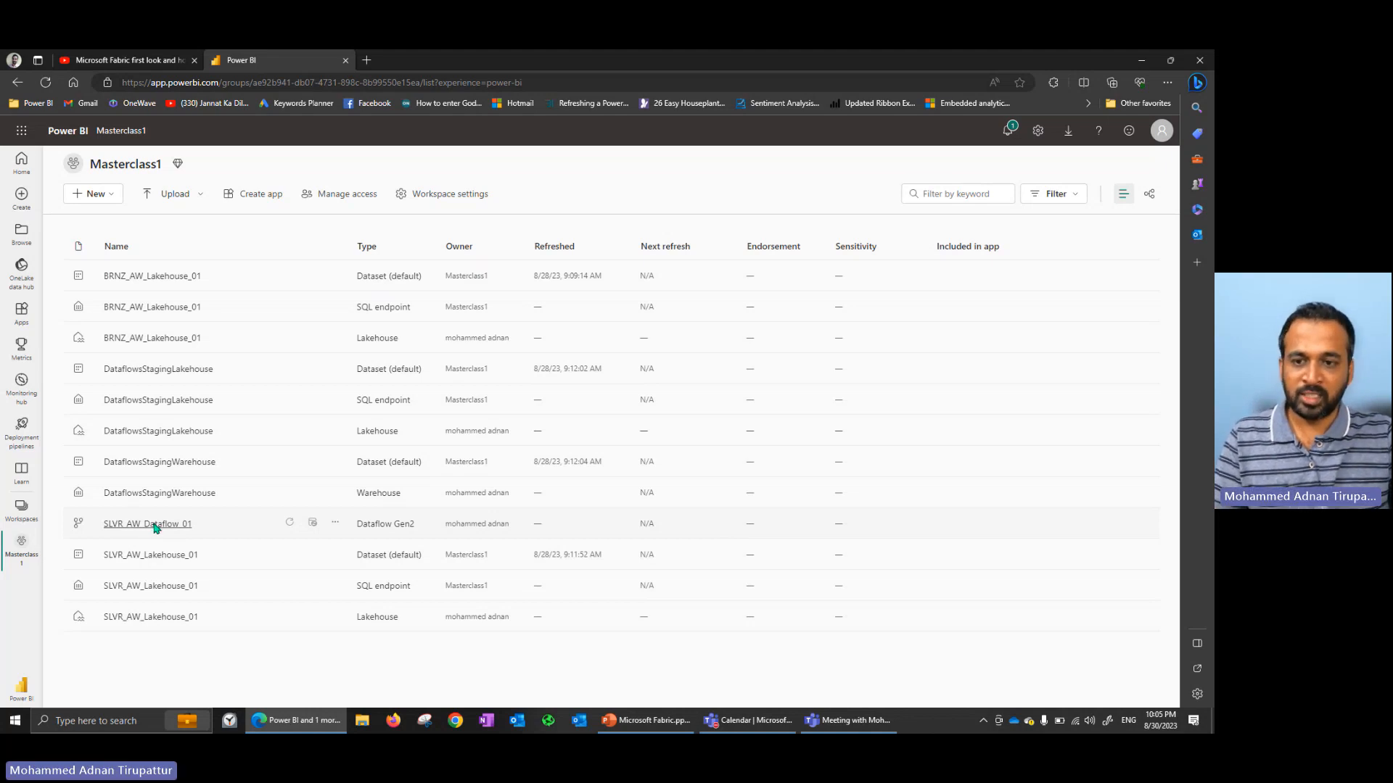
Open the SLVR_AW_Dataflow_01 dataflow and bring up the full choice of data sources for a new query.
left_click(155, 528)
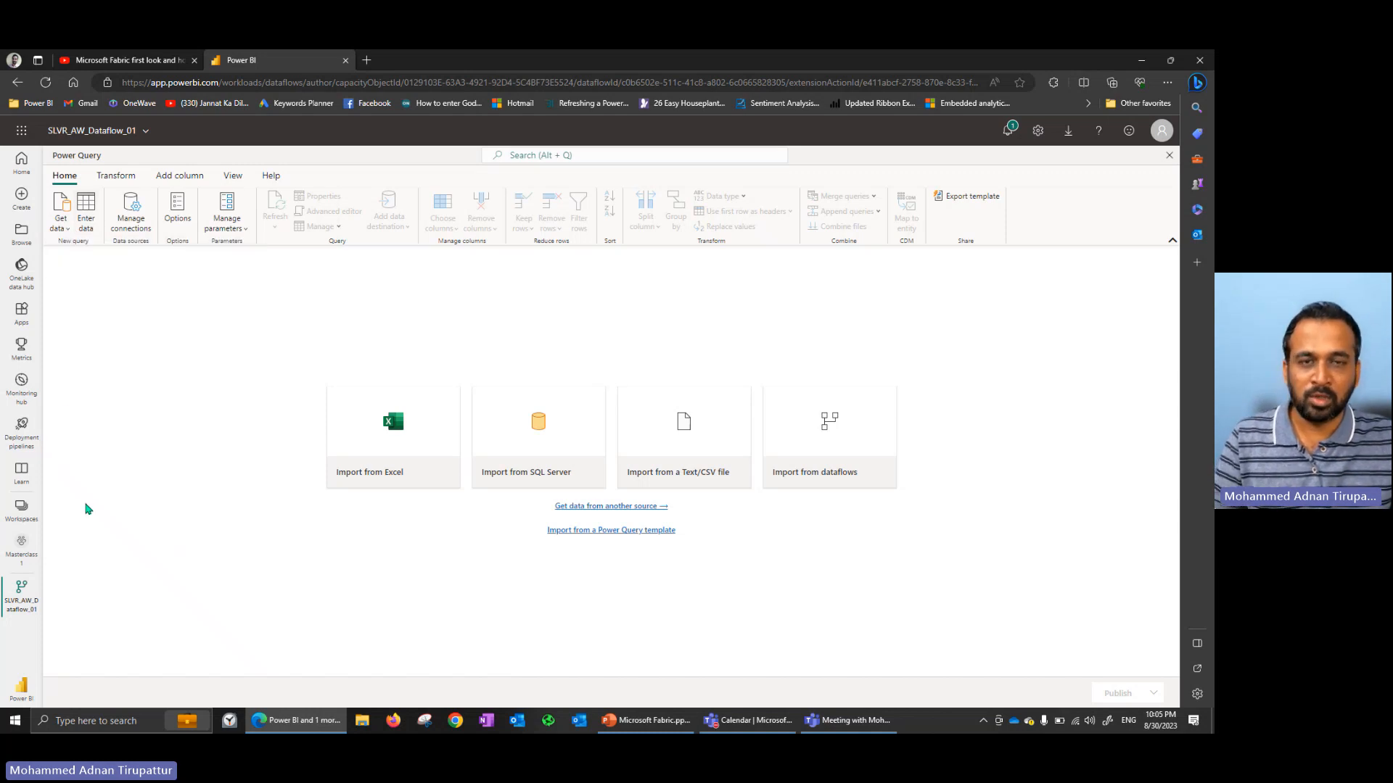
left_click(65, 231)
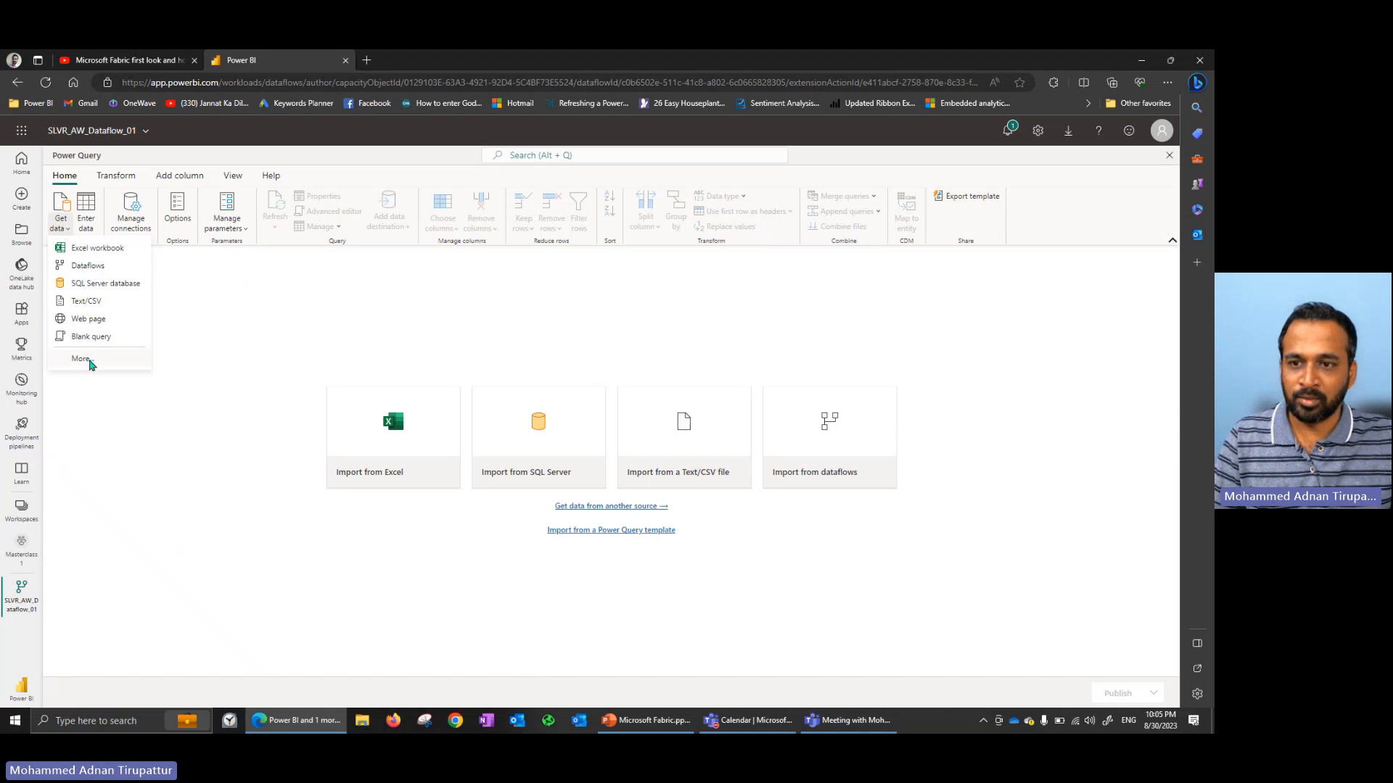
left_click(81, 359)
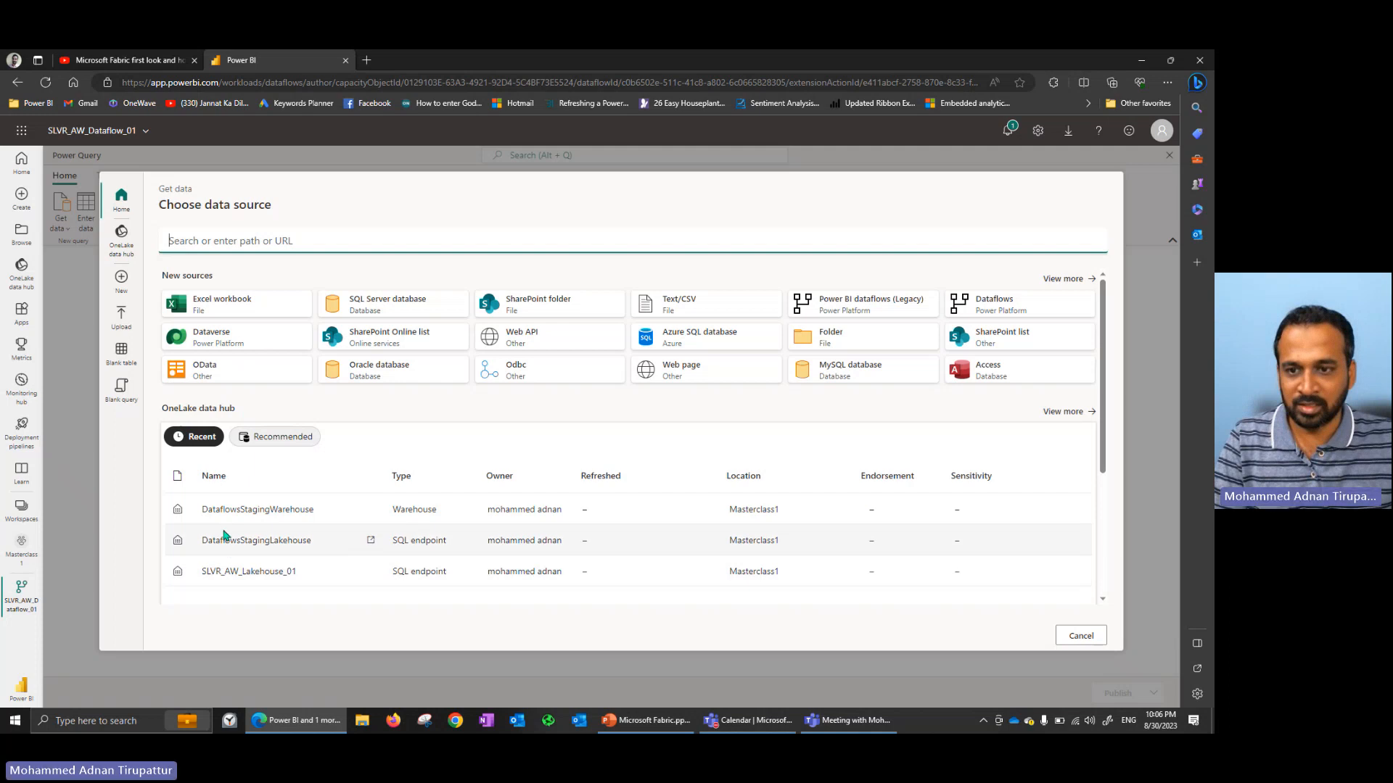
Browse the OneLake data hub and show only the items of the Masterclass1 workspace.
scroll(224, 536, "down", 2)
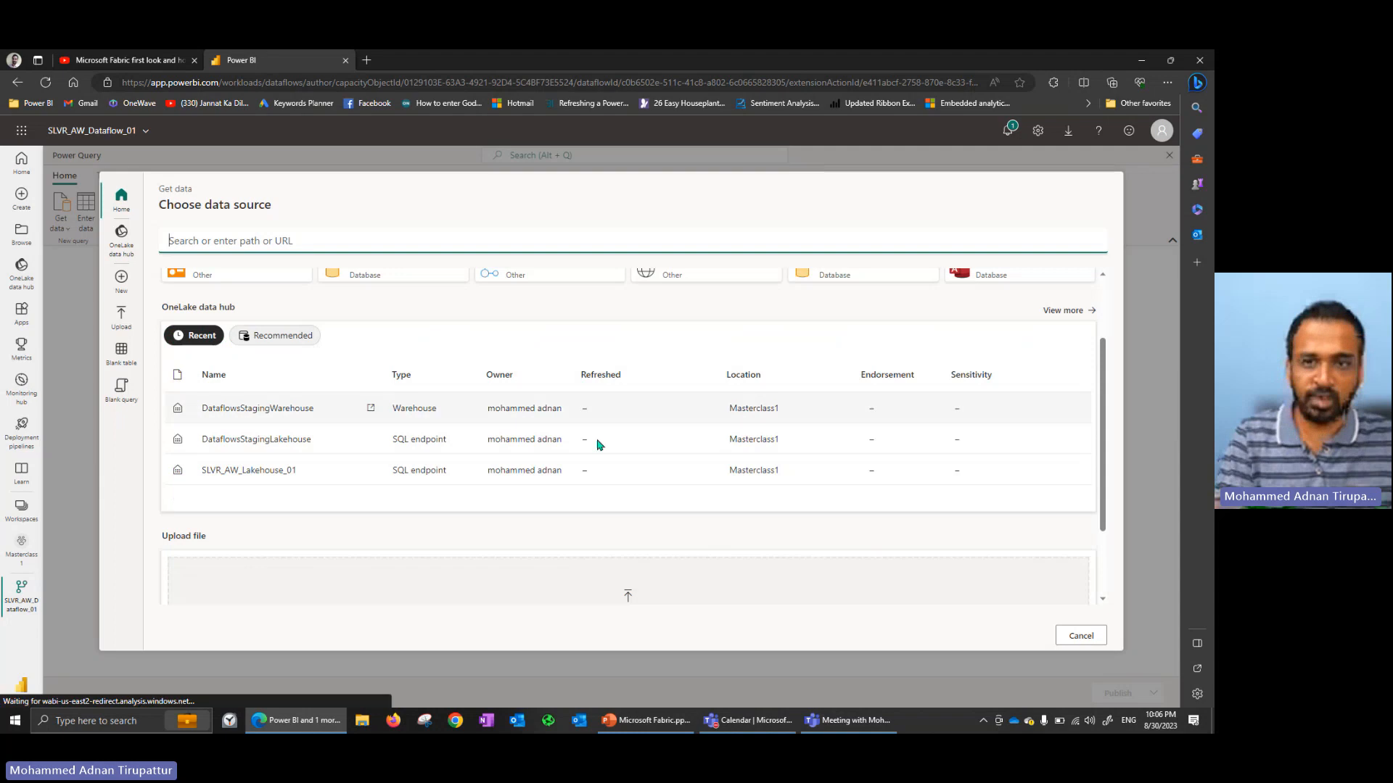
scroll(552, 465, "down", 1)
scroll(552, 465, "down", 2)
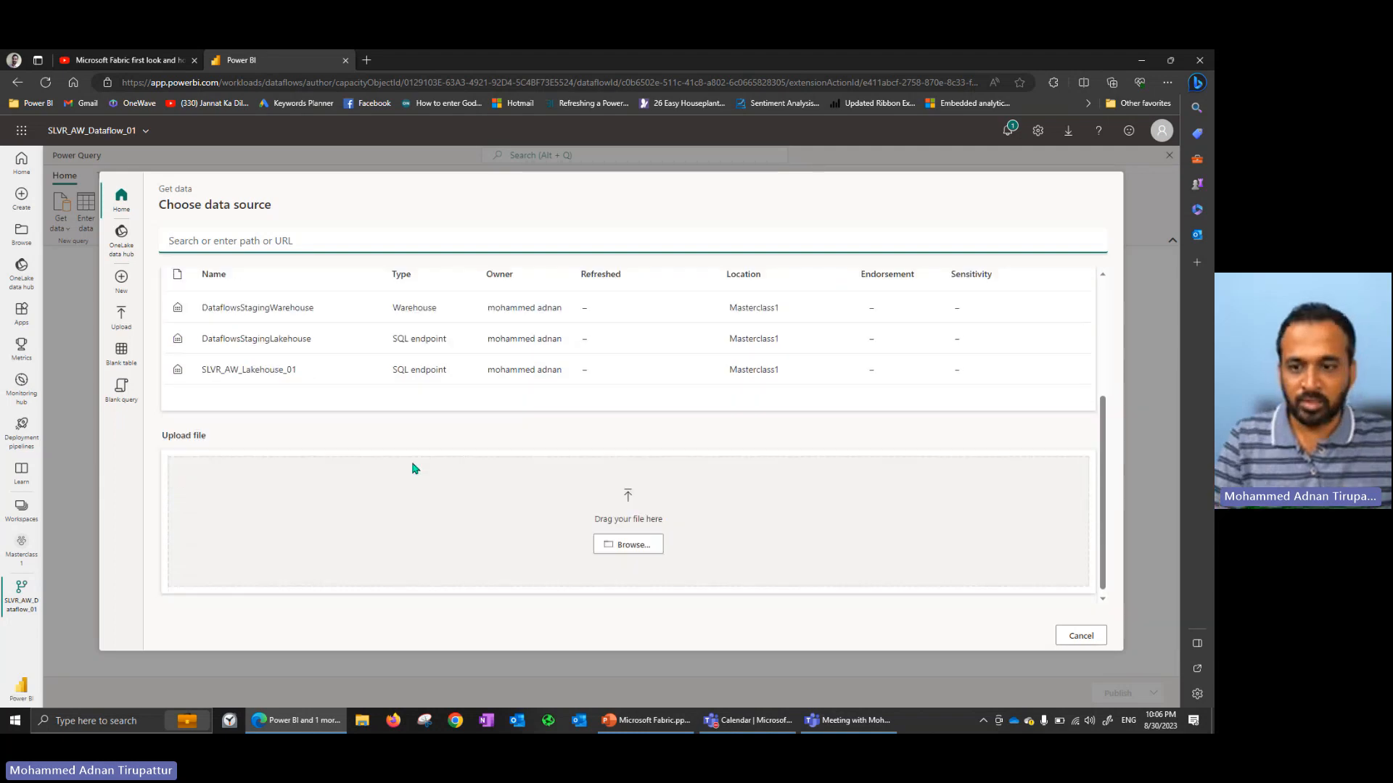
scroll(557, 499, "up", 1)
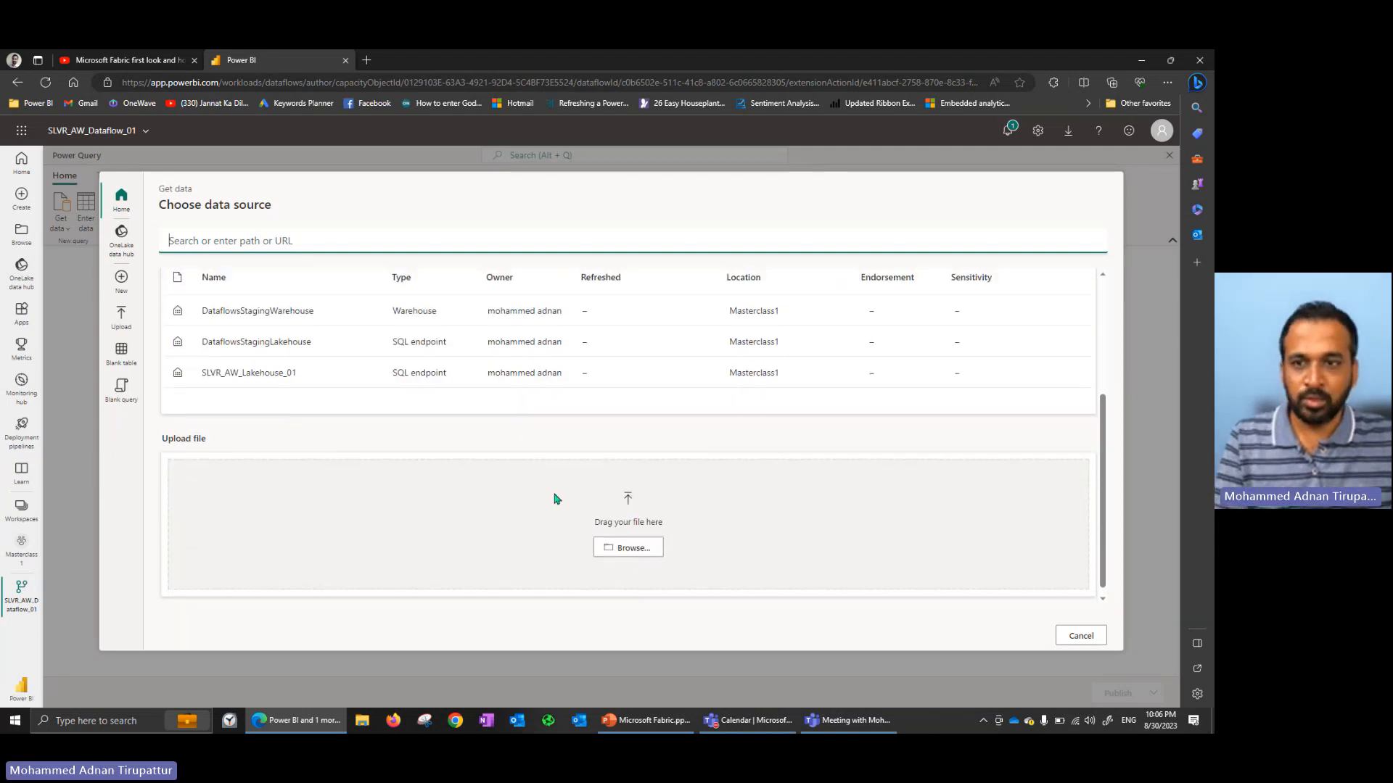
scroll(557, 499, "up", 5)
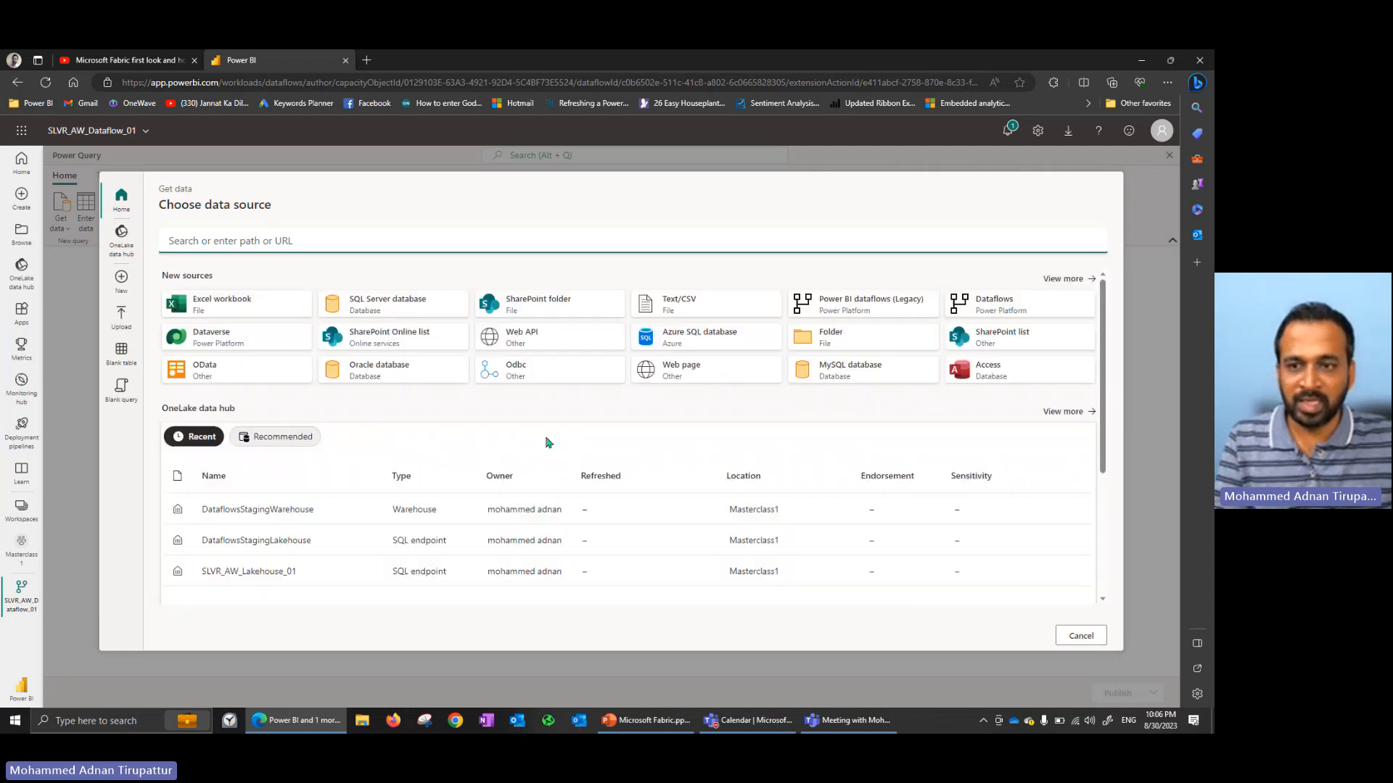
left_click(128, 257)
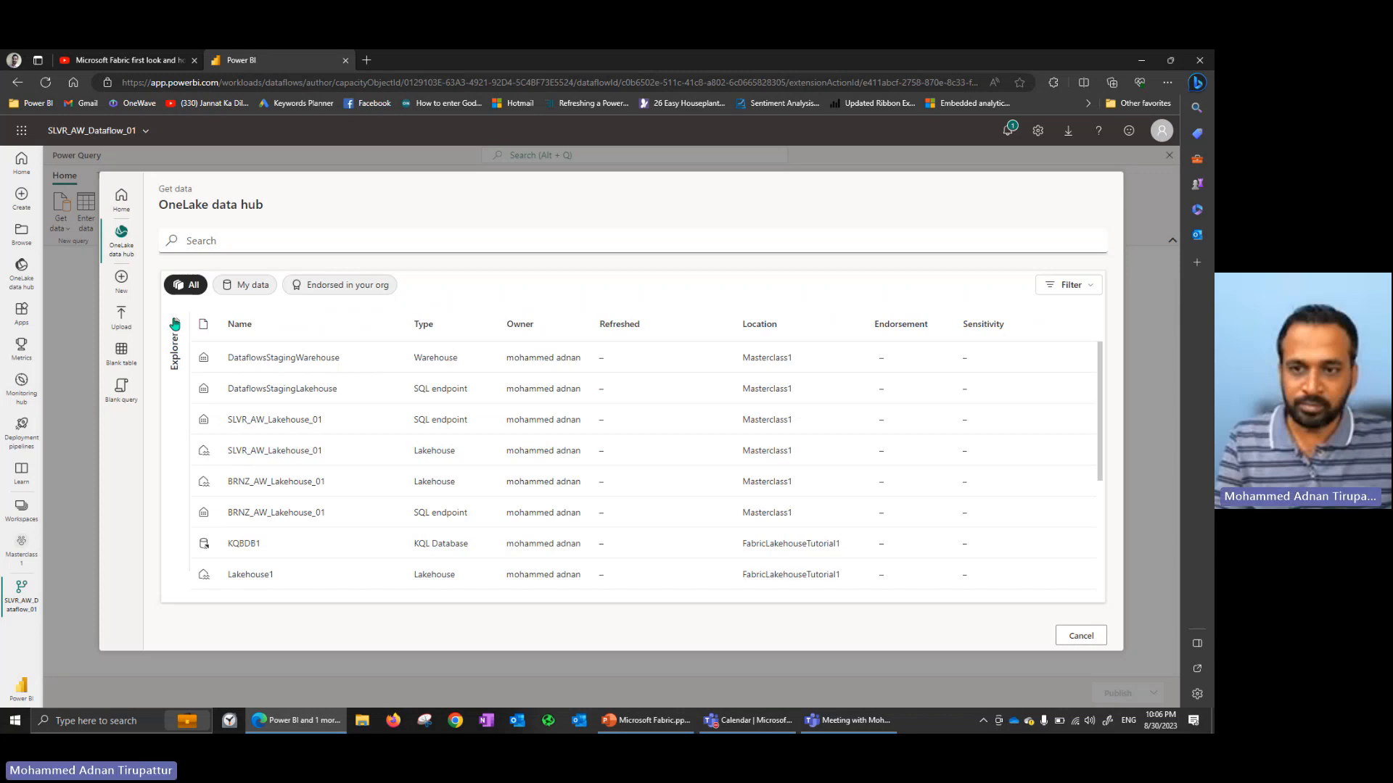
left_click(175, 323)
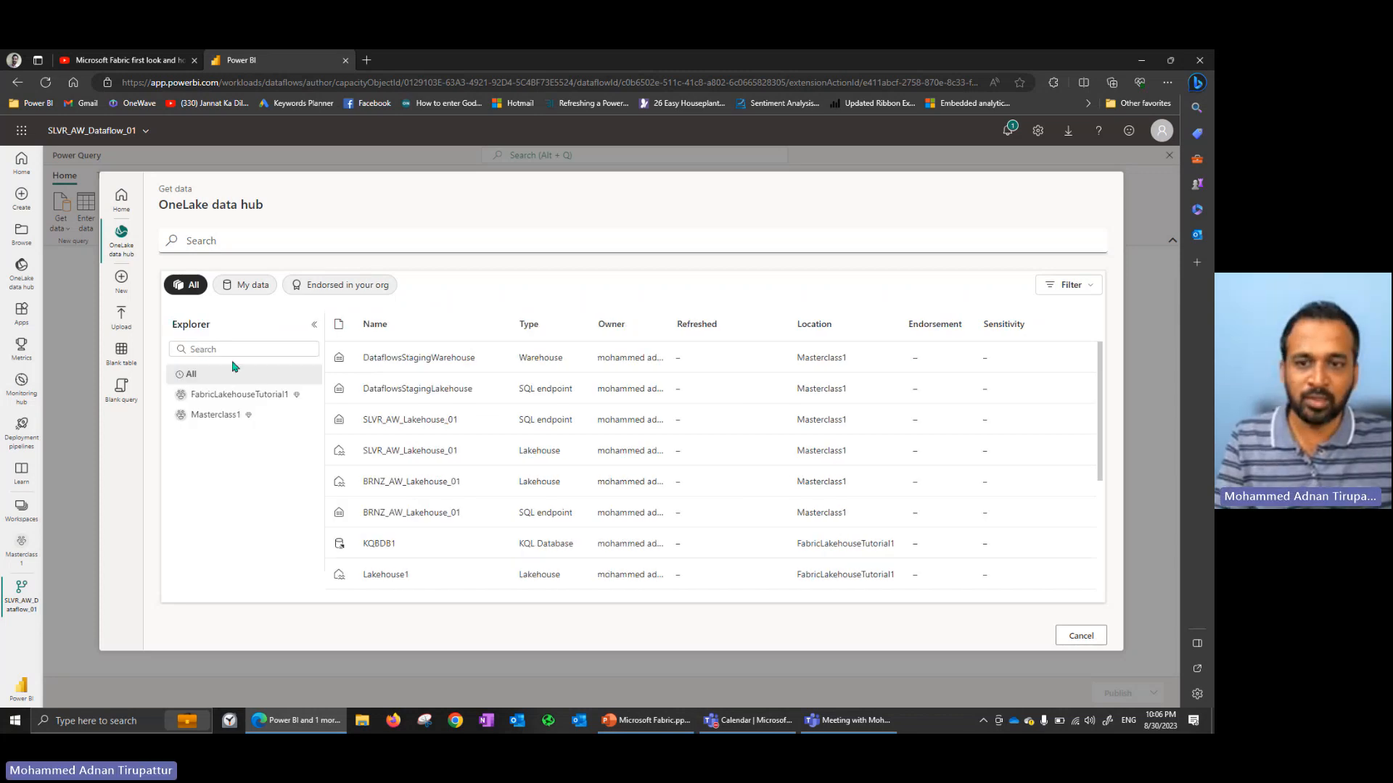
left_click(218, 418)
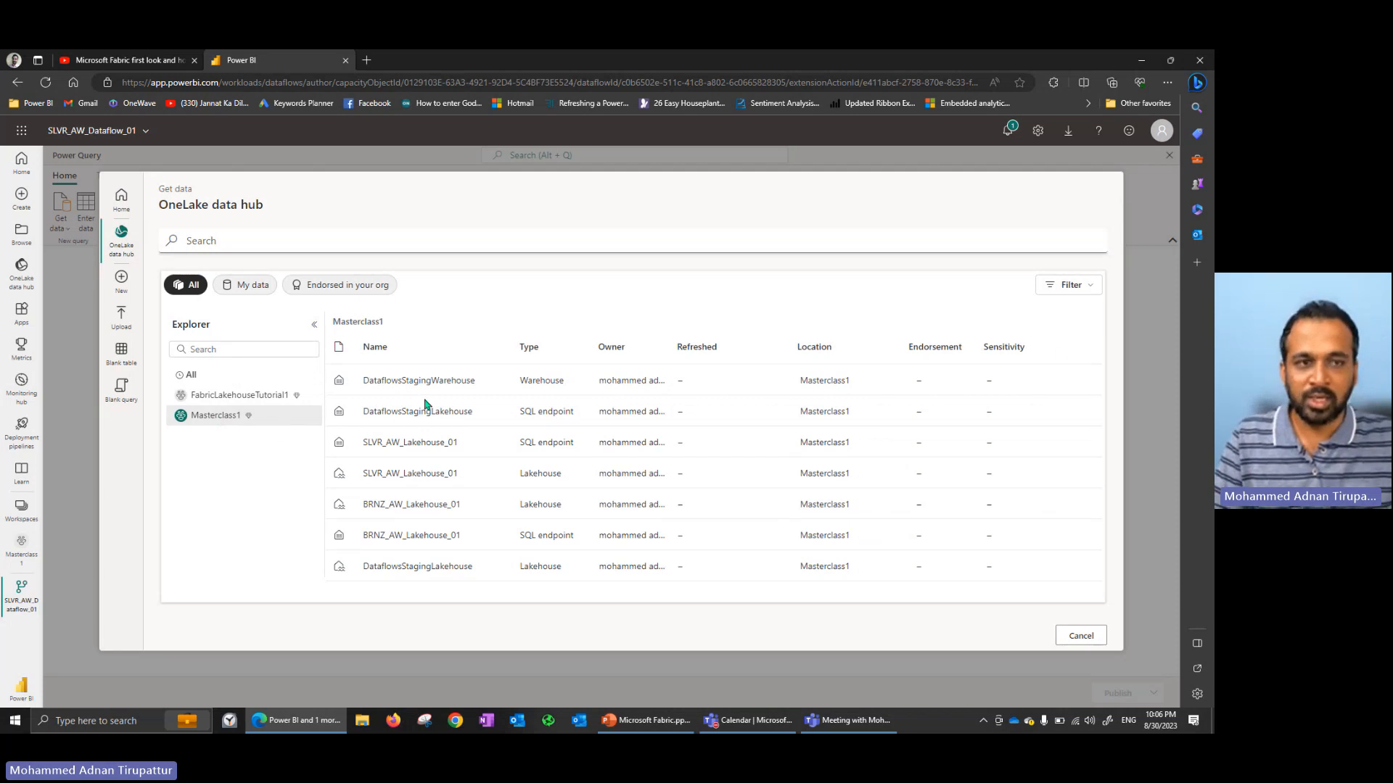
Filter the data hub items to the Lakehouse type and choose BRNZ_AW_Lakehouse_01 as the data source.
left_click(1084, 287)
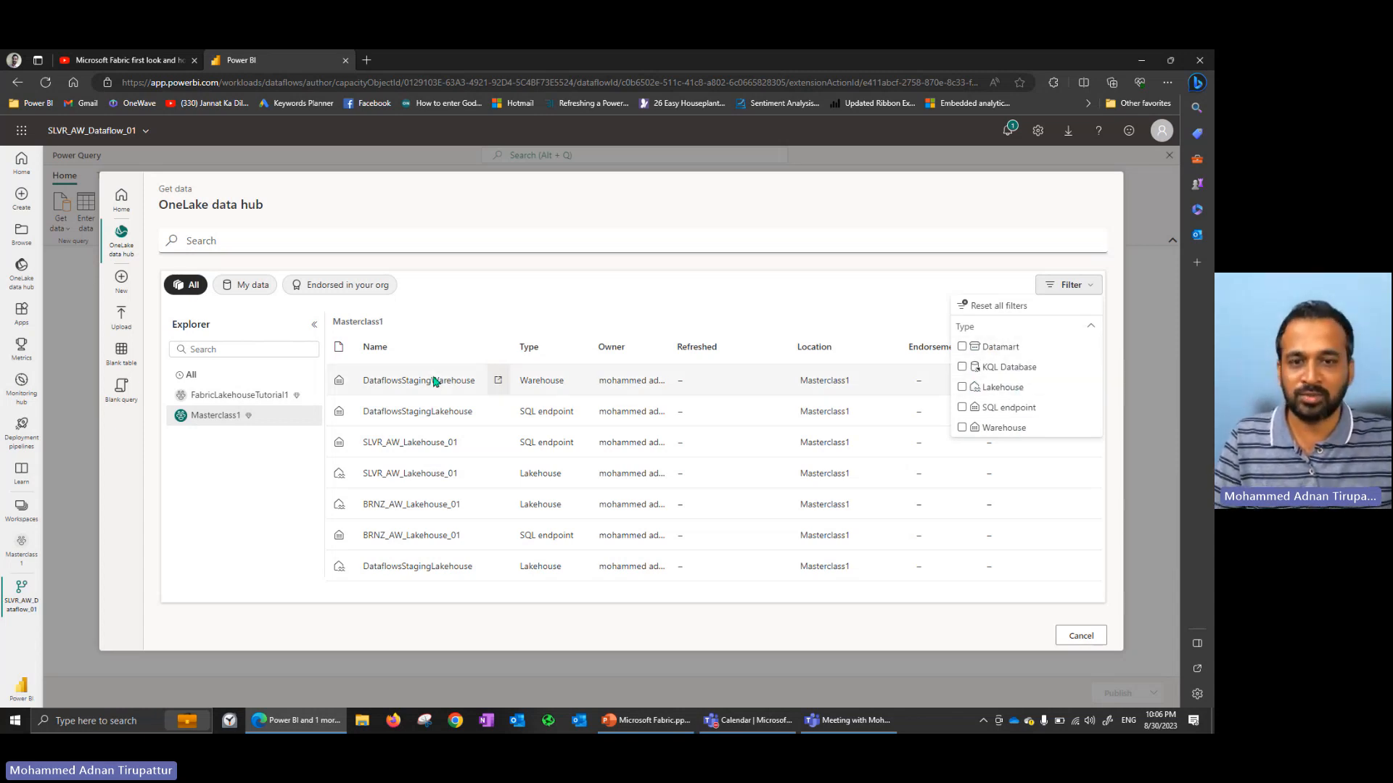
left_click(991, 390)
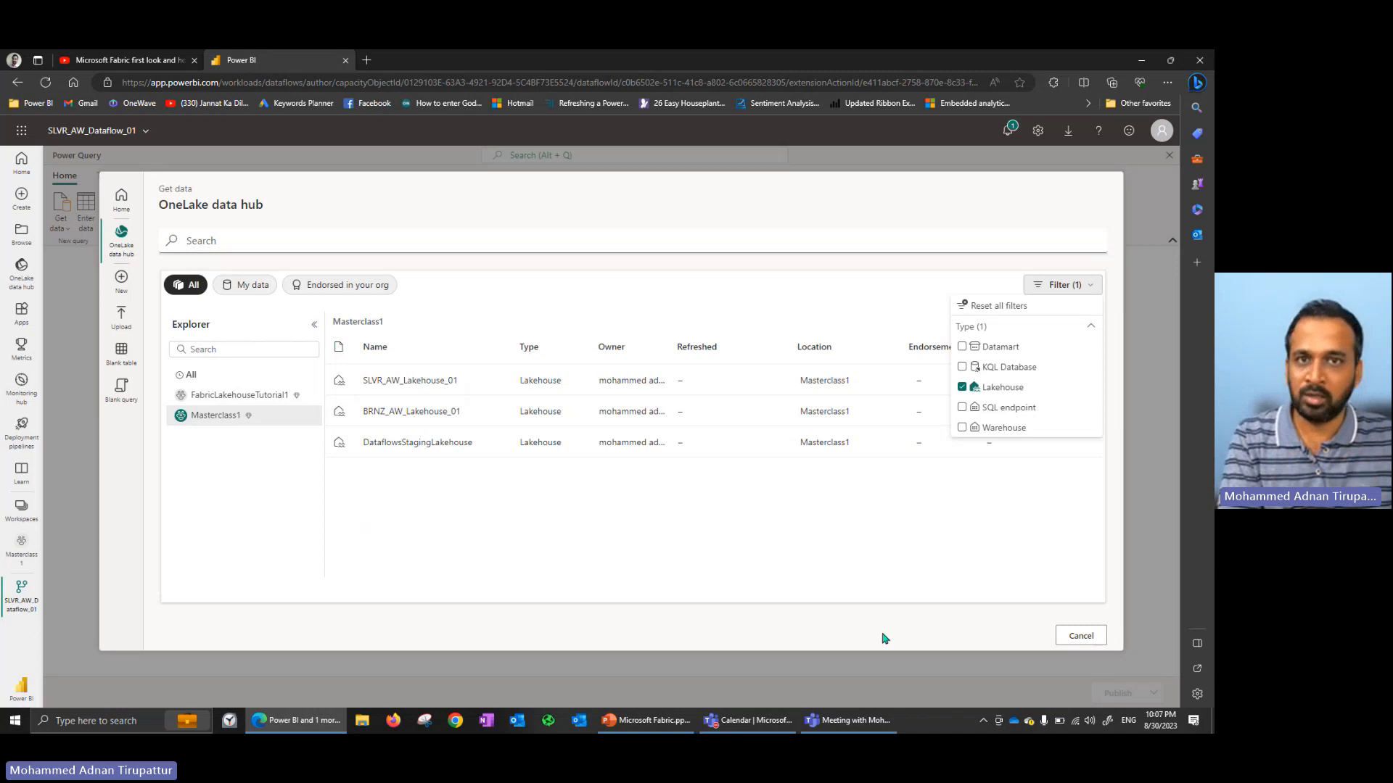
left_click(430, 416)
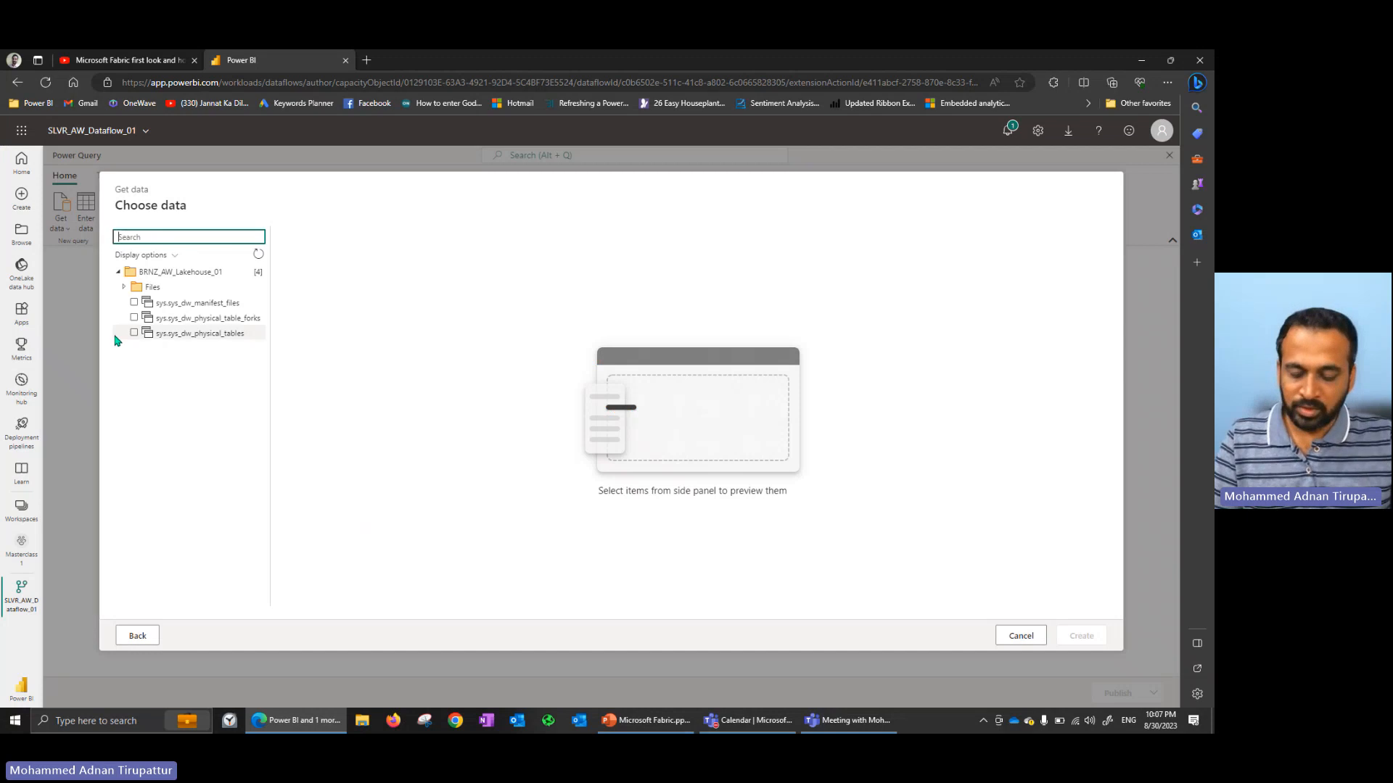
Import all eight CSV files, from DimCurrency.csv to FactInternetSales.csv, out of the lakehouse's Files folder as queries.
left_click(124, 287)
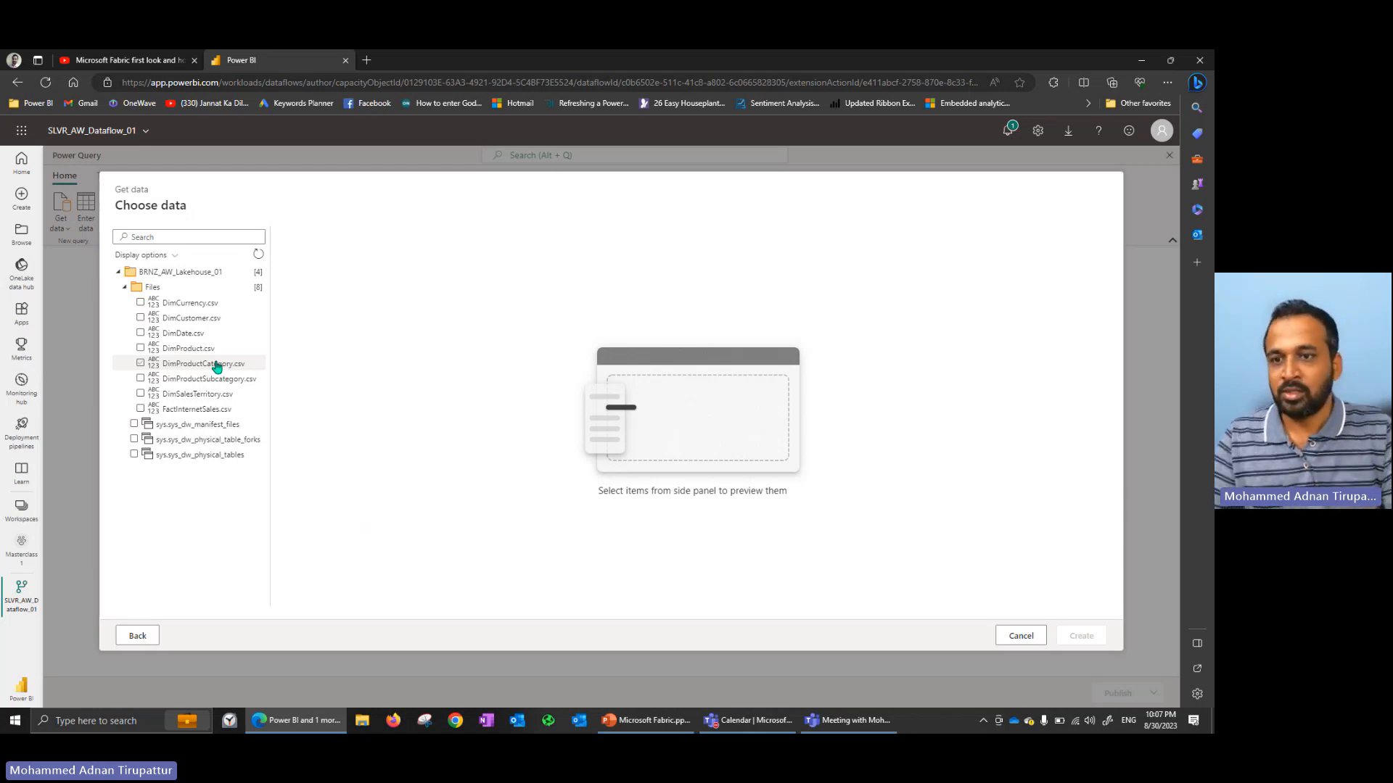
left_click(141, 304)
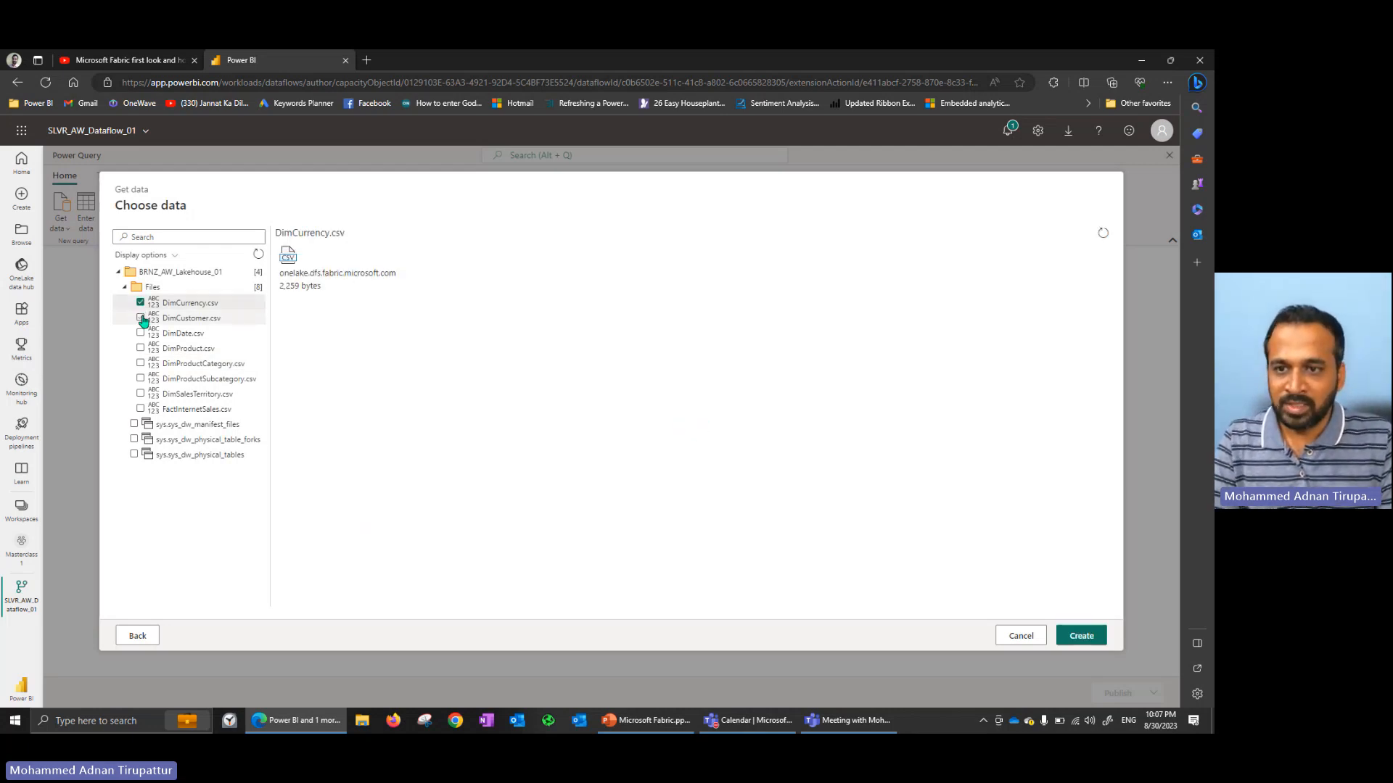
left_click(141, 319)
left_click(140, 333)
left_click(142, 349)
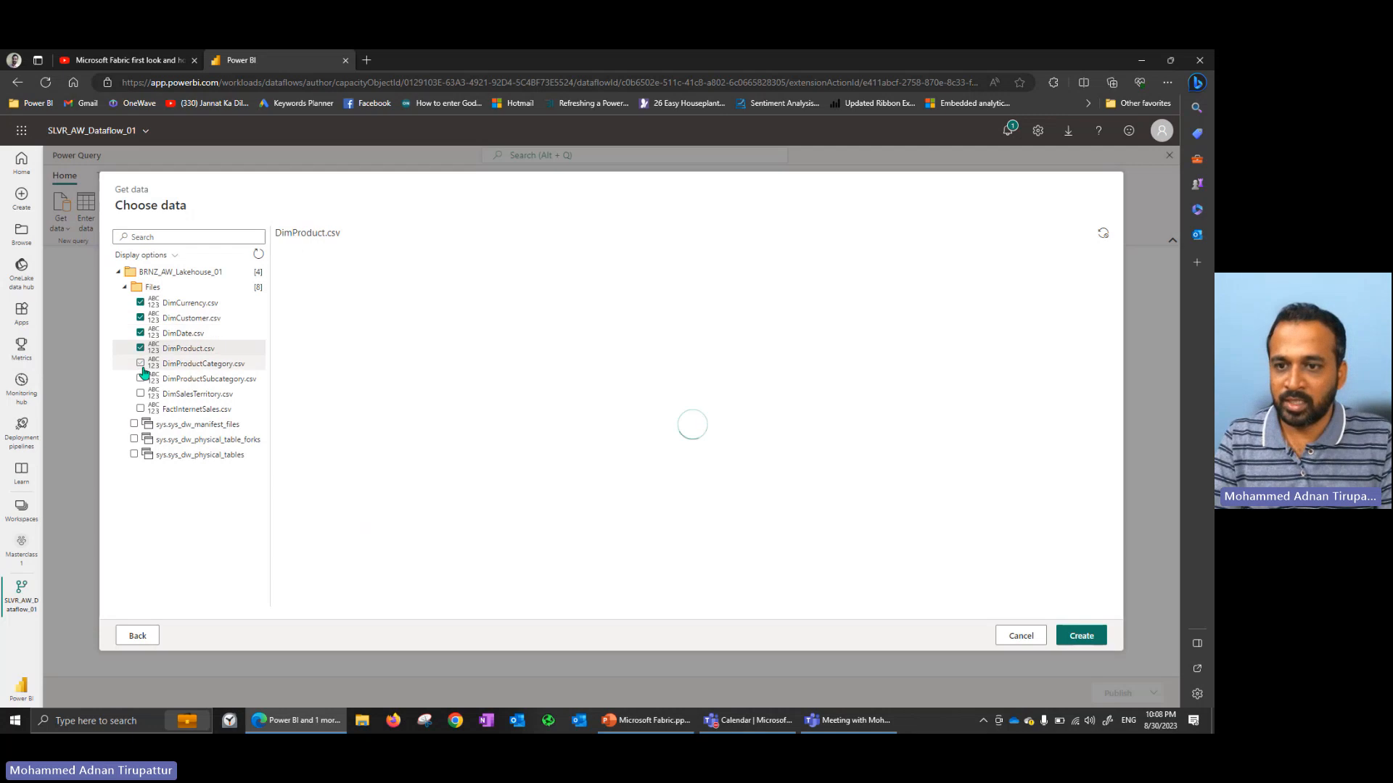
left_click(141, 364)
left_click(141, 379)
left_click(141, 394)
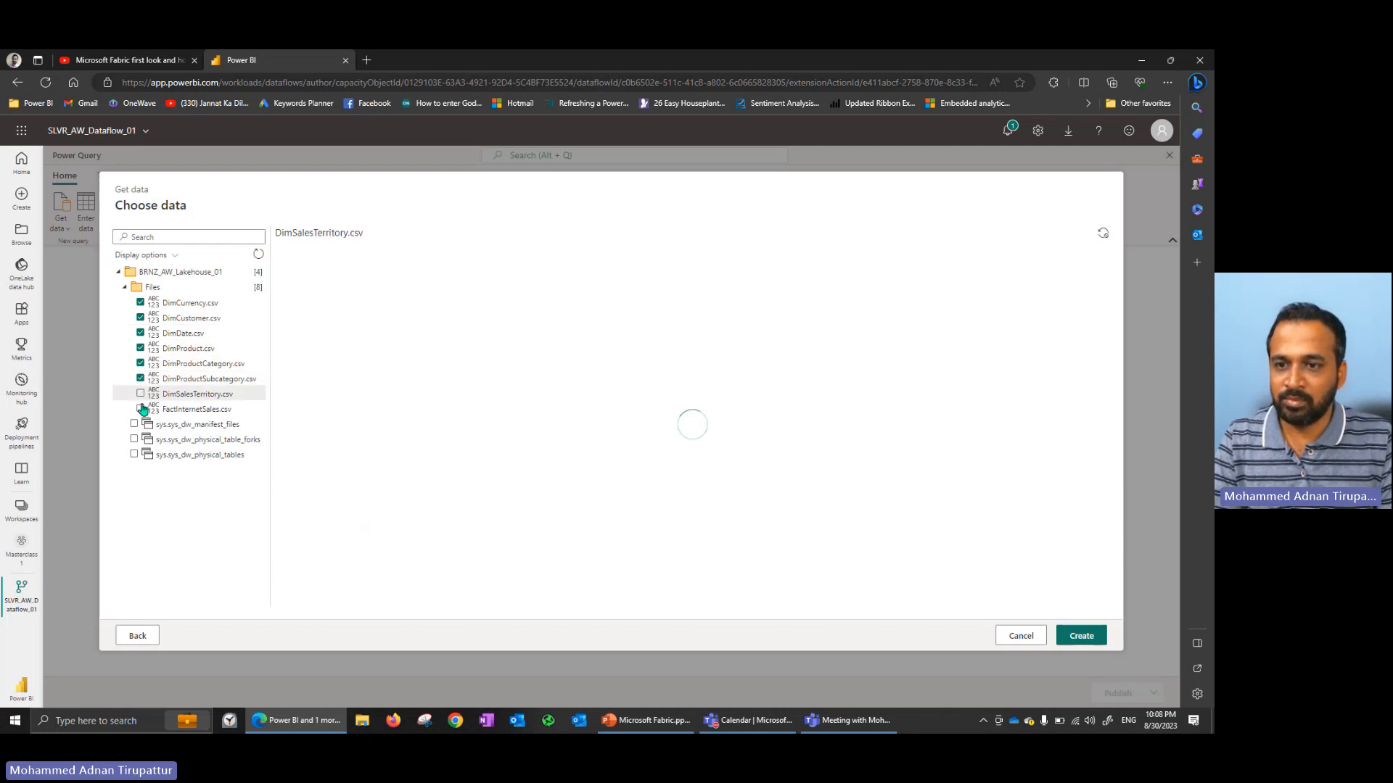
left_click(140, 409)
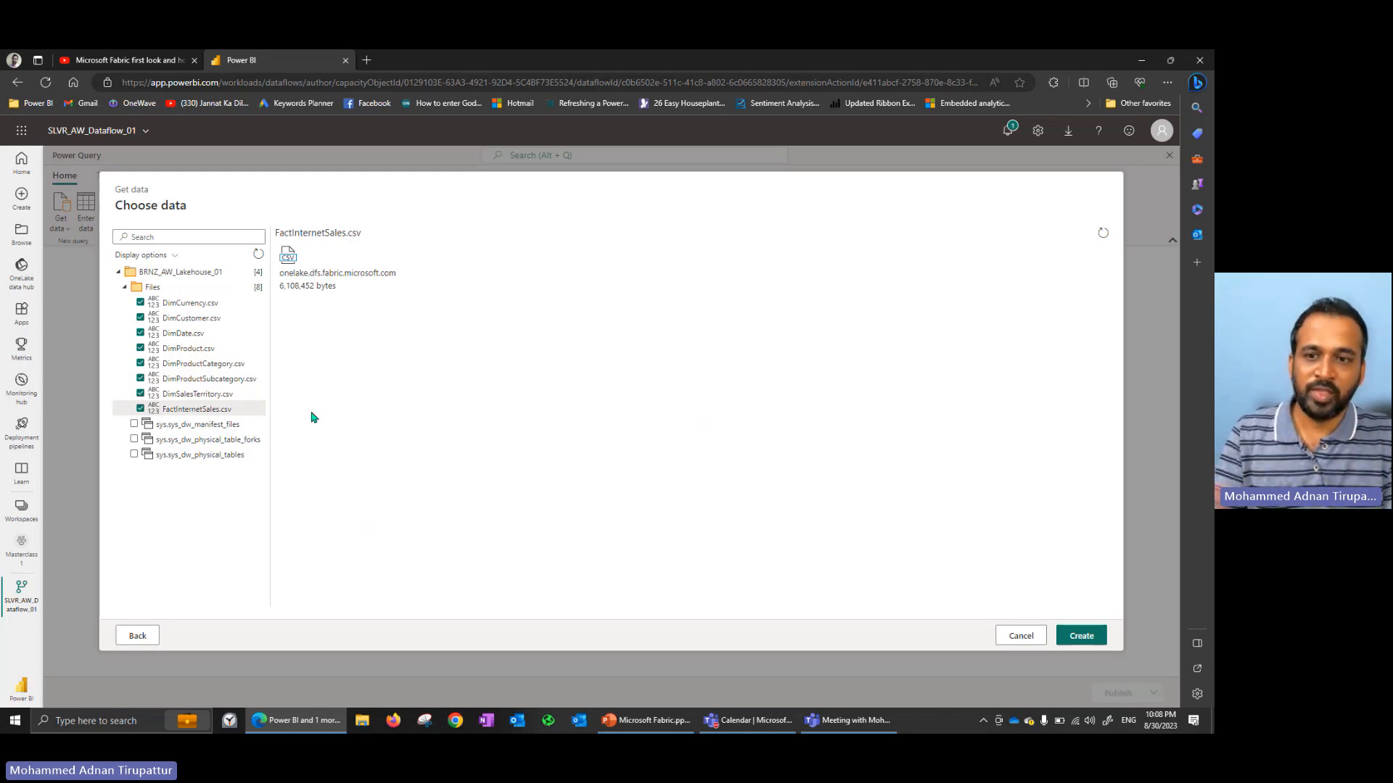
left_click(1090, 638)
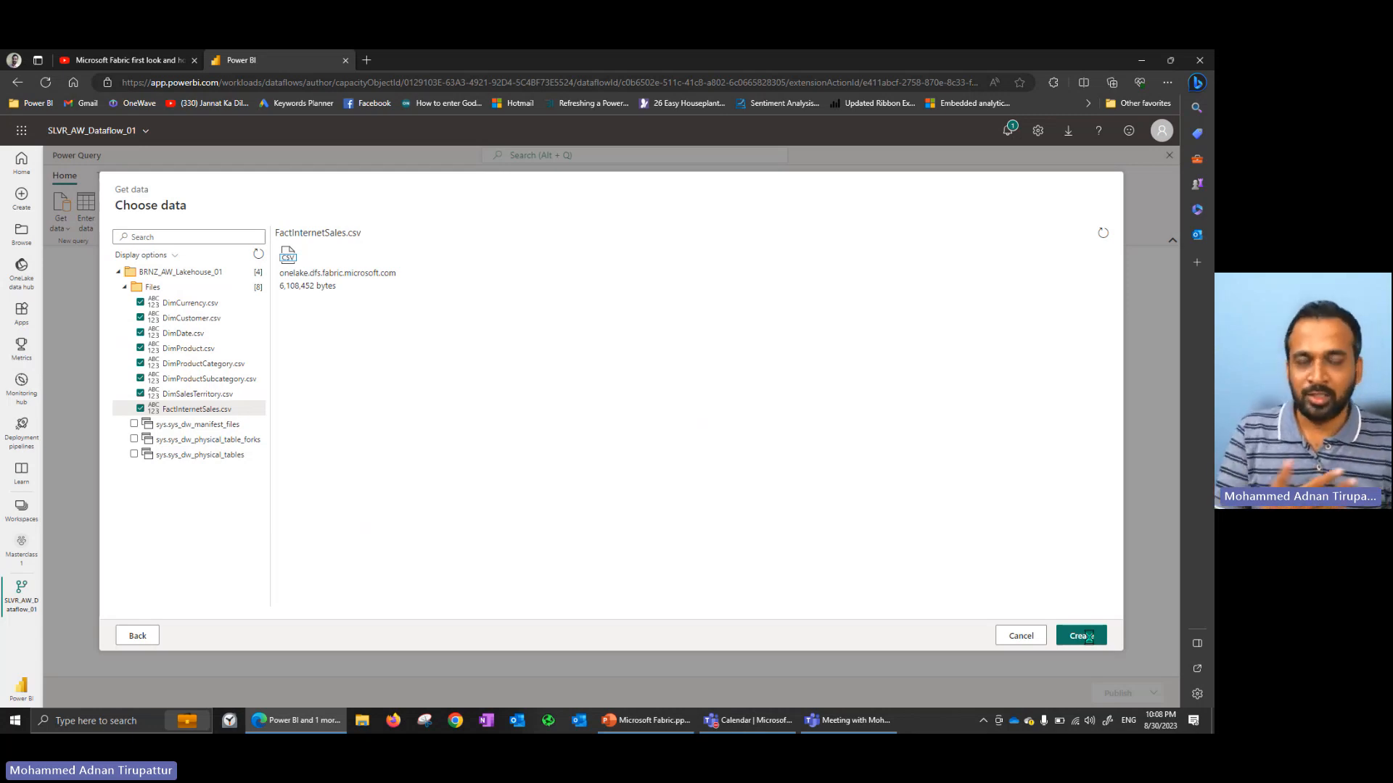
left_click(1088, 636)
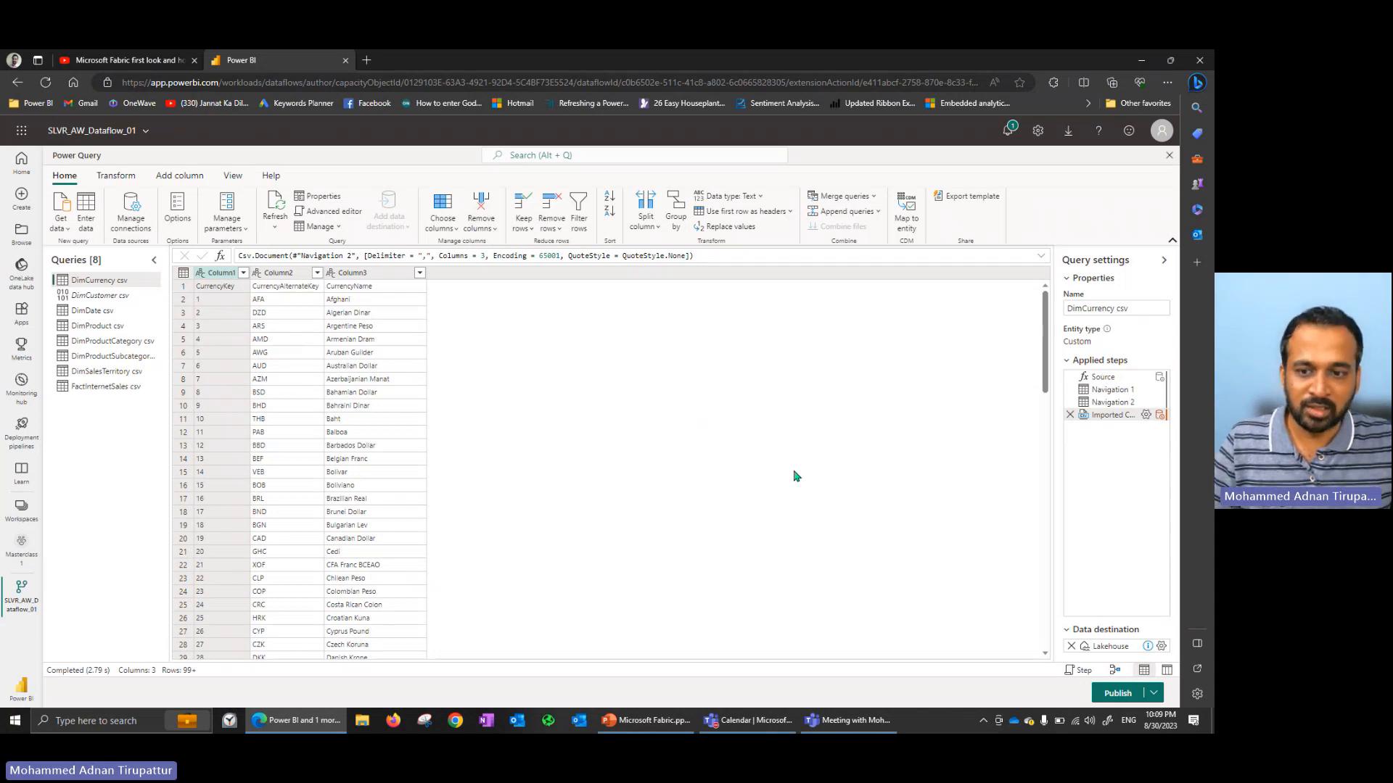
Use the first row as headers in the DimCurrency csv and DimCustomer csv queries.
left_click(183, 274)
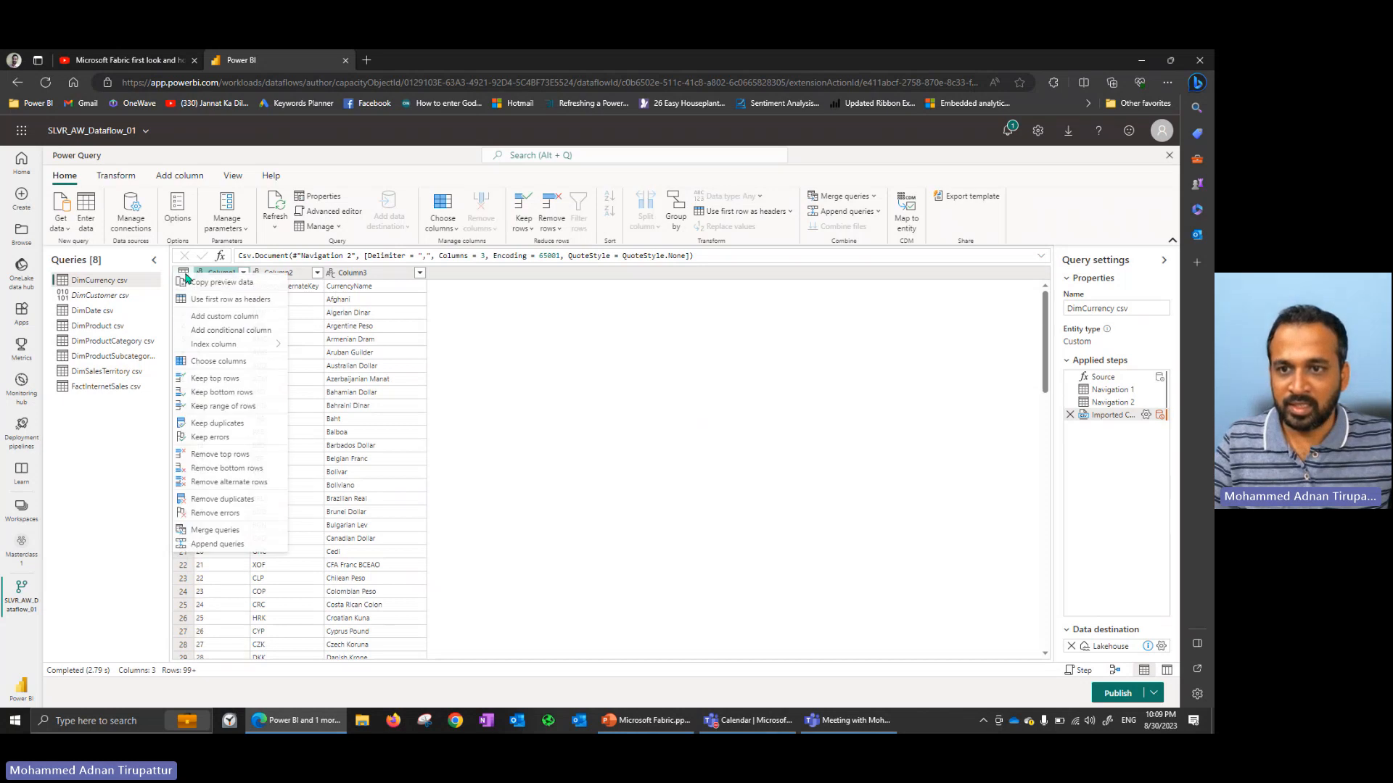
left_click(215, 312)
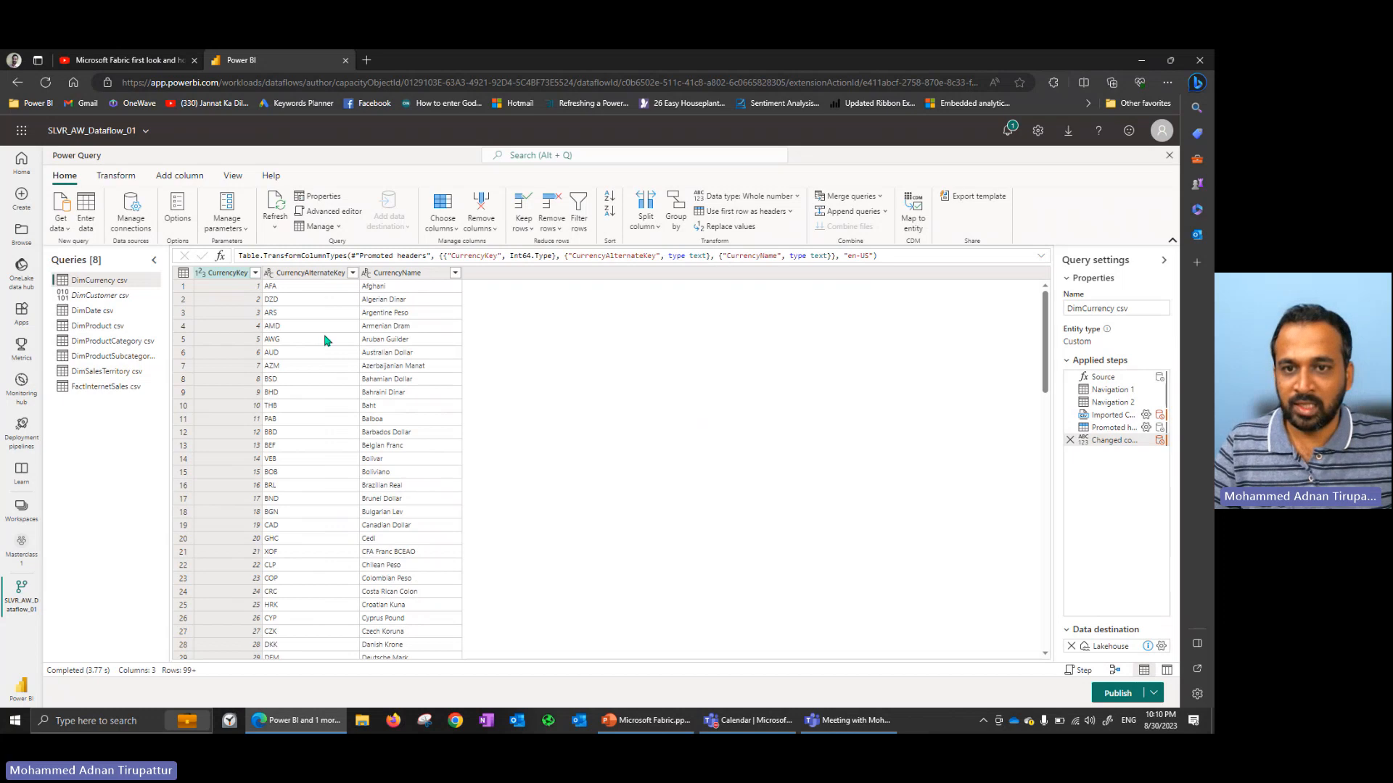
left_click(119, 299)
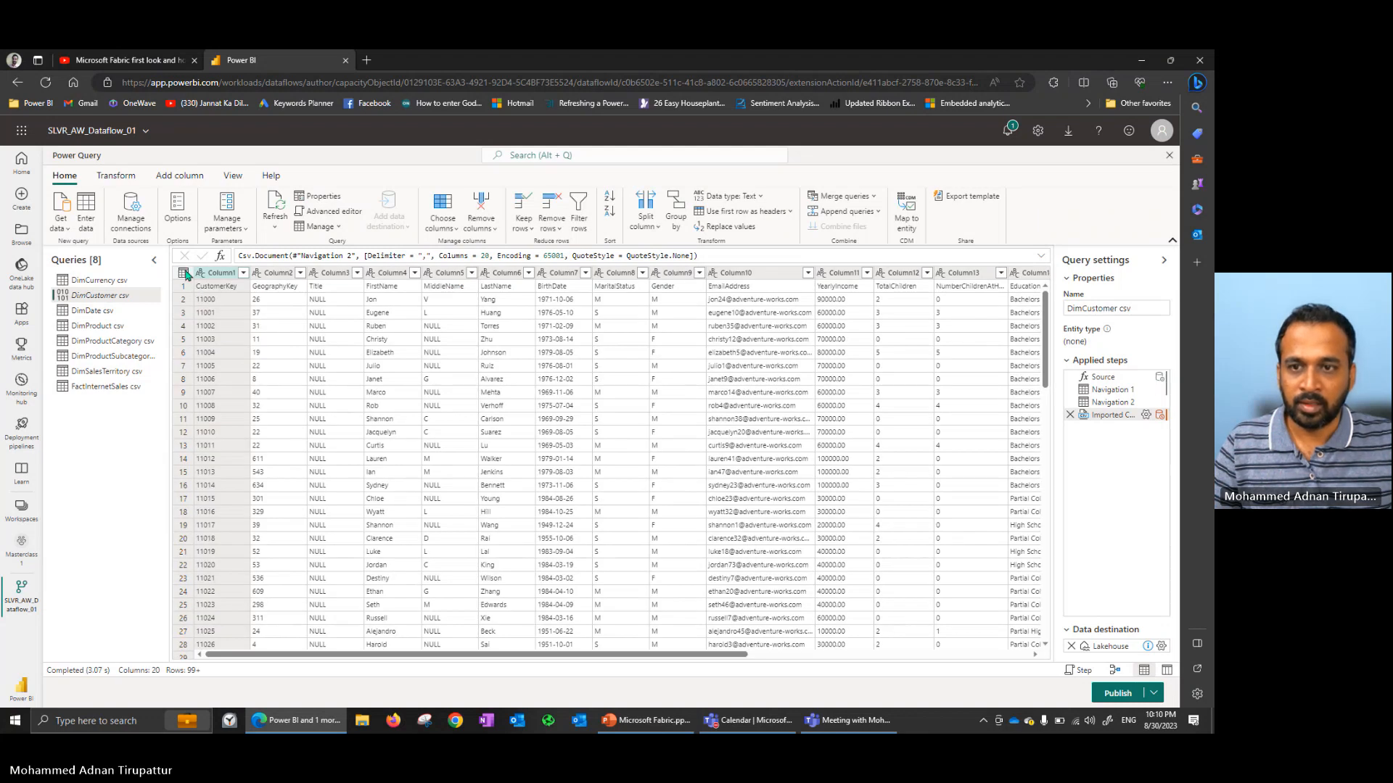
left_click(184, 273)
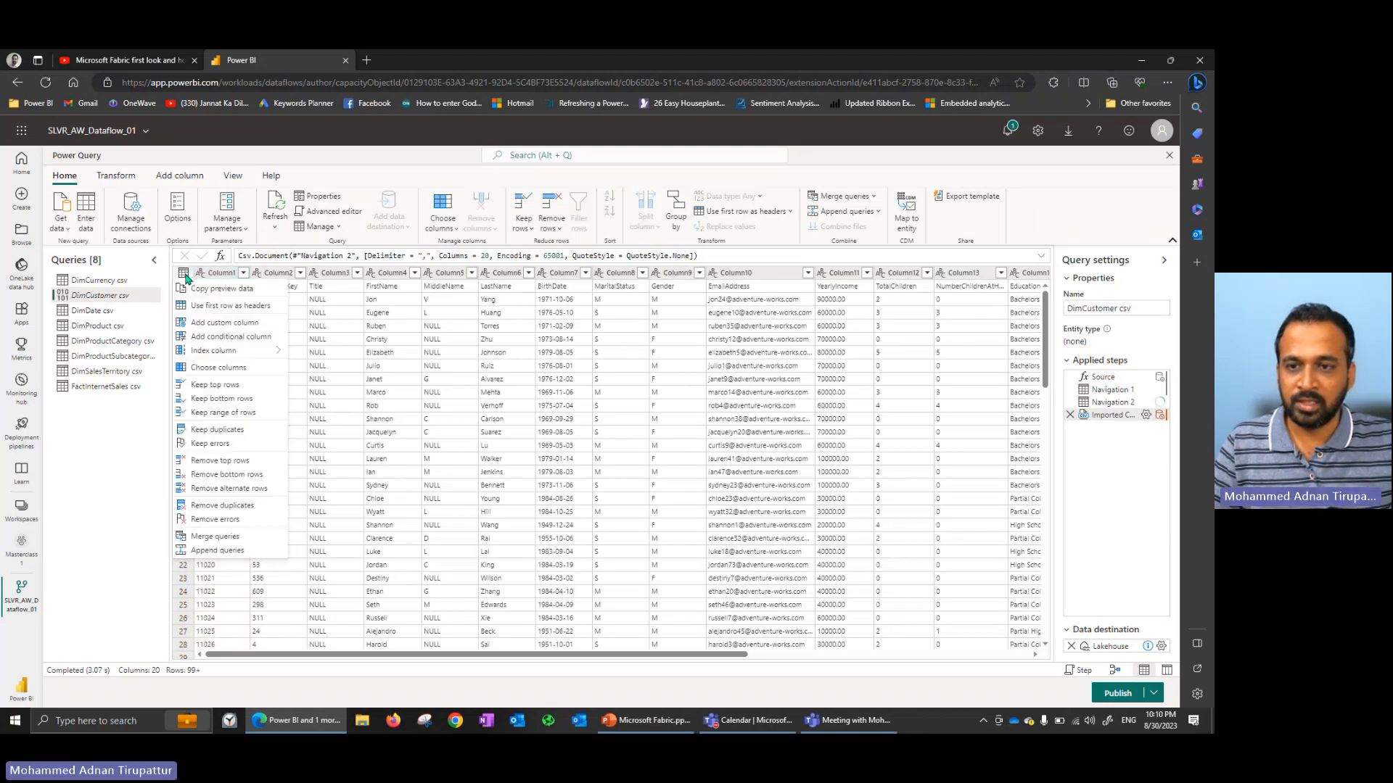
left_click(215, 307)
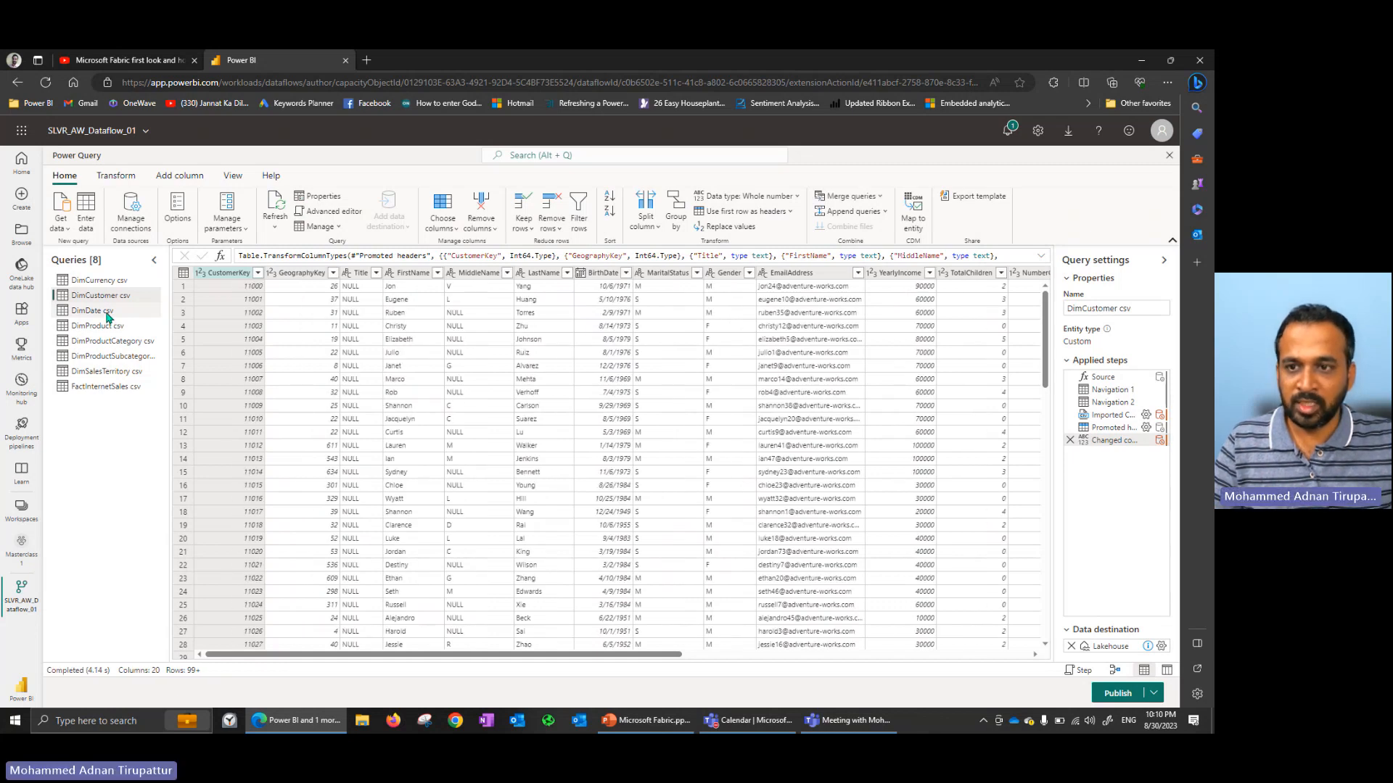
Use the first row as headers in the DimDate csv and DimProduct csv queries.
left_click(101, 311)
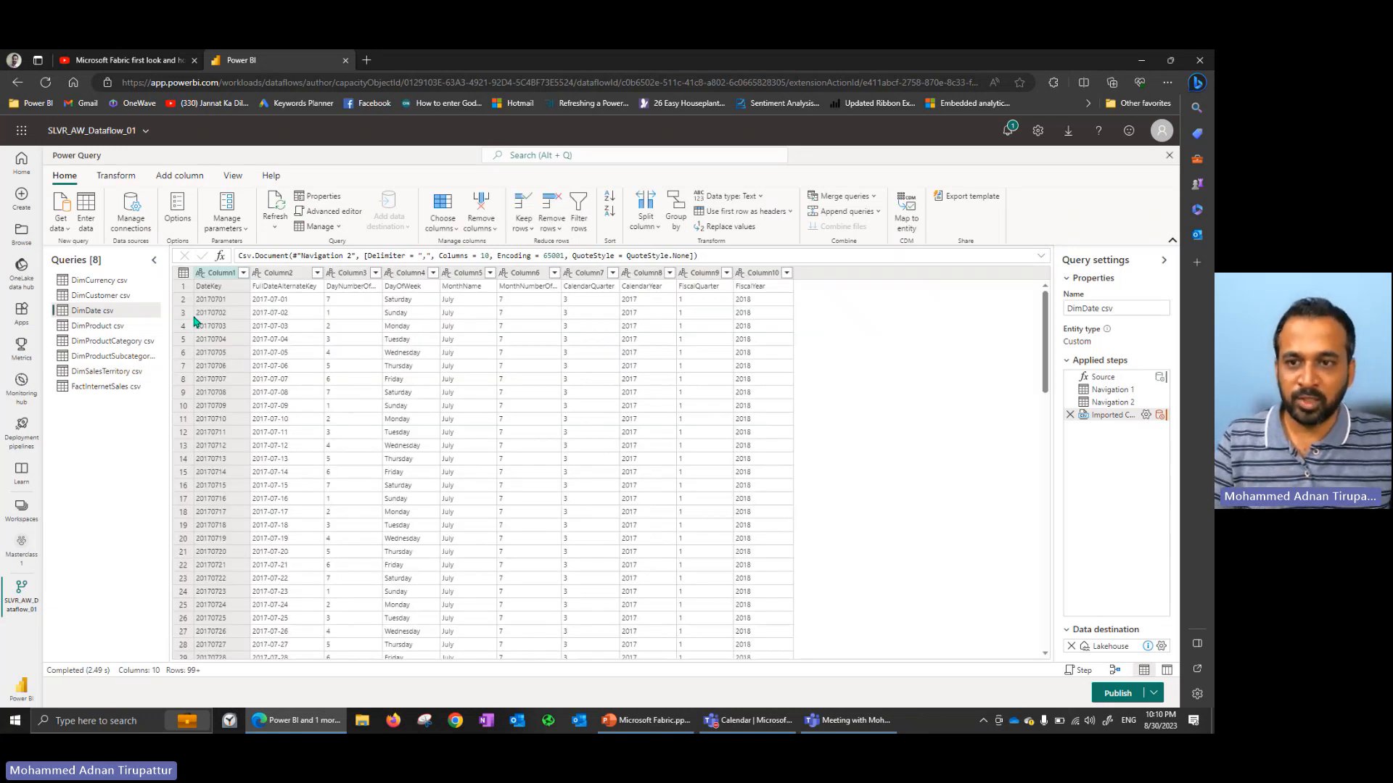
left_click(184, 273)
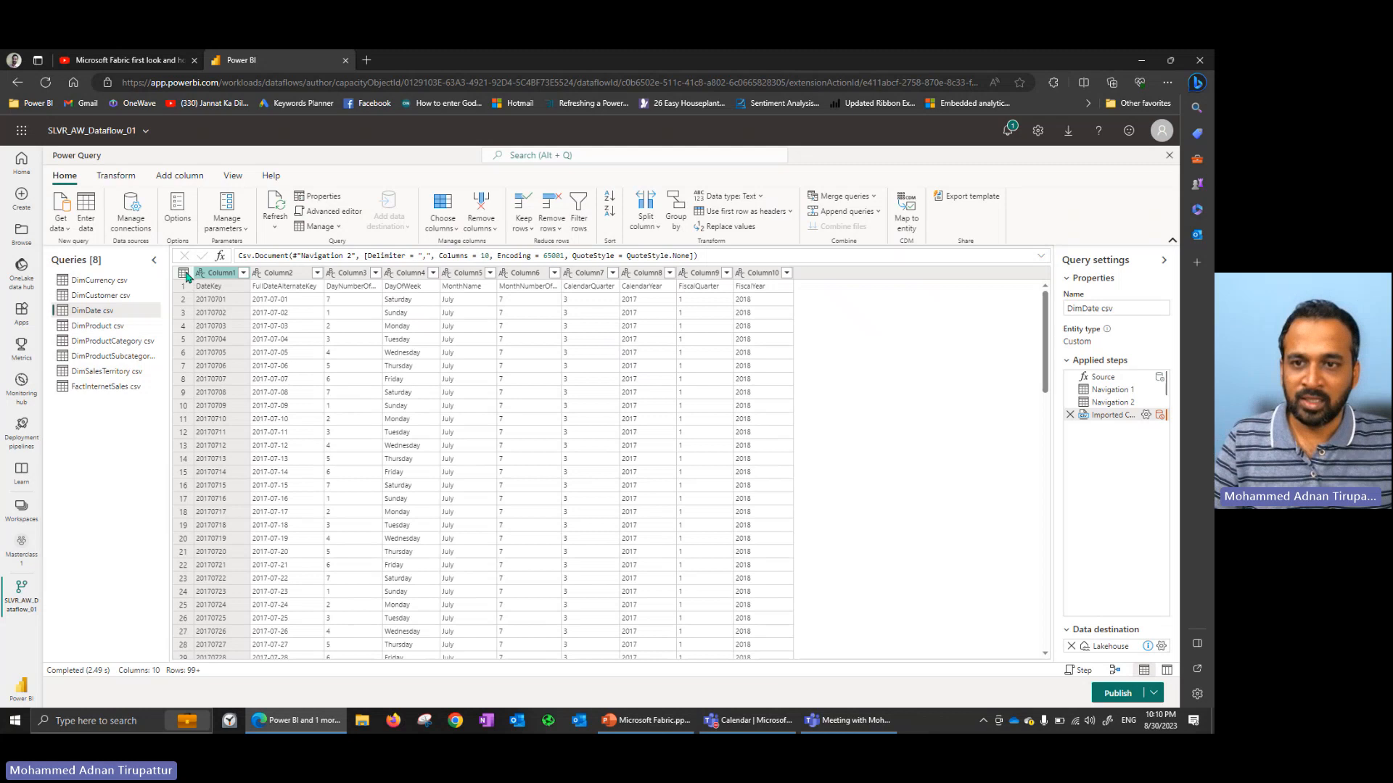
left_click(216, 306)
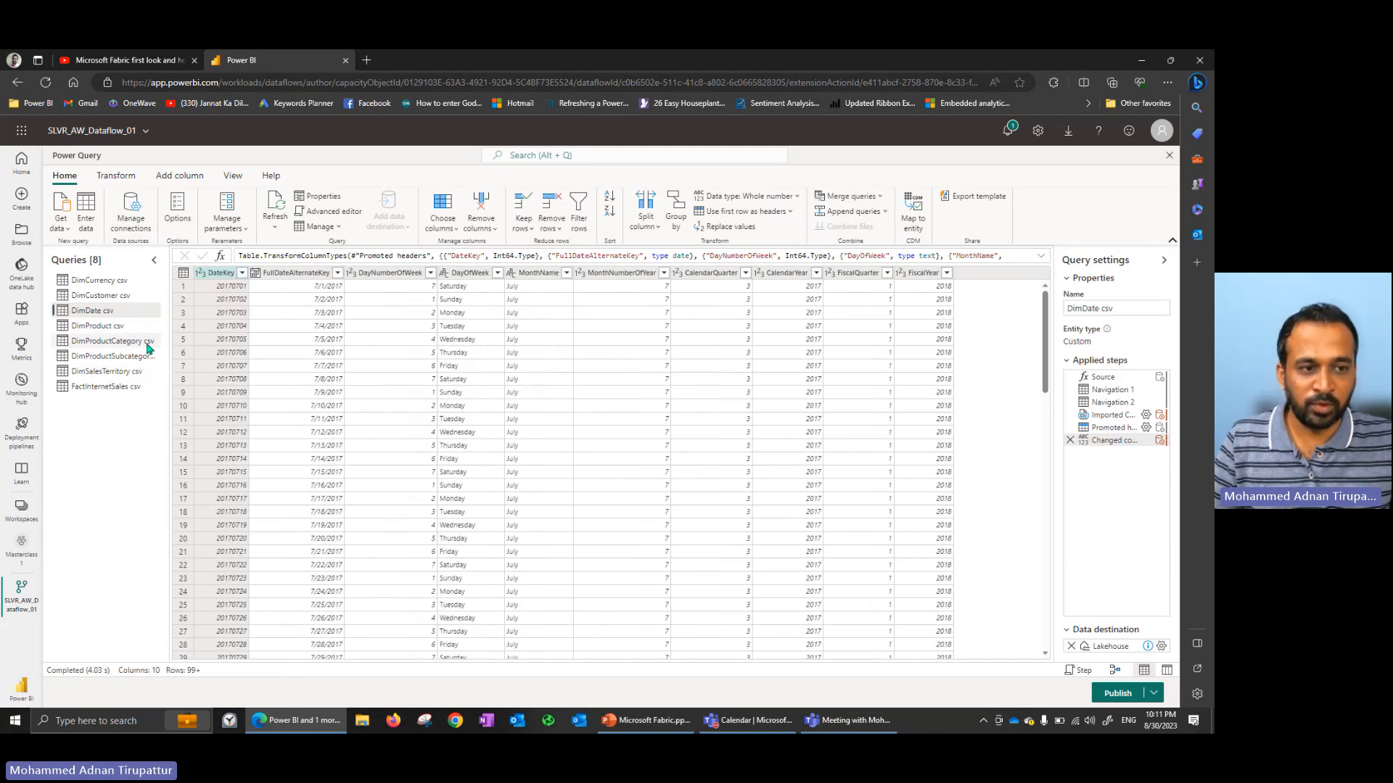
left_click(115, 332)
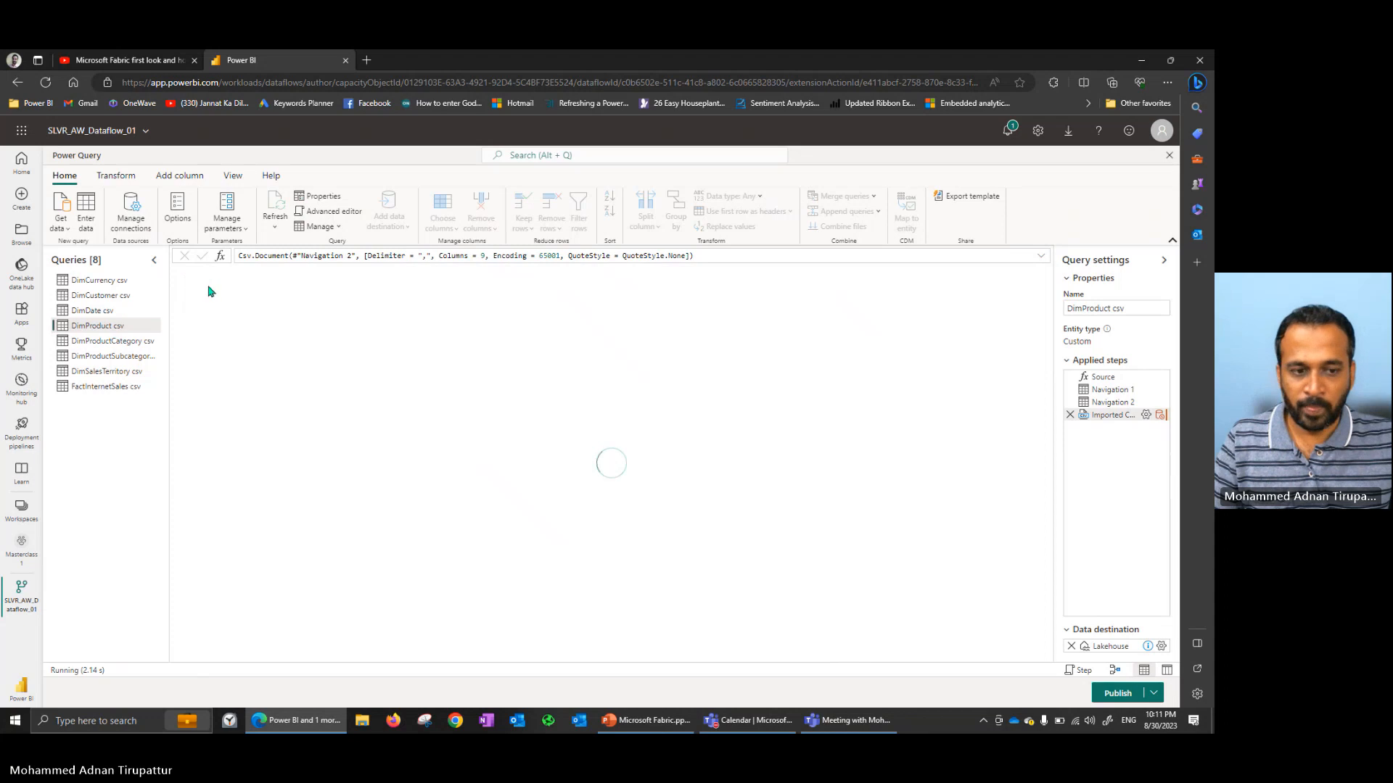
left_click(183, 274)
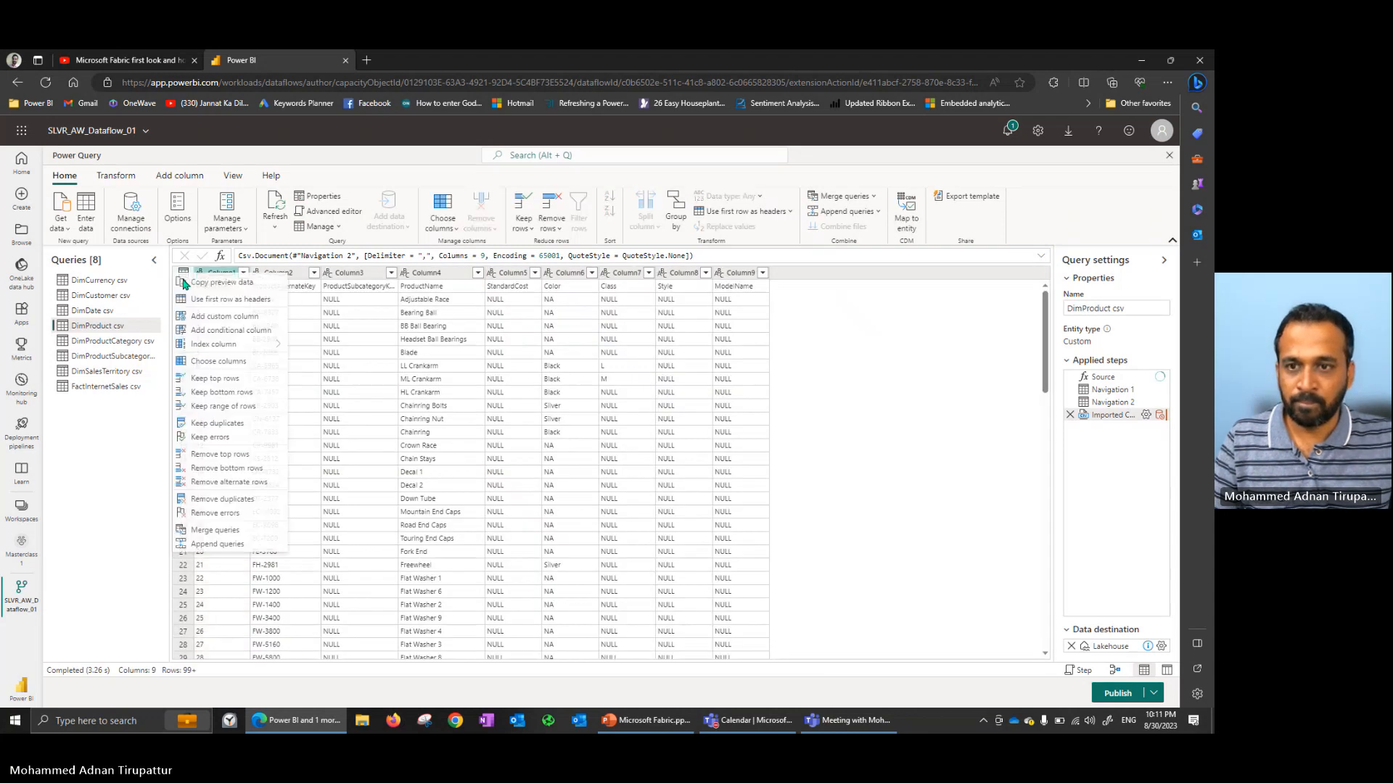
left_click(202, 307)
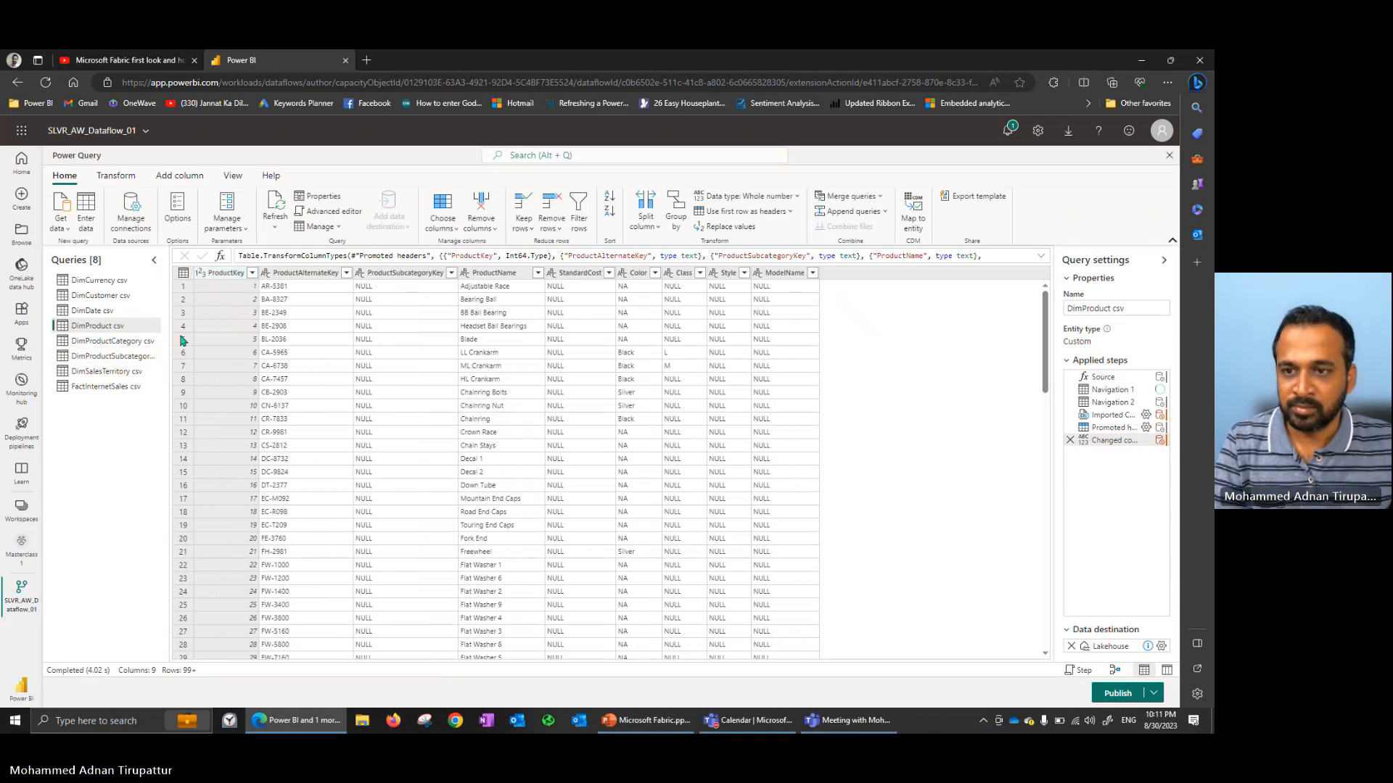
Use the first row as headers in the DimProductCategory csv query.
left_click(124, 344)
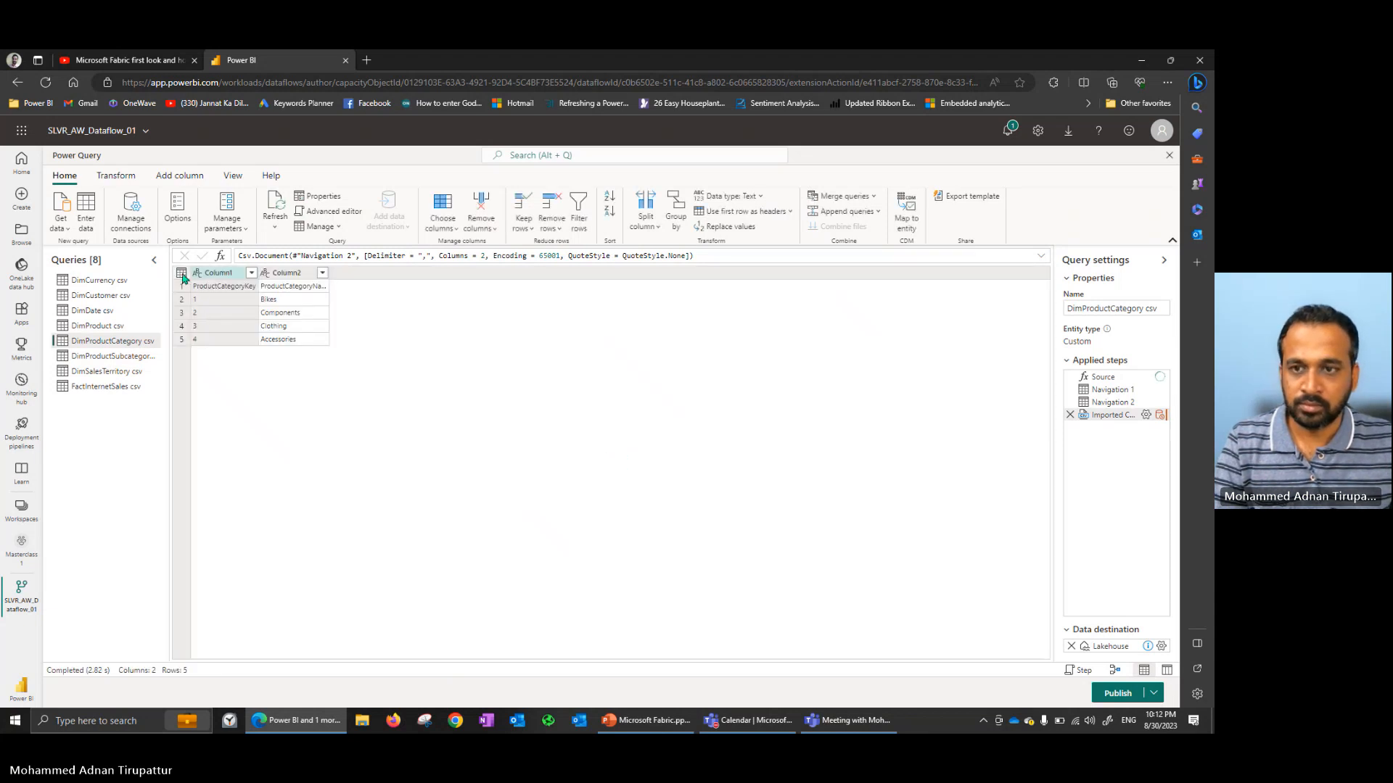
left_click(182, 275)
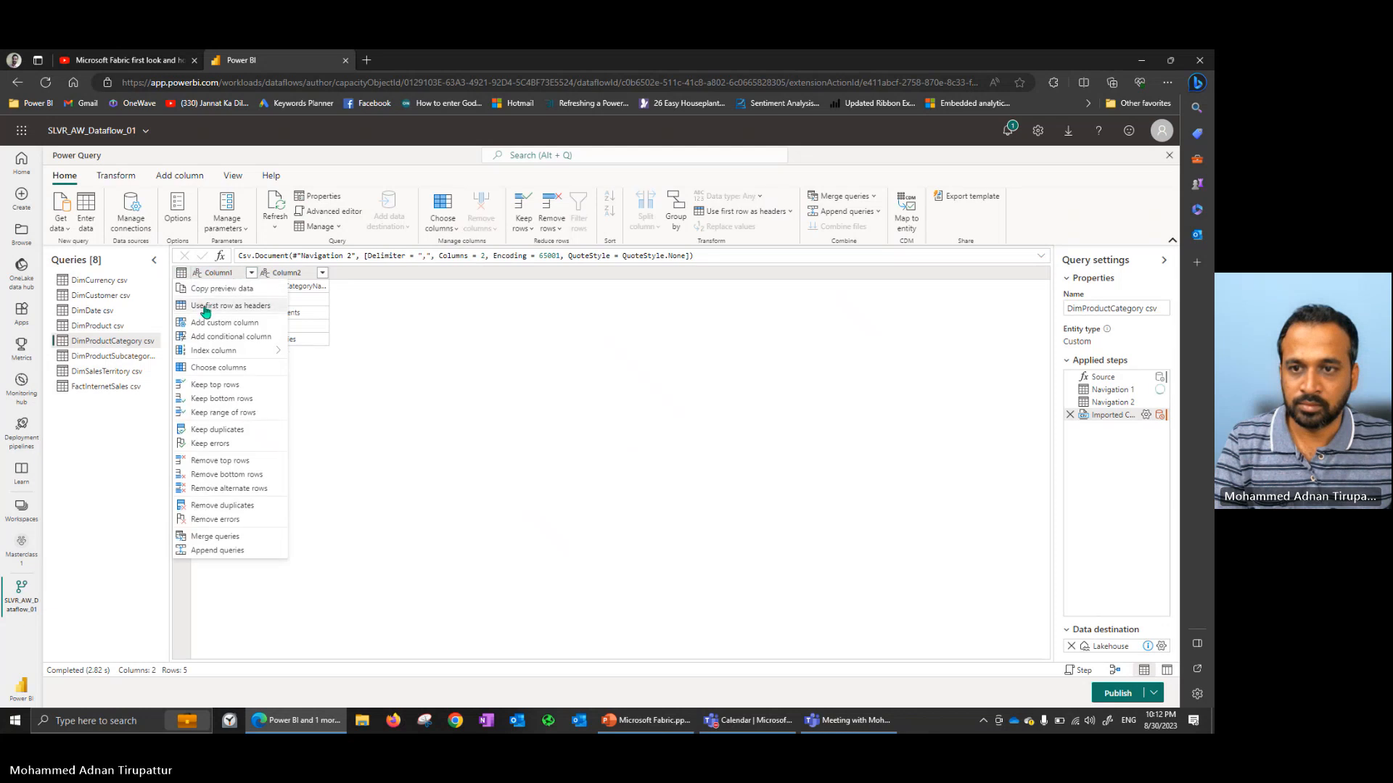
left_click(205, 310)
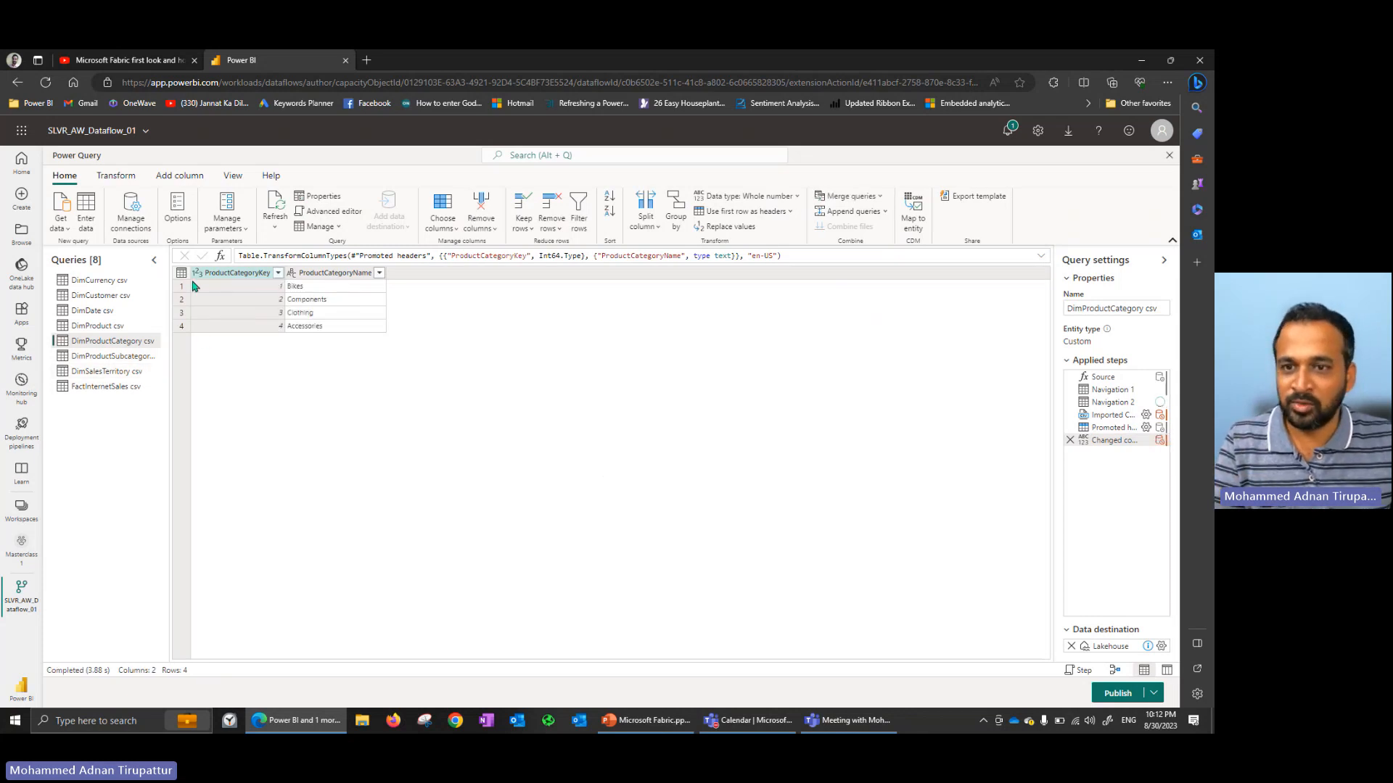
Use the first row as headers in the DimProductSubcategory csv query.
left_click(120, 361)
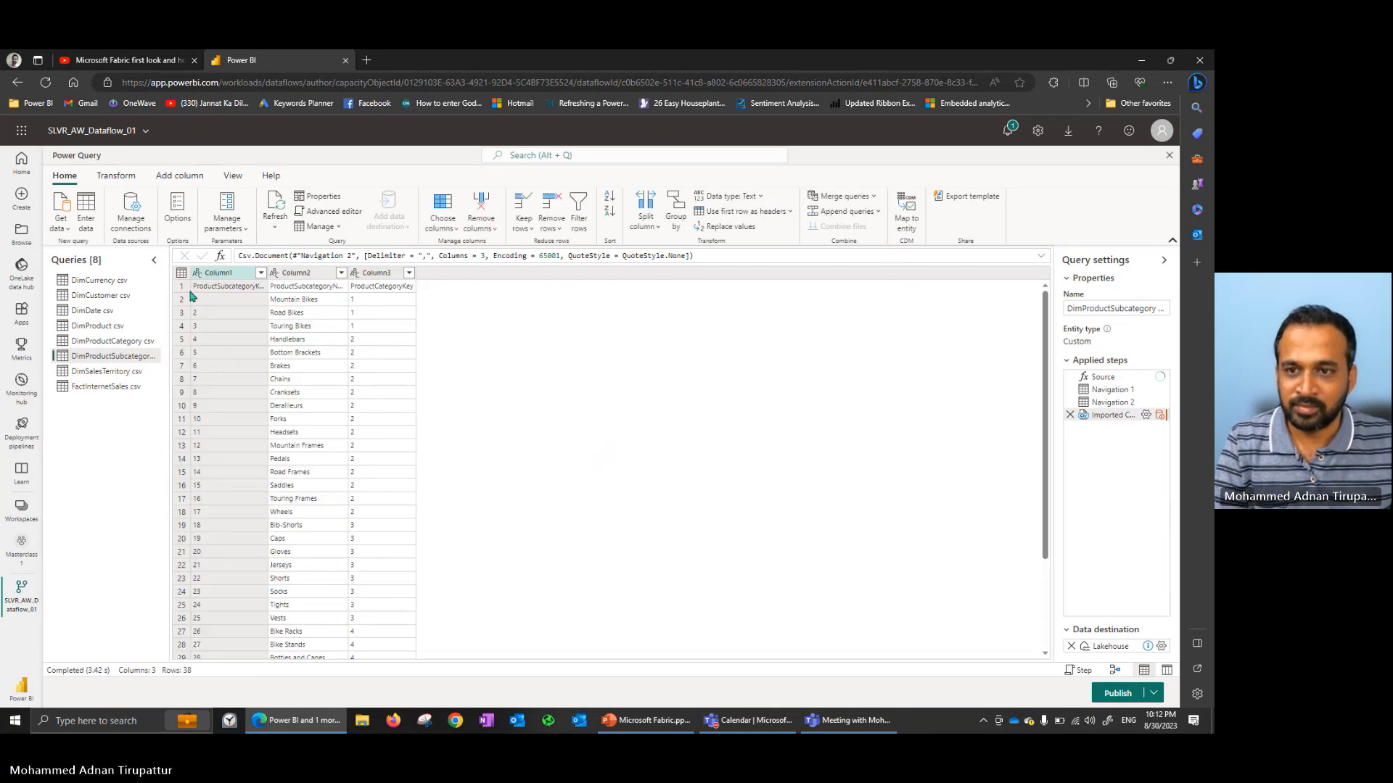
left_click(183, 276)
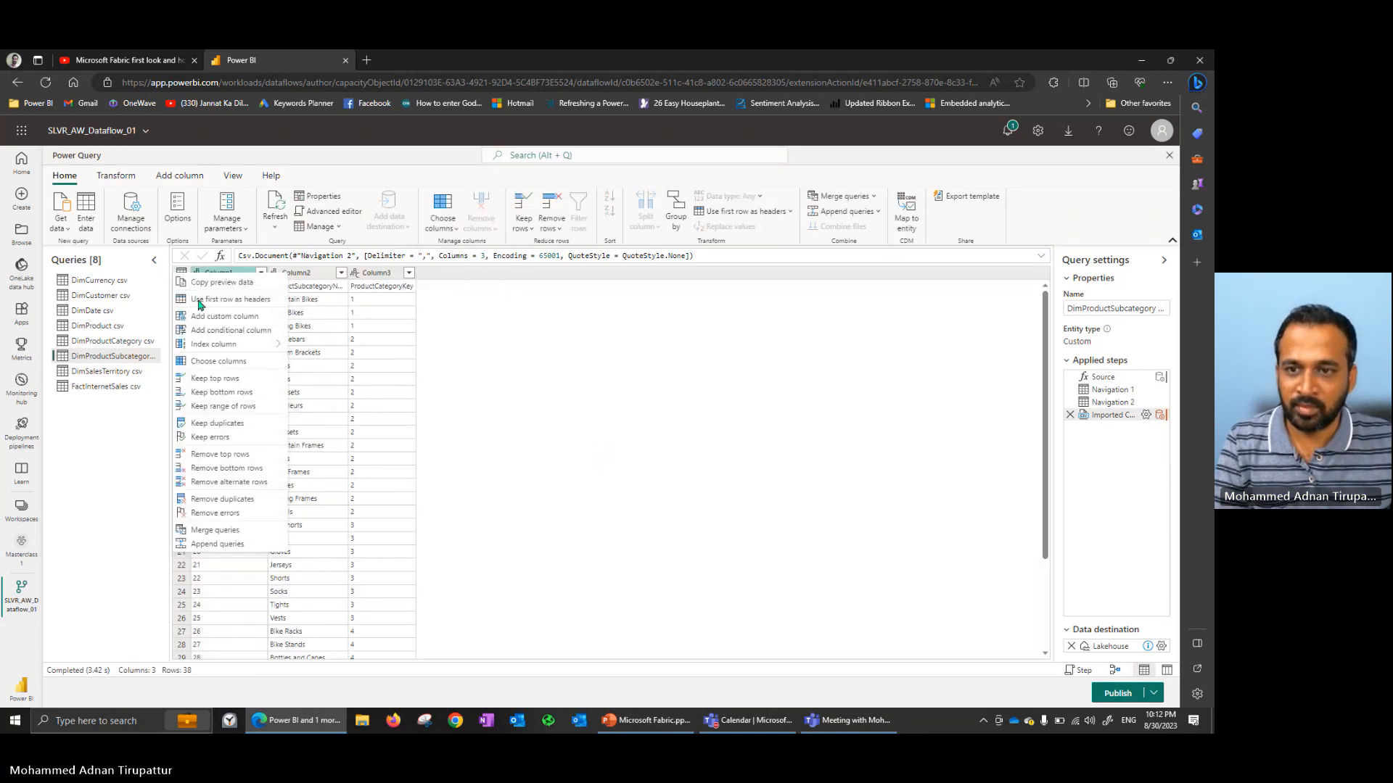
left_click(256, 298)
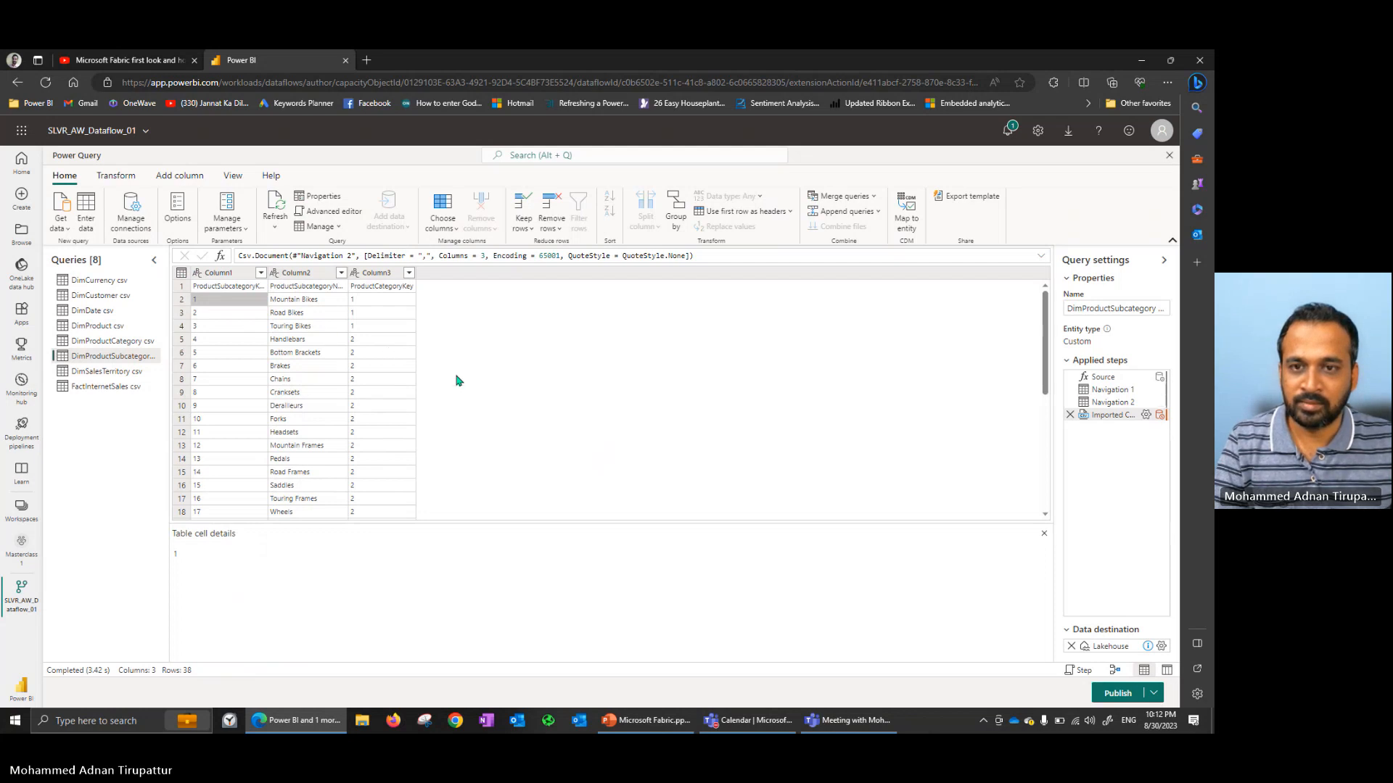
left_click(181, 274)
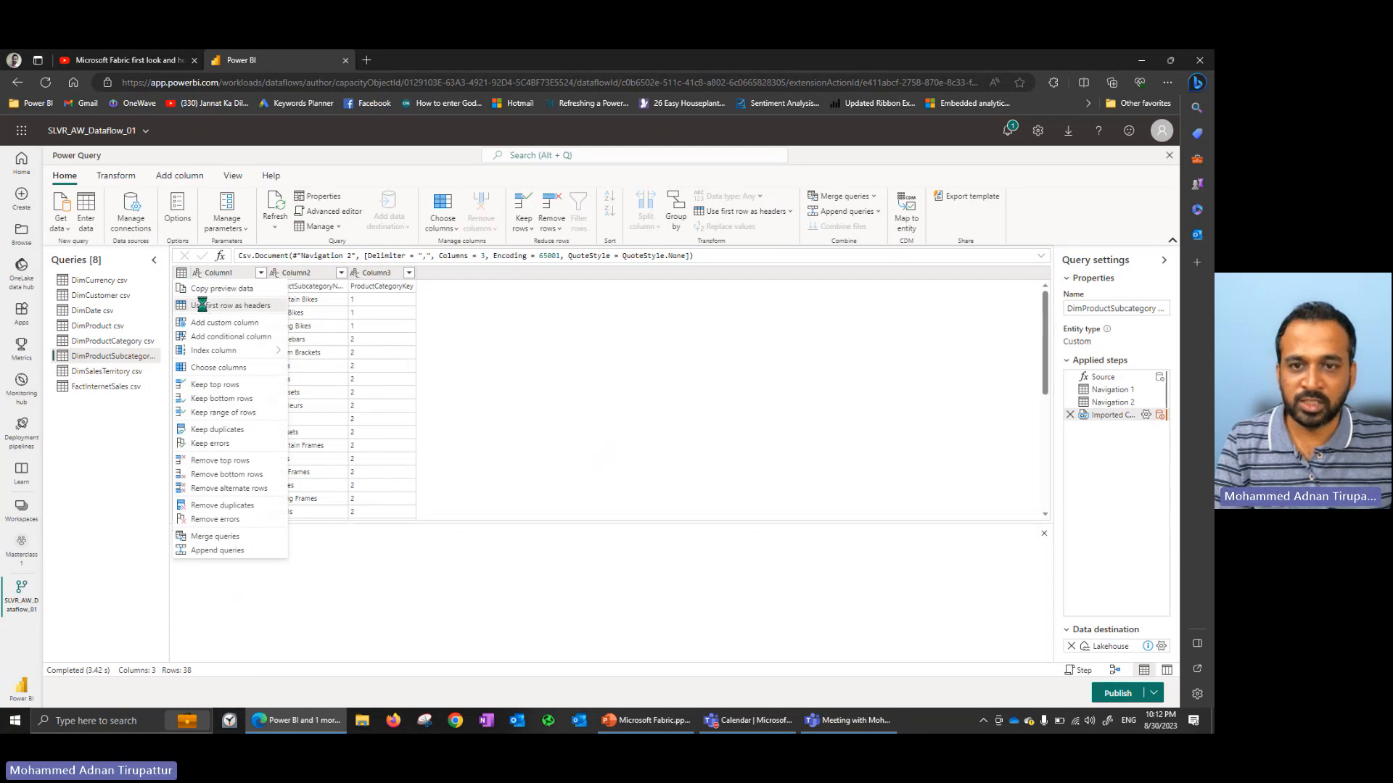
left_click(208, 311)
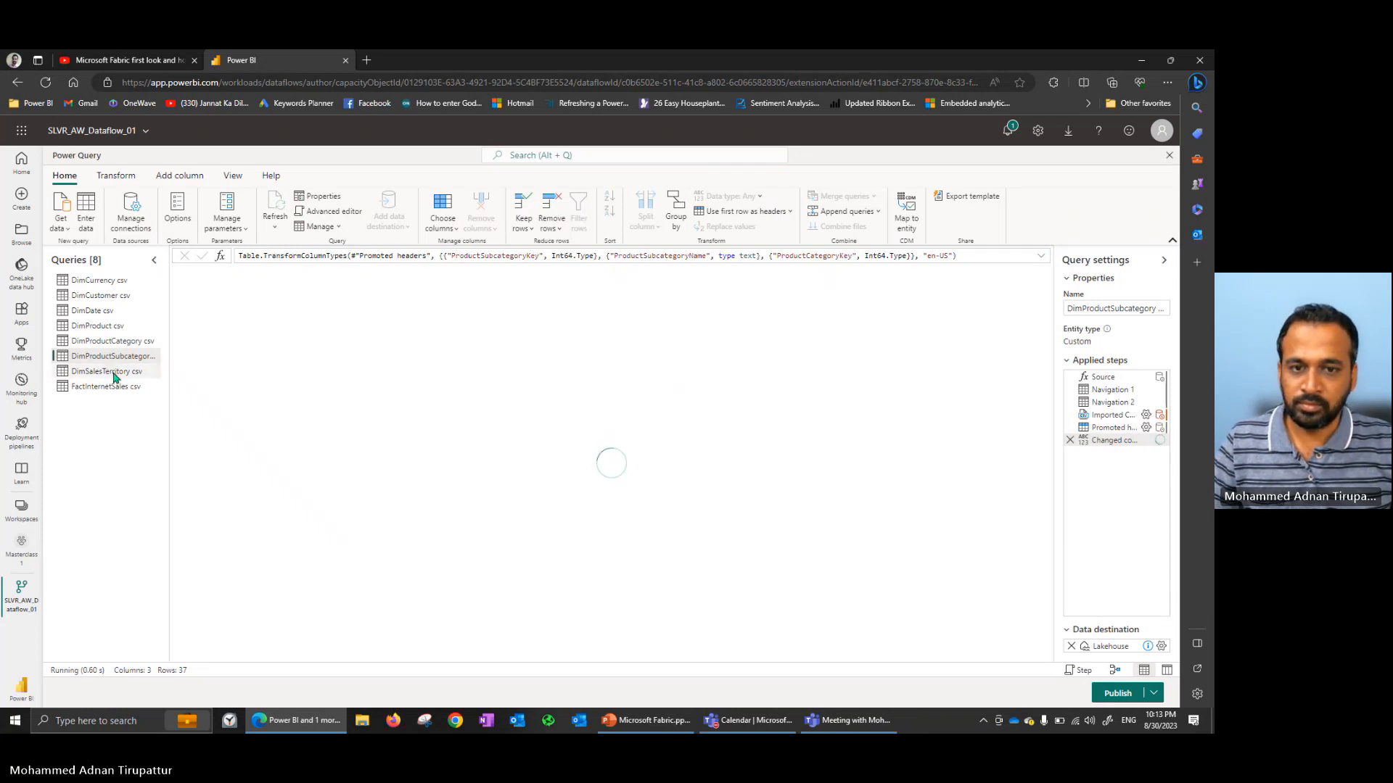
Use the first row as headers in the DimSalesTerritory csv and FactInternetSales csv queries.
left_click(114, 373)
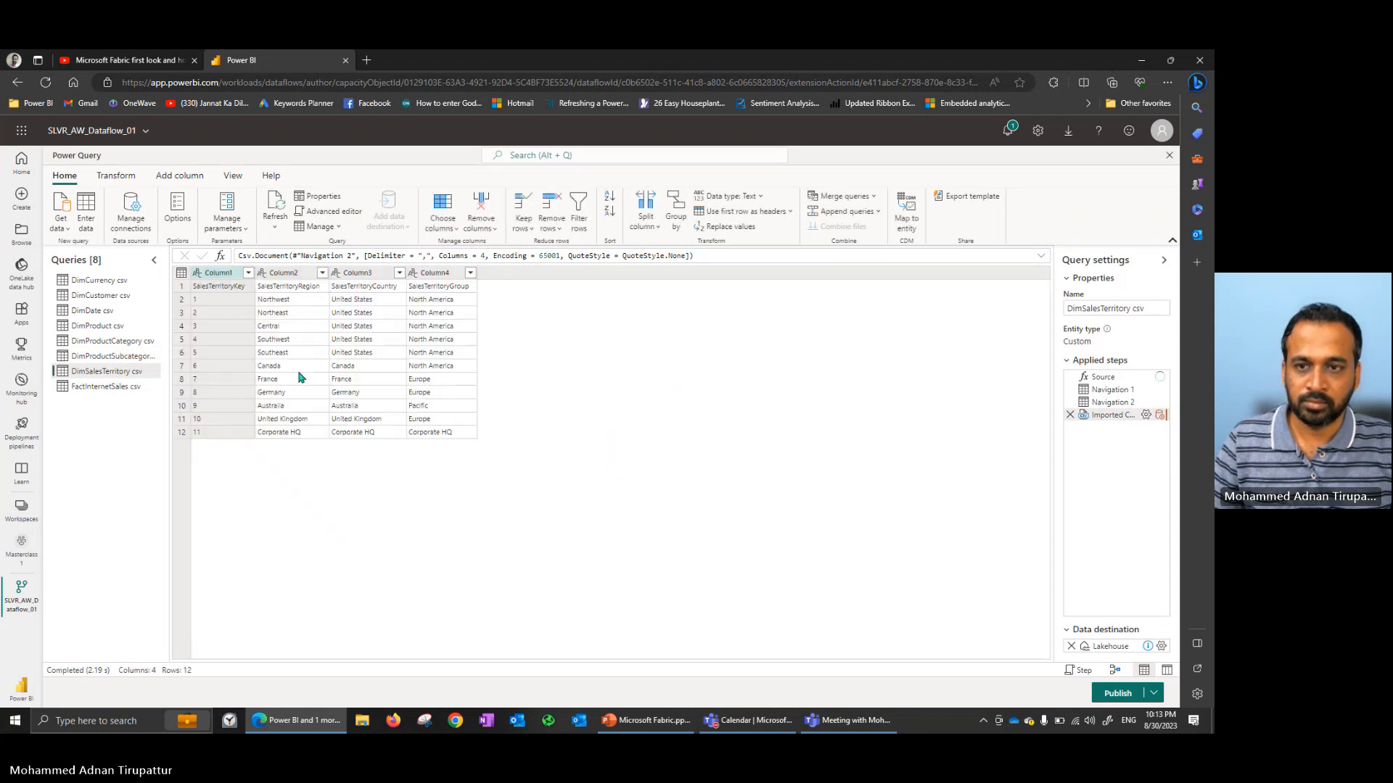
left_click(181, 273)
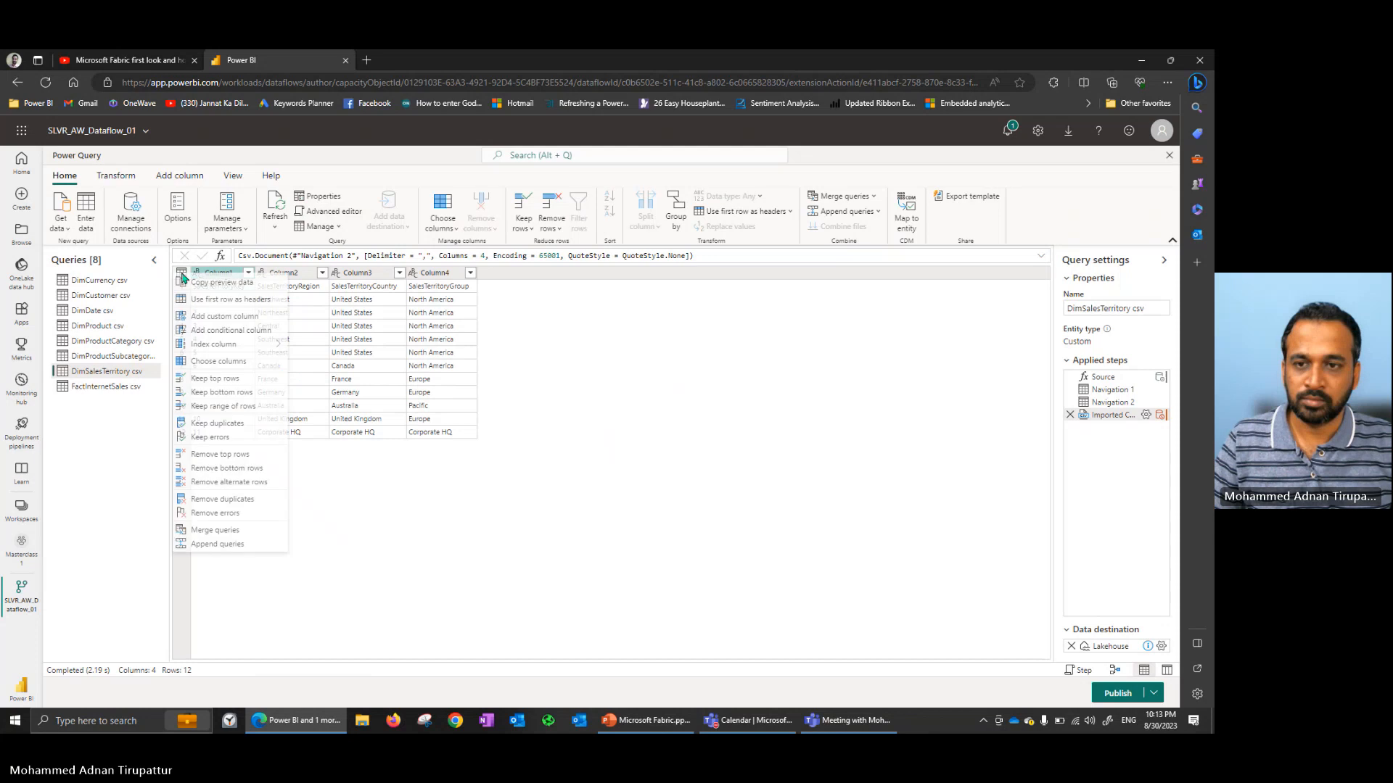
left_click(208, 308)
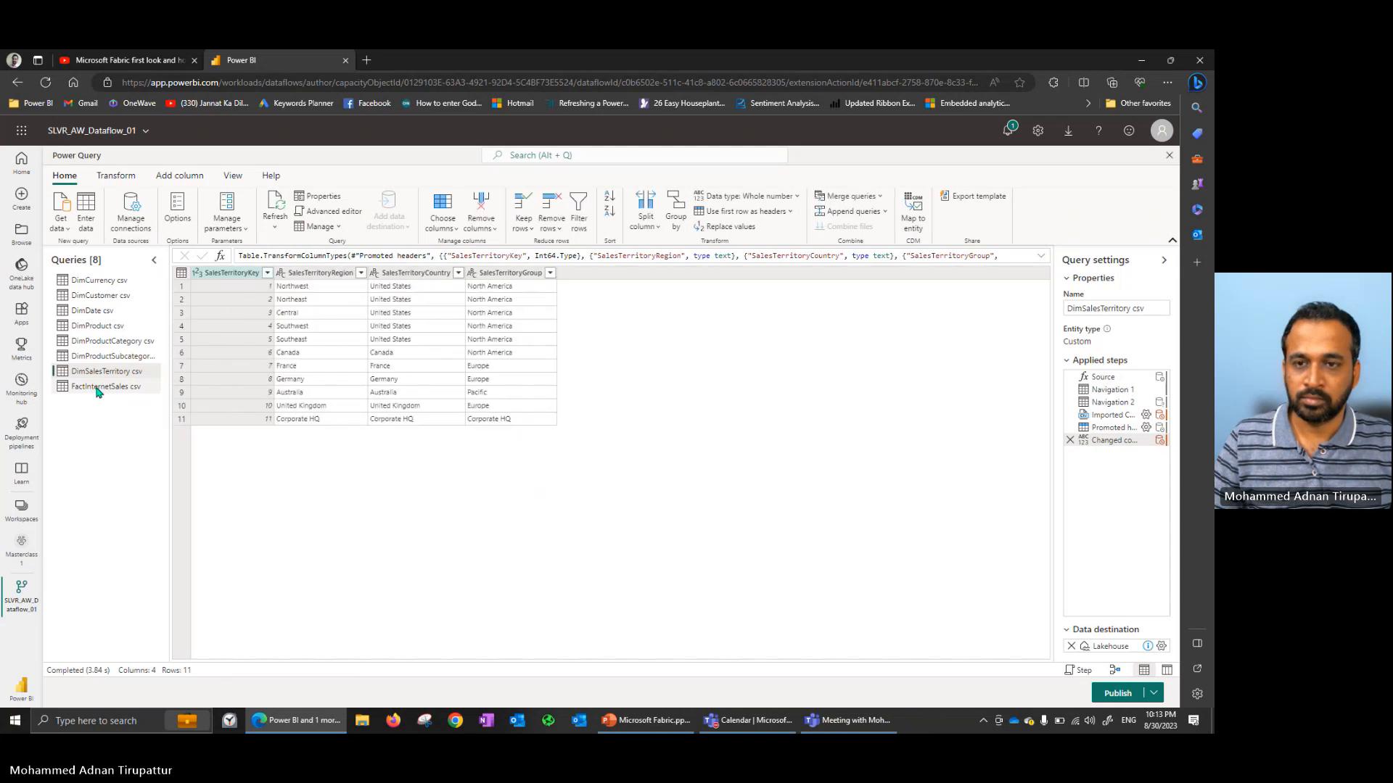
left_click(98, 389)
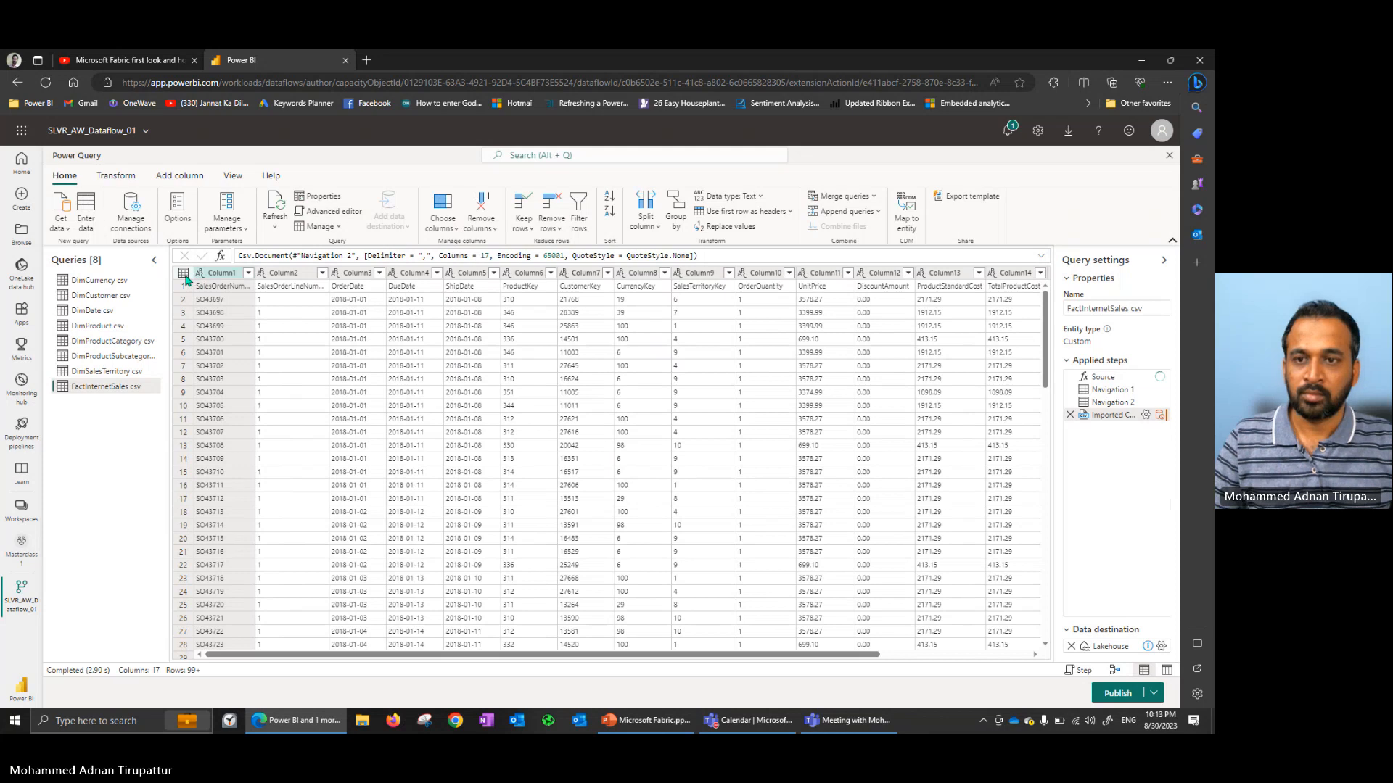
left_click(186, 277)
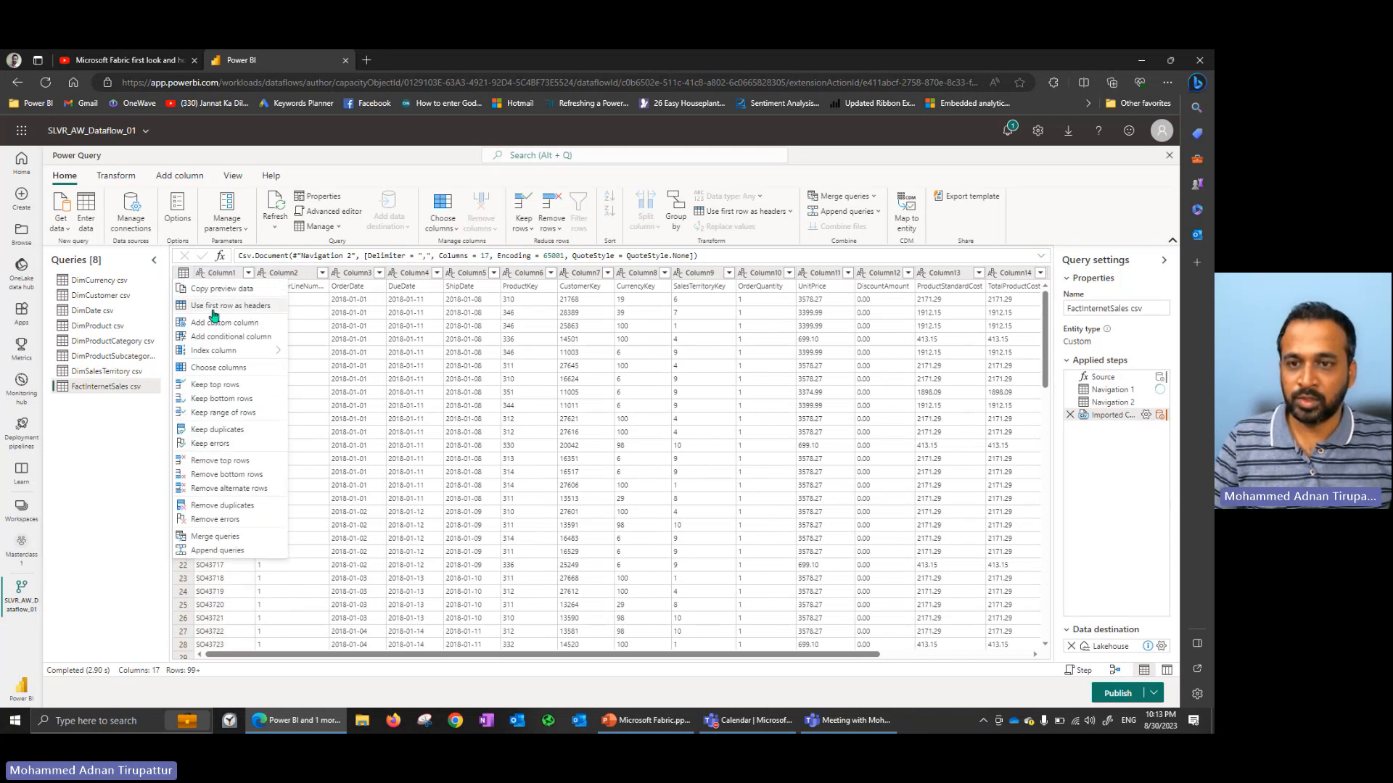
left_click(214, 307)
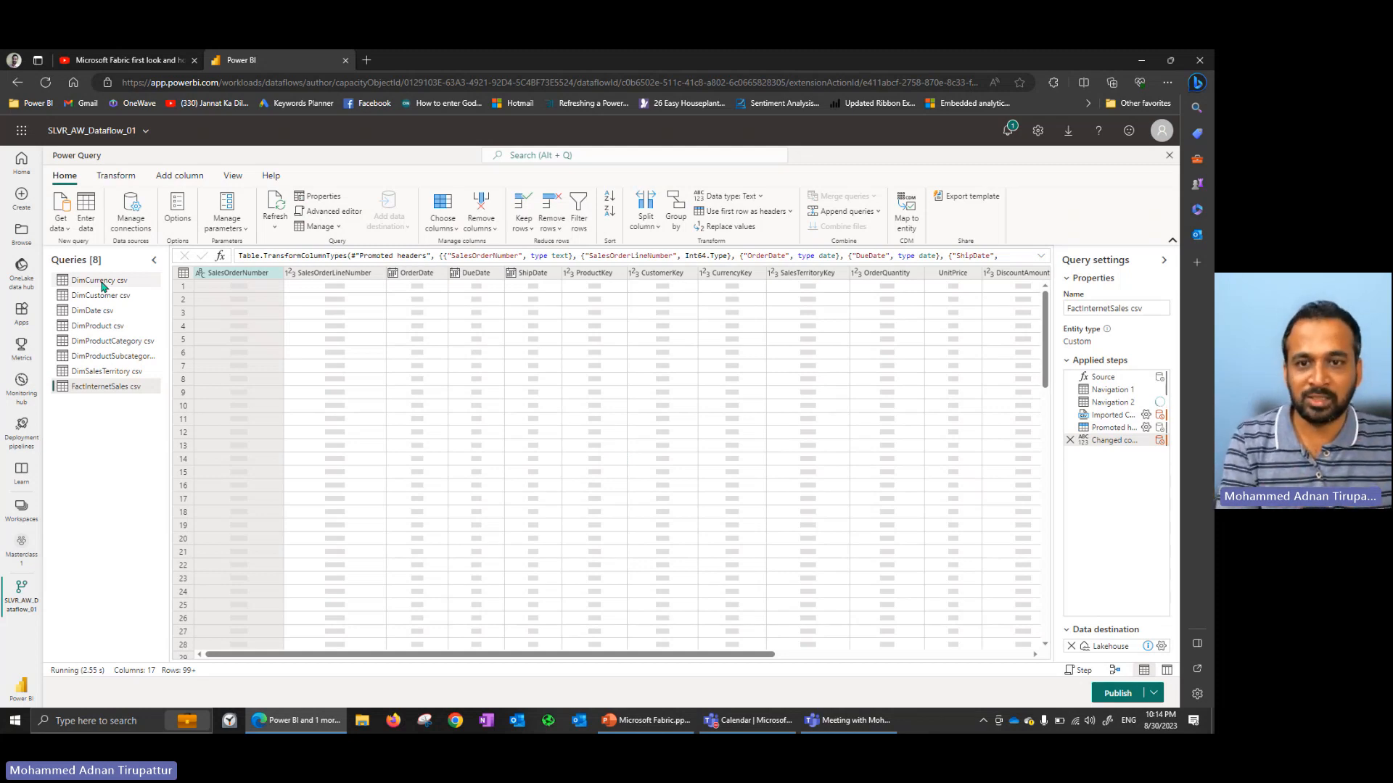
Rename the DimCurrency csv and DimCustomer csv queries as DimCurrency and DimCustomer.
left_click(102, 283)
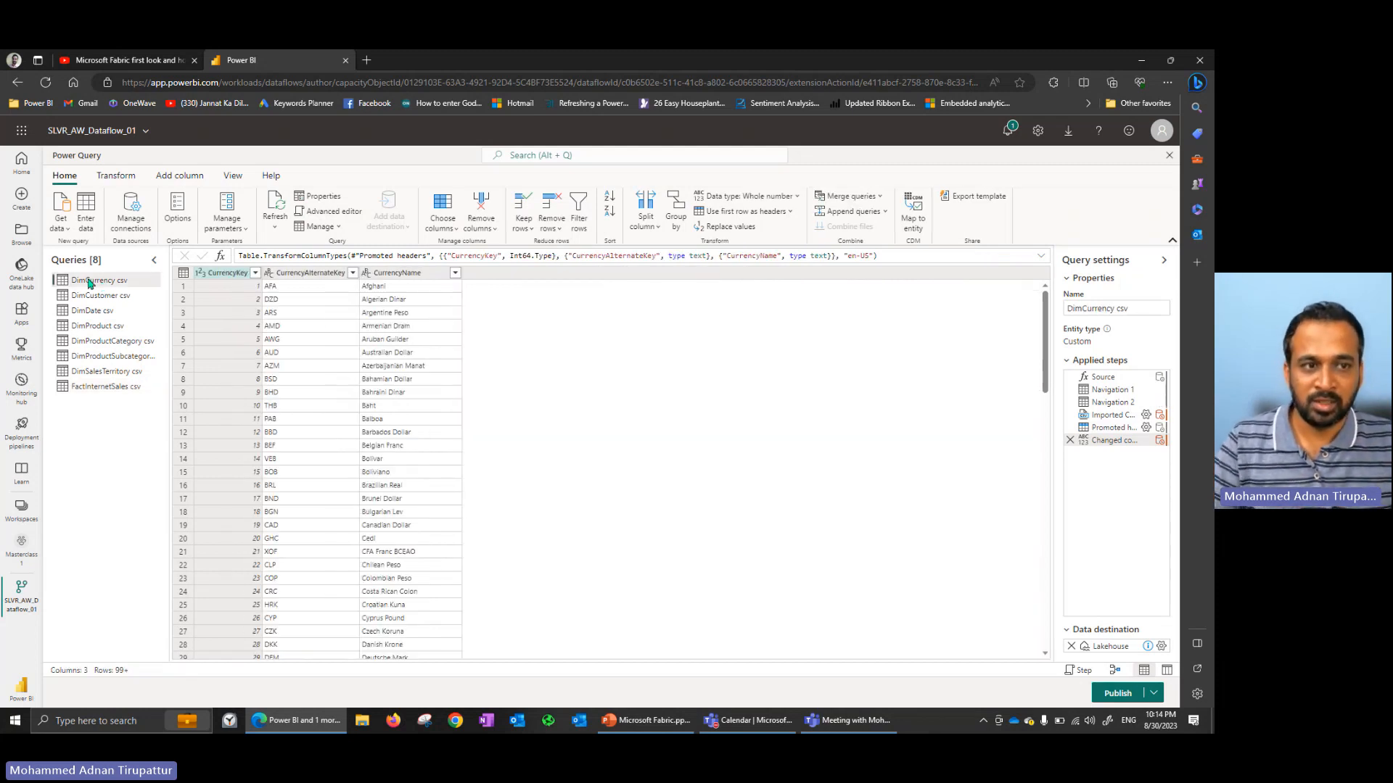
left_click(1140, 307)
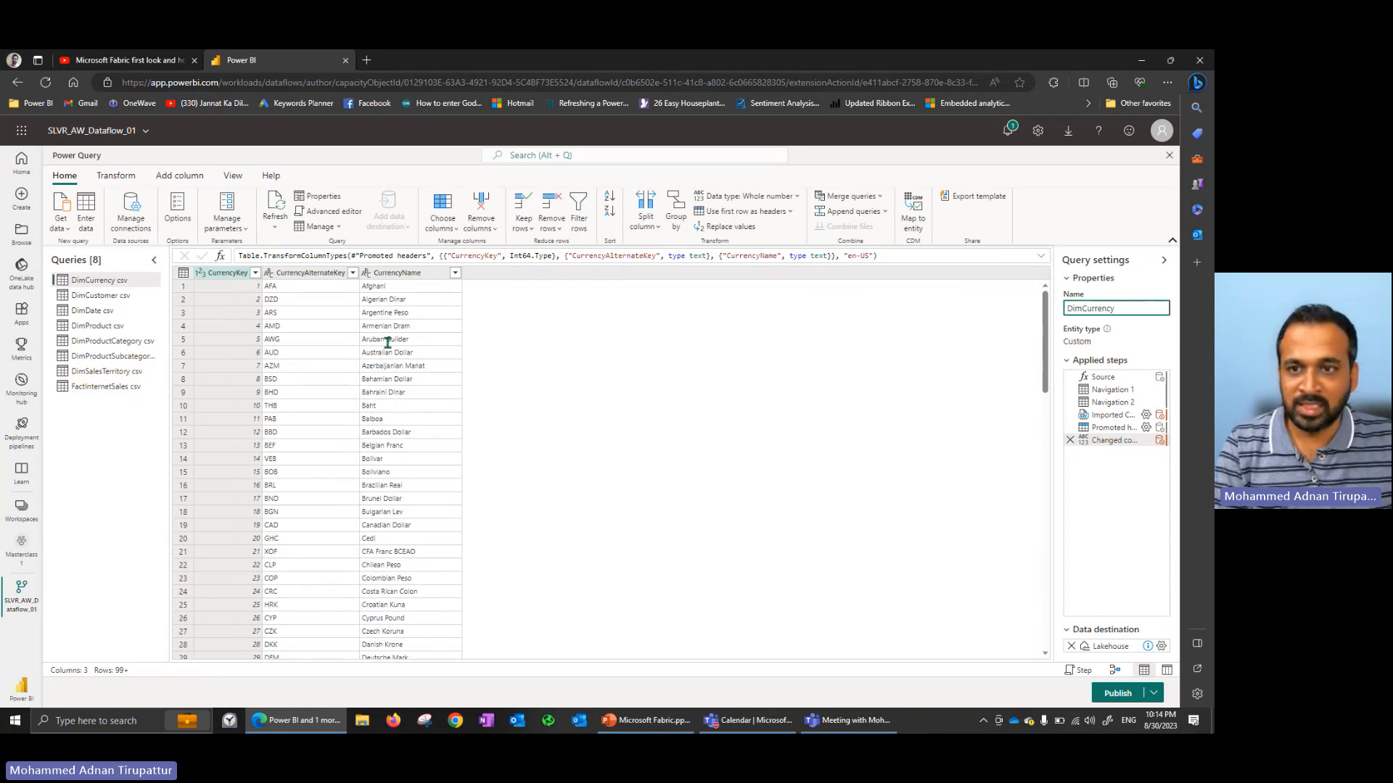
key("Return")
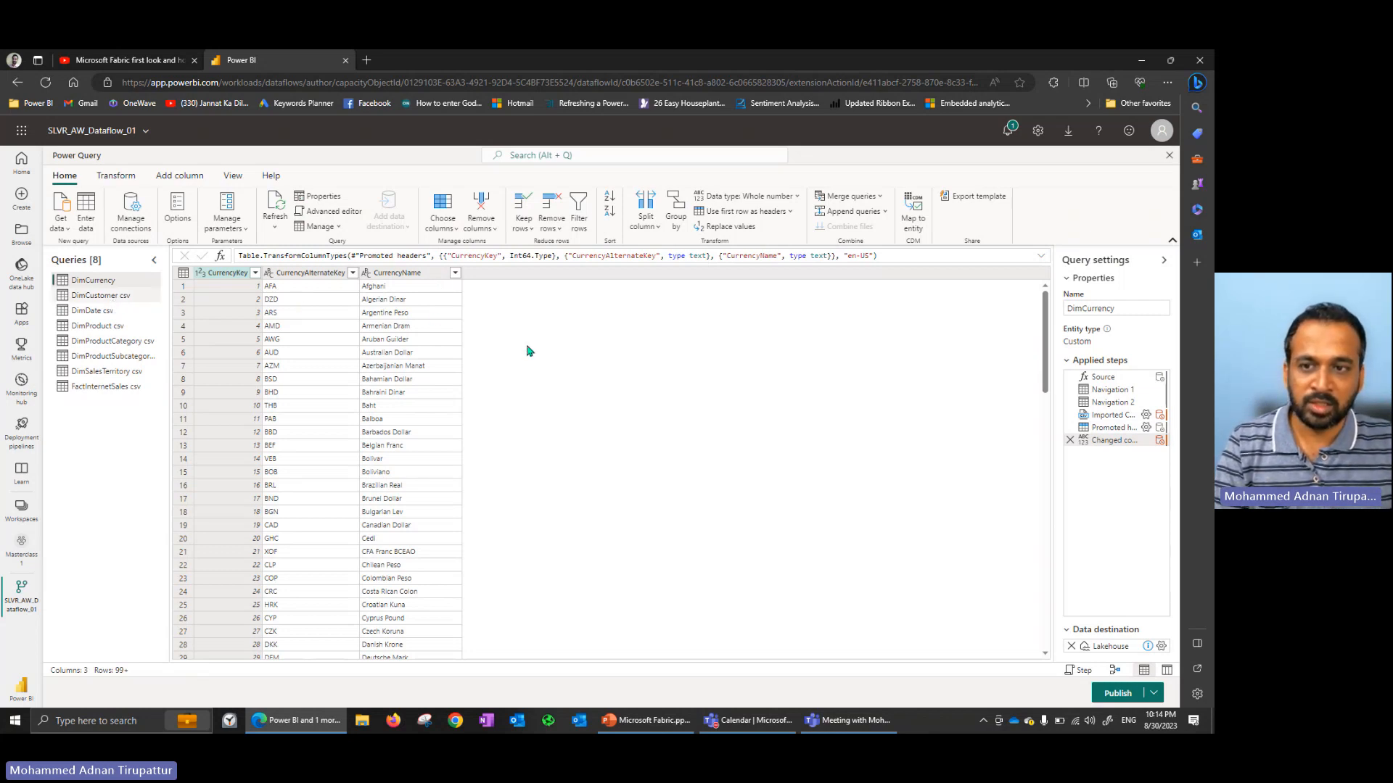
left_click(1135, 312)
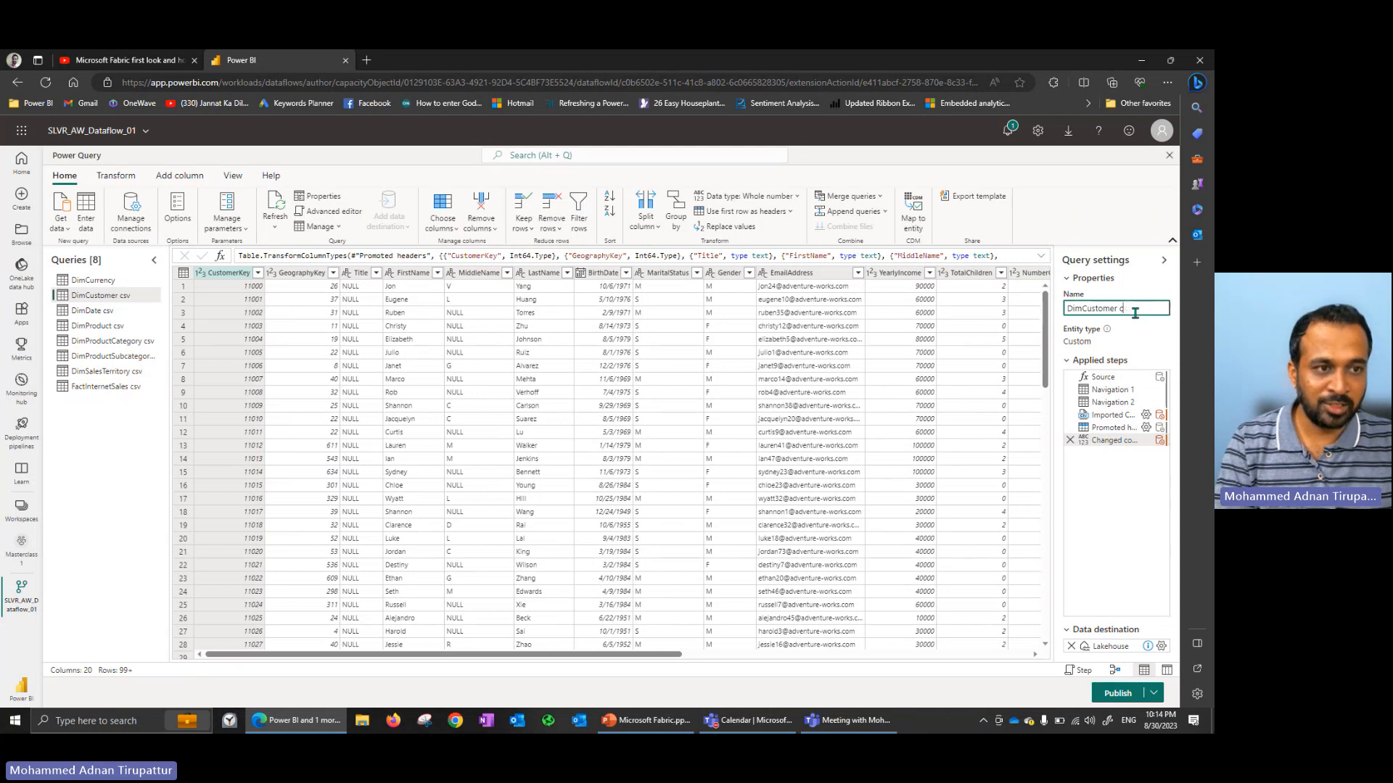
key("Return")
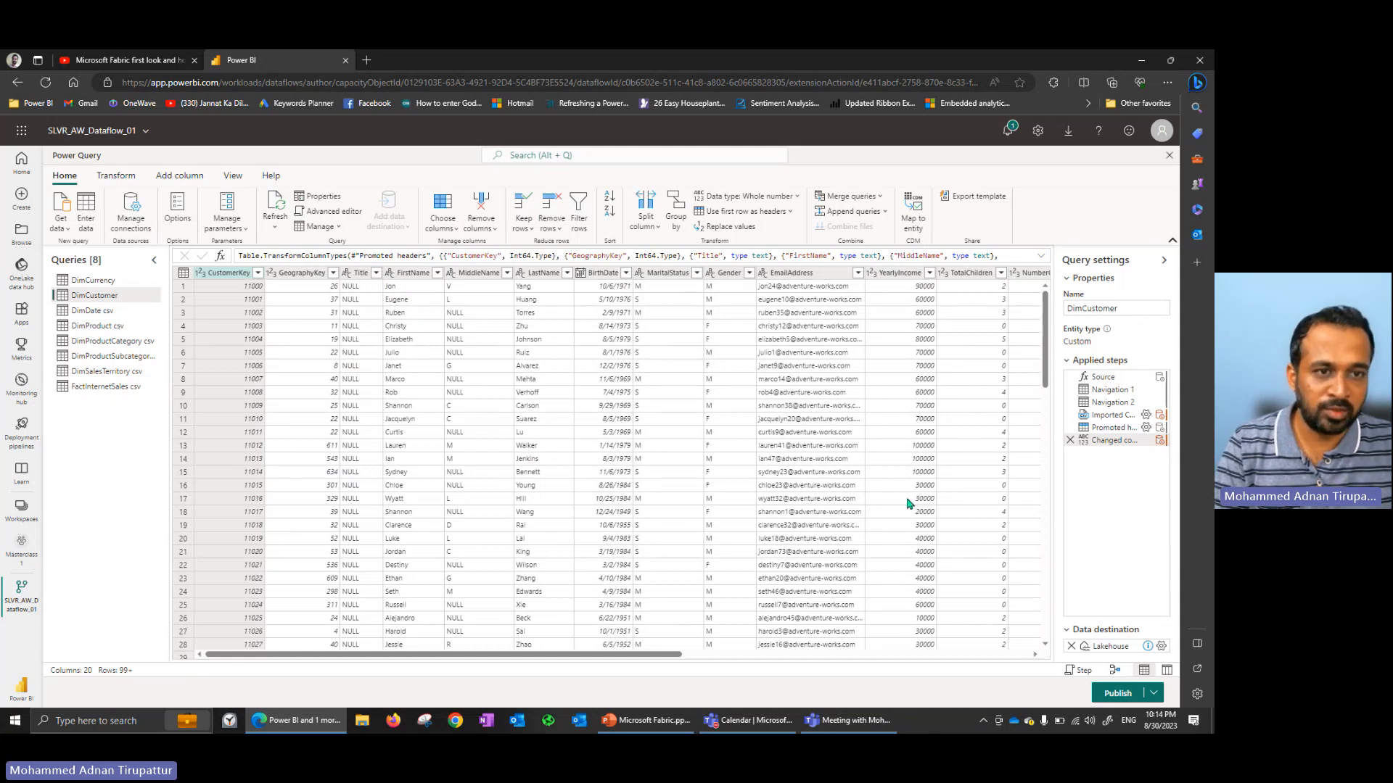
Remove the HouseOwnerFlag, NumberCarsOwned, AddressLine1, AddressLine2 and Phone columns from the DimCustomer query.
left_click(376, 274)
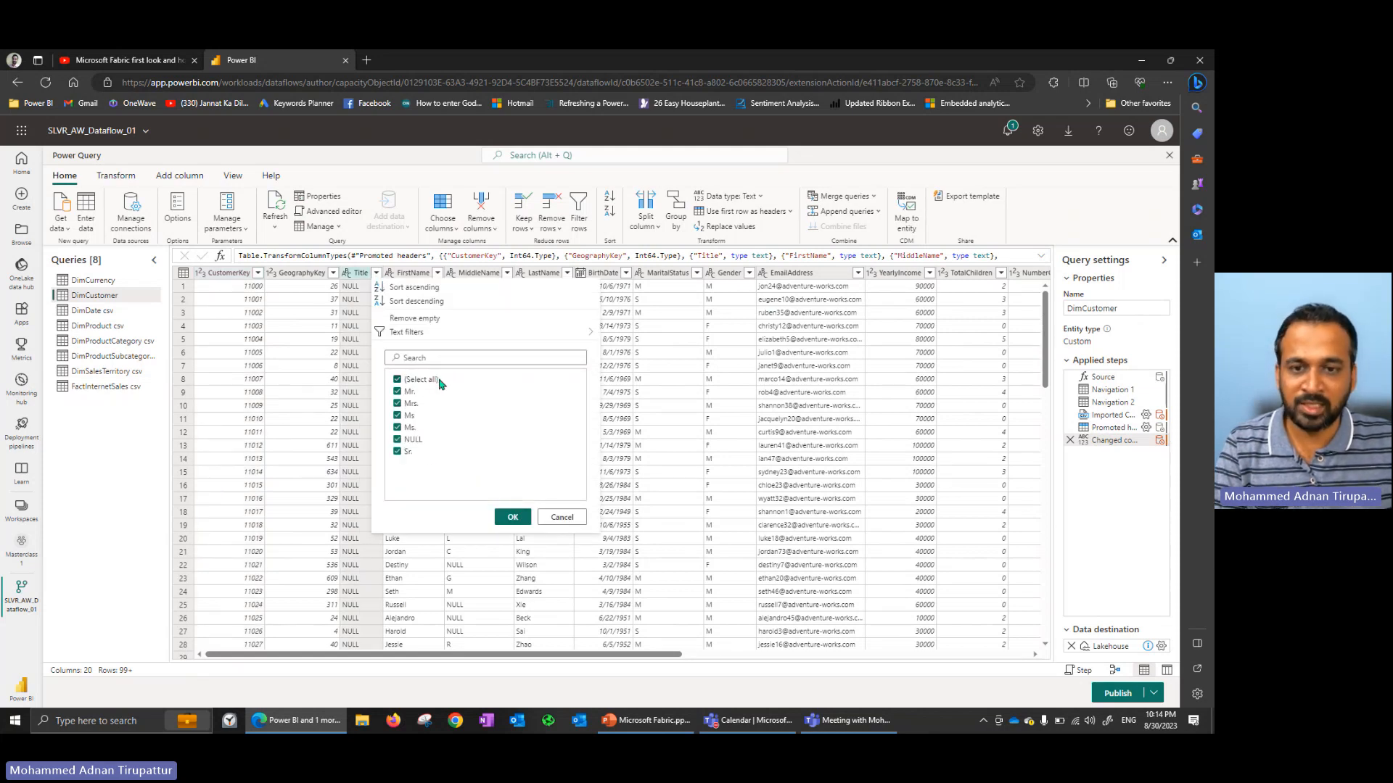
left_click(690, 658)
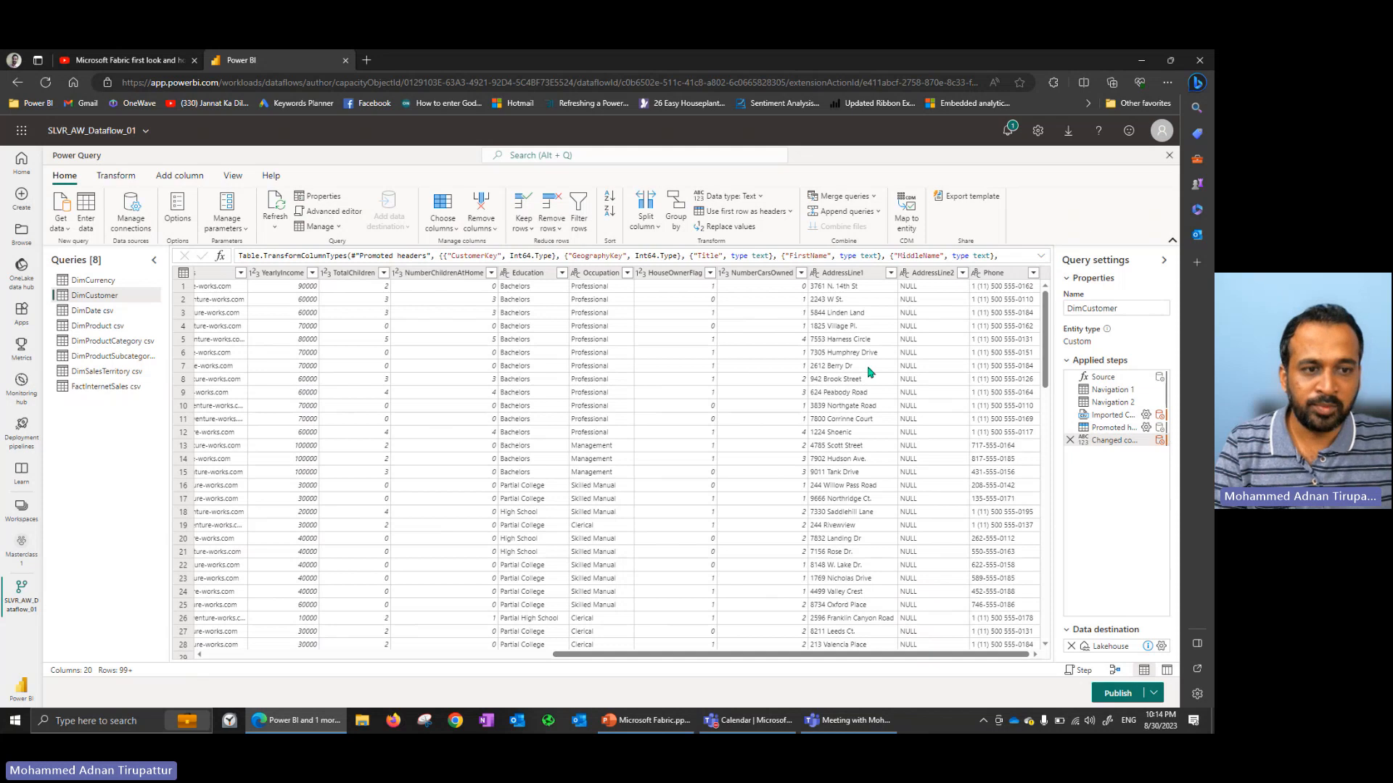
left_click(845, 276)
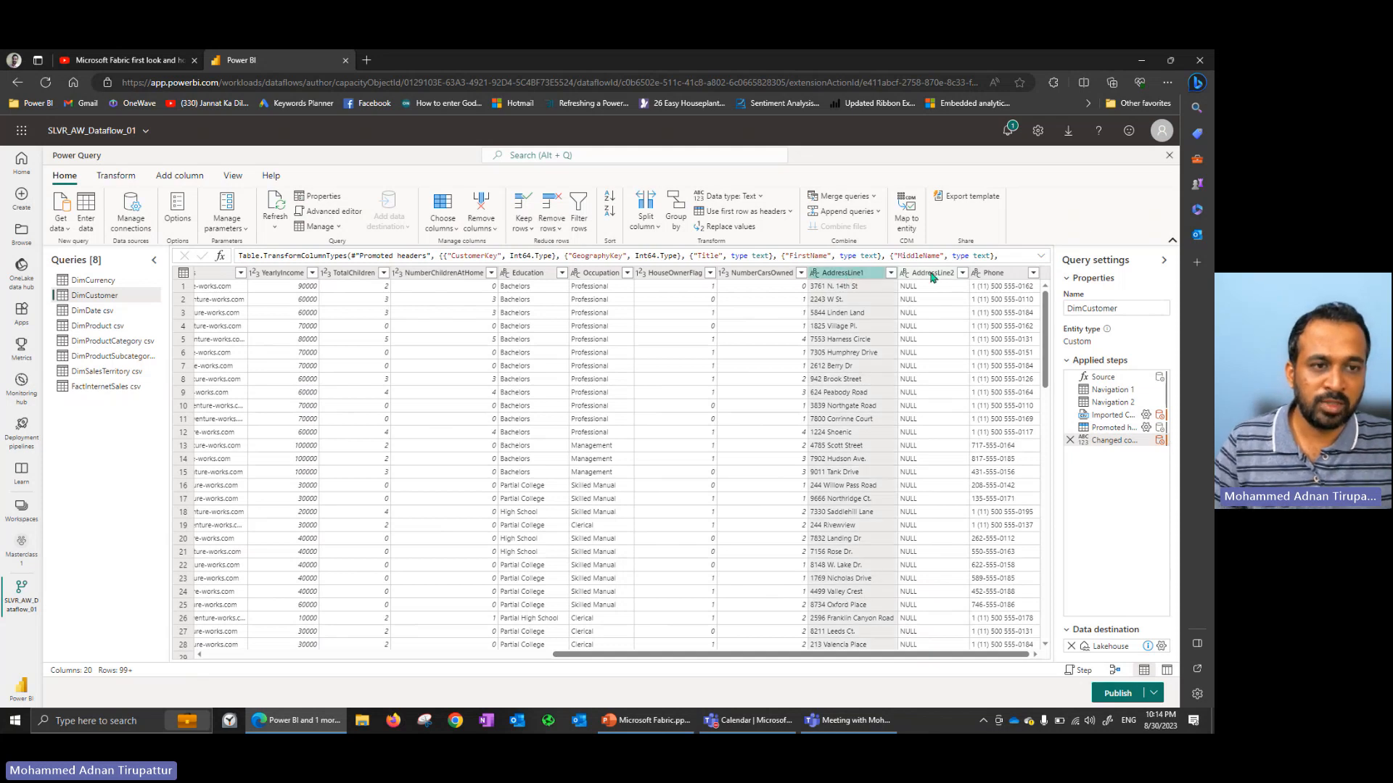
left_click(943, 275)
left_click(999, 278)
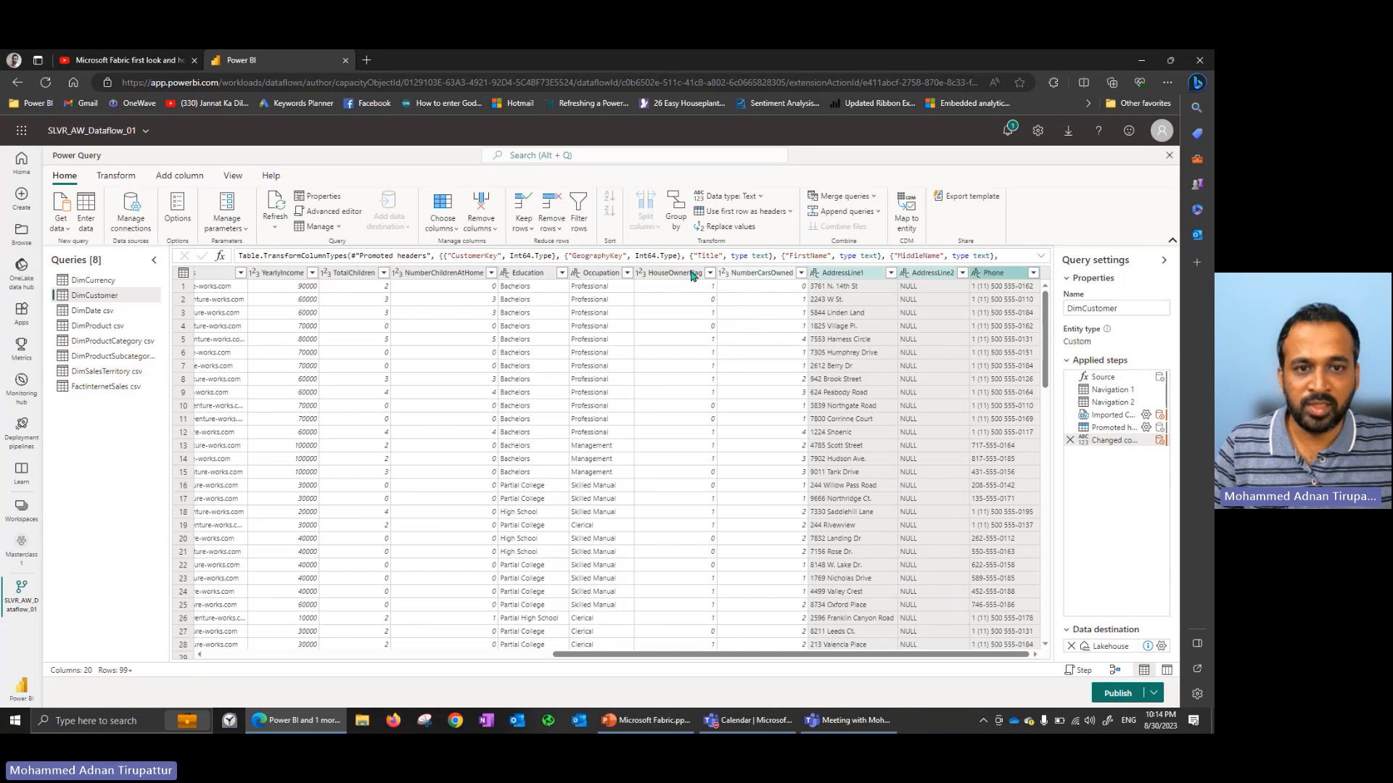
left_click(662, 275)
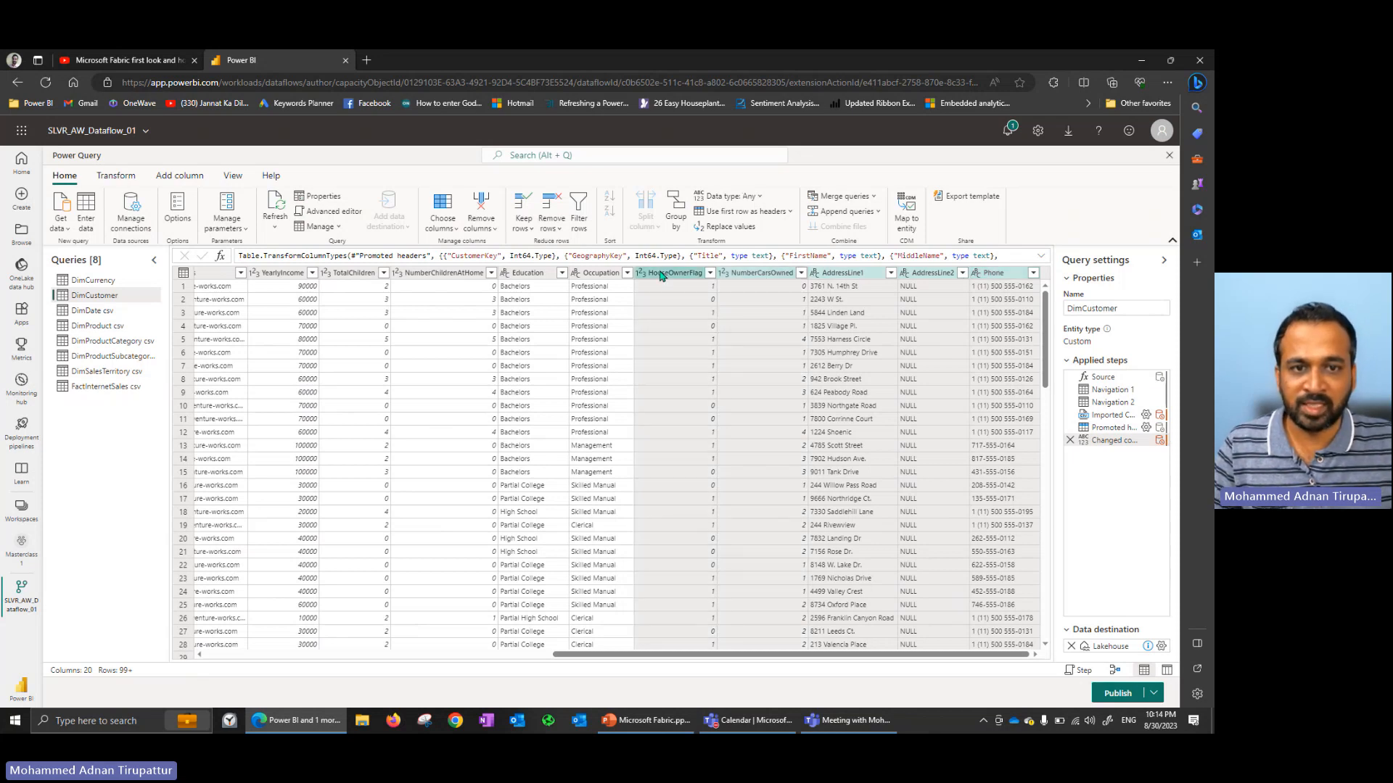
right_click(661, 275)
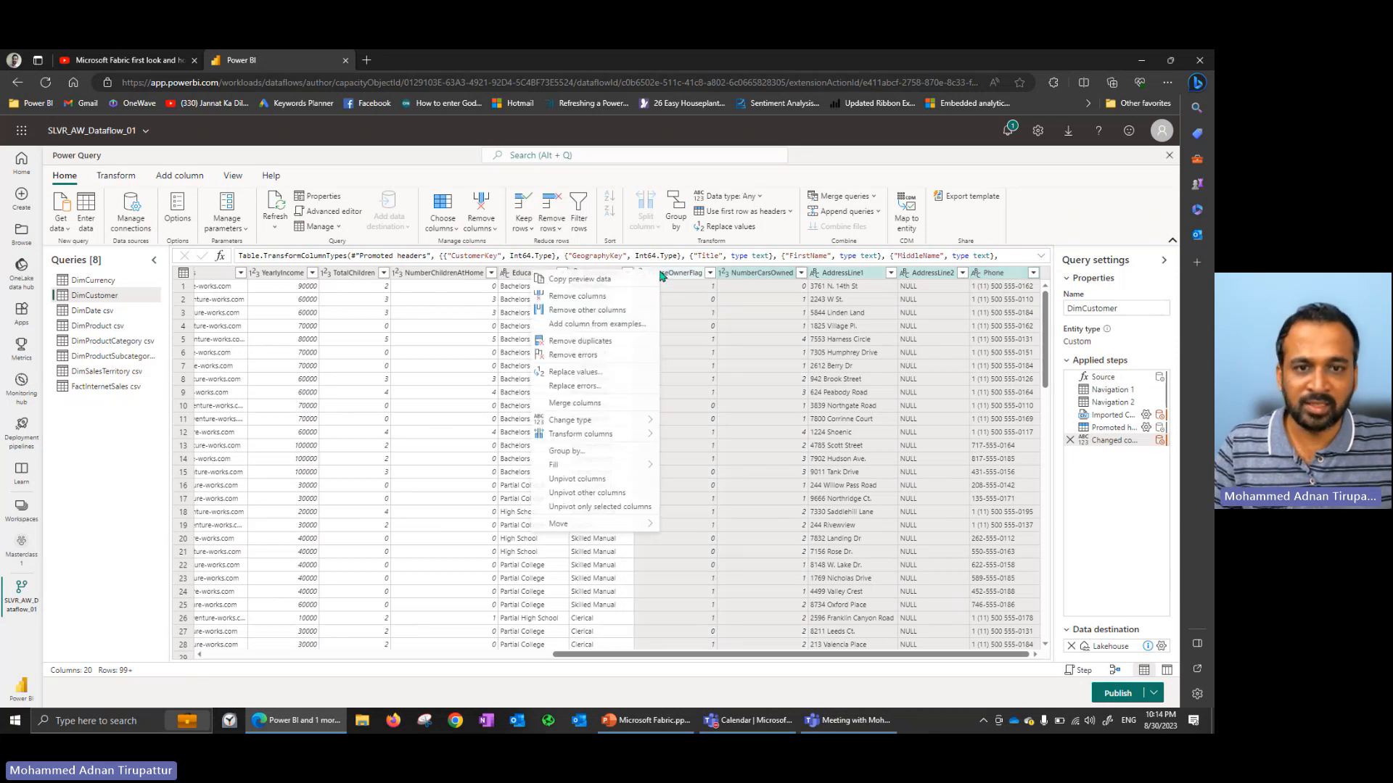
left_click(584, 298)
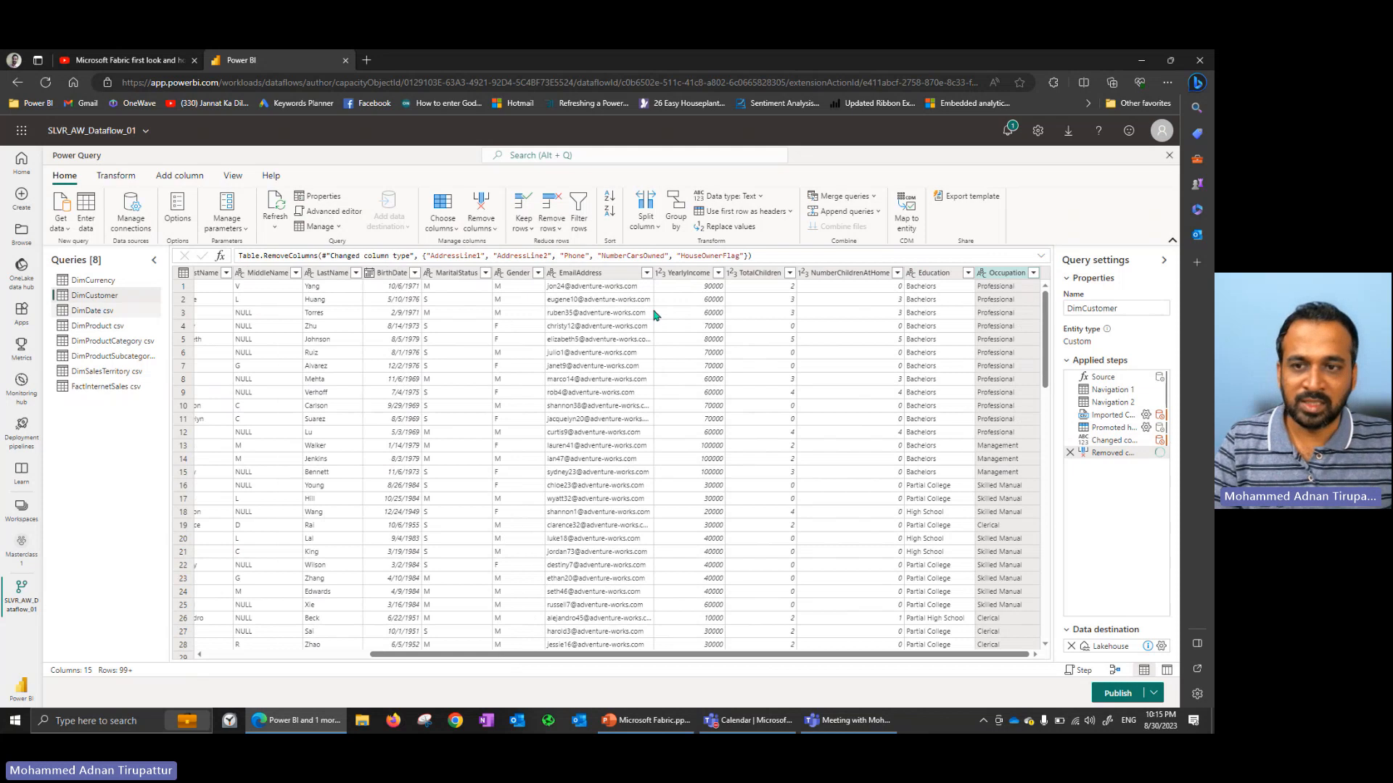
Rename the DimDate csv and DimProduct csv queries as DimDate and DimProduct.
left_click(1133, 307)
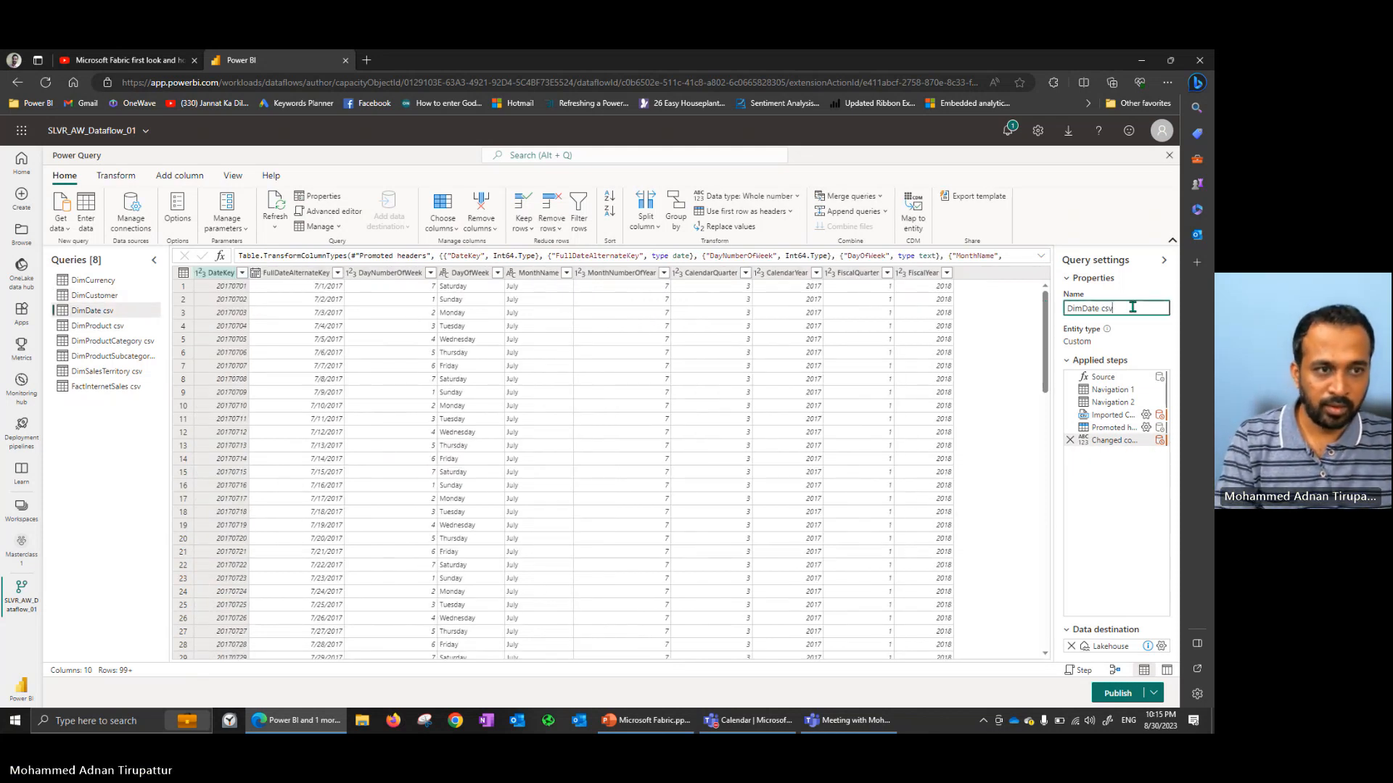
key("BackSpace")
key("BackSpace")
key("BackSpace")
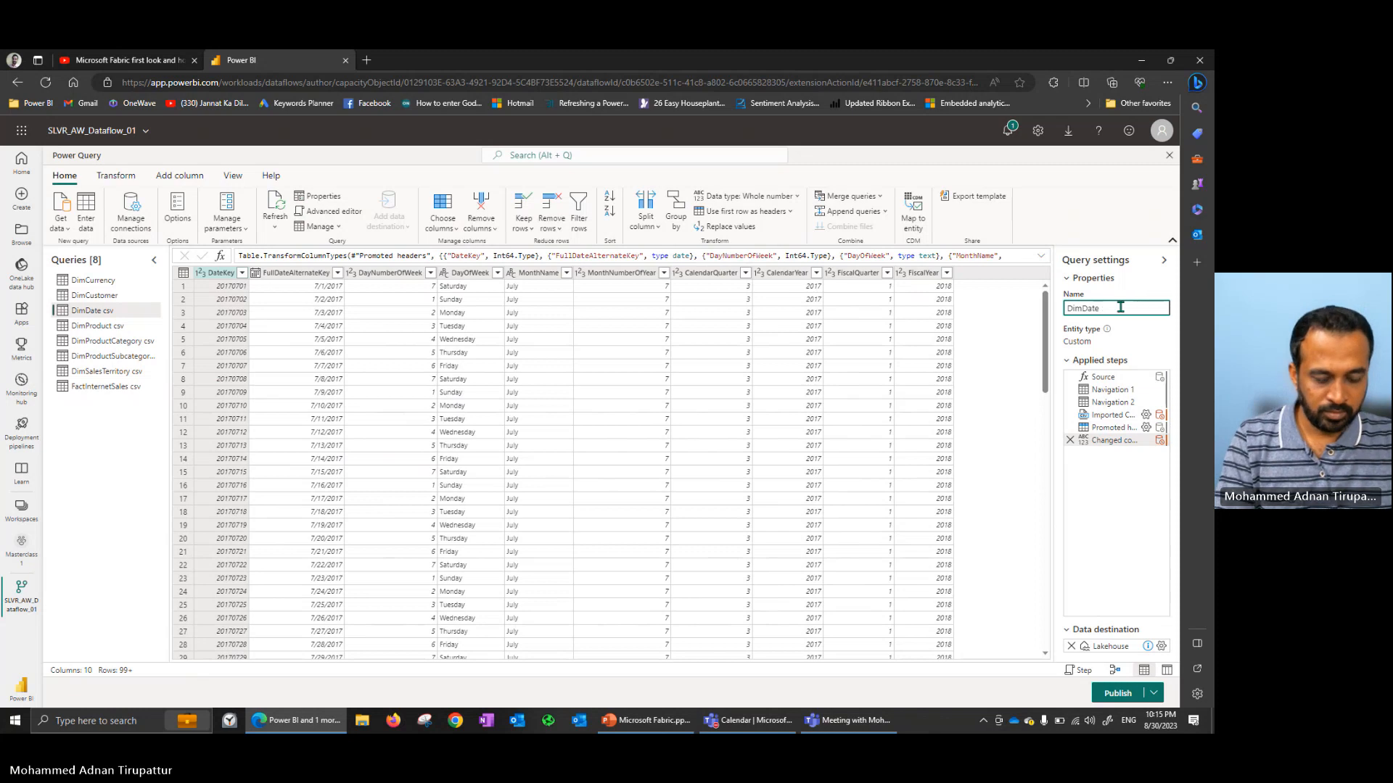
key("Return")
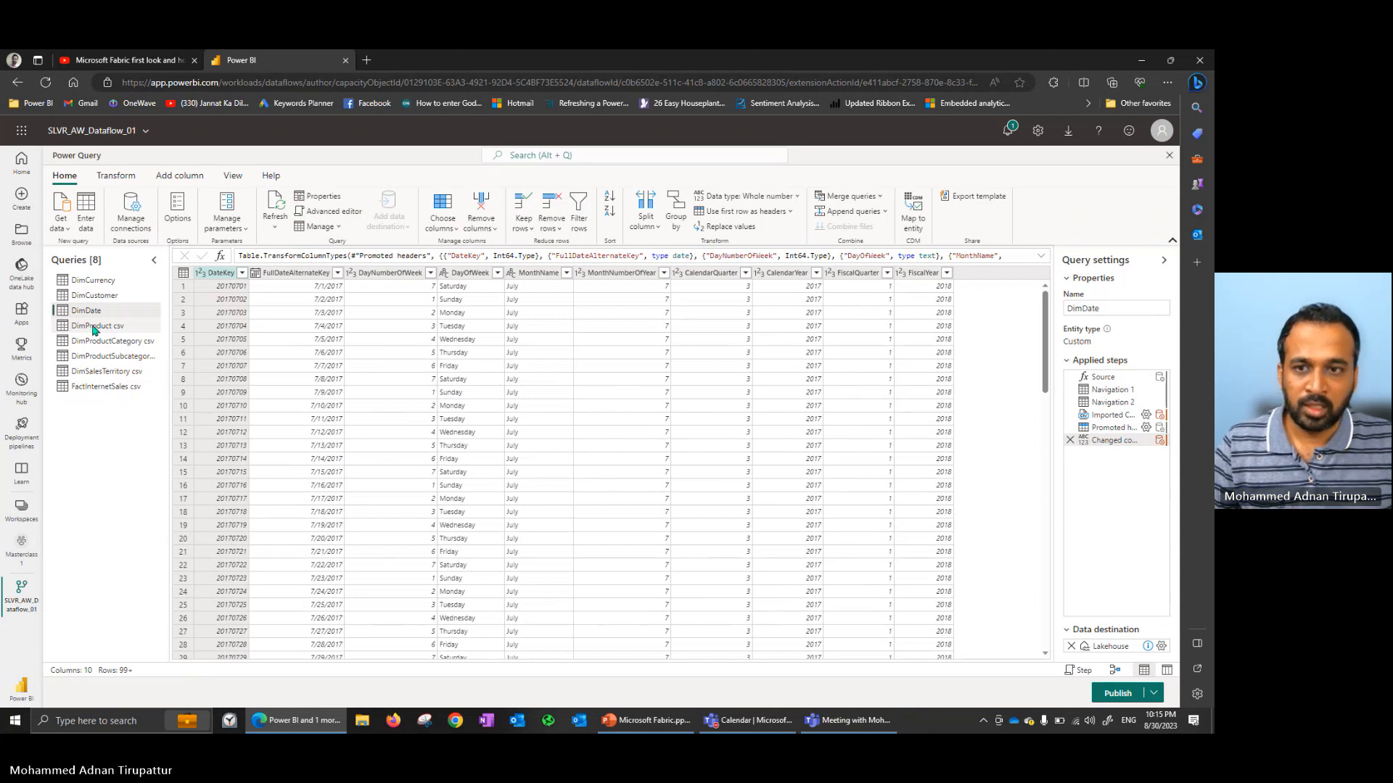
left_click(93, 328)
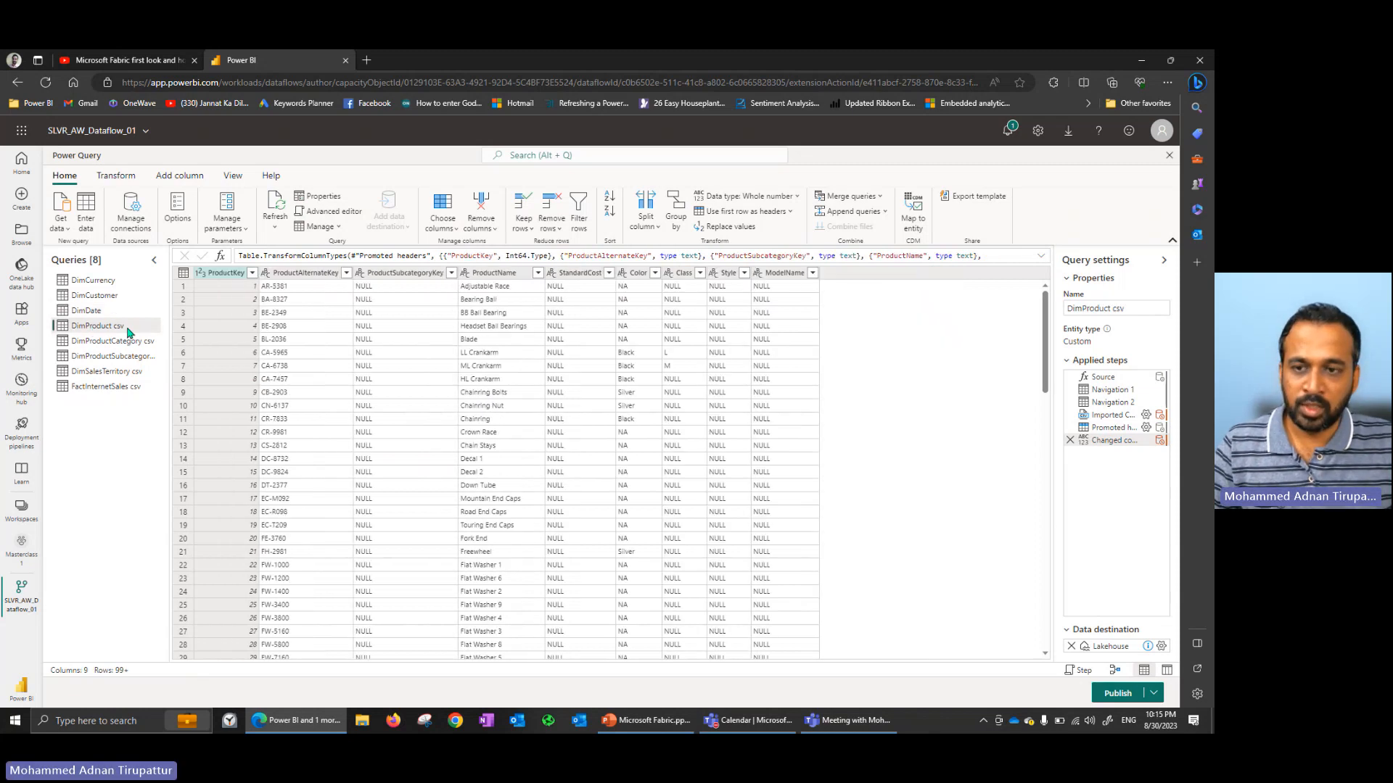
left_click(1145, 310)
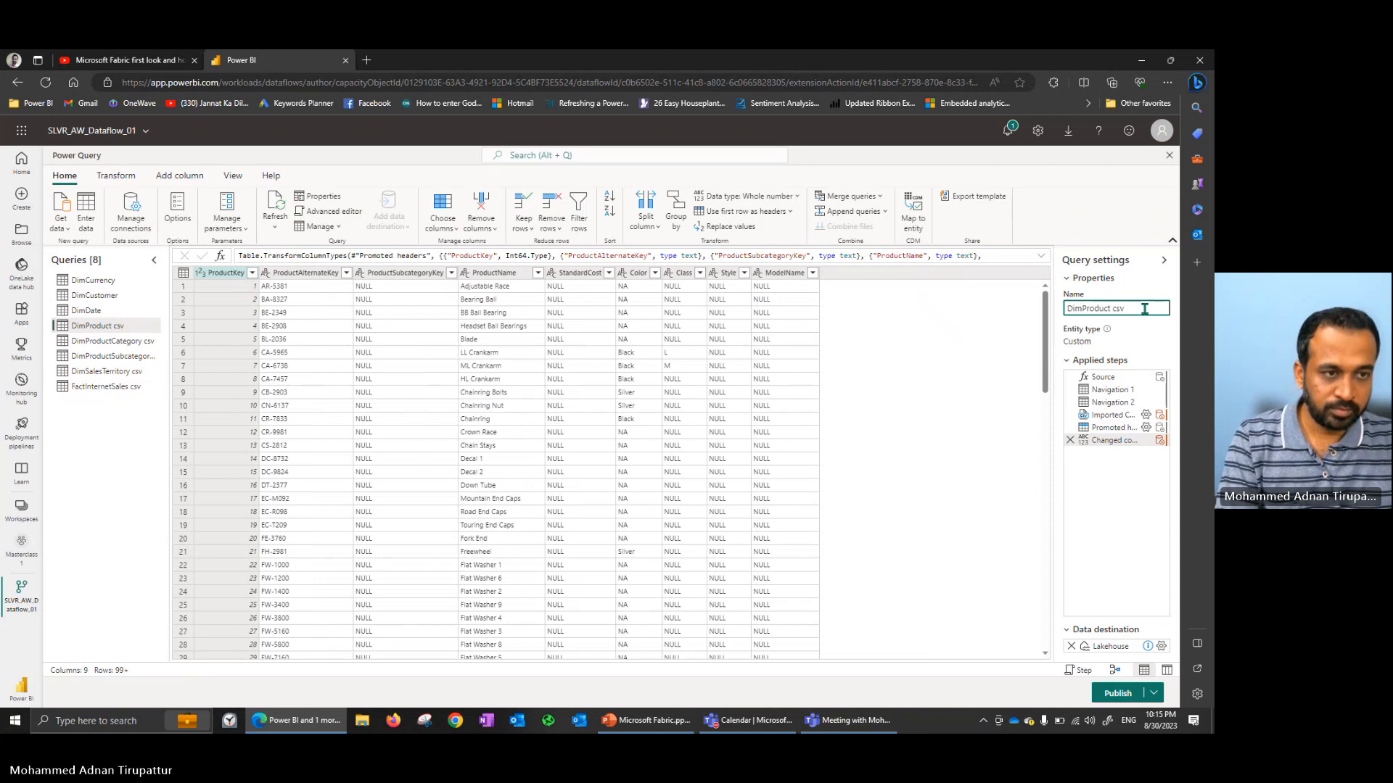
key("Return")
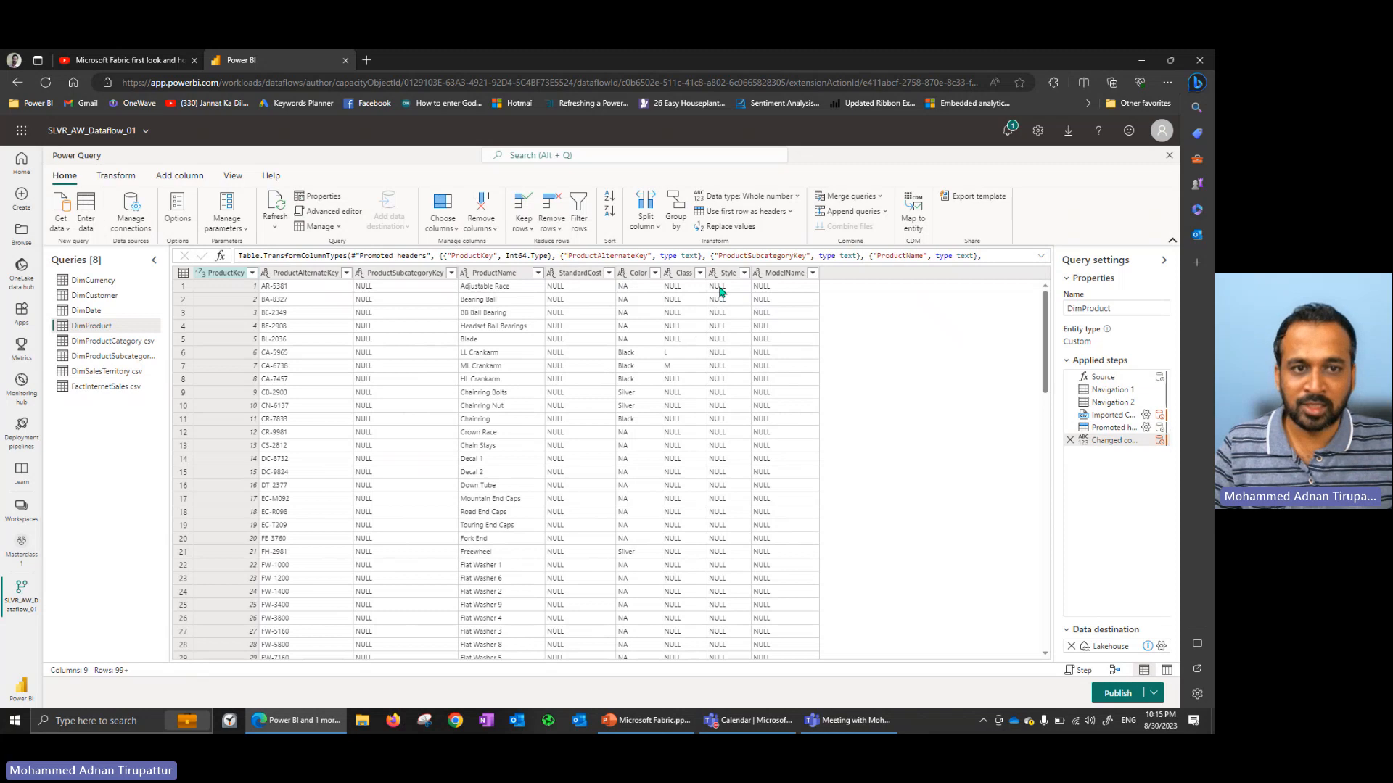
Rename the DimProductCategory csv query as DimProductCategory.
left_click(101, 345)
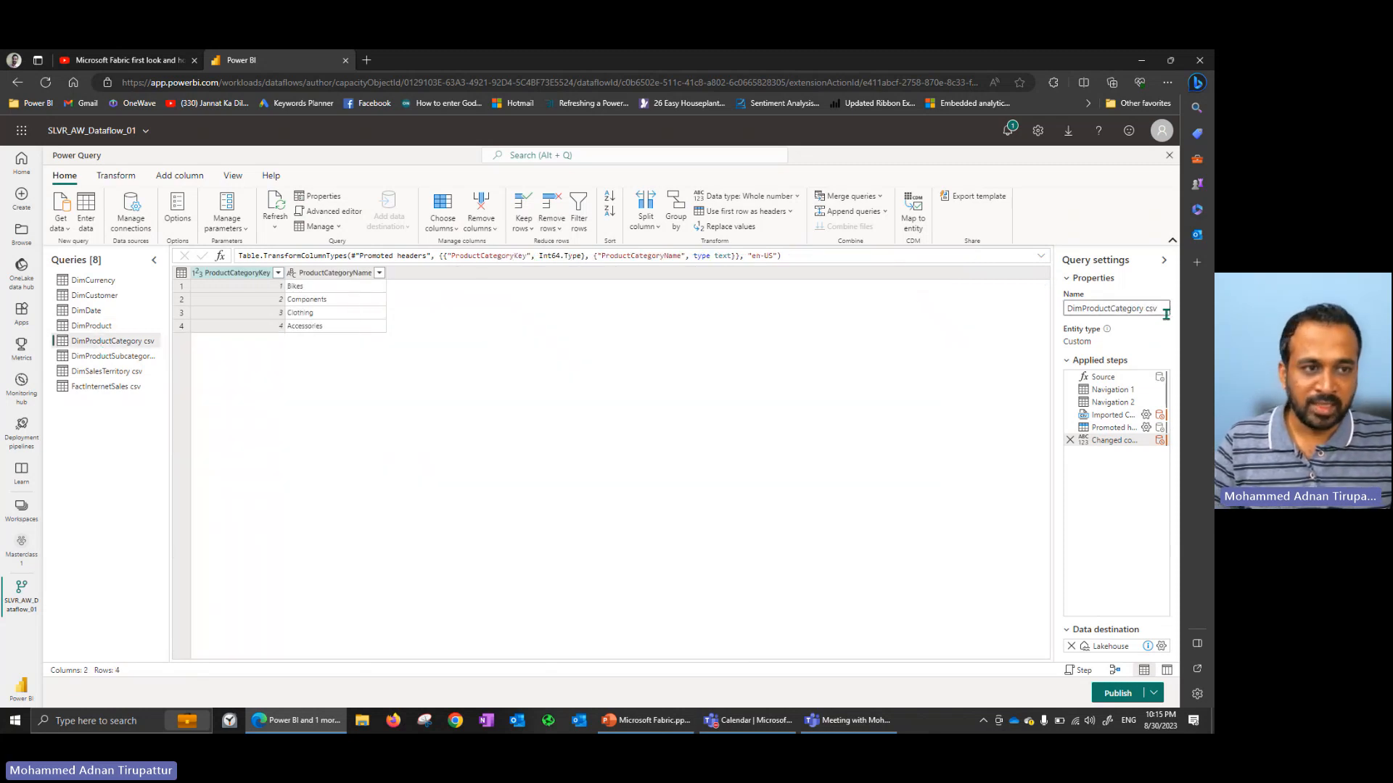
left_click(1164, 308)
key("BackSpace")
key("BackSpace")
key("BackSpace")
key("BackSpace")
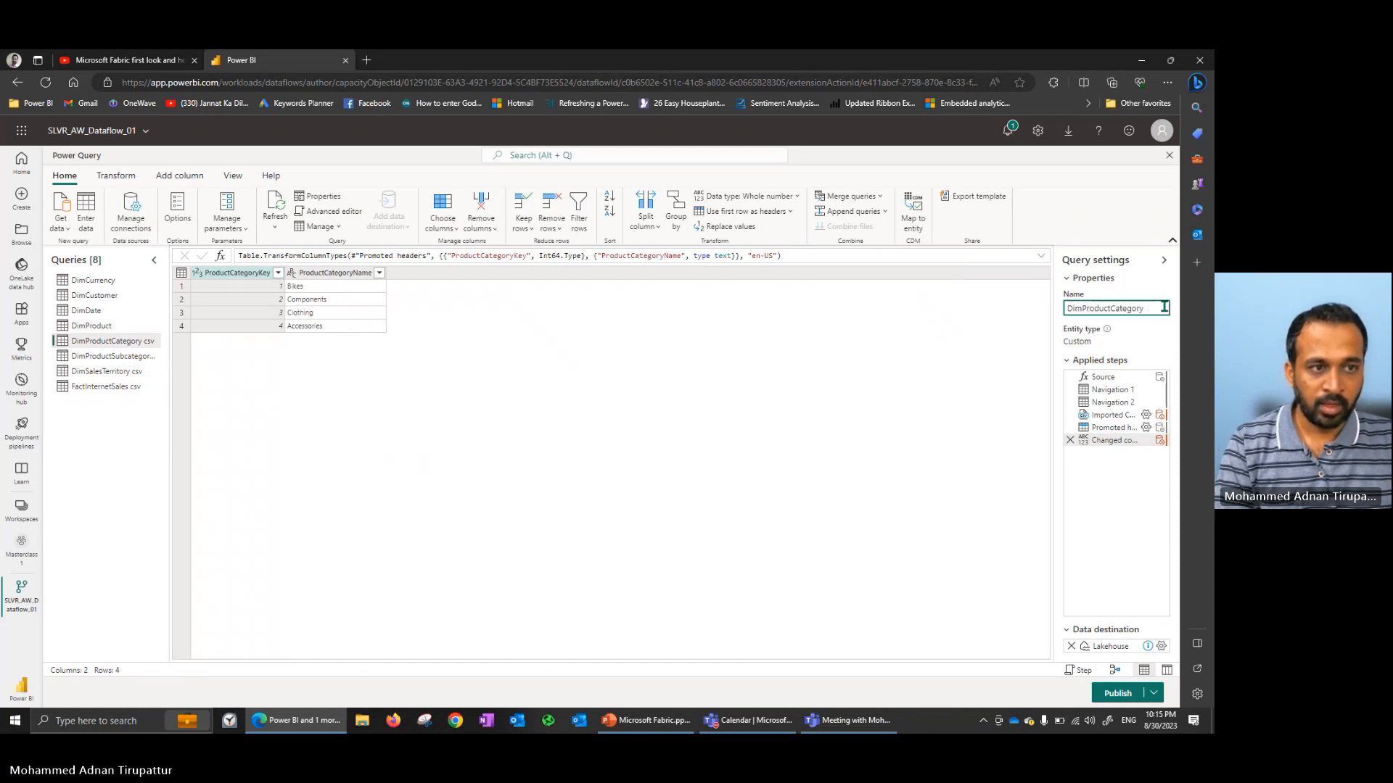
key("Return")
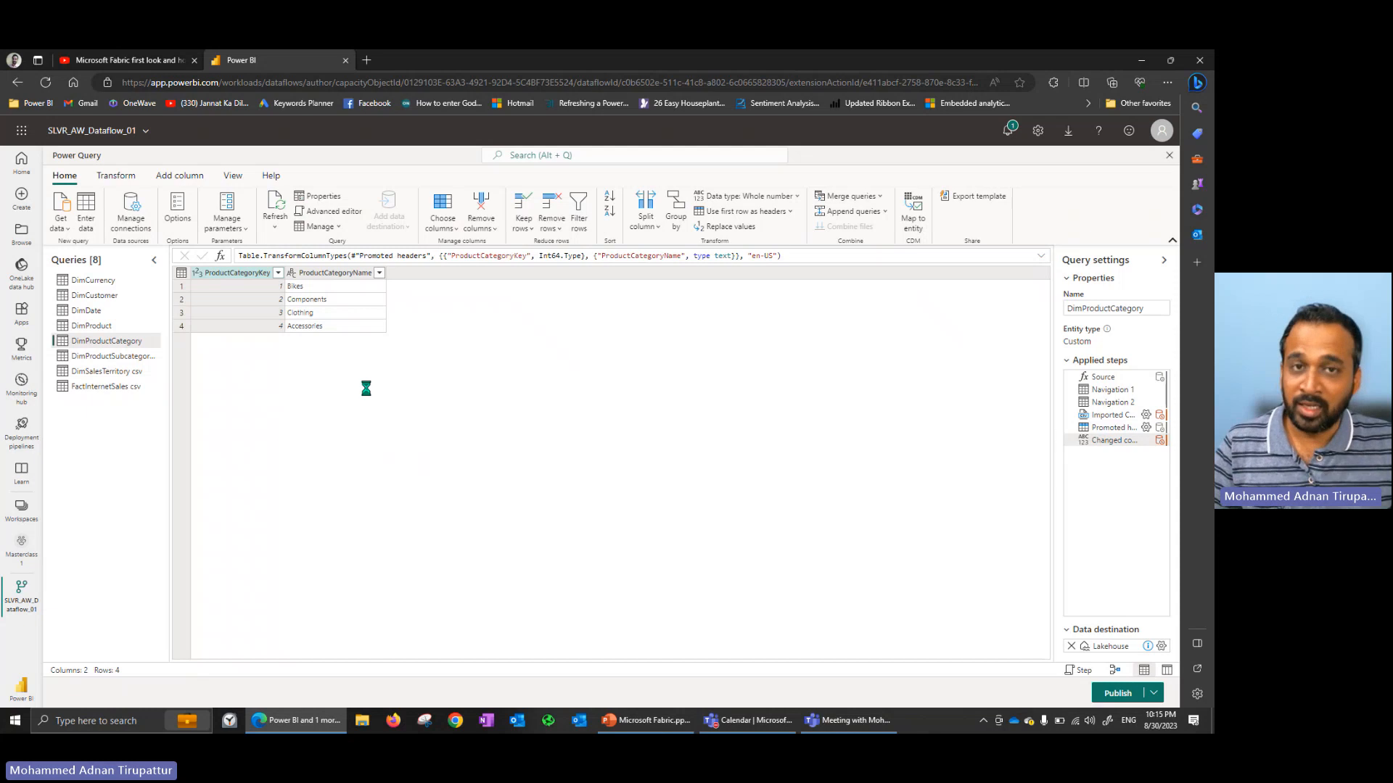
Rename the DimProductSubcategory csv query as DimProductSubcategory.
left_click(113, 356)
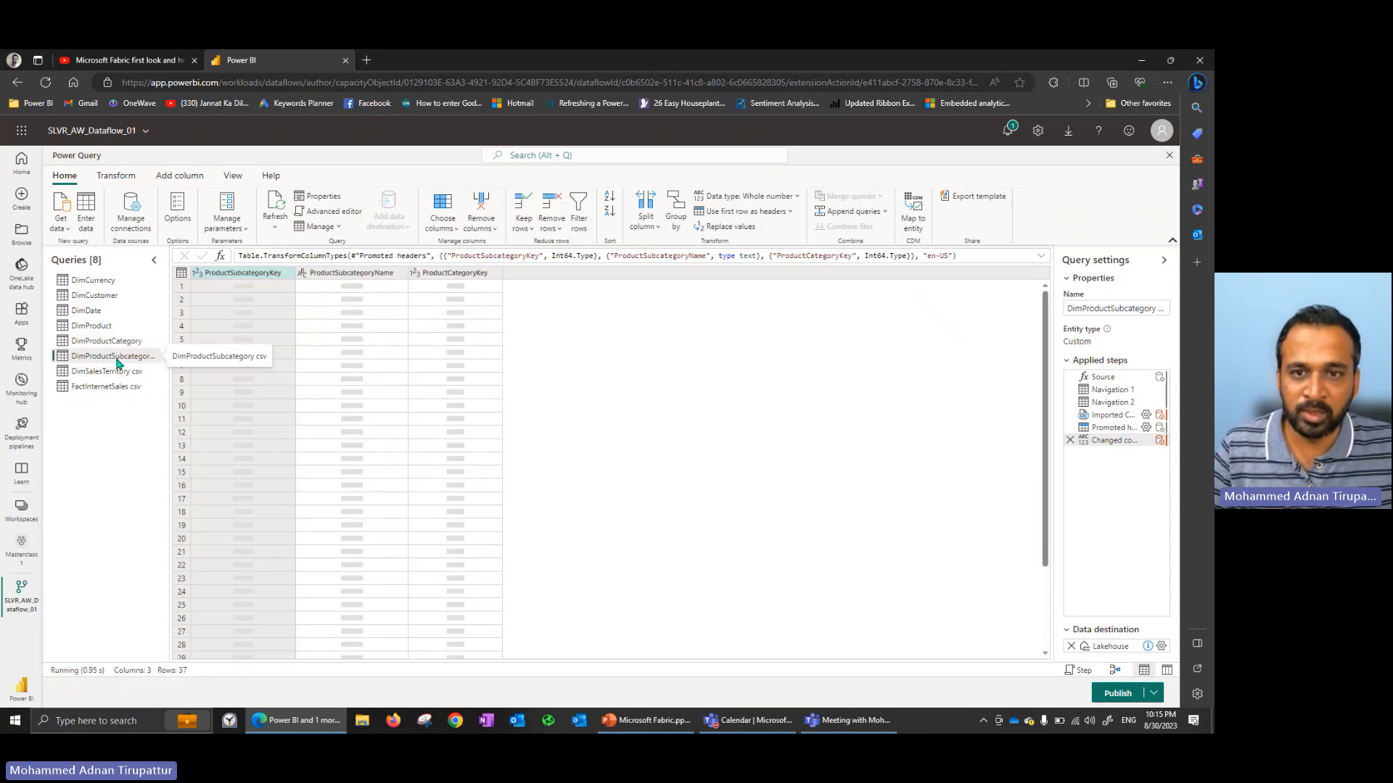
left_click(1111, 310)
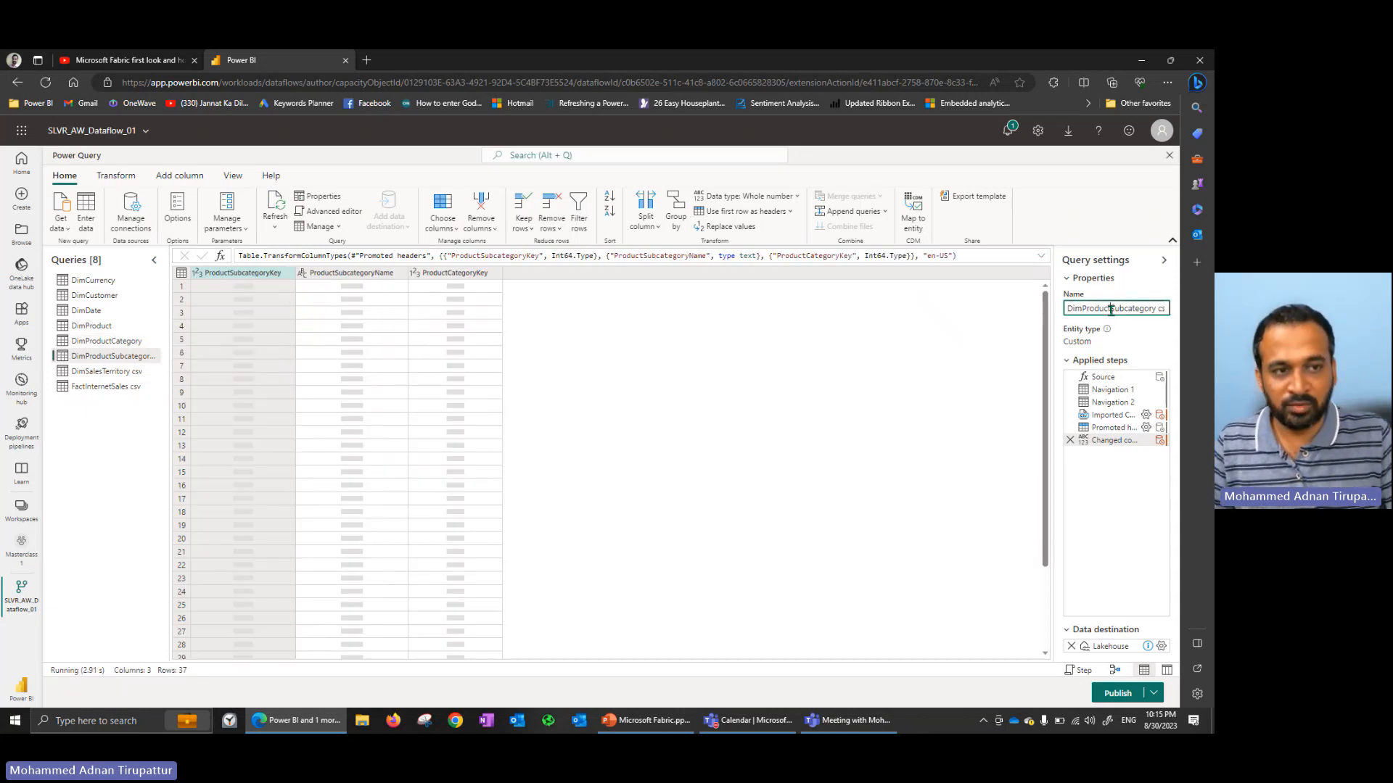
key("End")
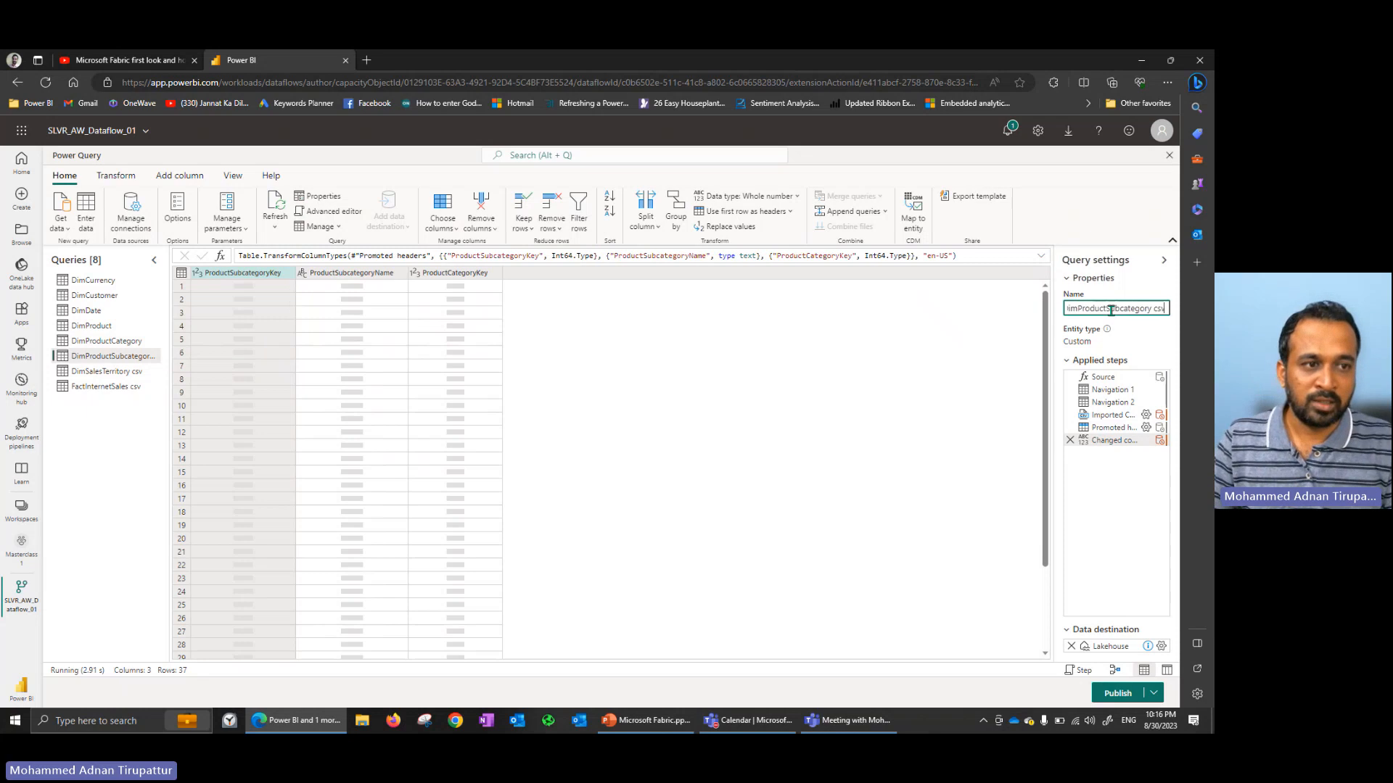
key("BackSpace")
key("BackSpace")
key("BackSpace")
key("BackSpace")
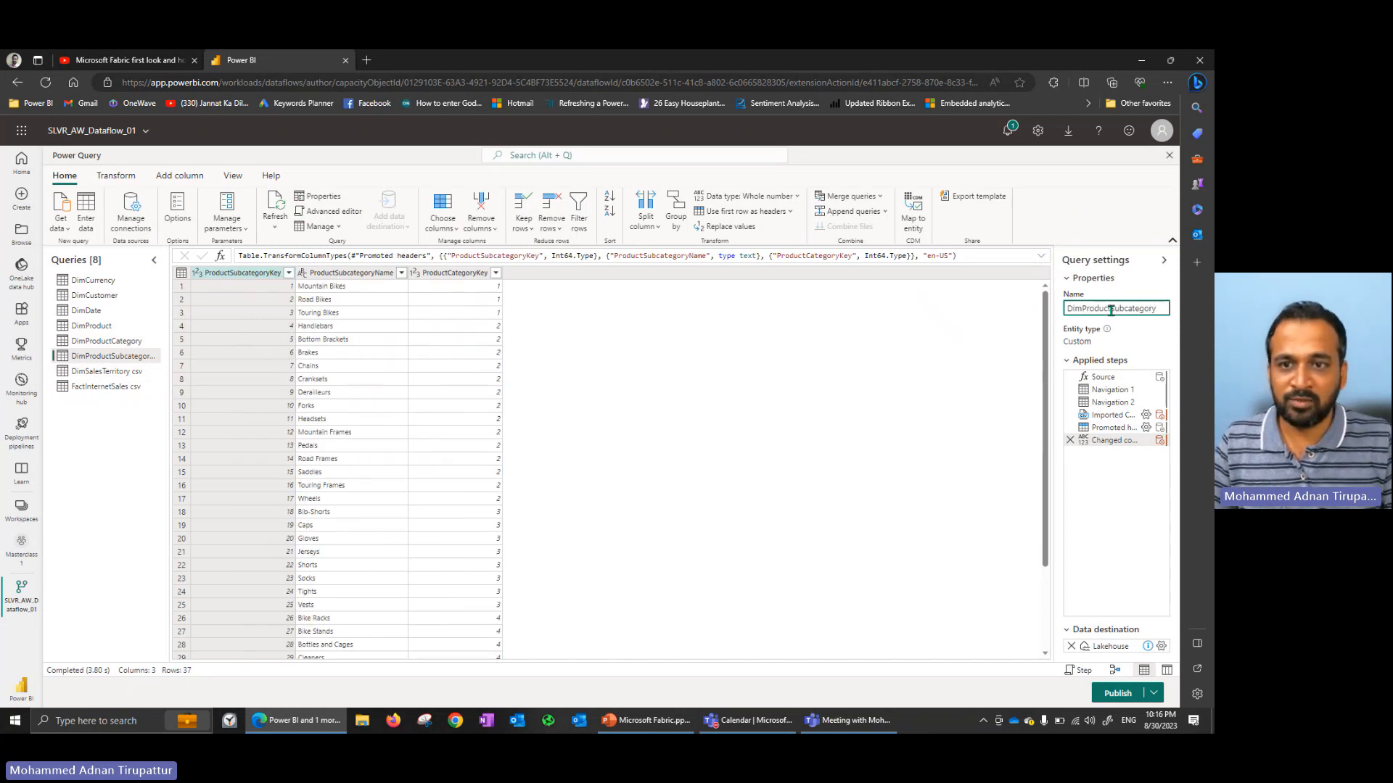
key("Return")
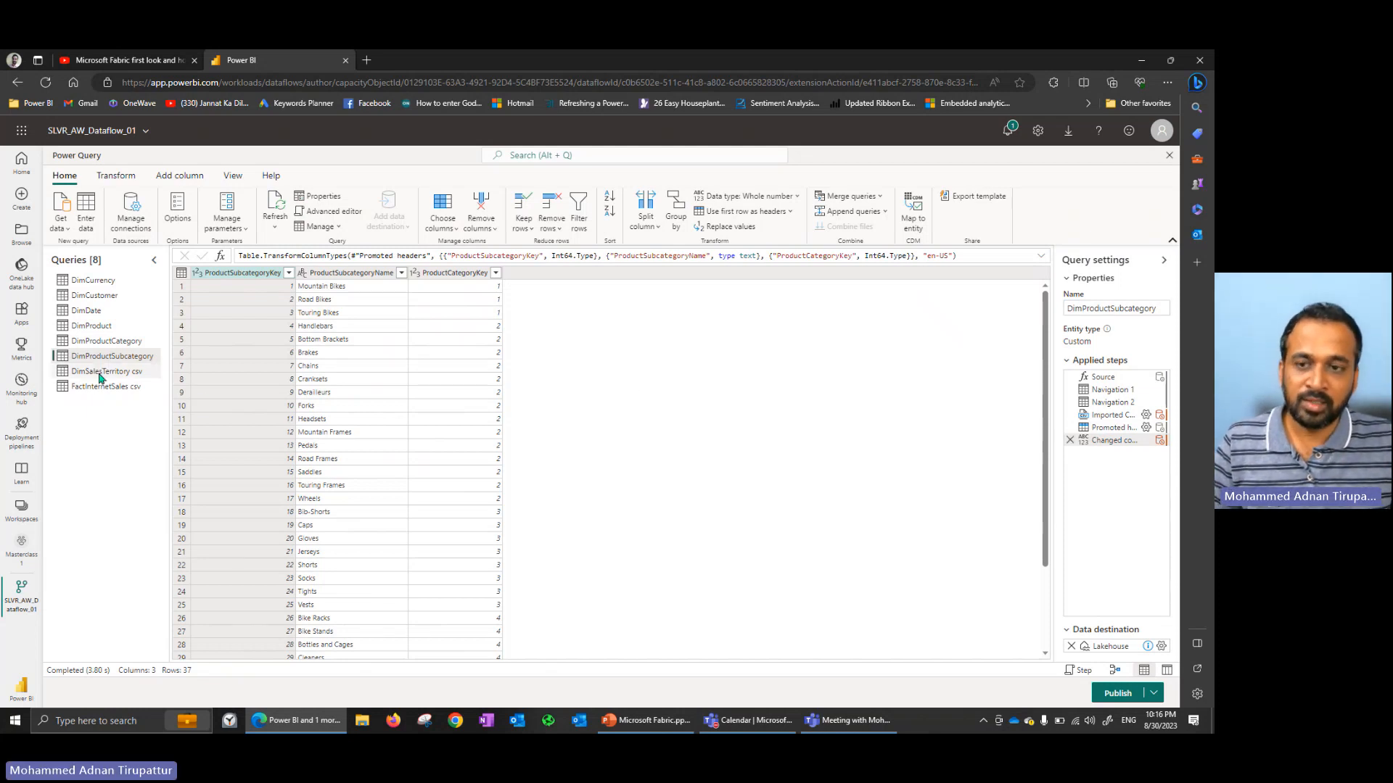
Rename the DimSalesTerritory csv query as DimSalesTerritory.
left_click(100, 377)
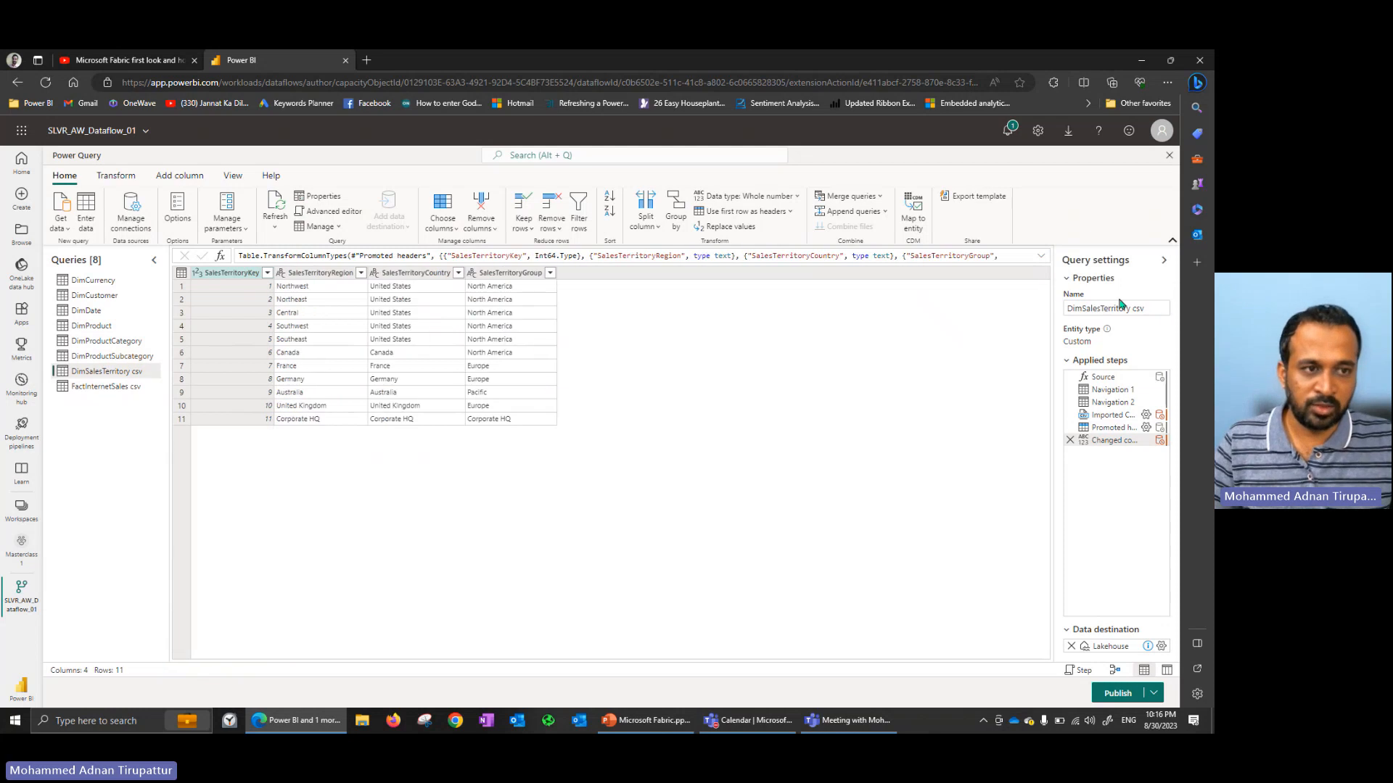
left_click(1144, 308)
left_click(1144, 308)
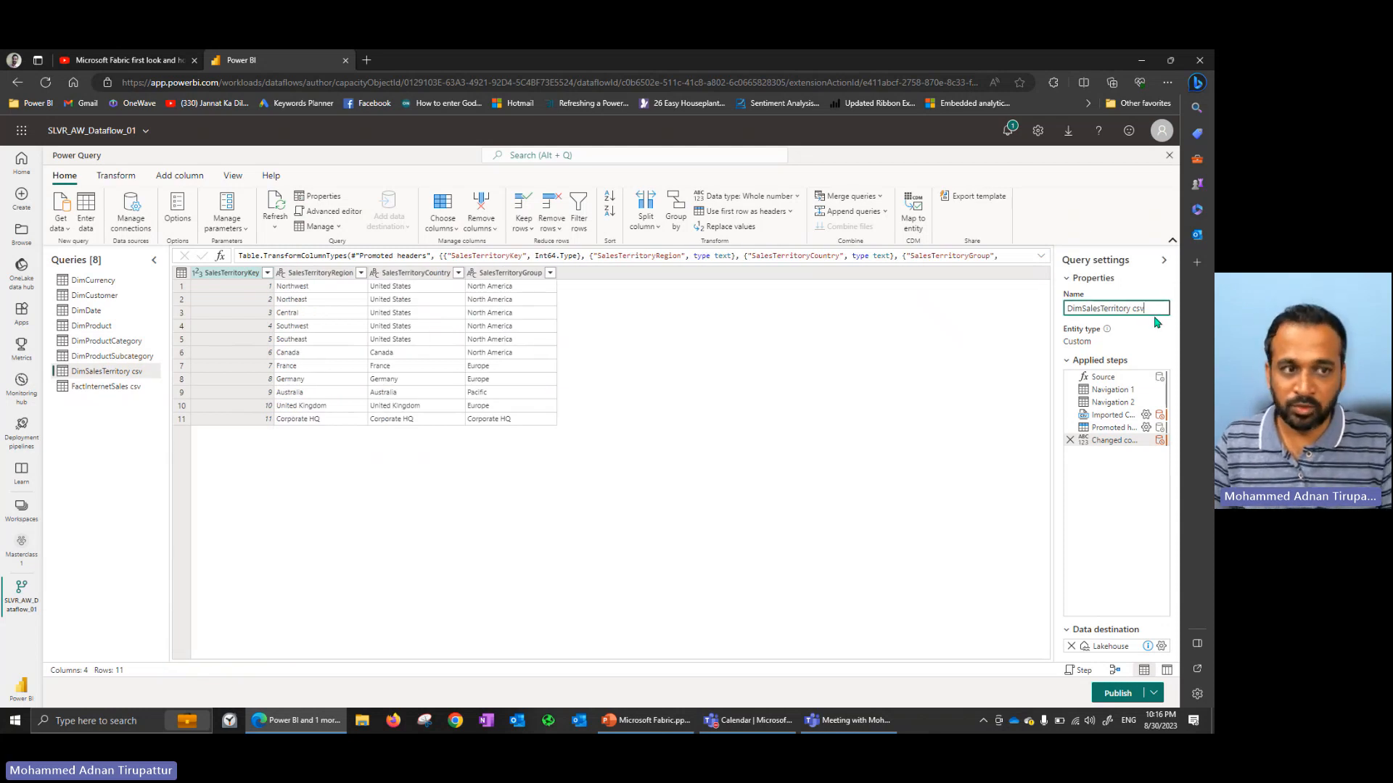
key("BackSpace")
key("BackSpace")
key("BackSpace")
key("BackSpace")
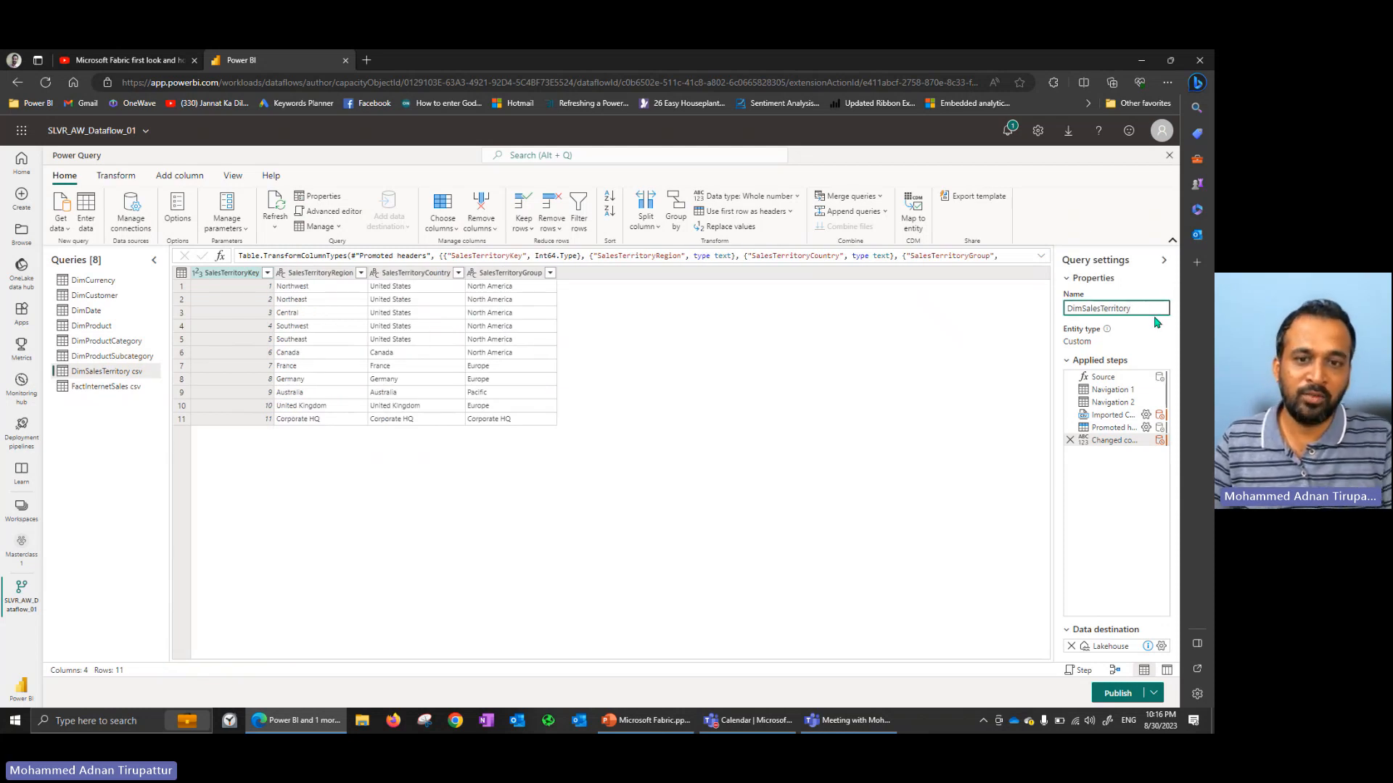
key("Return")
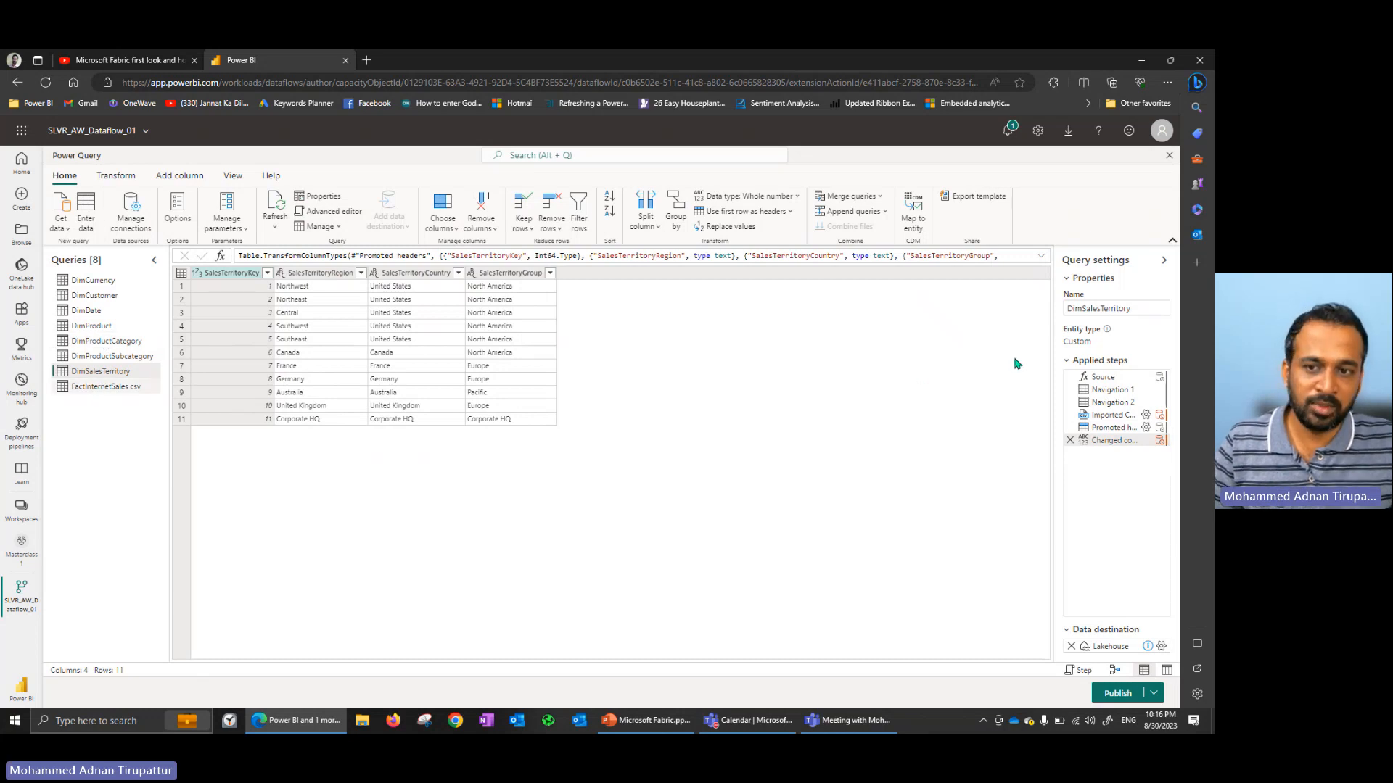
Rename the FactInternetSales csv query as FactInternetSales and look through its remaining columns.
left_click(1150, 308)
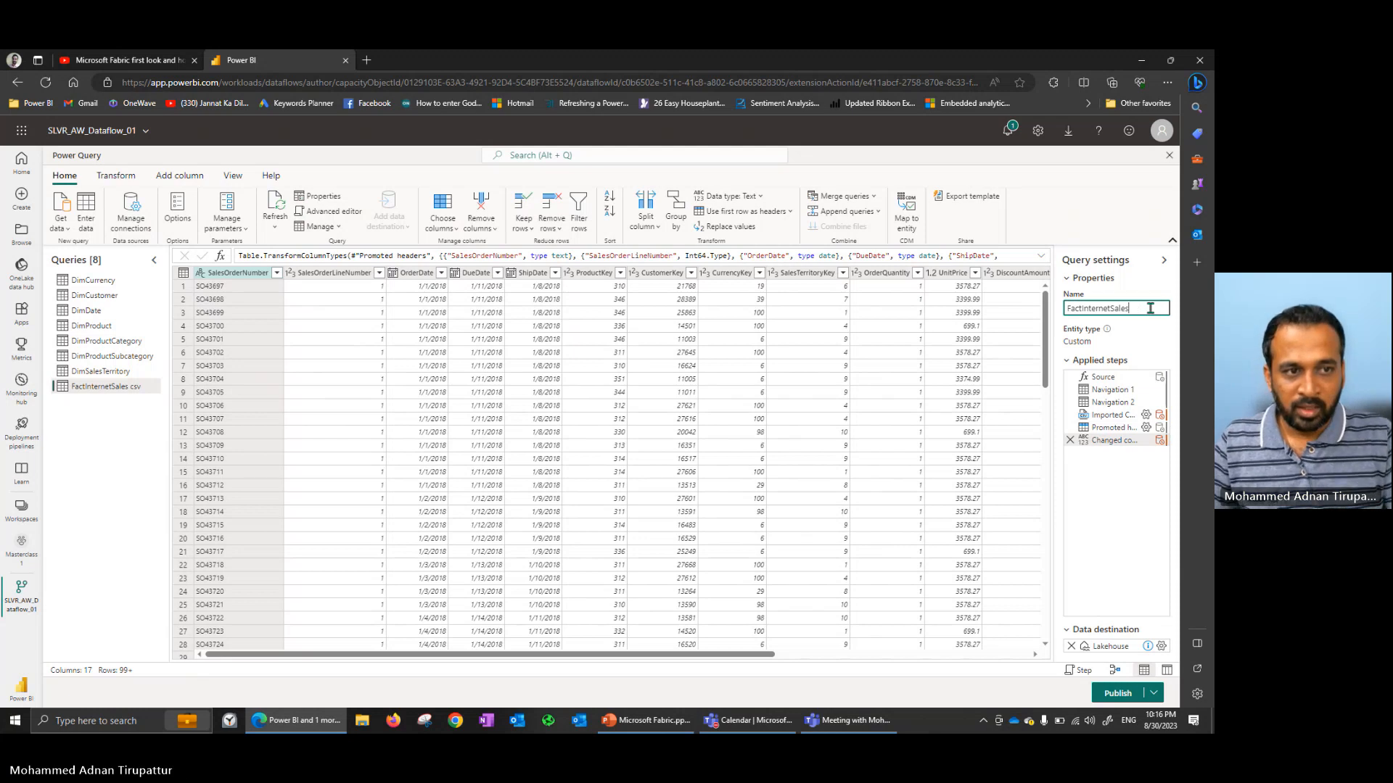
key("Return")
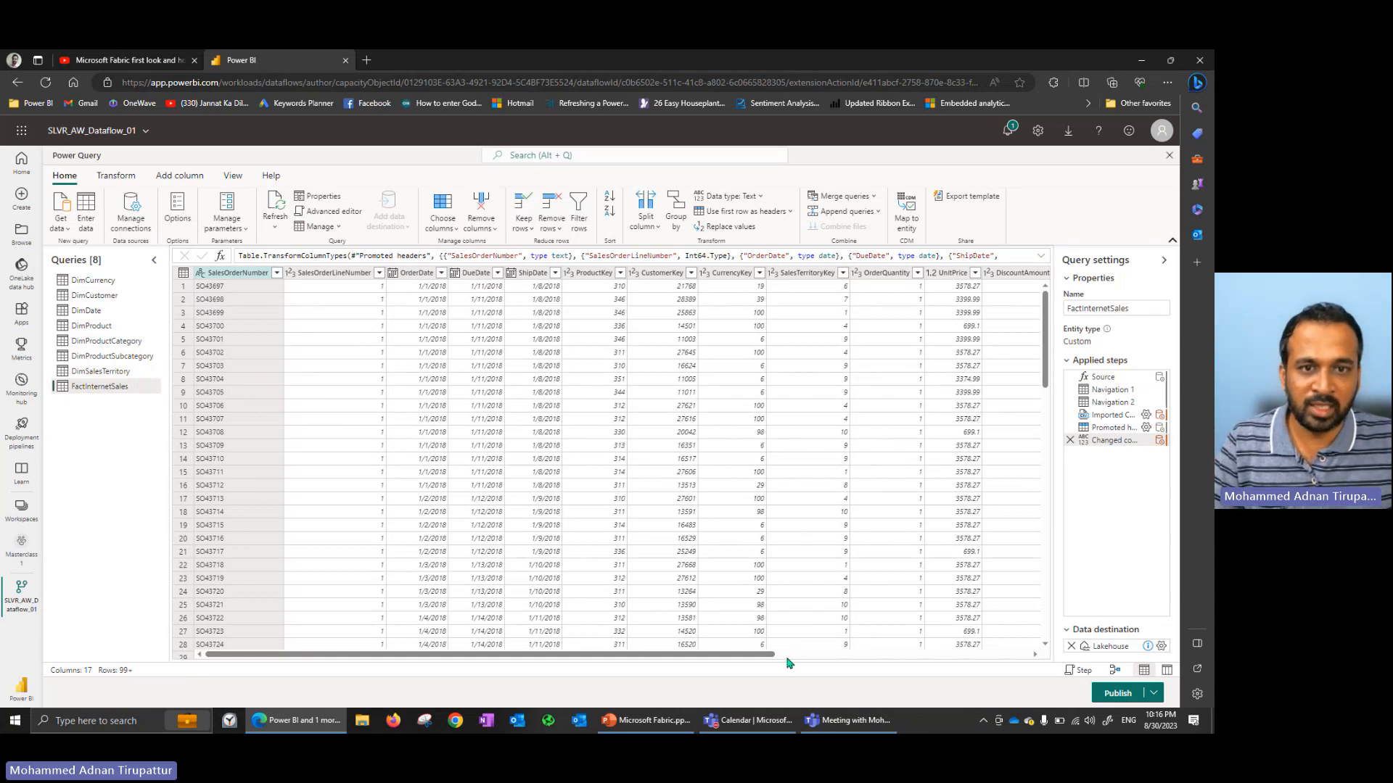
scroll(788, 661, "right", 5)
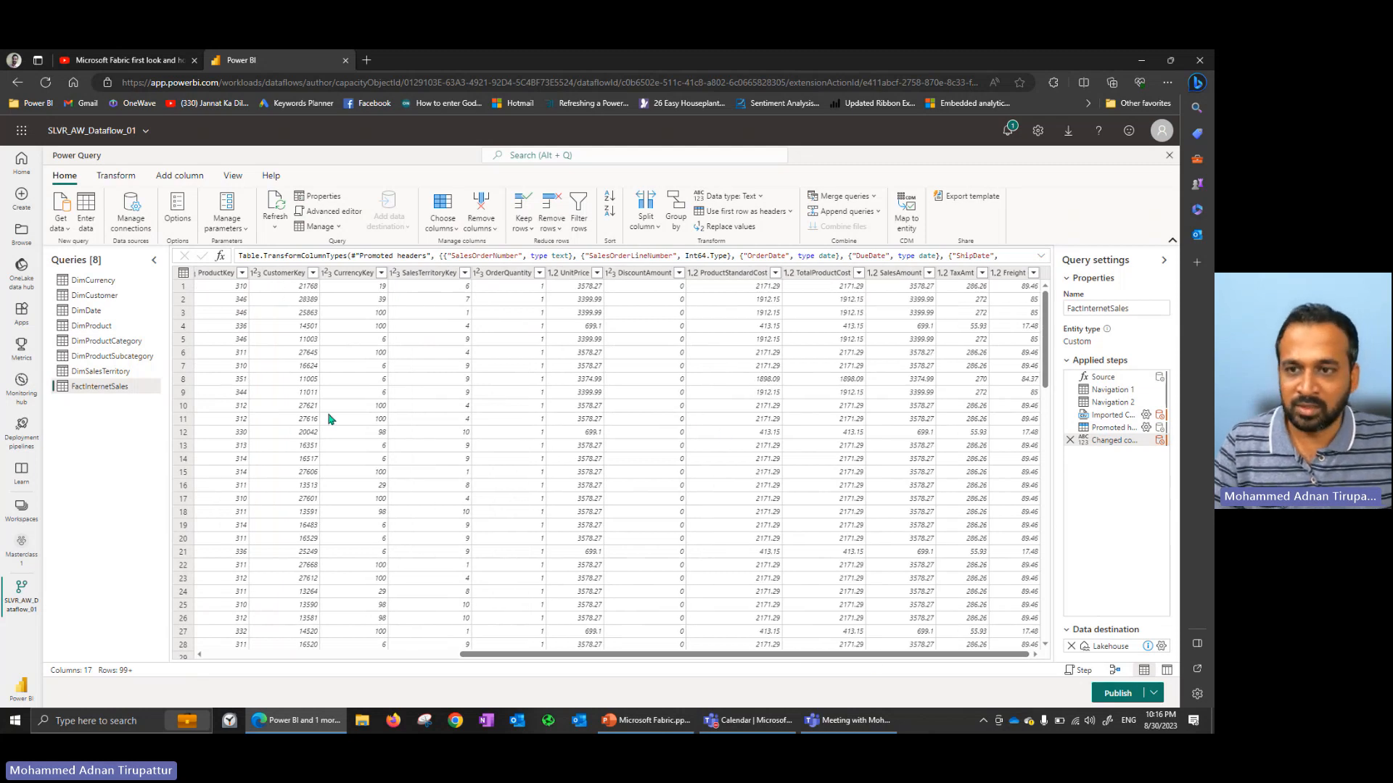
Widen the query settings pane for the DimCurrency query and view the details of its default data destination.
left_click(93, 282)
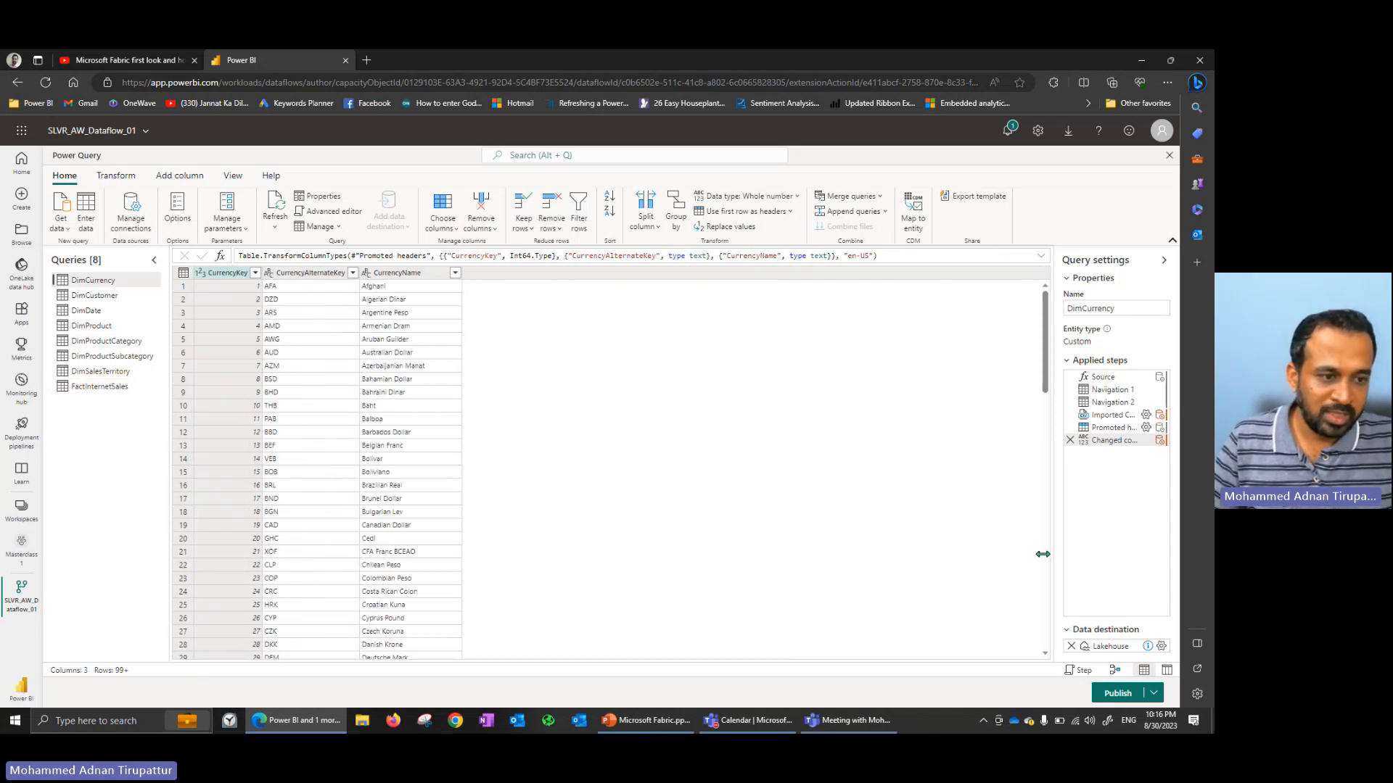
left_click_drag(1043, 554, 1004, 554)
mouse_move(1077, 648)
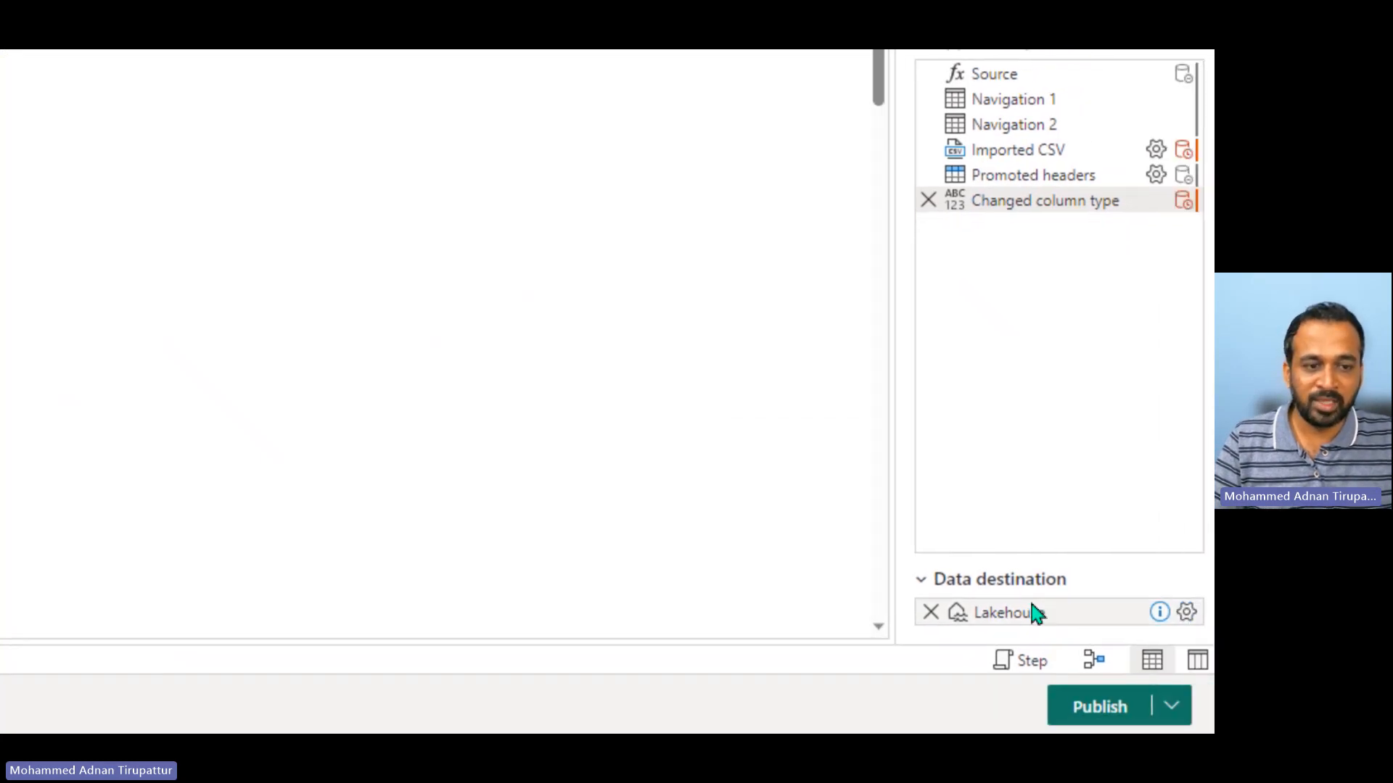
mouse_move(1034, 614)
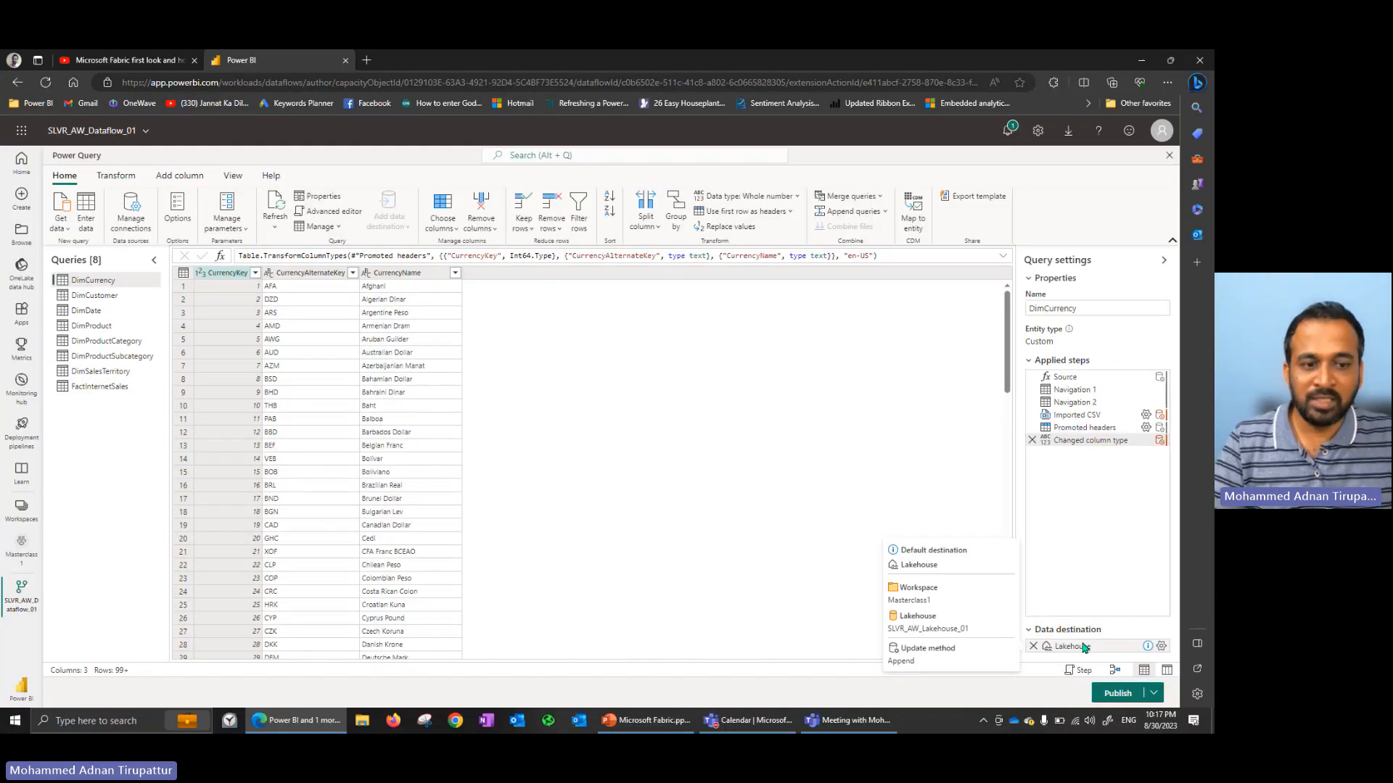
Send DimCurrency to a new table DimCurrency in Masterclass1's SLVR_AW_Lakehouse_01 with the Replace update method, and save the destination settings.
left_click(1162, 646)
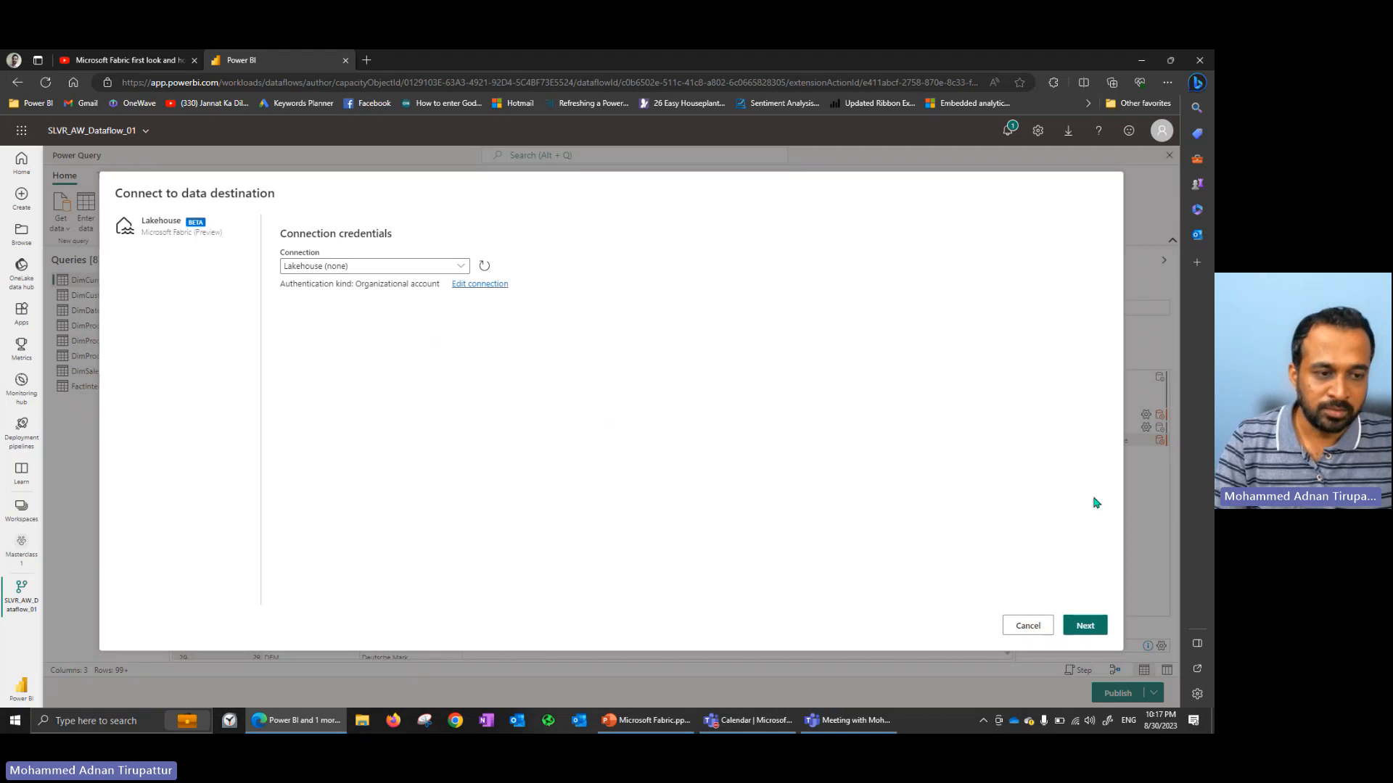
left_click(1081, 631)
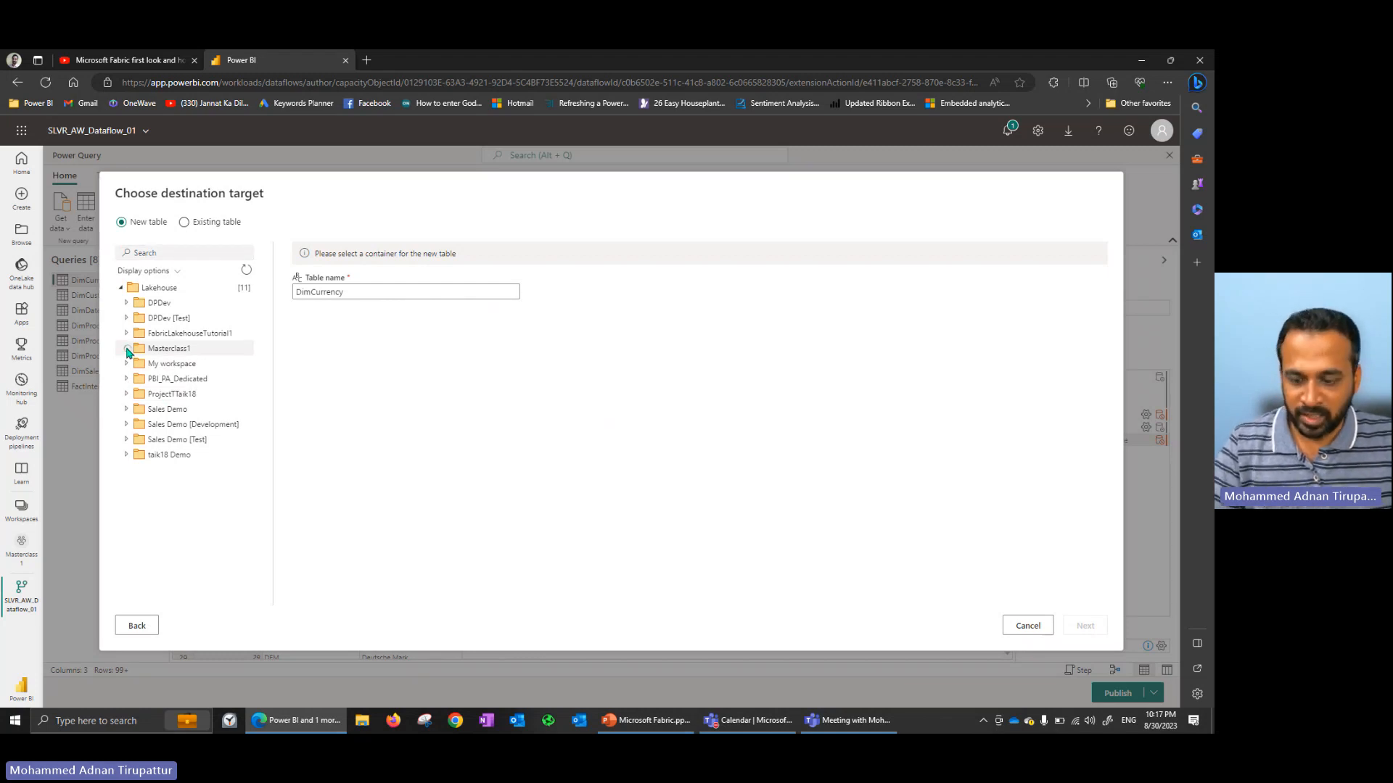
left_click(128, 350)
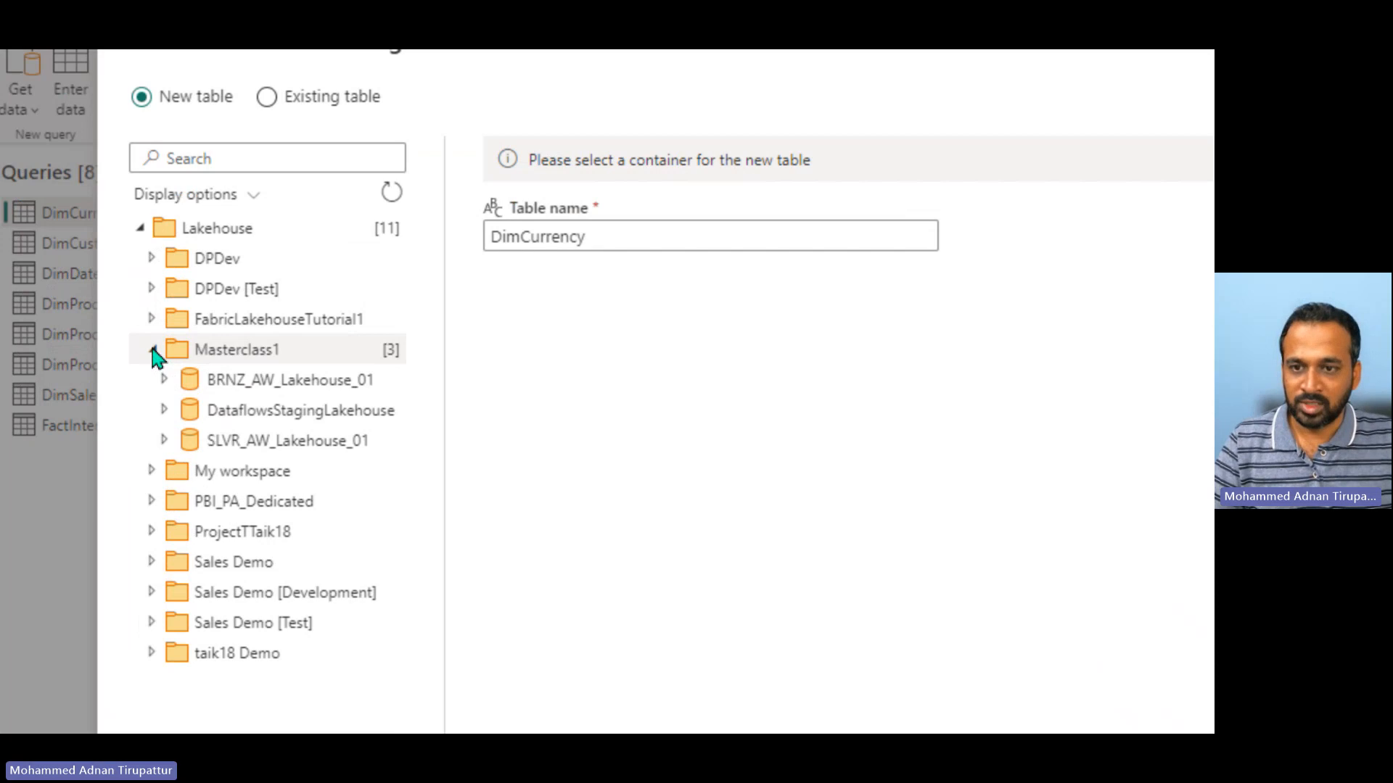
left_click(165, 441)
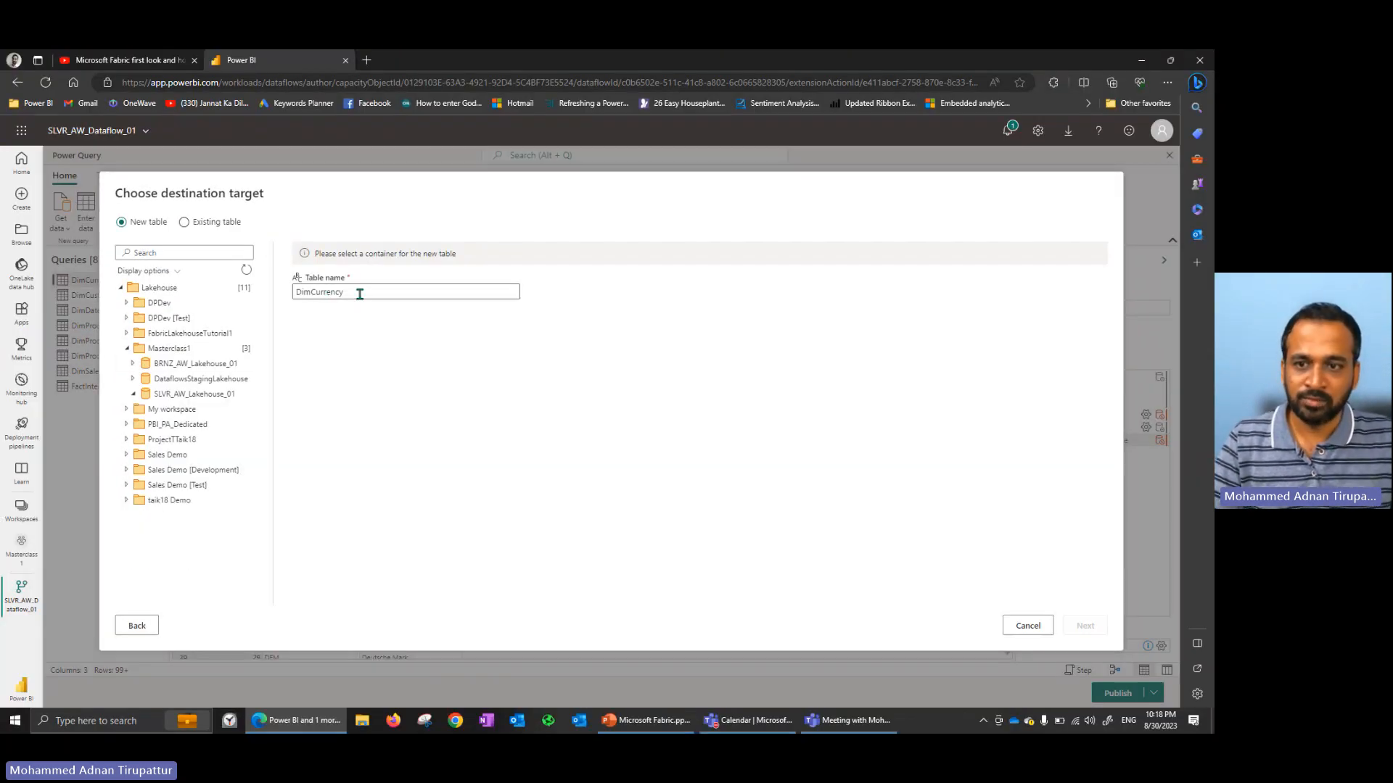
left_click(186, 395)
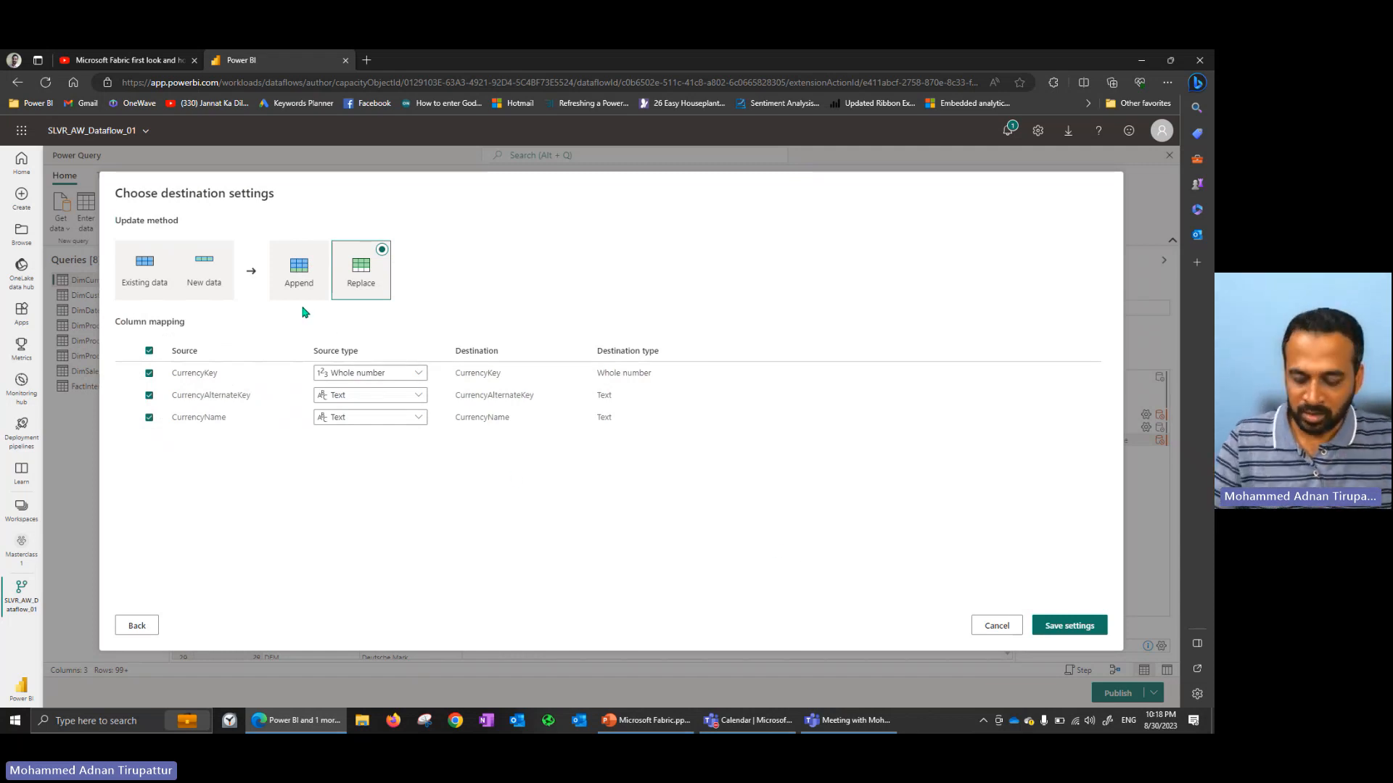
mouse_move(134, 291)
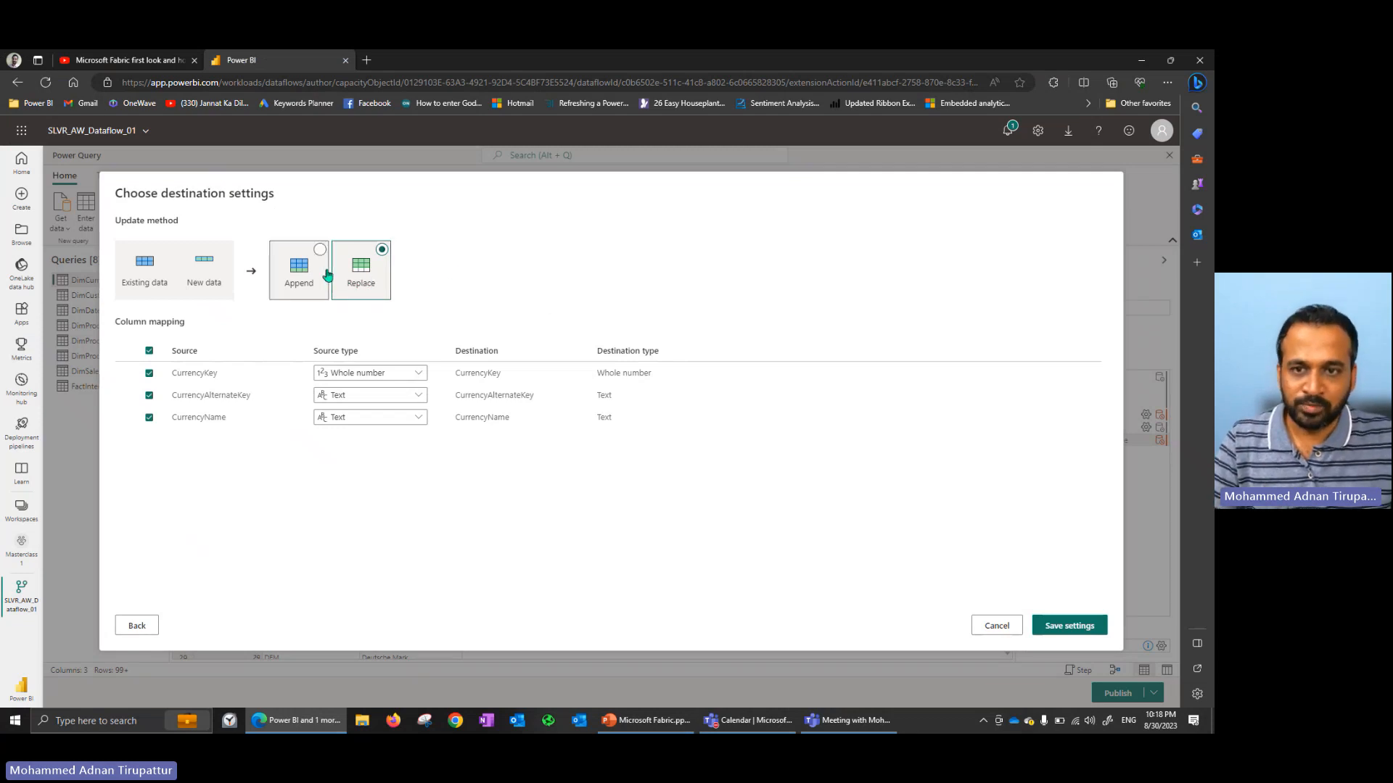
left_click(1069, 626)
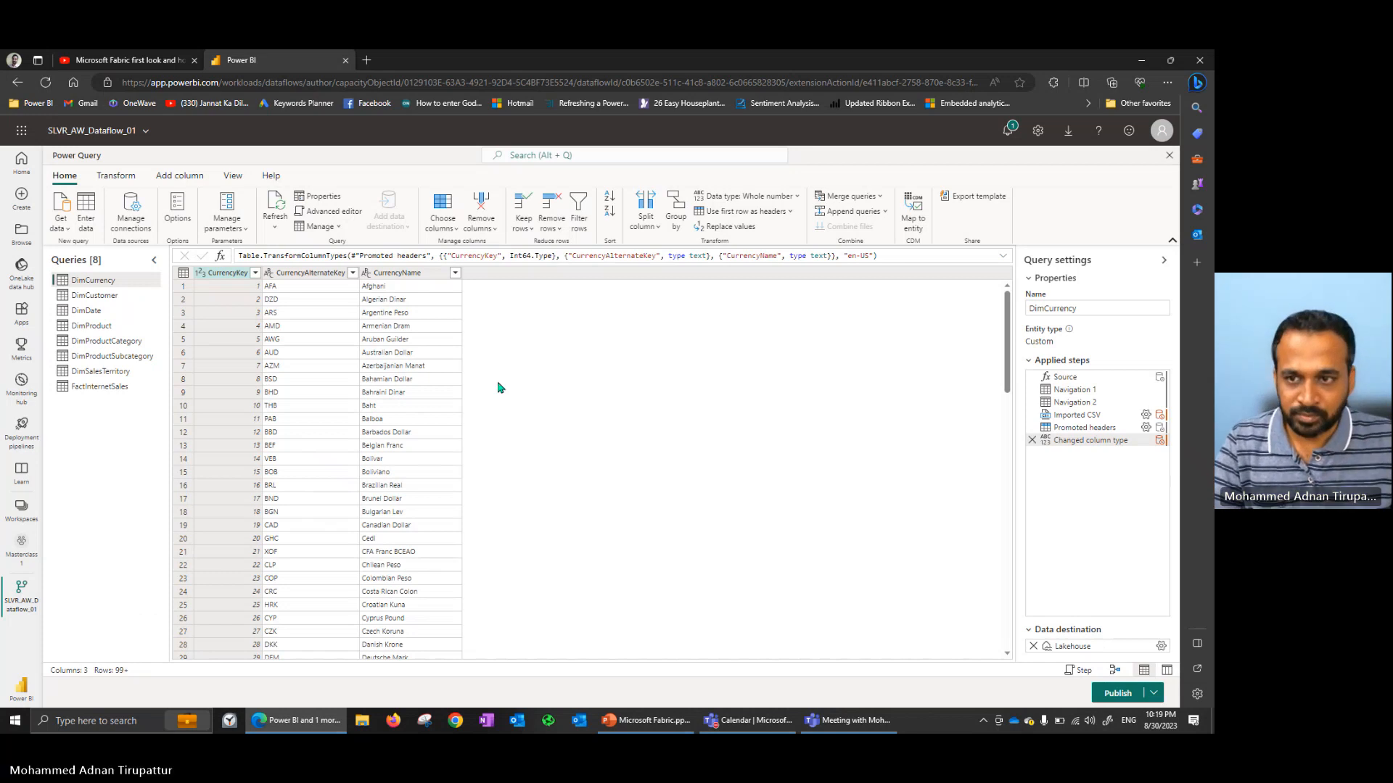
Rename the NumberChildrenAtHome column of the DimCustomer query as NumberChildren AtHome, with a space.
left_click(95, 296)
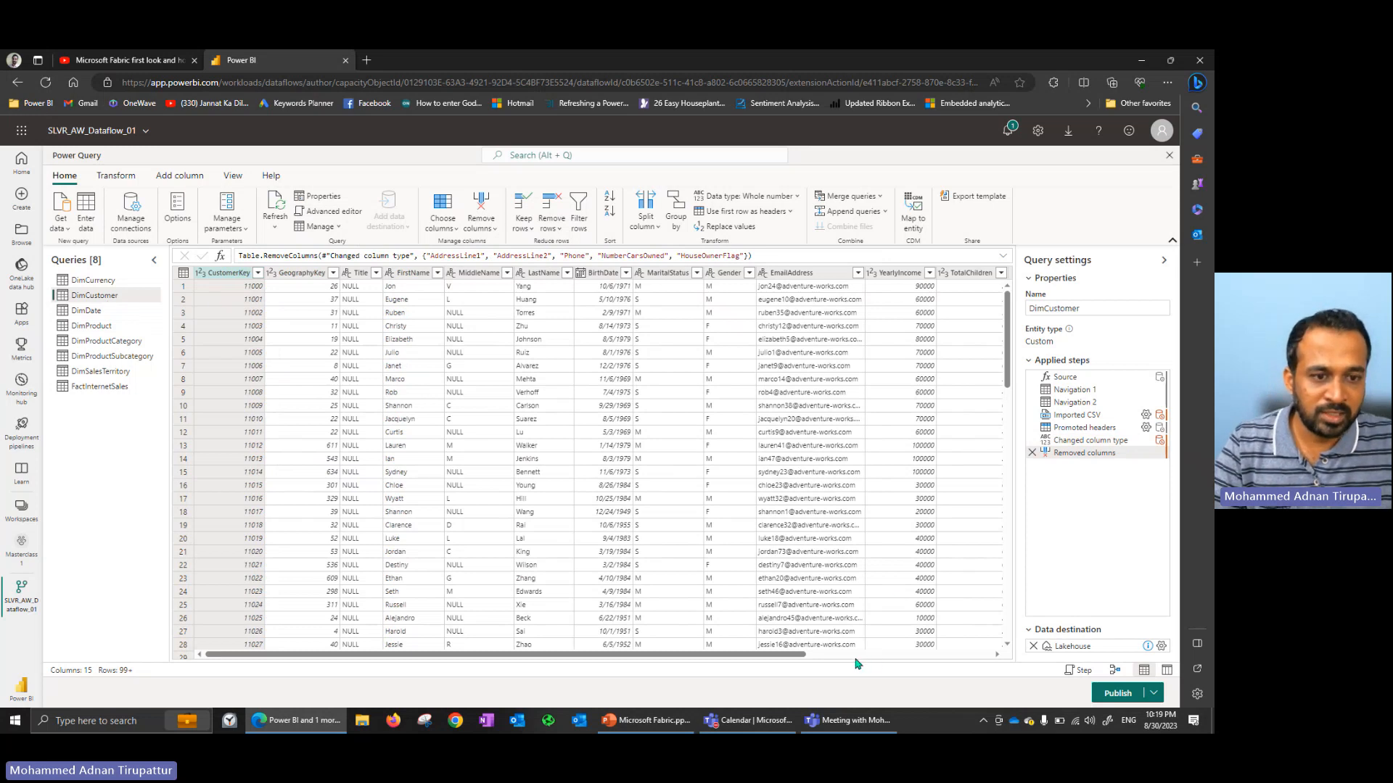
scroll(856, 661, "right", 5)
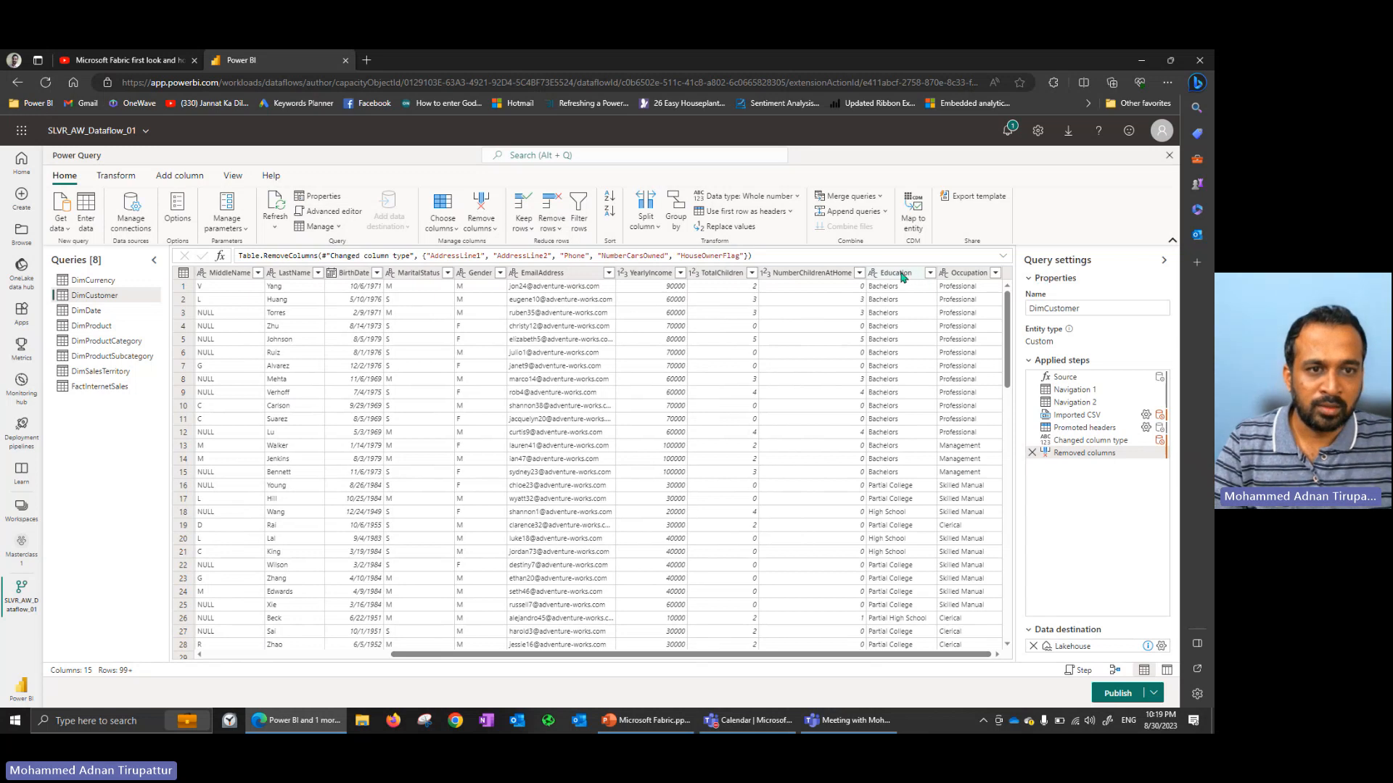
left_click(814, 274)
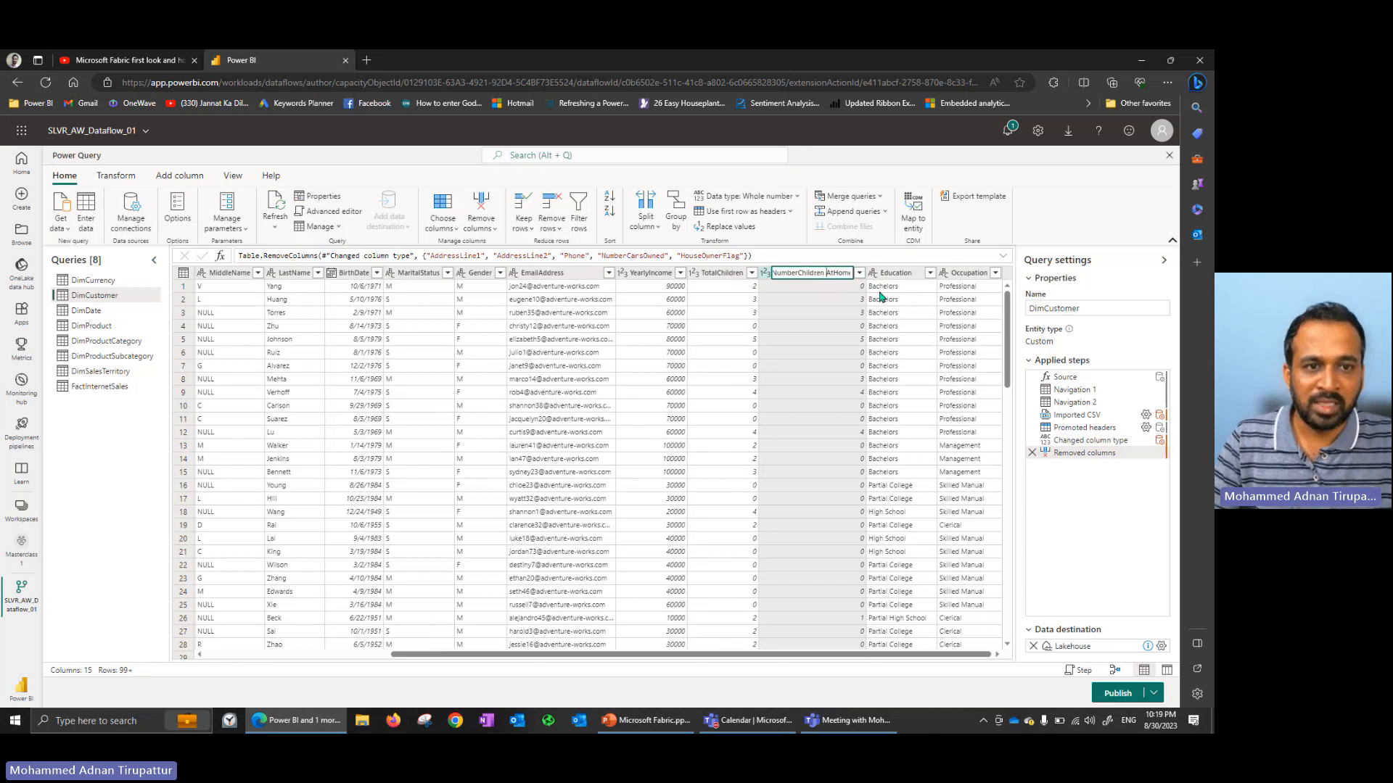
key("Return")
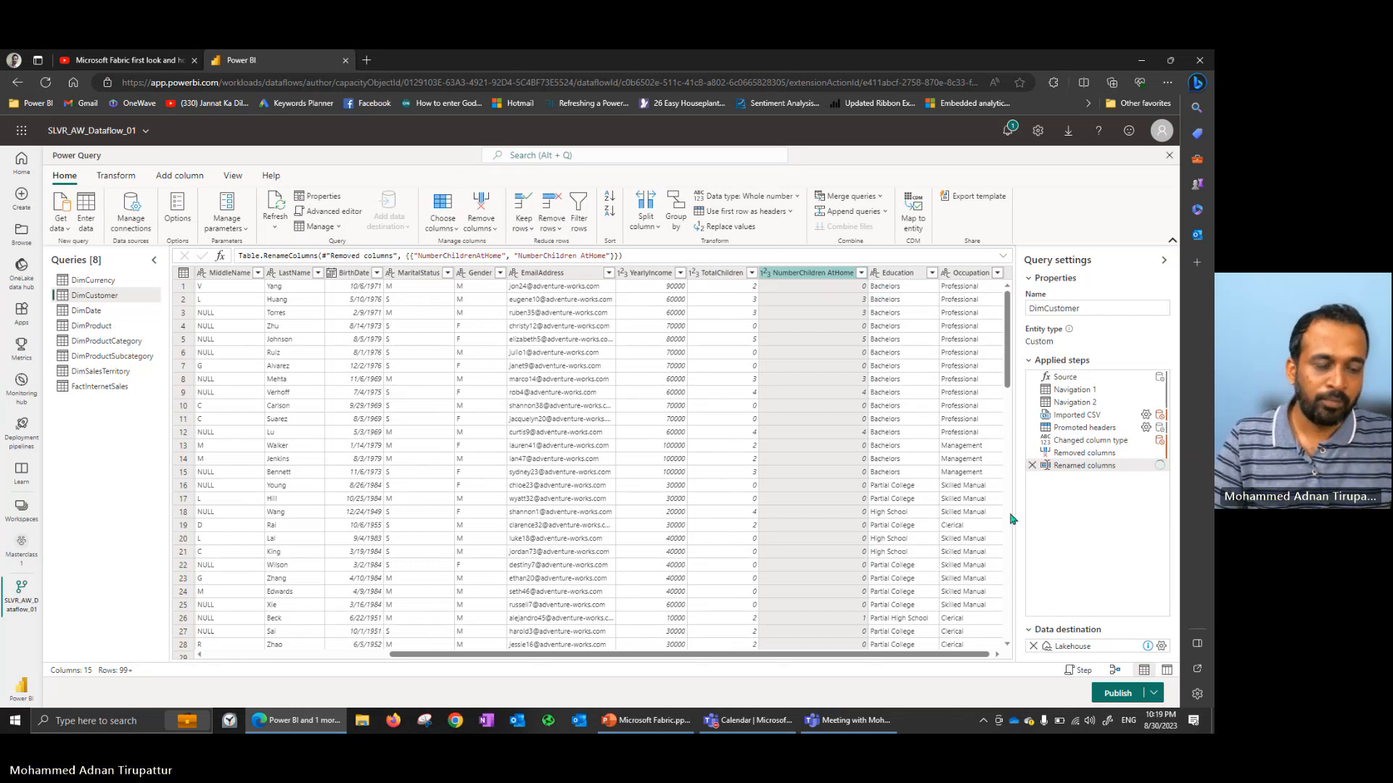
Choose a new table DimCustomer in Masterclass1's SLVR_AW_Lakehouse_01 as the DimCustomer query's destination target.
left_click(1162, 646)
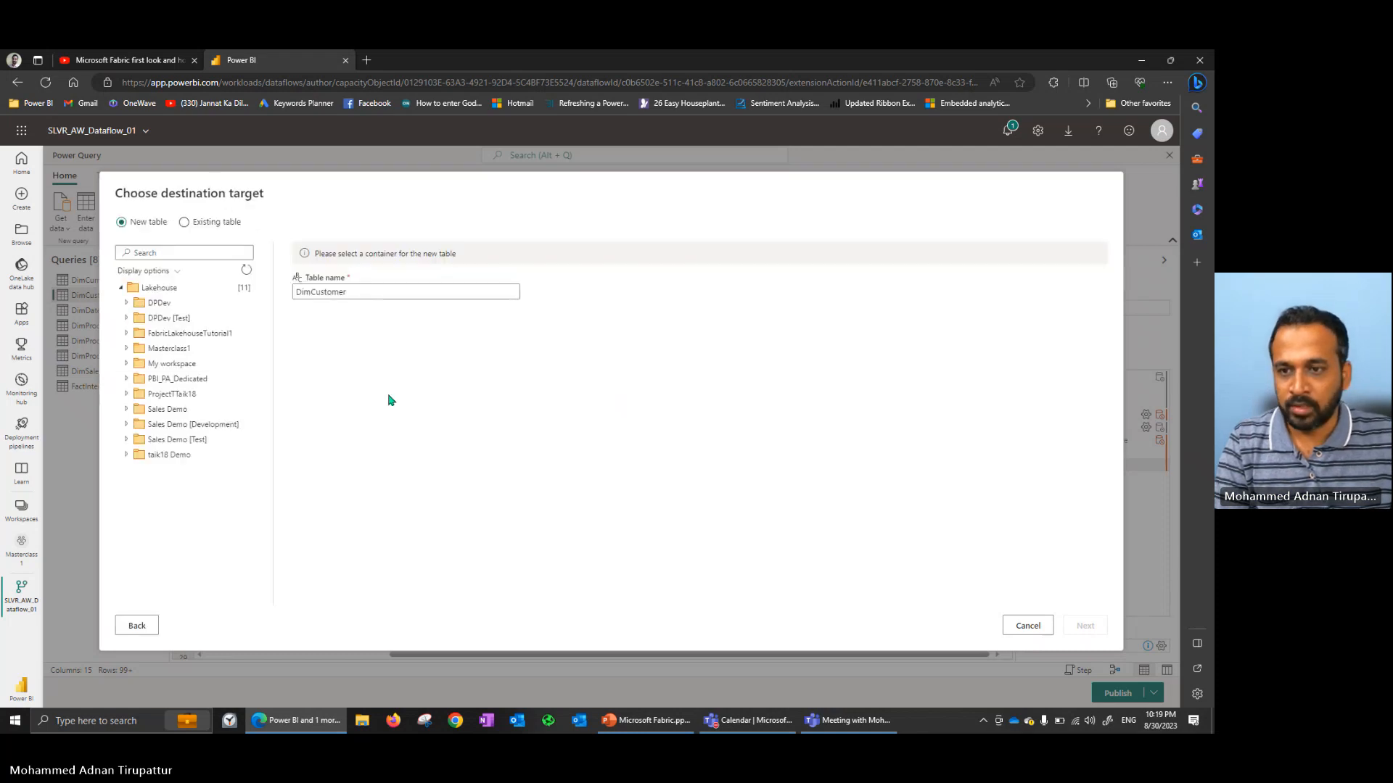
left_click(127, 349)
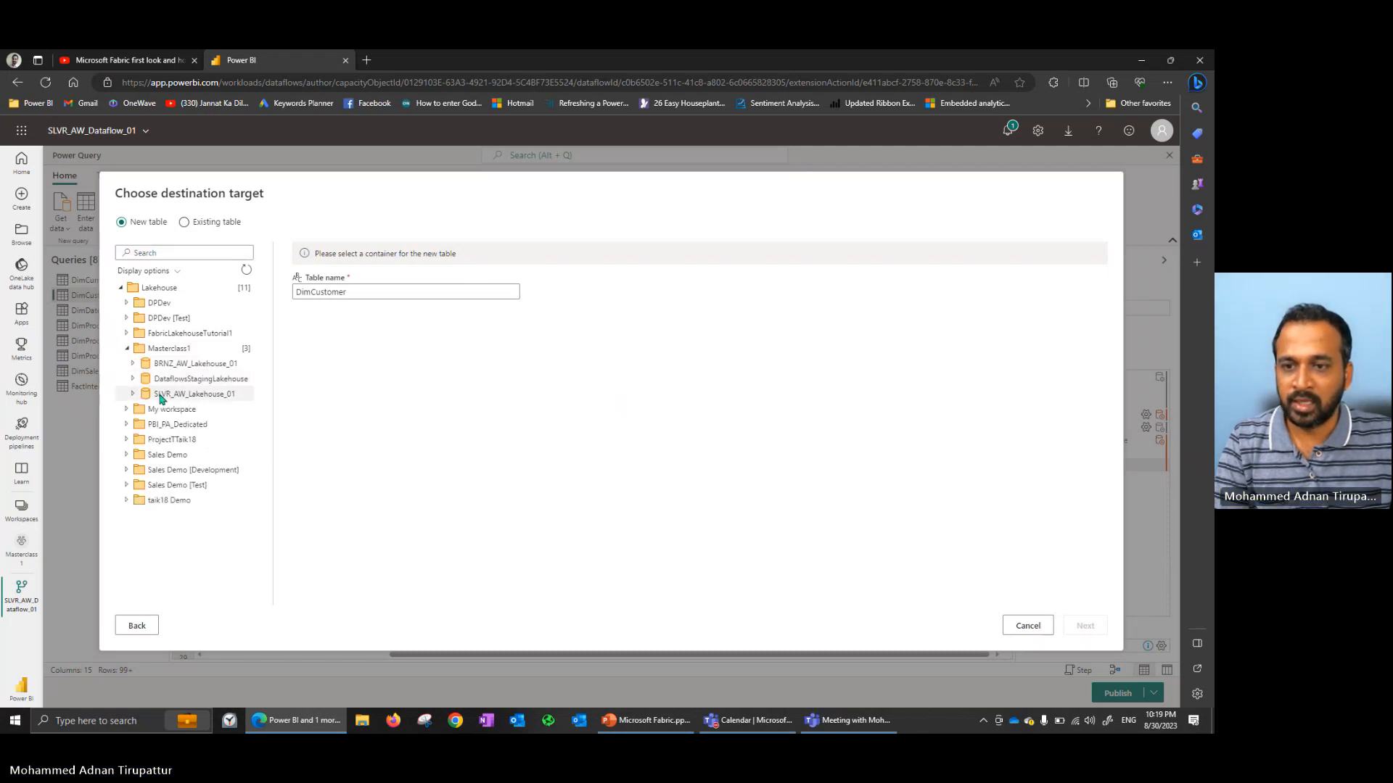
left_click(160, 397)
left_click(134, 395)
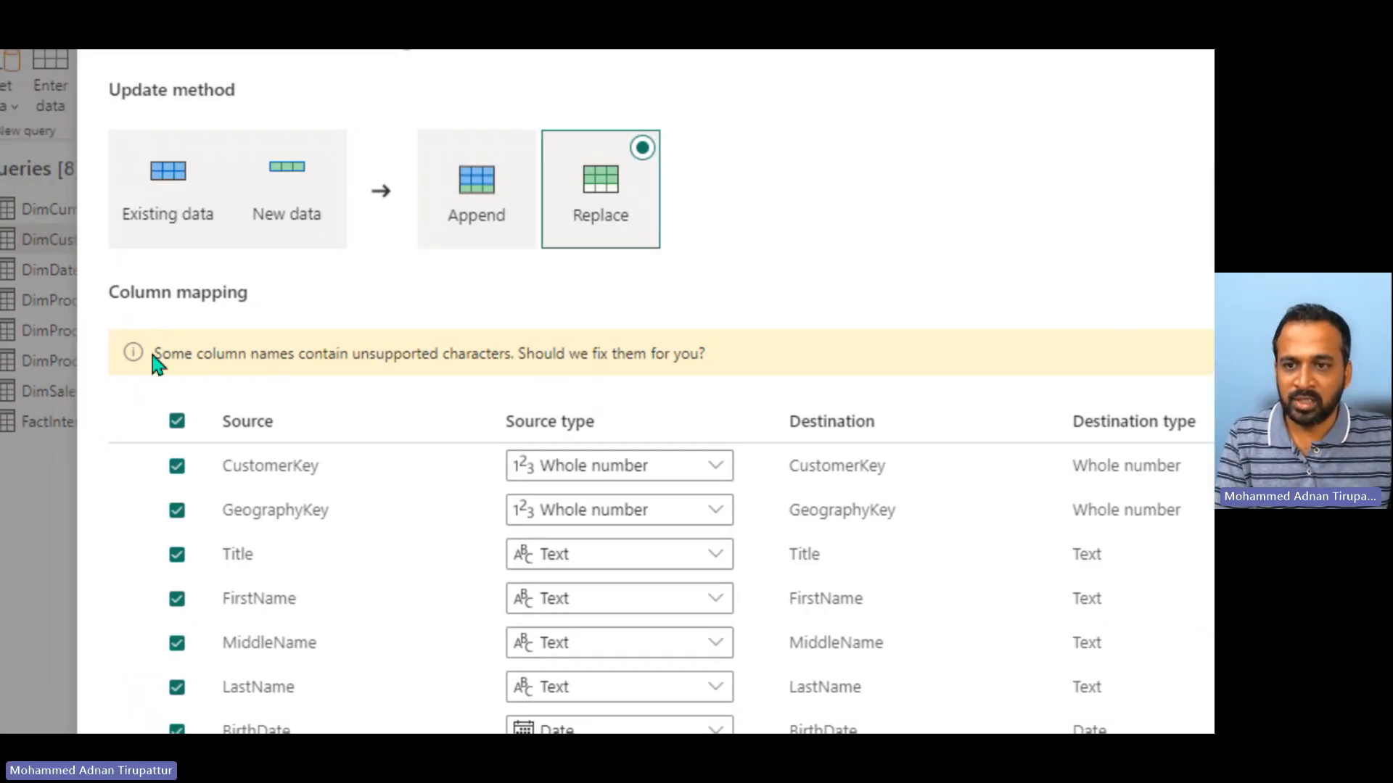
Review DimCustomer's column mapping, apply the automatic fix for unsupported column names, and save the destination settings with the Replace update method.
left_click_drag(157, 354, 774, 361)
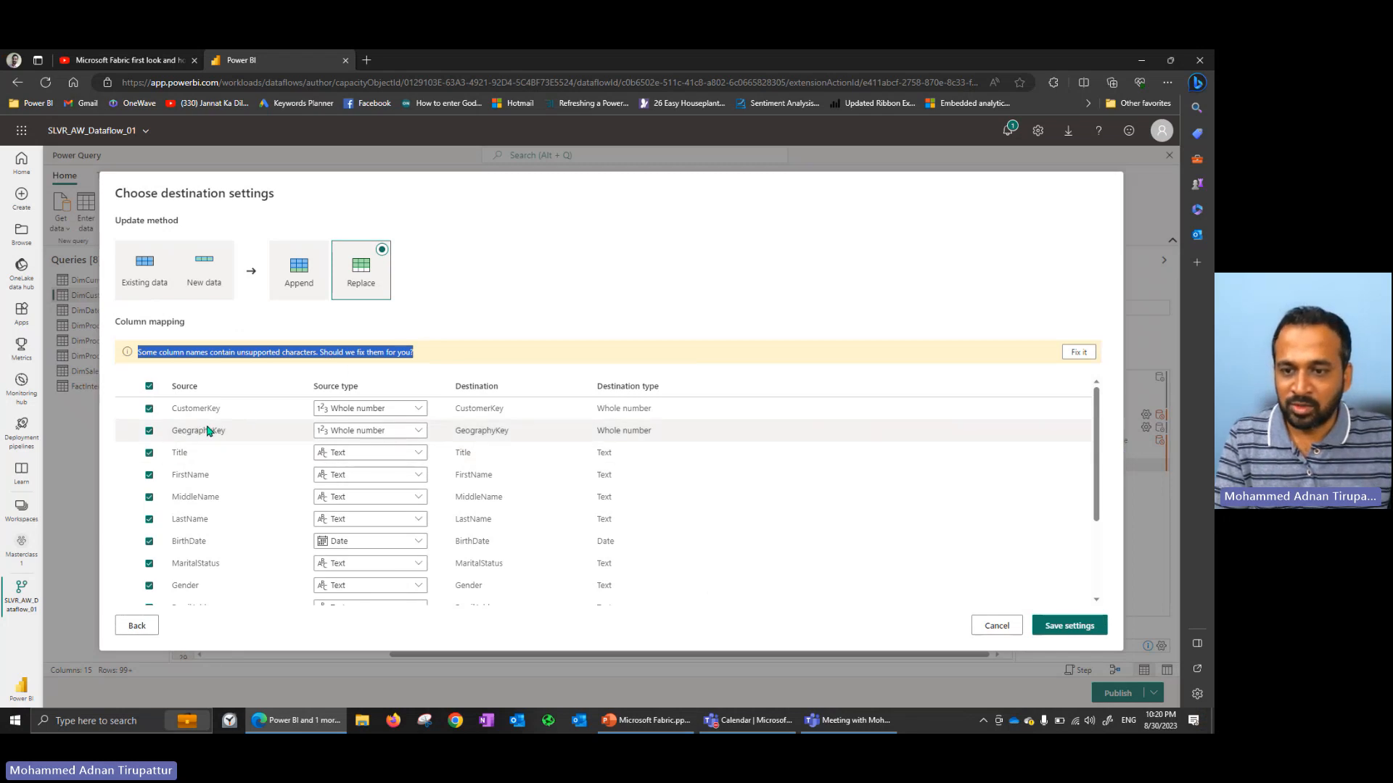
scroll(293, 511, "down", 3)
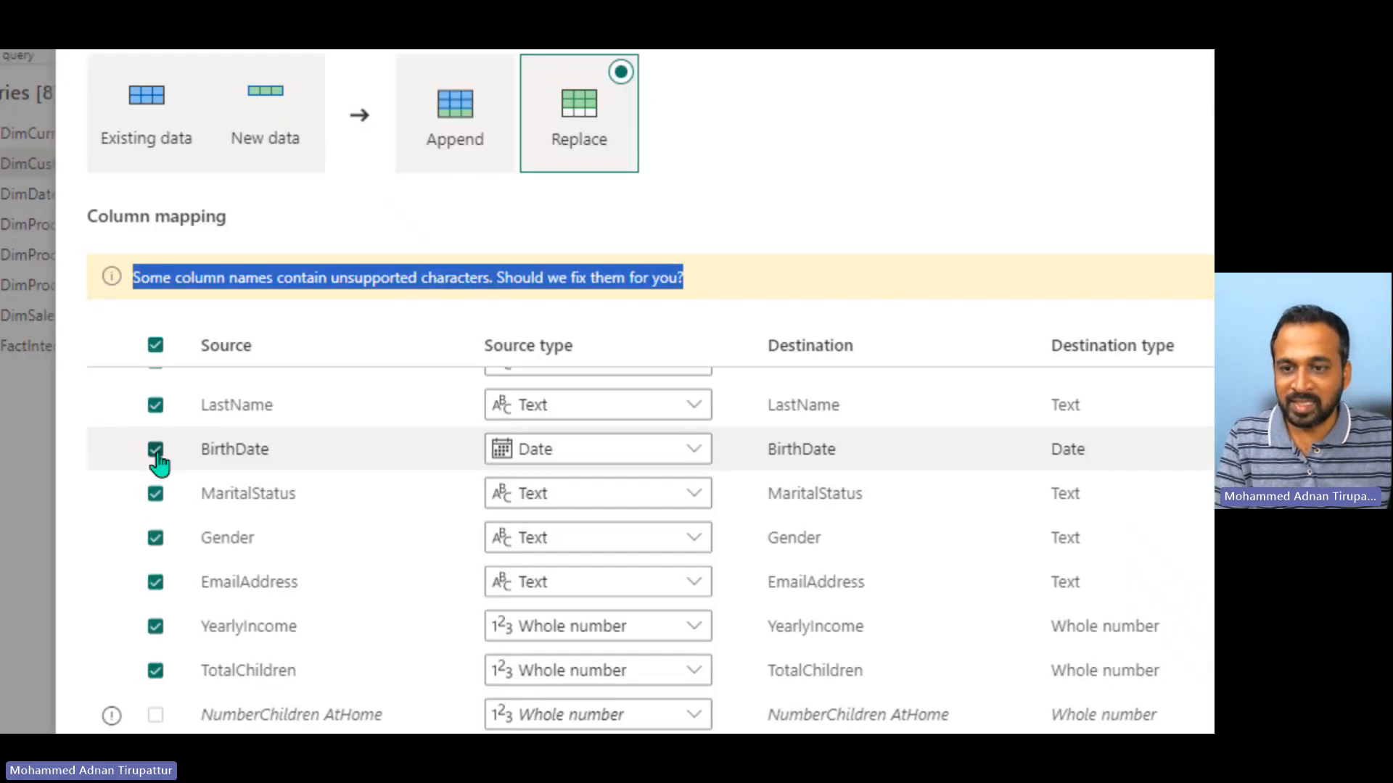
scroll(236, 544, "down", 1)
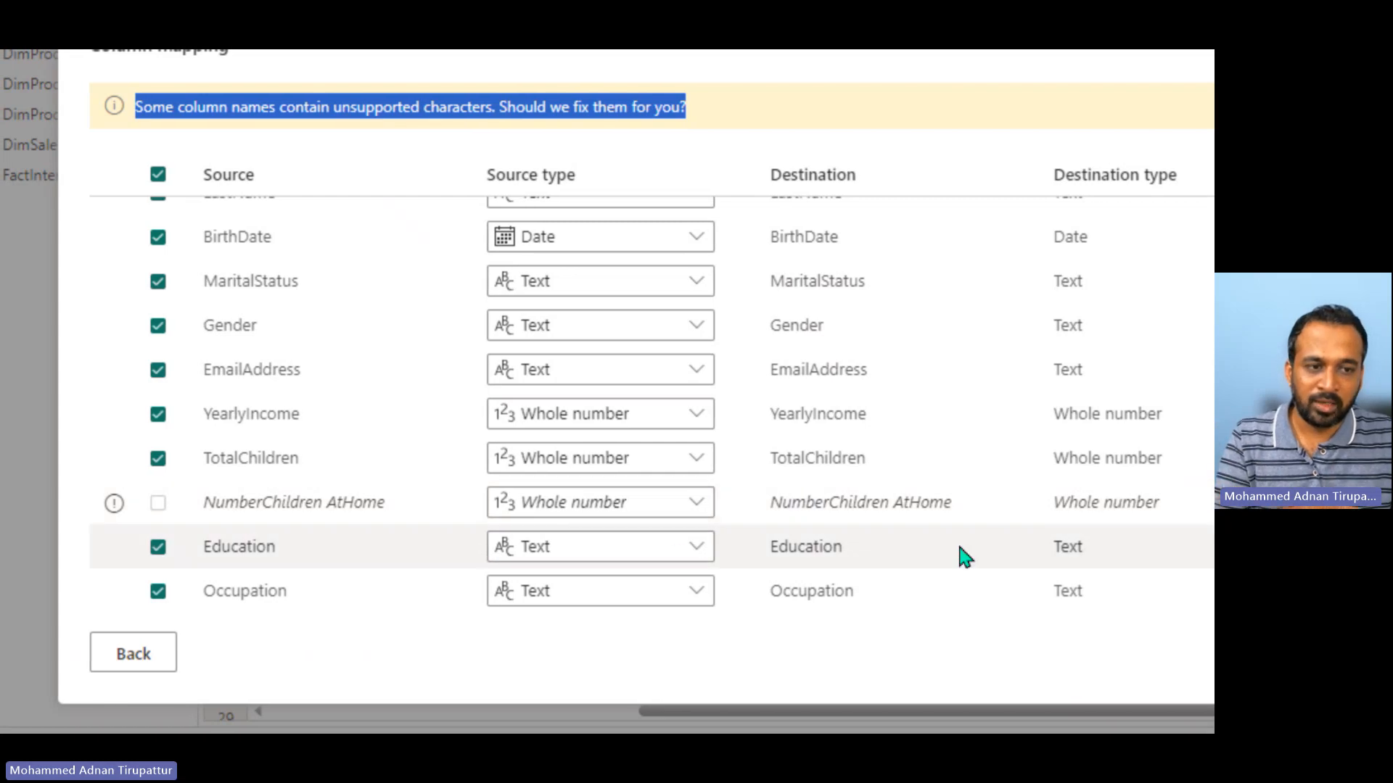
mouse_move(117, 508)
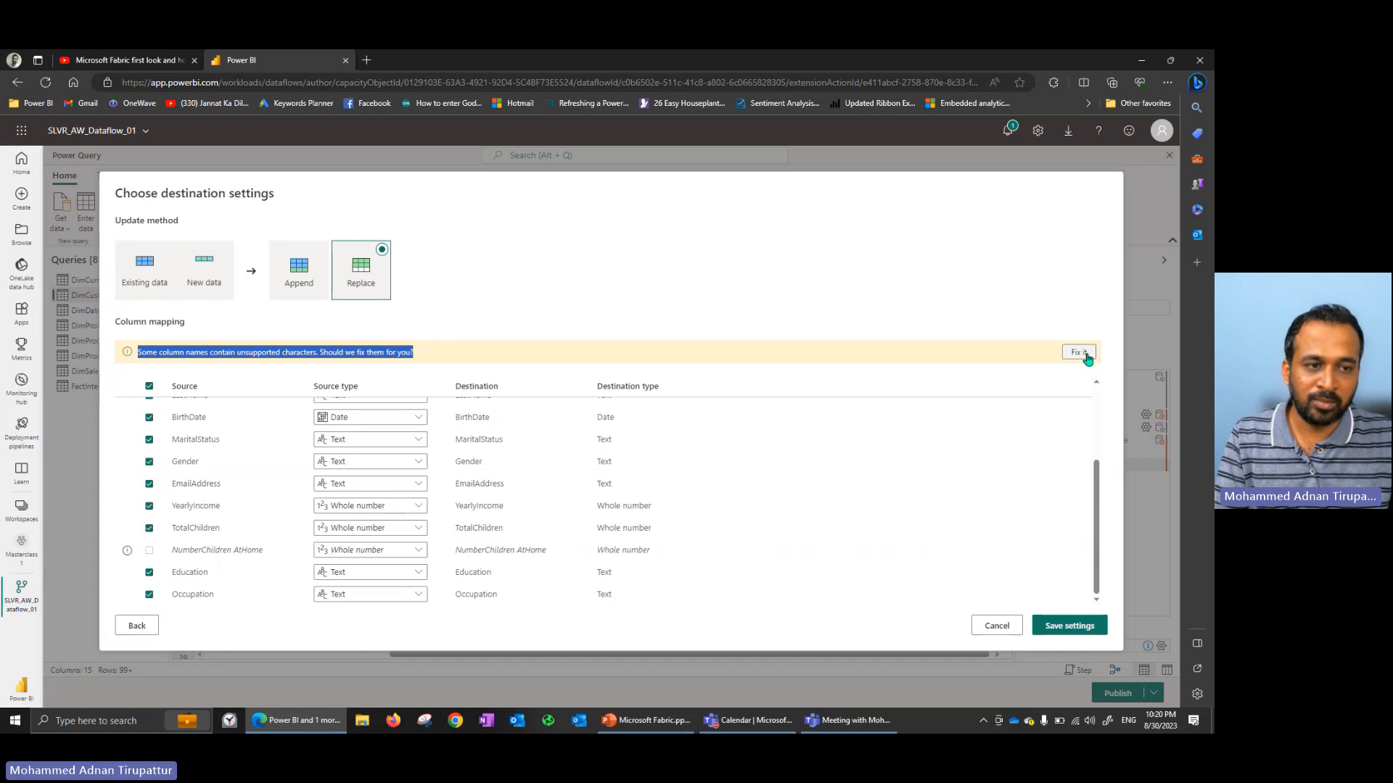
left_click(1085, 354)
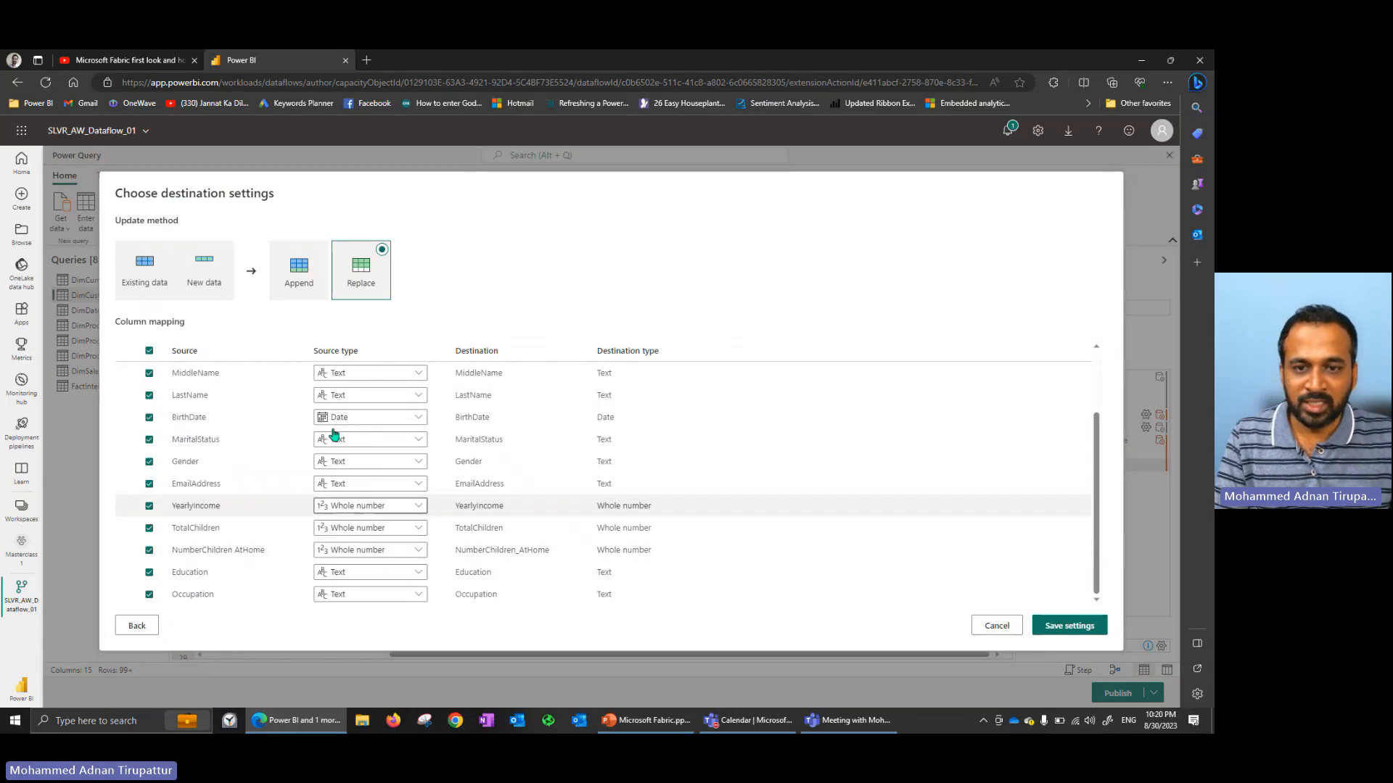
left_click(1068, 625)
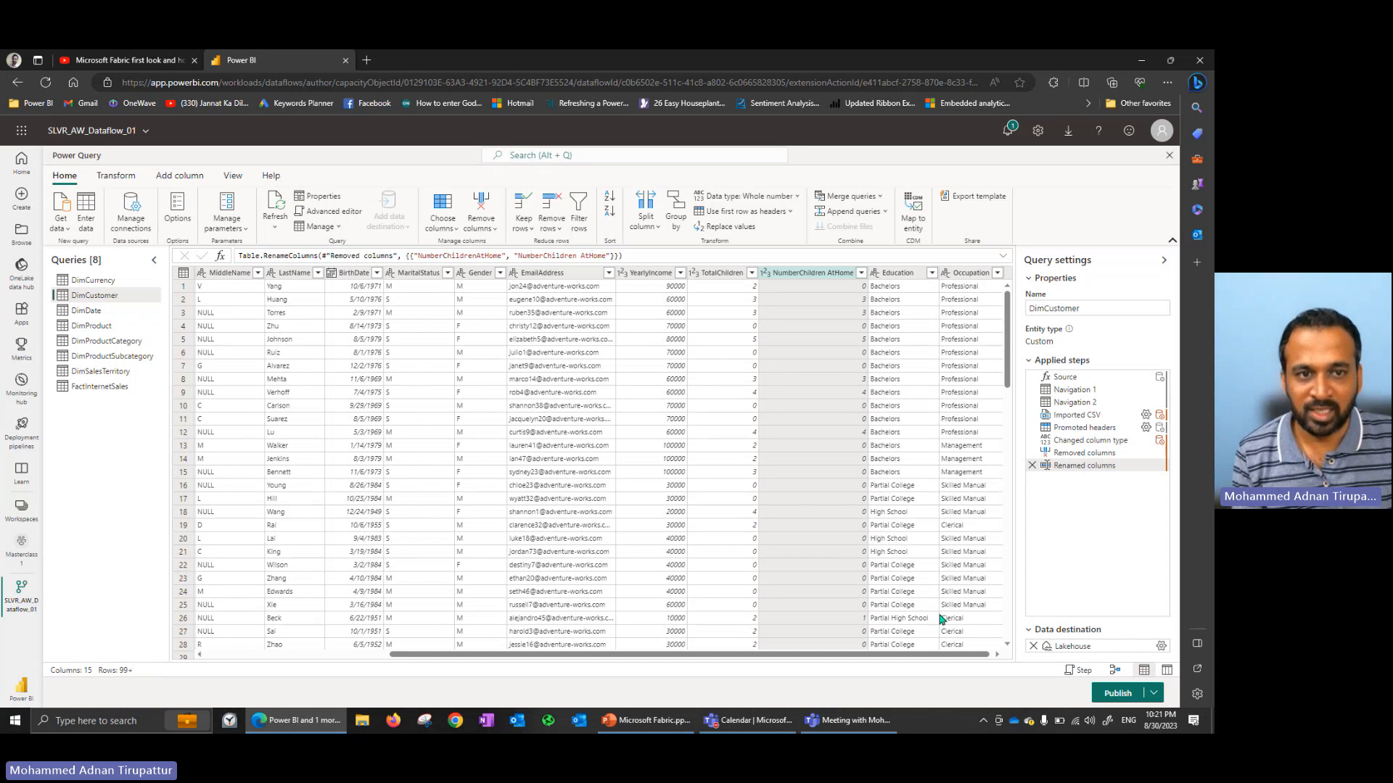
Send the DimDate query to a new table DimDate in Masterclass1's SLVR_AW_Lakehouse_01 with the Replace update method, and save the settings.
left_click(94, 312)
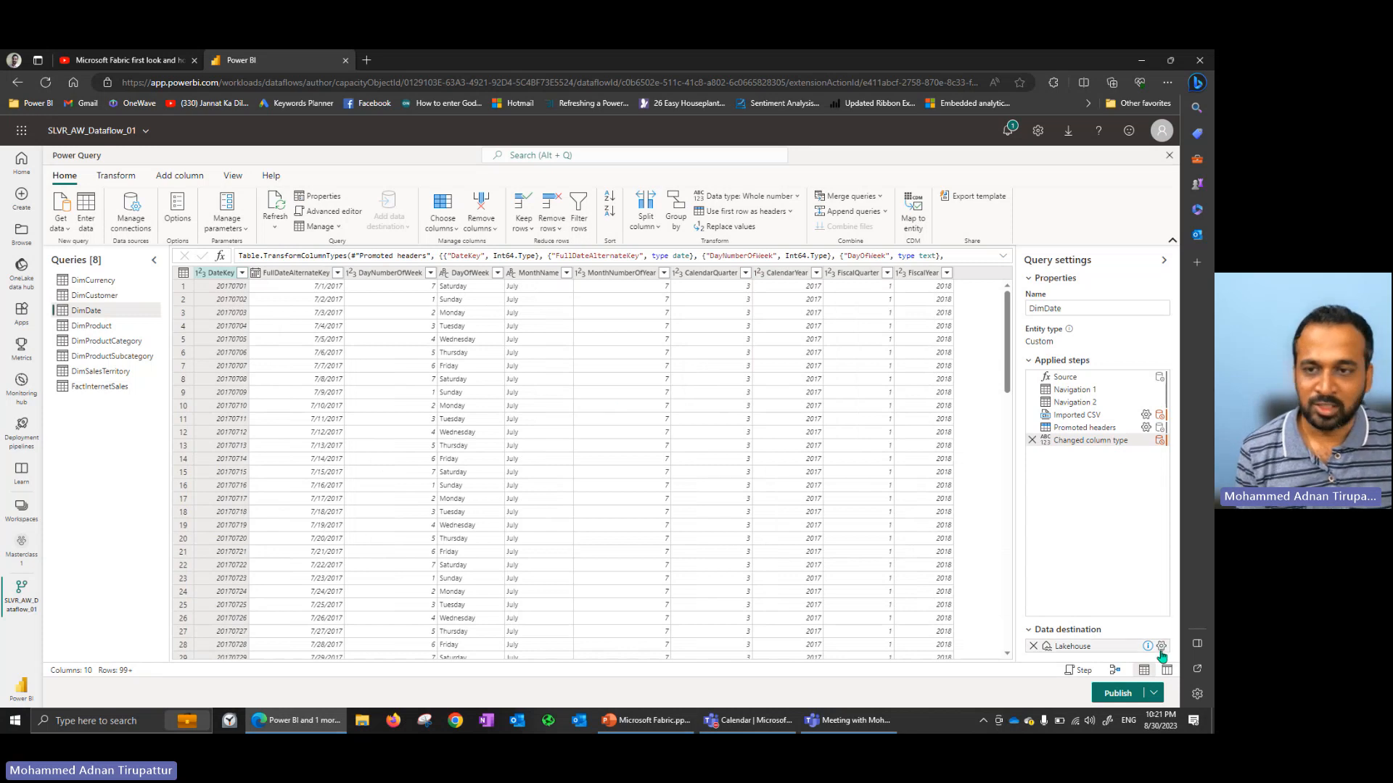
left_click(1161, 646)
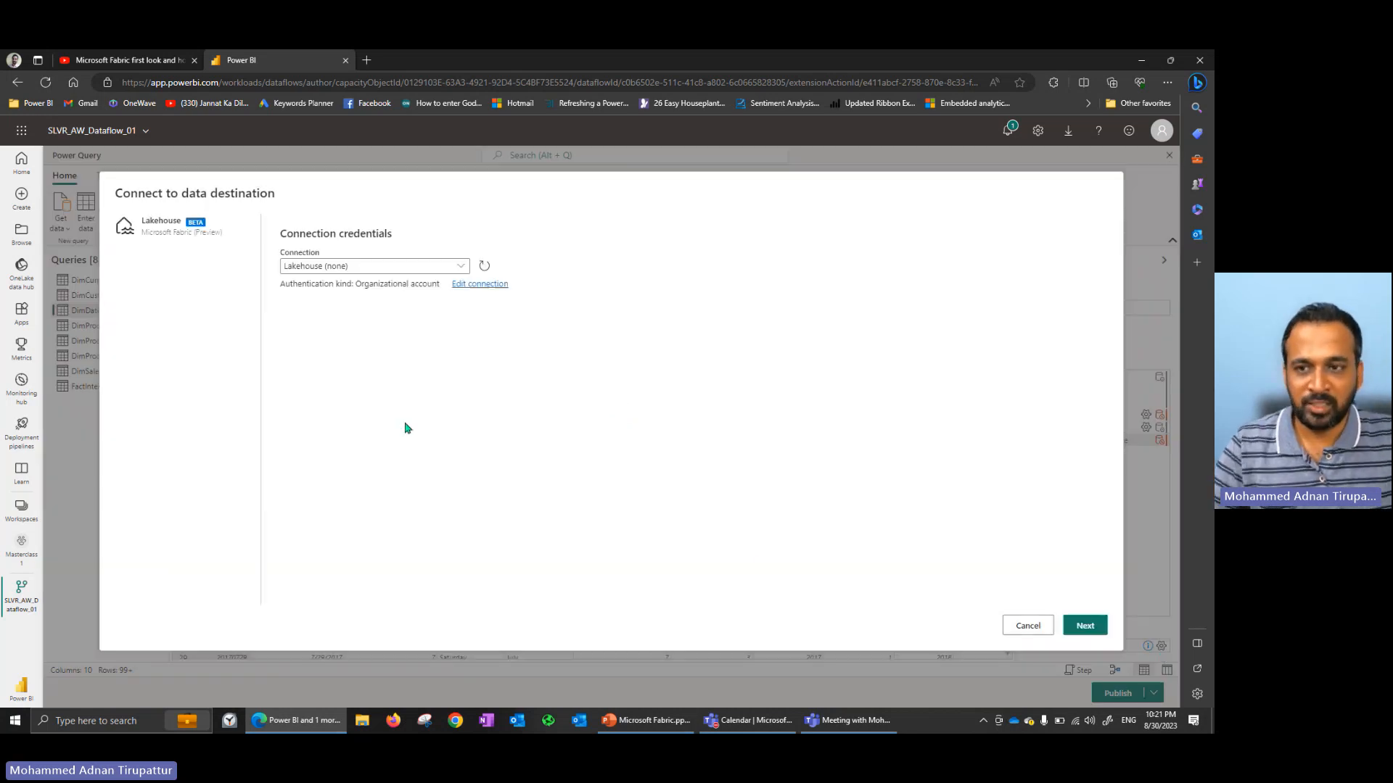
left_click(1099, 628)
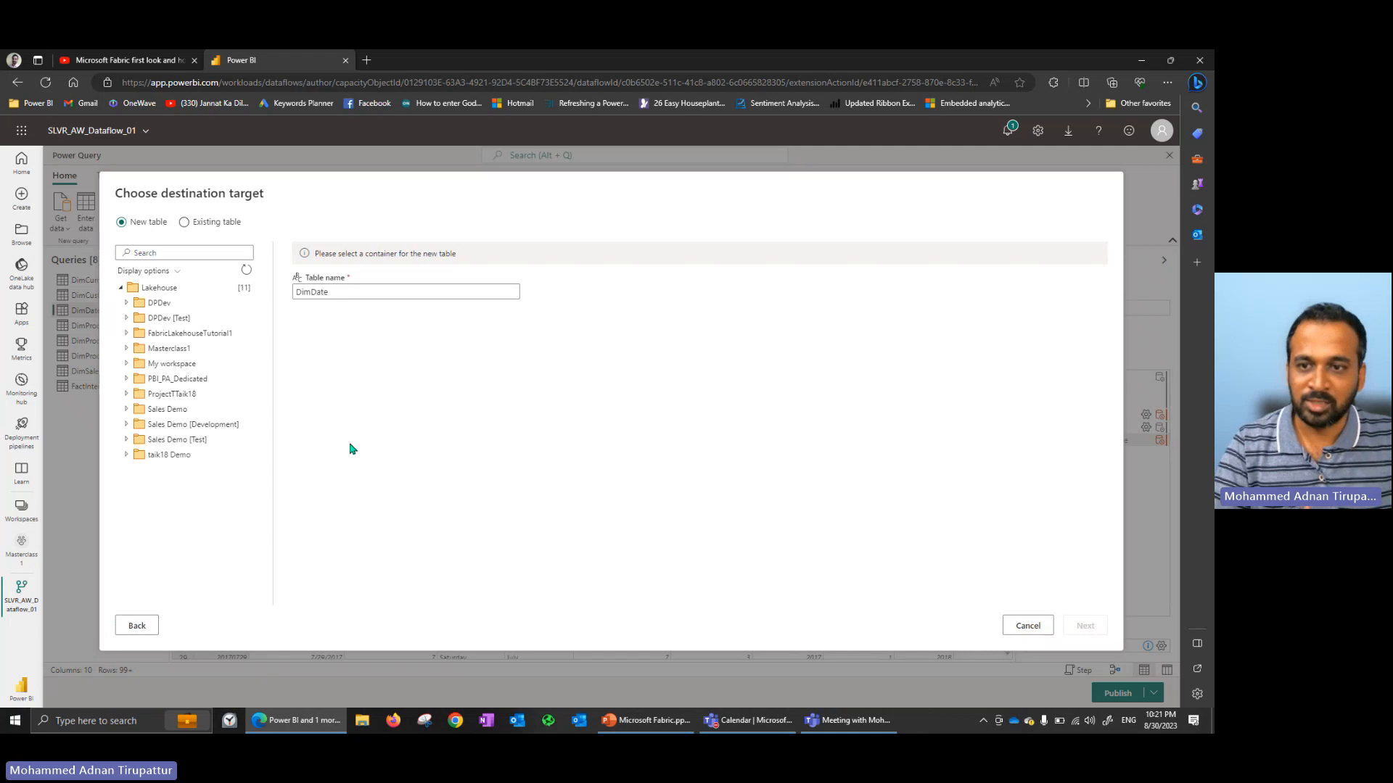
left_click(126, 348)
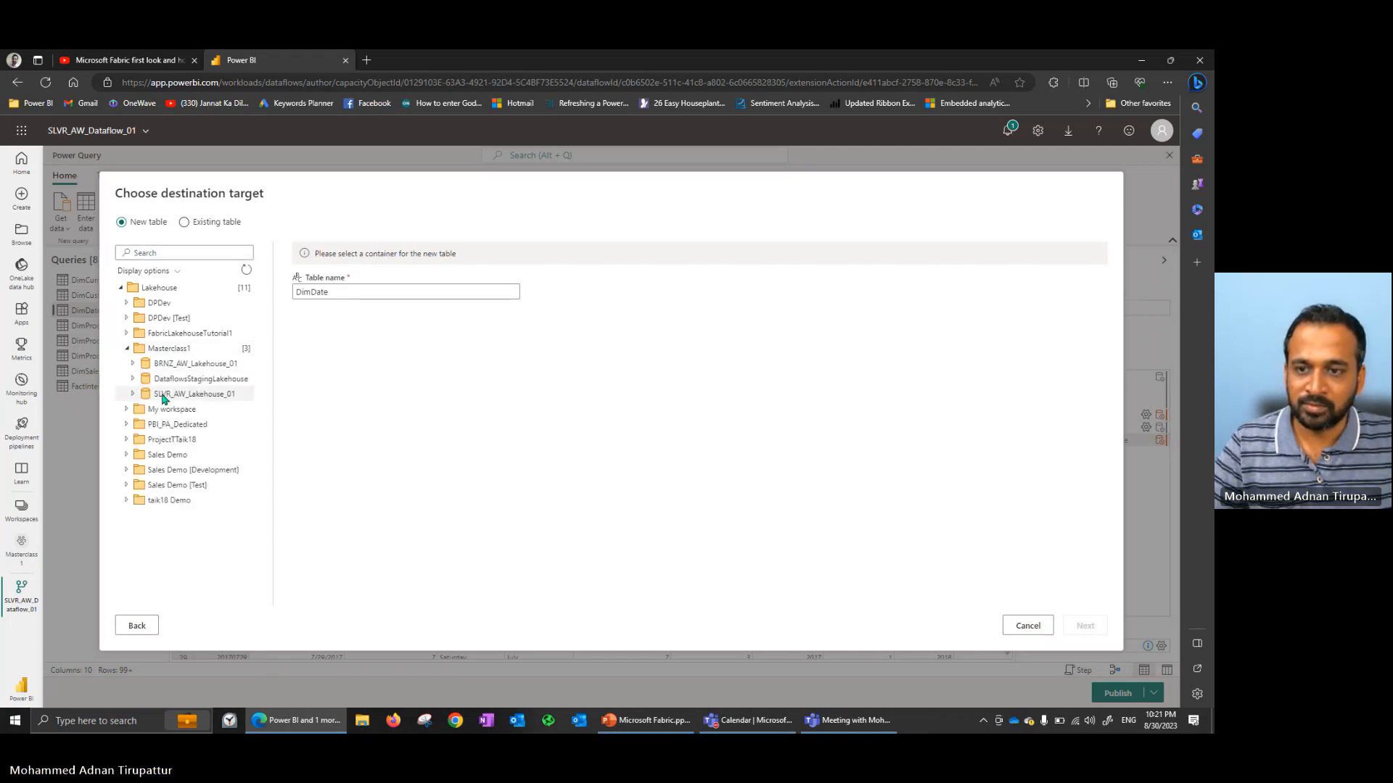
left_click(163, 398)
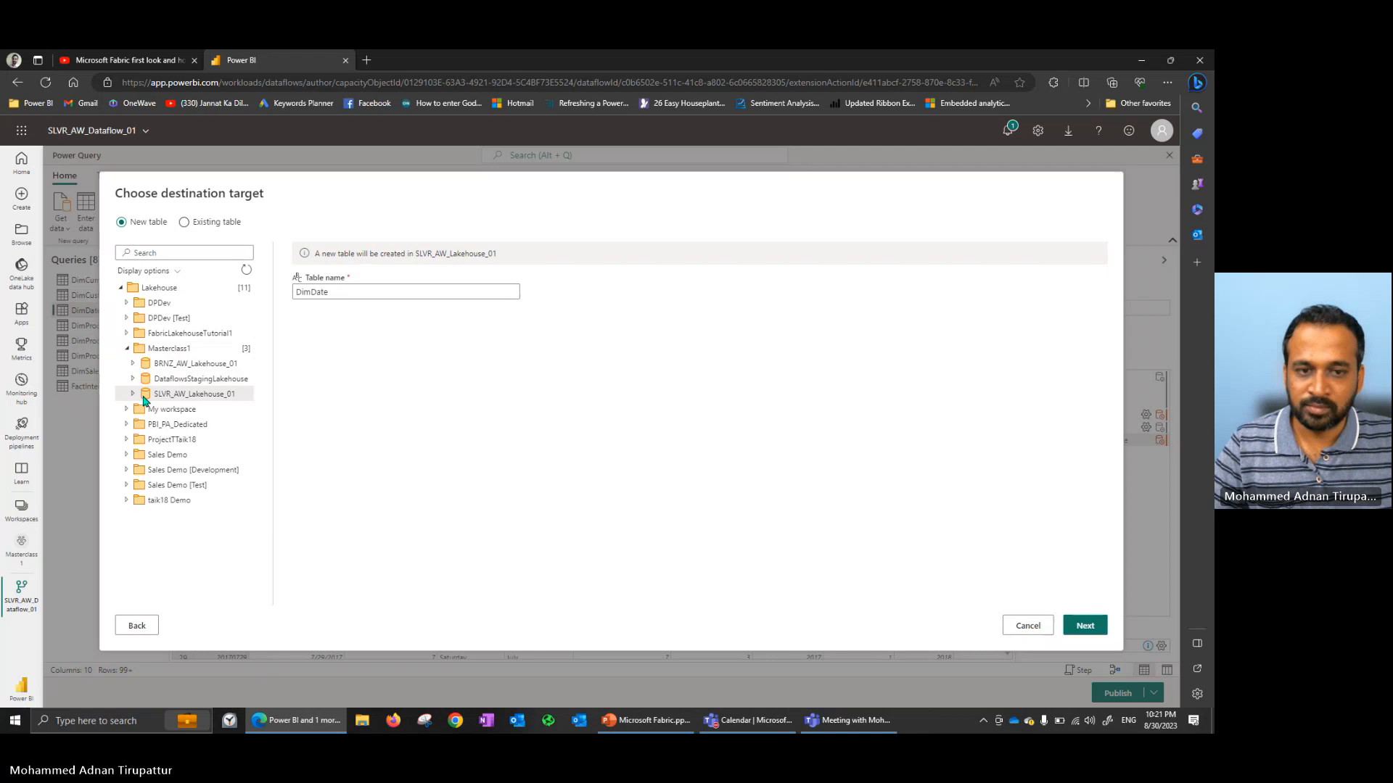
left_click(1081, 635)
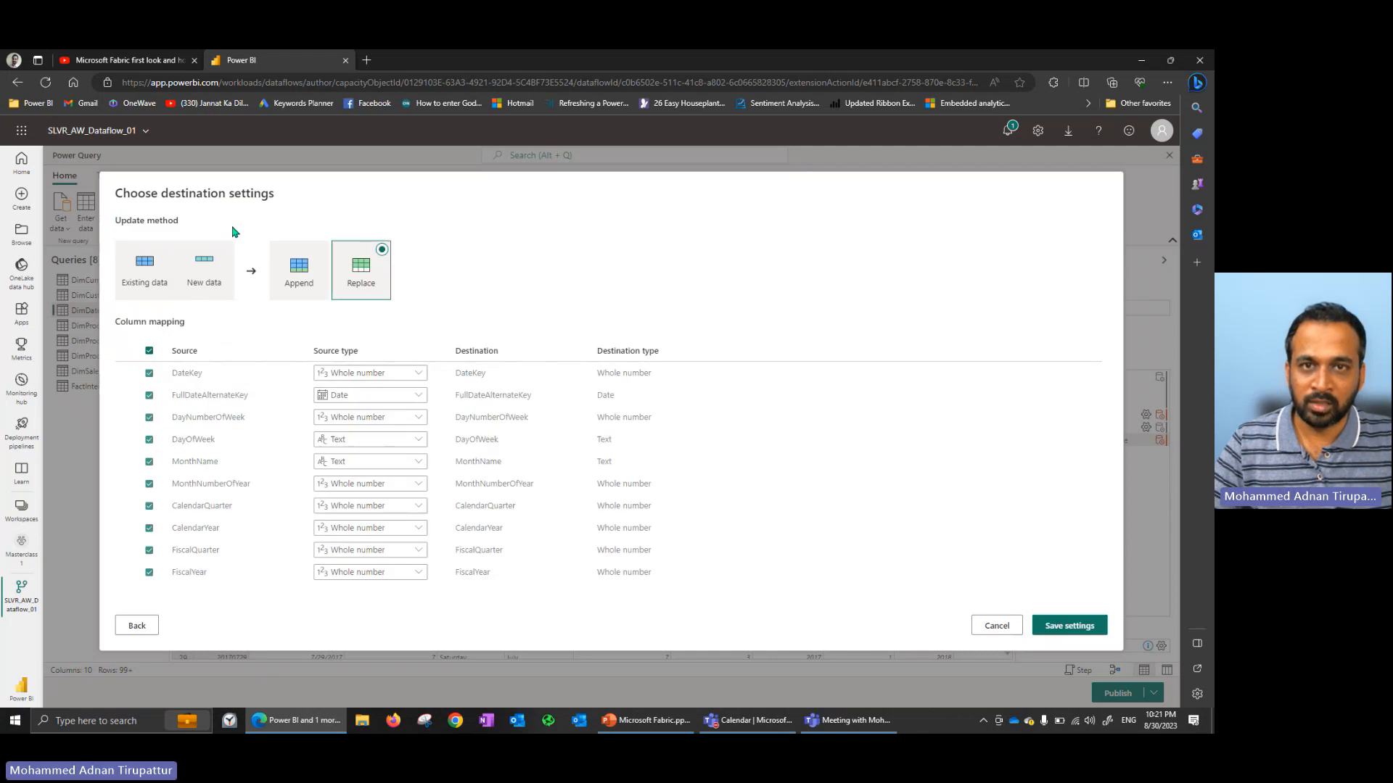
left_click(1076, 627)
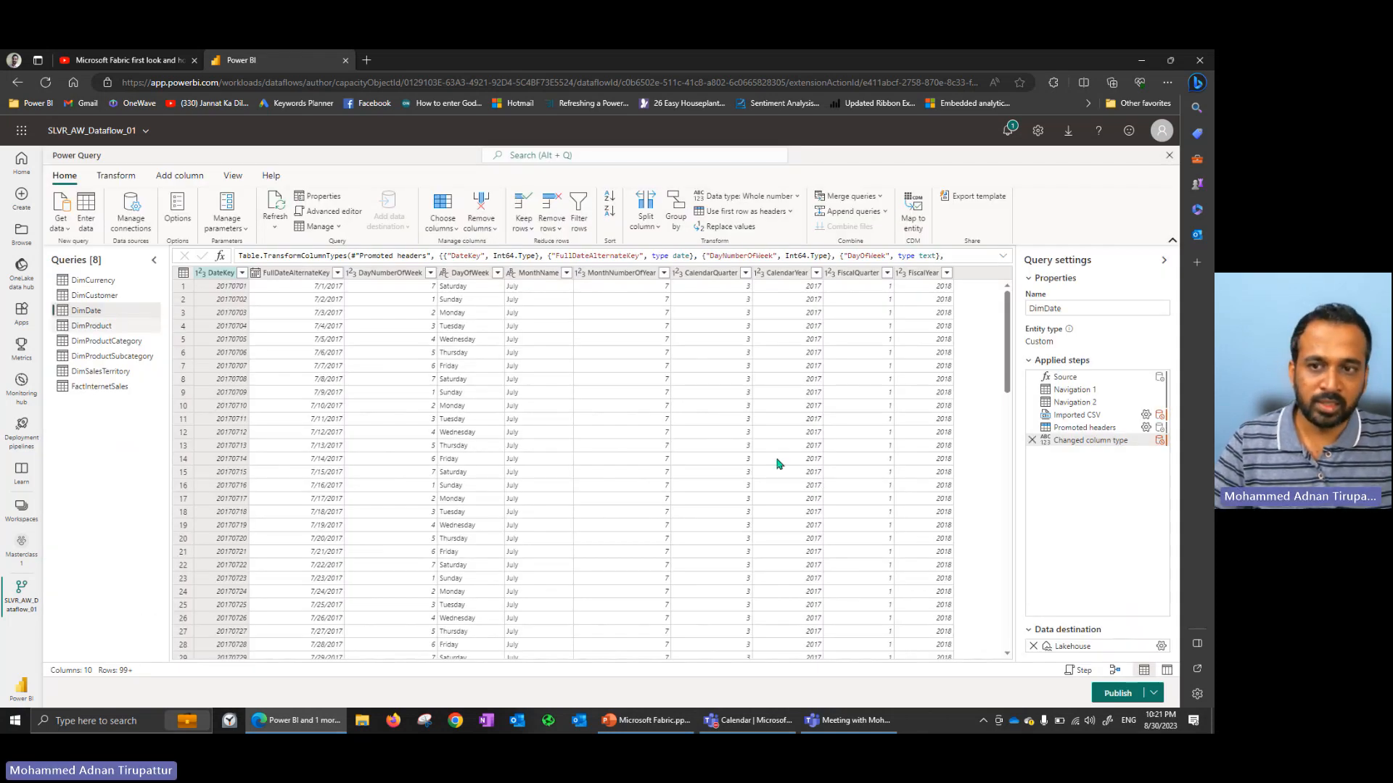
left_click(1162, 646)
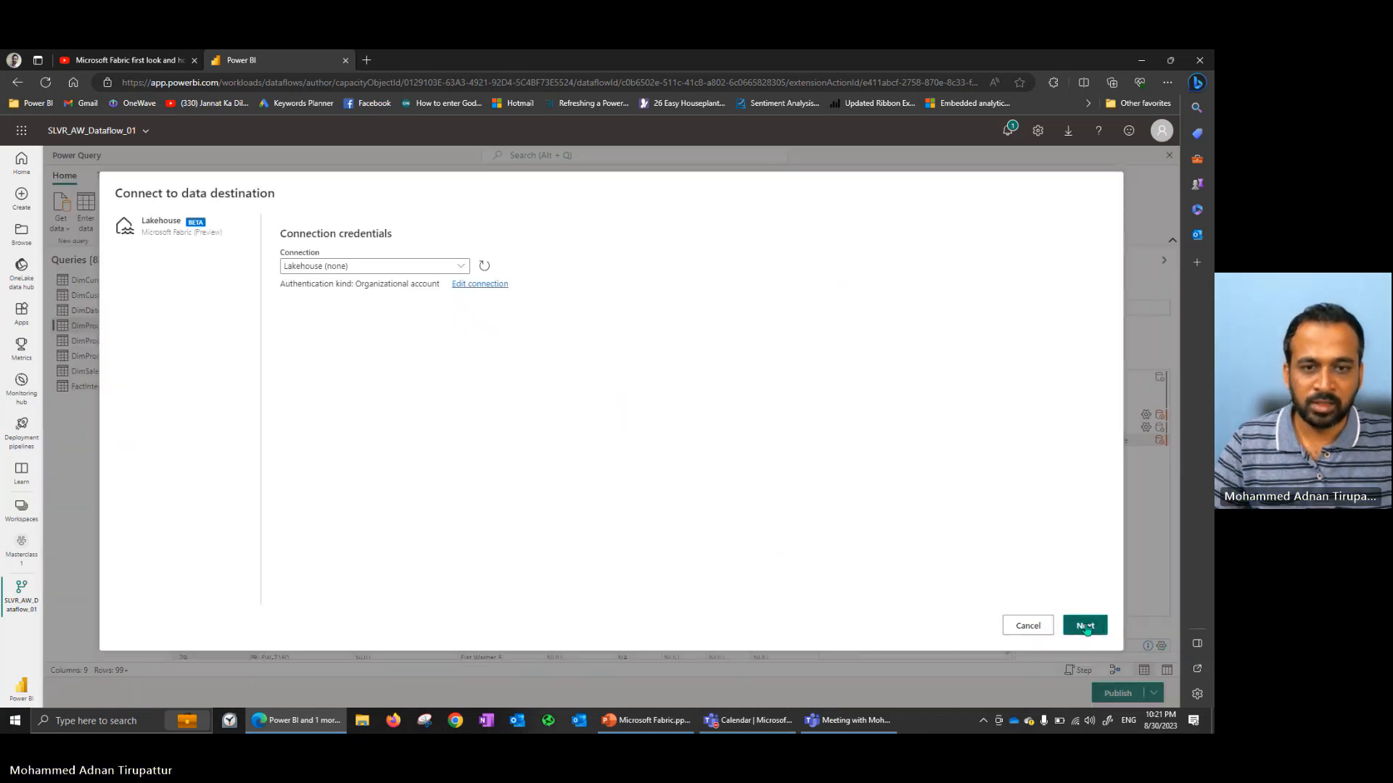
left_click(1081, 626)
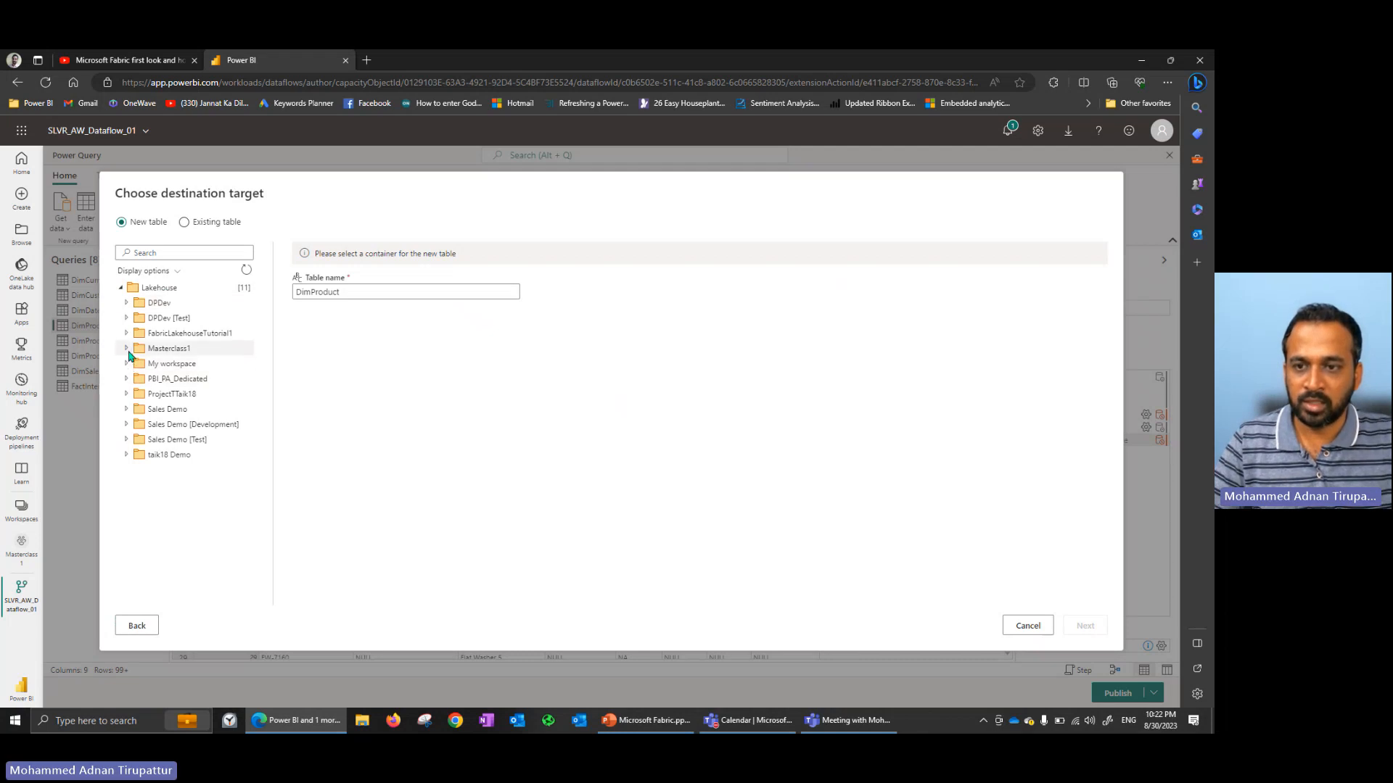
left_click(129, 351)
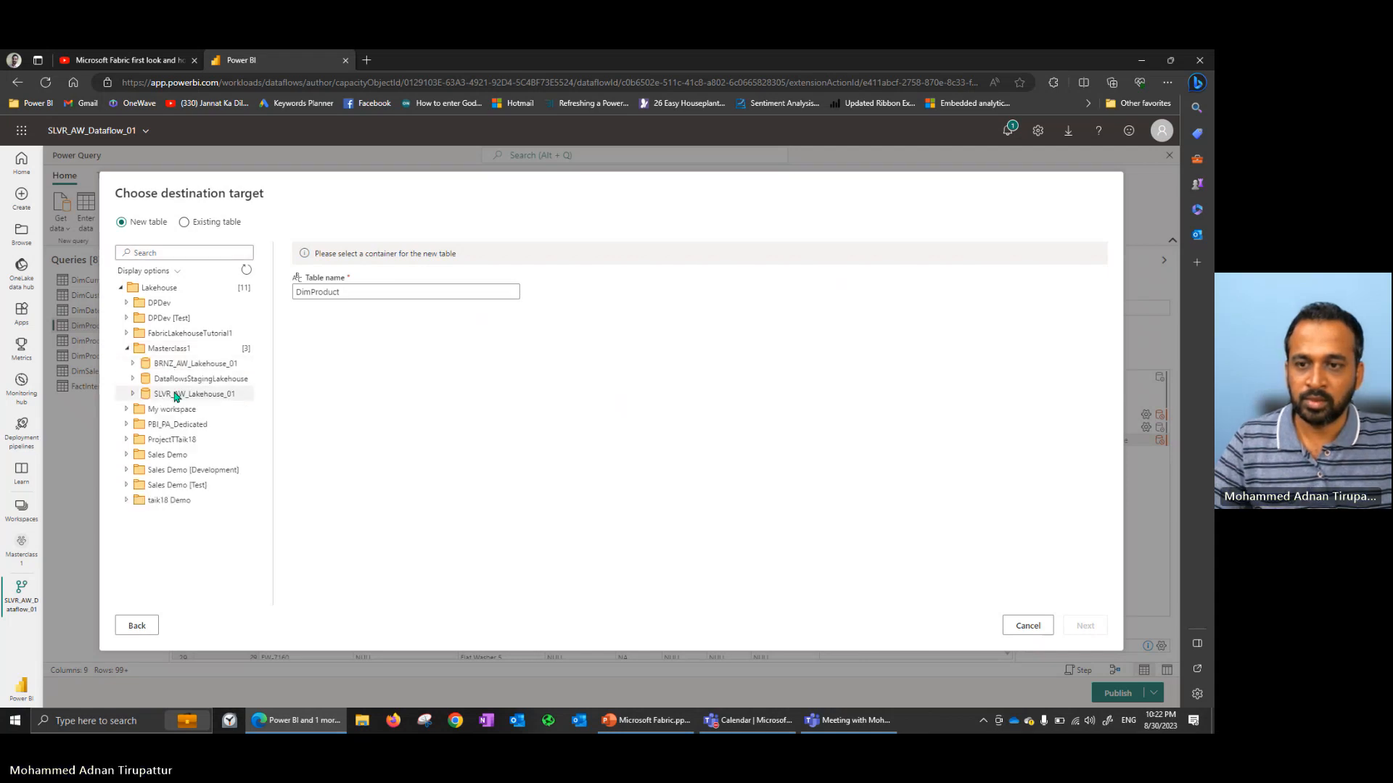
left_click(207, 395)
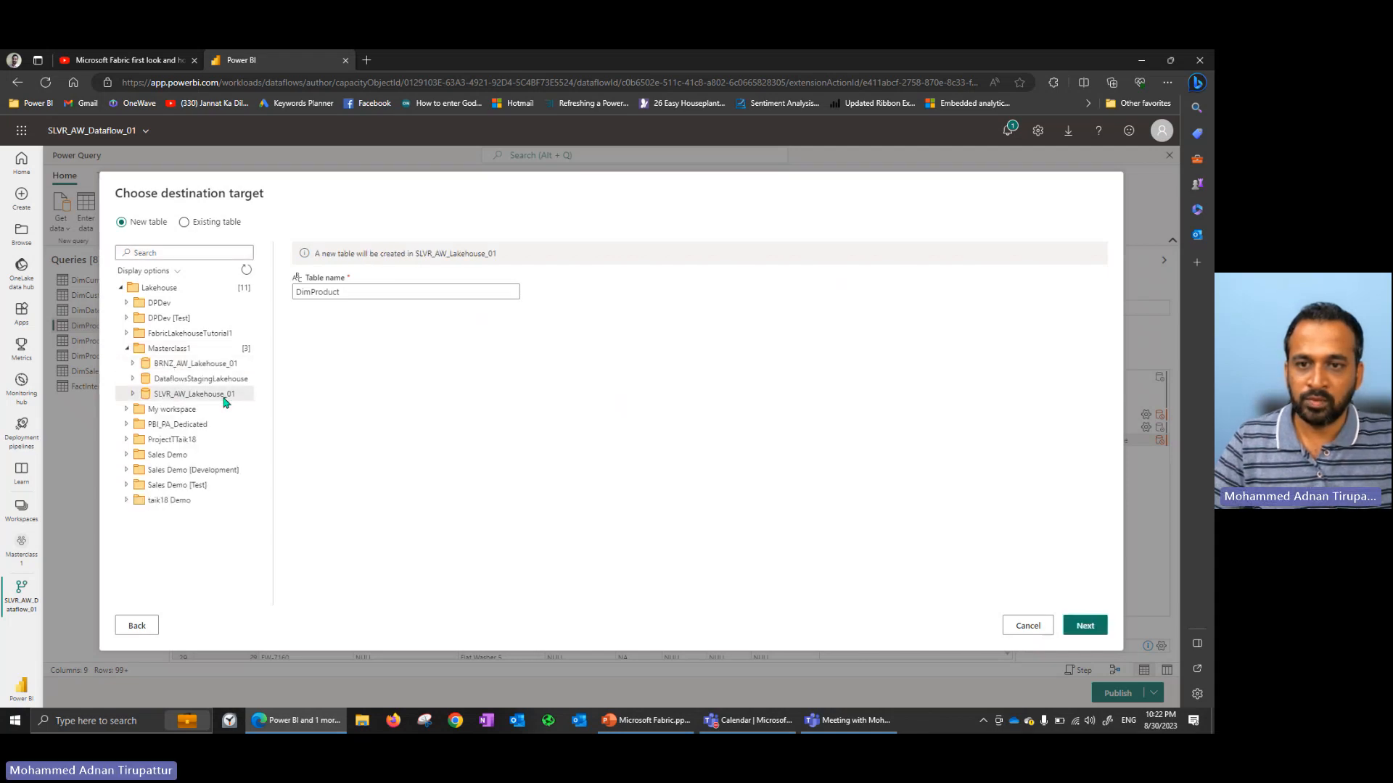
left_click(1090, 627)
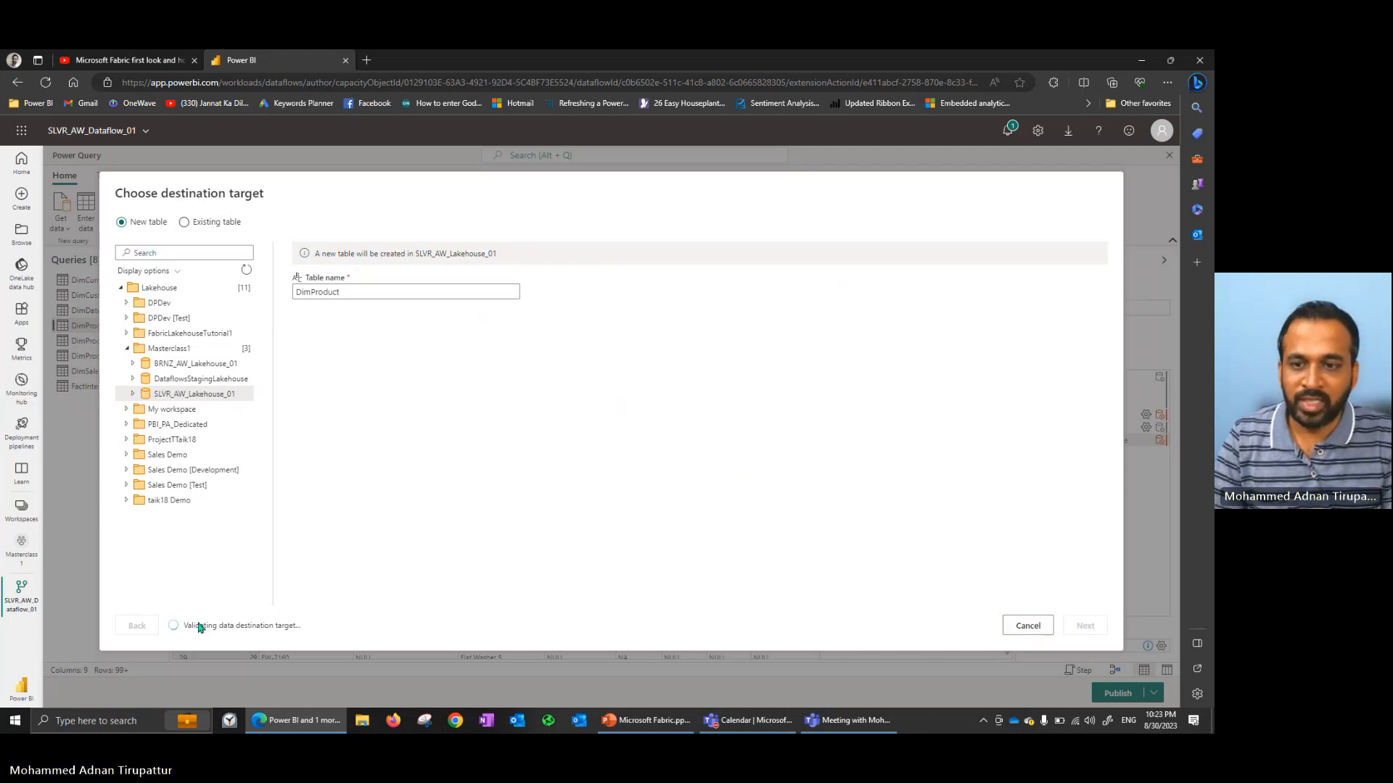
left_click(1030, 625)
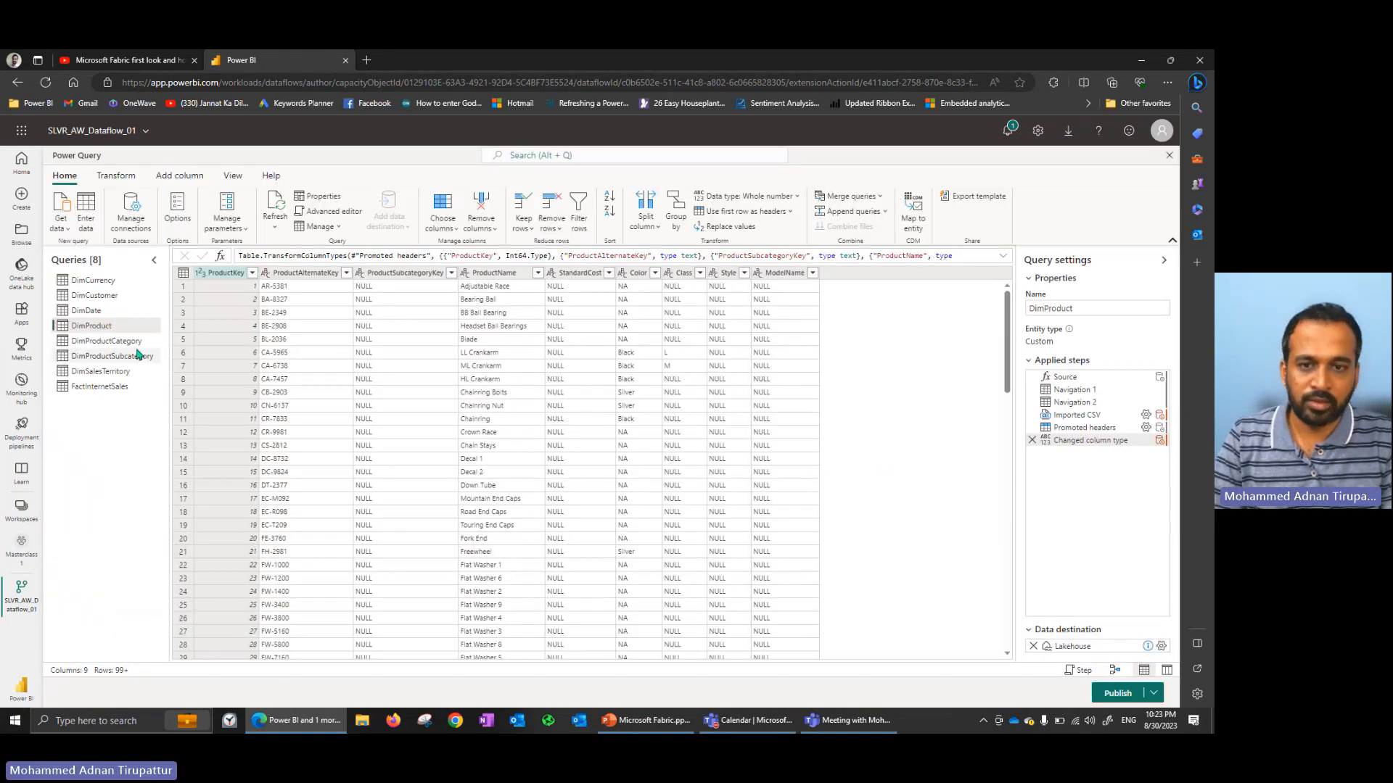
Send the DimProduct query to a new table DimProduct in Masterclass1's SLVR_AW_Lakehouse_01 with the Replace update method, and save the settings.
left_click(1162, 647)
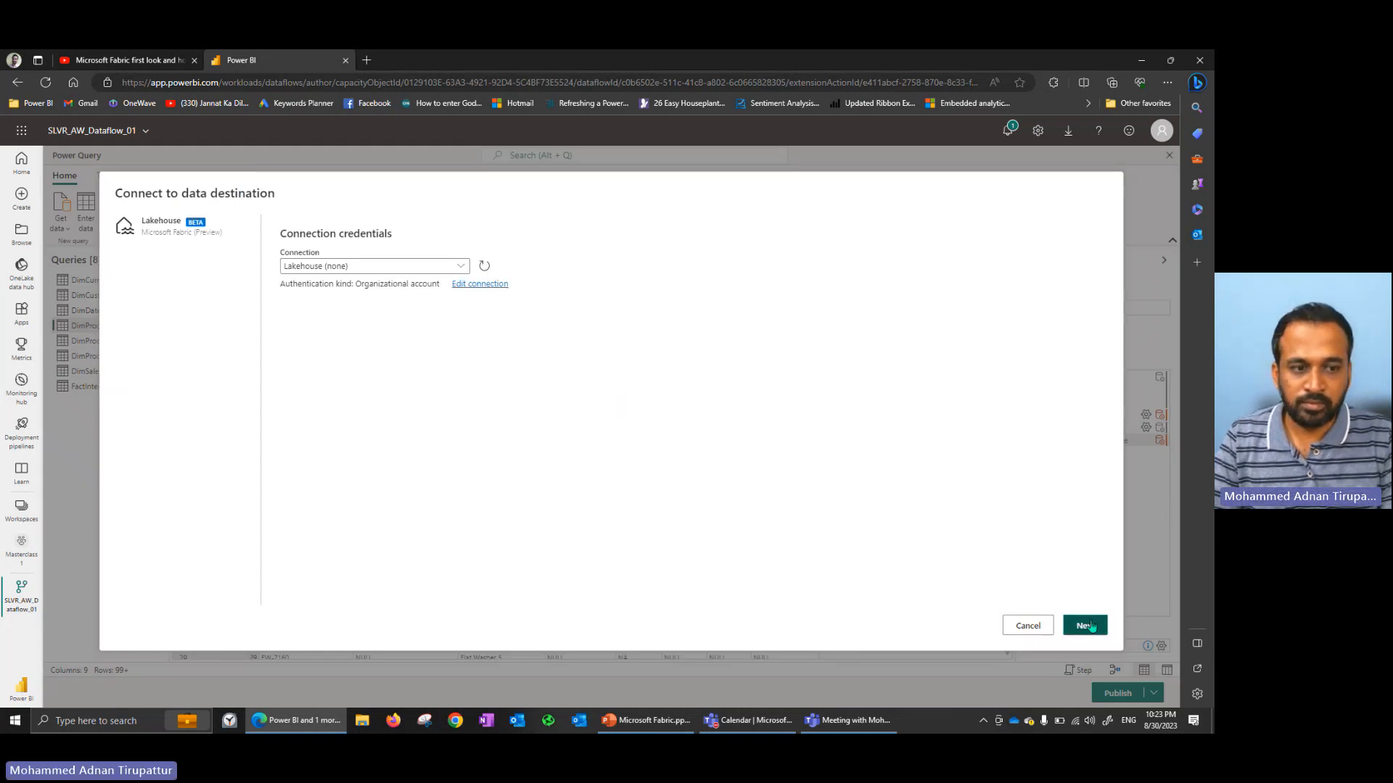
left_click(1076, 630)
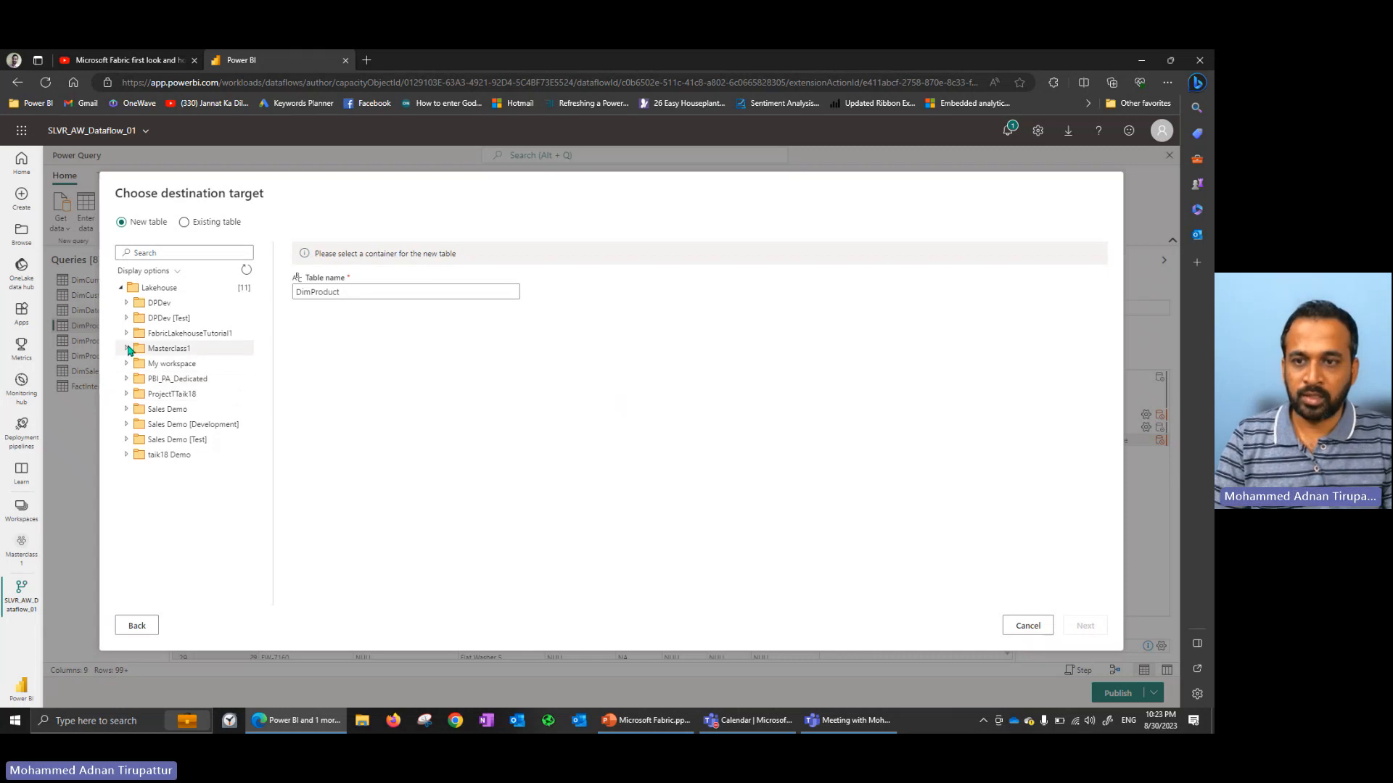
left_click(127, 349)
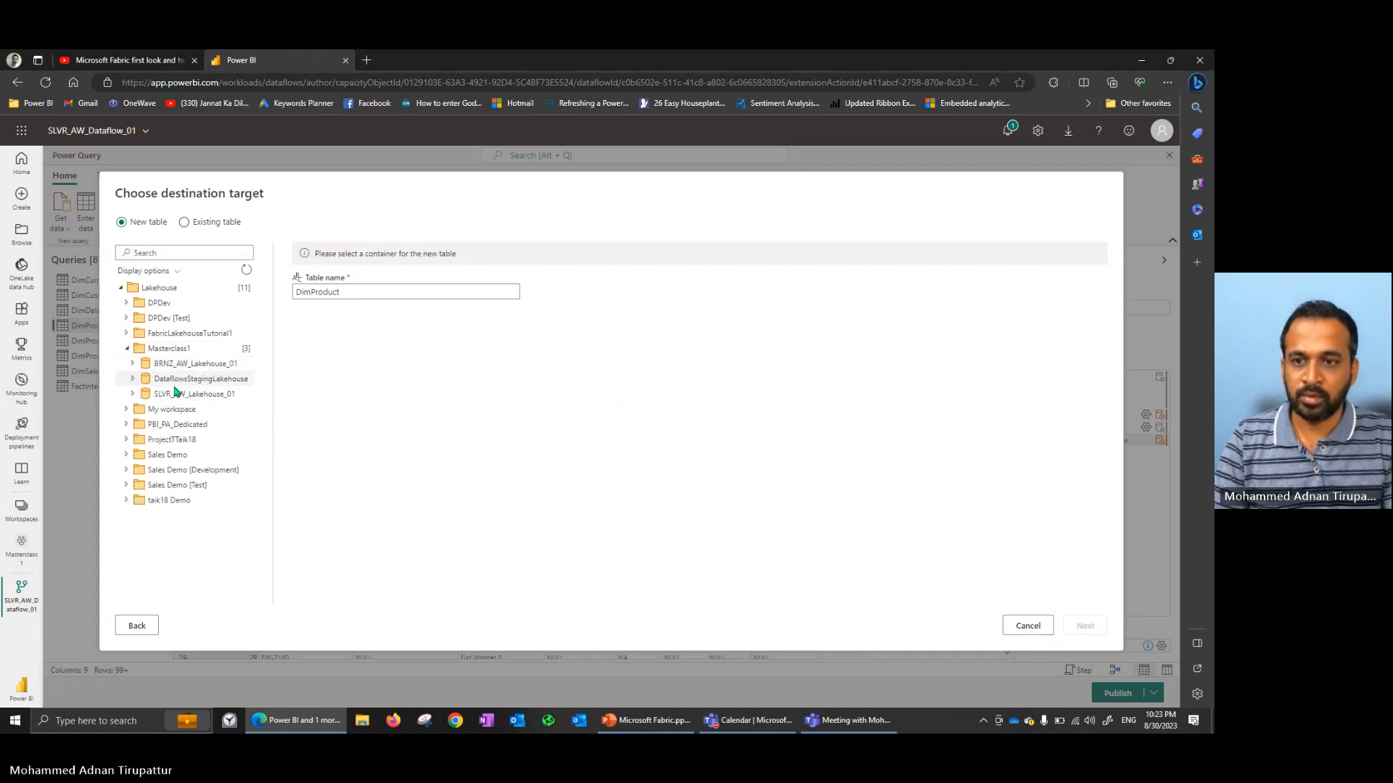
left_click(133, 395)
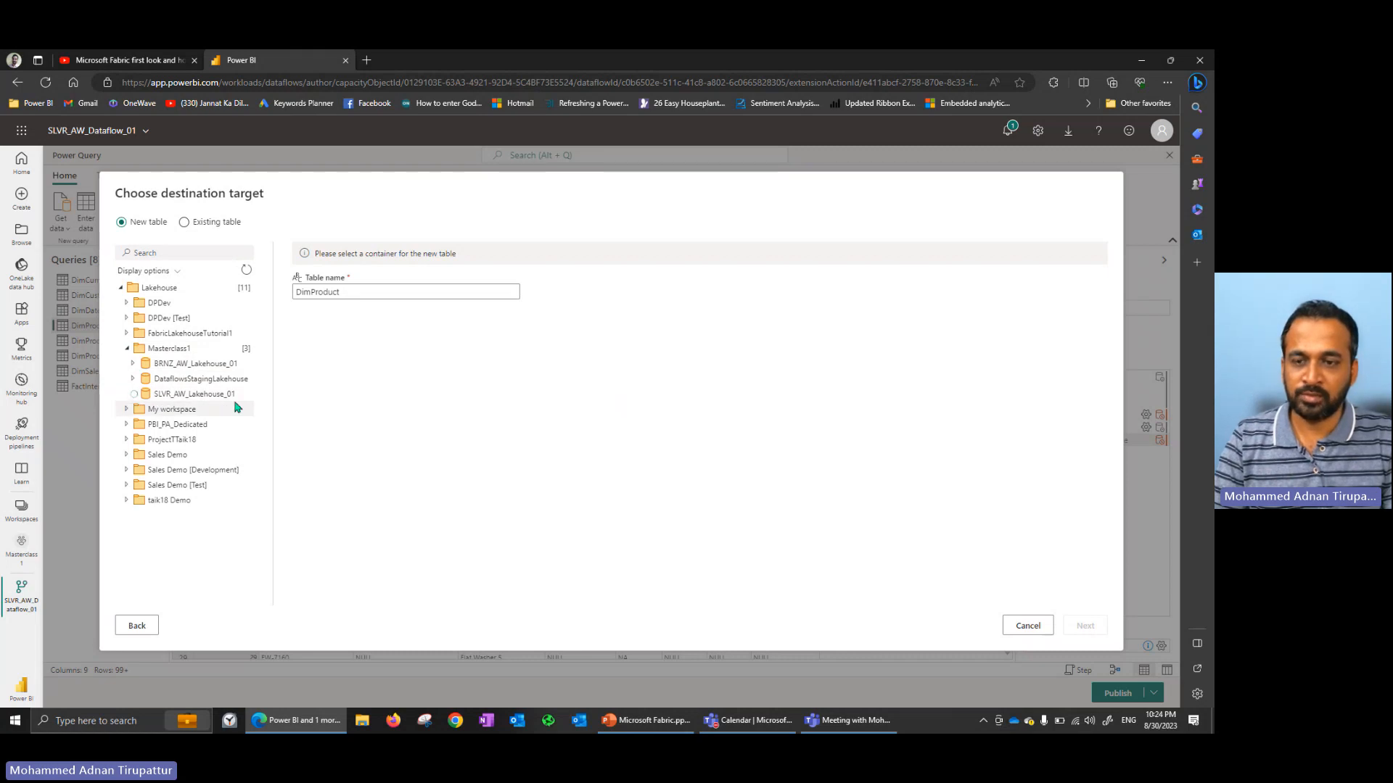
left_click(187, 396)
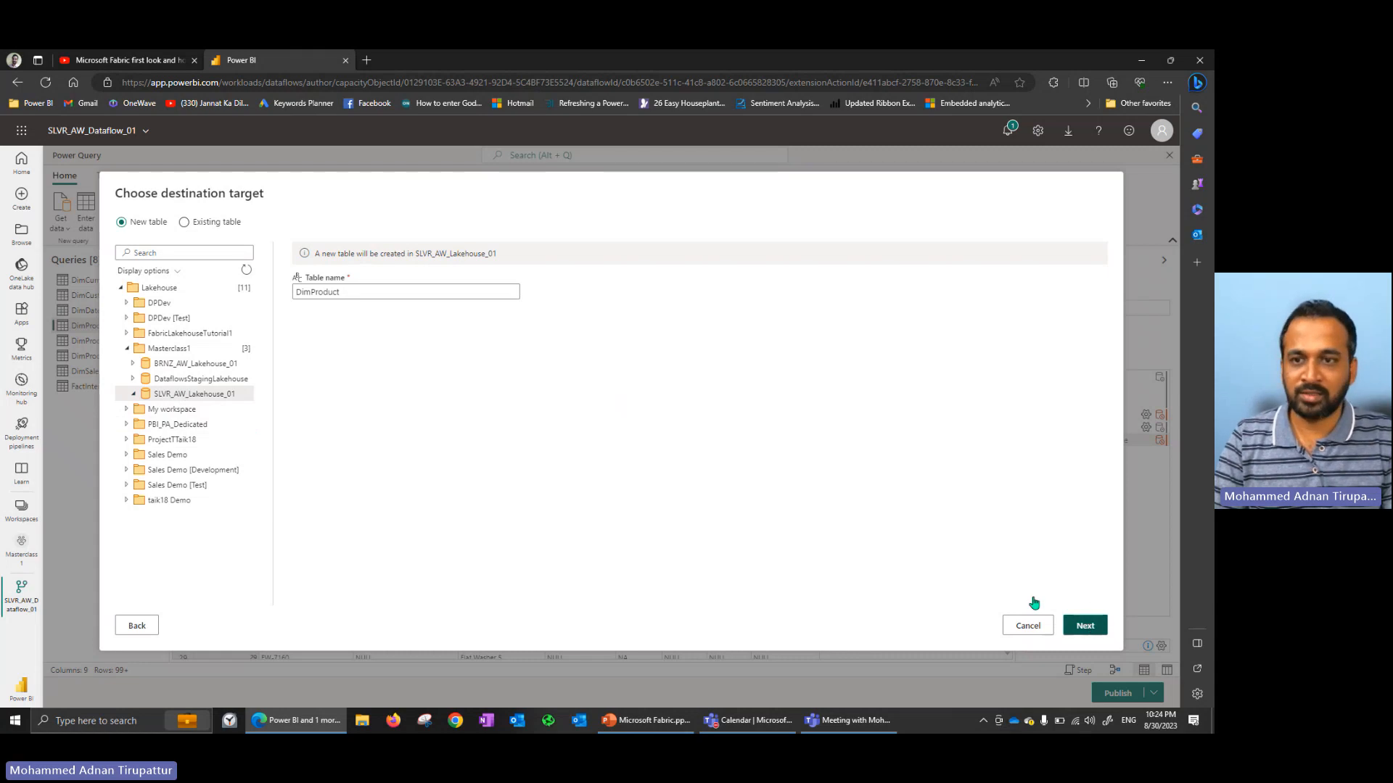
left_click(1085, 625)
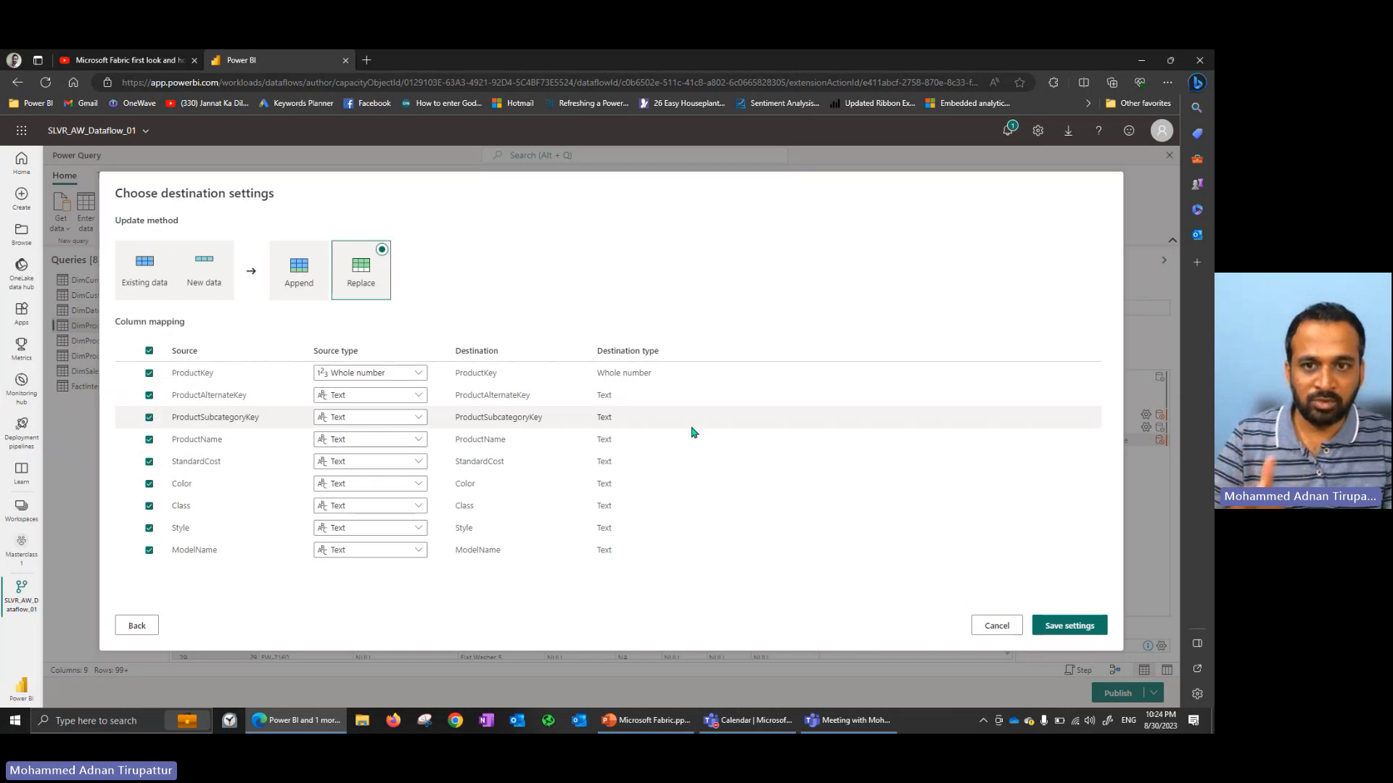
left_click(1054, 629)
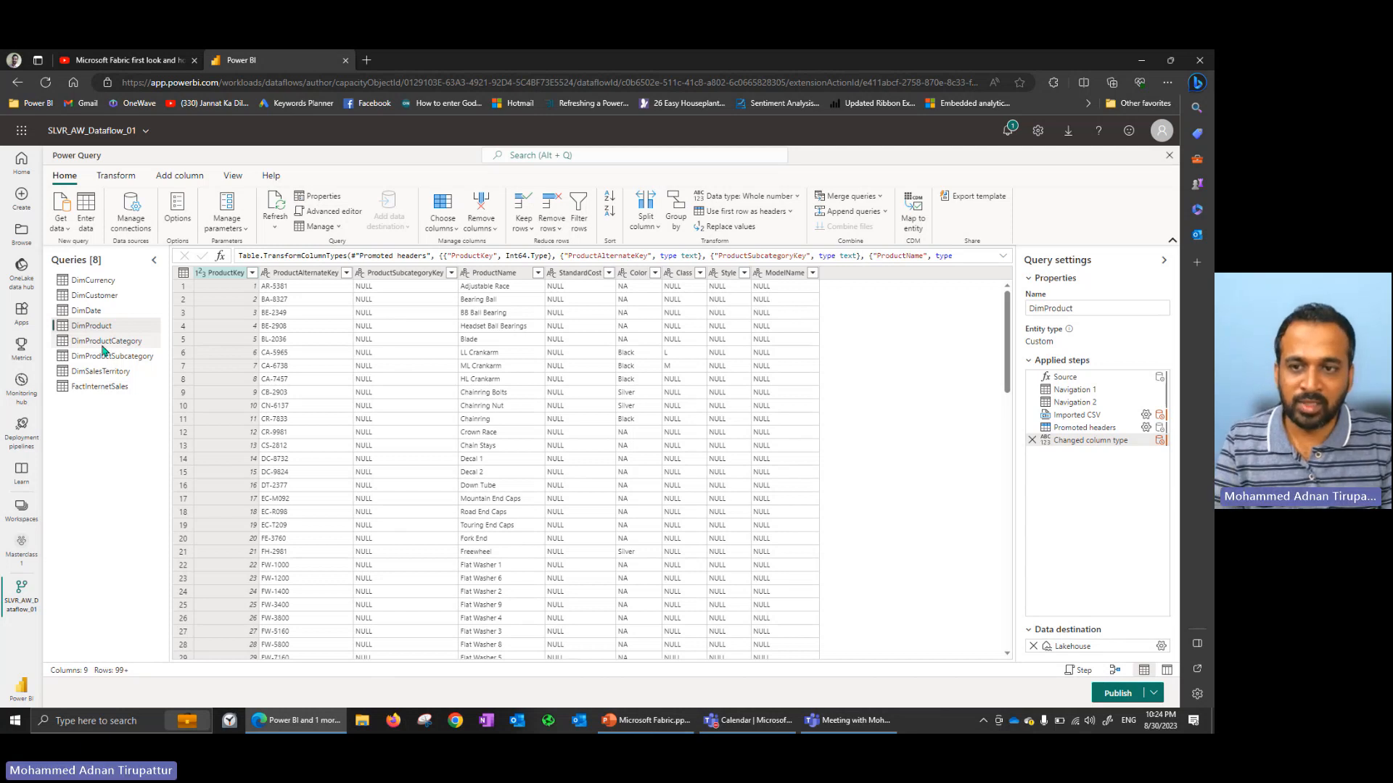
Send the DimProductCategory query to a new table DimProductCategory in Masterclass1's SLVR_AW_Lakehouse_01 with the Replace update method, and save the settings.
left_click(104, 345)
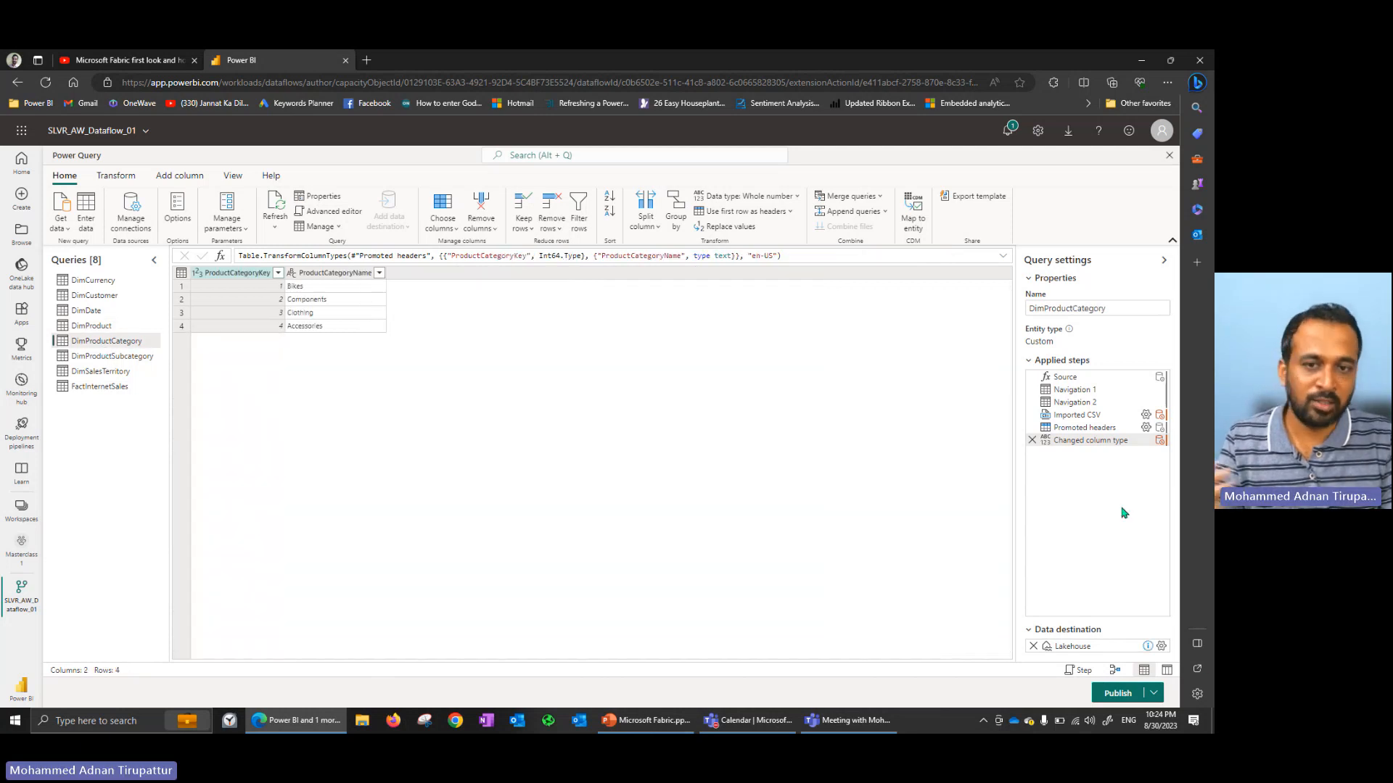
left_click(1162, 648)
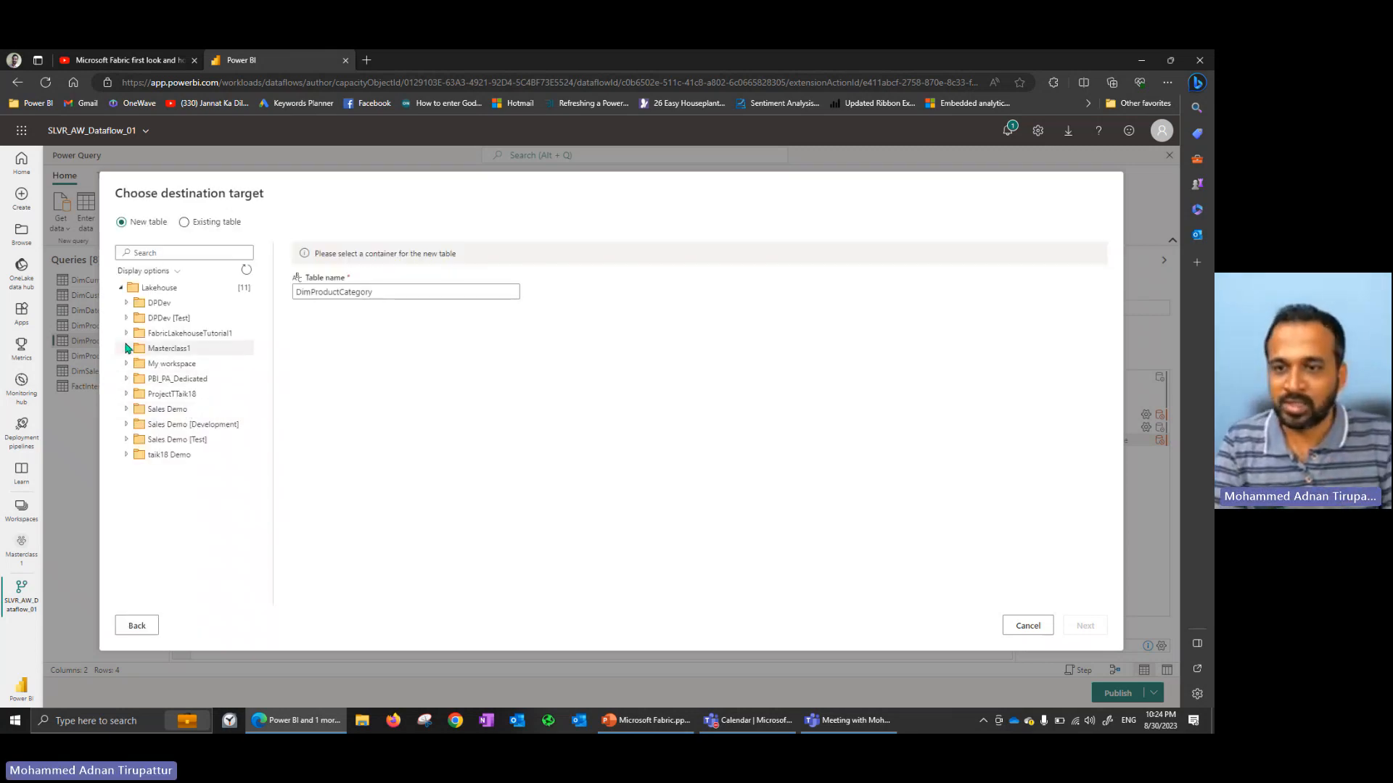
left_click(127, 348)
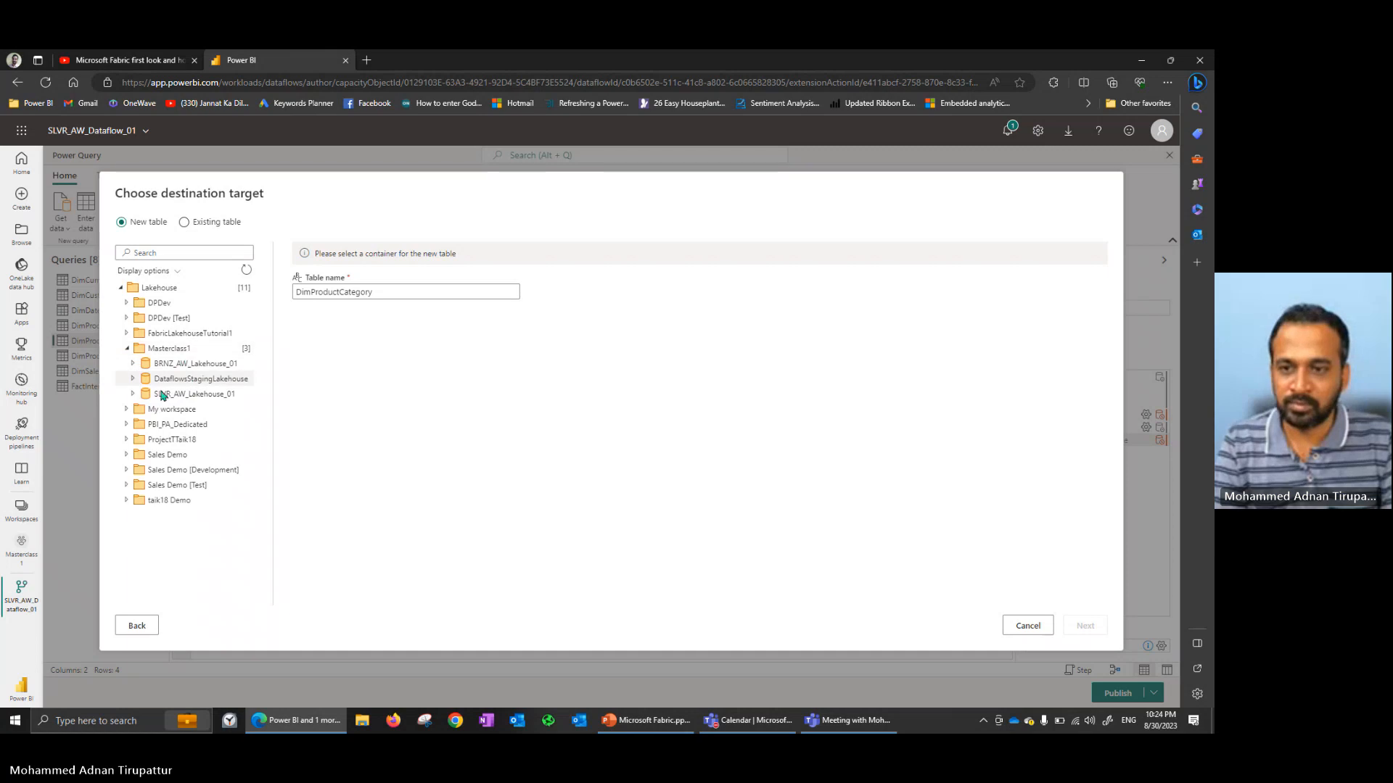
left_click(133, 394)
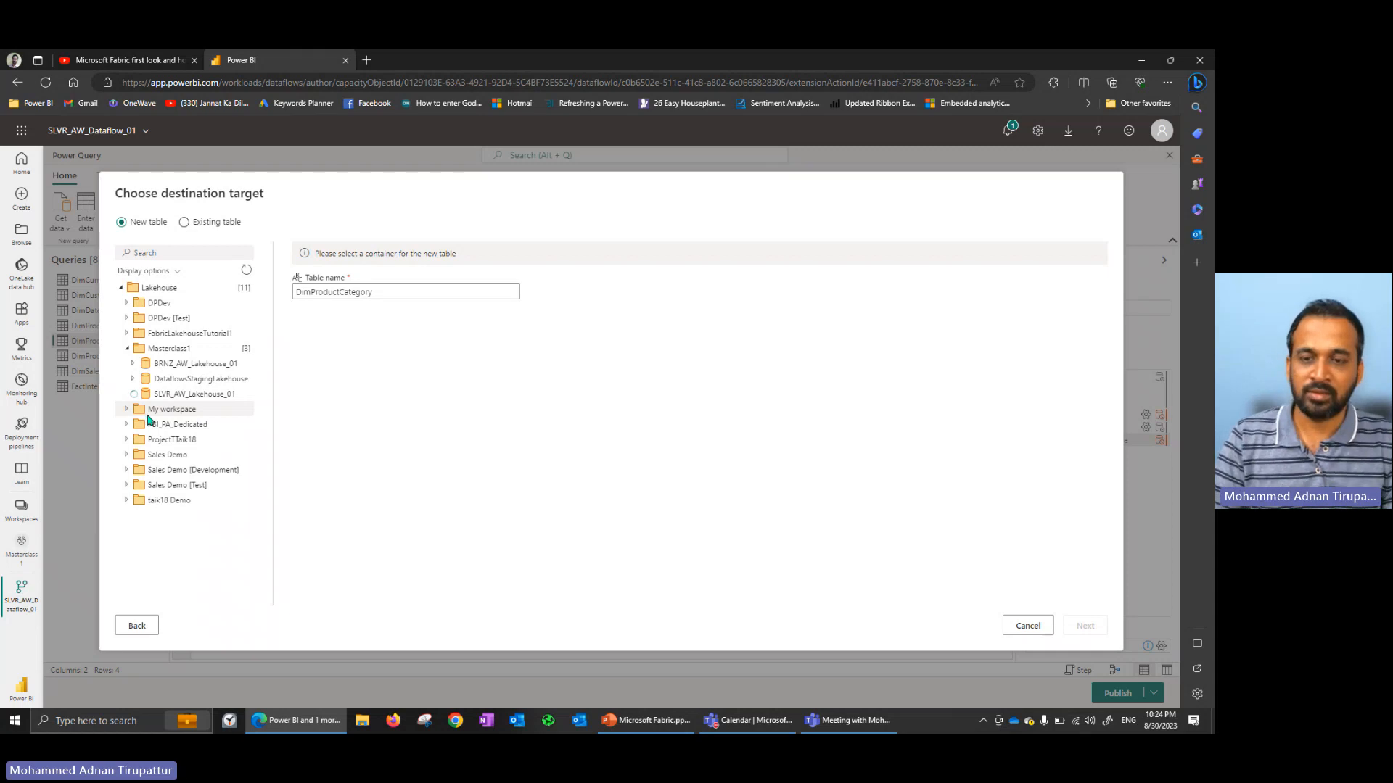
left_click(165, 399)
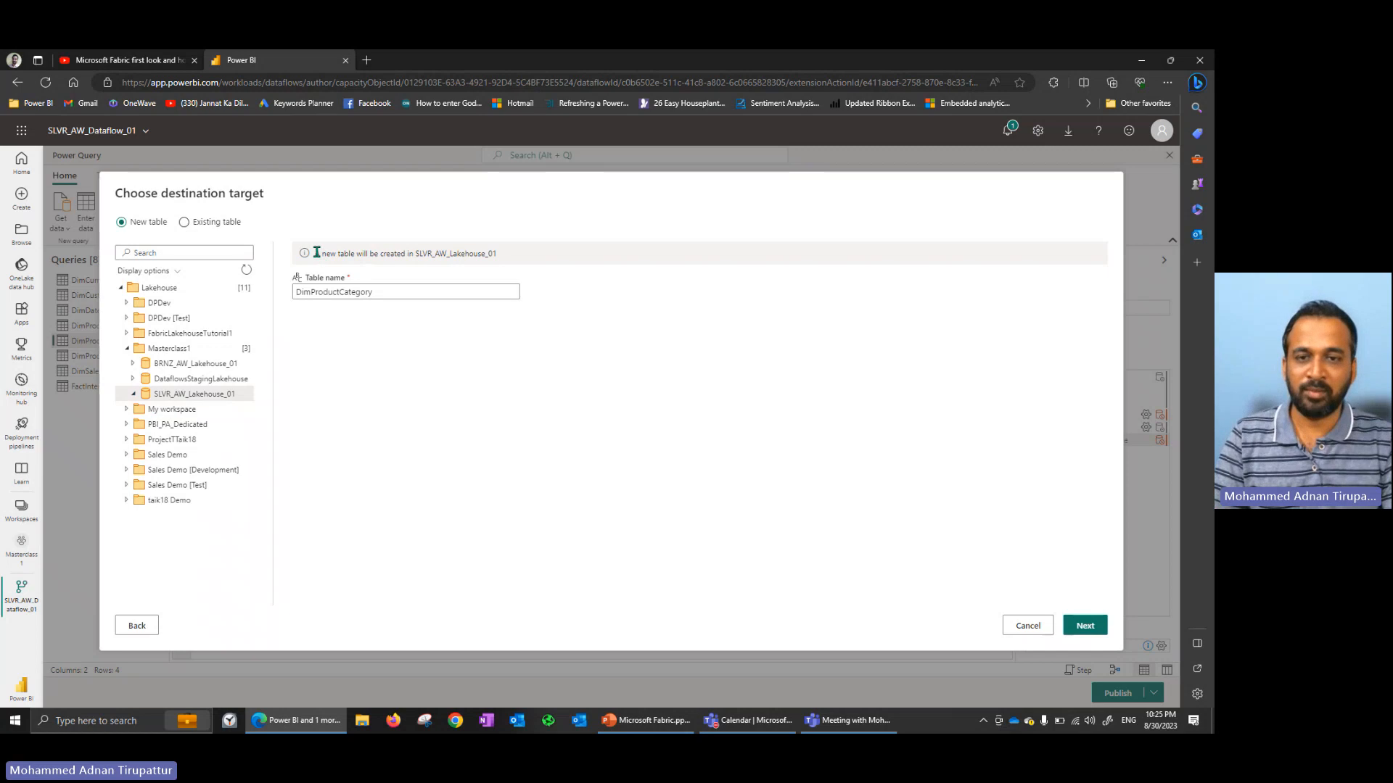
left_click_drag(315, 253, 507, 260)
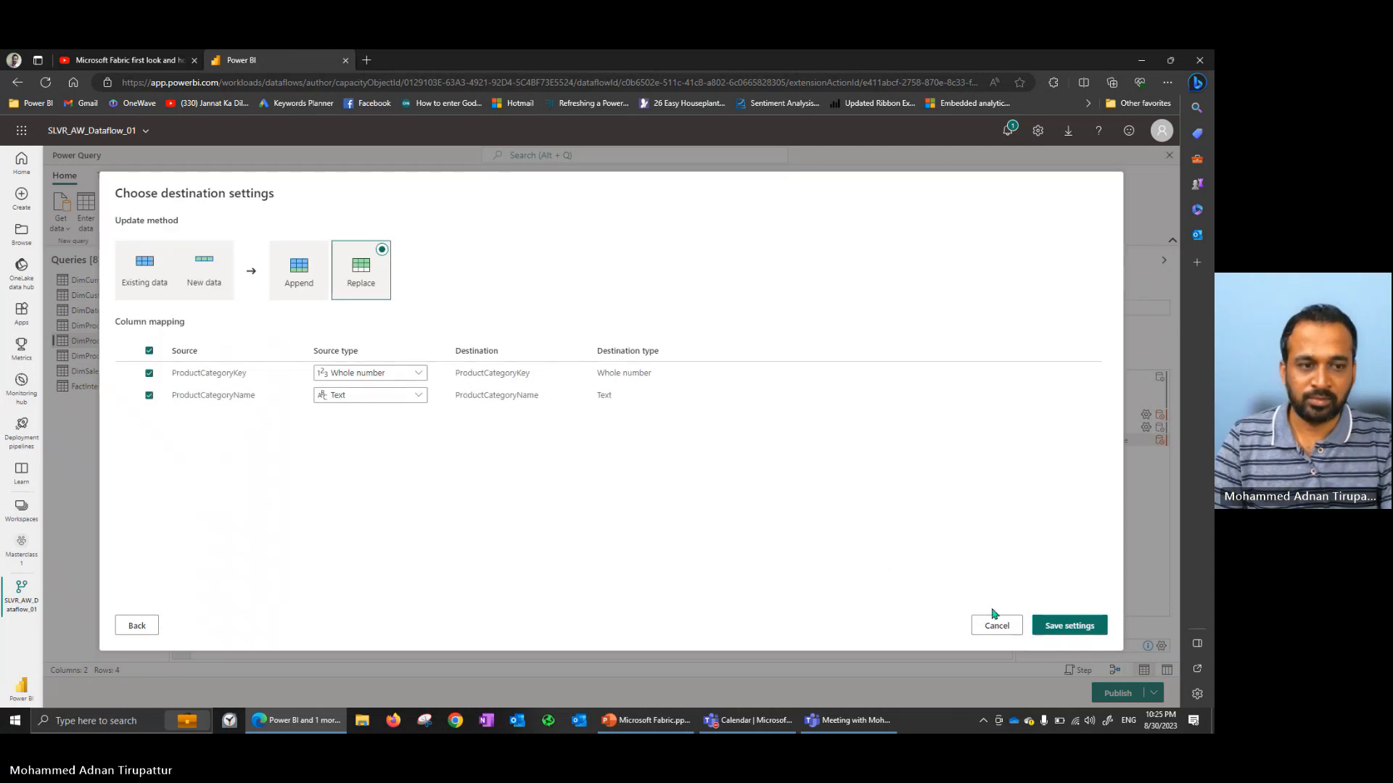
left_click(1067, 626)
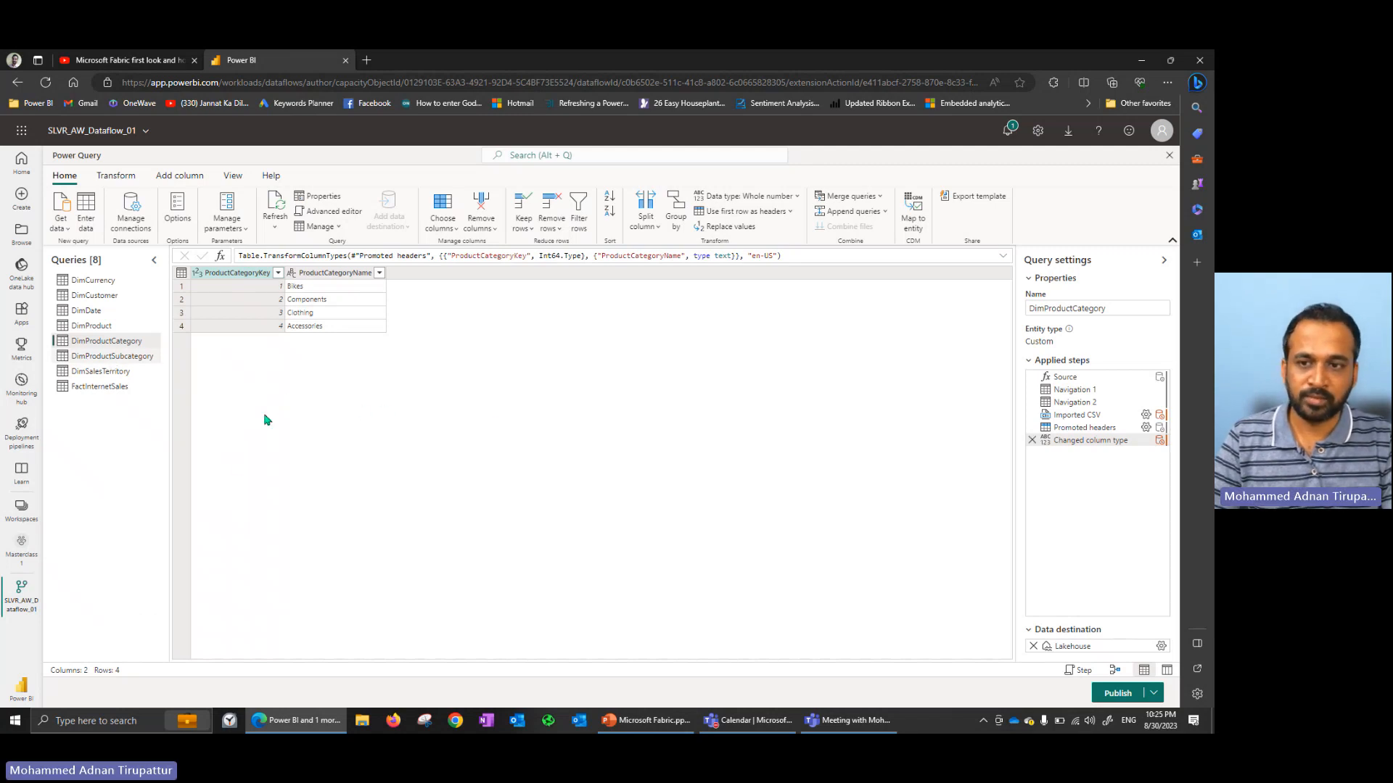
Send the DimProductSubcategory query to a new table DimProductSubcategory in Masterclass1's SLVR_AW_Lakehouse_01 with the Replace update method, and save the settings.
left_click(112, 356)
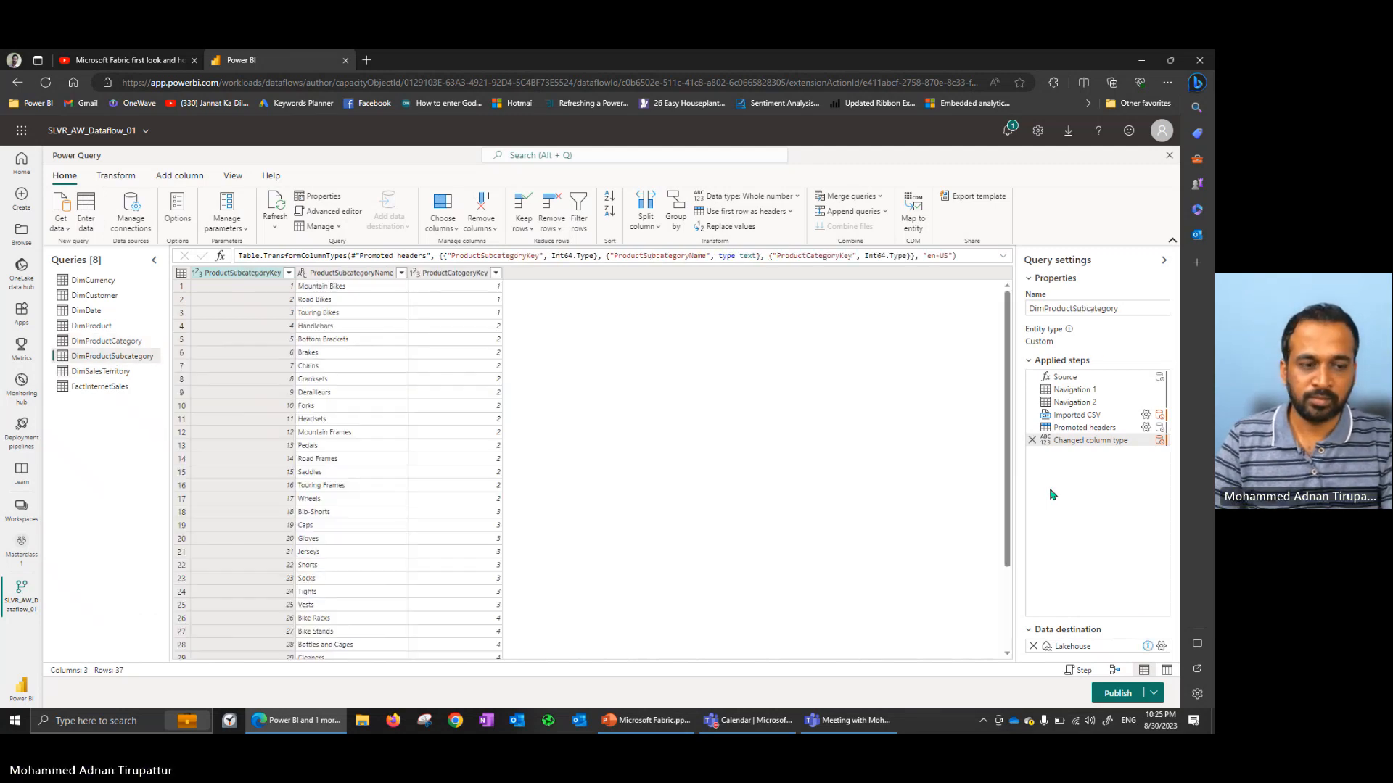
left_click(1161, 646)
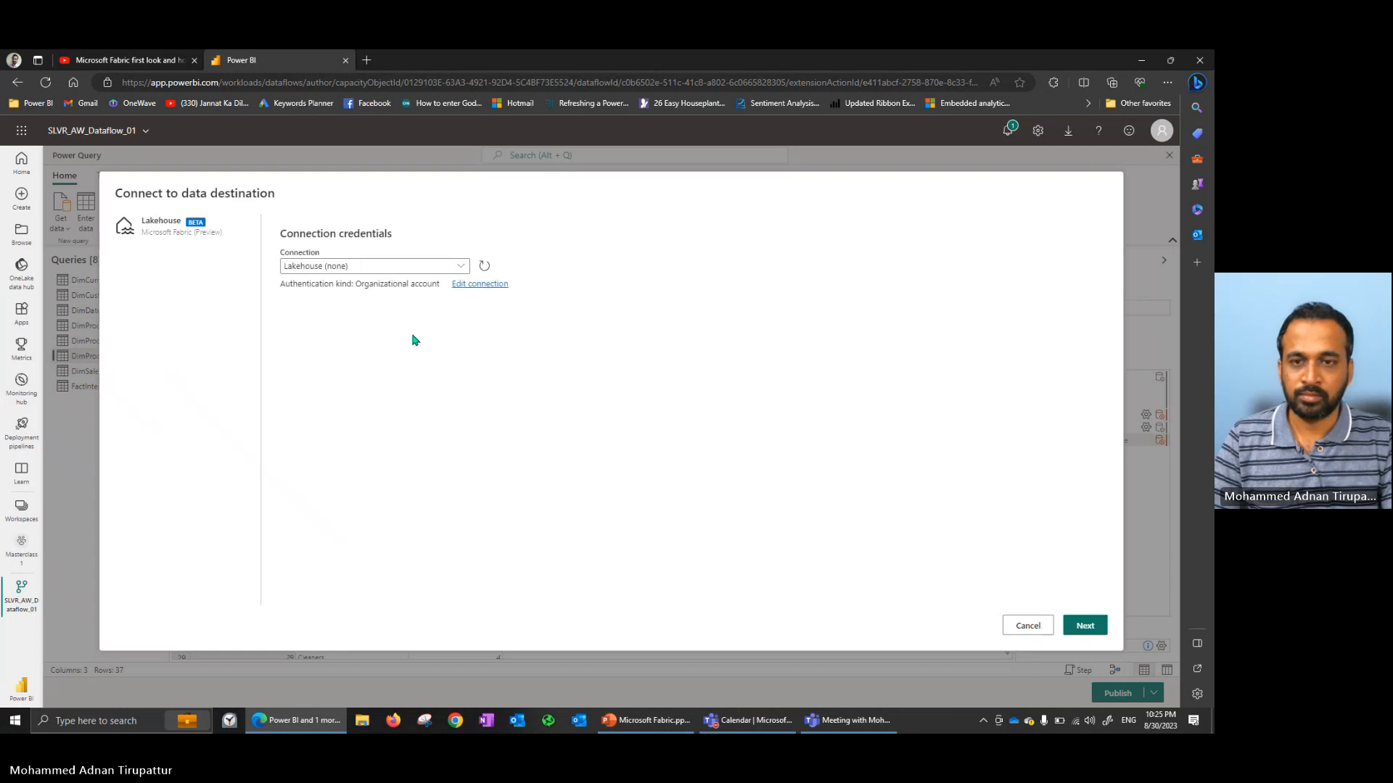
left_click(1085, 628)
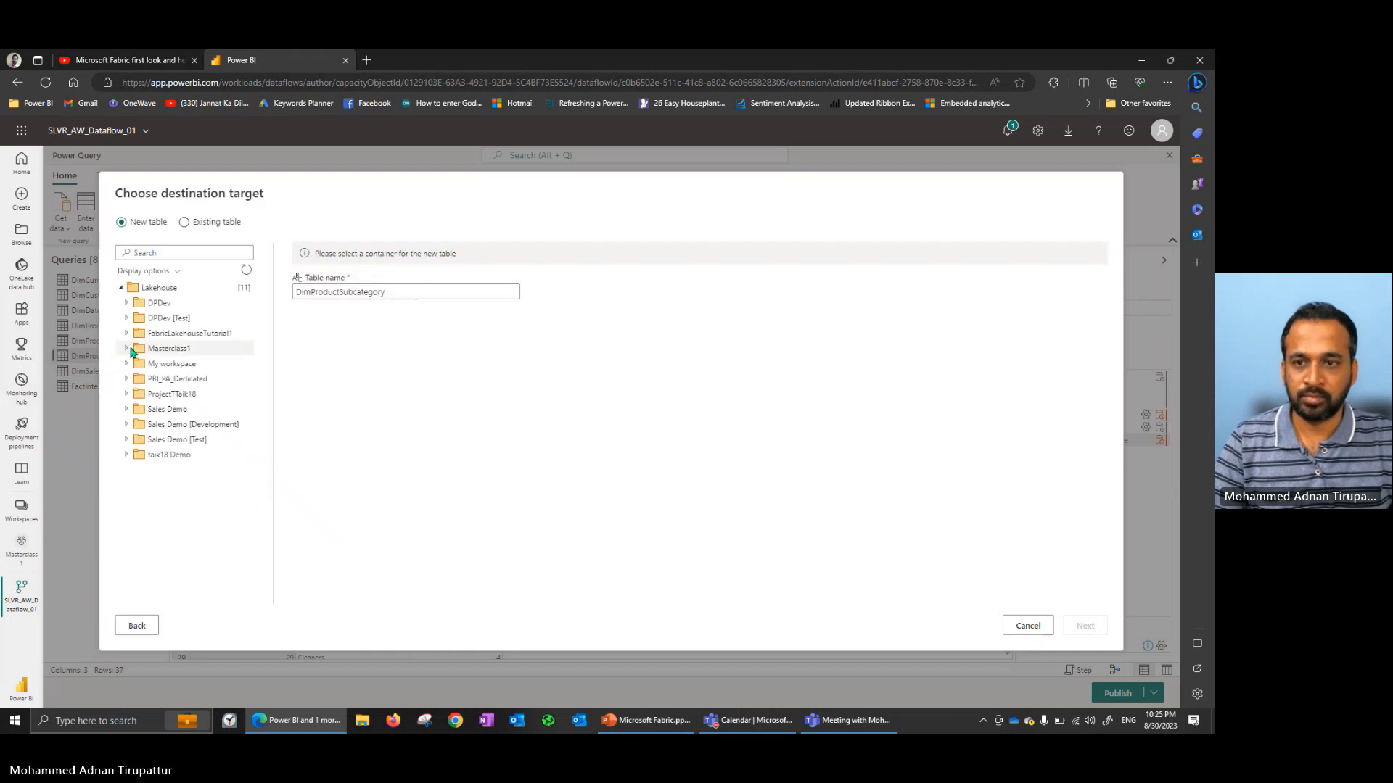
left_click(124, 349)
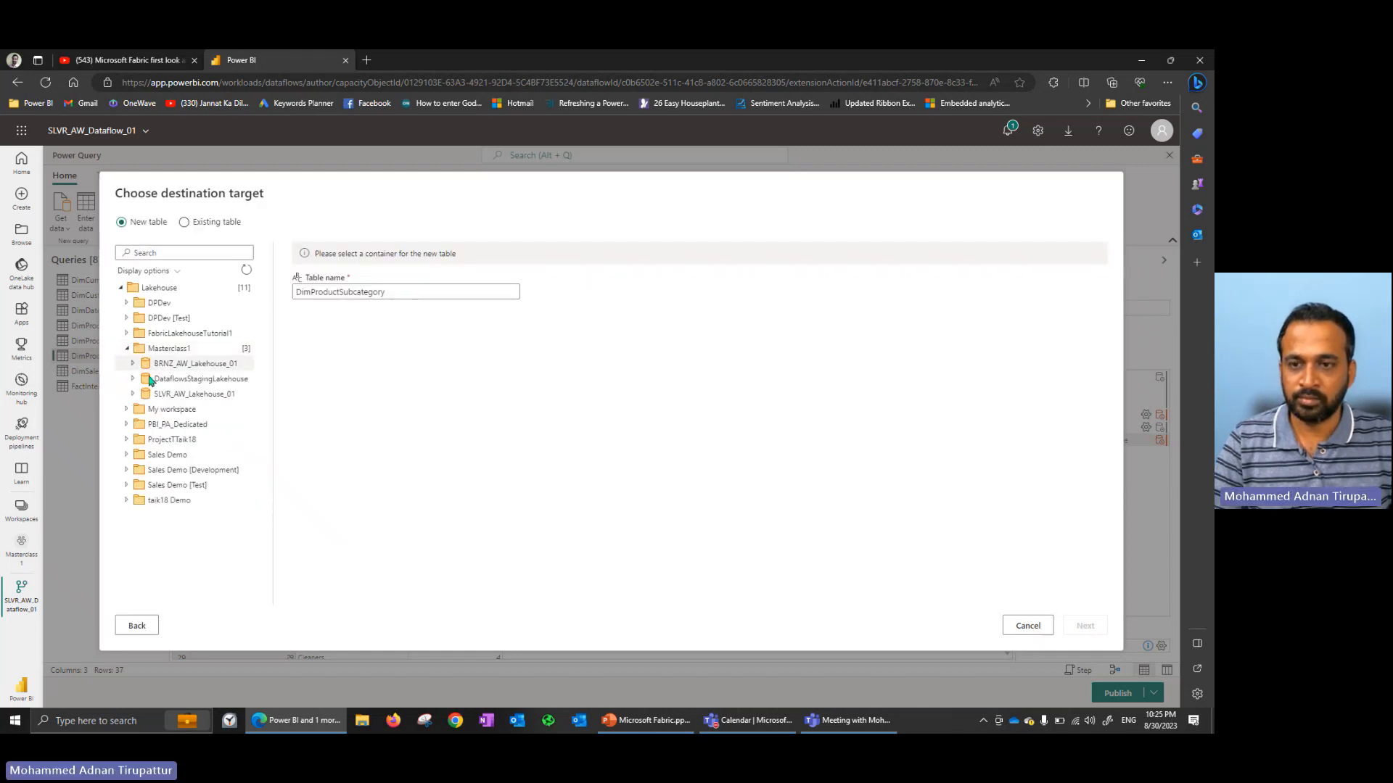
left_click(135, 395)
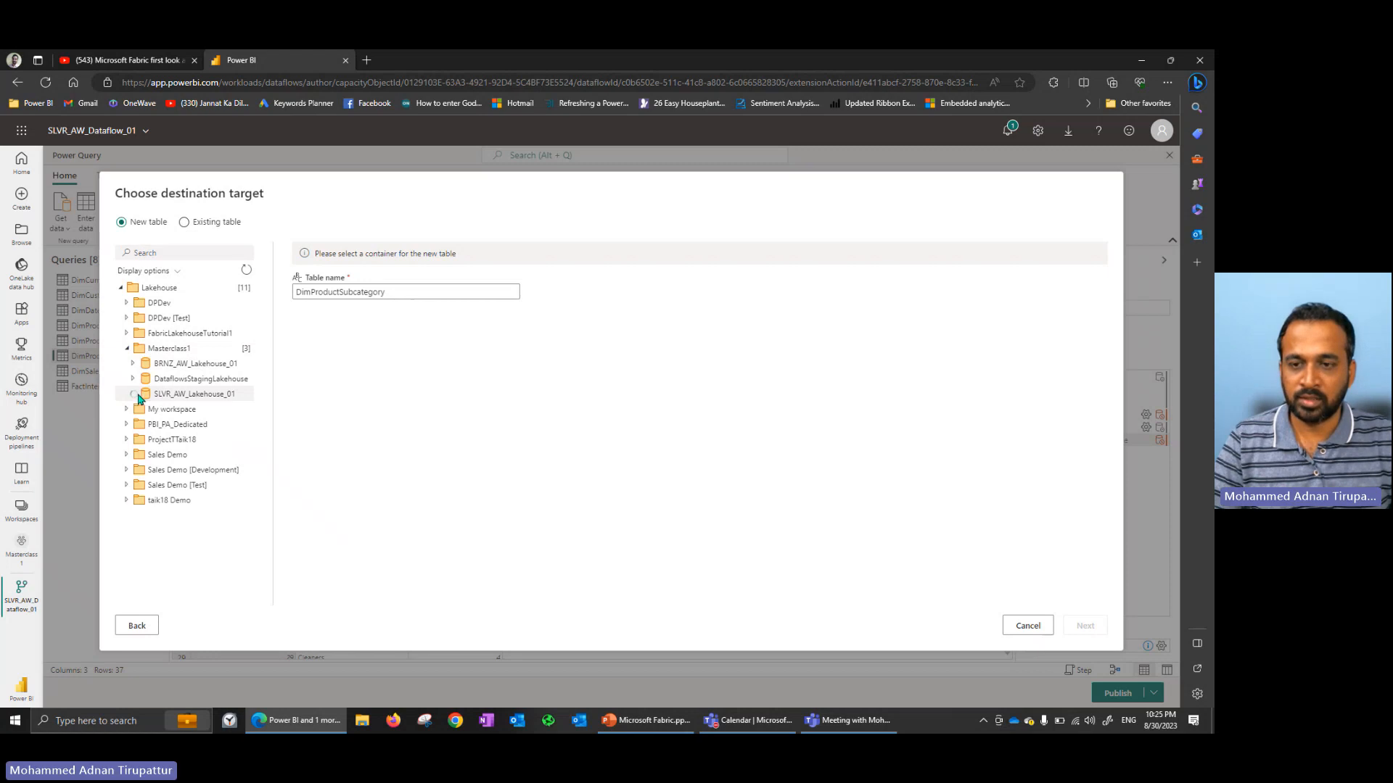
left_click(192, 396)
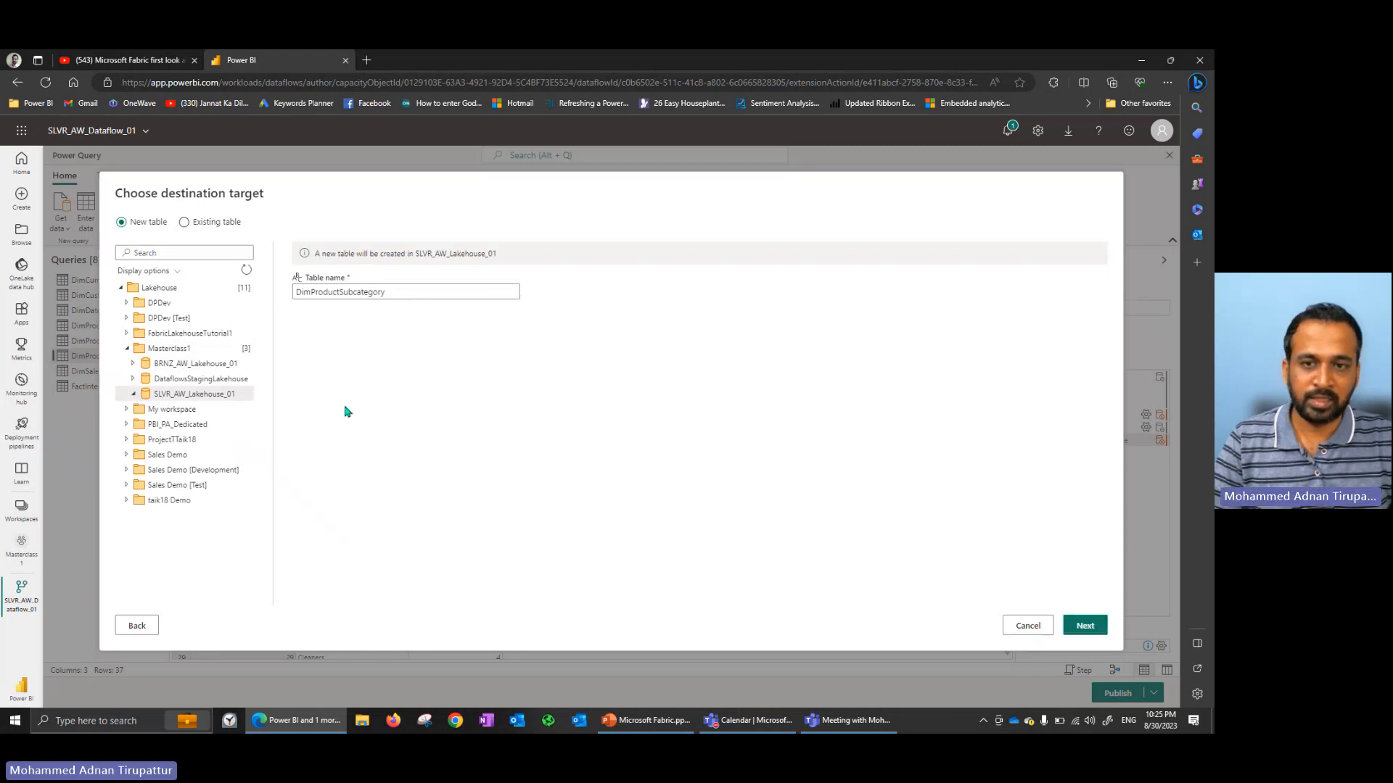
left_click(1086, 627)
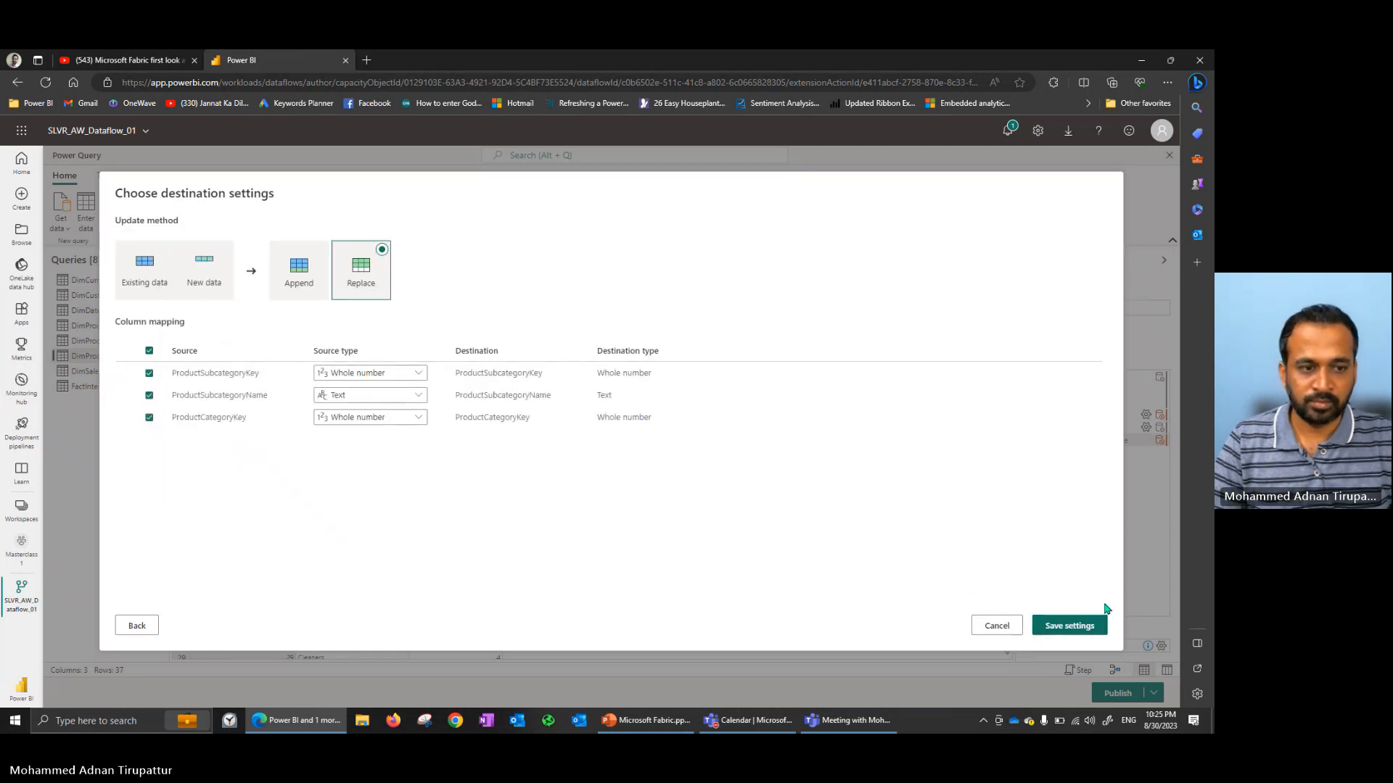
left_click(1064, 624)
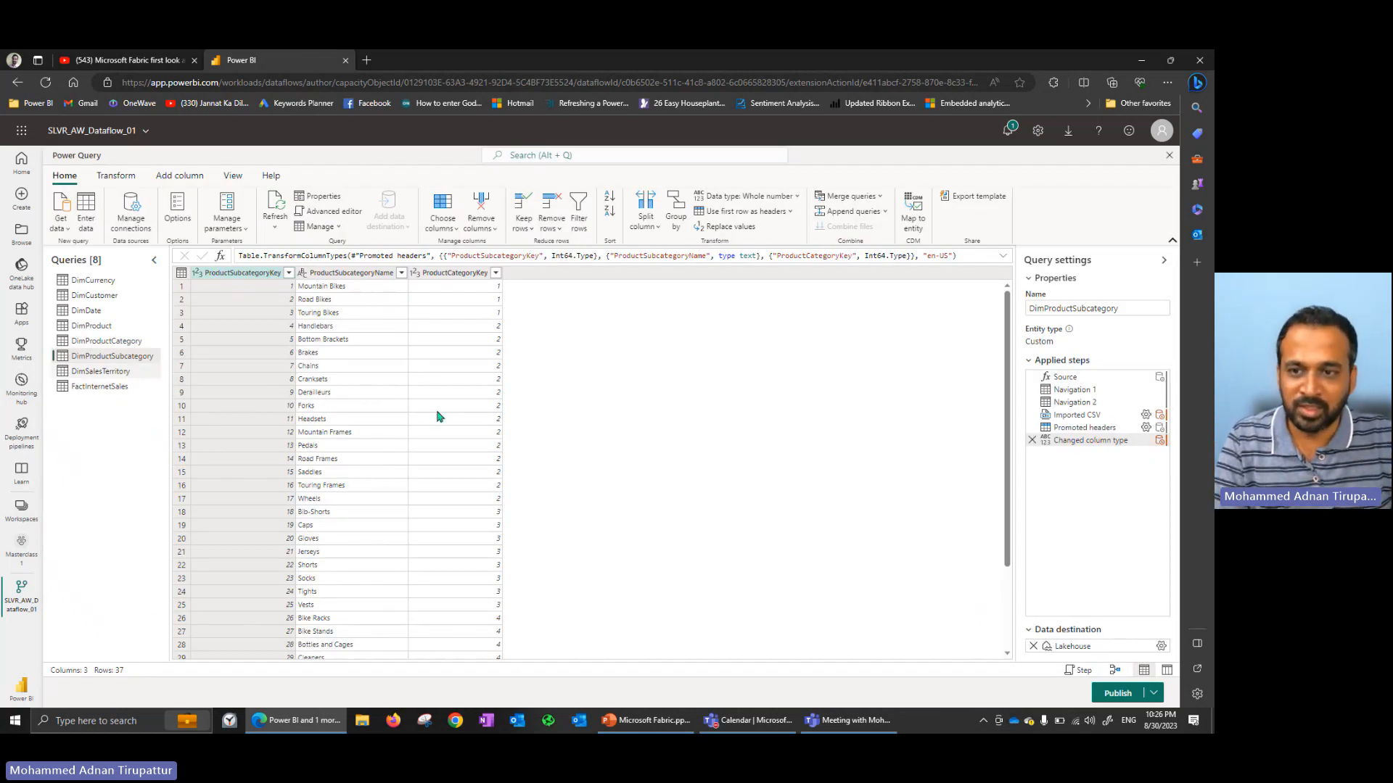
Send the DimSalesTerritory query to a new table DimSalesTerritory in Masterclass1's SLVR_AW_Lakehouse_01 with the Replace update method, and save the settings.
left_click(112, 373)
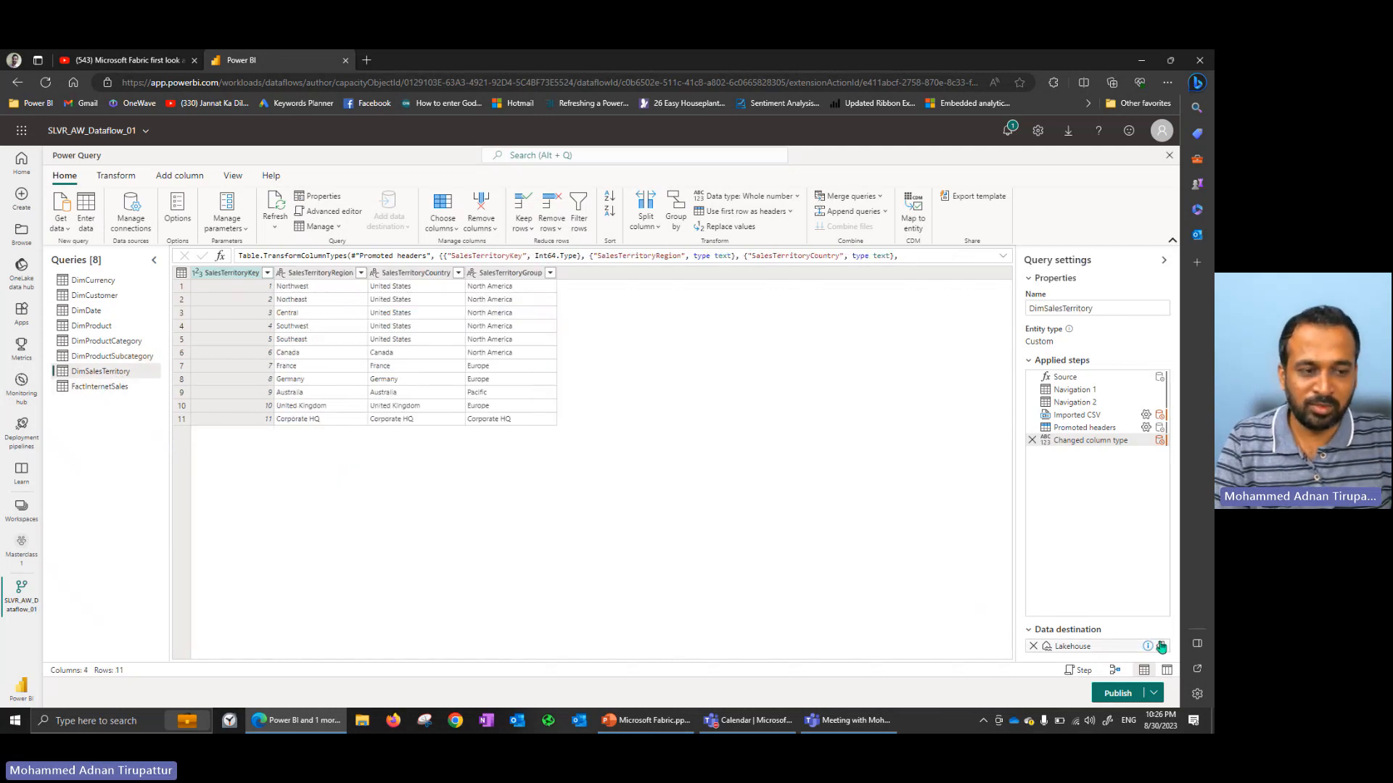
left_click(1161, 647)
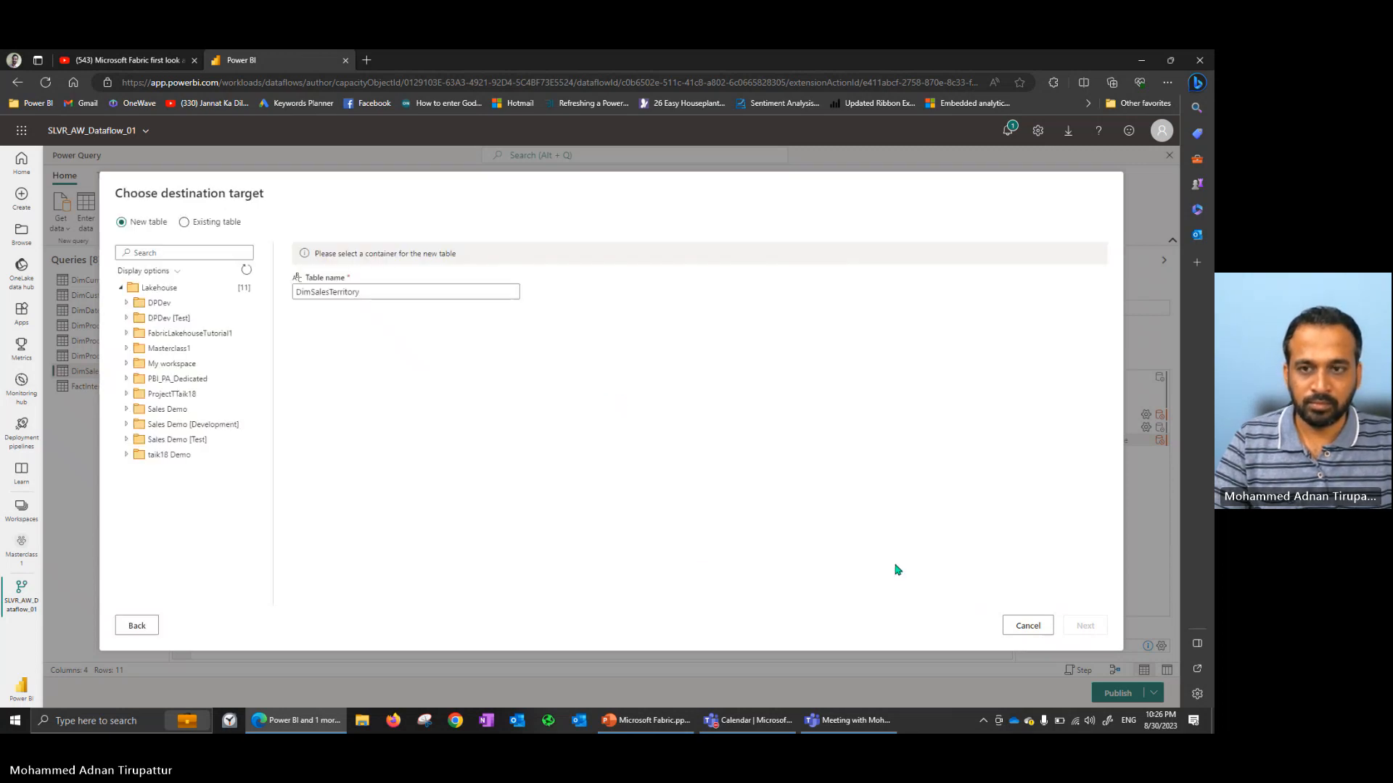
left_click(127, 348)
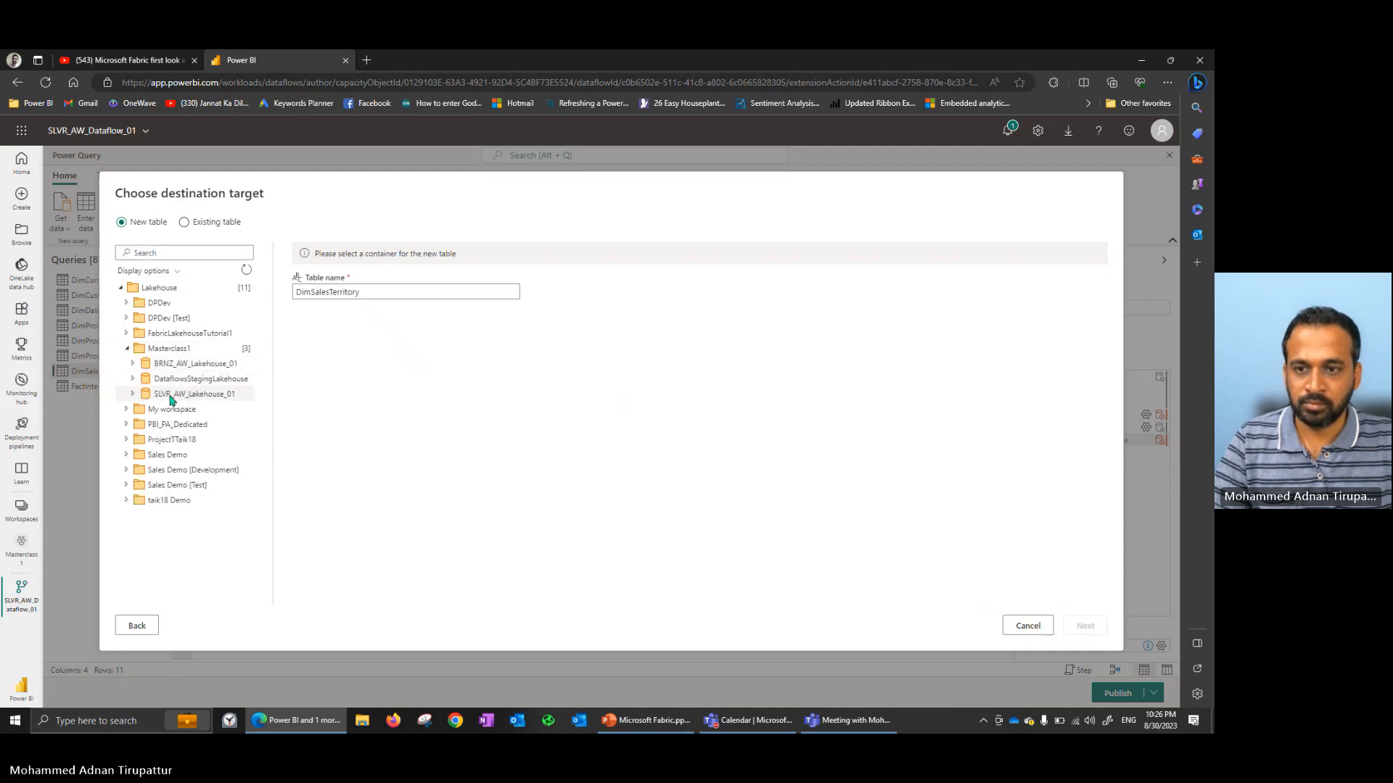
left_click(155, 395)
left_click(134, 394)
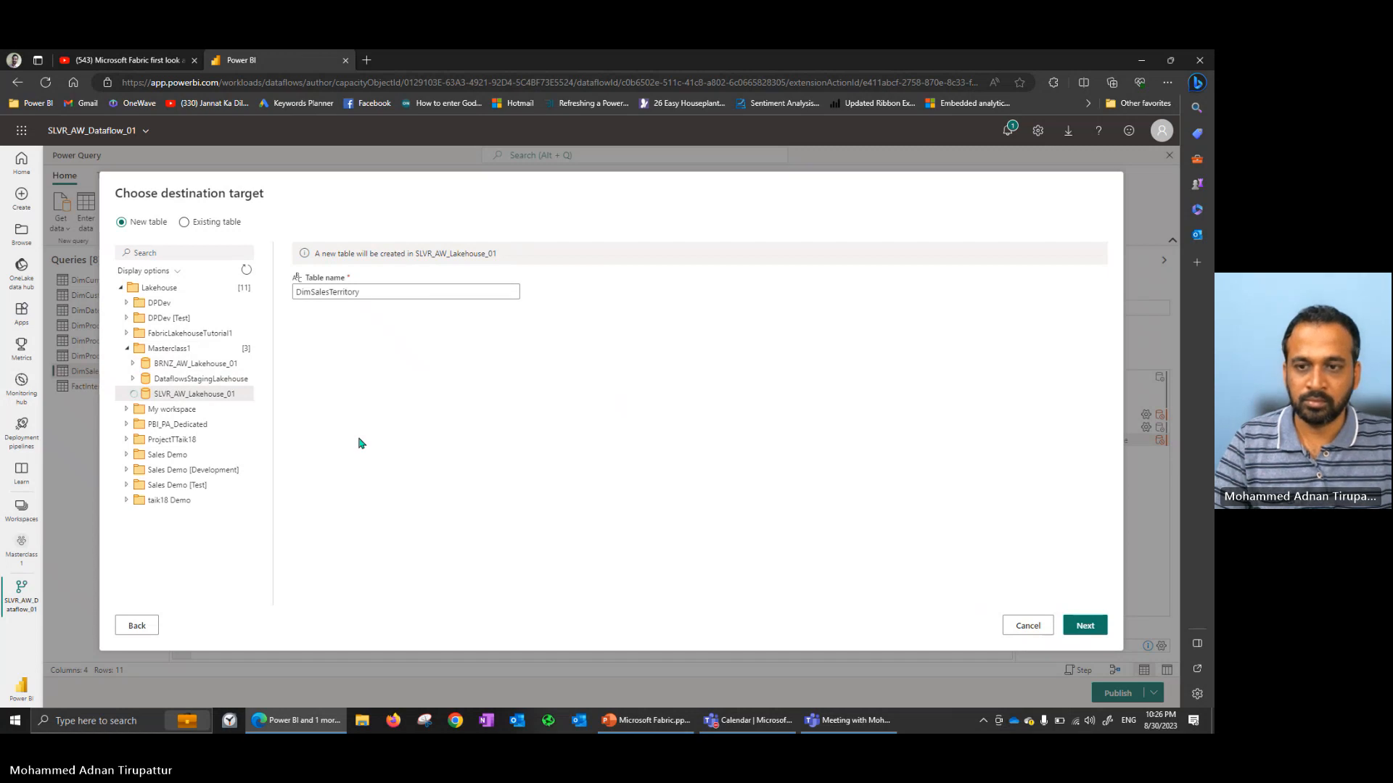
left_click(1086, 627)
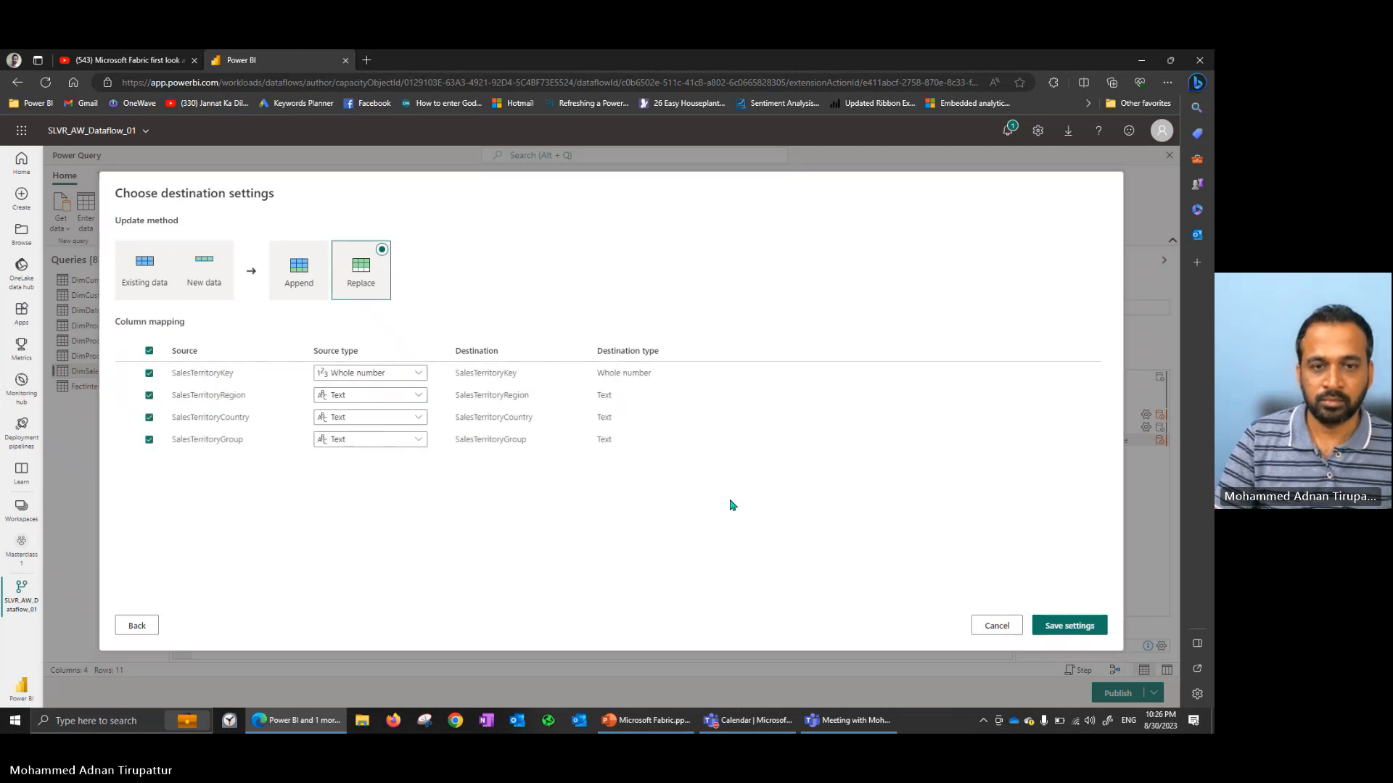
left_click(1039, 624)
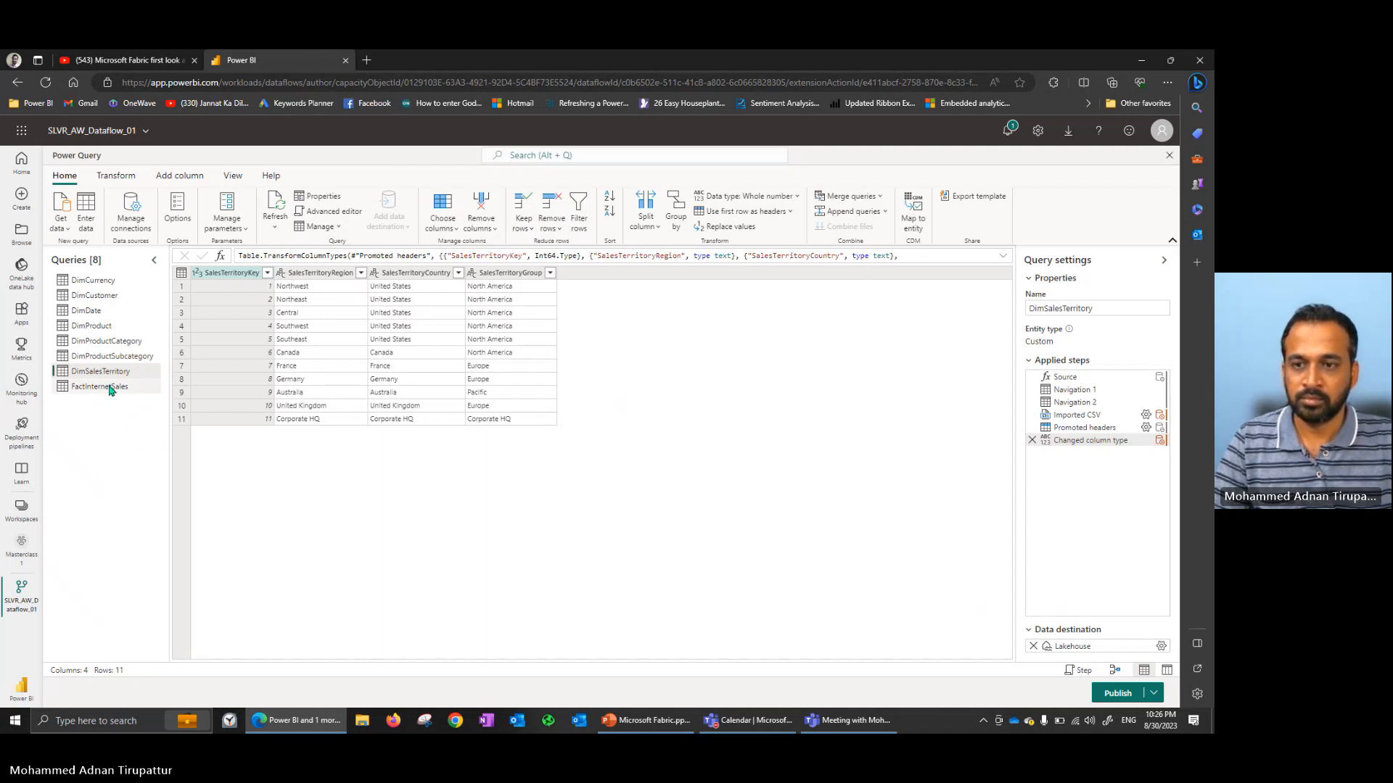
Send the FactInternetSales query to a new table FactInternetSales in Masterclass1's SLVR_AW_Lakehouse_01 with the Replace update method, and save the settings.
left_click(110, 388)
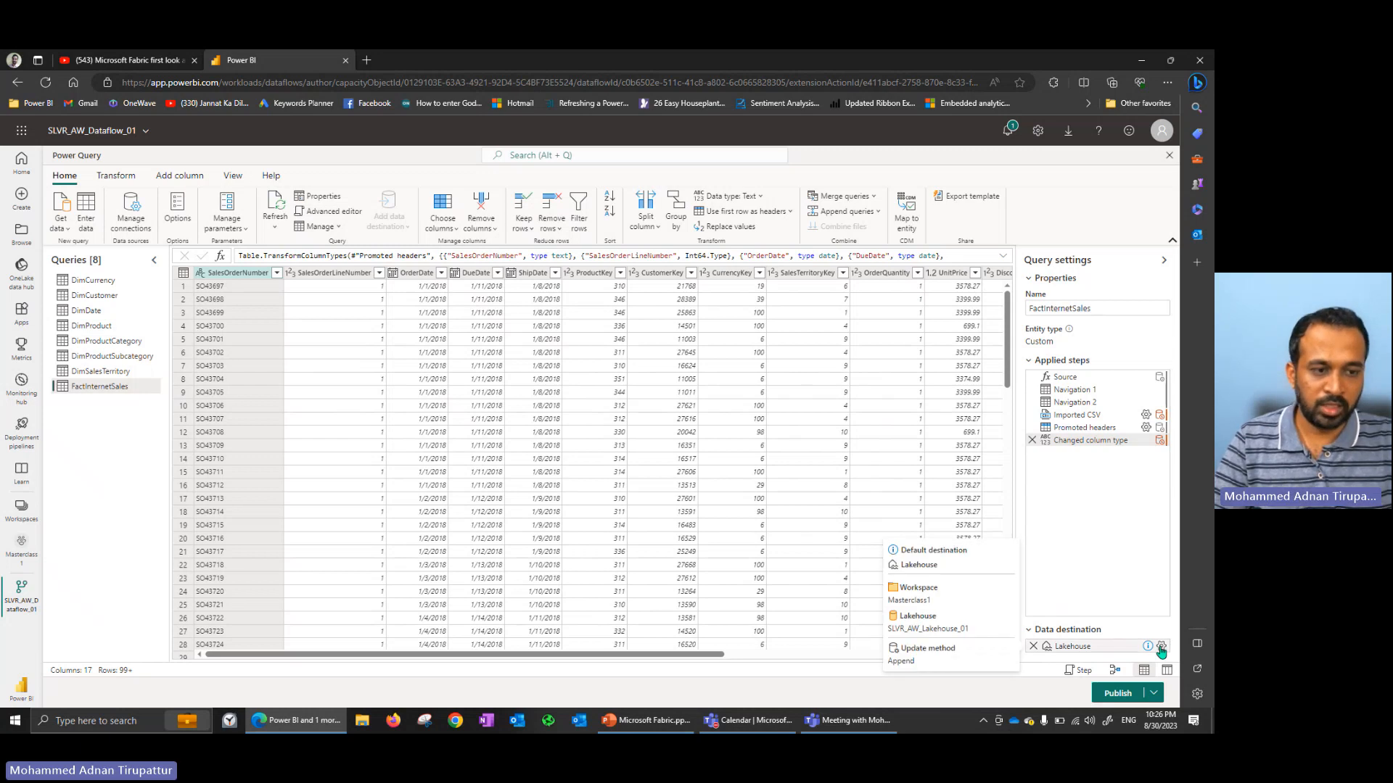
left_click(1161, 647)
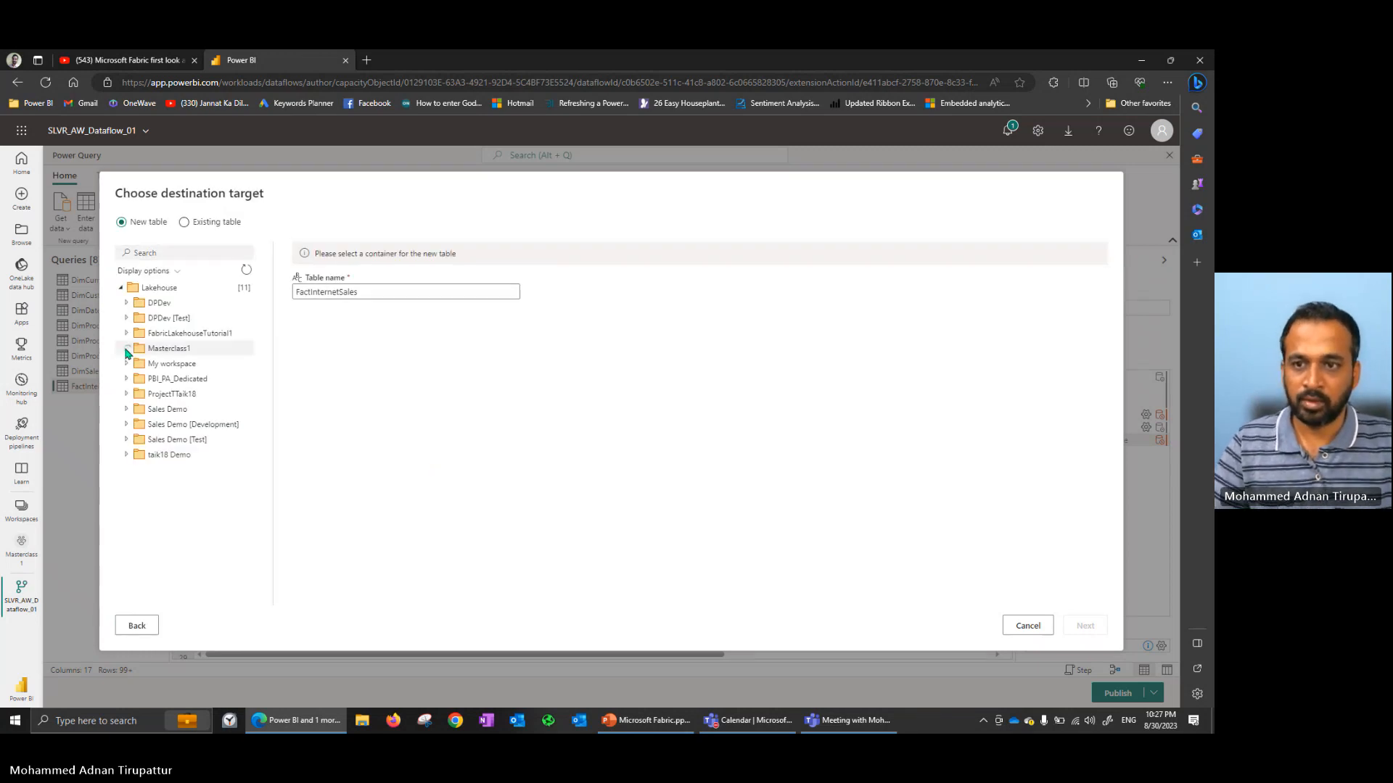
left_click(127, 350)
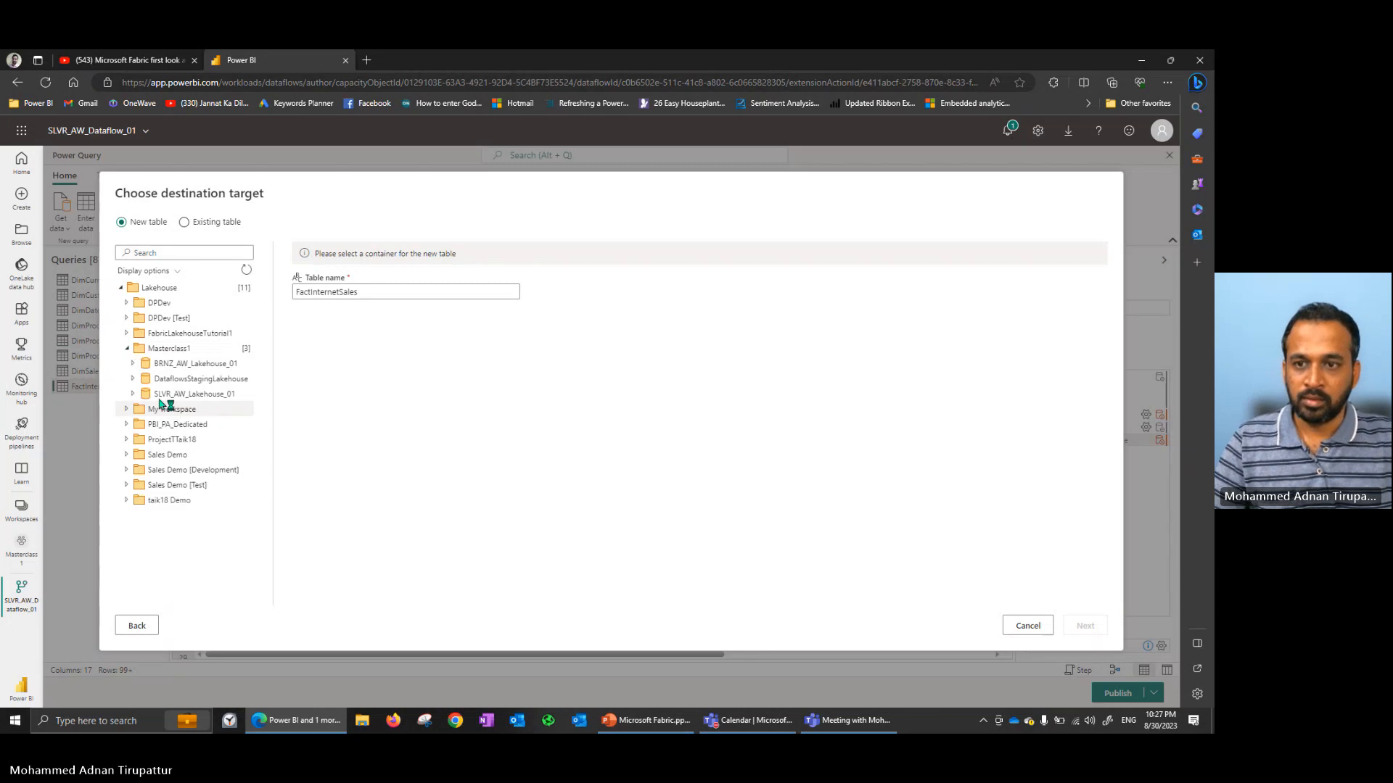
left_click(159, 397)
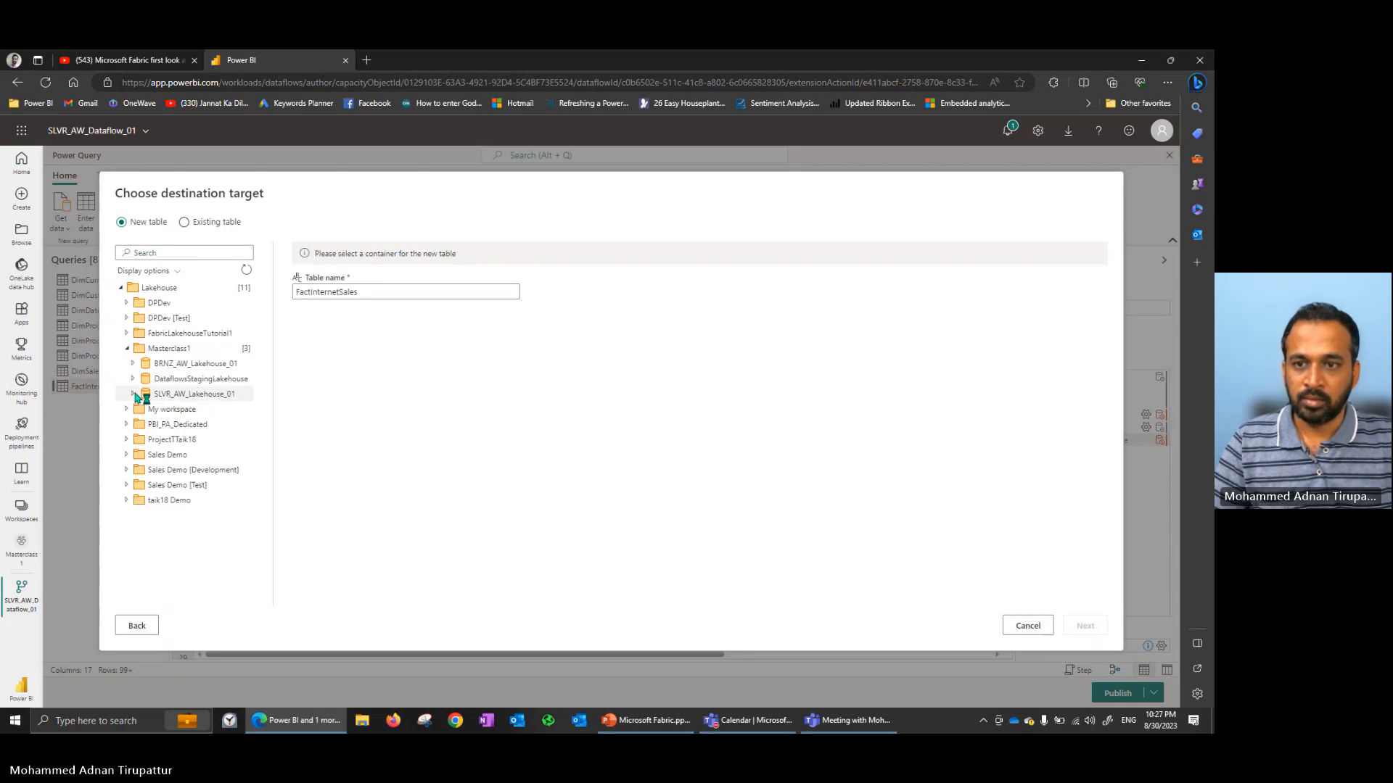
left_click(232, 398)
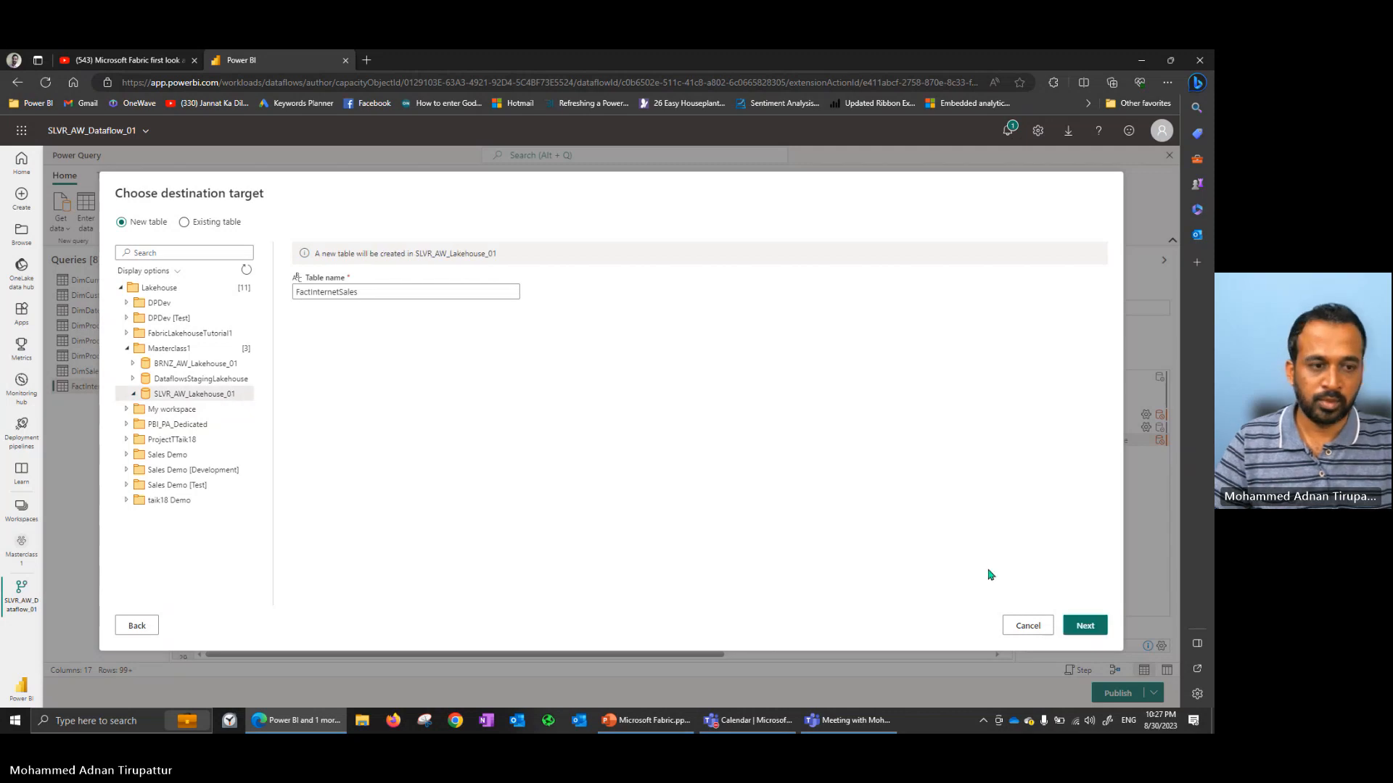
left_click(1096, 628)
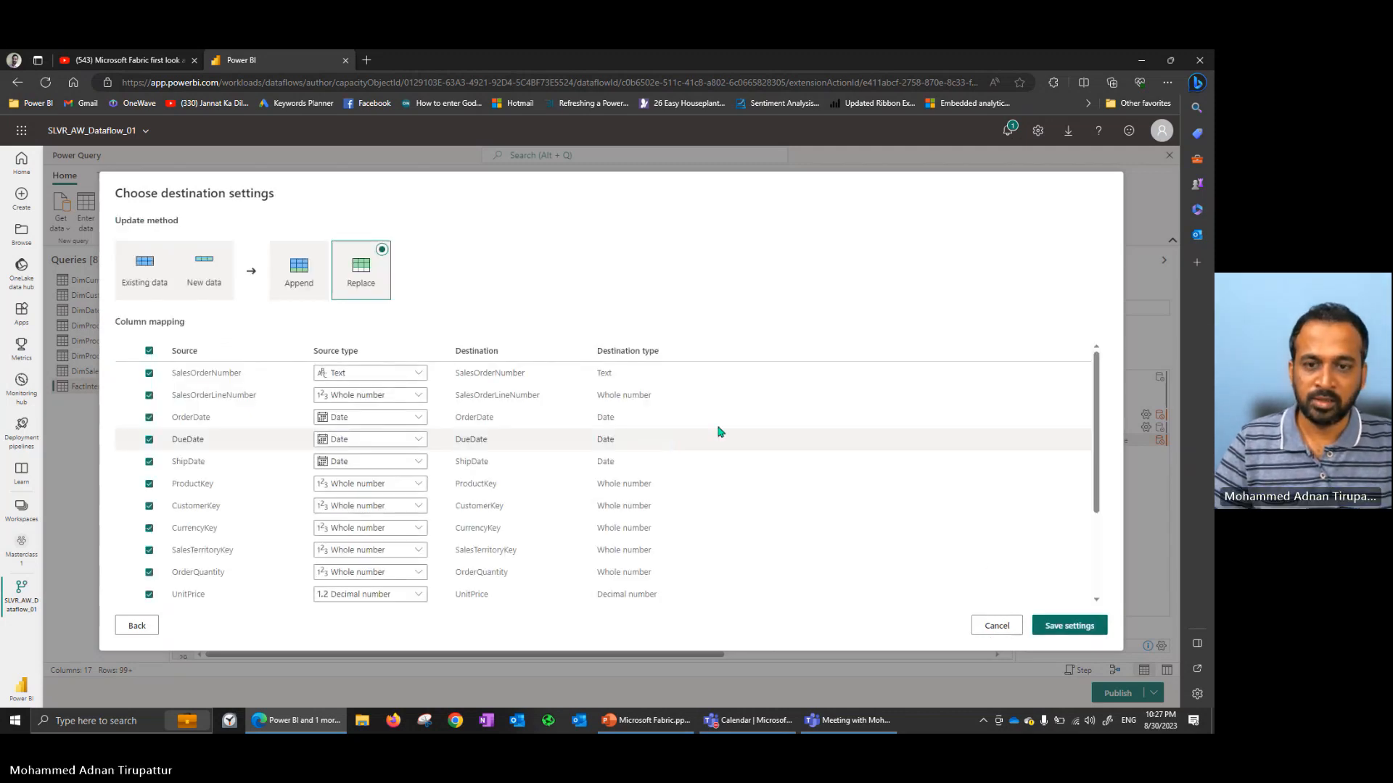
scroll(725, 435, "down", 2)
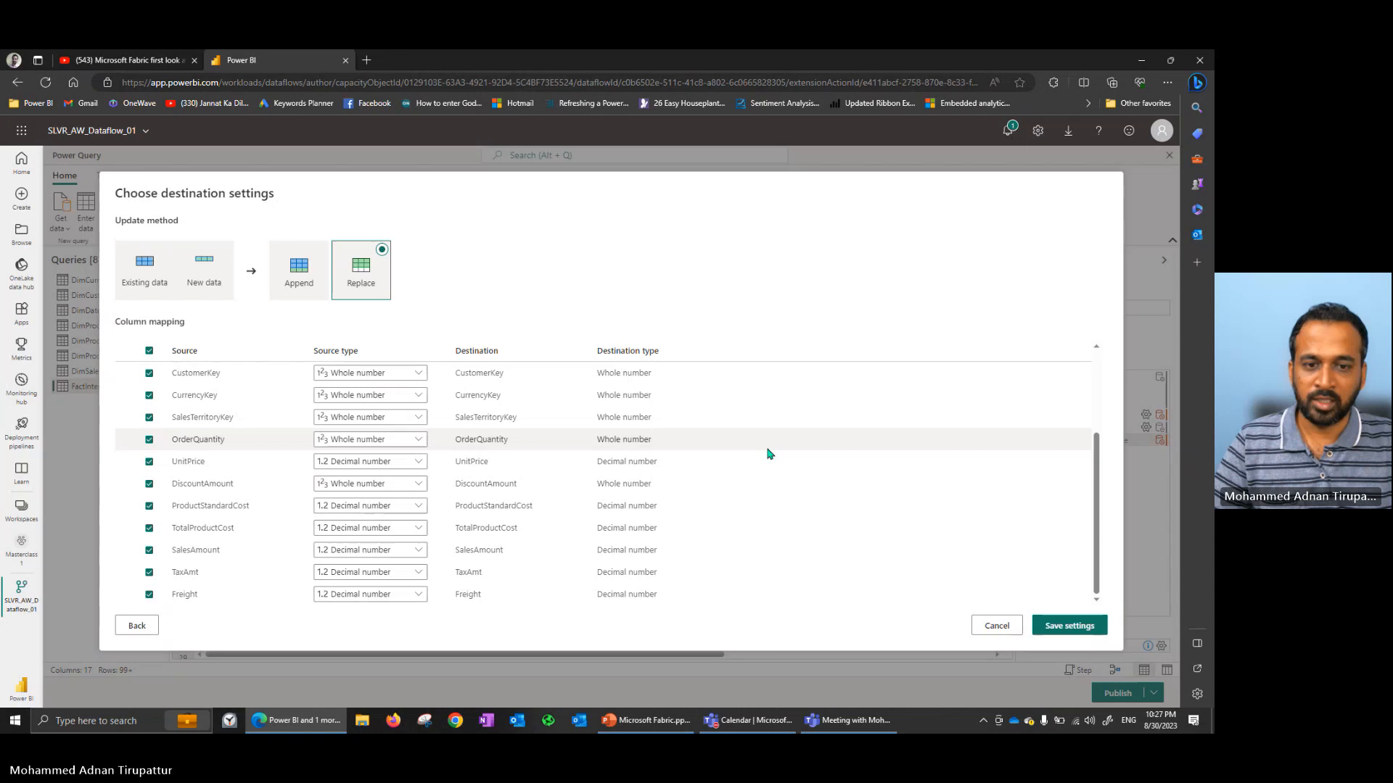
left_click(1069, 628)
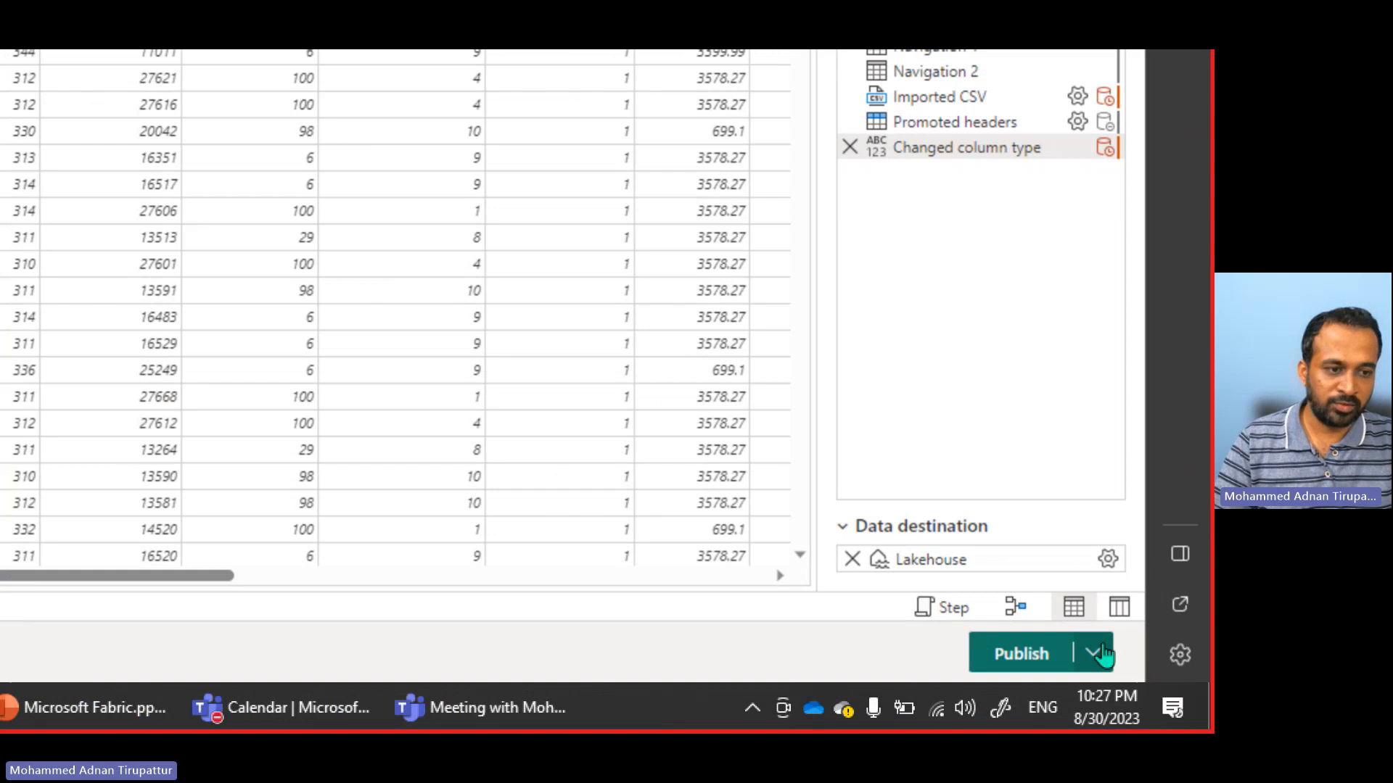
Publish SLVR_AW_Dataflow_01 immediately rather than later.
left_click(1153, 694)
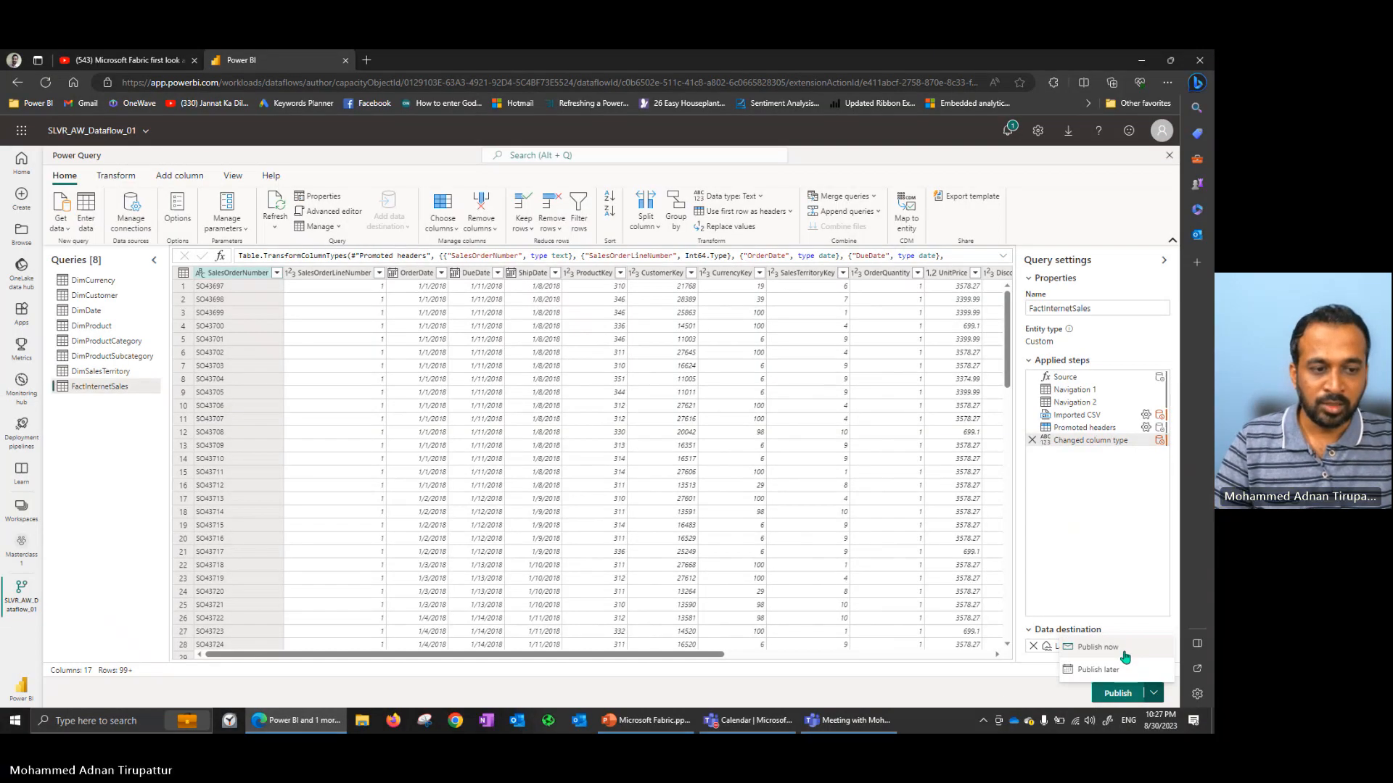
left_click(785, 640)
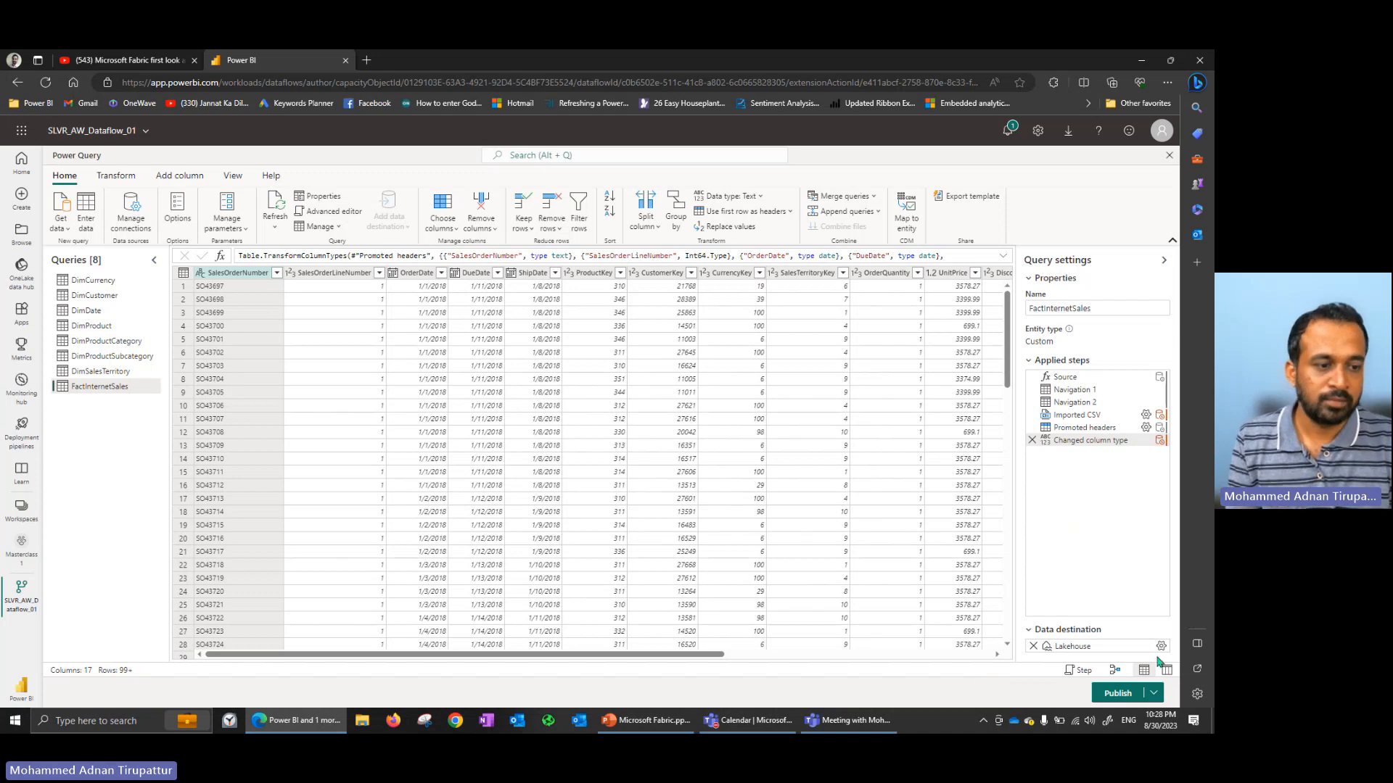
left_click(1154, 694)
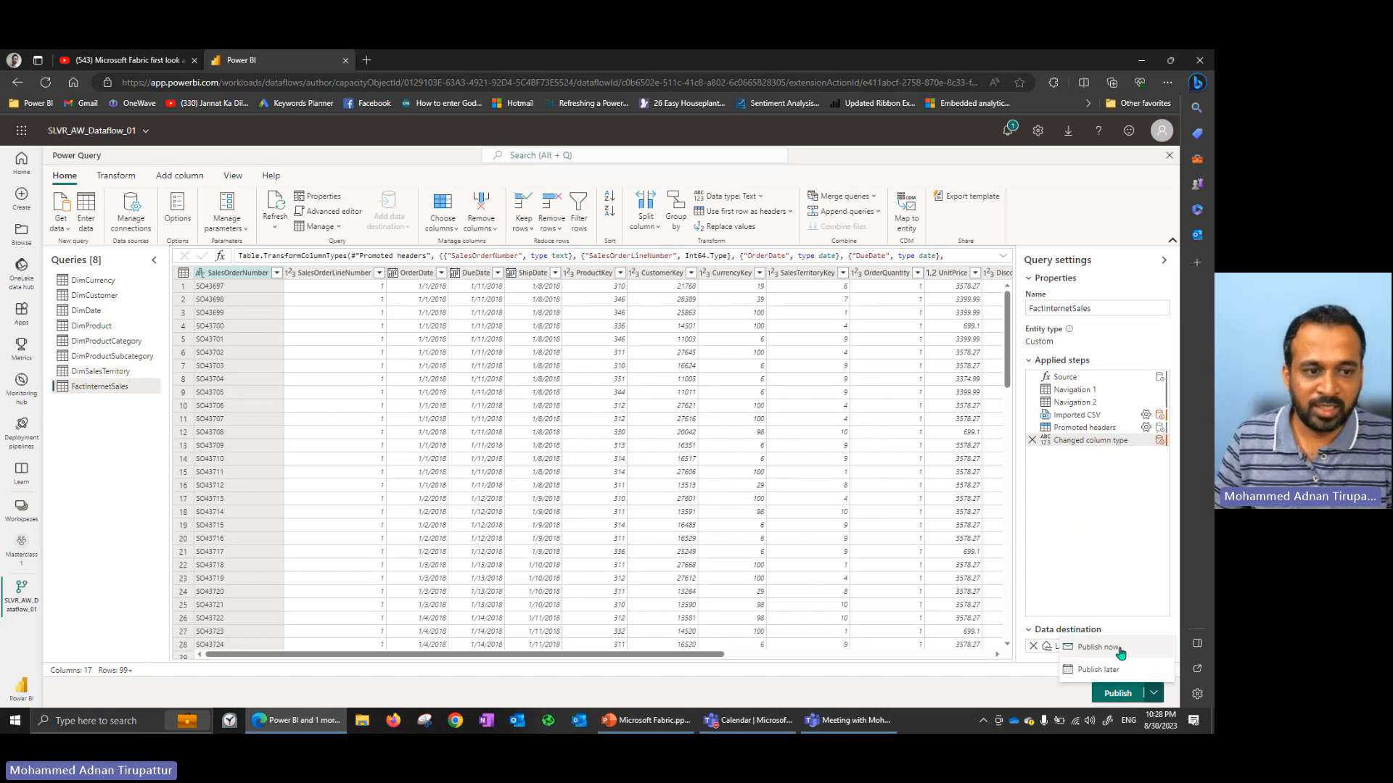
left_click(1048, 690)
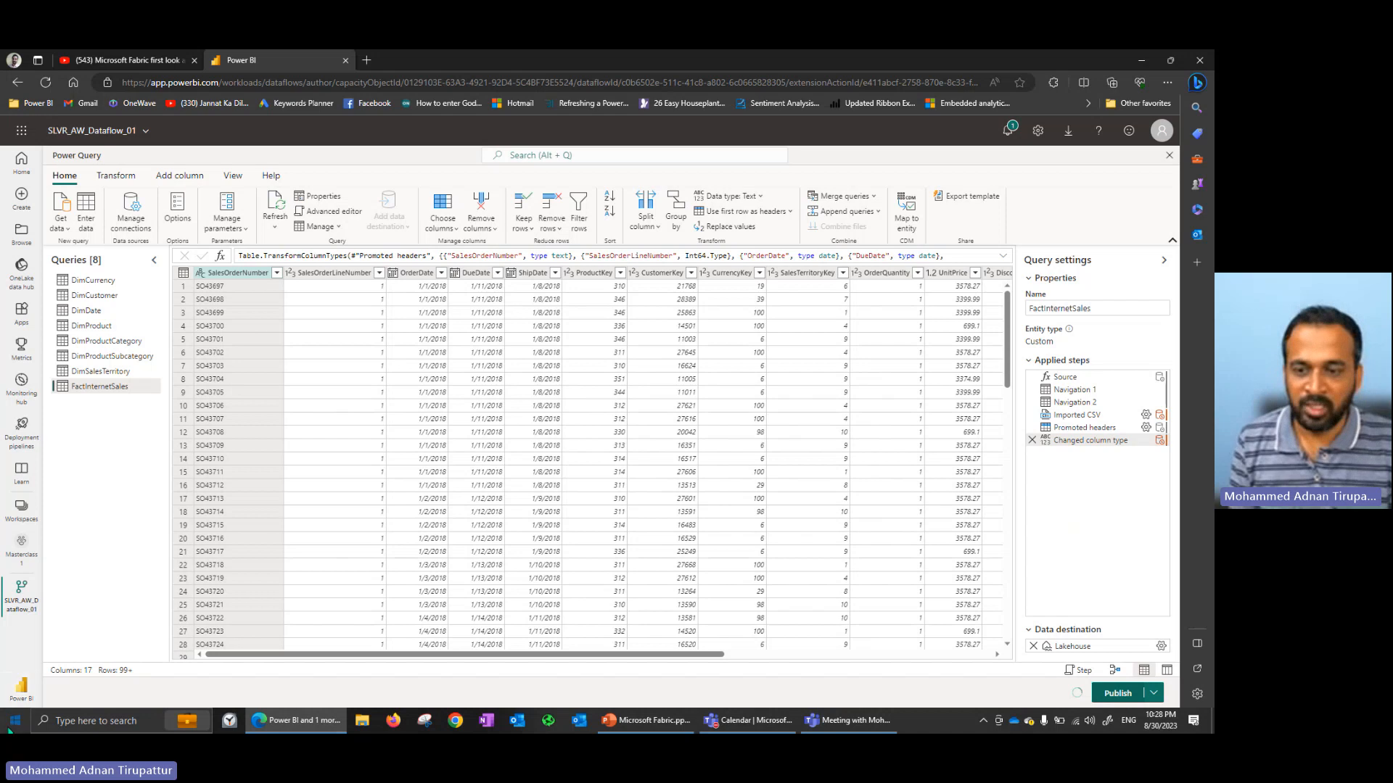
Launch Power BI Desktop and point out the Dataflow Gen2 type of SLVR_AW_Dataflow_01 in the Masterclass1 workspace.
key("super")
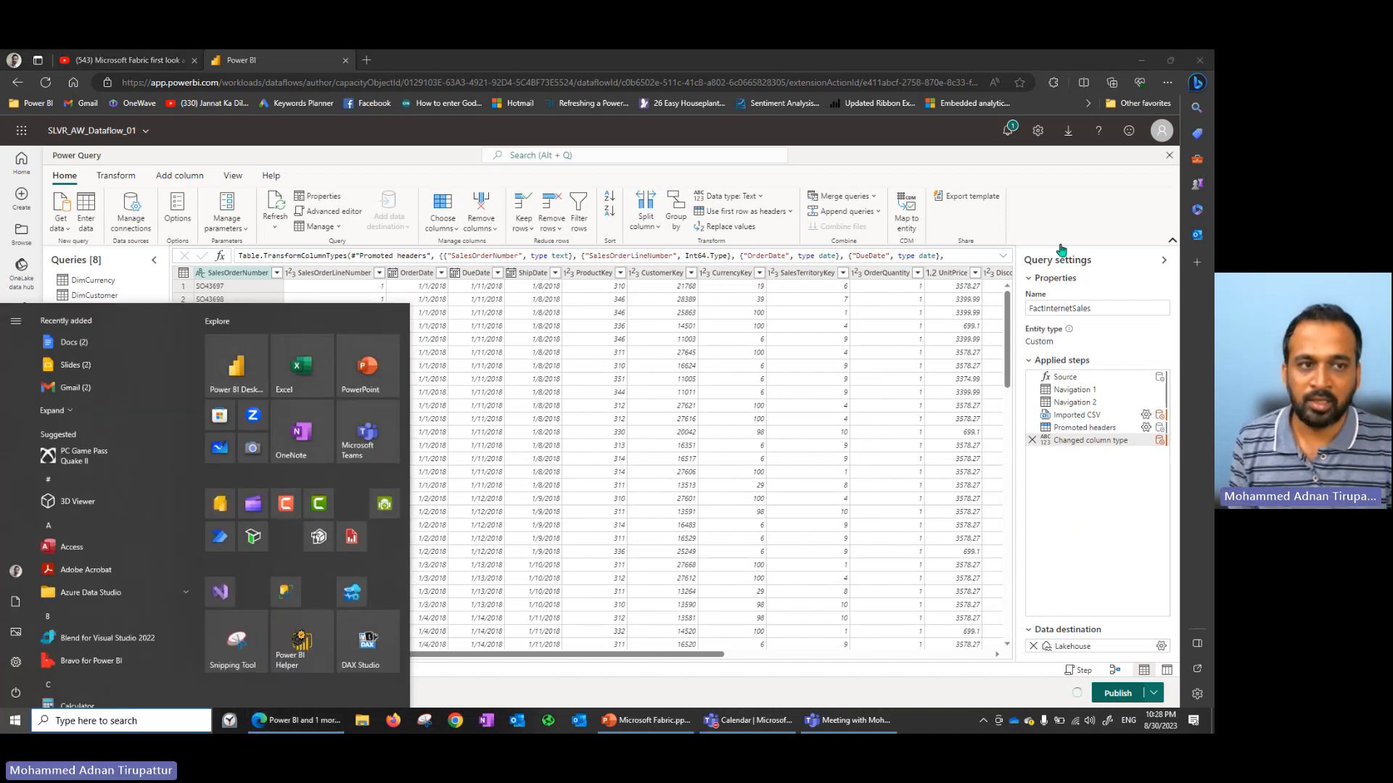
key("super")
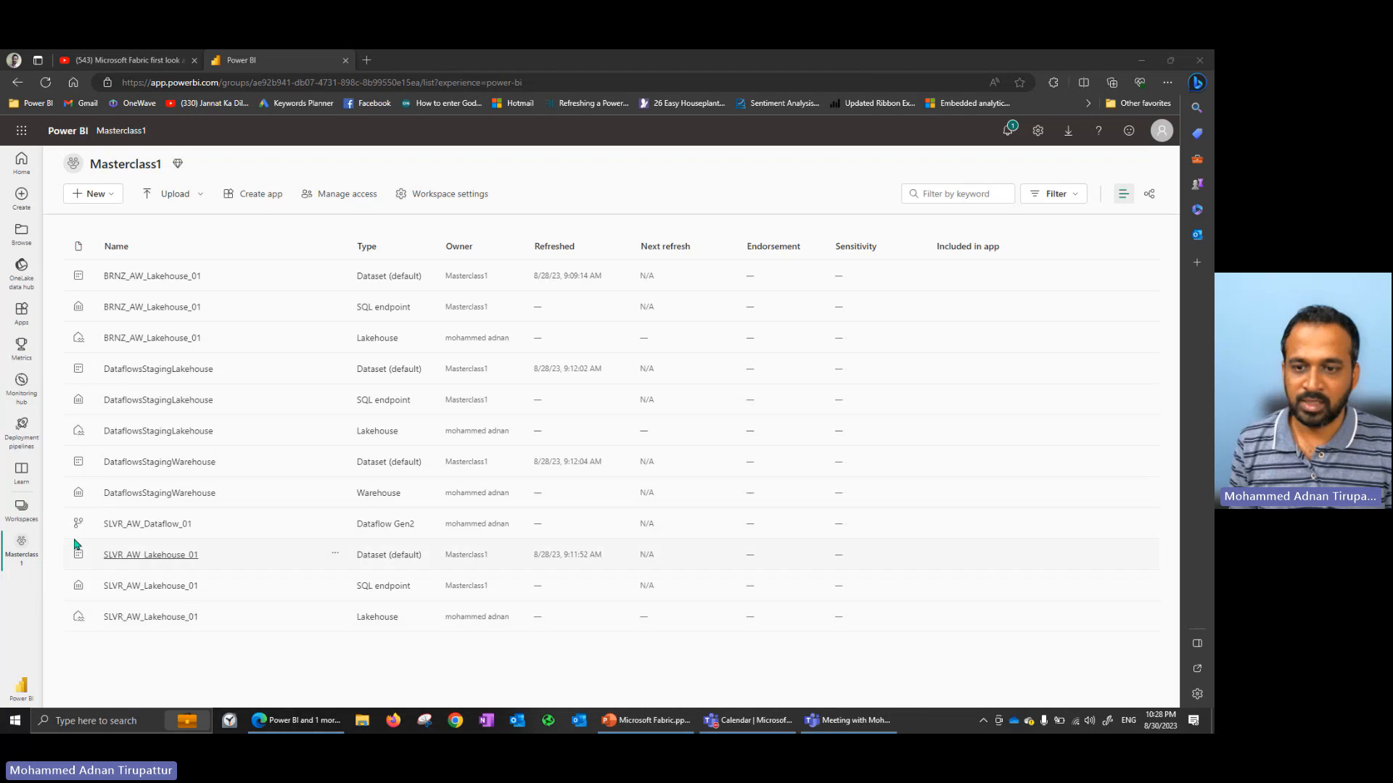
left_click_drag(355, 528, 421, 525)
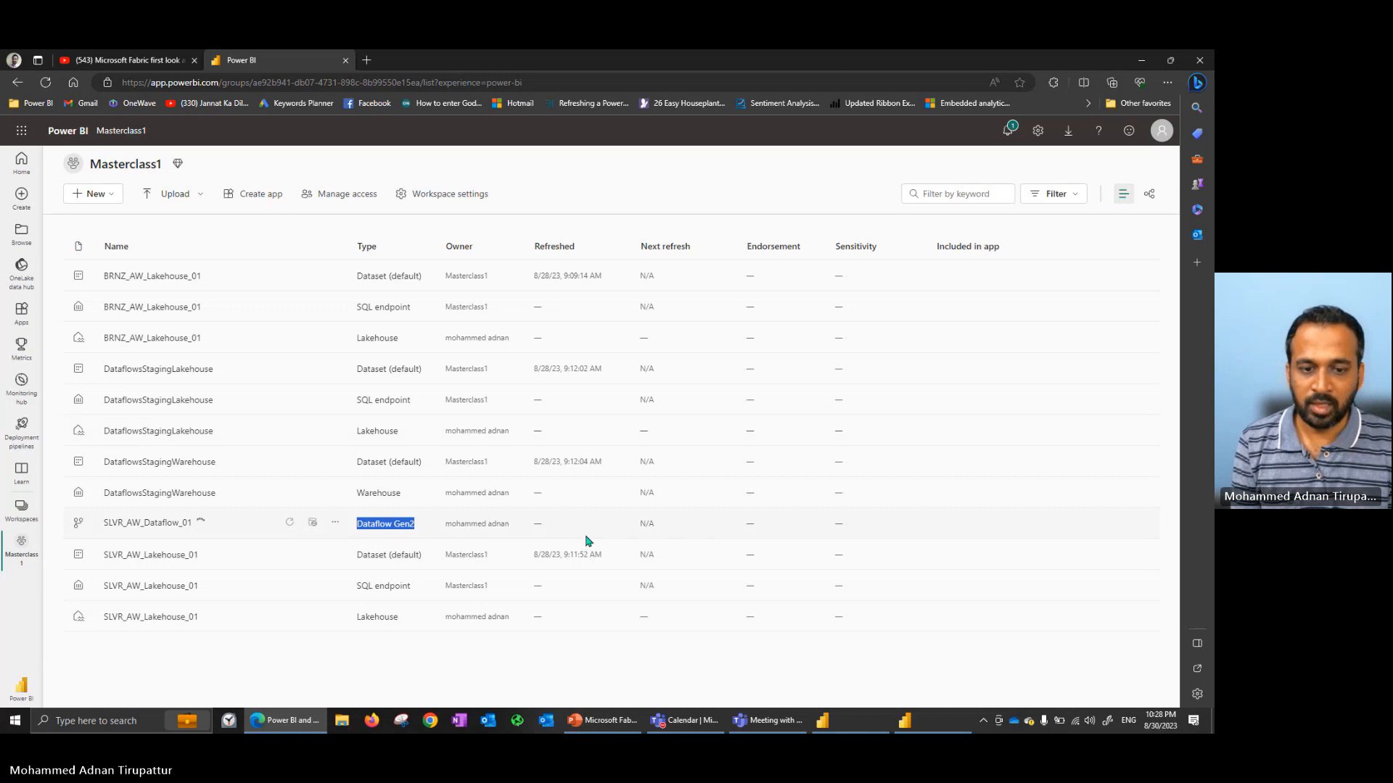
Switch to the Microsoft Fabric presentation in PowerPoint and review the bronze, silver and gold flow on slide 60 with the drawing tools shown.
left_click(610, 725)
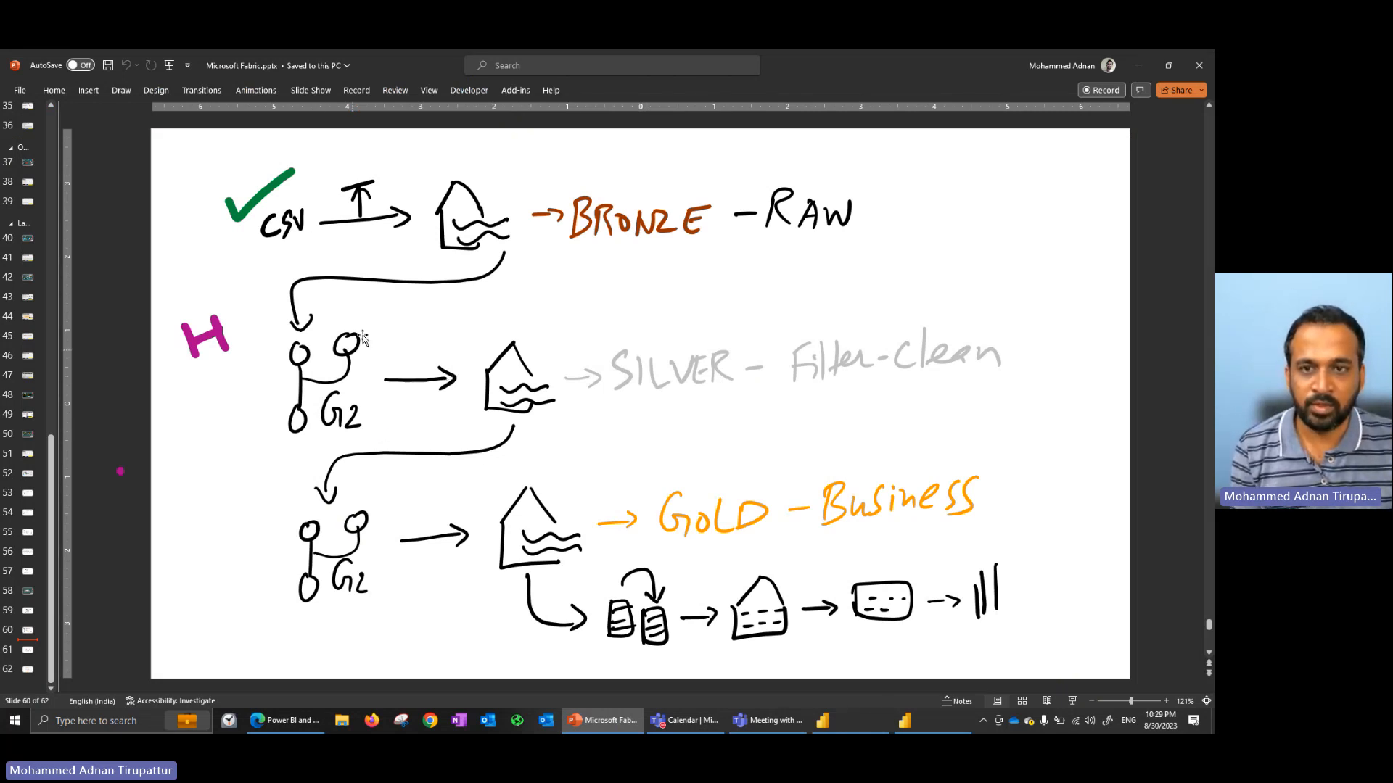
left_click(121, 90)
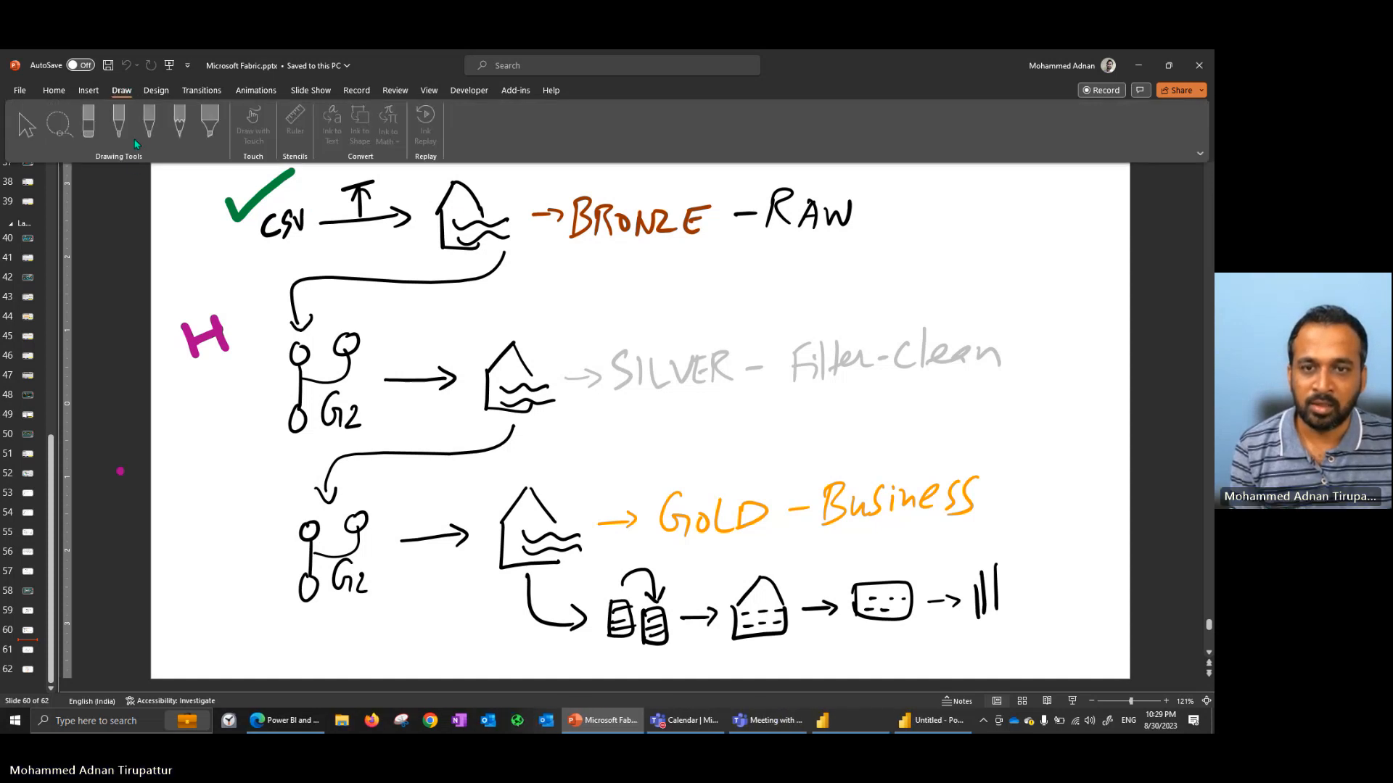
left_click(642, 269)
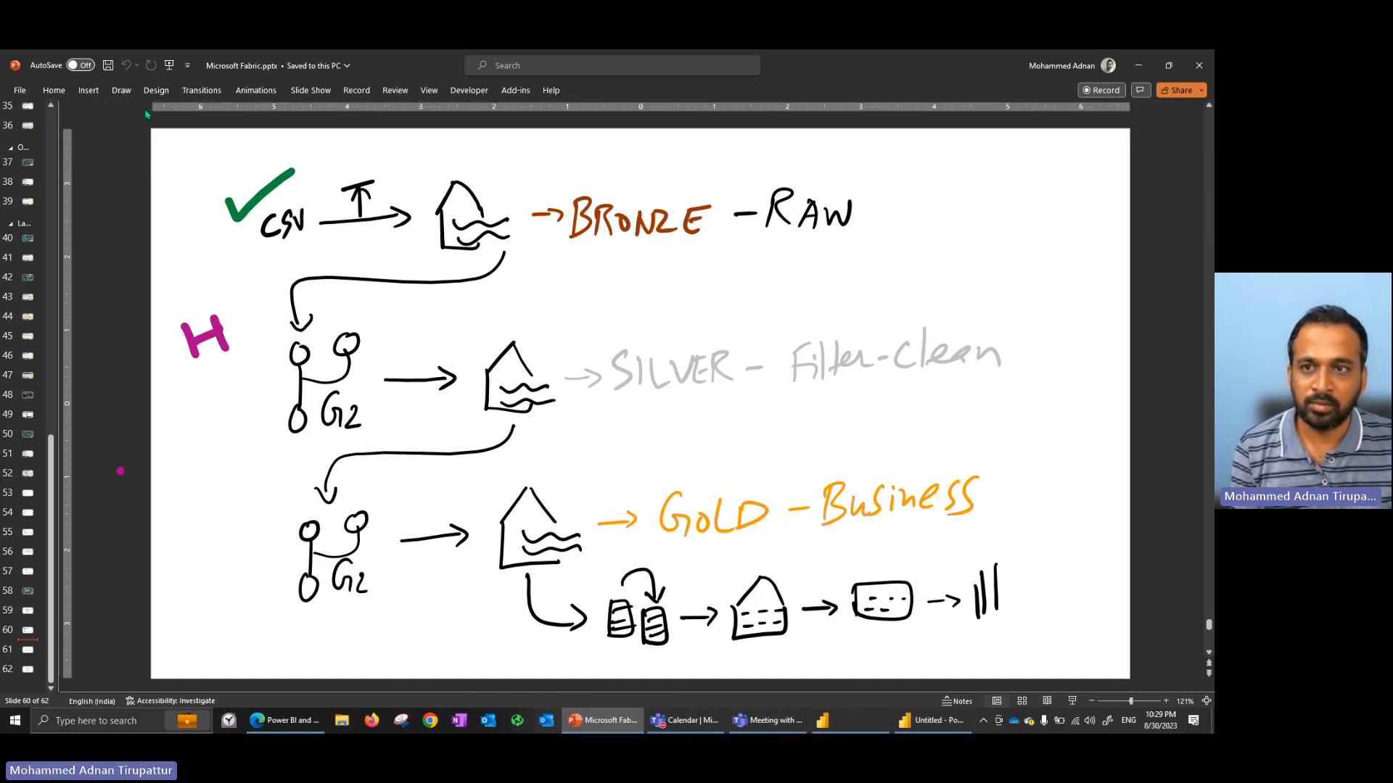
left_click(124, 90)
double_click(129, 92)
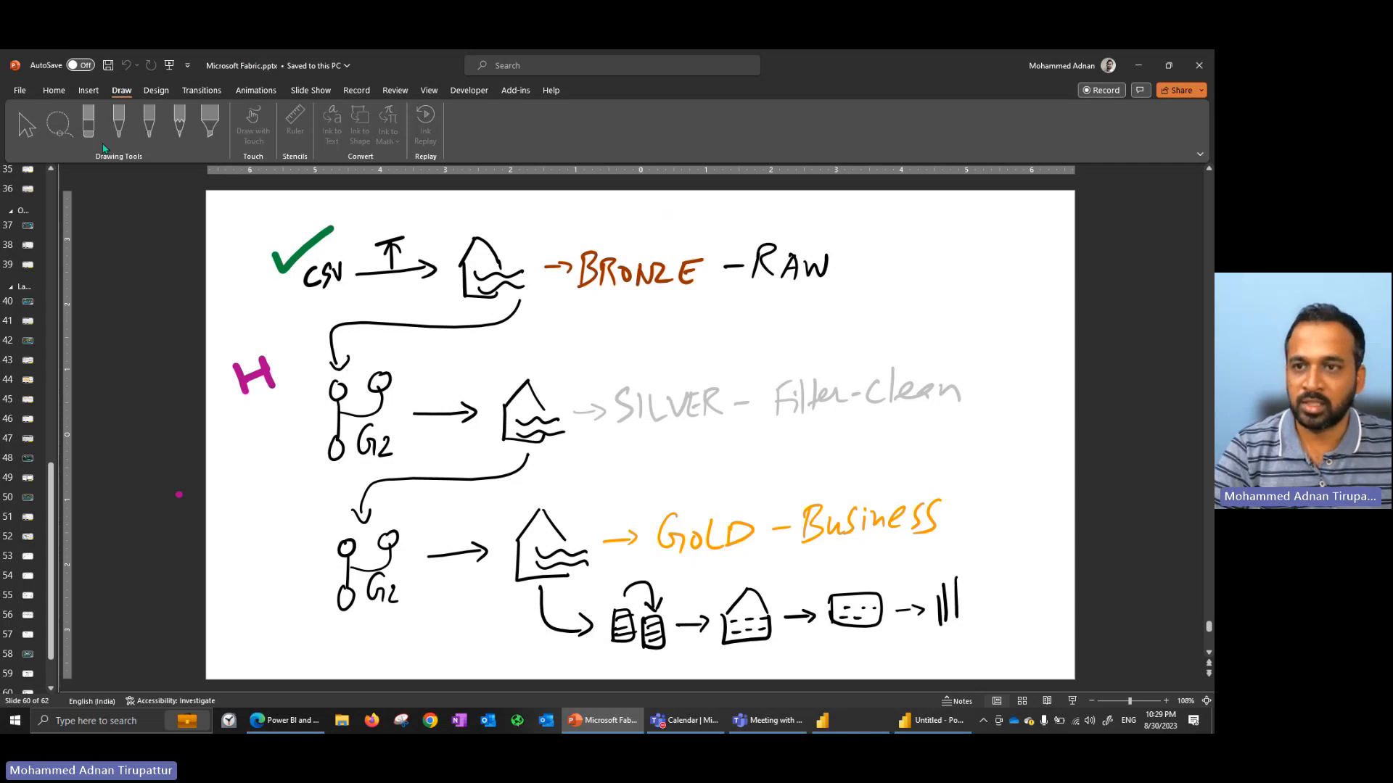
left_click(148, 258)
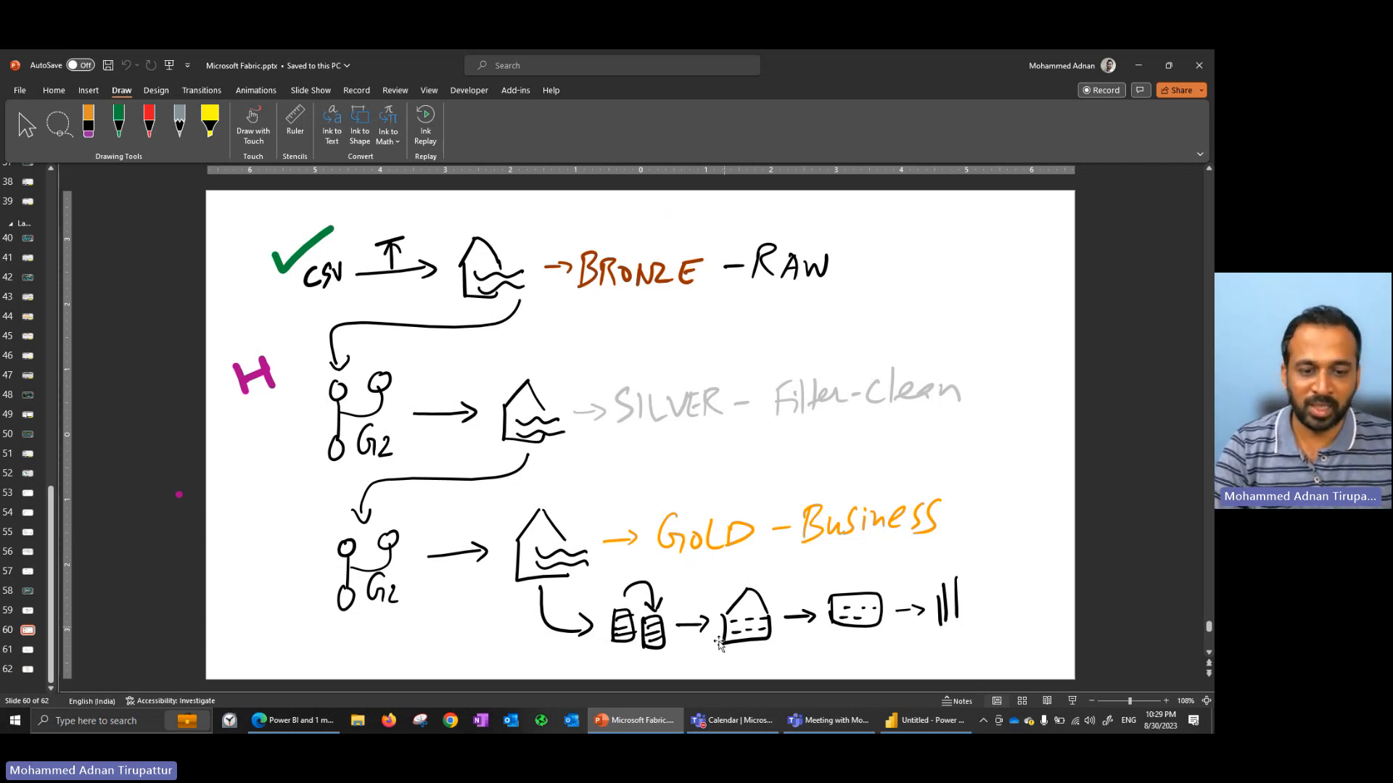
Switch to Power BI Desktop, dismiss the start screen and open the recent report AdventureWorksDW20172021.pbix.
left_click(926, 720)
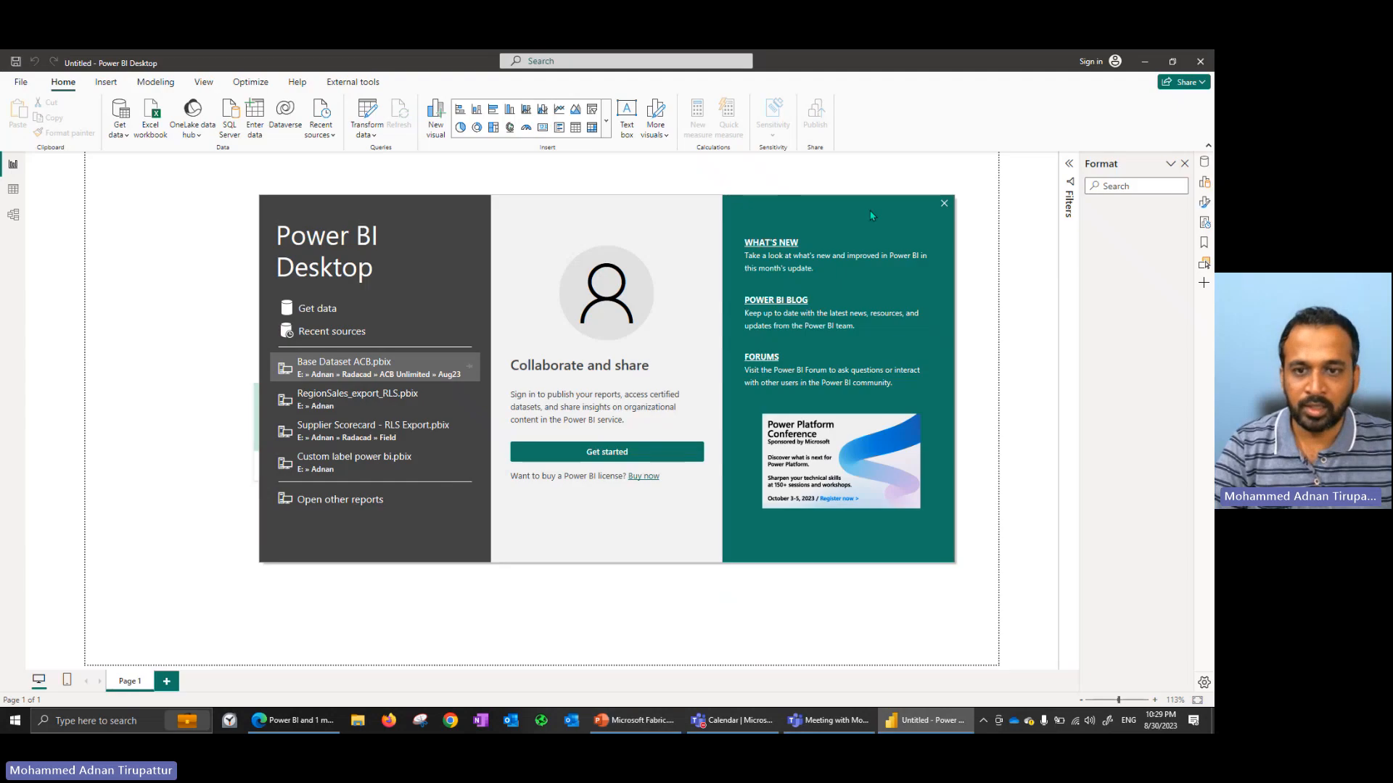
left_click(943, 204)
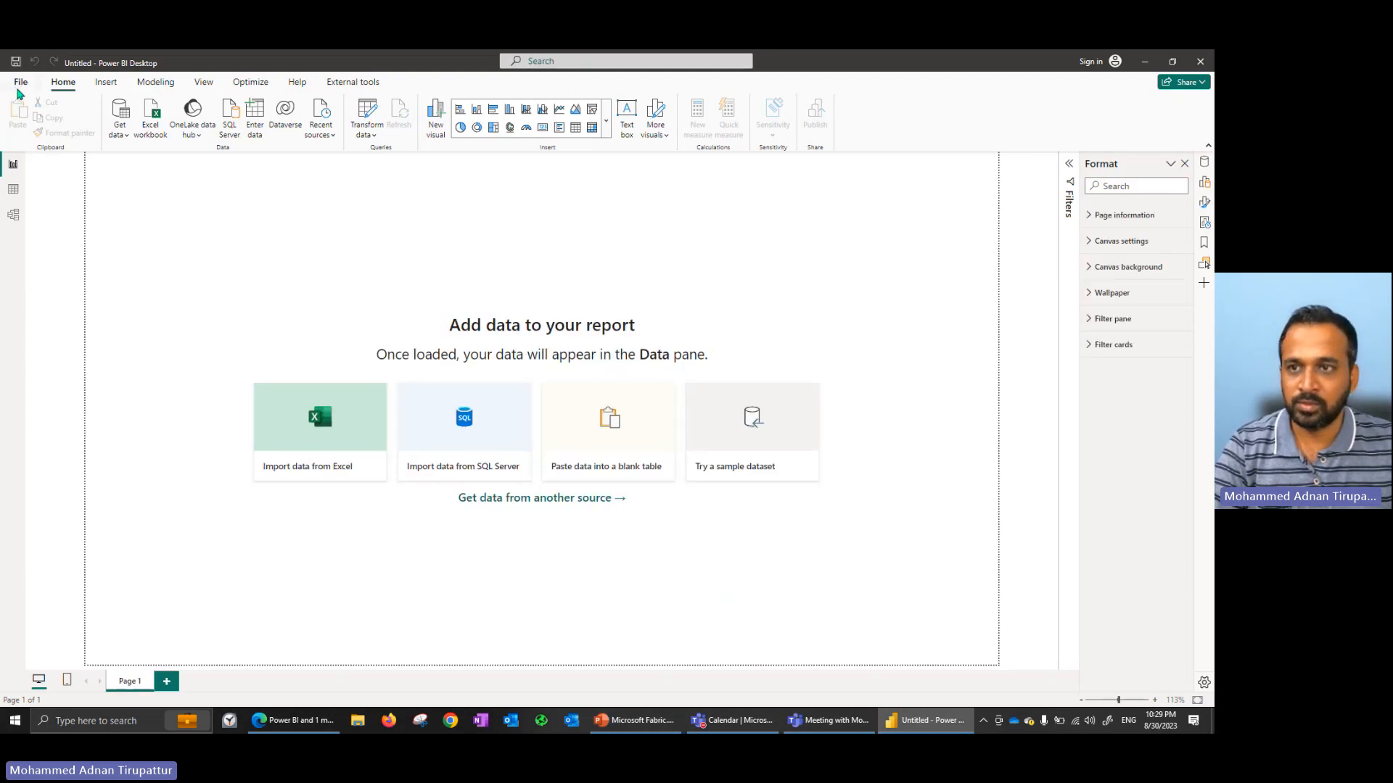
left_click(20, 83)
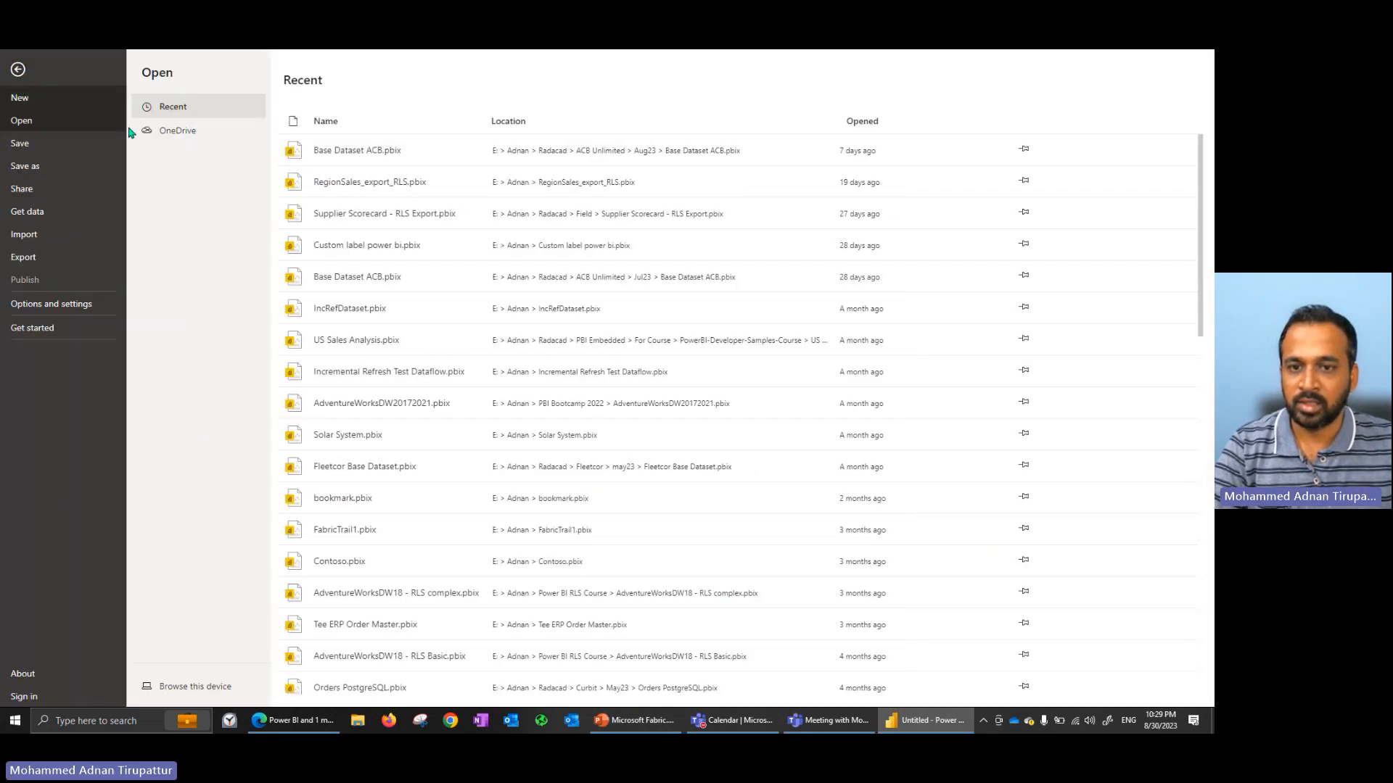
key("Escape")
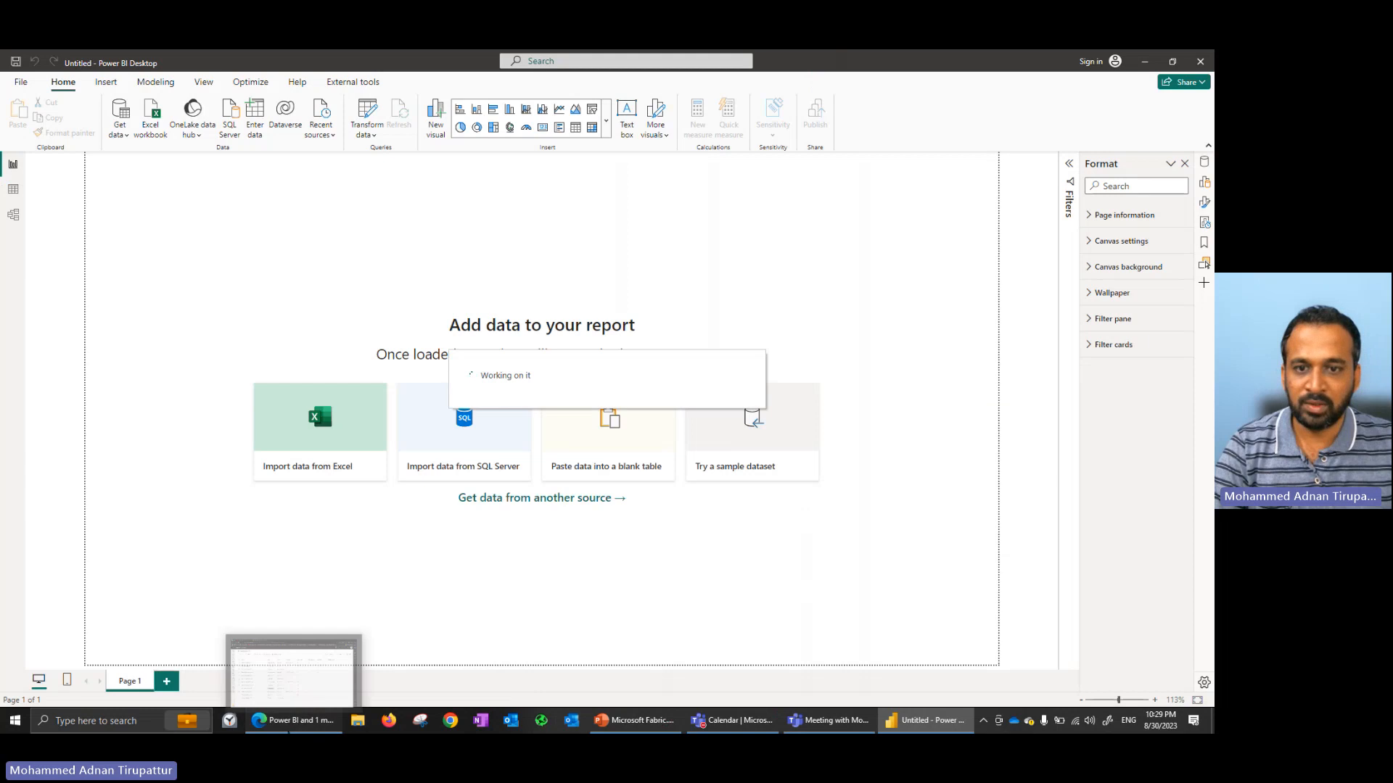
Return to the browser, reload the Masterclass1 workspace and check the refresh times of SLVR_AW_Dataflow_01 and the SLVR_AW_Lakehouse_01 SQL endpoint.
left_click(288, 695)
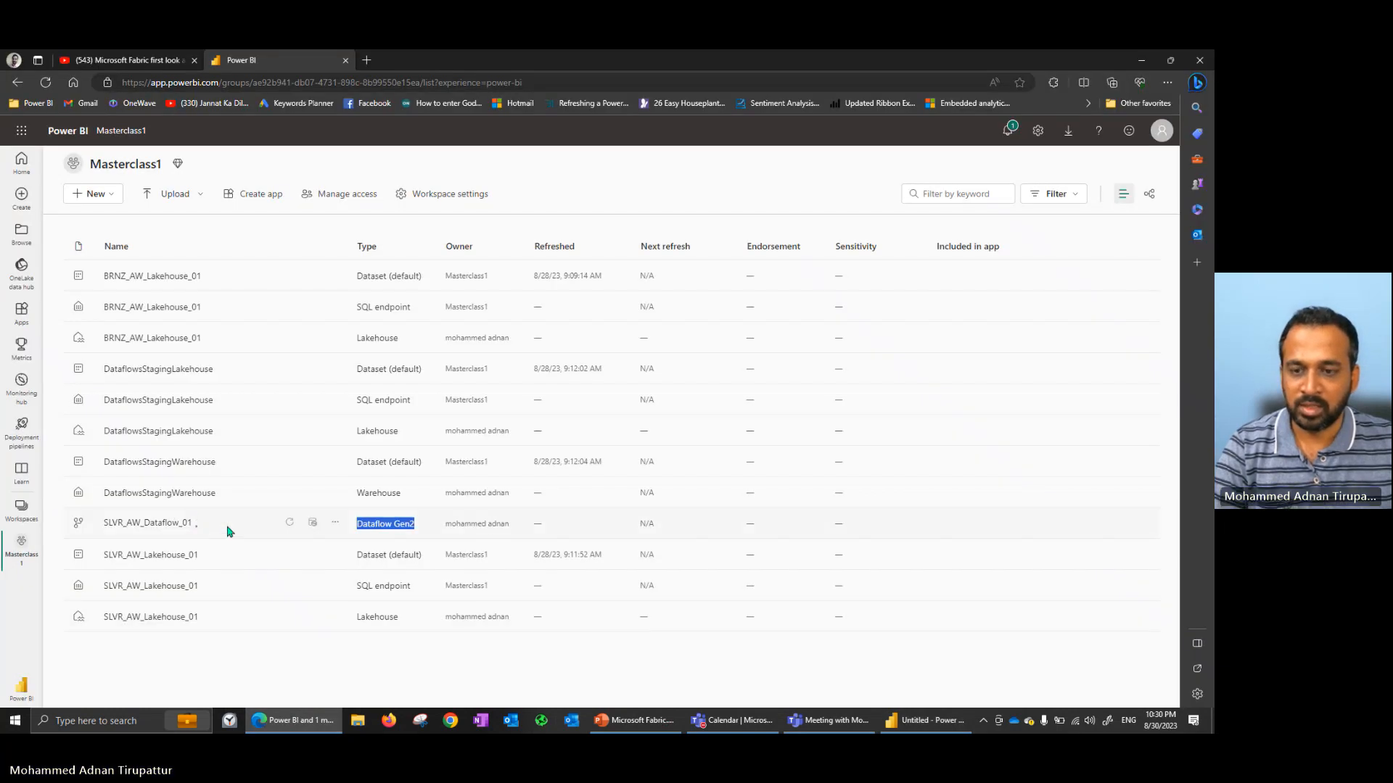
left_click(45, 84)
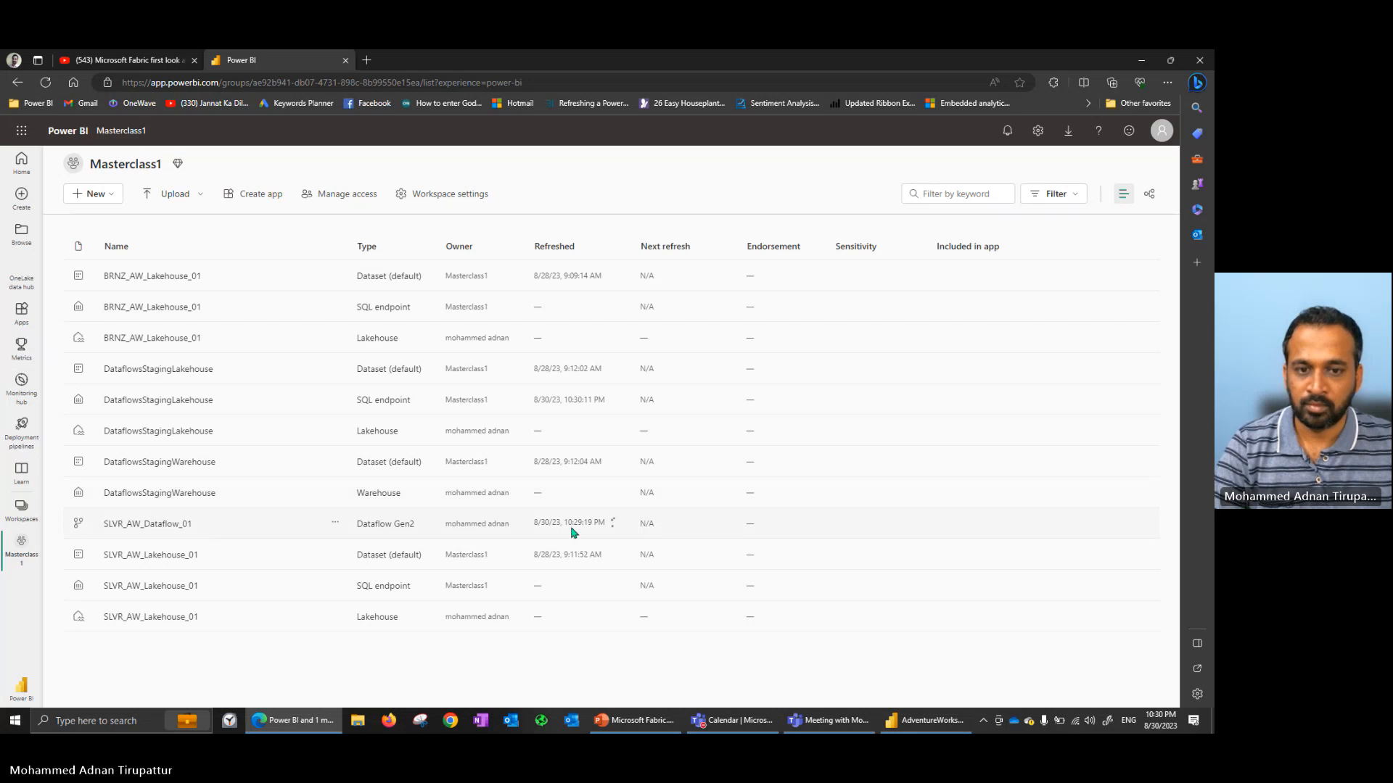
left_click_drag(532, 526, 608, 523)
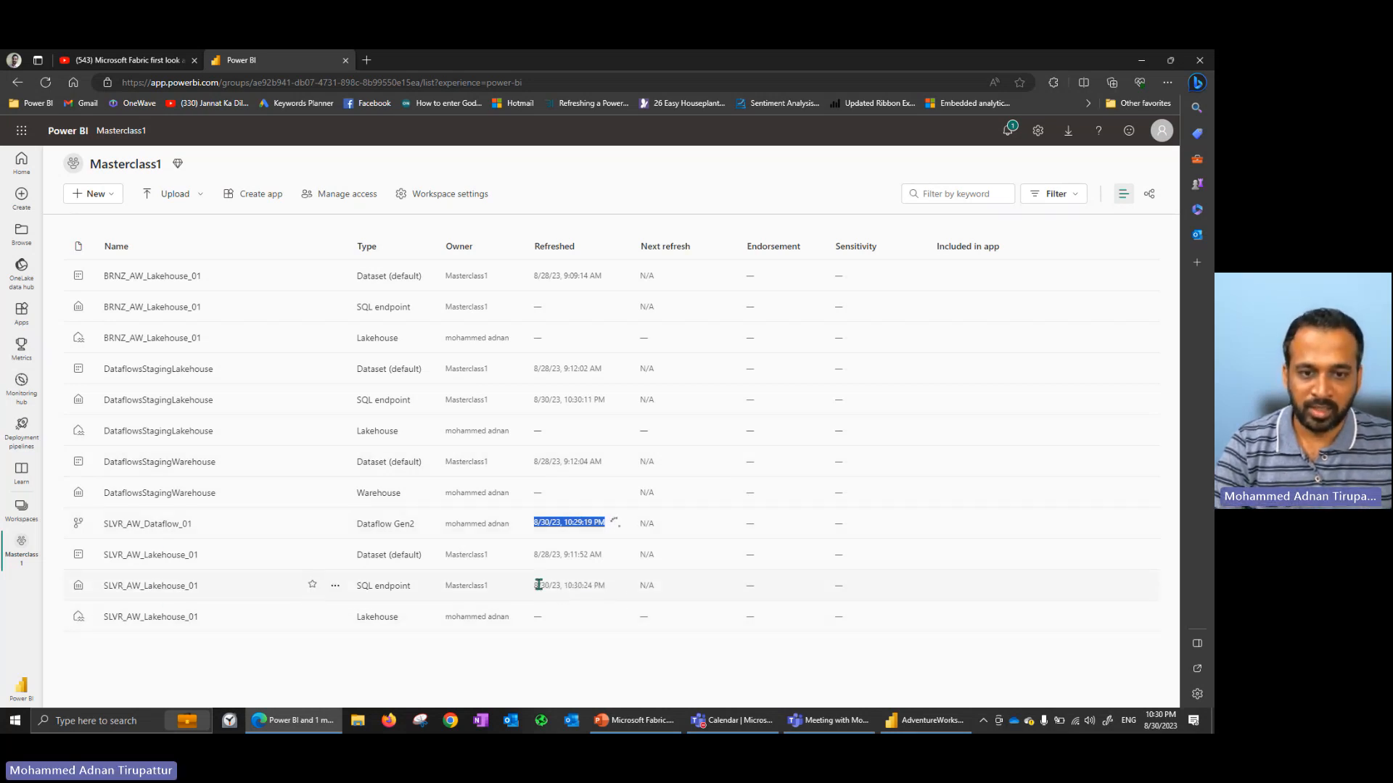
left_click_drag(536, 586, 608, 593)
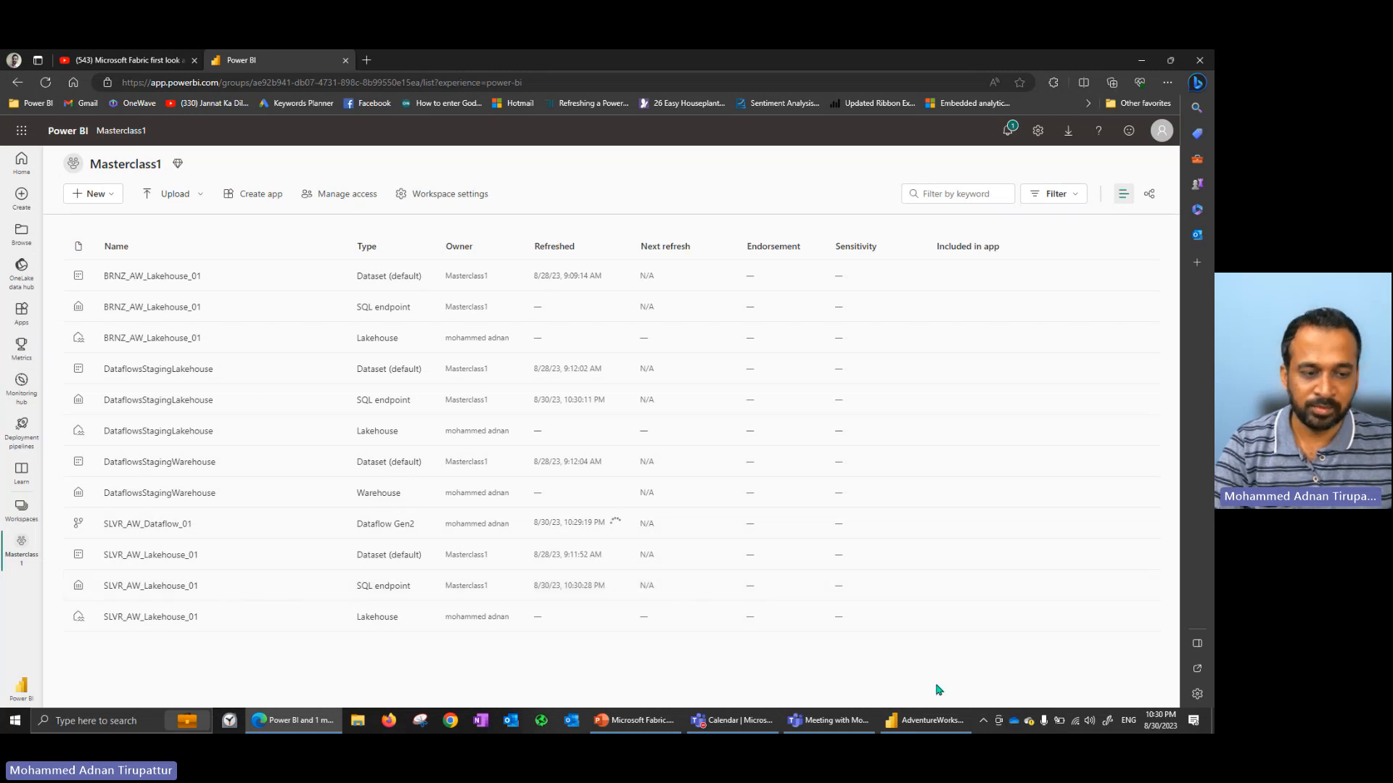
Switch to Power BI Desktop and examine the AdventureWorks table relationships around FactInternetSales in the All tables model layout, then return to the report view.
left_click(943, 730)
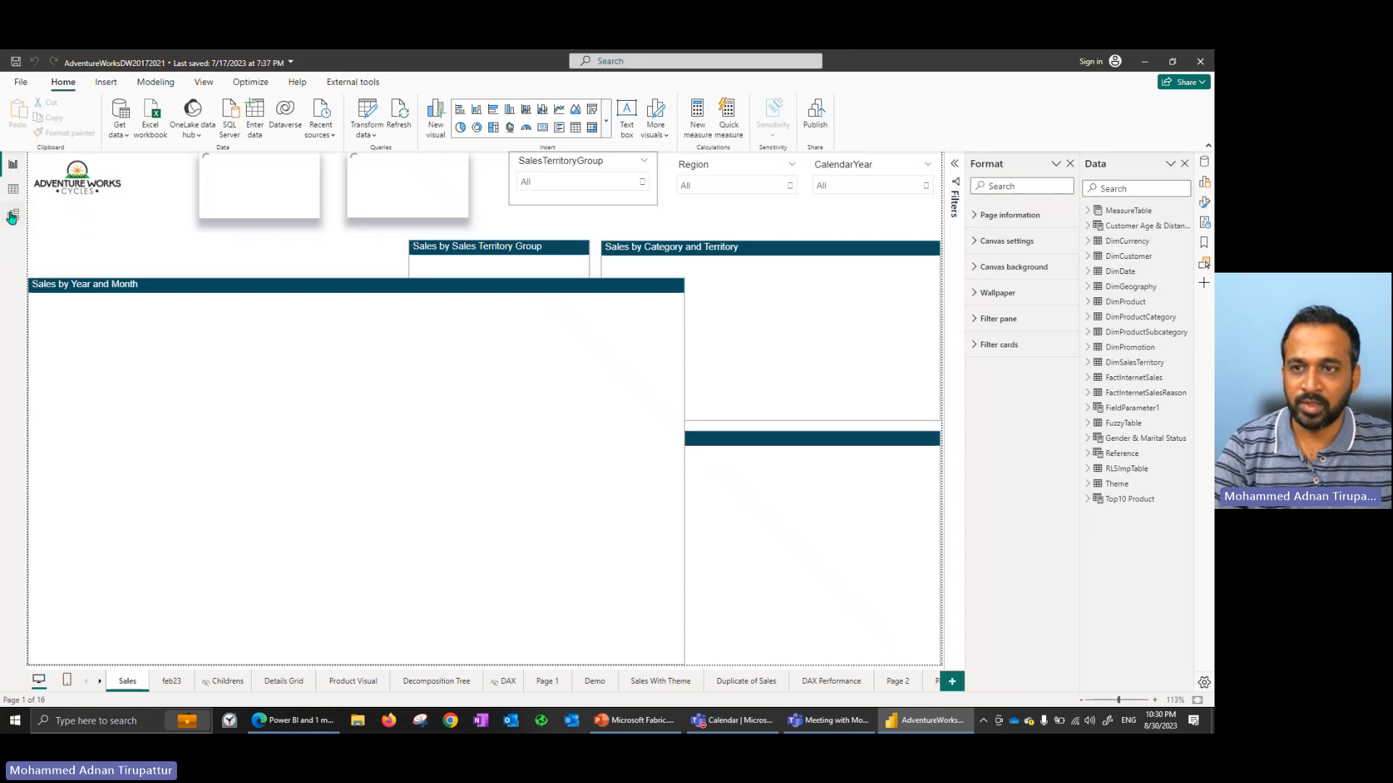
left_click(12, 218)
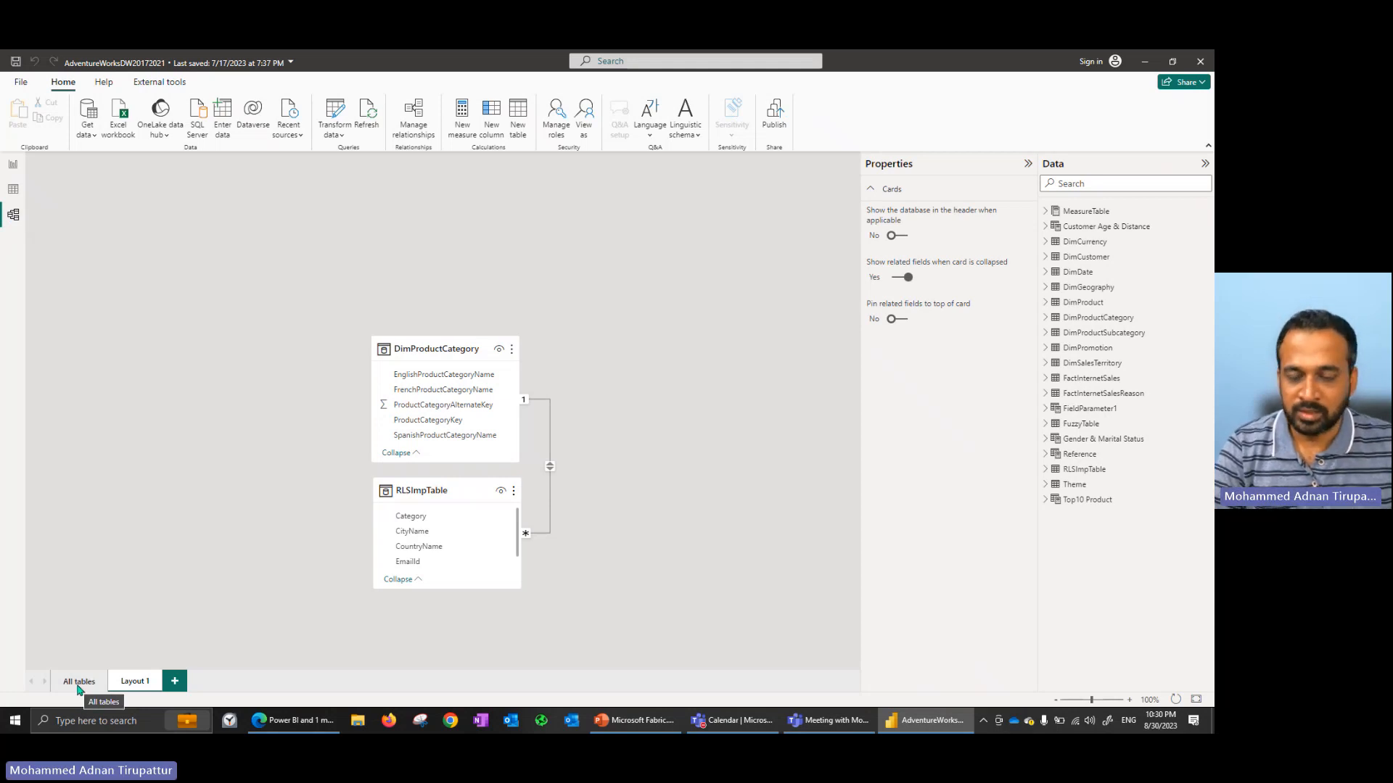
left_click(79, 683)
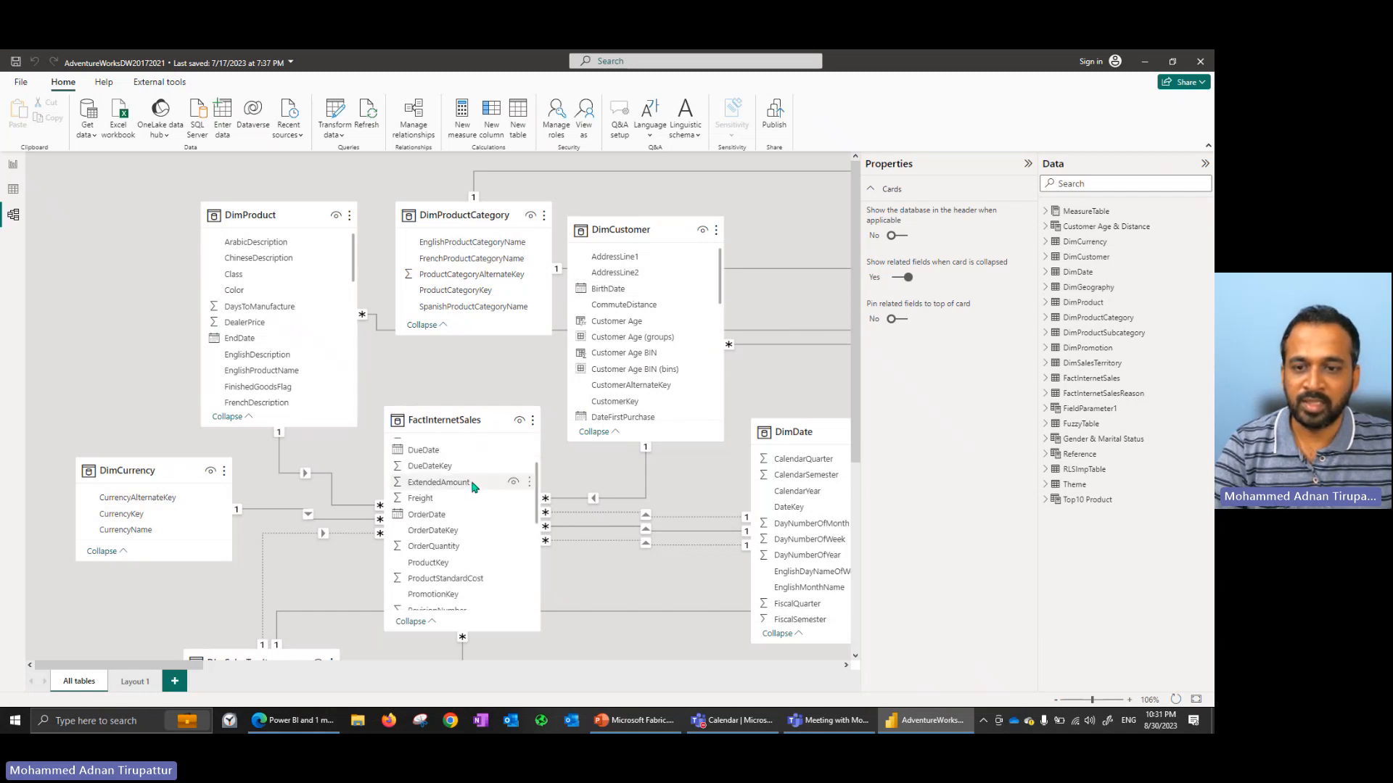
scroll(640, 540, "down", 3)
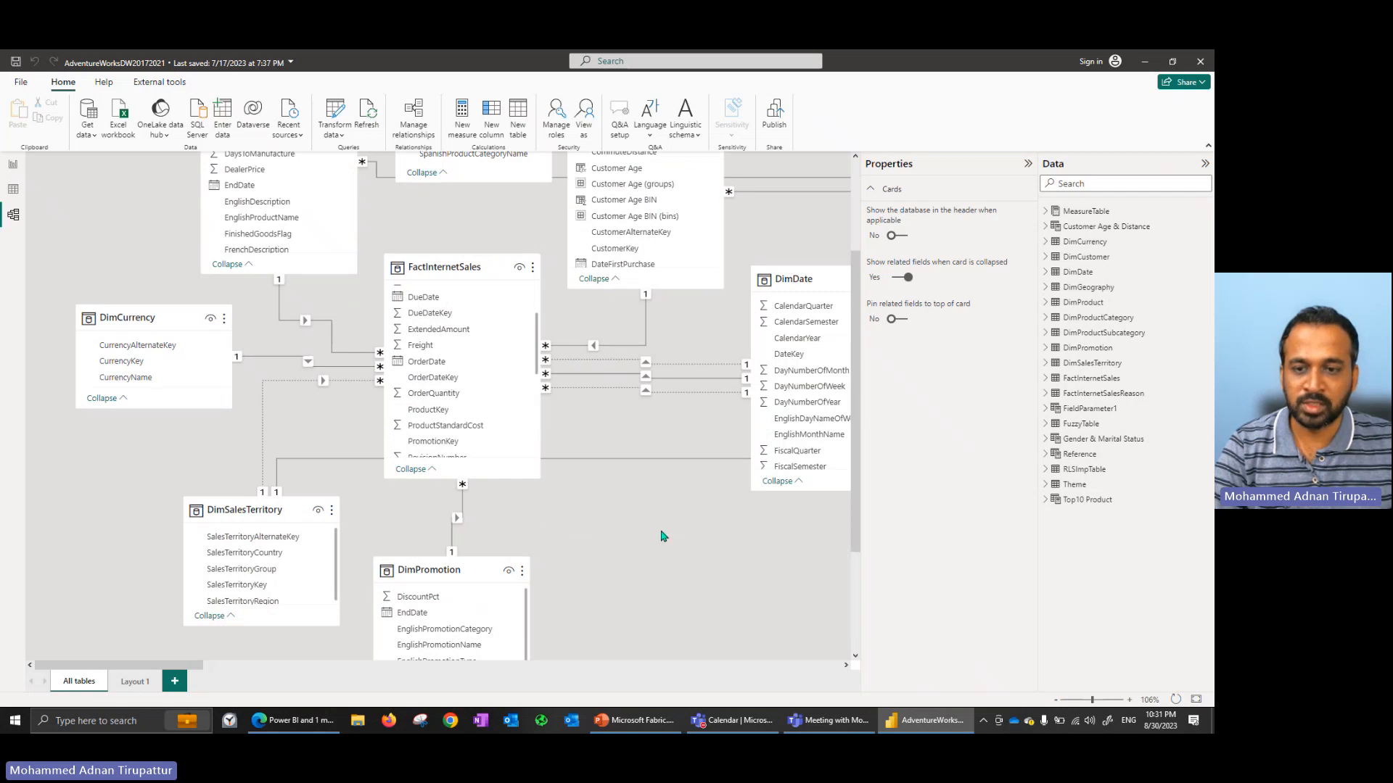
scroll(662, 526, "up", 3)
left_click_drag(190, 666, 251, 670)
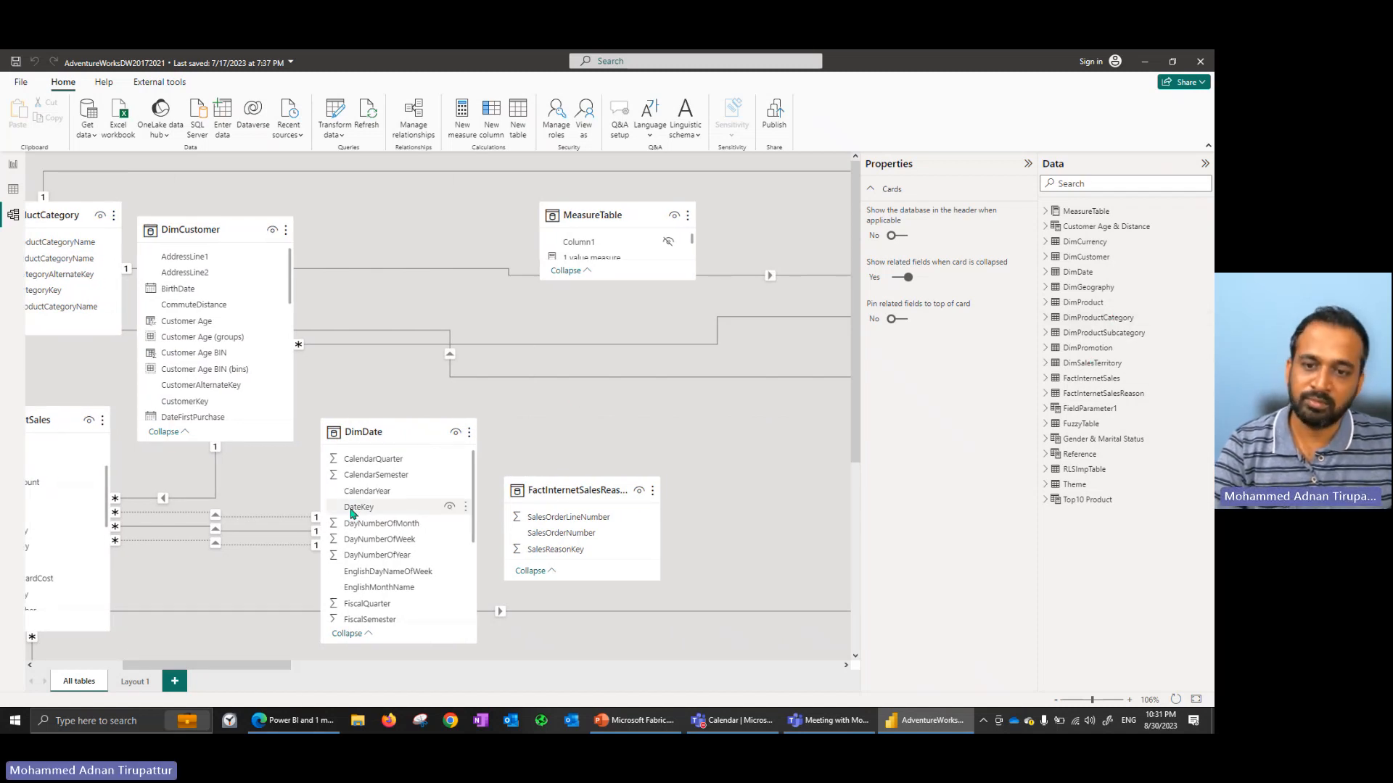
left_click(13, 167)
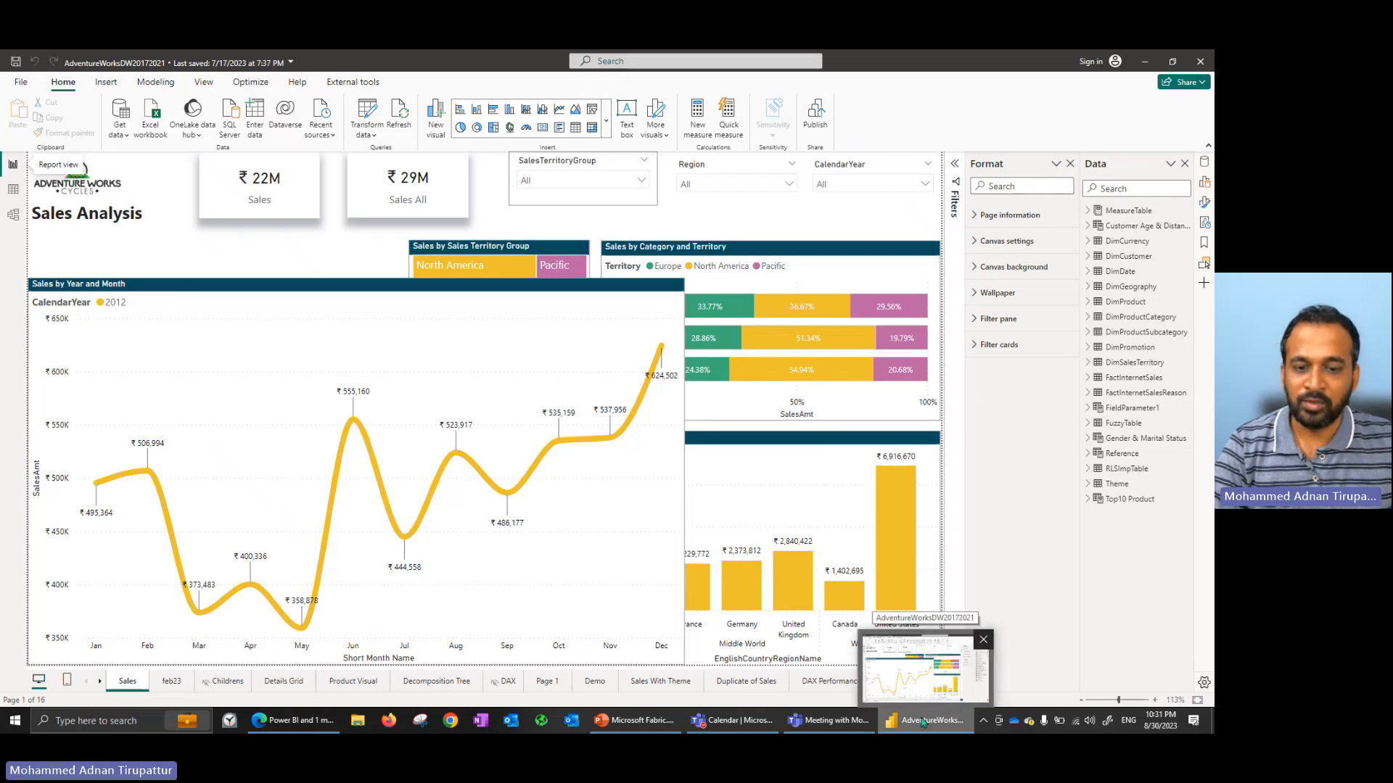
Switch to the PowerPoint slide and sketch in red a table-copy symbol beside the gold G2 dataflow and an arrow from the silver to the gold lakehouse.
left_click(635, 721)
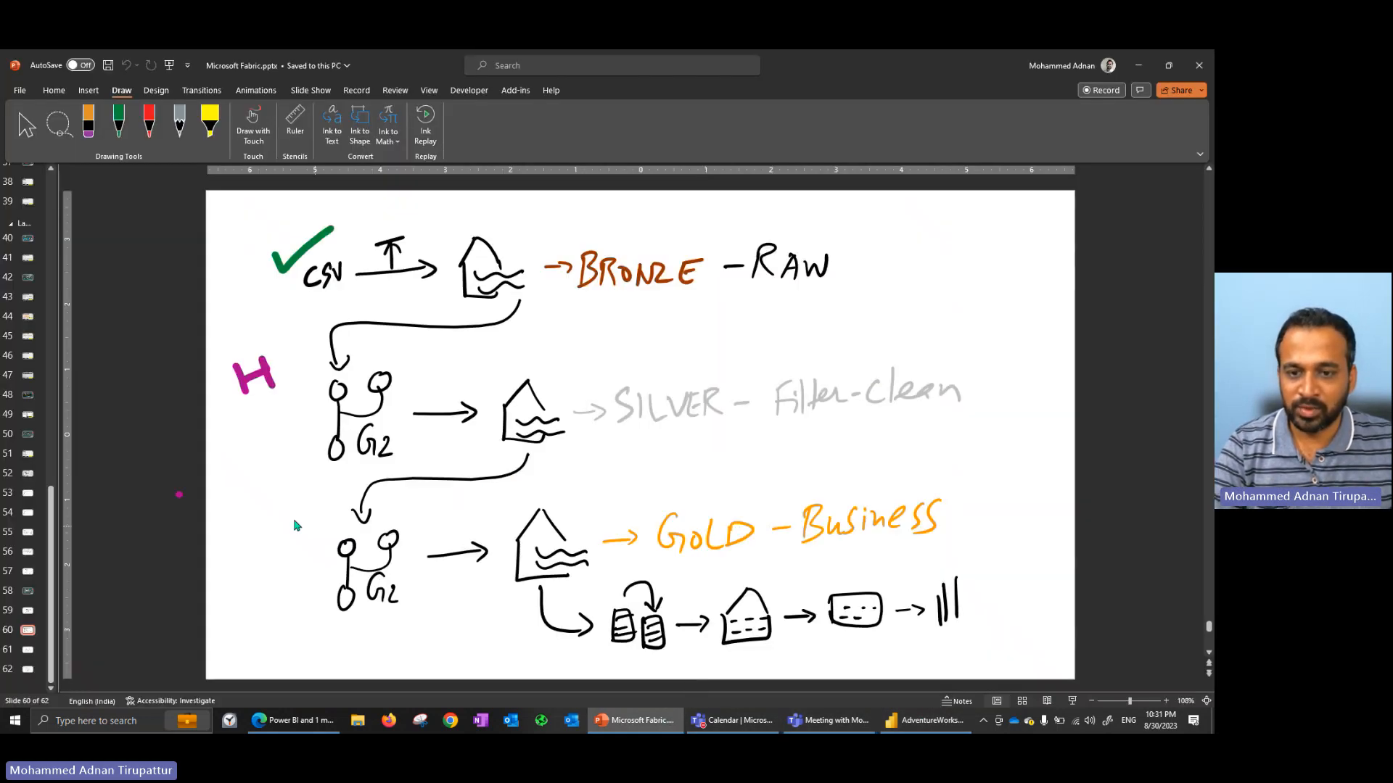
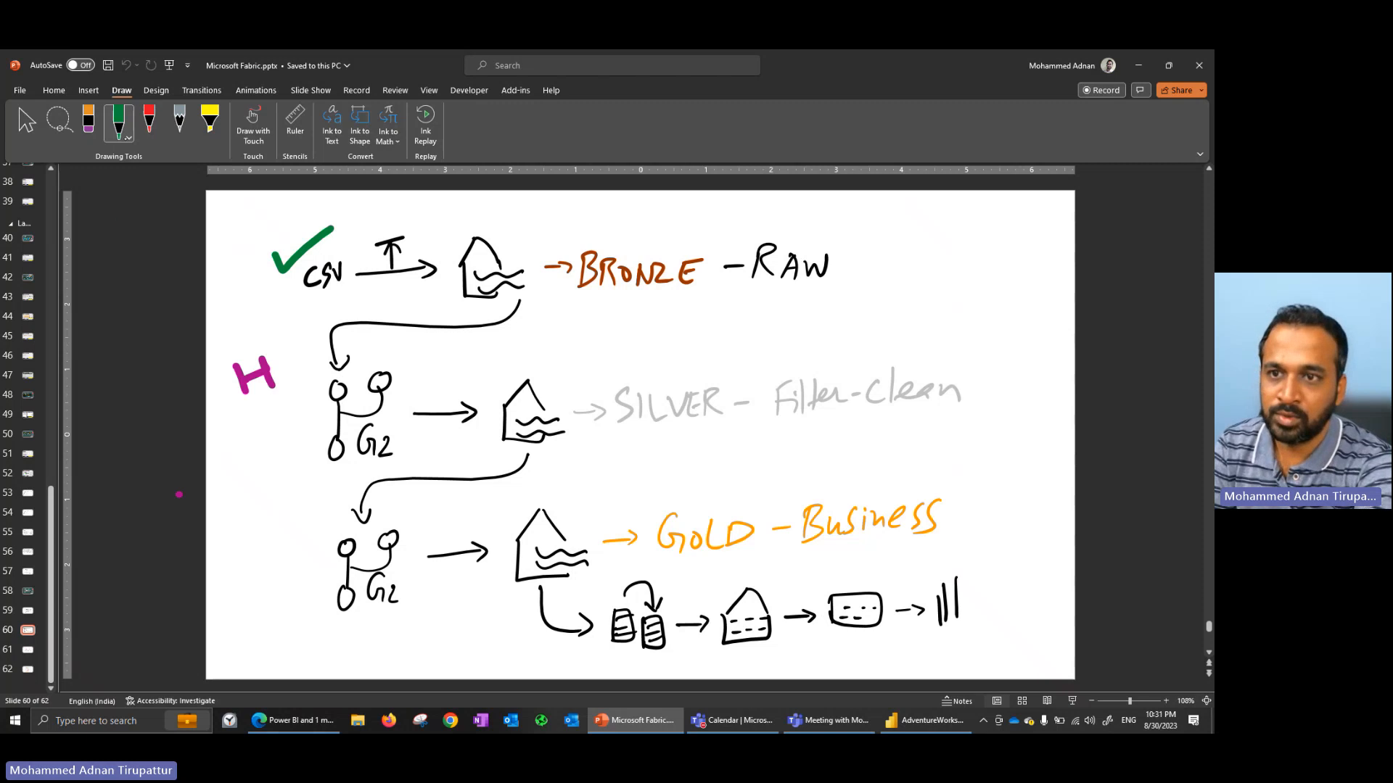
left_click(148, 120)
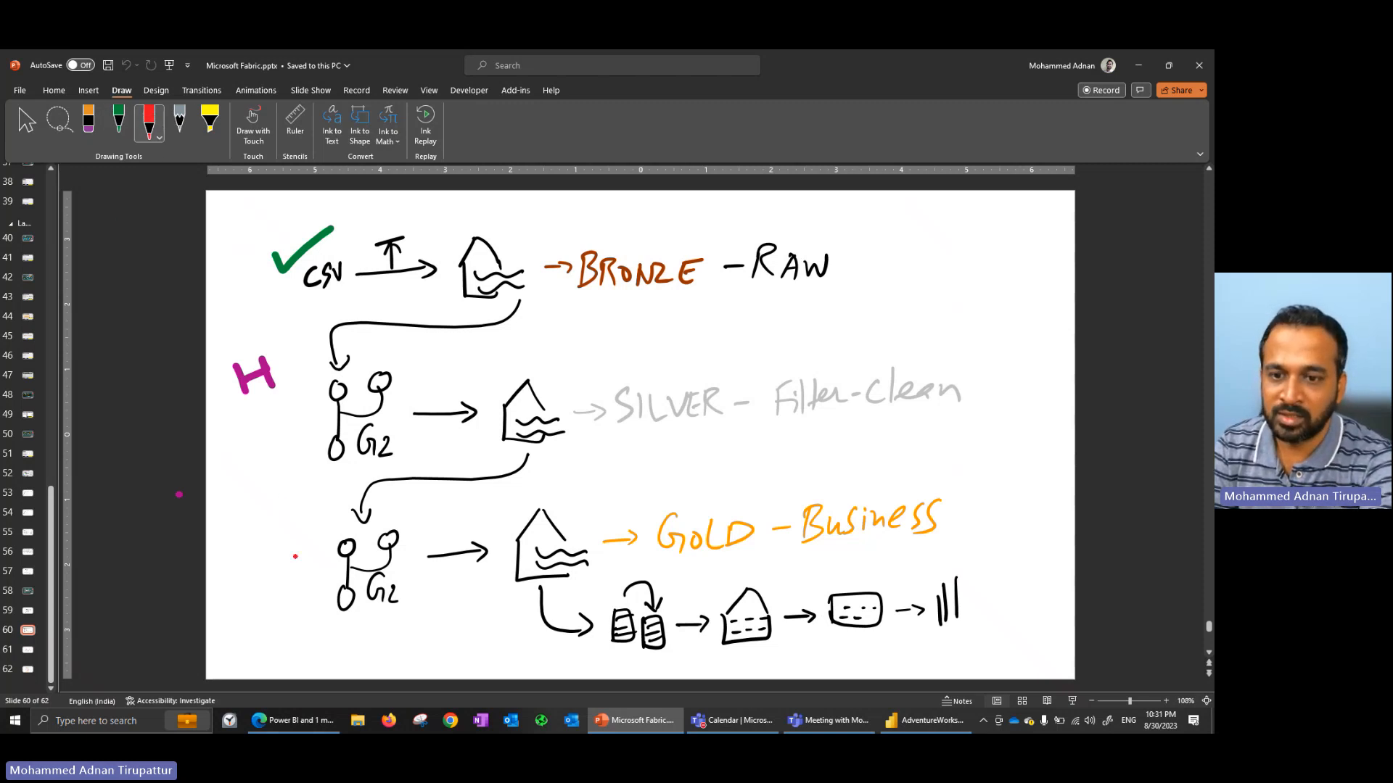
mouse_move(276, 581)
left_mouse_down()
mouse_move(280, 602)
mouse_move(296, 587)
mouse_move(289, 600)
mouse_move(322, 593)
mouse_move(268, 549)
mouse_move(290, 567)
left_mouse_up()
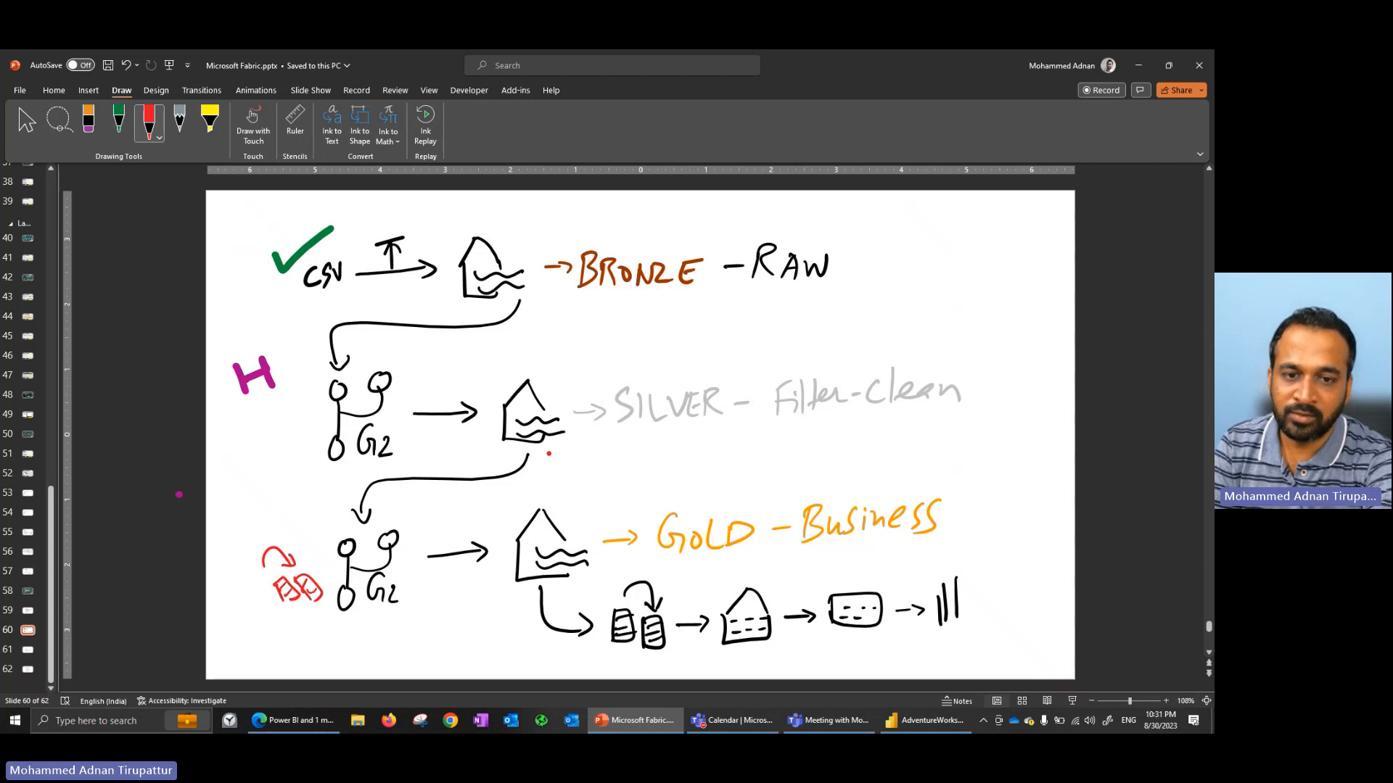
left_click_drag(549, 447, 559, 500)
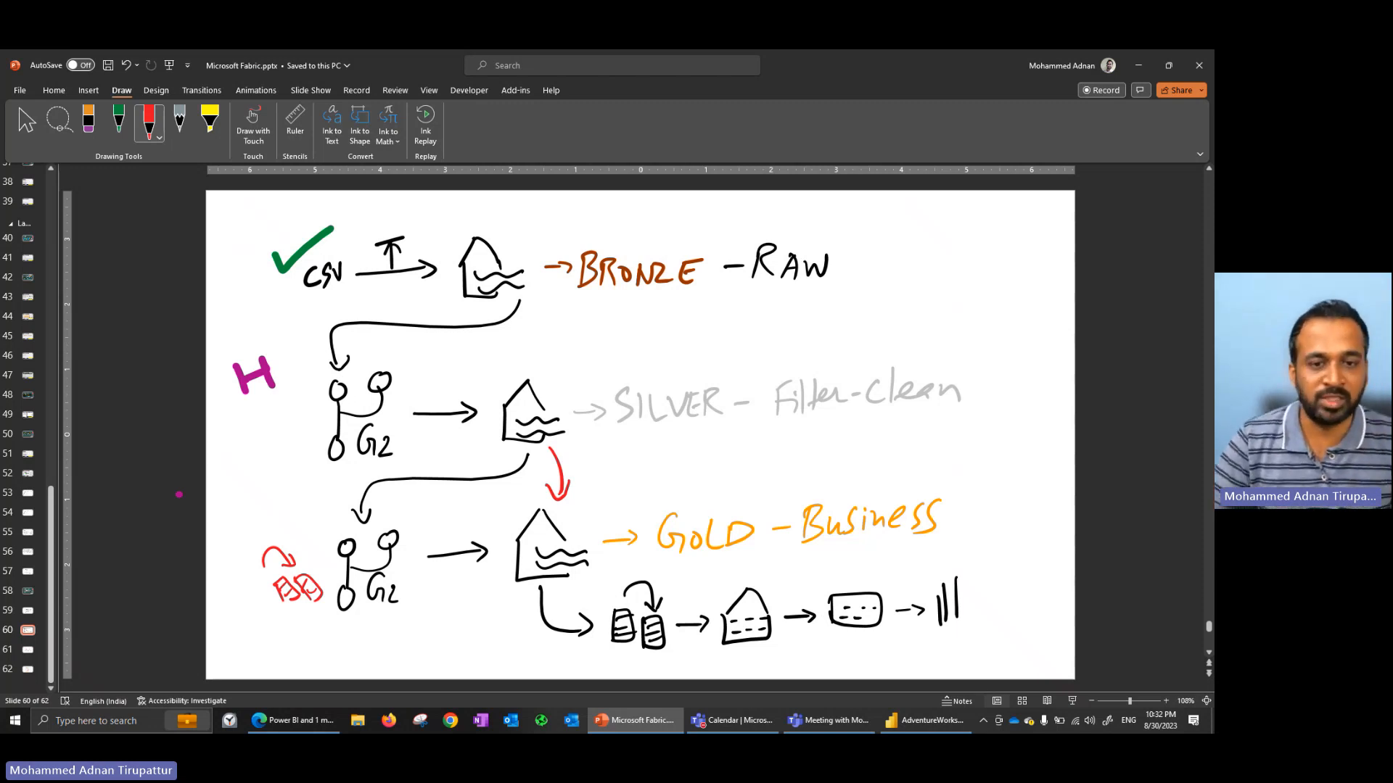
Glance at the AdventureWorks report, then reload the Masterclass1 workspace in the browser and check the SLVR_AW_Lakehouse_01 SQL endpoint's refresh time.
left_click(924, 725)
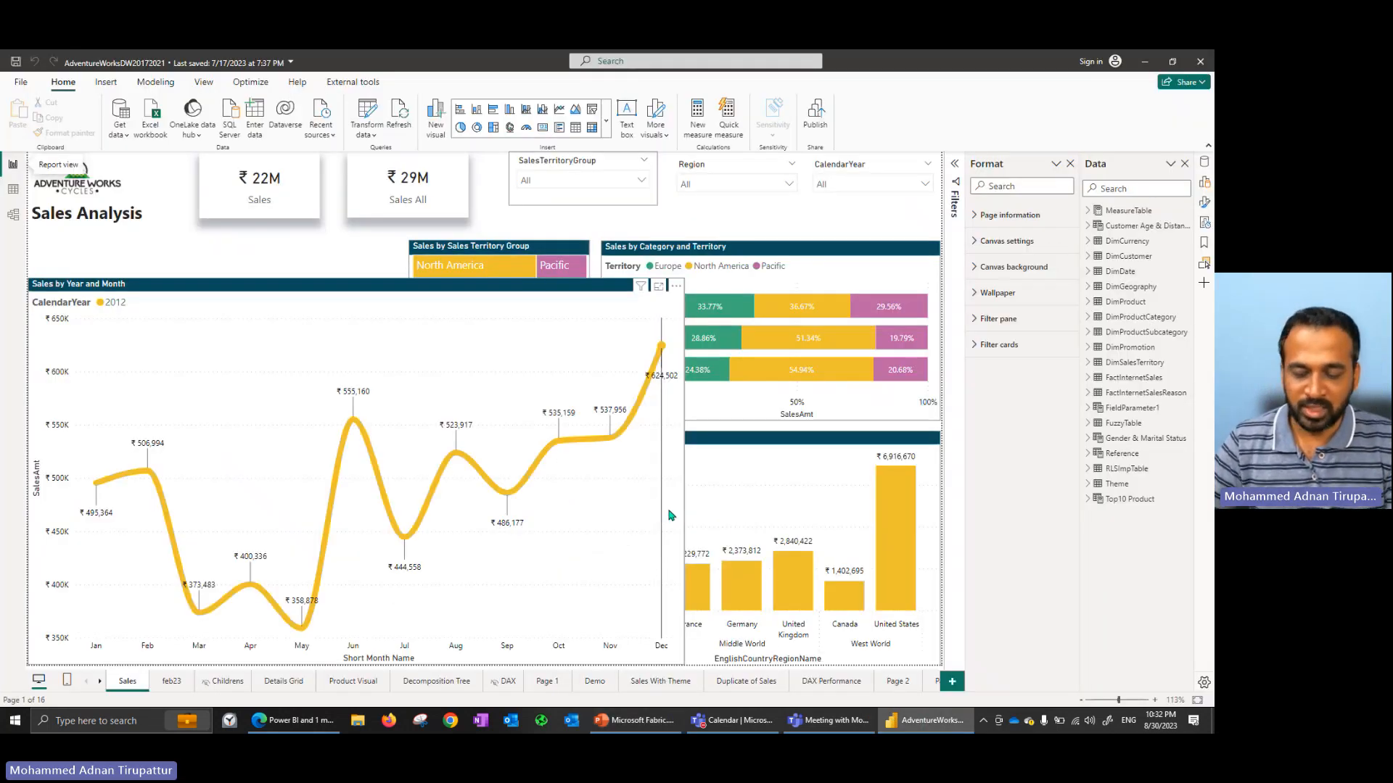
left_click(912, 728)
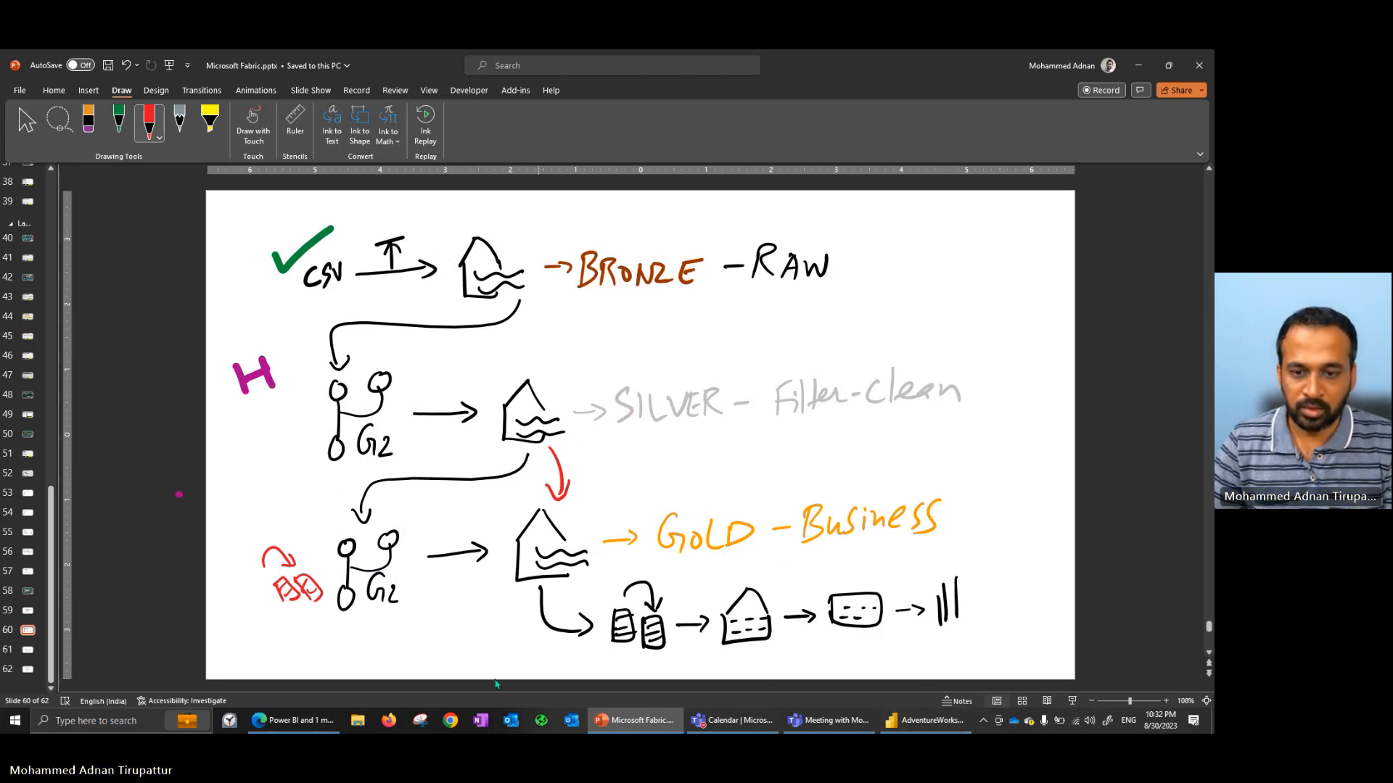
key("alt+Tab")
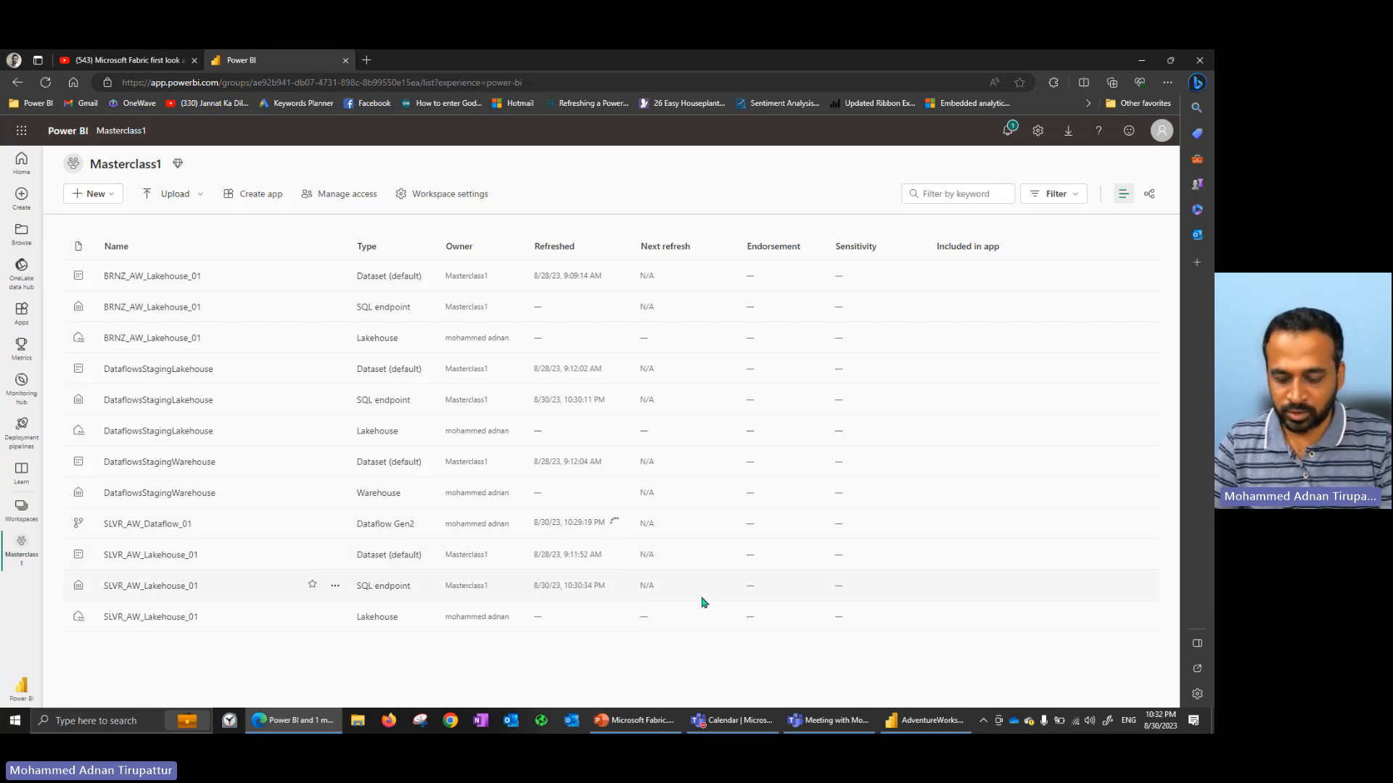
key("F5")
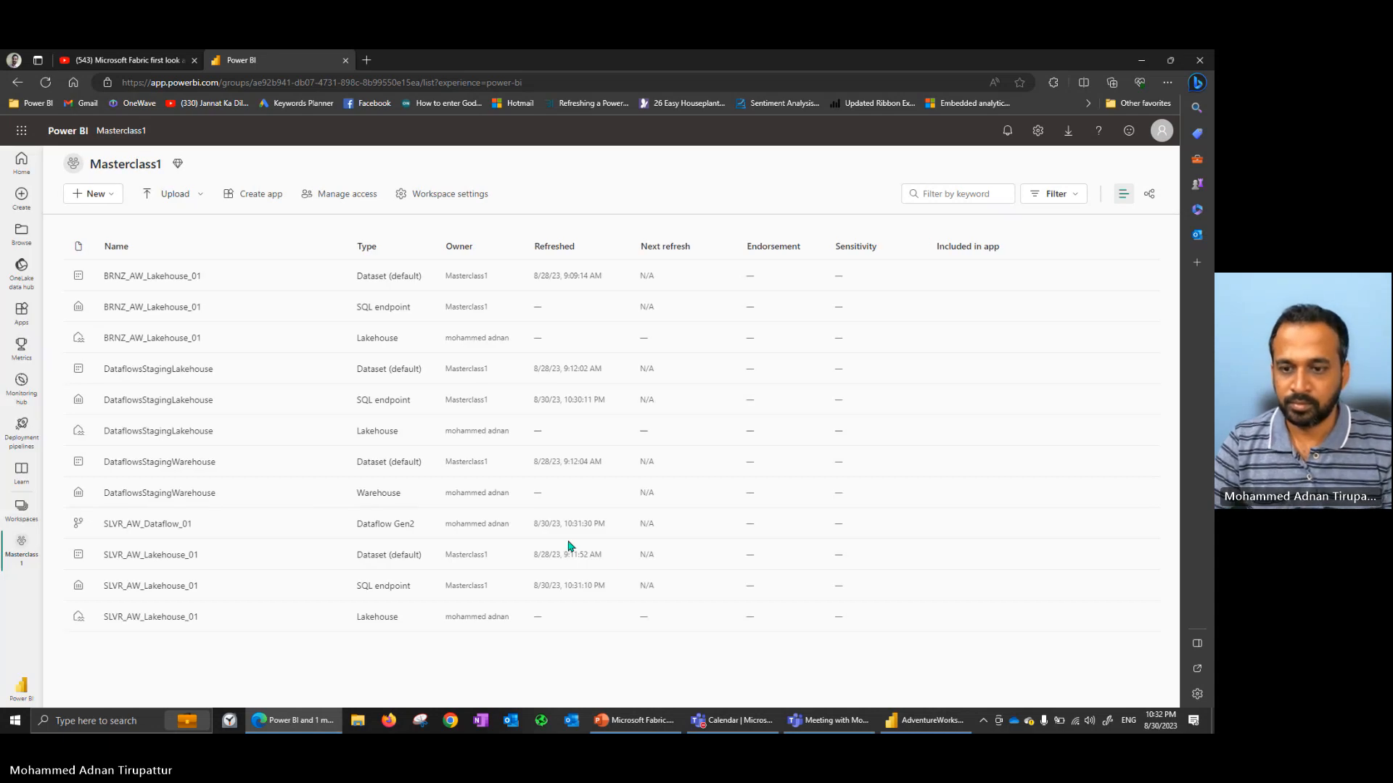
left_click_drag(539, 585, 609, 589)
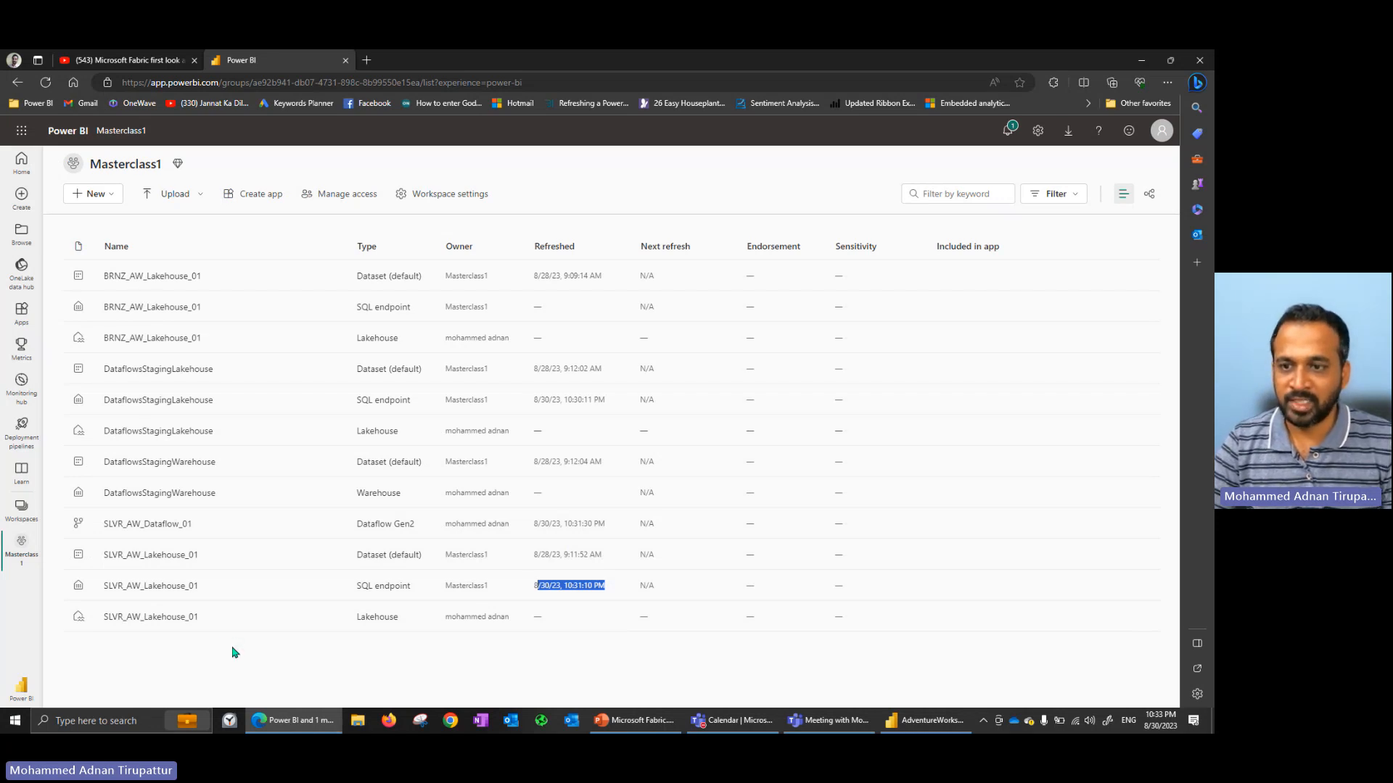
Switch Fabric to the Data Factory experience and open the Masterclass1 workspace.
left_click(29, 683)
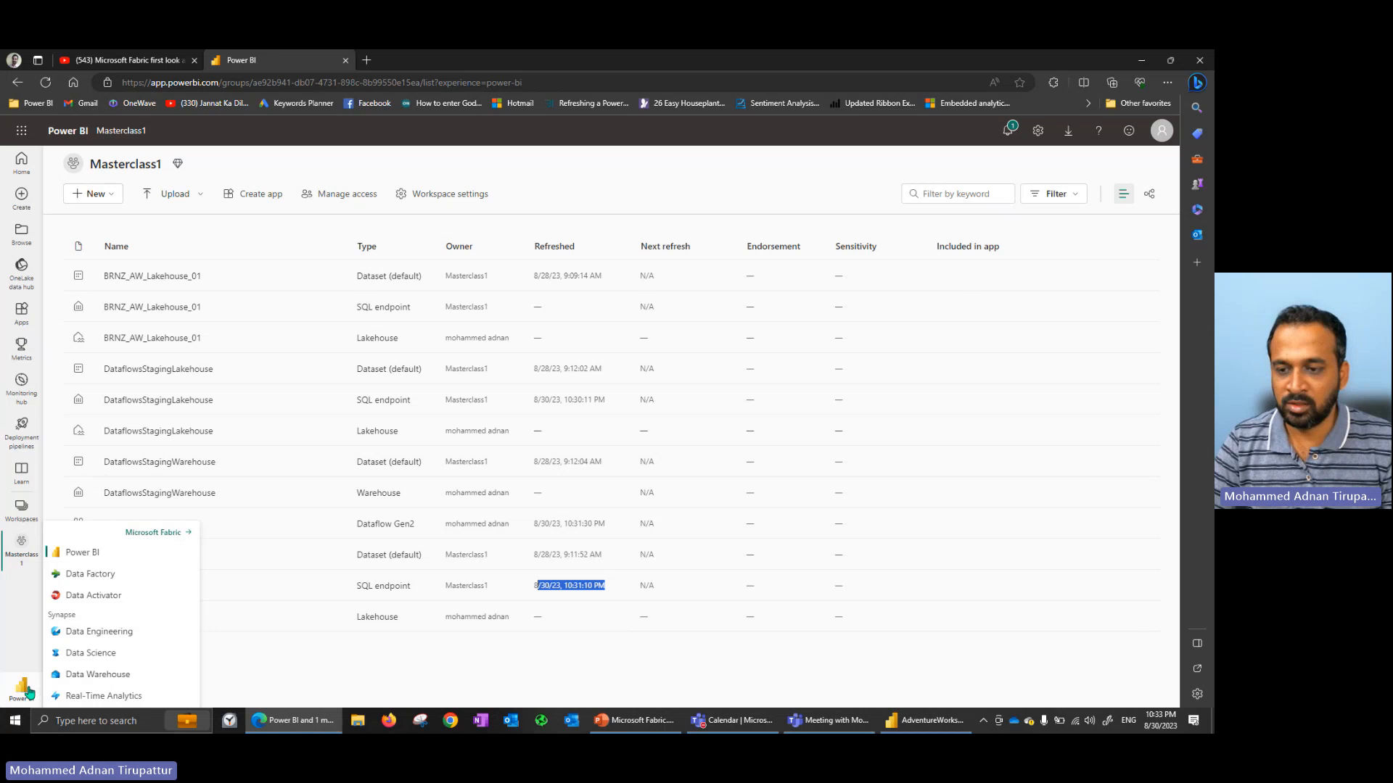
left_click(128, 633)
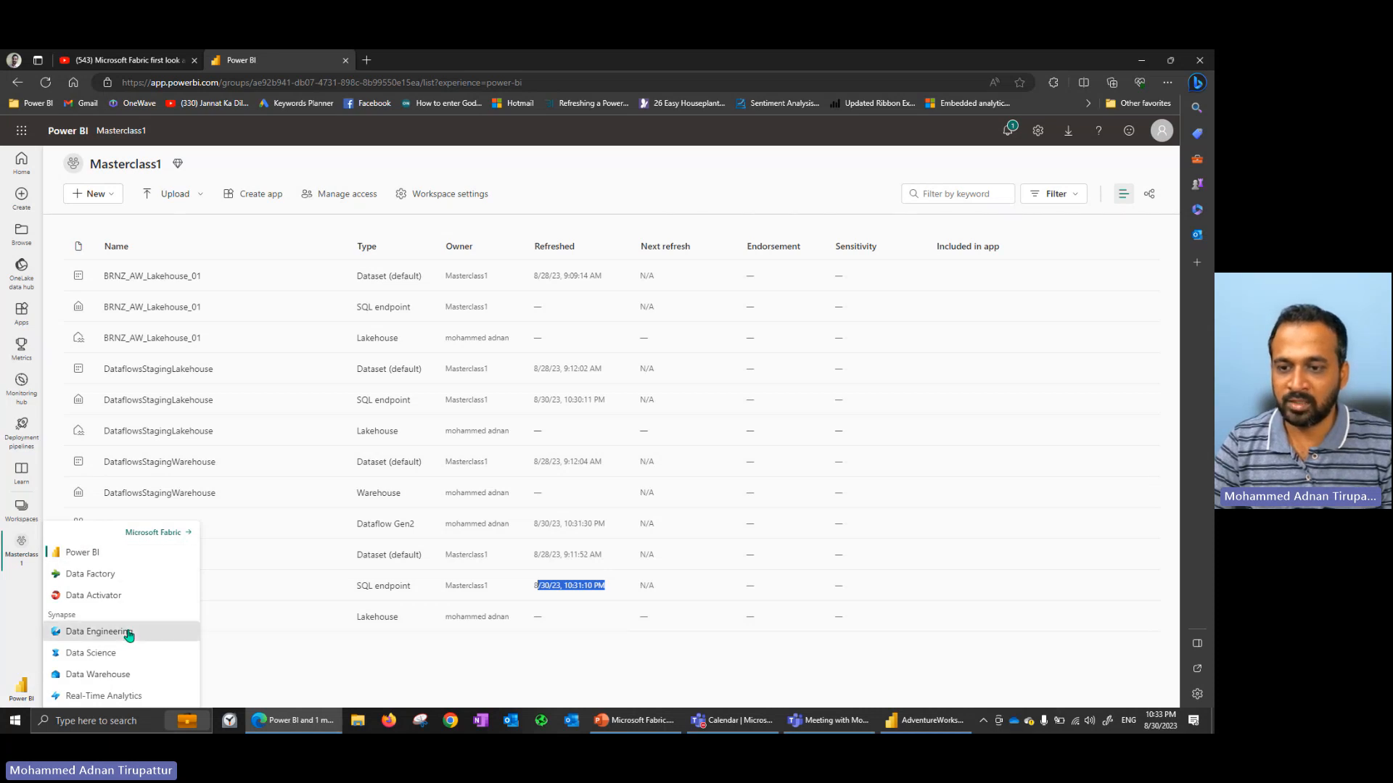
left_click(103, 575)
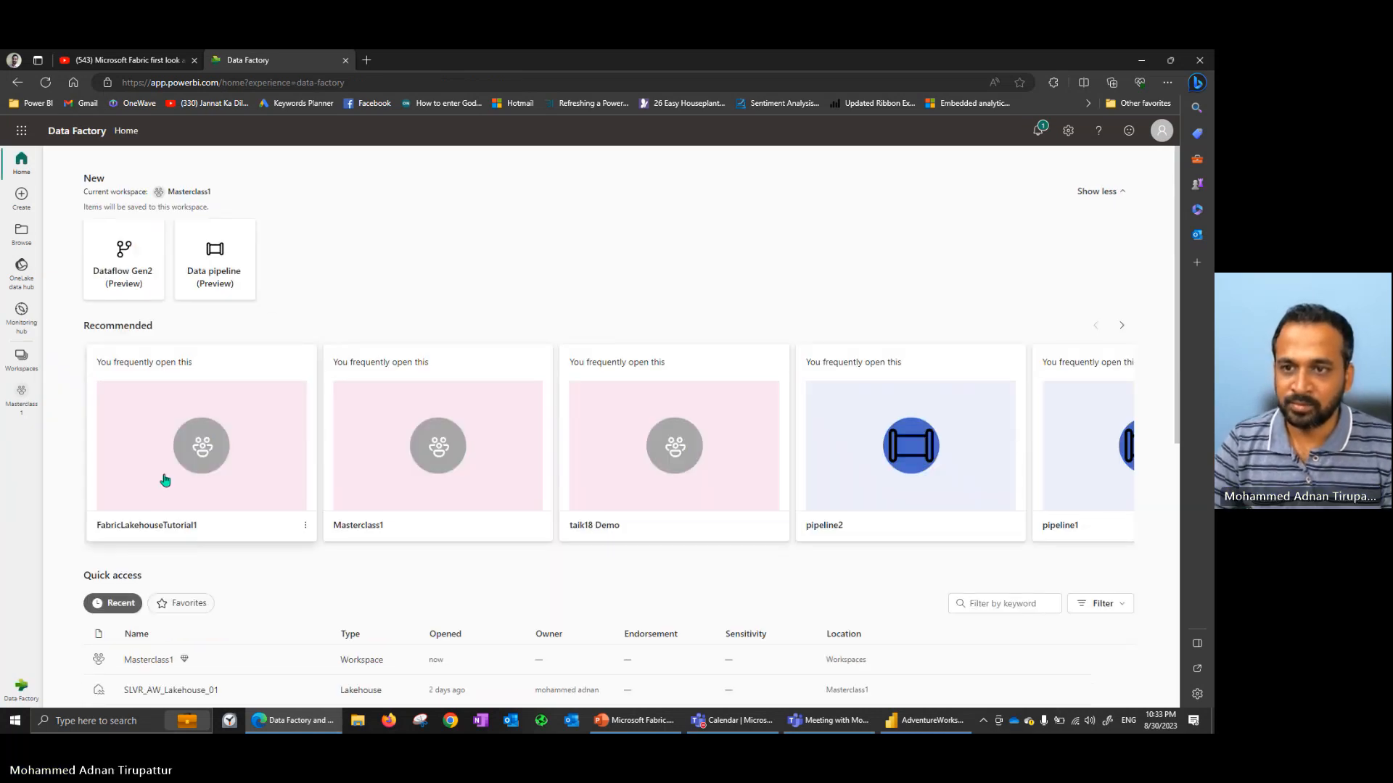
left_click(21, 397)
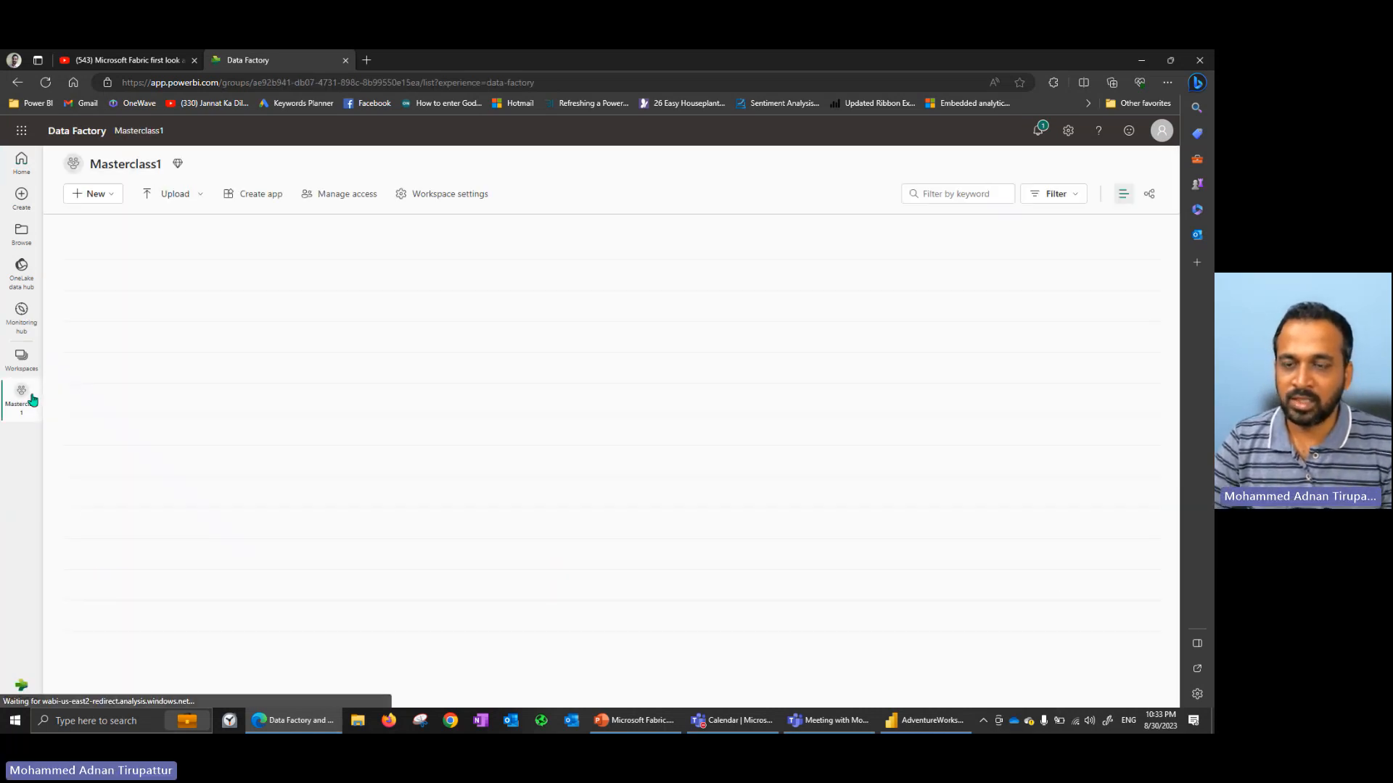
Create a new lakehouse named GOLD_AW_Lakehouse_01 in the Masterclass1 workspace.
left_click(114, 197)
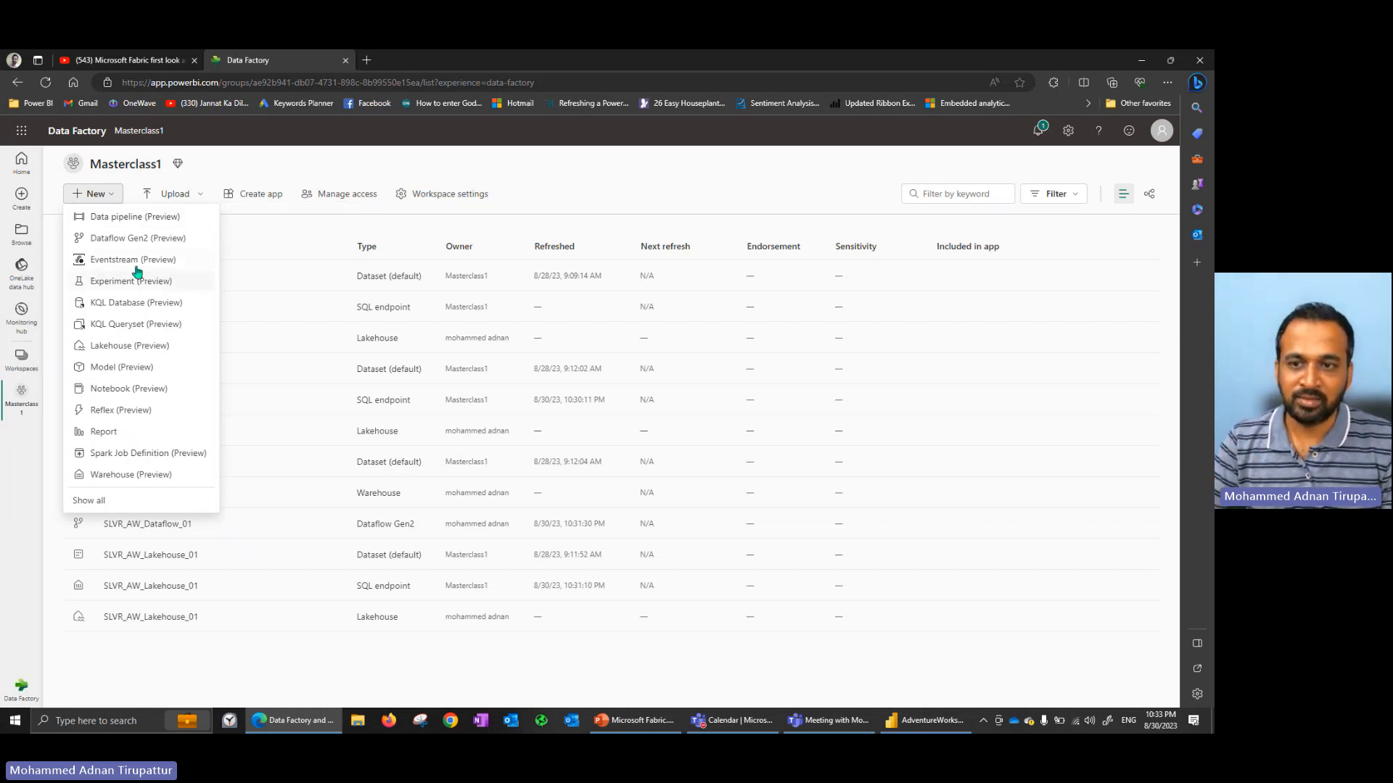
left_click(172, 349)
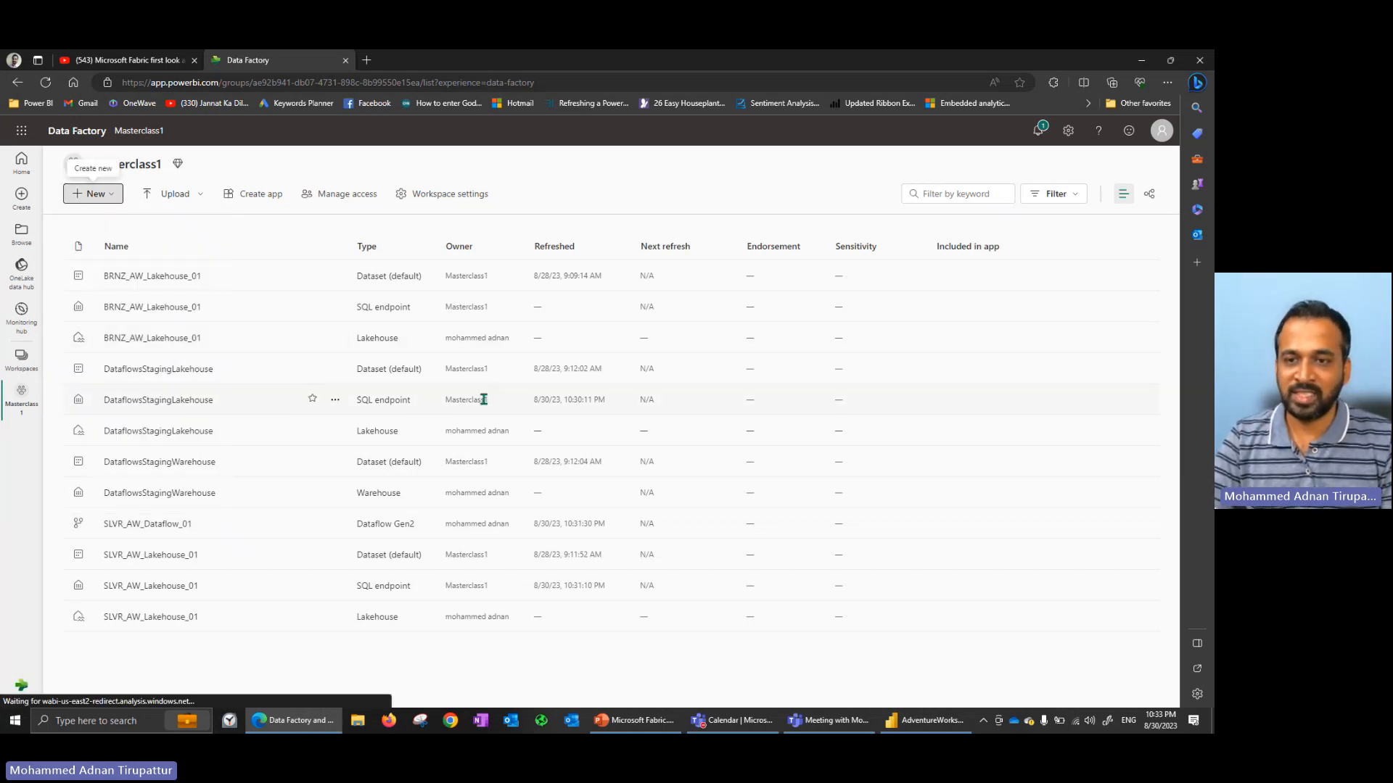
type("GOLD_AW")
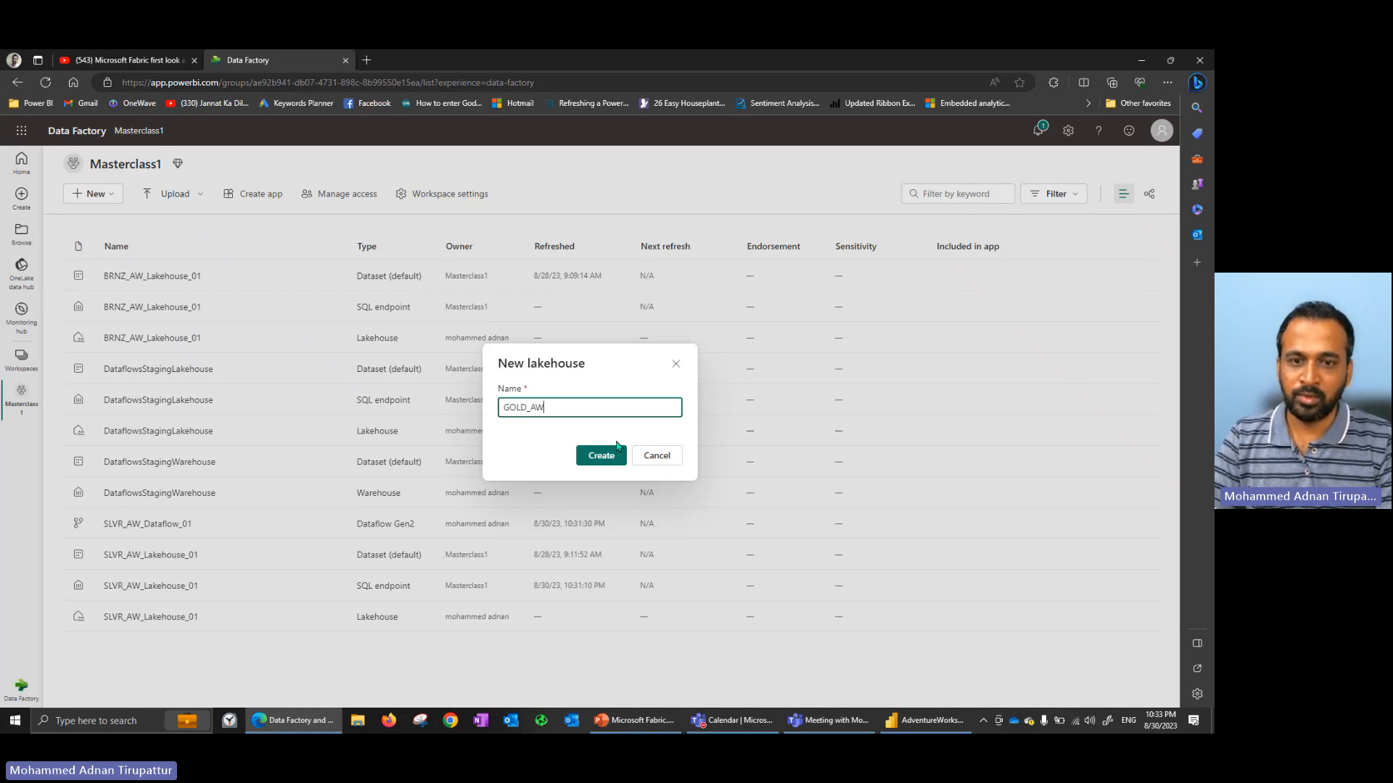
type("_Lakehouse_01")
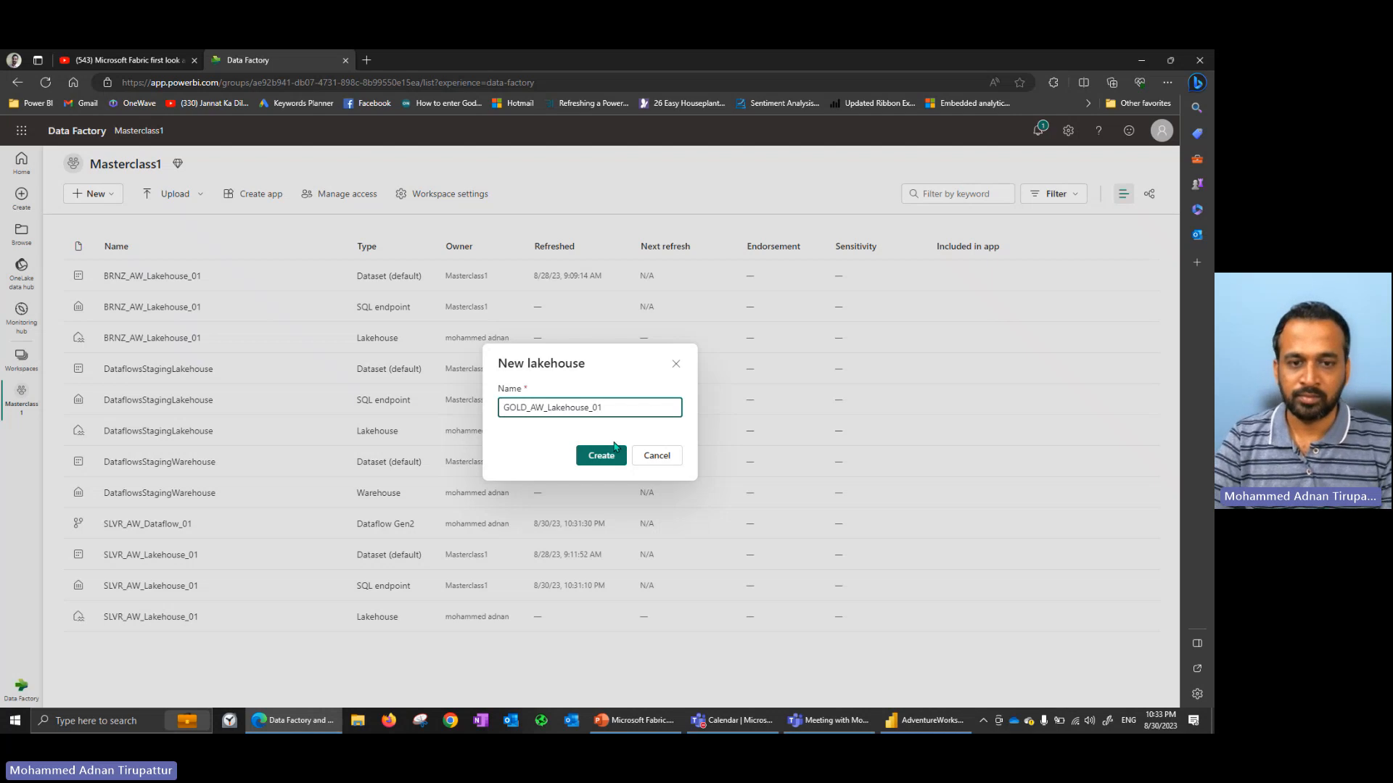
left_click(593, 458)
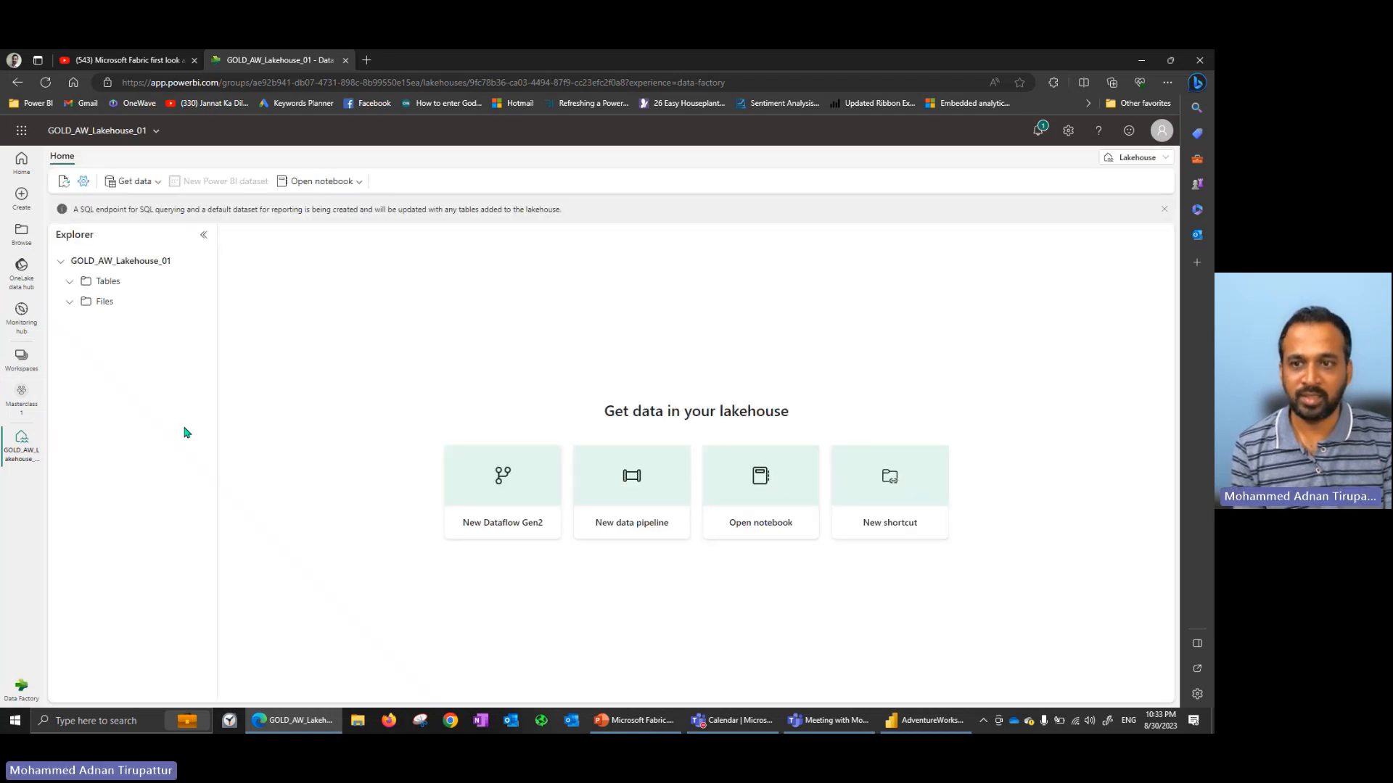
Review the Masterclass1 item list, then reopen GOLD_AW_Lakehouse_01 and view its options for getting data.
left_click(24, 404)
scroll(247, 563, "down", 1)
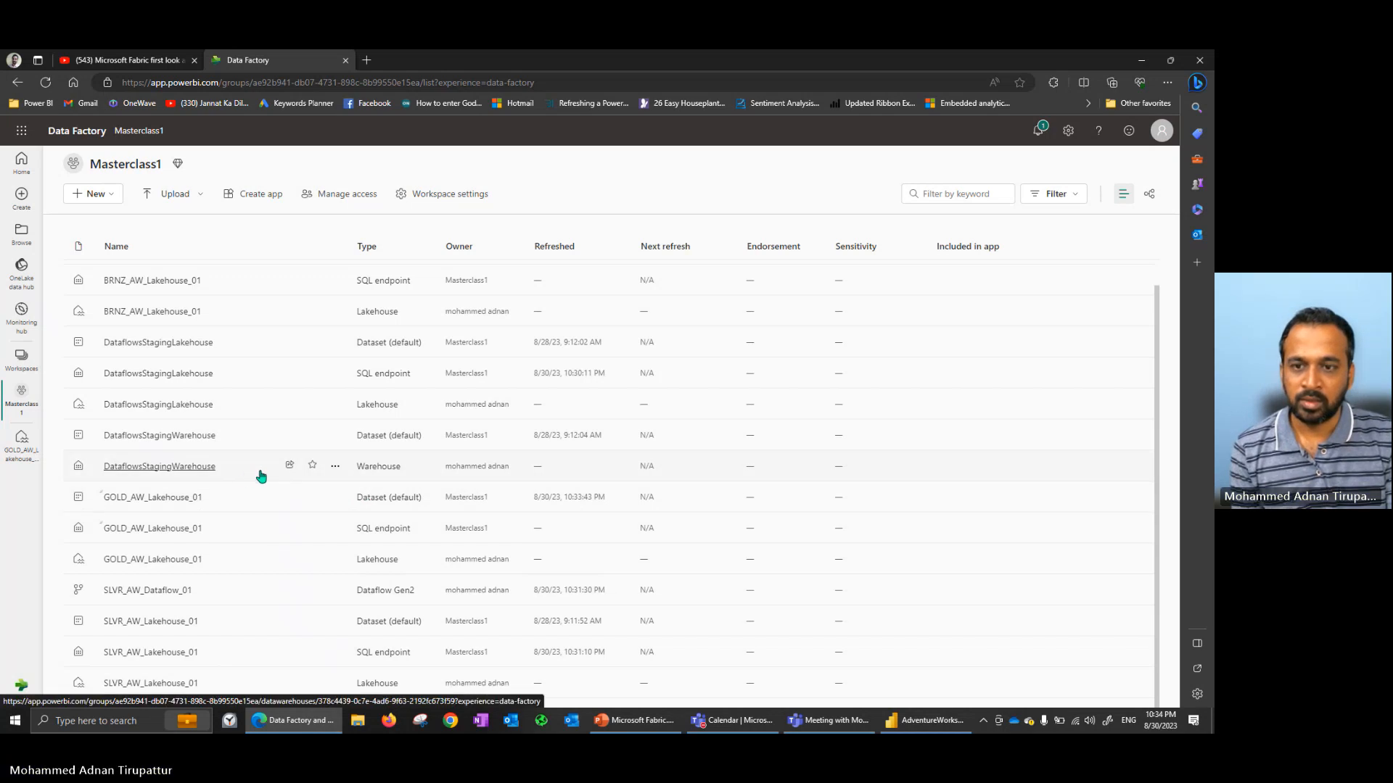
left_click_drag(53, 482, 51, 372)
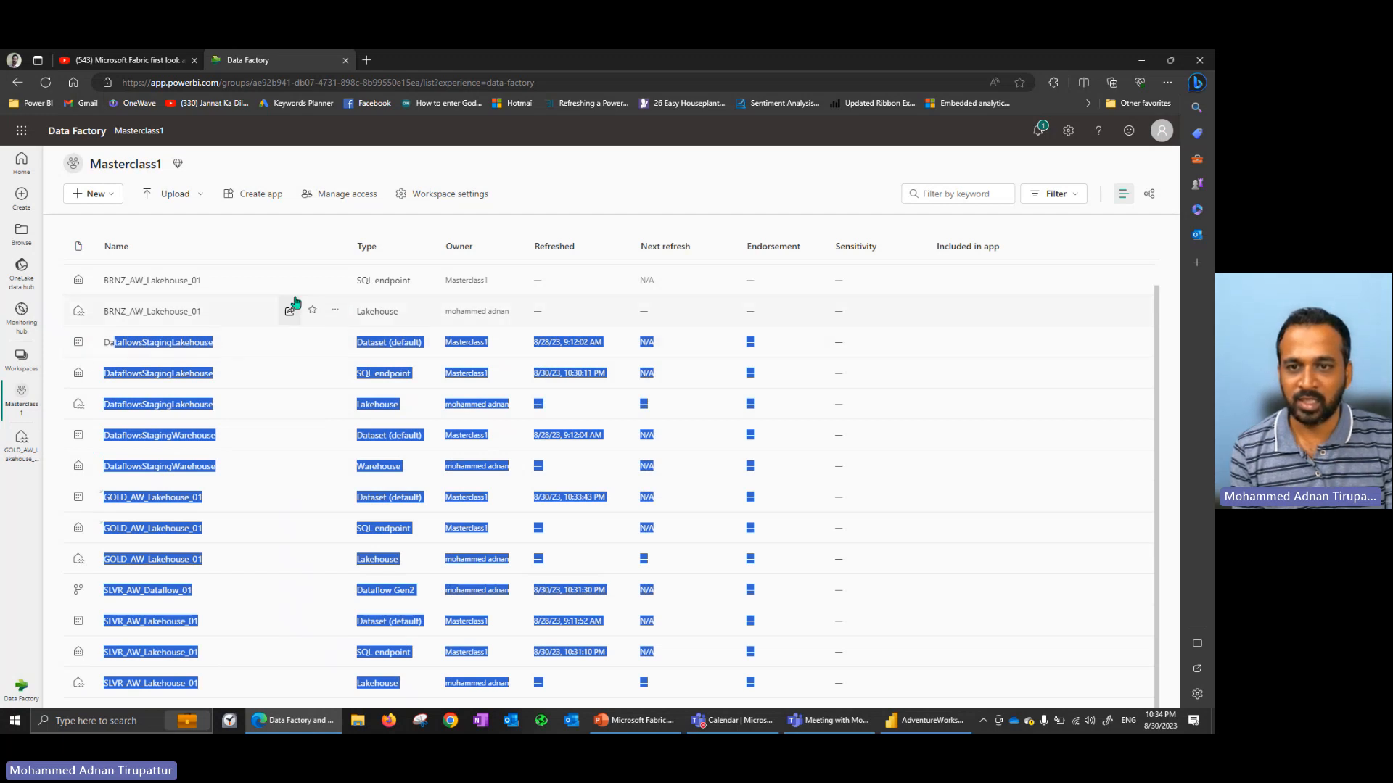
left_click(62, 428)
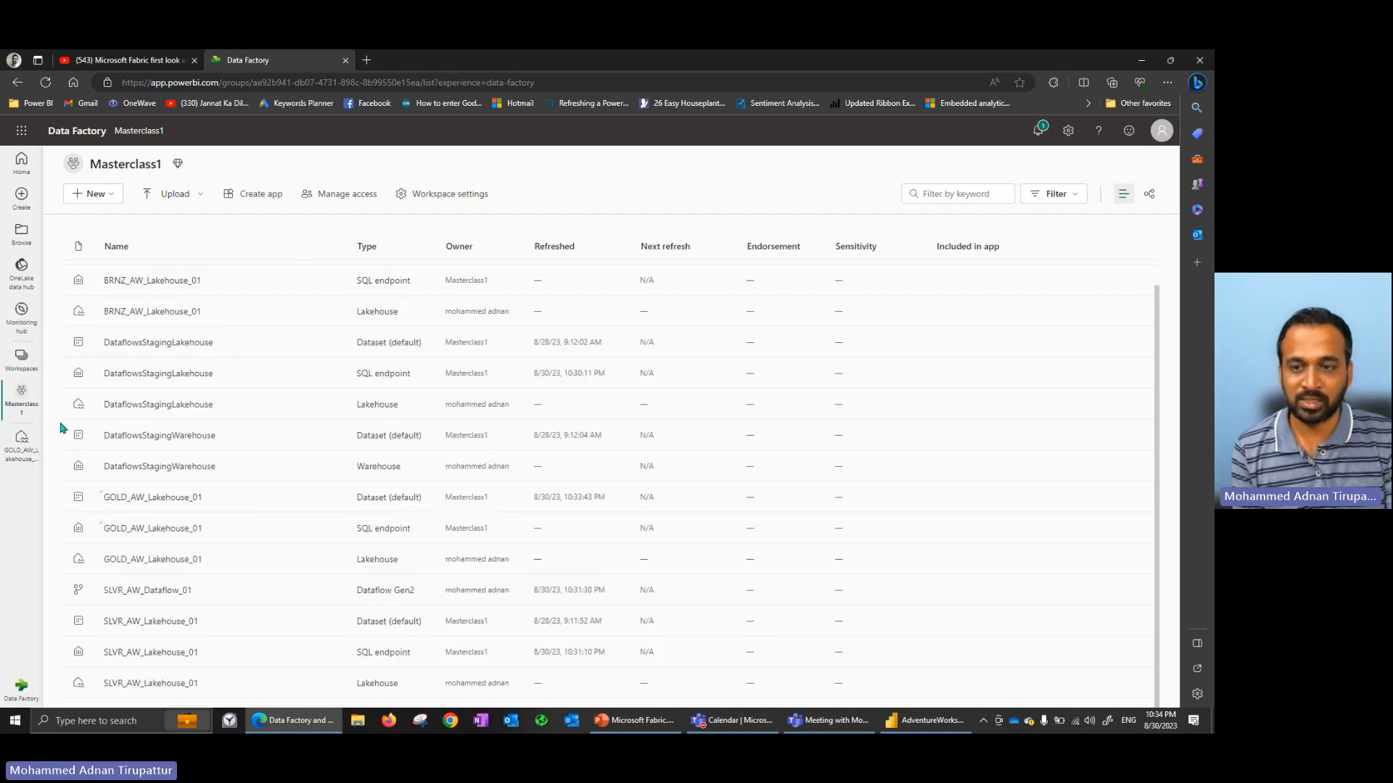
left_click(11, 470)
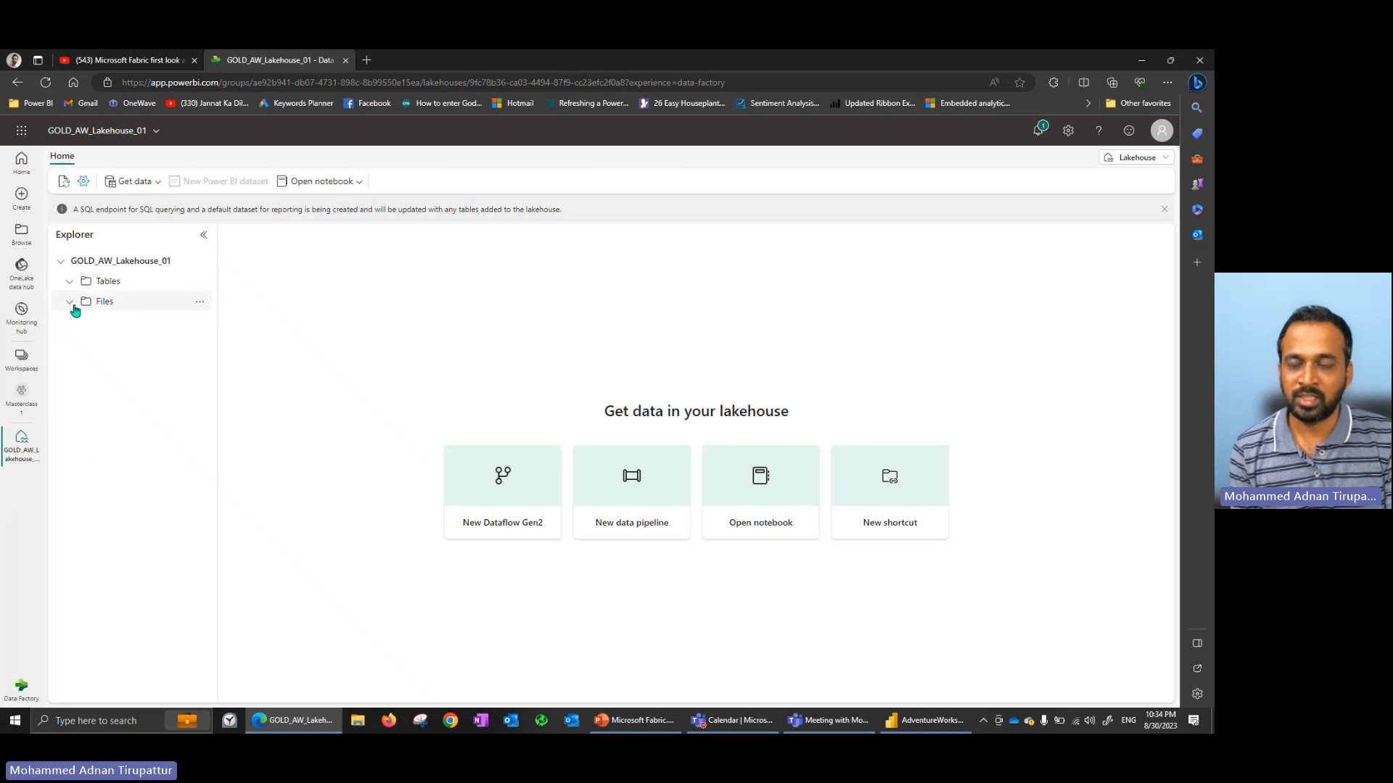
left_click(155, 183)
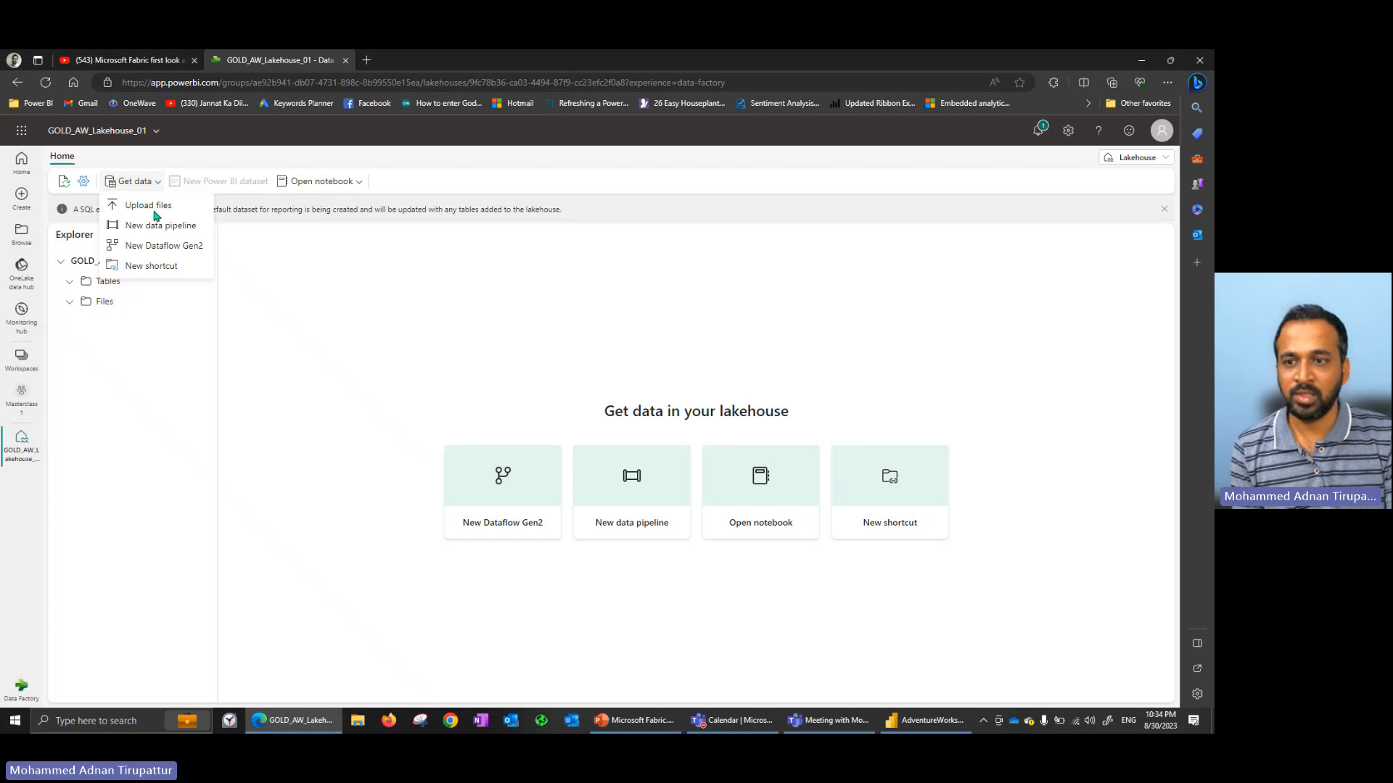
Open the SLVR_AW_Lakehouse_01 lakehouse from Masterclass1, collapse its Files and expand the Unidentified tables folder to inspect the loaded tables.
left_click(28, 396)
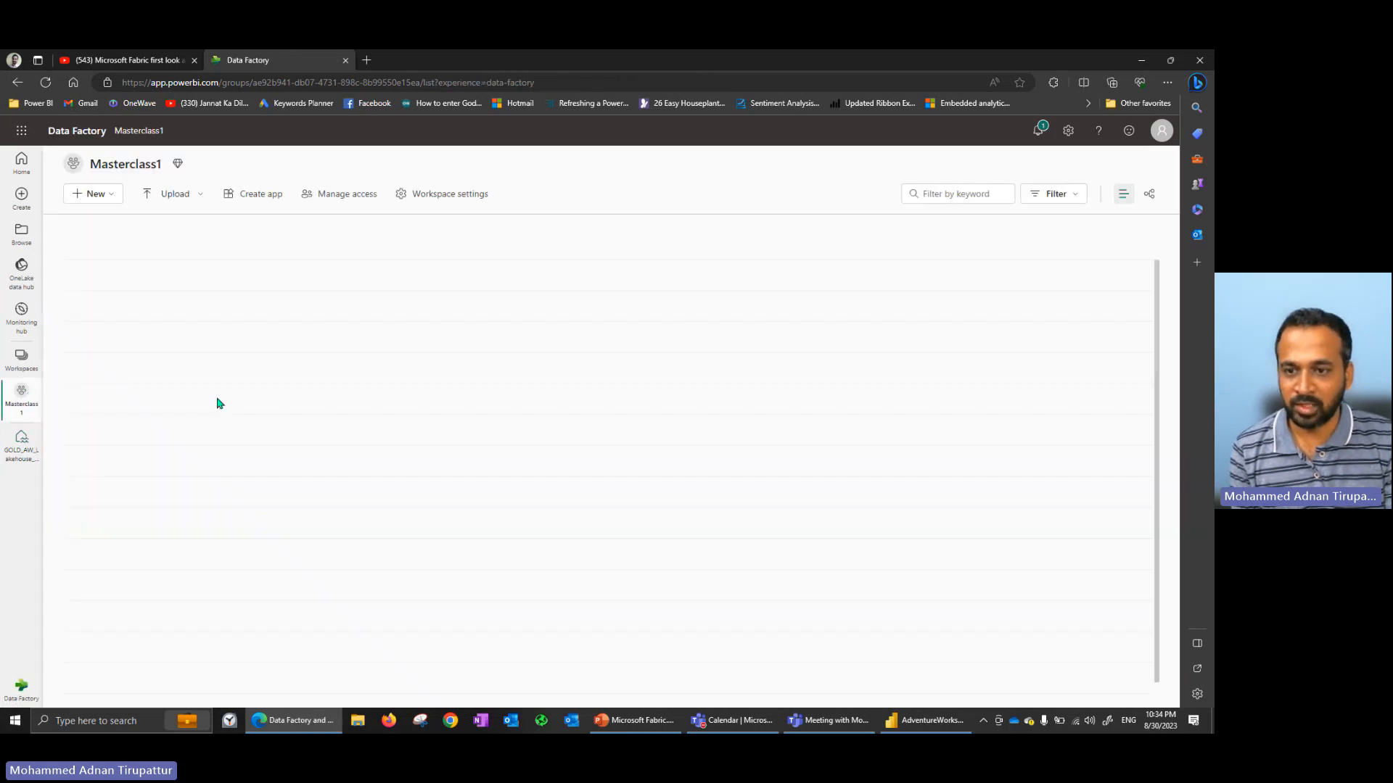
scroll(327, 416, "down", 1)
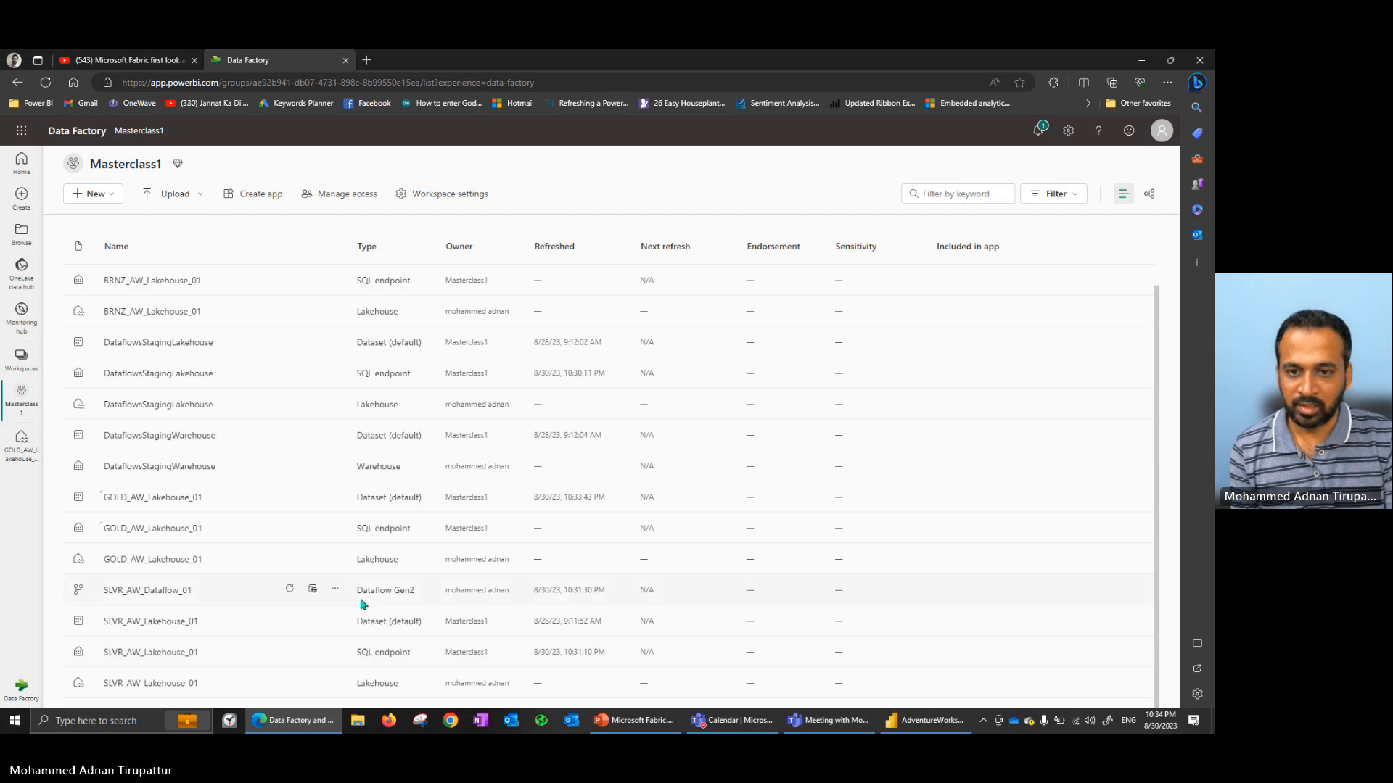
left_click(133, 684)
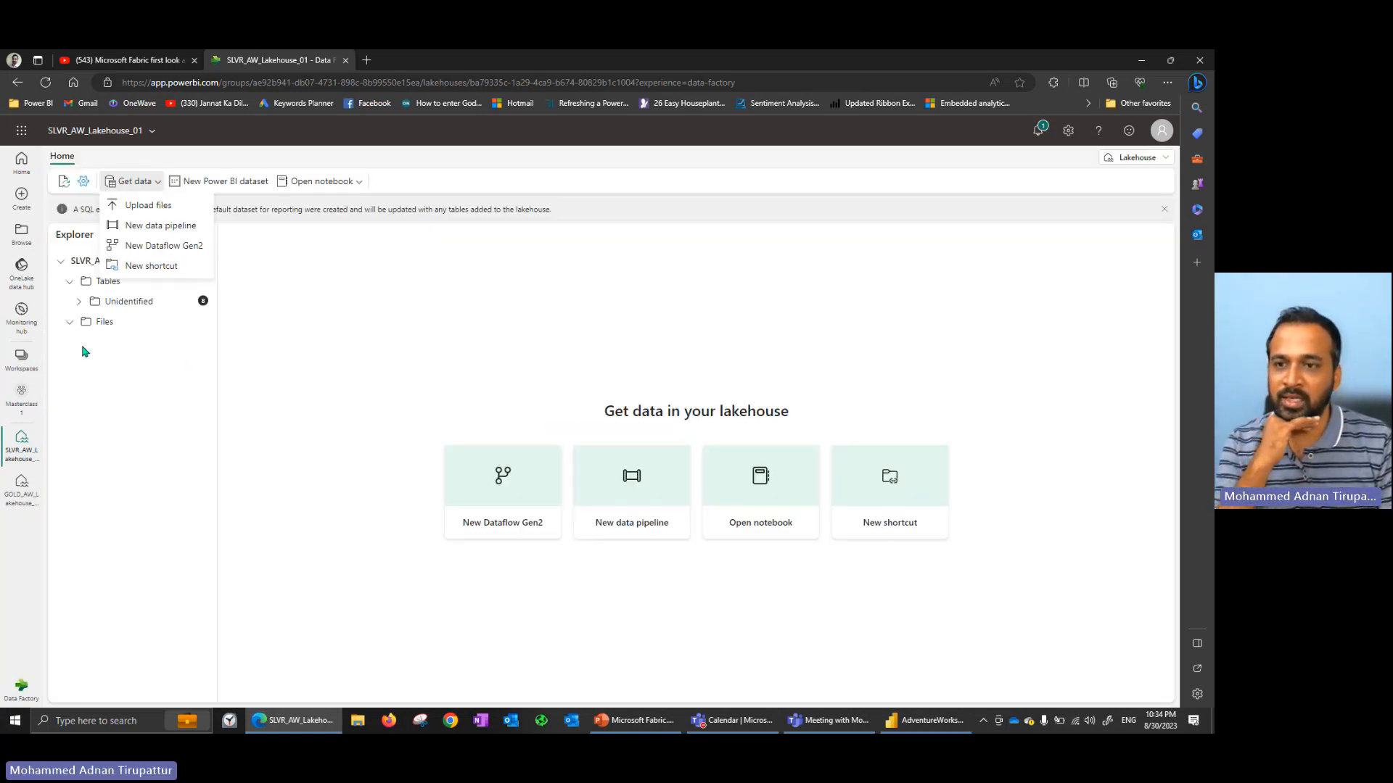
left_click(70, 323)
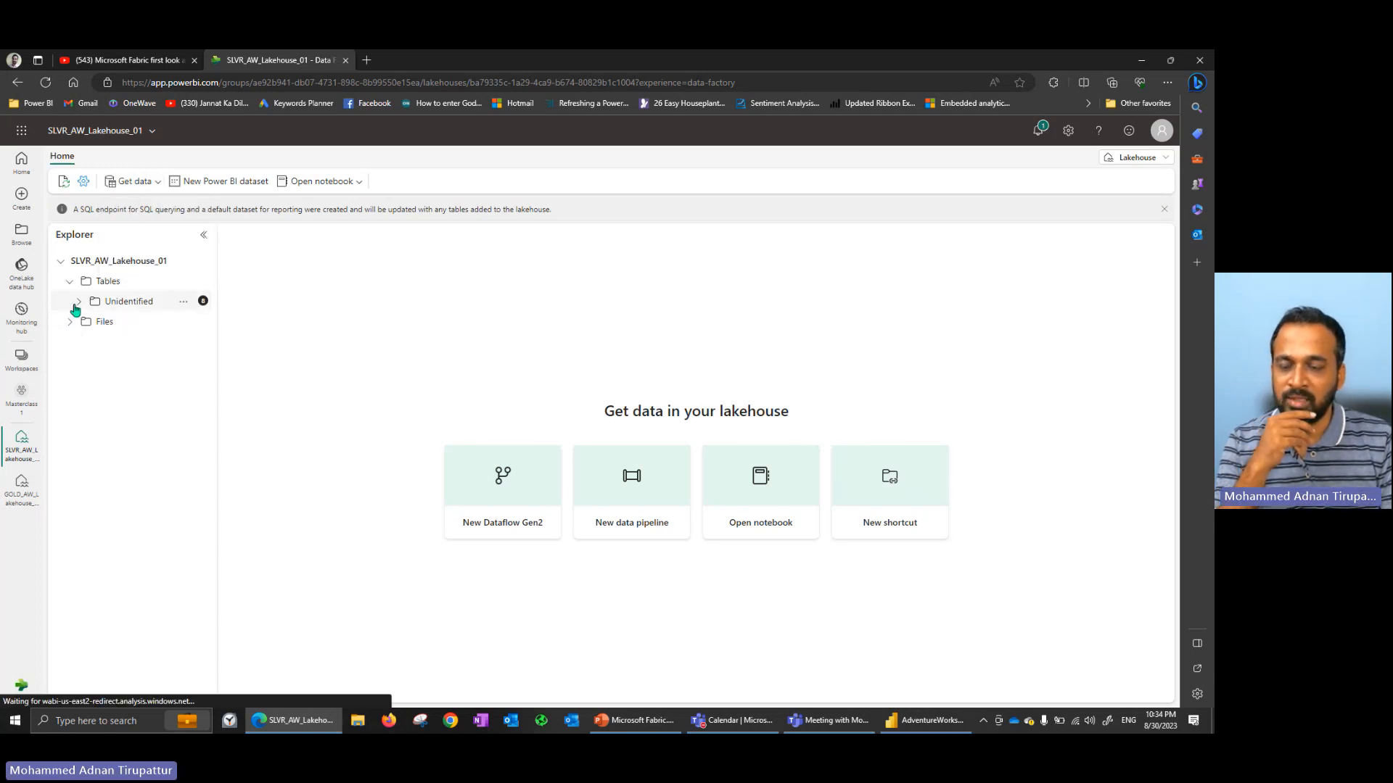
left_click(82, 302)
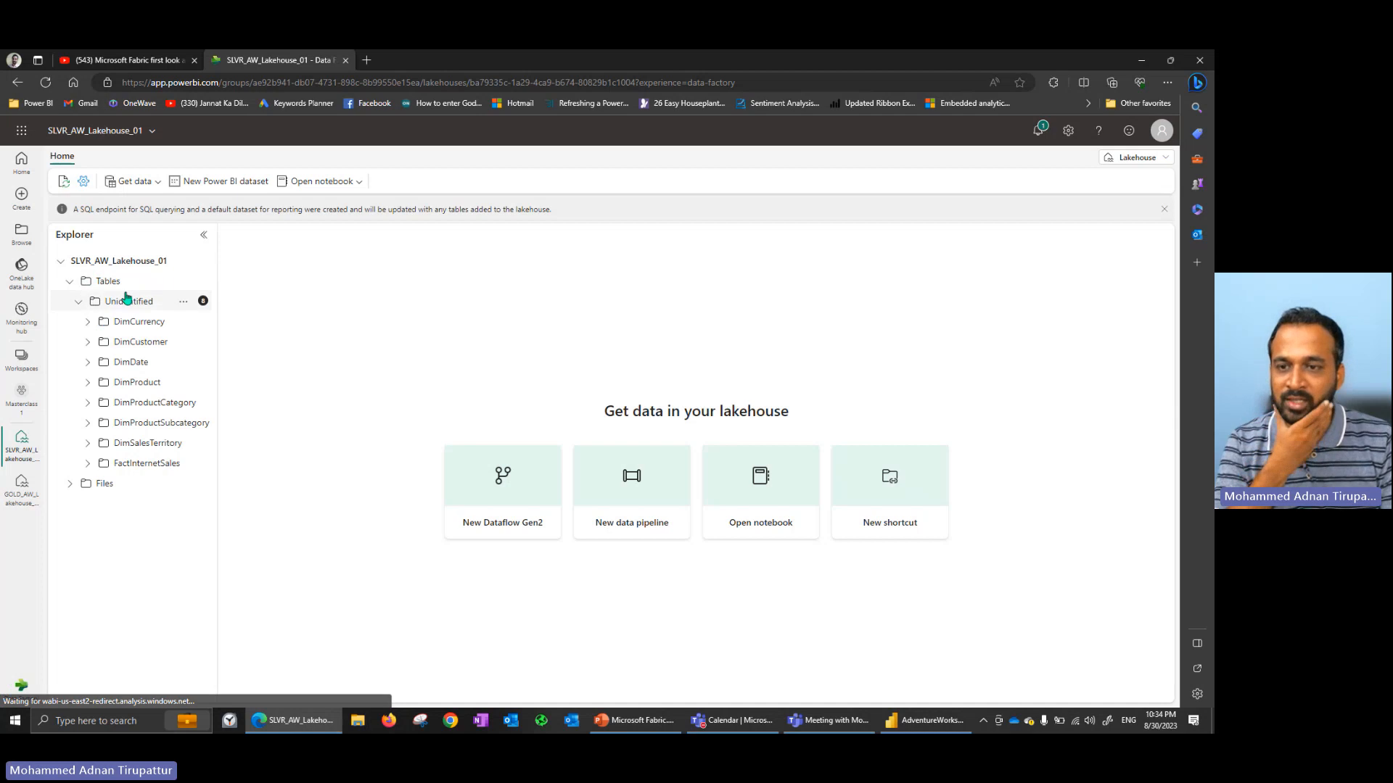
Expand DimCurrency in the silver lakehouse, close that lakehouse, and refresh SLVR_AW_Dataflow_01 from the Masterclass1 workspace.
left_click(88, 322)
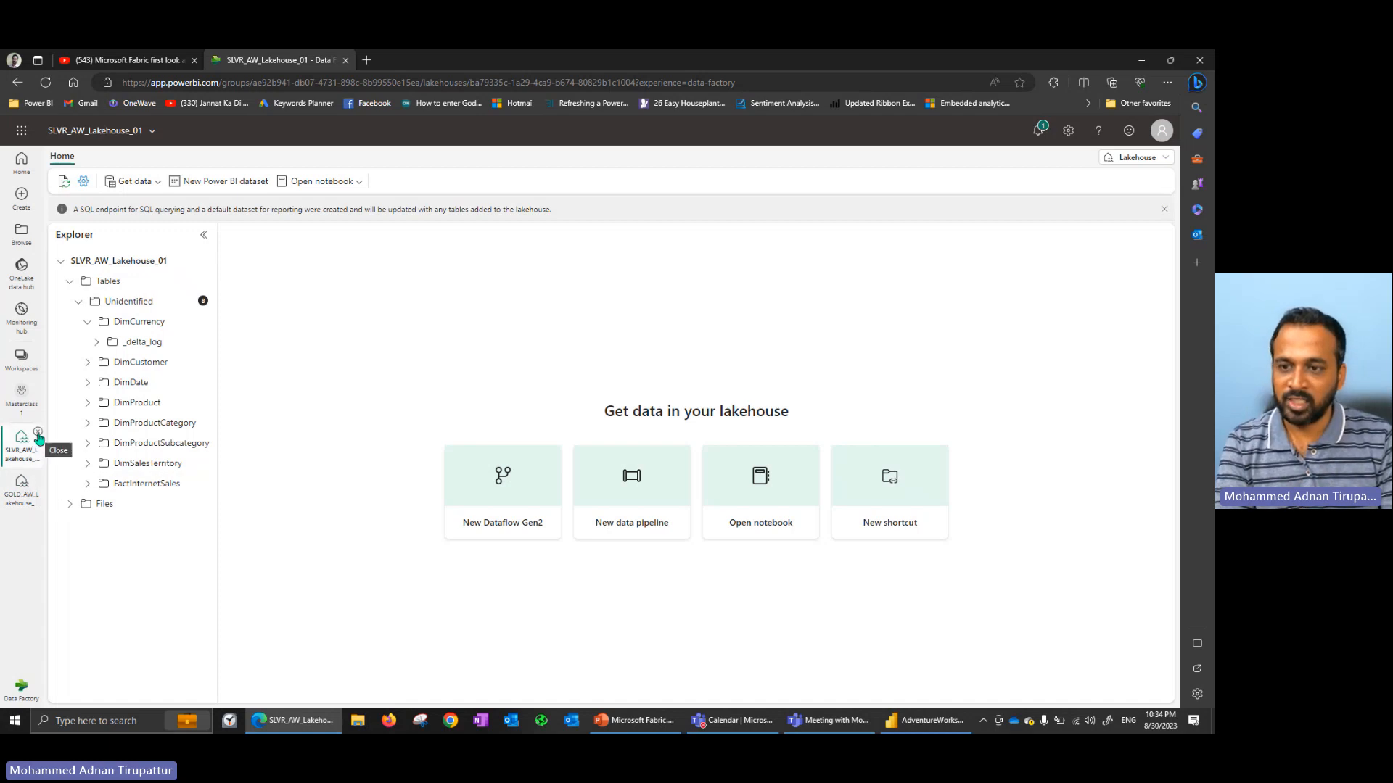
left_click(39, 434)
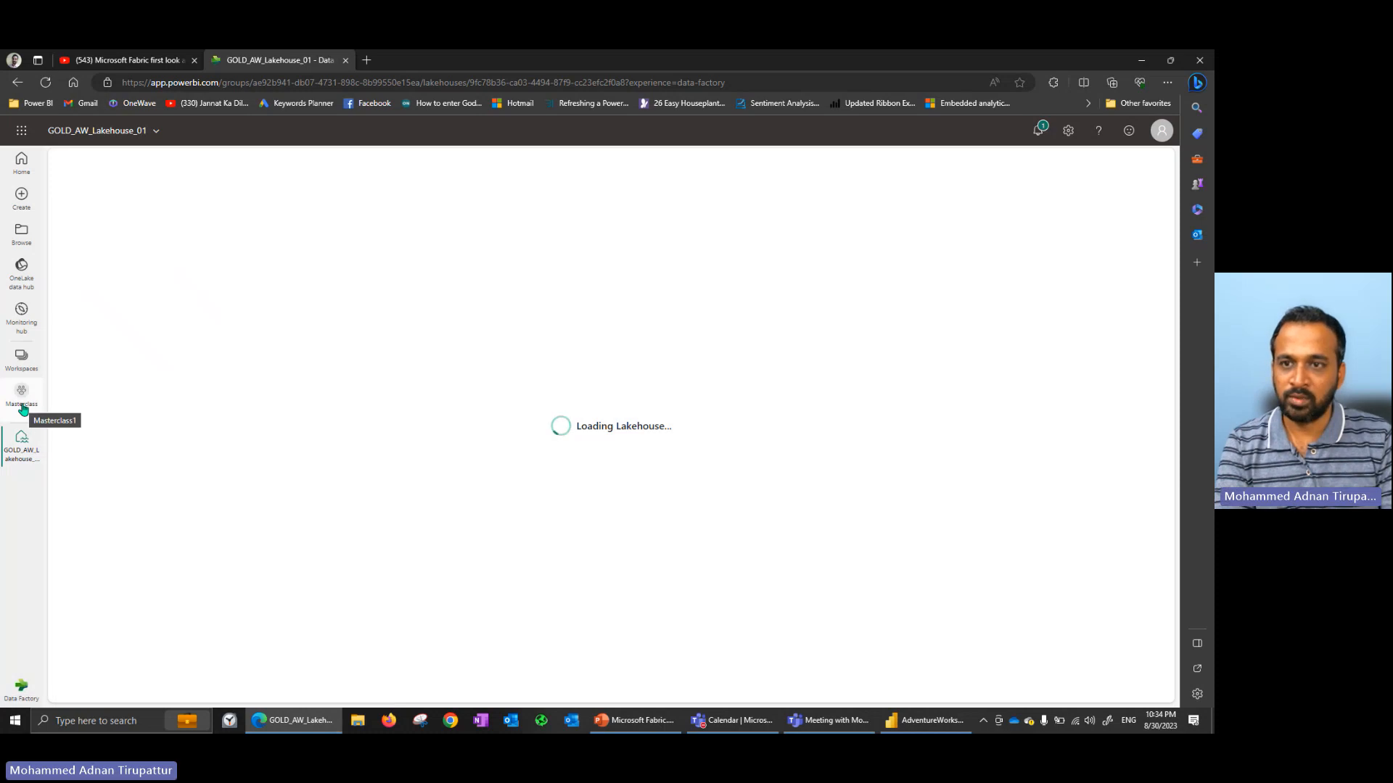
left_click(23, 405)
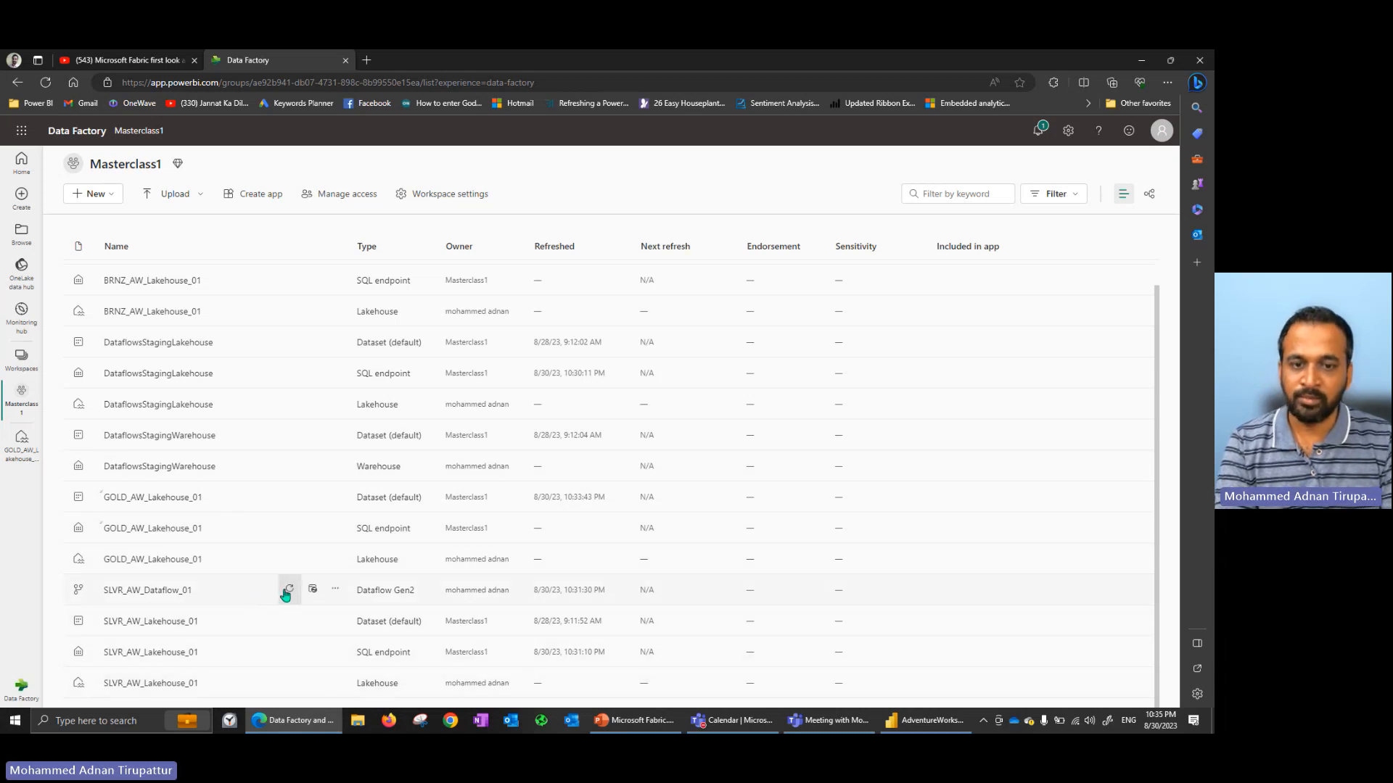
left_click(287, 591)
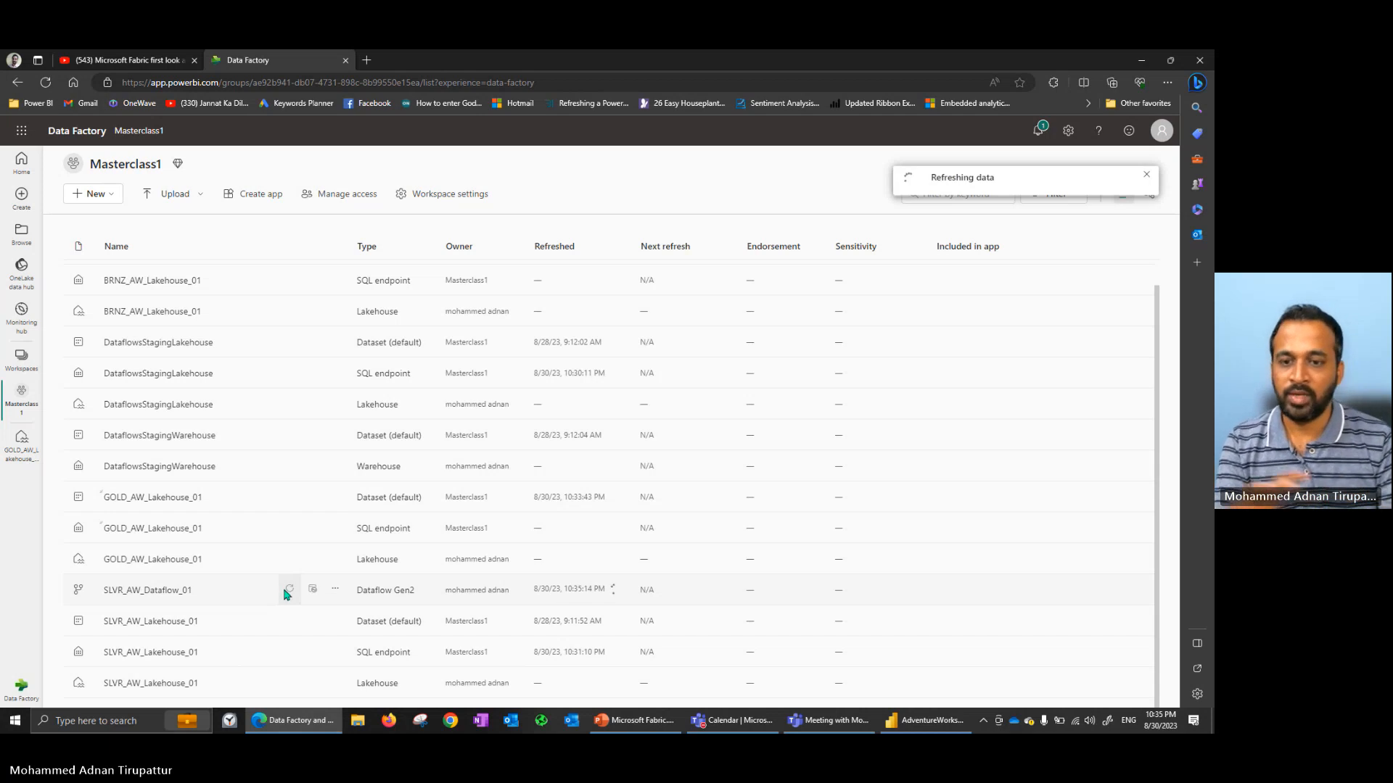
Create a new data pipeline named GOLD_AW_Pipeline_01 from the GOLD_AW_Lakehouse_01 lakehouse.
left_click(16, 456)
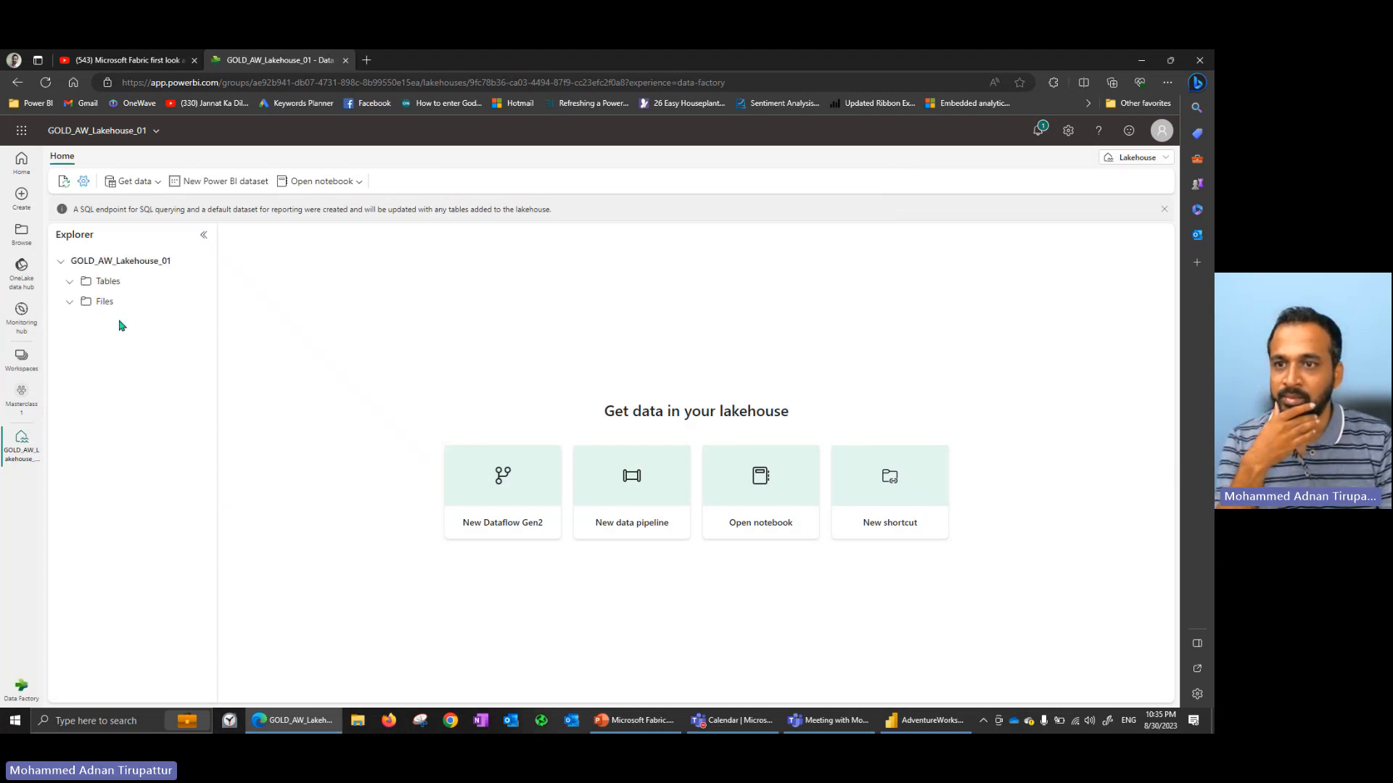
left_click(153, 188)
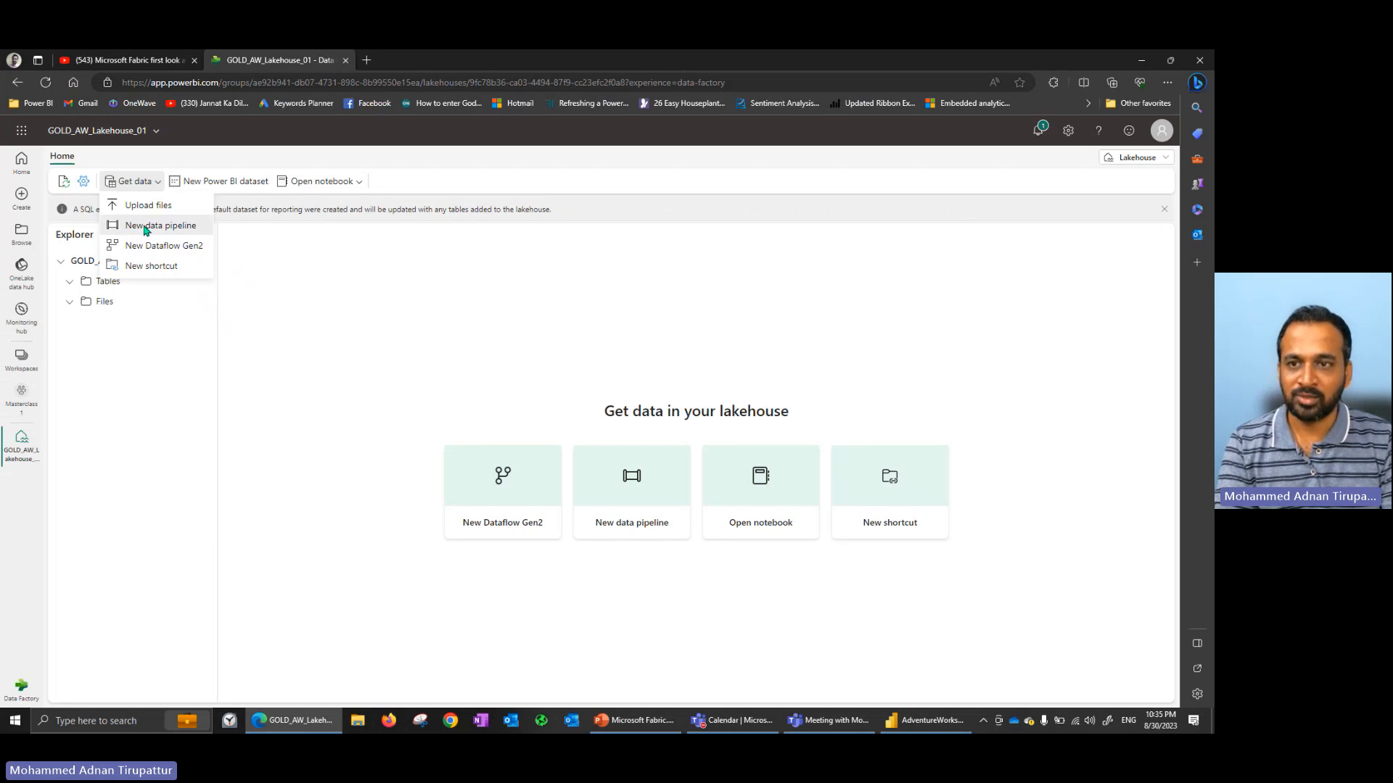
left_click(145, 227)
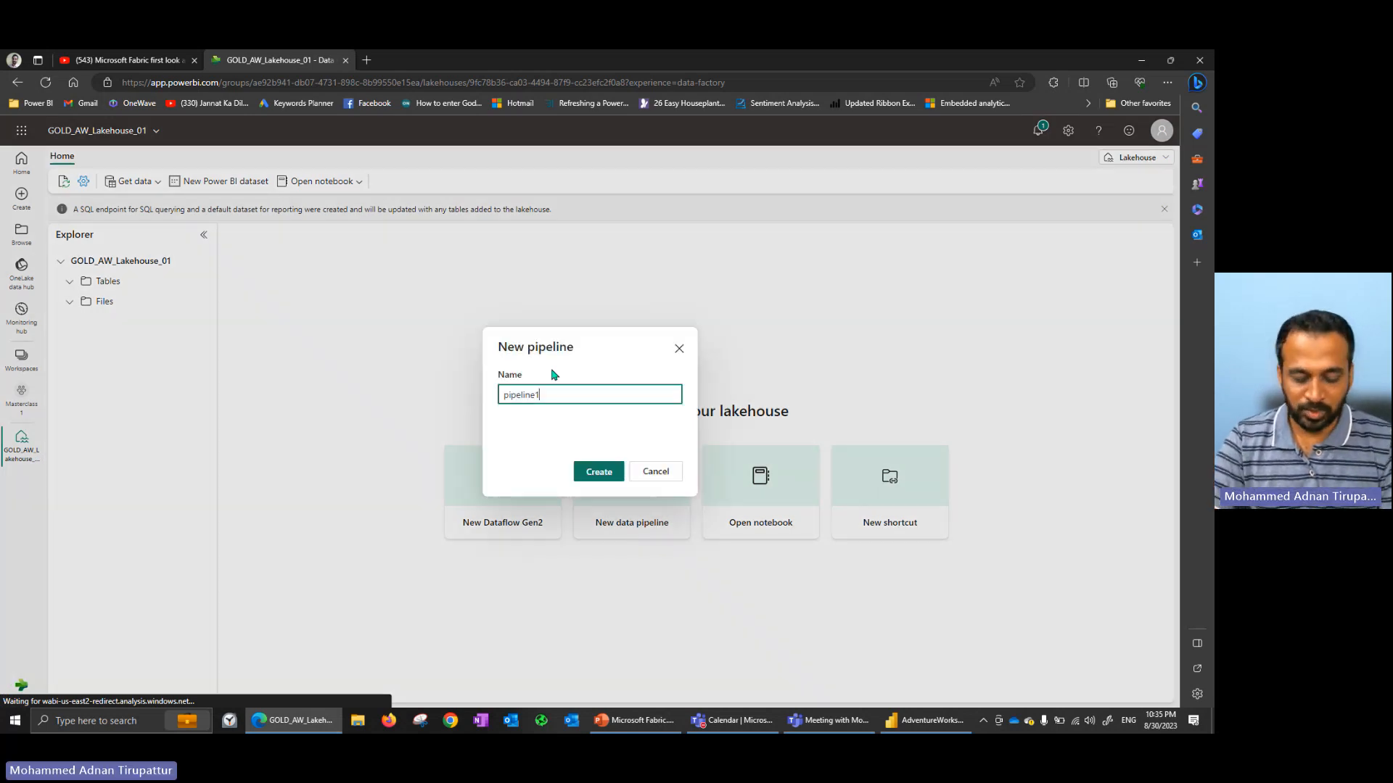
key("ctrl+a")
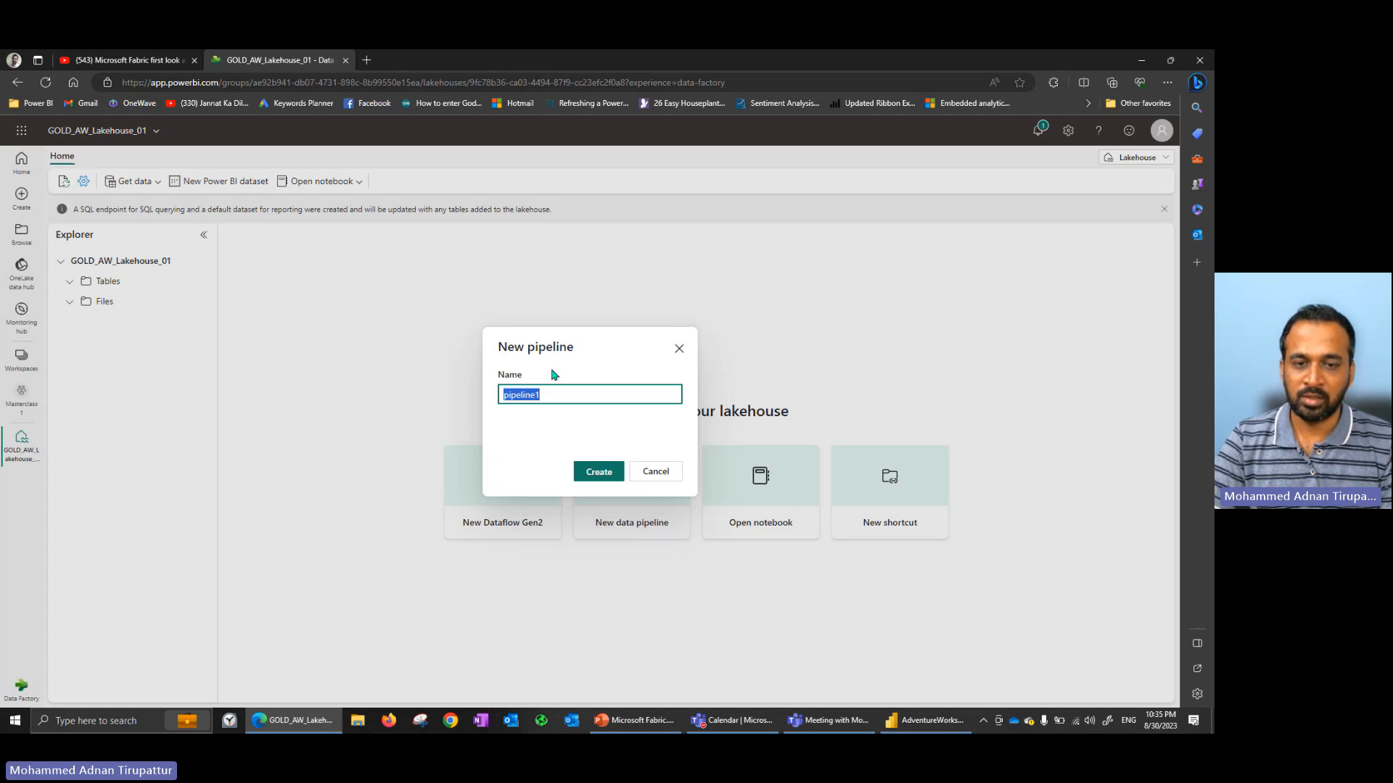
type("GOLD")
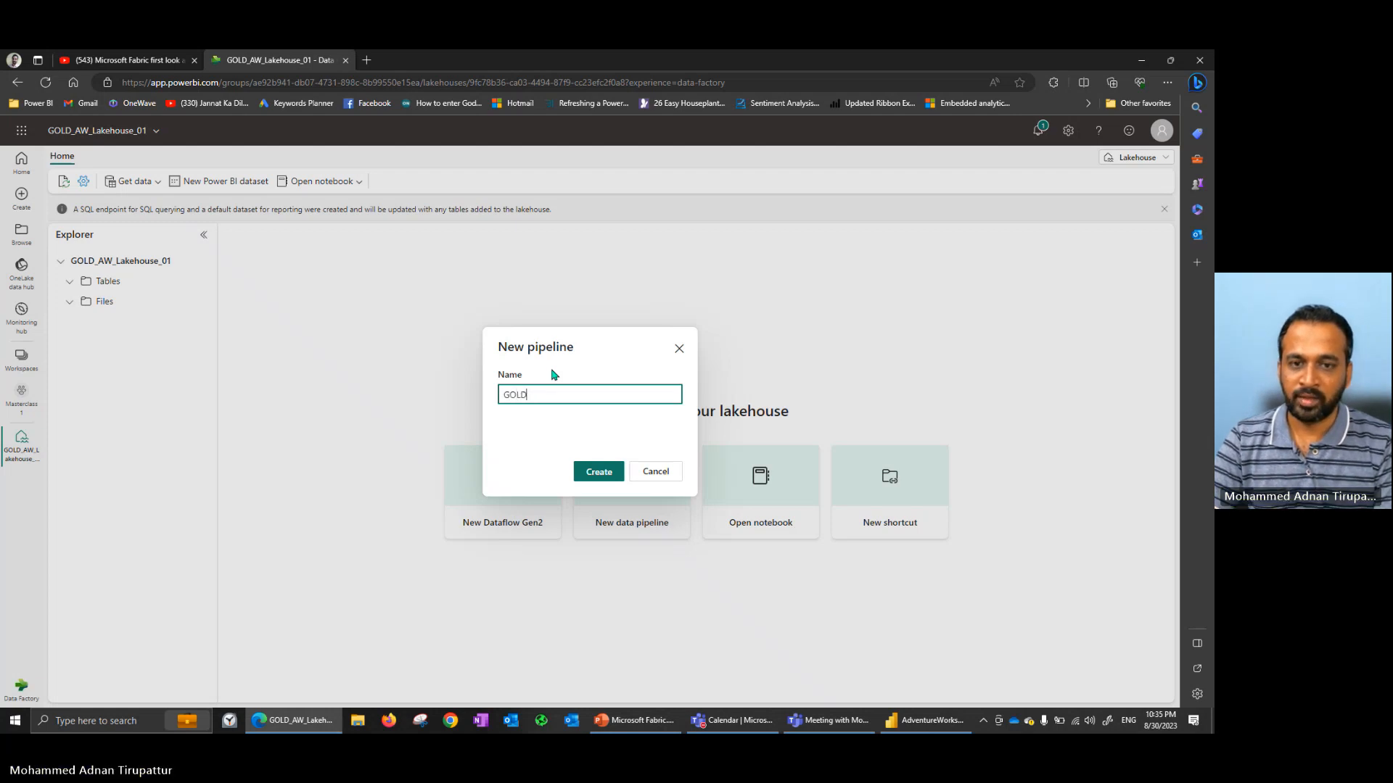
key("ctrl+a")
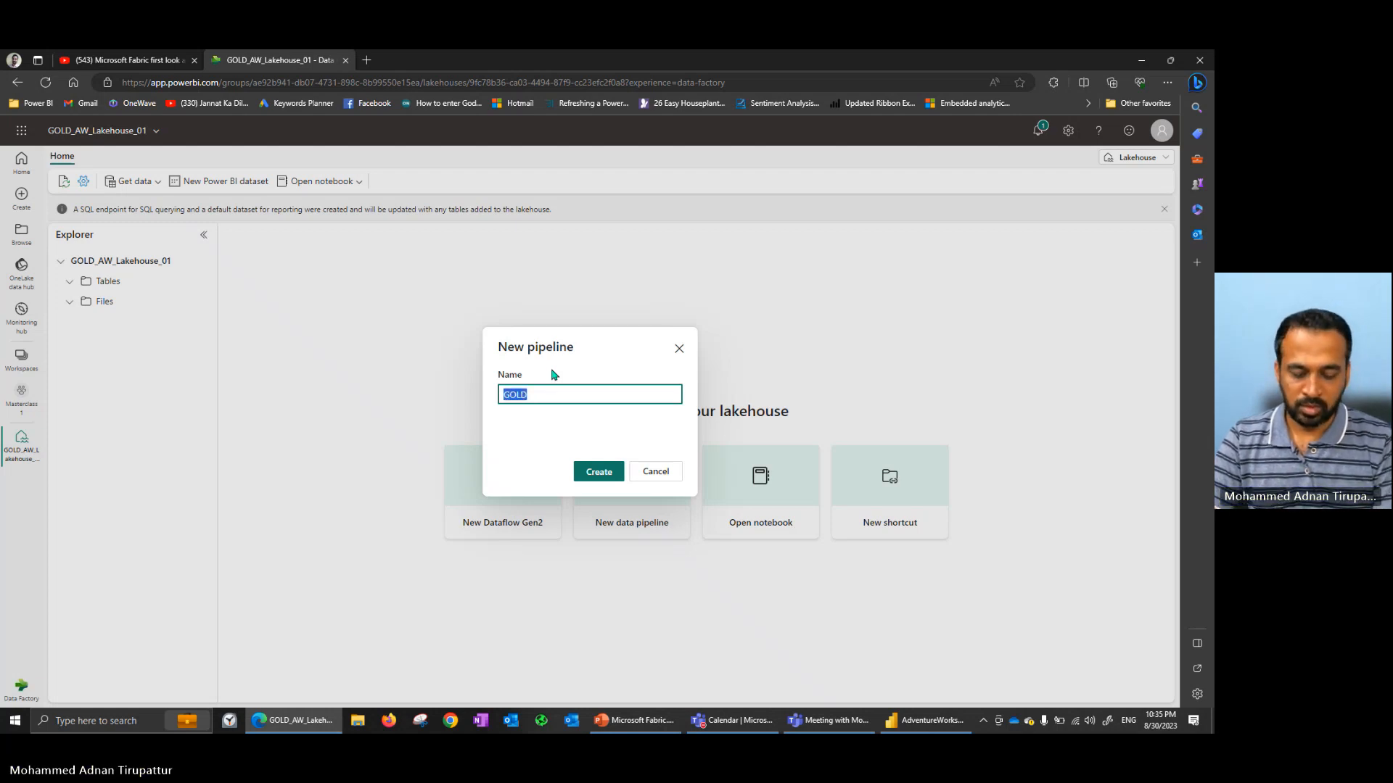
key("End")
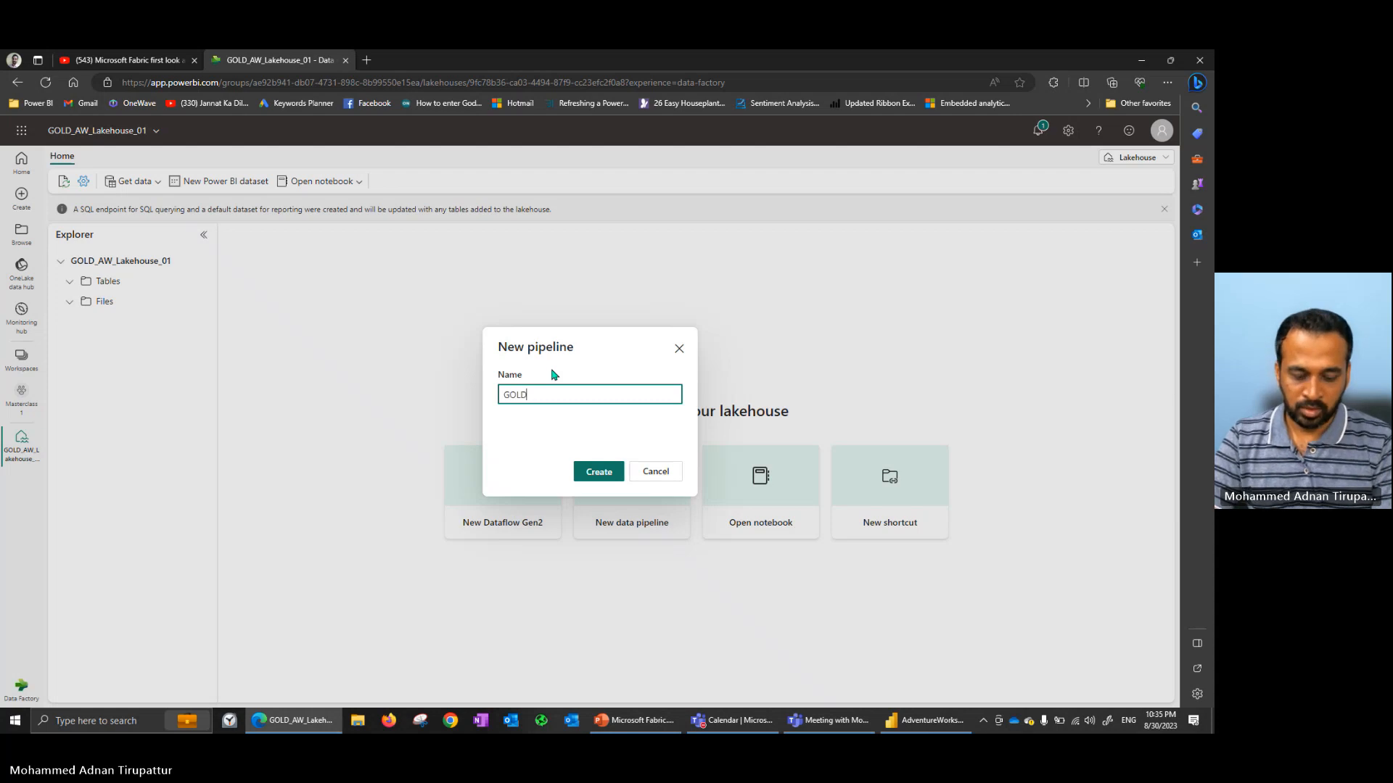
type("_P")
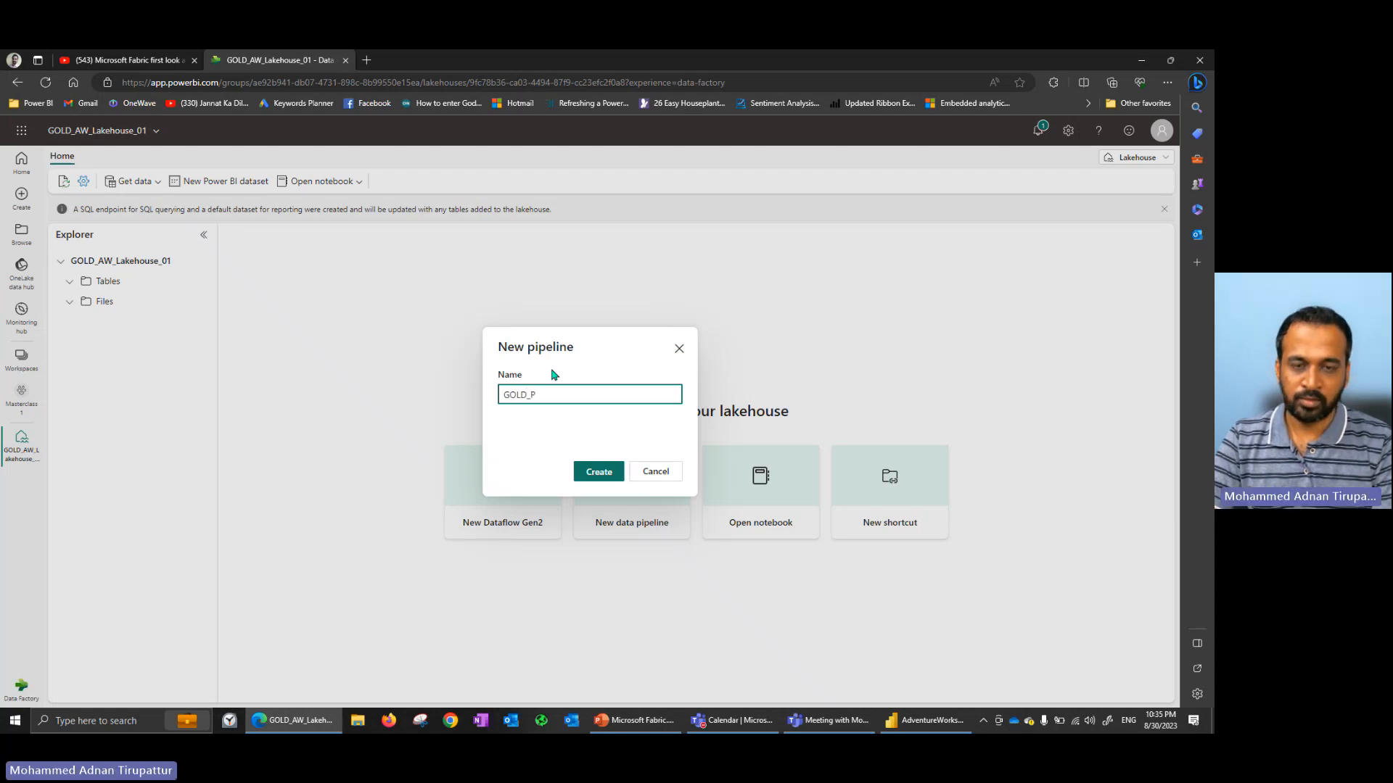
type("ipeline")
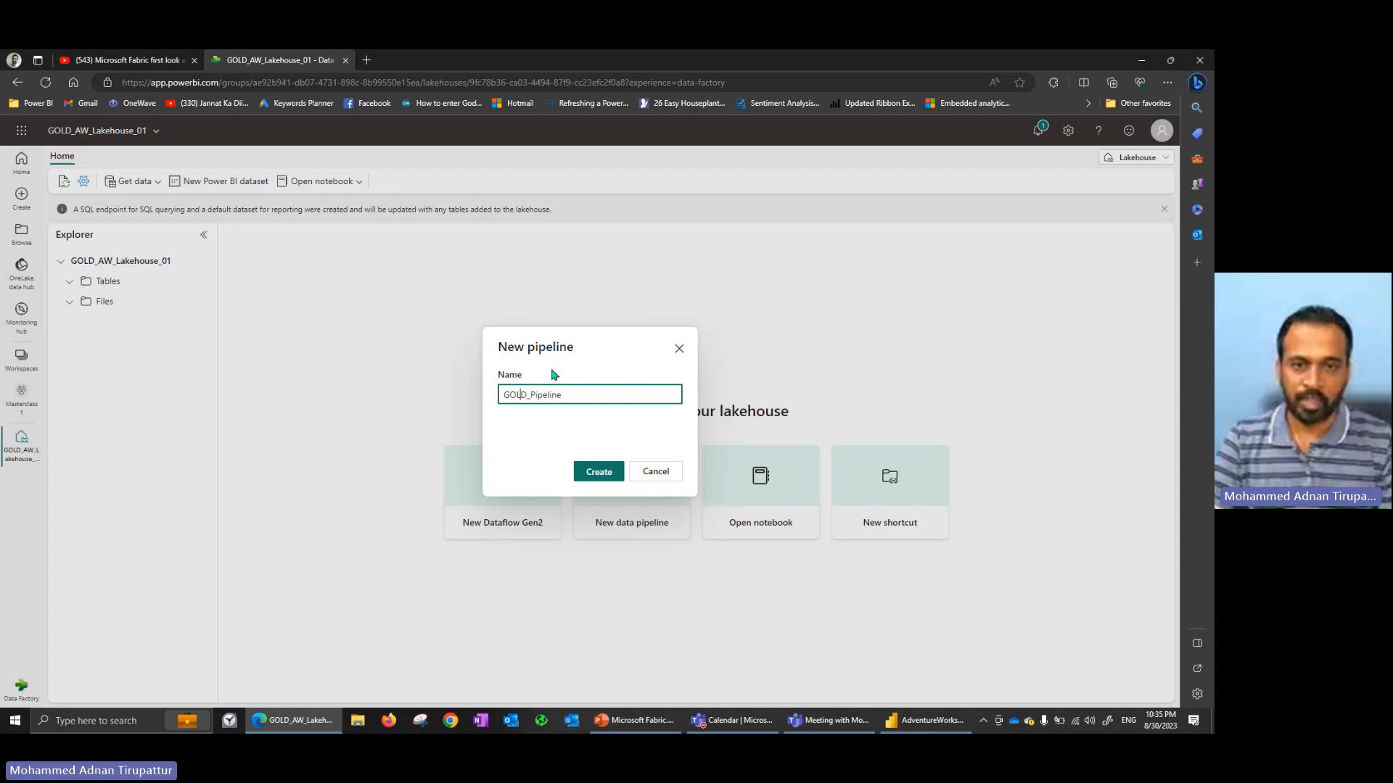
key("Right")
key("Right")
type("AW")
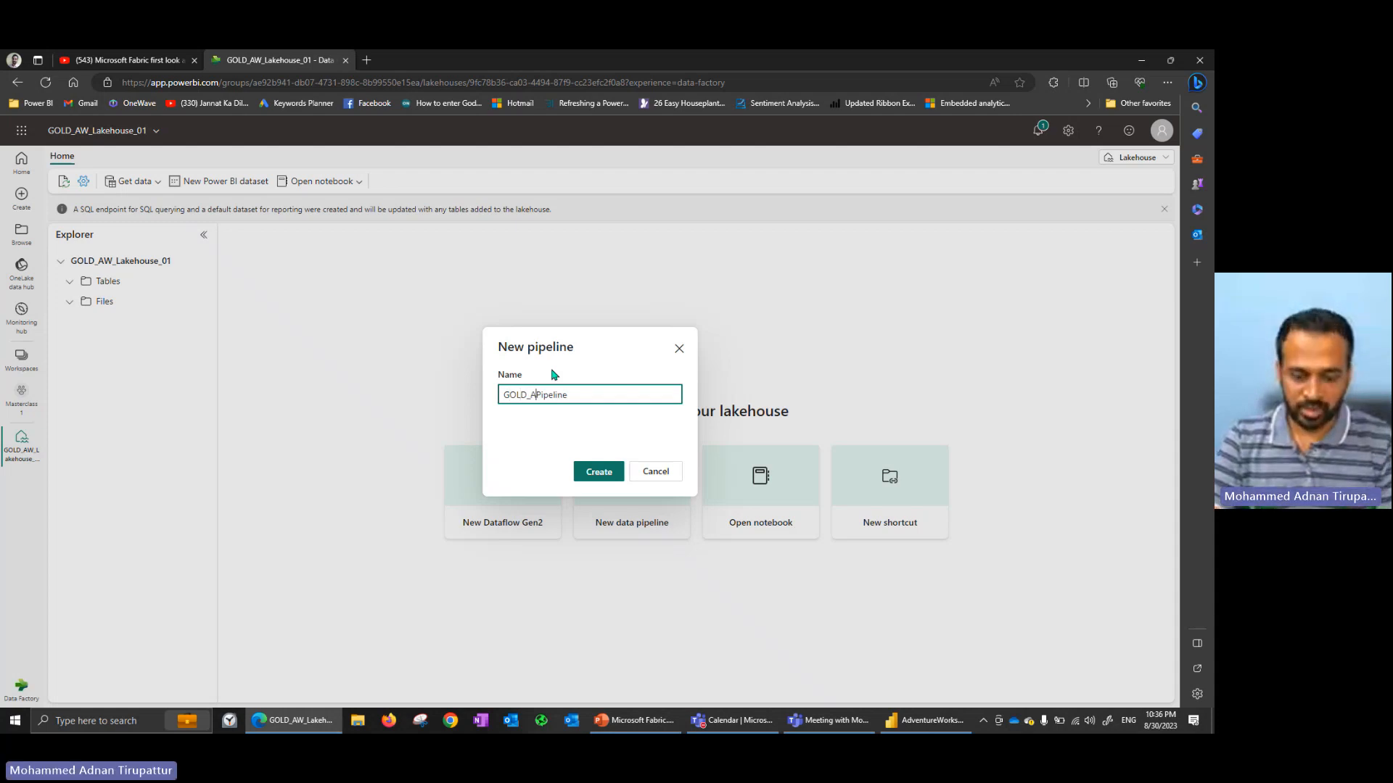
type("_")
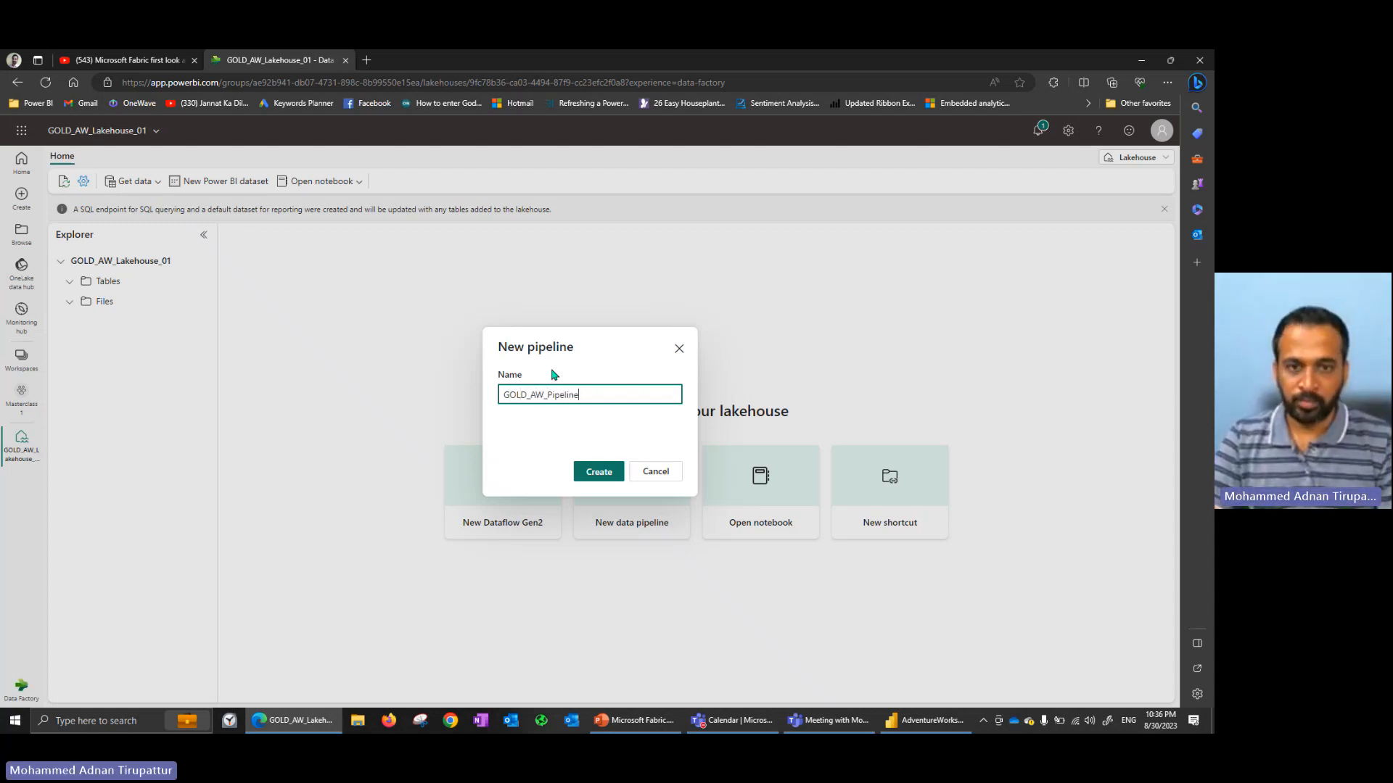
type("_010")
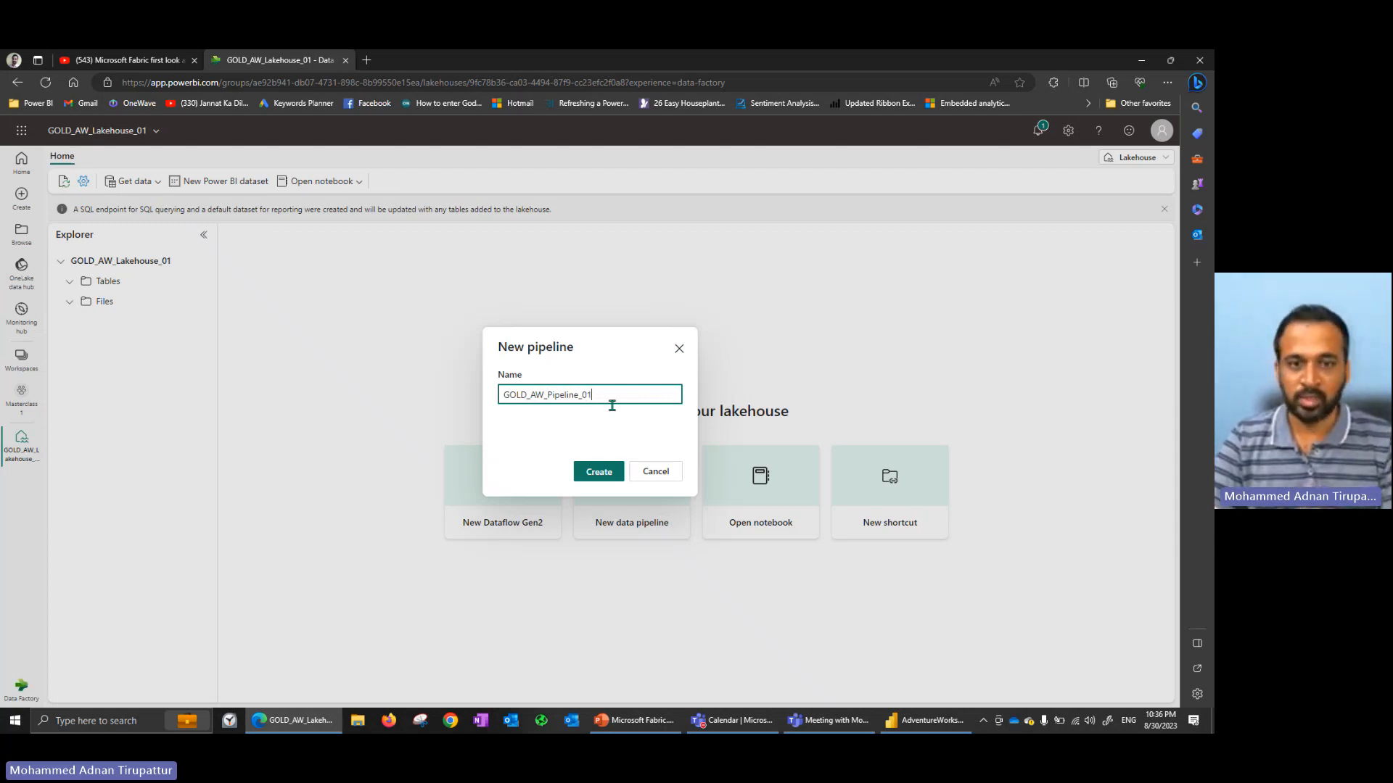
left_click(599, 473)
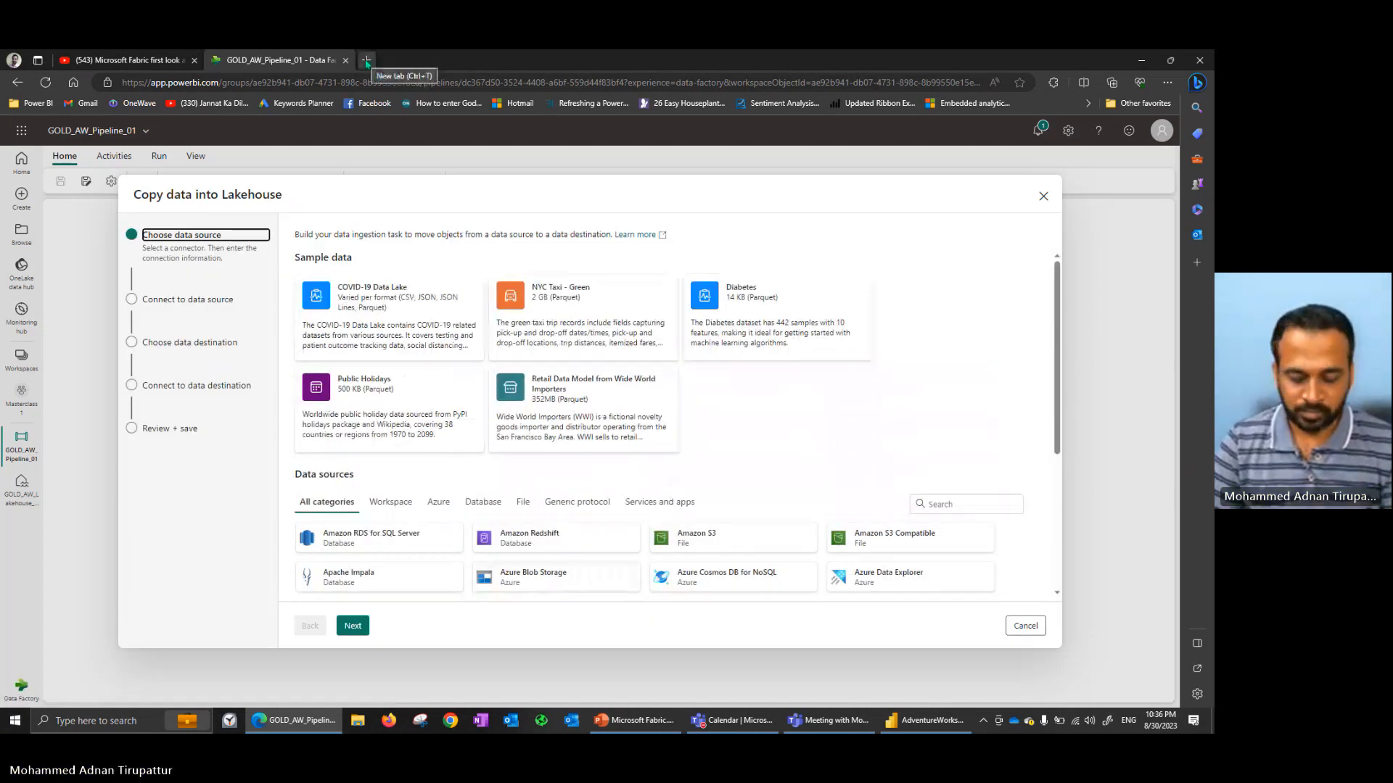
Open app.powerbi.com in a new browser tab.
left_click(366, 60)
type("app")
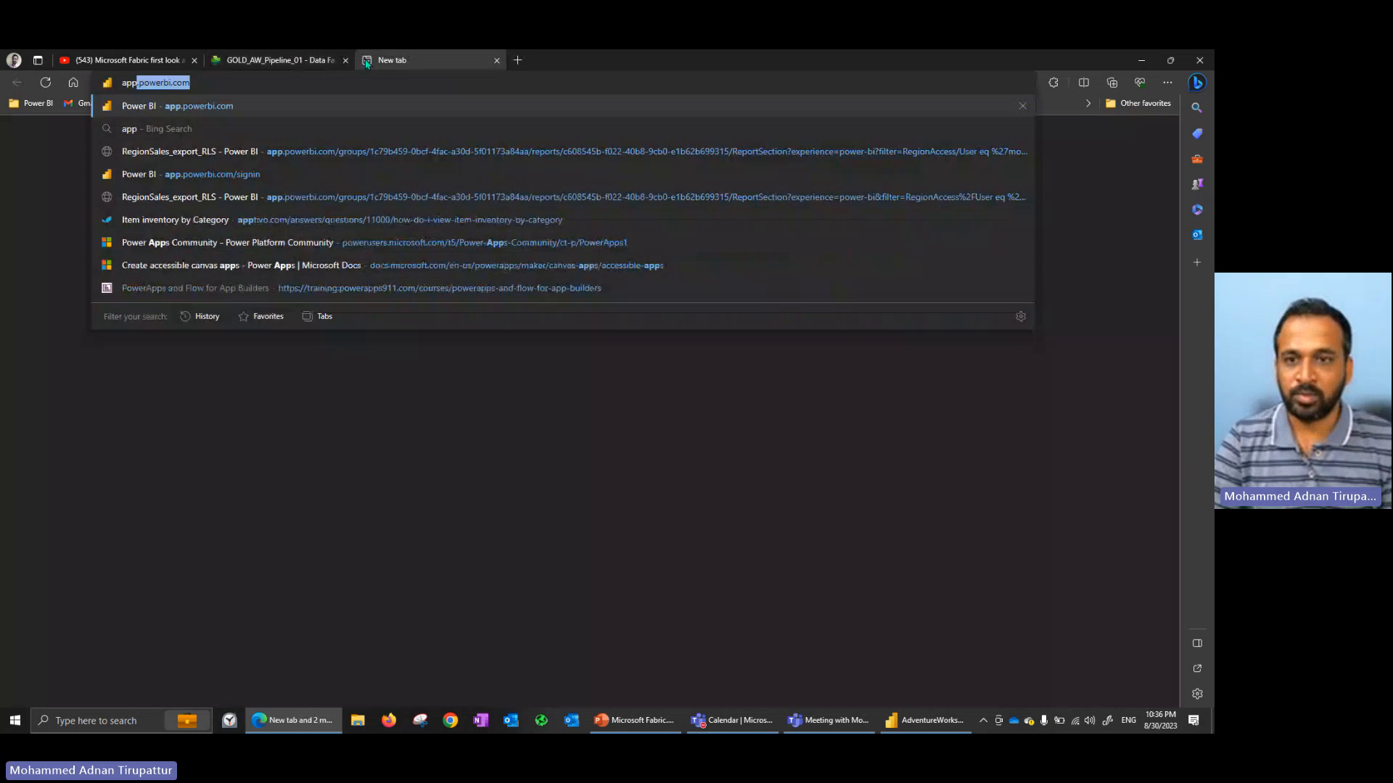
key("Return")
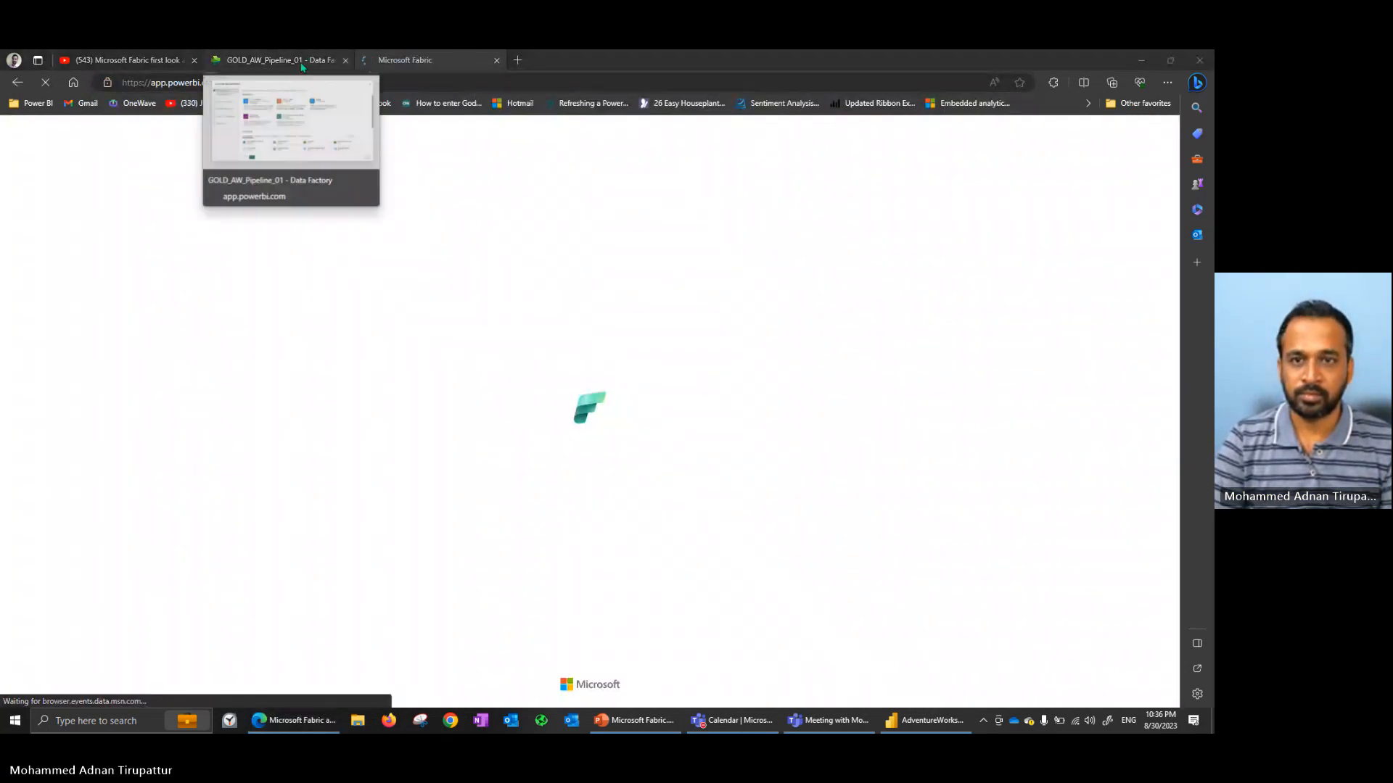
Return to GOLD_AW_Pipeline_01 and cancel the Copy data into Lakehouse assistant, leaving the pipeline canvas empty.
left_click(302, 65)
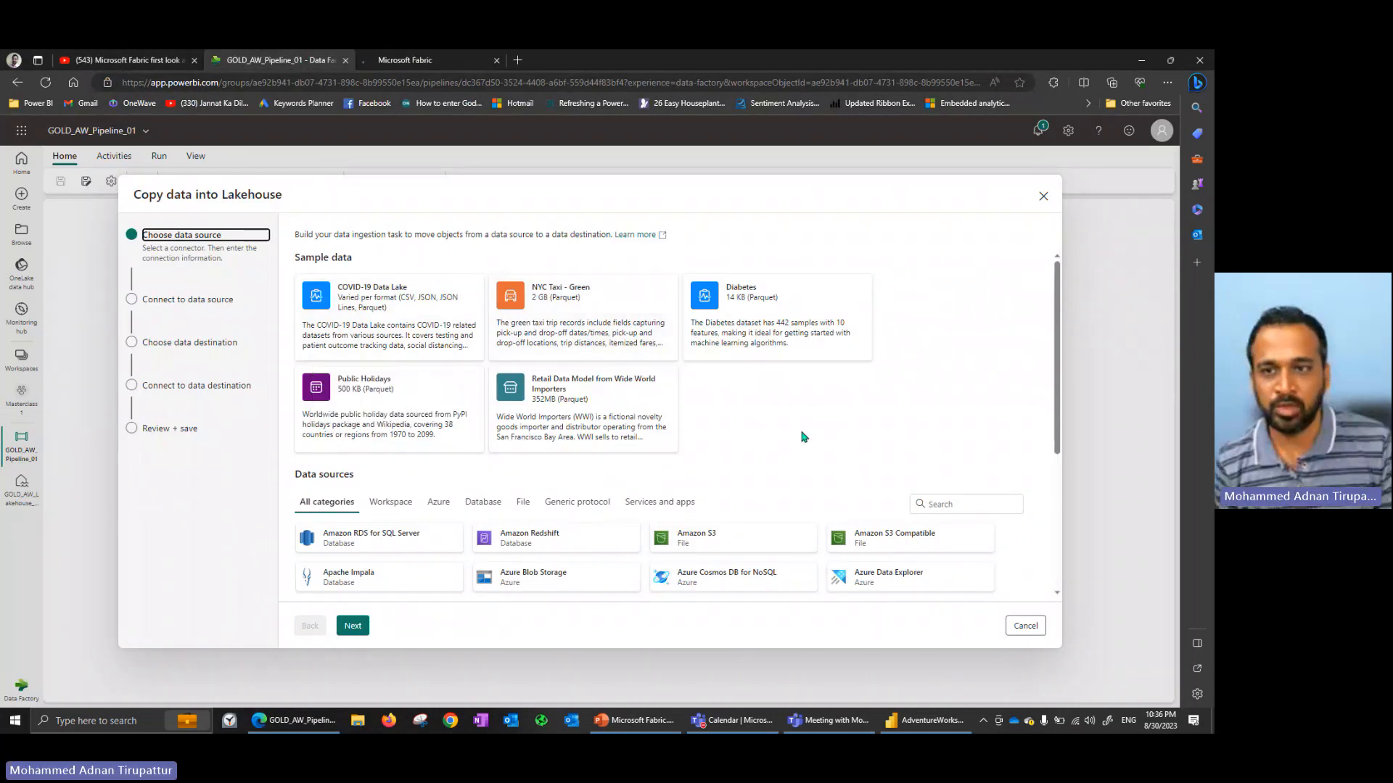
left_click(1042, 203)
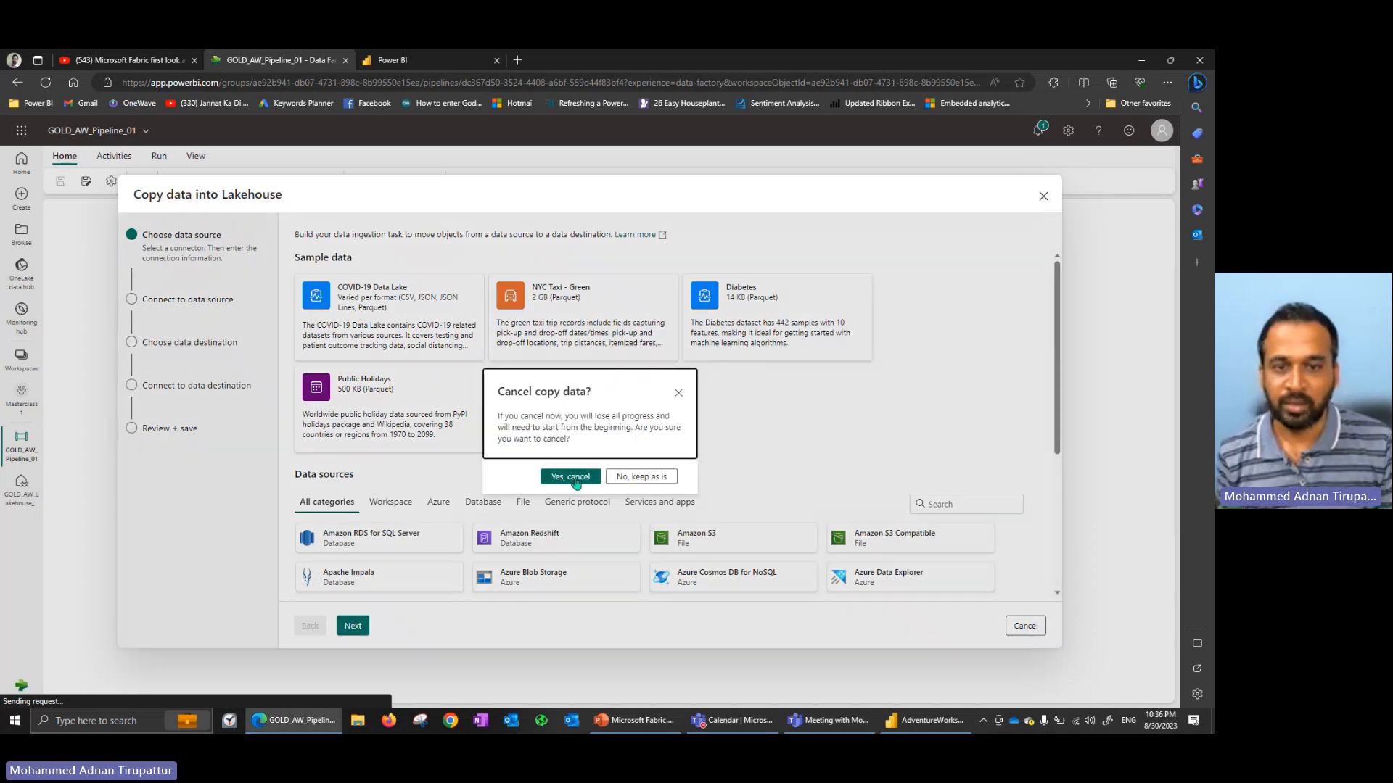
left_click(573, 478)
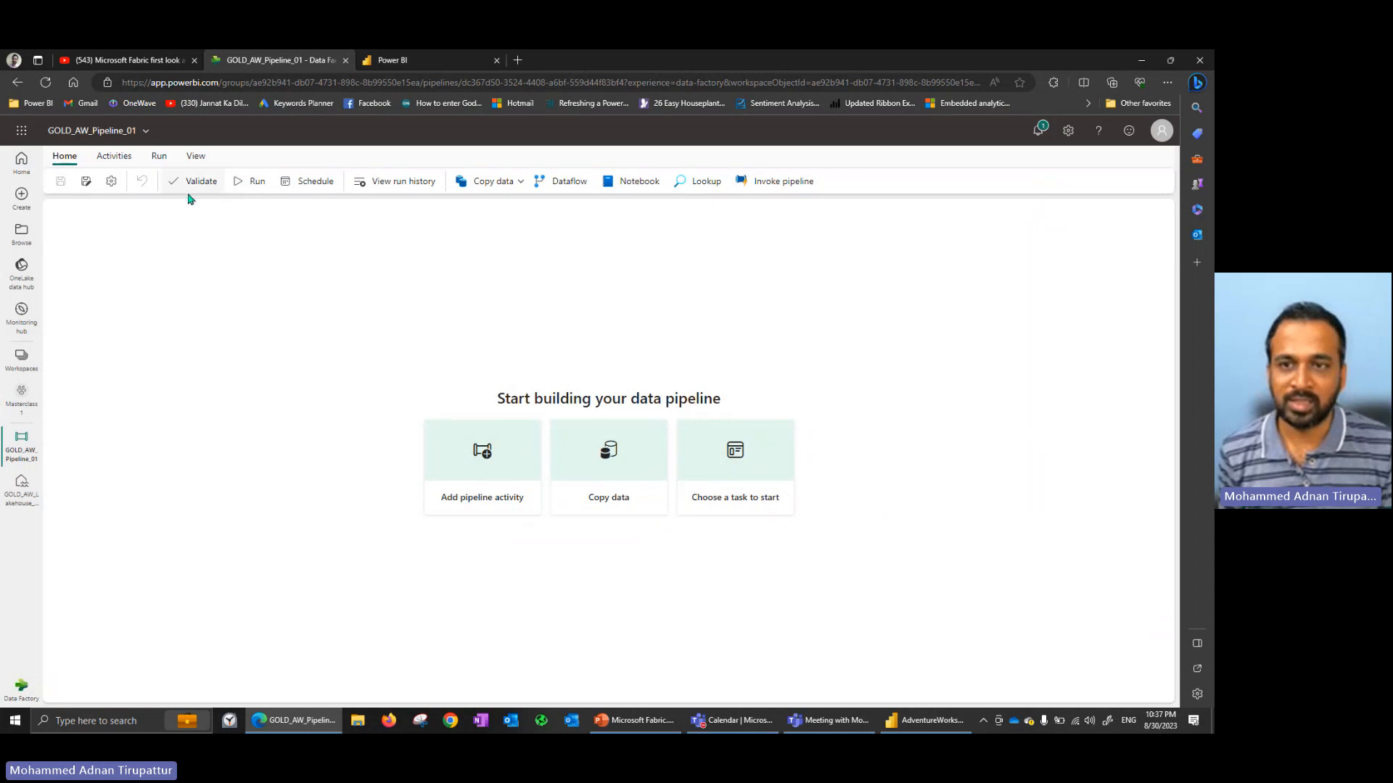
Review the pipeline editor's copy data options, available activities, run commands and view commands.
left_click(518, 182)
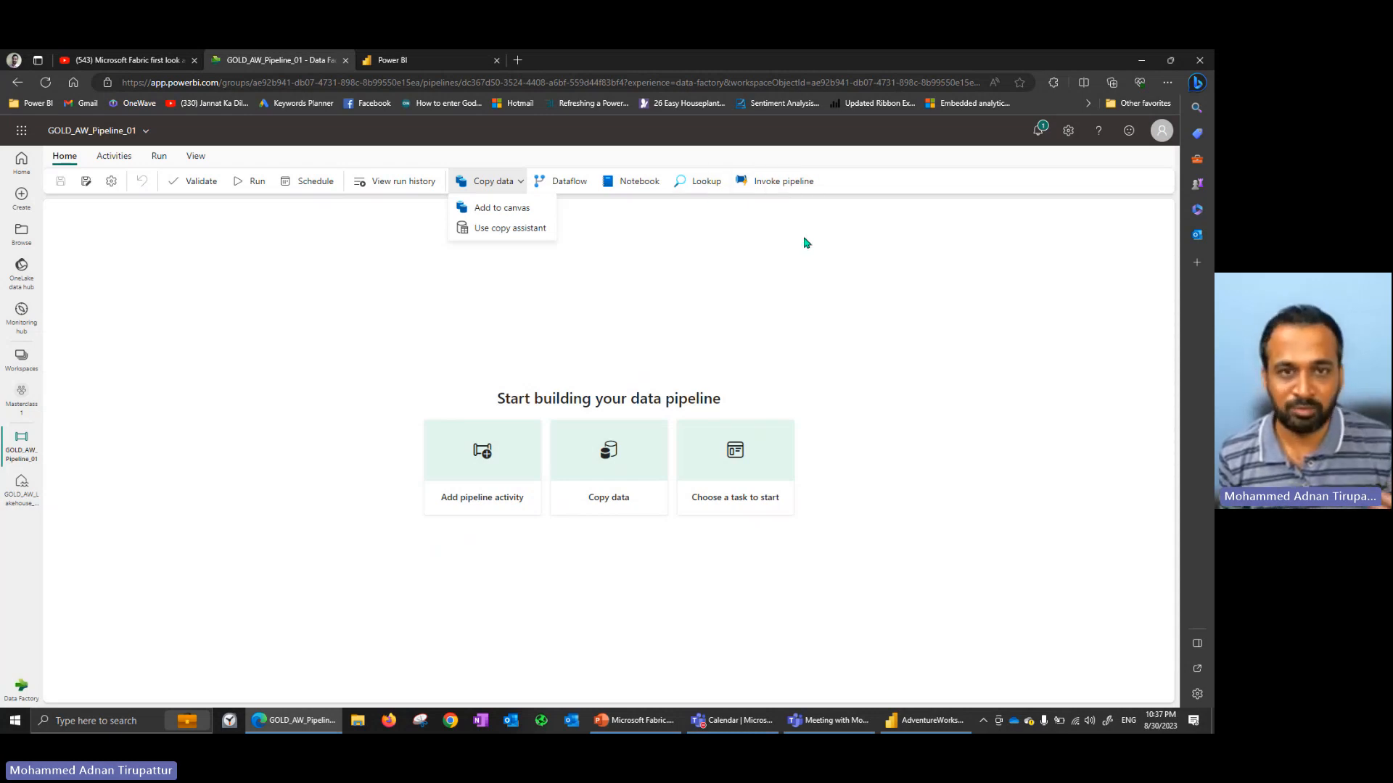
left_click(123, 159)
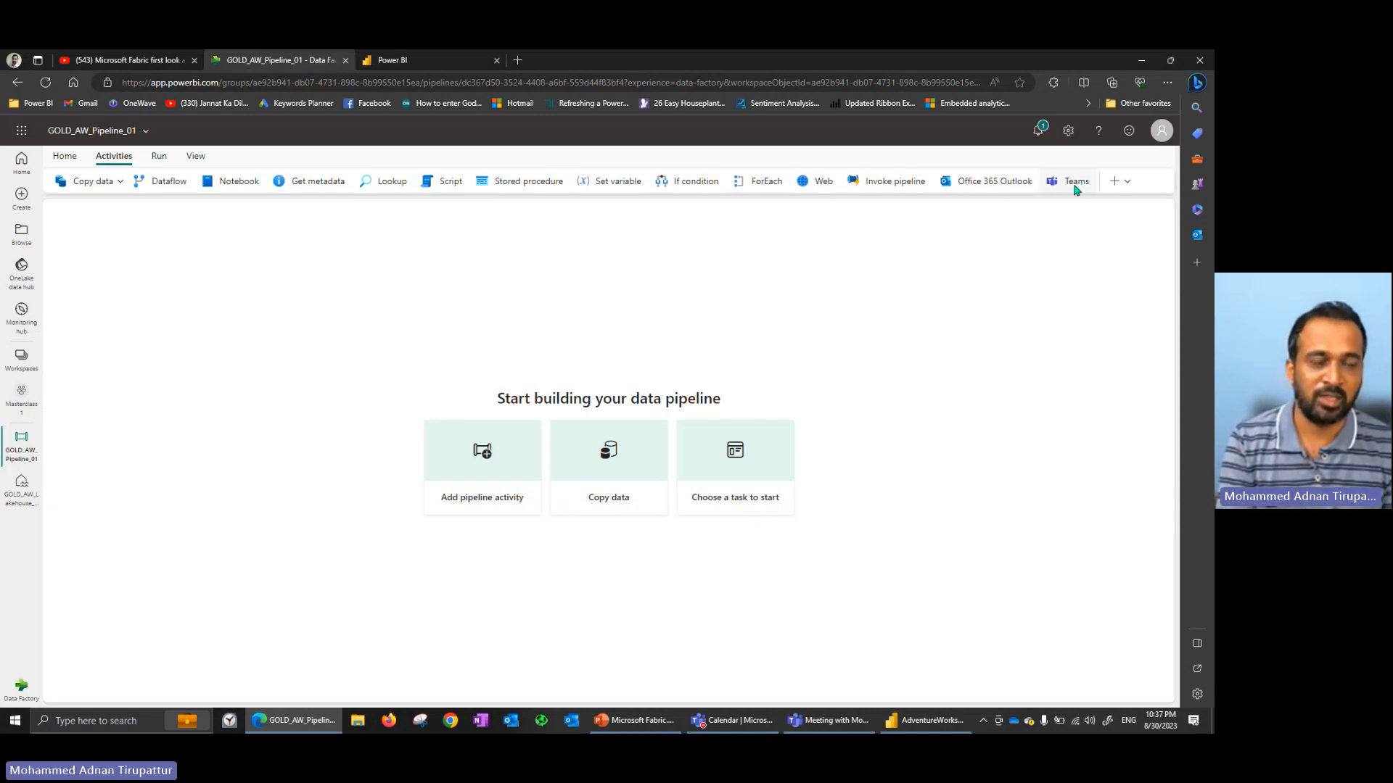
left_click(1126, 182)
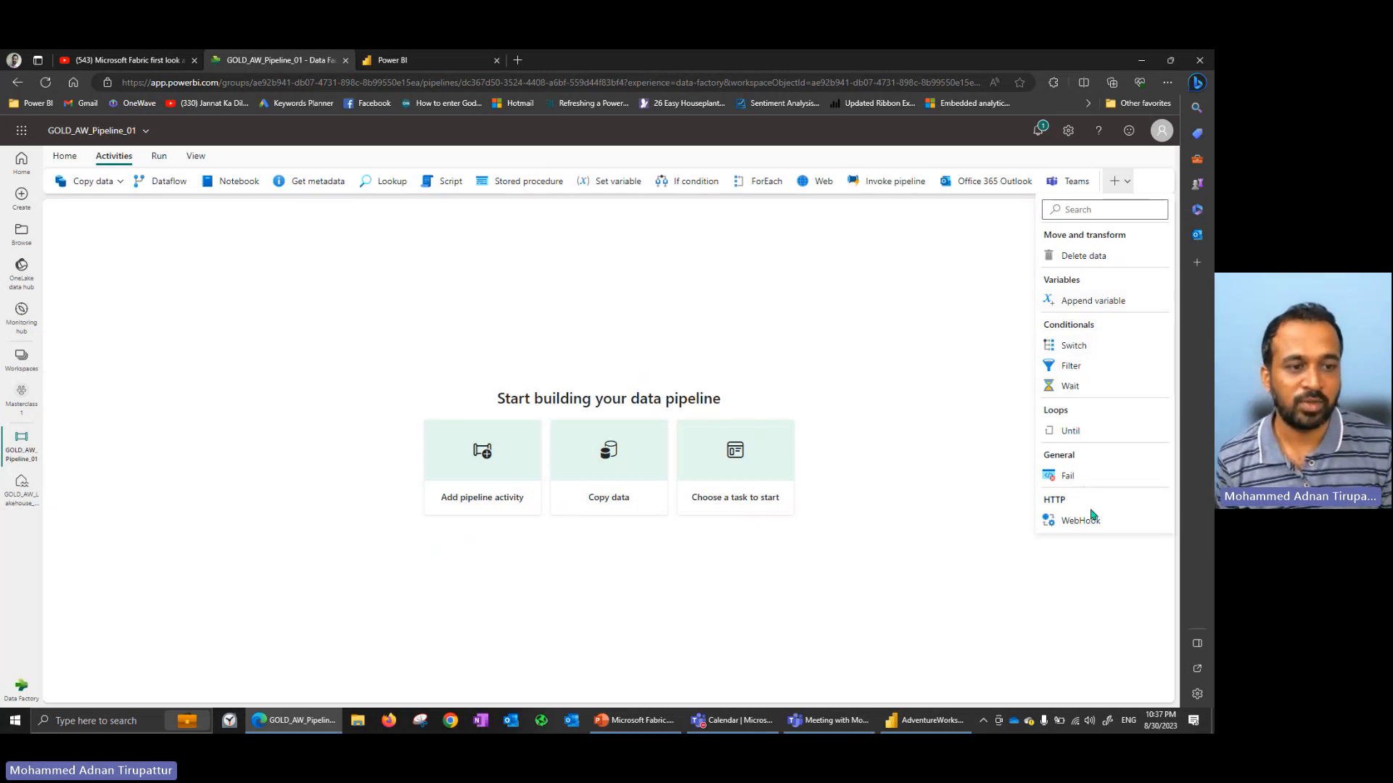
left_click(161, 159)
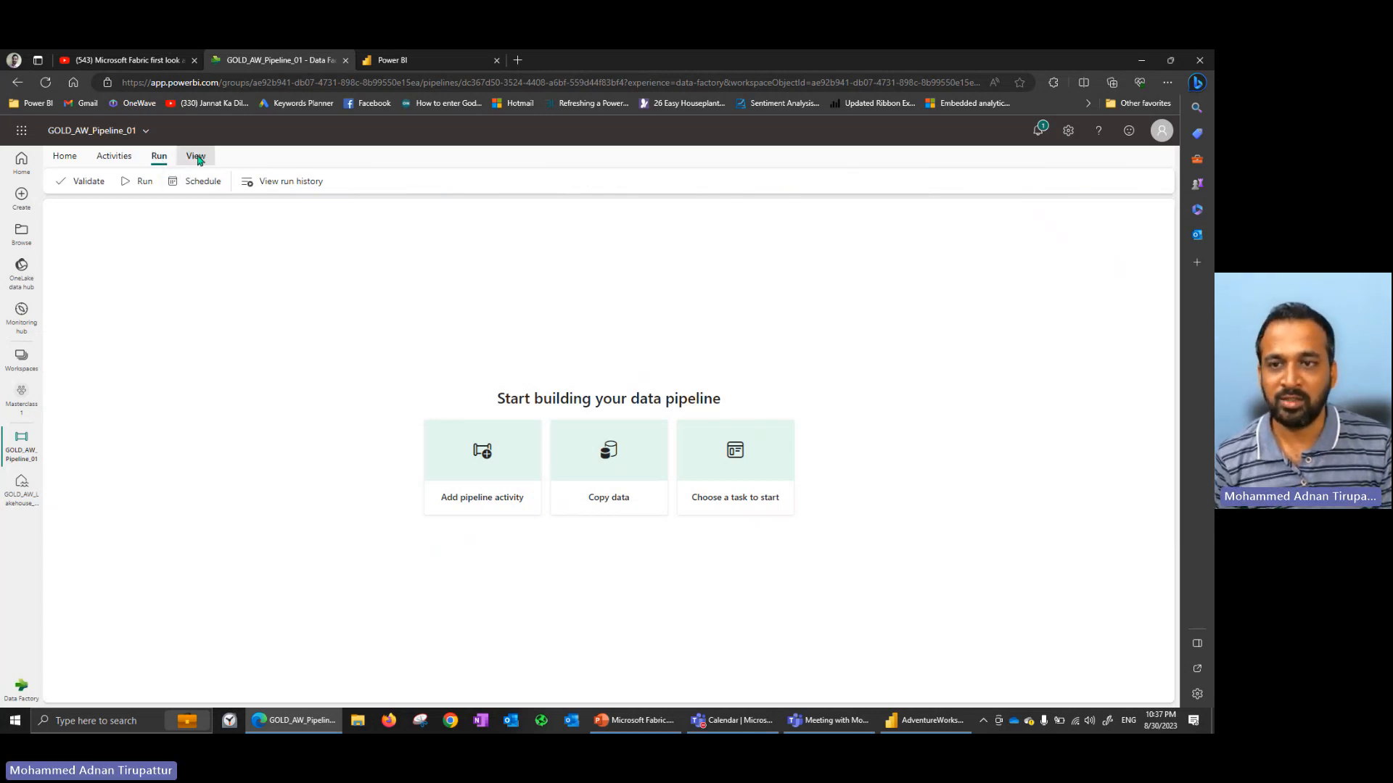
left_click(197, 160)
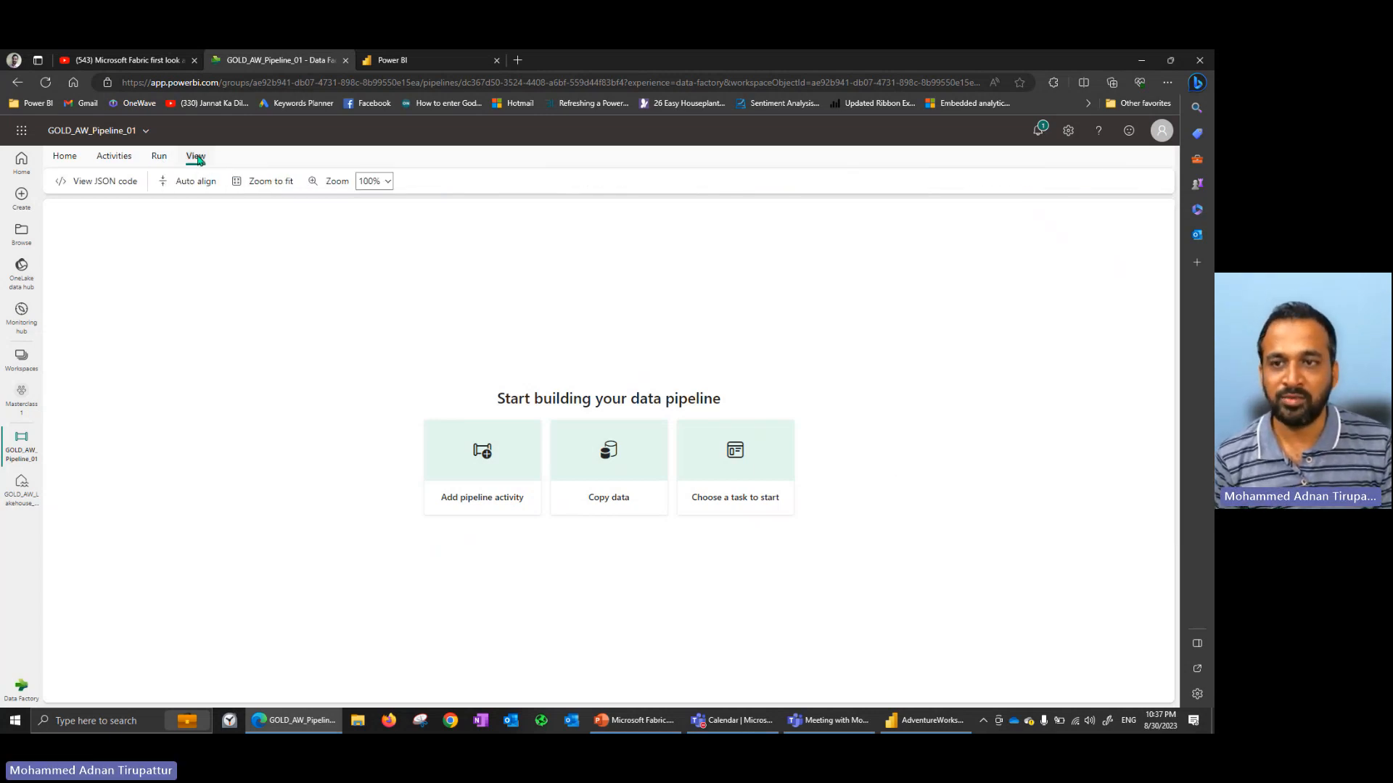
left_click(69, 160)
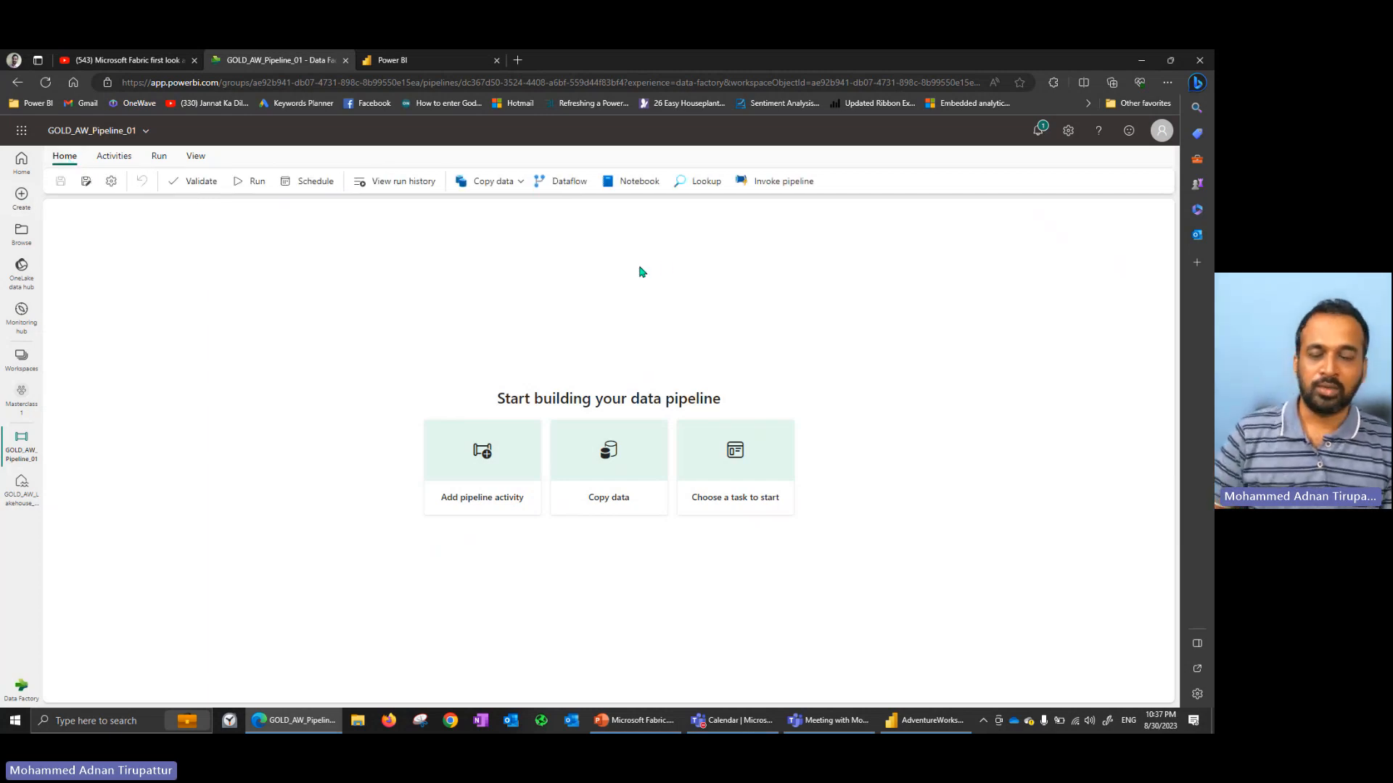
Open the Masterclass1 workspace in the Power BI browser tab and check the refresh status of SLVR_AW_Dataflow_01 and the silver SQL endpoint.
left_click(438, 60)
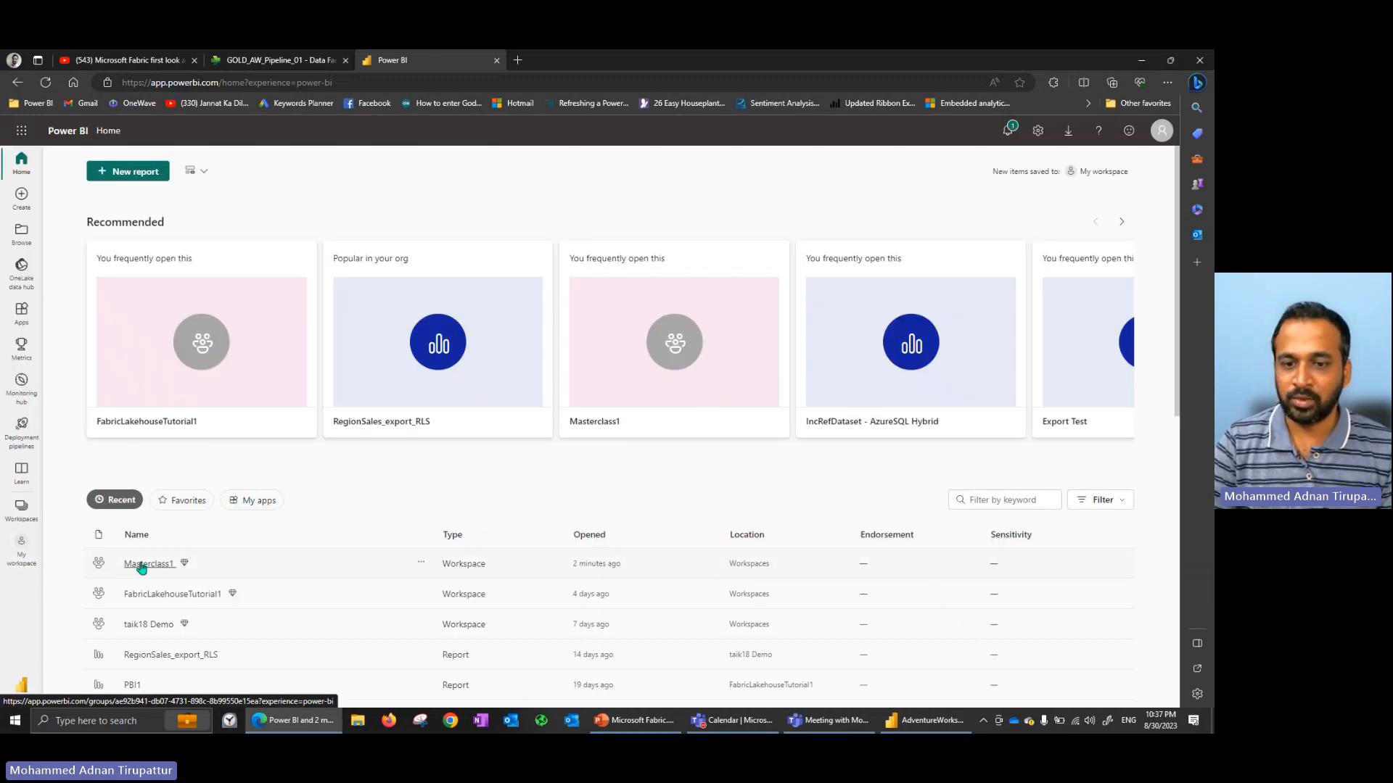
left_click(142, 565)
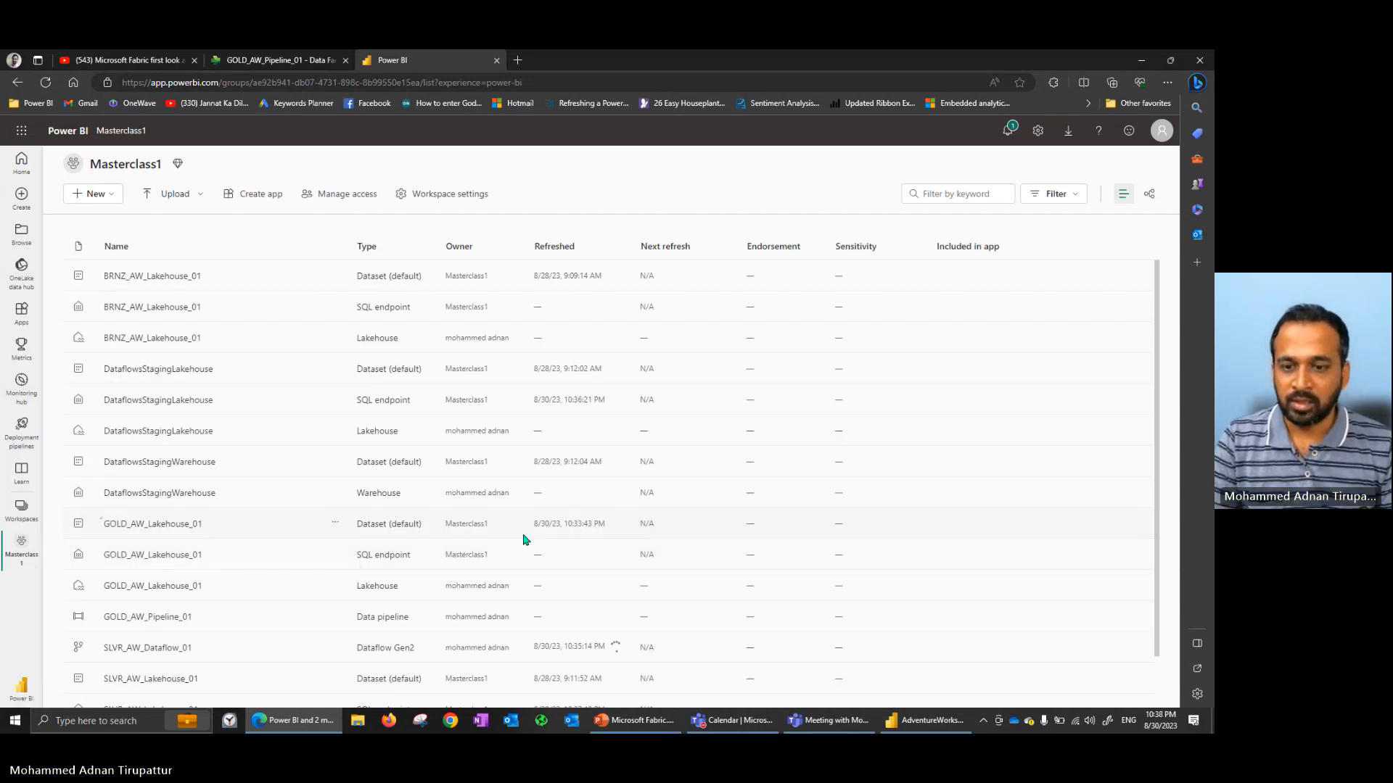
scroll(519, 540, "down", 2)
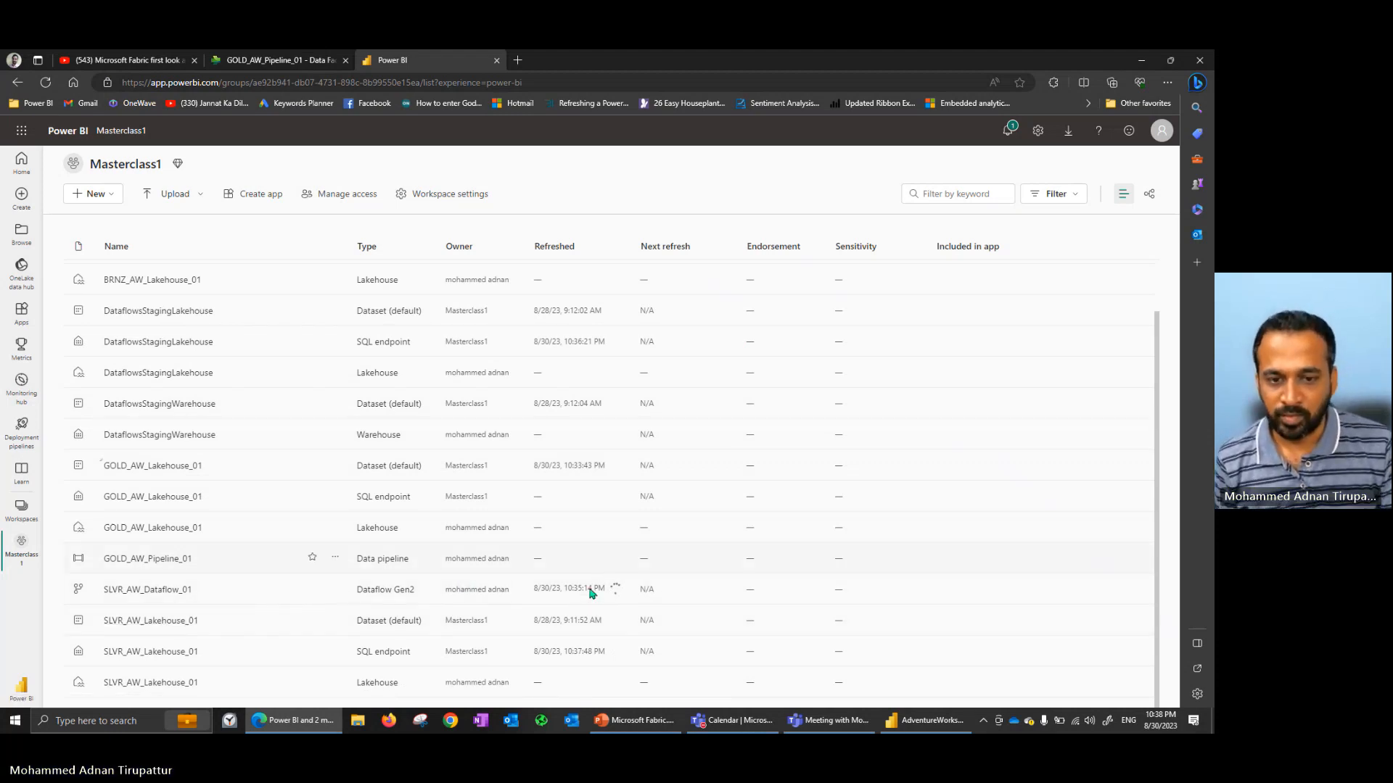
left_click_drag(557, 654, 605, 651)
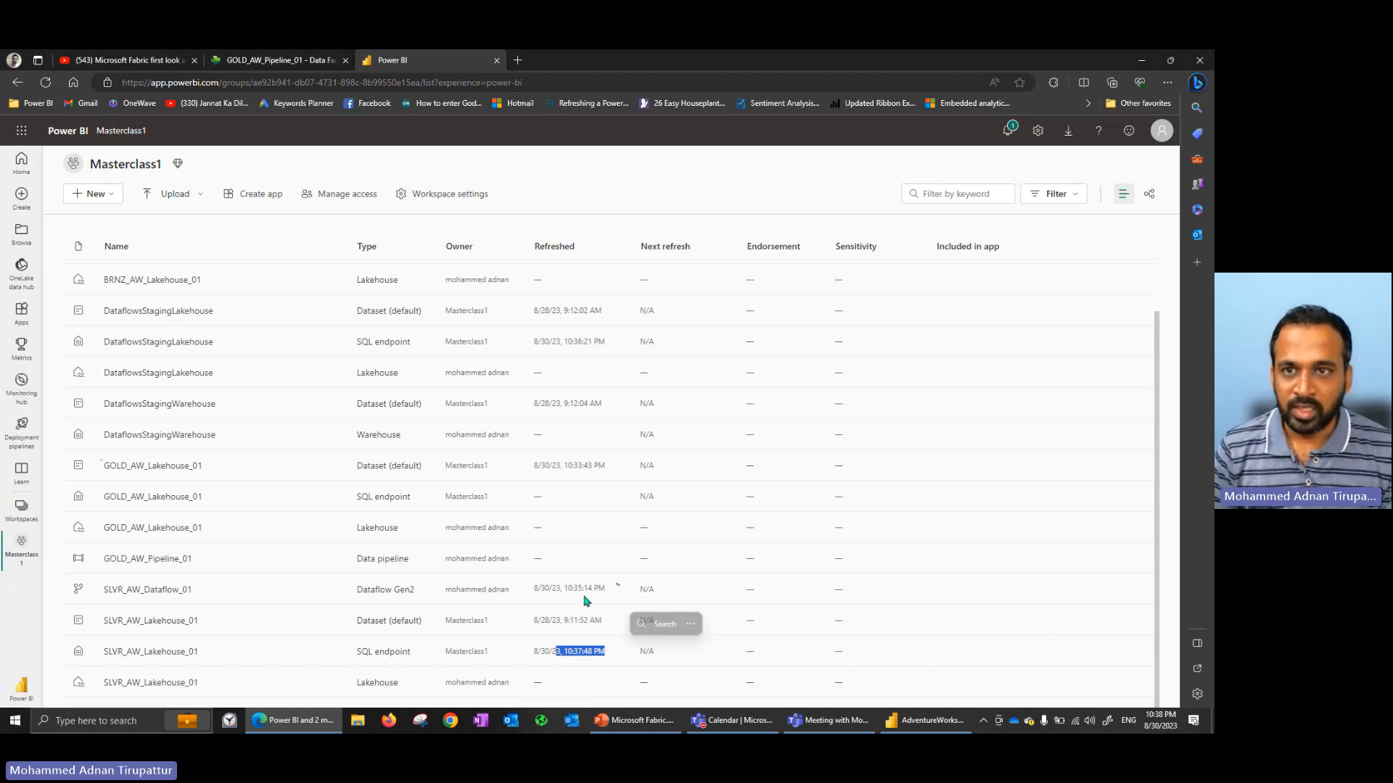
Look at the bronze-silver-gold architecture slide in the PowerPoint presentation and return to GOLD_AW_Pipeline_01 in the browser.
left_click(274, 59)
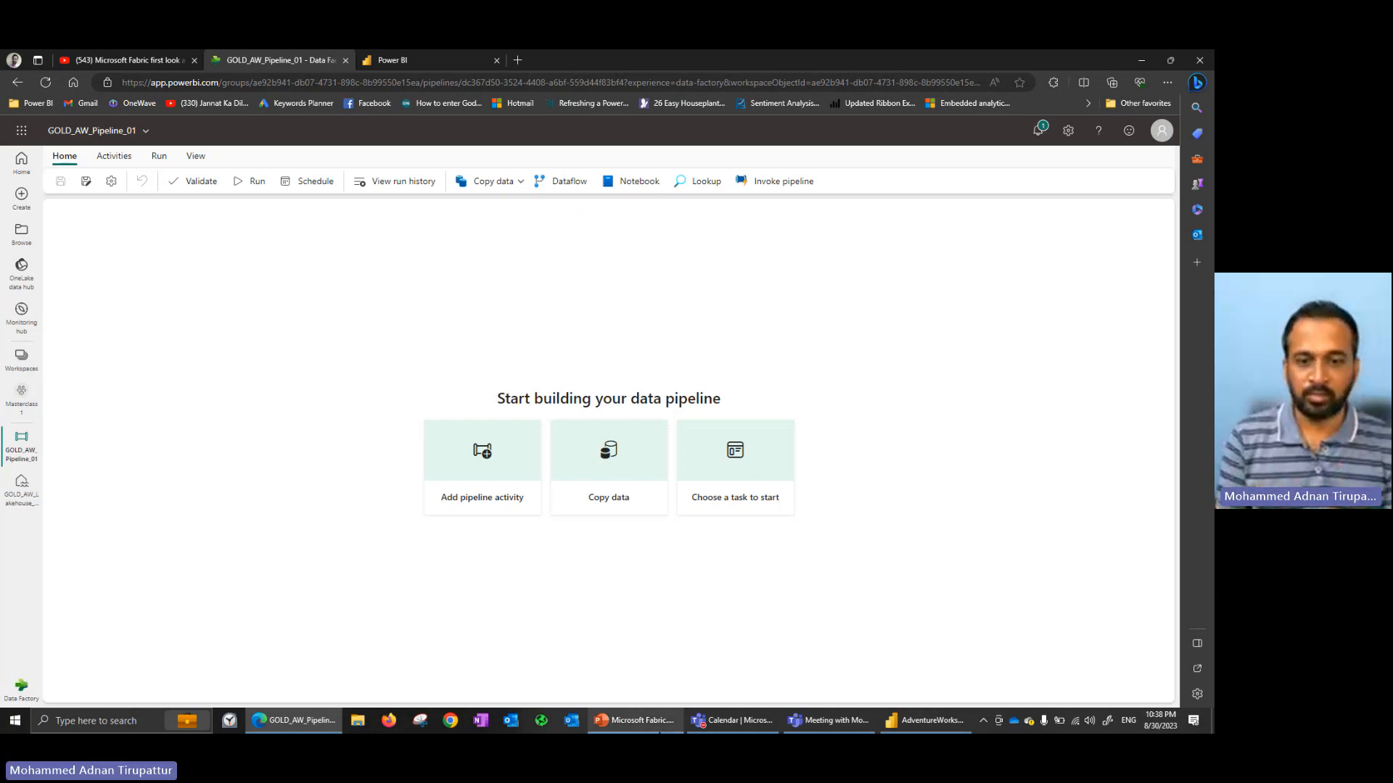
left_click(659, 732)
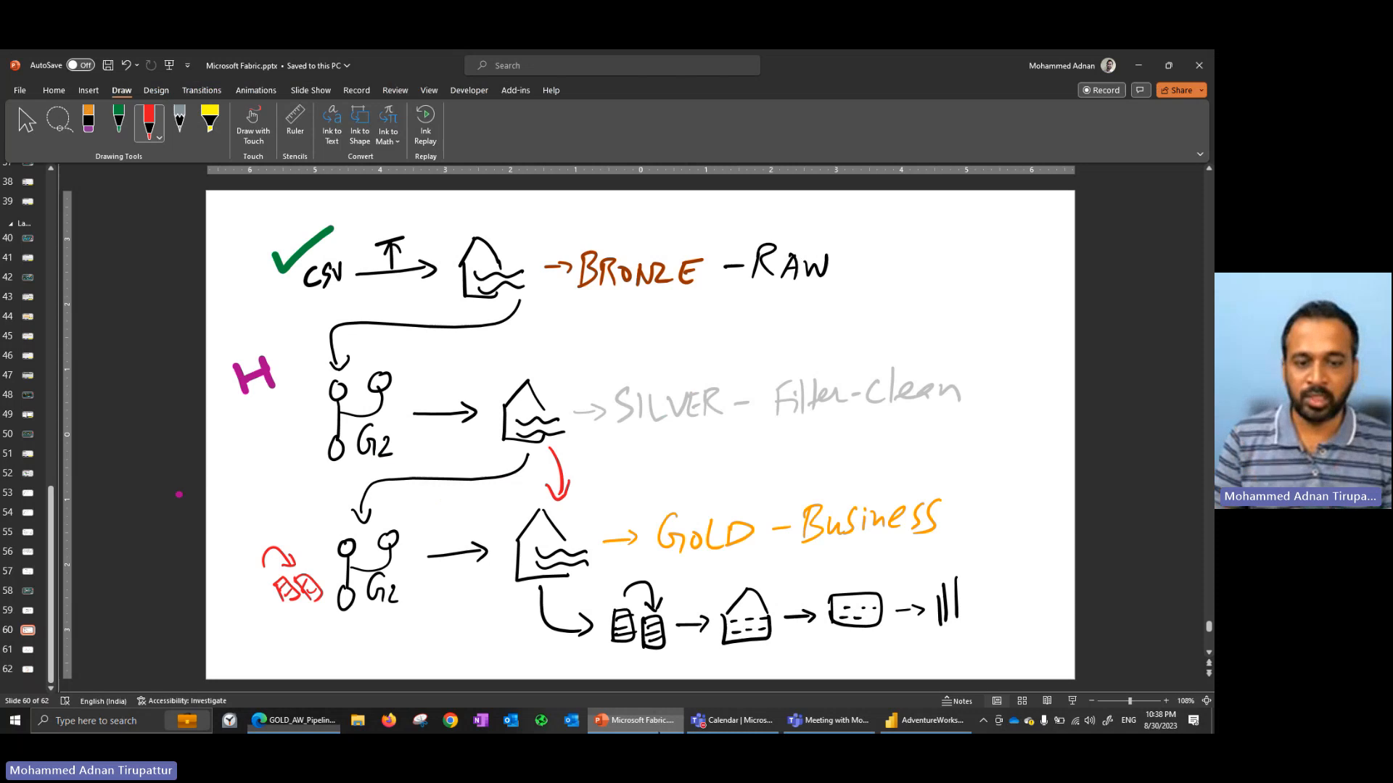
left_click(294, 720)
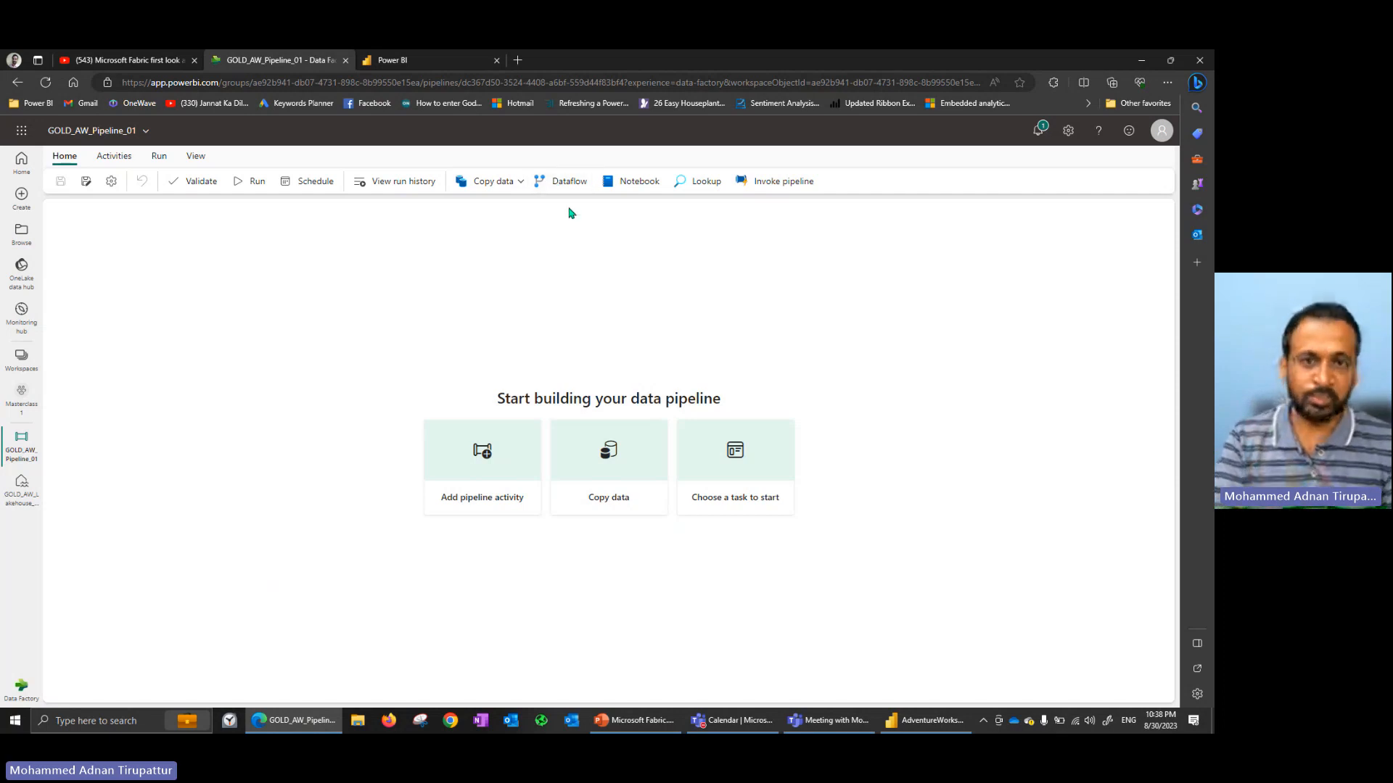
Try a Dataflow activity that runs SLVR_AW_Dataflow_01 on the pipeline canvas, reviewing its general settings, and delete it.
left_click(567, 185)
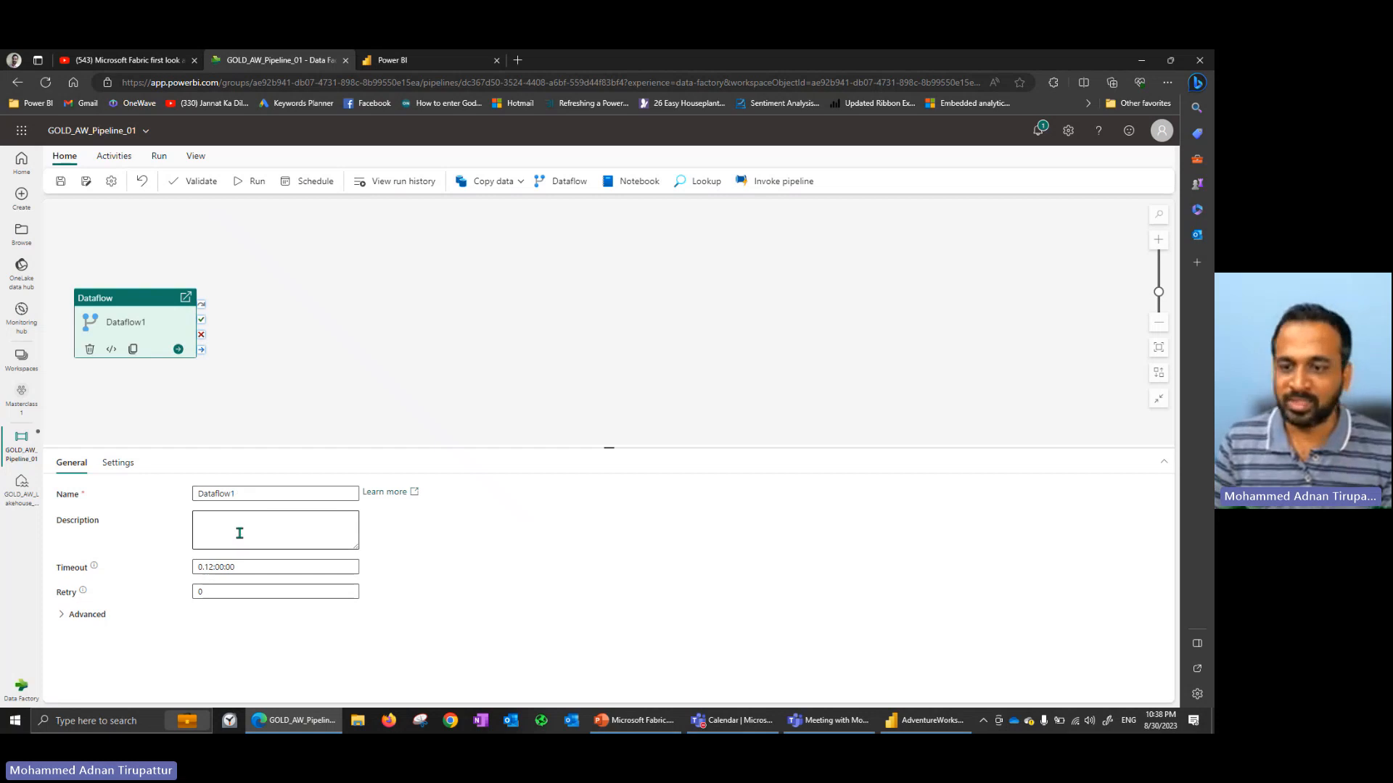
left_click(203, 608)
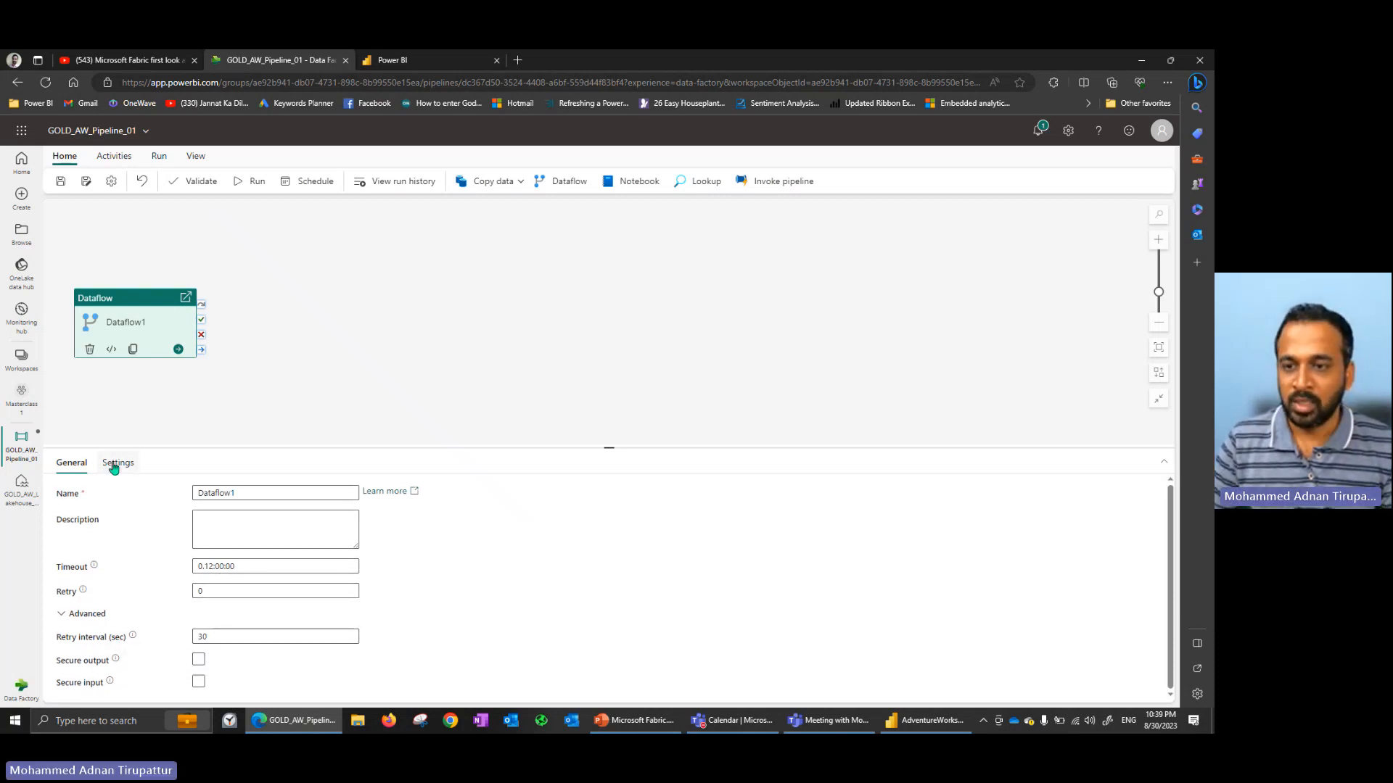
mouse_move(118, 664)
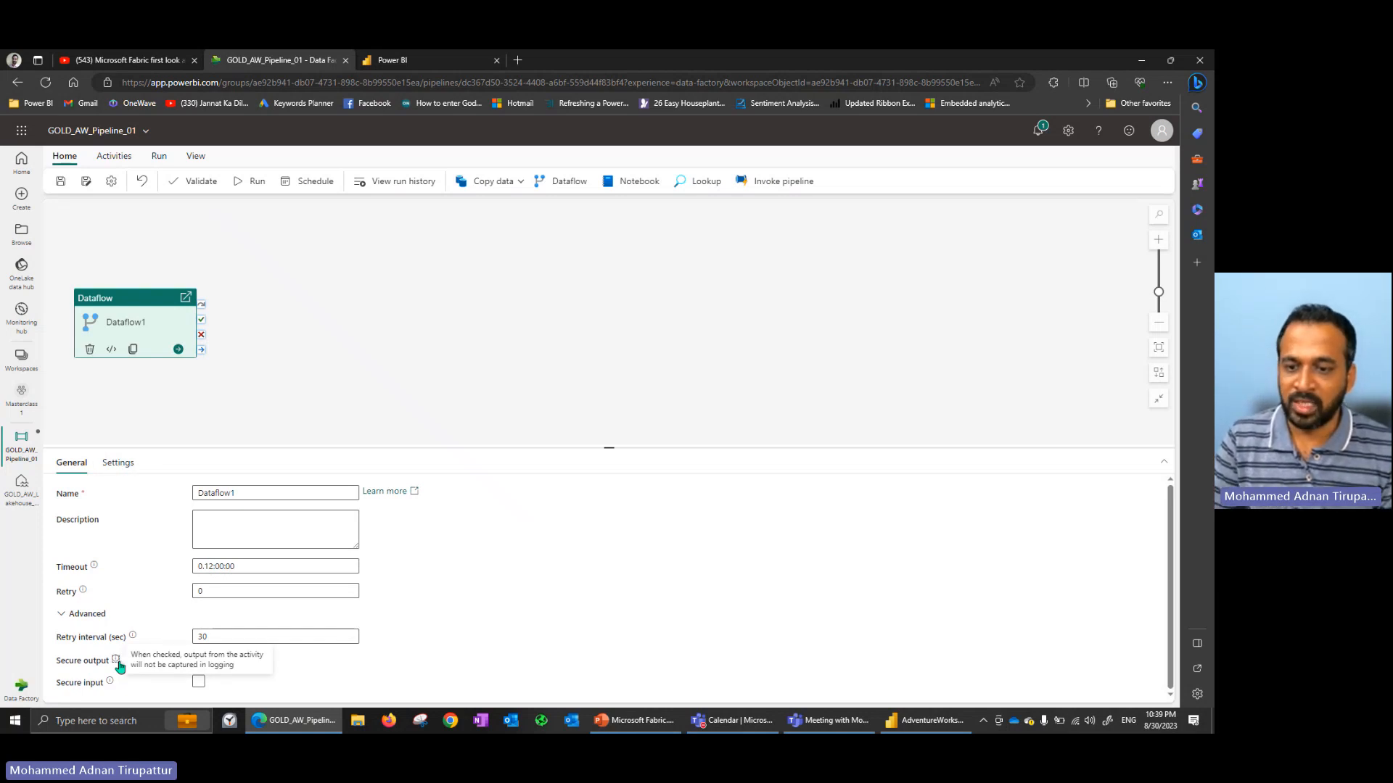
left_click(128, 470)
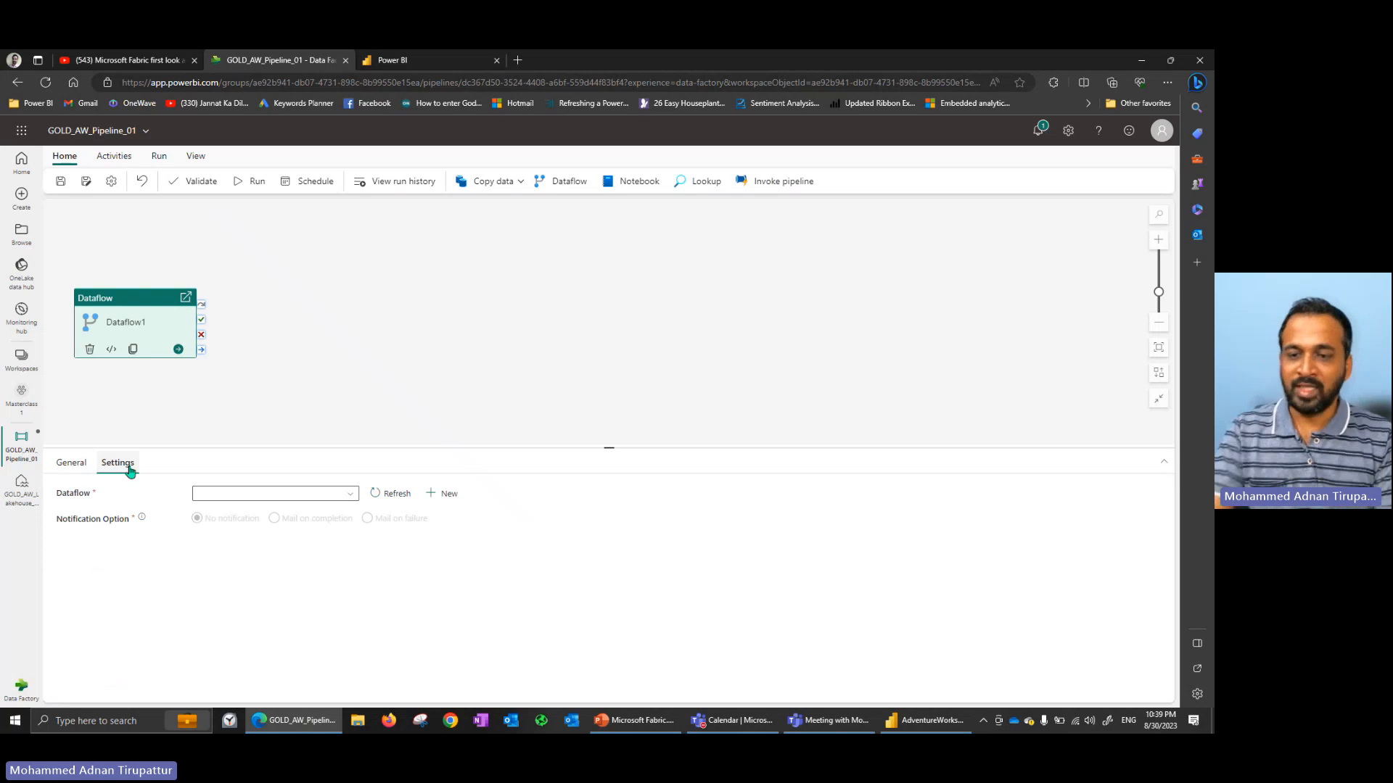
left_click(294, 496)
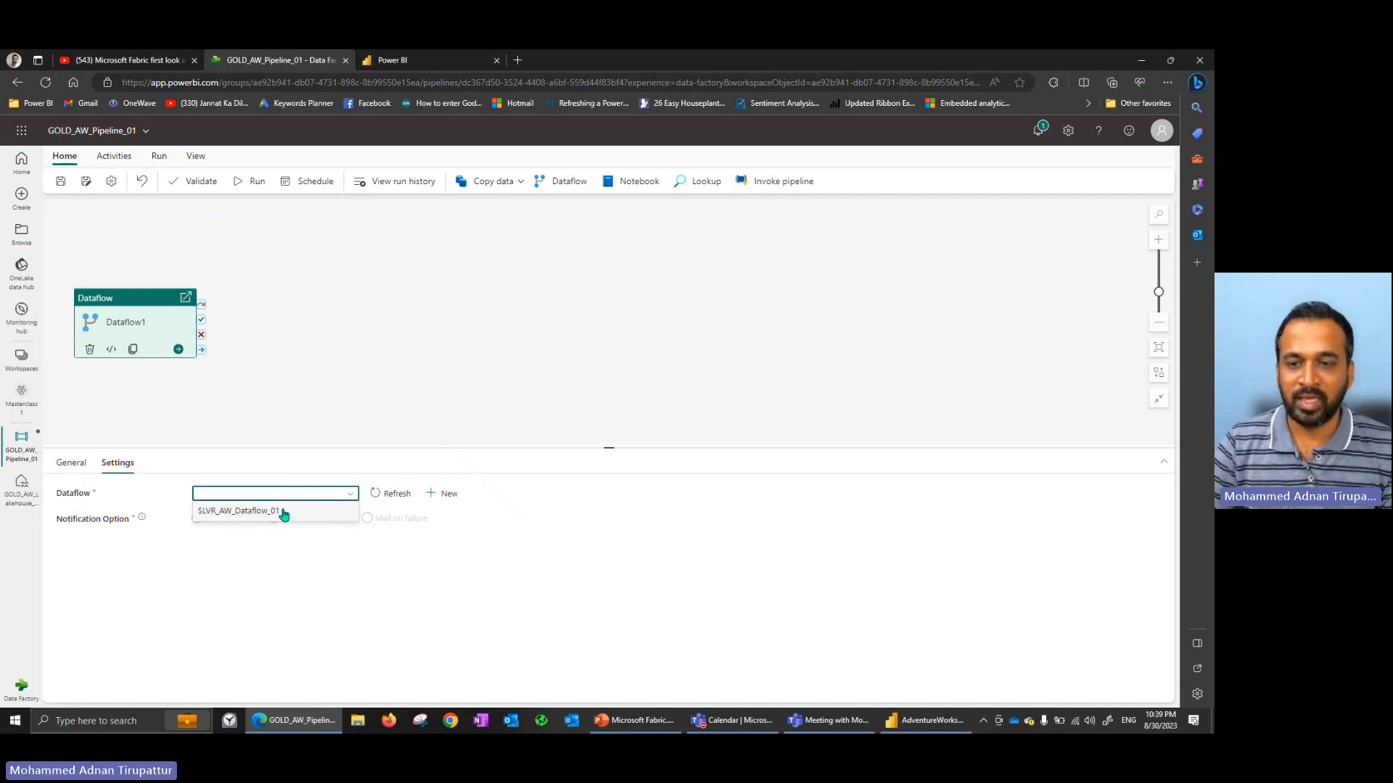
left_click(281, 514)
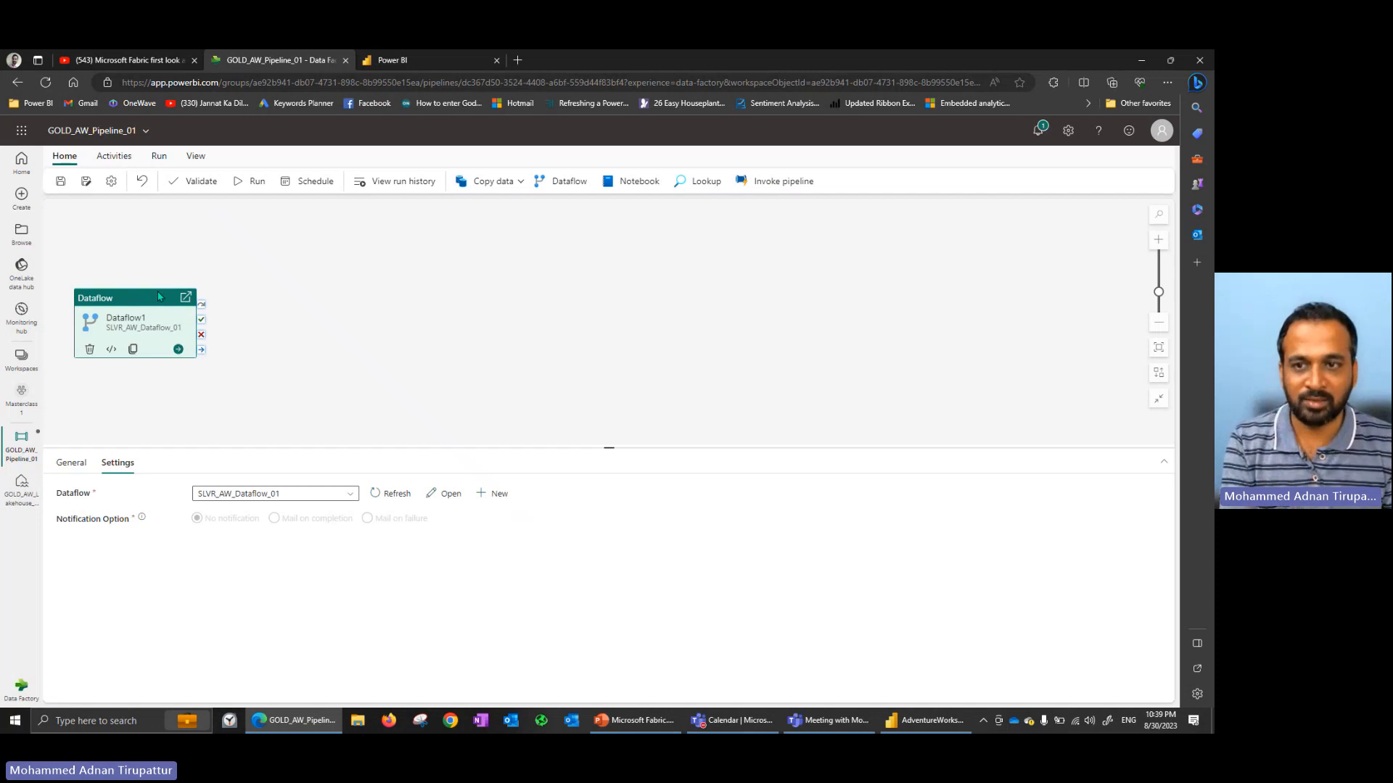
key("Delete")
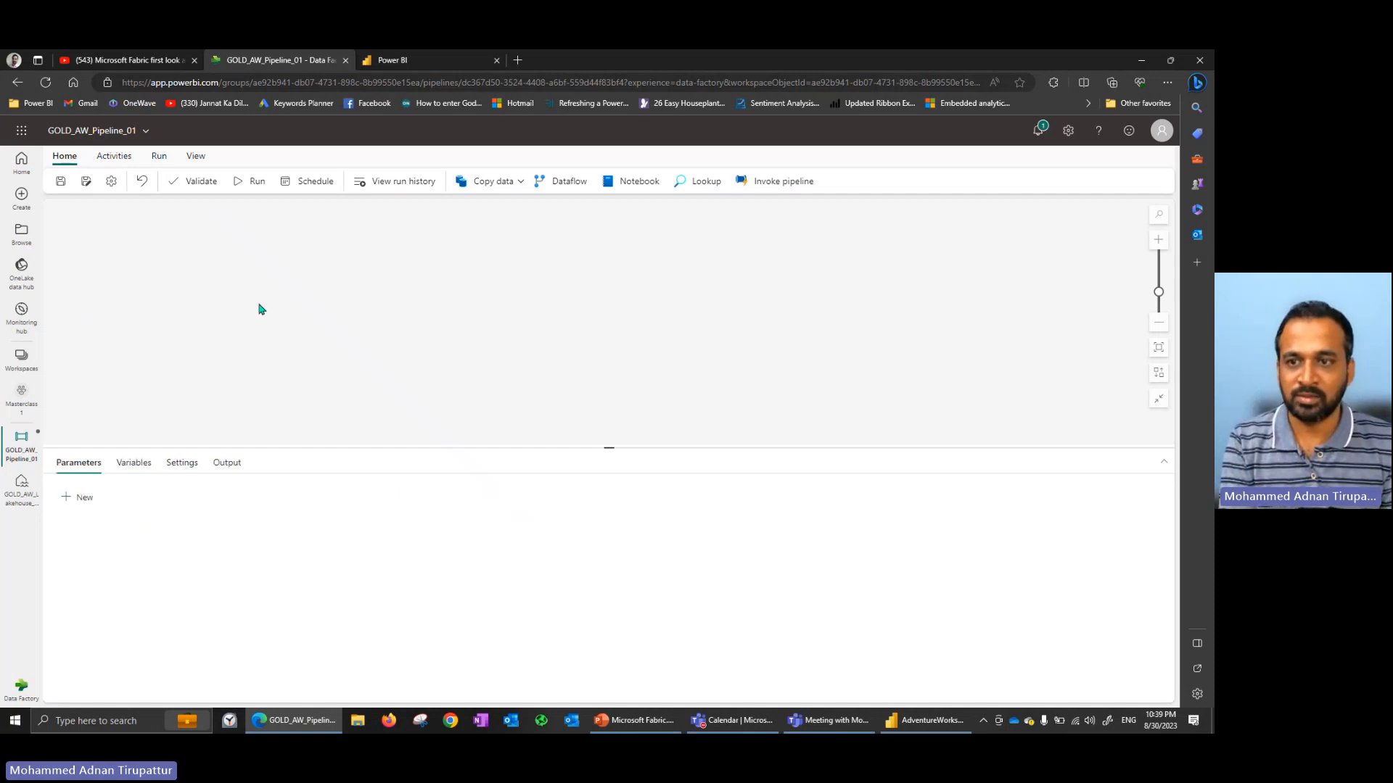
Check the silver SQL endpoint's refresh time in Masterclass1, look at the tables in SLVR_AW_Lakehouse_01, and return to GOLD_AW_Pipeline_01.
left_click(433, 58)
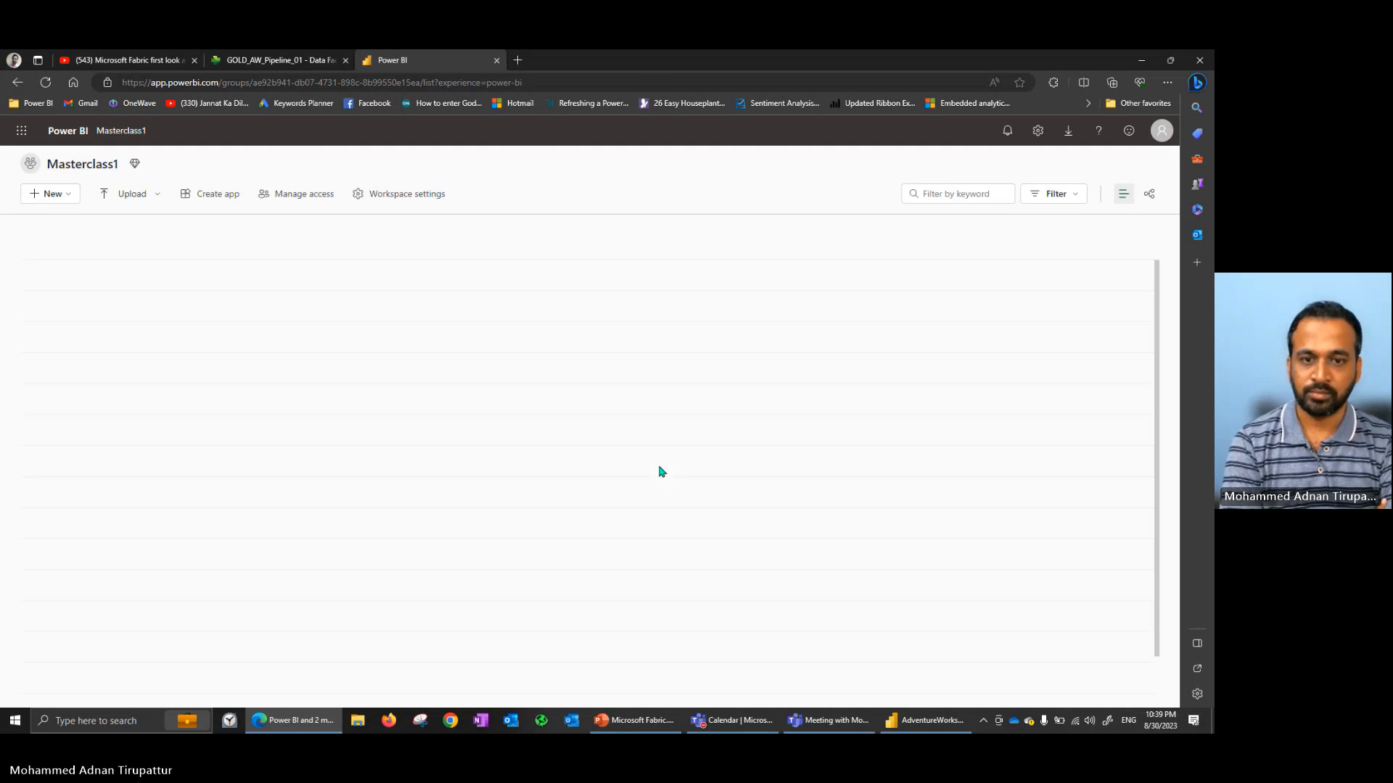
scroll(664, 479, "down", 1)
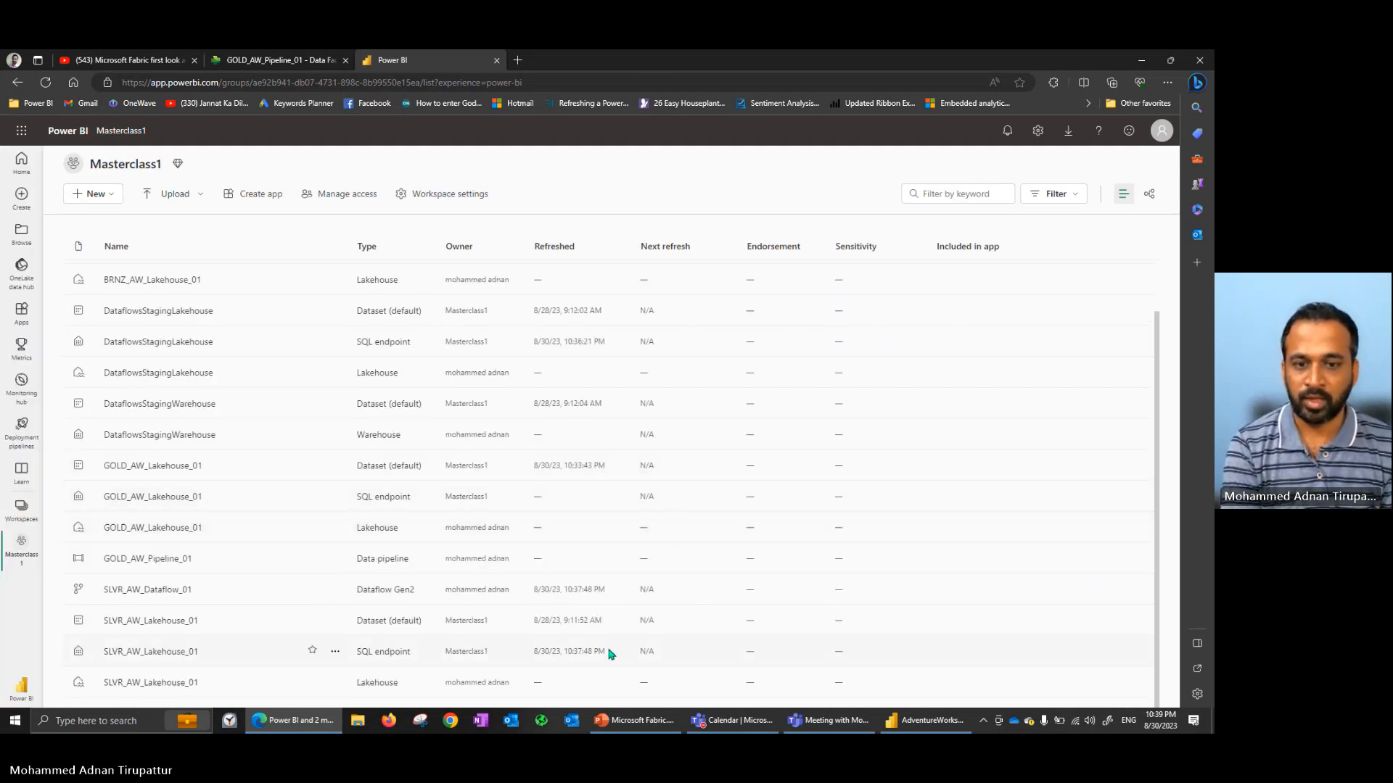
left_click_drag(544, 651, 599, 652)
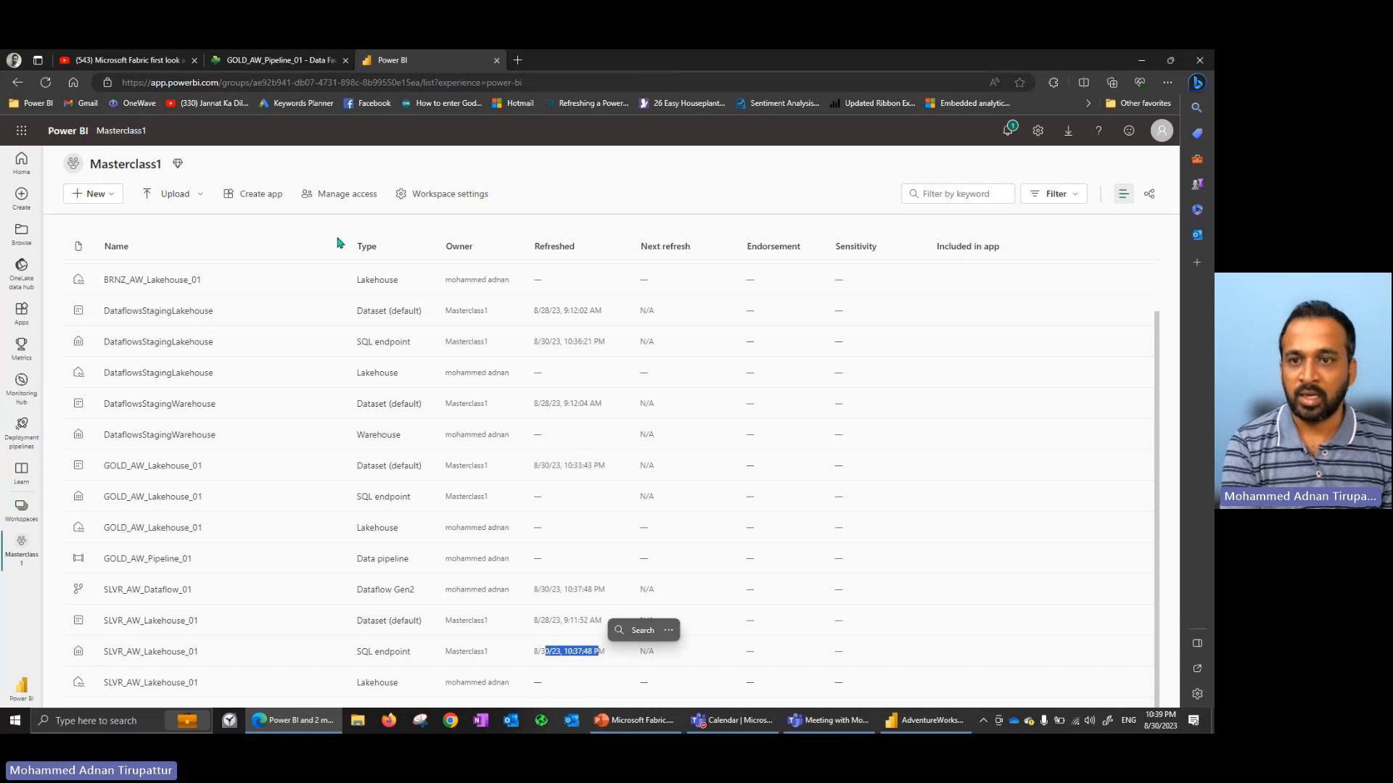
left_click(152, 686)
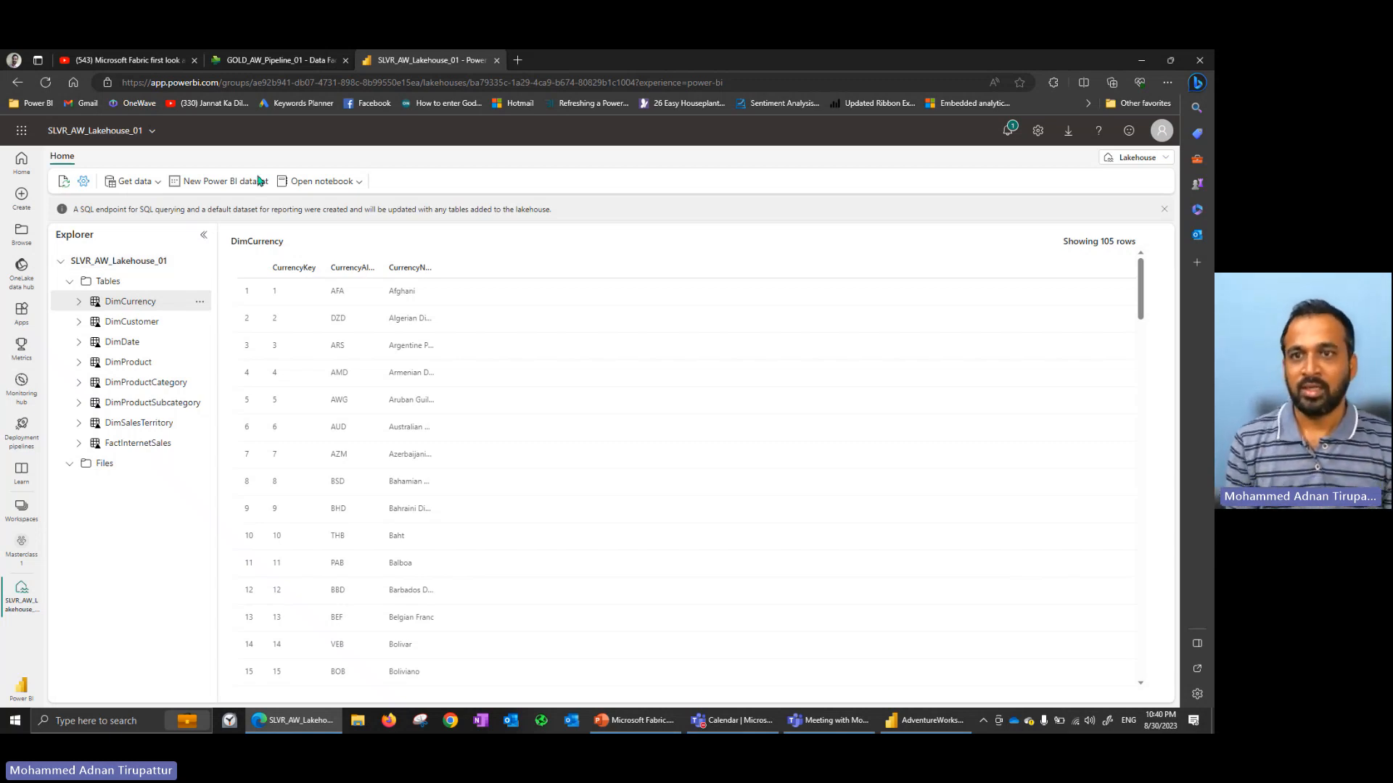
left_click(291, 59)
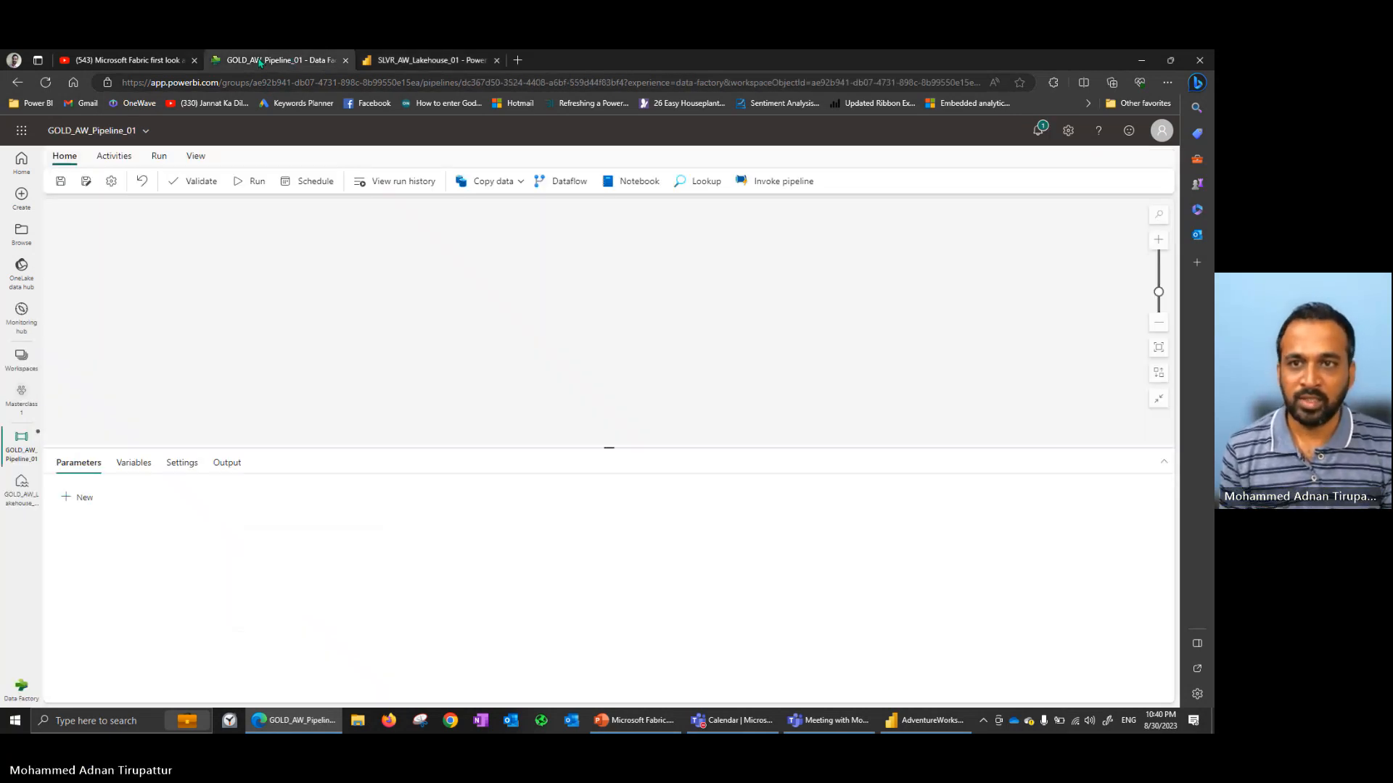
Try adding a blank Copy data activity to the pipeline canvas and delete it.
left_click(520, 182)
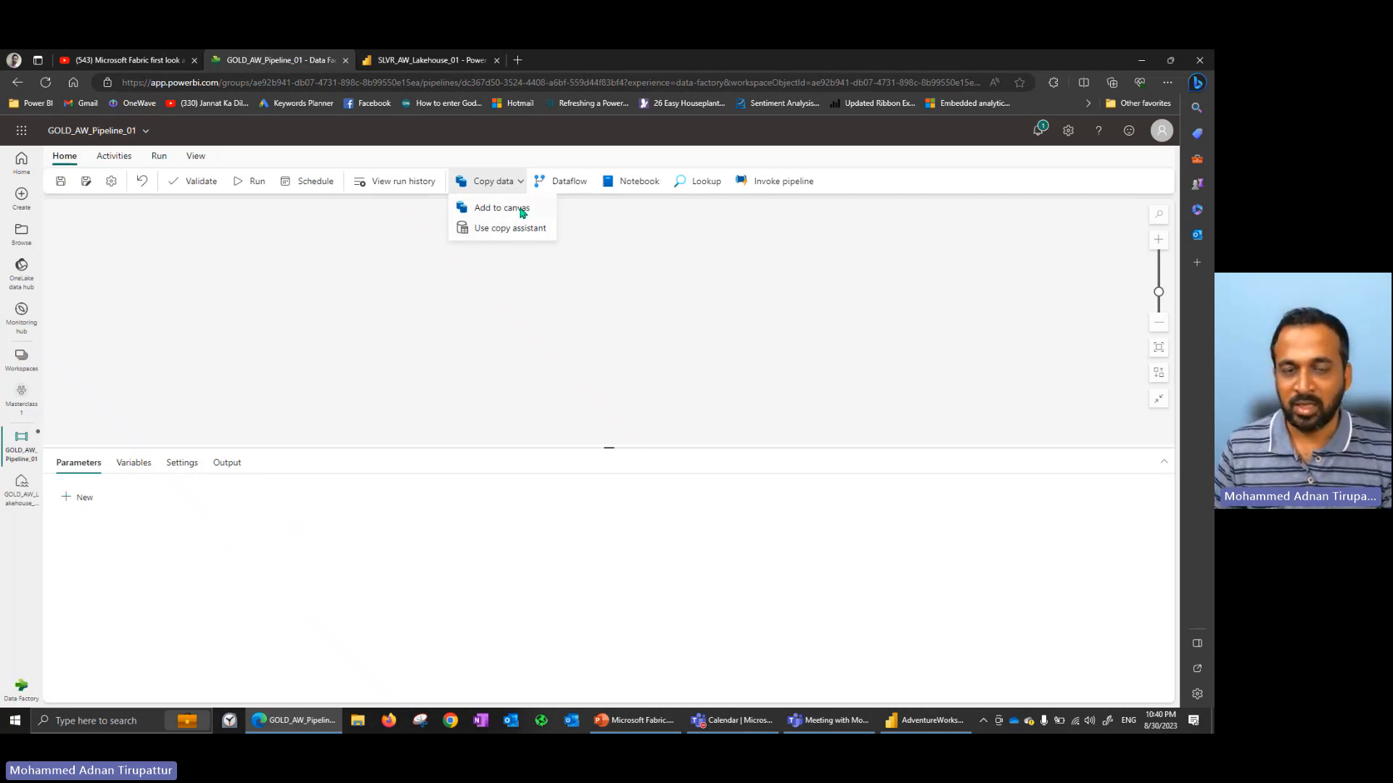
left_click(520, 211)
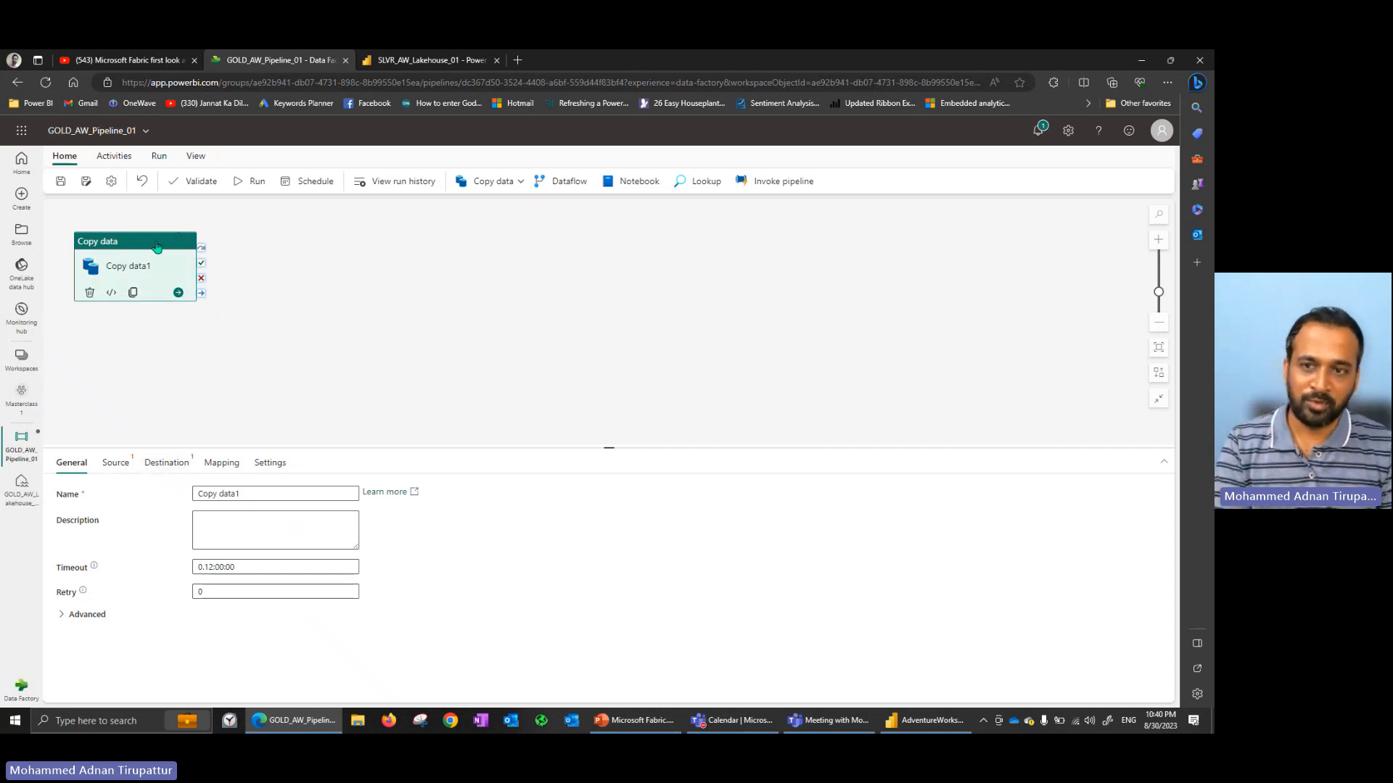
key("Delete")
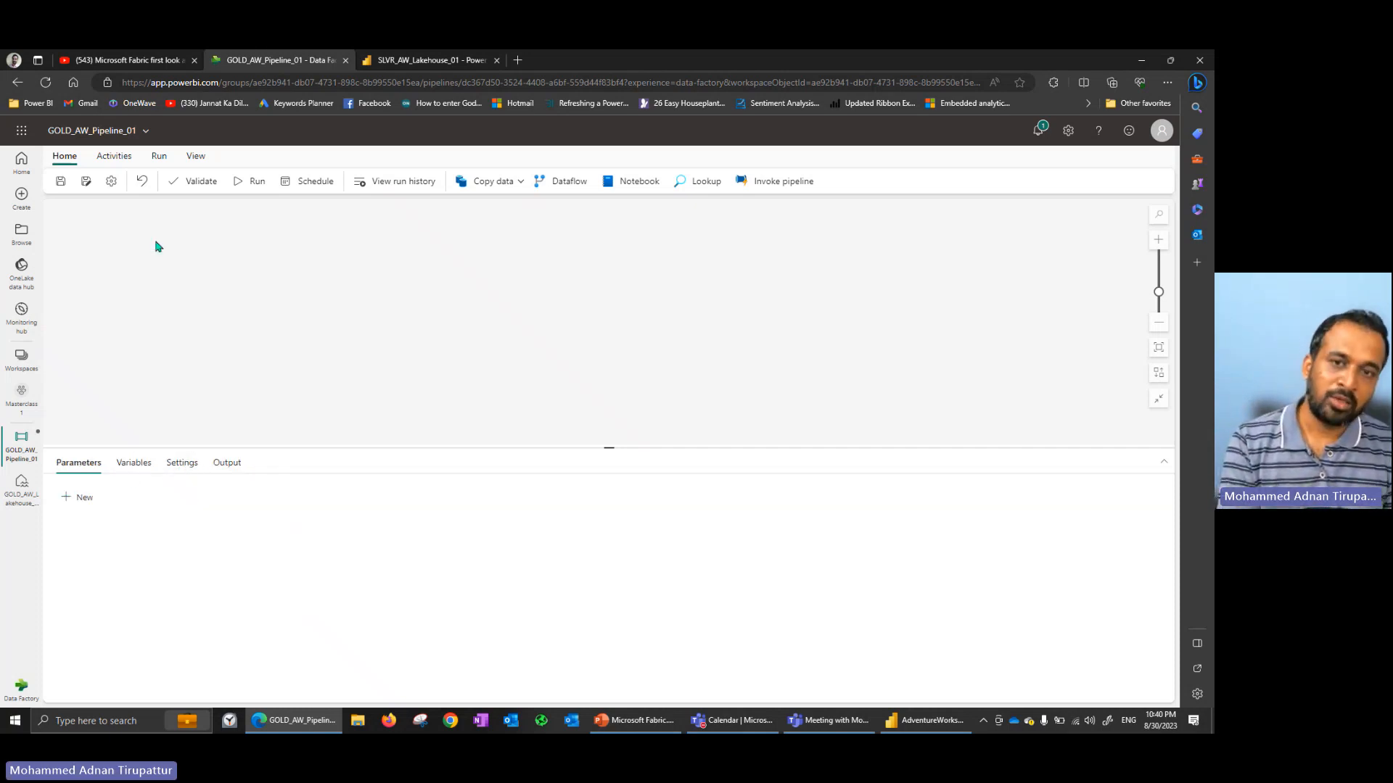
Start the copy assistant and set the existing workspace lakehouse SLVR_AW_Lakehouse_01 as the data source.
left_click(496, 185)
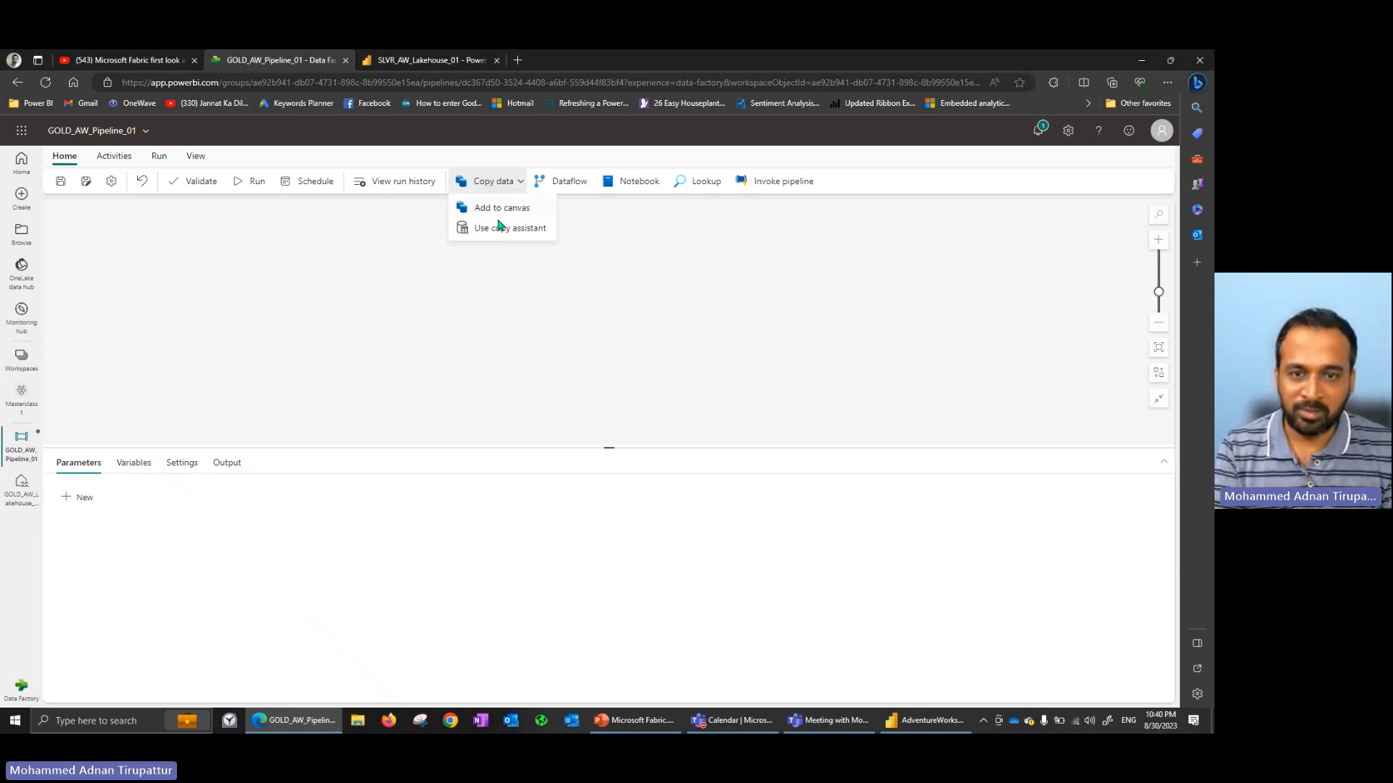
left_click(524, 229)
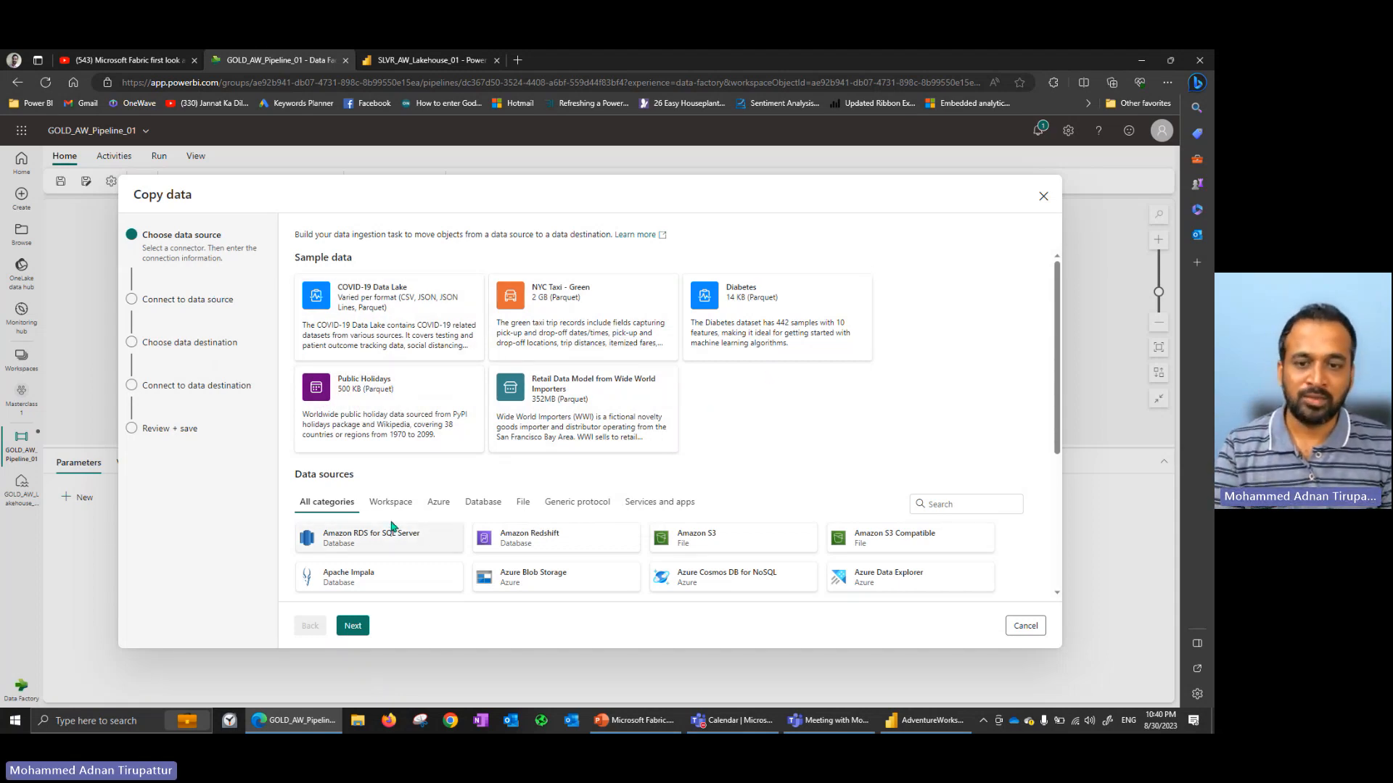
scroll(580, 494, "down", 3)
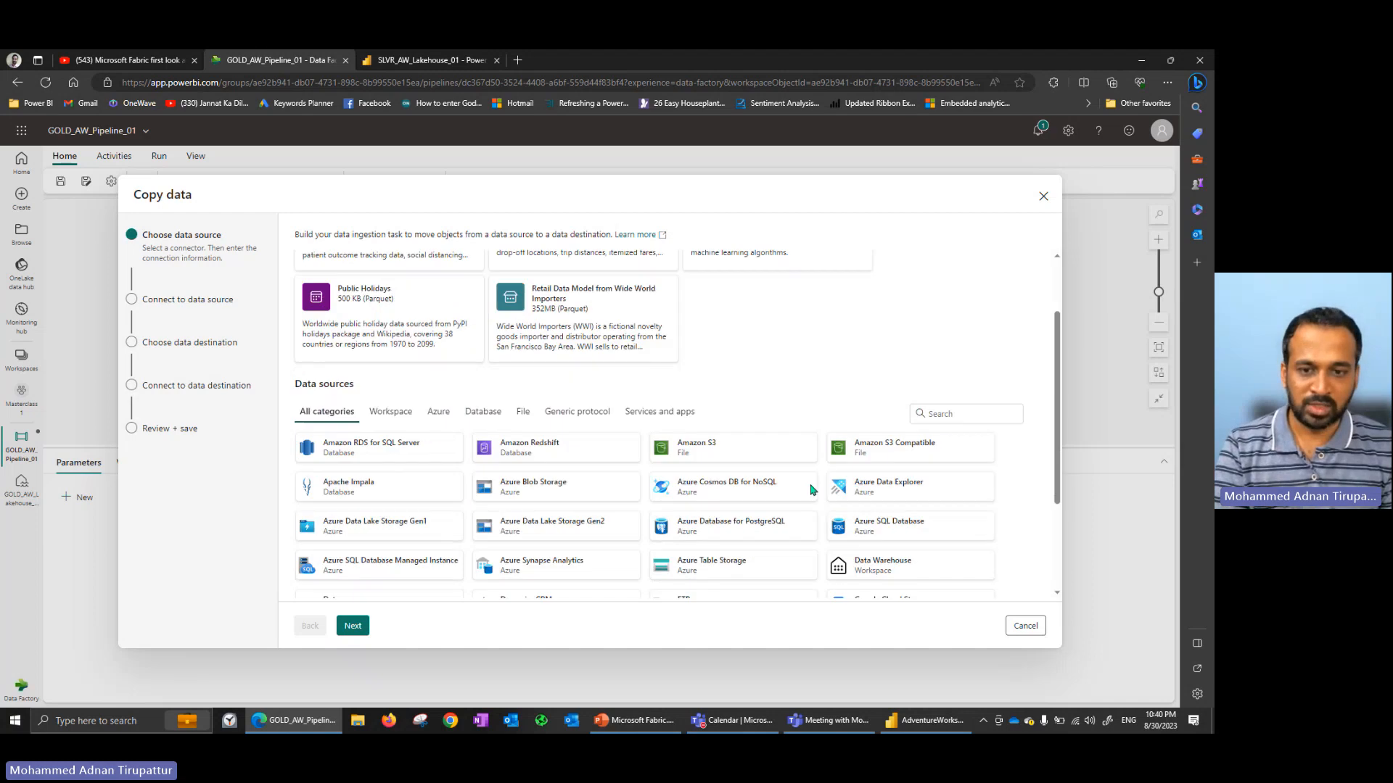
left_click(392, 401)
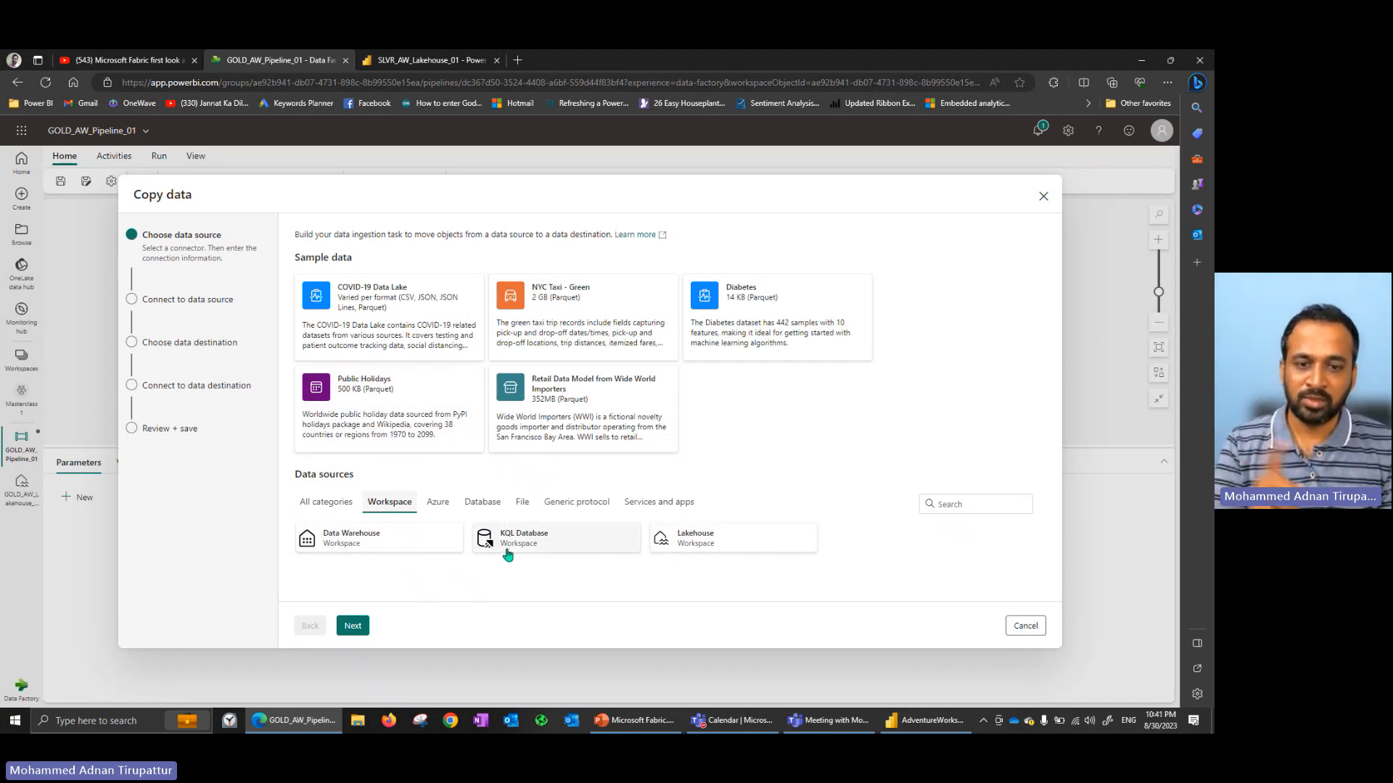
left_click(741, 549)
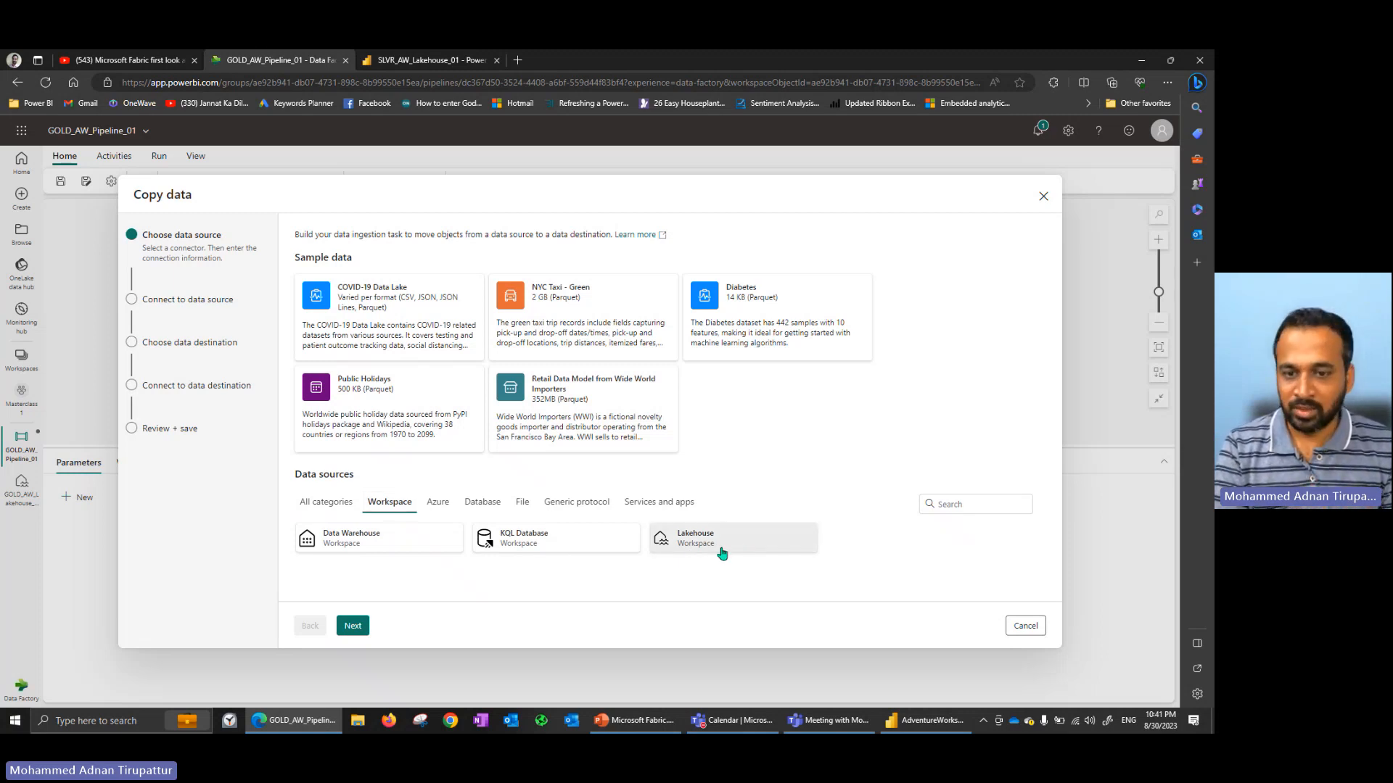
left_click(354, 627)
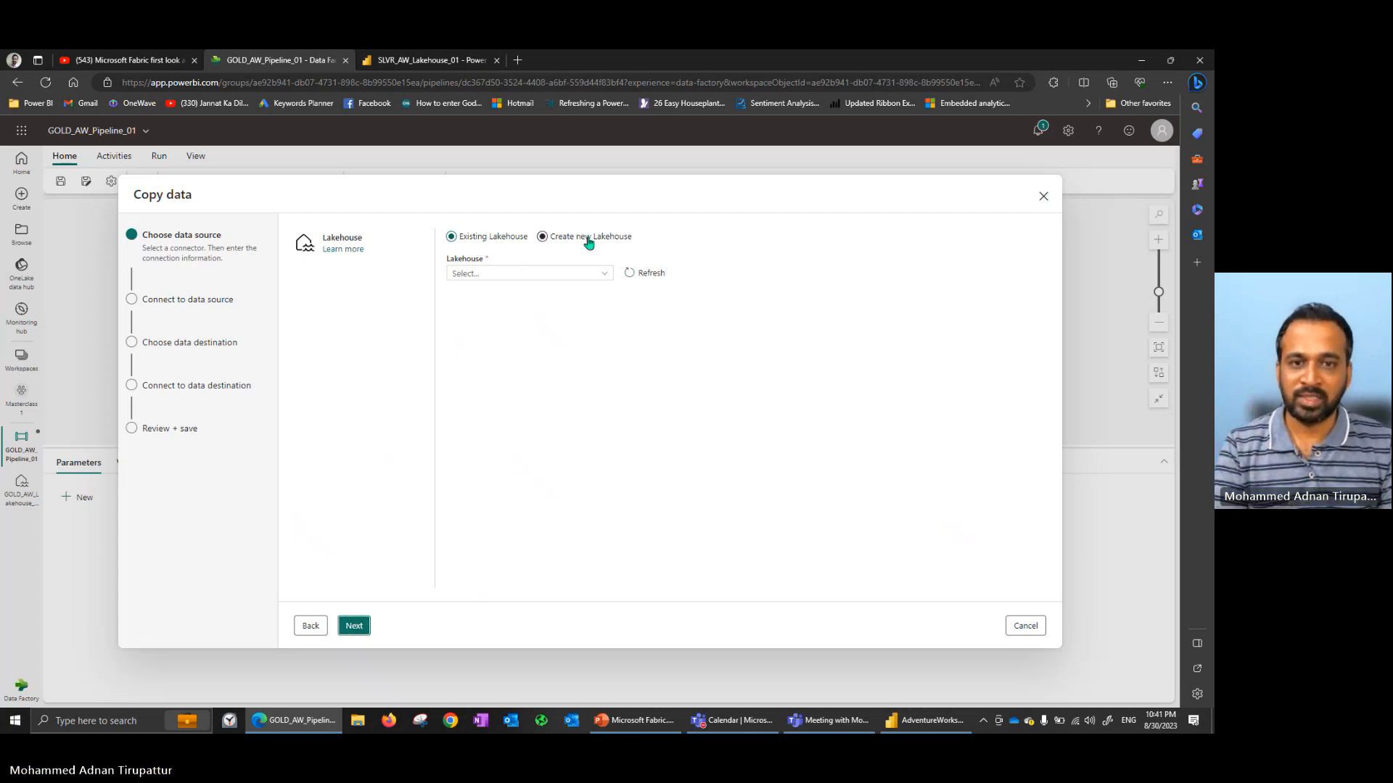
left_click(601, 274)
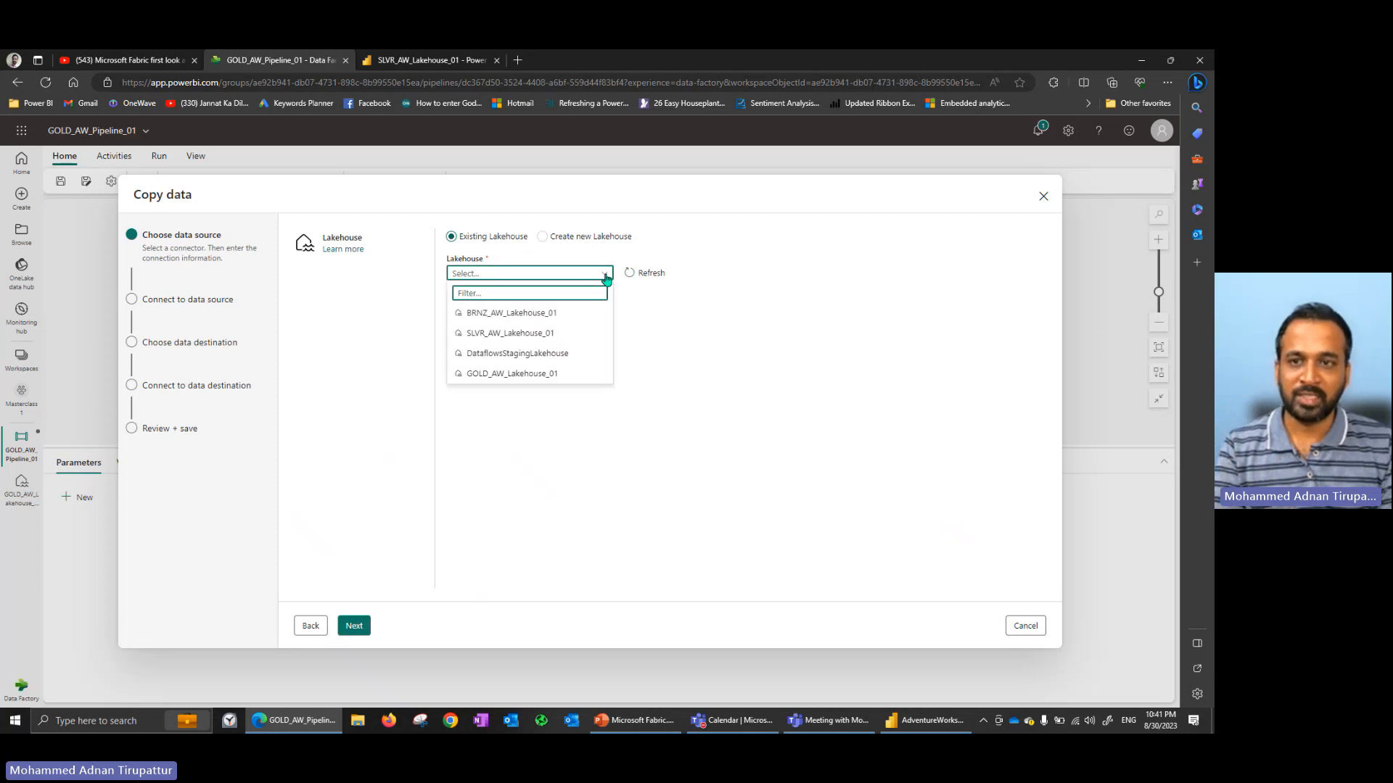
left_click(543, 335)
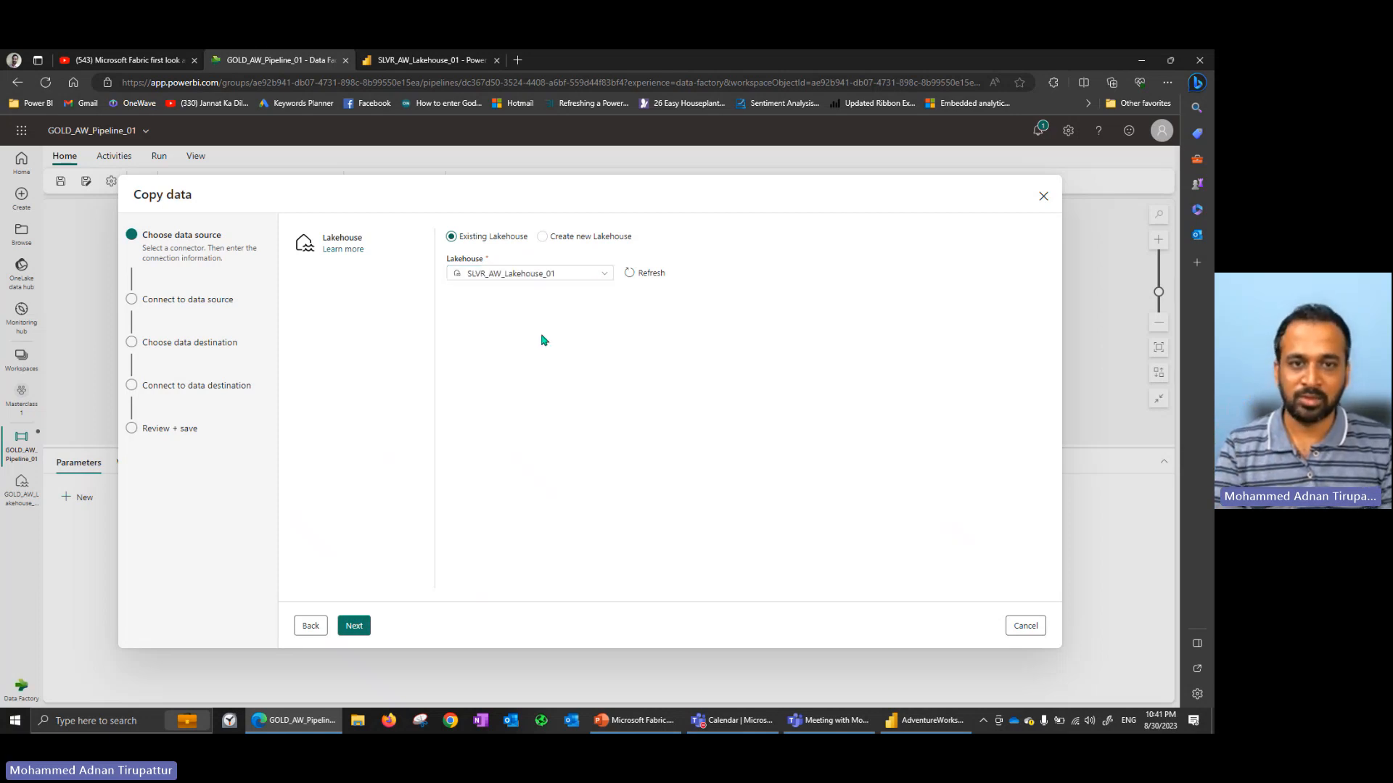
left_click(357, 633)
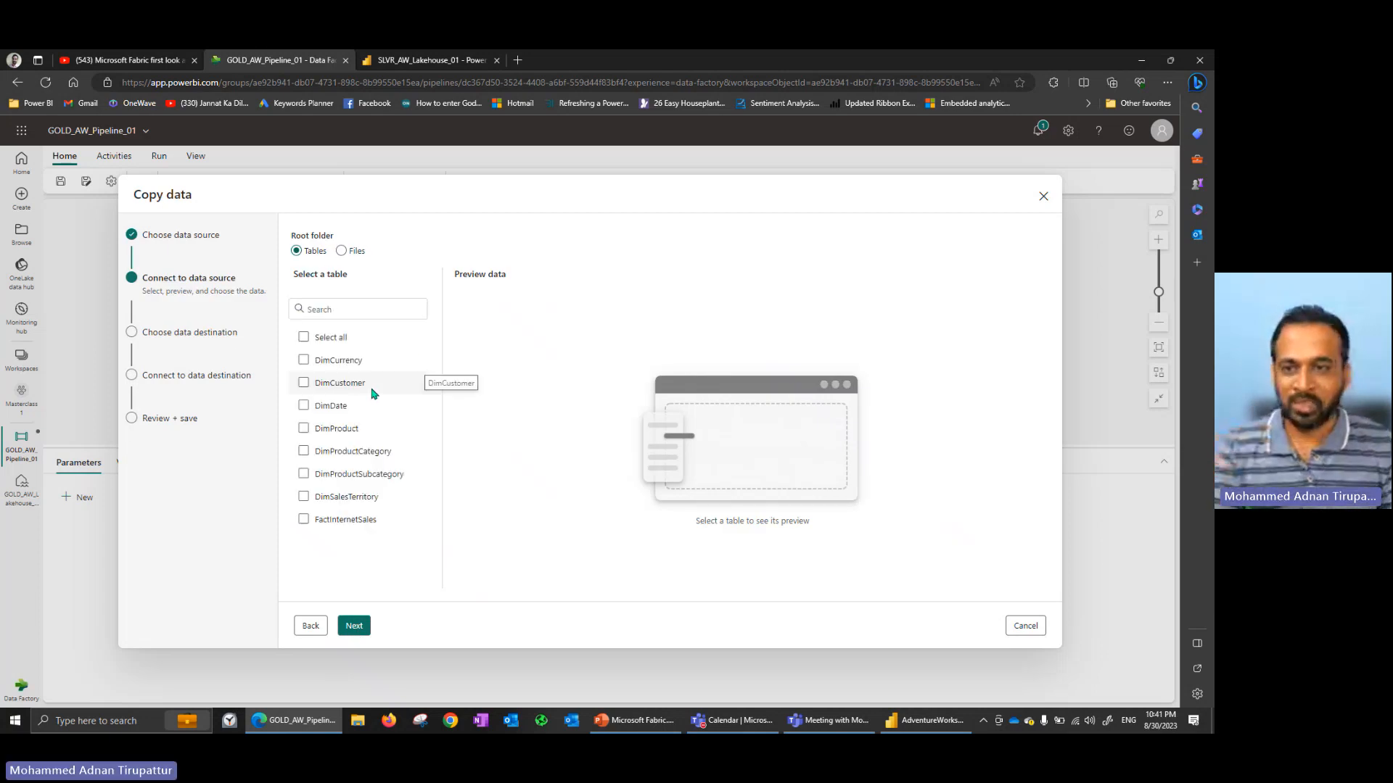
Select all tables of the silver lakehouse for copying, preview DimCurrency, and continue to the data destination.
left_click(304, 338)
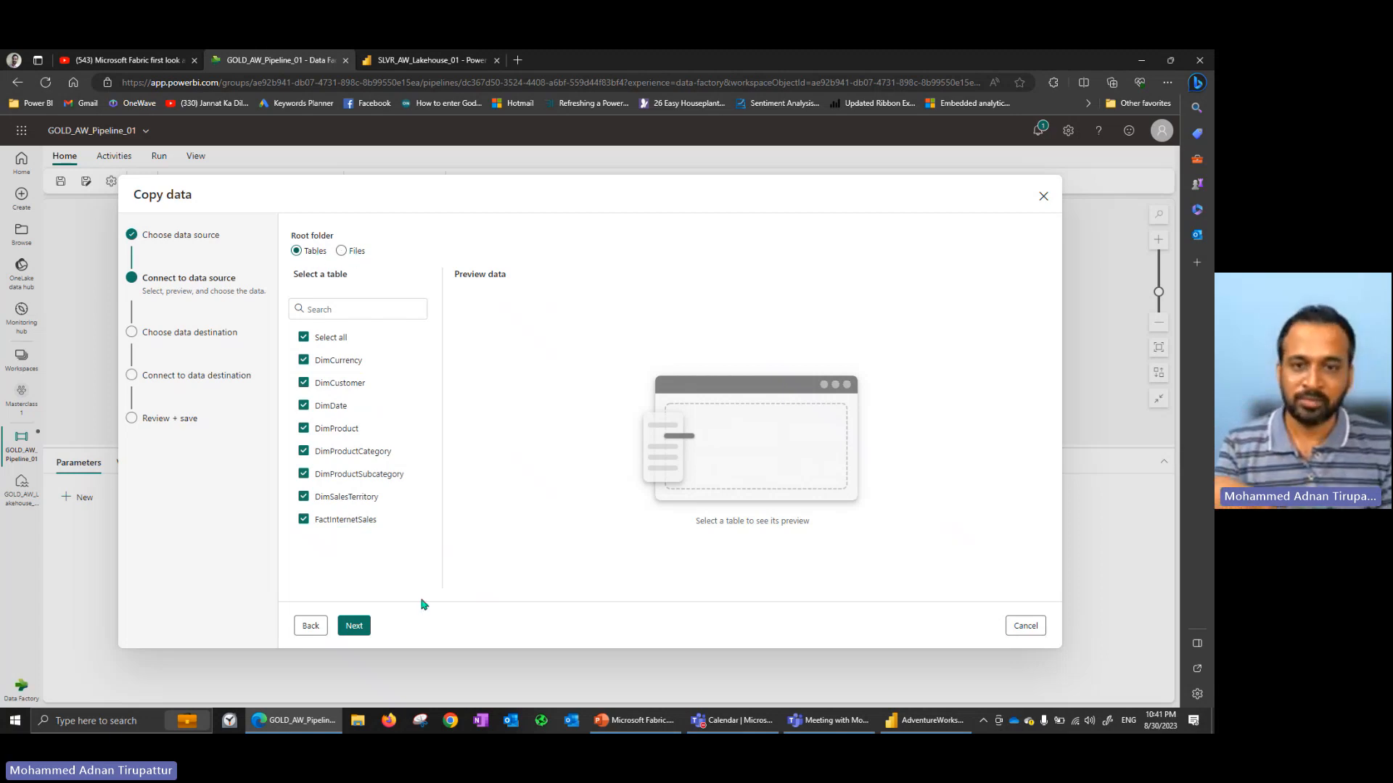
left_click(347, 360)
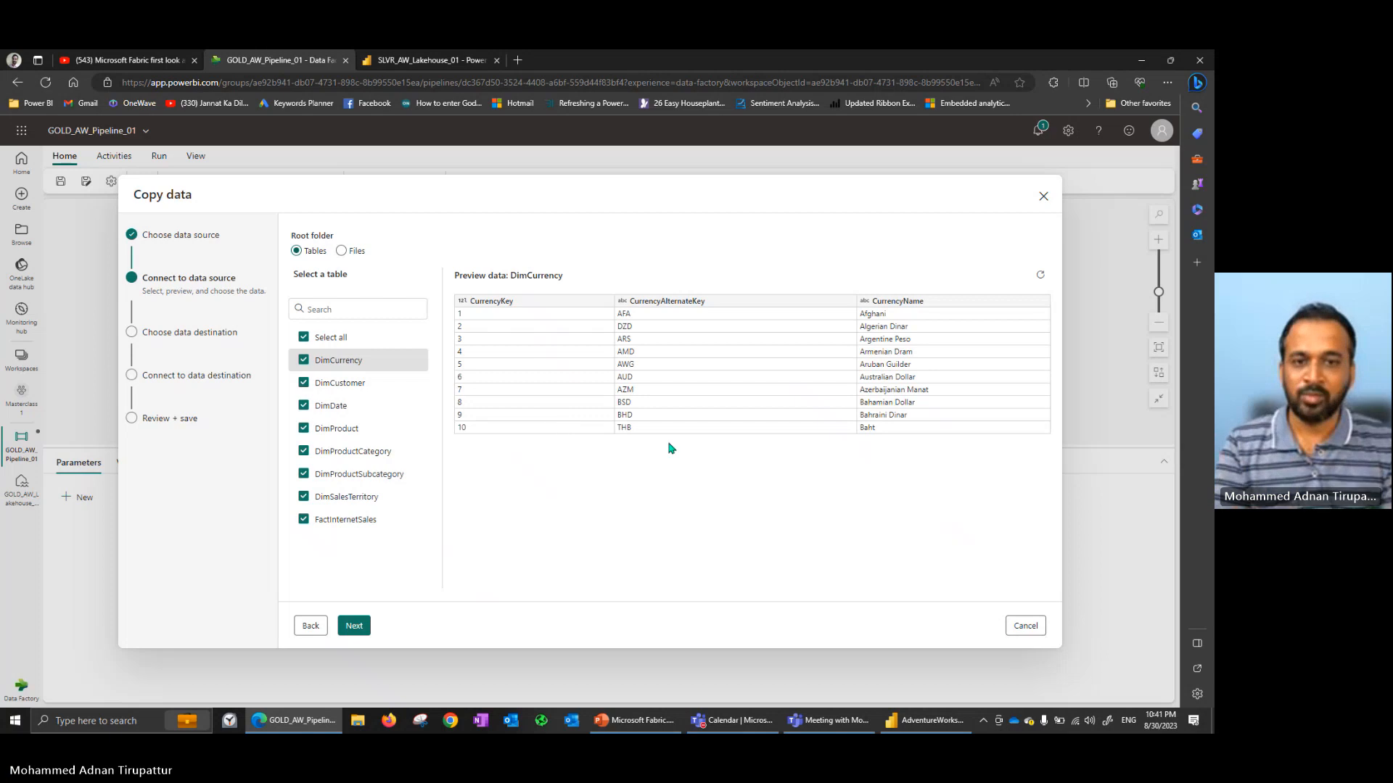
left_click(355, 627)
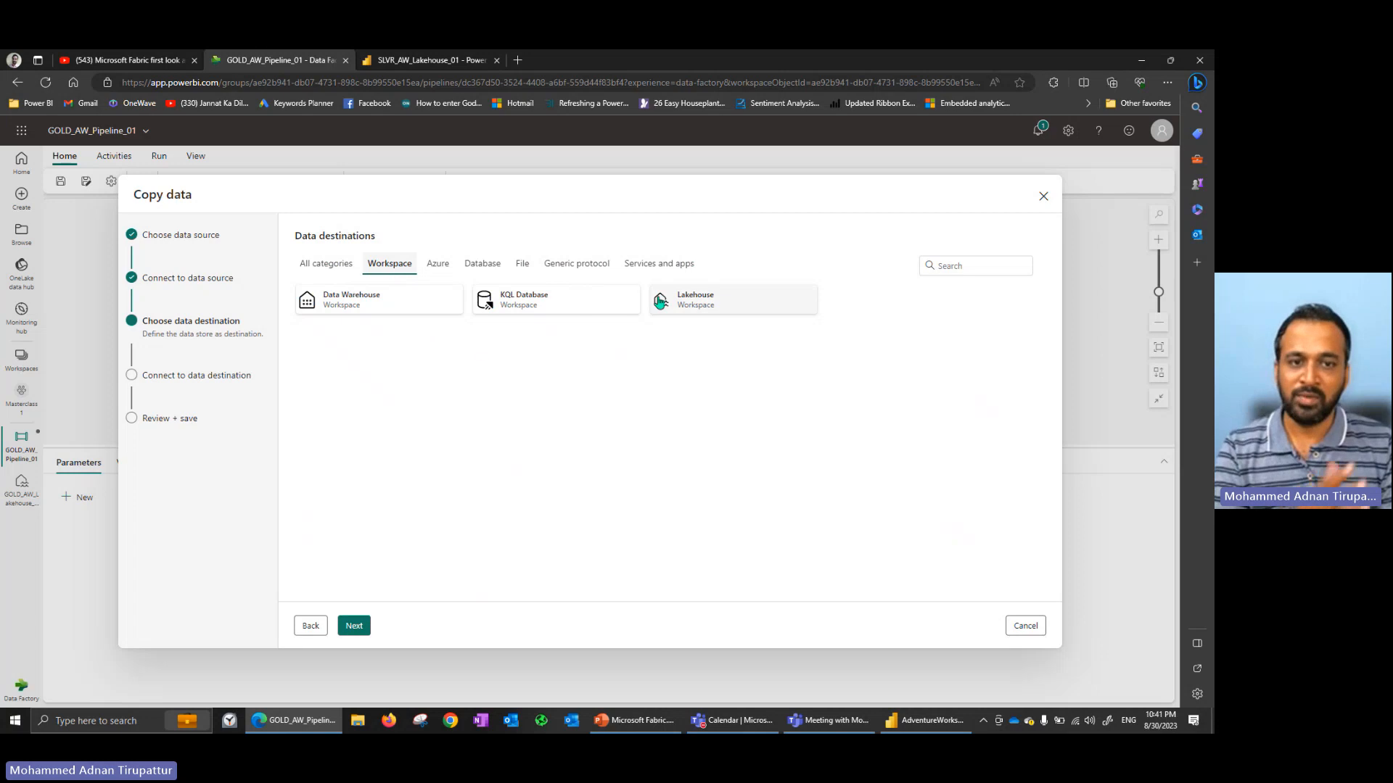
Set the existing workspace lakehouse GOLD_AW_Lakehouse_01 as the copy destination and continue to the table mappings.
left_click(708, 312)
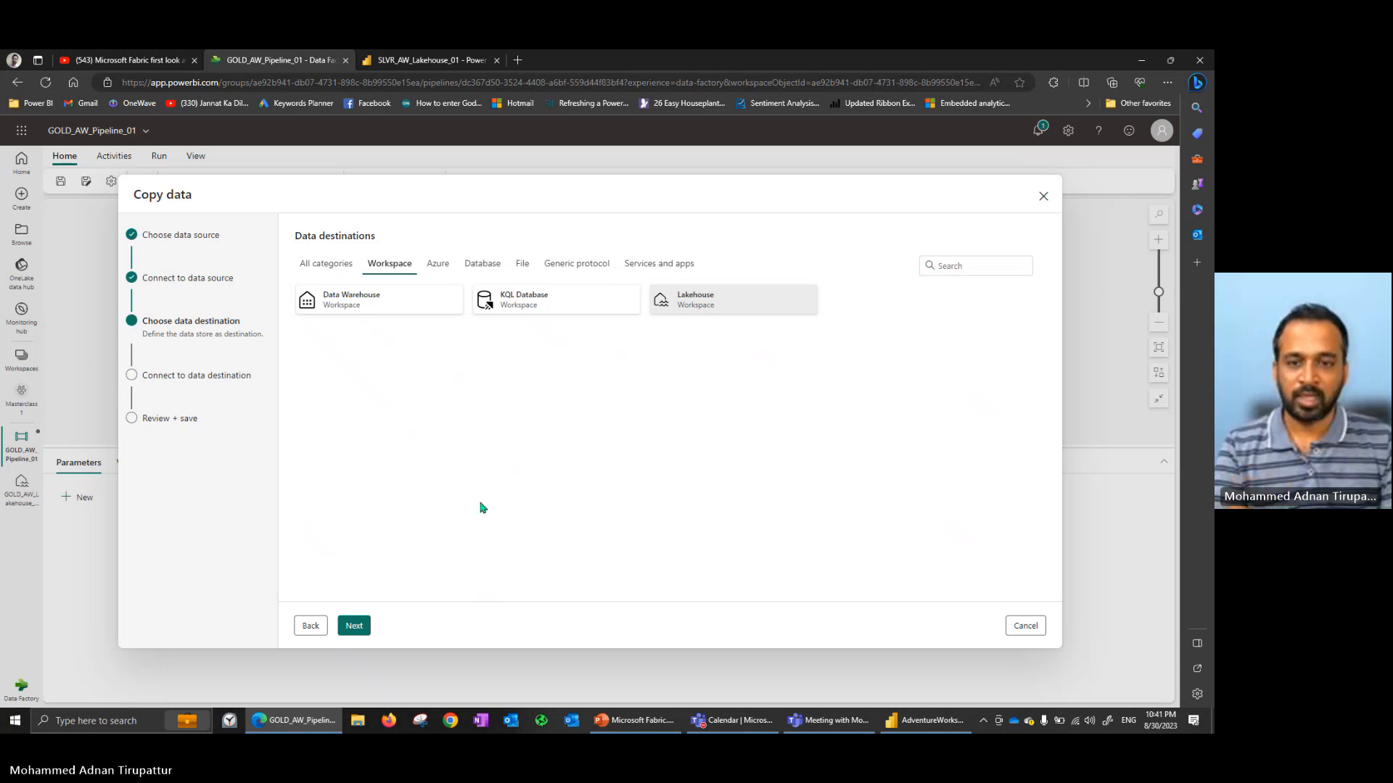
left_click(354, 627)
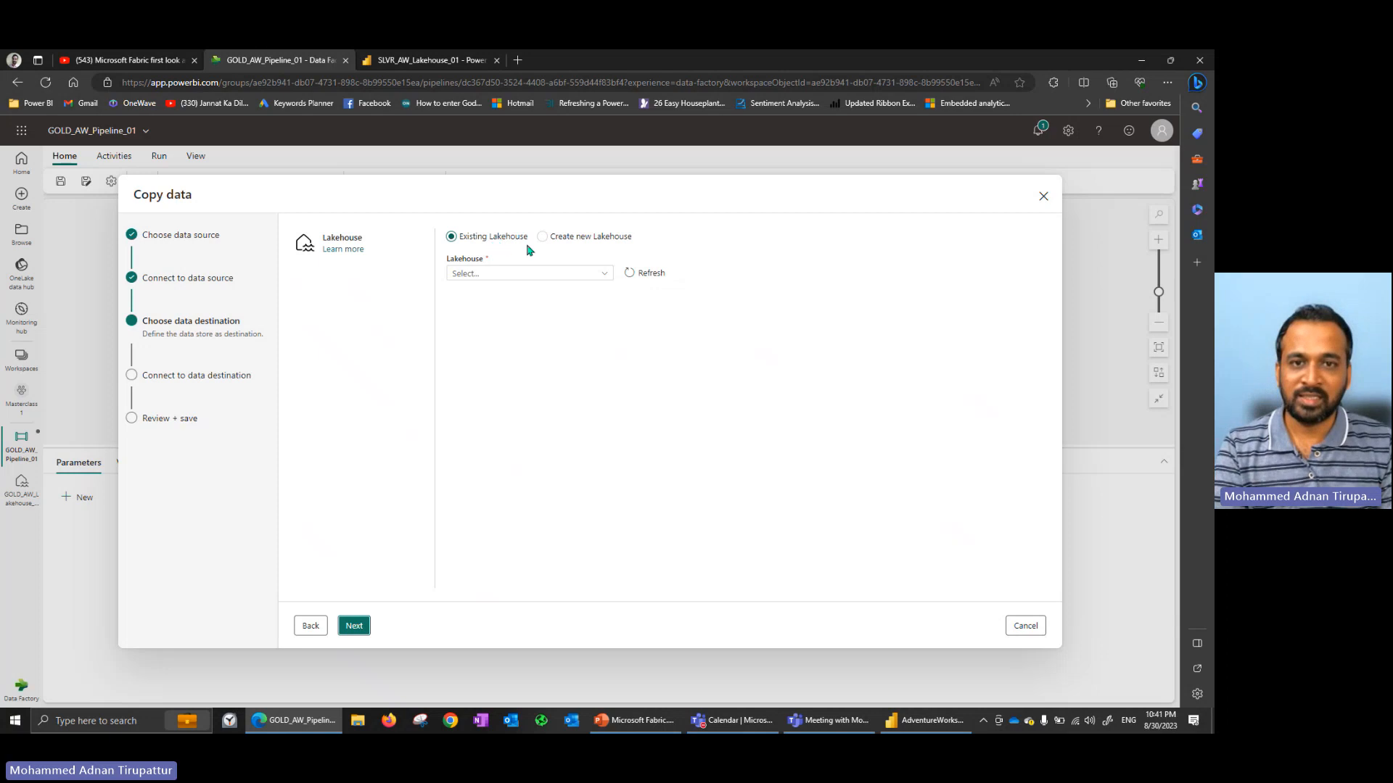
left_click(570, 278)
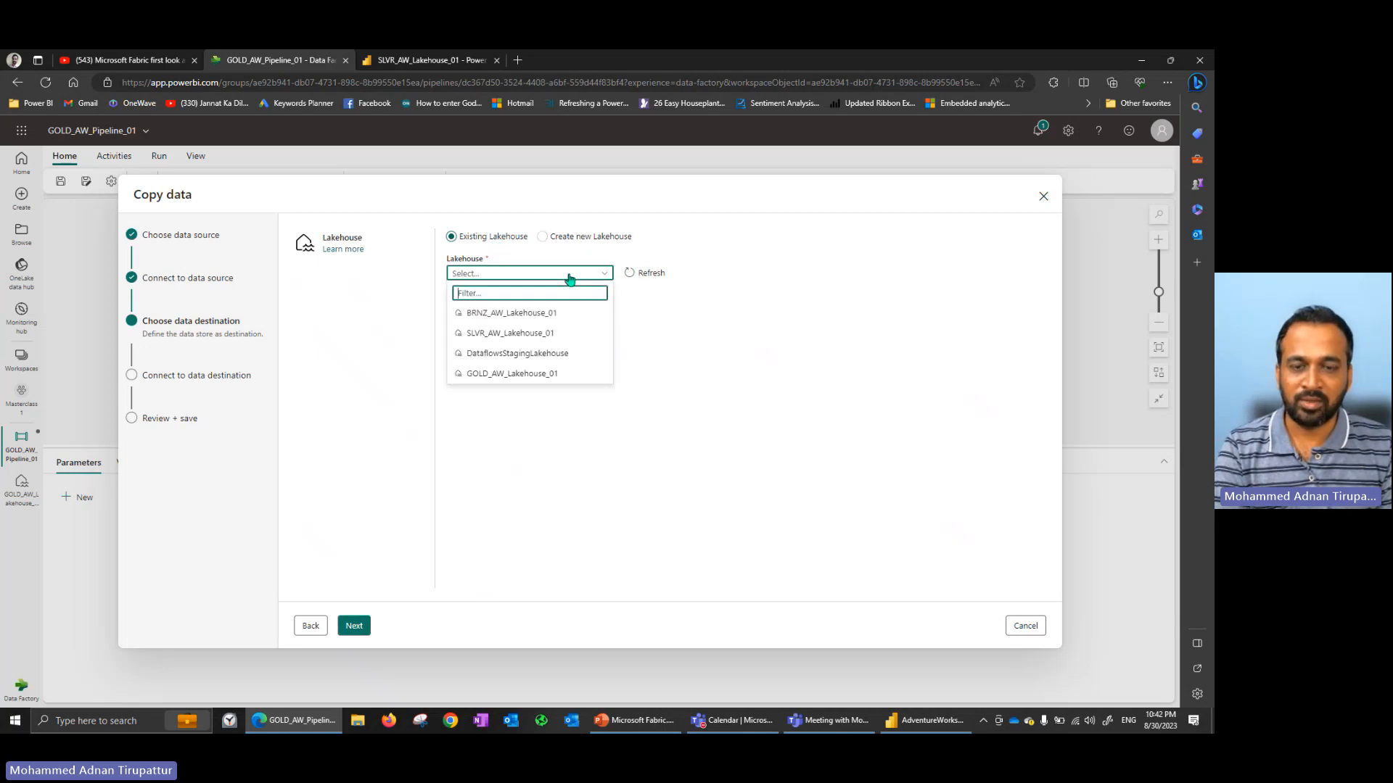
left_click(557, 374)
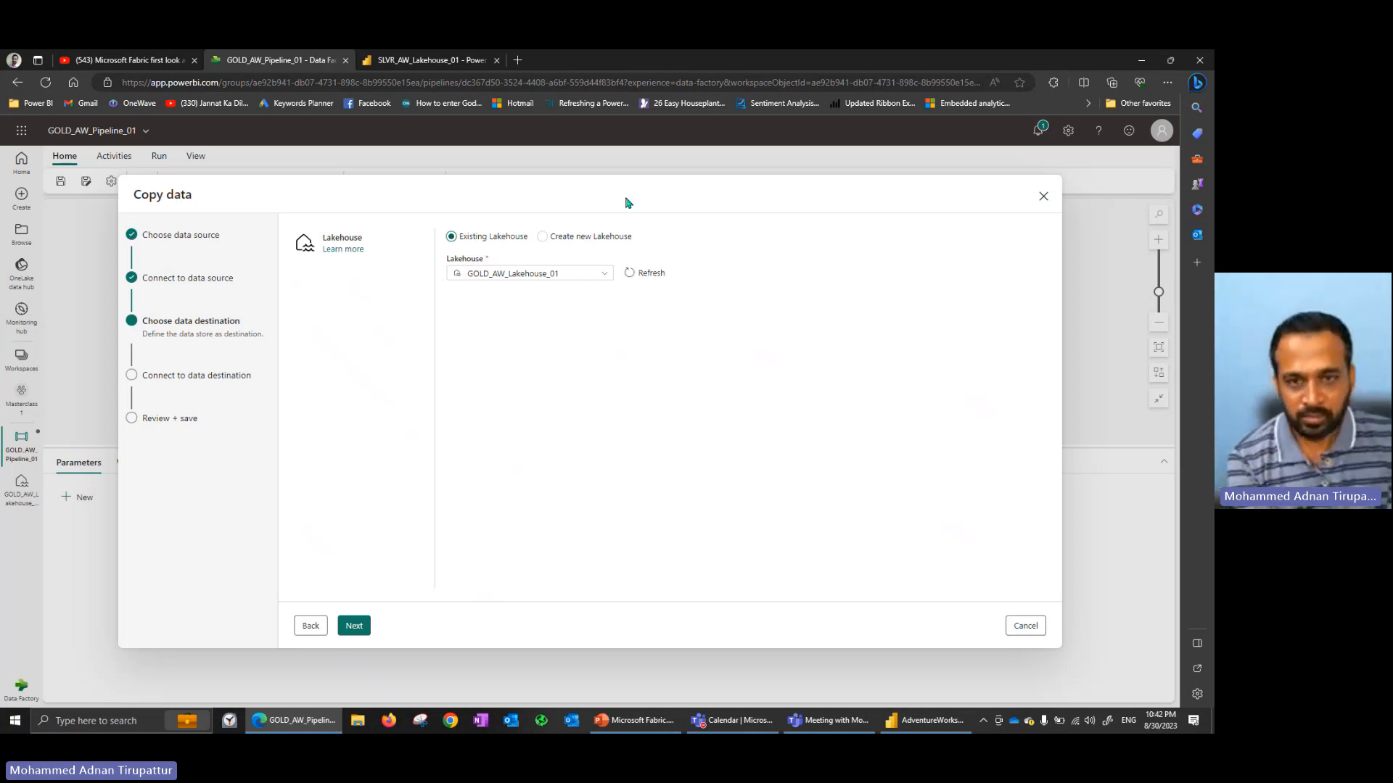
left_click(358, 626)
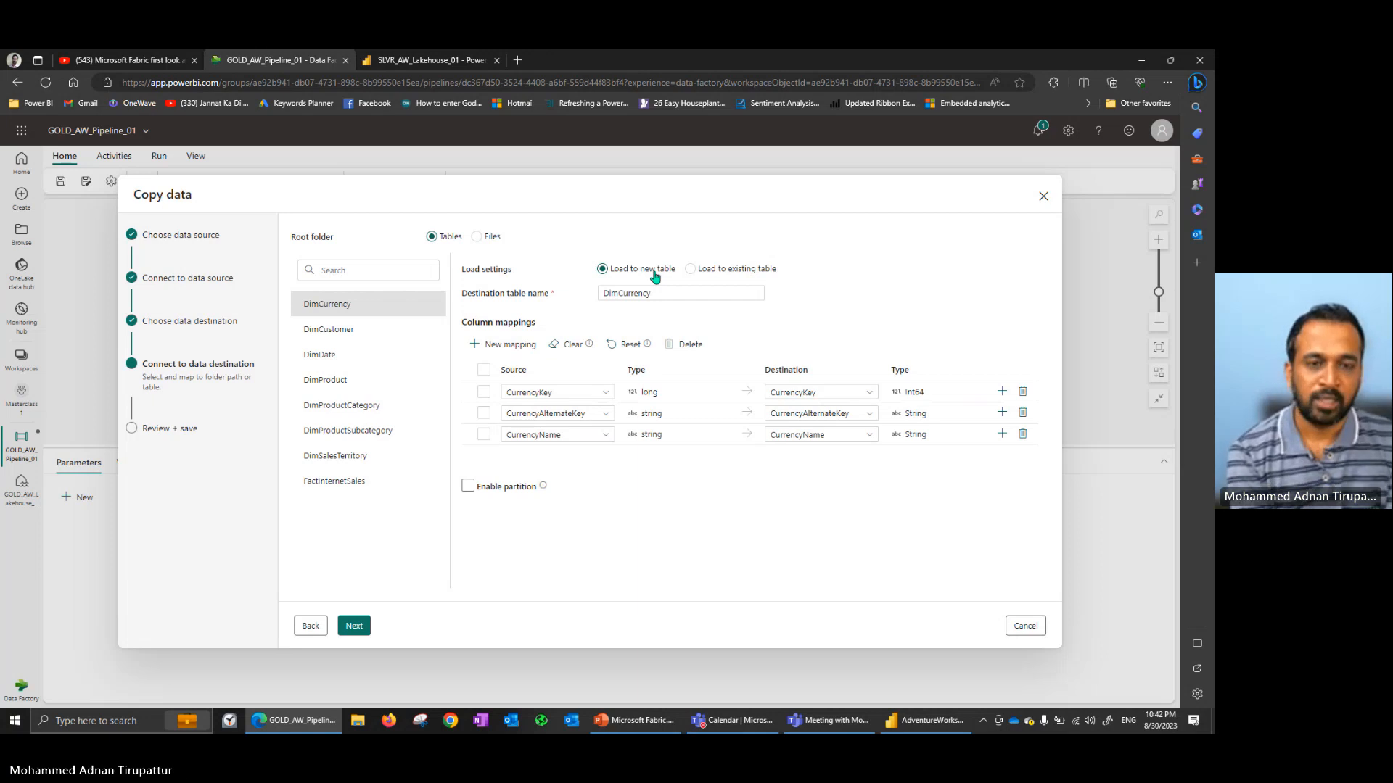
Examine the load-to-existing-table options for DimCurrency, return to Load to new table, and check the destination table name.
left_click(700, 273)
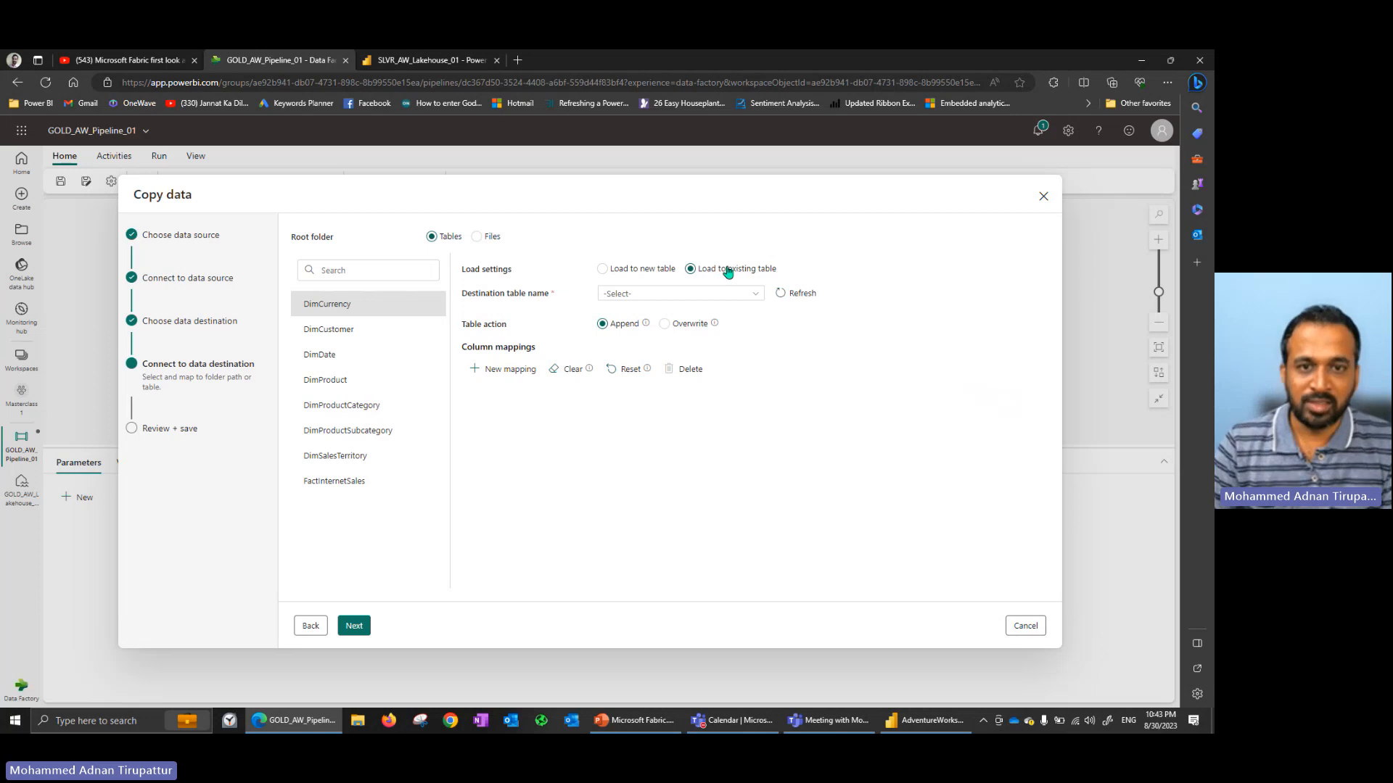
left_click(642, 270)
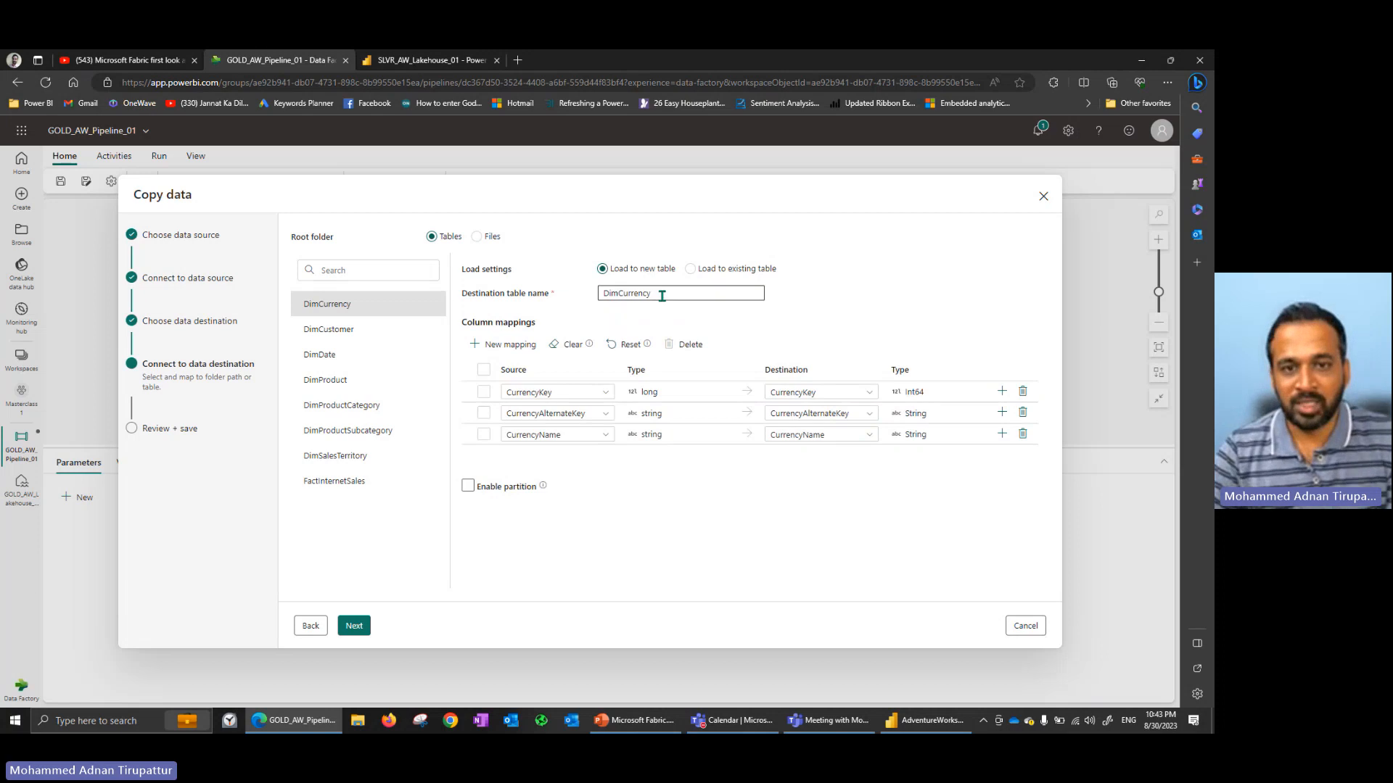
double_click(660, 294)
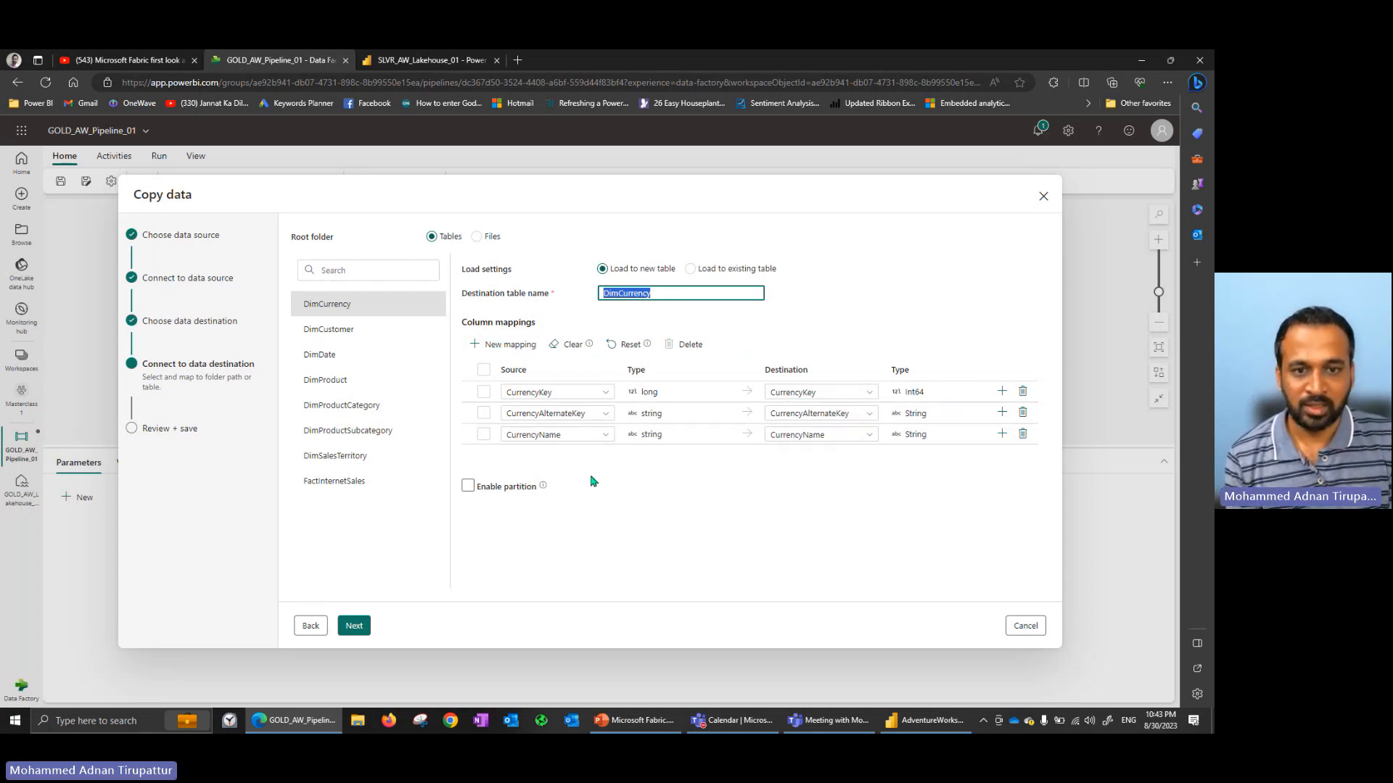
left_click(608, 483)
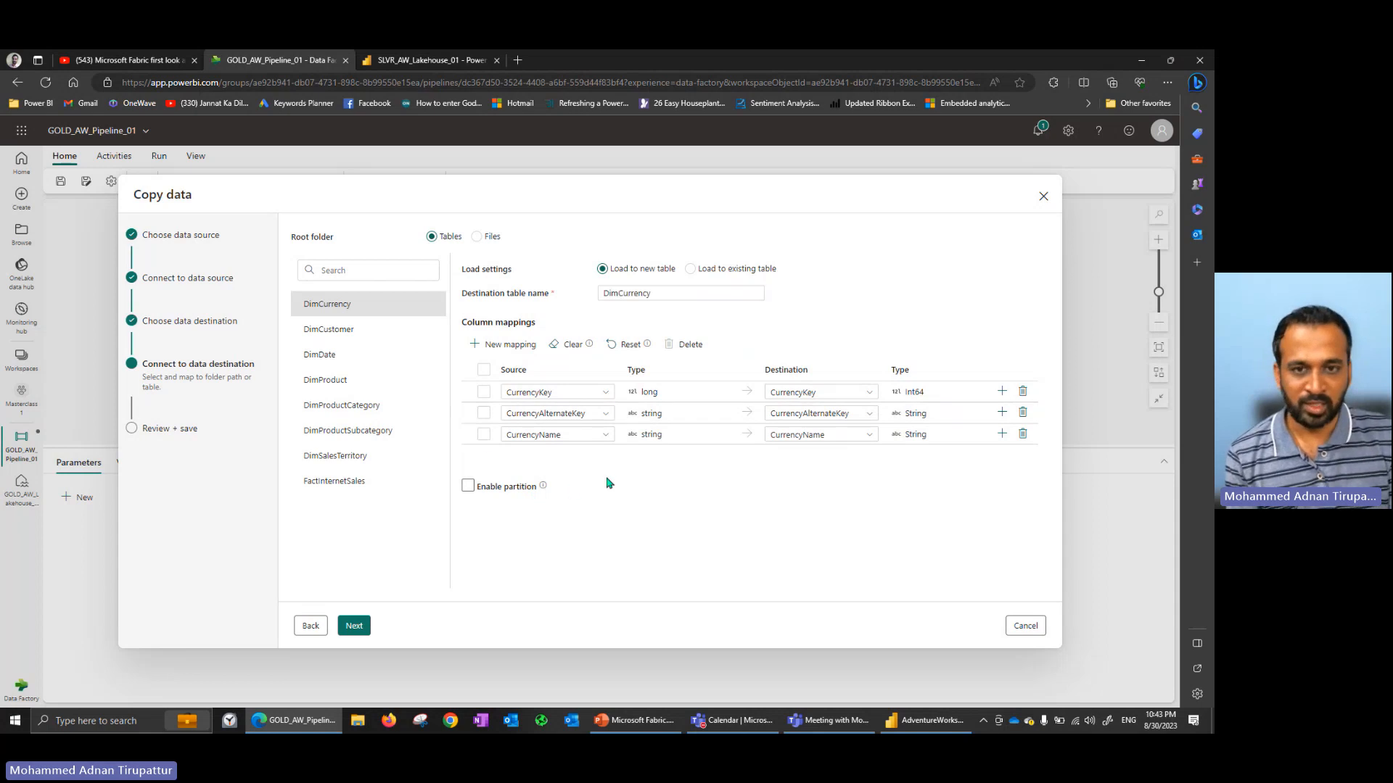
left_click(543, 490)
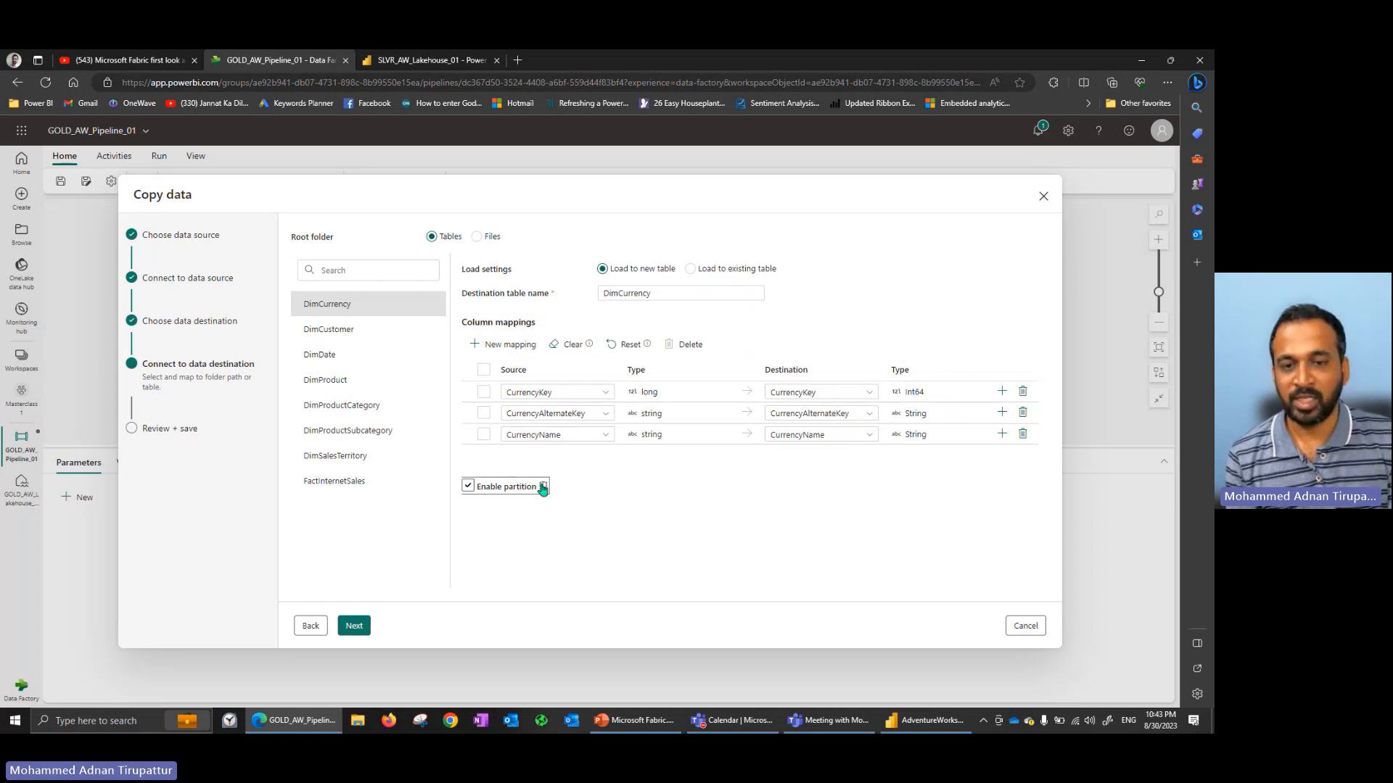
left_click(516, 493)
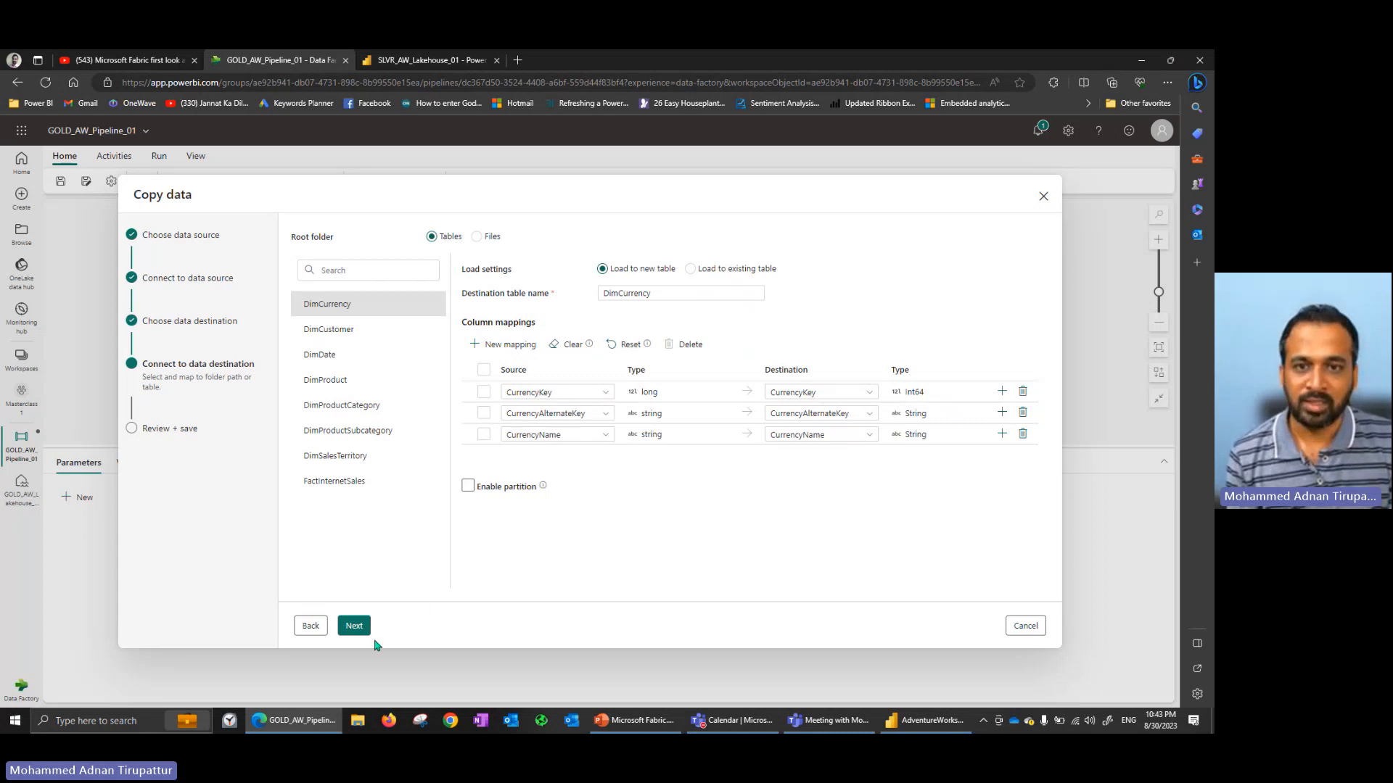
Review the load settings, destination table names and column mappings of the remaining tables, from DimCustomer through FactInternetSales.
left_click(351, 333)
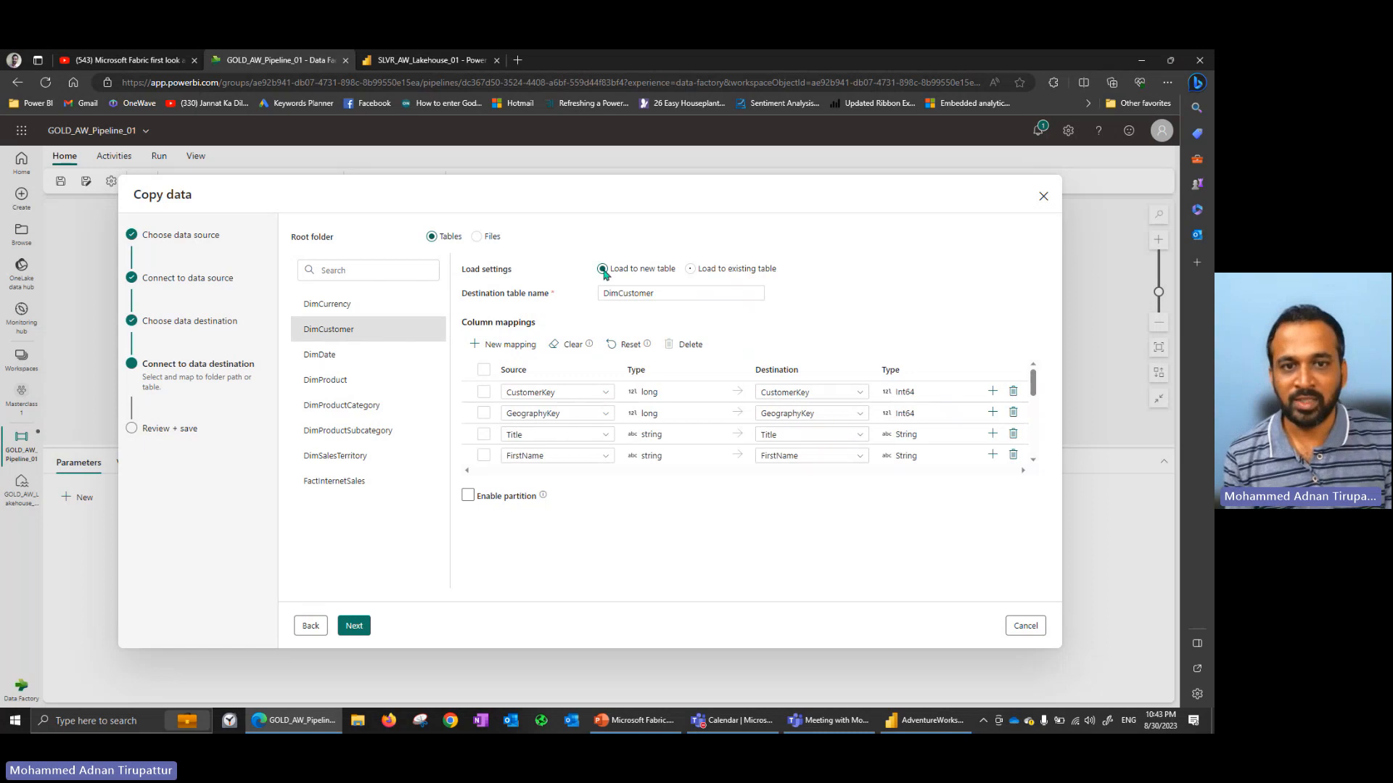
left_click(356, 353)
left_click(354, 379)
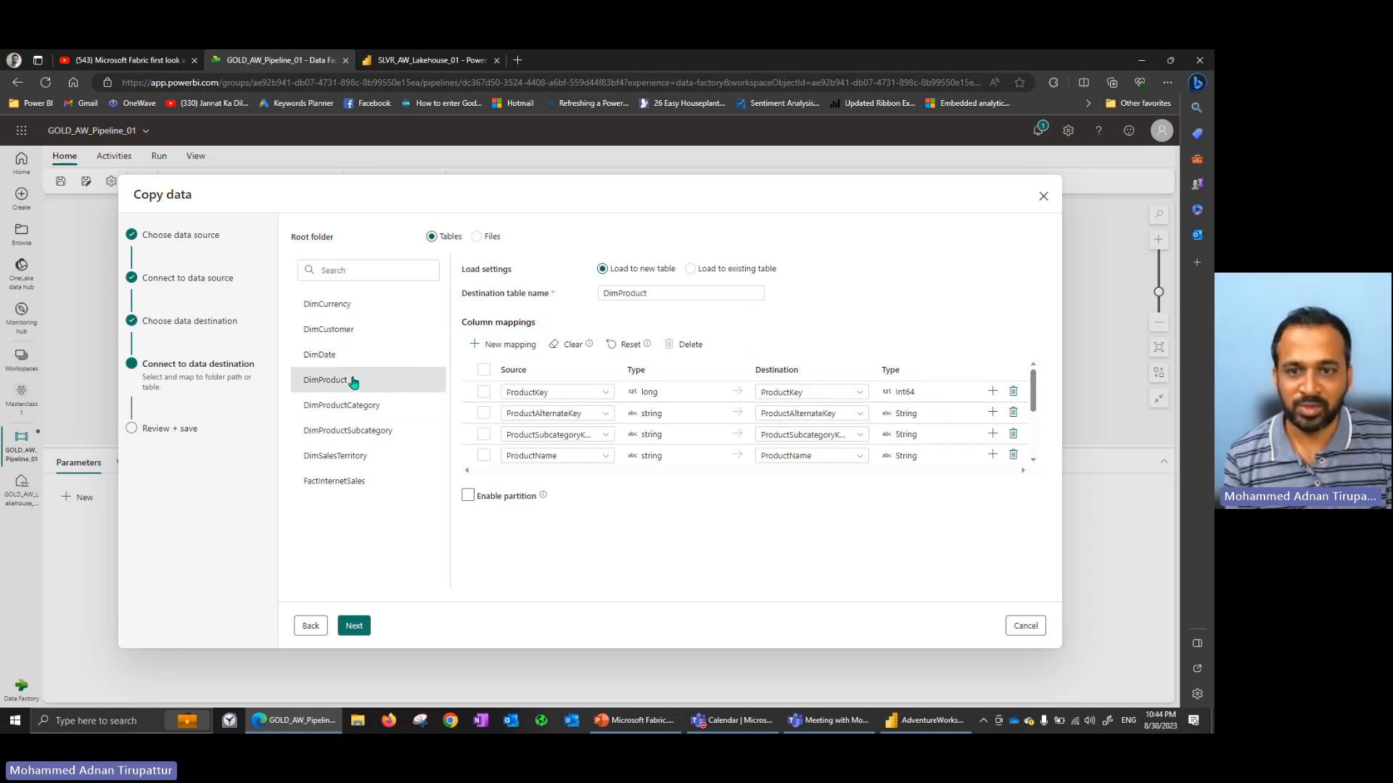
left_click(354, 407)
left_click(366, 431)
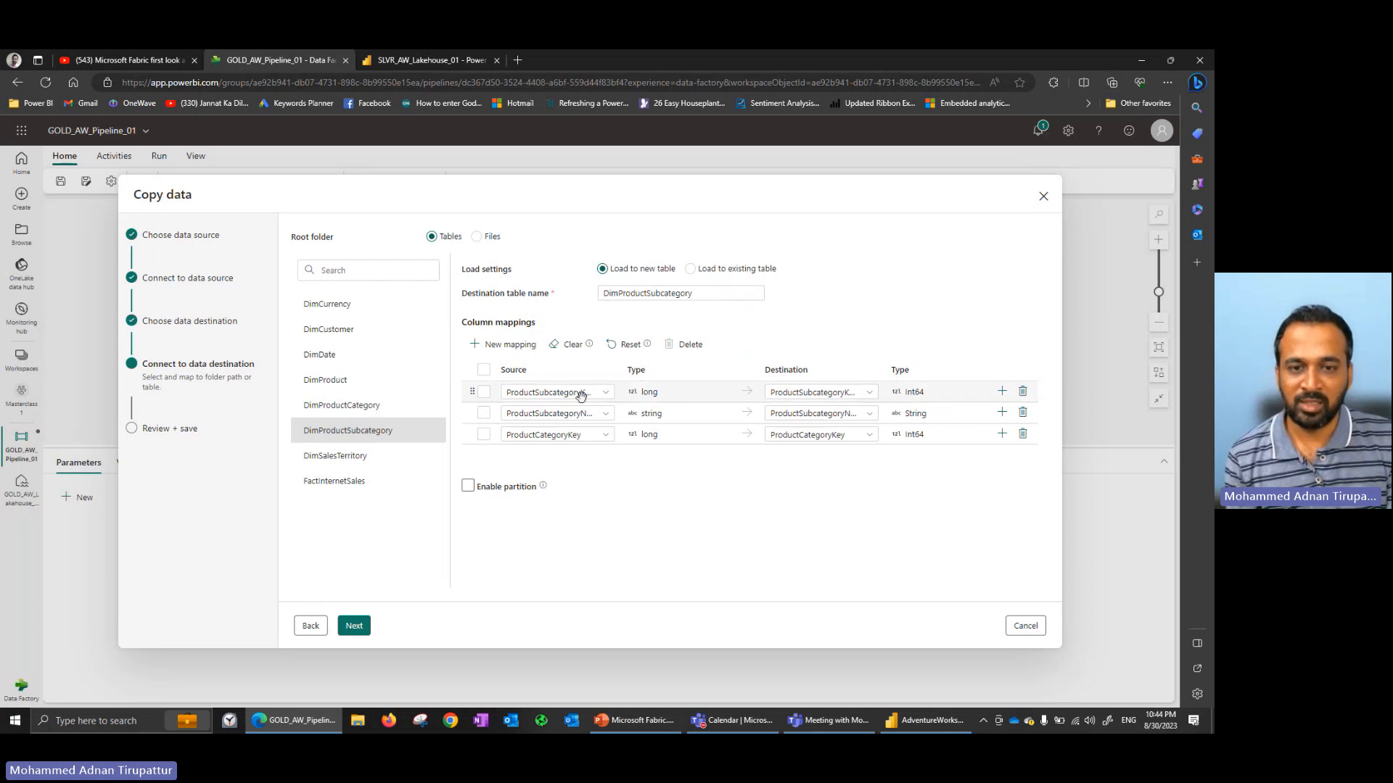
left_click(353, 482)
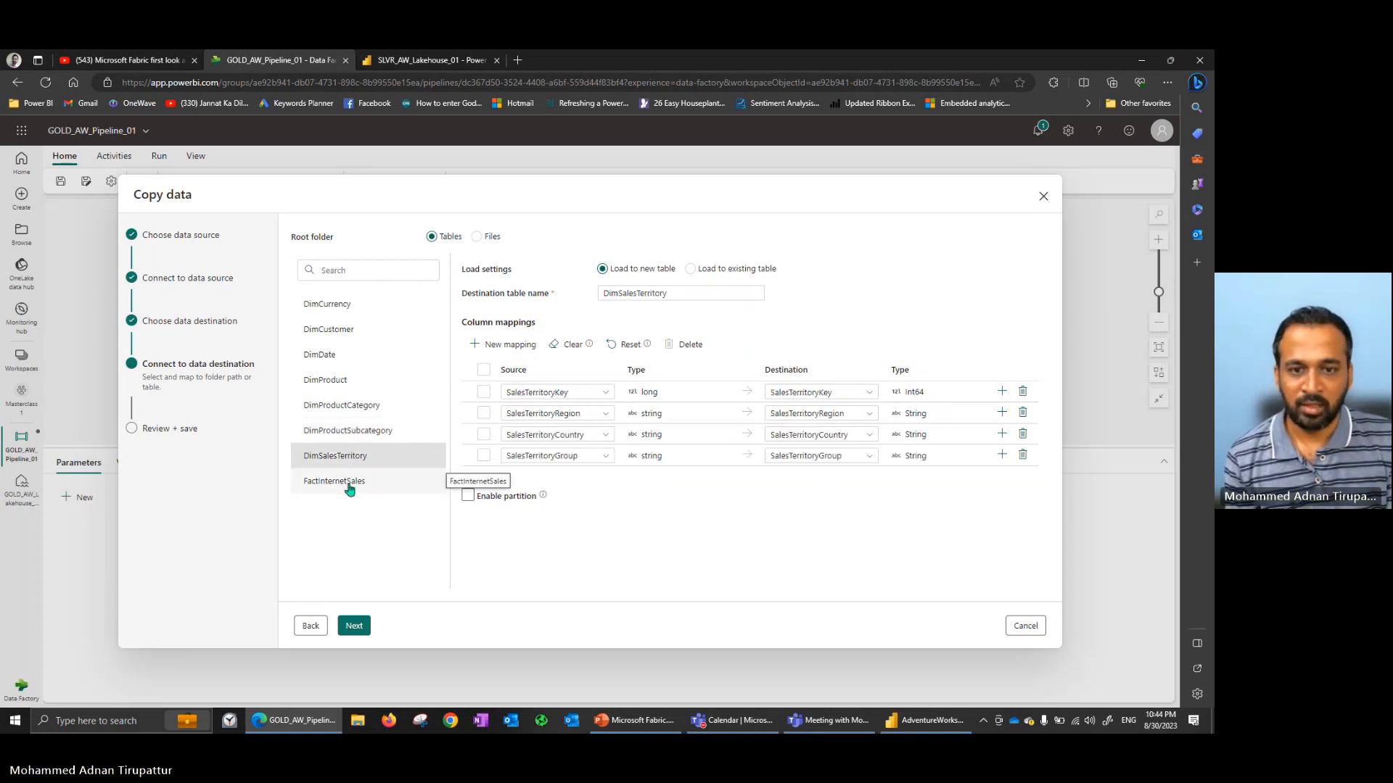
left_click(484, 370)
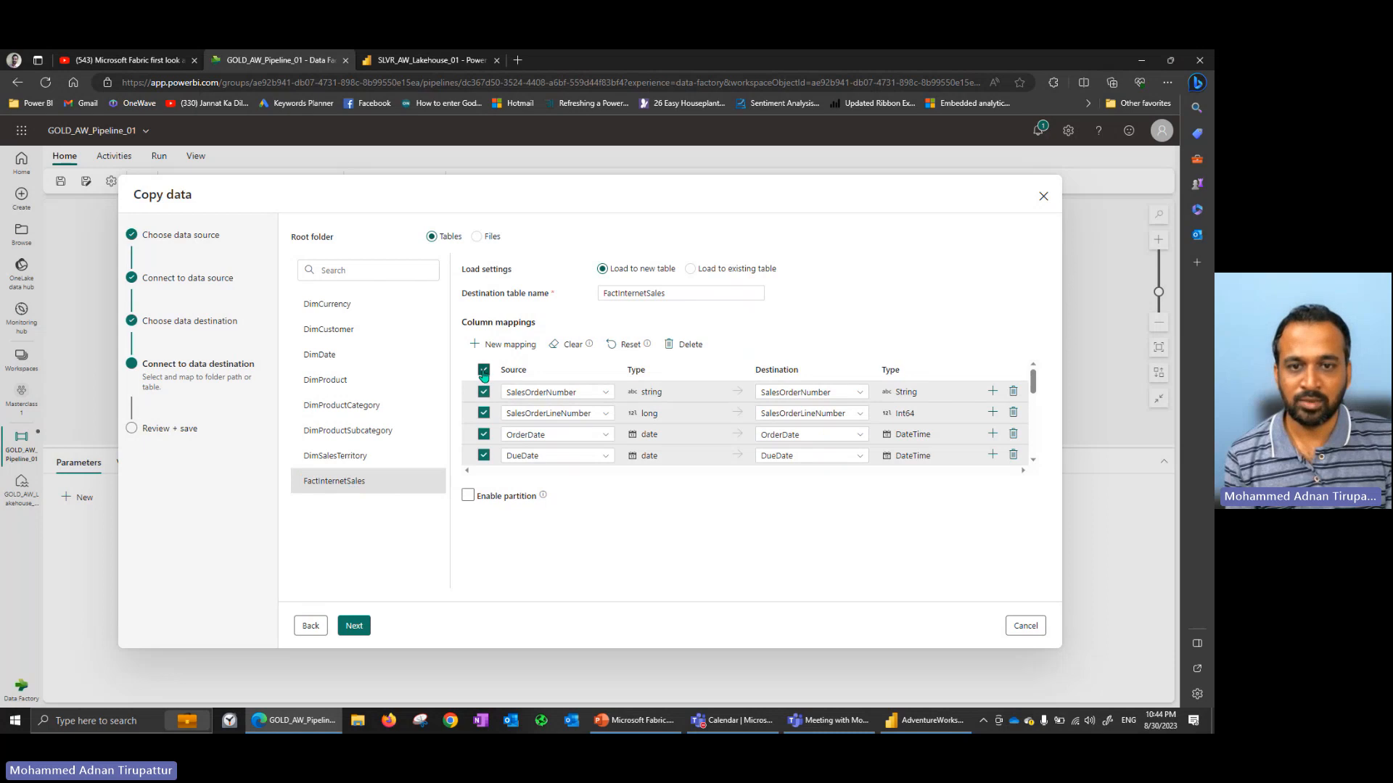
left_click(484, 370)
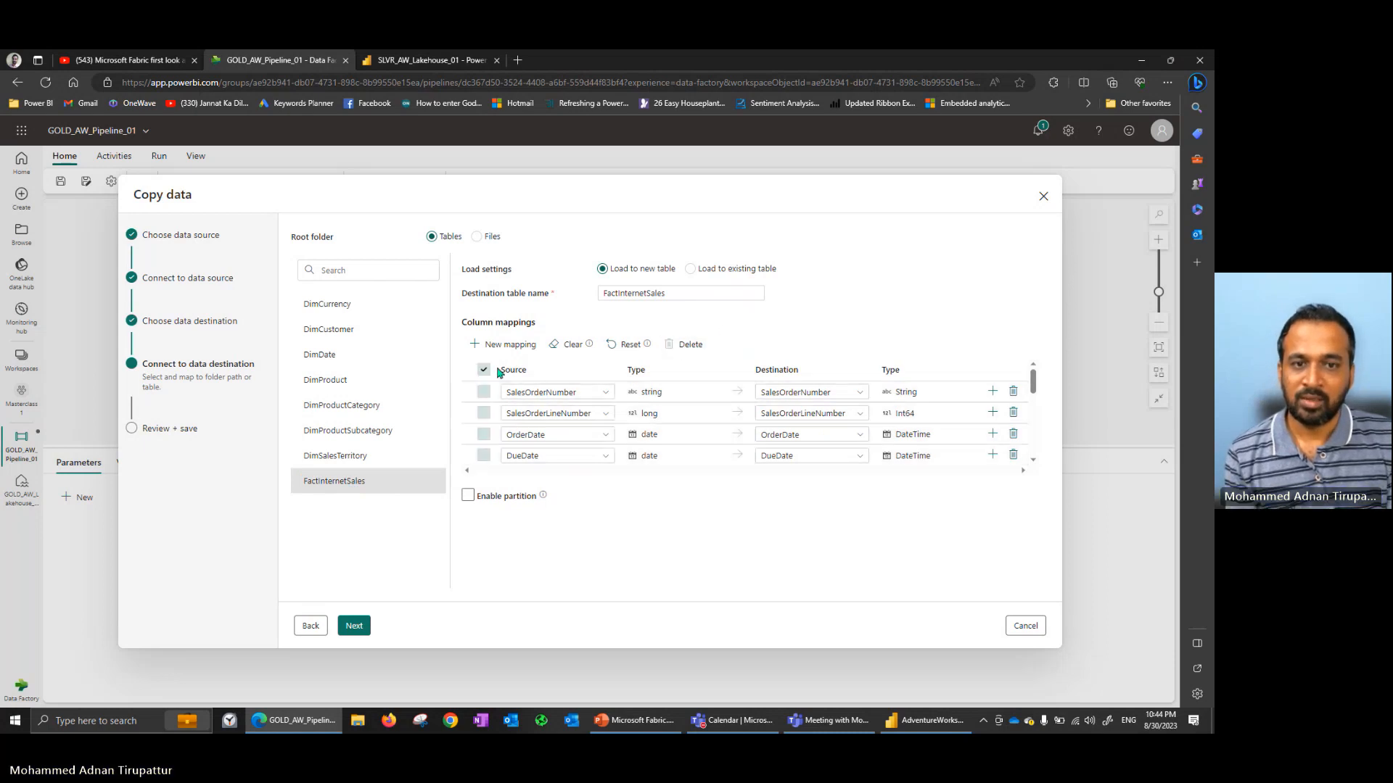
Continue to the copy summary, save and run the pipeline with immediate data transfer, and check the notifications.
left_click(371, 626)
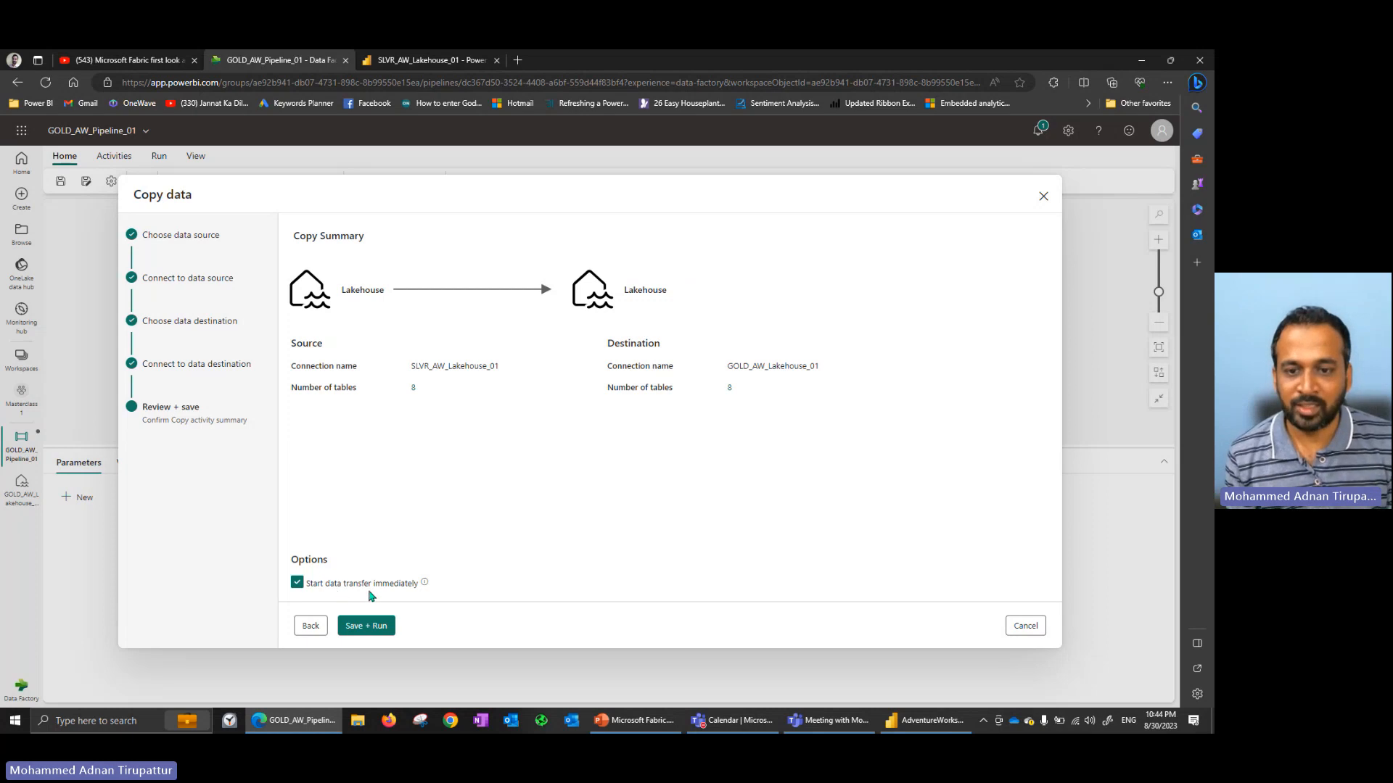
left_click(354, 627)
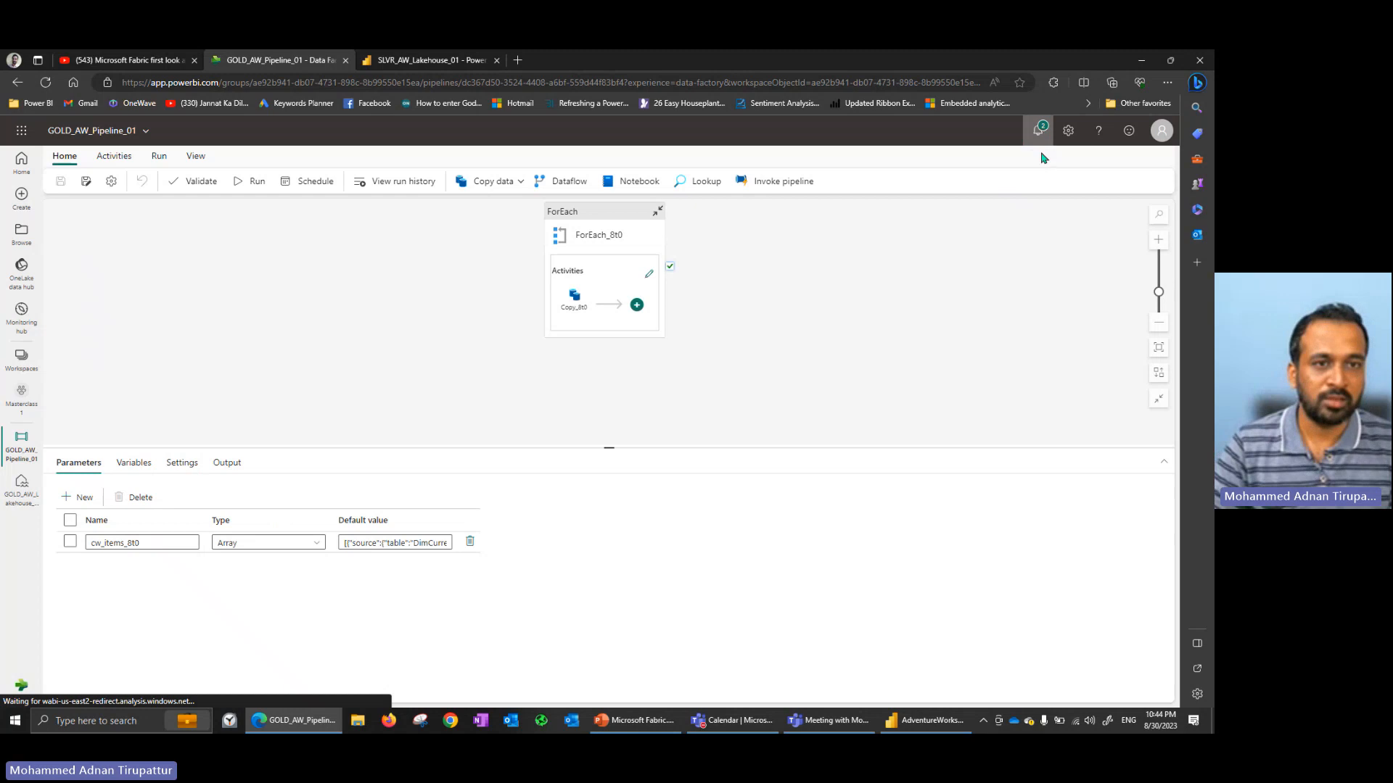
left_click(1038, 130)
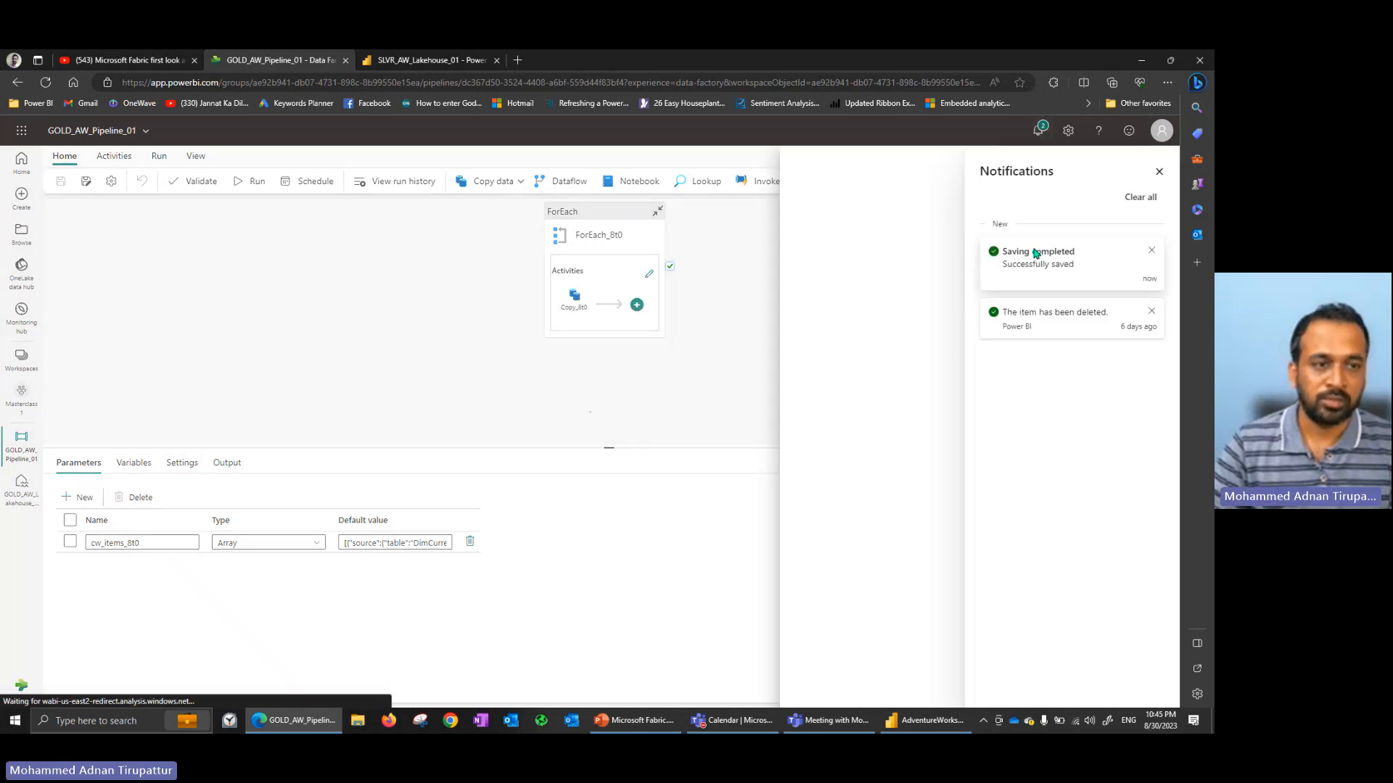
left_click(1160, 172)
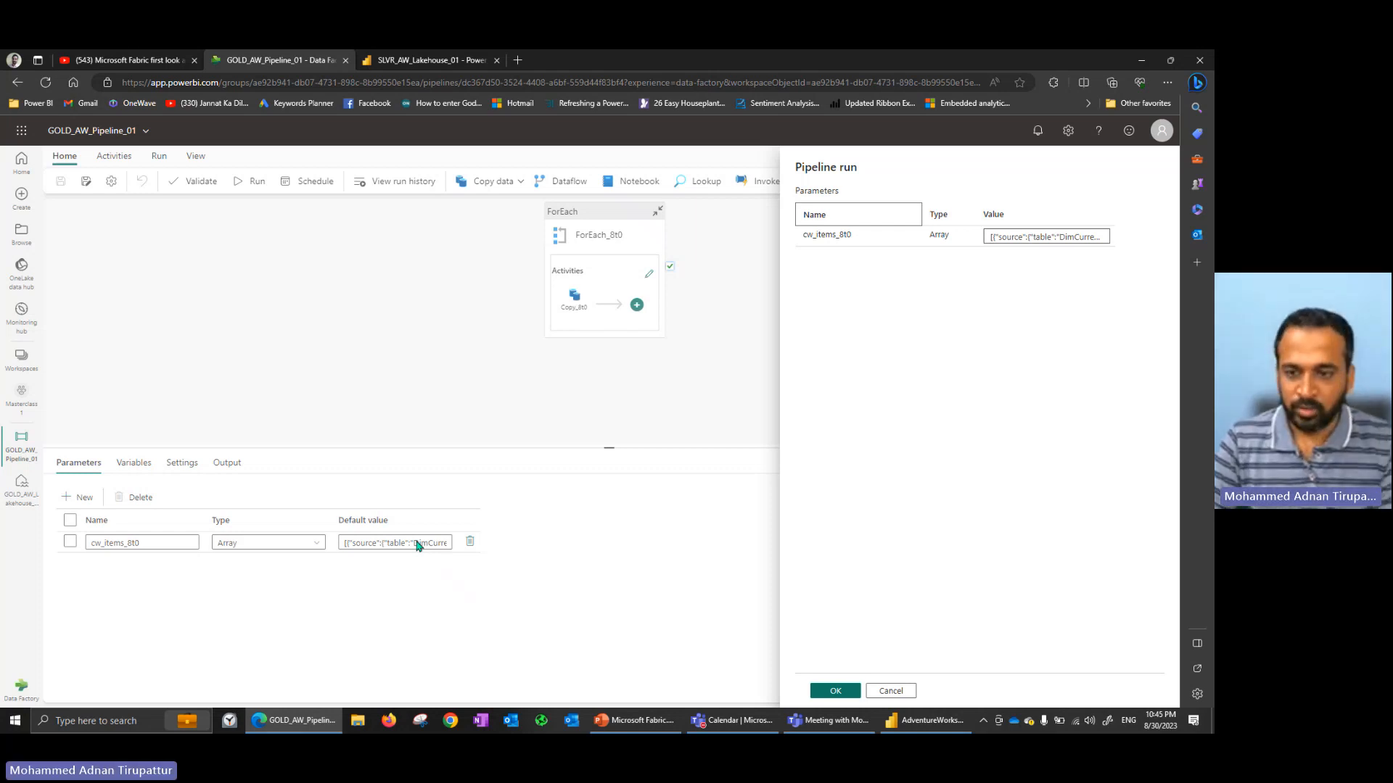
Paste the pipeline's array parameter value into a new Notepad file, read through its table mappings, and return to the browser.
key("super+r")
key("Return")
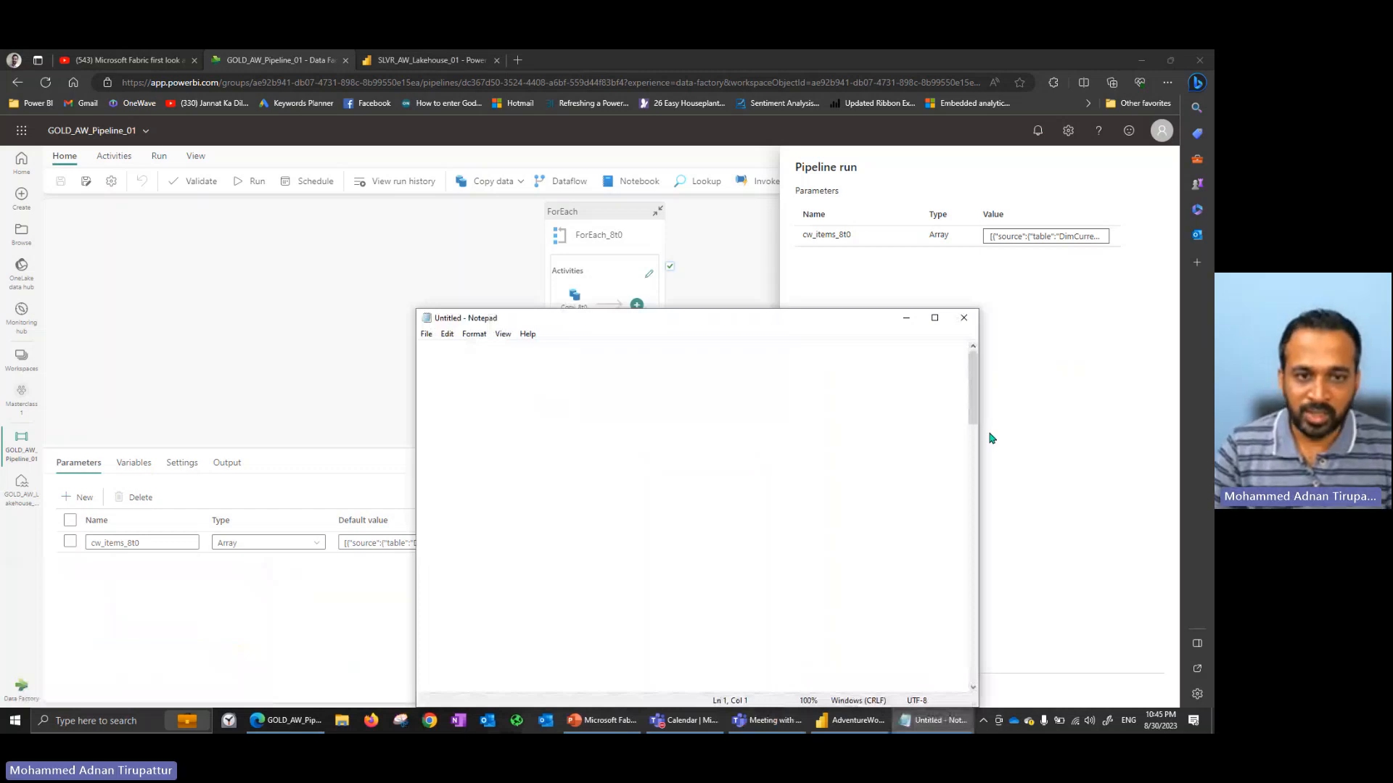
key("ctrl+v")
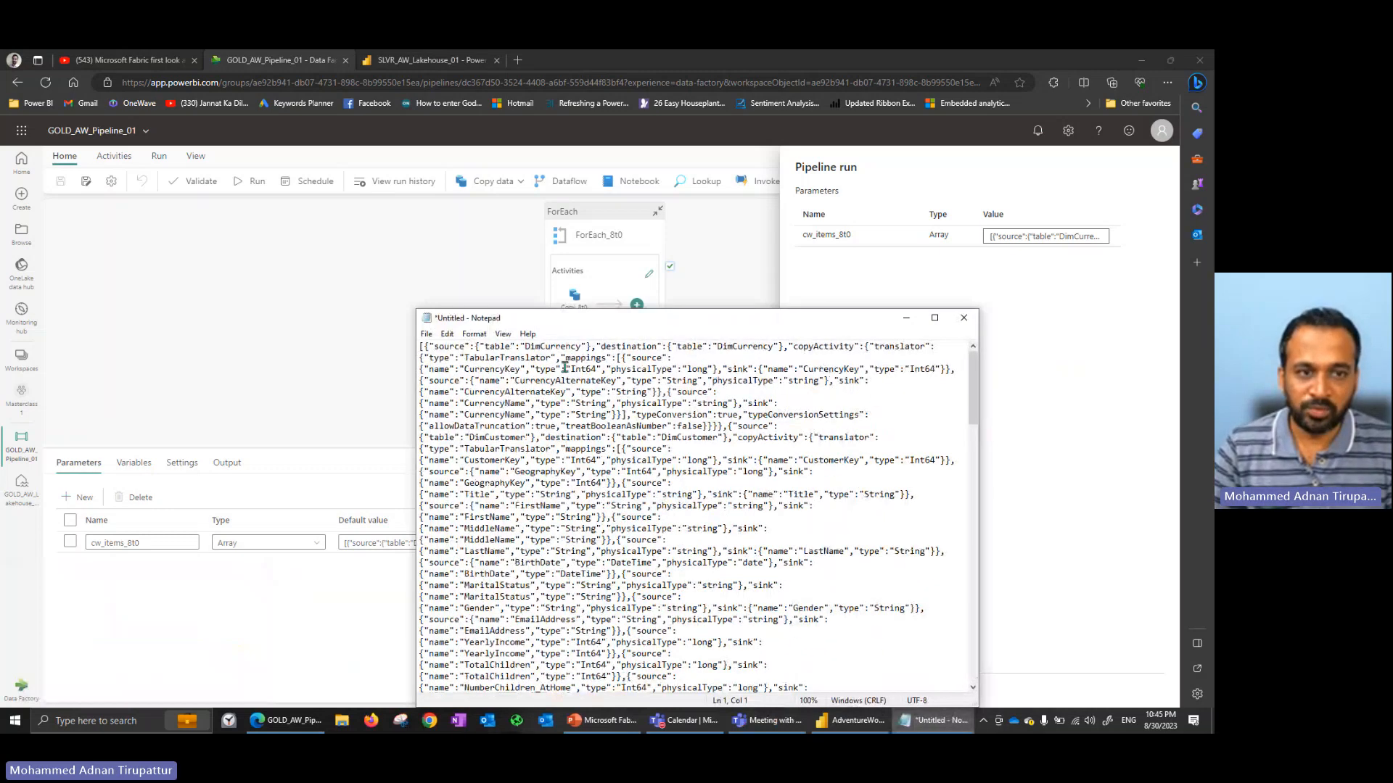
left_click_drag(545, 346, 645, 357)
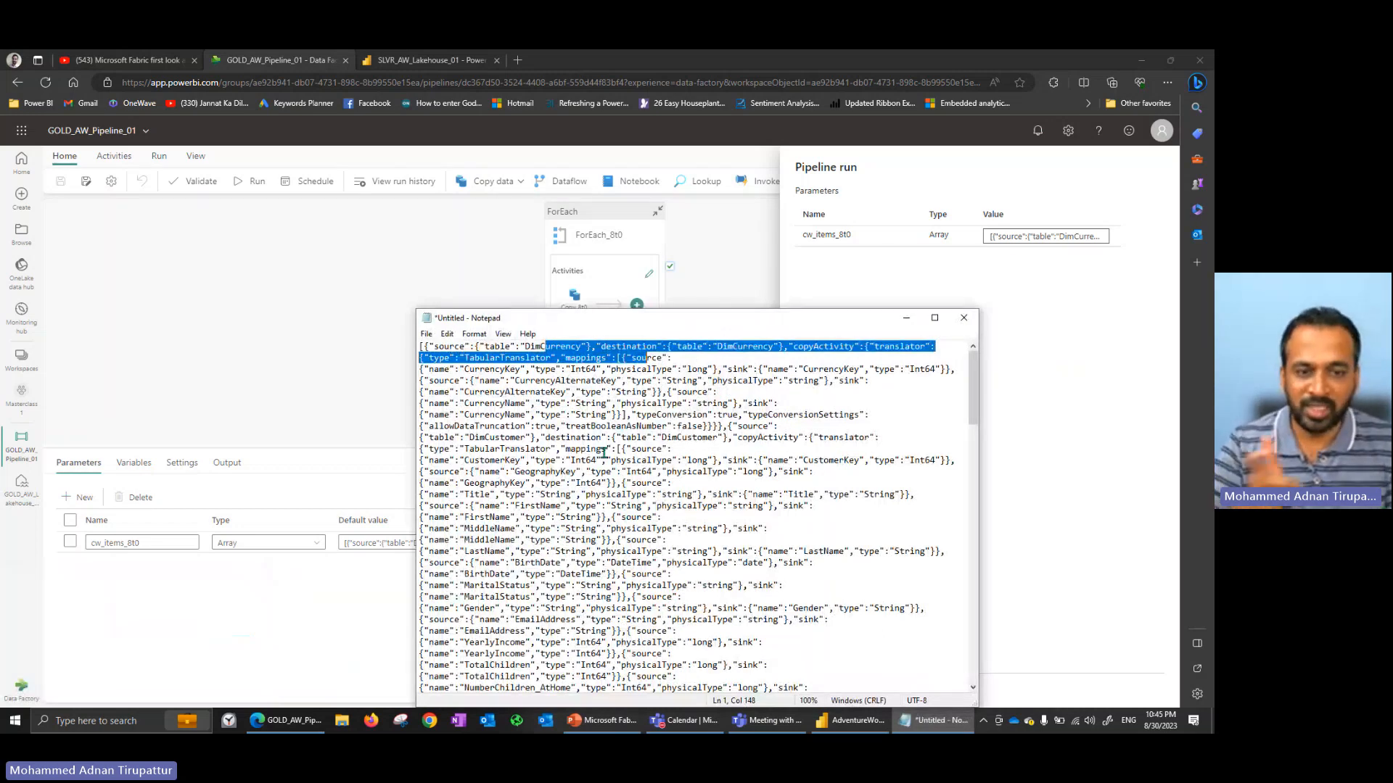
scroll(608, 573, "down", 6)
scroll(607, 572, "down", 7)
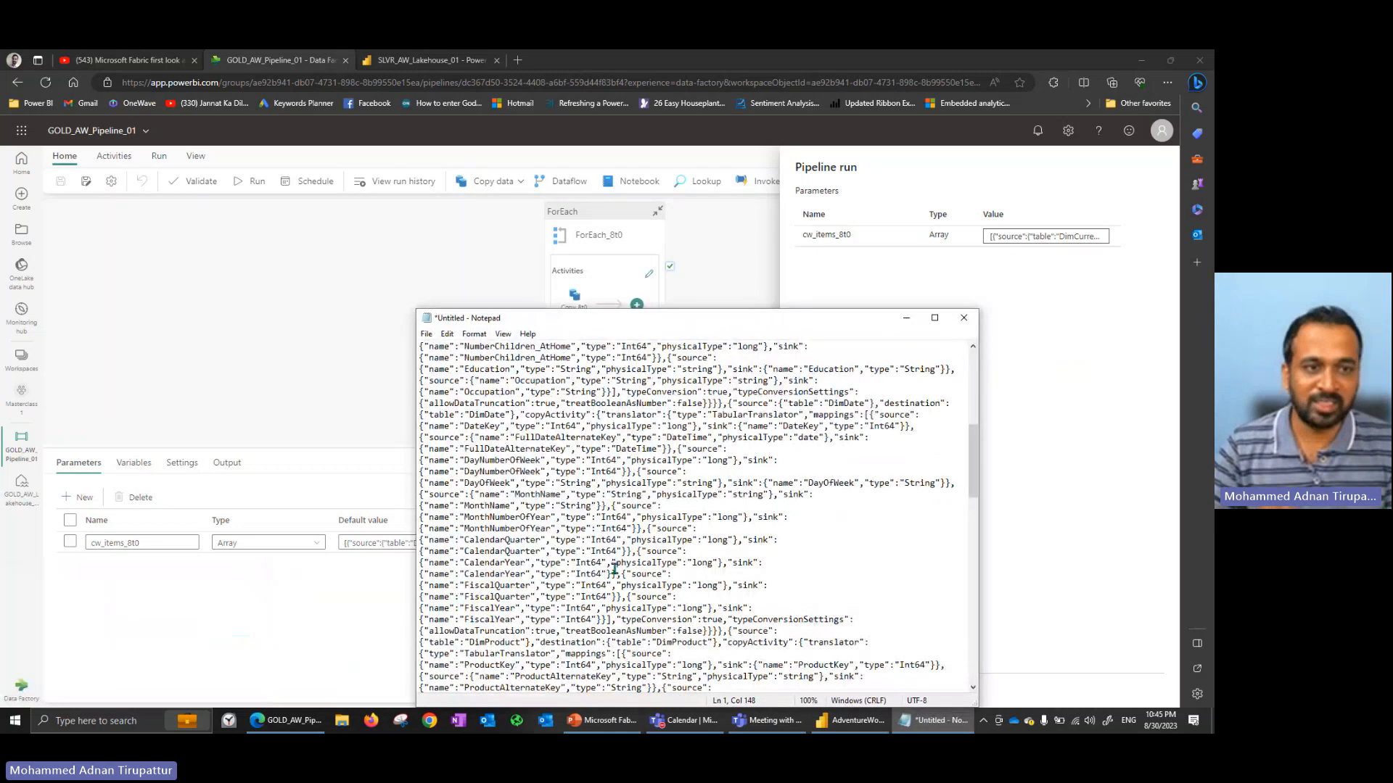
left_click(1024, 462)
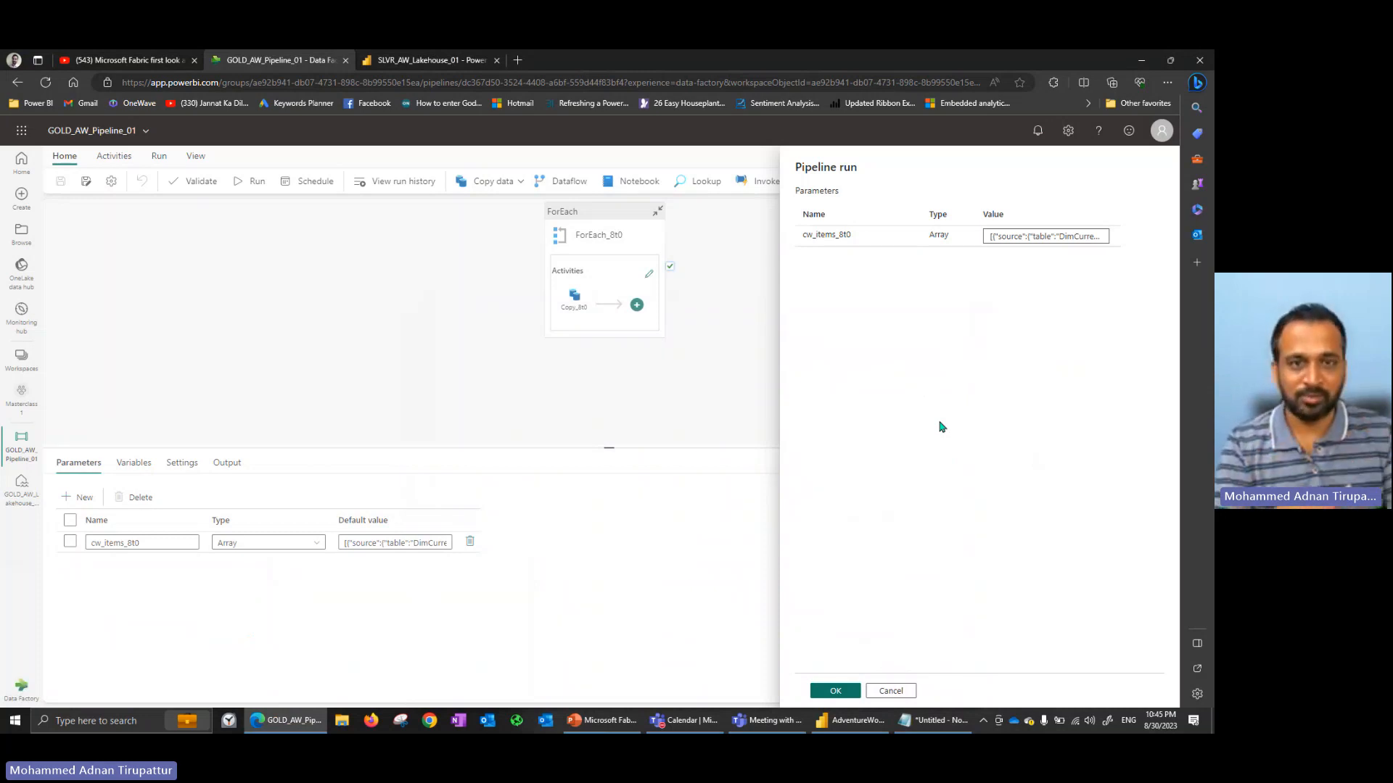
Start the pipeline run with its array parameter, look over the variables and settings, and monitor the copy activities in the run output.
left_click(842, 694)
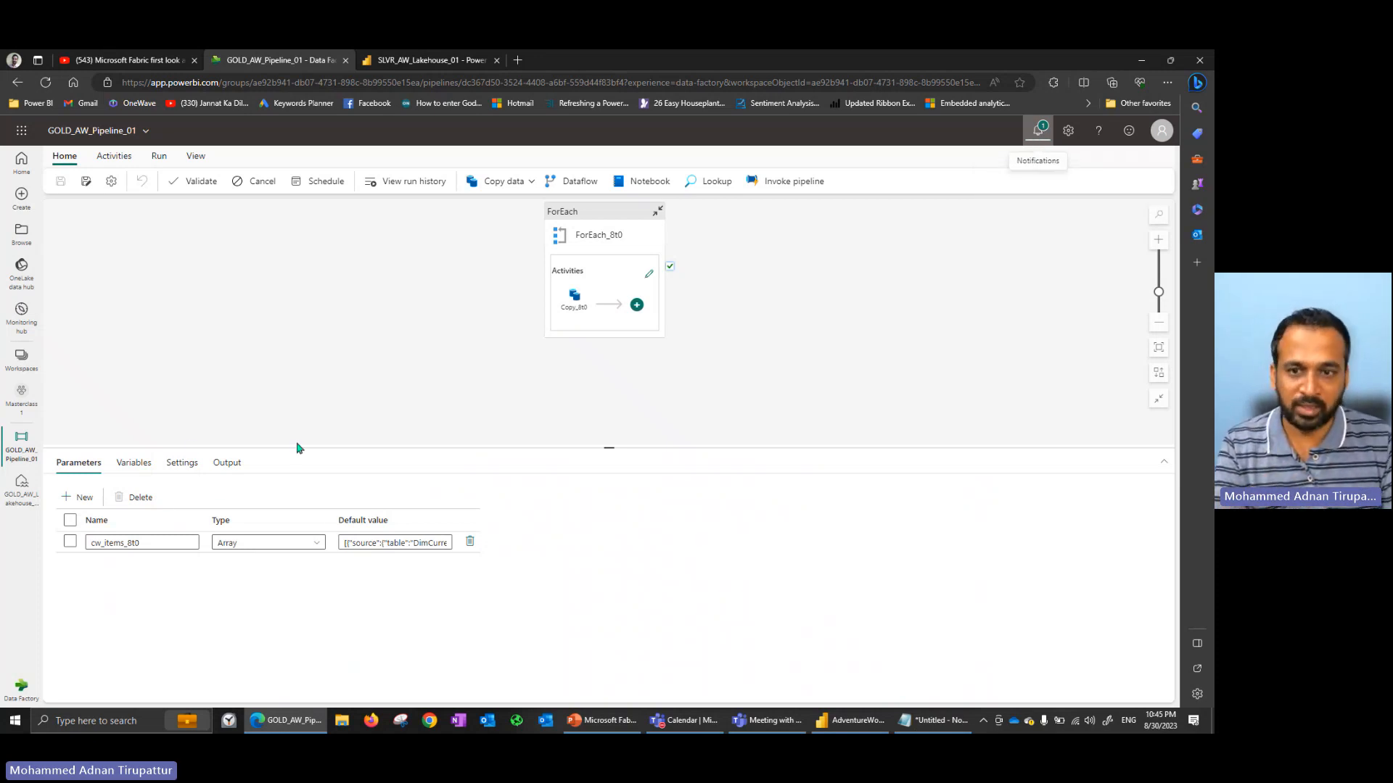
left_click(141, 470)
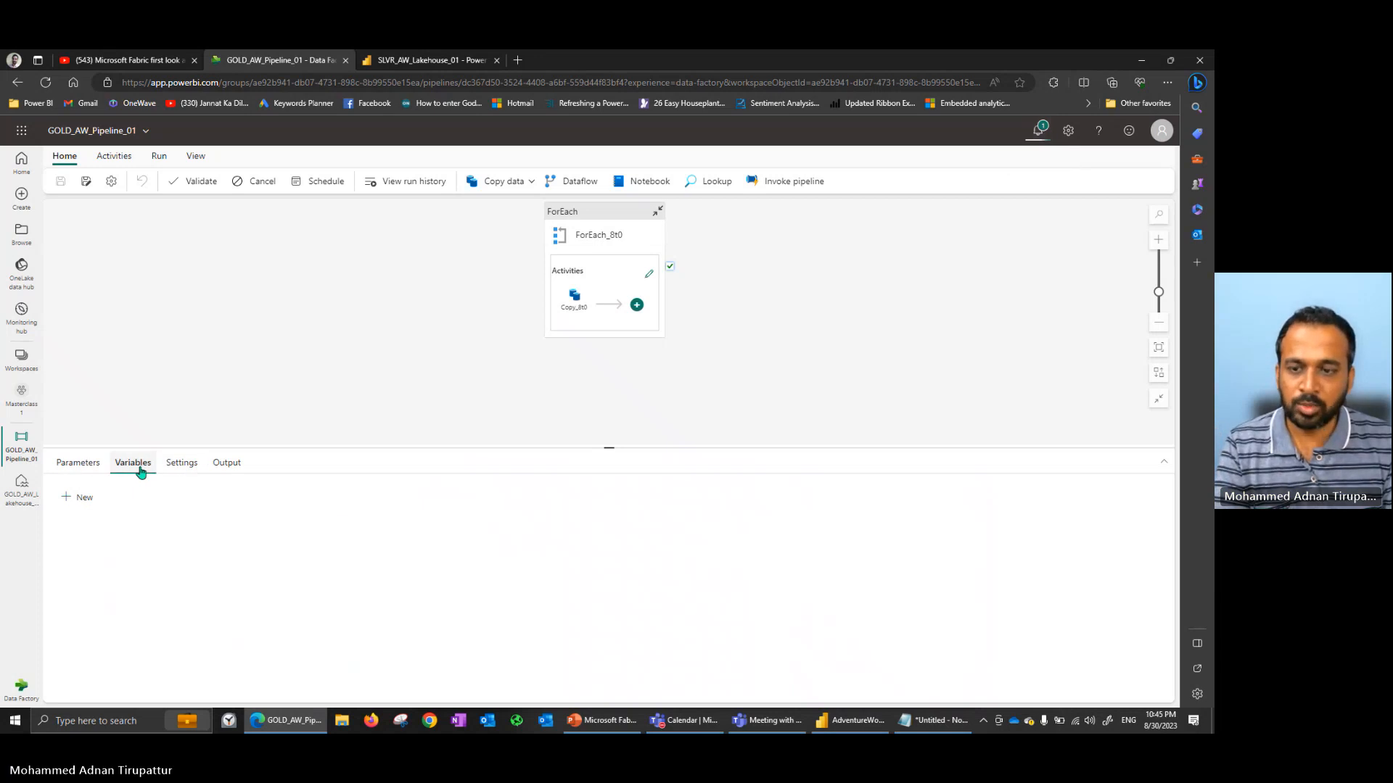
left_click(183, 467)
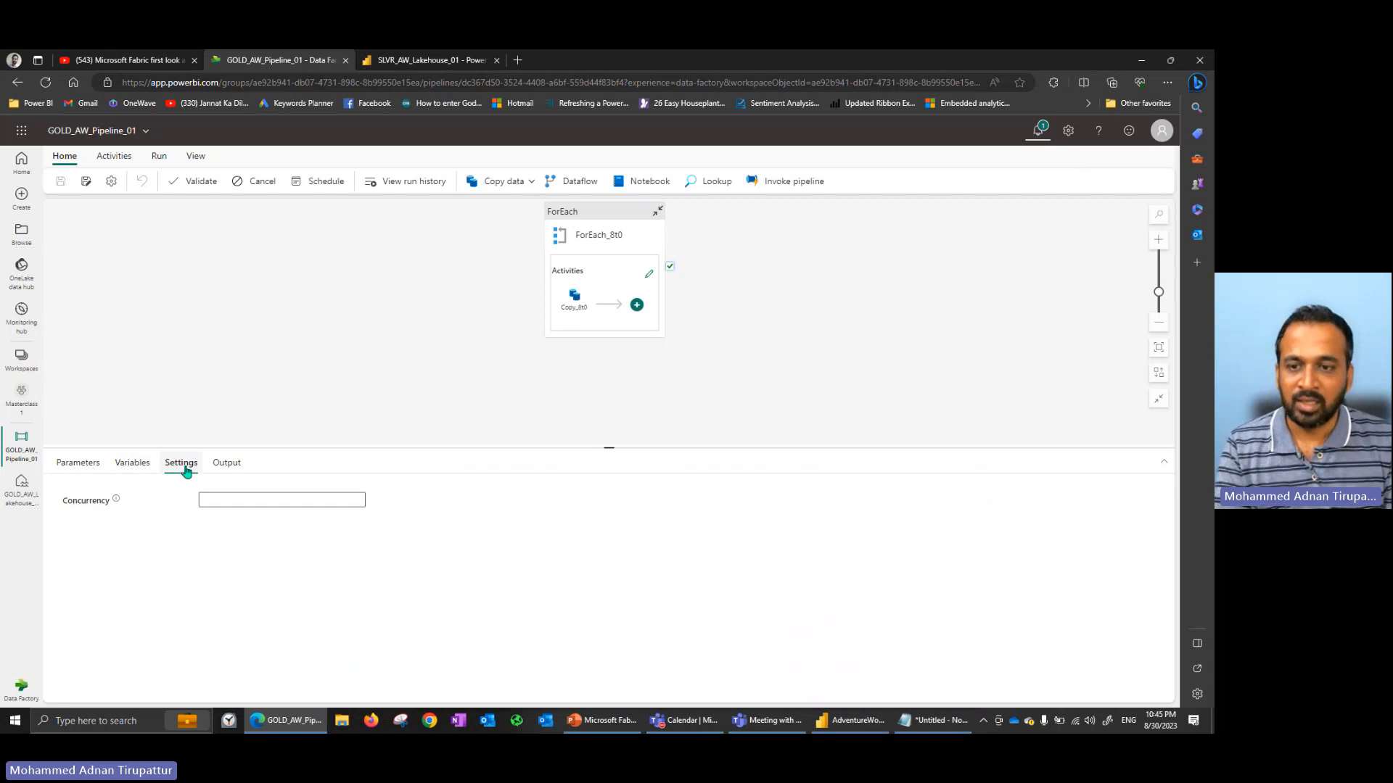
left_click(225, 468)
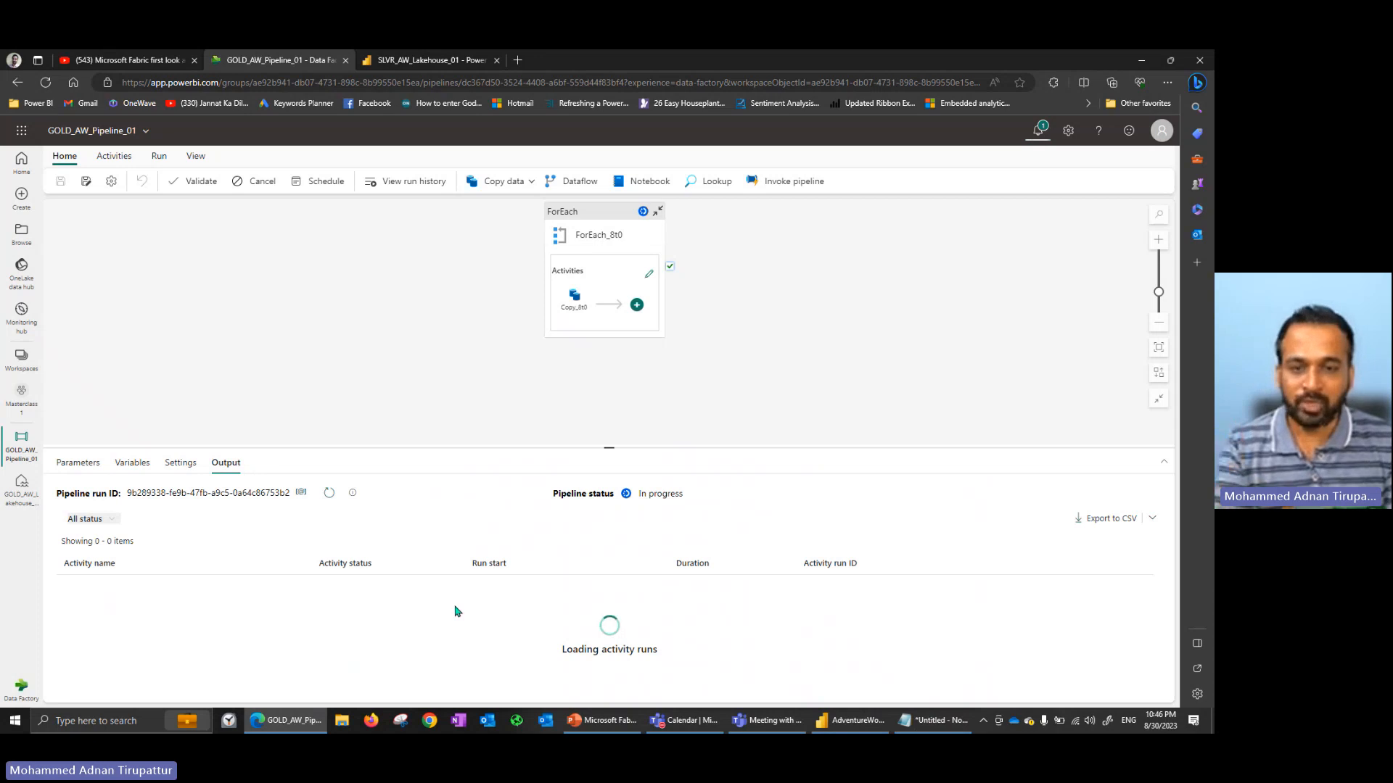
scroll(404, 610, "down", 2)
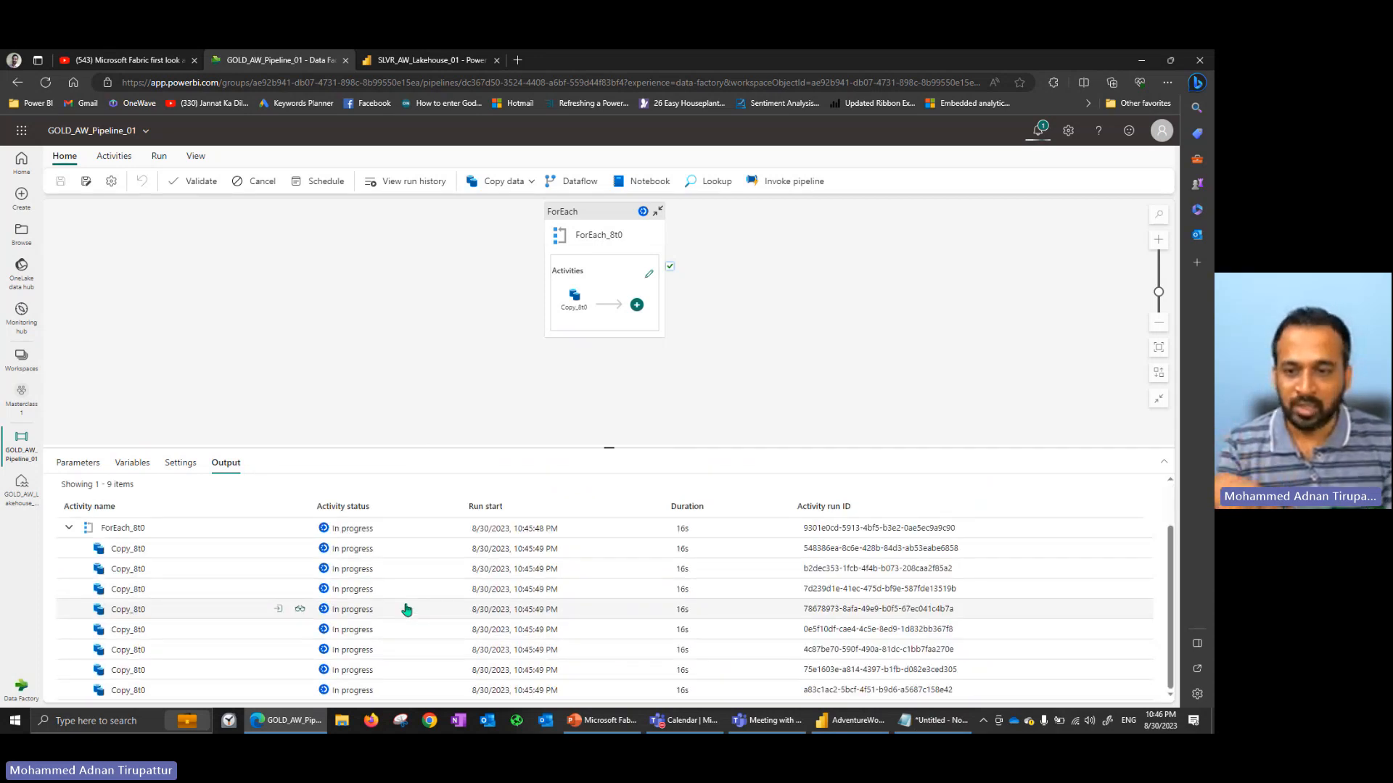
left_click_drag(446, 448, 454, 390)
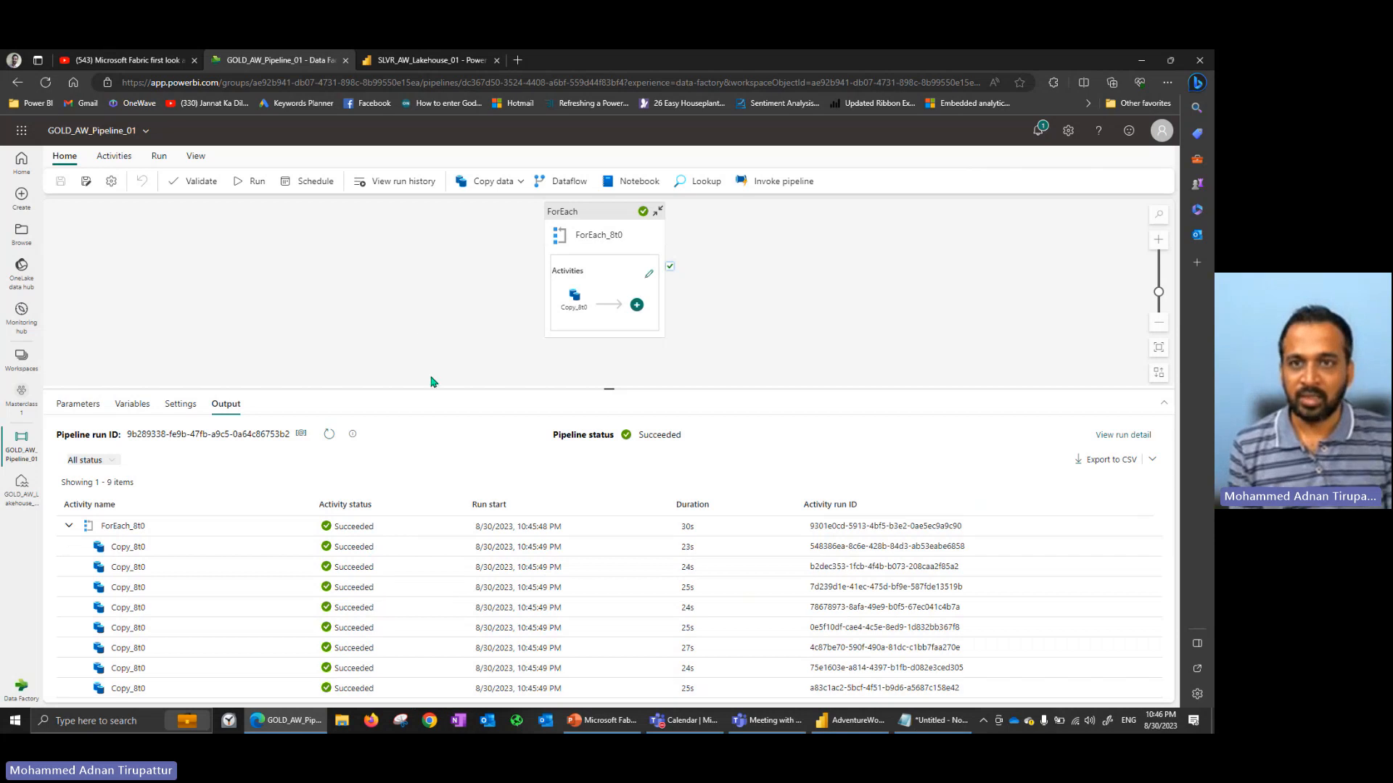
Return to the Masterclass1 workspace, filter its items by "gol", and open the GOLD_AW_Lakehouse_01 lakehouse.
left_click(432, 58)
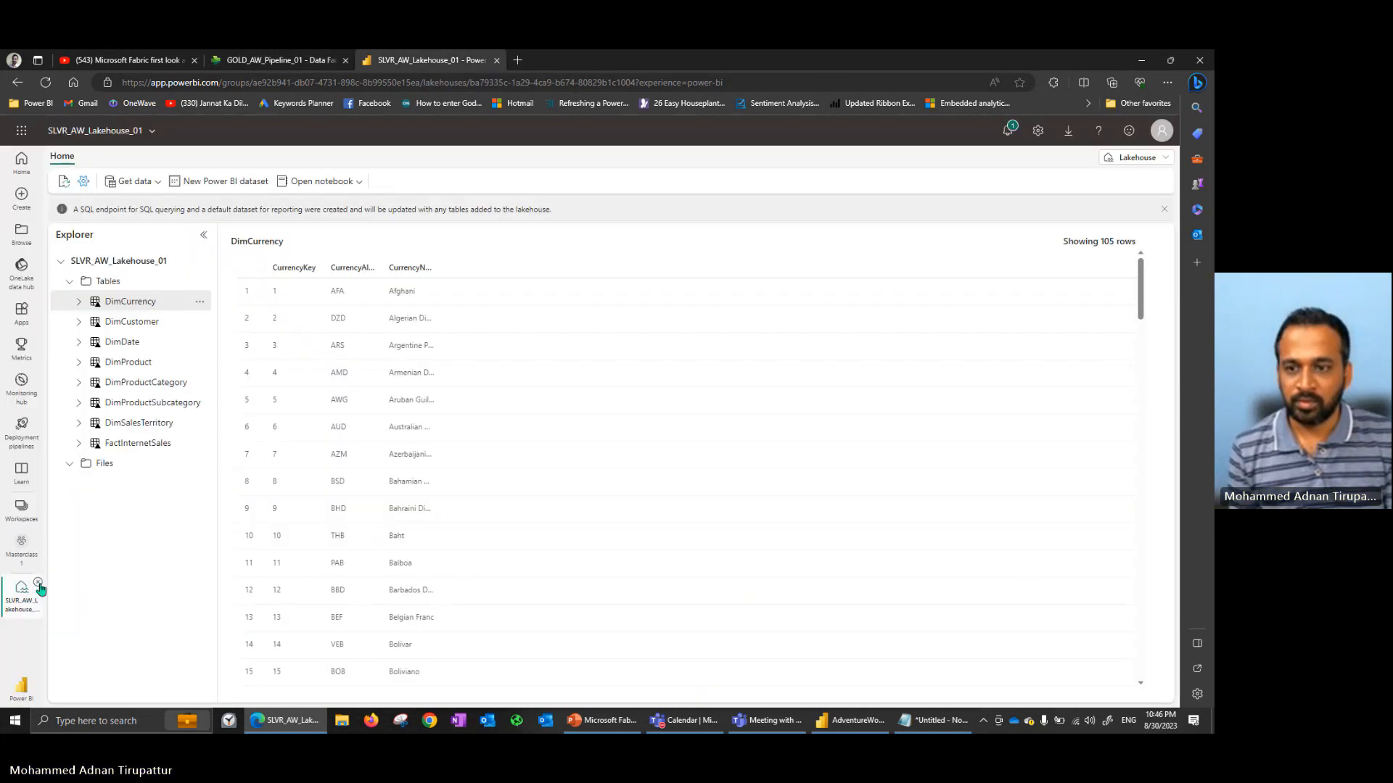
left_click(27, 559)
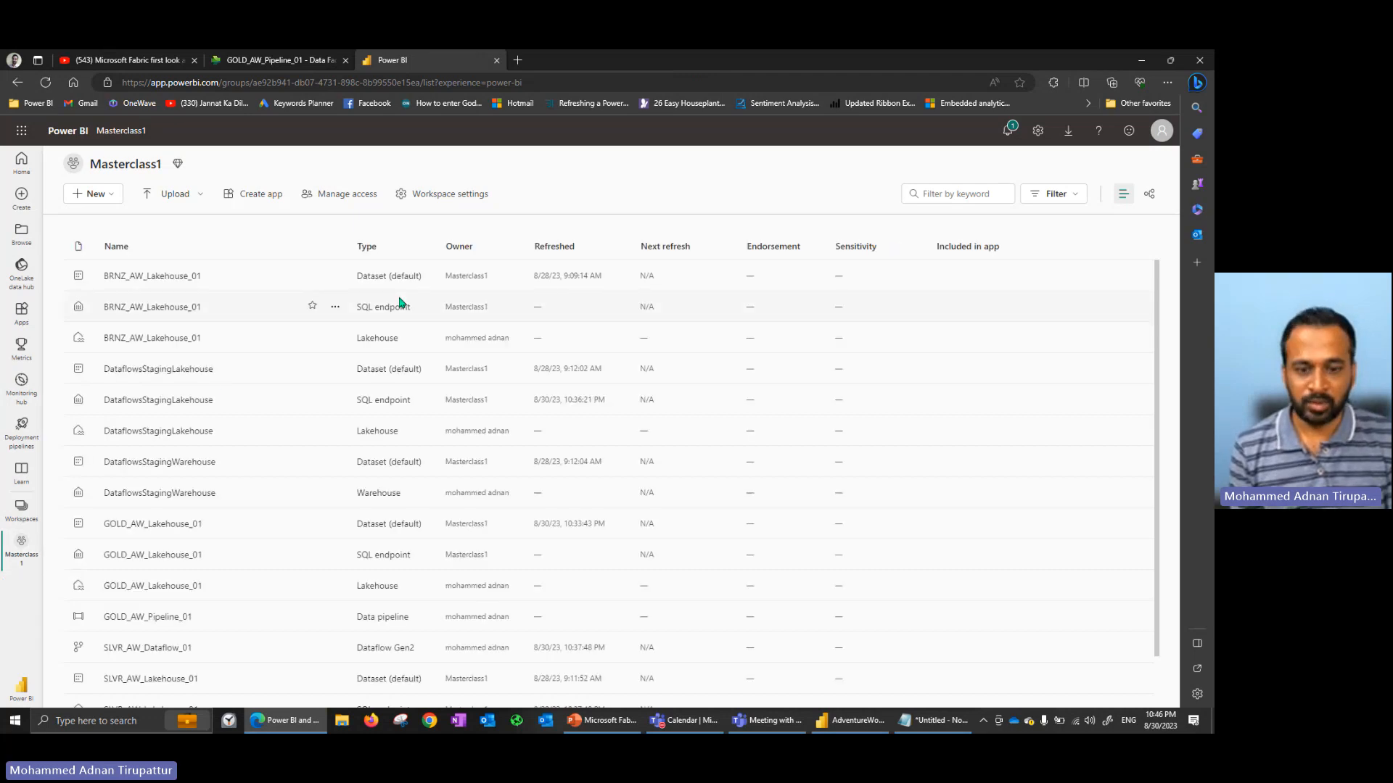
left_click(971, 191)
type("gol")
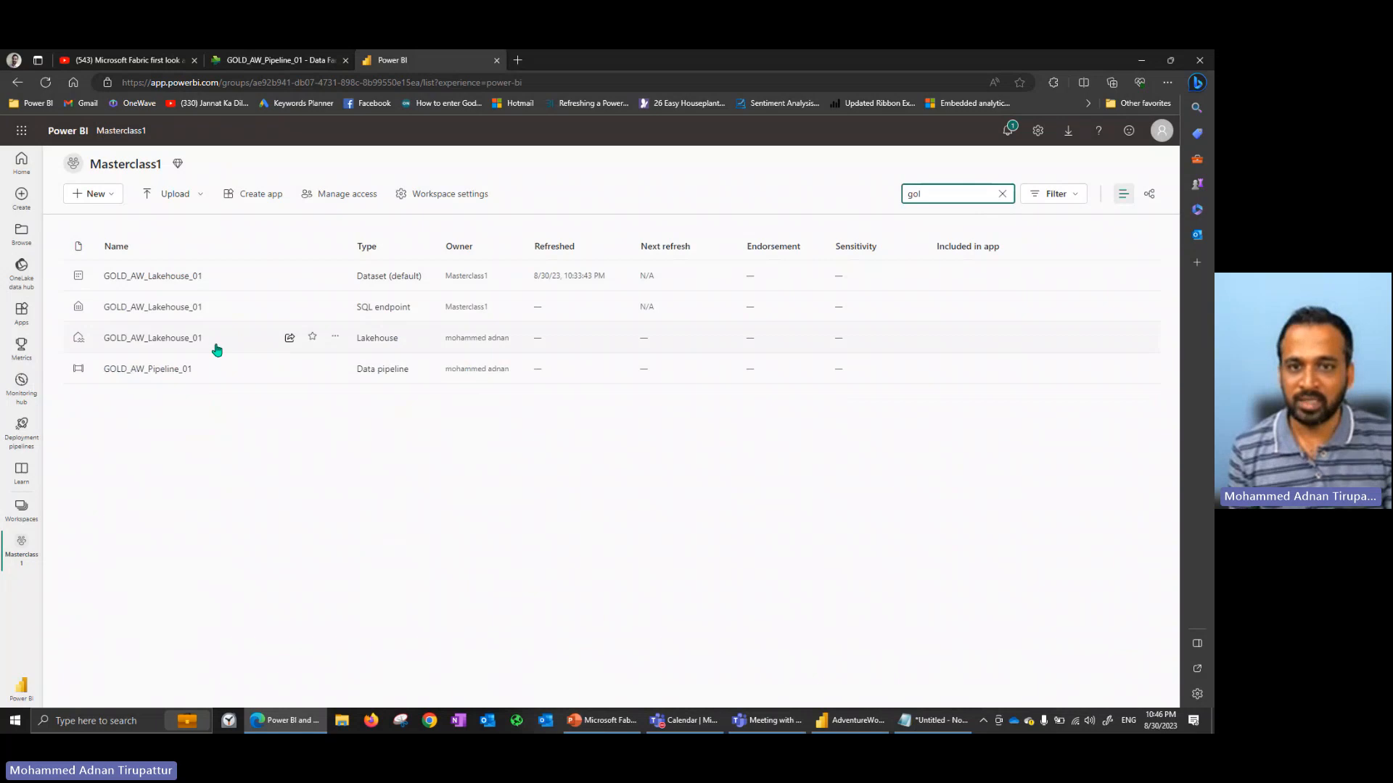
left_click(167, 340)
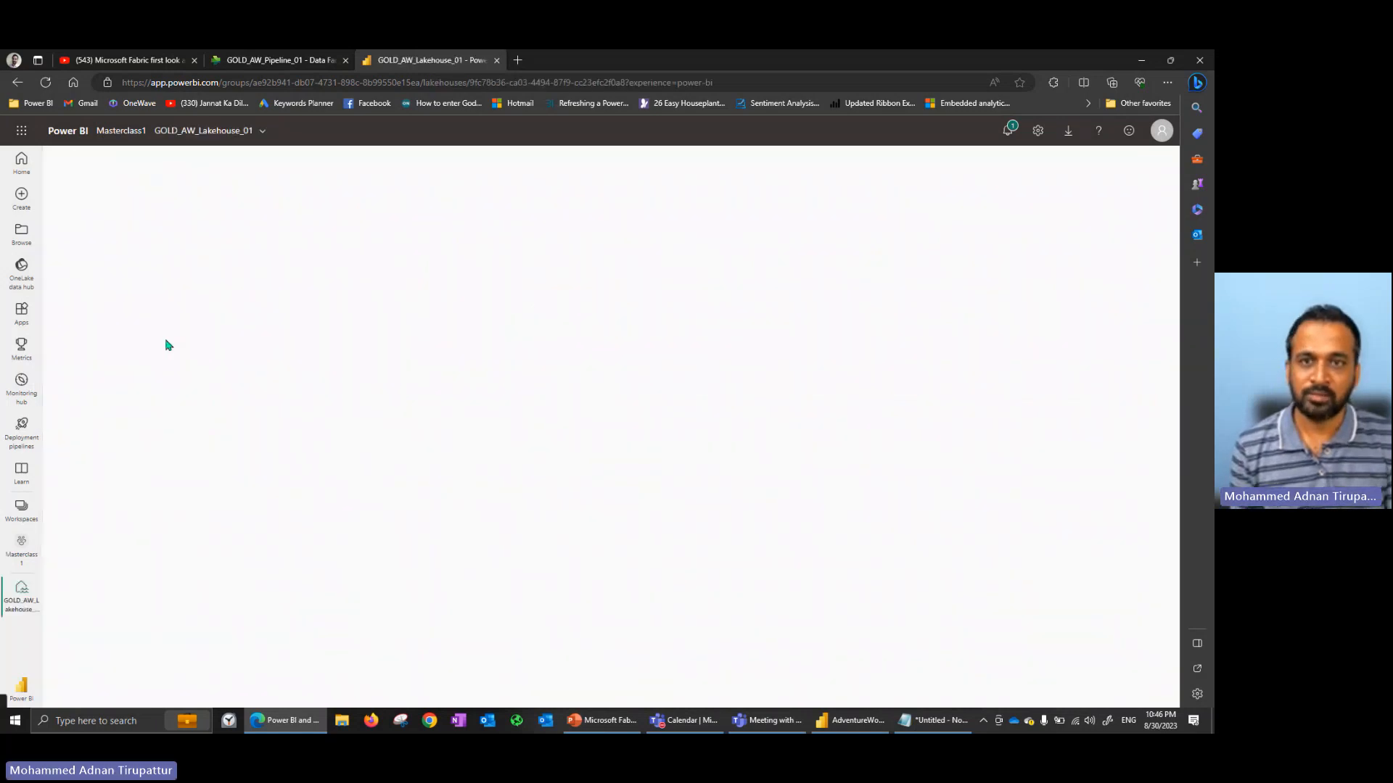
Expand the Unidentified folder under Tables in the gold lakehouse, recheck the pipeline run, and refresh the lakehouse.
left_click(296, 64)
key("ctrl+Tab")
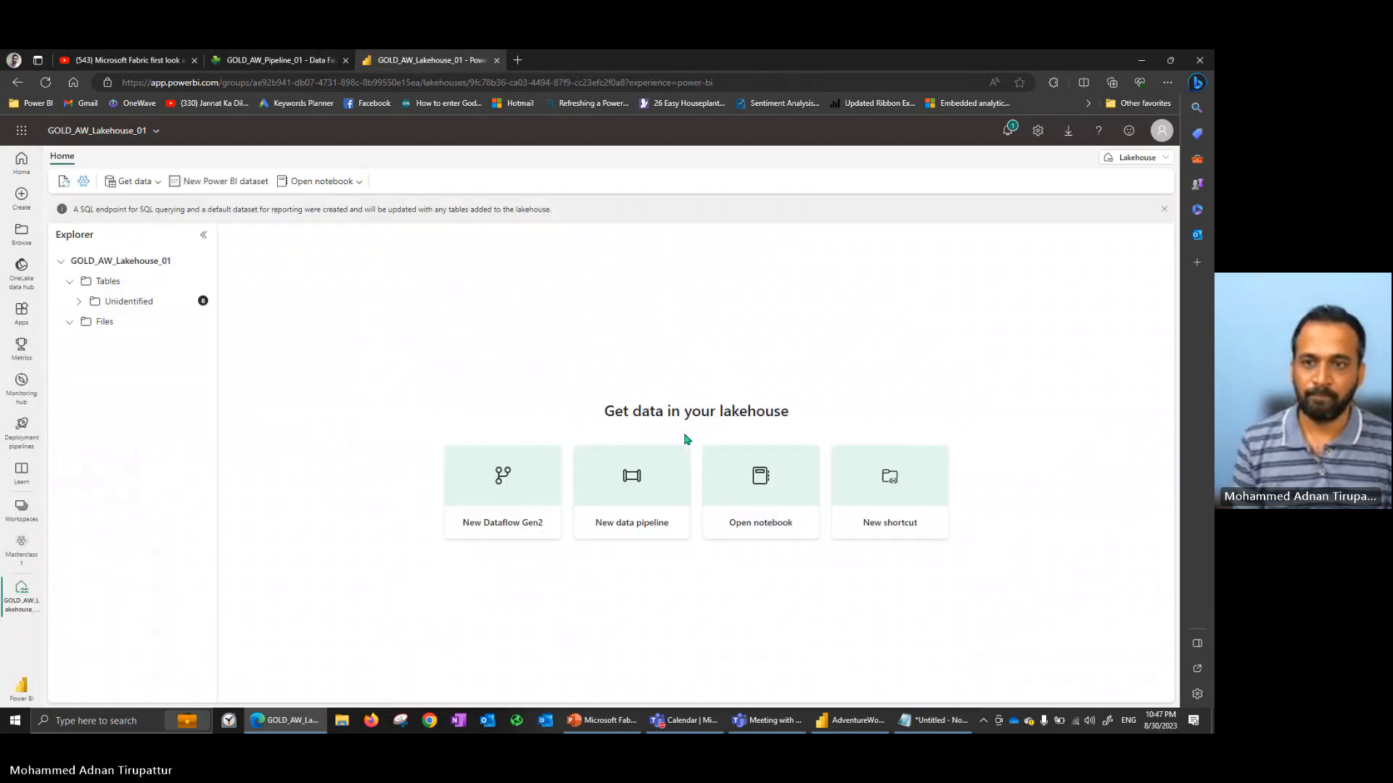
left_click(79, 301)
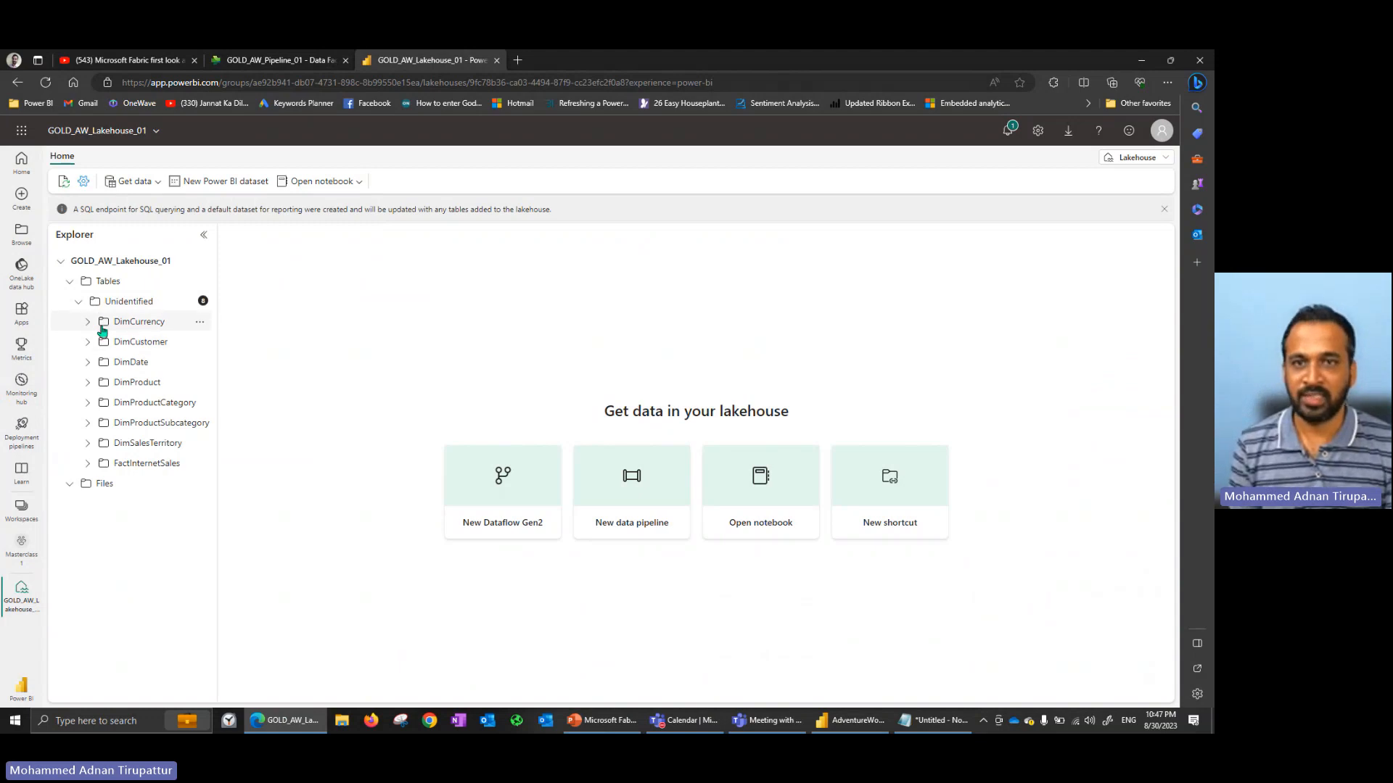
left_click(275, 58)
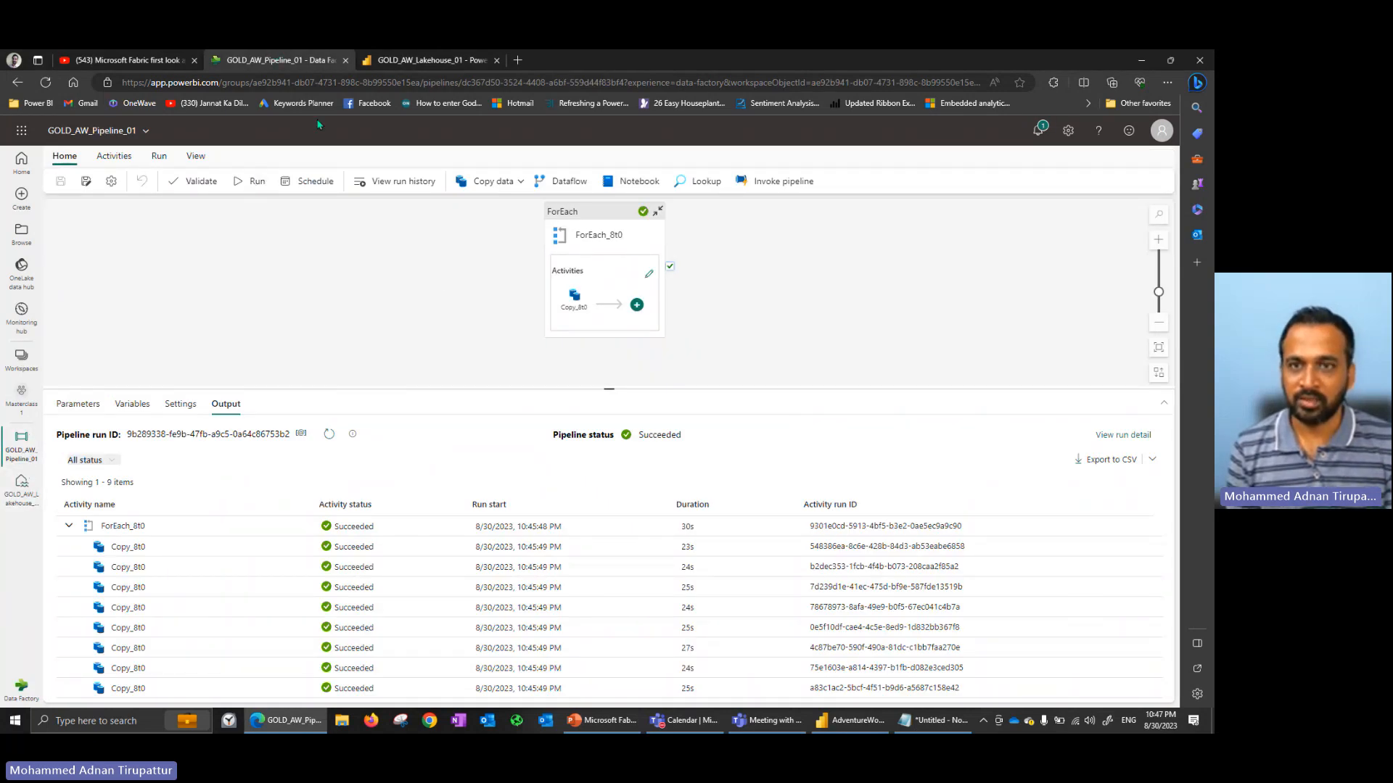
left_click(407, 57)
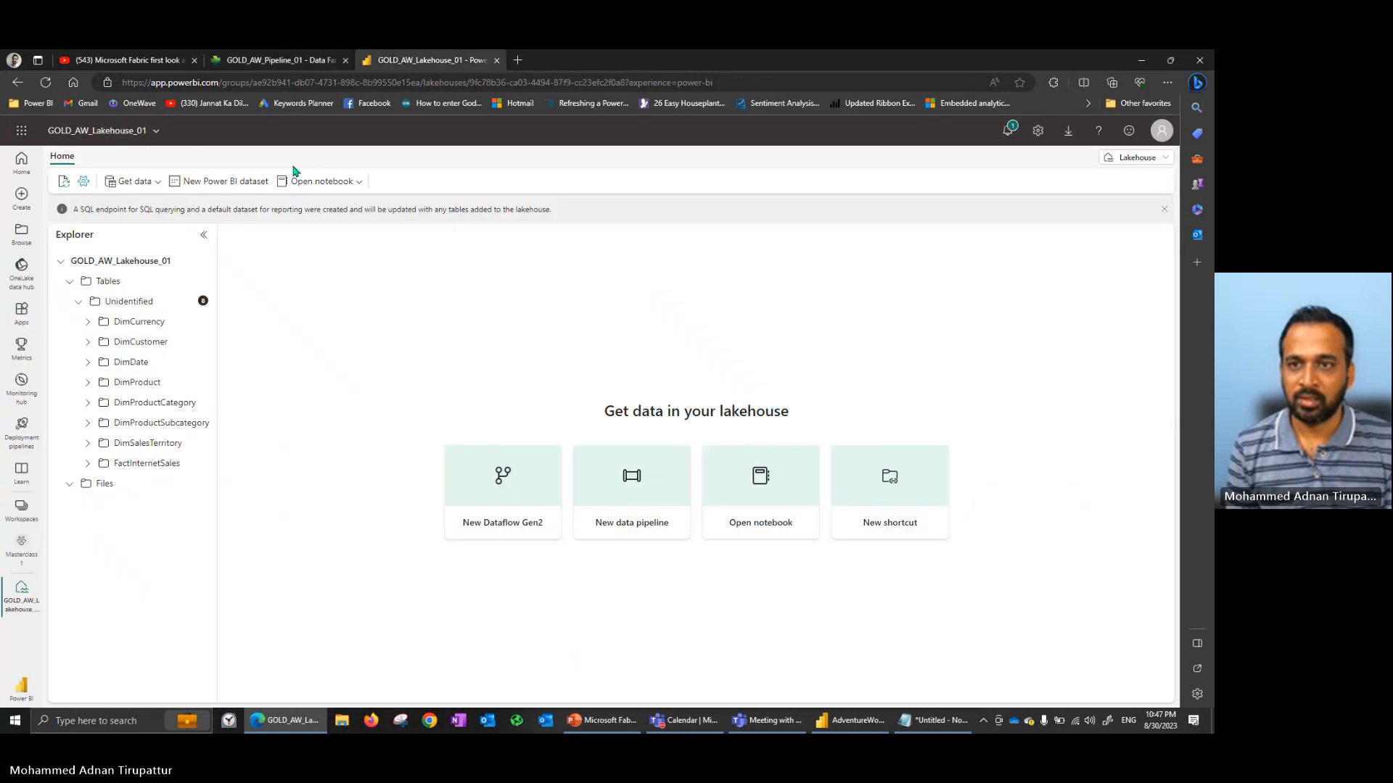
left_click(64, 182)
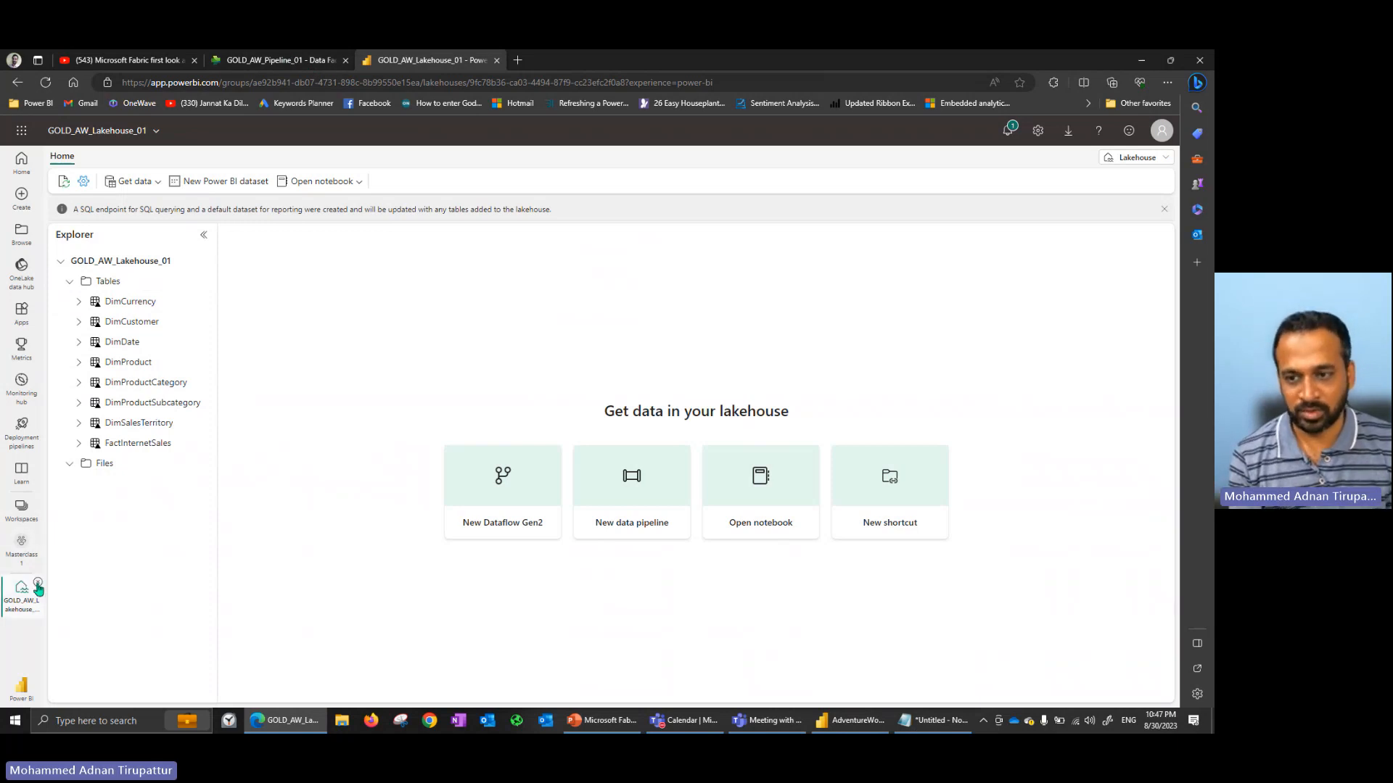
Close the gold lakehouse, return to the Masterclass1 workspace, and switch to the Synapse Data Warehouse experience.
left_click(38, 584)
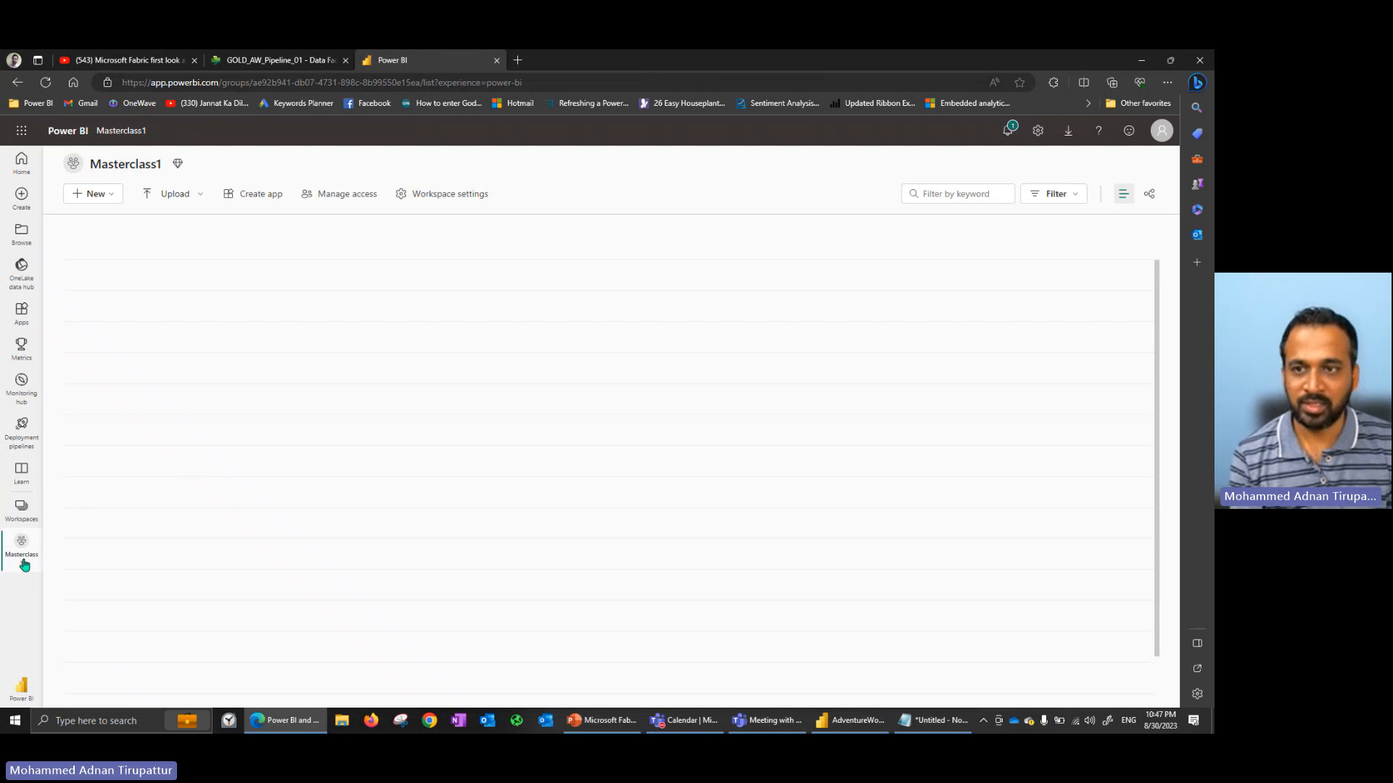
left_click(113, 199)
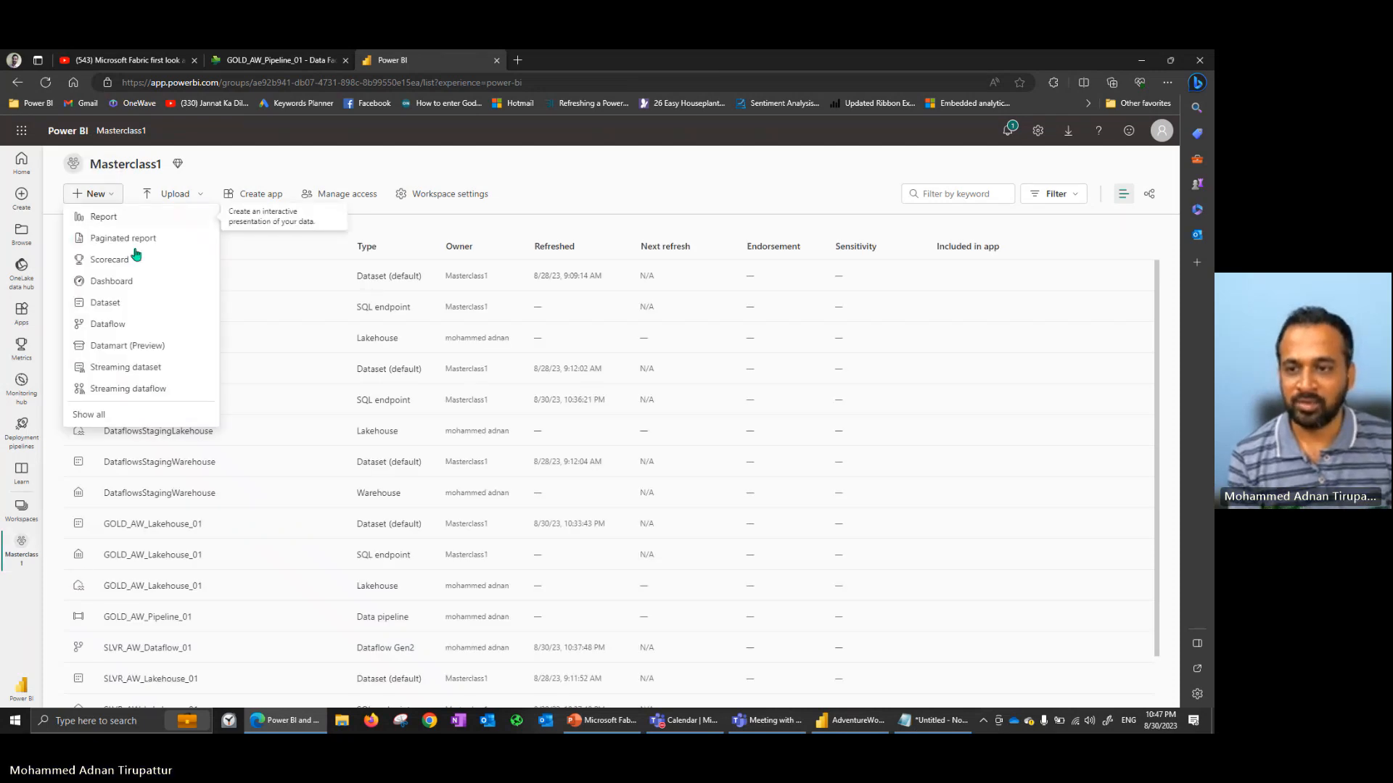
left_click(22, 687)
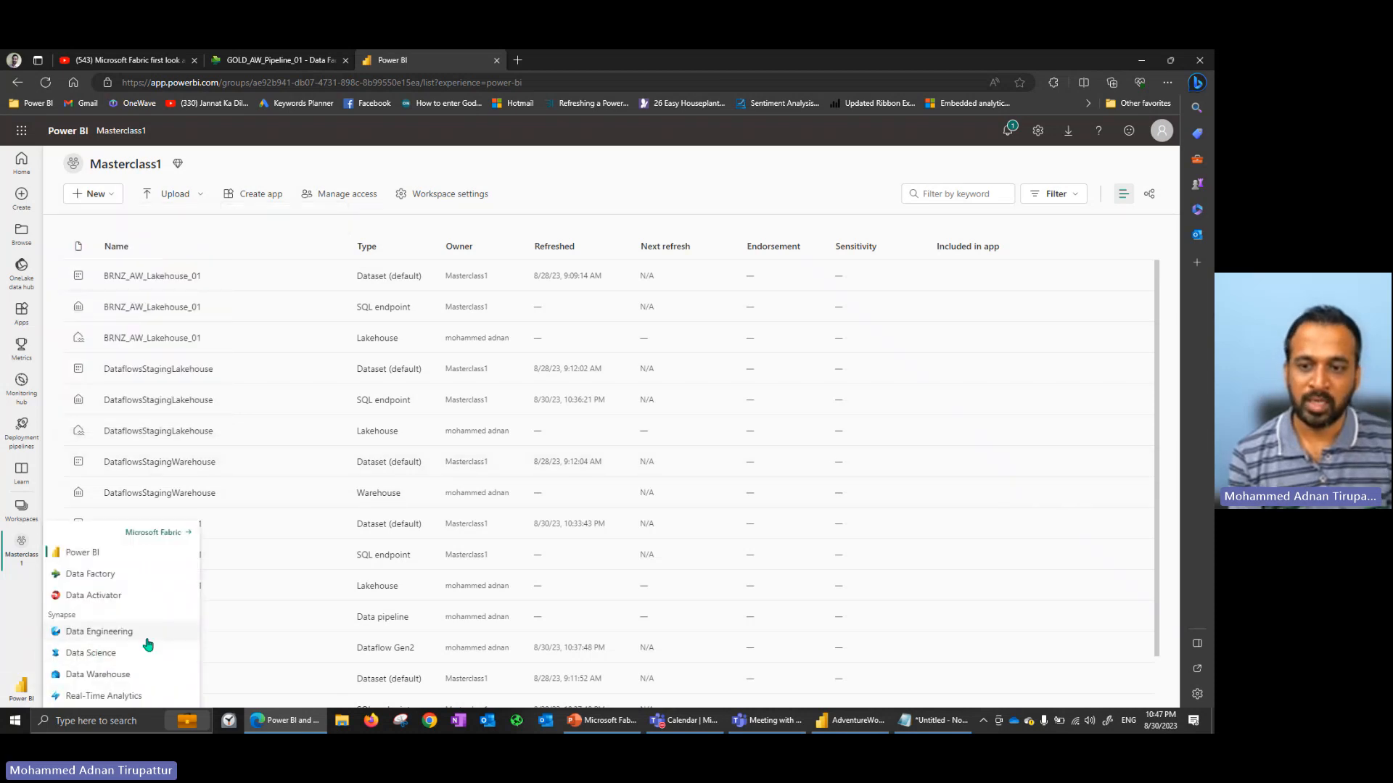
left_click(109, 674)
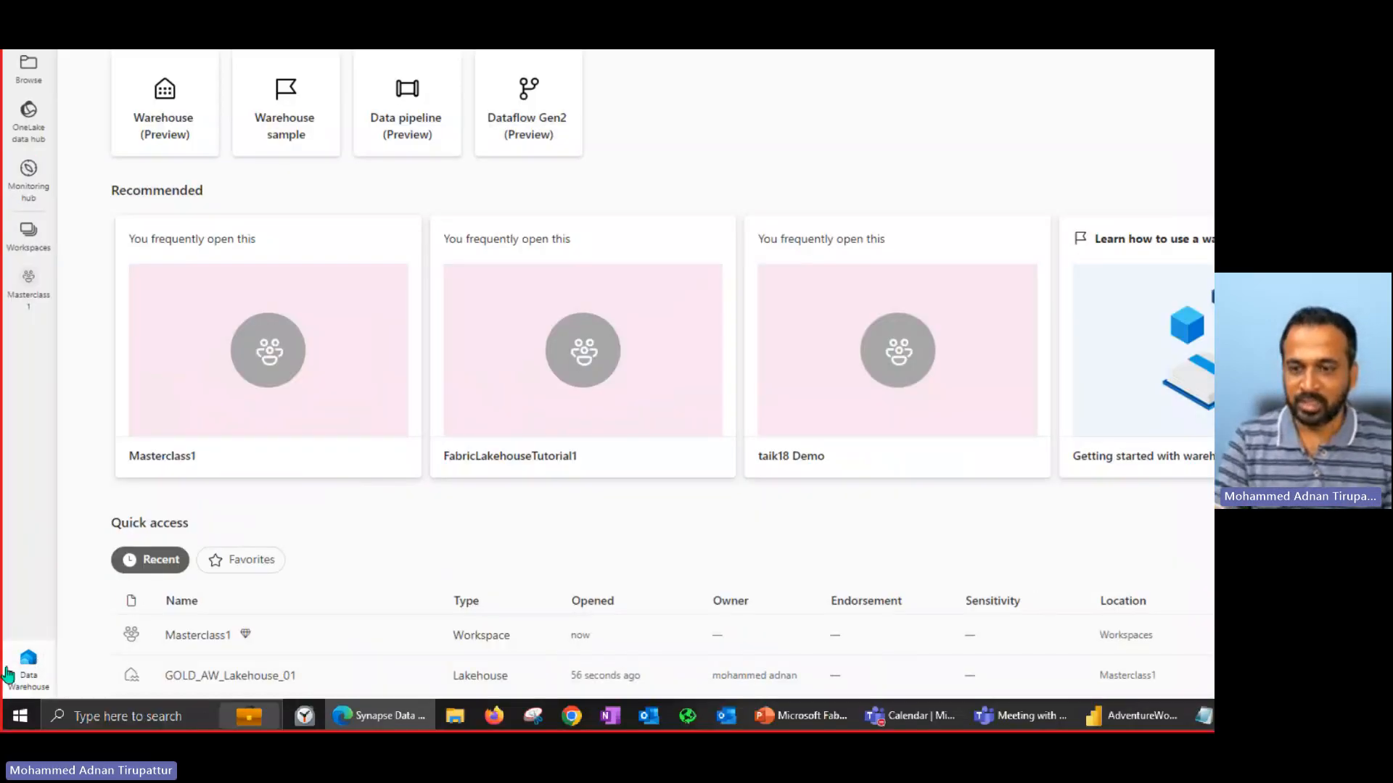
left_click(27, 664)
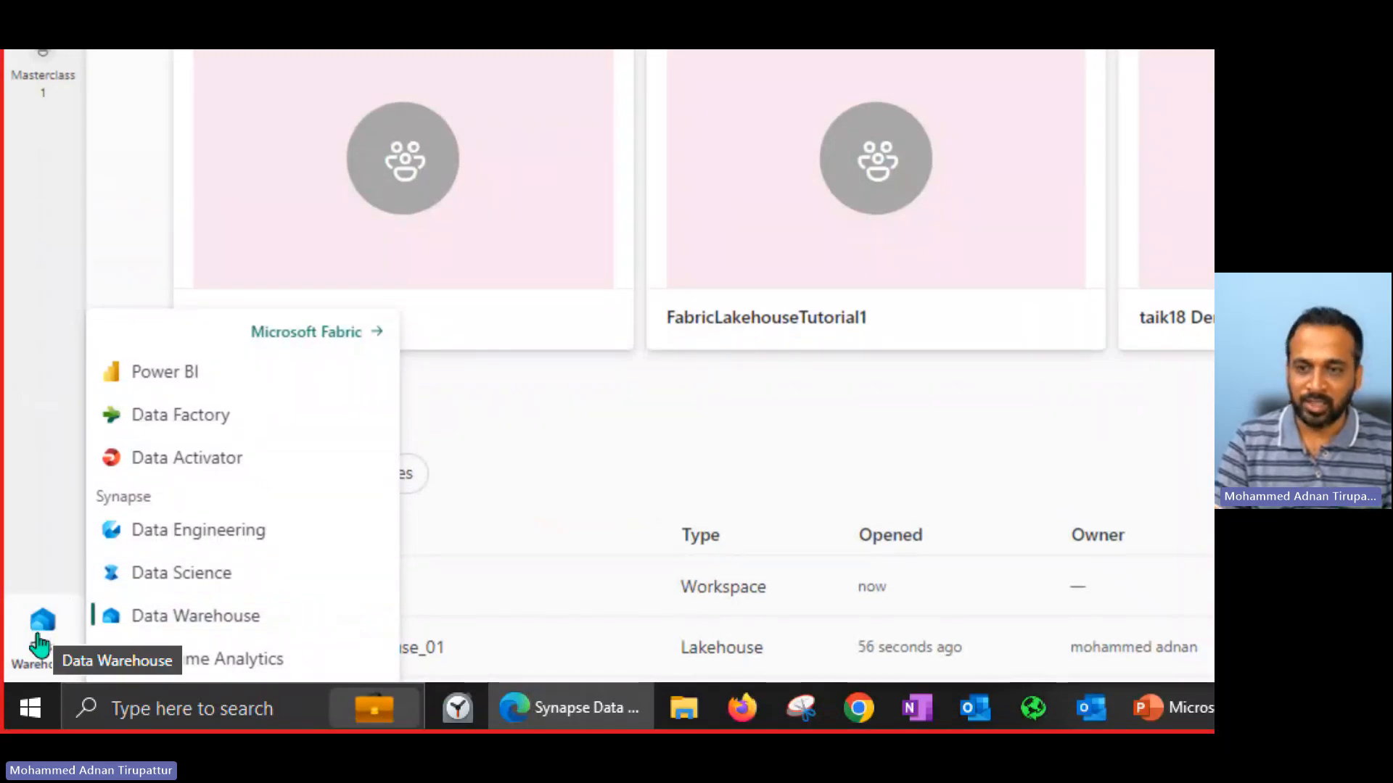
left_click(168, 373)
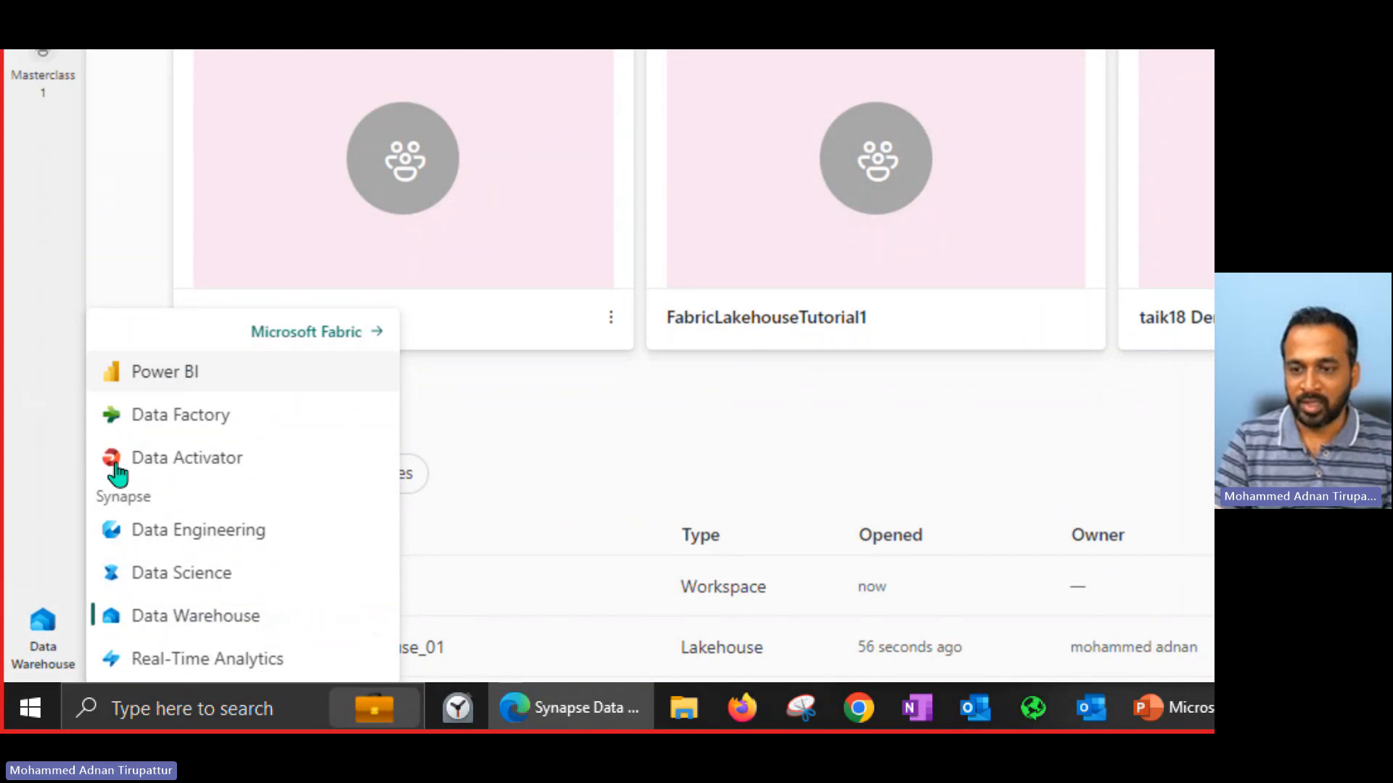
left_click(26, 664)
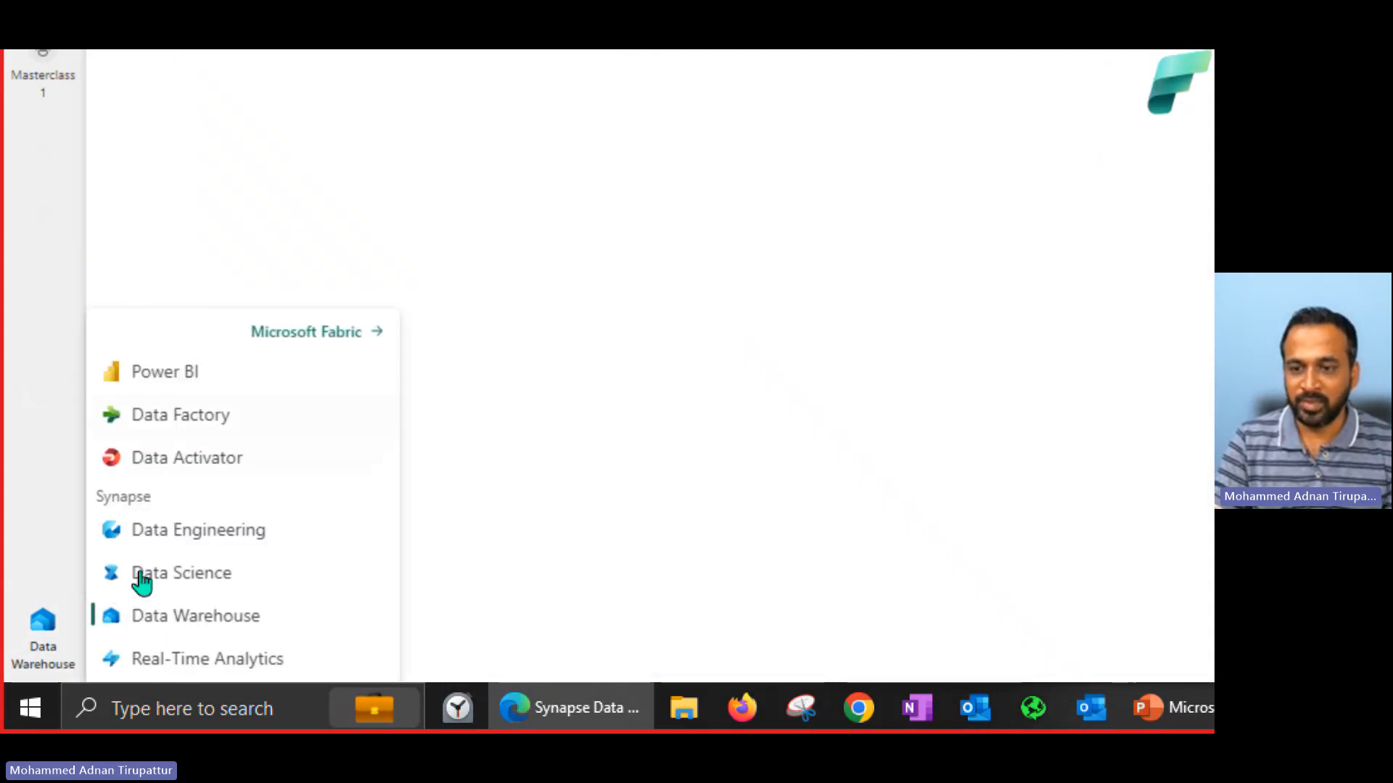
left_click(139, 621)
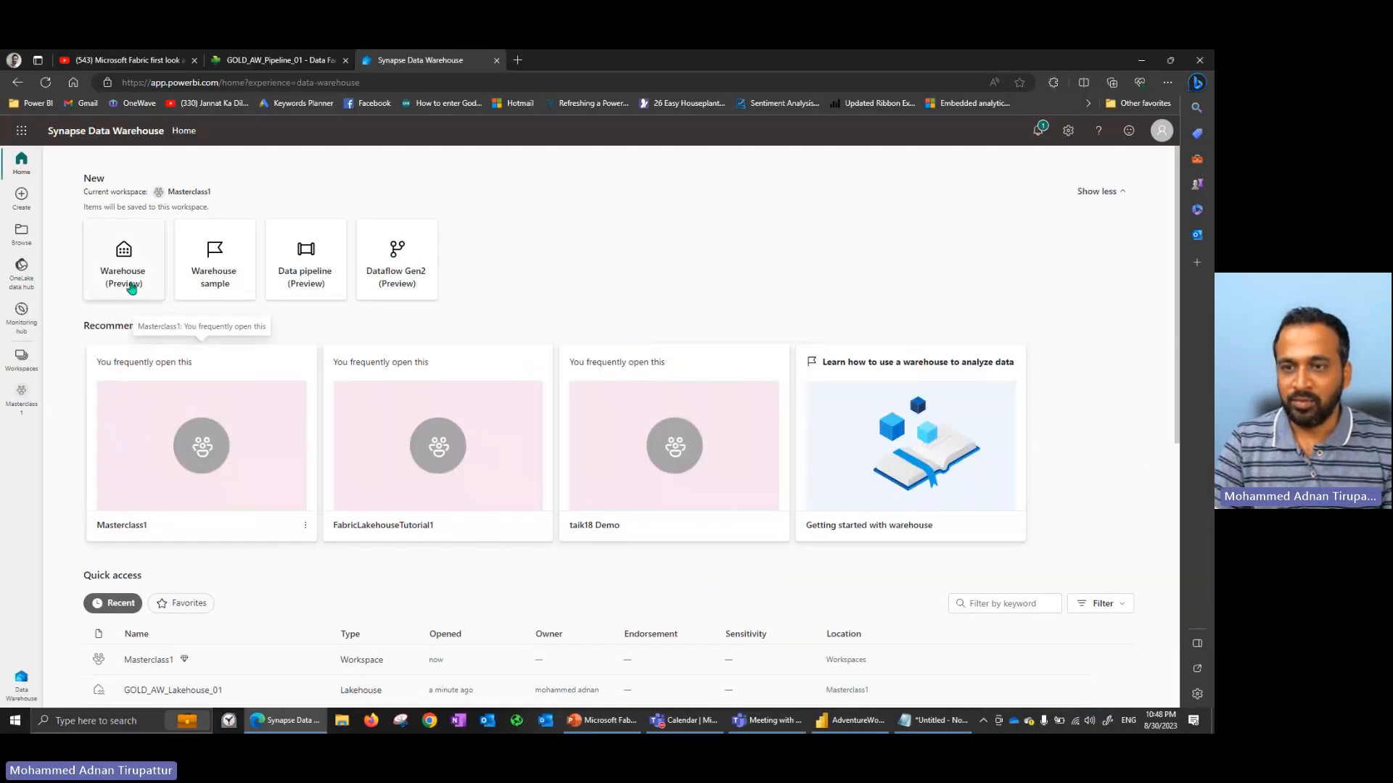
Create a warehouse named GOLD_AW_Warehouse_01 in the Masterclass1 workspace.
left_click(129, 252)
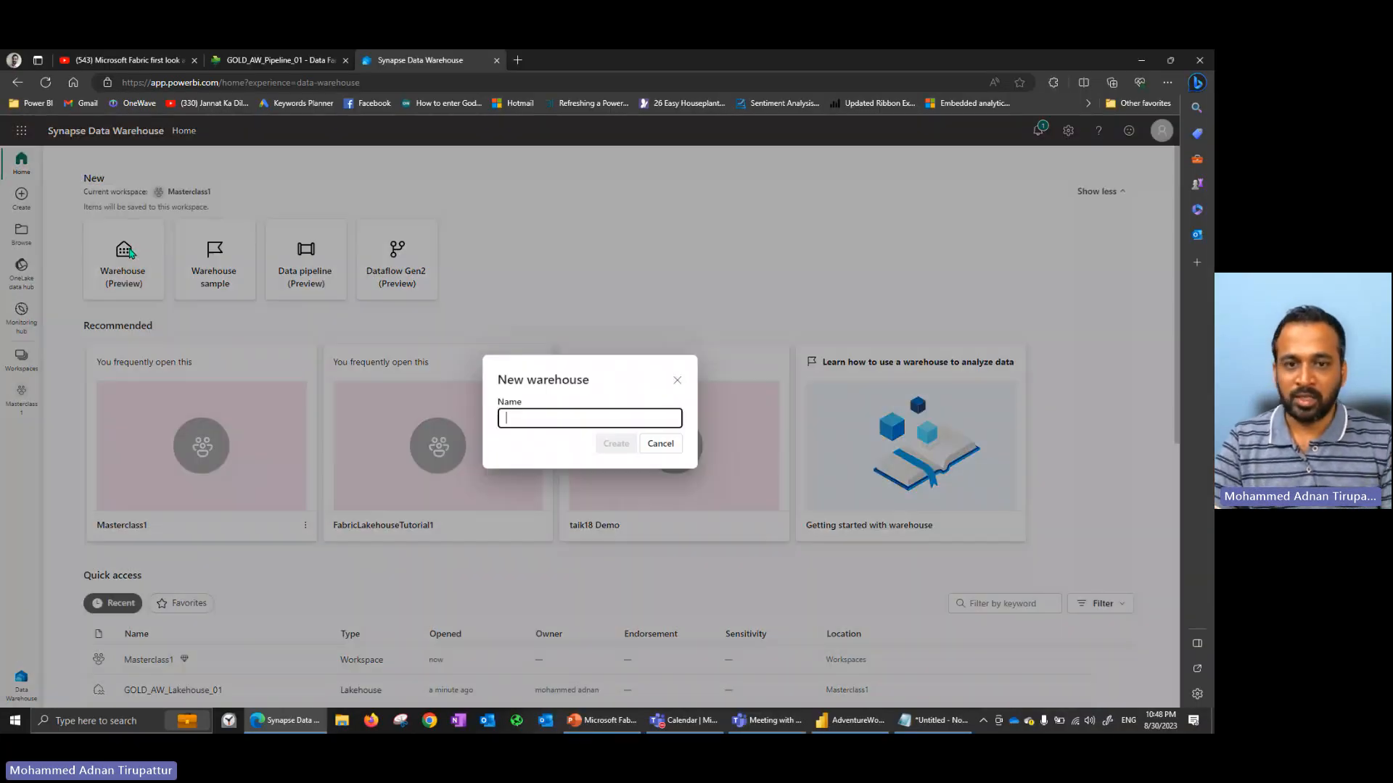
type("GOLD")
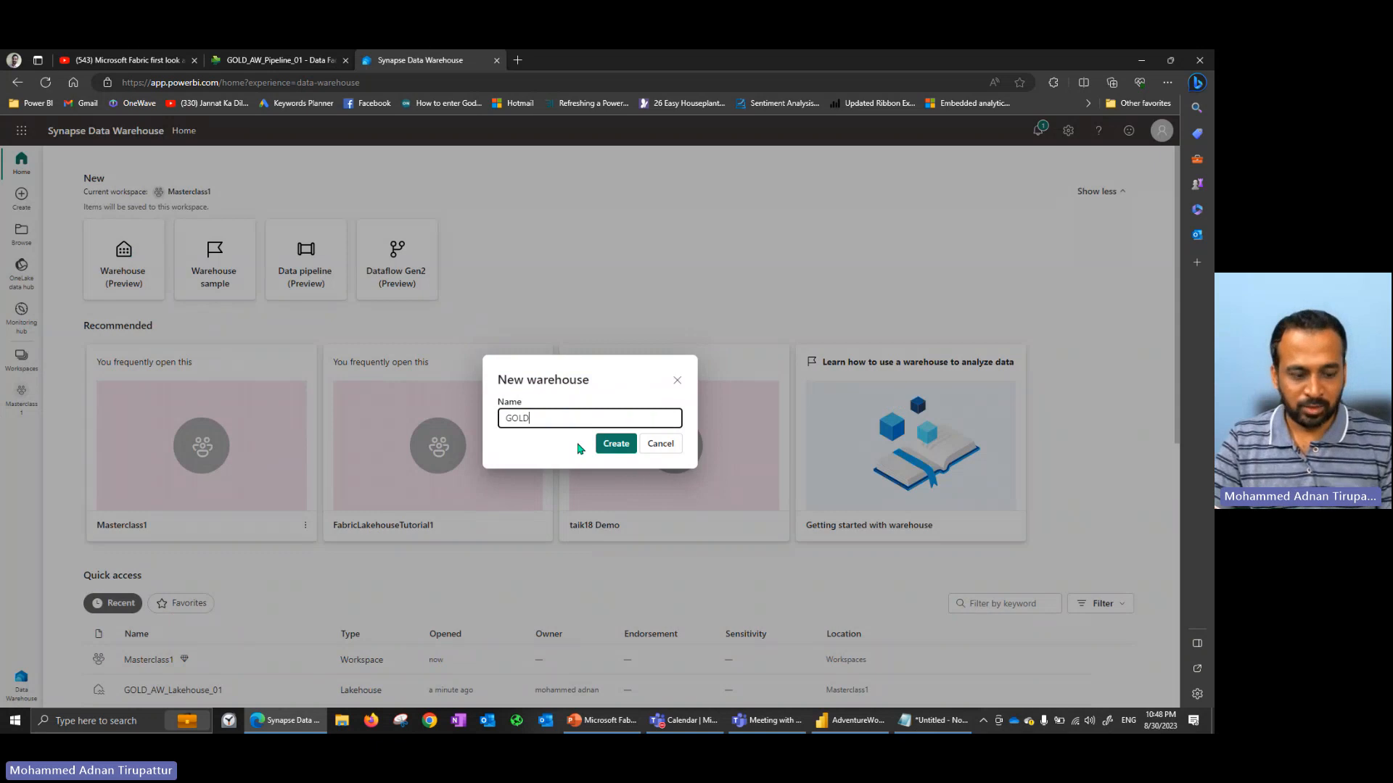
type("_")
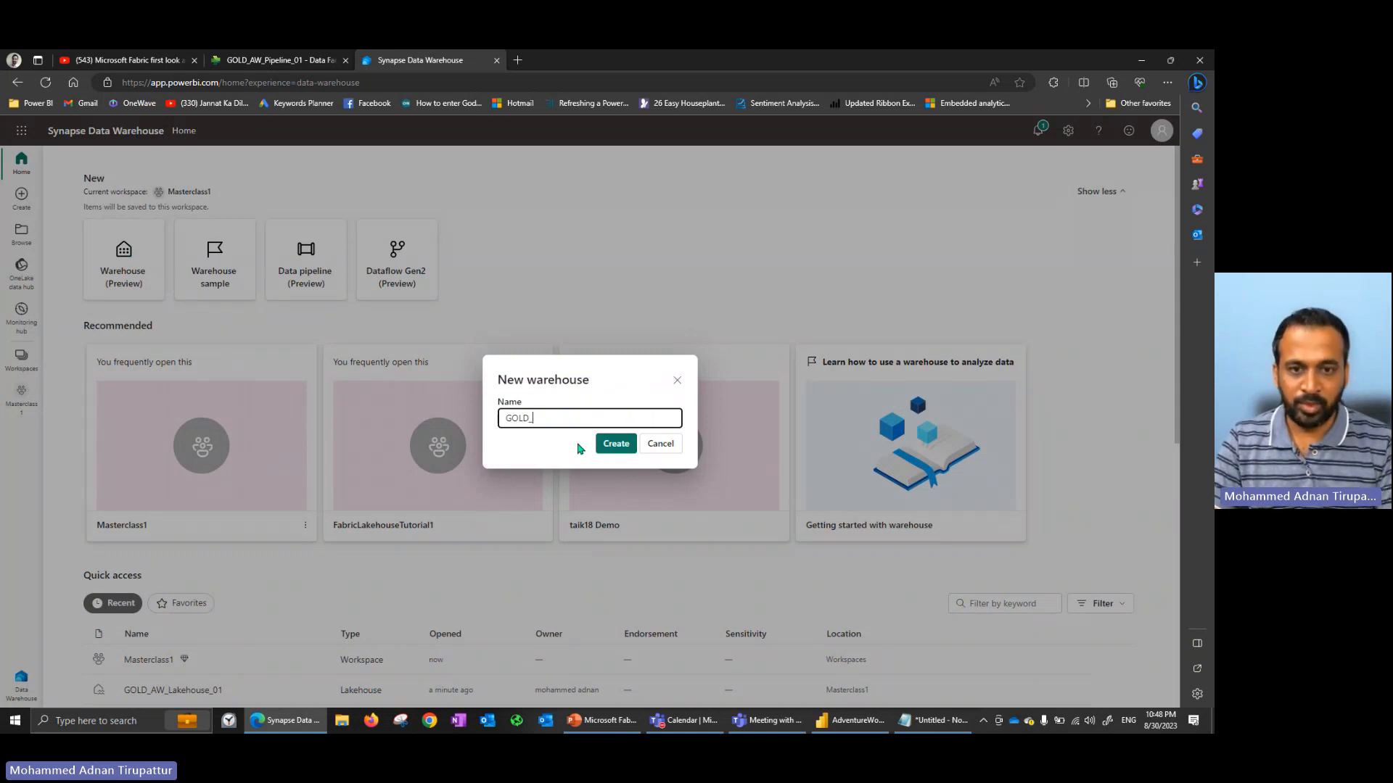
type("AW_Wareh")
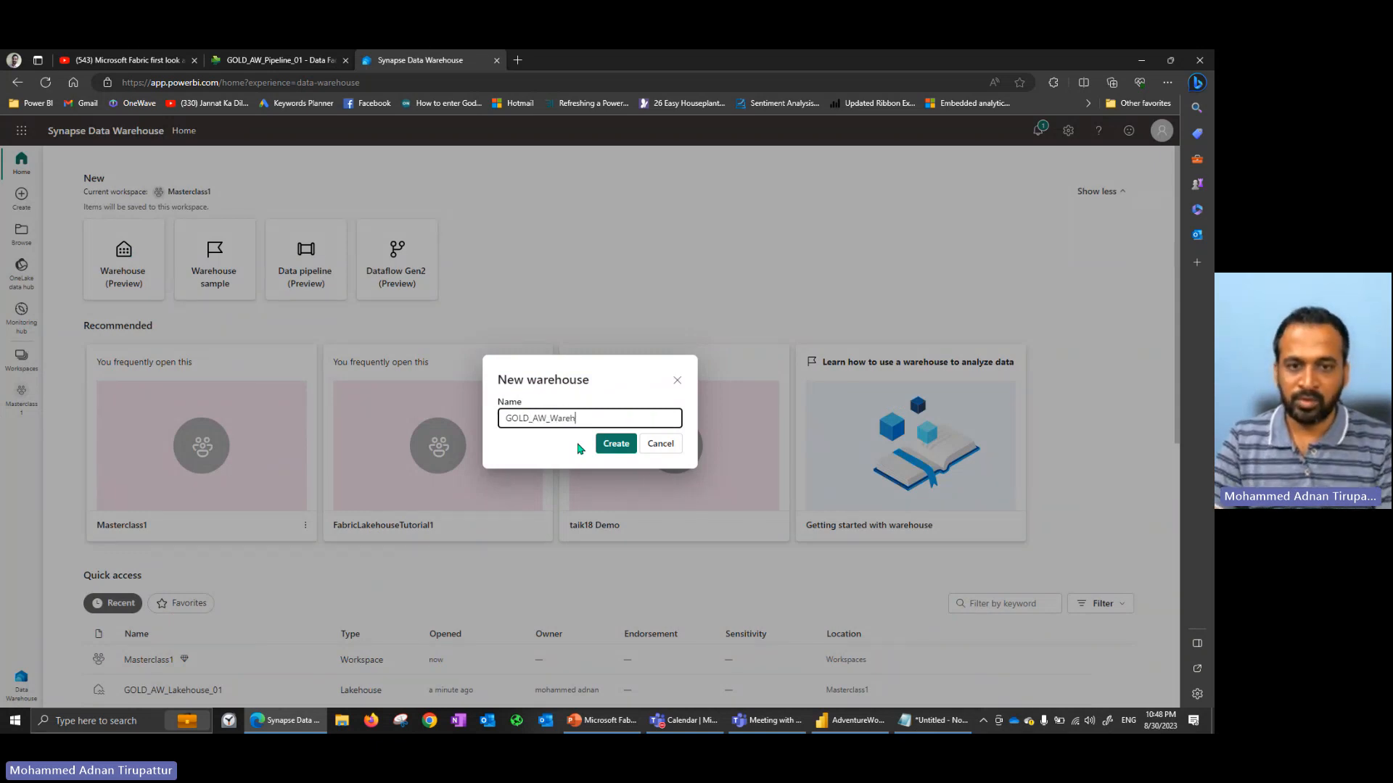
type("ouse_01")
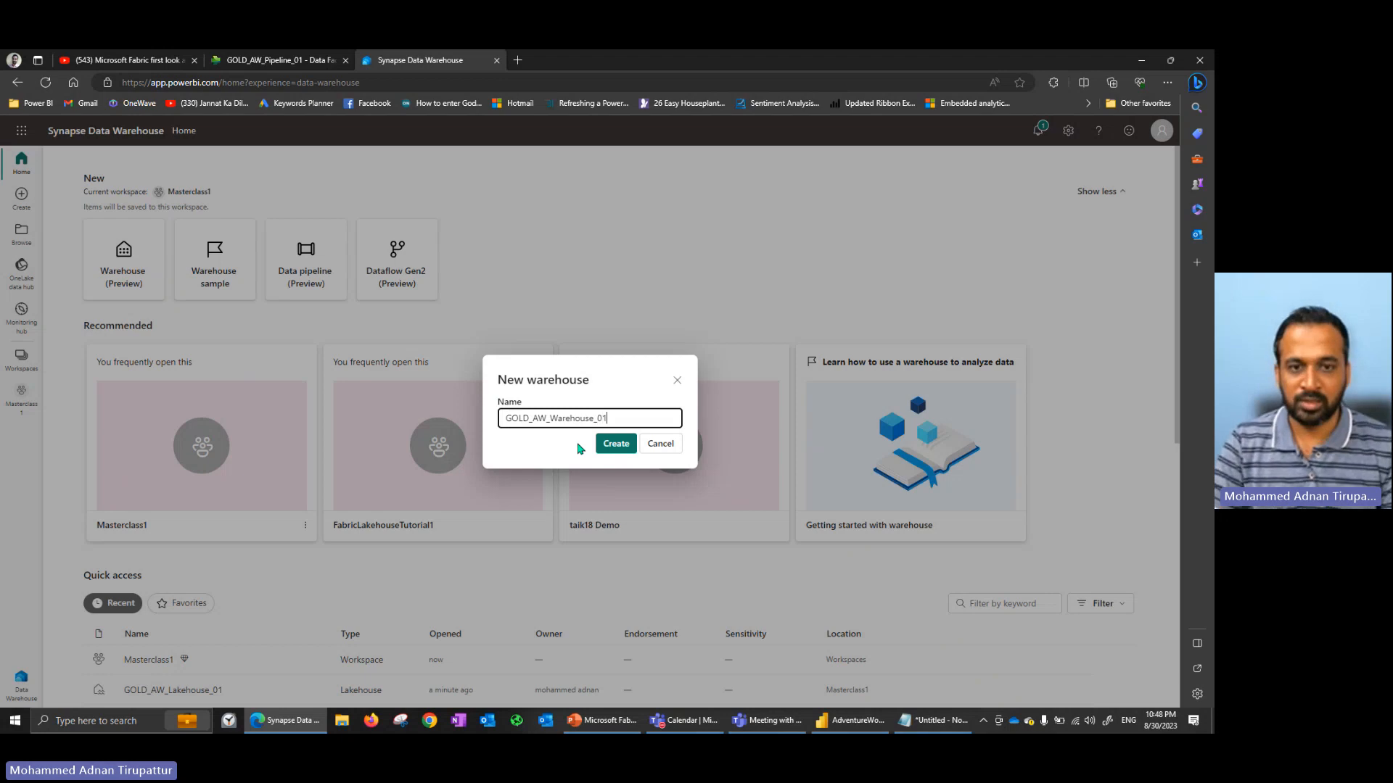
left_click(614, 445)
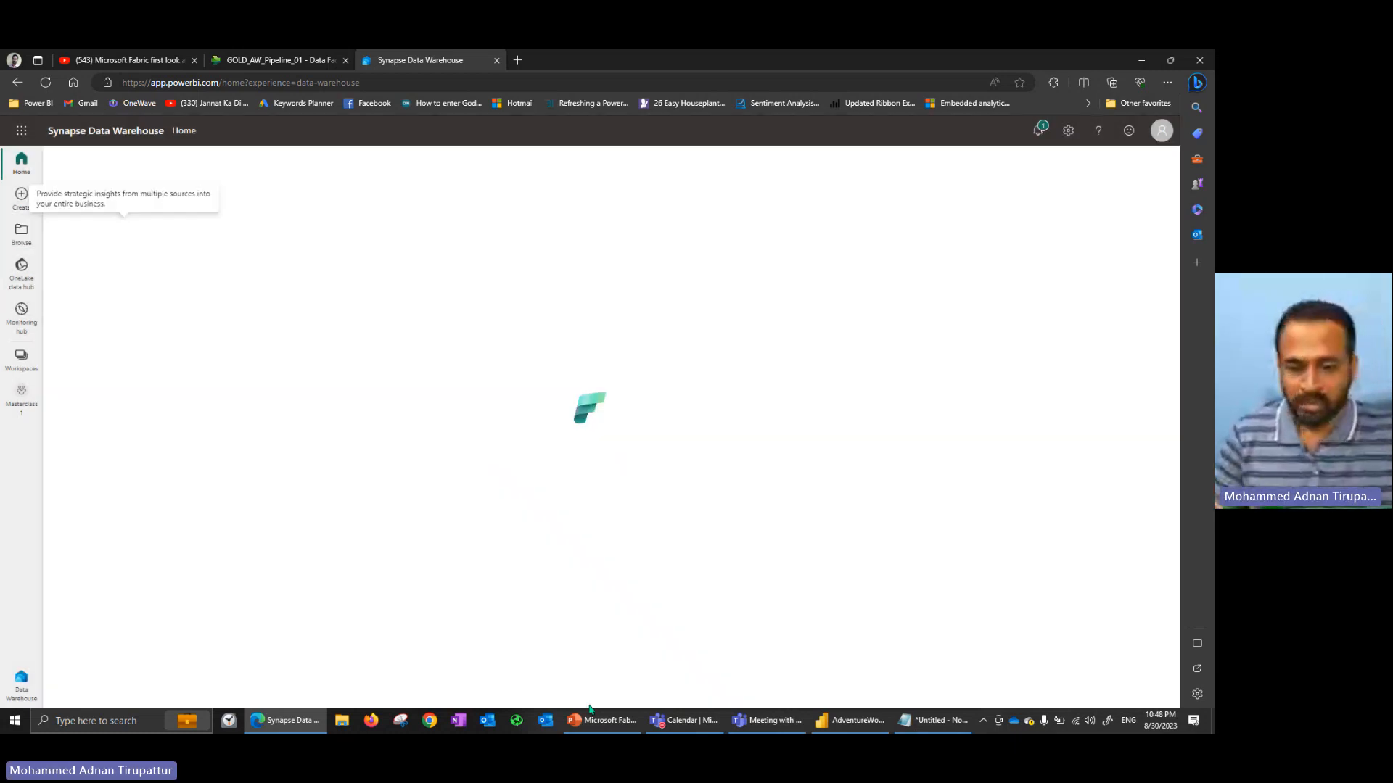
Switch to PowerPoint, draw green check marks beside the silver dataflow and the silver-to-gold arrow on the architecture slide, and return to the browser.
left_click(599, 719)
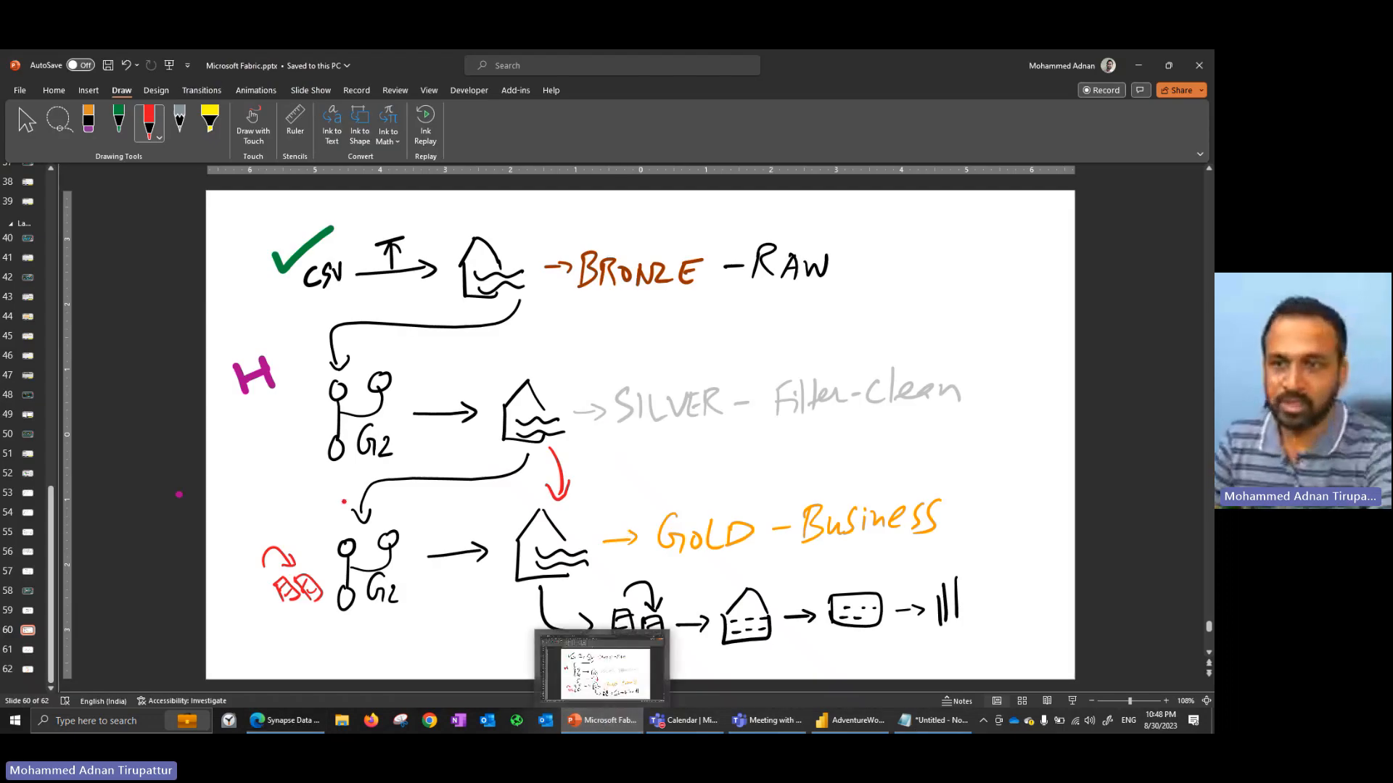
left_click(119, 122)
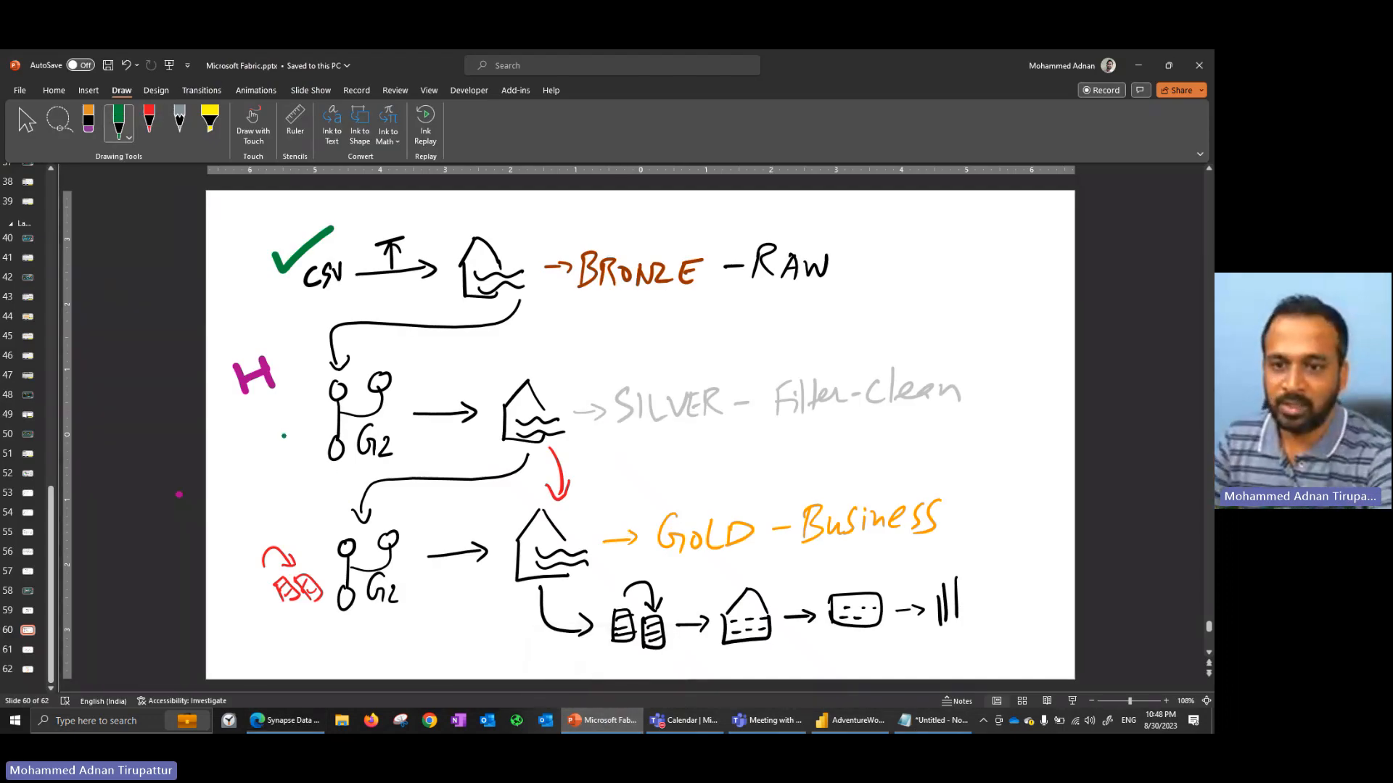
left_click_drag(275, 429, 311, 384)
left_click_drag(587, 488, 630, 431)
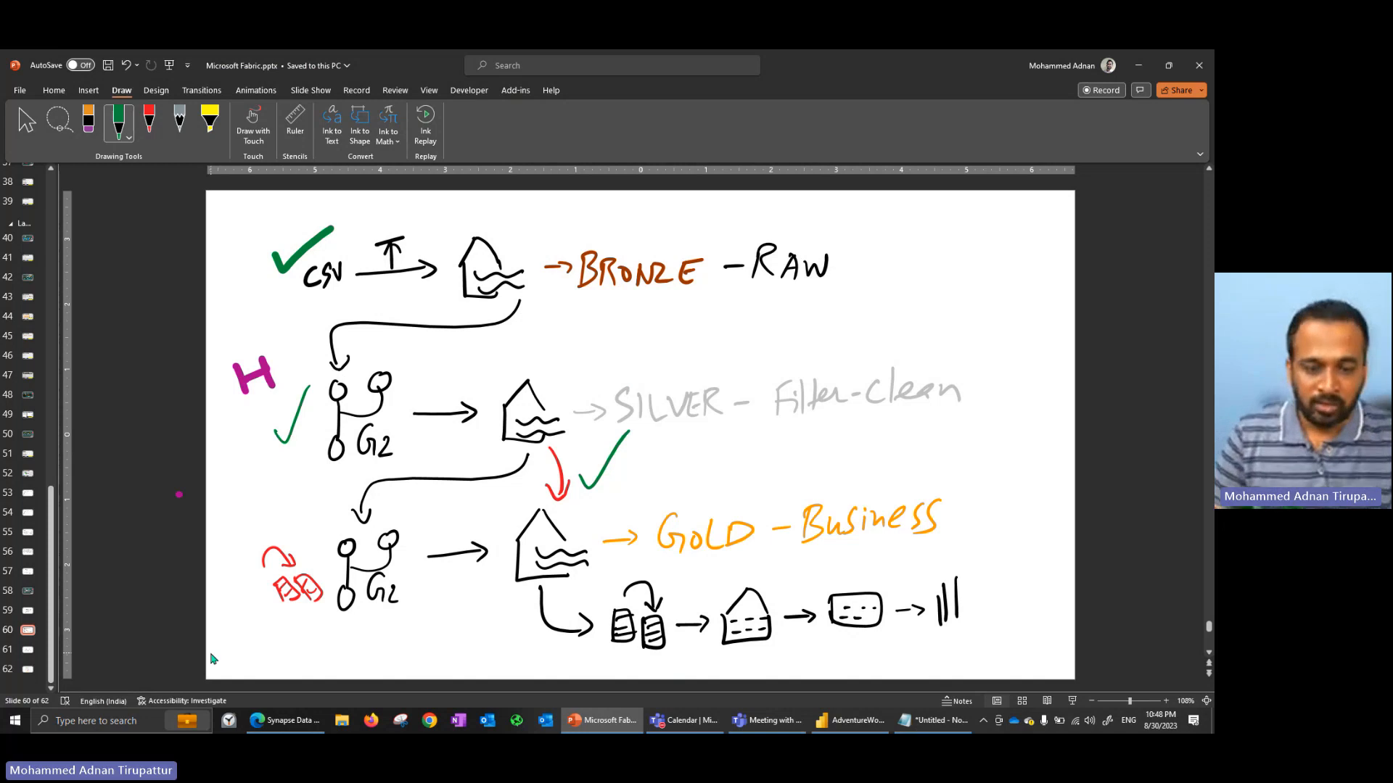
left_click(598, 726)
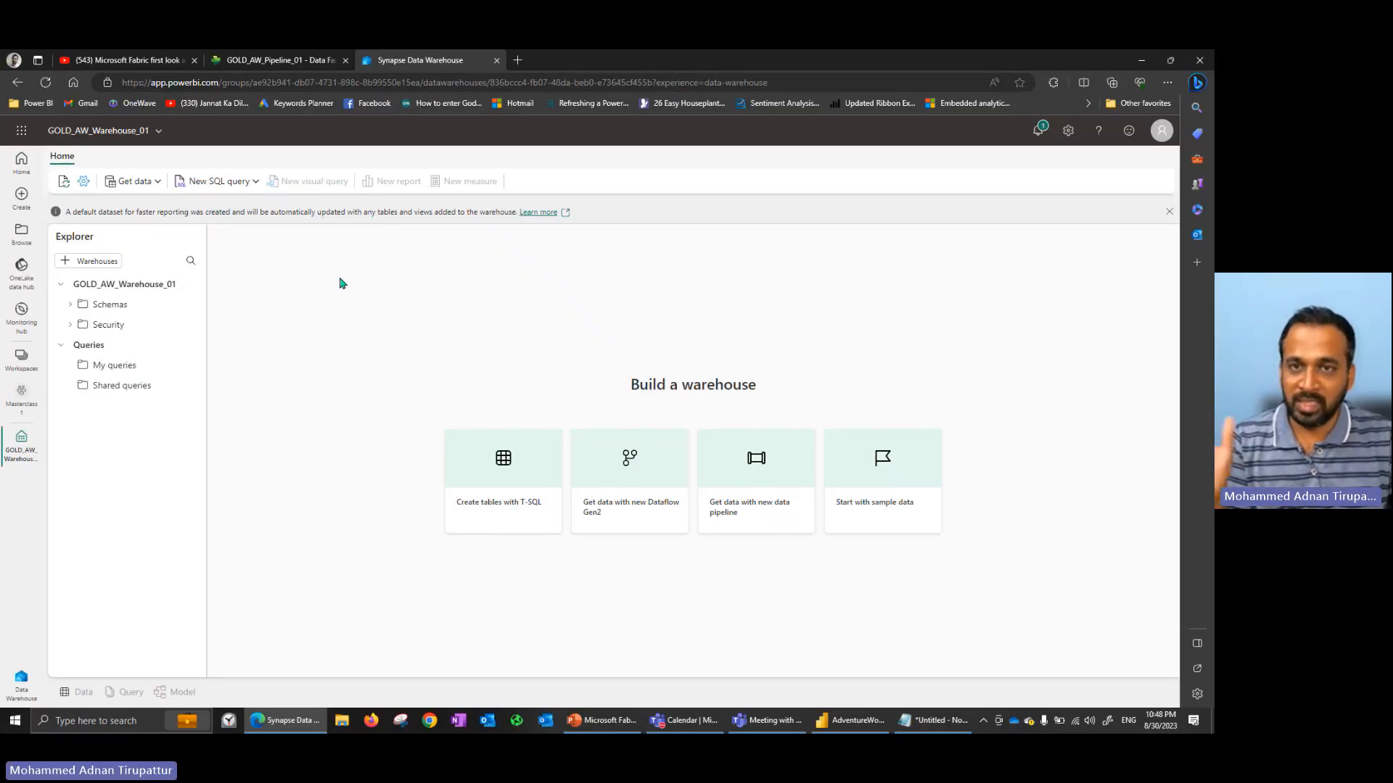
Open GOLD_AW_Lakehouse_01 in the pipeline's browser tab and compare its tables with the expanded schemas of GOLD_AW_Warehouse_01.
left_click(285, 56)
left_click(21, 398)
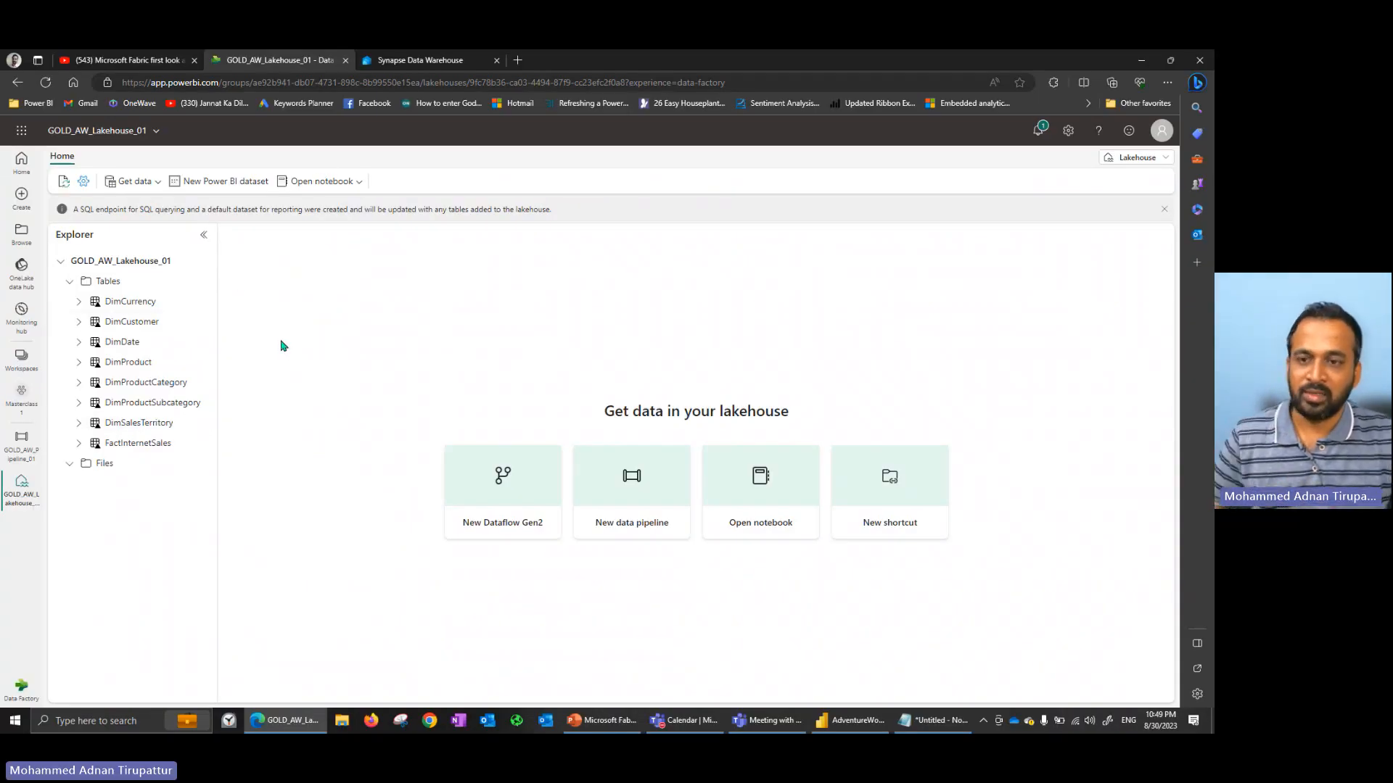
left_click(419, 60)
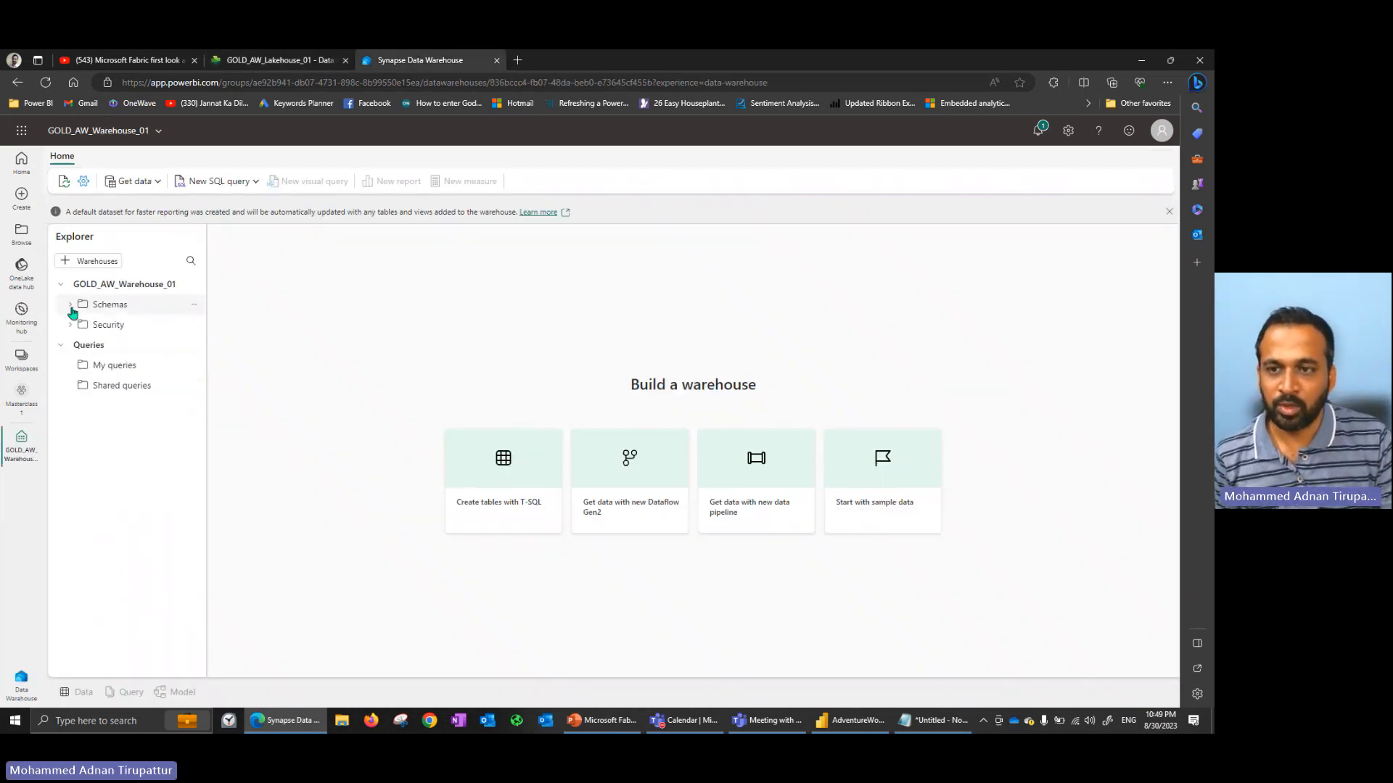
left_click(70, 306)
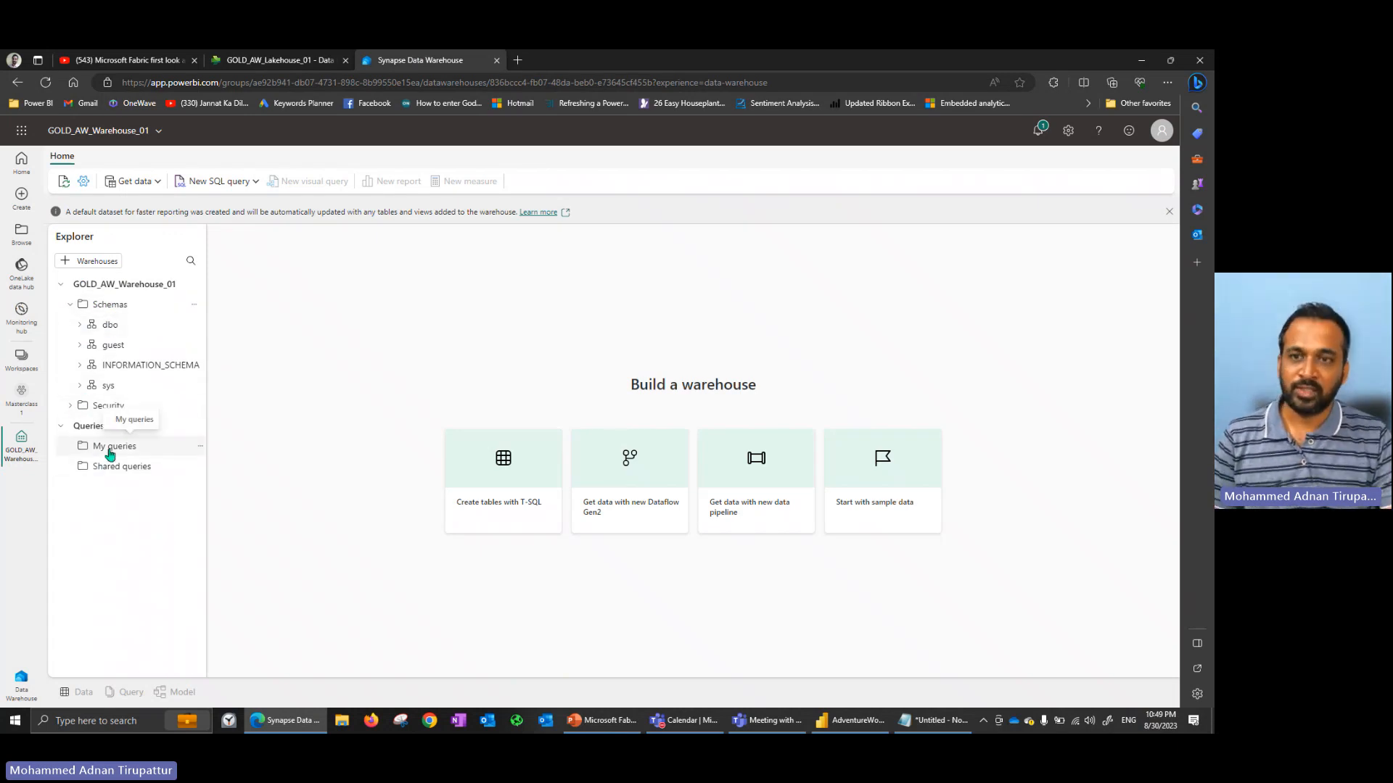
left_click(279, 59)
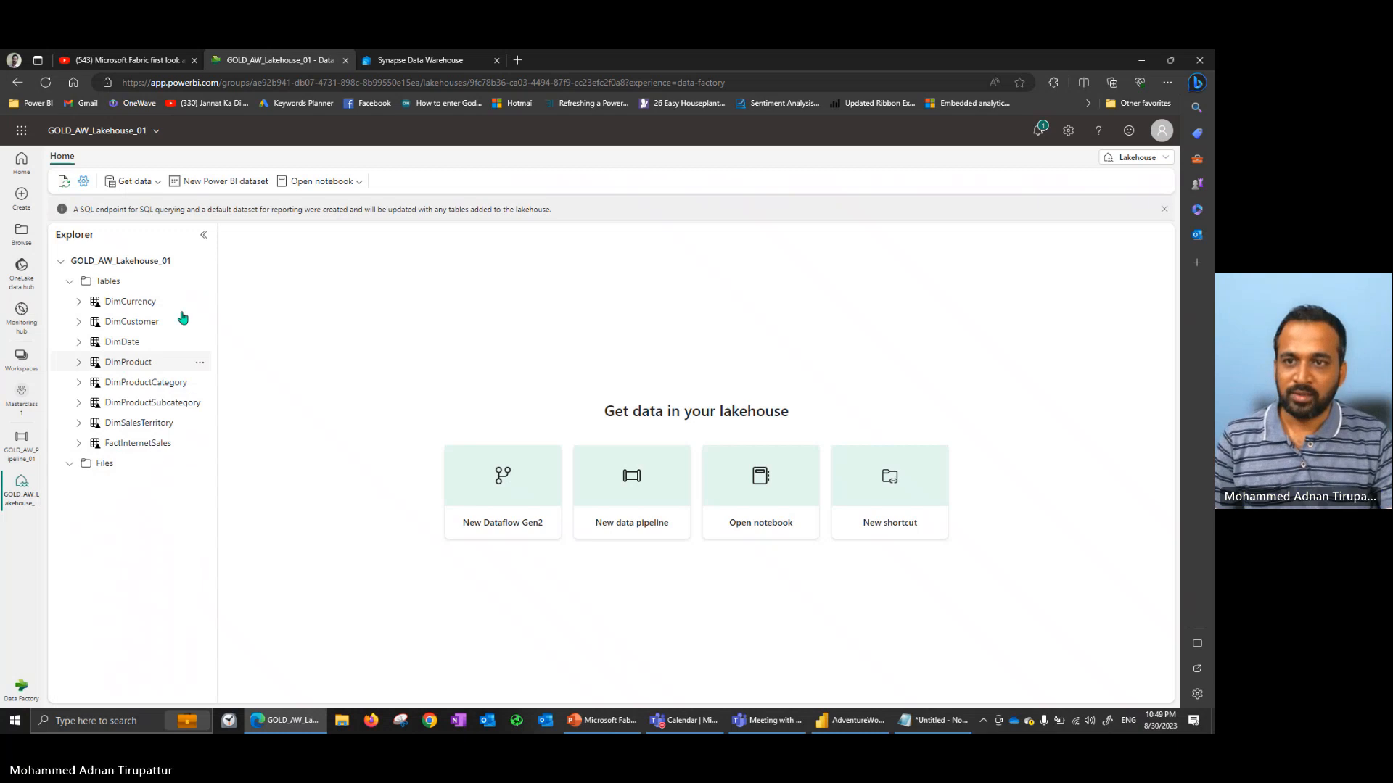
left_click(469, 61)
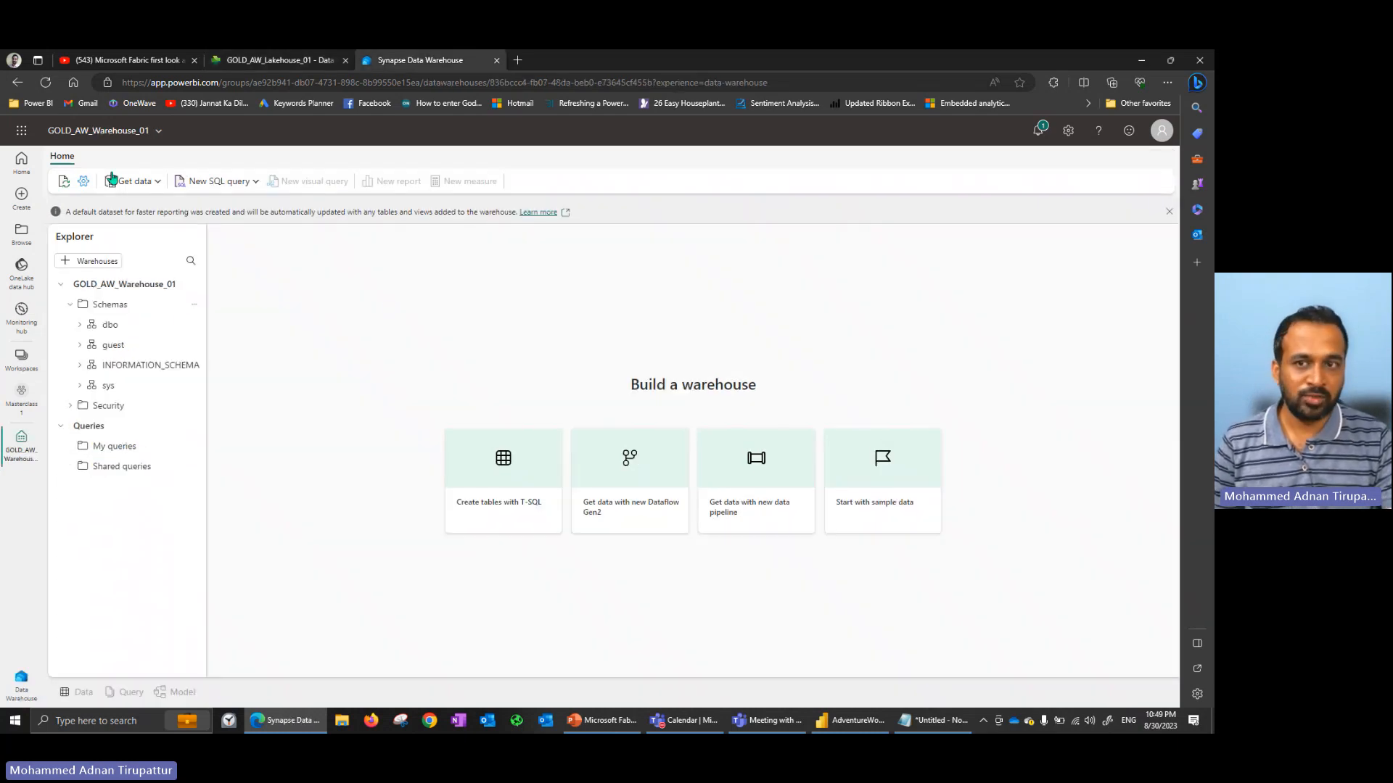
Create a new data pipeline named GOLD_AW_Pipeline_02 for getting data into GOLD_AW_Warehouse_01.
left_click(156, 183)
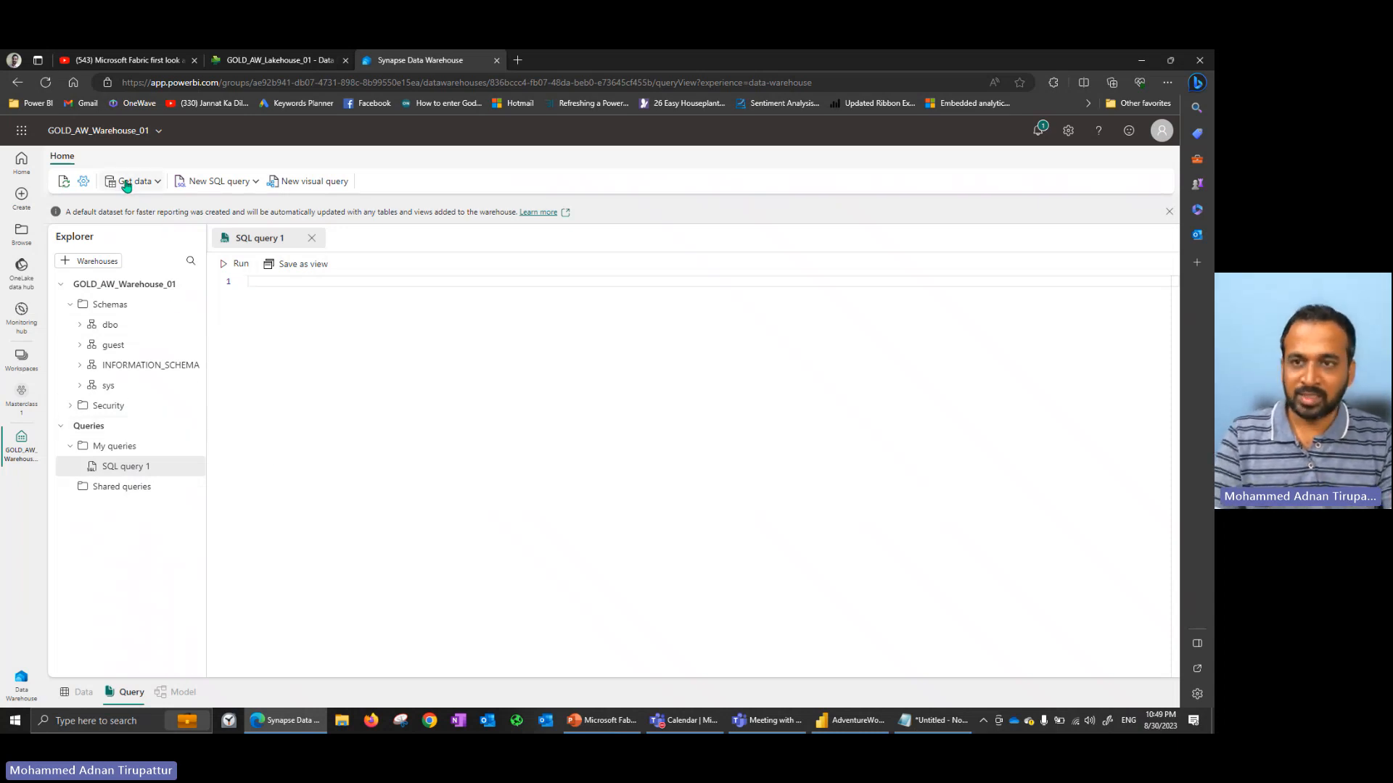
left_click(126, 184)
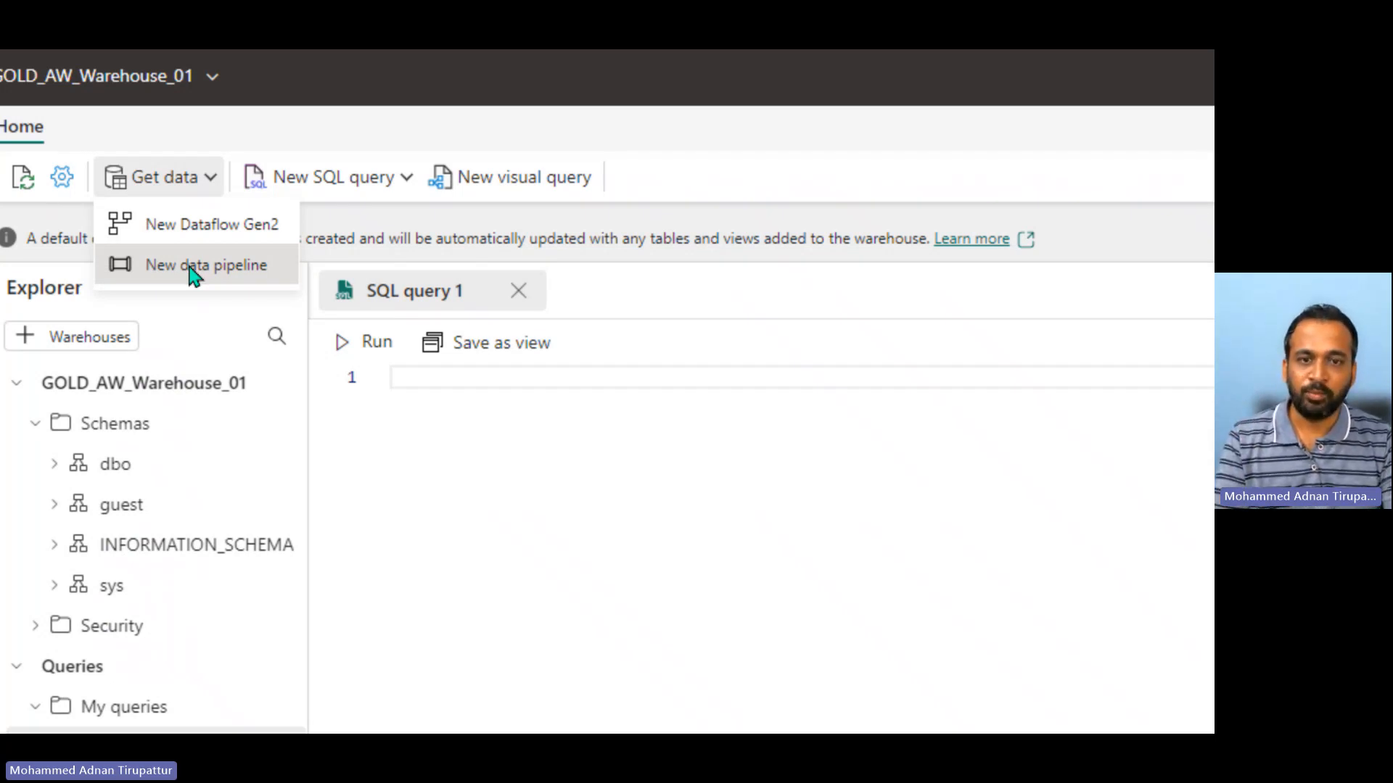
left_click(190, 268)
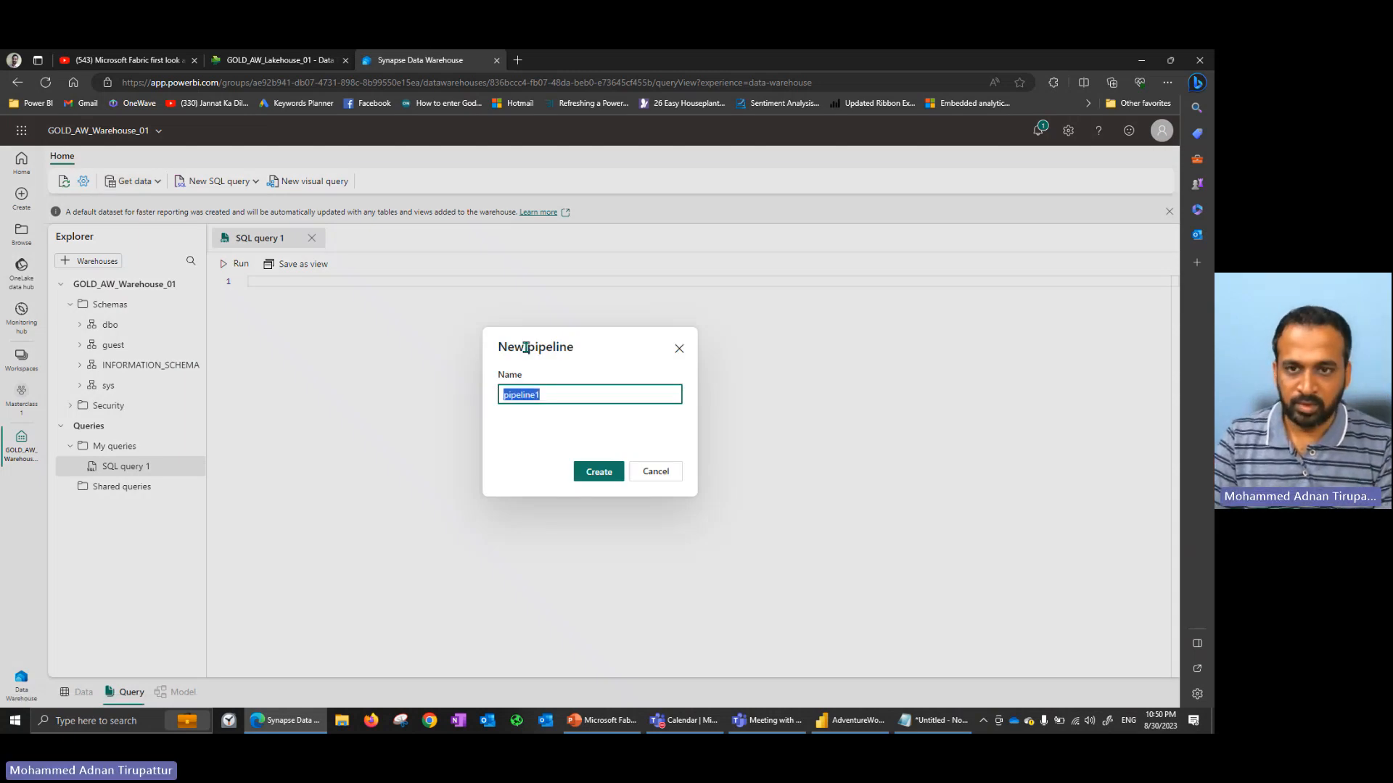
type("GOLD_AQ_P")
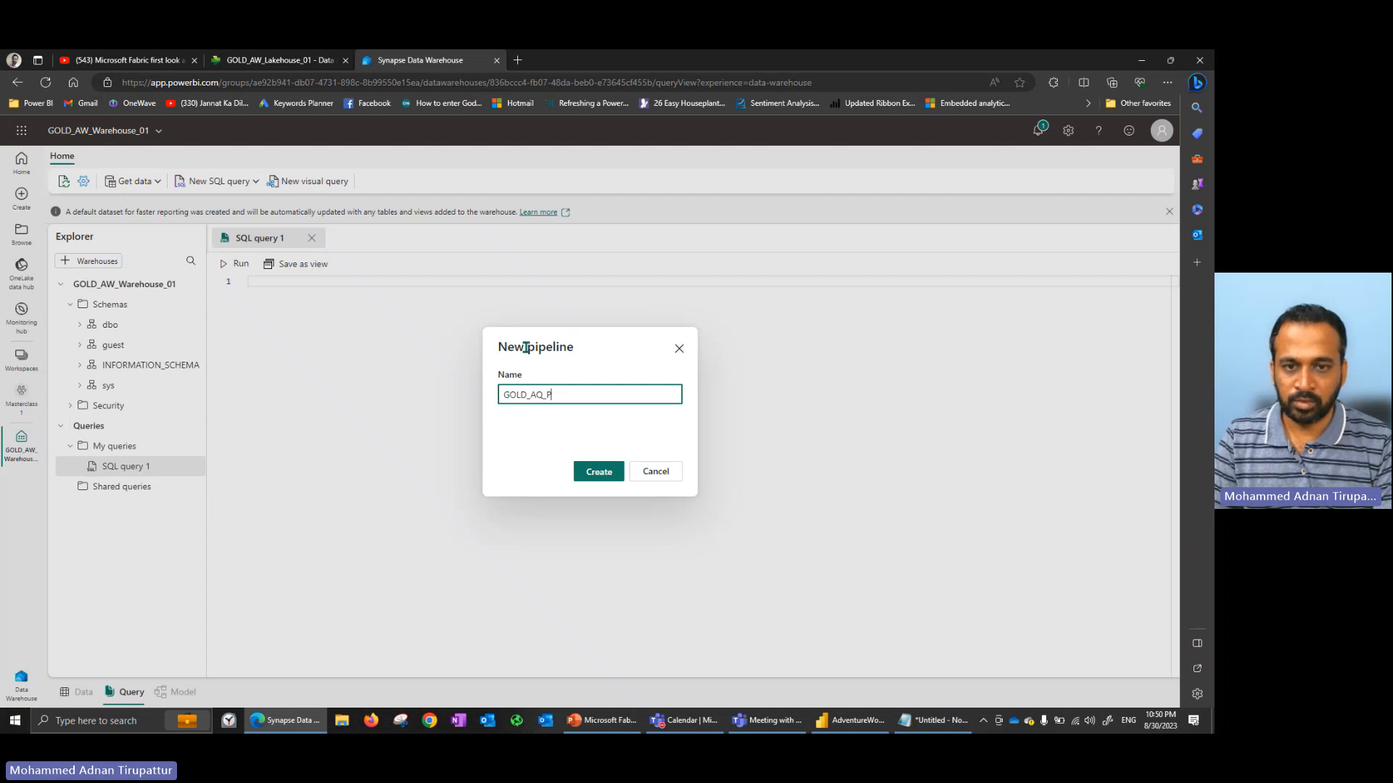
key("BackSpace")
key("BackSpace")
key("BackSpace")
type("W_P")
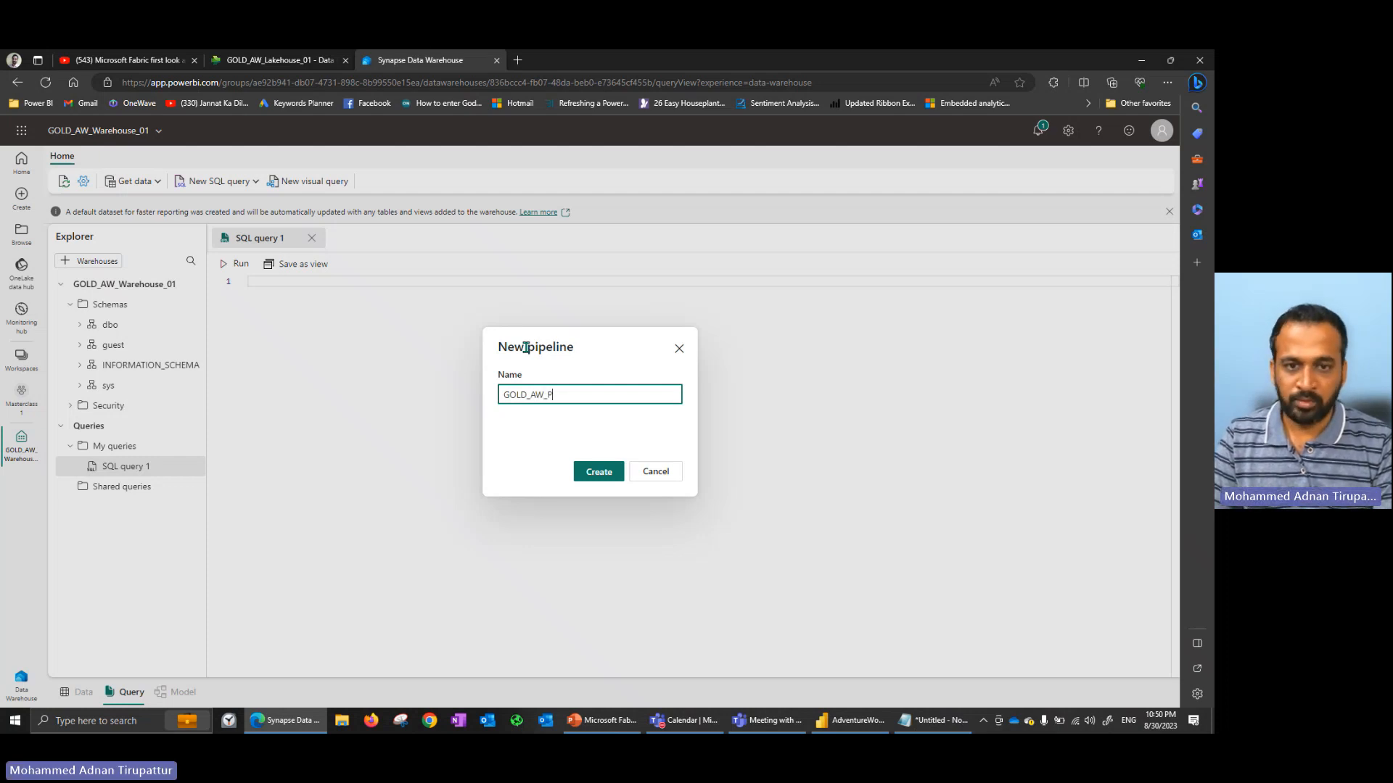
type("ipeline_")
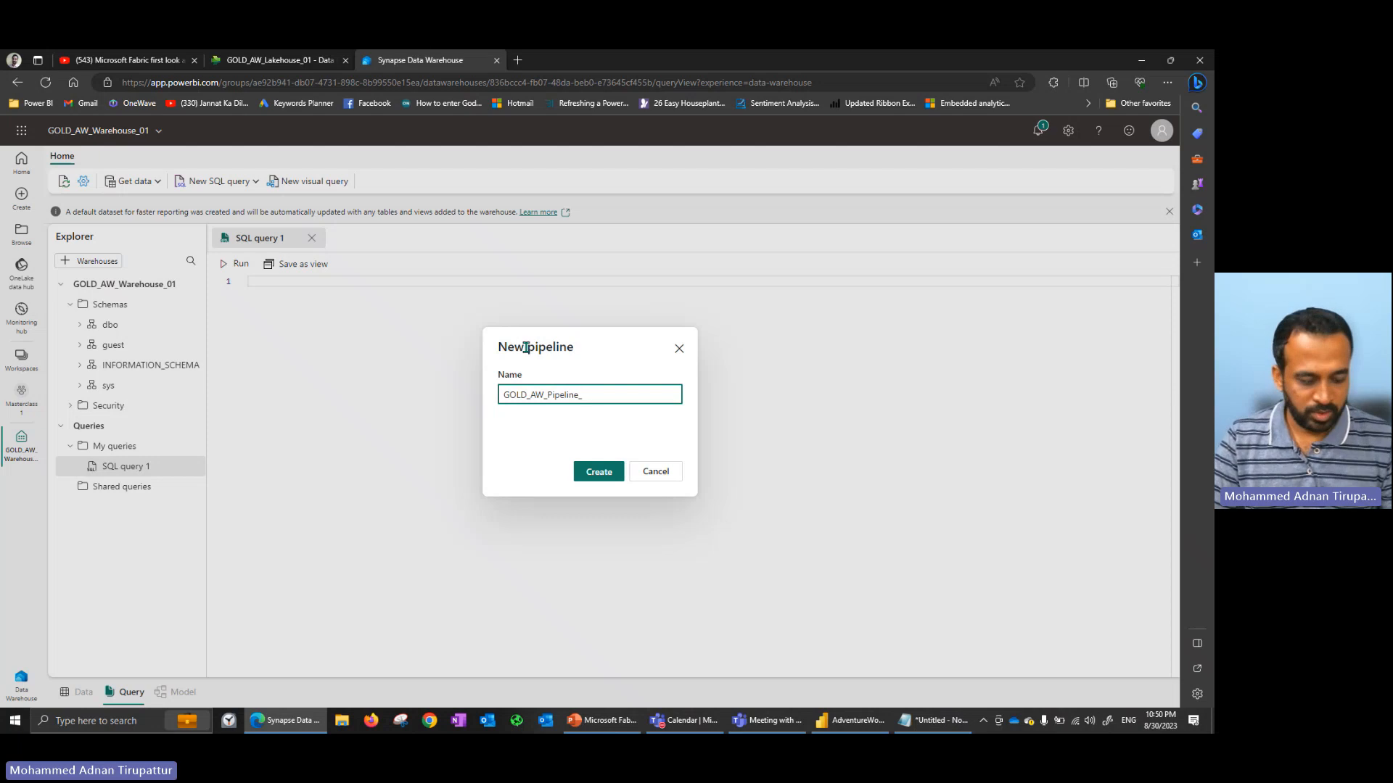
type("0")
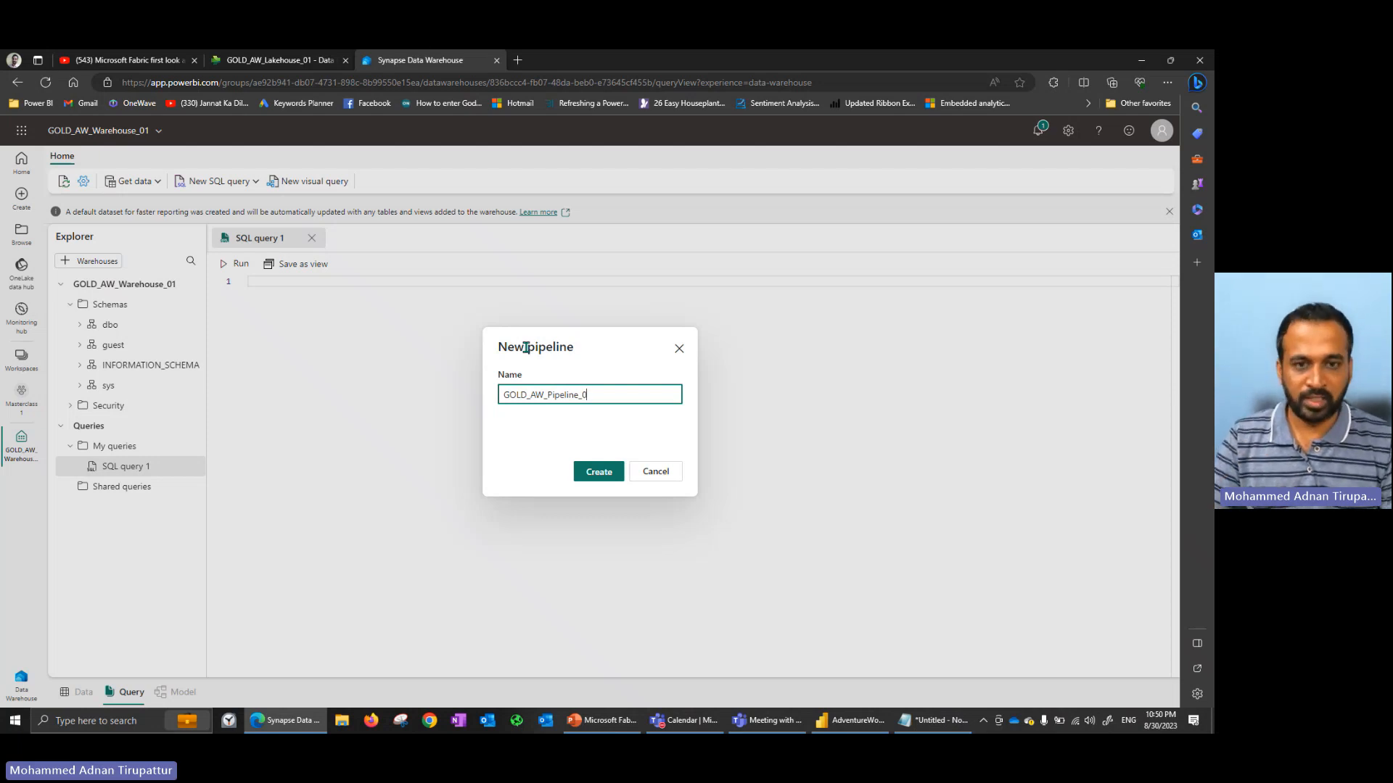
type("1")
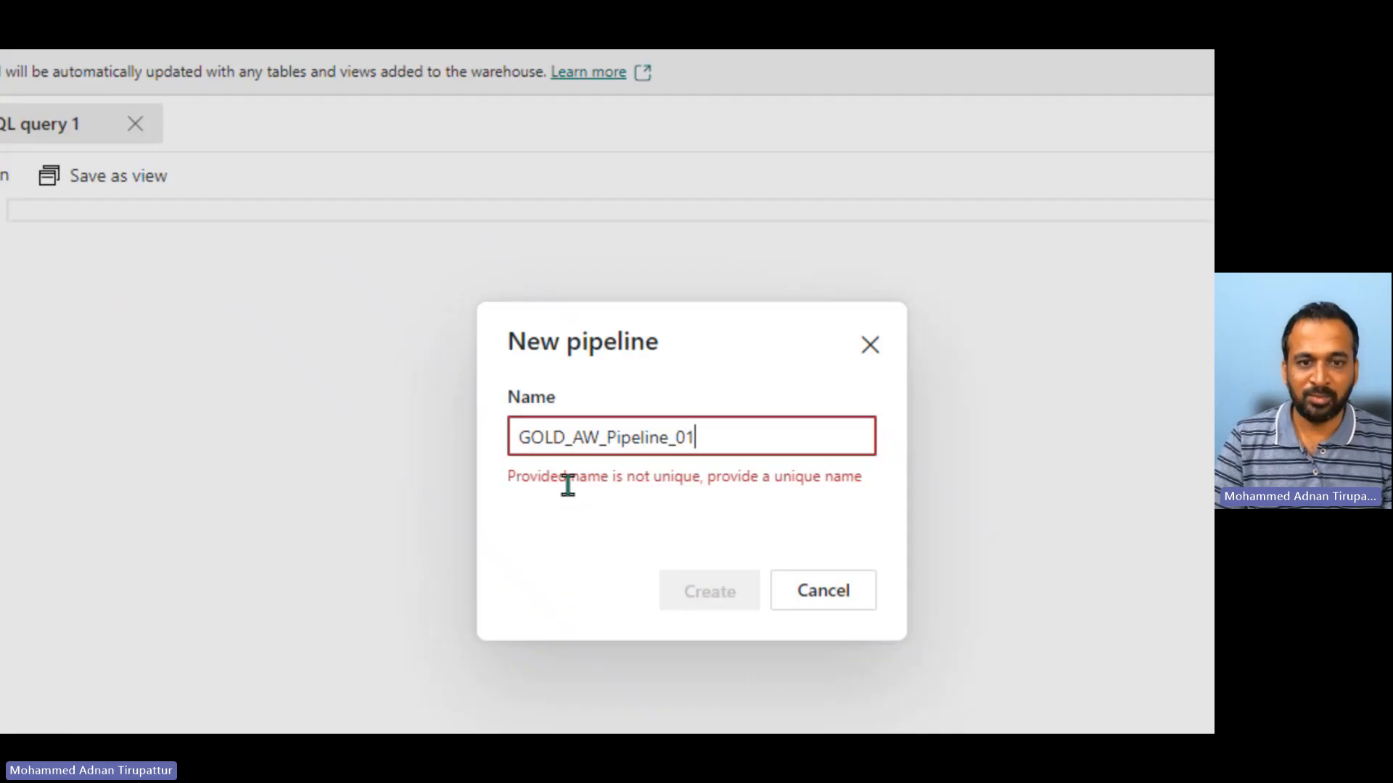
key("BackSpace")
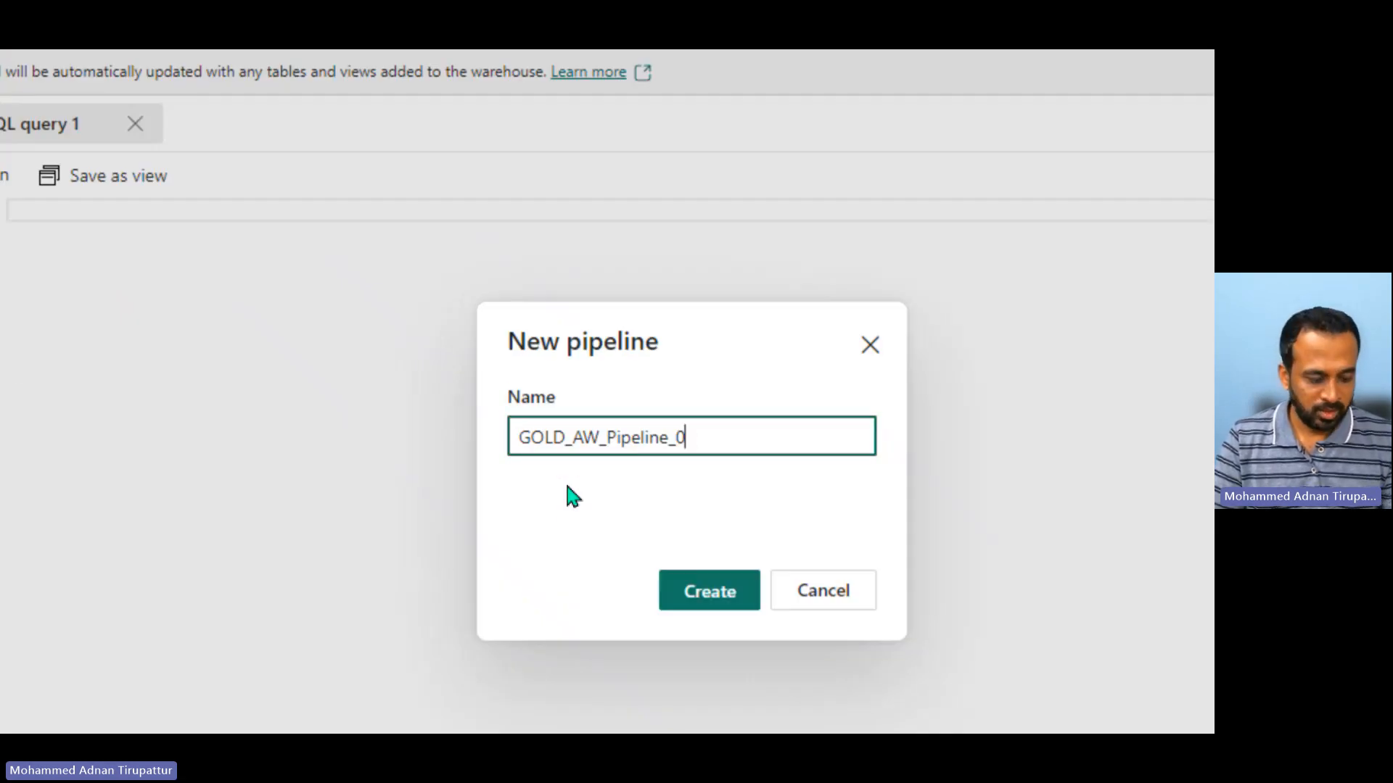
type("2")
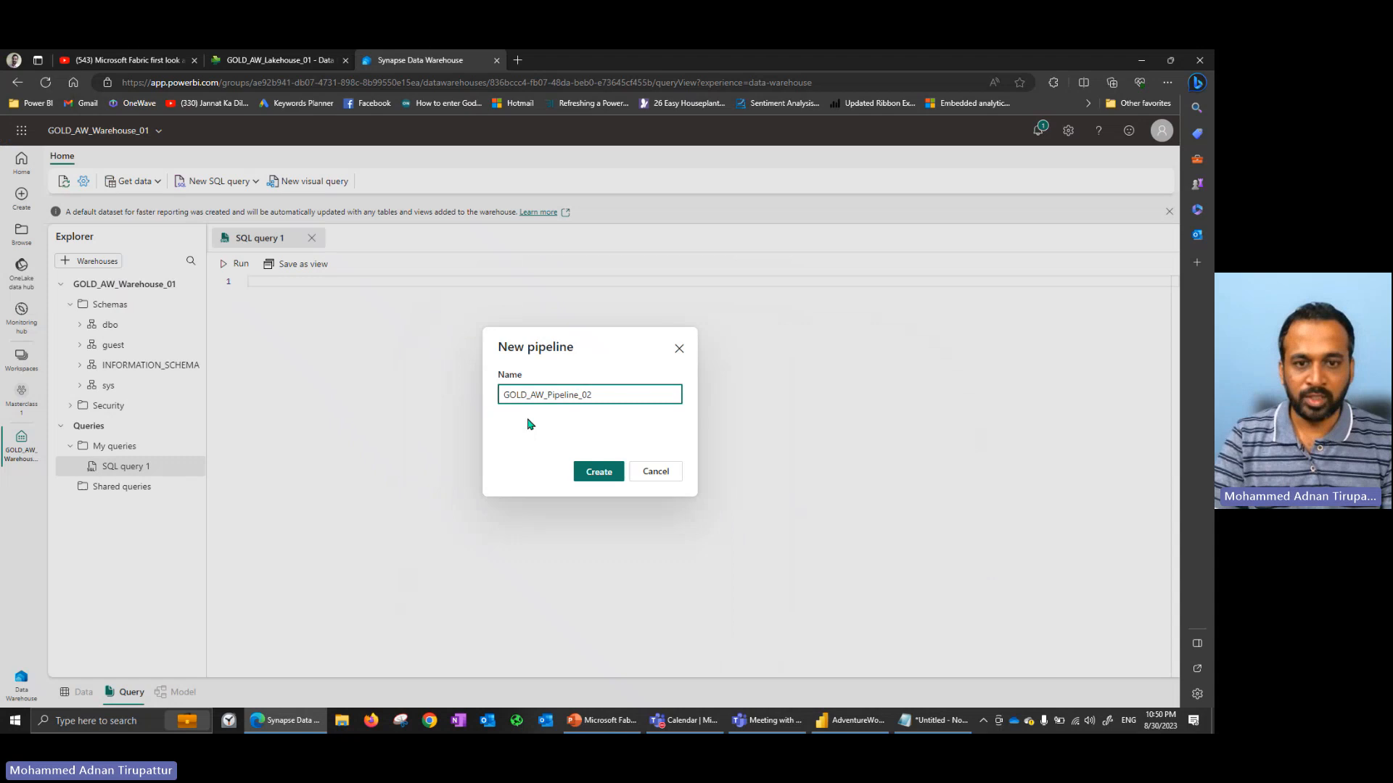
left_click(600, 472)
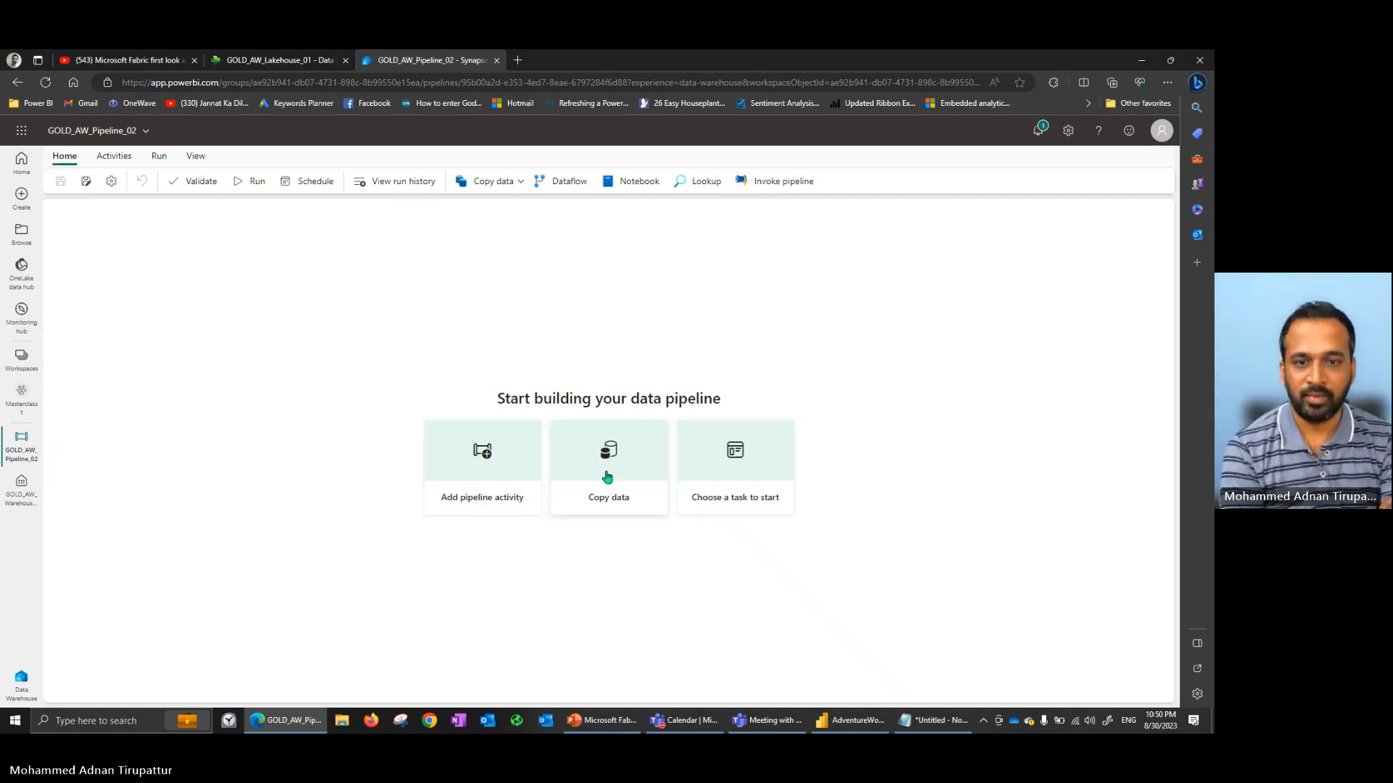
Start a Copy data task in the pipeline with the existing workspace lakehouse GOLD_AW_Lakehouse_01 as its source.
left_click(607, 476)
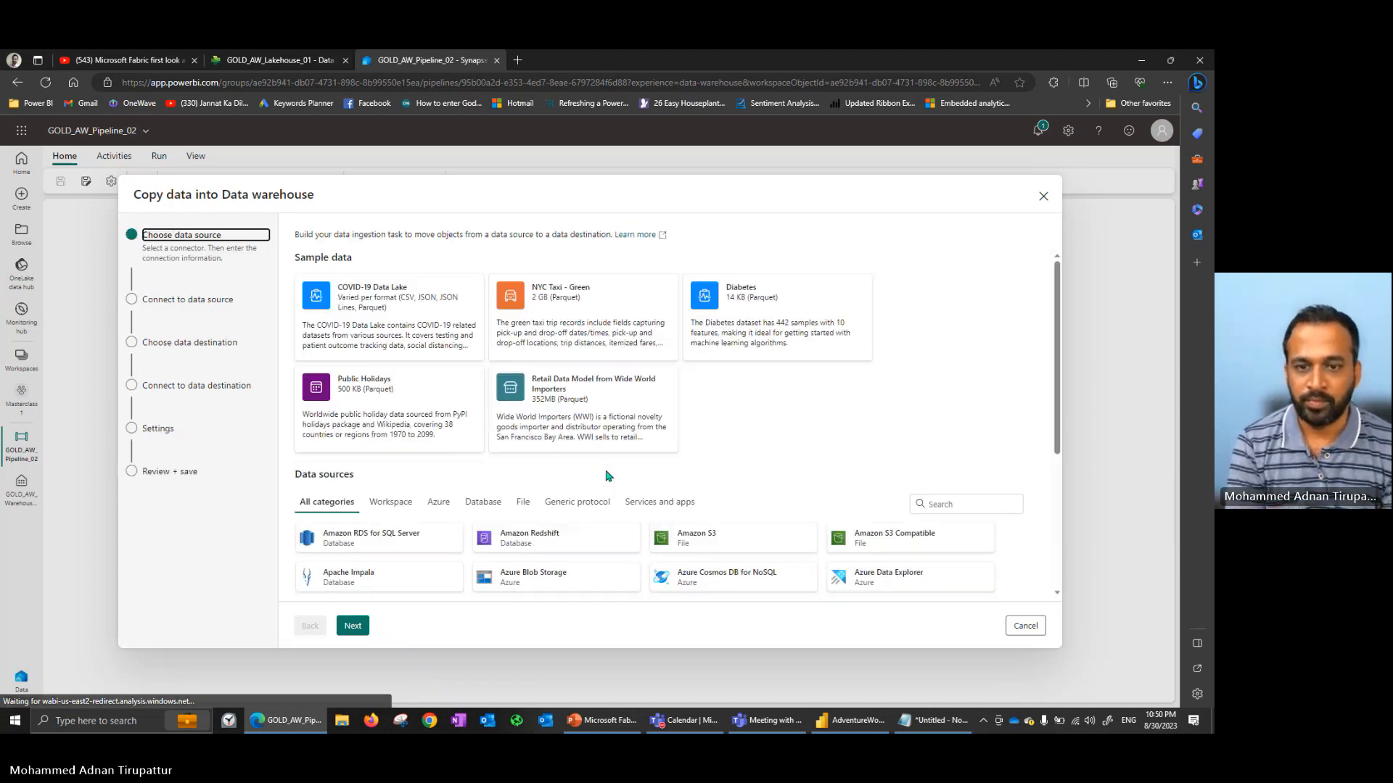
left_click(387, 501)
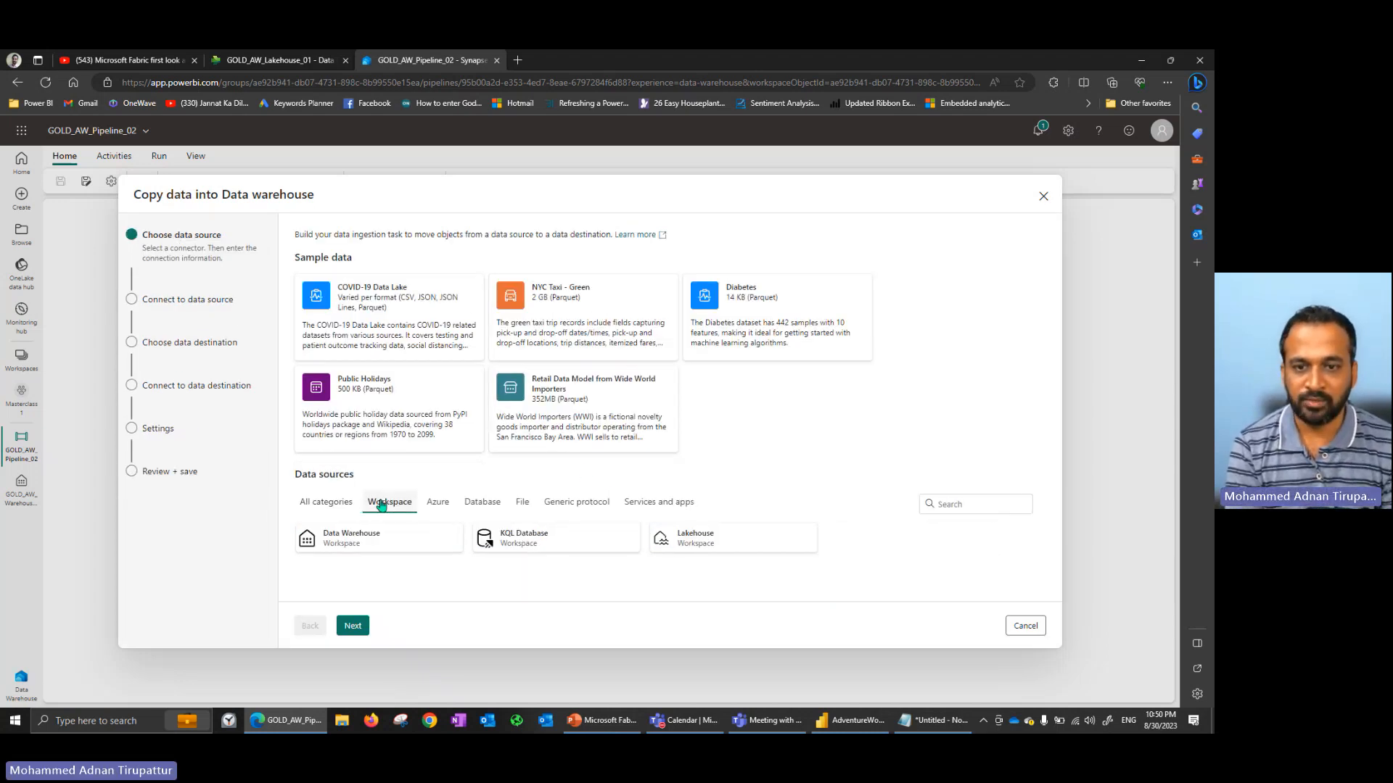
left_click(774, 550)
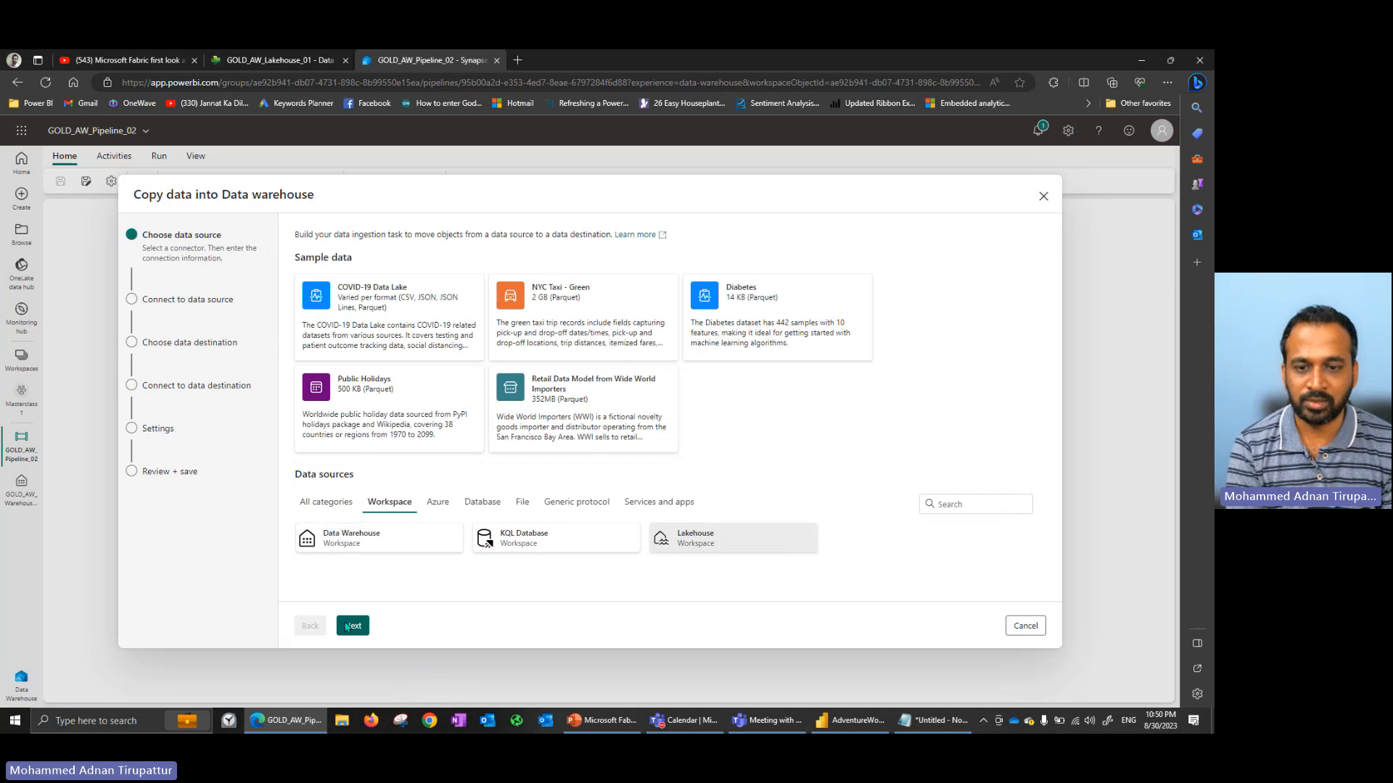
left_click(352, 625)
left_click(483, 275)
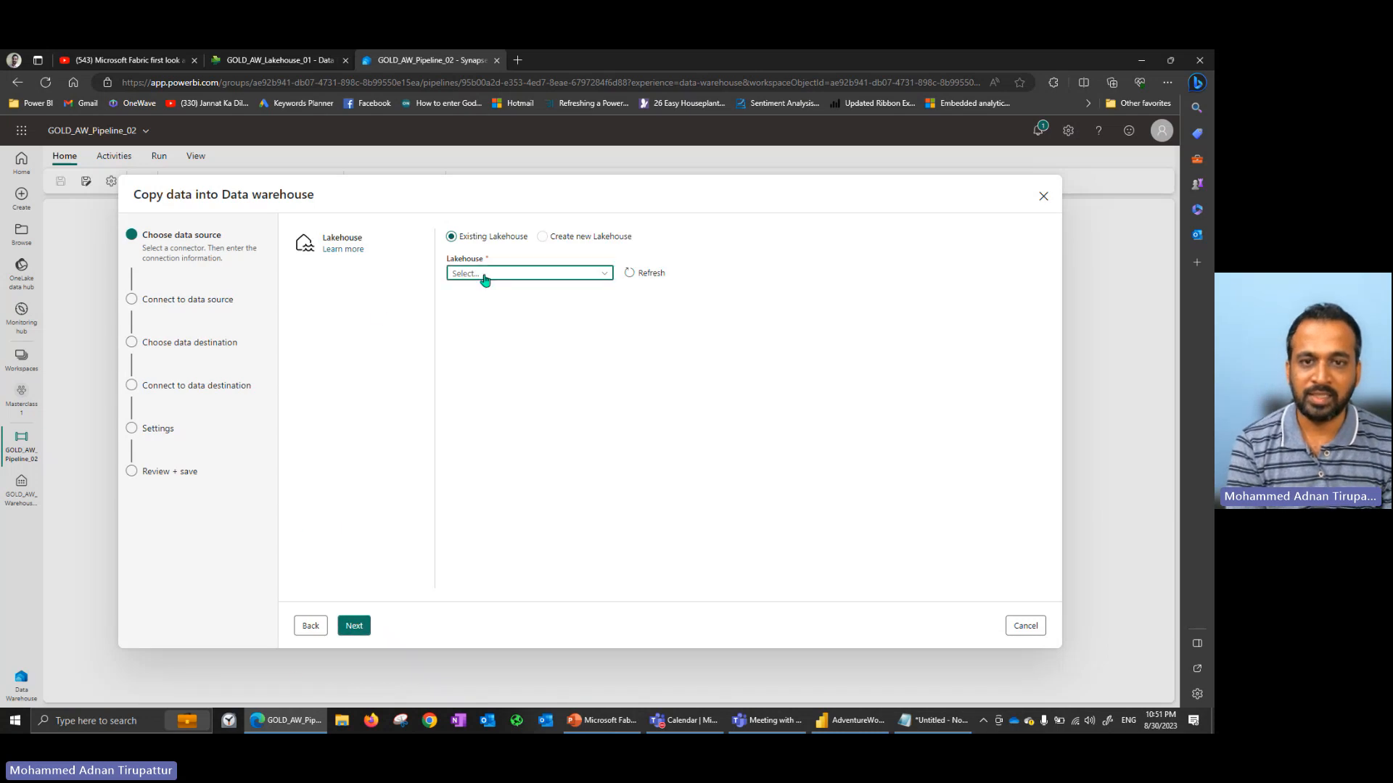
left_click(492, 373)
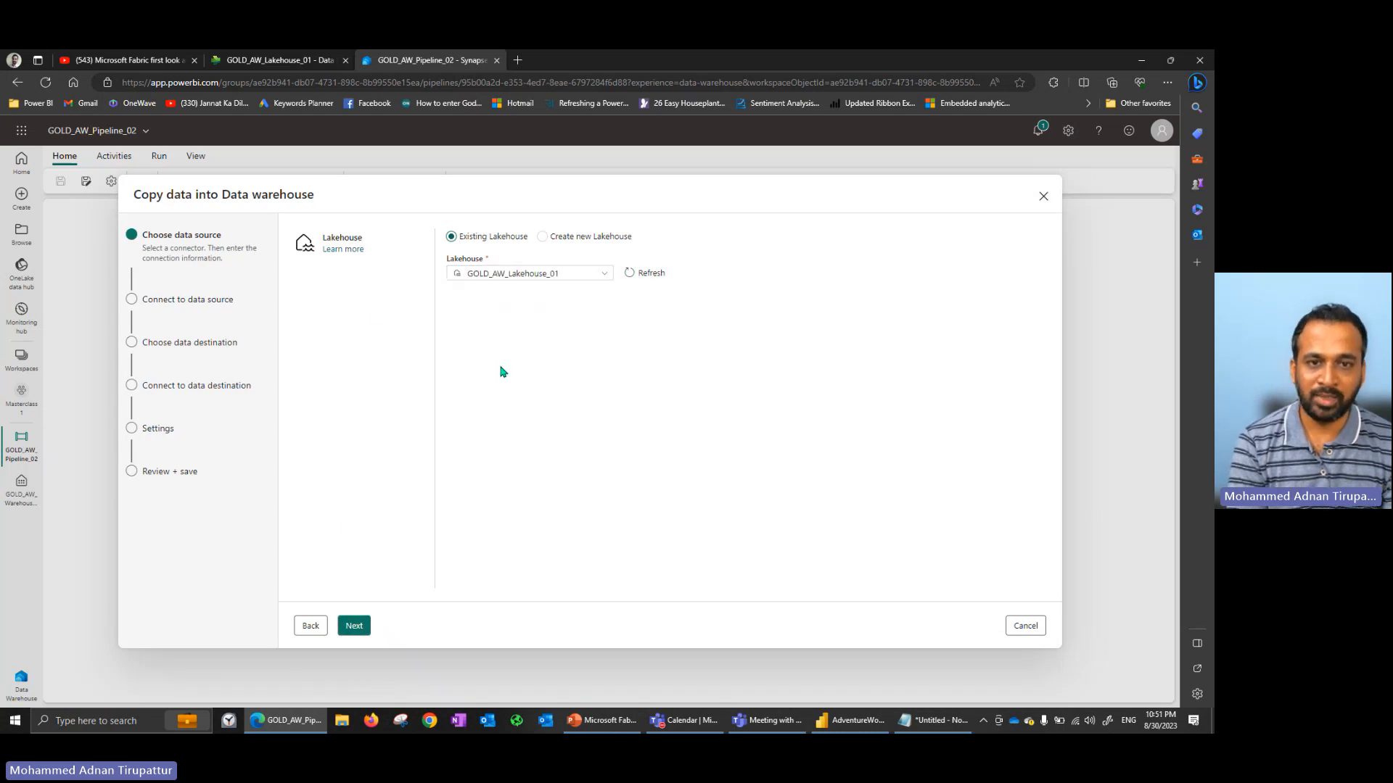
left_click(354, 625)
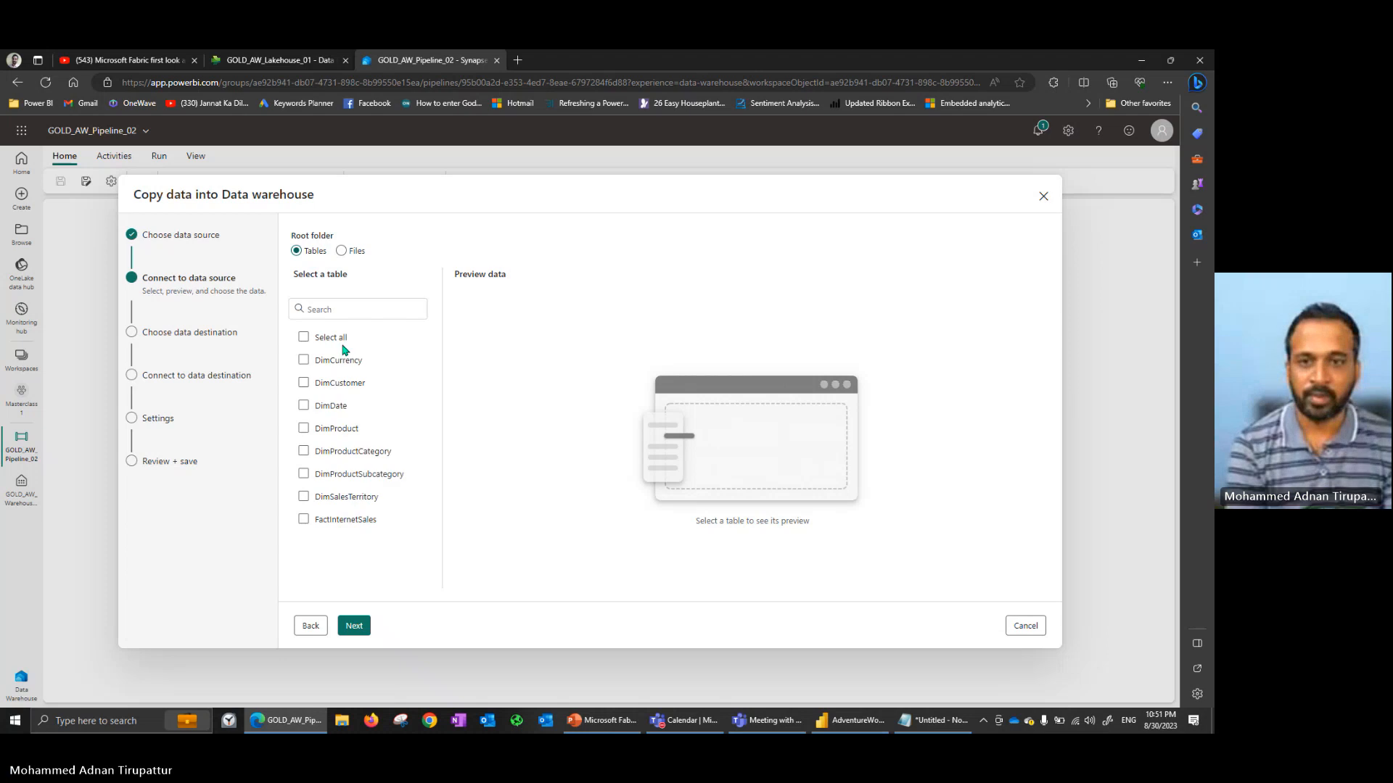
Select all lakehouse tables for copying and accept GOLD_AW_Warehouse_01 as the data destination.
left_click(303, 338)
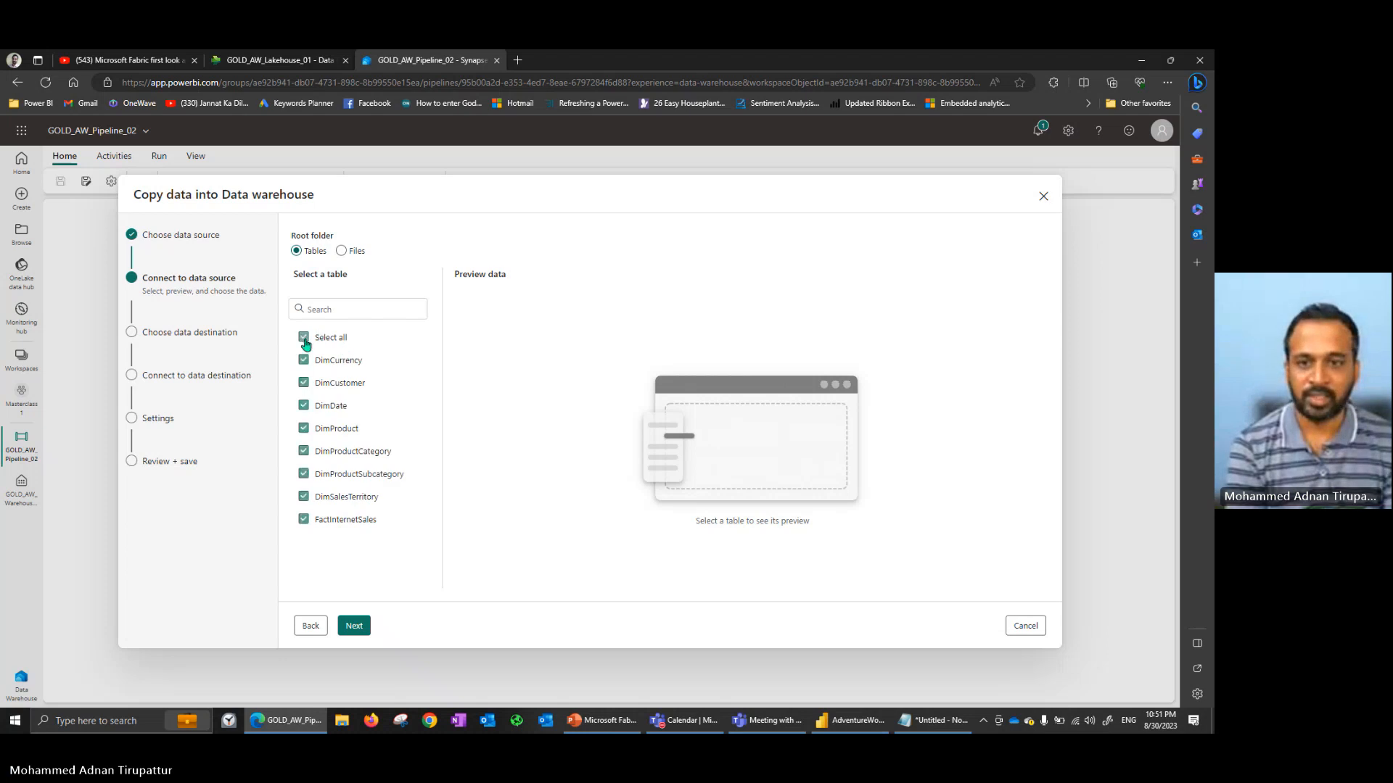
left_click(355, 627)
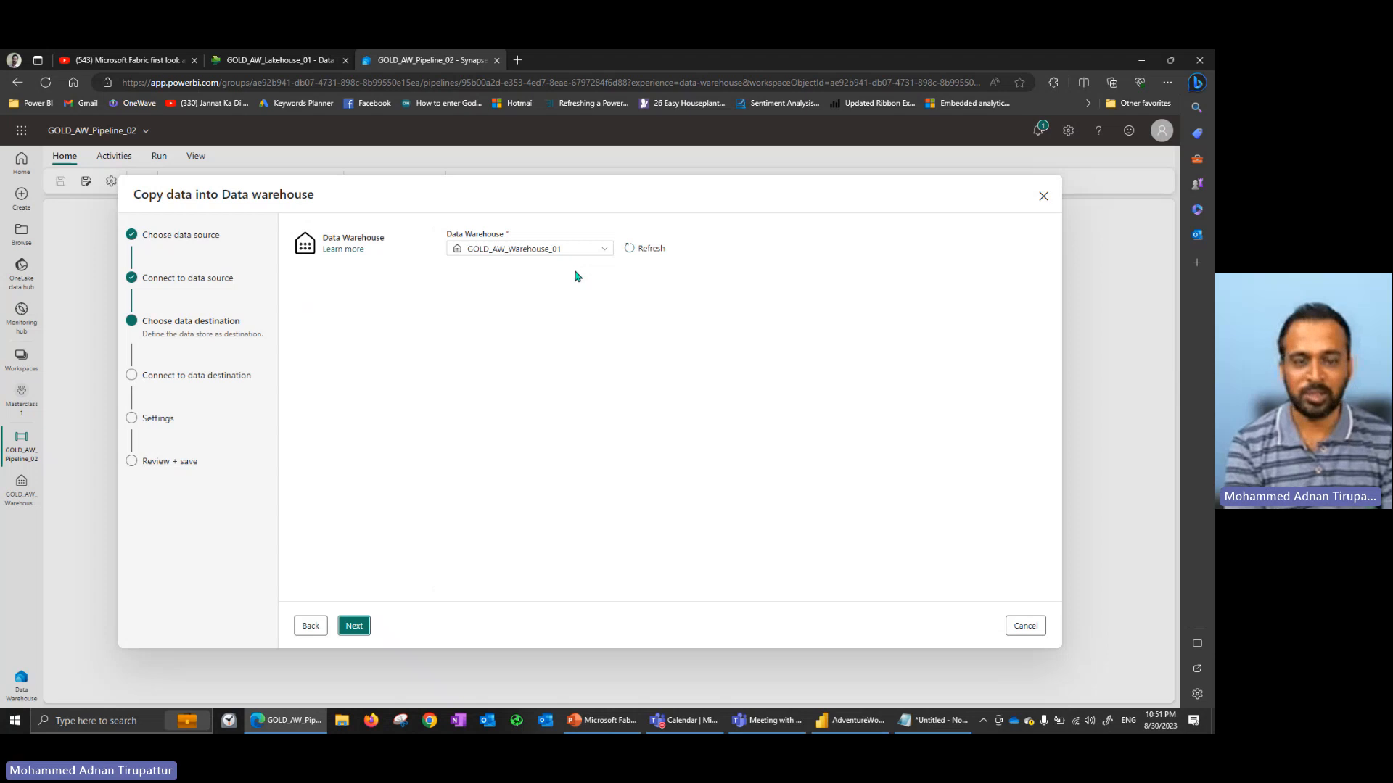
left_click(354, 625)
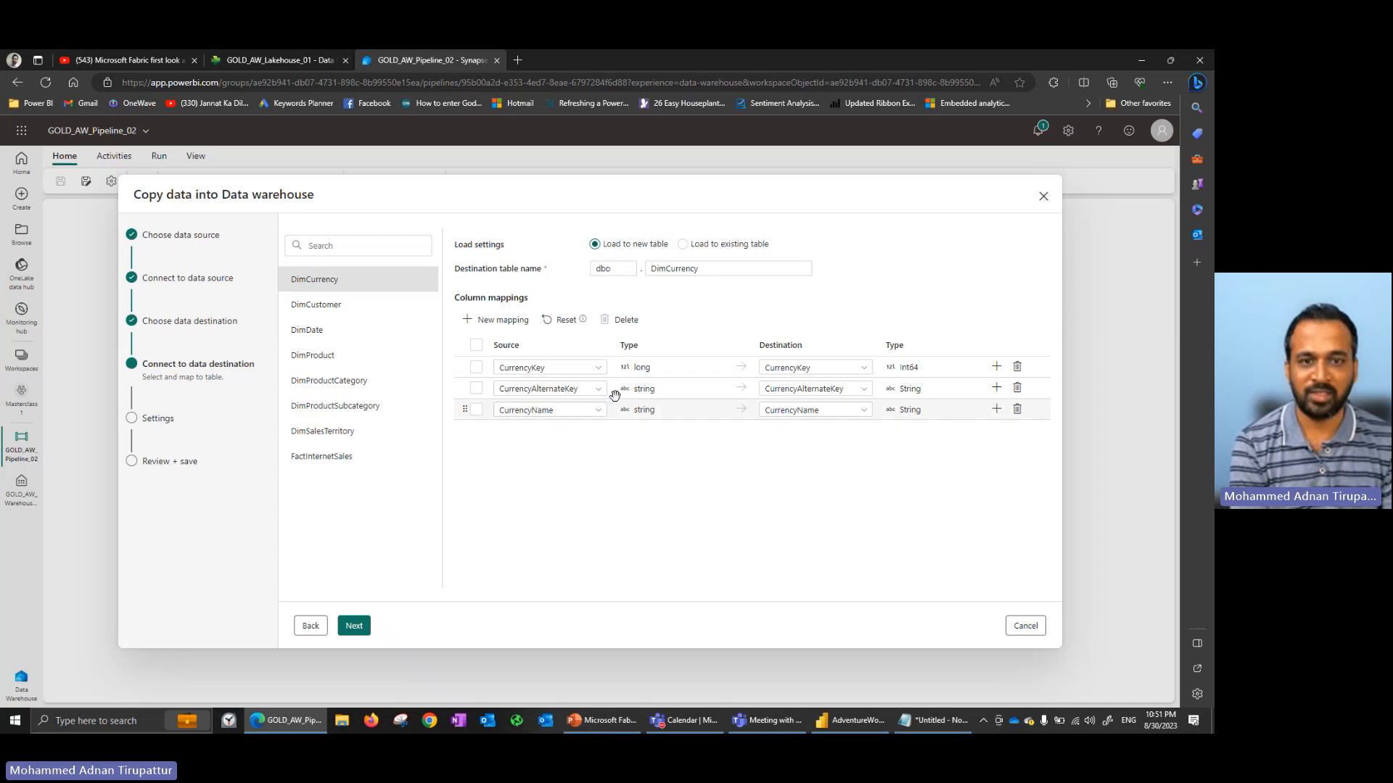
Review the destination names and column mappings of the dimension and fact tables, keeping them loading to new tables, and proceed to the copy settings.
left_click(327, 309)
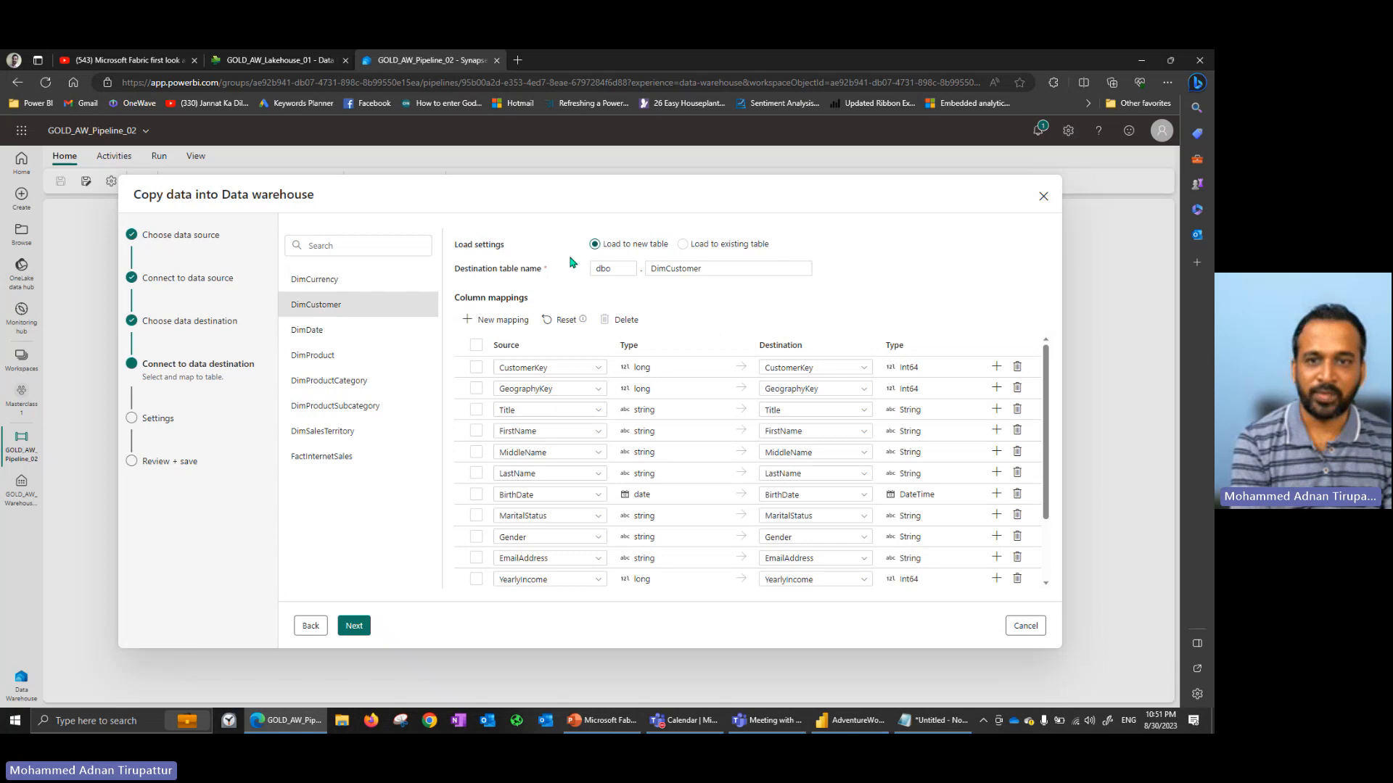
left_click(359, 332)
left_click(362, 382)
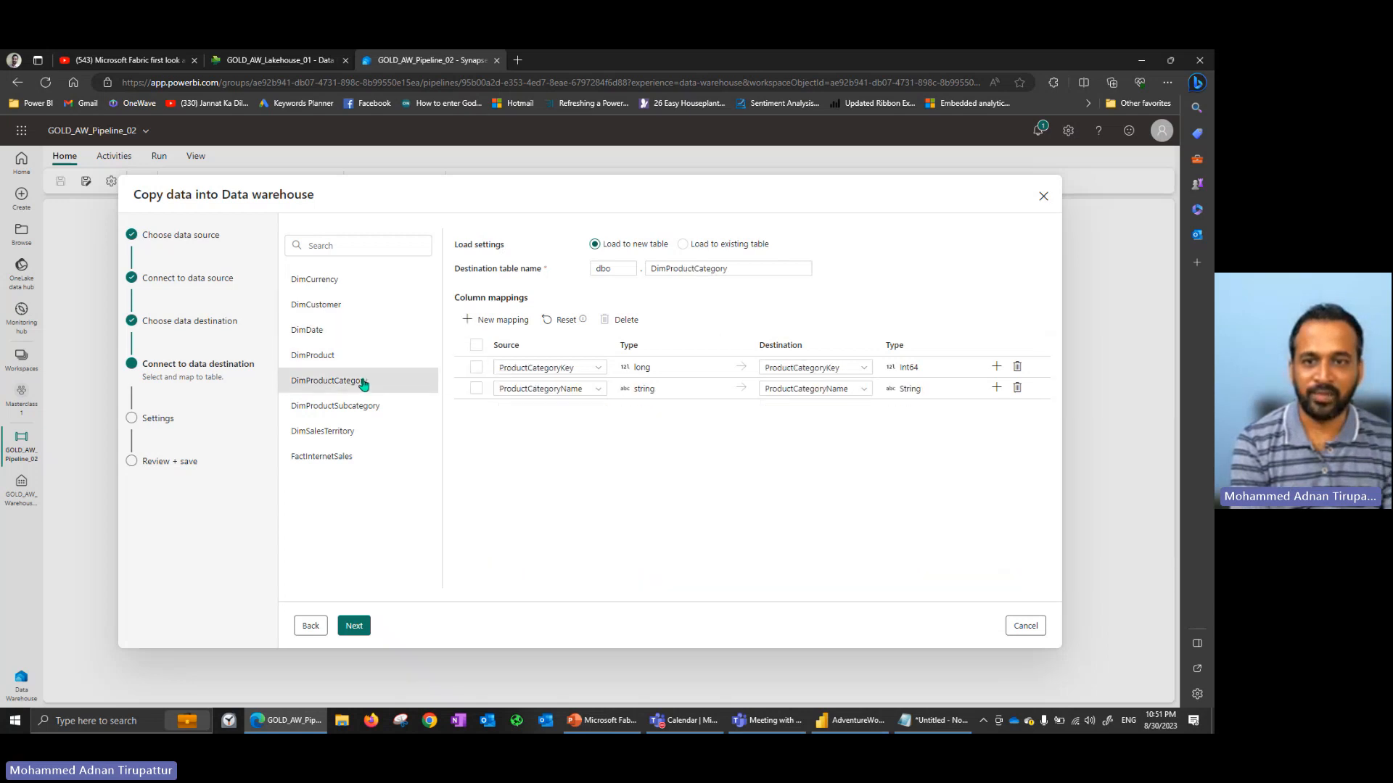
left_click(367, 407)
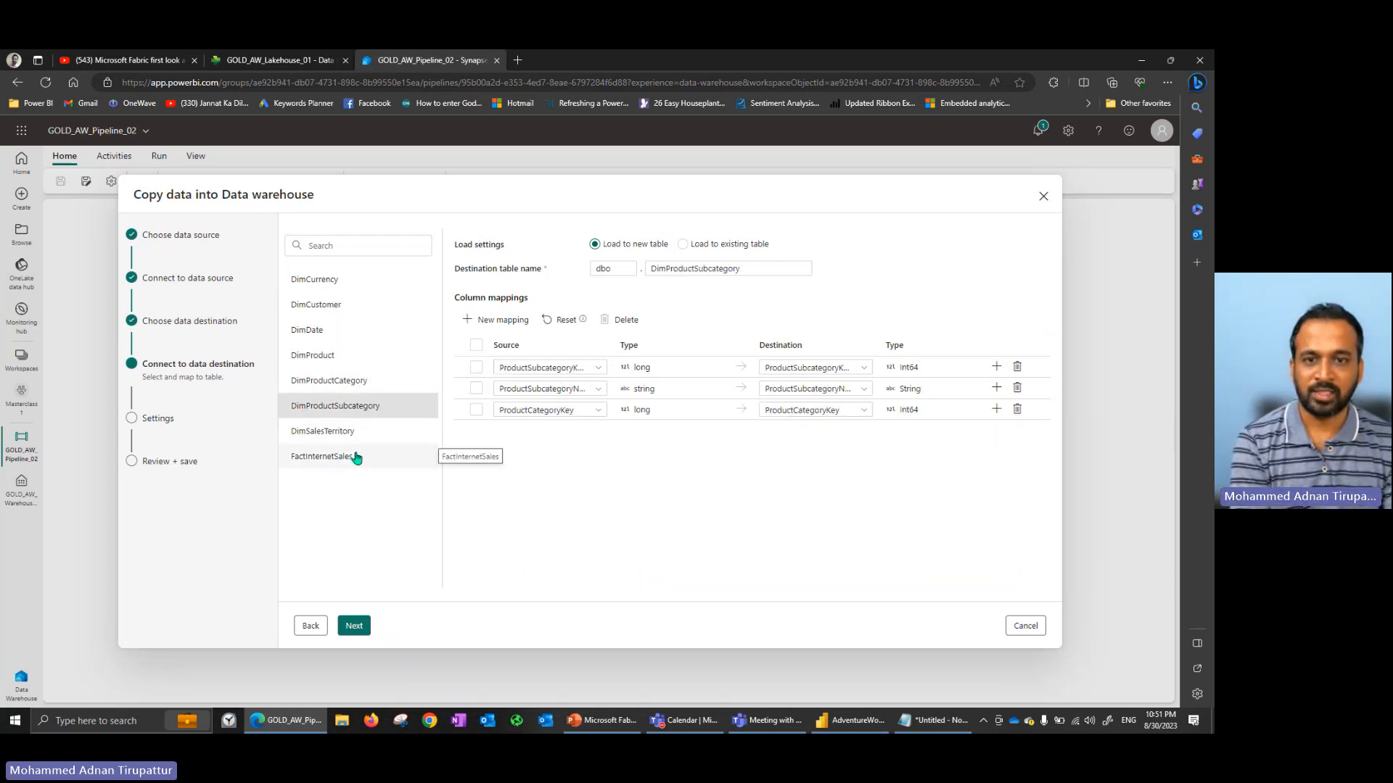
left_click(358, 454)
left_click(364, 432)
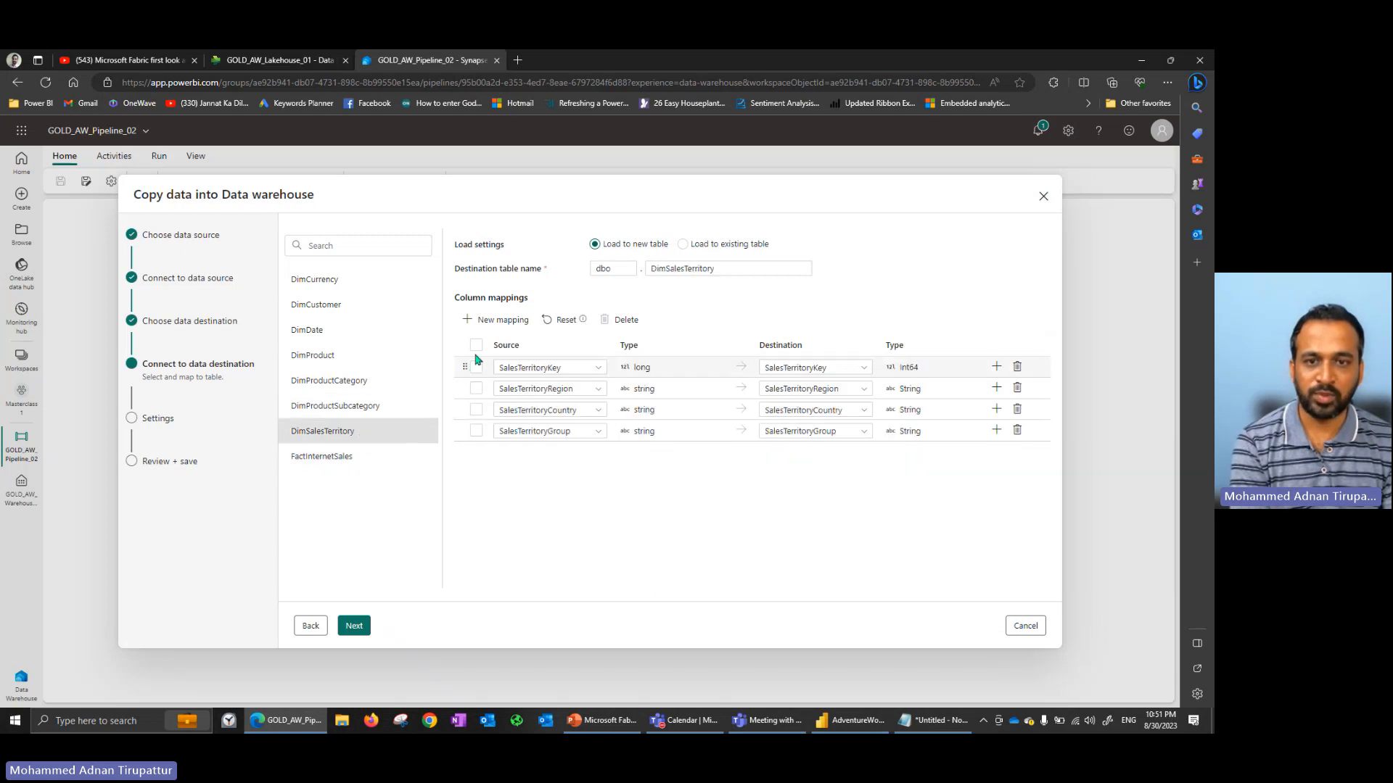
left_click(476, 346)
left_click(476, 349)
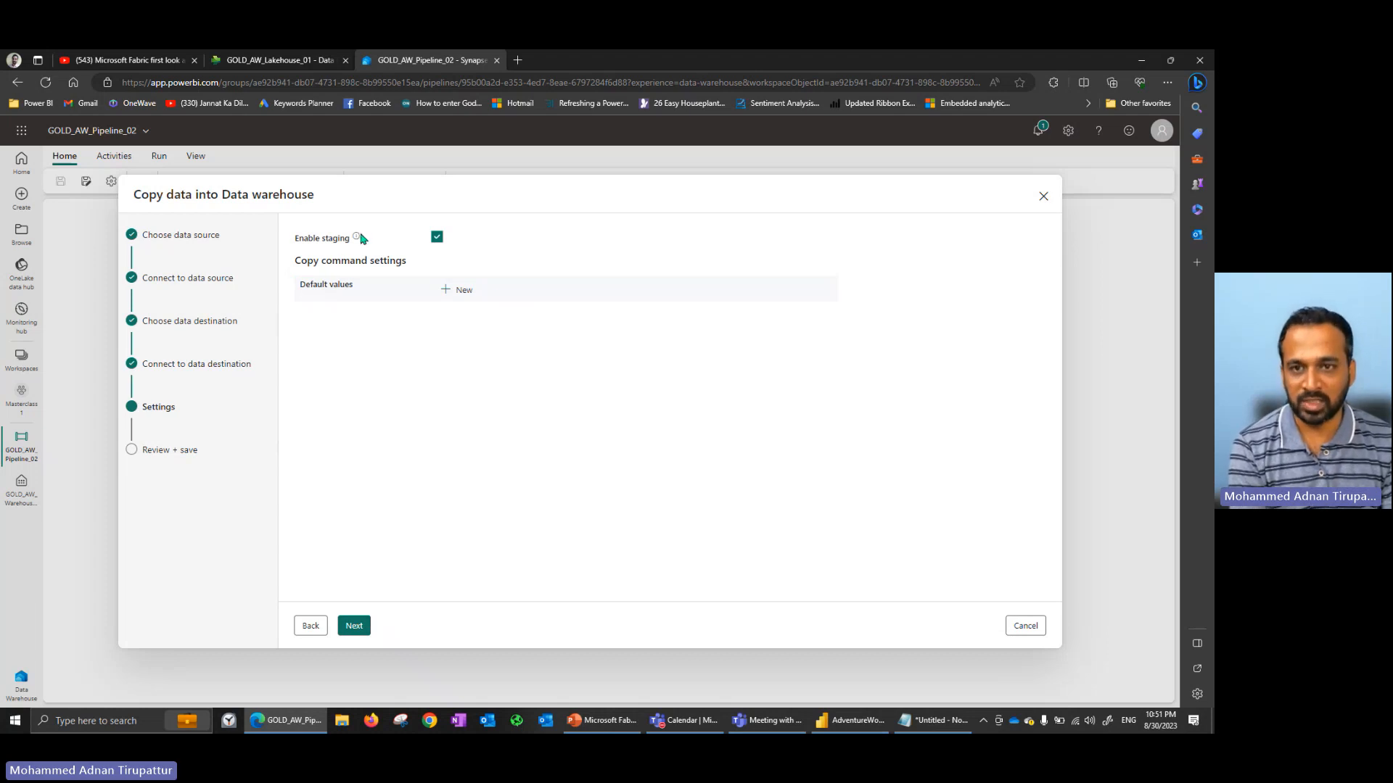
Try to copy with staging turned off, consult the dataflow staging diagram on slide 61 in PowerPoint, and enable staging again.
mouse_move(358, 240)
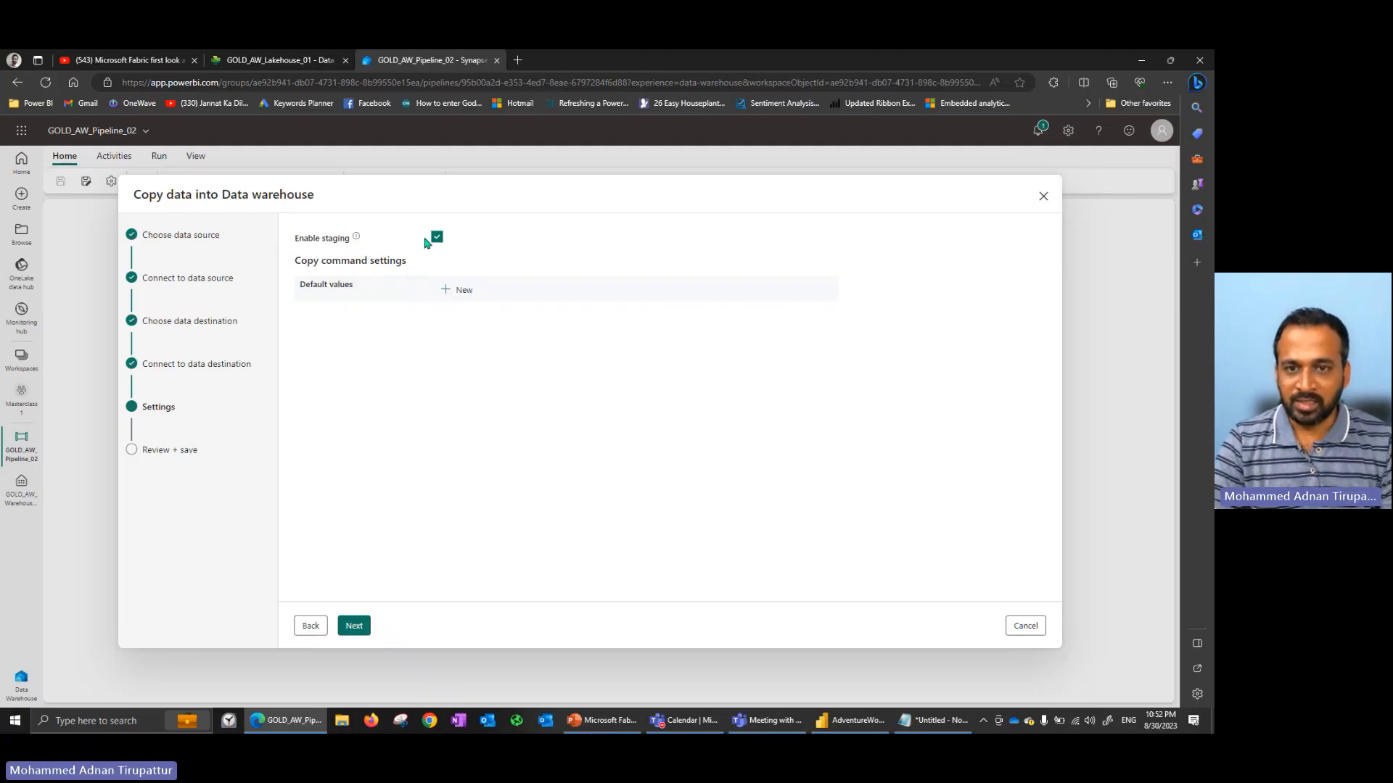
left_click(437, 238)
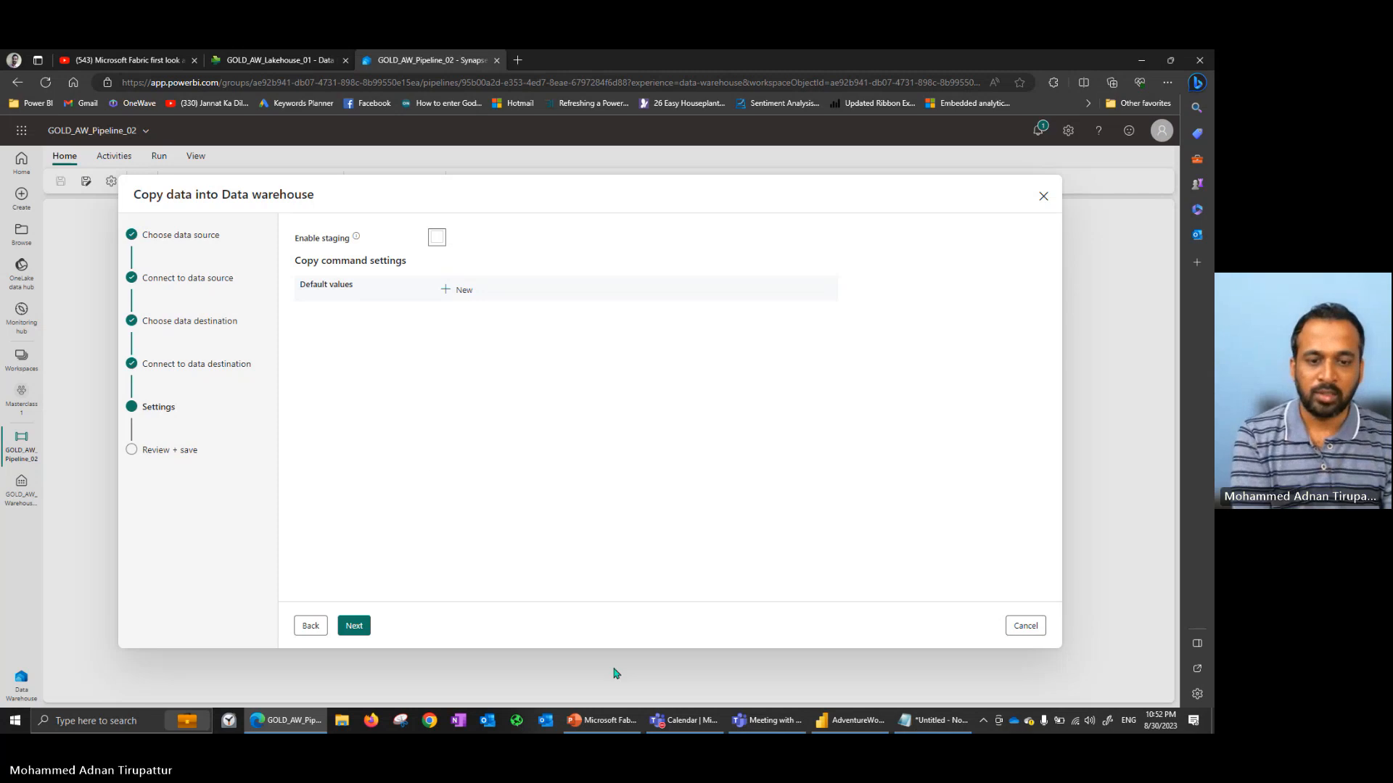
left_click(591, 727)
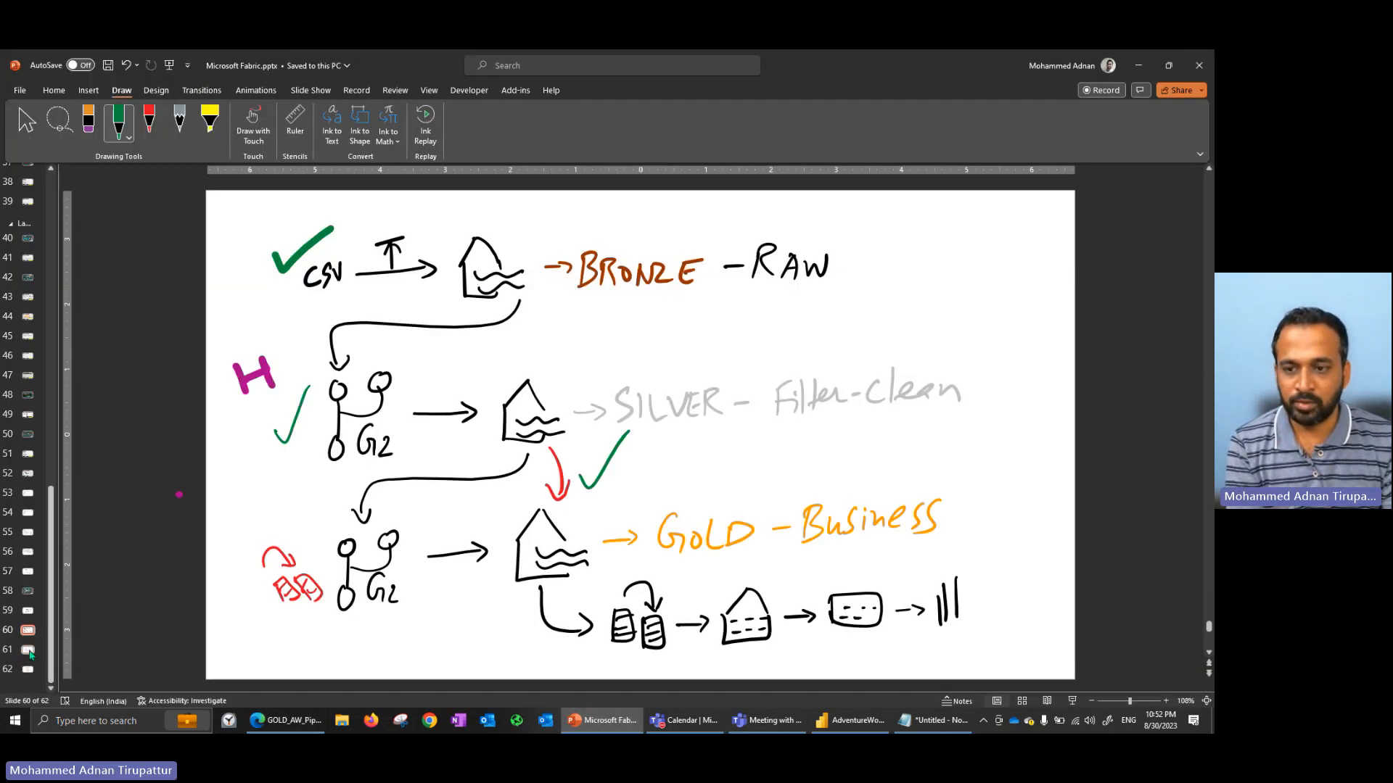
left_click(27, 651)
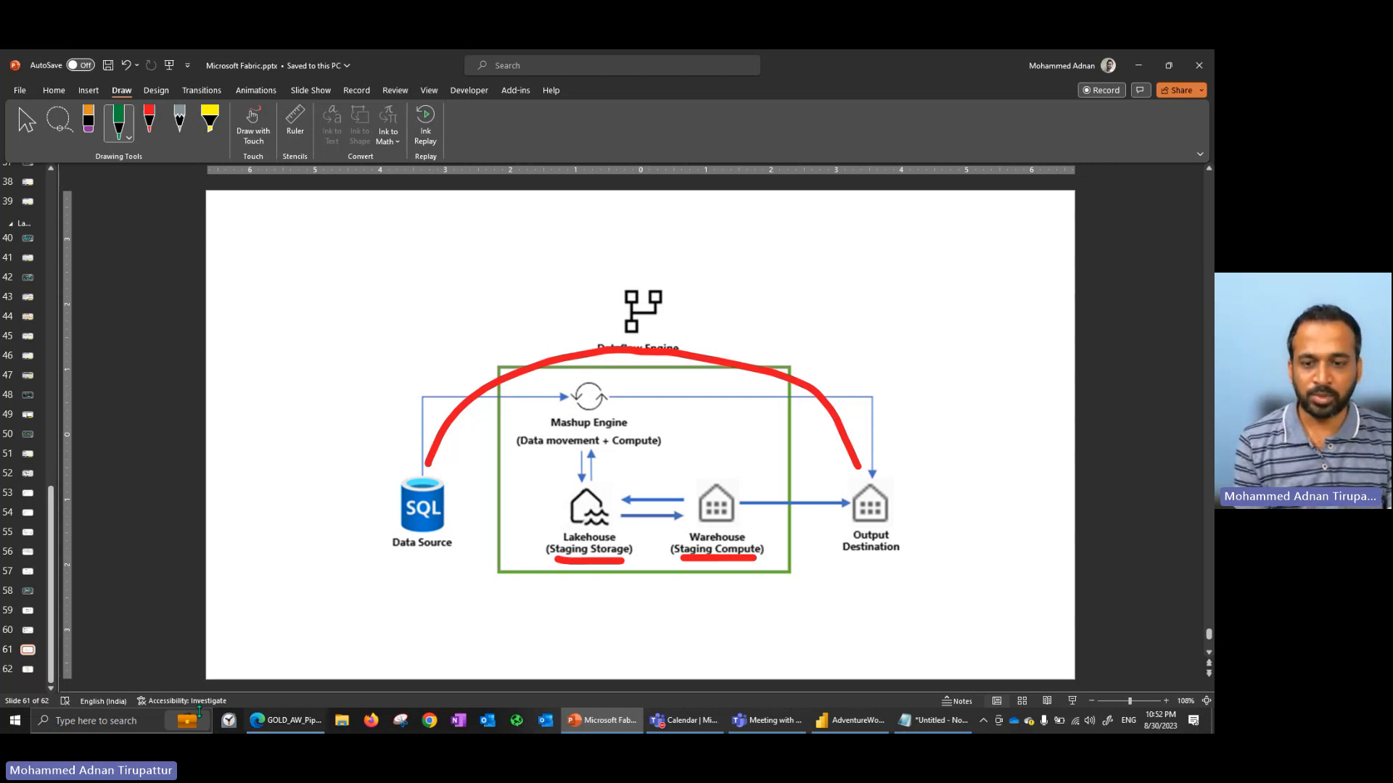
left_click(251, 723)
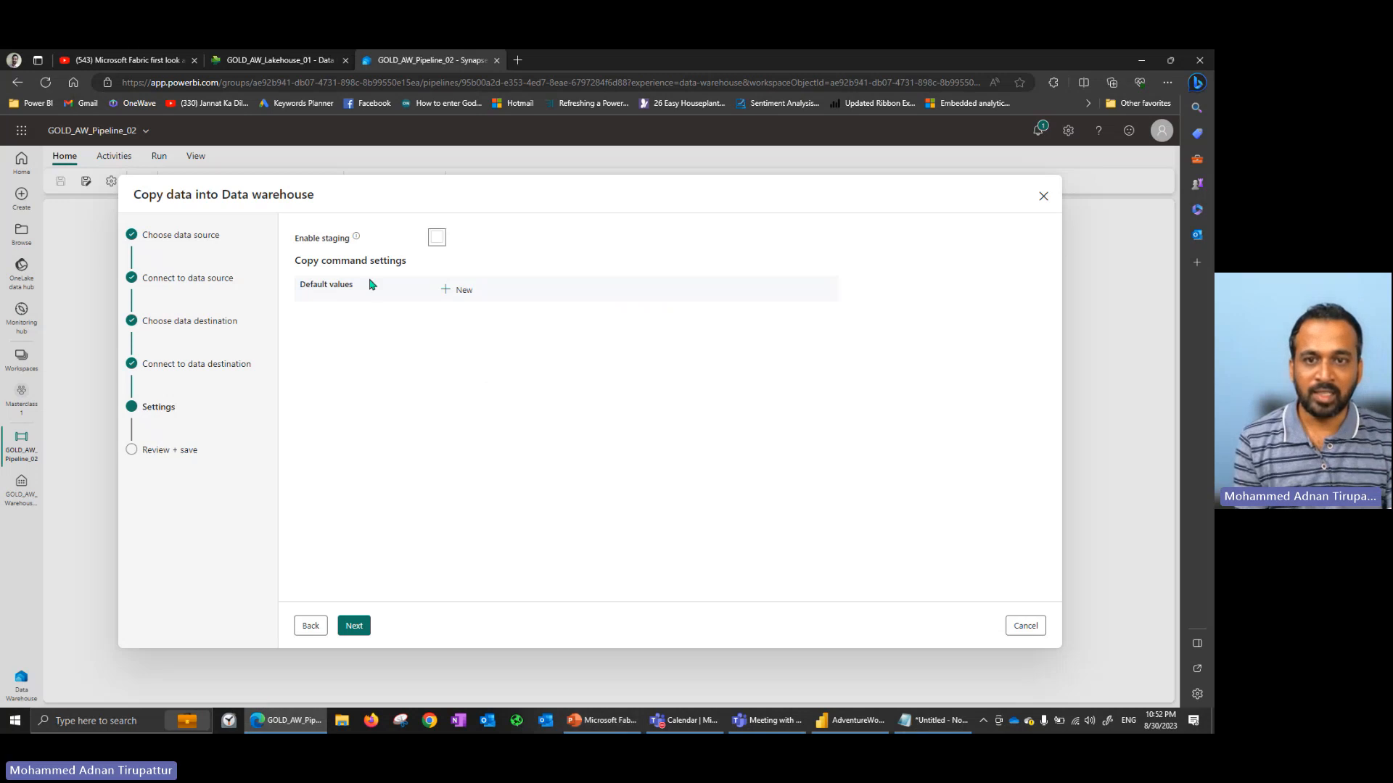
left_click(303, 725)
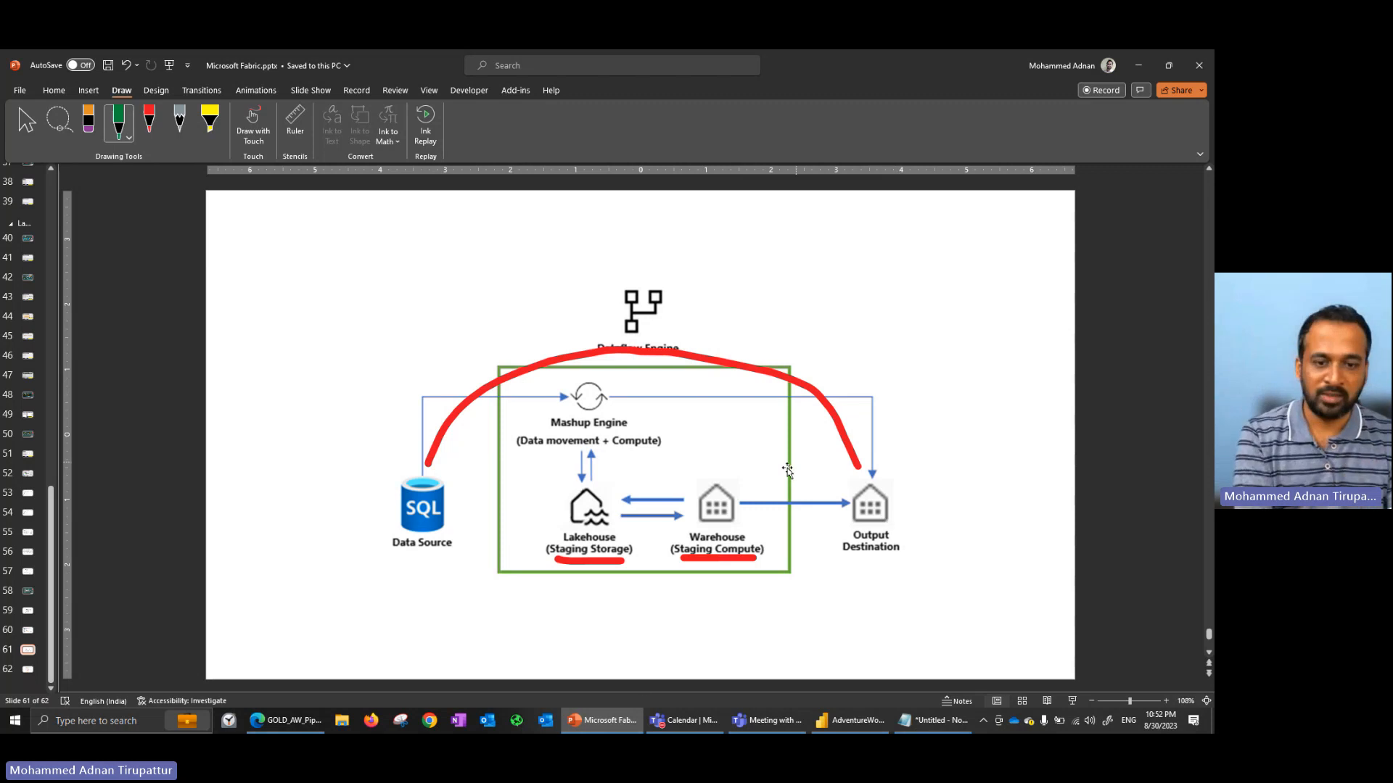
left_click(608, 723)
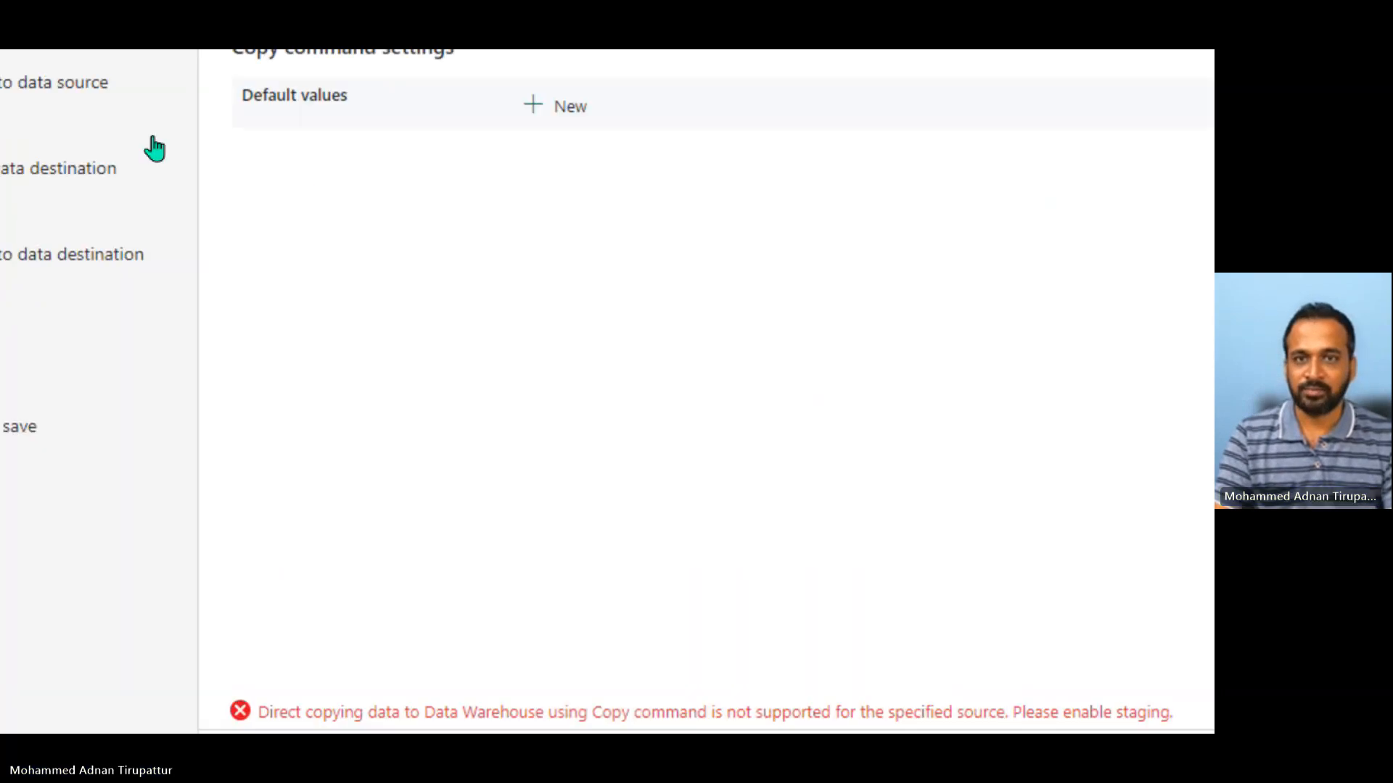
left_click(528, 135)
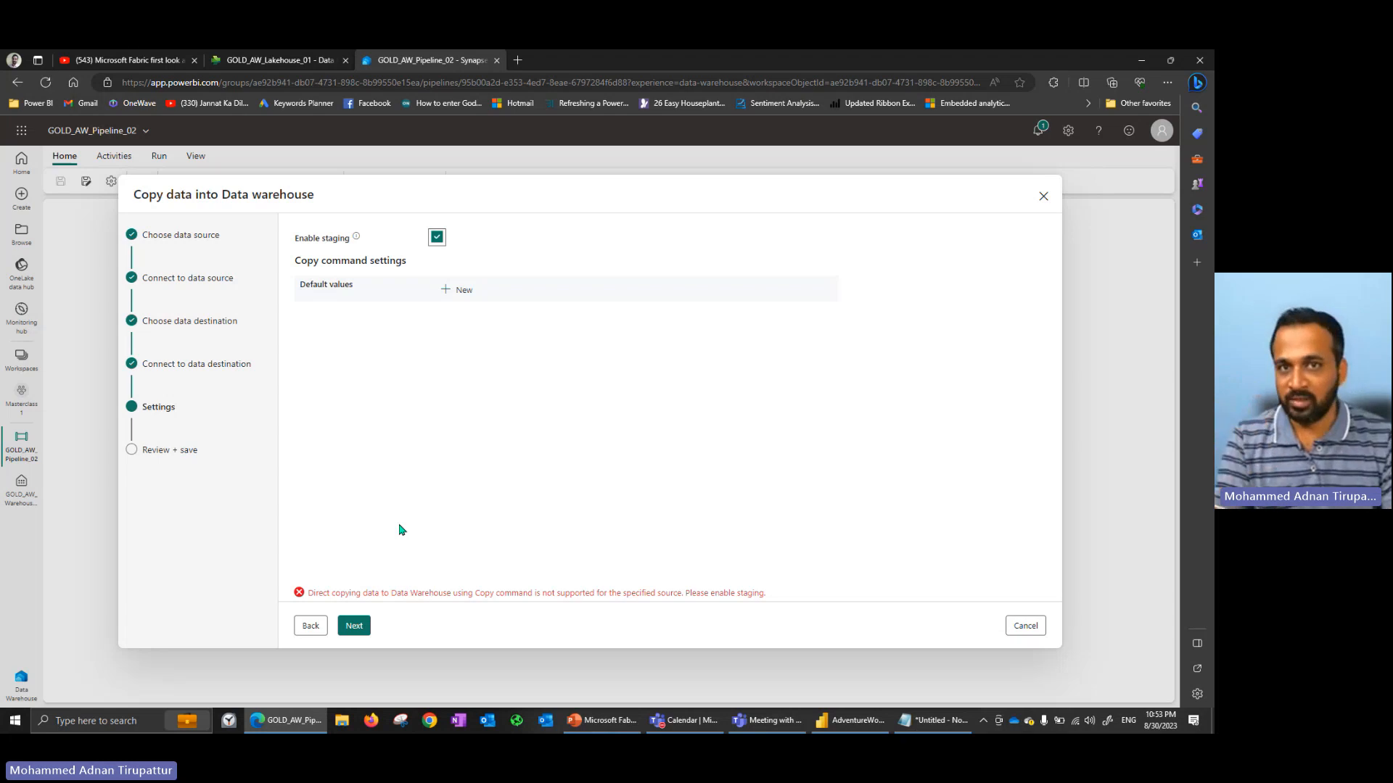
Check the staging items in the Masterclass1 workspace list, return to the pipeline, and proceed to the copy summary with staging enabled.
left_click(250, 60)
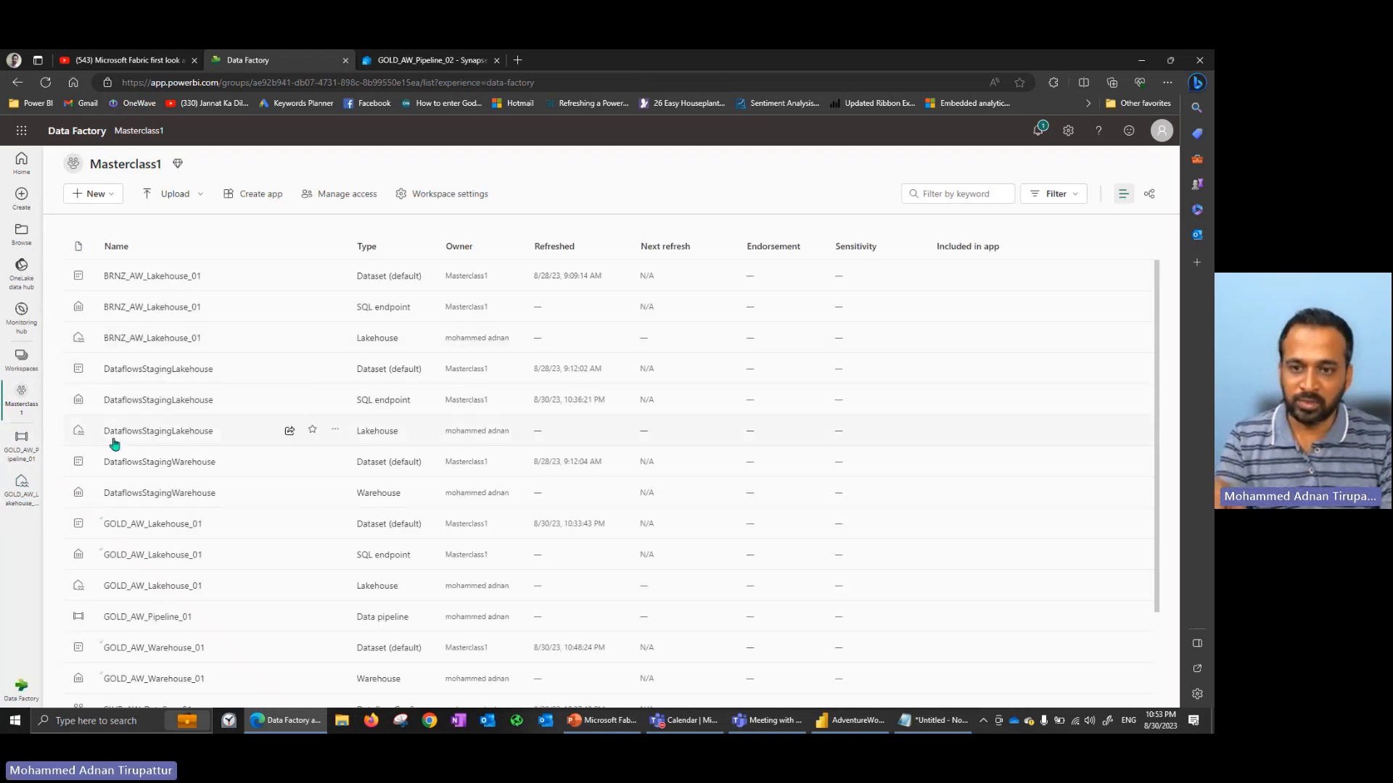
left_click(462, 58)
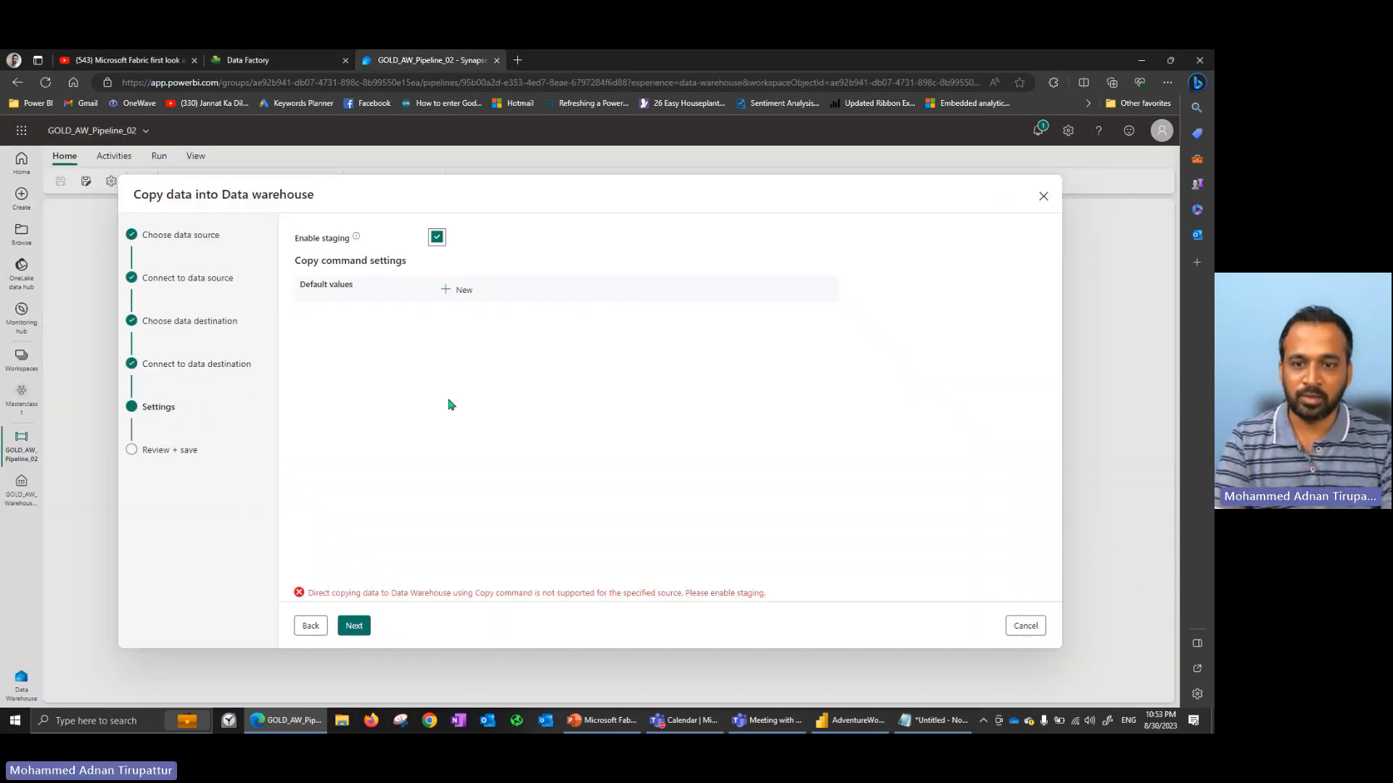
left_click(355, 626)
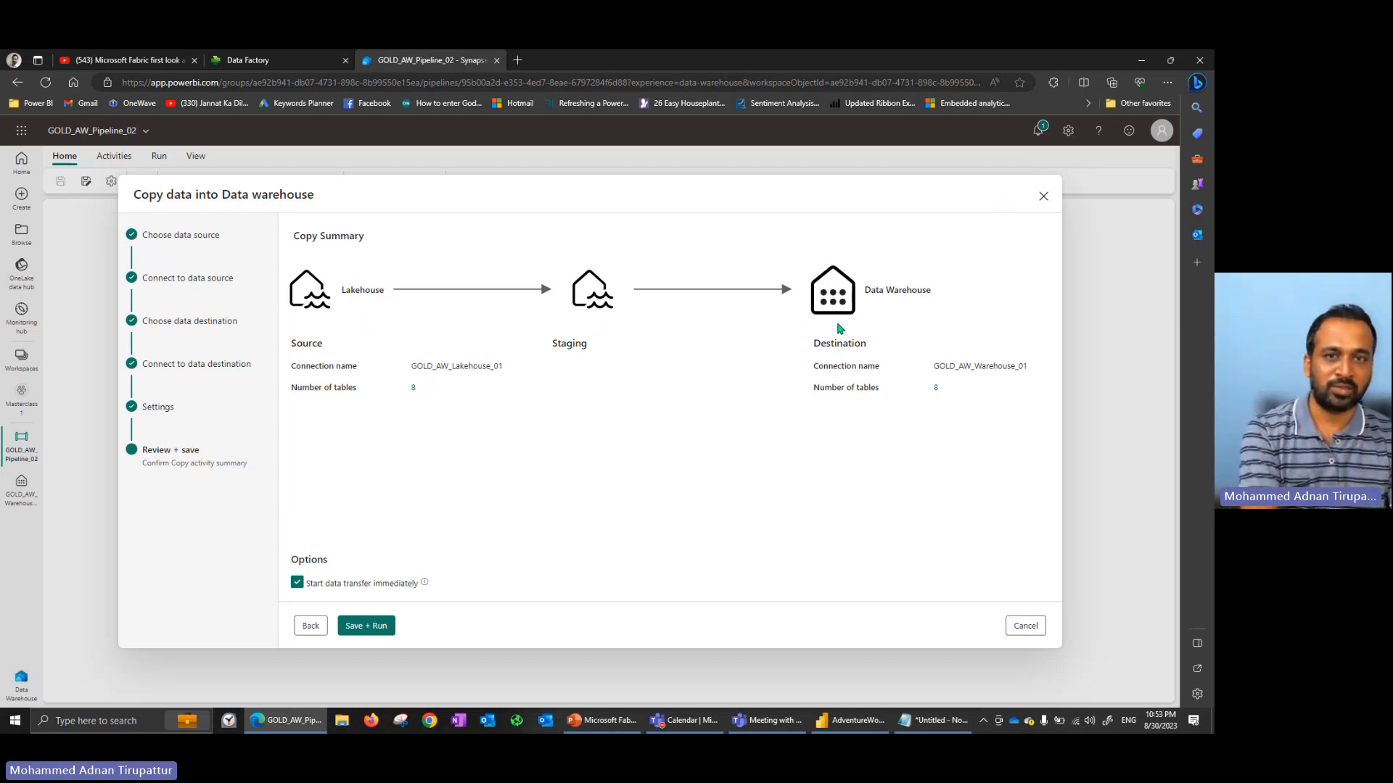
Glance at the staging diagram in PowerPoint, return to the browser, and save and run GOLD_AW_Pipeline_02 with immediate data transfer.
left_click(601, 720)
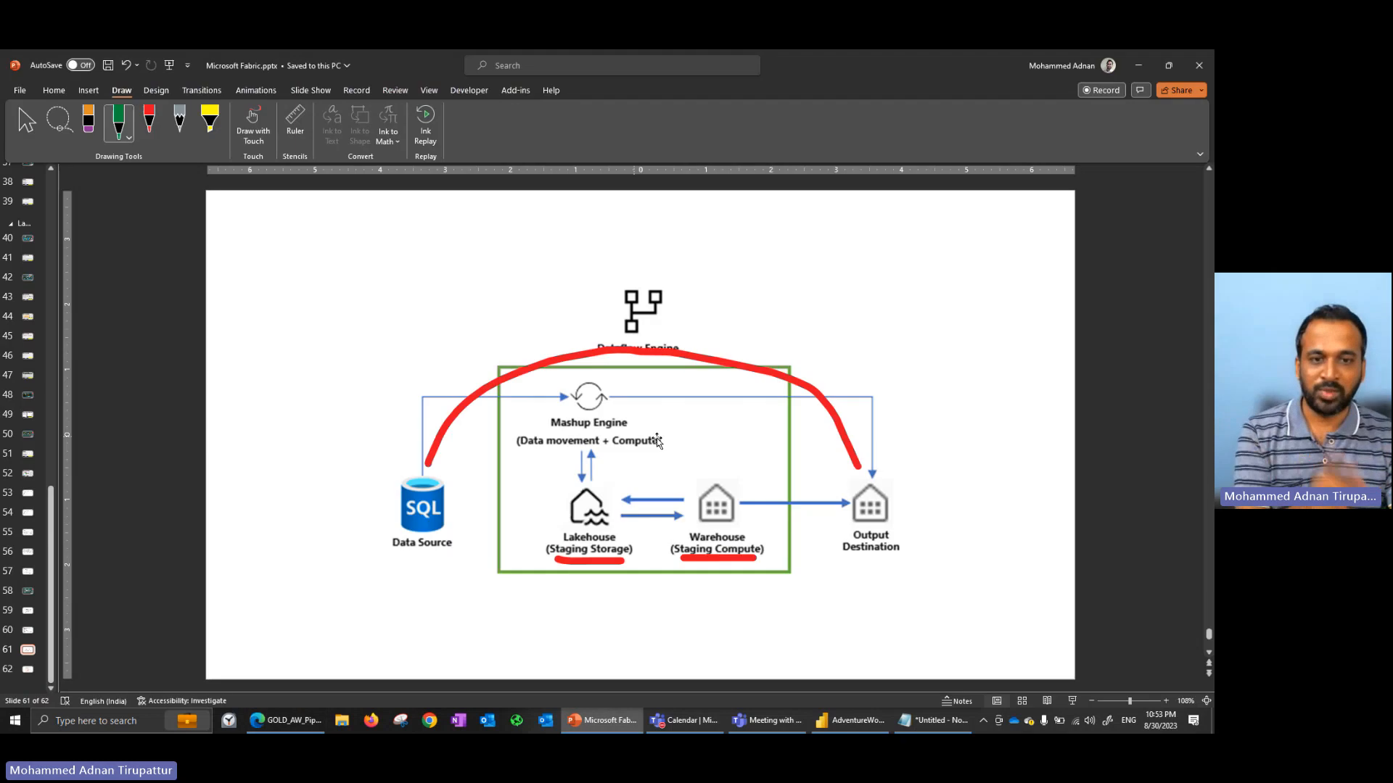
left_click(601, 720)
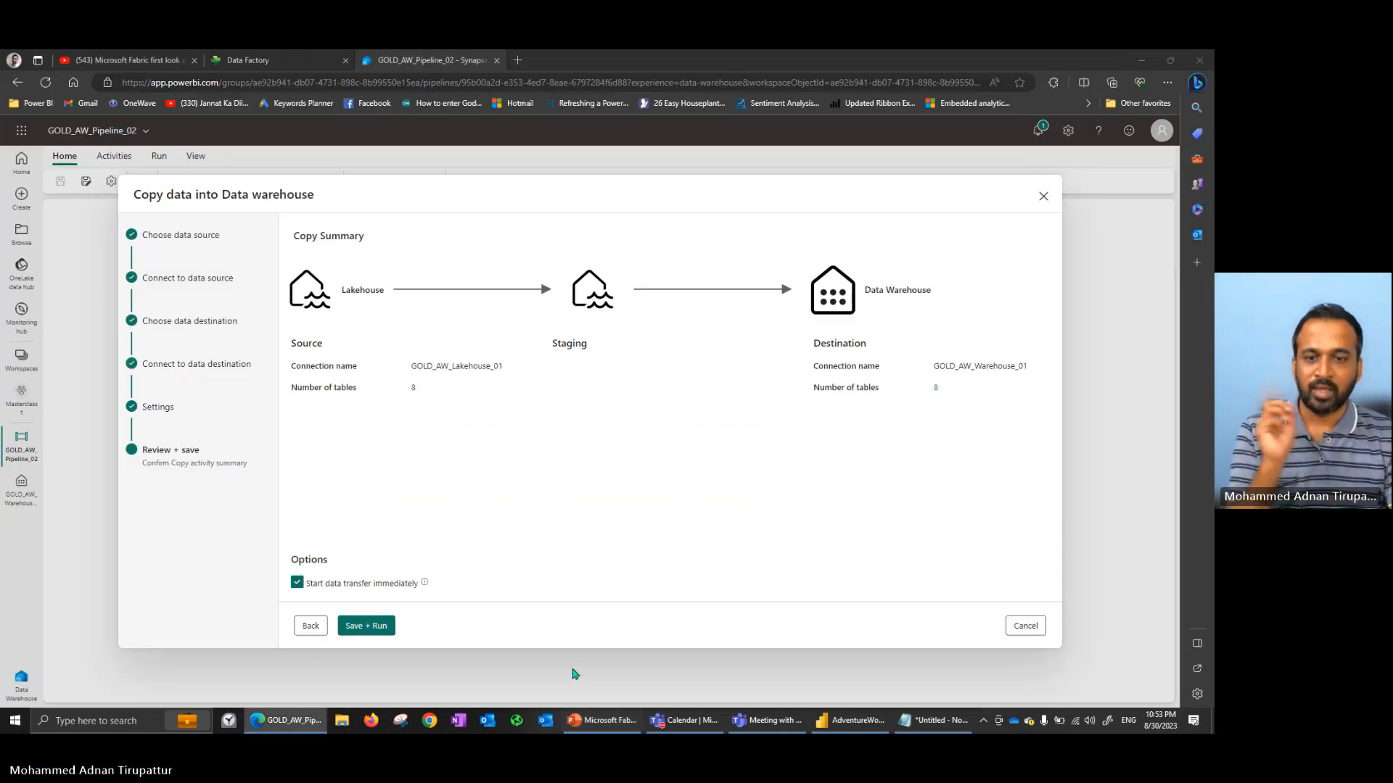
left_click(374, 628)
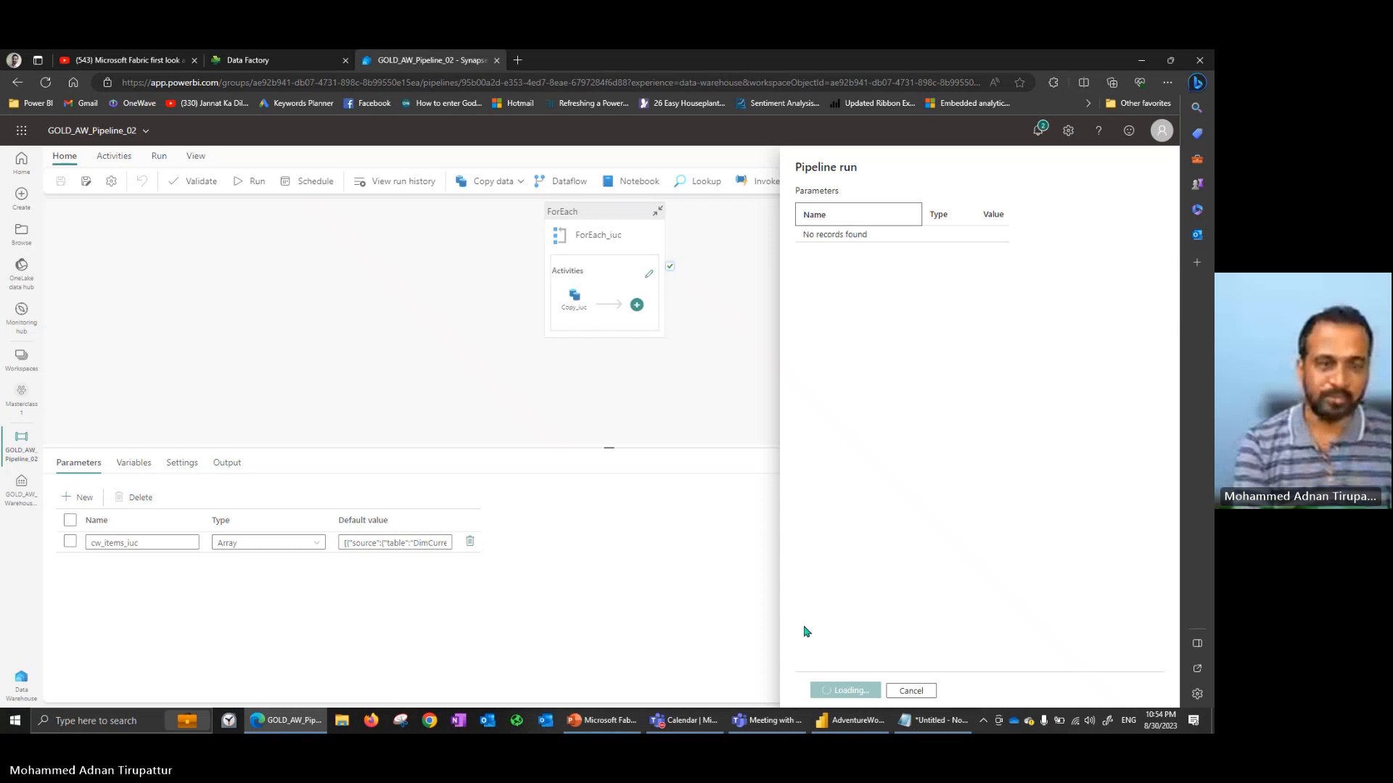
left_click(838, 689)
left_click(836, 689)
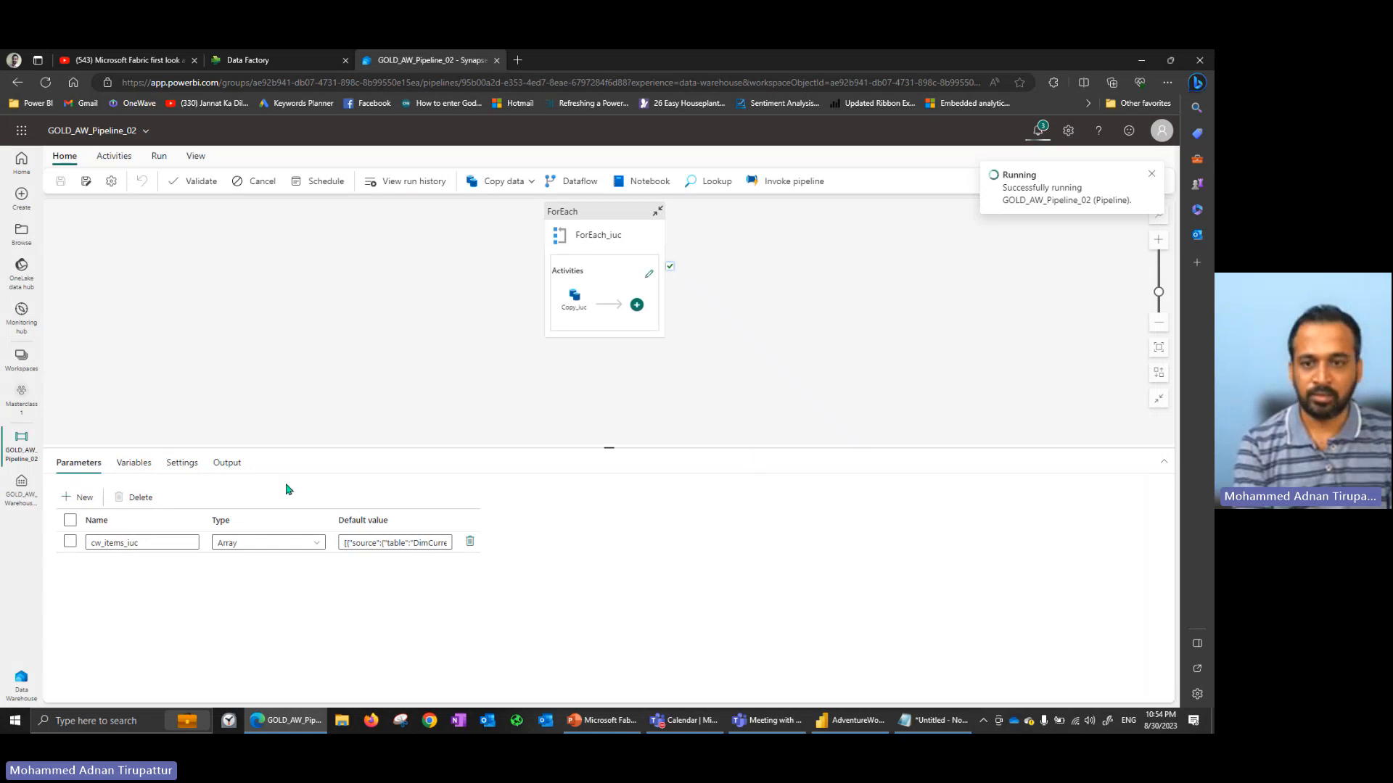
Examine the pipeline run's output and notifications, enlarging the output area to follow the individual copy activities.
left_click(233, 472)
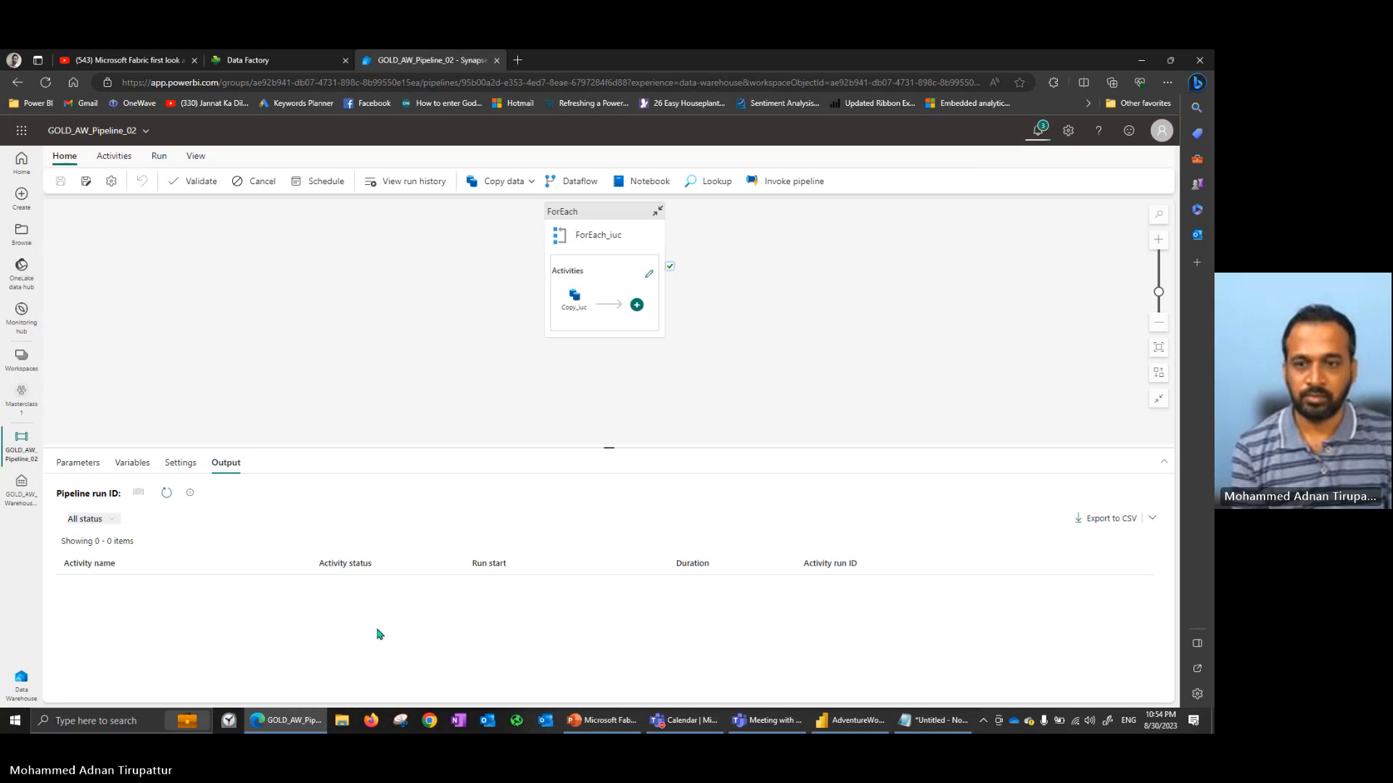
left_click(180, 468)
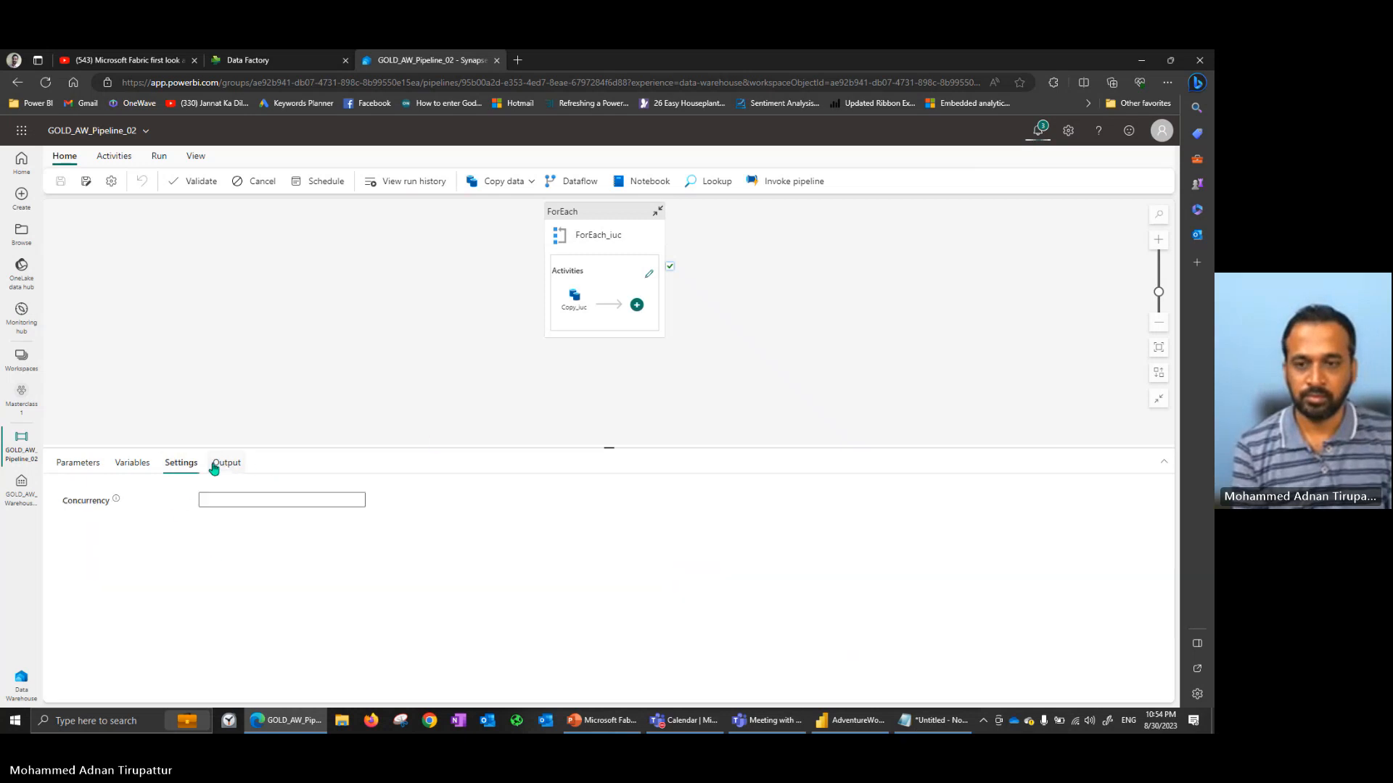
left_click(133, 468)
left_click(216, 466)
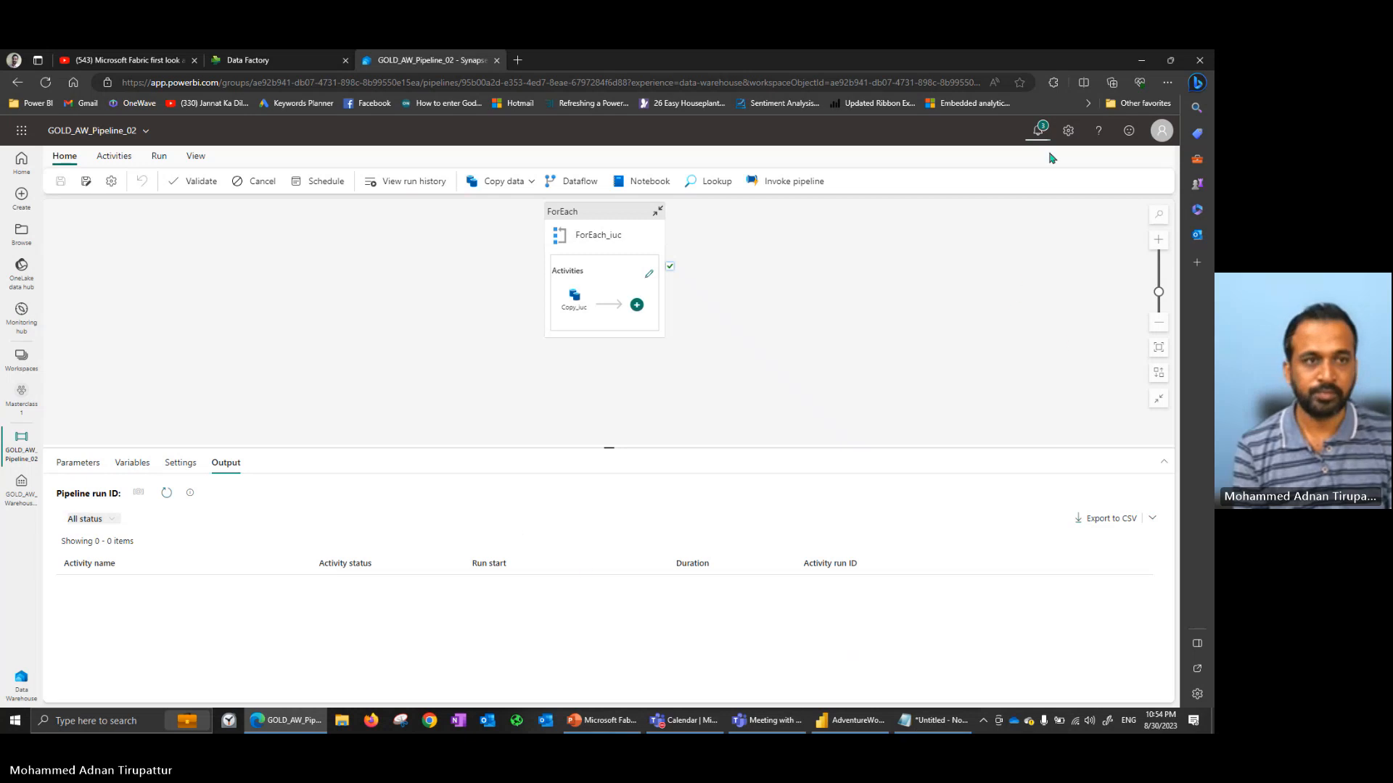
left_click(1038, 133)
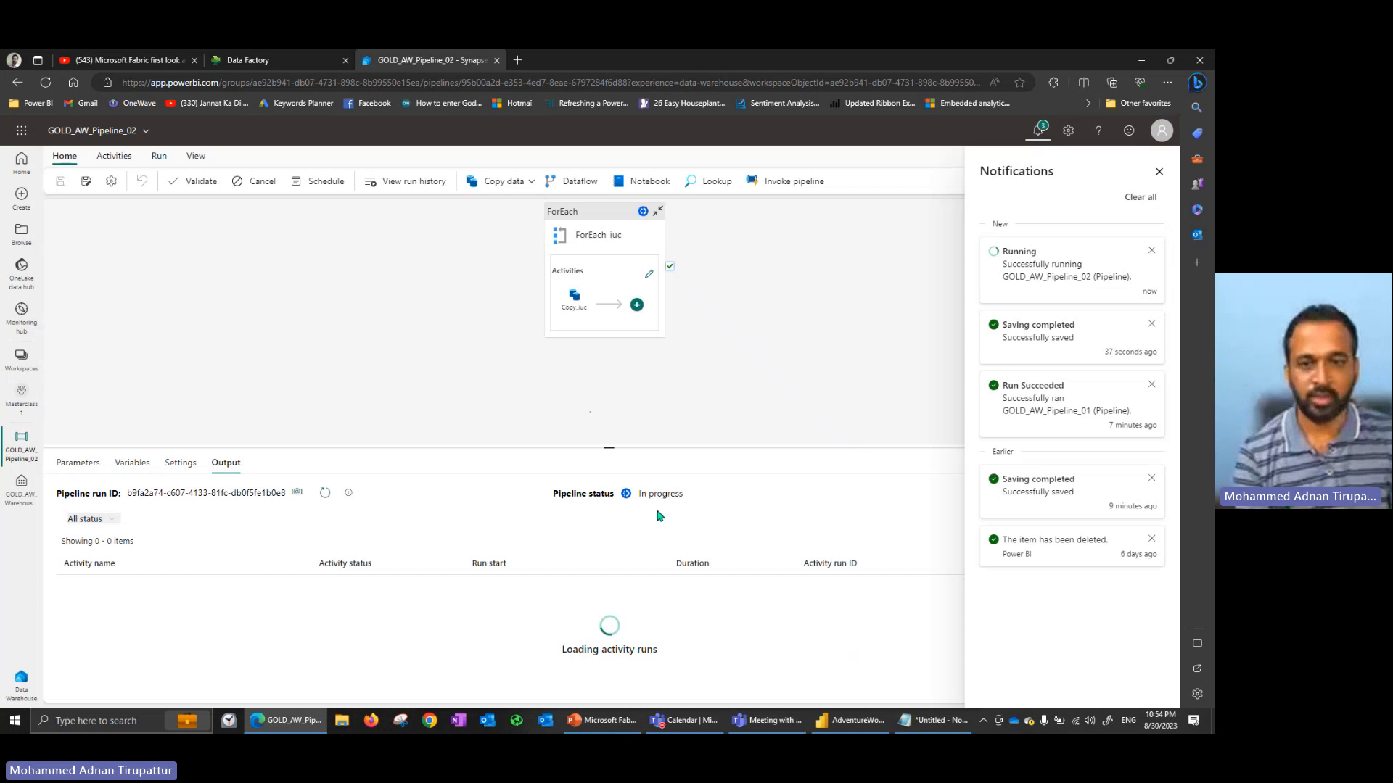
left_click(467, 450)
left_click_drag(468, 450, 475, 382)
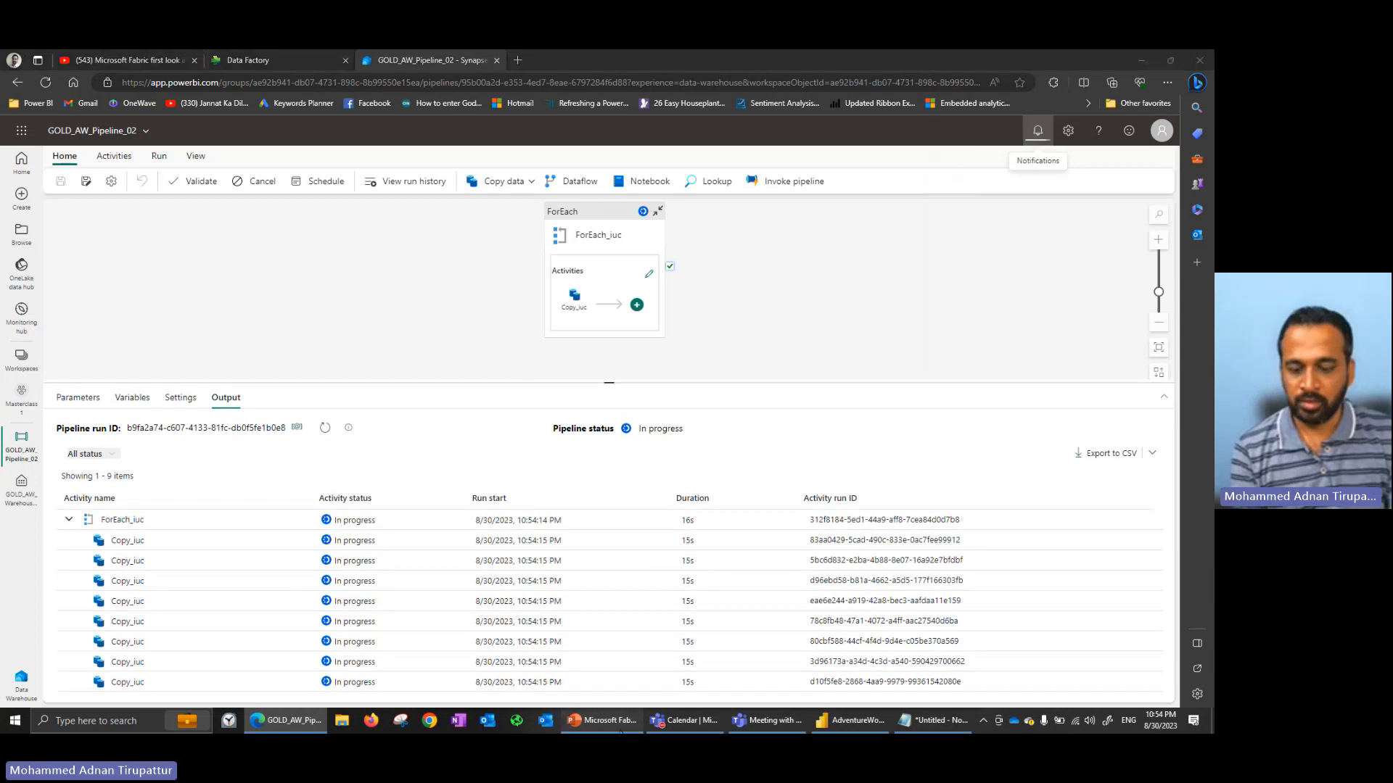
Switch to PowerPoint and draw a green check mark beside the gold lakehouse on the architecture slide 60.
left_click(620, 731)
left_click(29, 633)
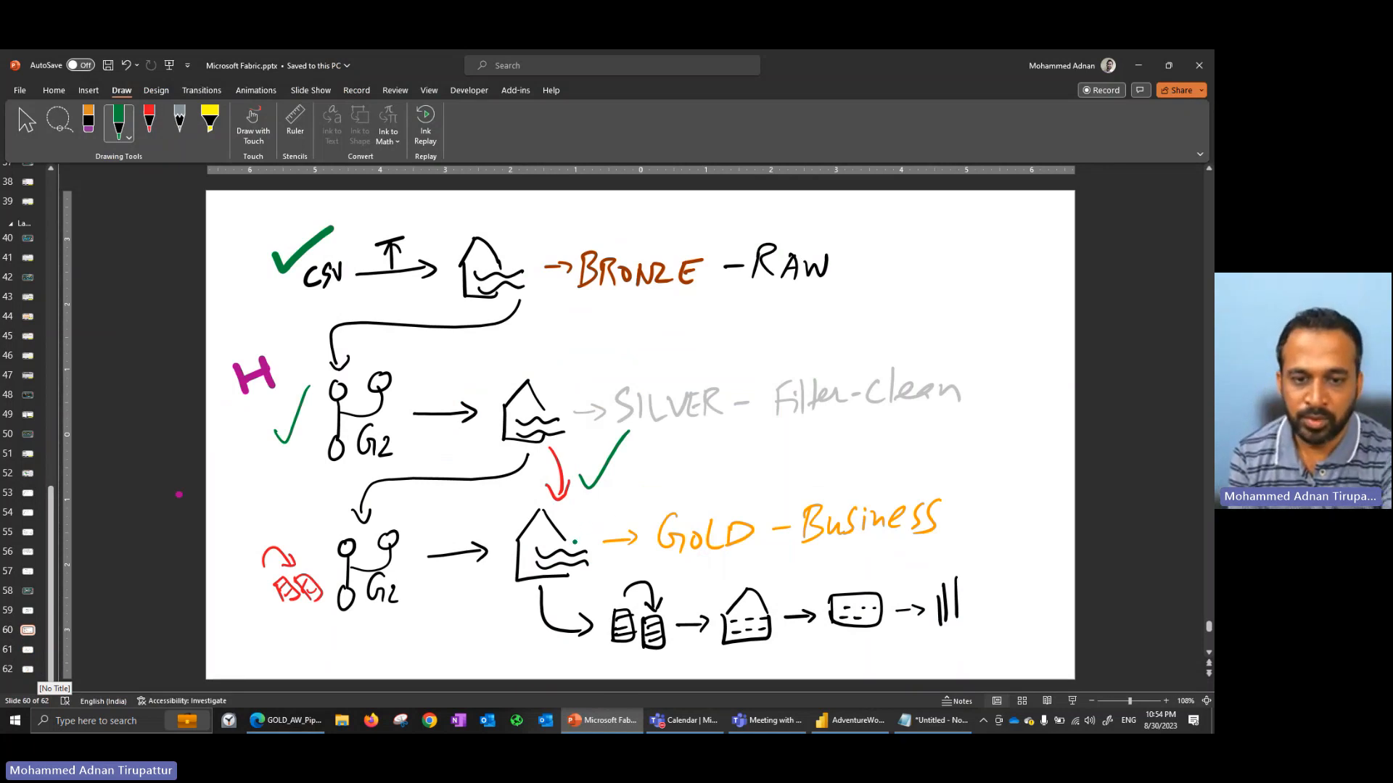
left_click_drag(575, 542, 606, 500)
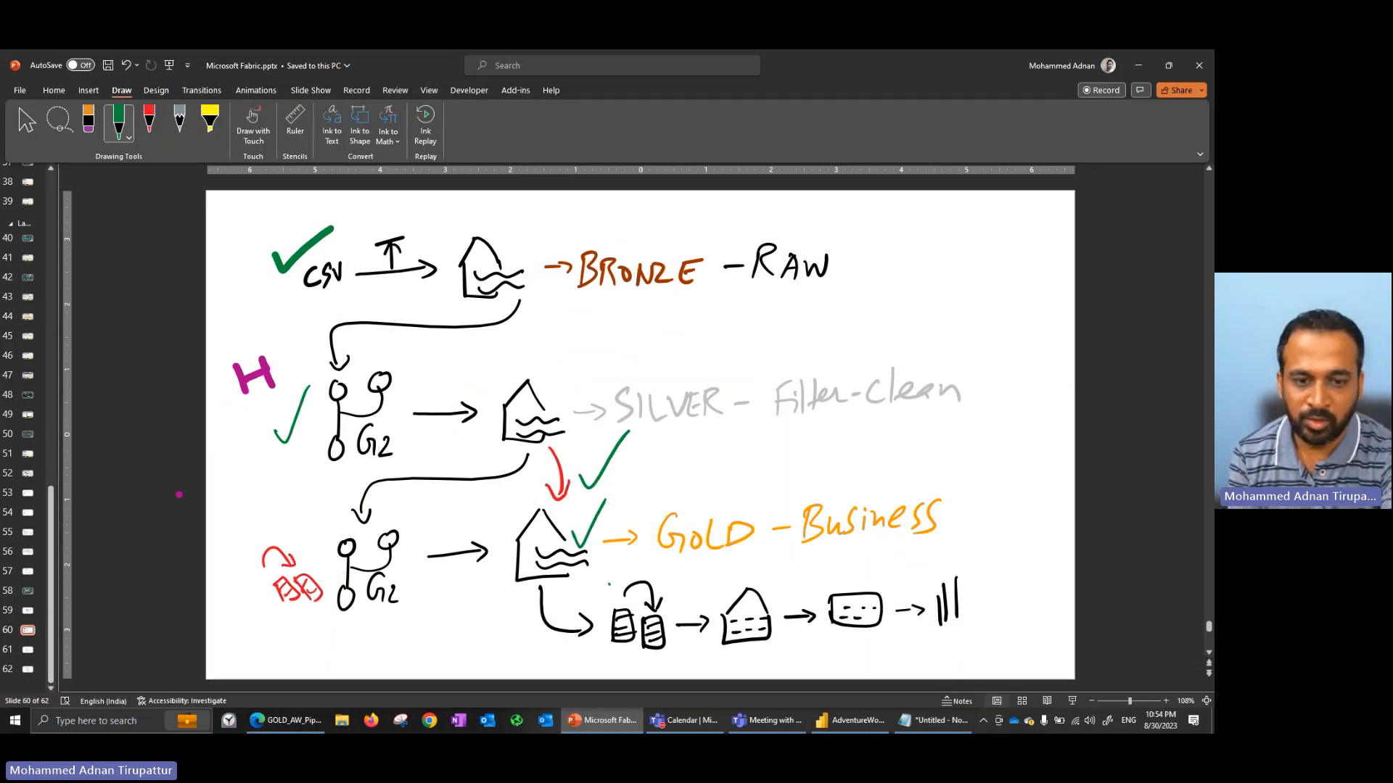
Draw green check marks above the table-copy and warehouse sketches in the last row, and switch to the GOLD_AW_Pipeline_02 browser window.
left_click_drag(609, 581, 641, 552)
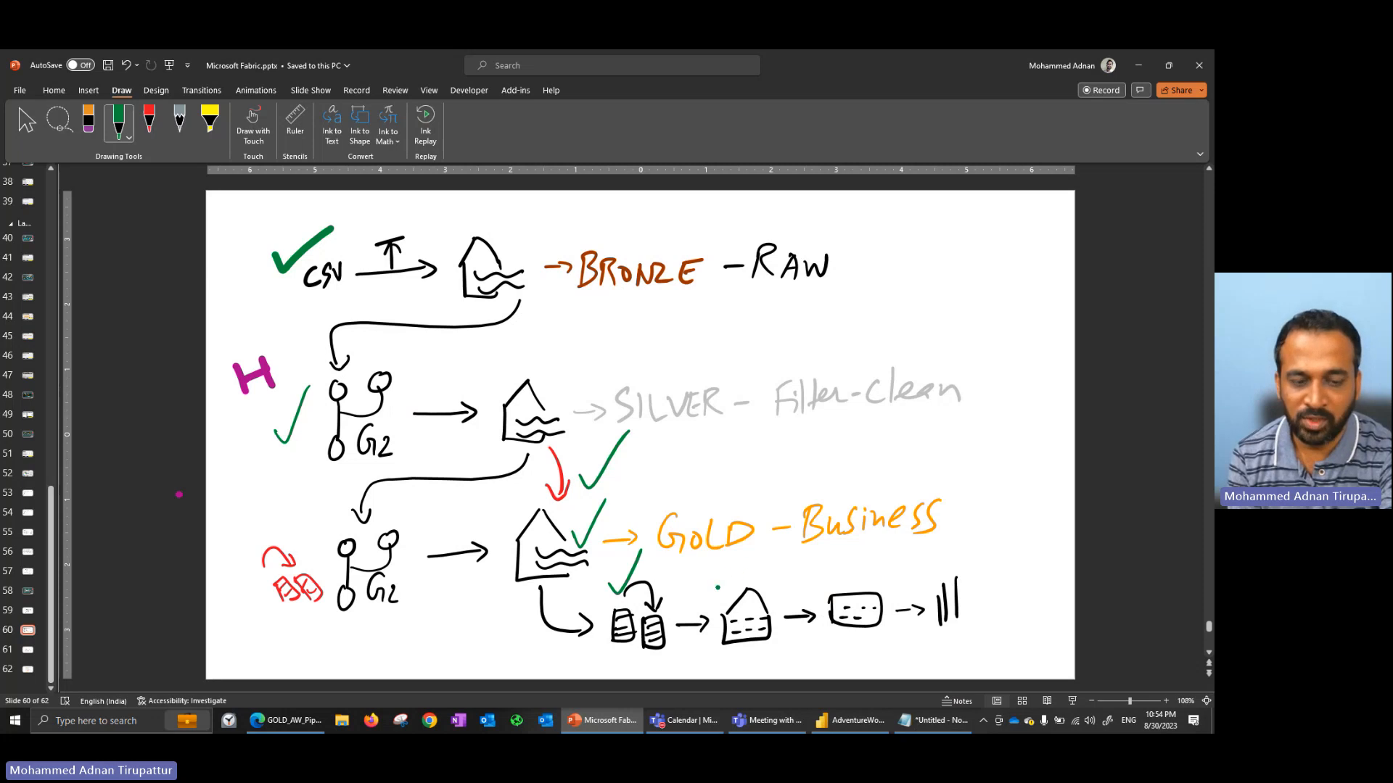
left_click_drag(717, 588, 756, 549)
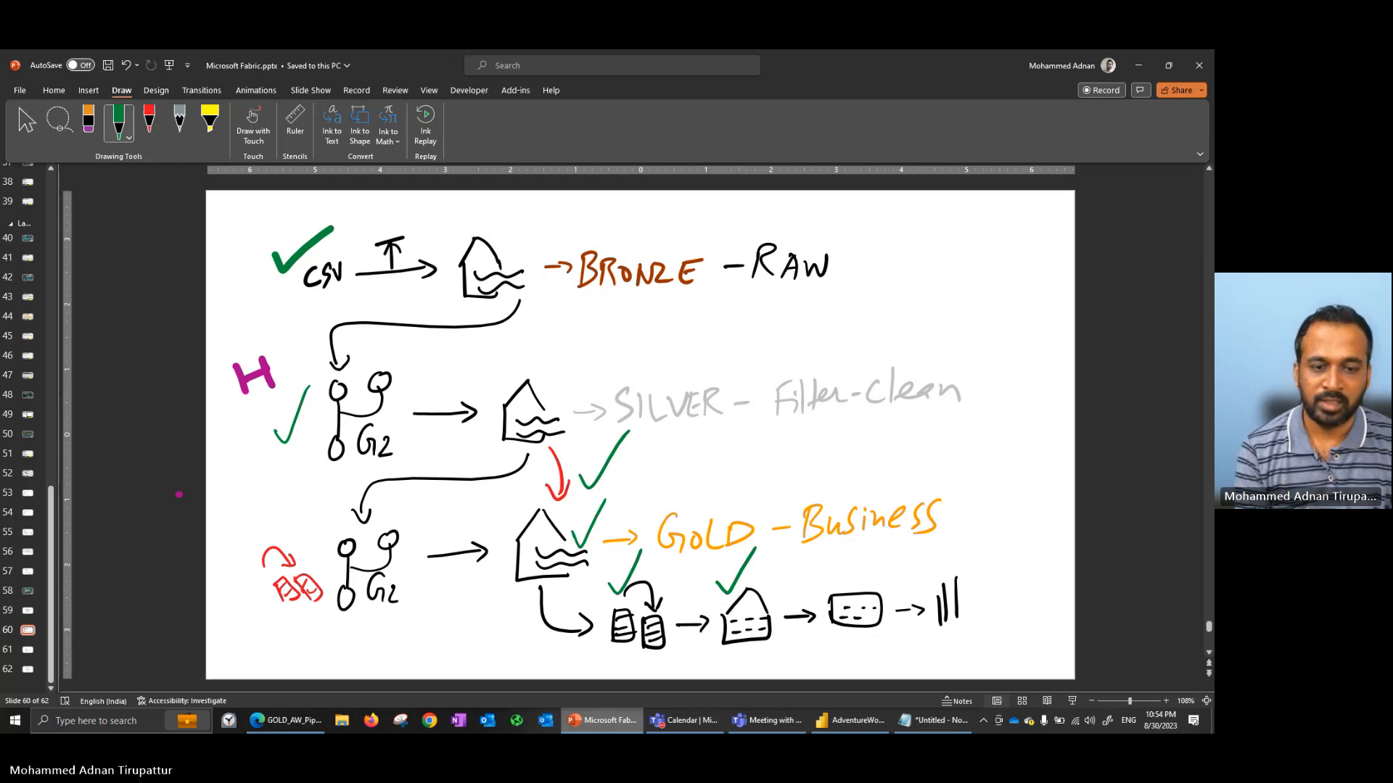
left_click(608, 729)
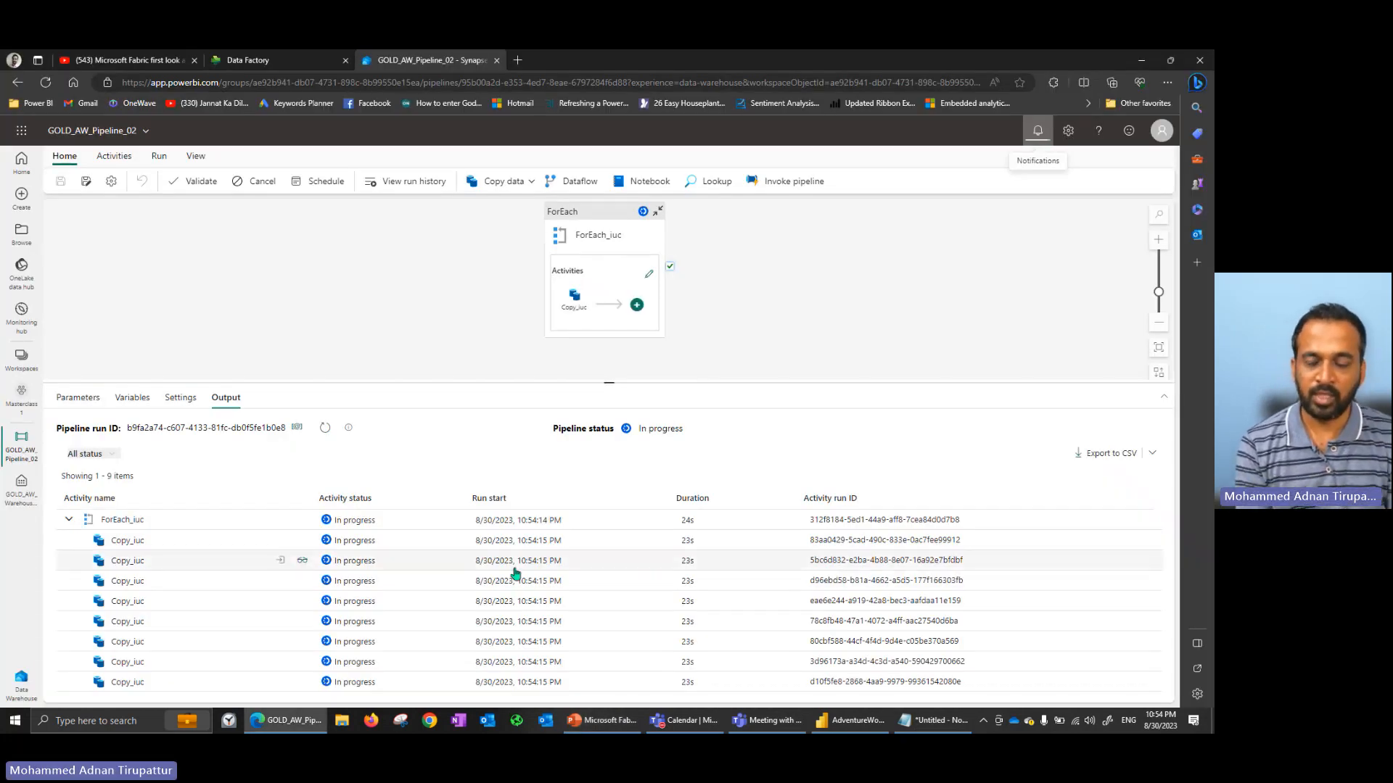
Turn on the scheduled run for GOLD_AW_Pipeline_02 with a daily repeat.
left_click(332, 189)
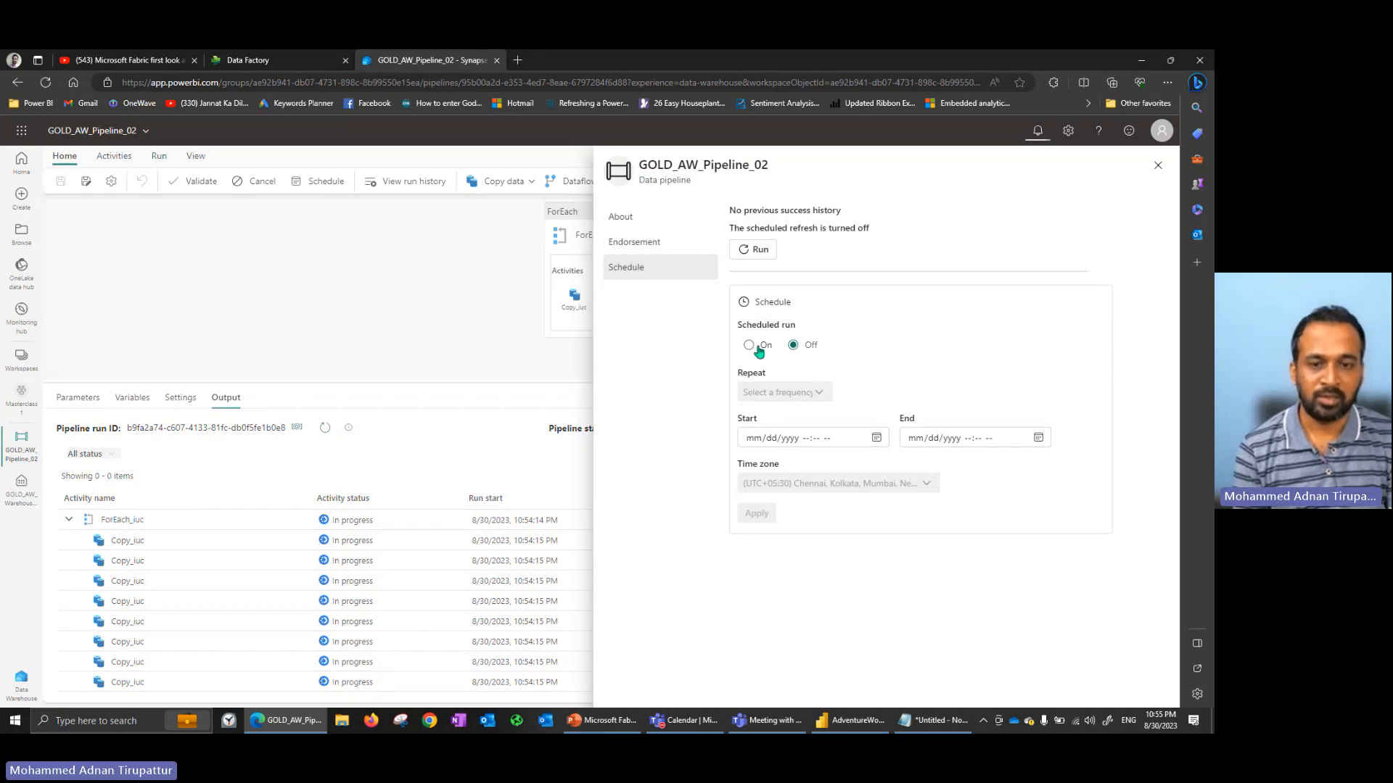
left_click(758, 348)
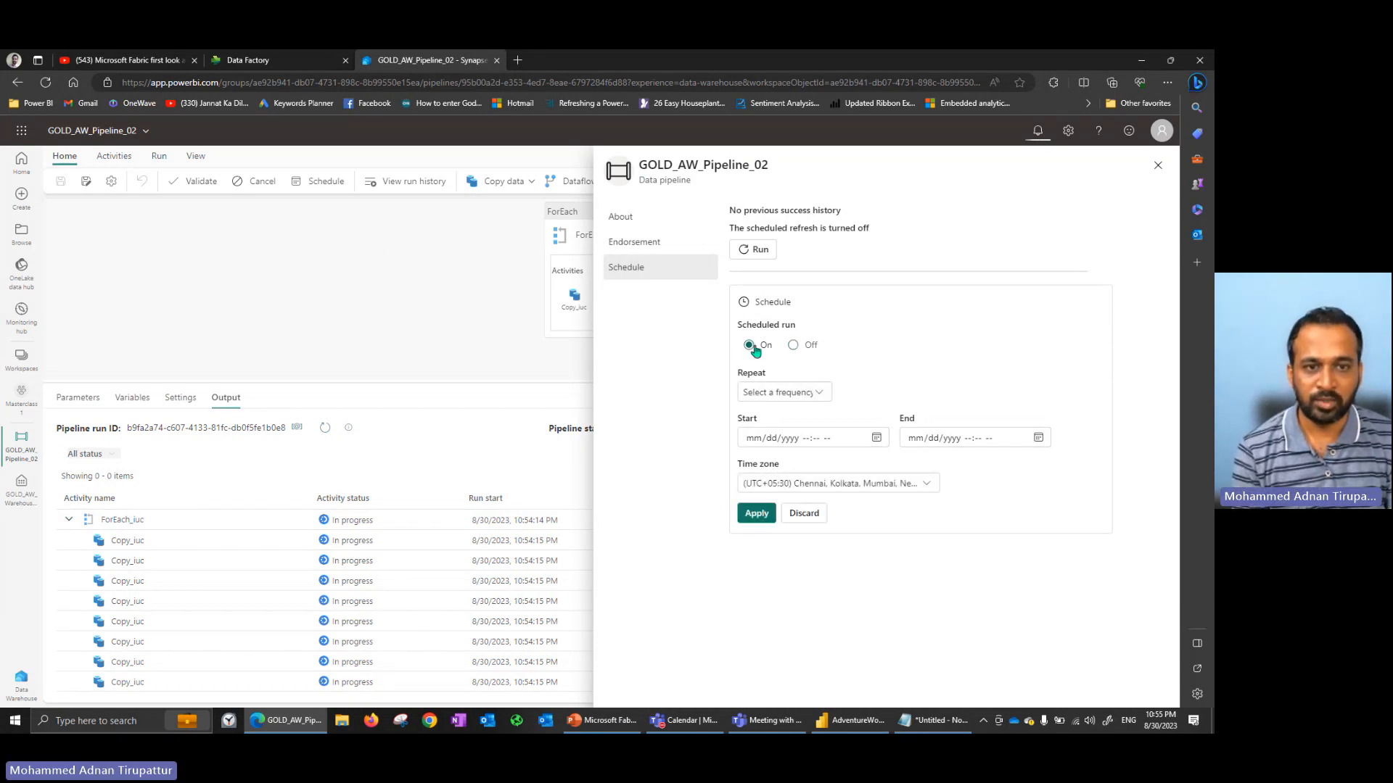
left_click(792, 391)
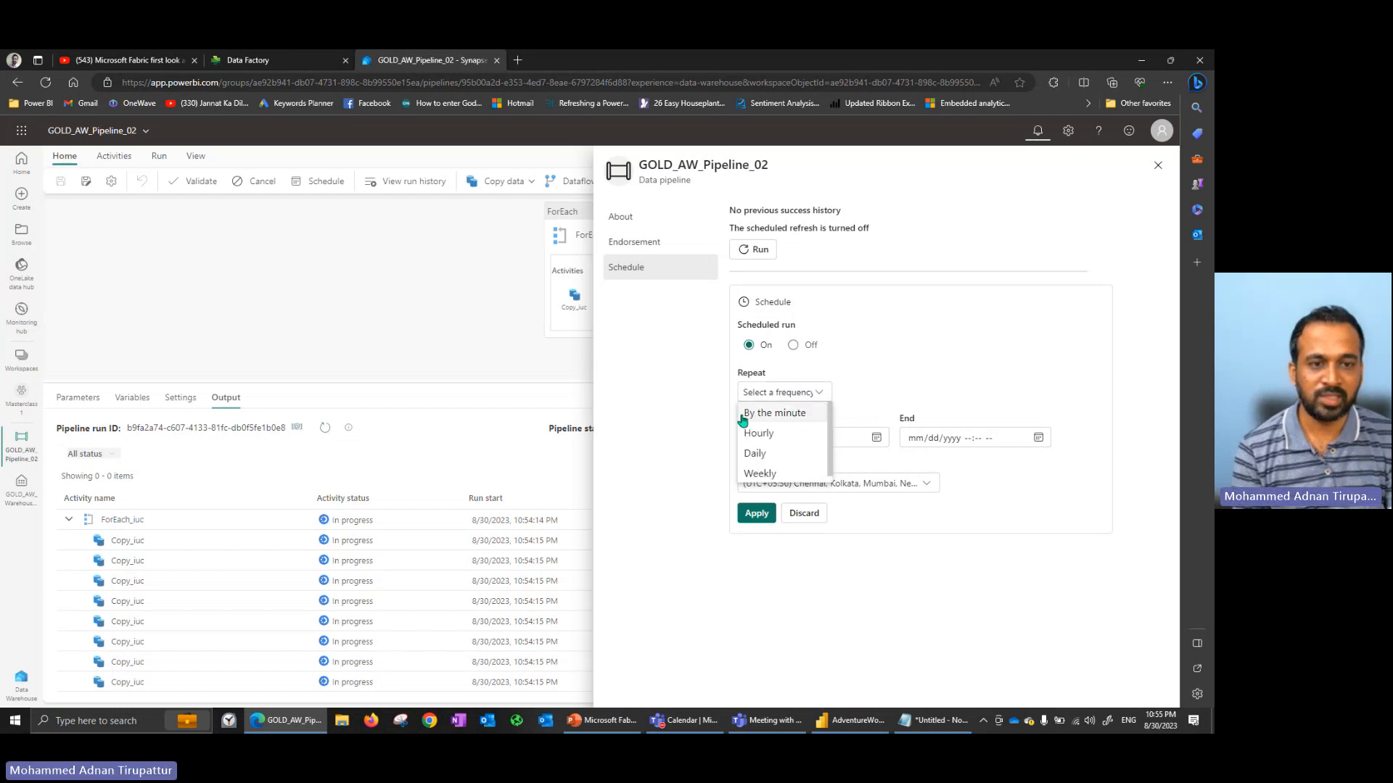
scroll(784, 457, "down", 1)
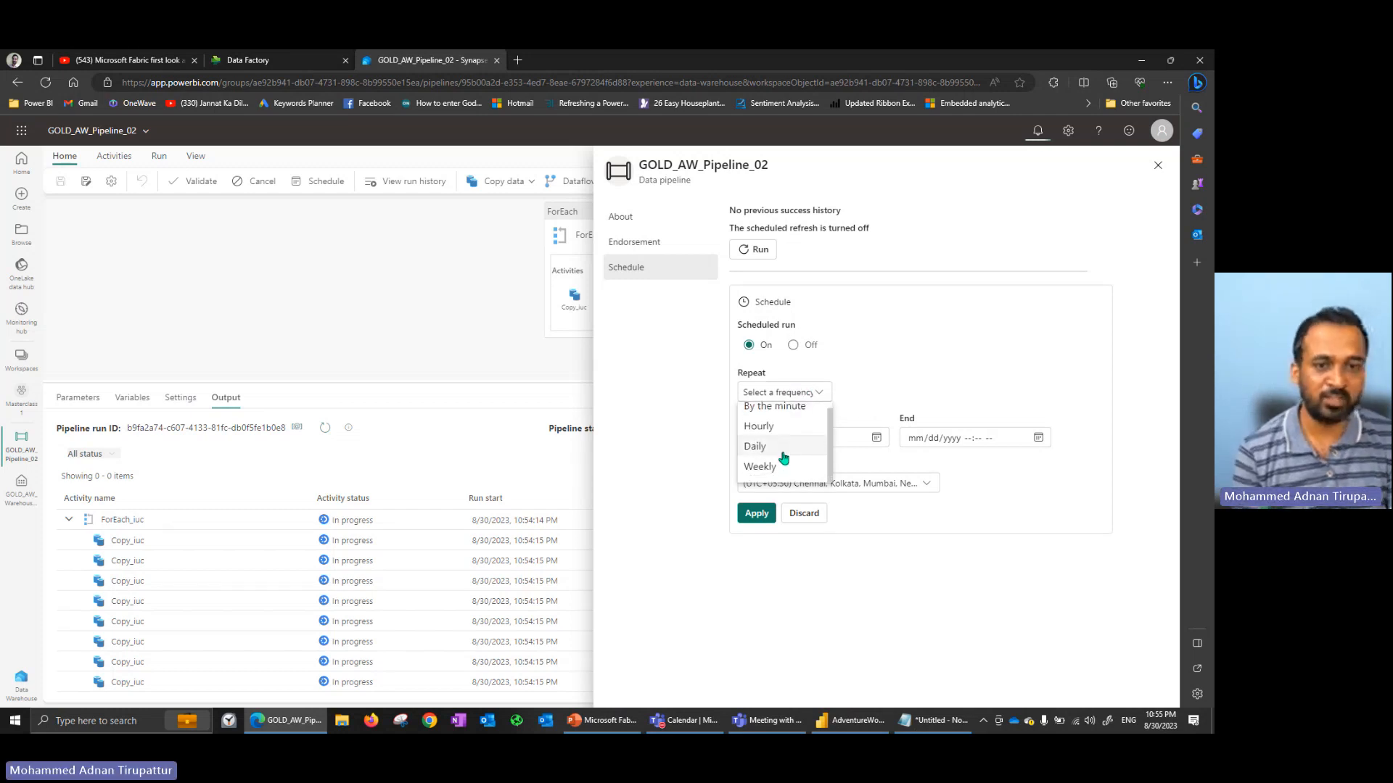
left_click(756, 447)
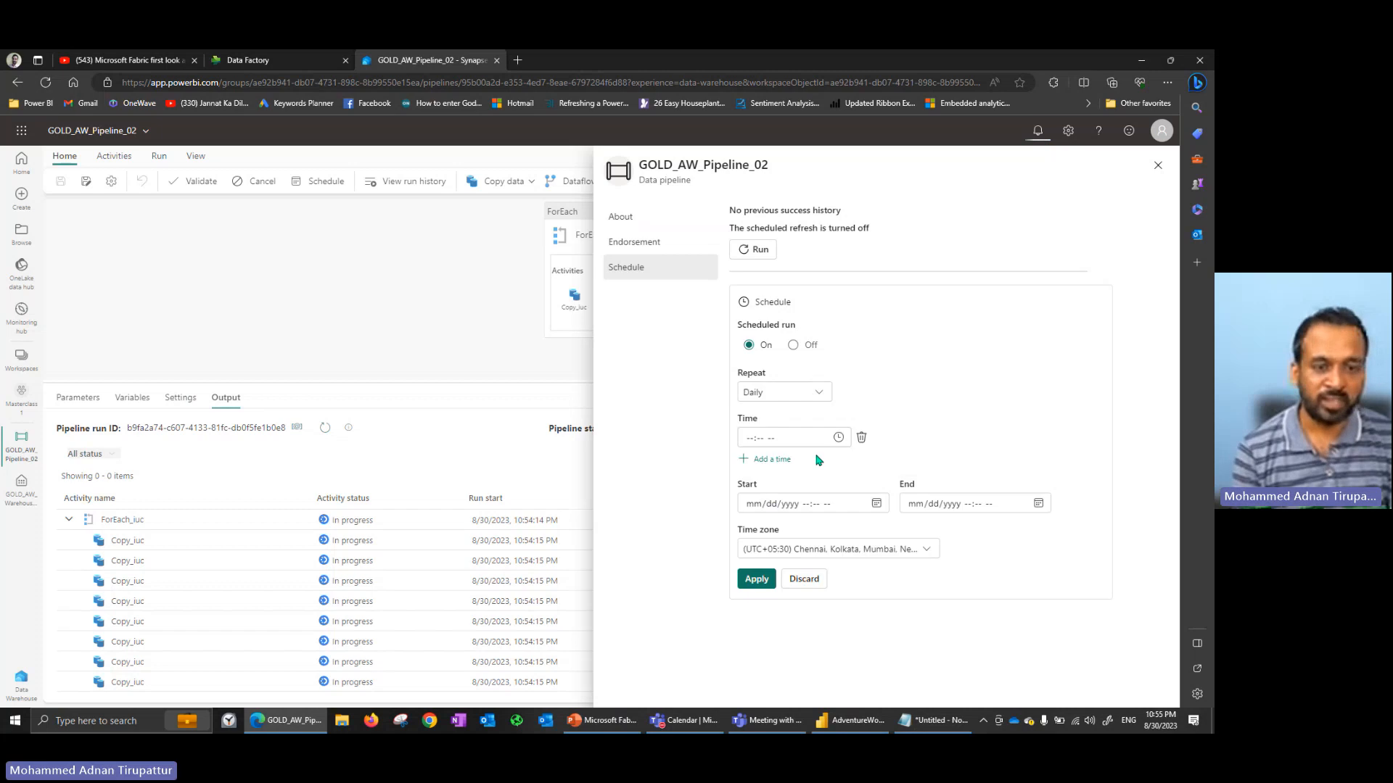
Set the daily run time to 08:18 PM, discard the schedule and close the pipeline settings.
left_click(751, 439)
type("08:-- --")
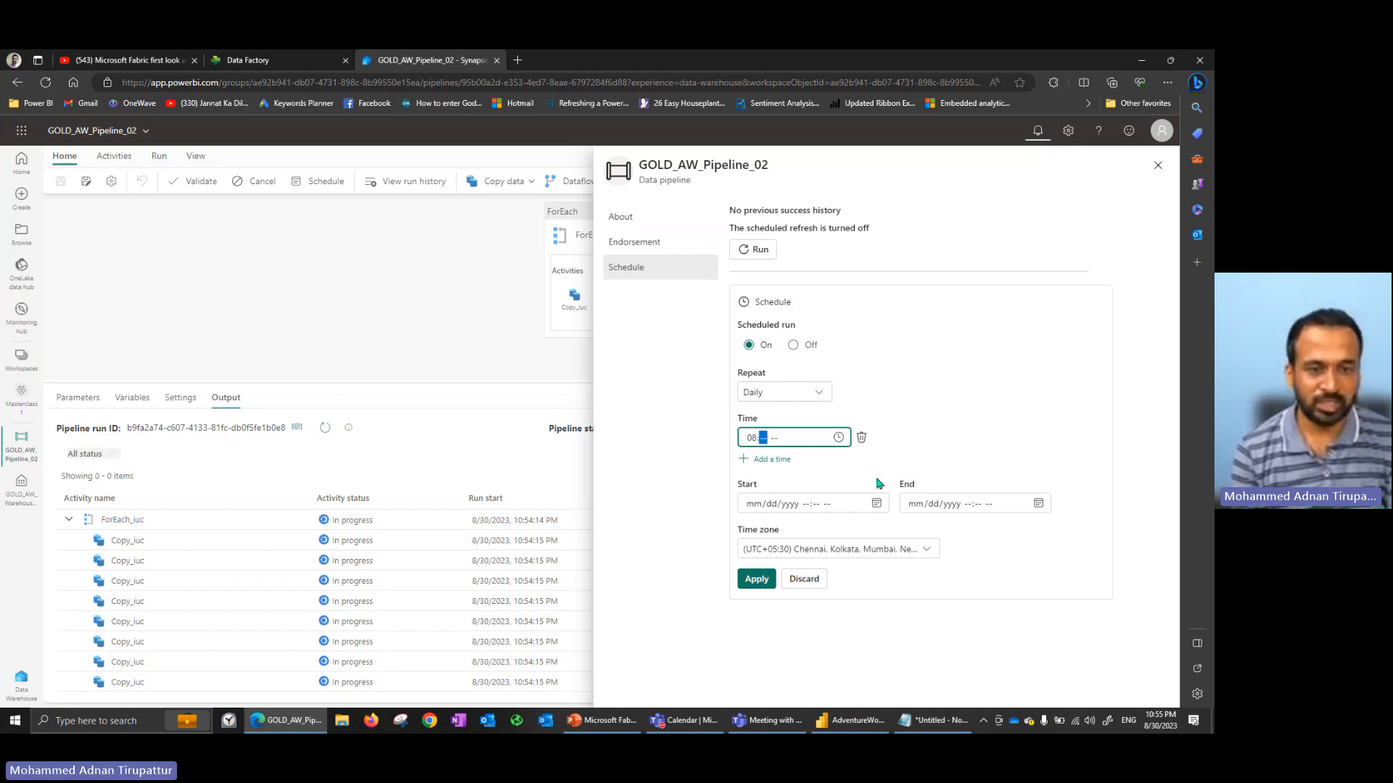
type("00p")
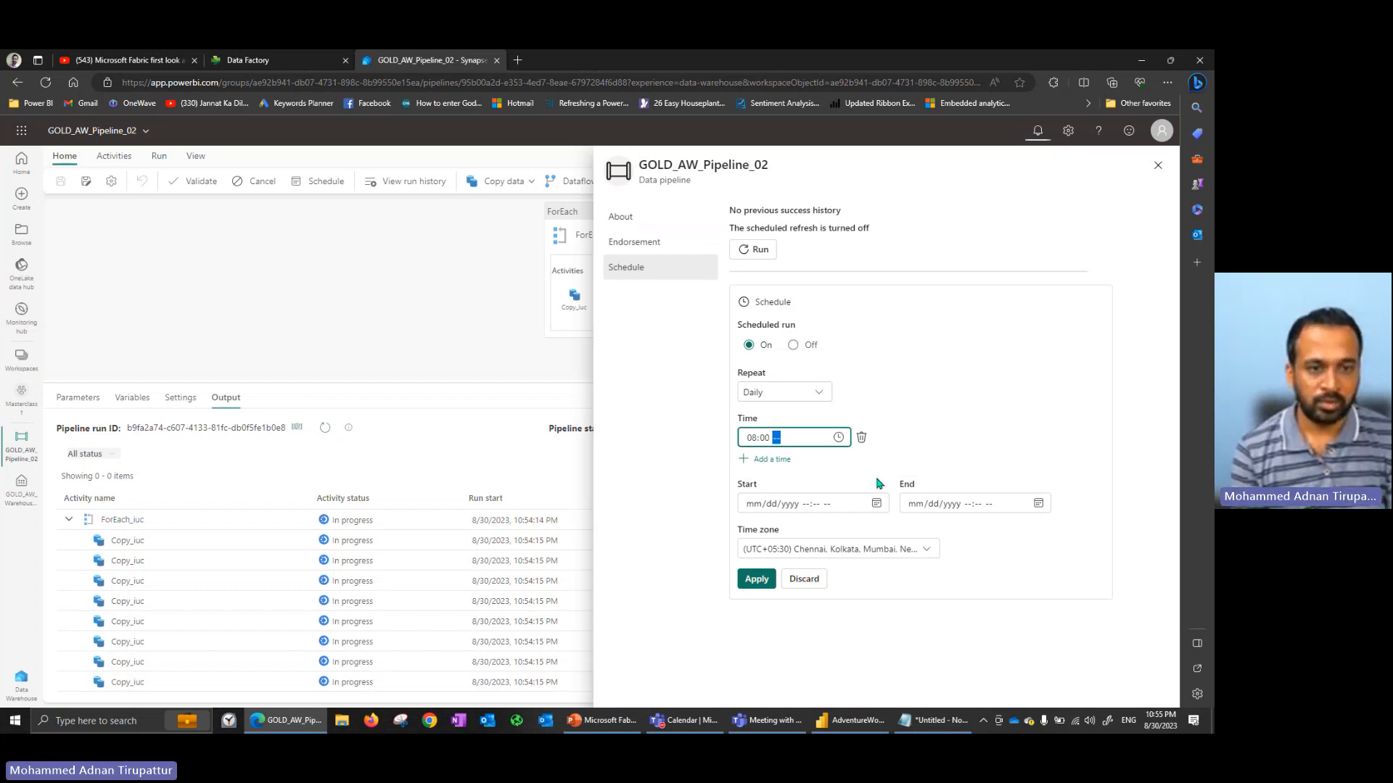
left_click(765, 439)
type("15")
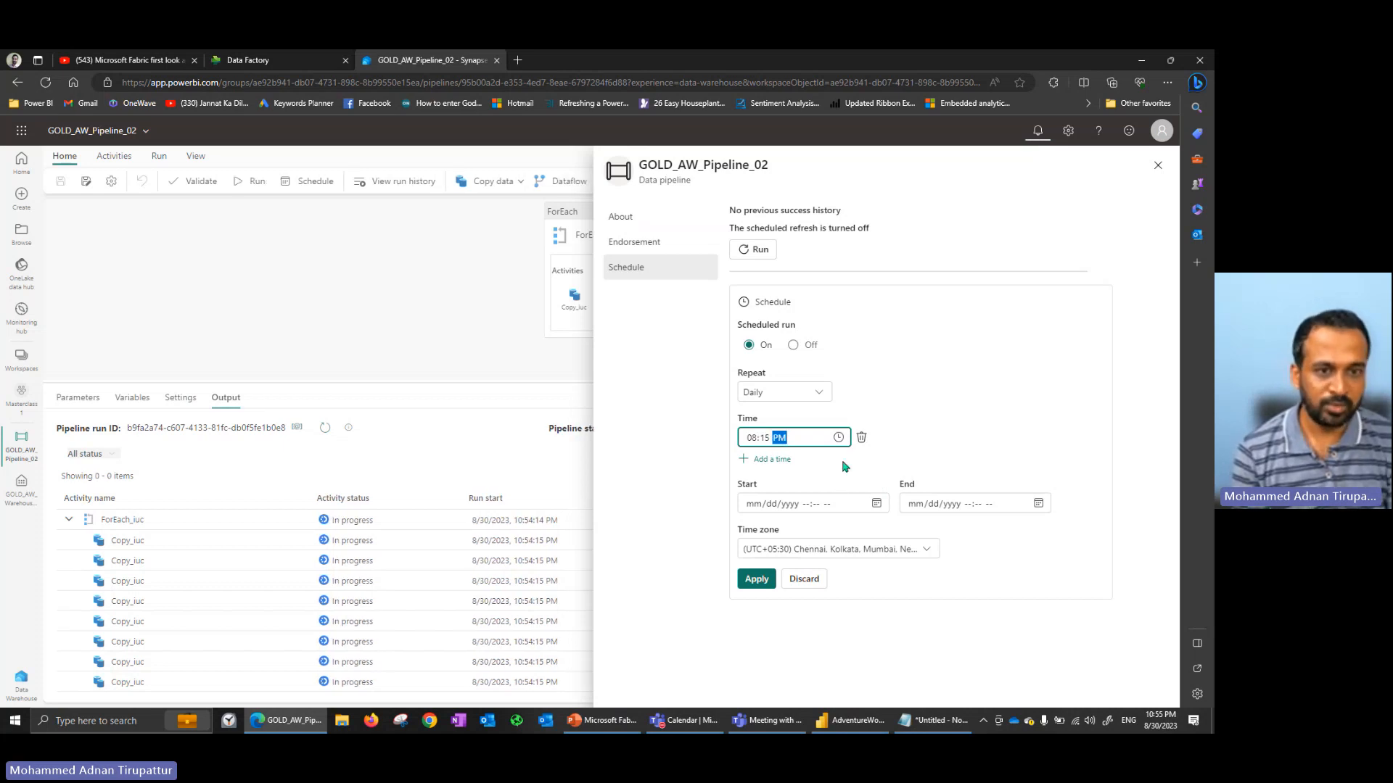
key("Left")
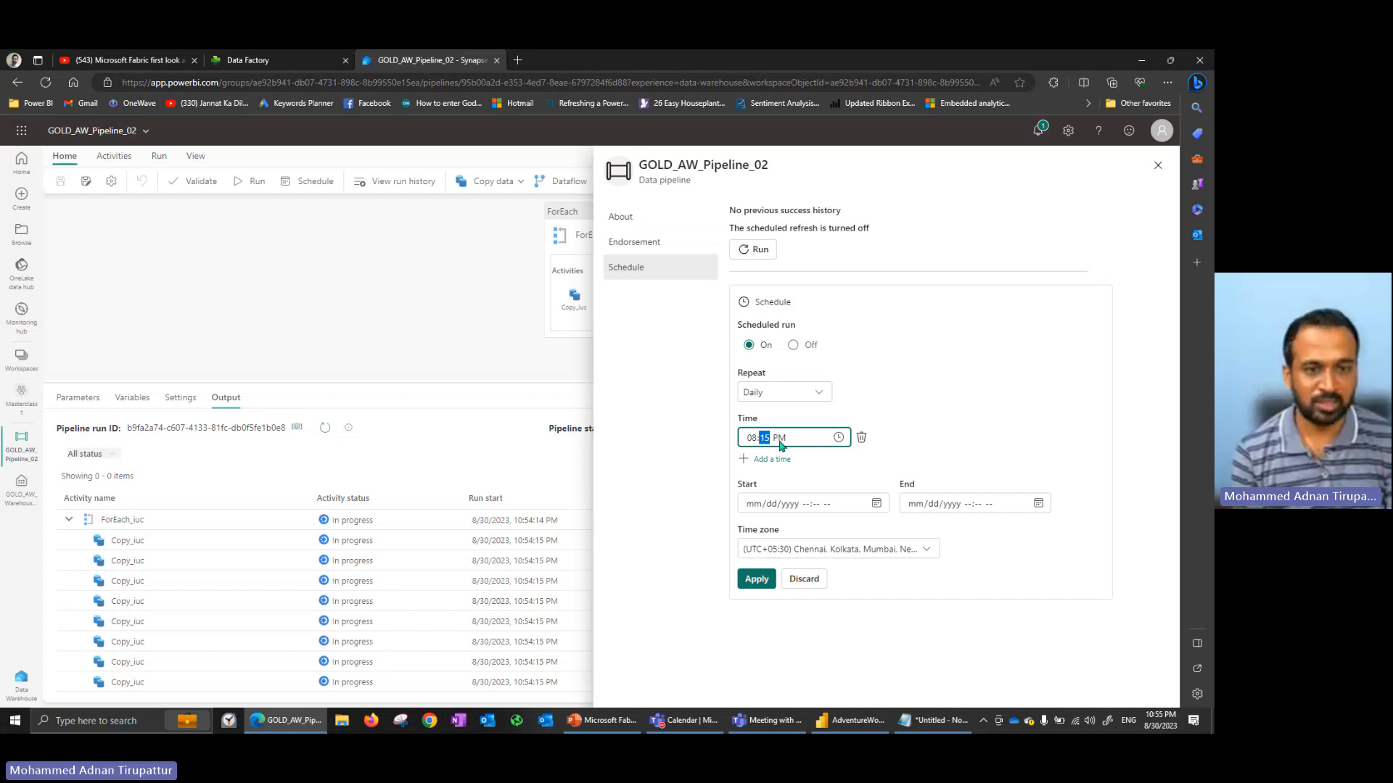
type("18")
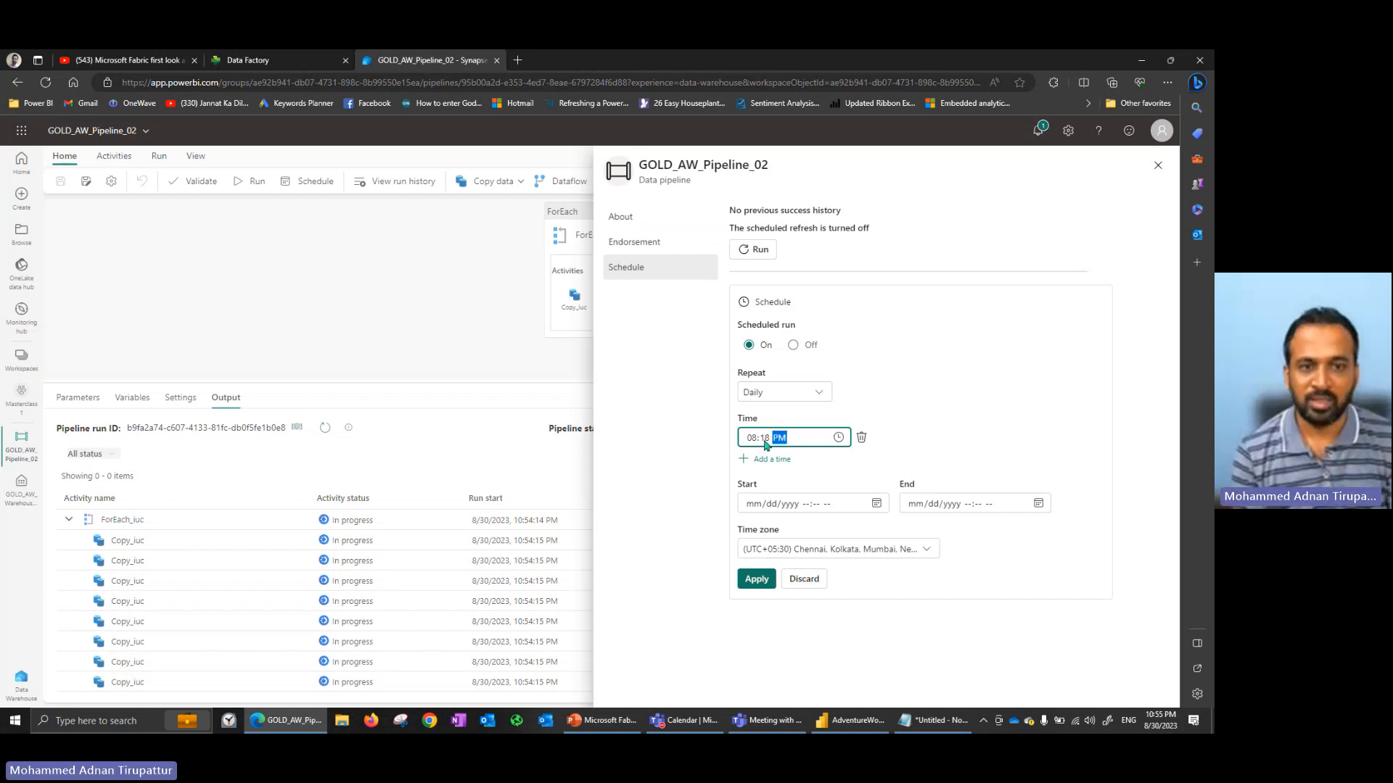
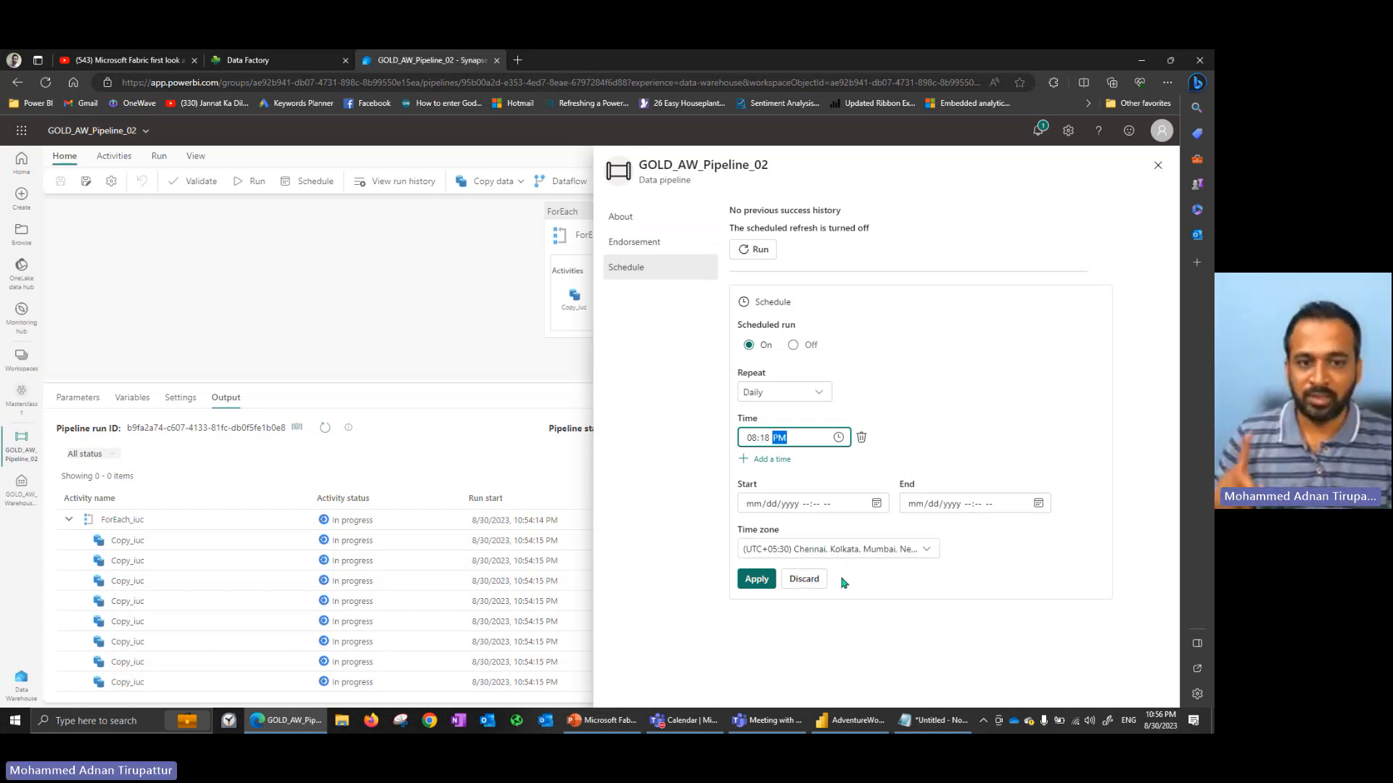
left_click(814, 583)
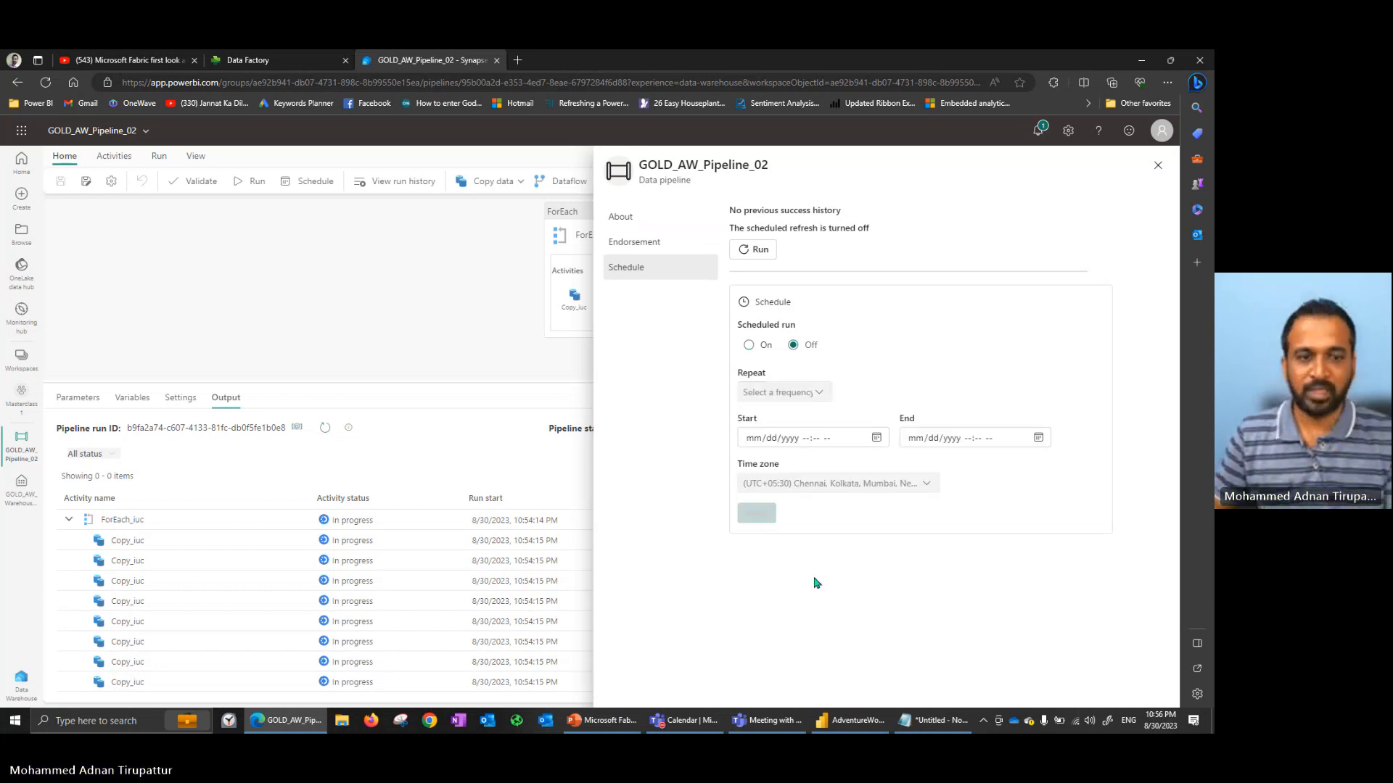
left_click(1158, 168)
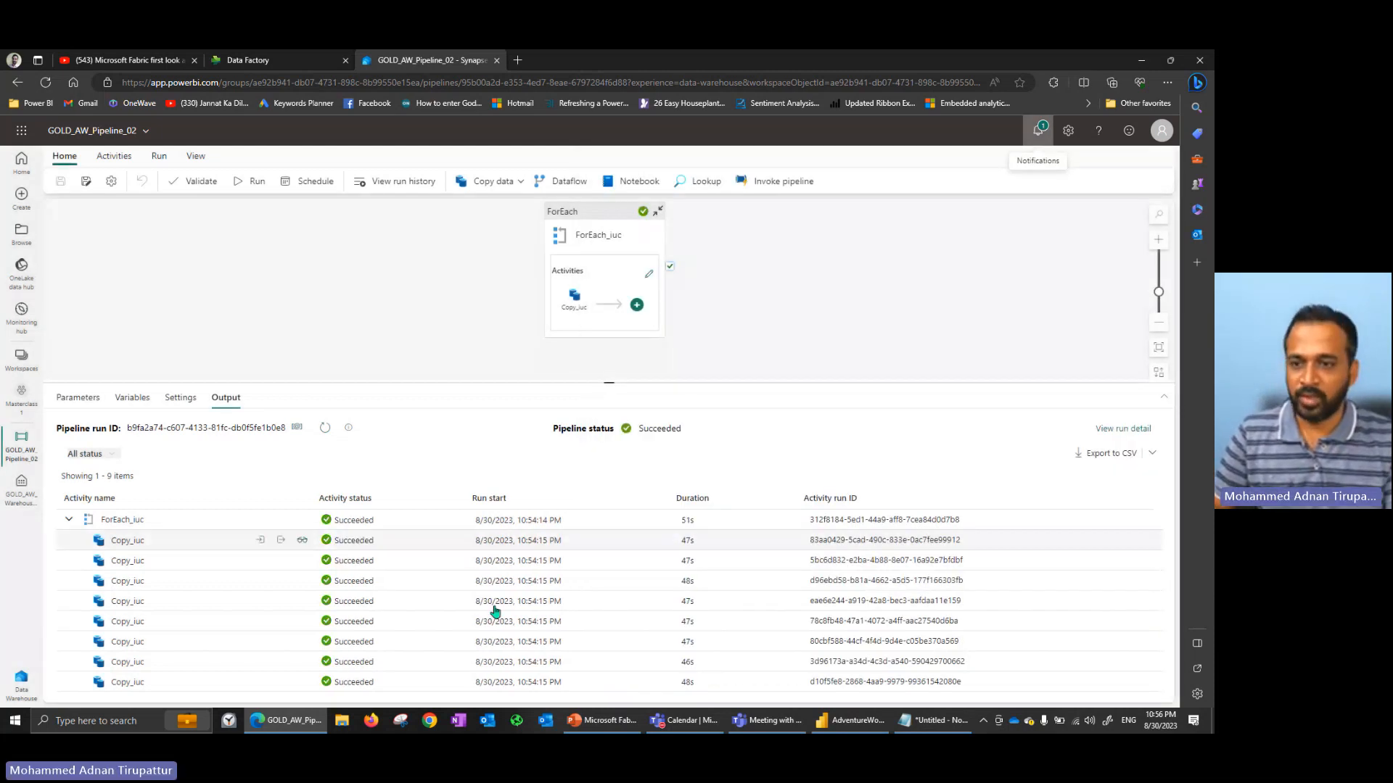
Open GOLD_AW_Warehouse_01 and create a blank SQL query.
left_click(11, 504)
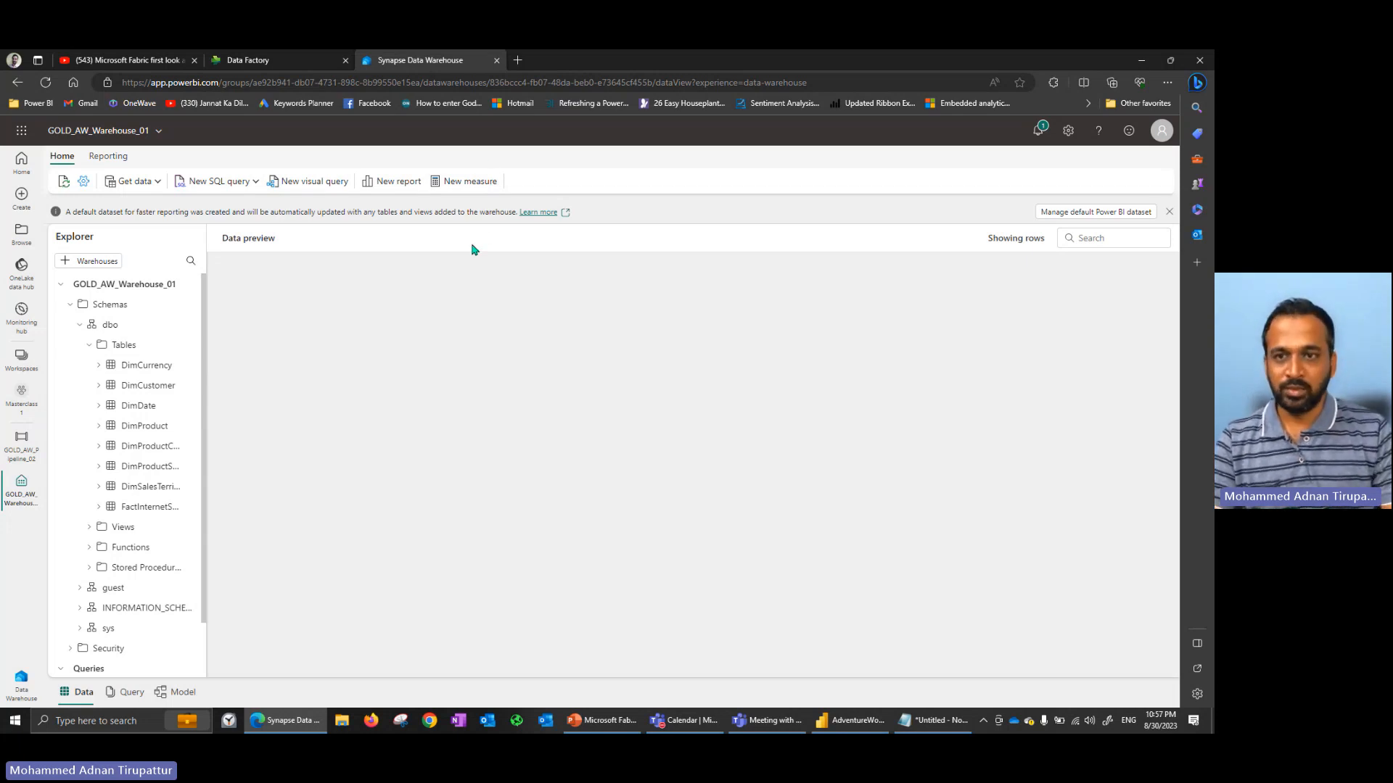
scroll(112, 508, "down", 2)
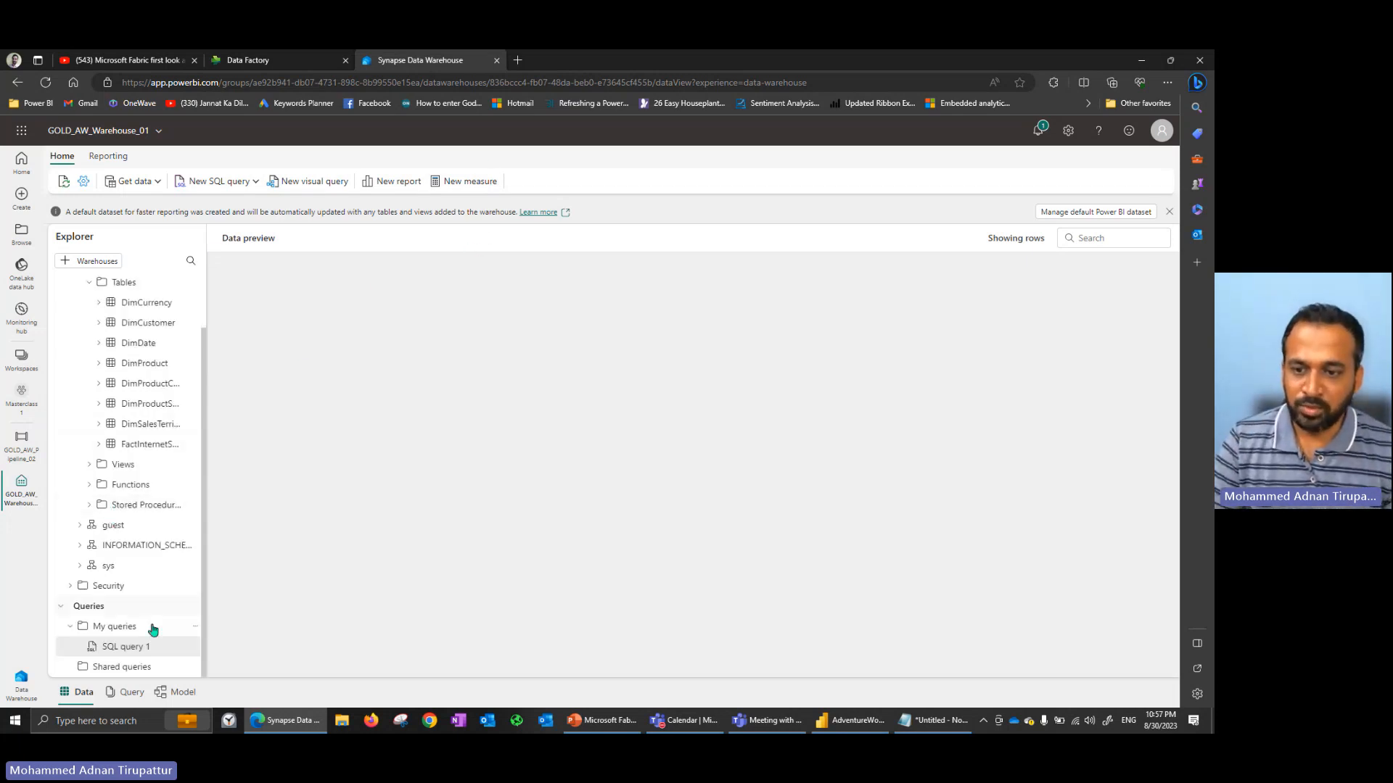
left_click(249, 187)
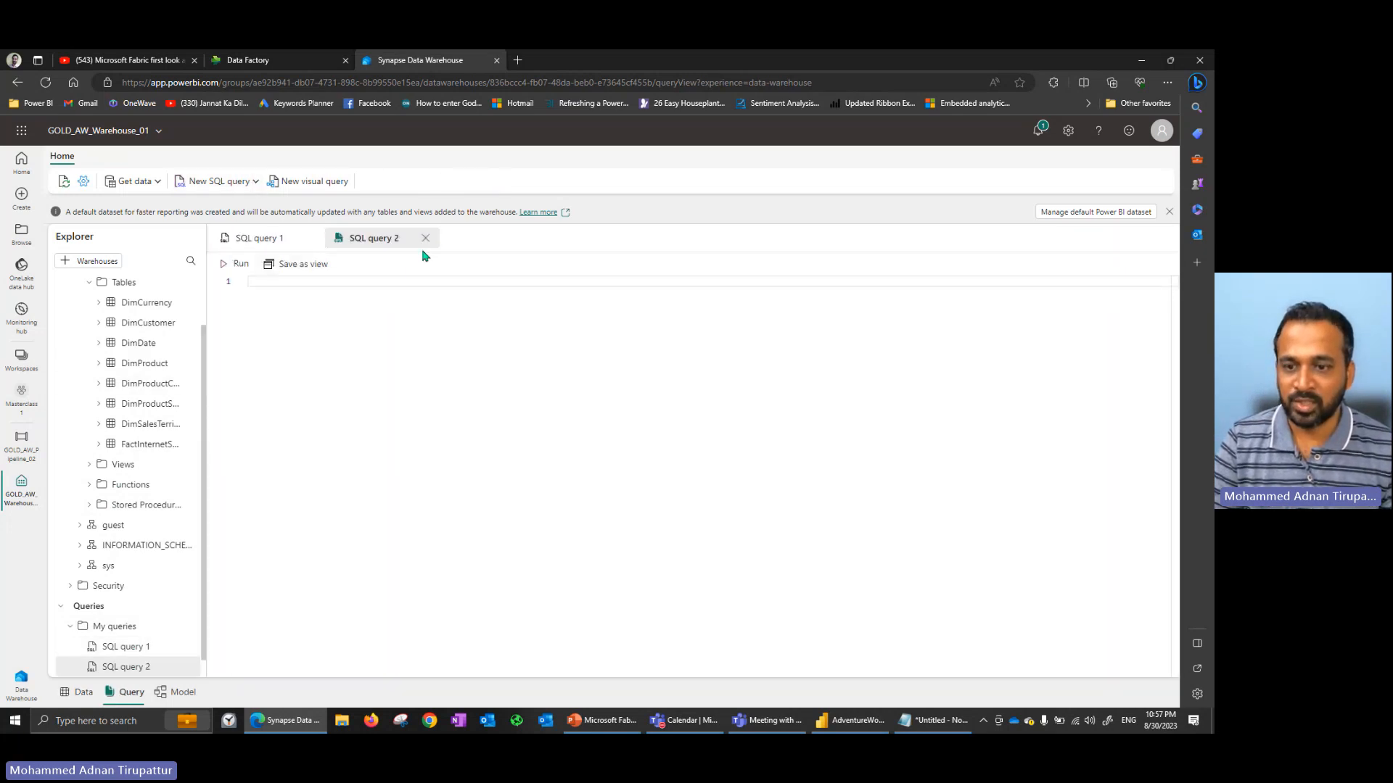
Create two more SQL queries, one from the stored procedure template and one from the table template.
left_click(256, 183)
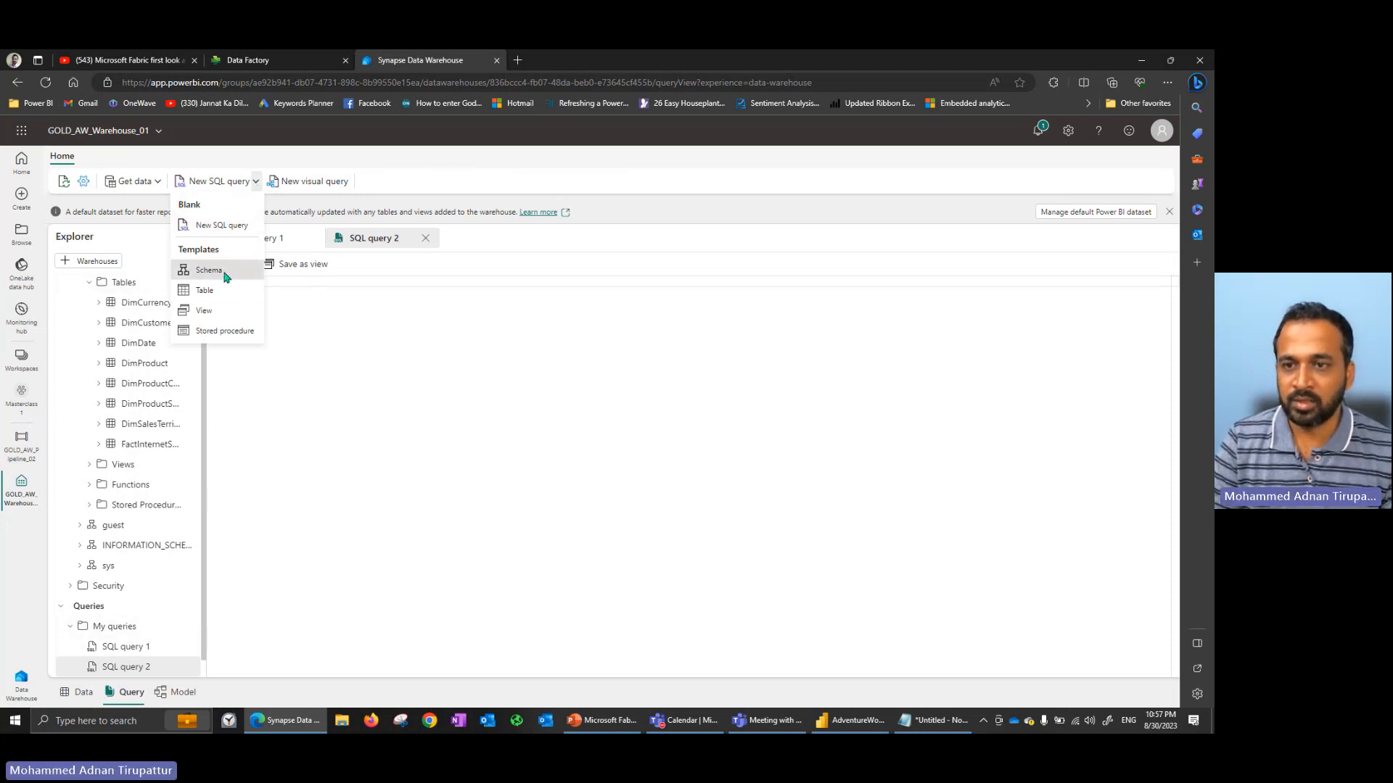
left_click(222, 334)
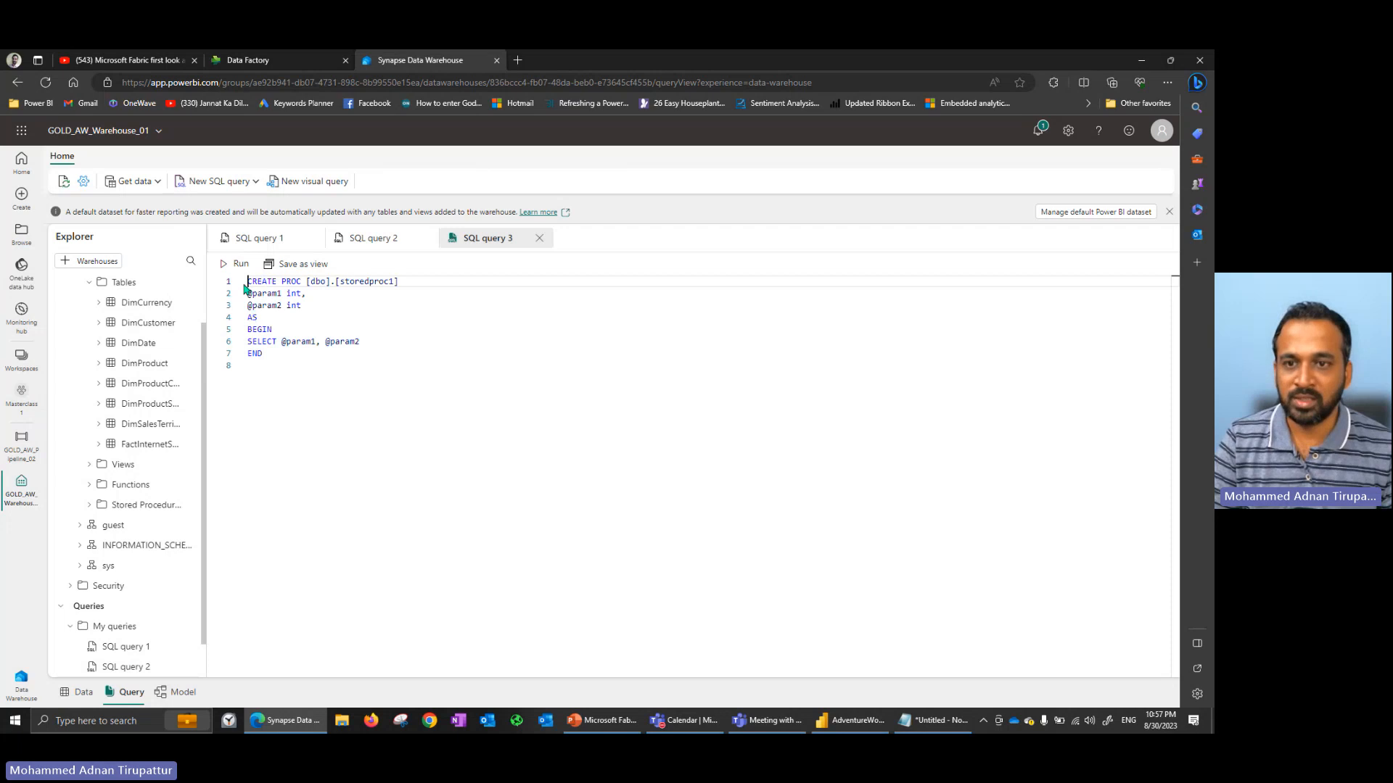
left_click(254, 182)
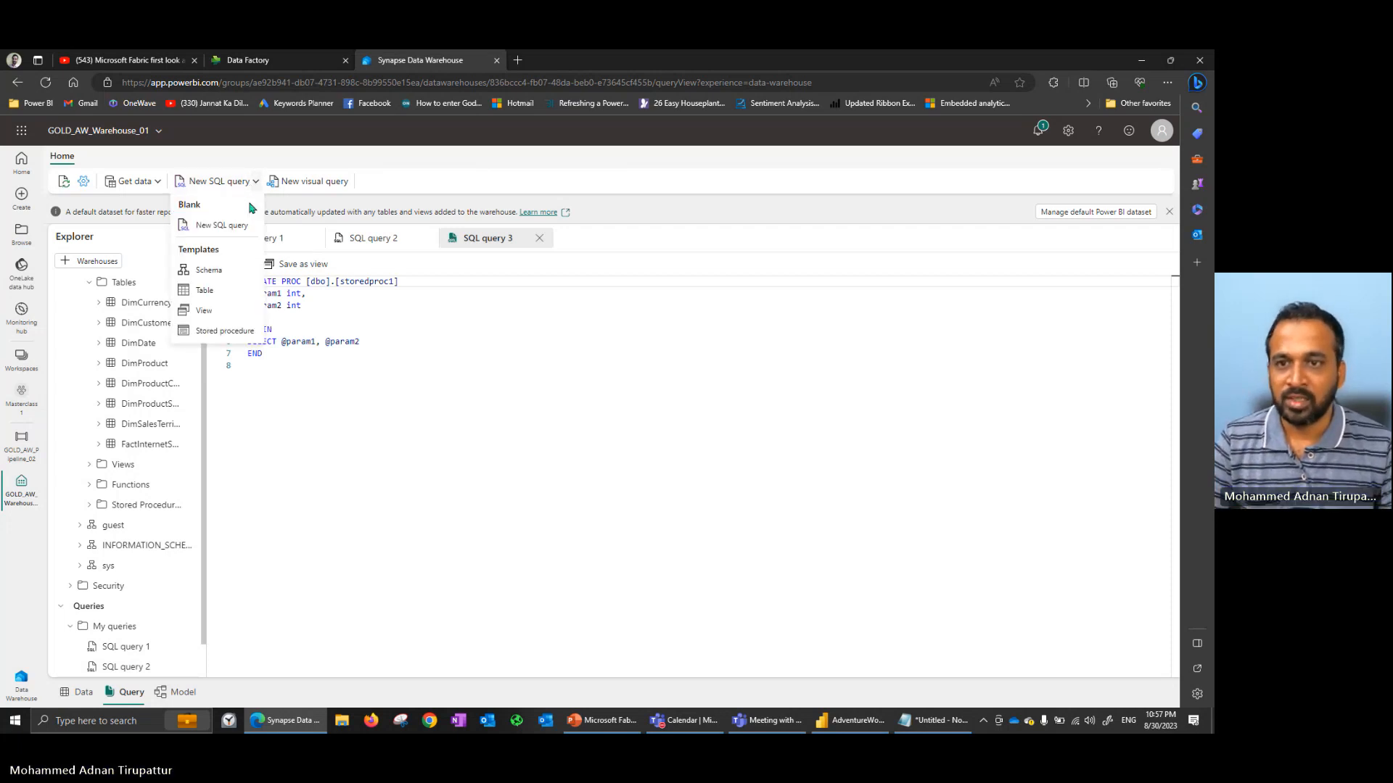
left_click(233, 298)
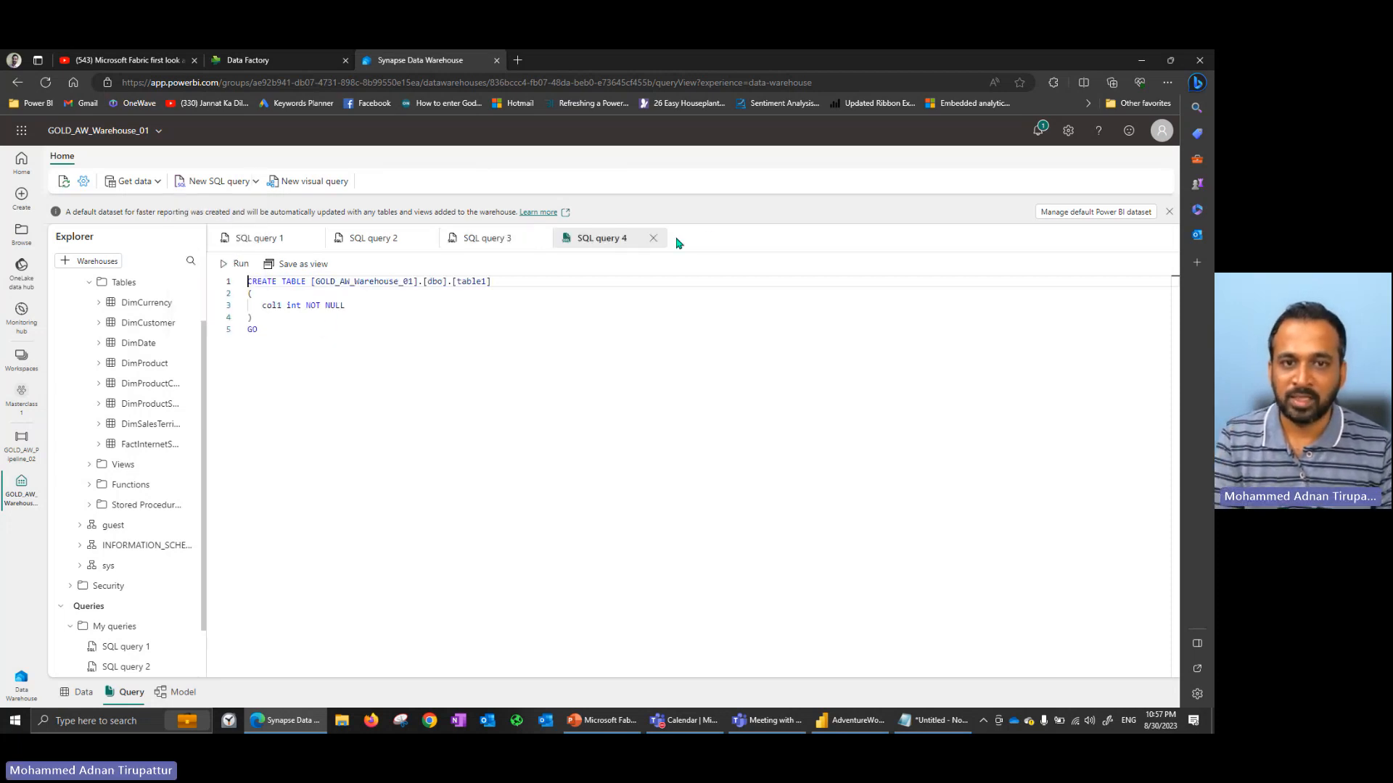
scroll(116, 641, "down", 1)
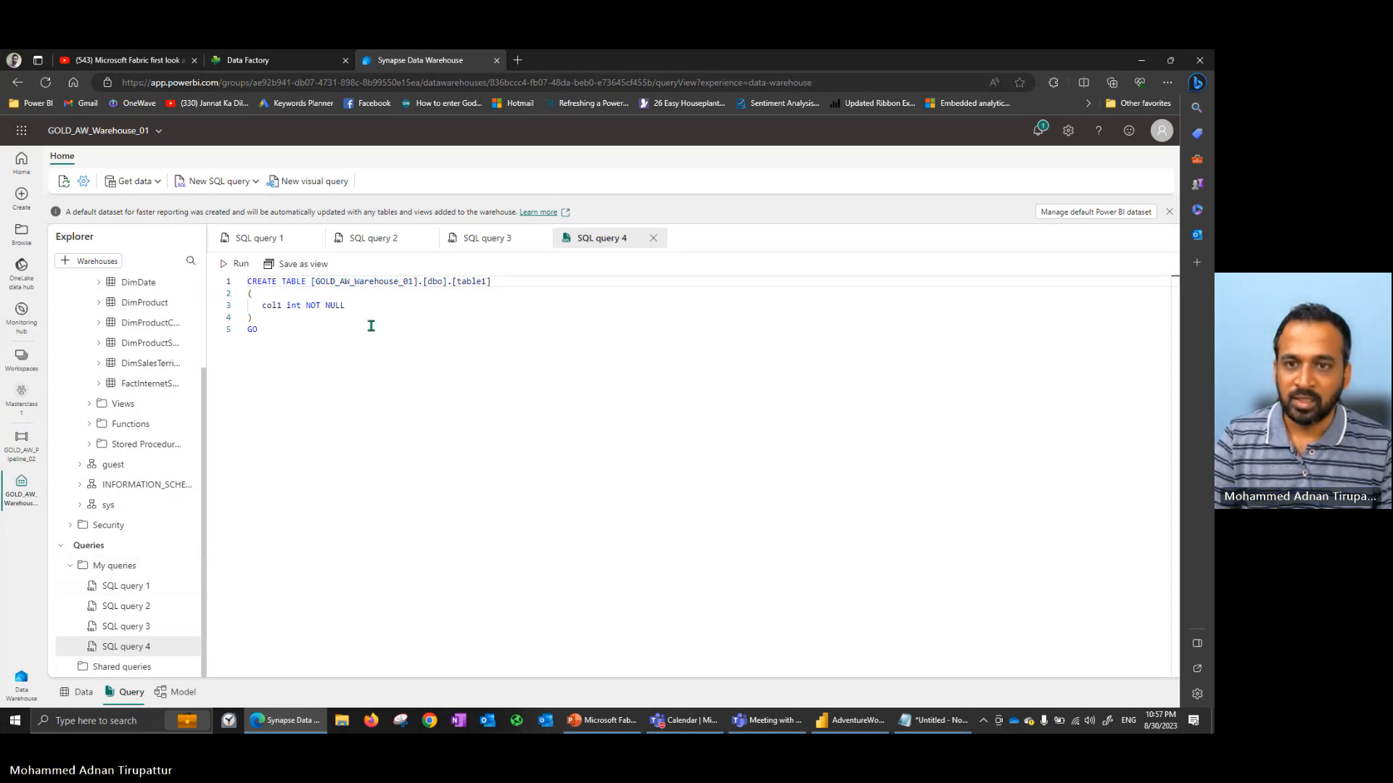
In SQL query 2, write and run SELECT * FROM [GOLD_AW_Warehouse_01].[dbo].[DimCustomer].
left_click(371, 241)
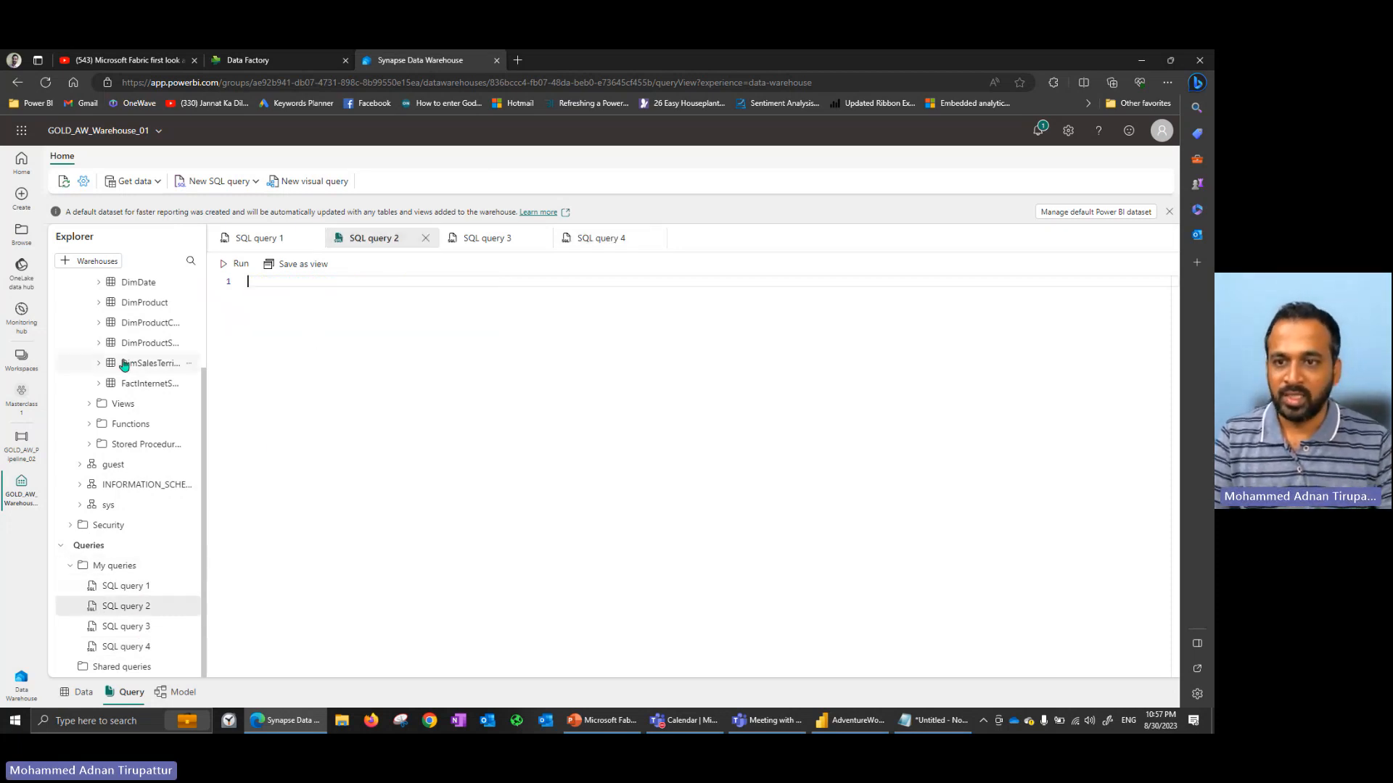
scroll(191, 370, "up", 3)
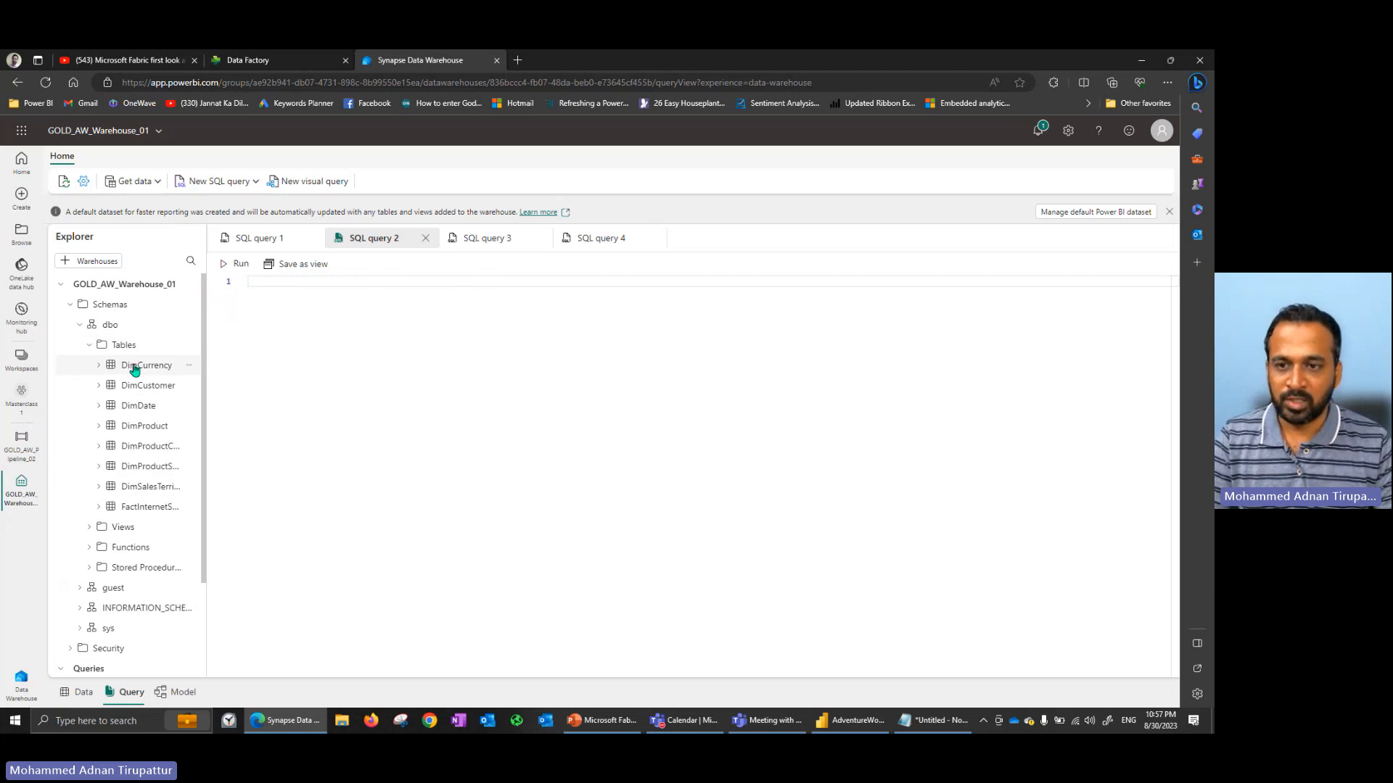
left_click_drag(142, 392, 328, 307)
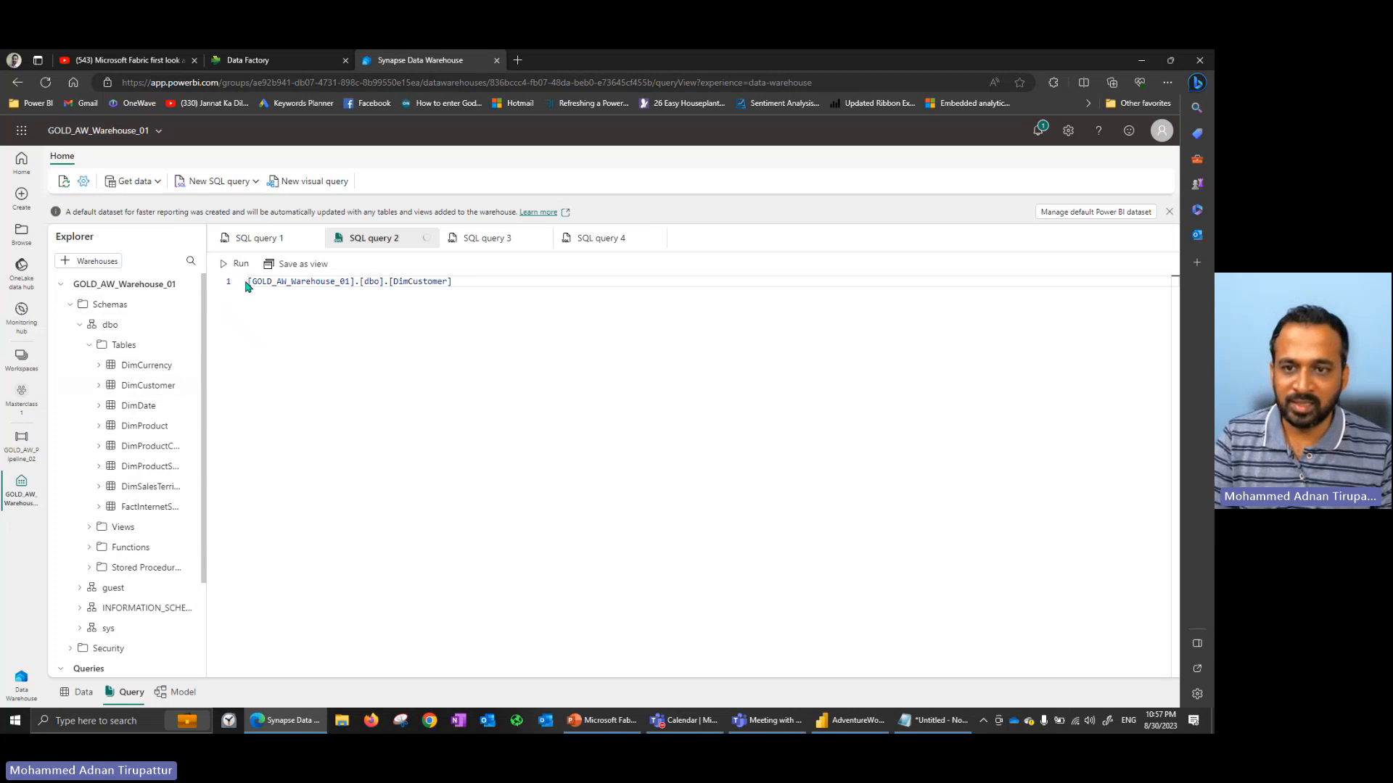
left_click_drag(255, 282, 427, 282)
key("Home")
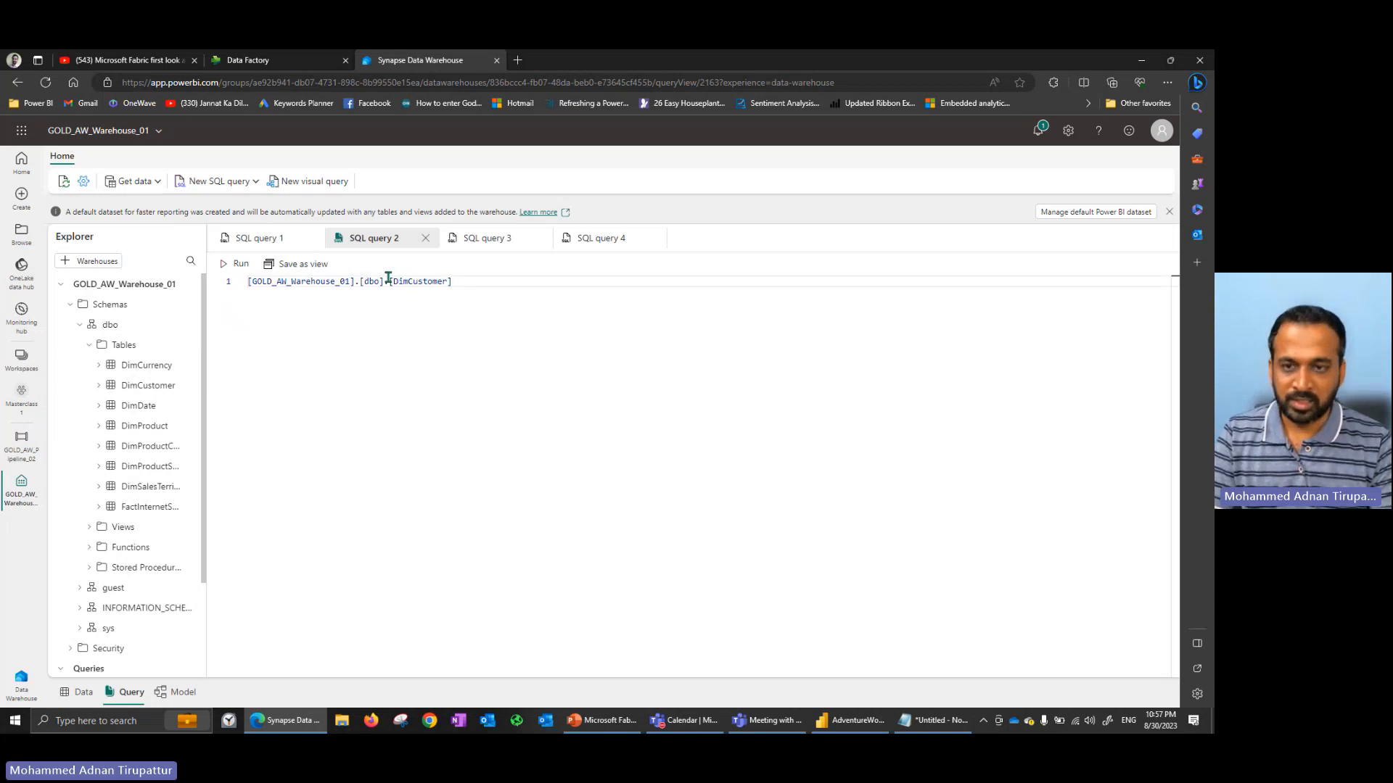
type("SELECT * FROM")
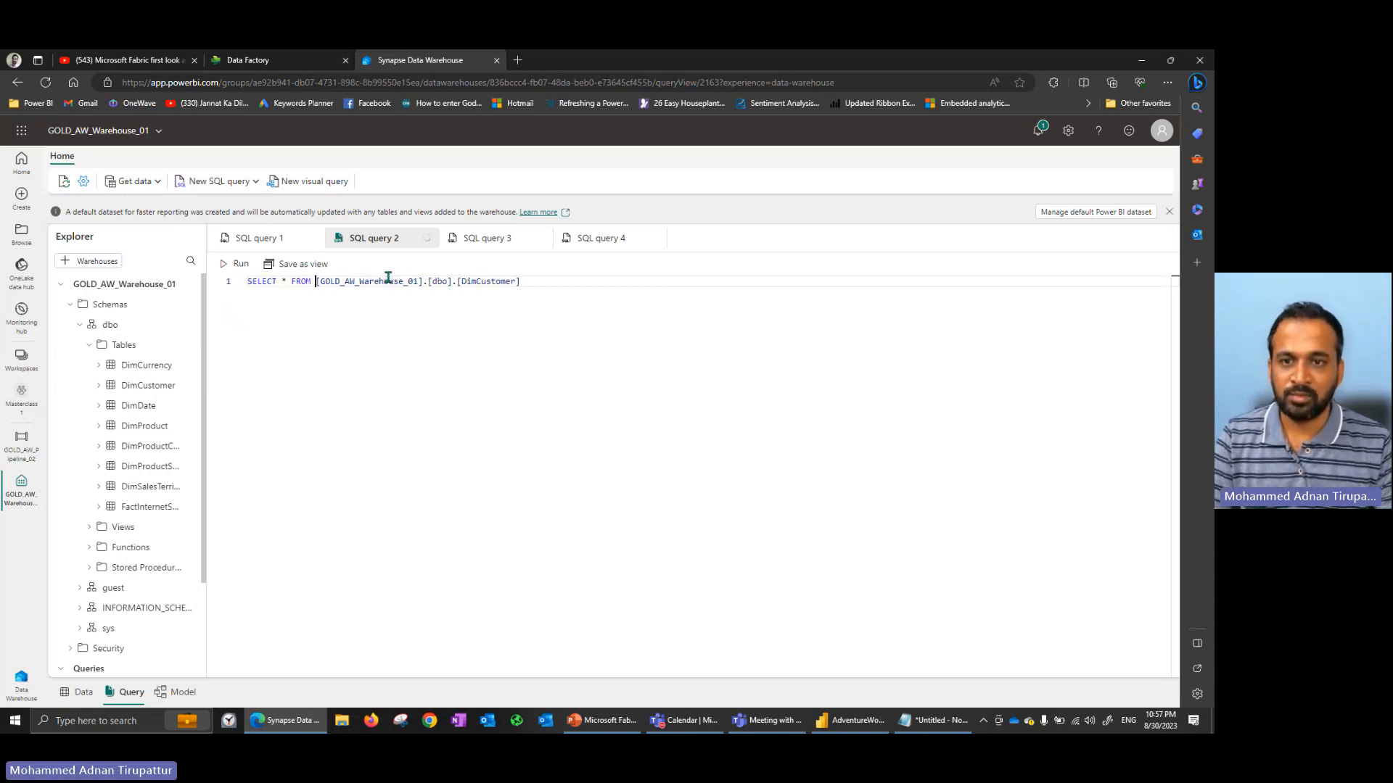
left_click(235, 264)
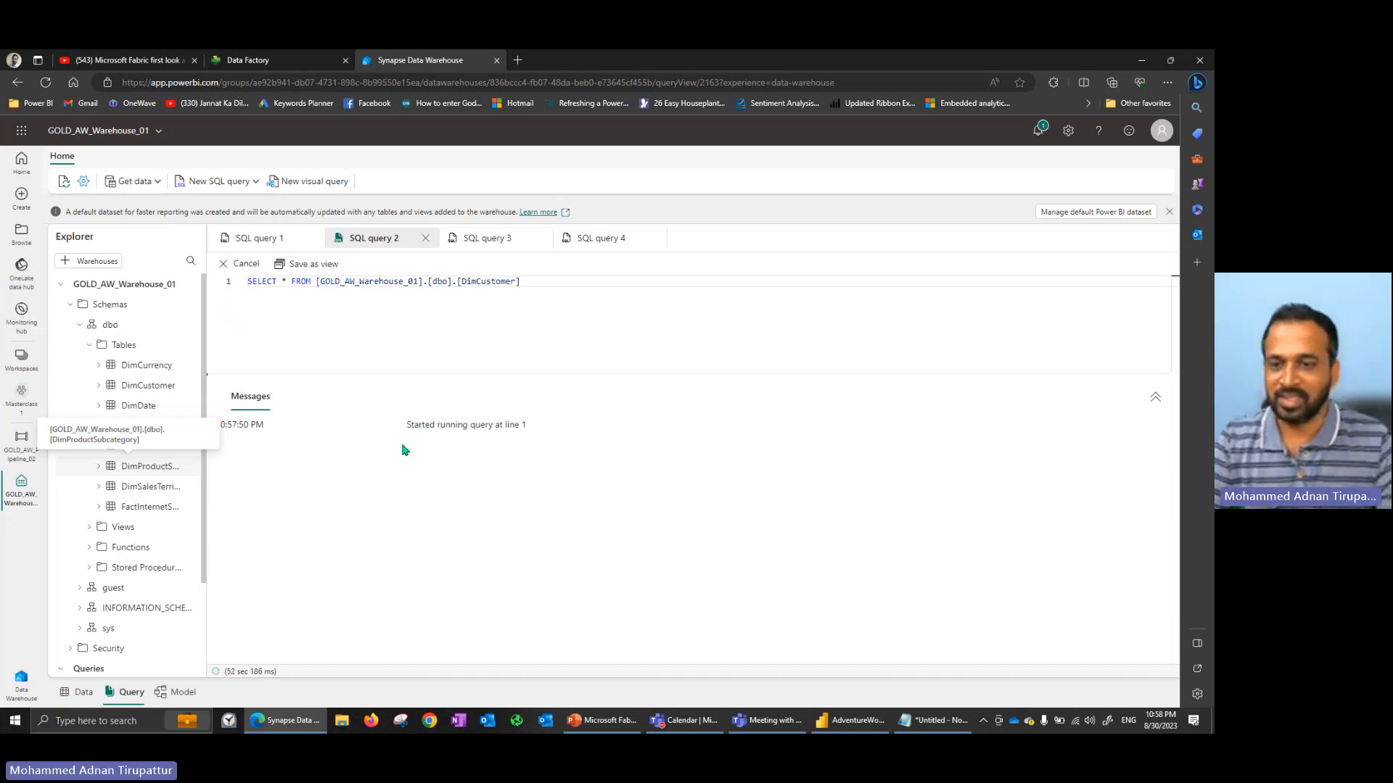
Try to save SQL query 2 as a view without its statement selected, and dismiss the dialog.
left_click(325, 267)
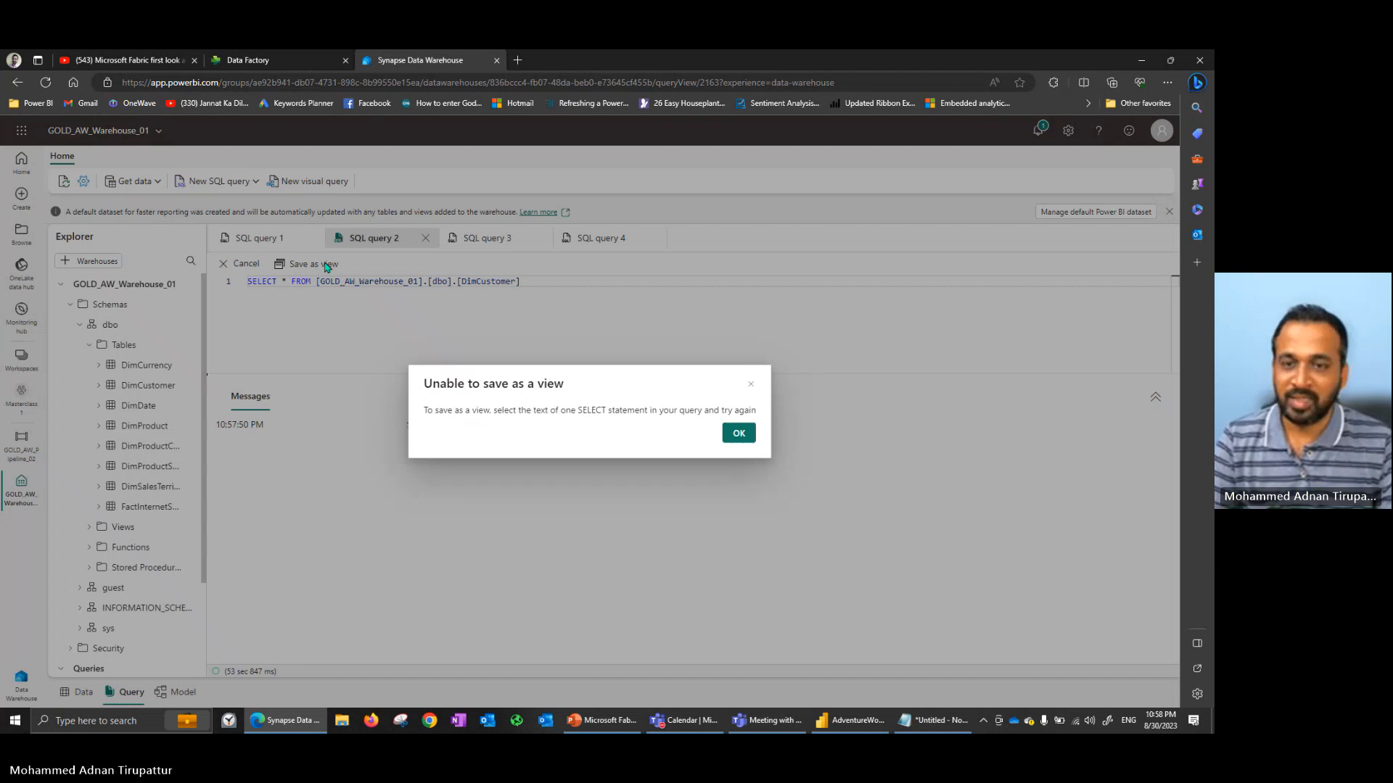
left_click_drag(427, 410, 652, 411)
left_click(738, 433)
Save the selected SELECT statement of SQL query 2 as a view named Vw_Customer in the dbo schema.
left_click_drag(521, 281, 230, 280)
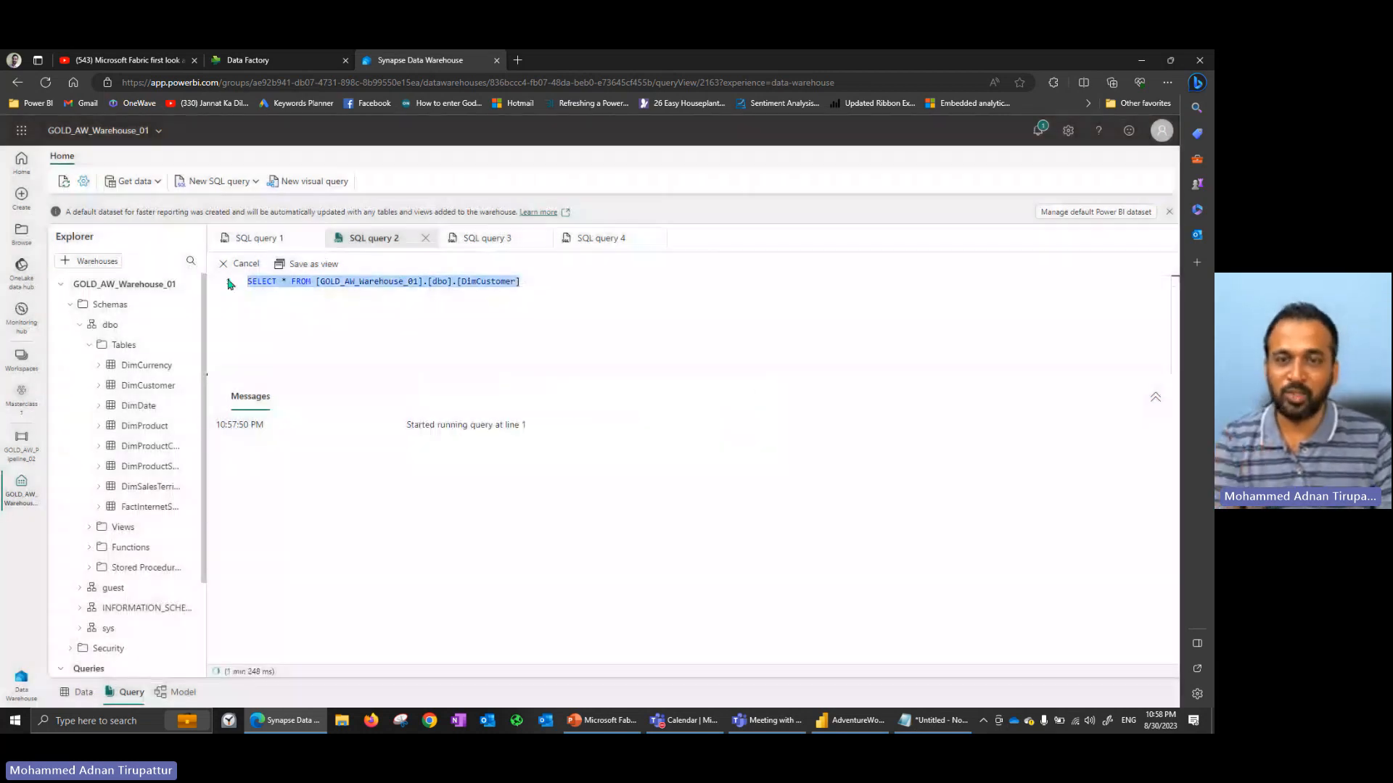
left_click(308, 267)
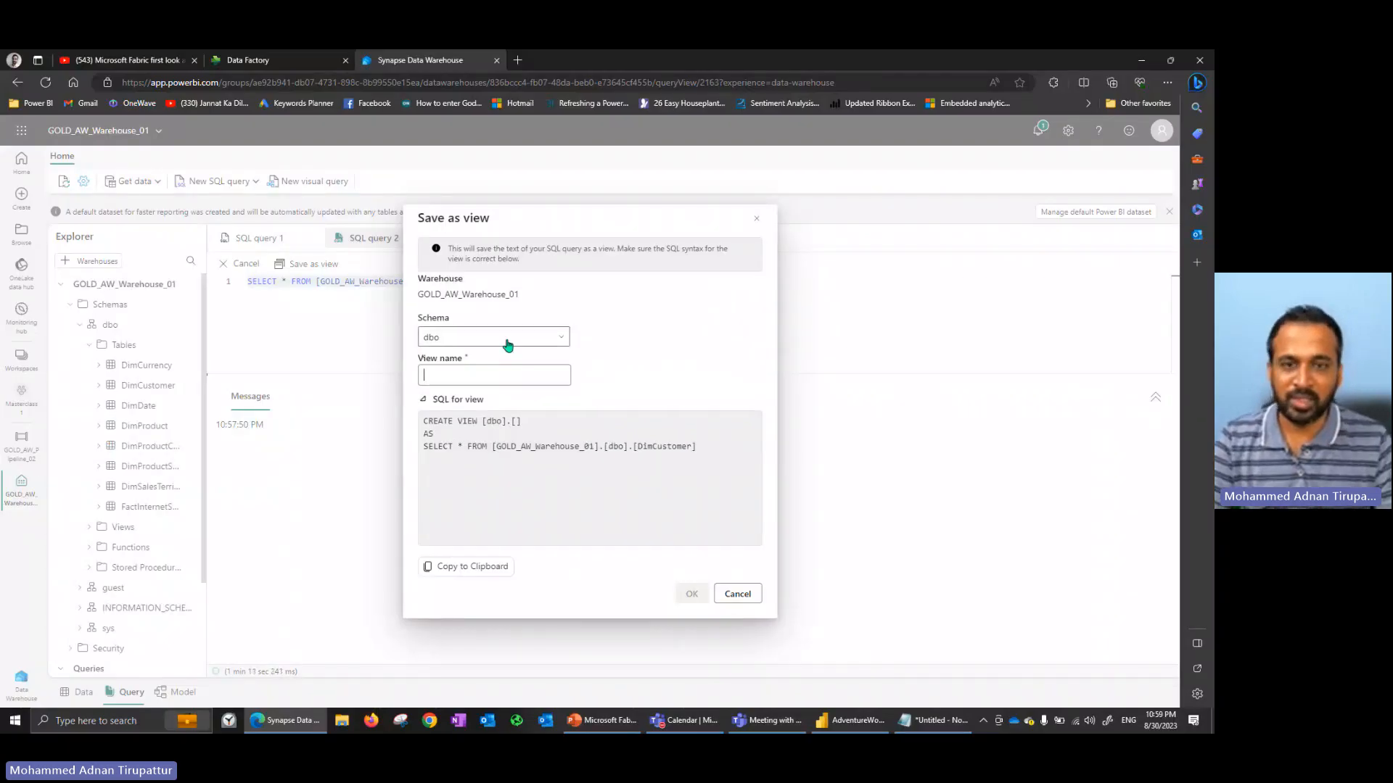
left_click(507, 341)
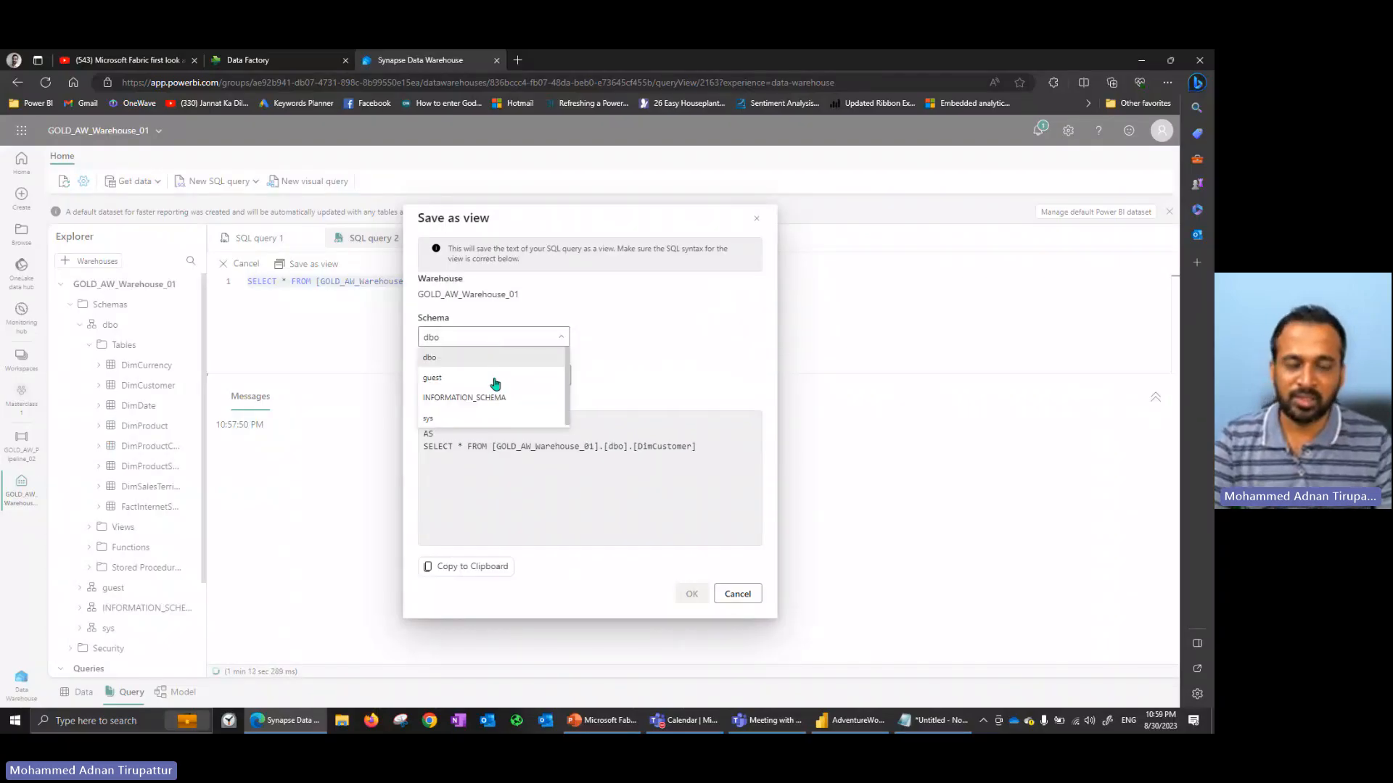
left_click(507, 357)
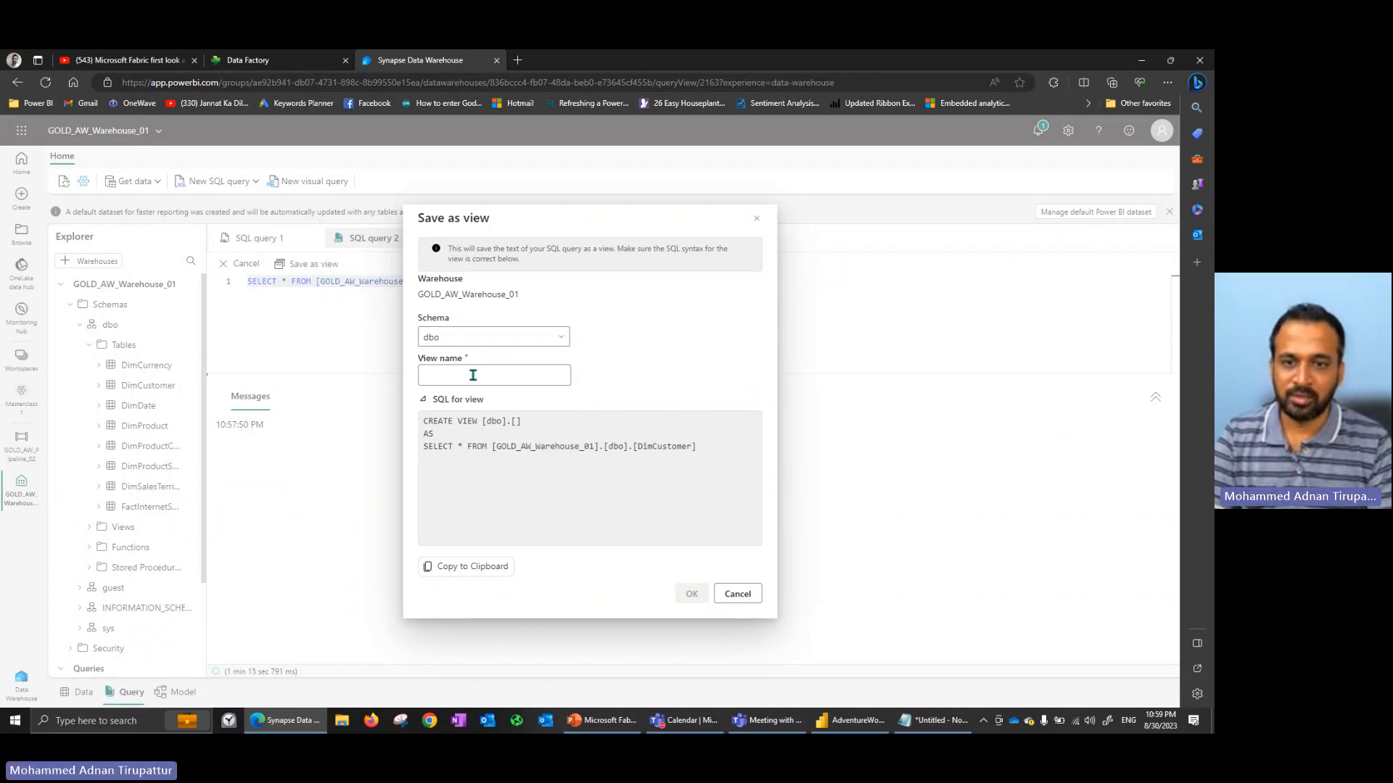
type("vIEW_dI")
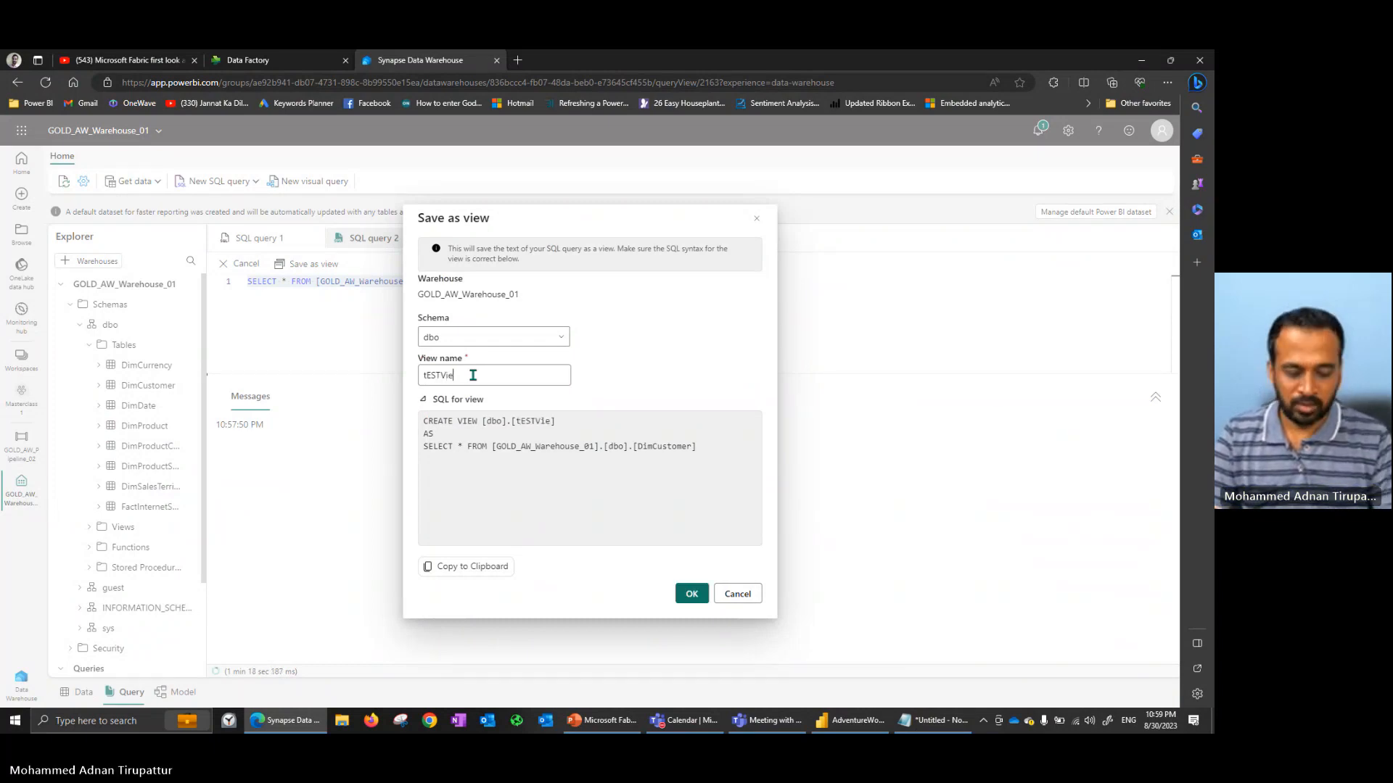
key("ctrl+a")
type("Vw")
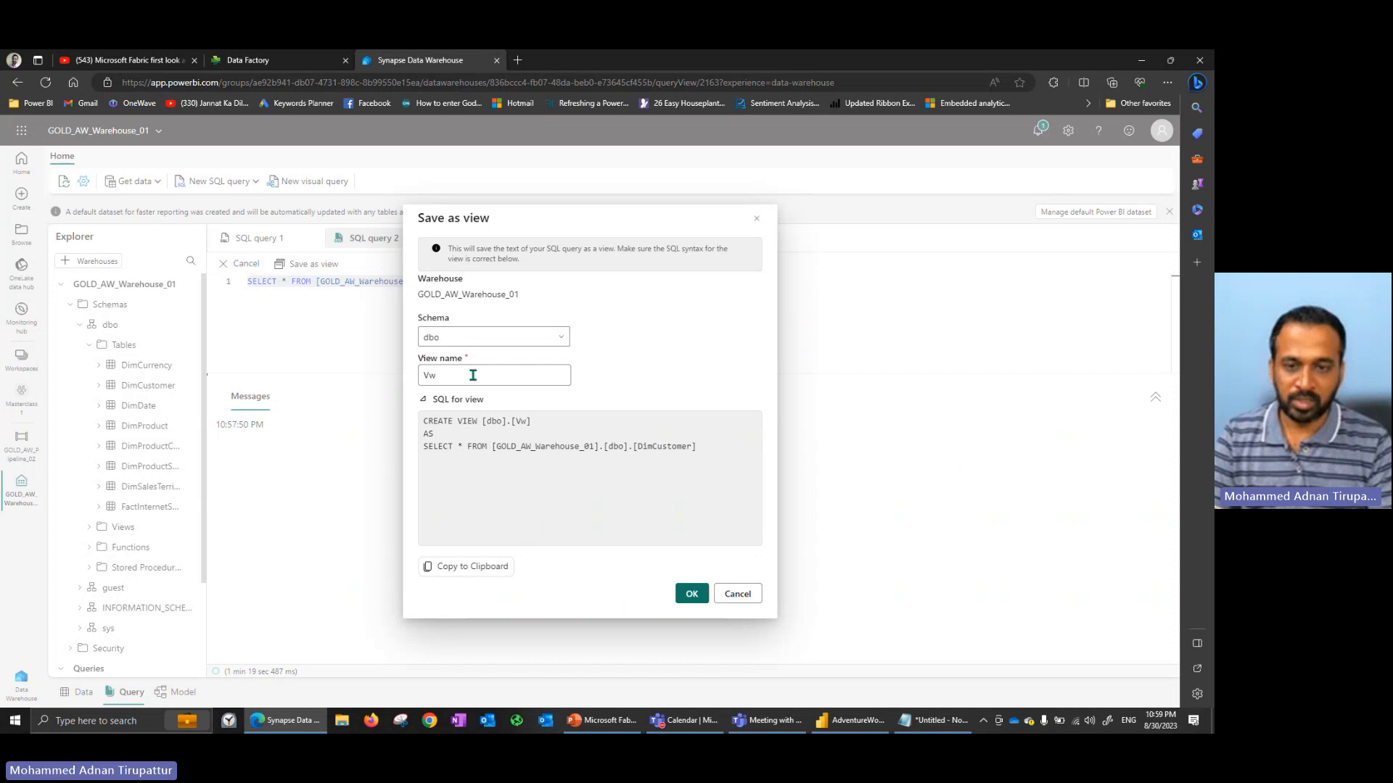
type("_Customer")
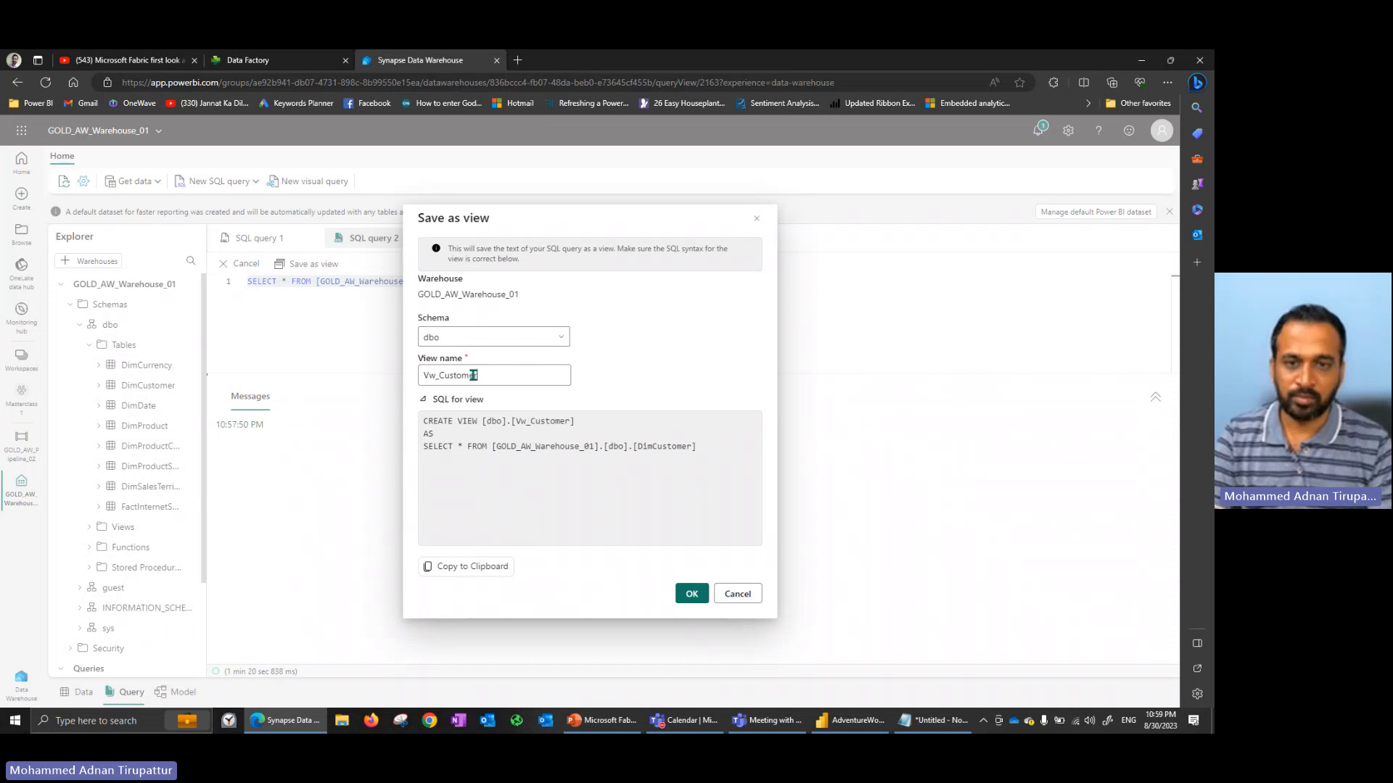
left_click(692, 594)
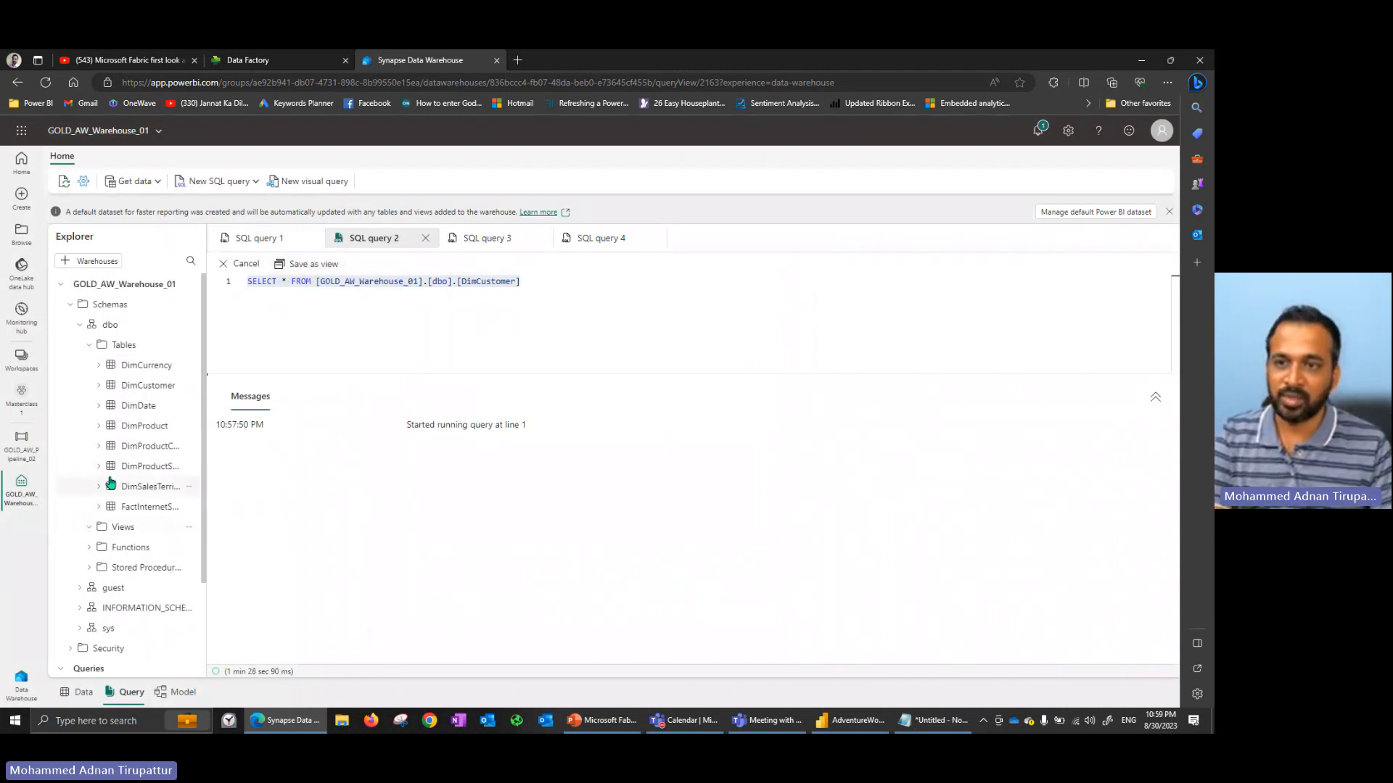
Refresh the warehouse objects and expand the dbo schema's Views folder.
left_click(64, 183)
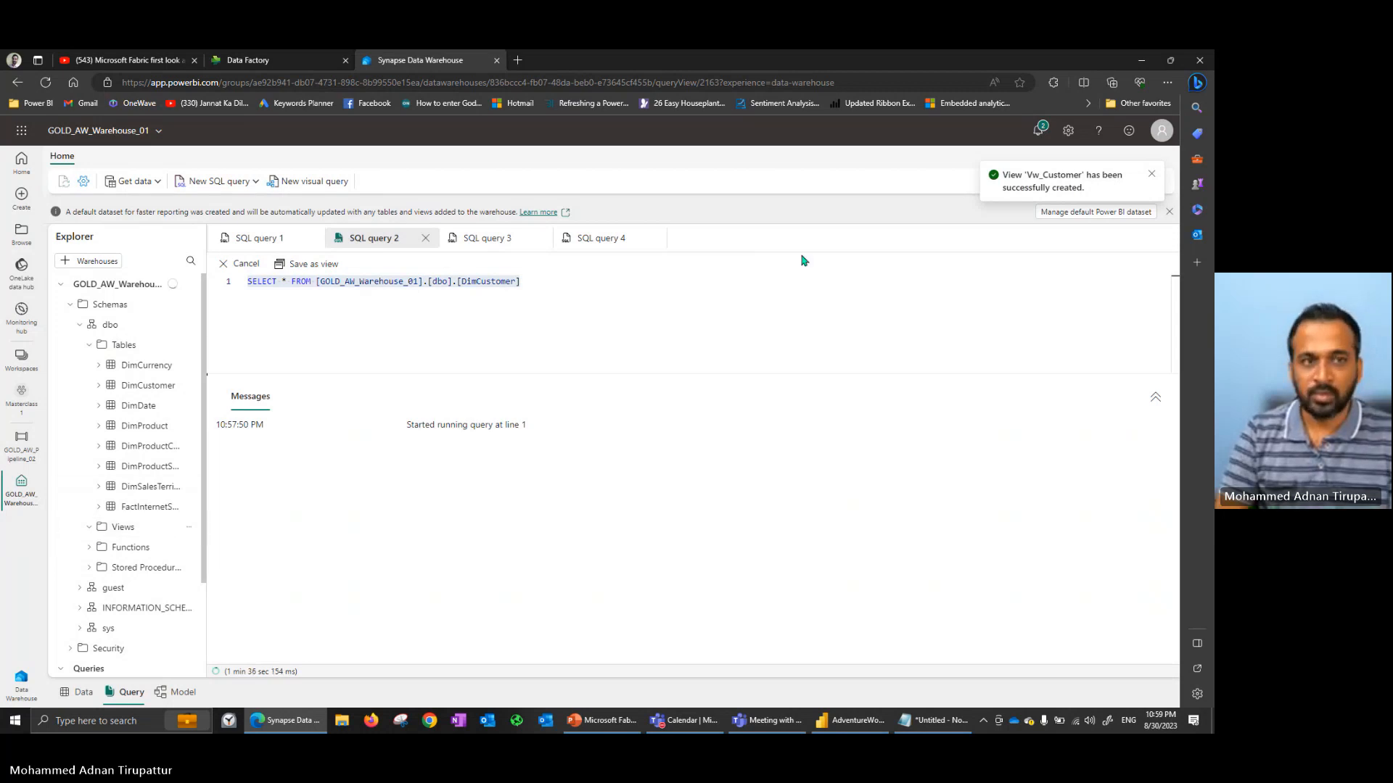
left_click(90, 529)
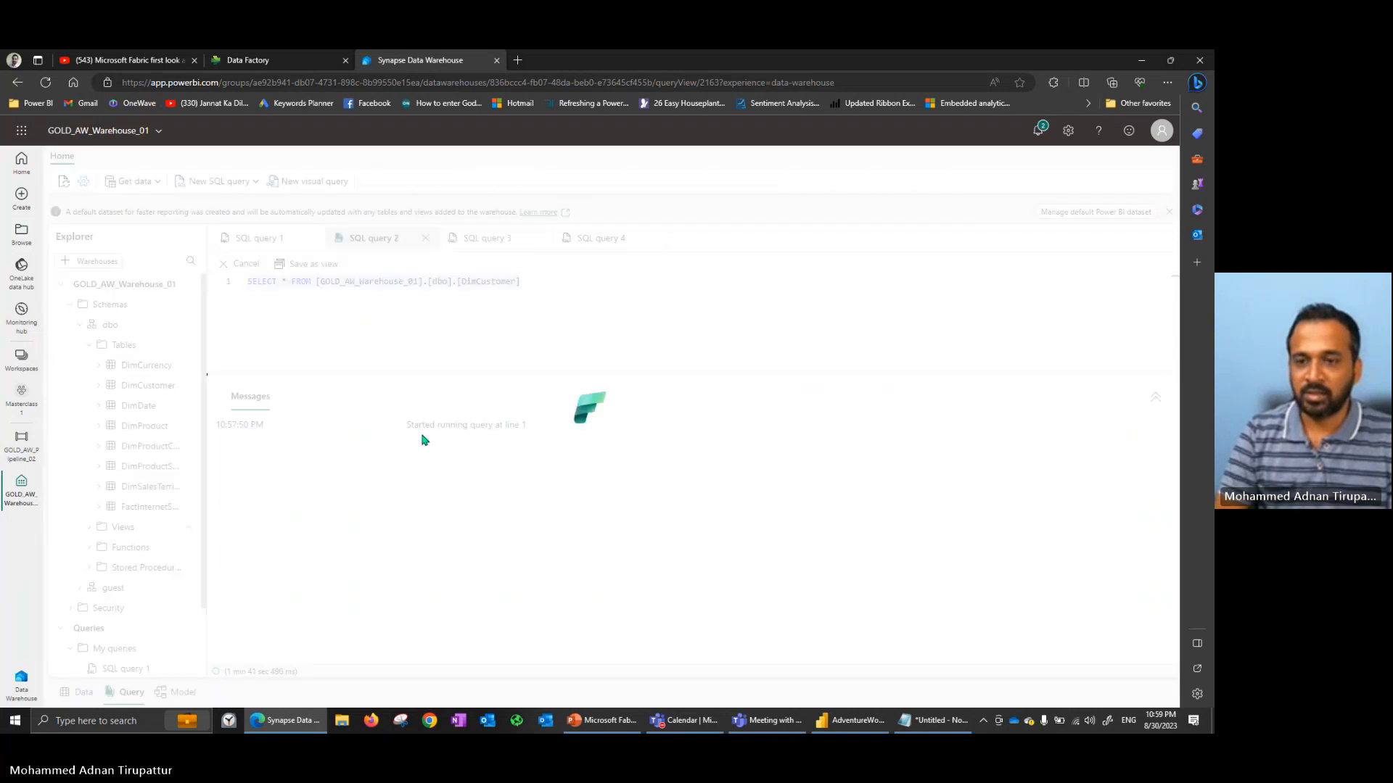
left_click(89, 527)
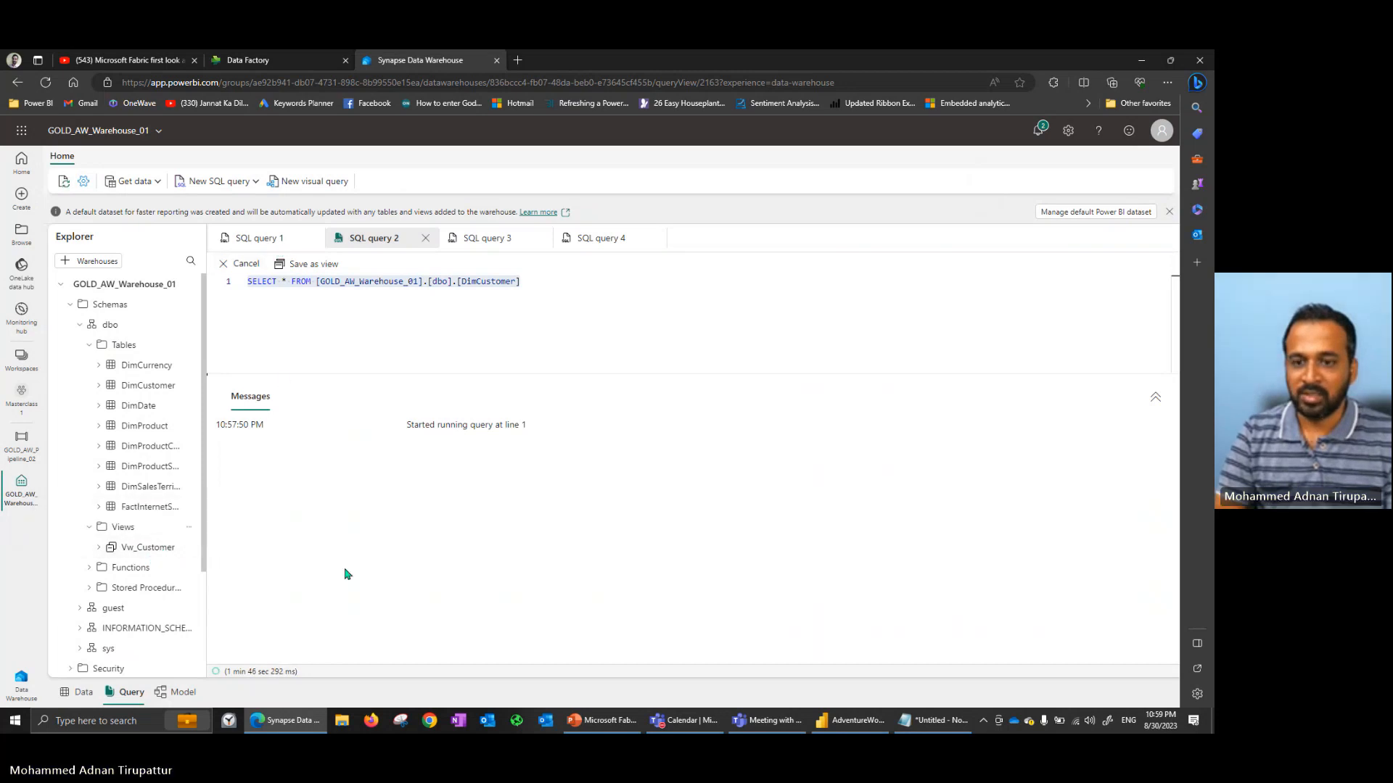
Cancel the running DimCustomer query, and try running it once more before cancelling it again.
left_click(241, 264)
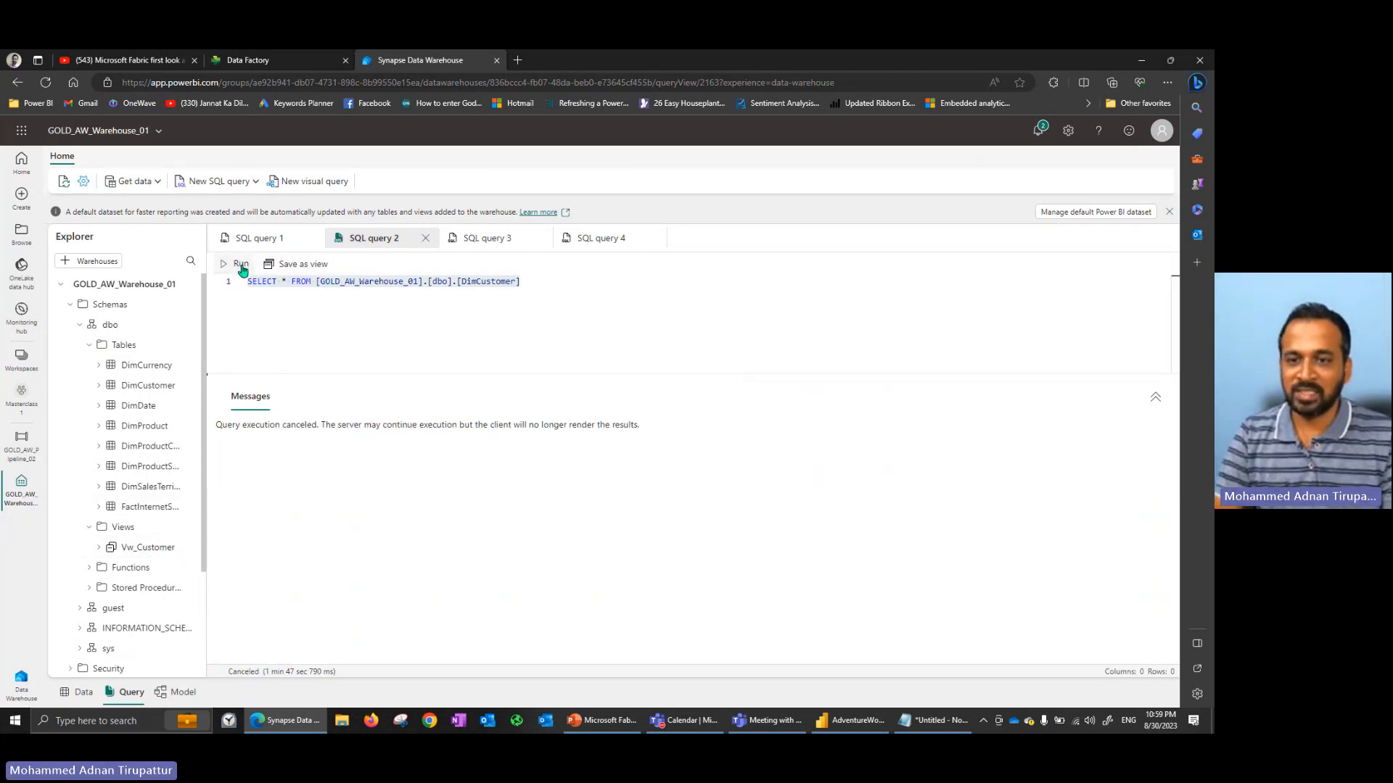
left_click(339, 314)
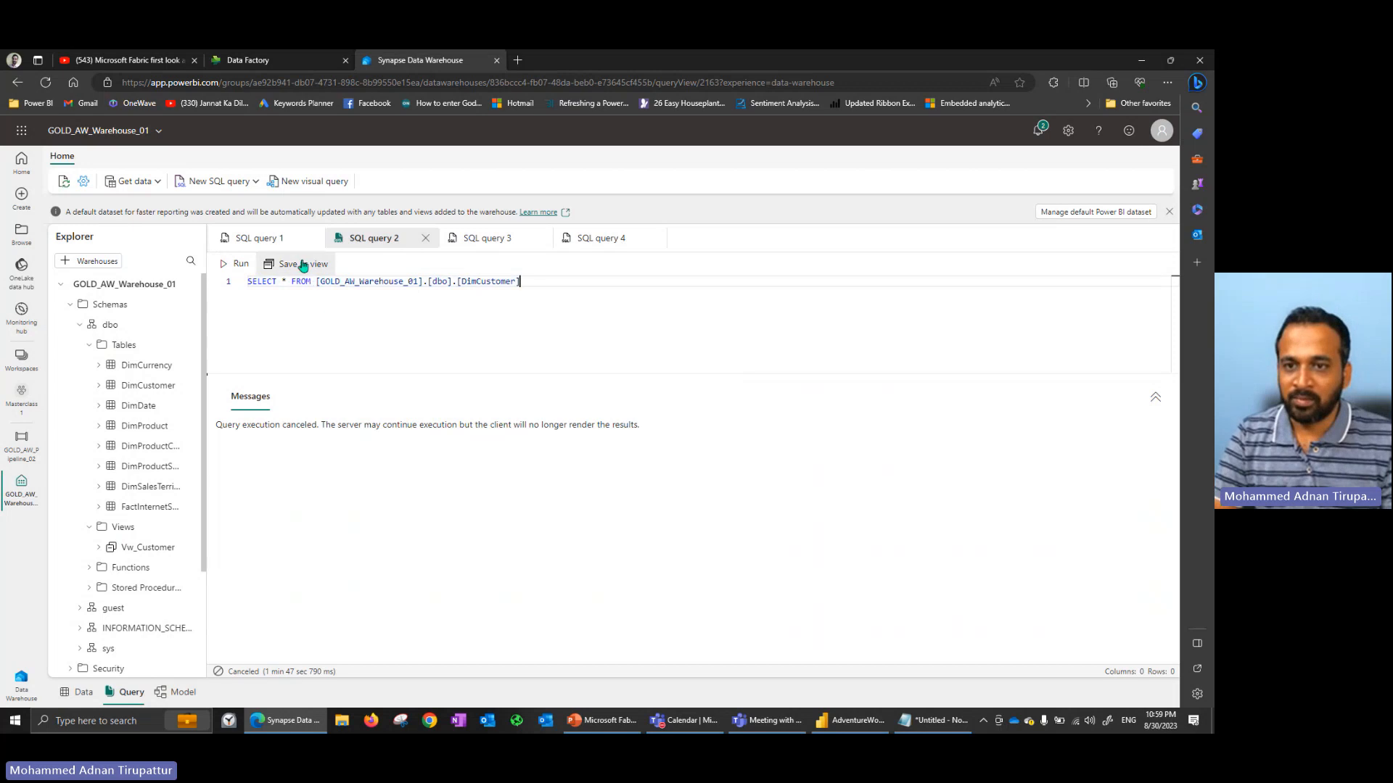
left_click(238, 268)
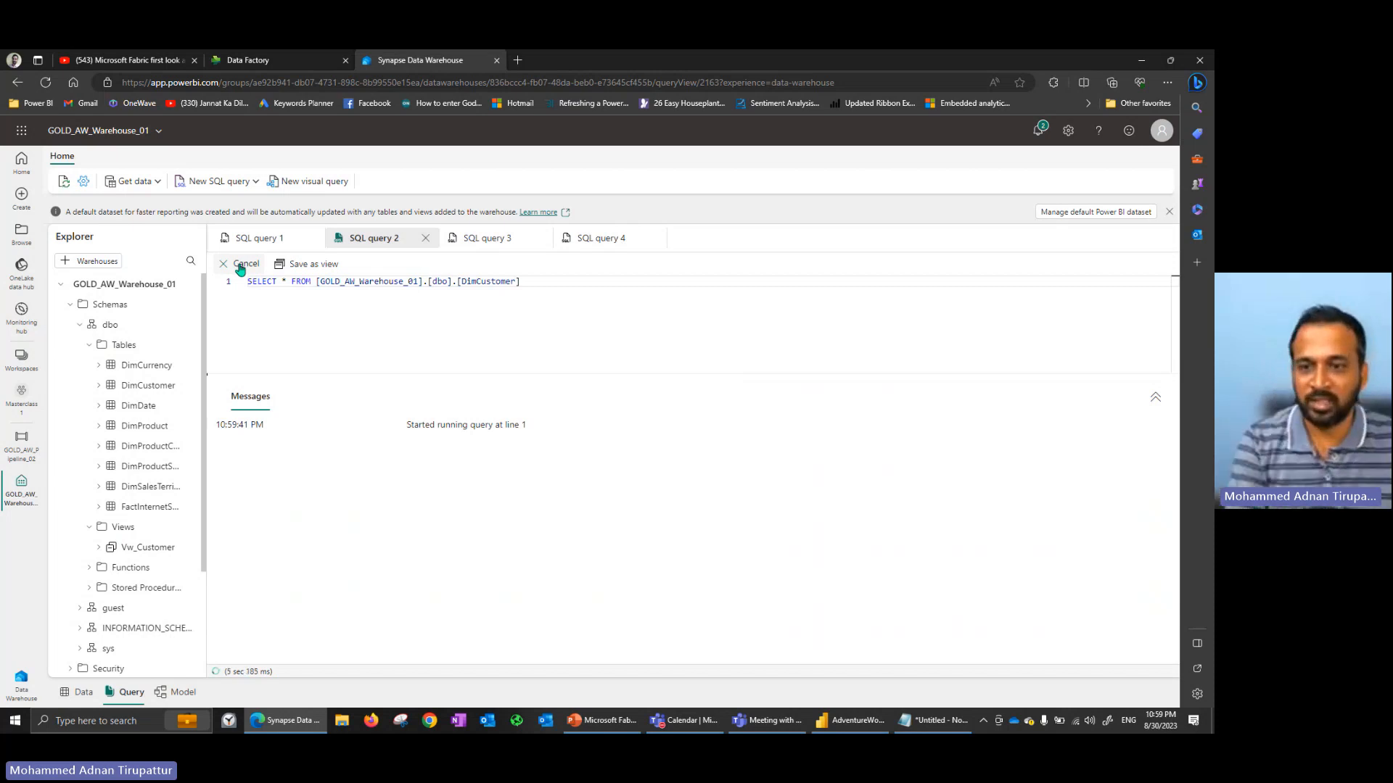
left_click(240, 267)
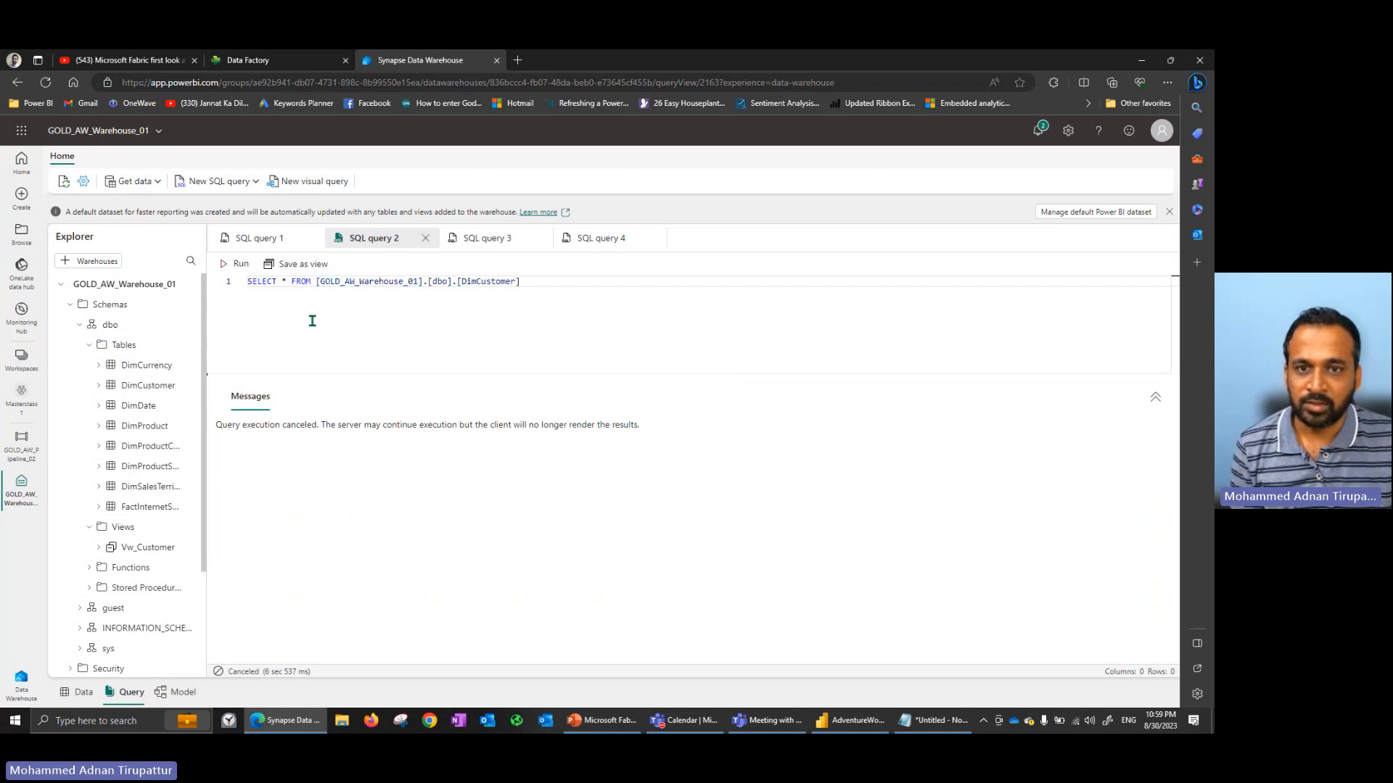
Create a new visual query and add the DimCurrency table to its canvas.
left_click(308, 183)
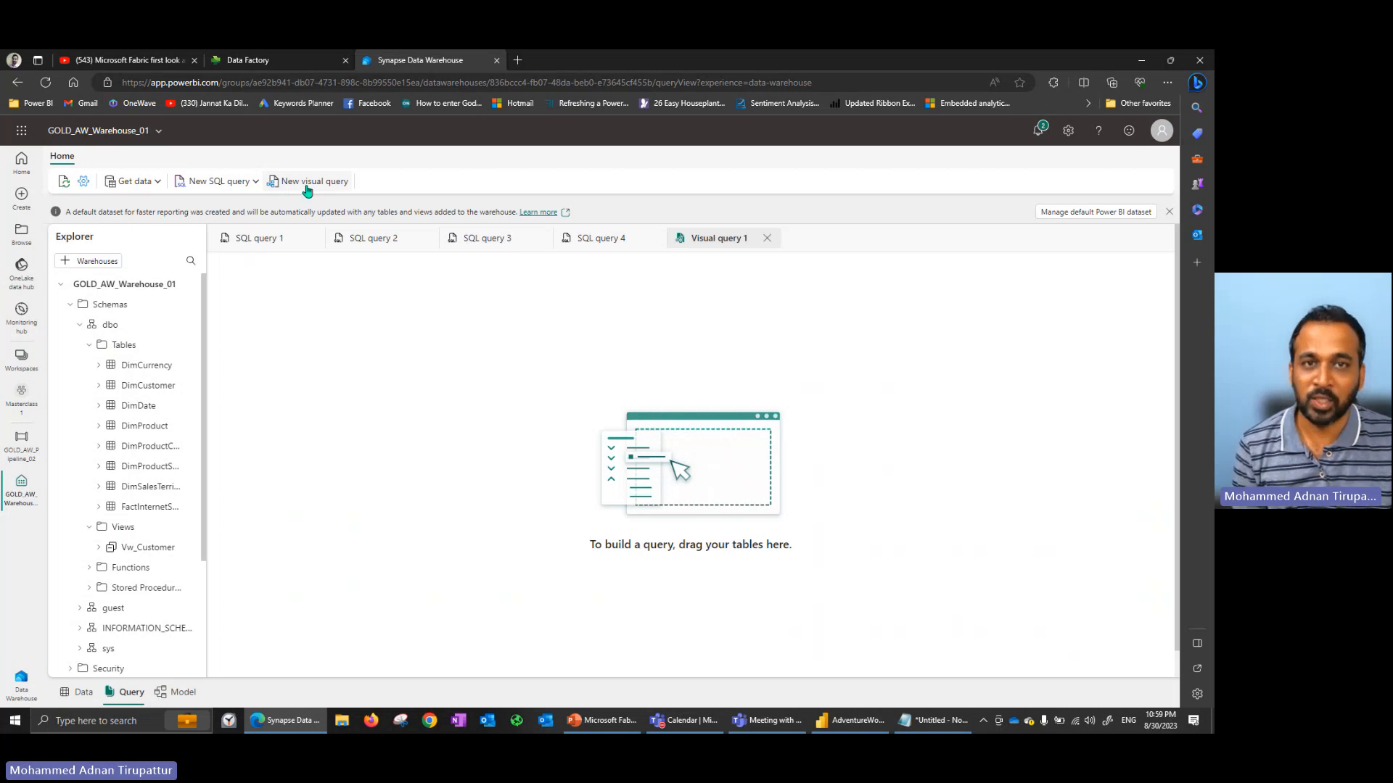
left_click_drag(149, 367, 370, 295)
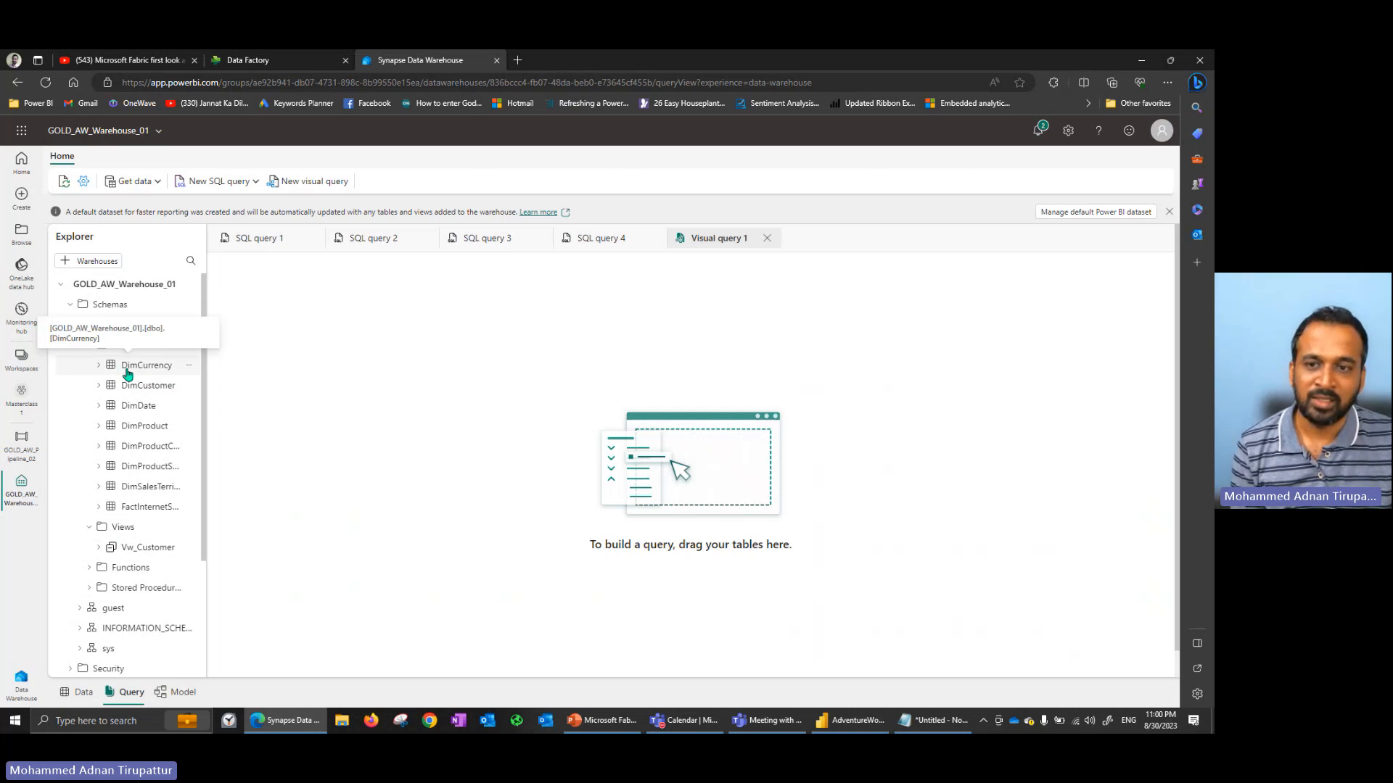
left_click_drag(143, 369, 464, 372)
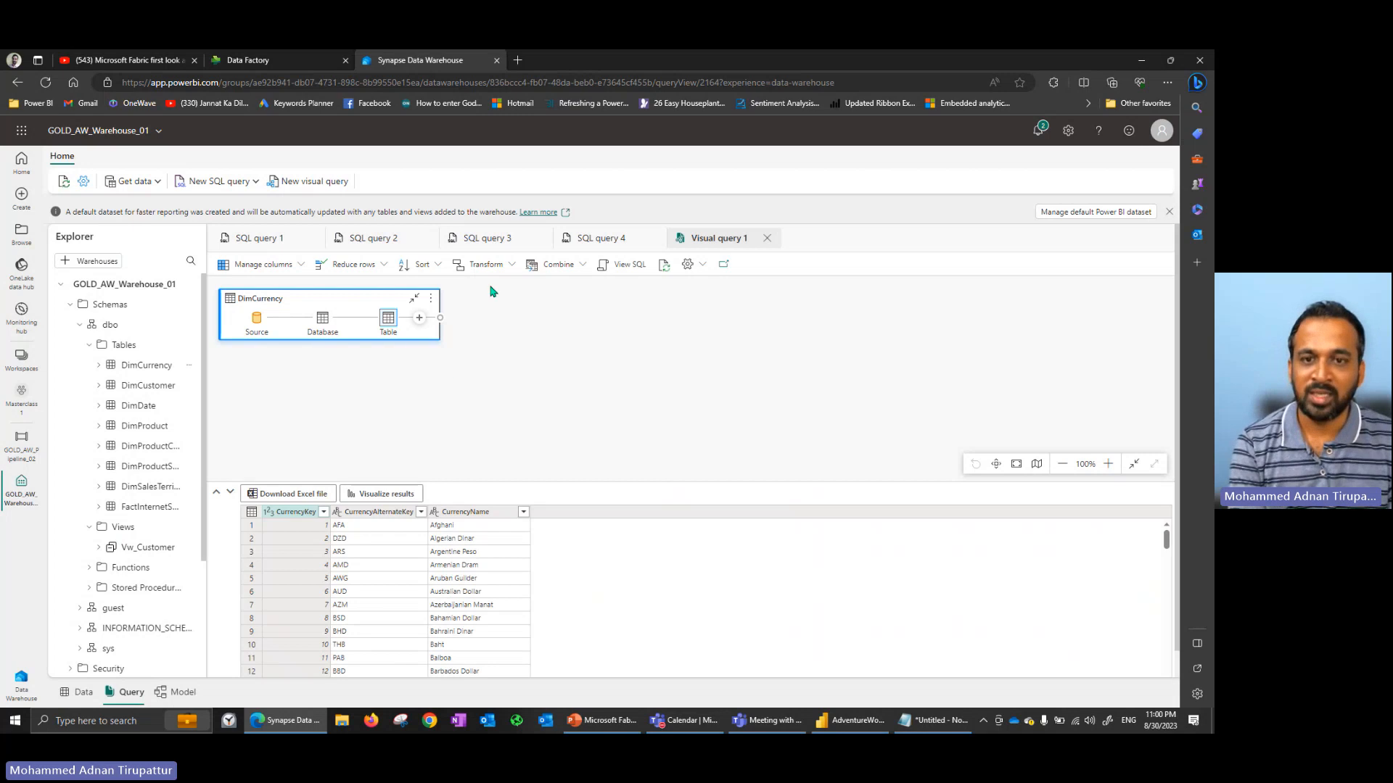
Add a Keep top rows step to the DimCurrency query that keeps 10 rows.
left_click(420, 320)
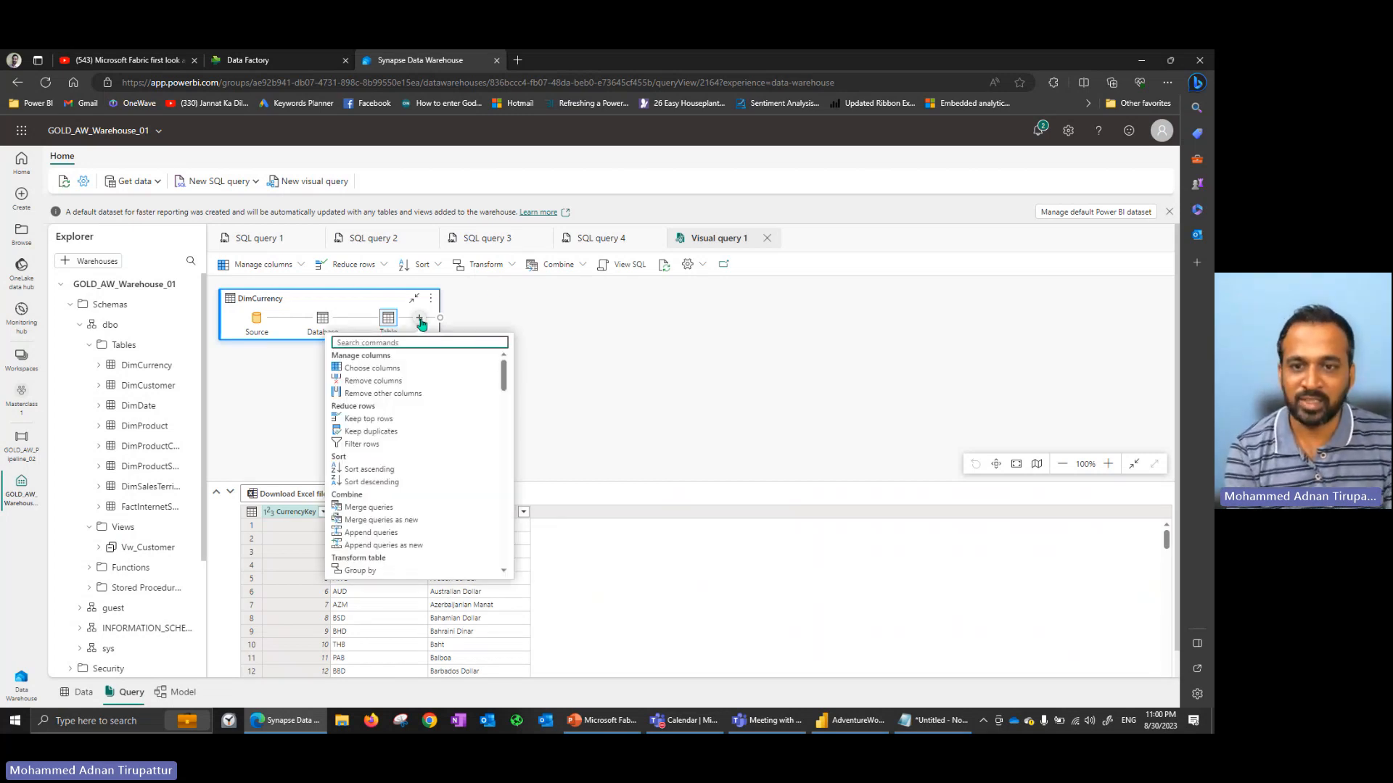
left_click(399, 419)
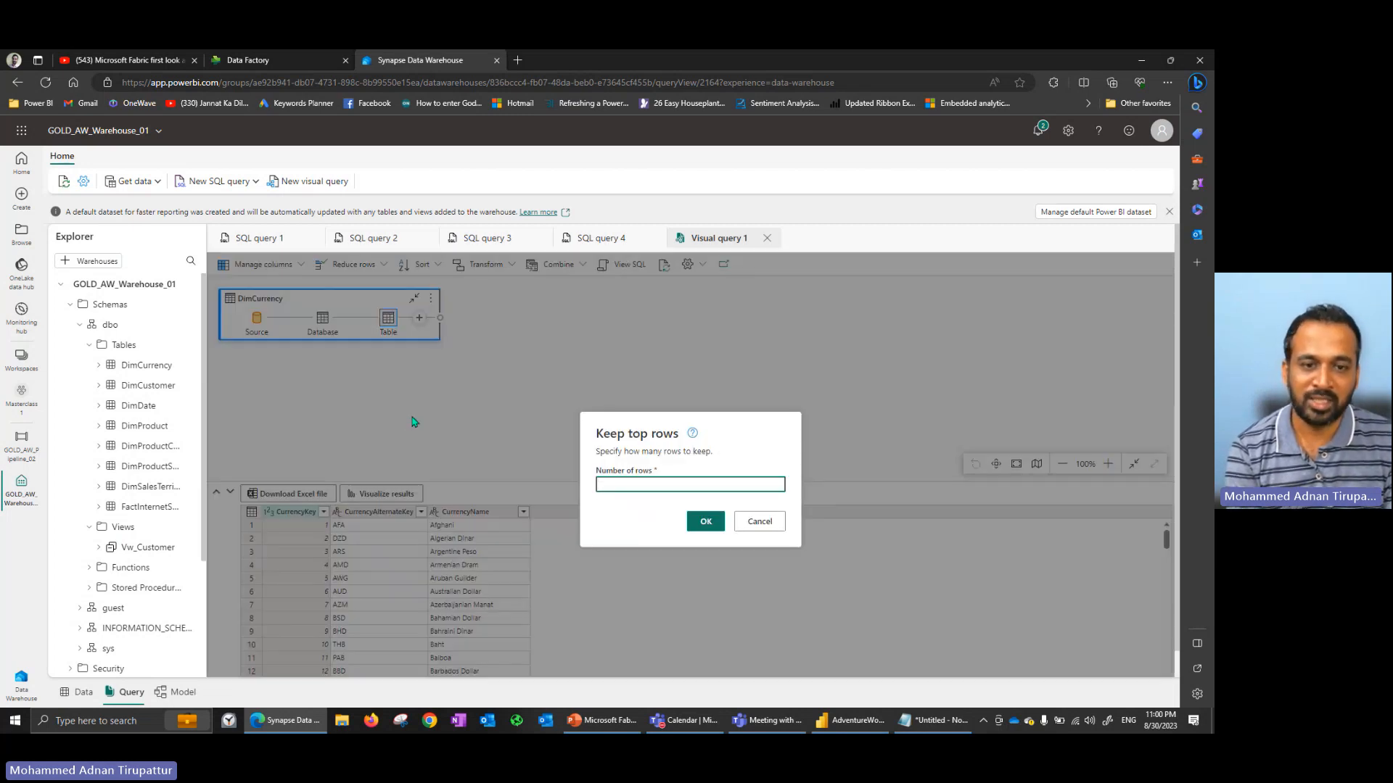
left_click(710, 523)
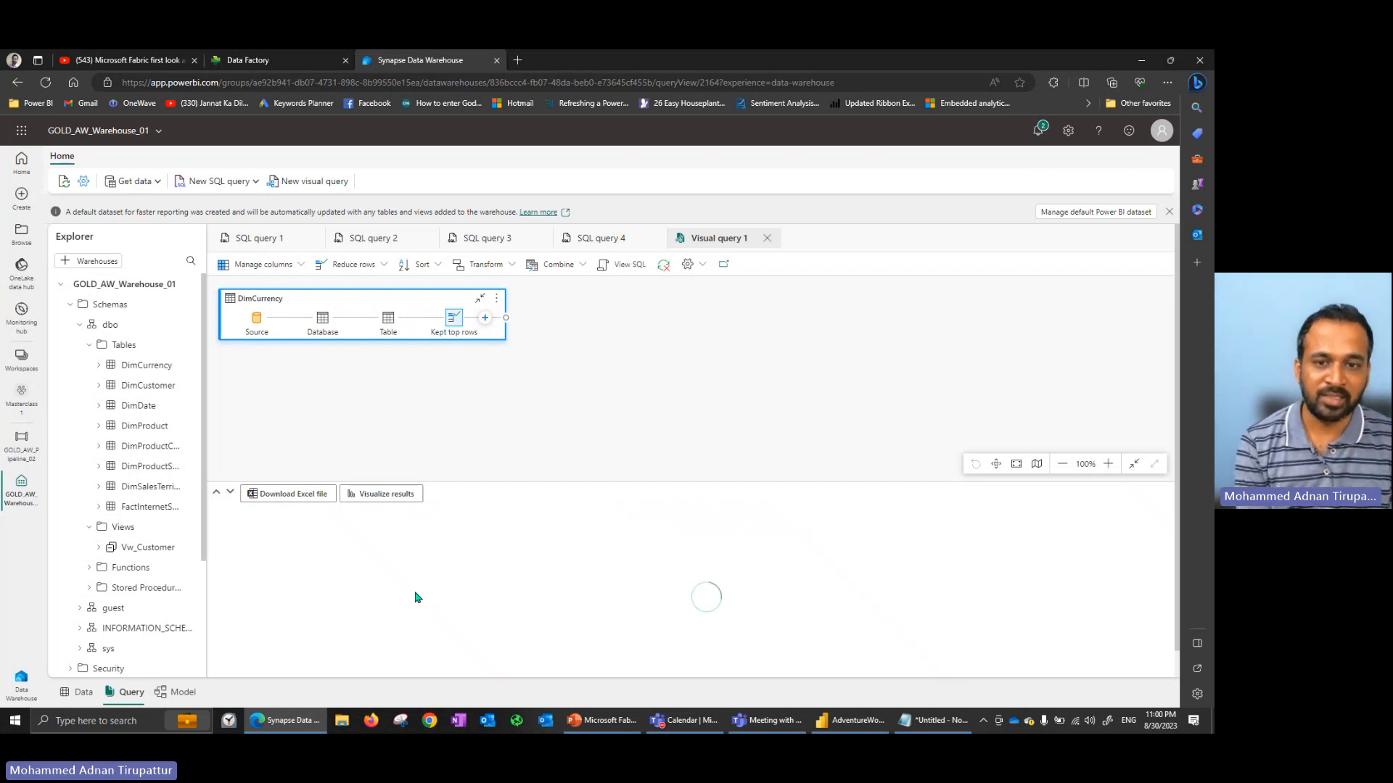
Delete the DimCurrency query from Visual query 1 and dismiss the save message.
left_click(498, 299)
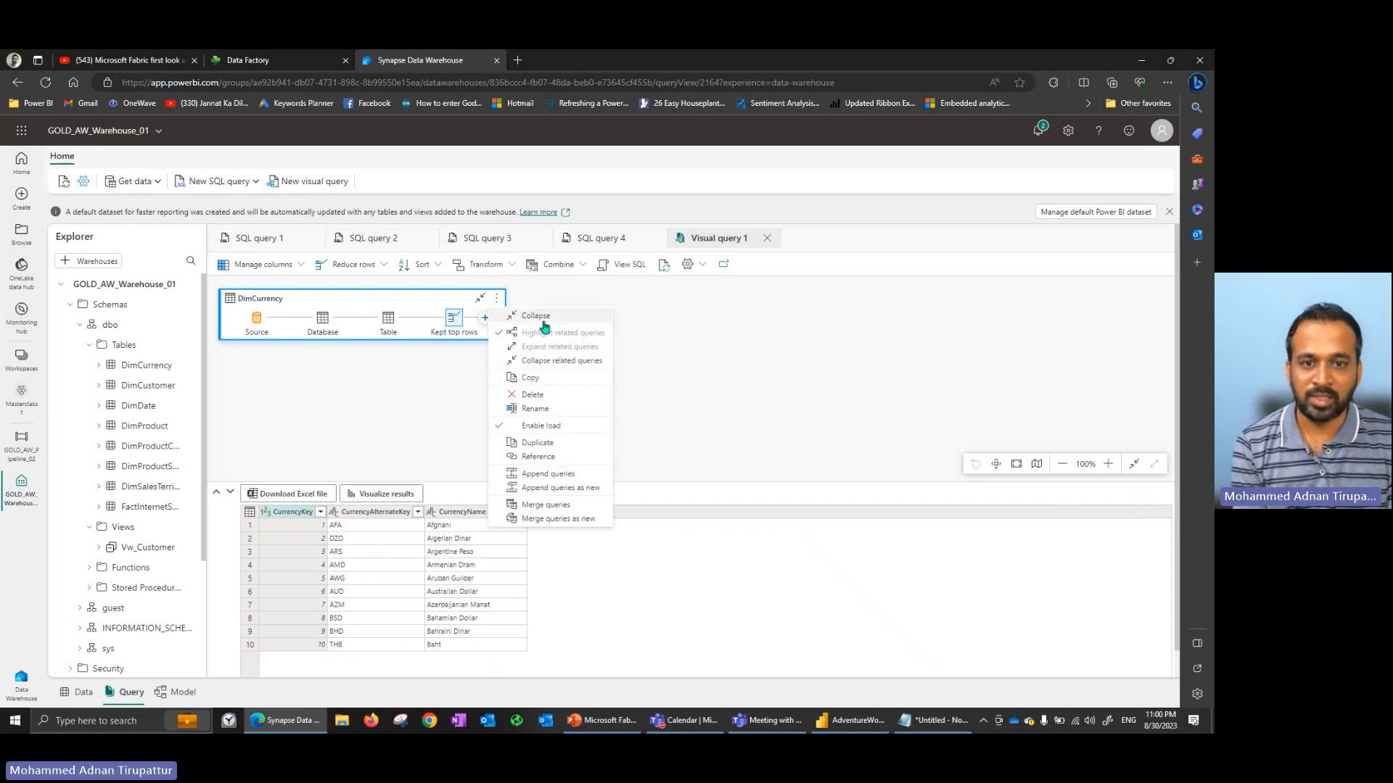
left_click(533, 394)
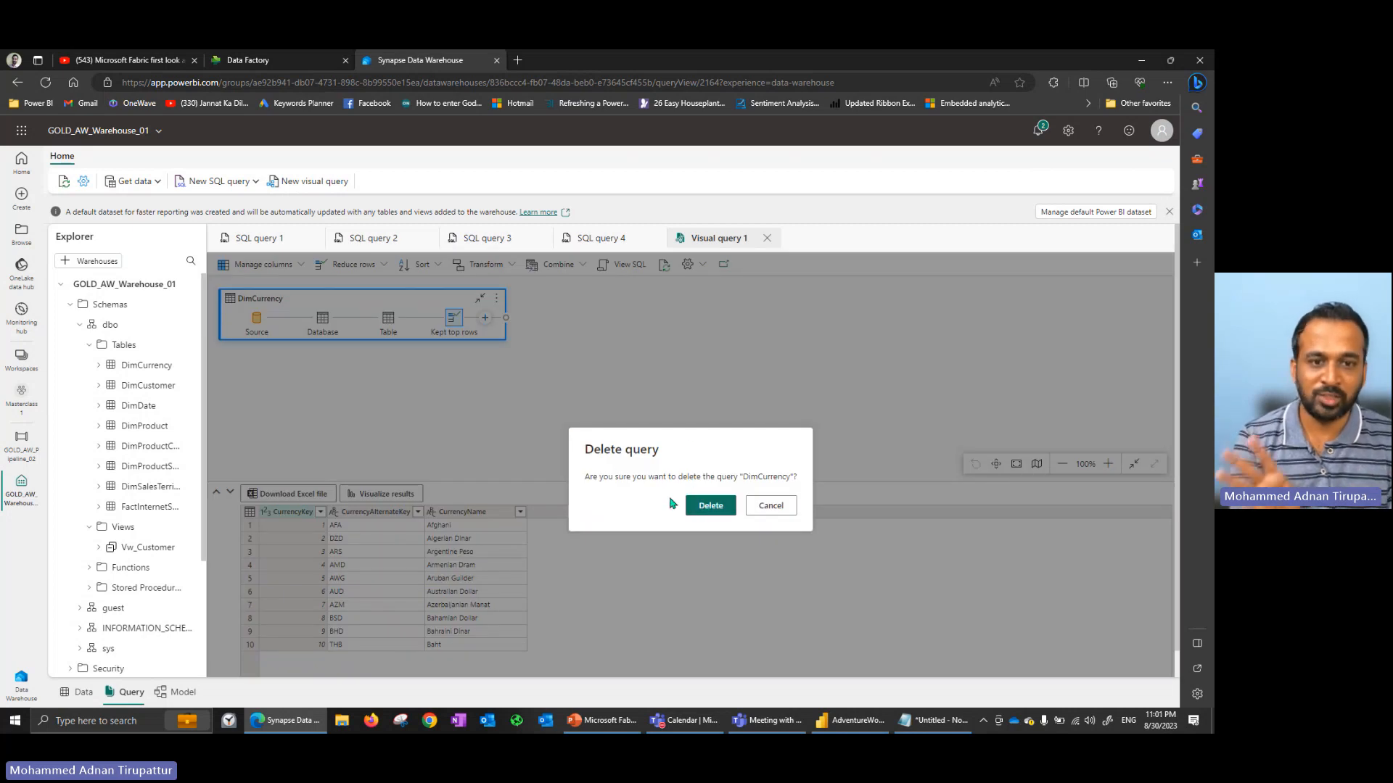
left_click(716, 505)
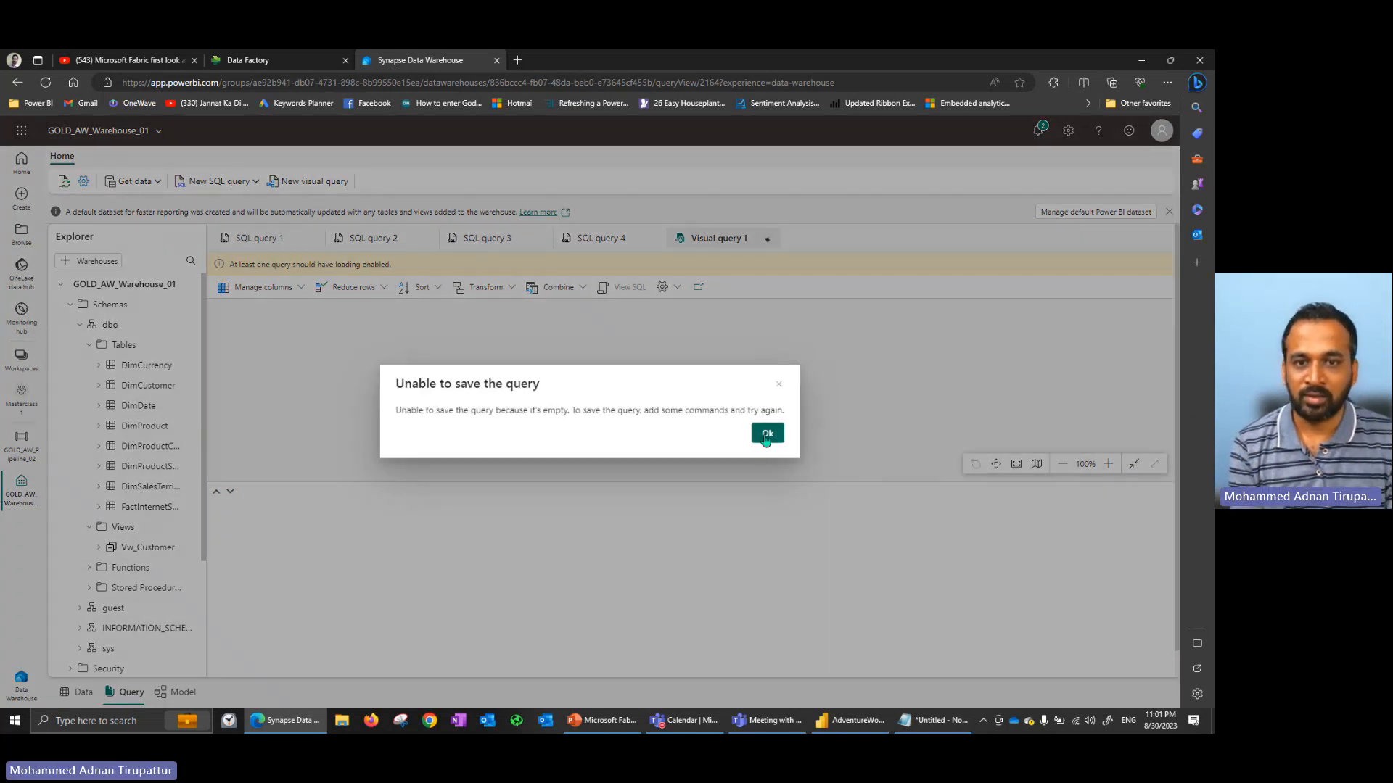
left_click(761, 435)
Add the DimProduct, DimProductCategory and DimProductSubcategory tables to the visual query canvas.
left_click_drag(145, 427, 341, 350)
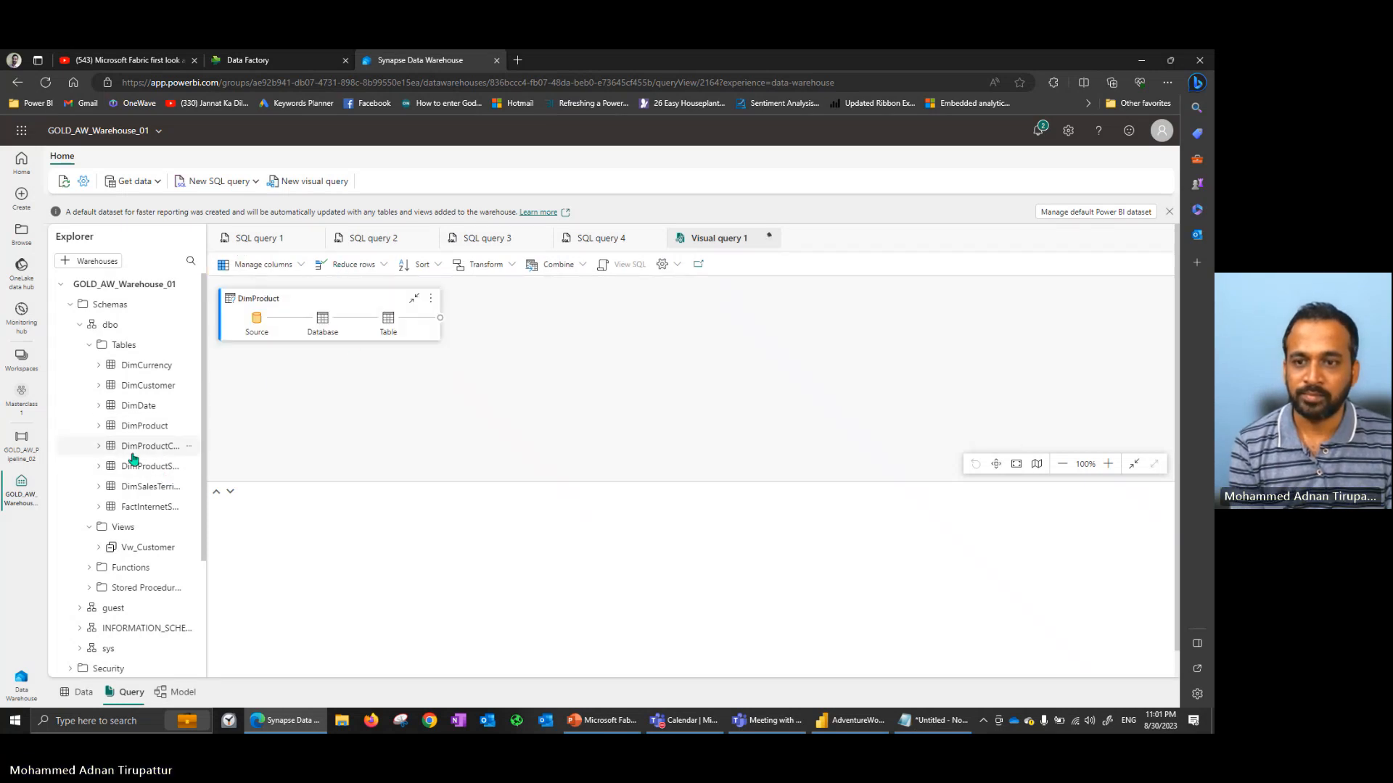
left_click_drag(148, 450, 320, 376)
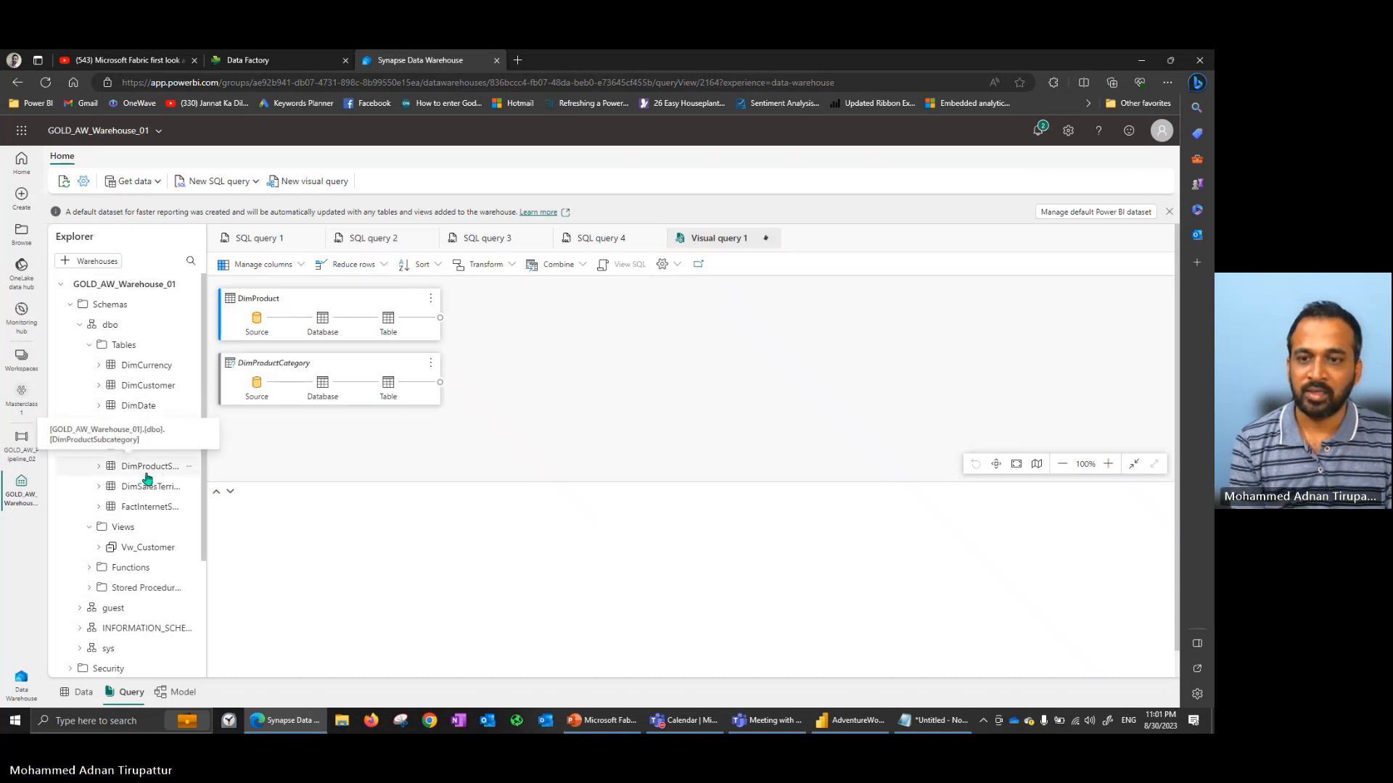
left_click_drag(147, 465, 390, 316)
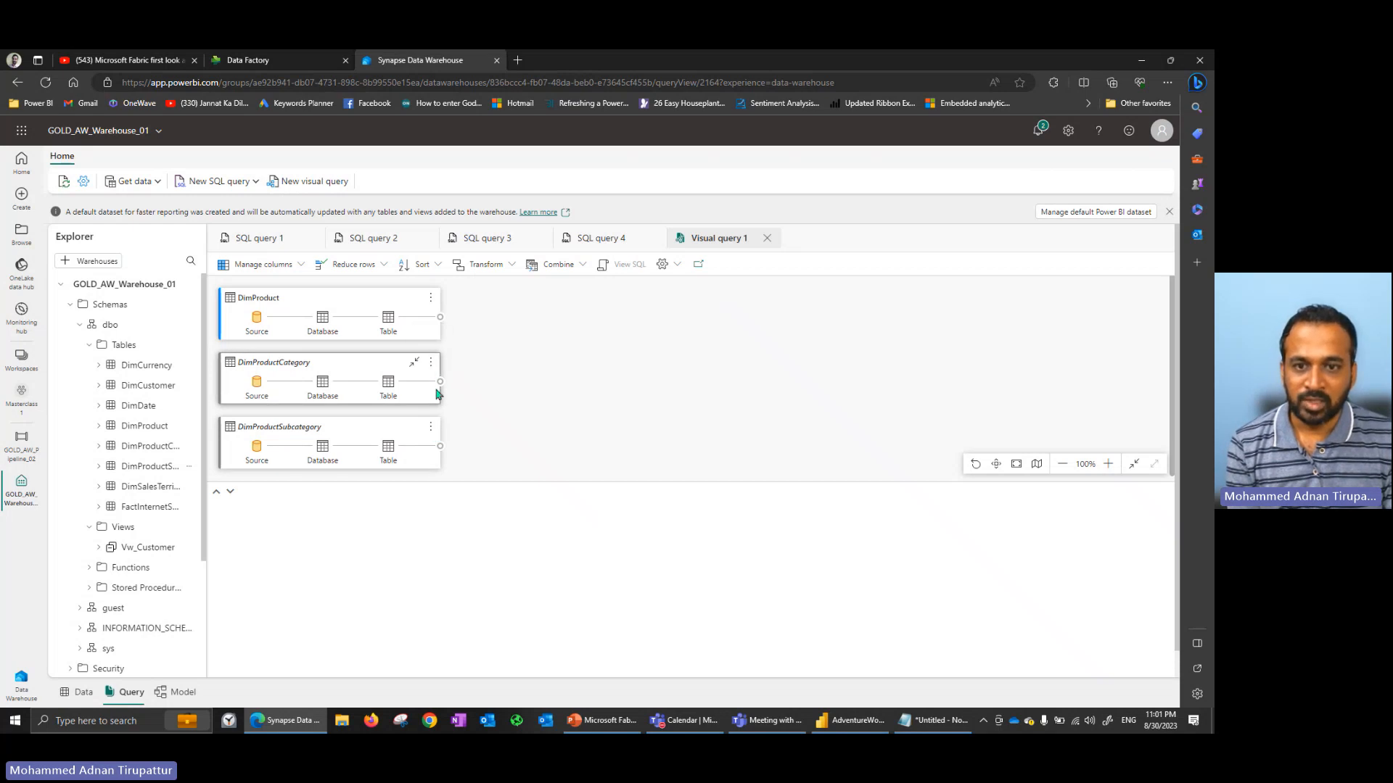
Merge DimProductSubcategory with DimProductCategory as the right table, matching on ProductCategoryKey with a left outer join.
left_click(431, 427)
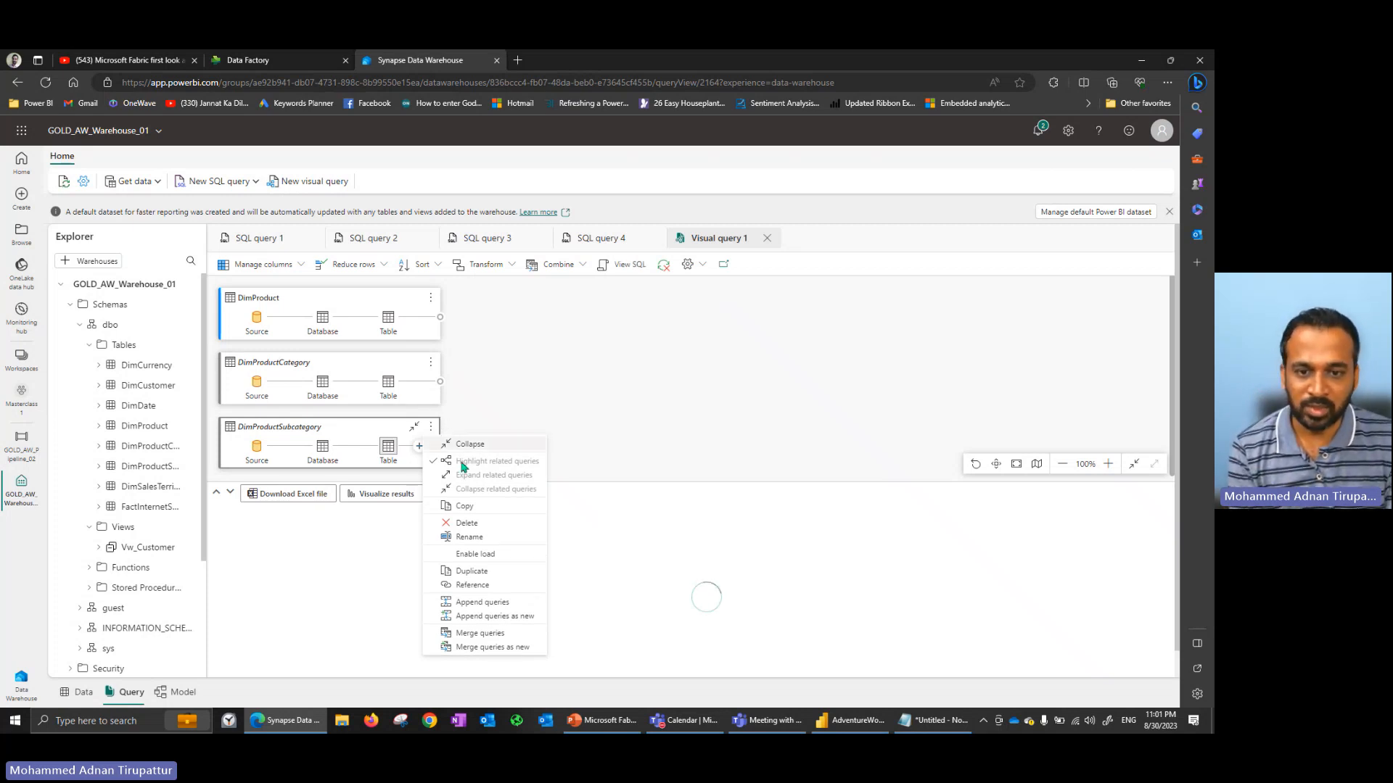
left_click(504, 634)
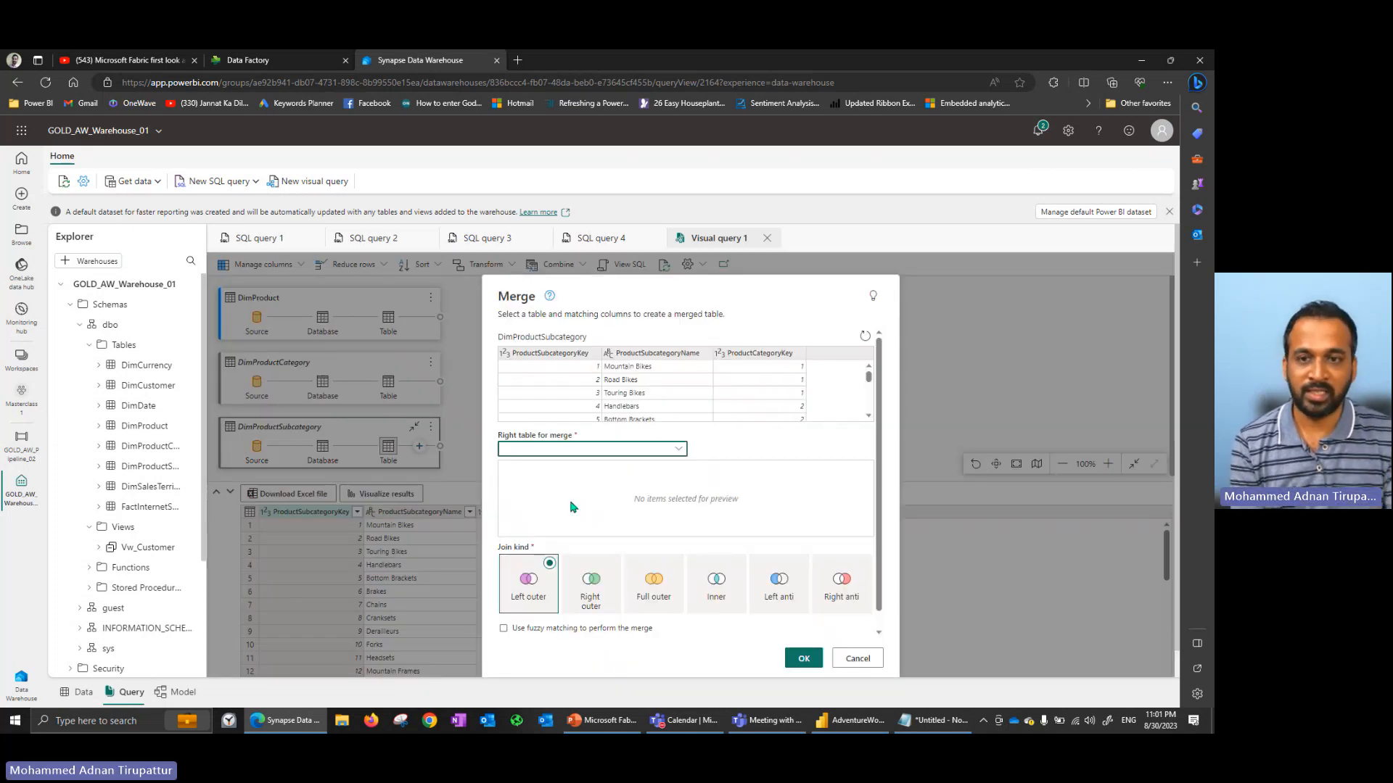
left_click(759, 355)
left_click(617, 449)
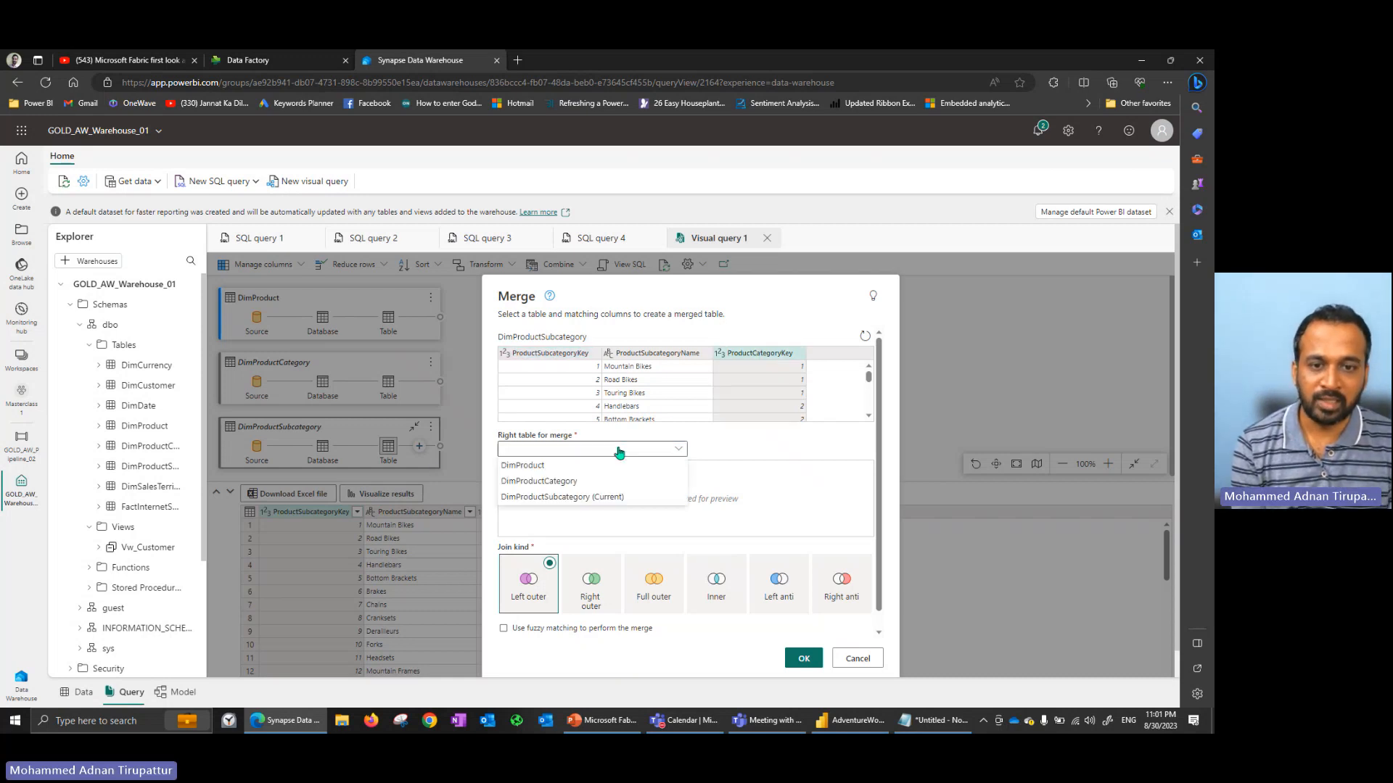
left_click(573, 481)
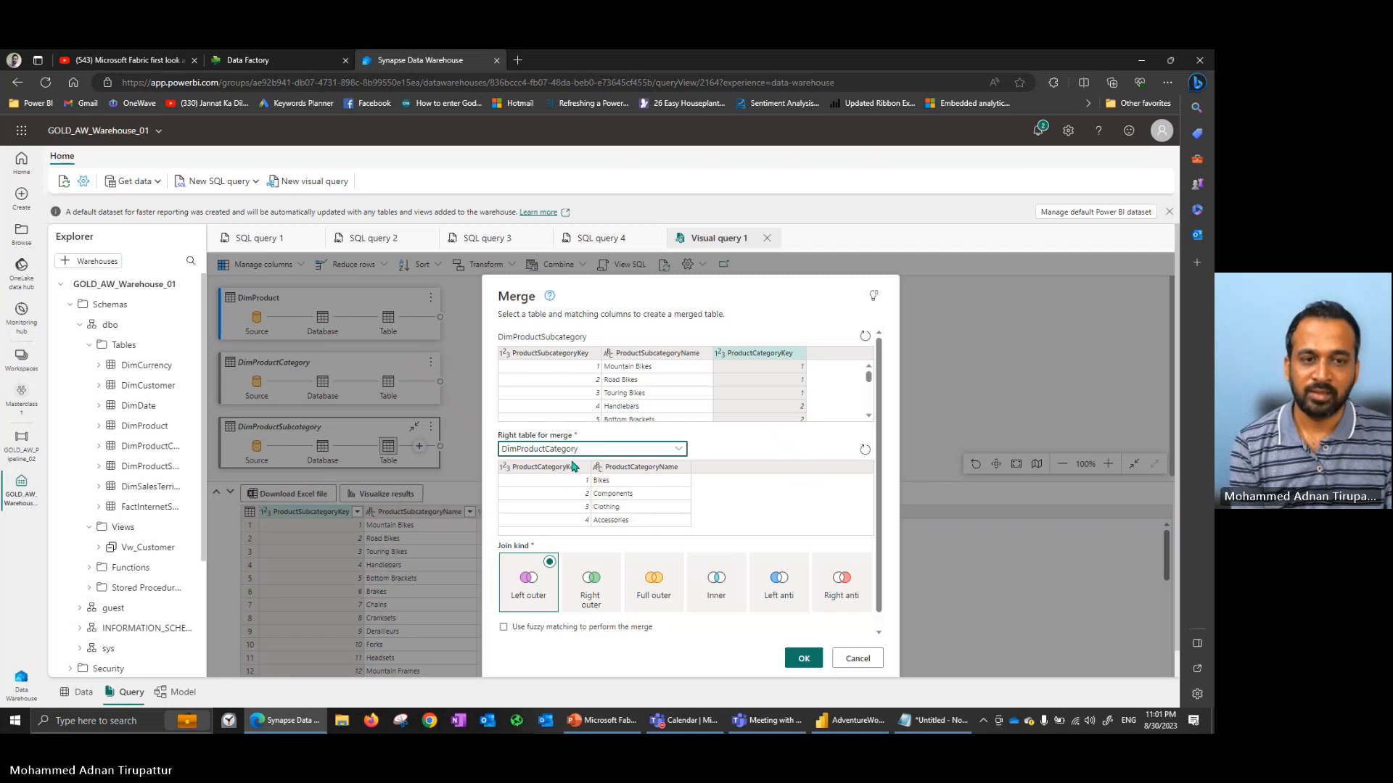
left_click(570, 469)
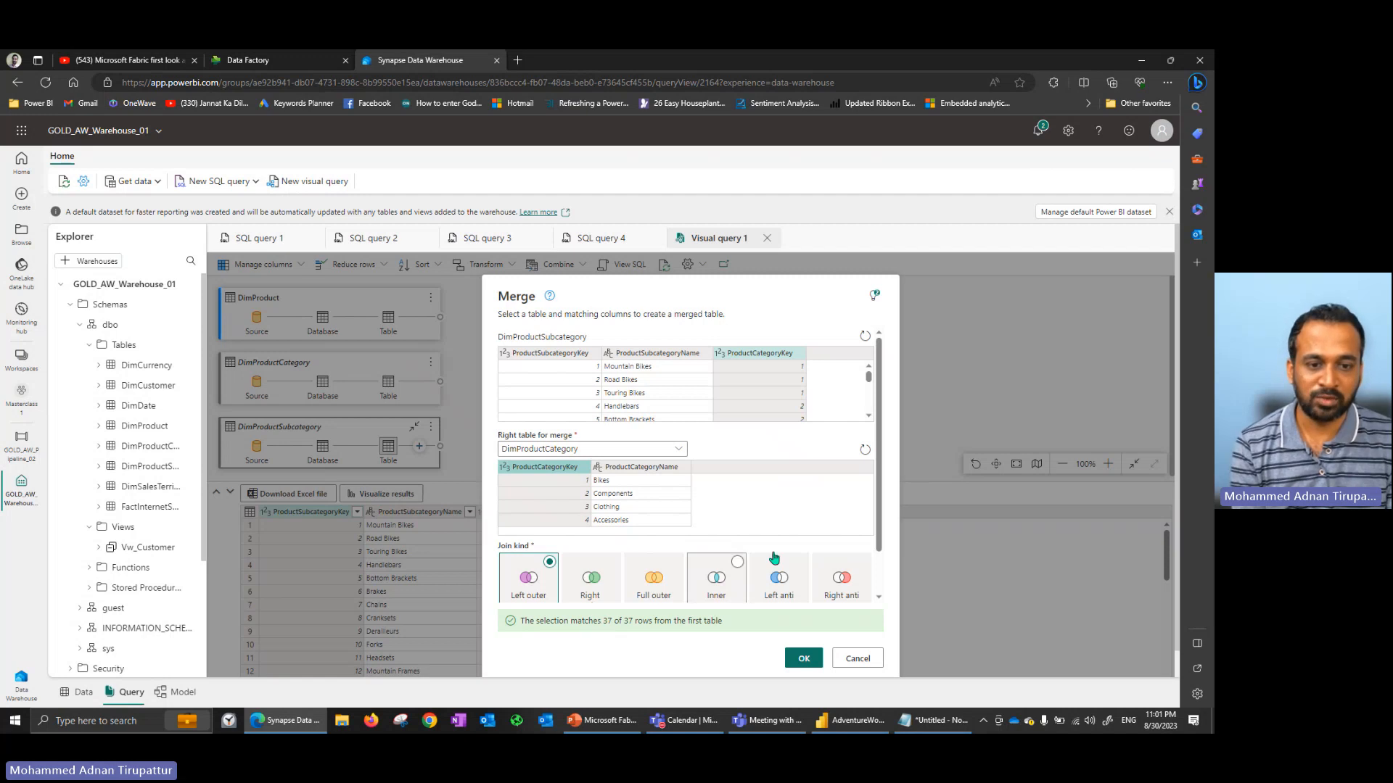
scroll(631, 593, "down", 2)
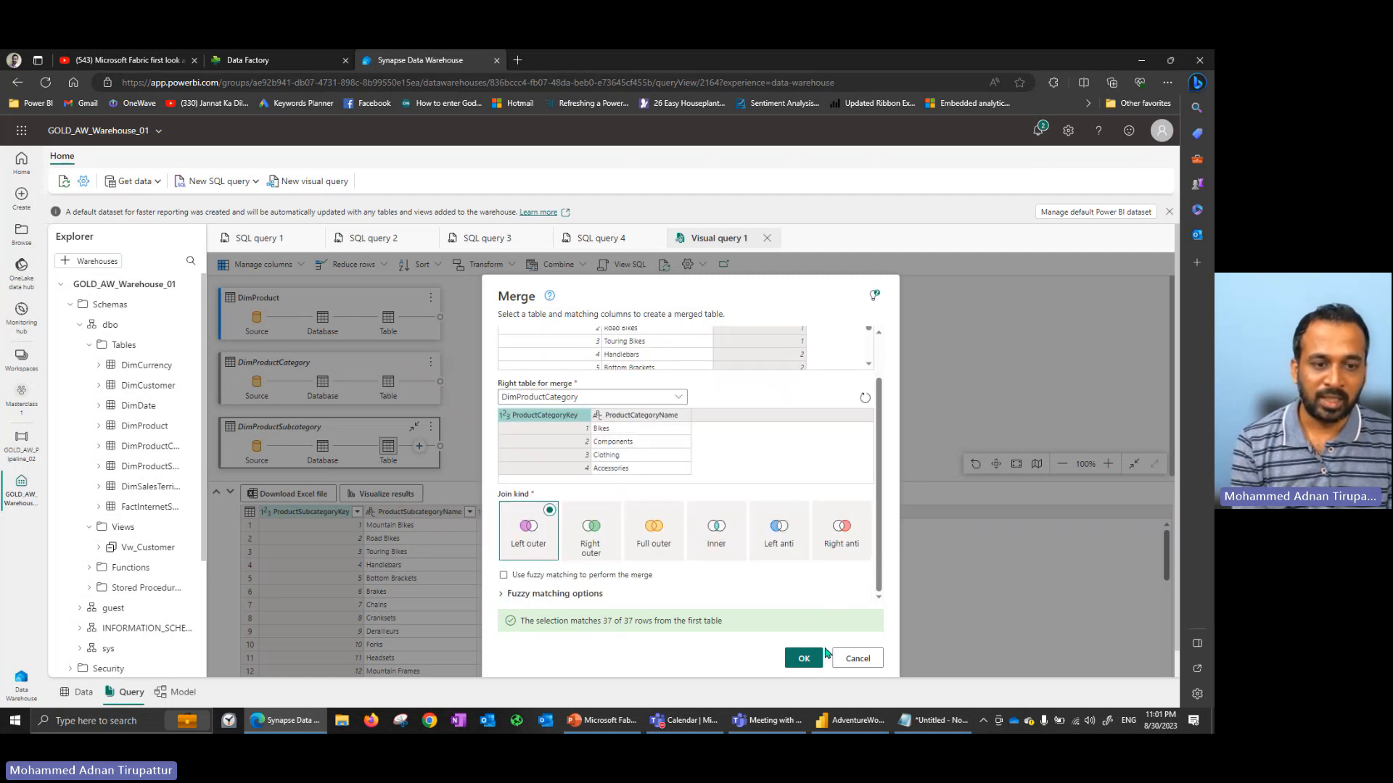
left_click(804, 658)
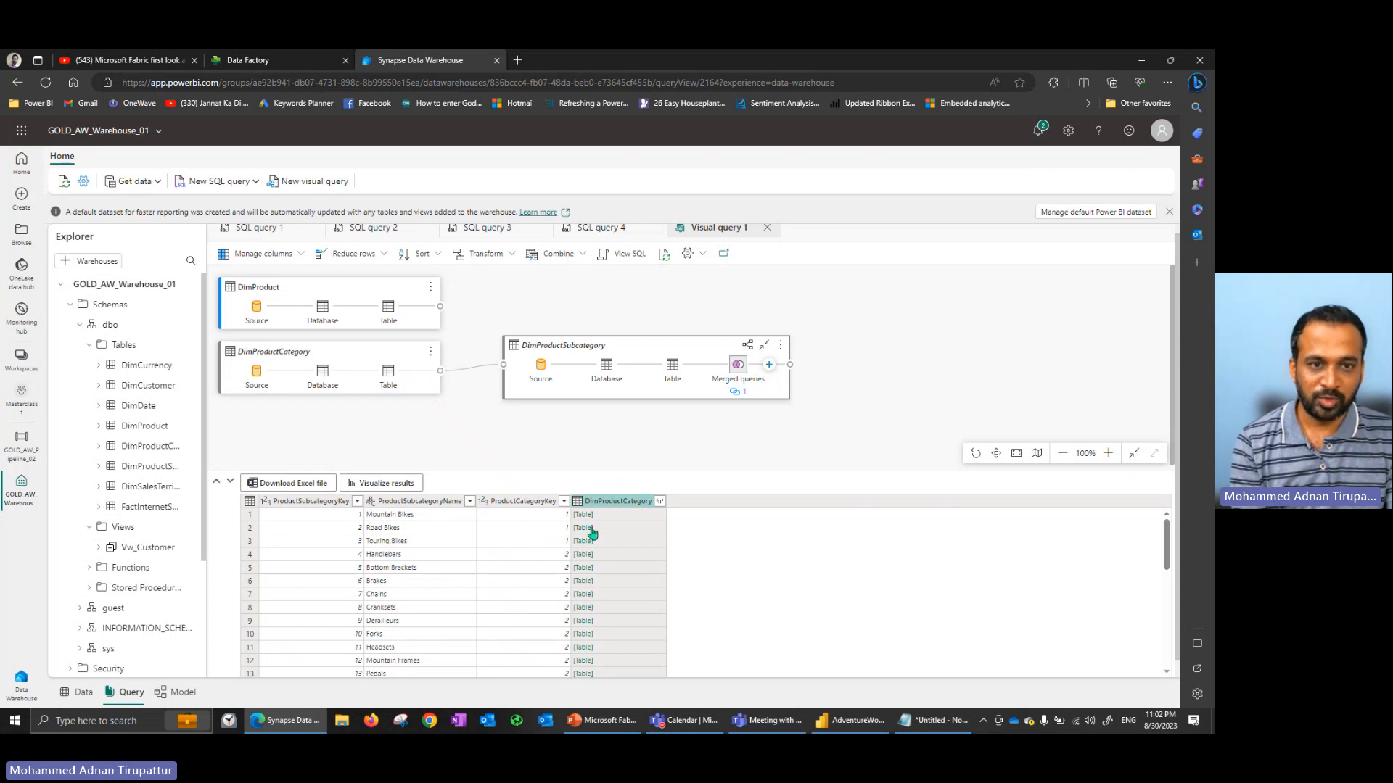
mouse_move(736, 394)
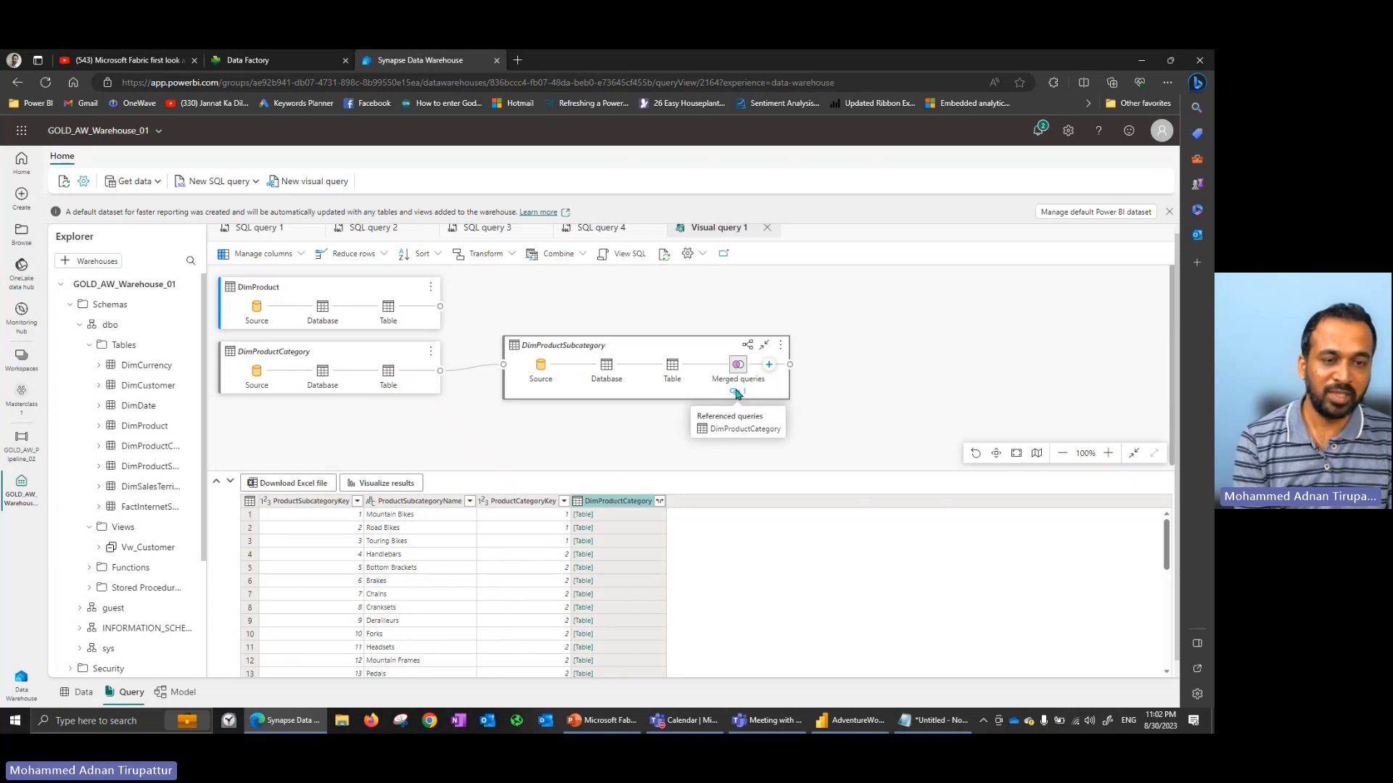
left_click(770, 365)
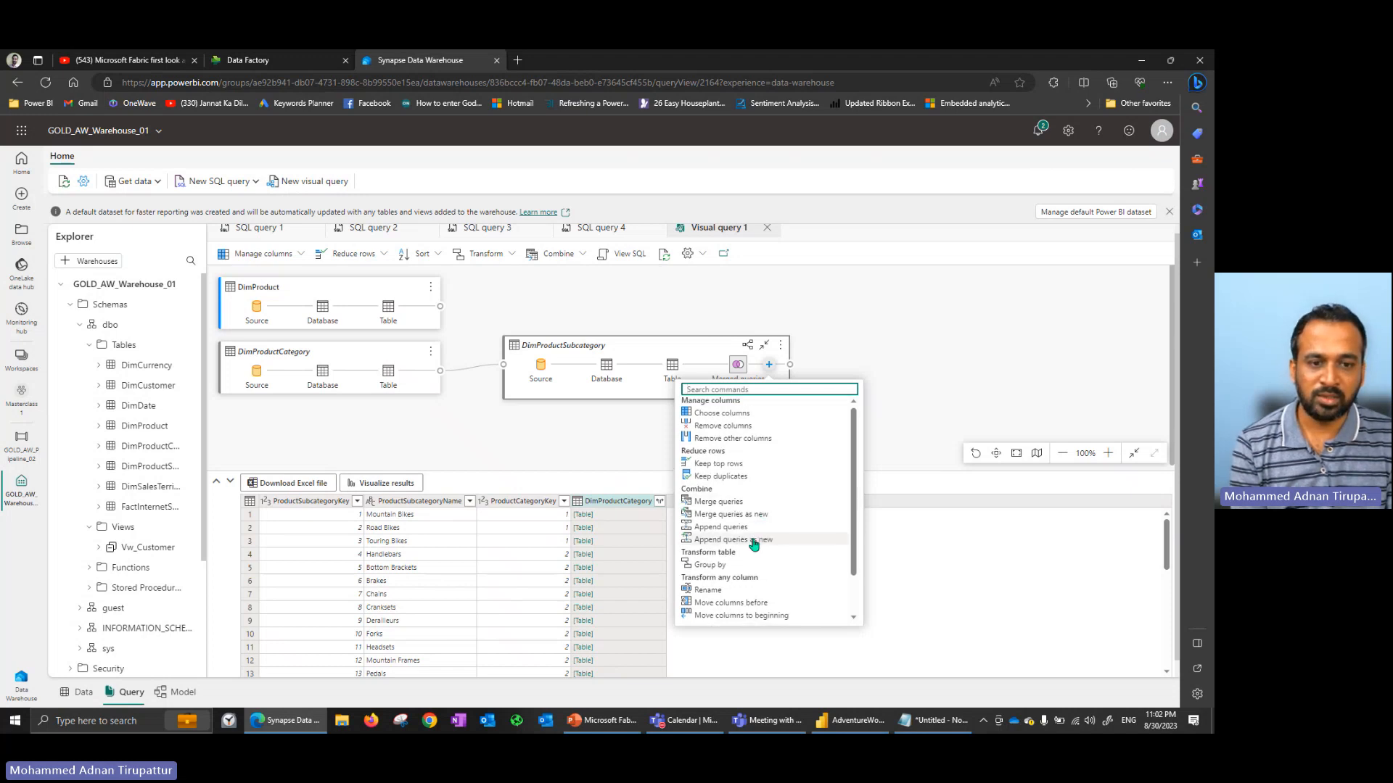
scroll(758, 547, "down", 1)
scroll(758, 547, "down", 1)
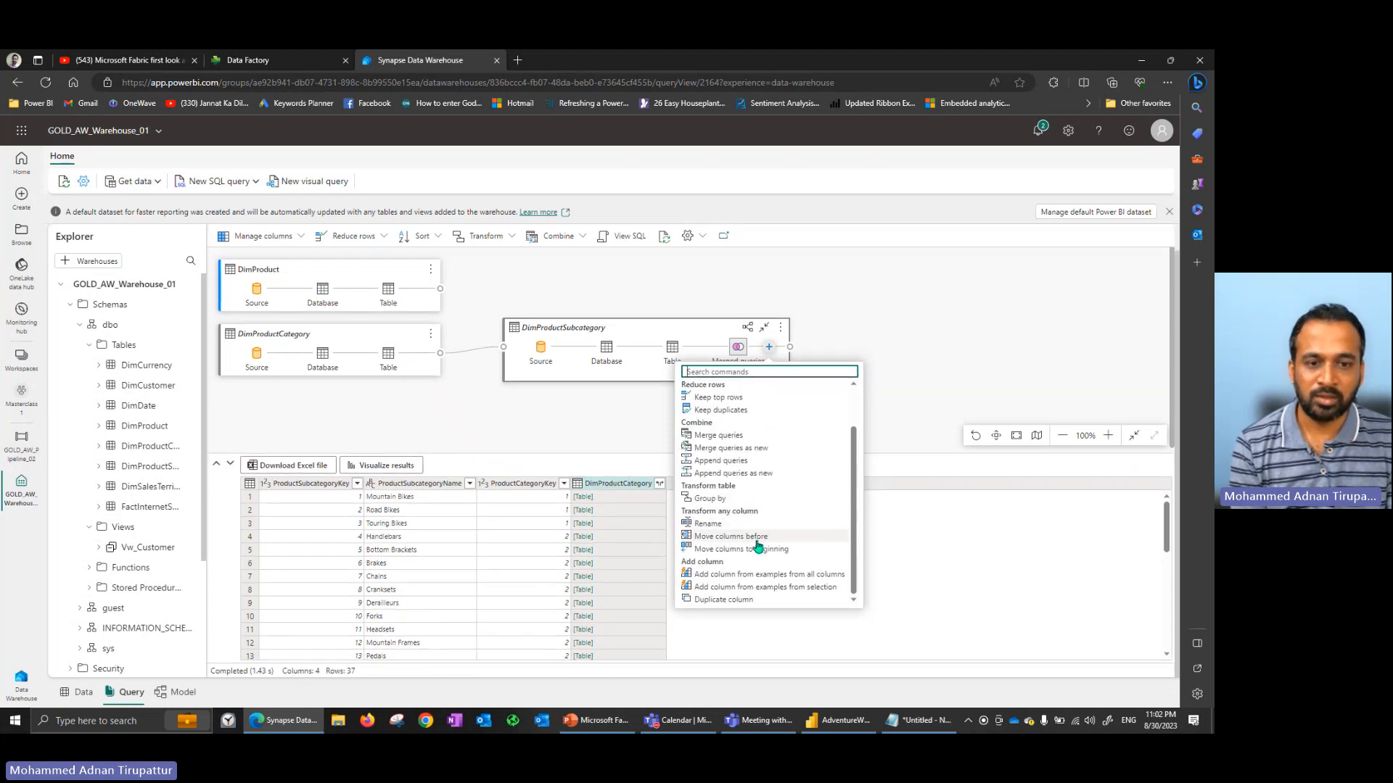
left_click(791, 352)
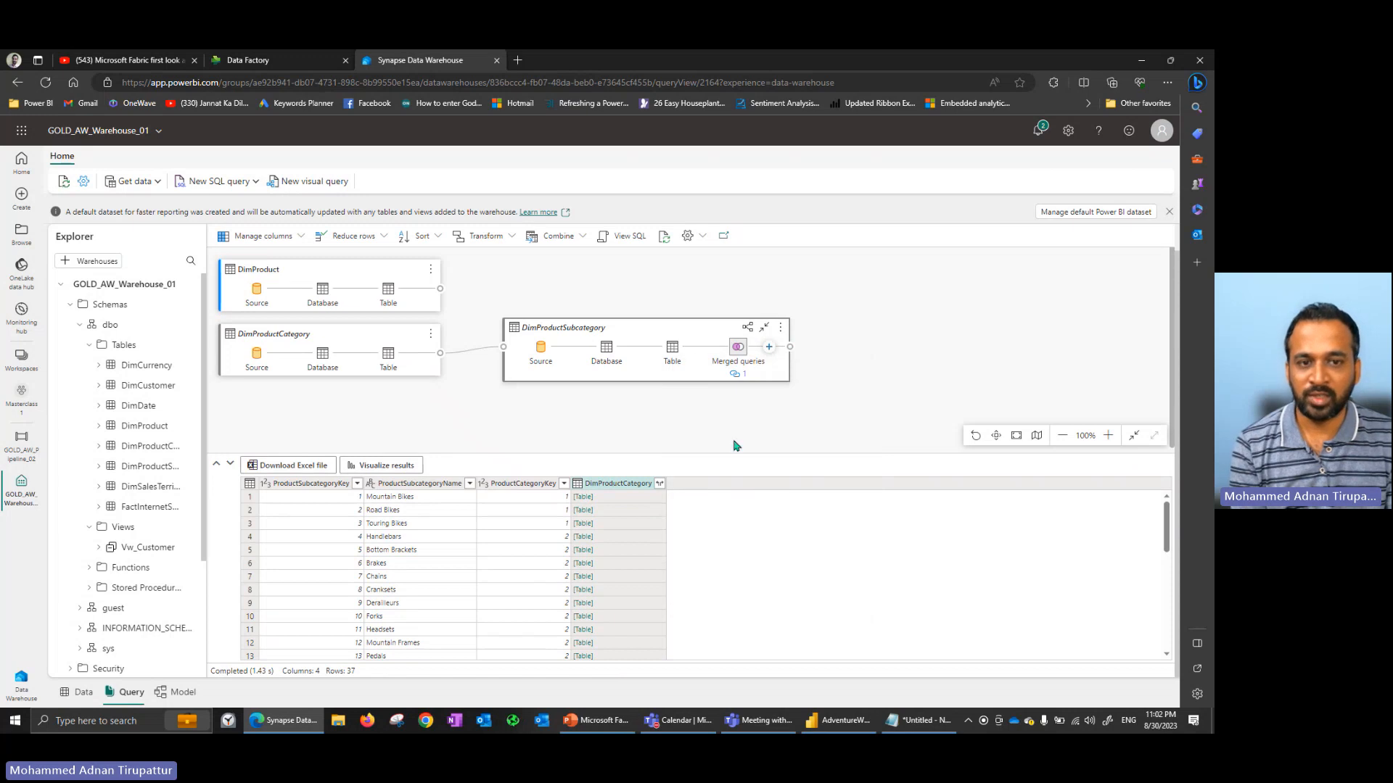
Expand the merged DimProductCategory column in DimProductSubcategory, keeping only ProductCategoryName and no original-name prefix.
left_click(660, 484)
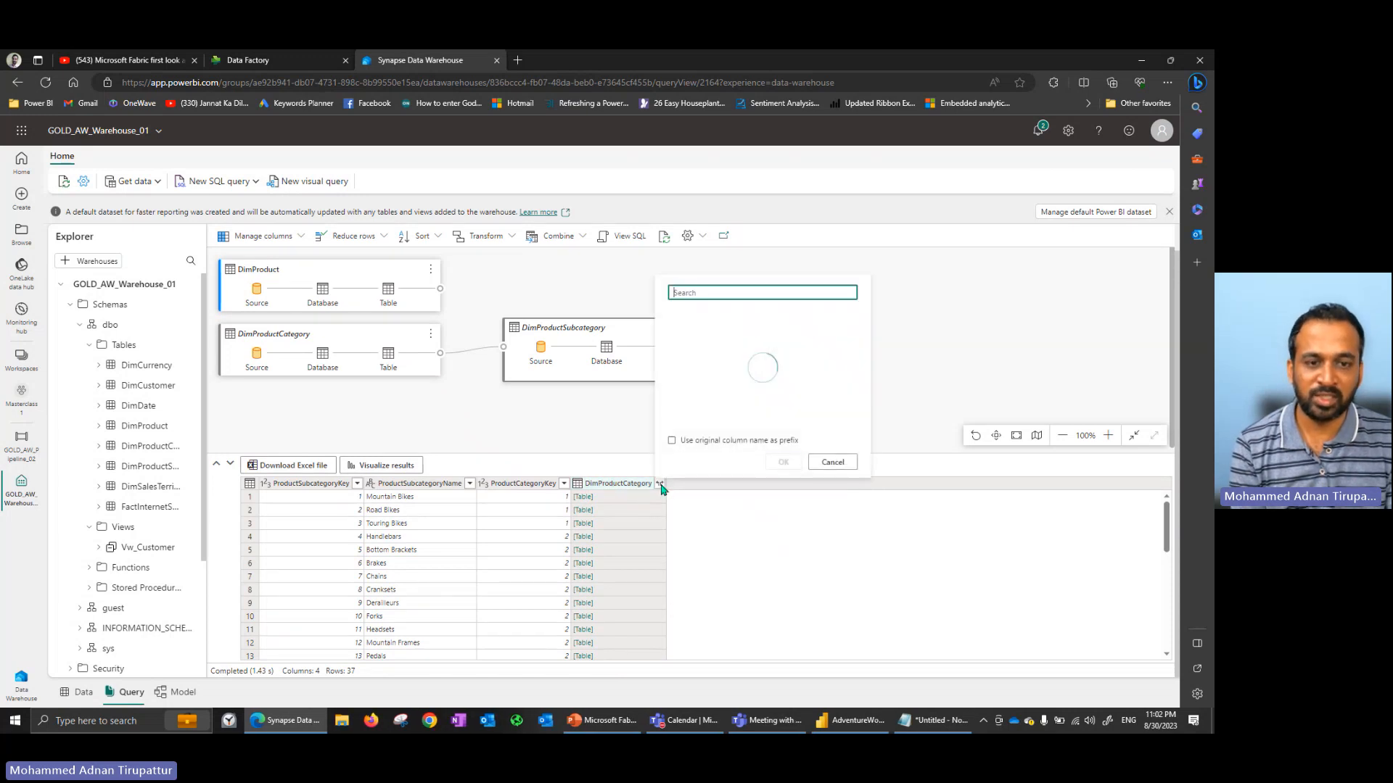
left_click(699, 315)
left_click(699, 339)
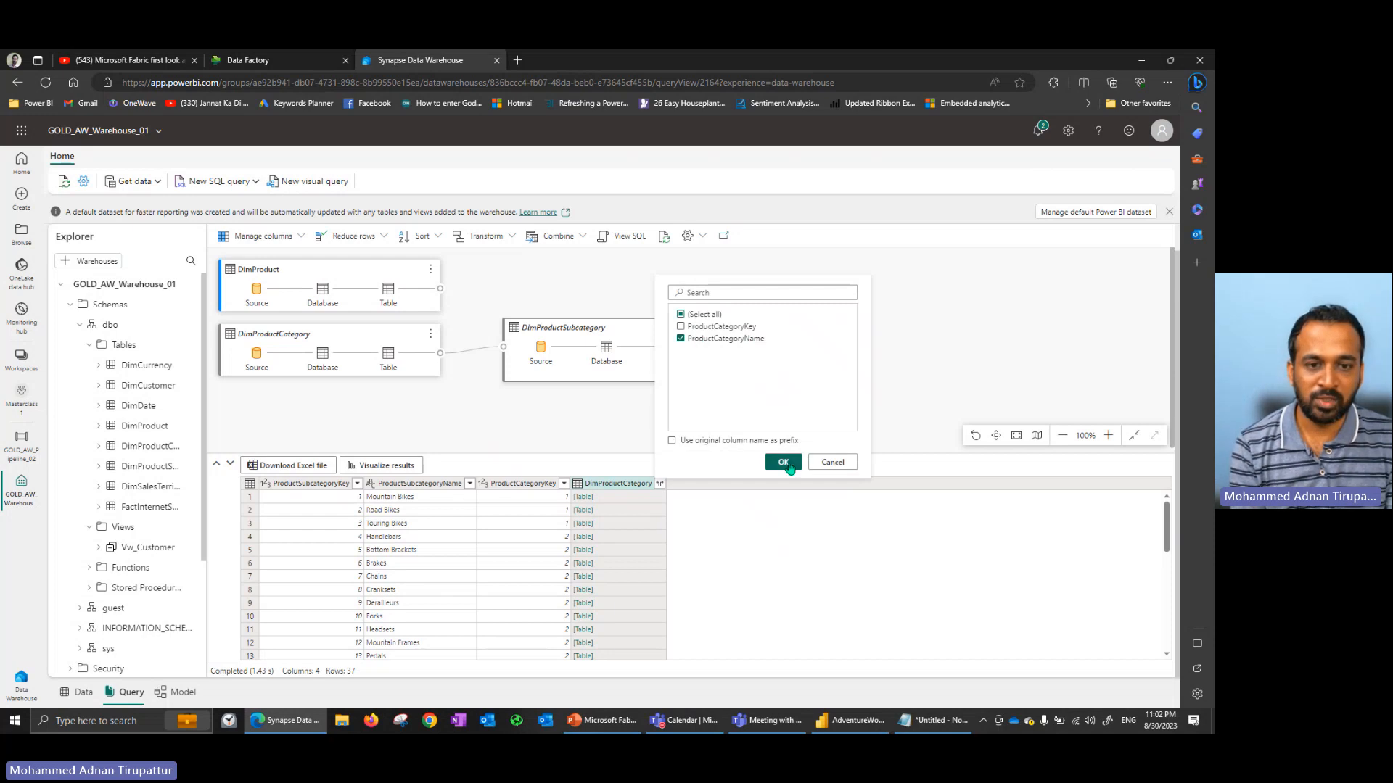
left_click(782, 464)
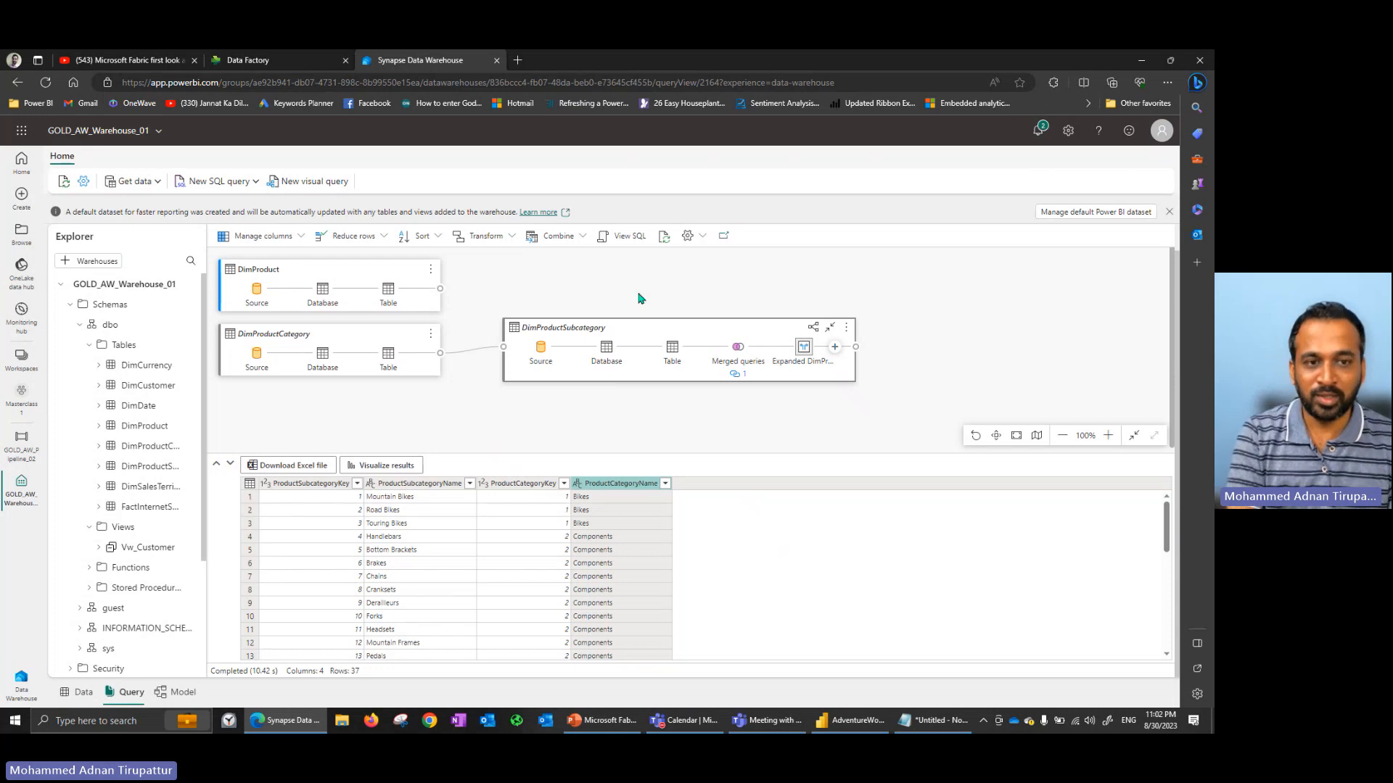
Try to merge DimProduct with DimProductSubcategory as the right table, matching on ProductSubcategoryKey with a left outer join.
left_click(433, 269)
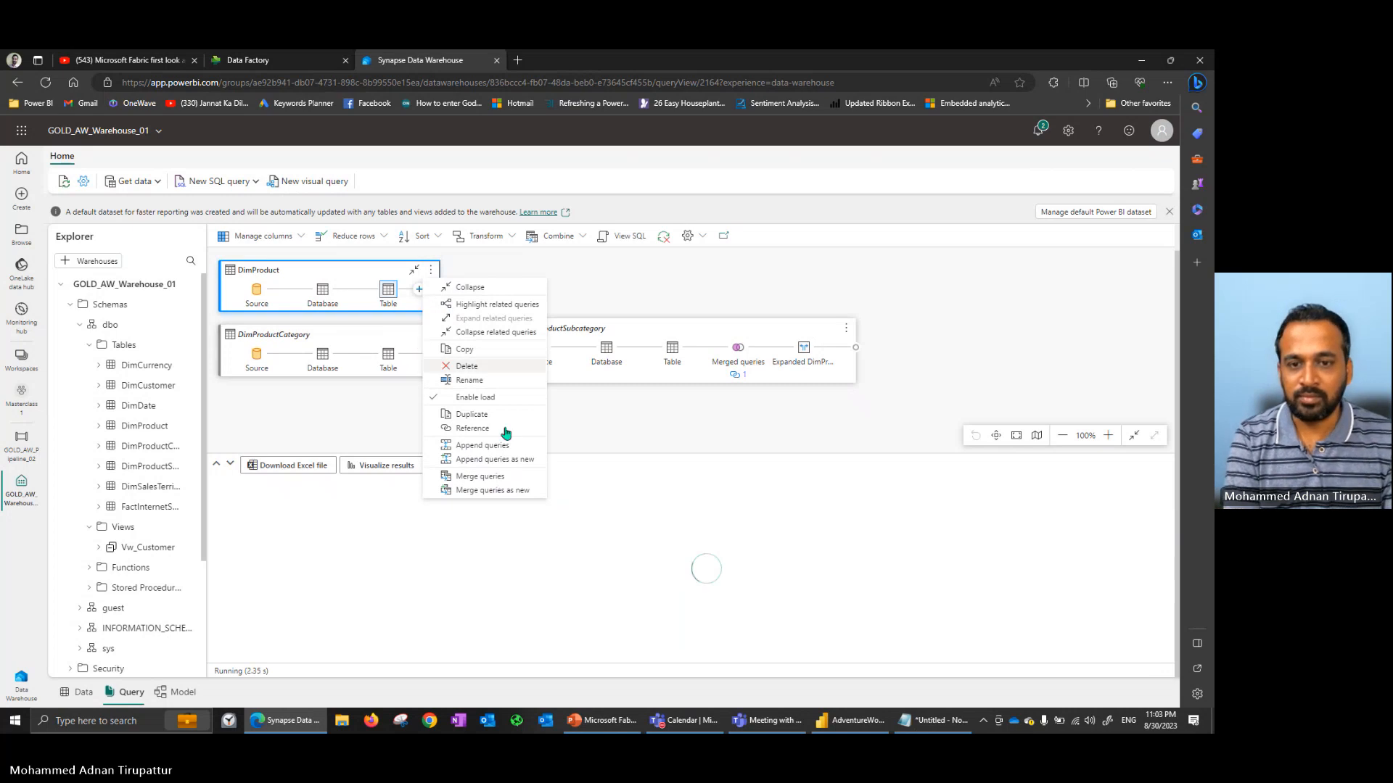
left_click(497, 480)
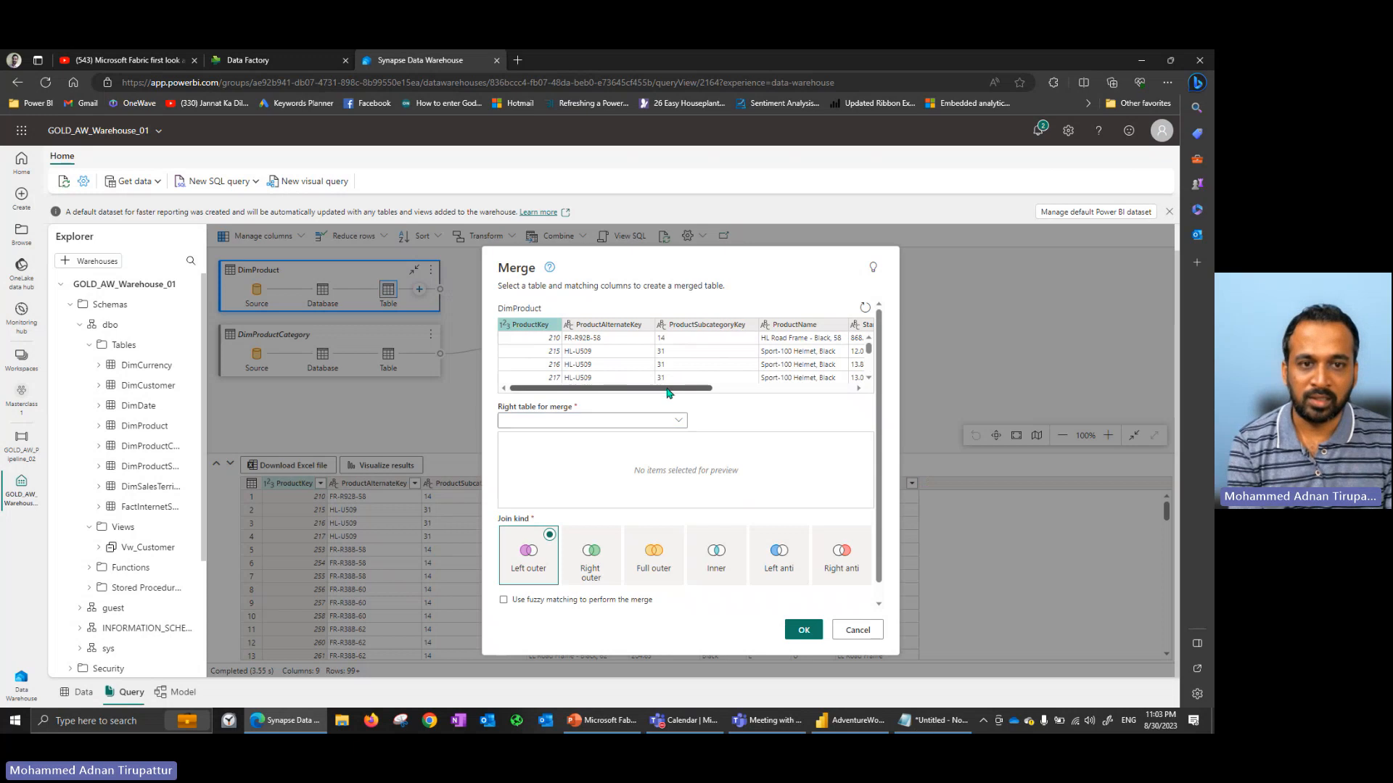
left_click_drag(669, 391, 597, 392)
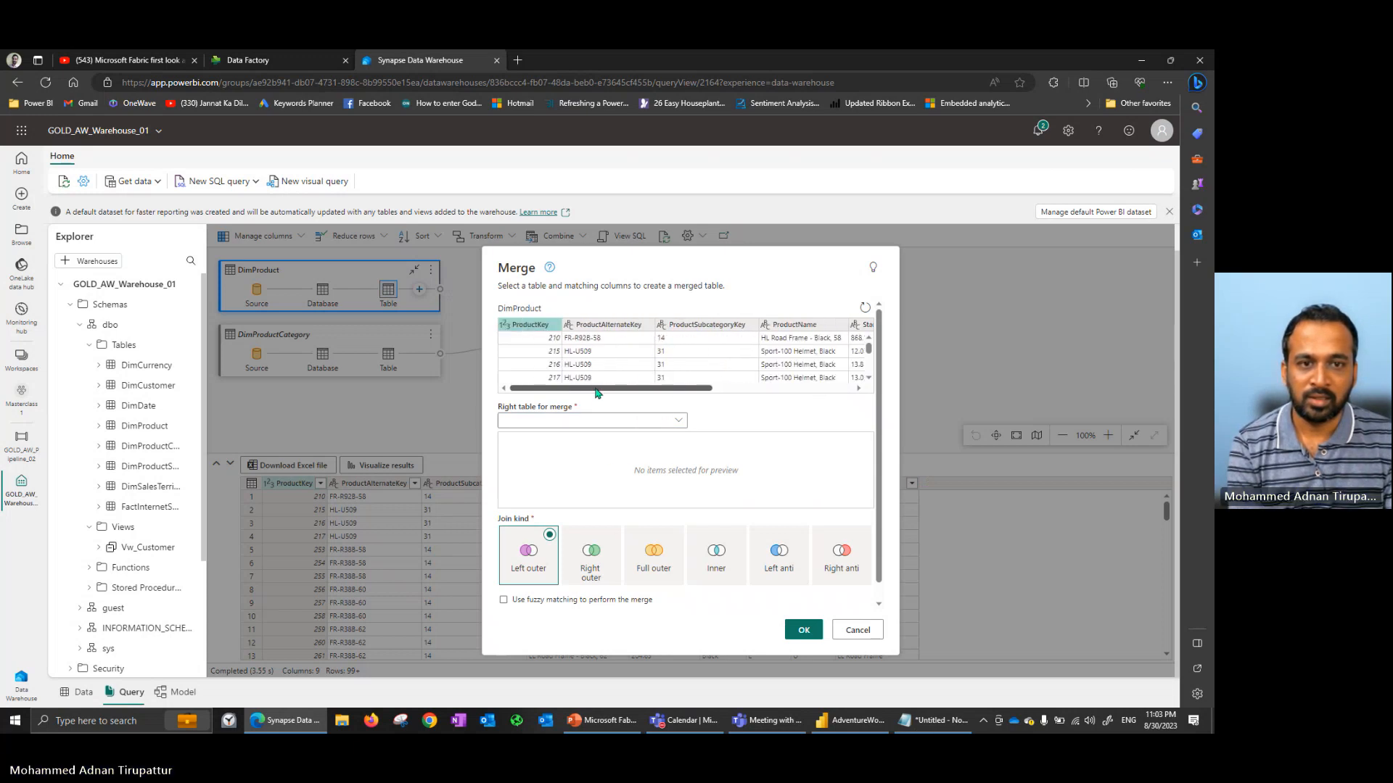
left_click(712, 327)
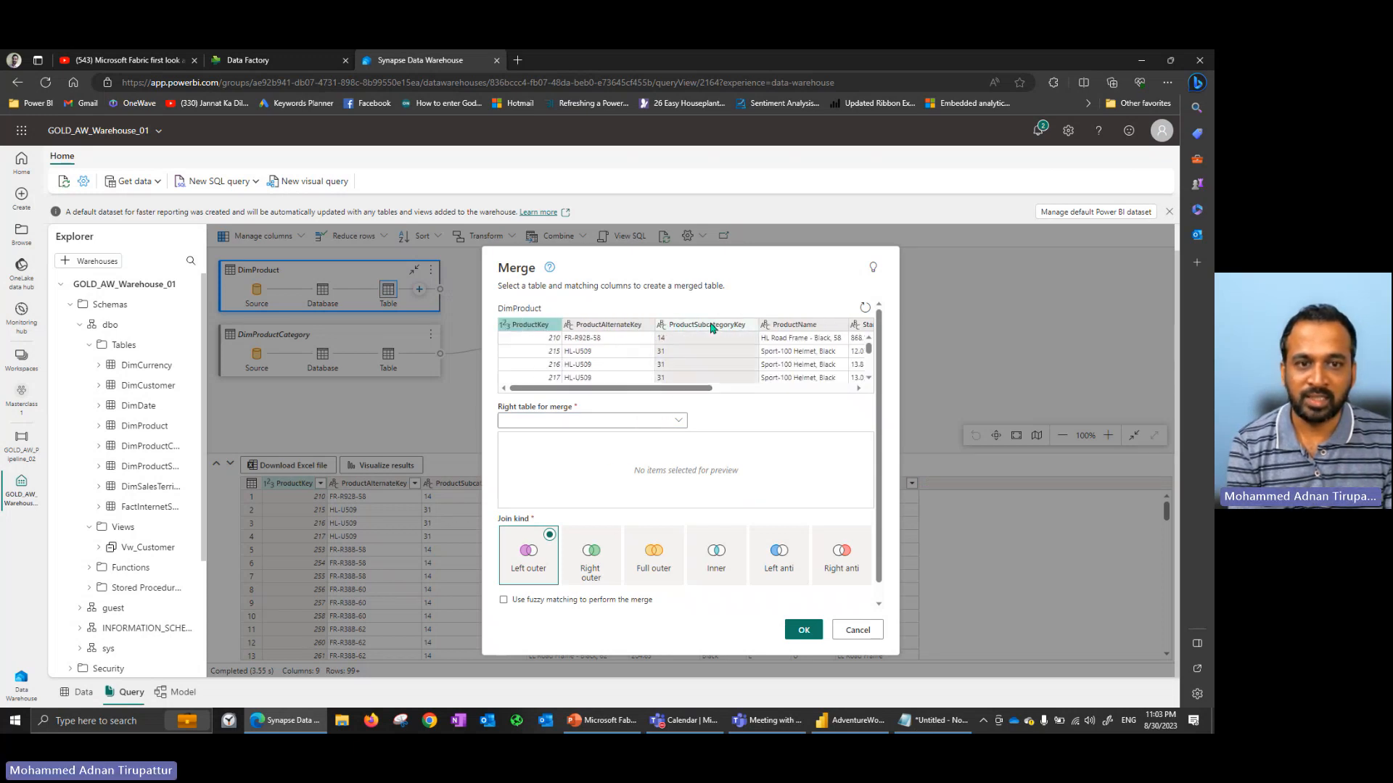
left_click(556, 421)
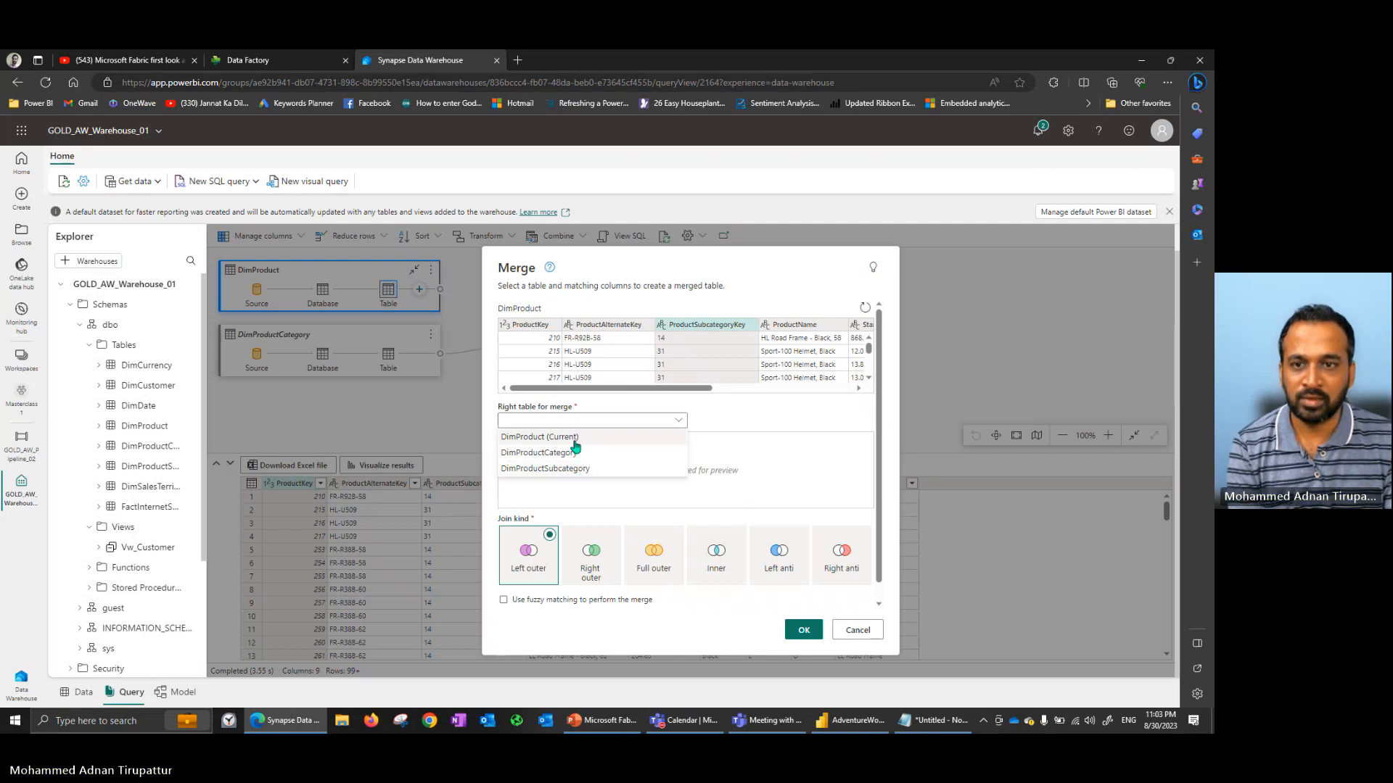
left_click(578, 452)
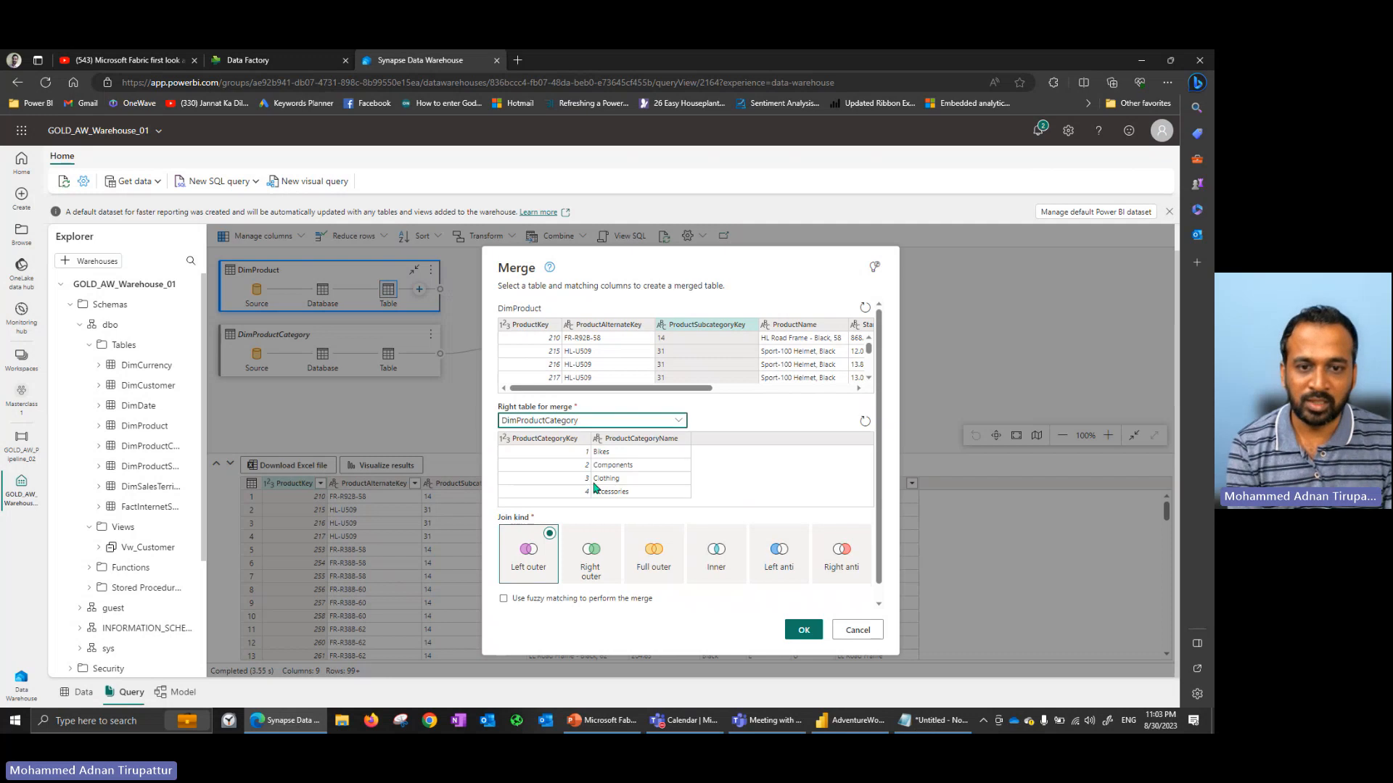
left_click(562, 423)
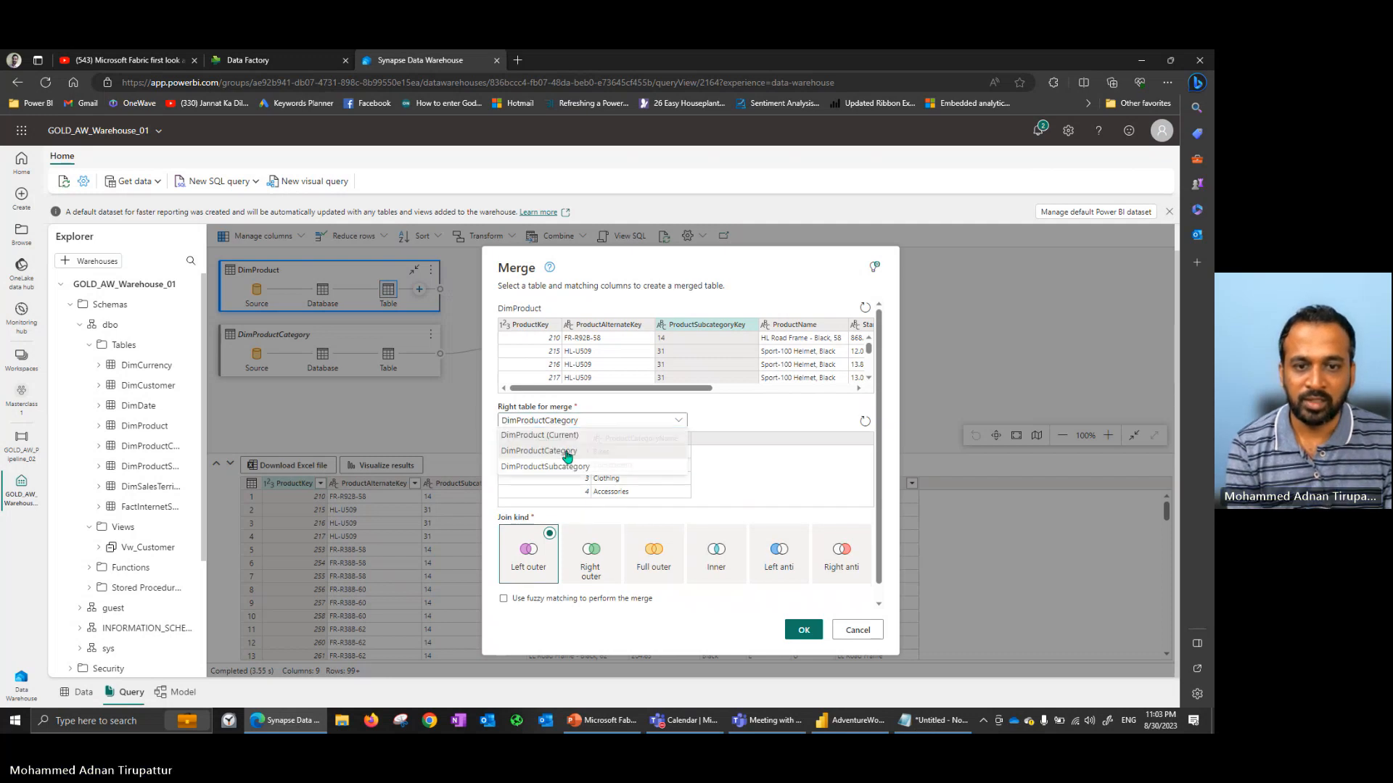
left_click(566, 471)
left_click(550, 439)
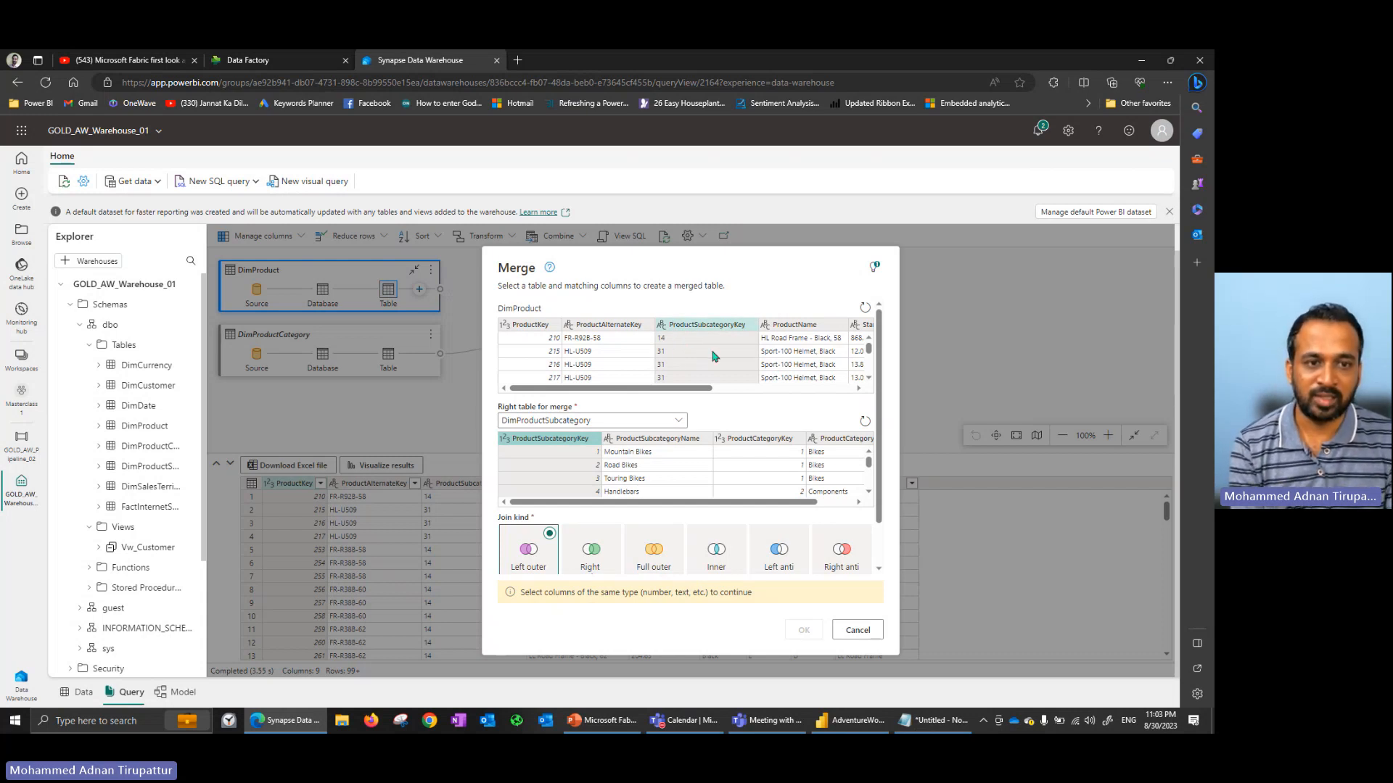
left_click_drag(878, 368, 887, 321)
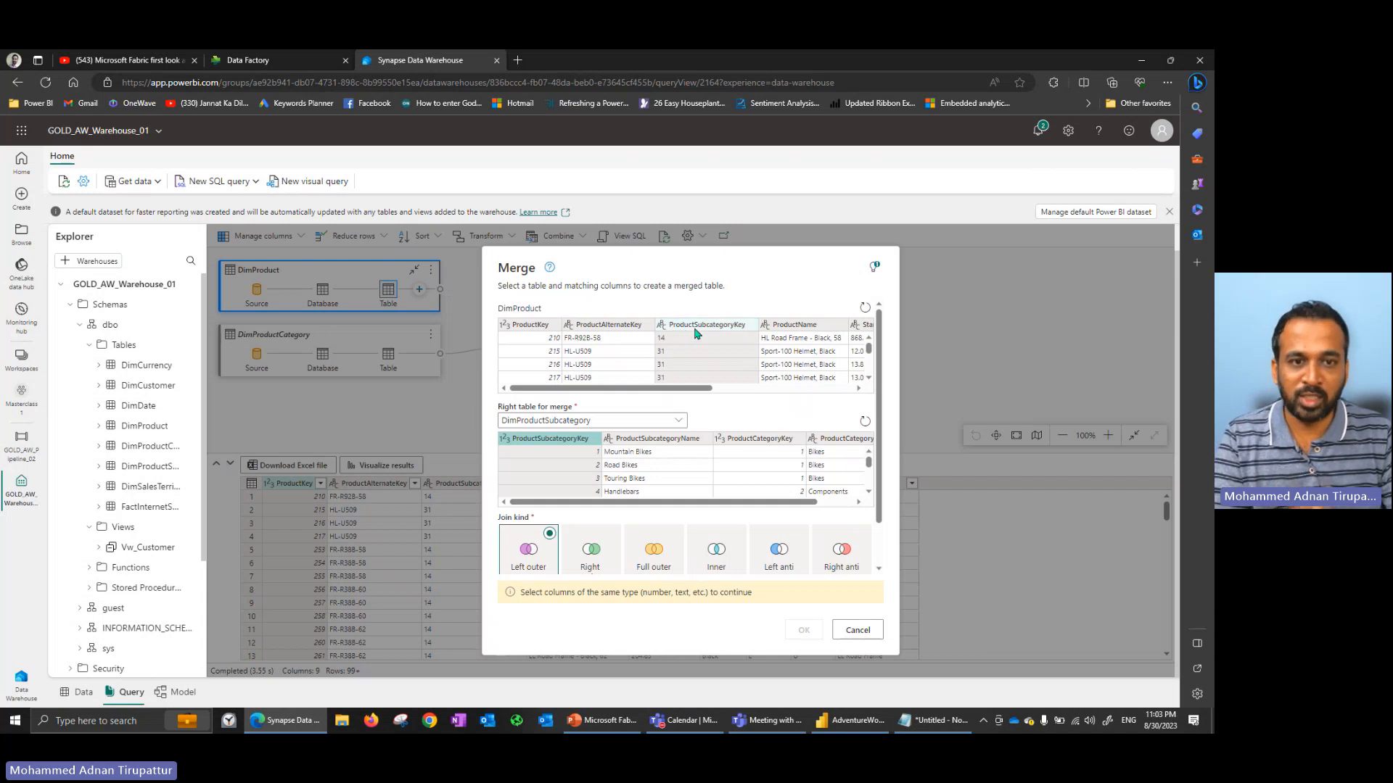
left_click(664, 331)
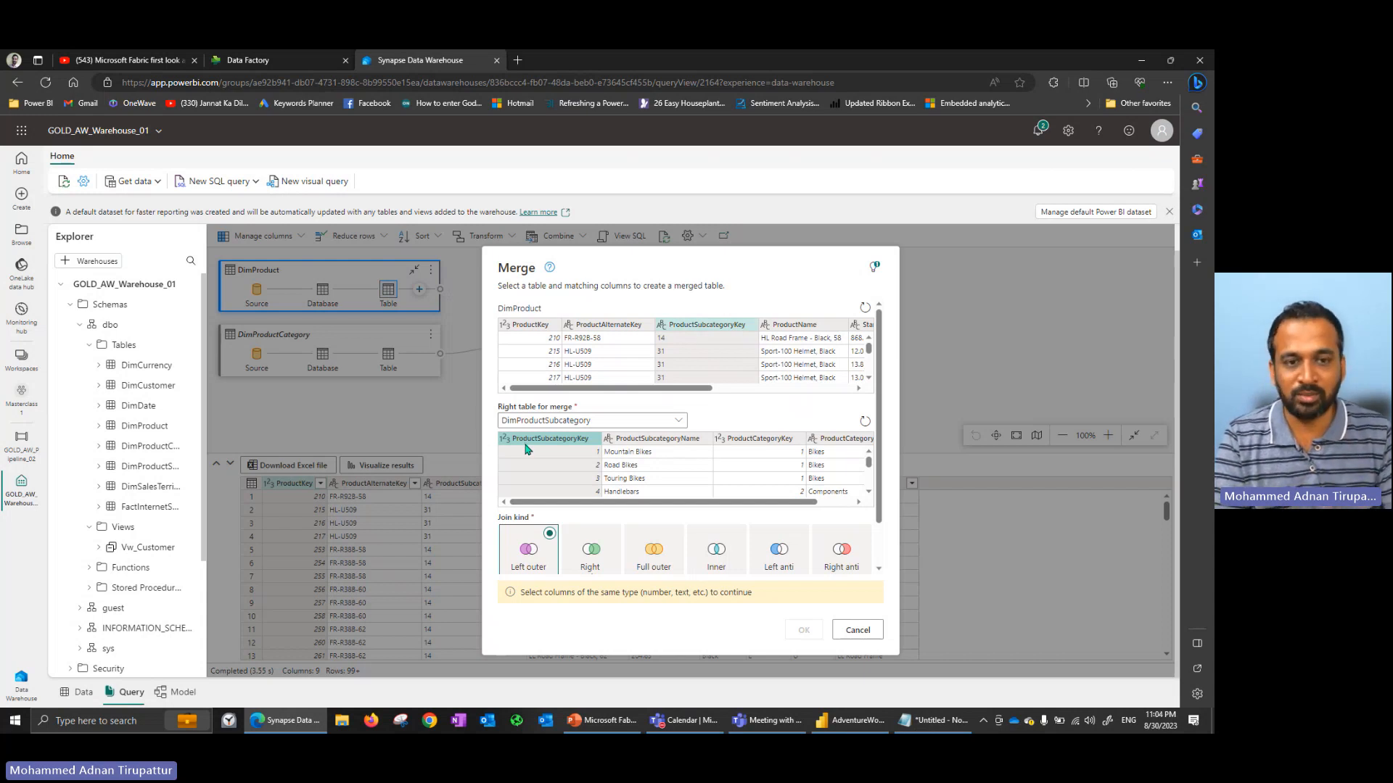
left_click(856, 630)
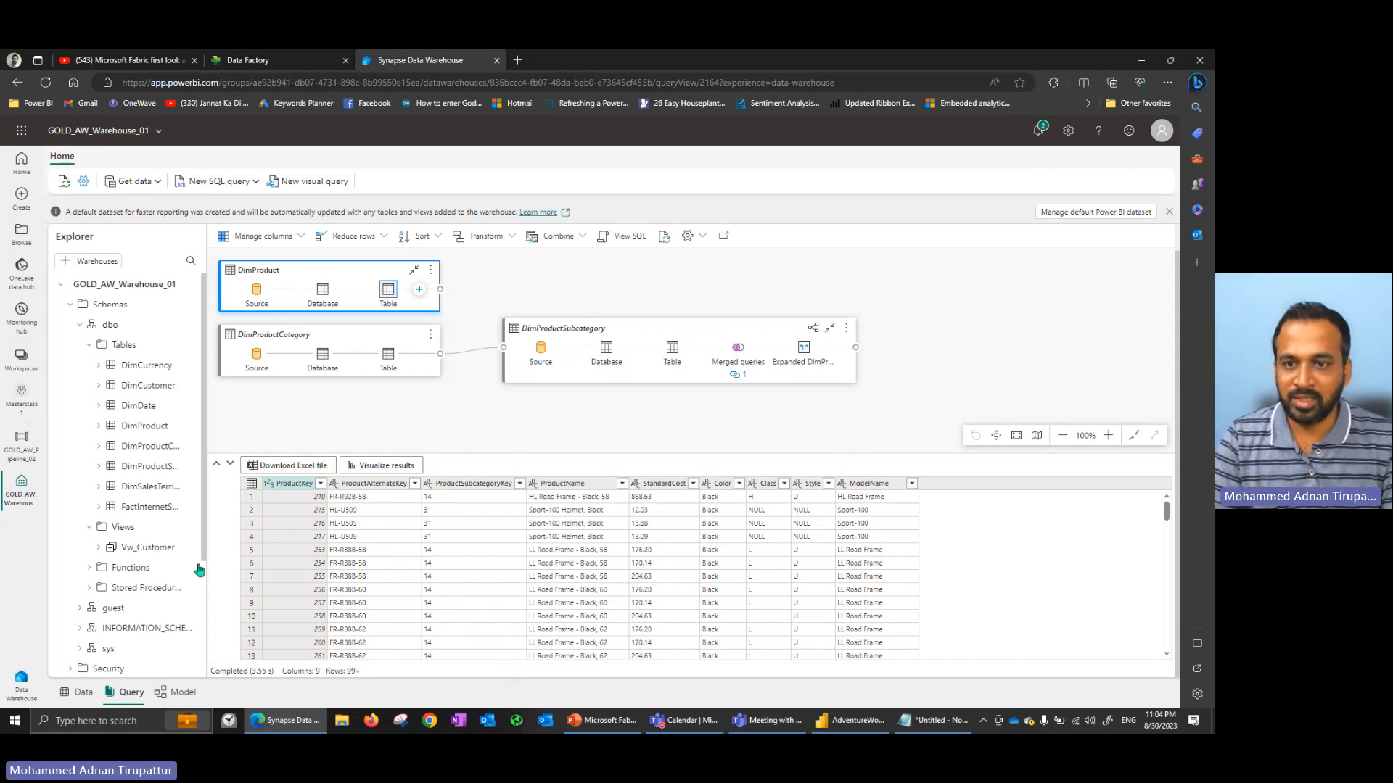
View the SQL generated by the visual query, and check it again with the DimProductSubcategory query selected.
scroll(148, 485, "down", 3)
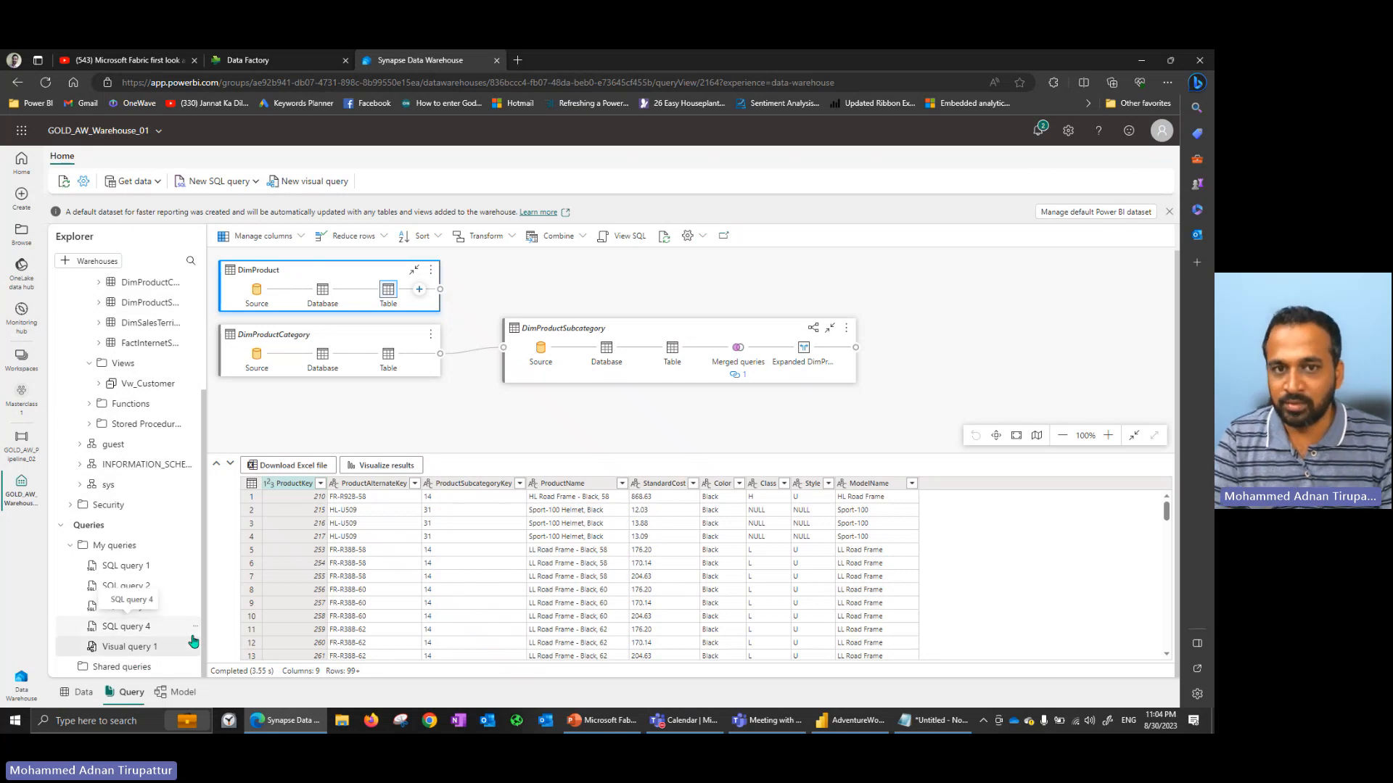
left_click(625, 237)
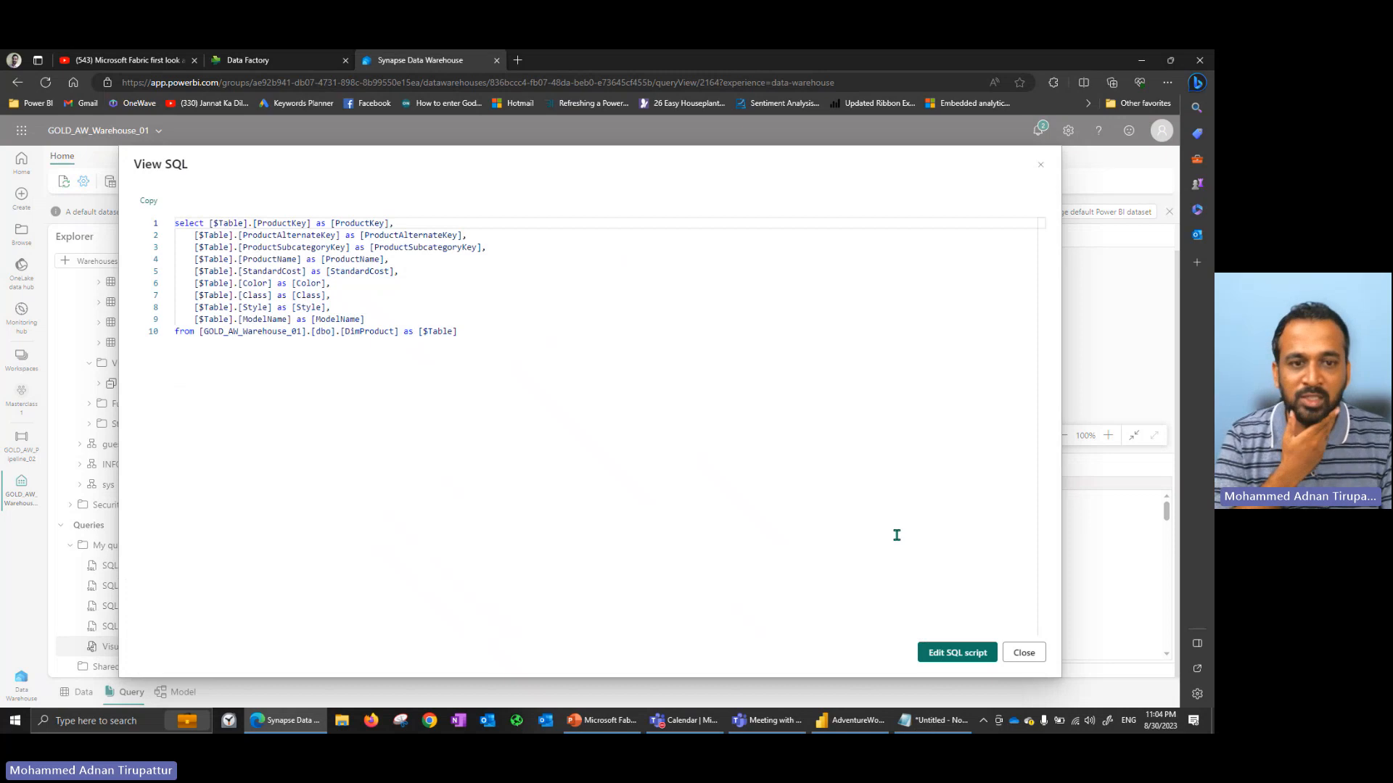
left_click(1021, 653)
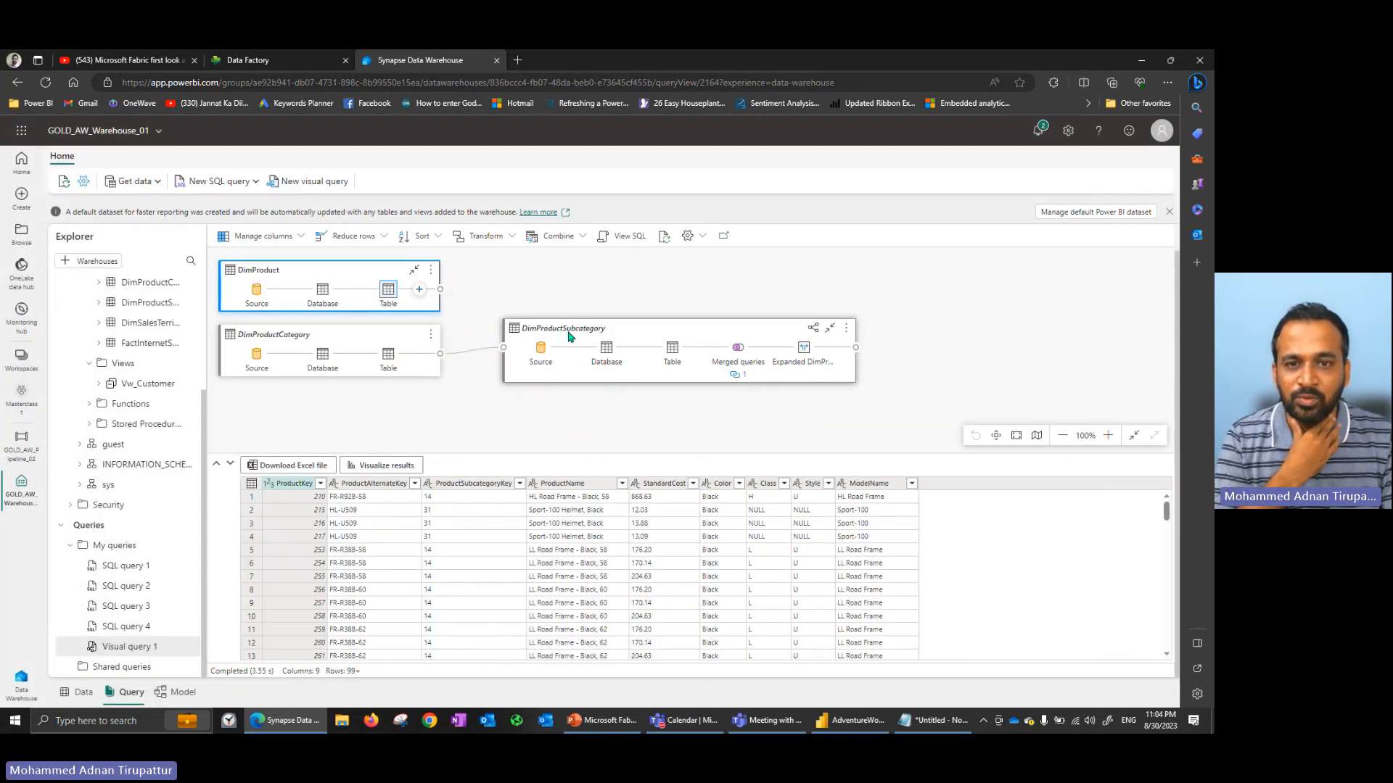
left_click(545, 335)
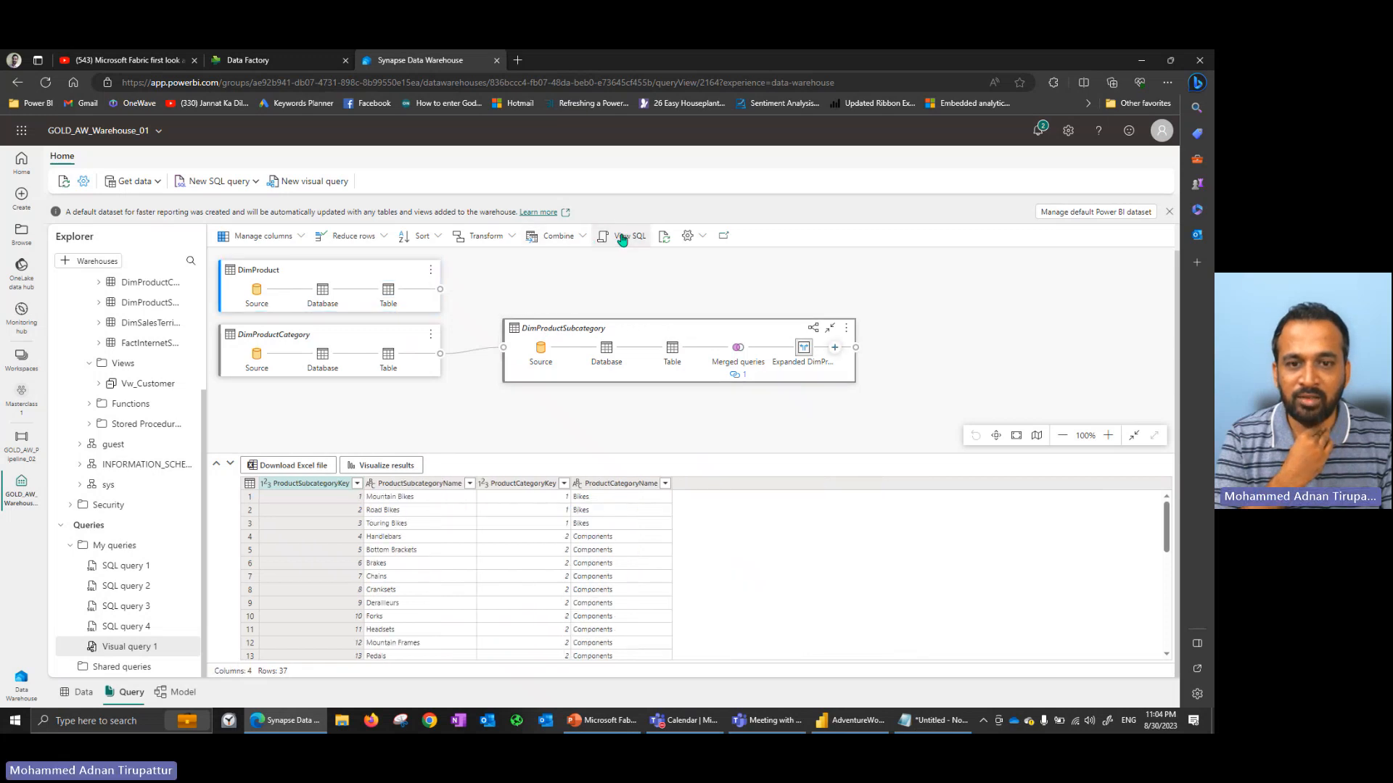
left_click(621, 238)
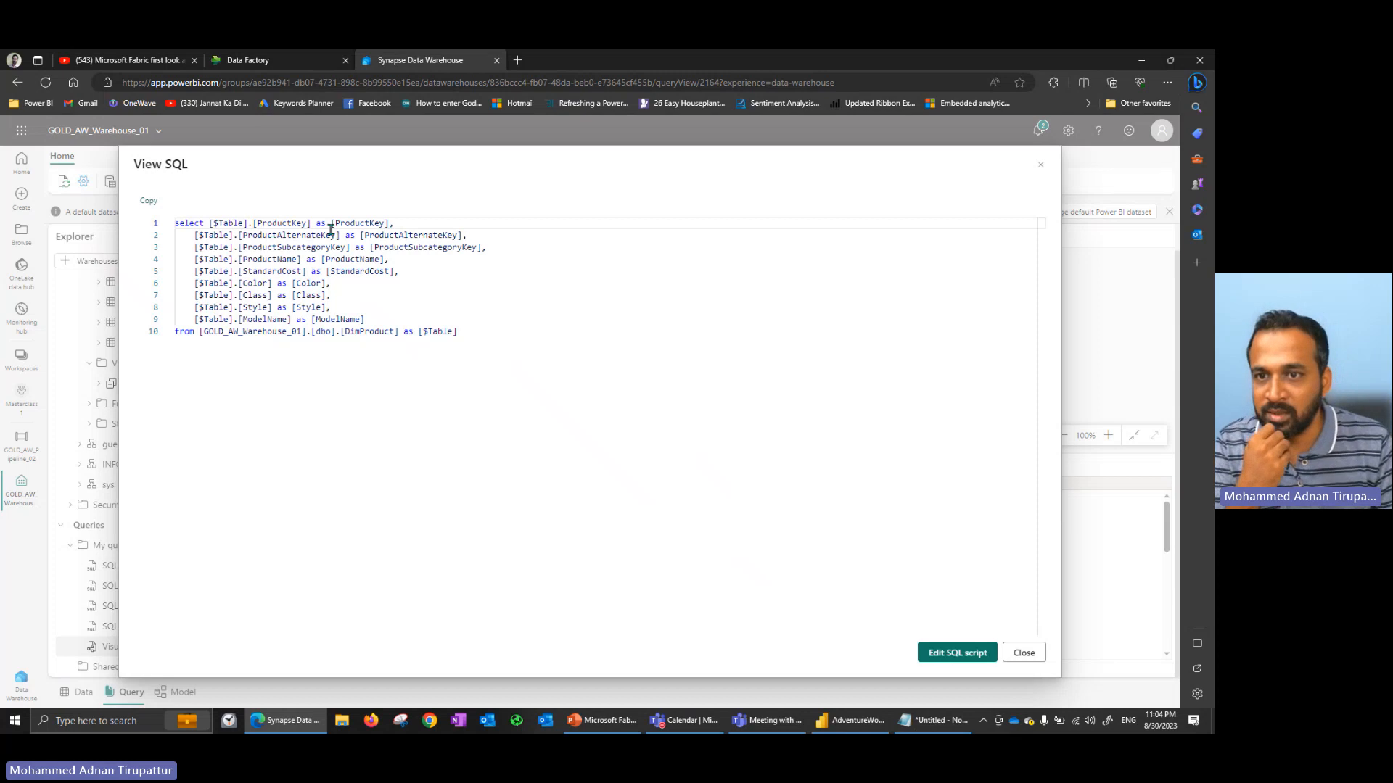
left_click_drag(273, 235, 295, 295)
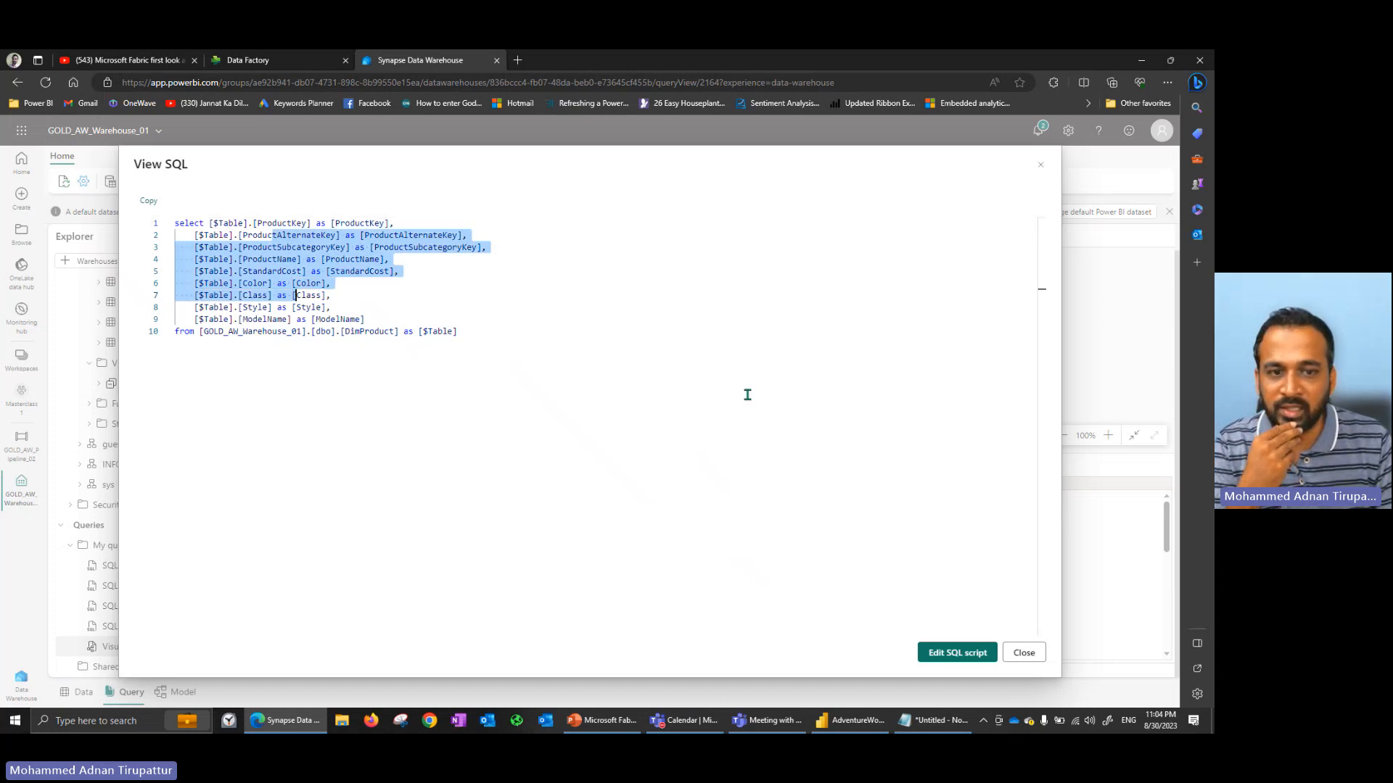
left_click(1010, 660)
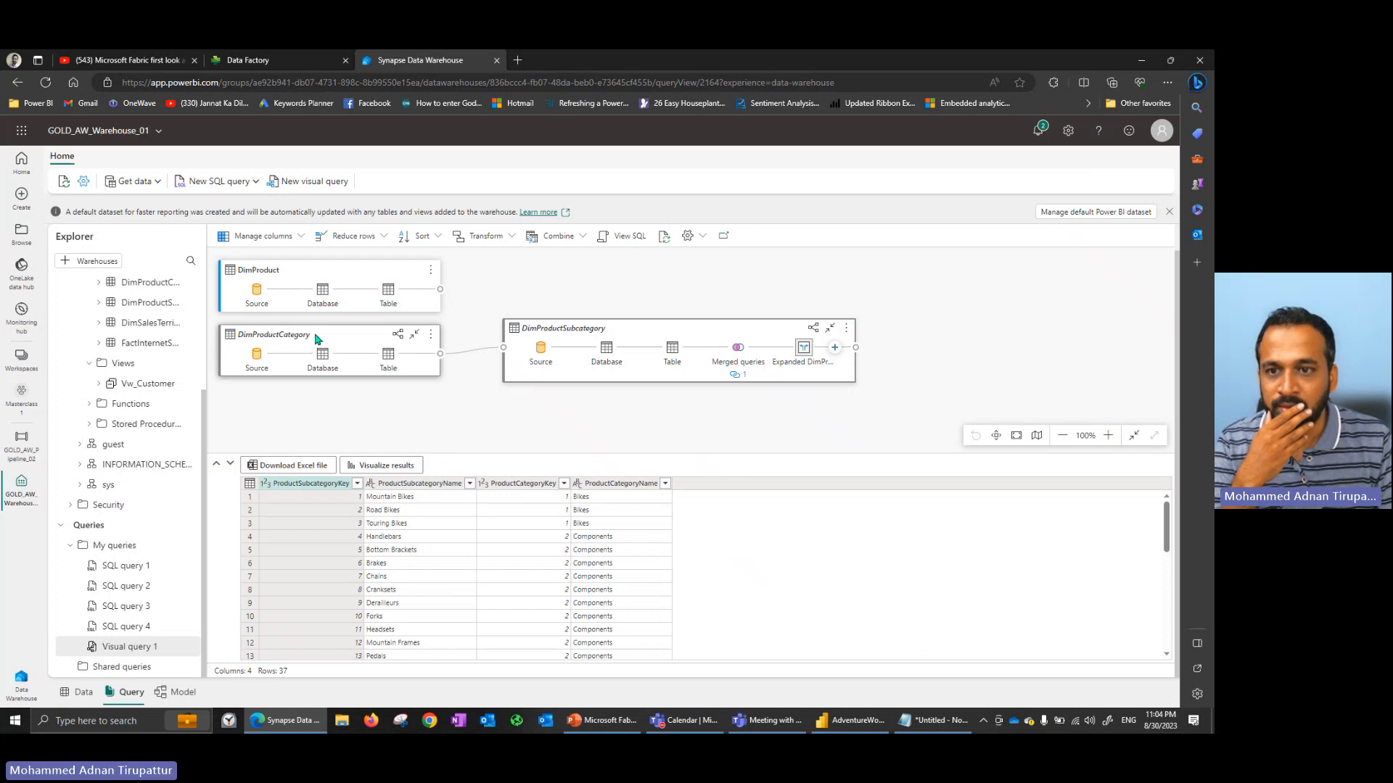
Enable load for the DimProductSubcategory query instead of DimProduct.
left_click(317, 340)
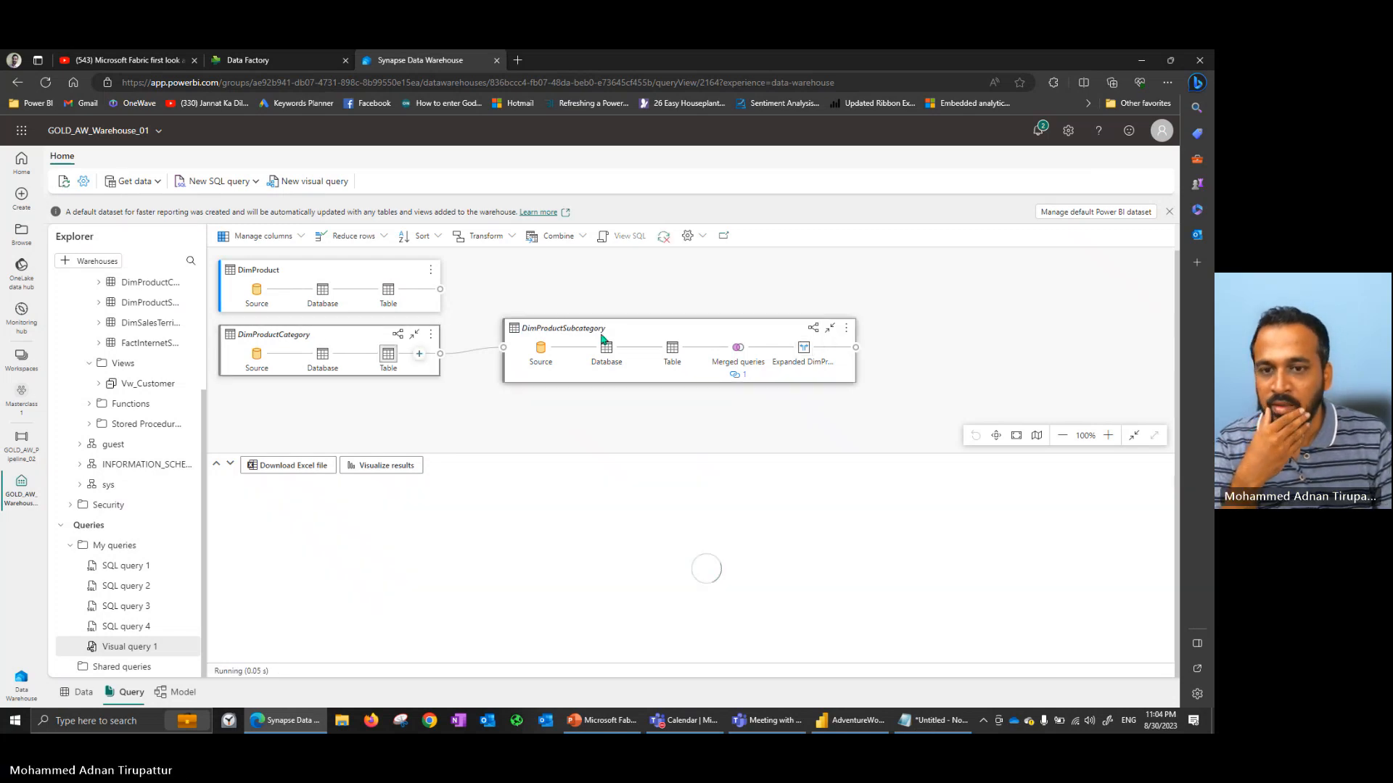
left_click(429, 335)
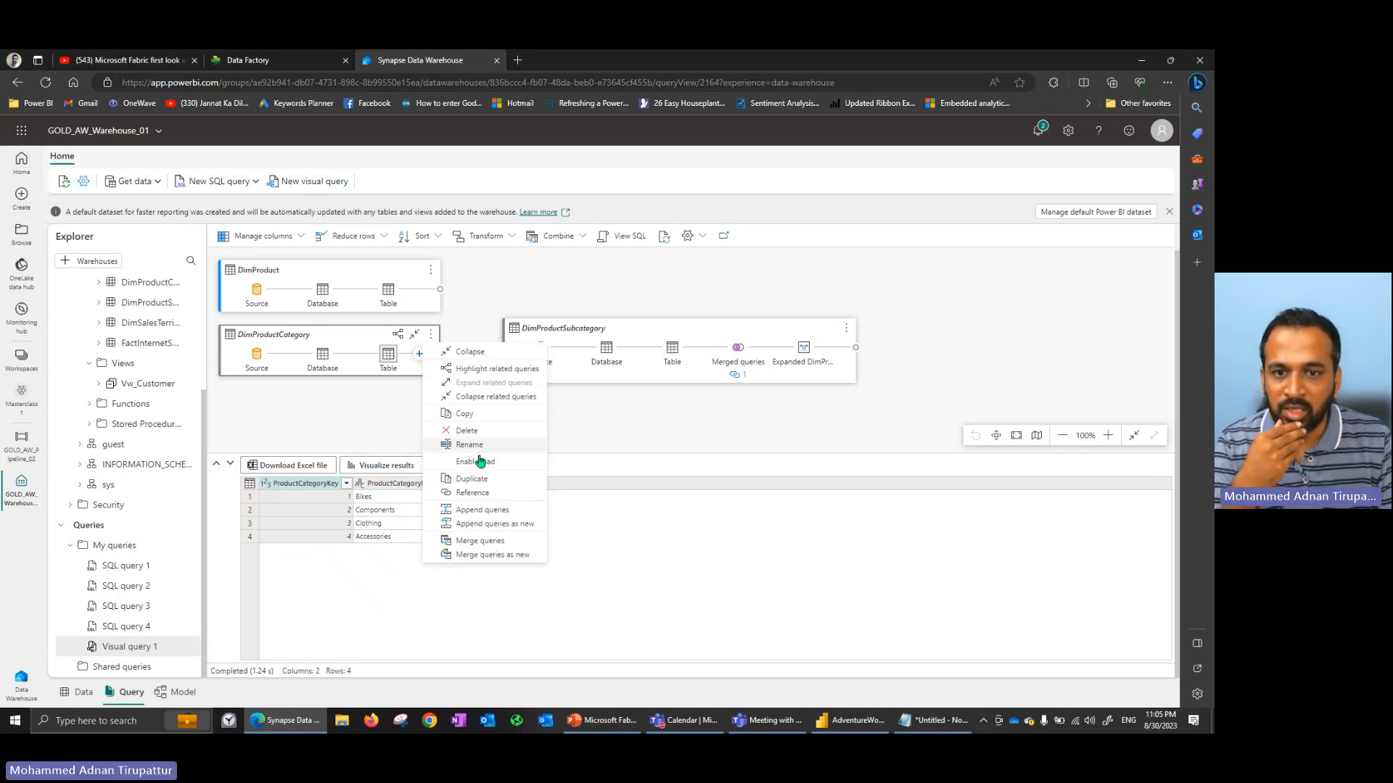
left_click(846, 334)
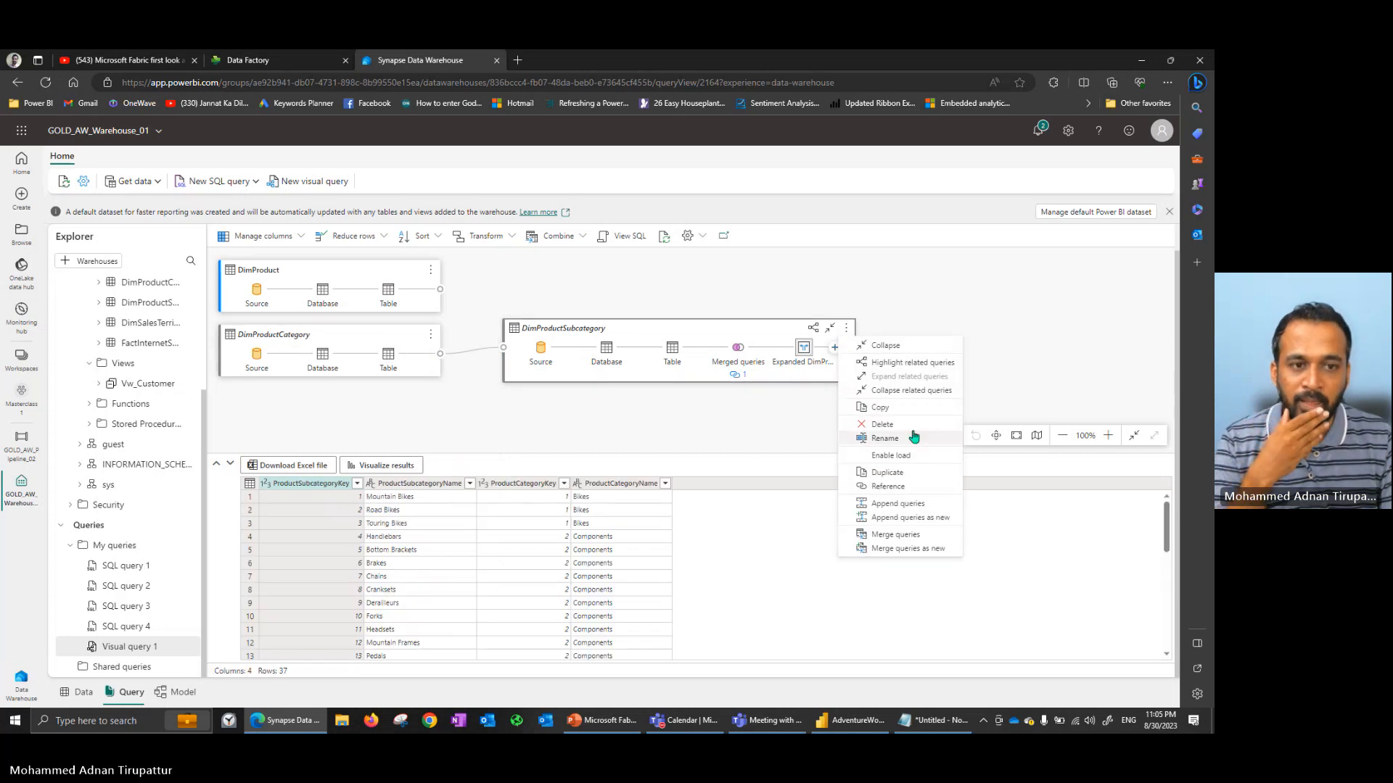
left_click(908, 457)
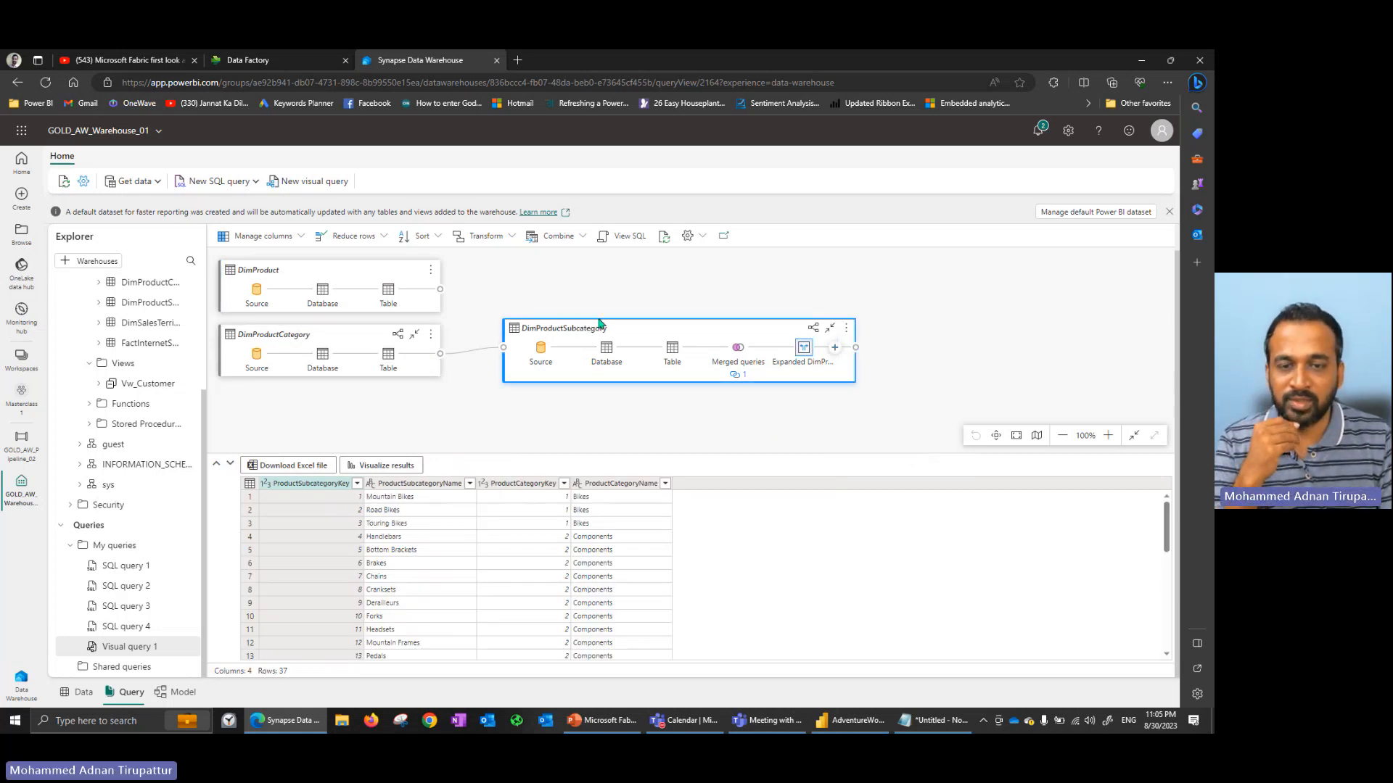
Examine the SQL generated for DimProductSubcategory, including its selected columns, the DimProductCategory subquery and the join condition.
left_click(631, 237)
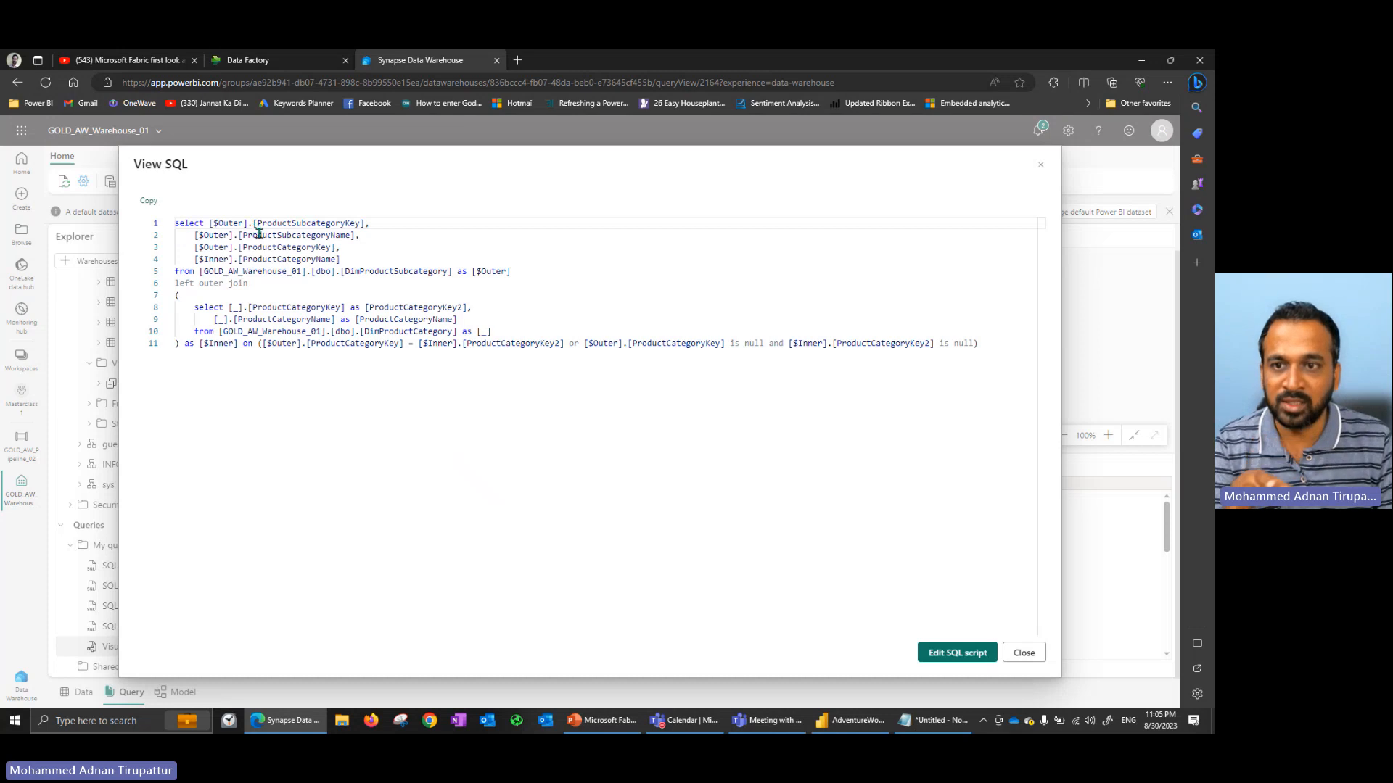
left_click_drag(257, 224, 443, 273)
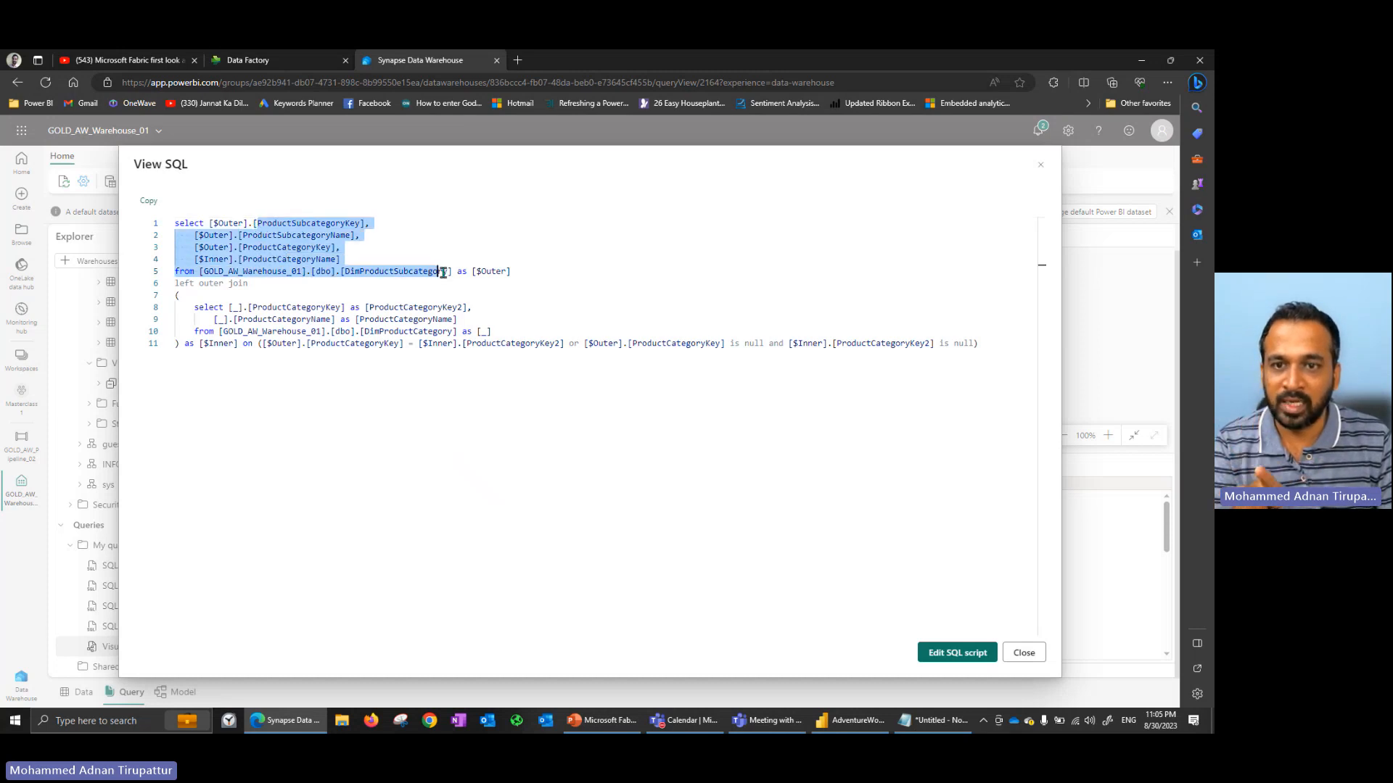
left_click(288, 308)
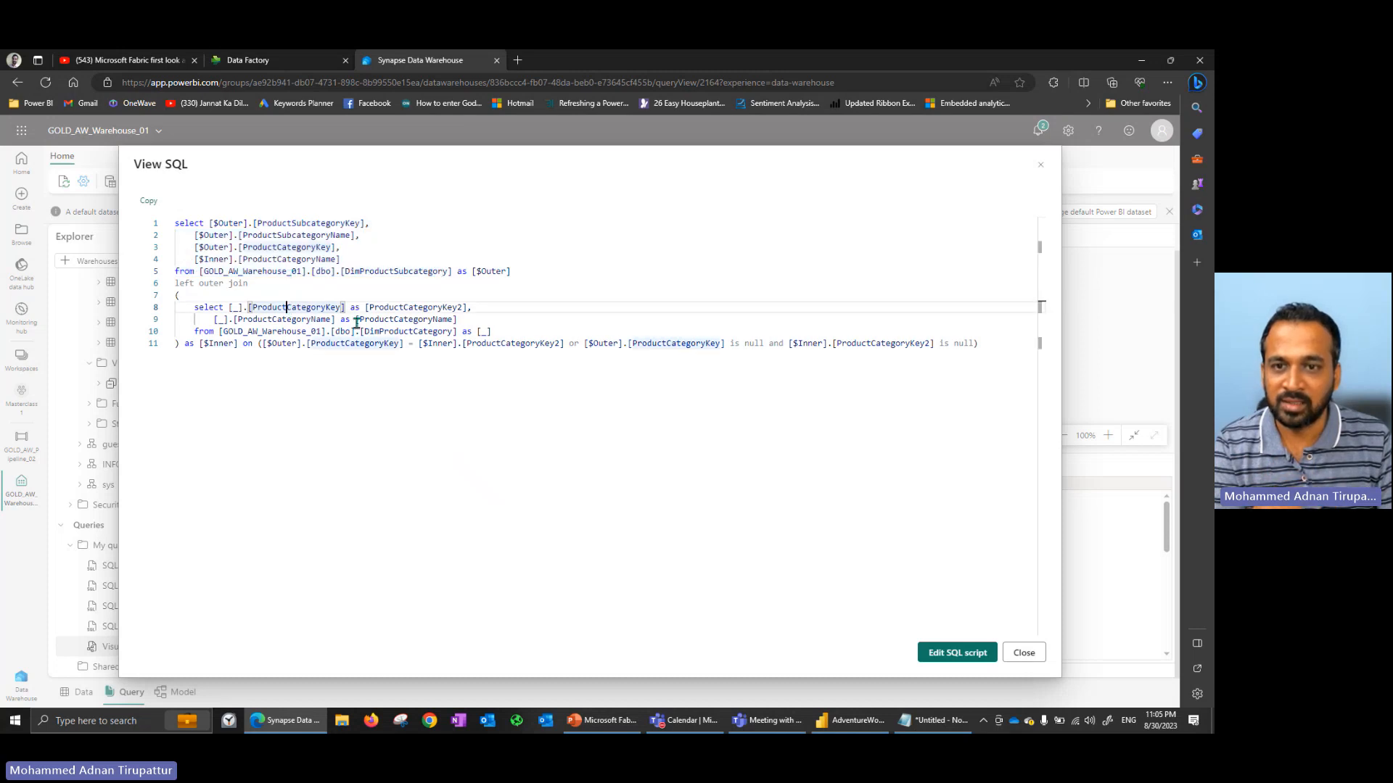
left_click_drag(363, 331, 466, 332)
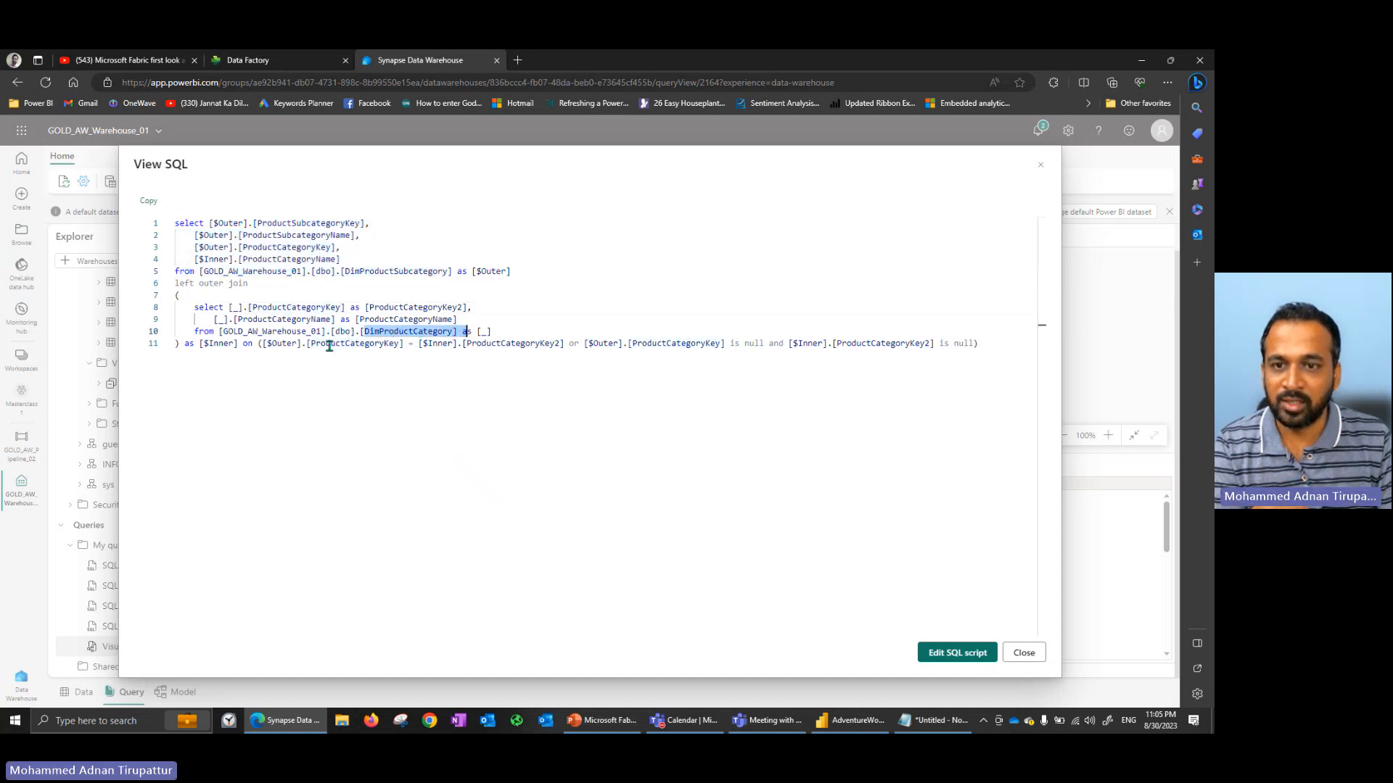
left_click_drag(332, 343, 389, 344)
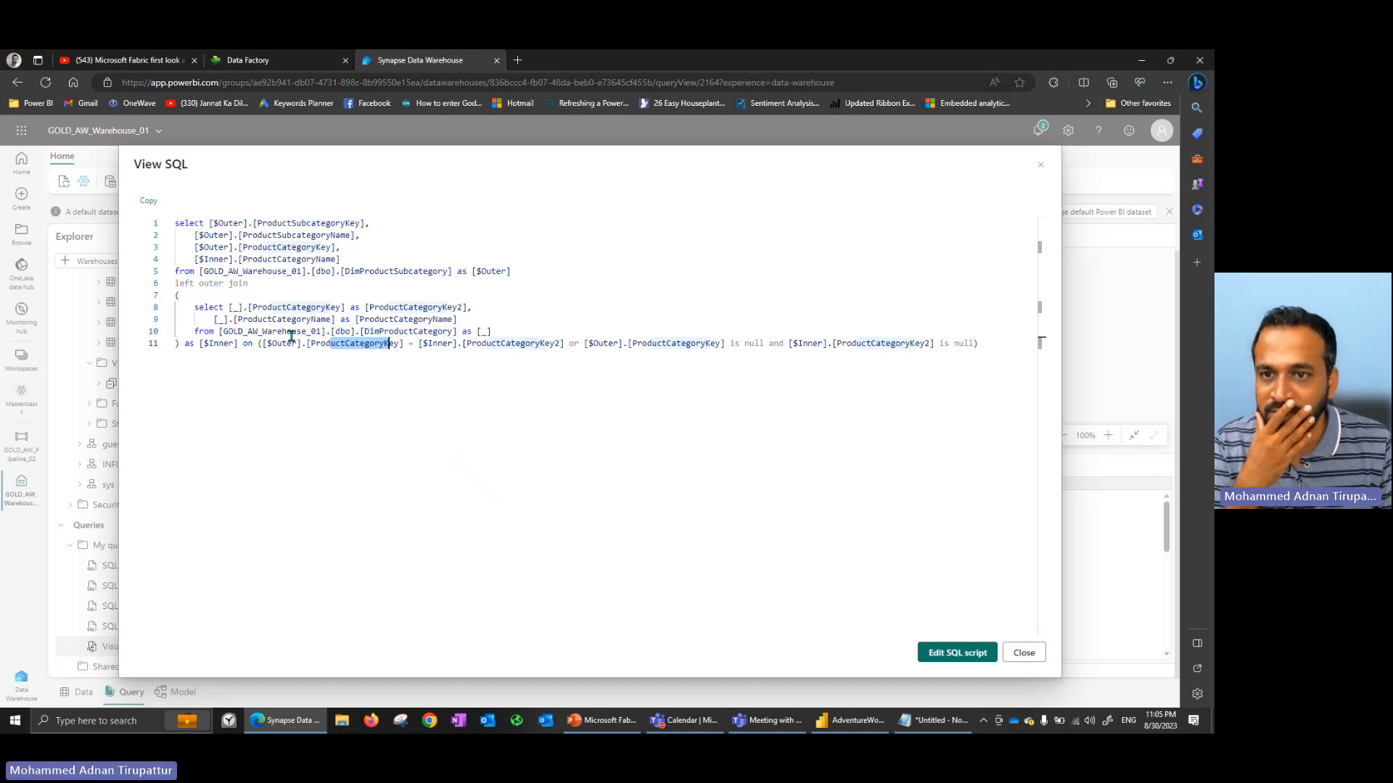
left_click_drag(264, 223, 341, 271)
left_click_drag(264, 307, 291, 343)
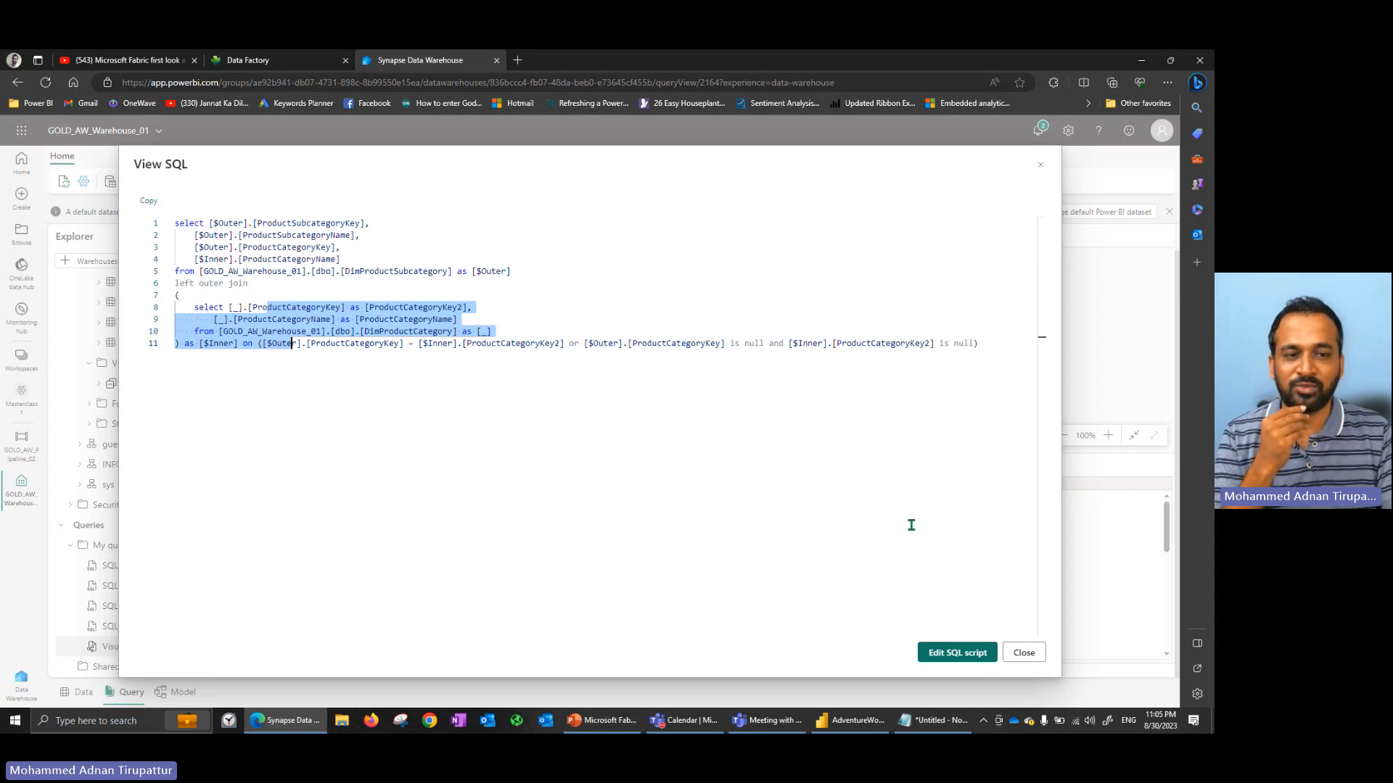
left_click(1023, 653)
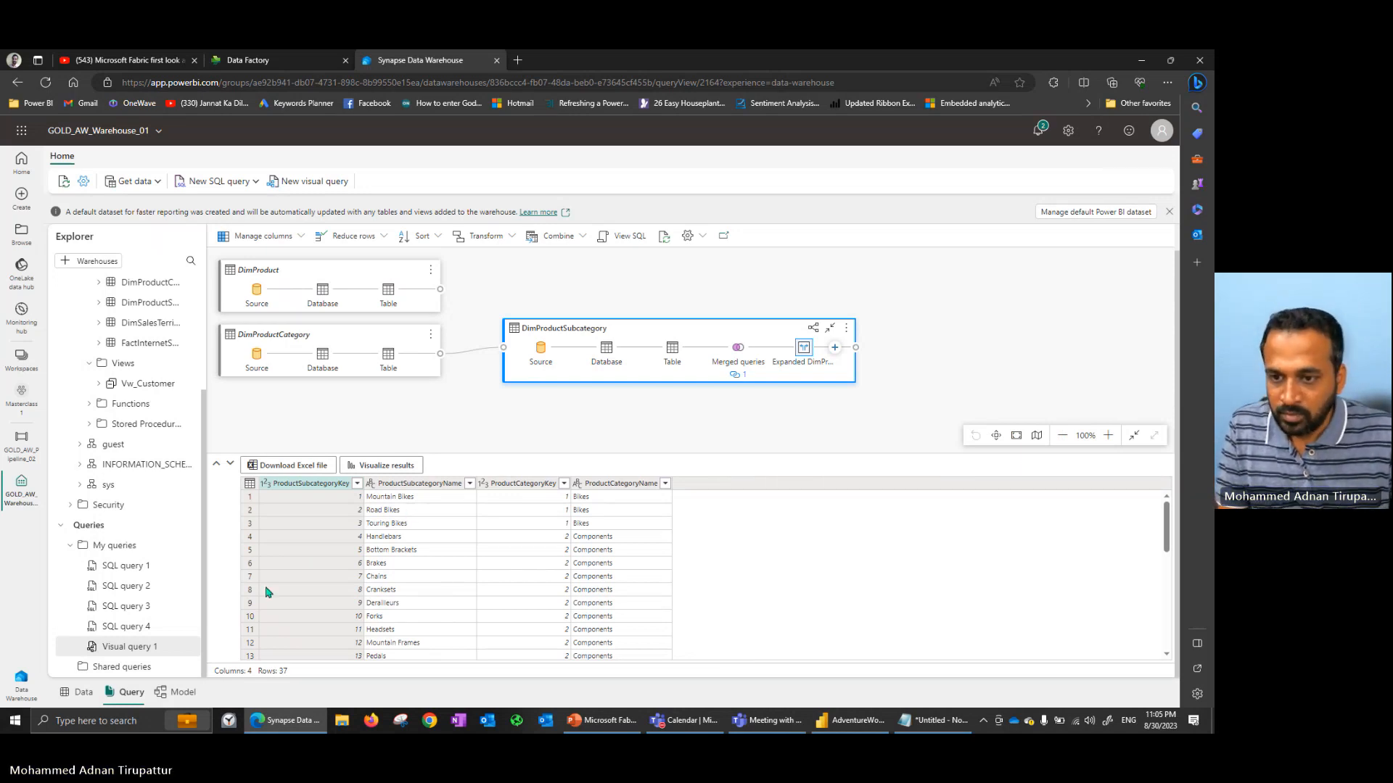
Look over the warehouse's tables and saved queries from SQL query 1, and return to Visual query 1.
left_click(134, 568)
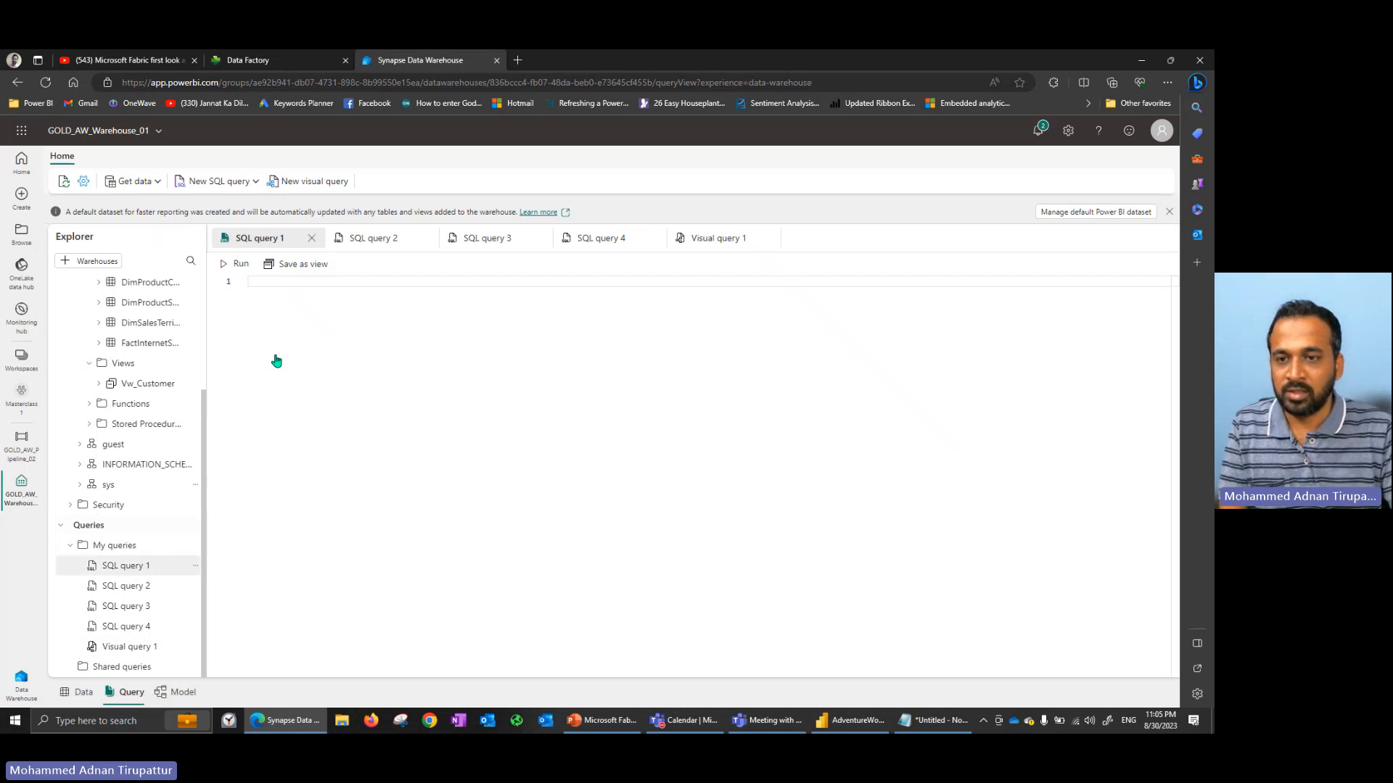
scroll(140, 406, "up", 3)
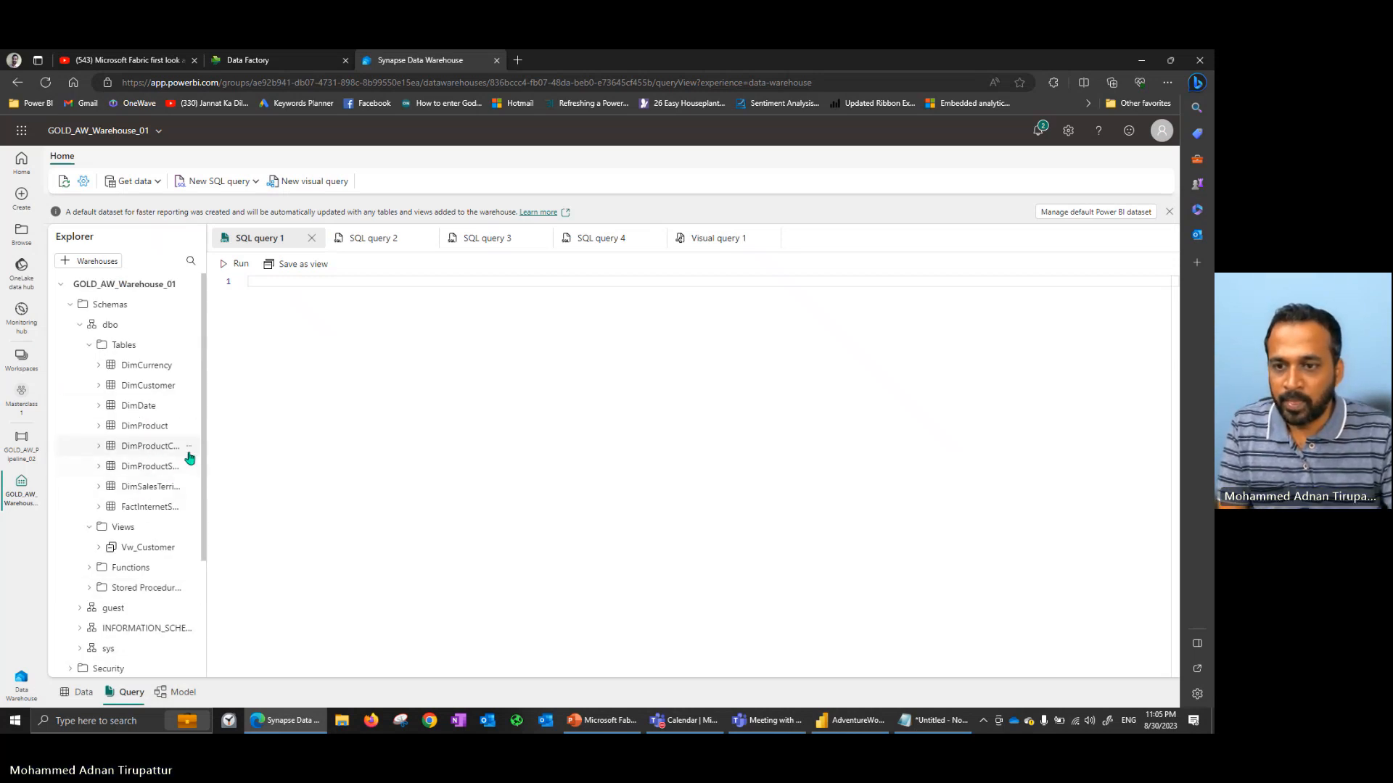
scroll(131, 553, "down", 3)
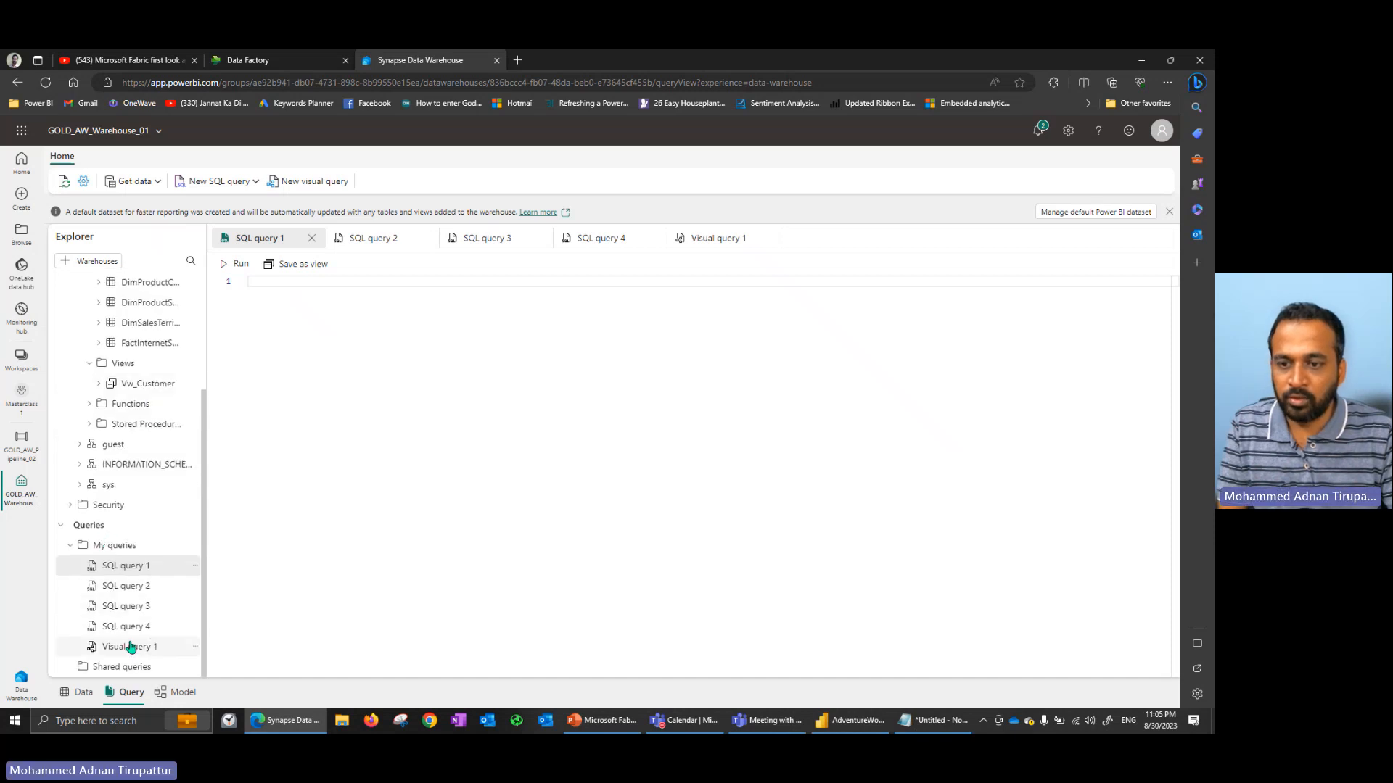
left_click(130, 646)
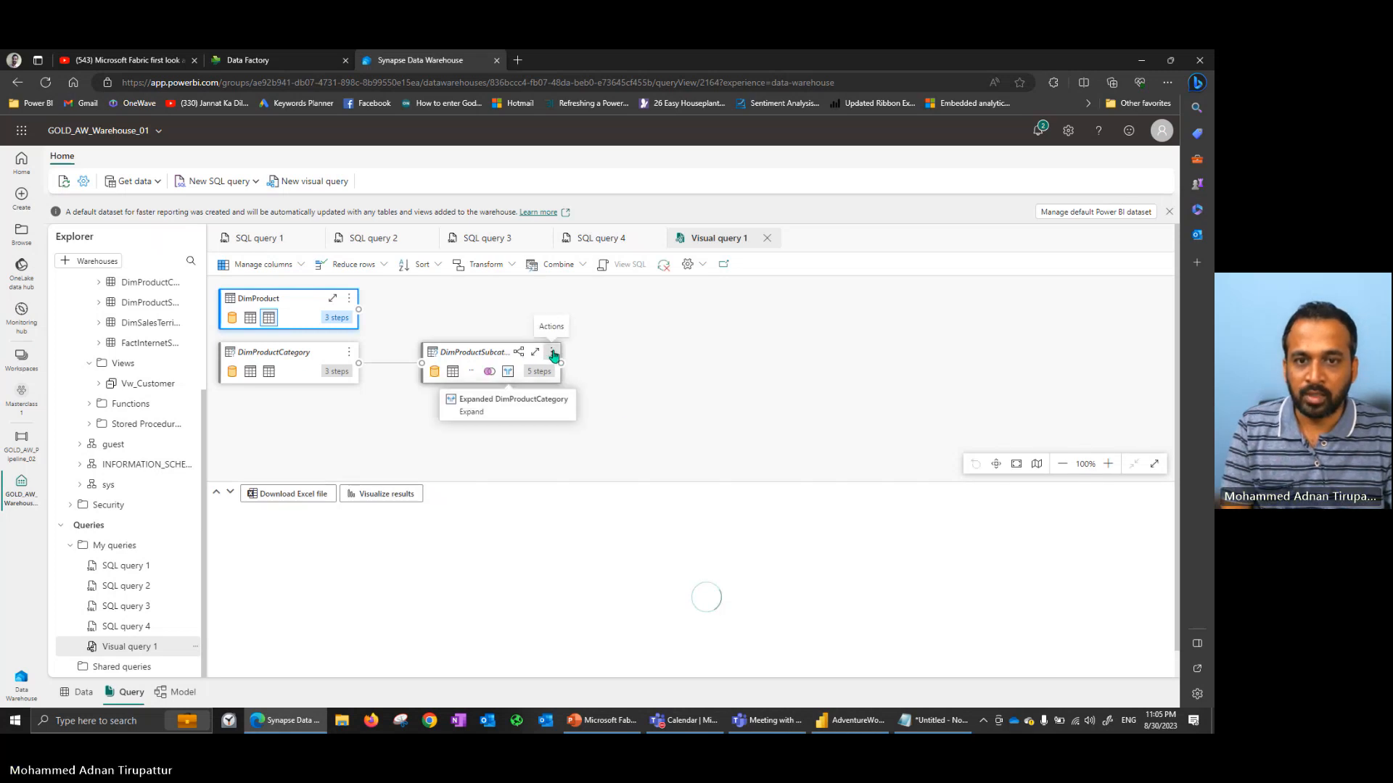
left_click(349, 298)
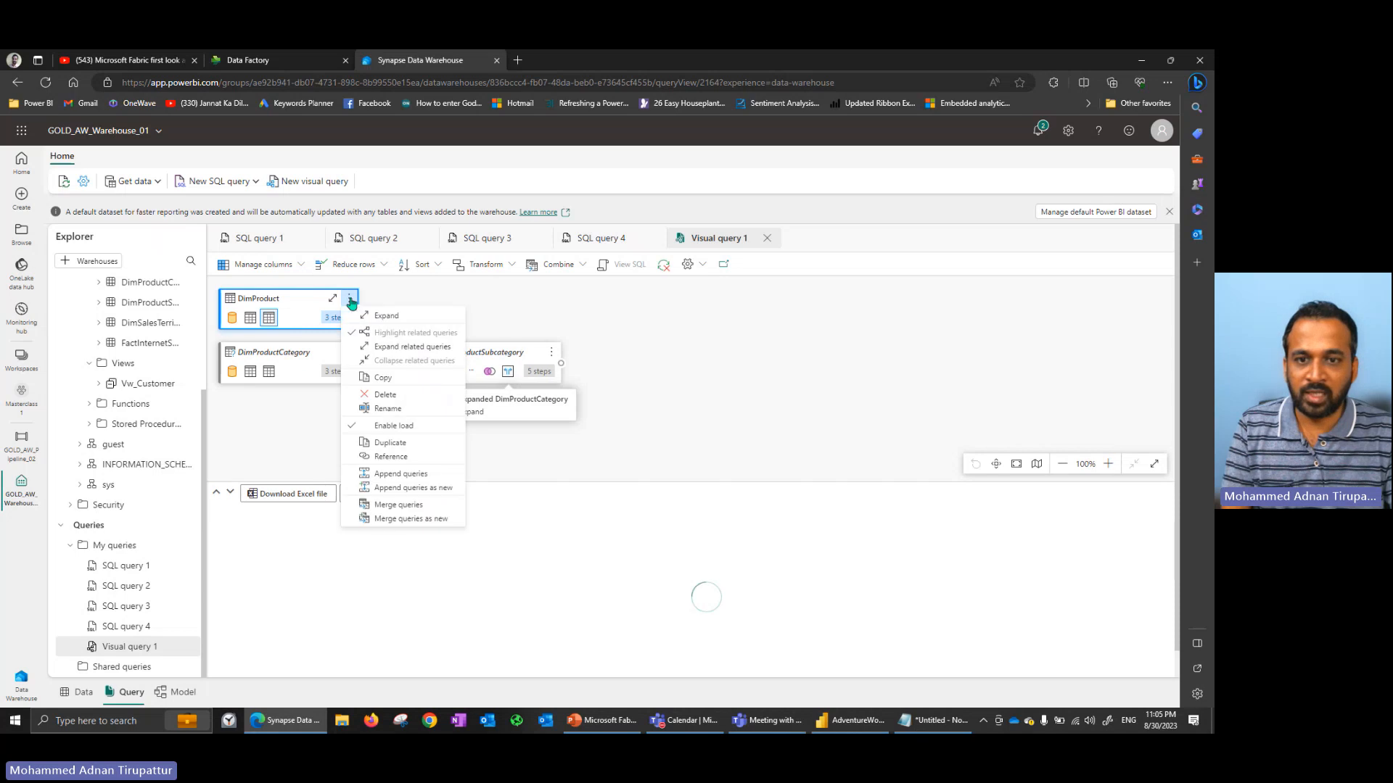
left_click(468, 464)
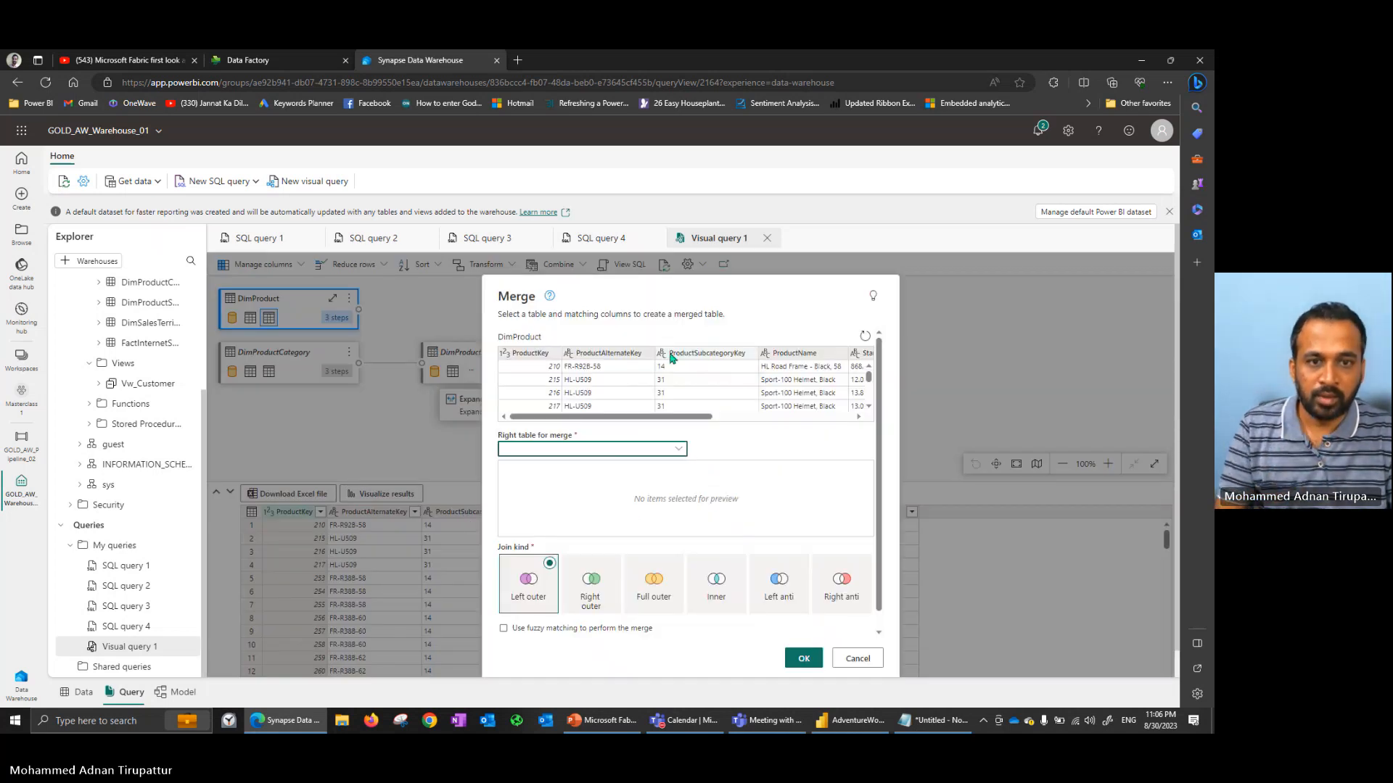
left_click(857, 659)
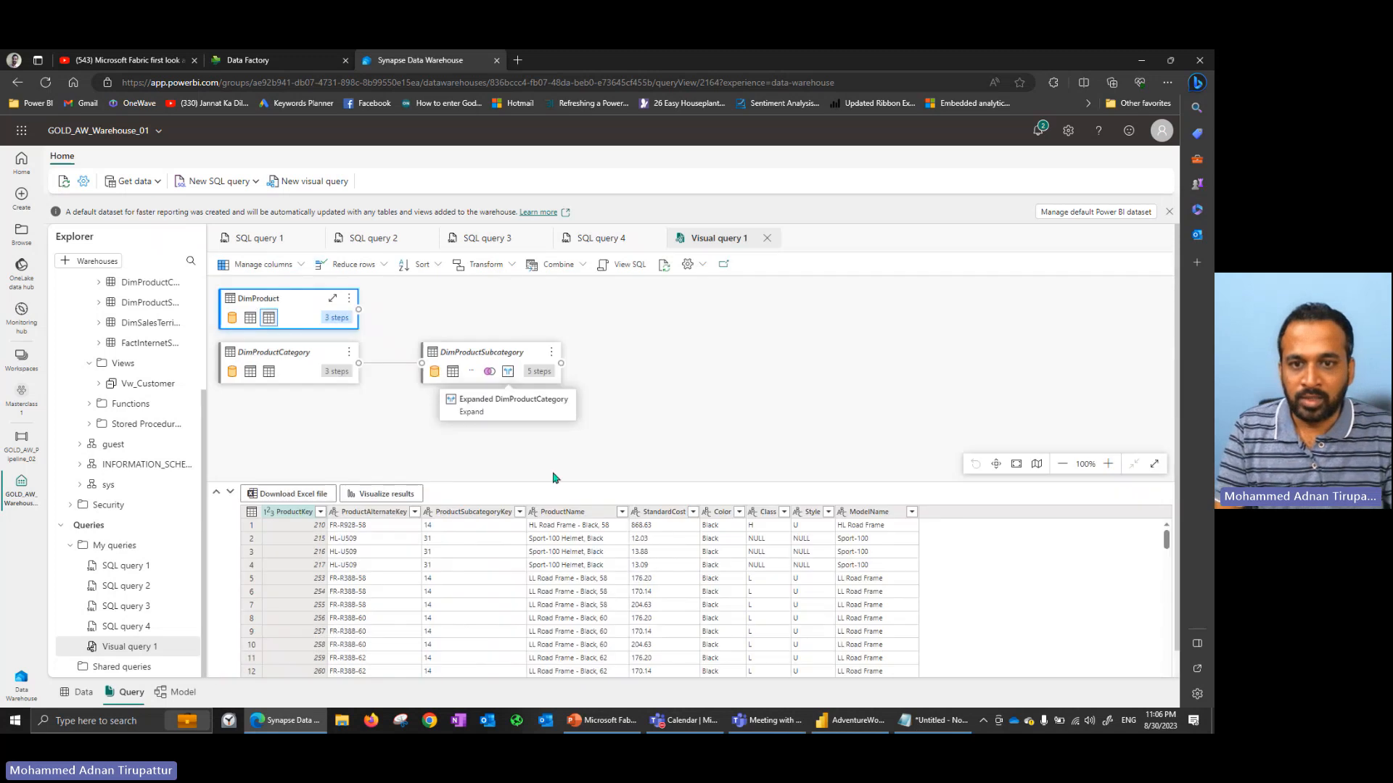
Change the data type of DimProduct's ProductSubcategoryKey column to Whole number.
left_click(449, 512)
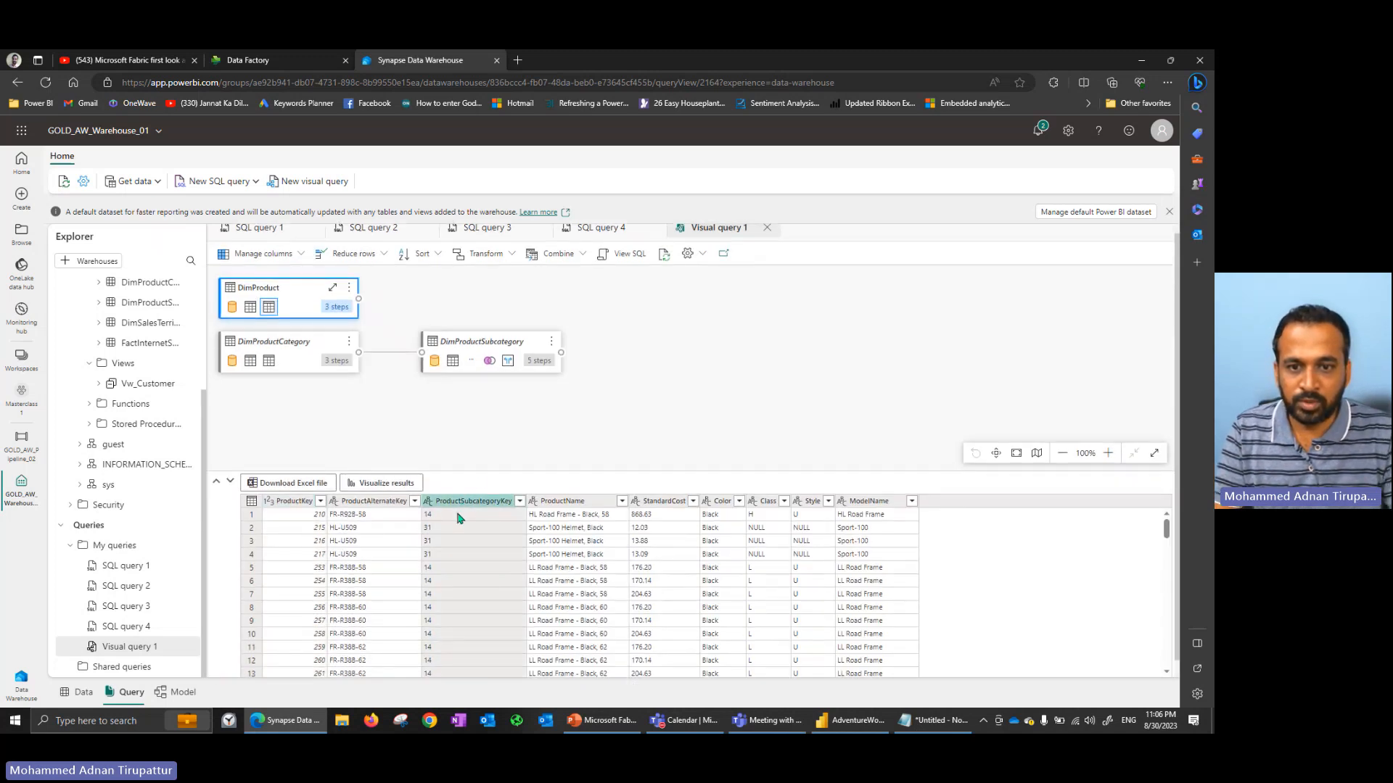
left_click(428, 502)
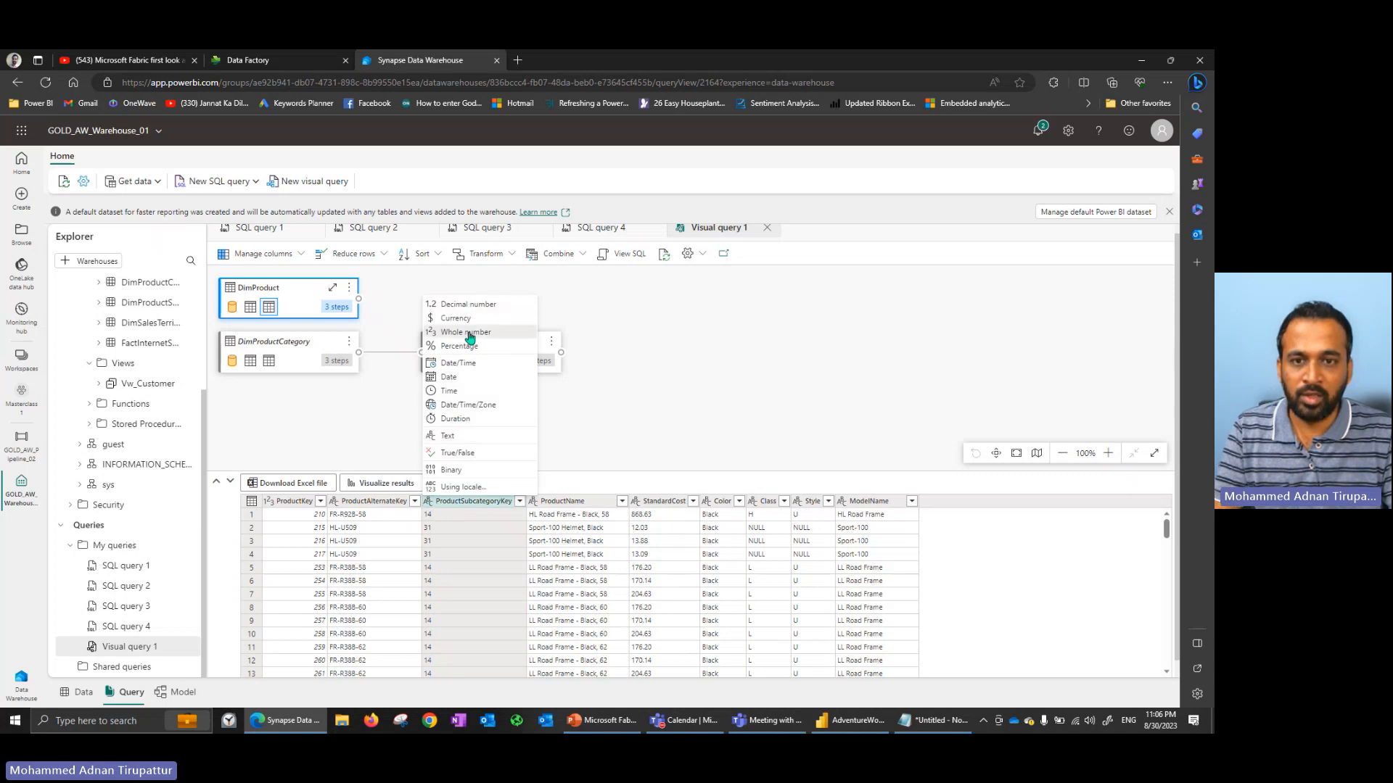
left_click(470, 335)
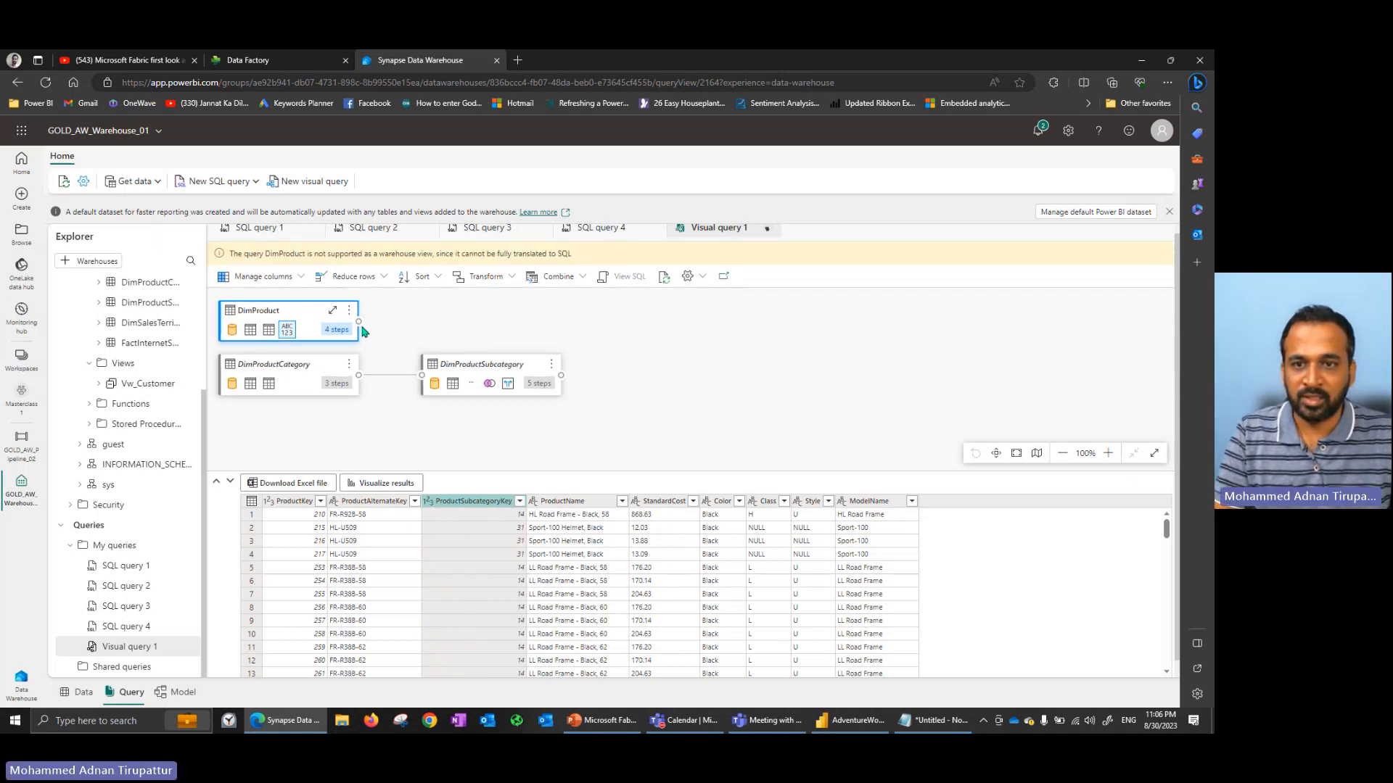
Merge DimProduct with DimProductSubcategory as the right table, matching on ProductSubcategoryKey with a left outer join.
left_click(349, 311)
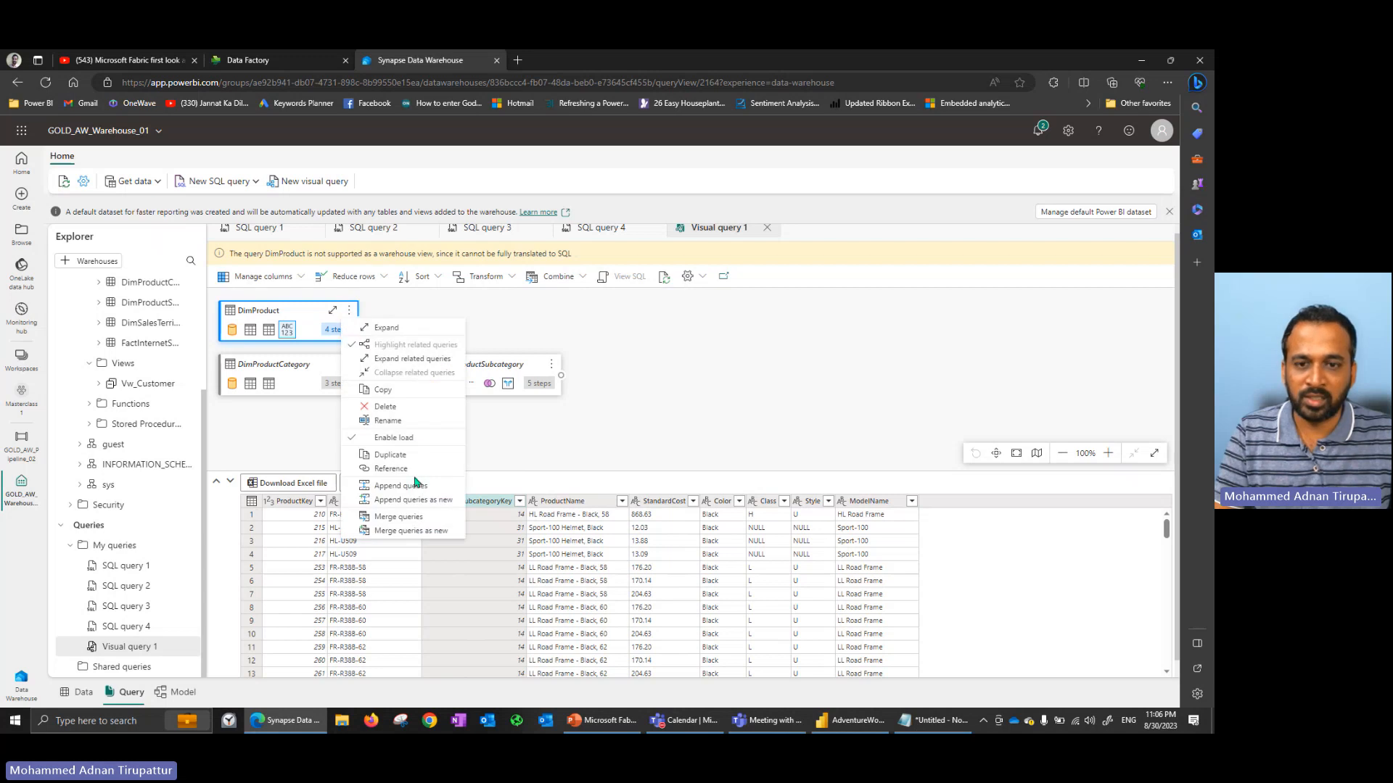
left_click(407, 517)
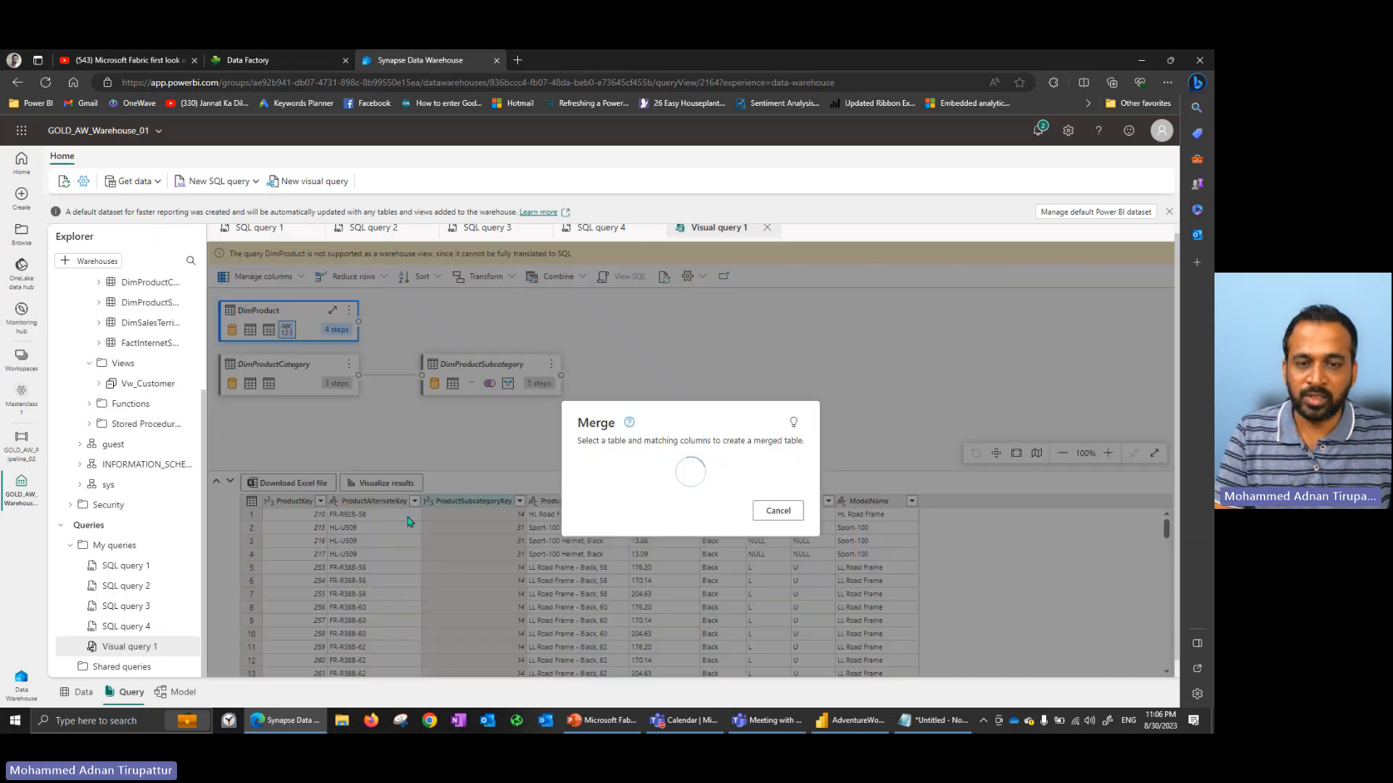
left_click(576, 438)
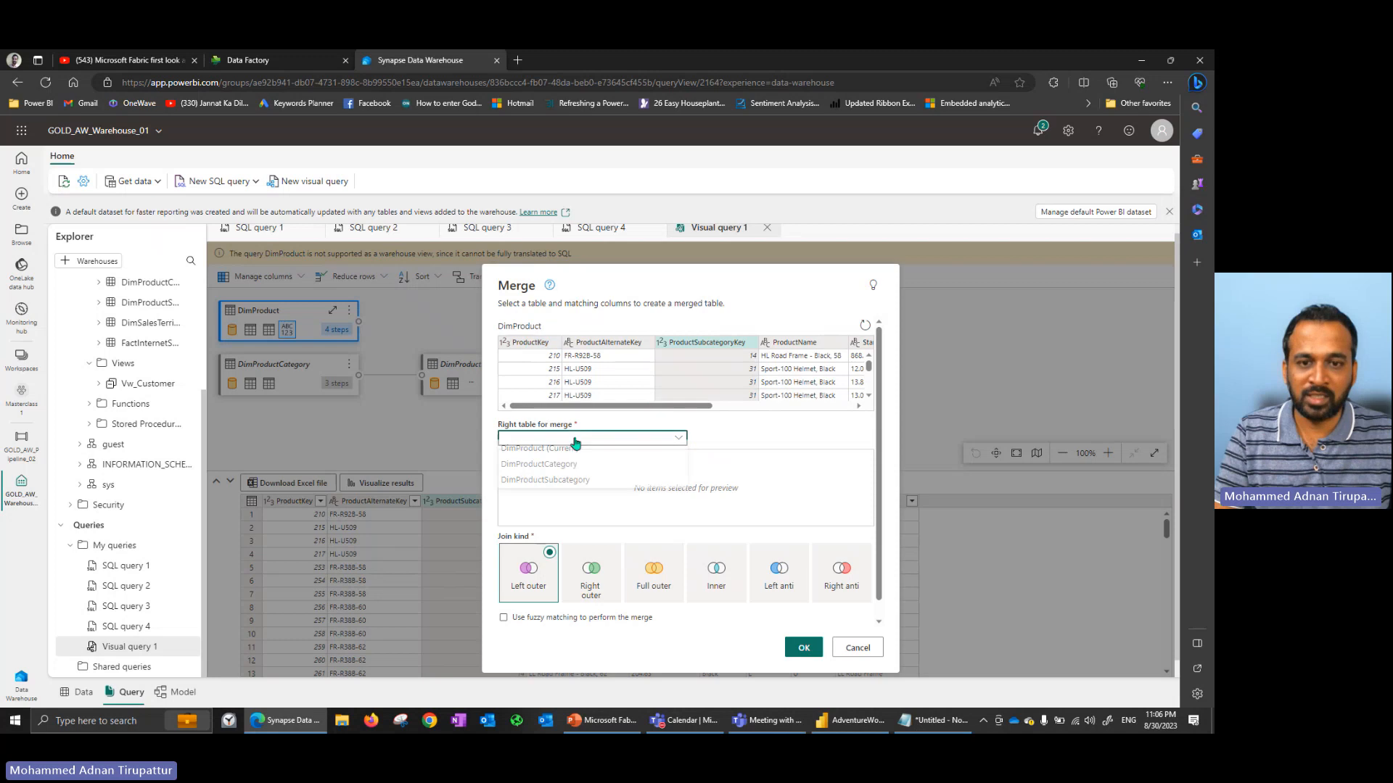
left_click(555, 480)
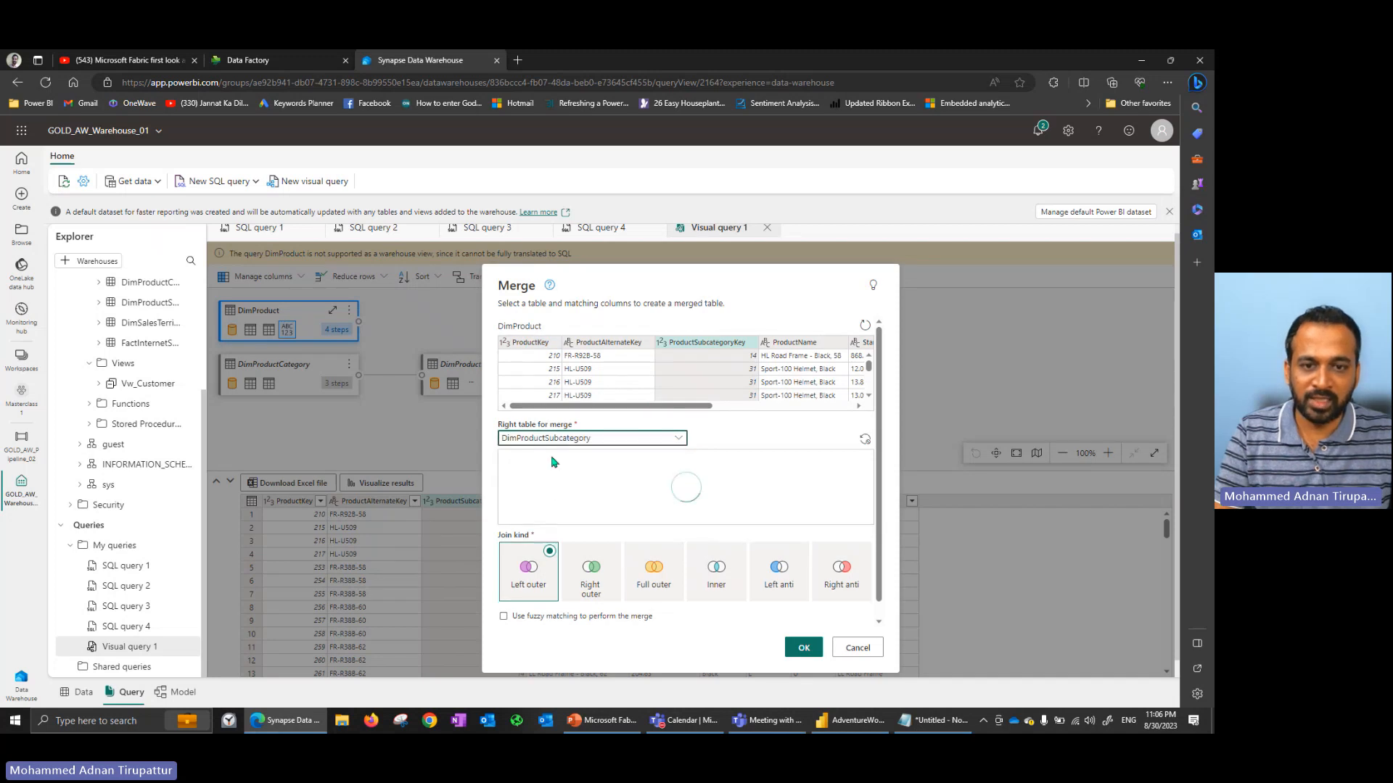
left_click(564, 460)
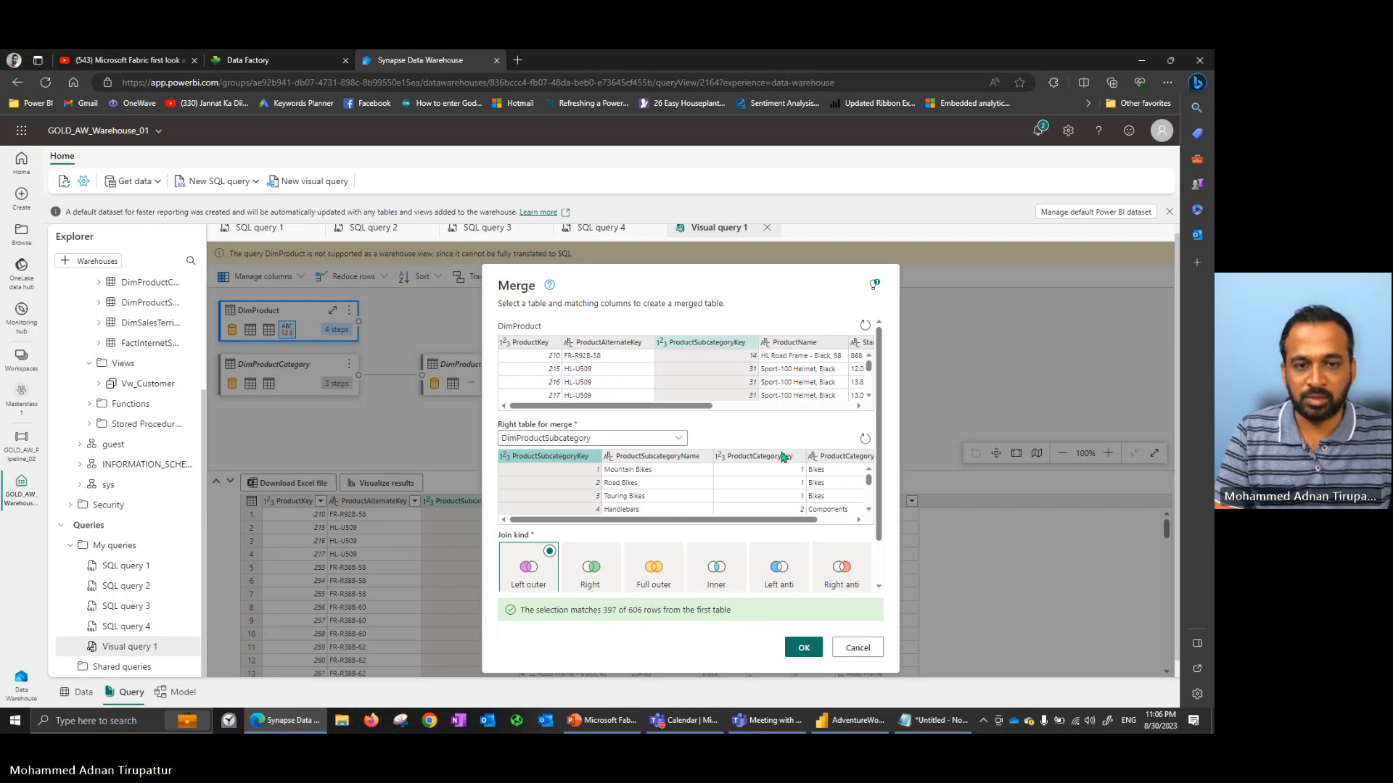
left_click(803, 648)
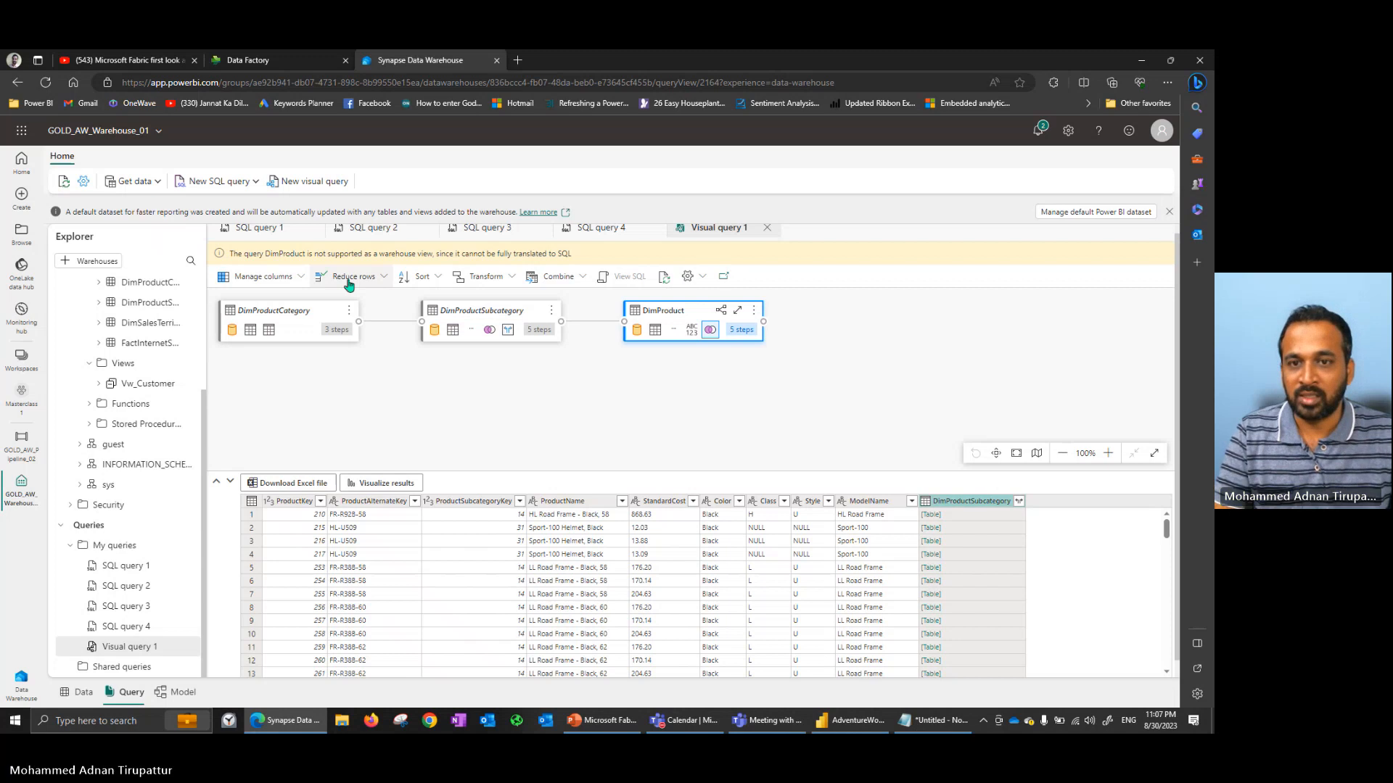
Expand the merged DimProductSubcategory column to include only ProductSubcategoryName and ProductCategoryName.
left_click(1019, 501)
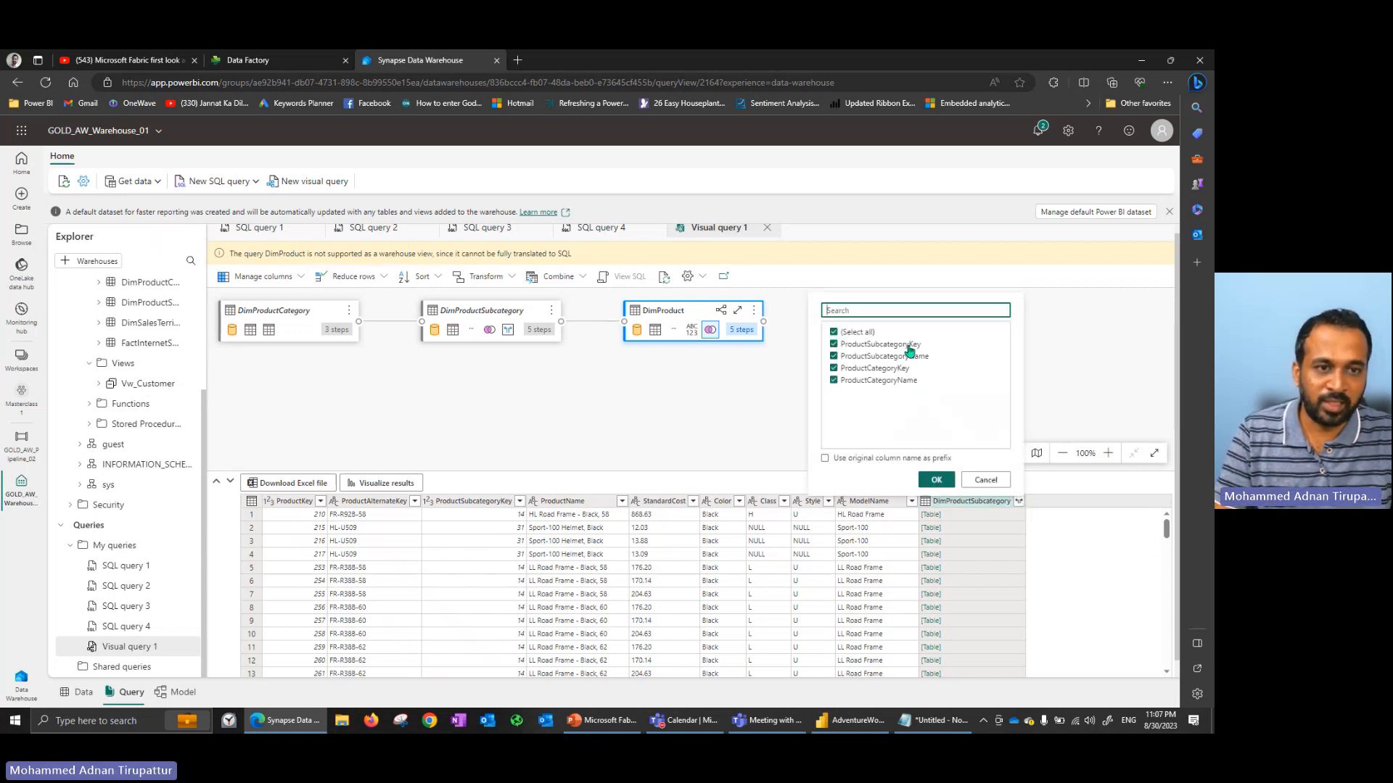
left_click(857, 332)
left_click(884, 380)
left_click(900, 368)
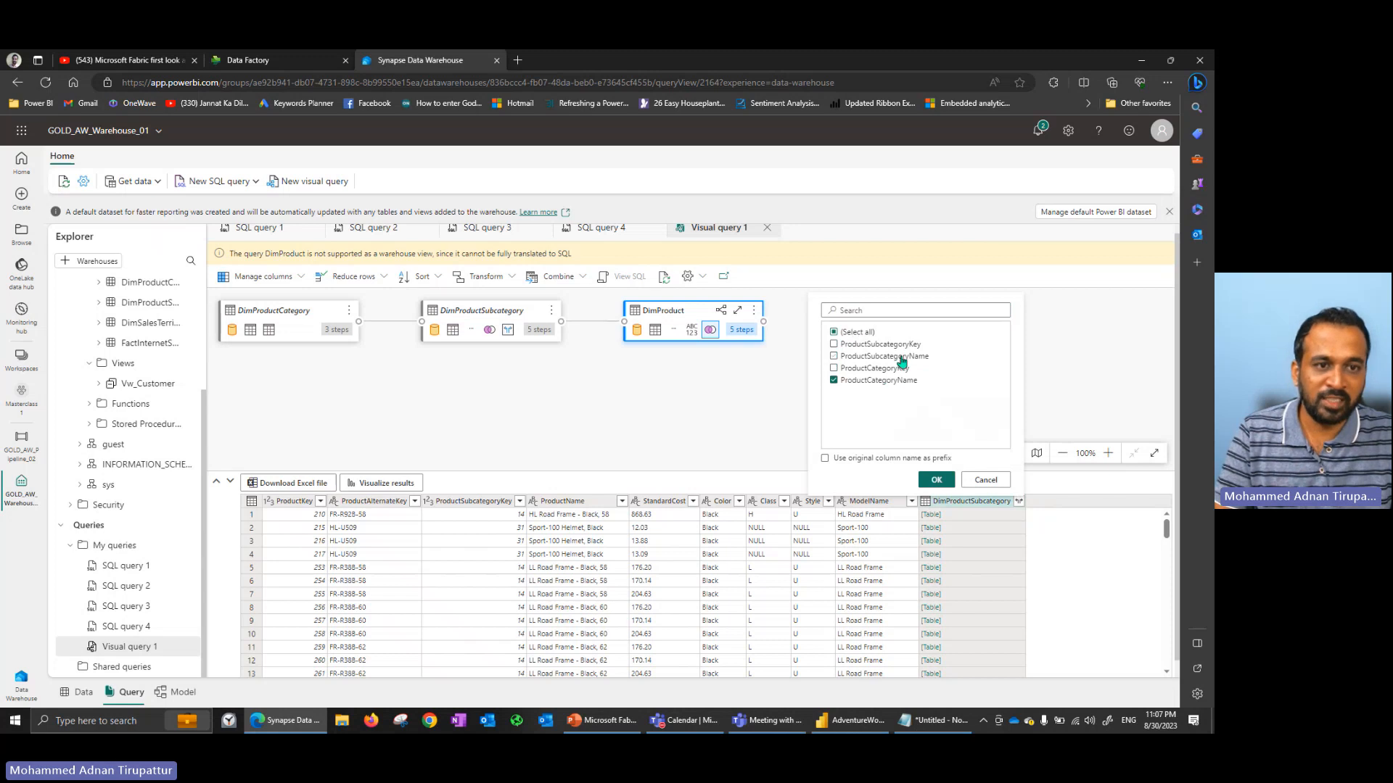
left_click(901, 356)
left_click(937, 480)
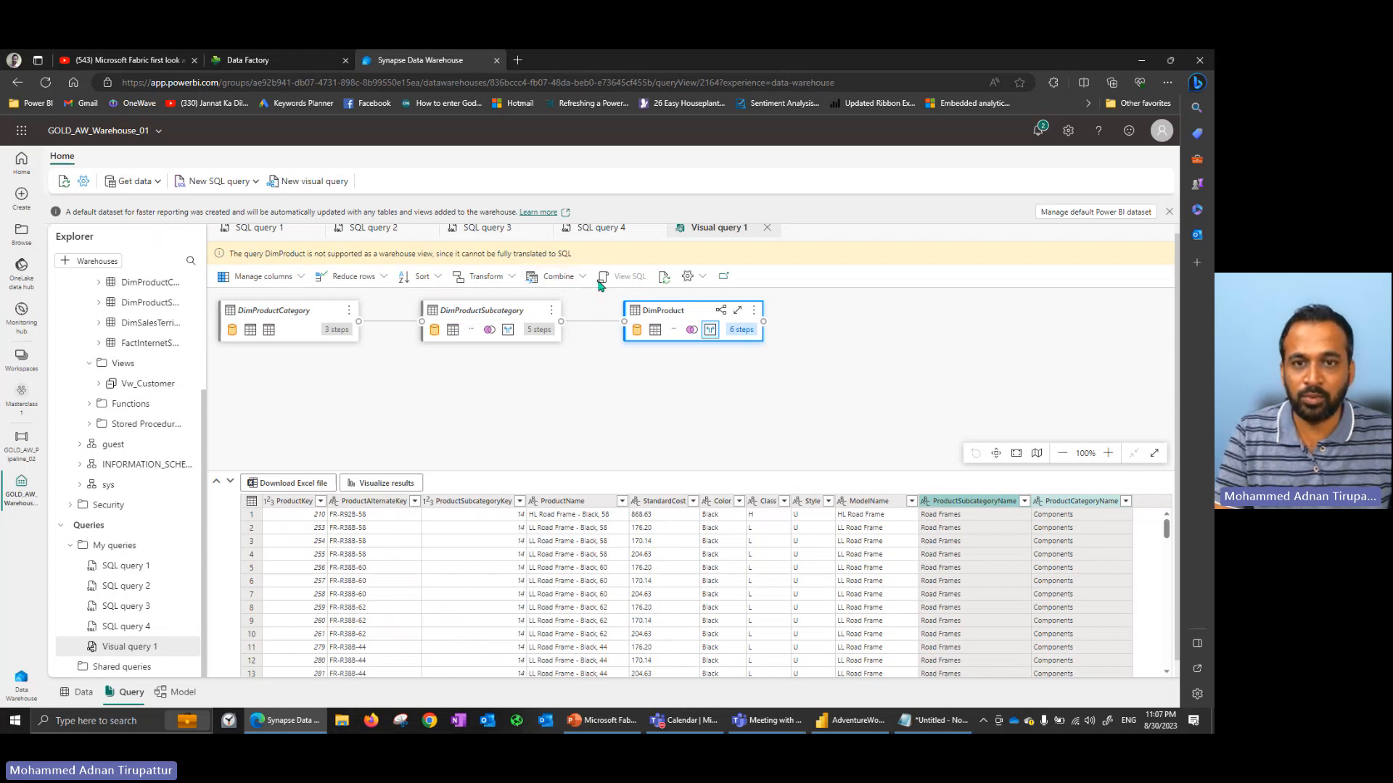
Look through the data view, column management, row reduction, transform and combine options available for the DimProduct query.
left_click(699, 277)
mouse_move(696, 298)
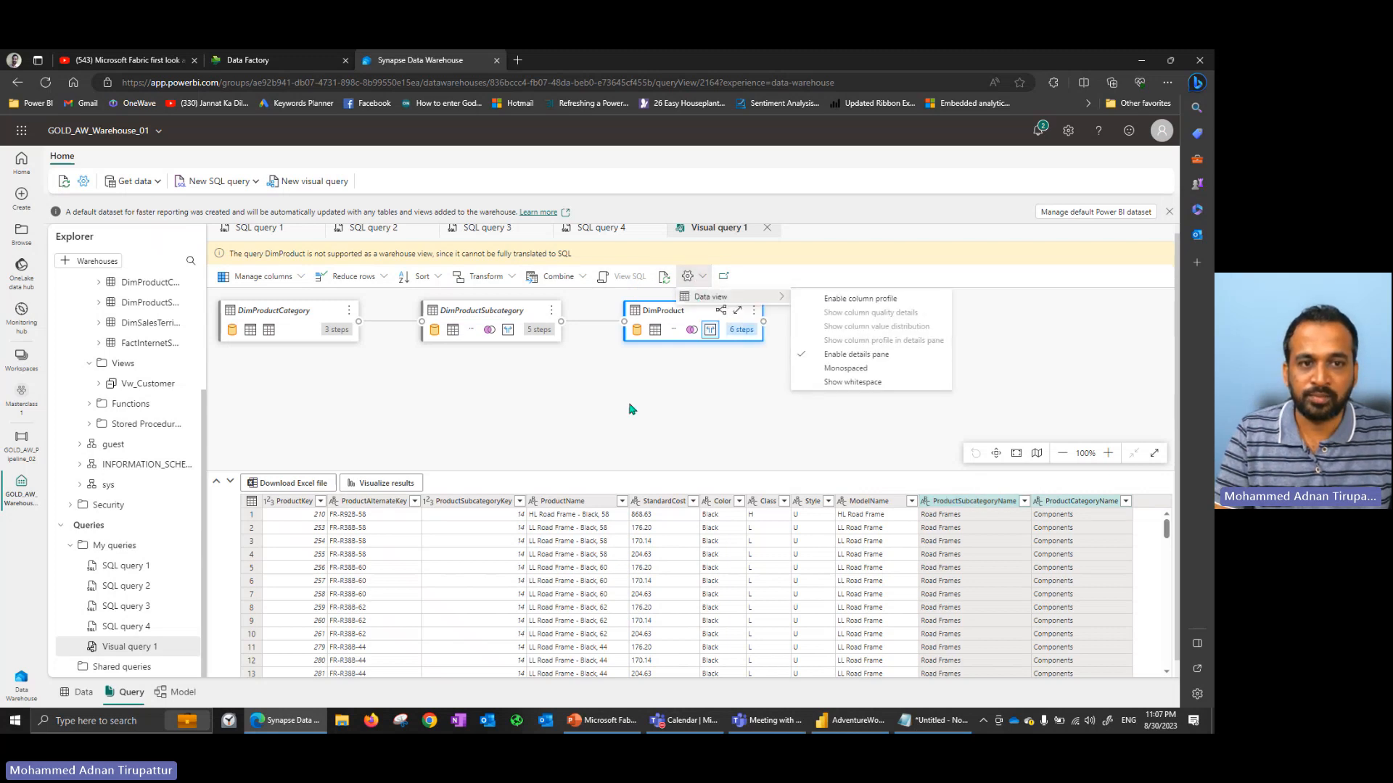
left_click(595, 409)
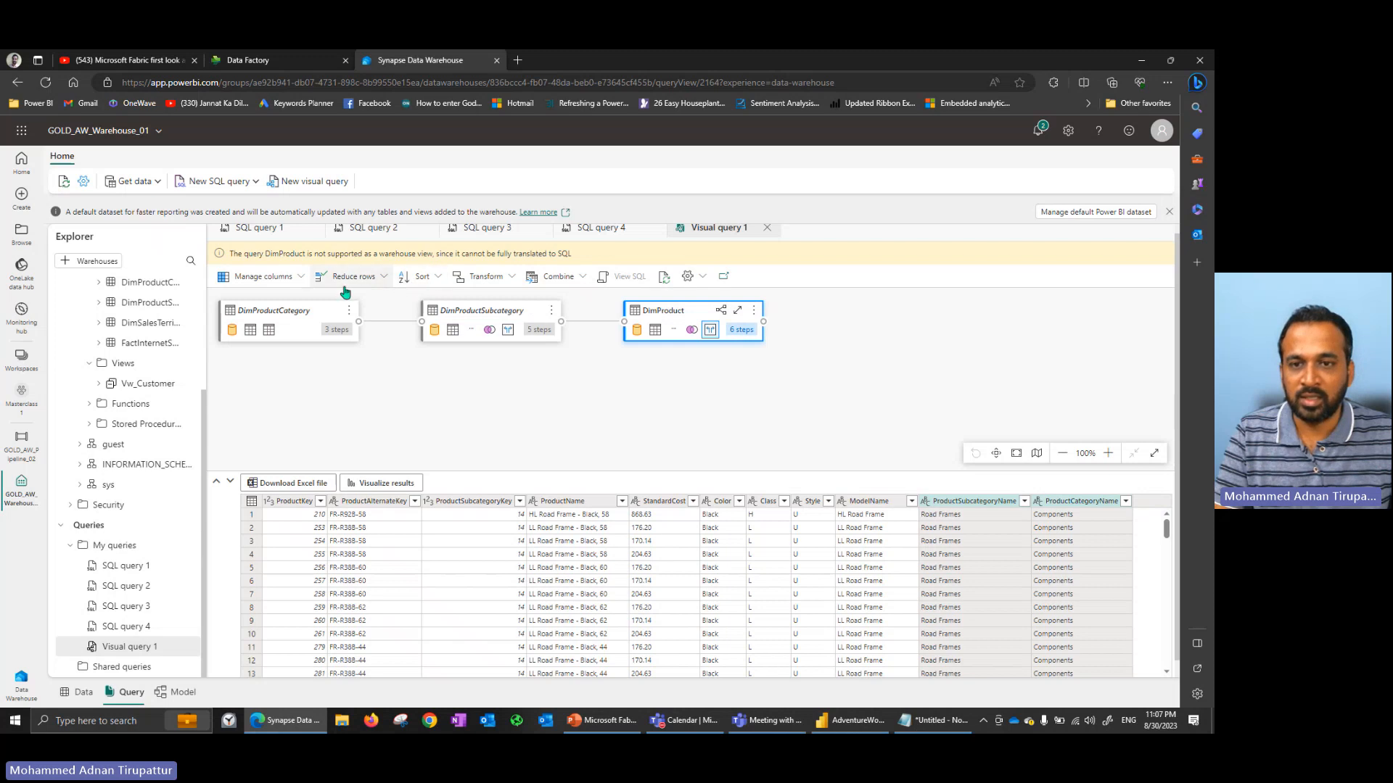
left_click(365, 285)
left_click(280, 278)
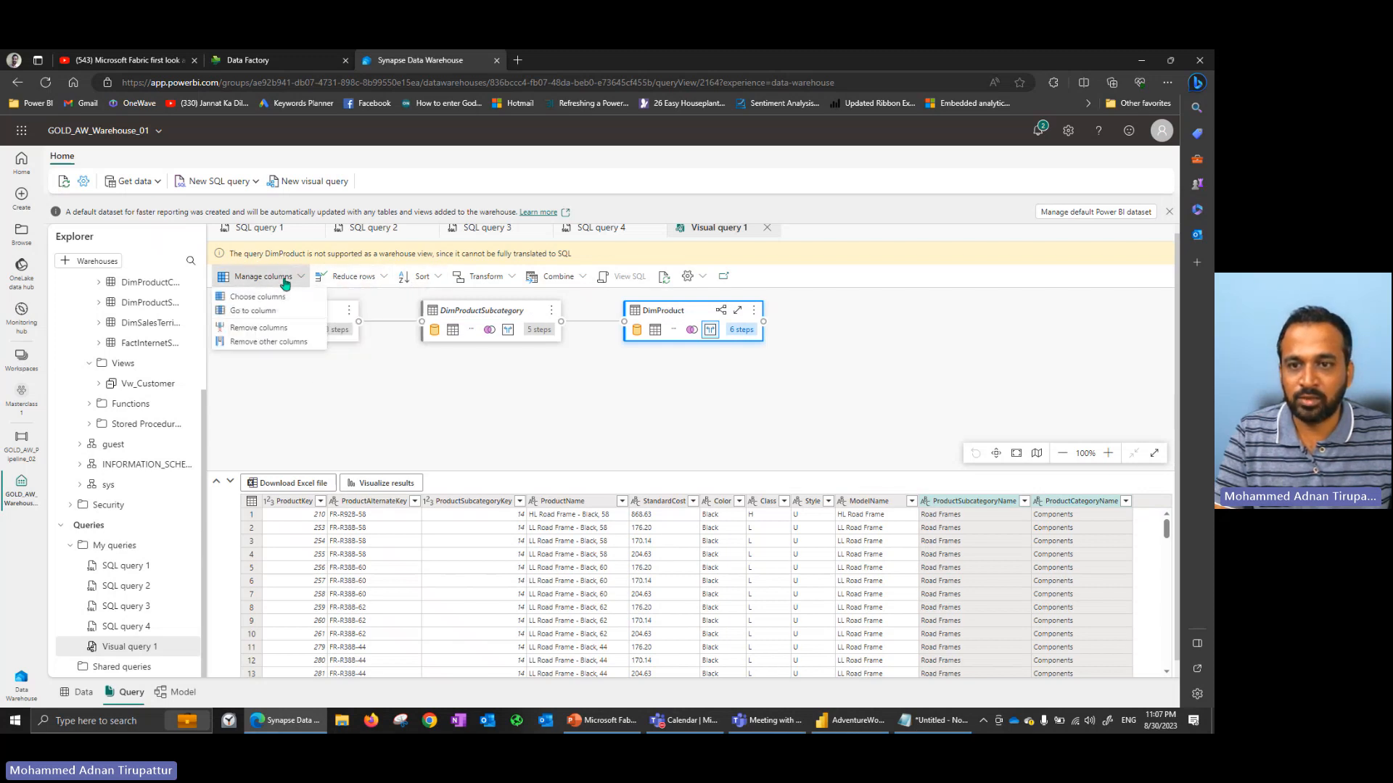
left_click(509, 280)
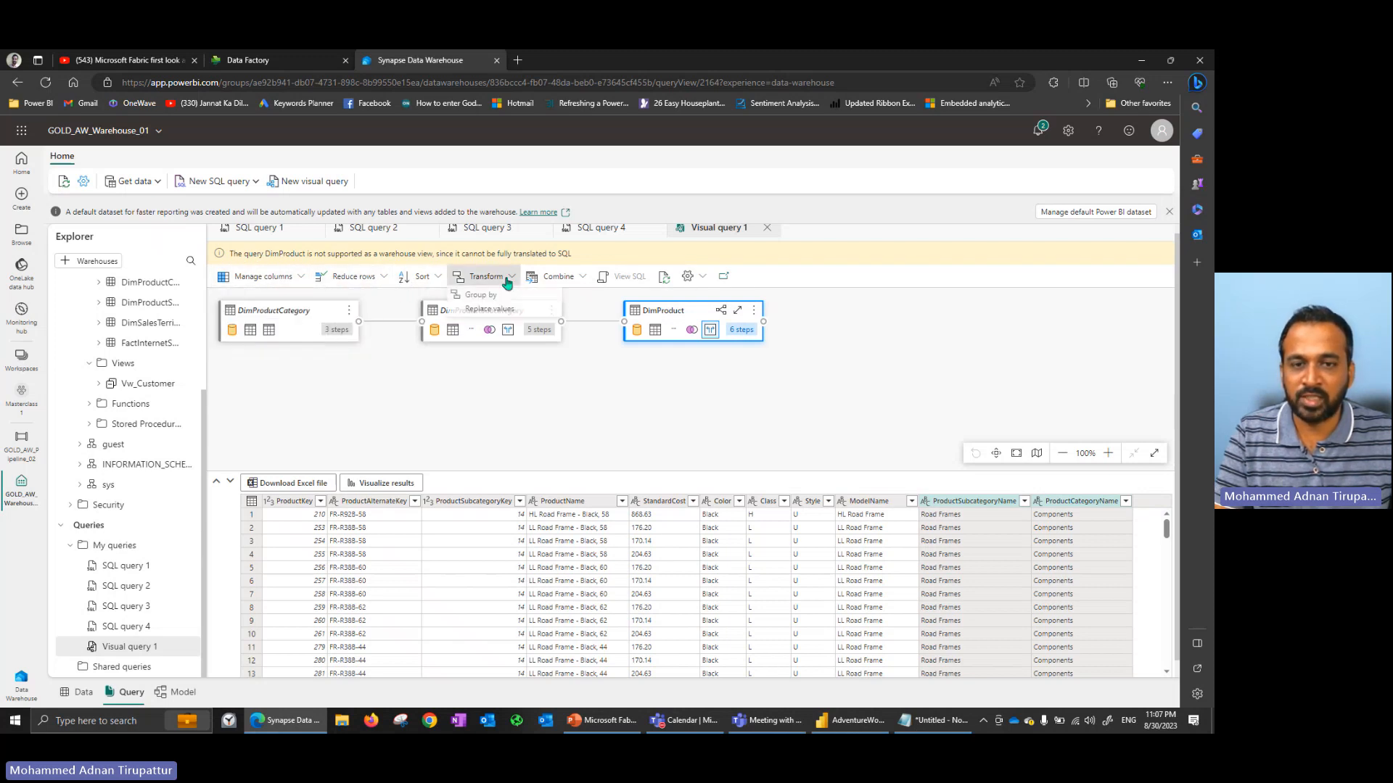
left_click(581, 280)
left_click(648, 387)
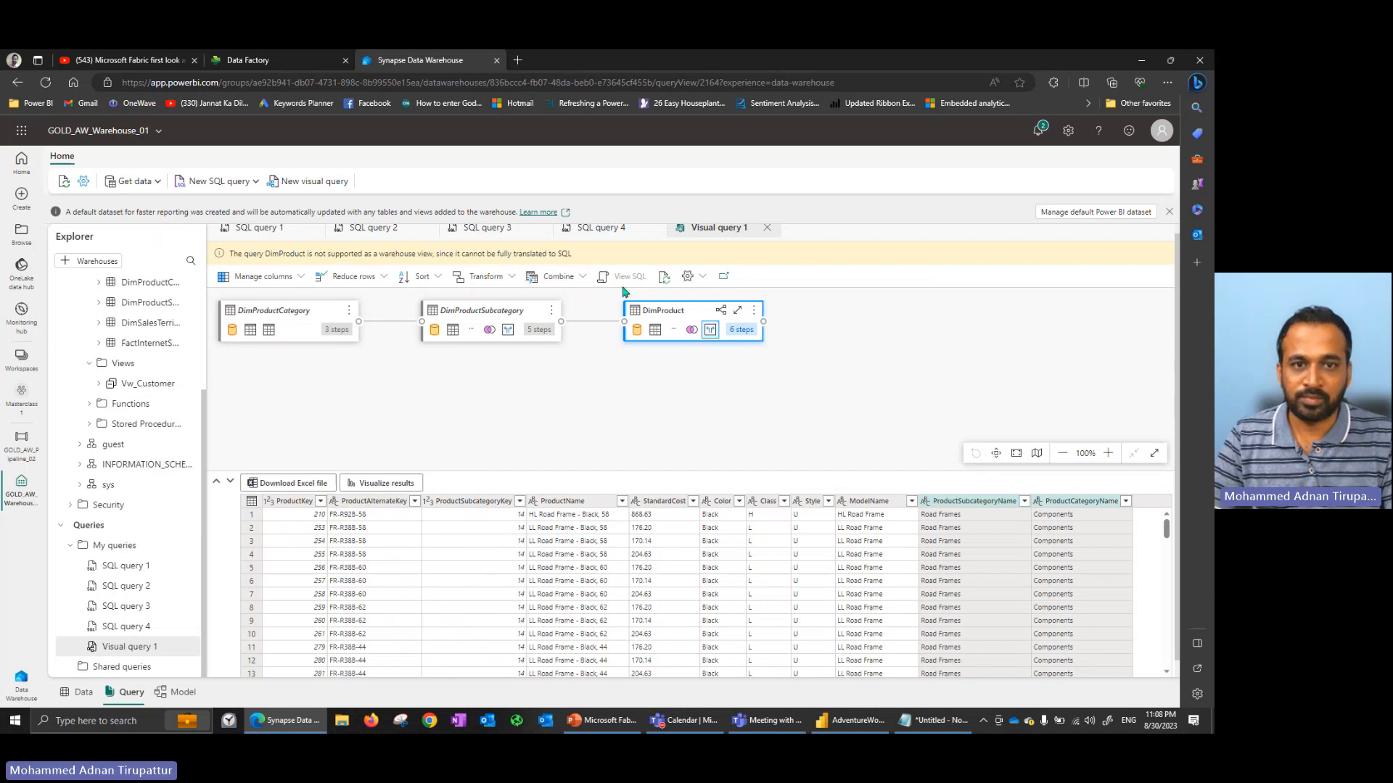
left_click(689, 276)
mouse_move(714, 299)
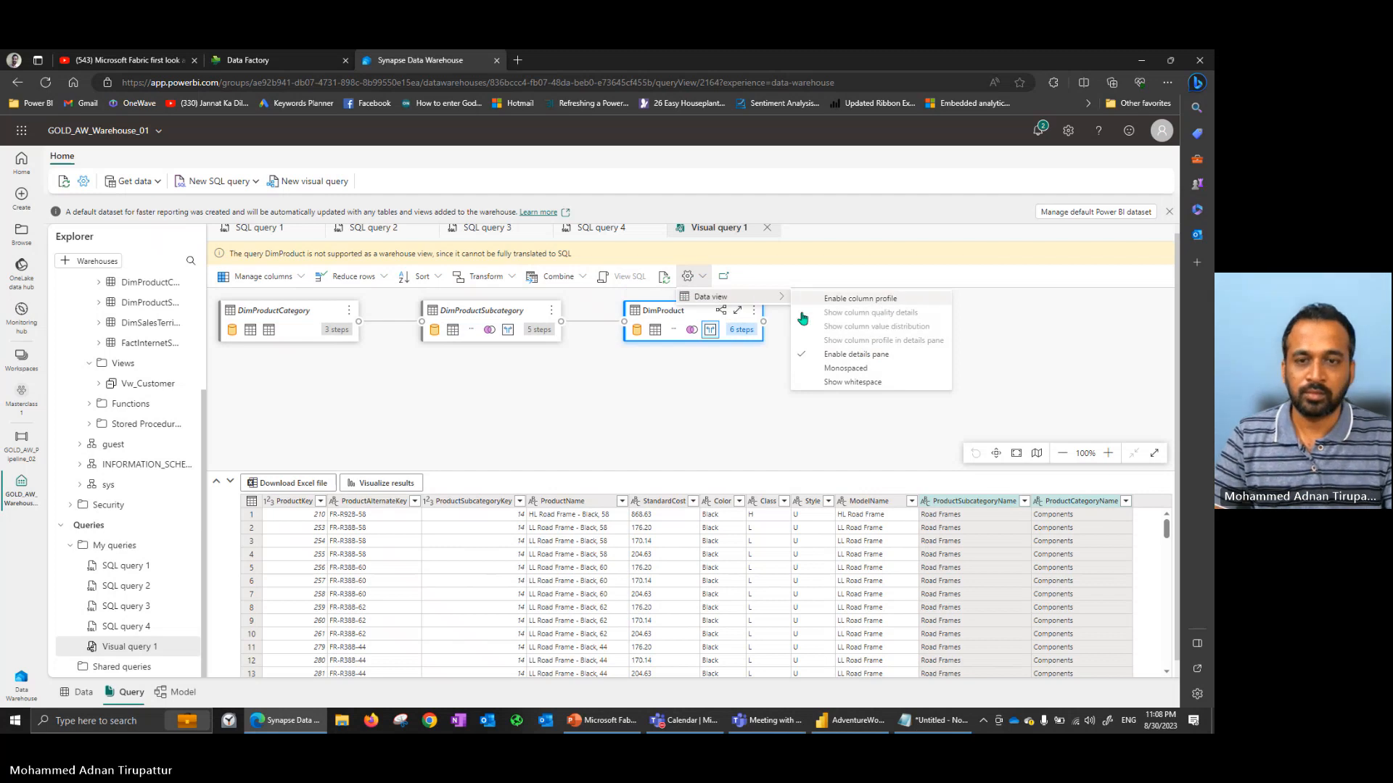
left_click(500, 279)
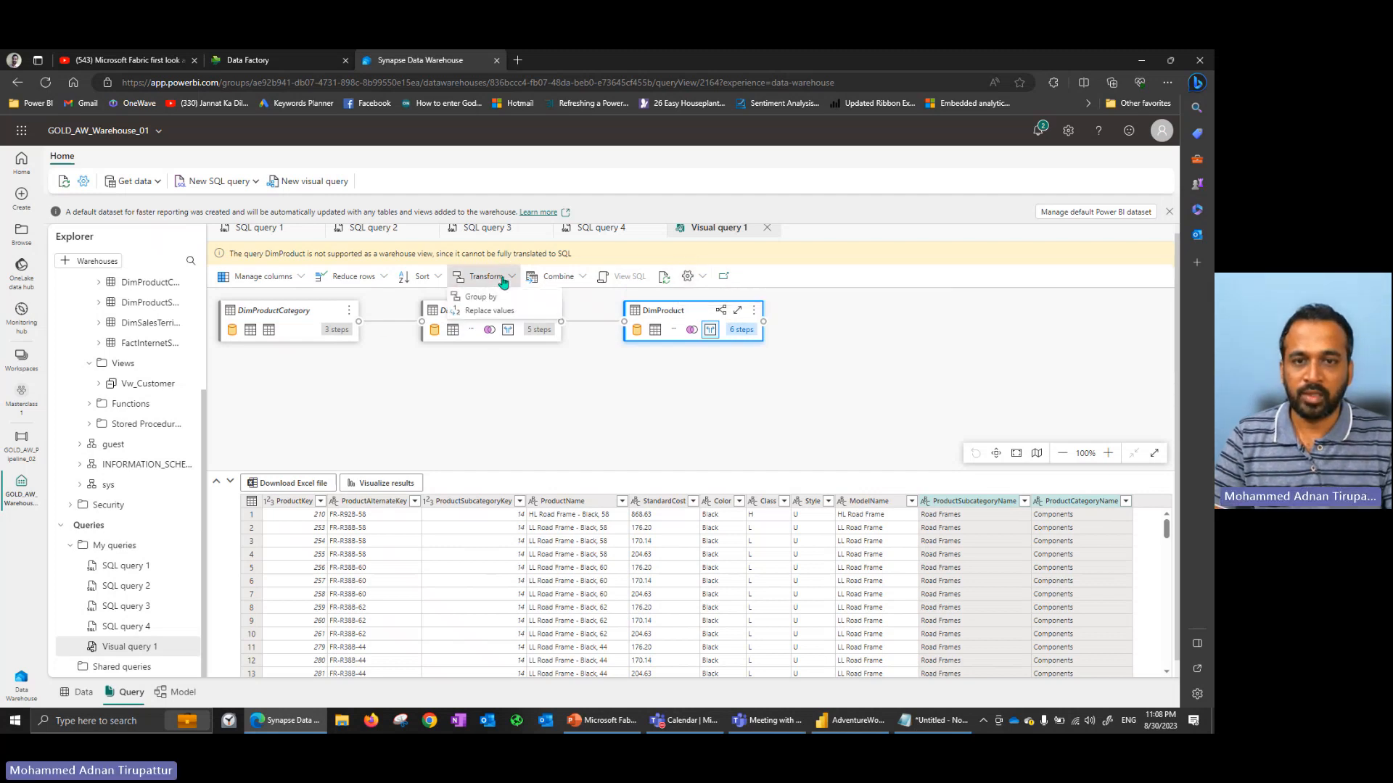
left_click(557, 276)
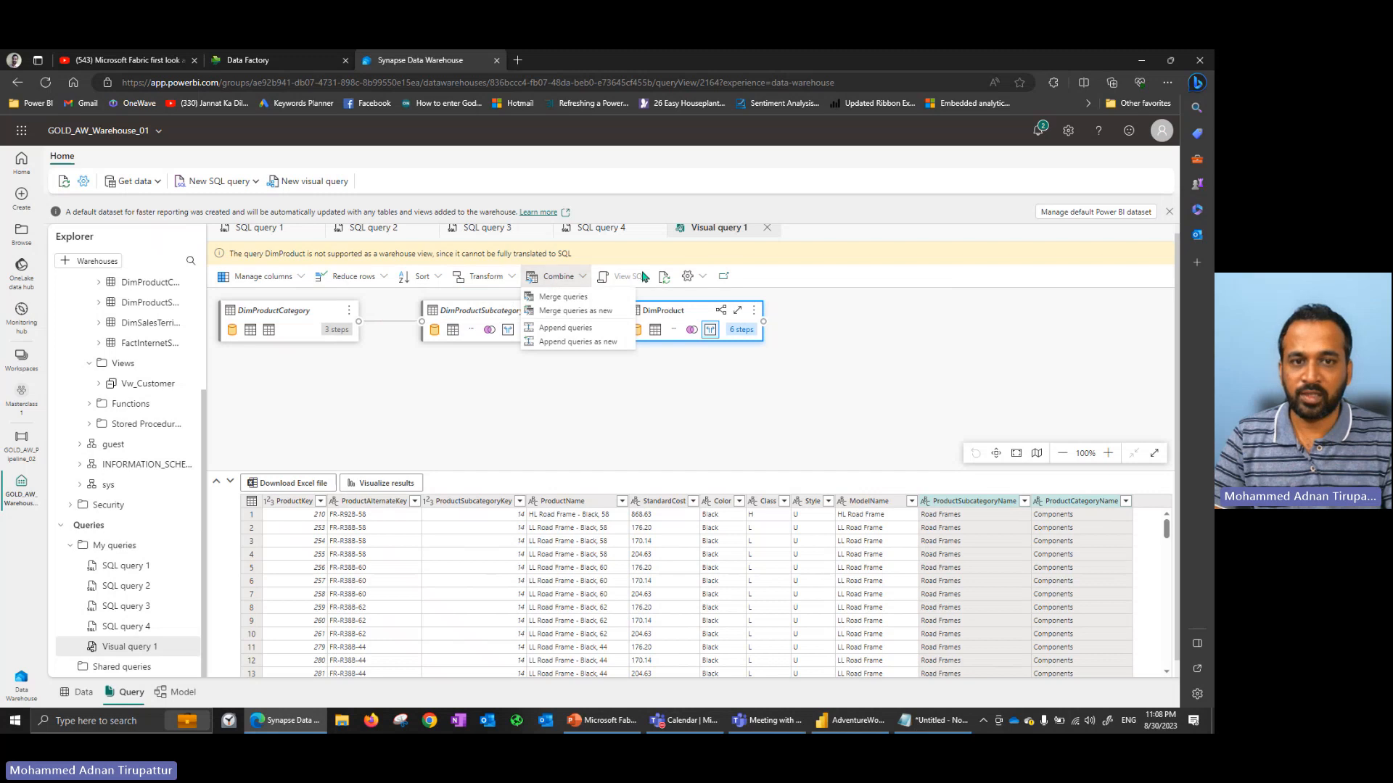
left_click(338, 277)
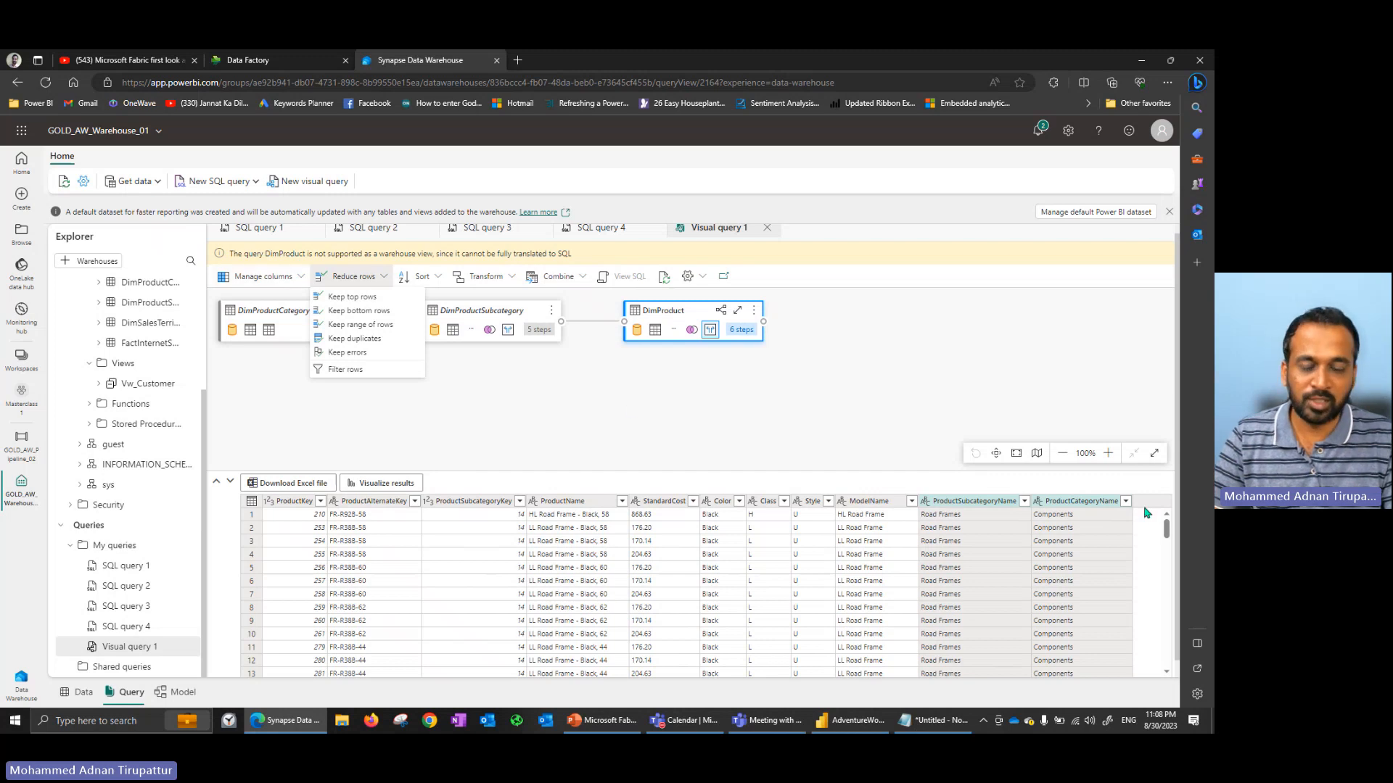
Enlarge the data preview to inspect the merged DimProduct rows, restore its size and check the column management options.
left_click(217, 481)
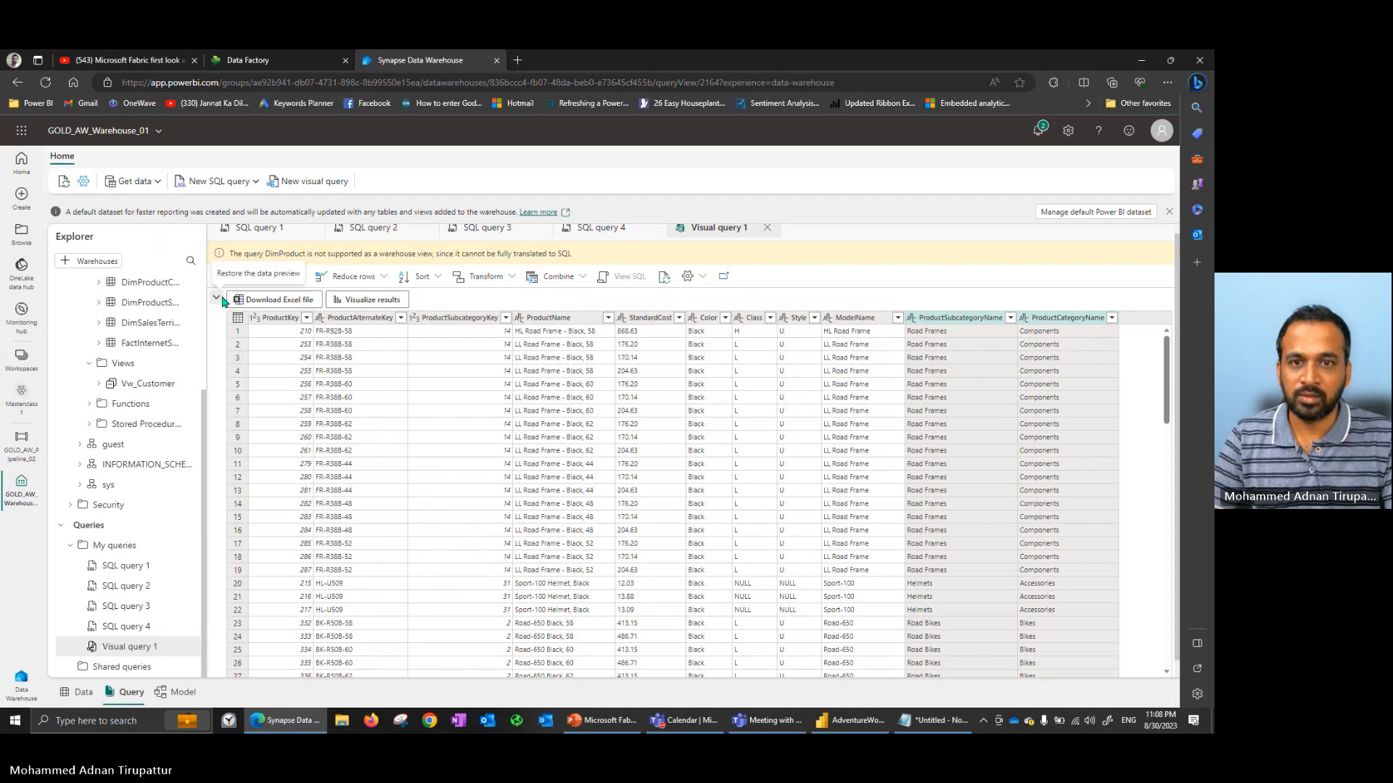
left_click(222, 300)
left_click(302, 278)
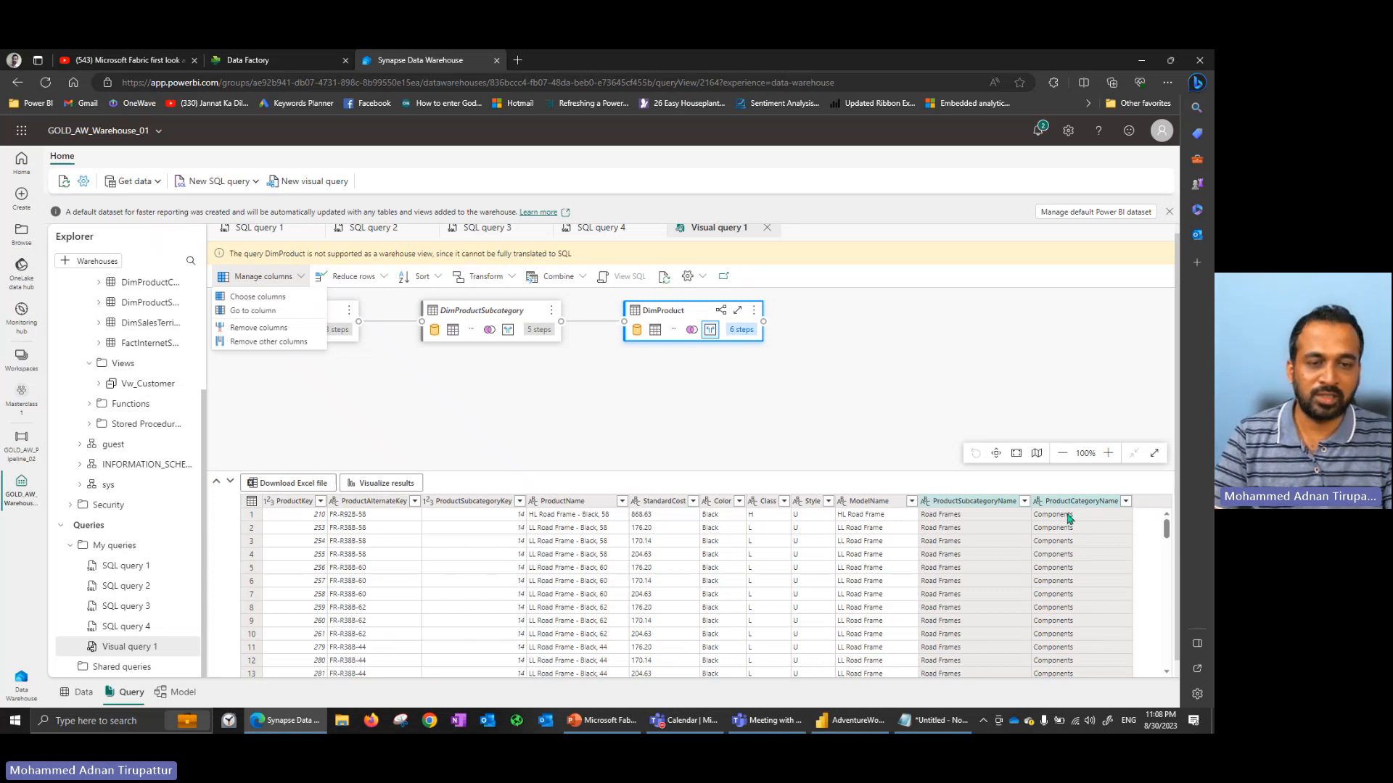
Change the data type of the ProductSubcategoryKey column in the merged DimProduct query to Text.
left_click(428, 502)
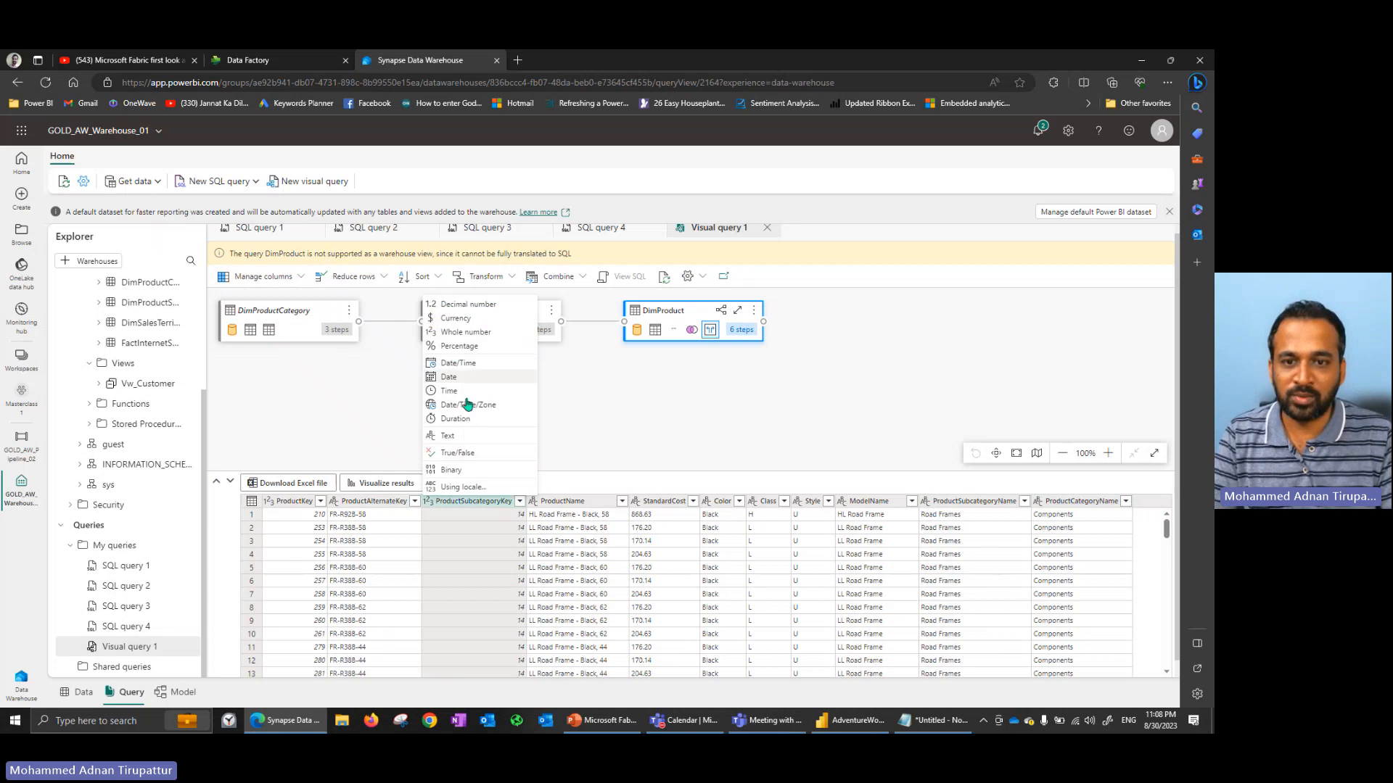
left_click(456, 436)
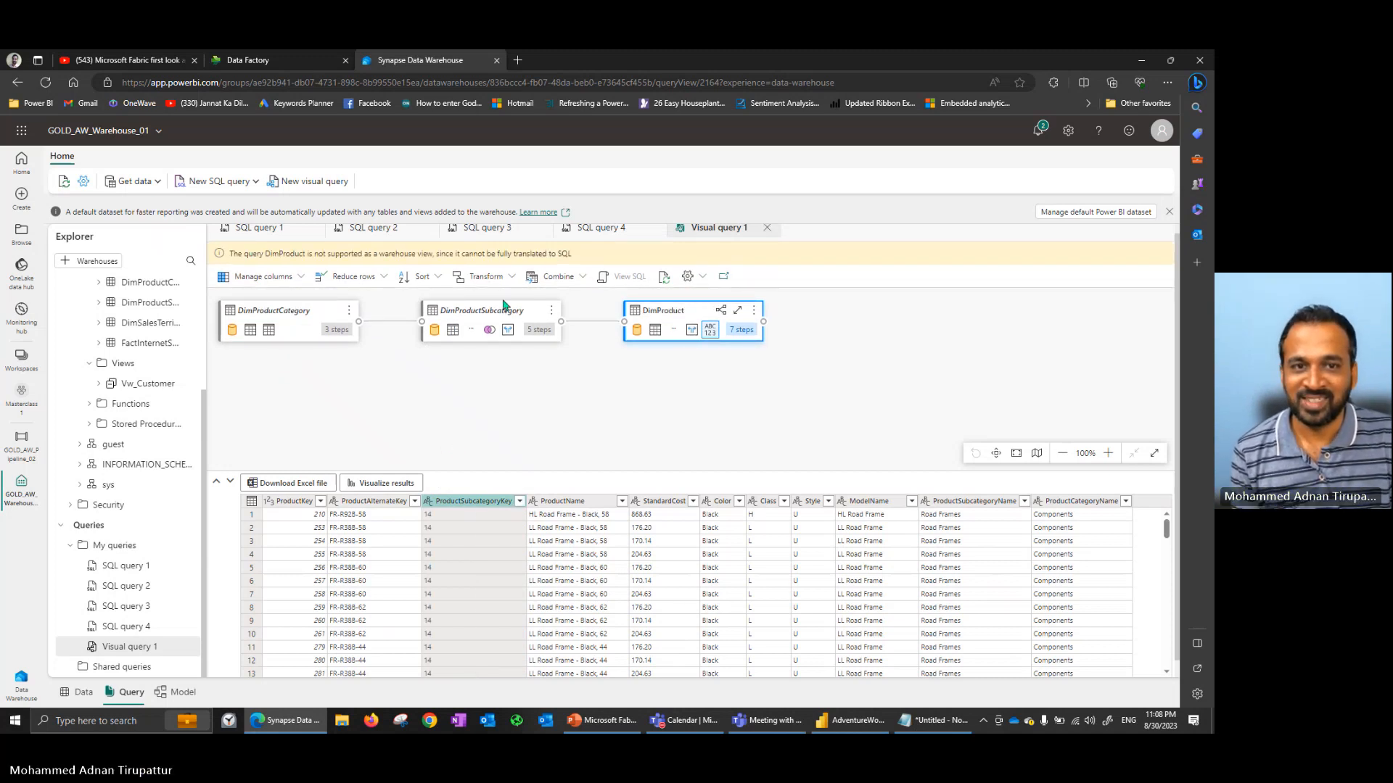
Examine which options, including viewing the data source query, are offered for applied steps of the DimProduct and DimProductSubcategory queries.
right_click(711, 335)
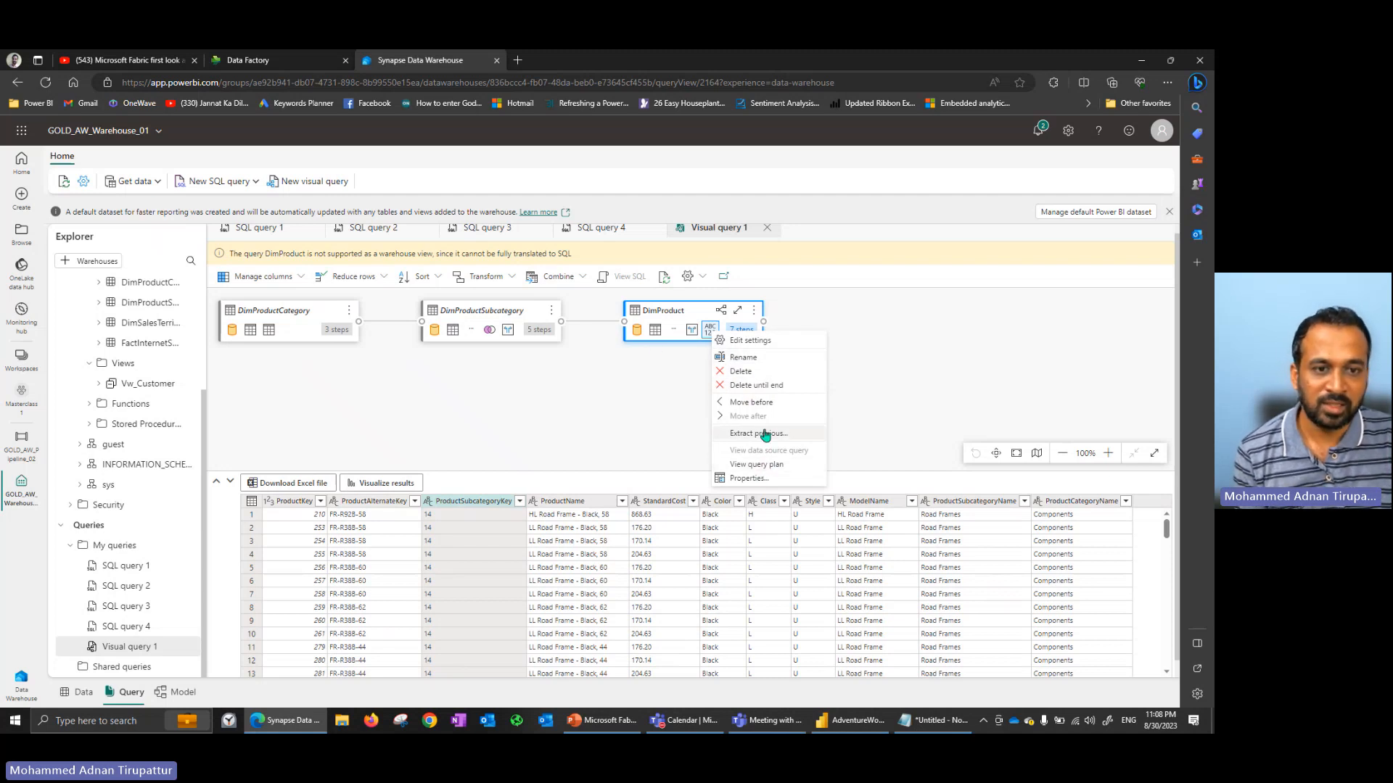
left_click(528, 333)
right_click(507, 332)
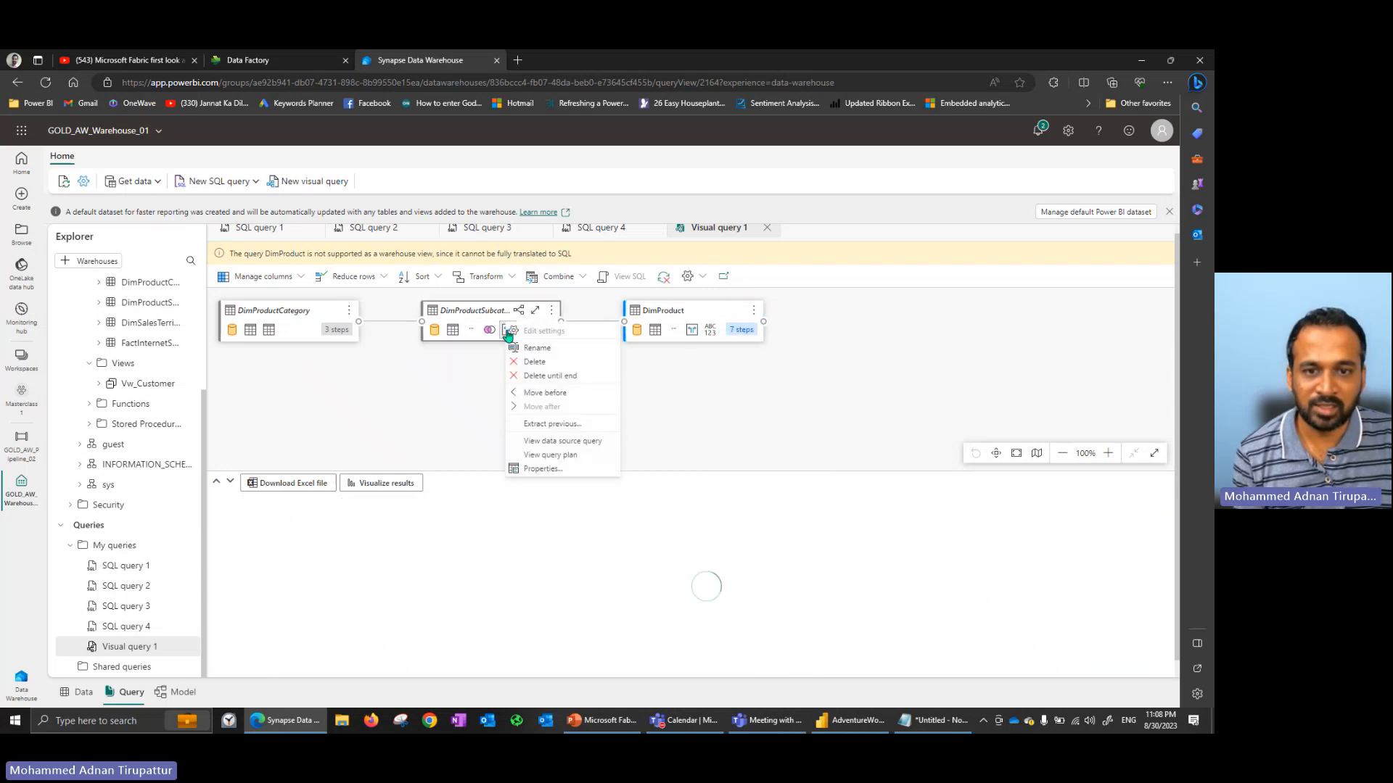
right_click(710, 332)
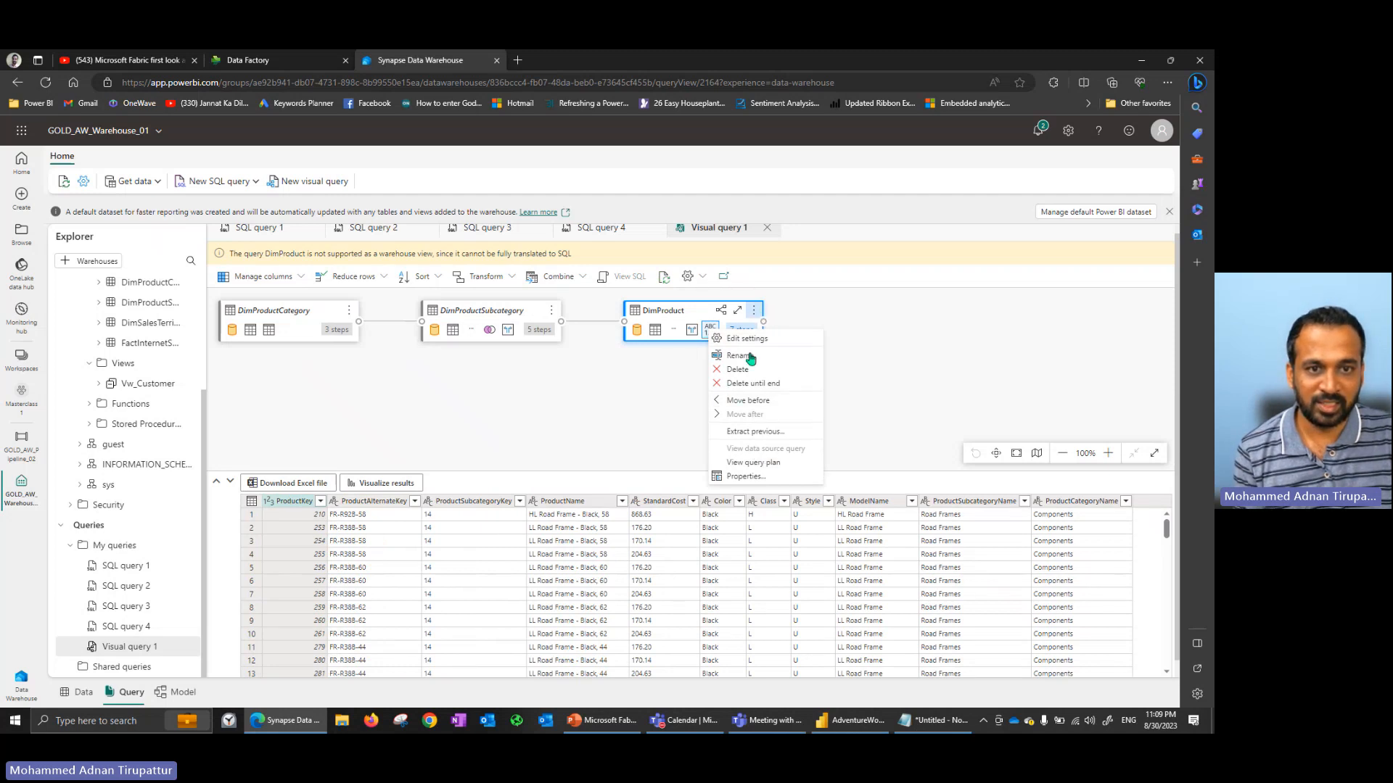
left_click(660, 340)
right_click(655, 332)
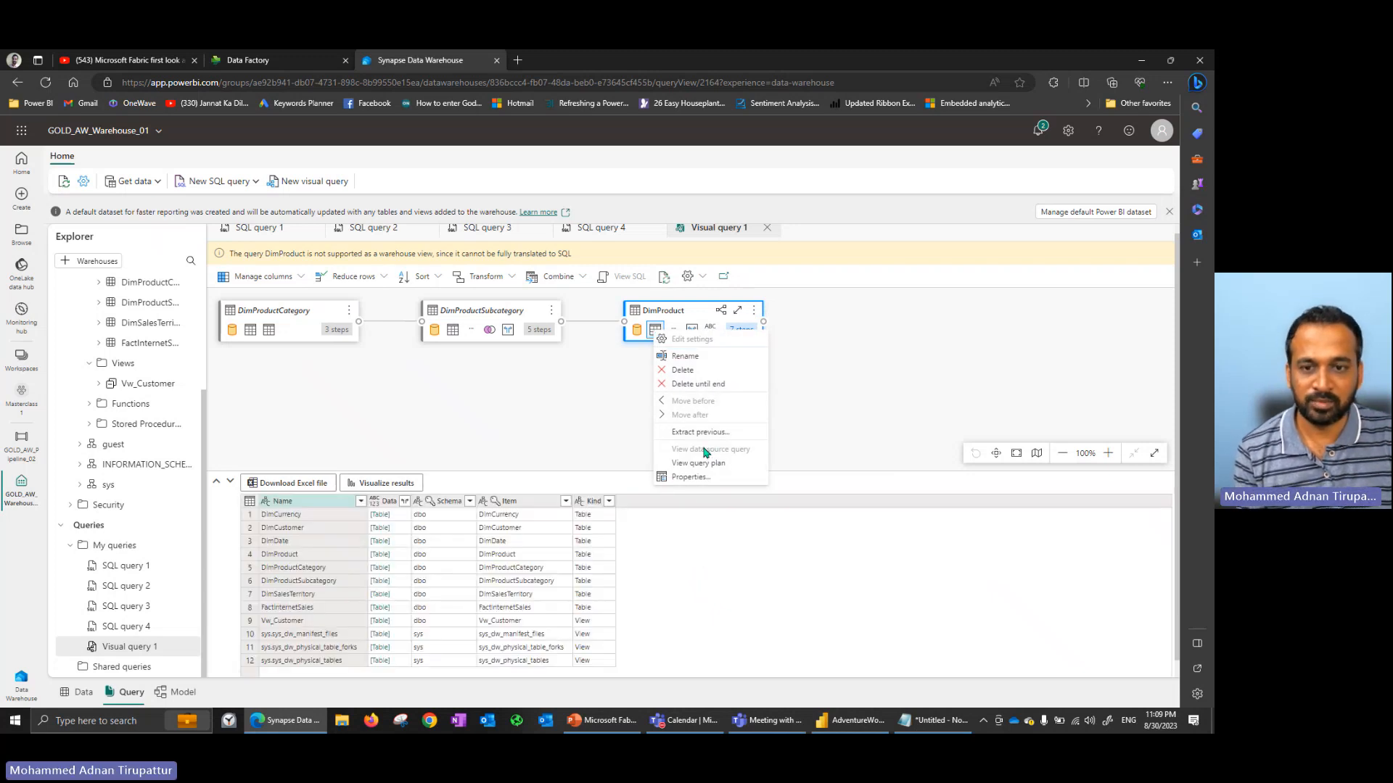
left_click(696, 314)
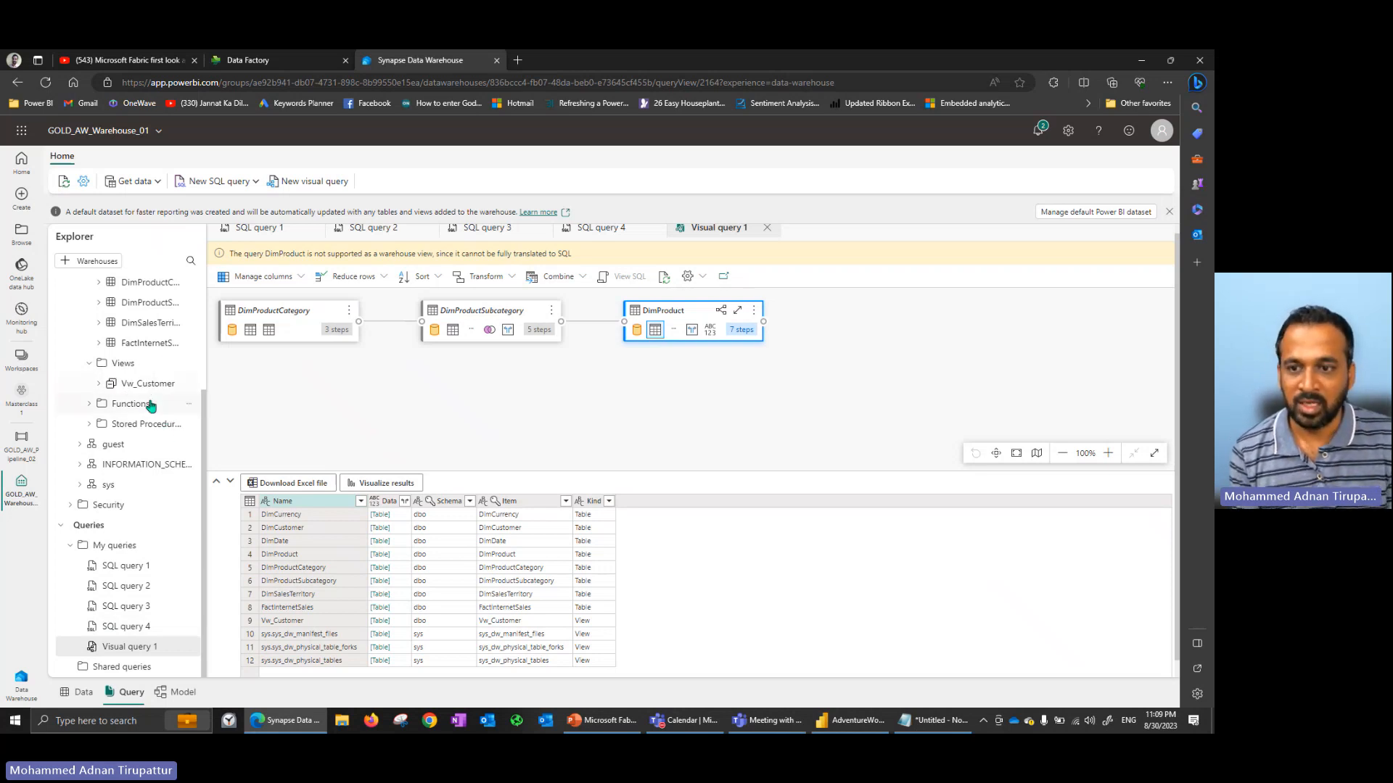
Look over the warehouse's tables and views, check its data and query views, and open the model view.
scroll(149, 404, "up", 3)
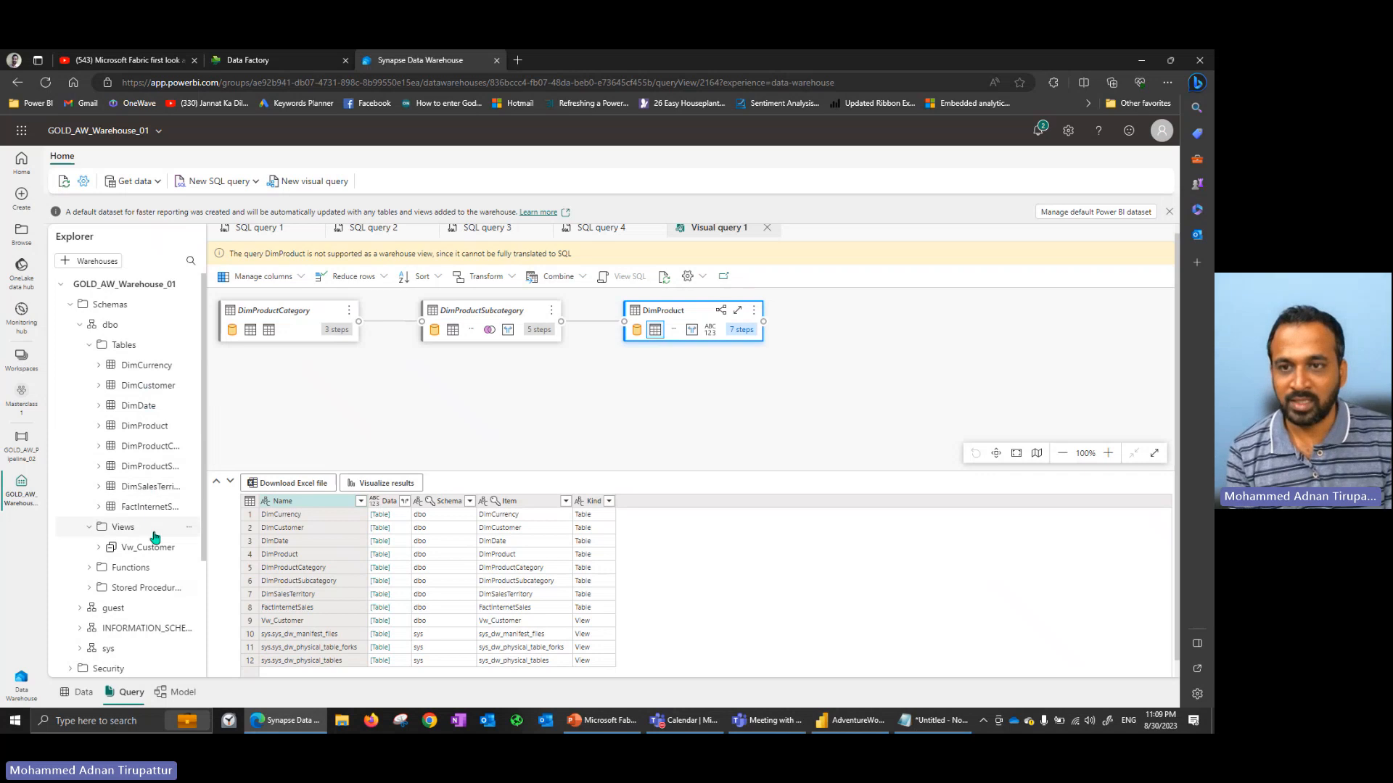
left_click(83, 693)
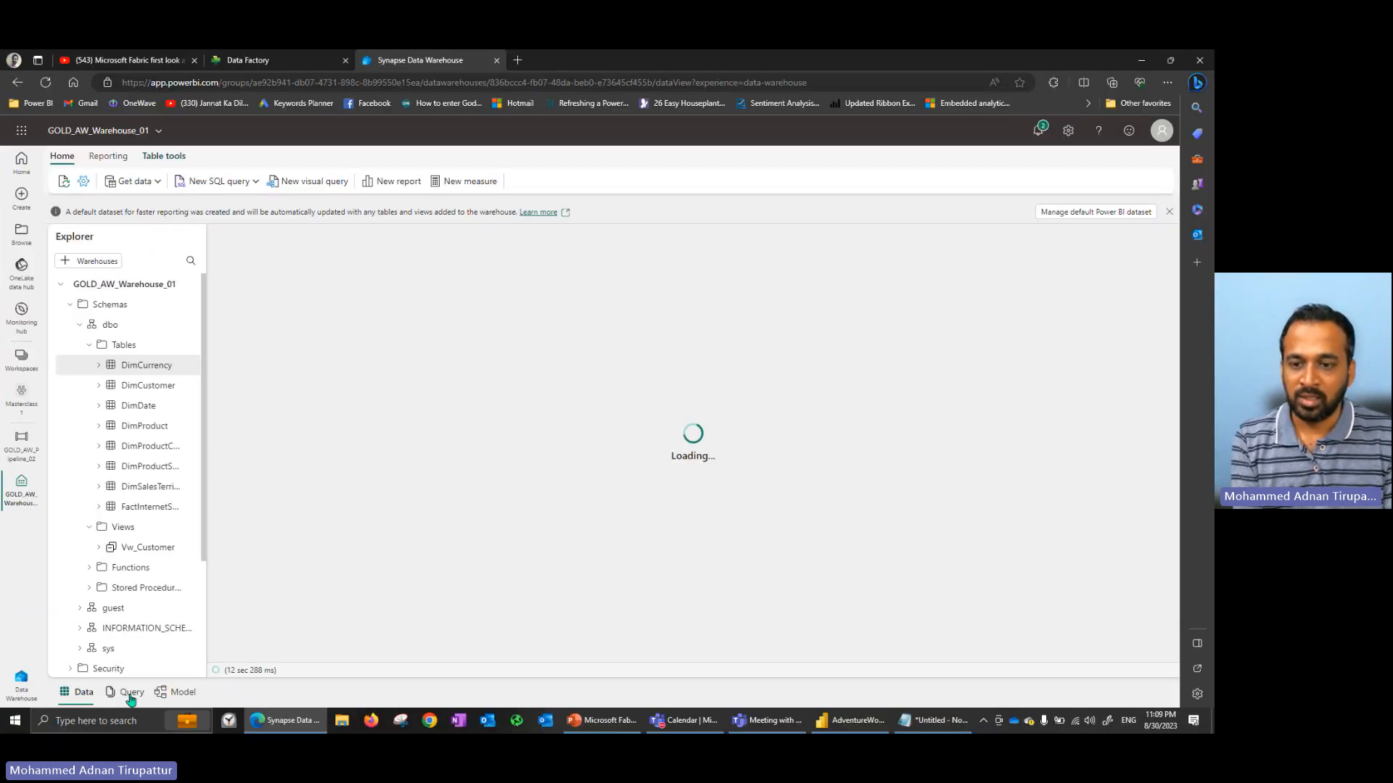
left_click(131, 694)
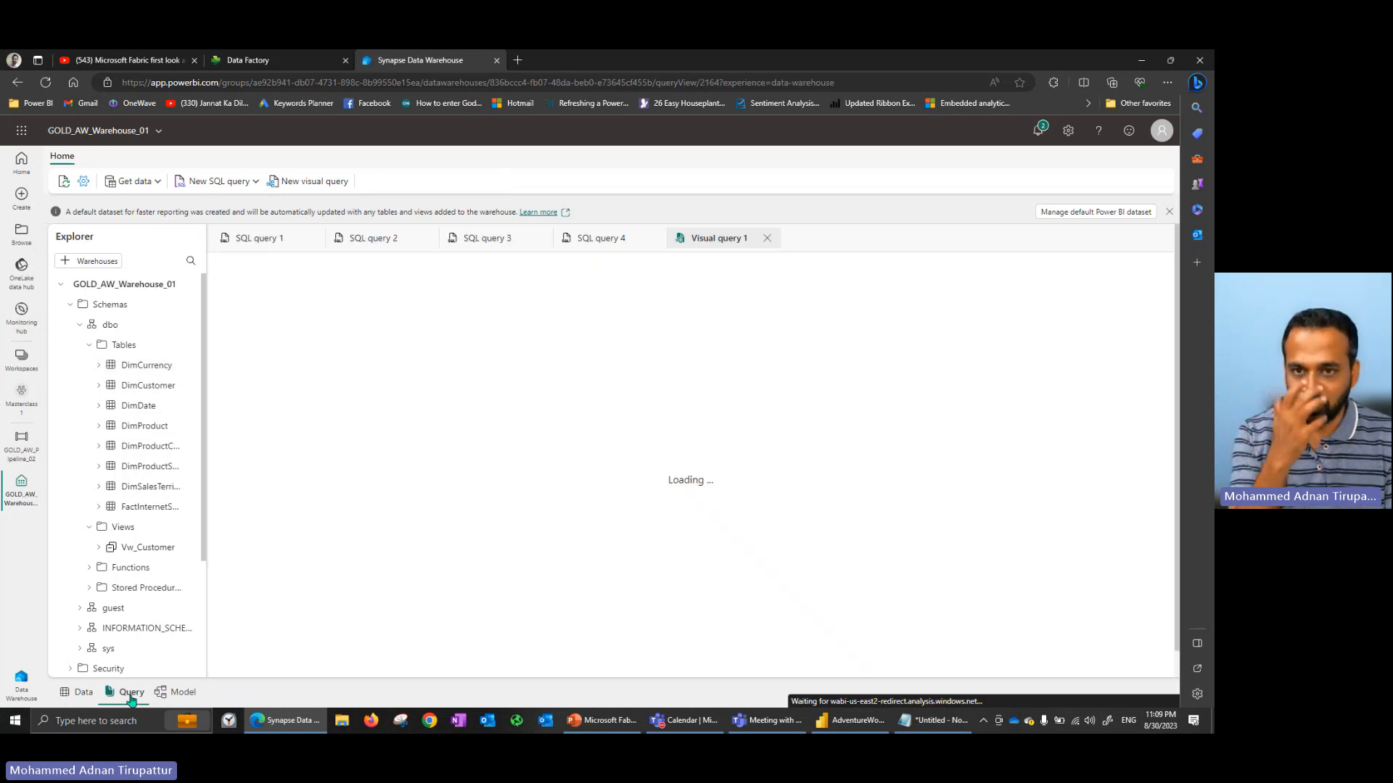
left_click(181, 695)
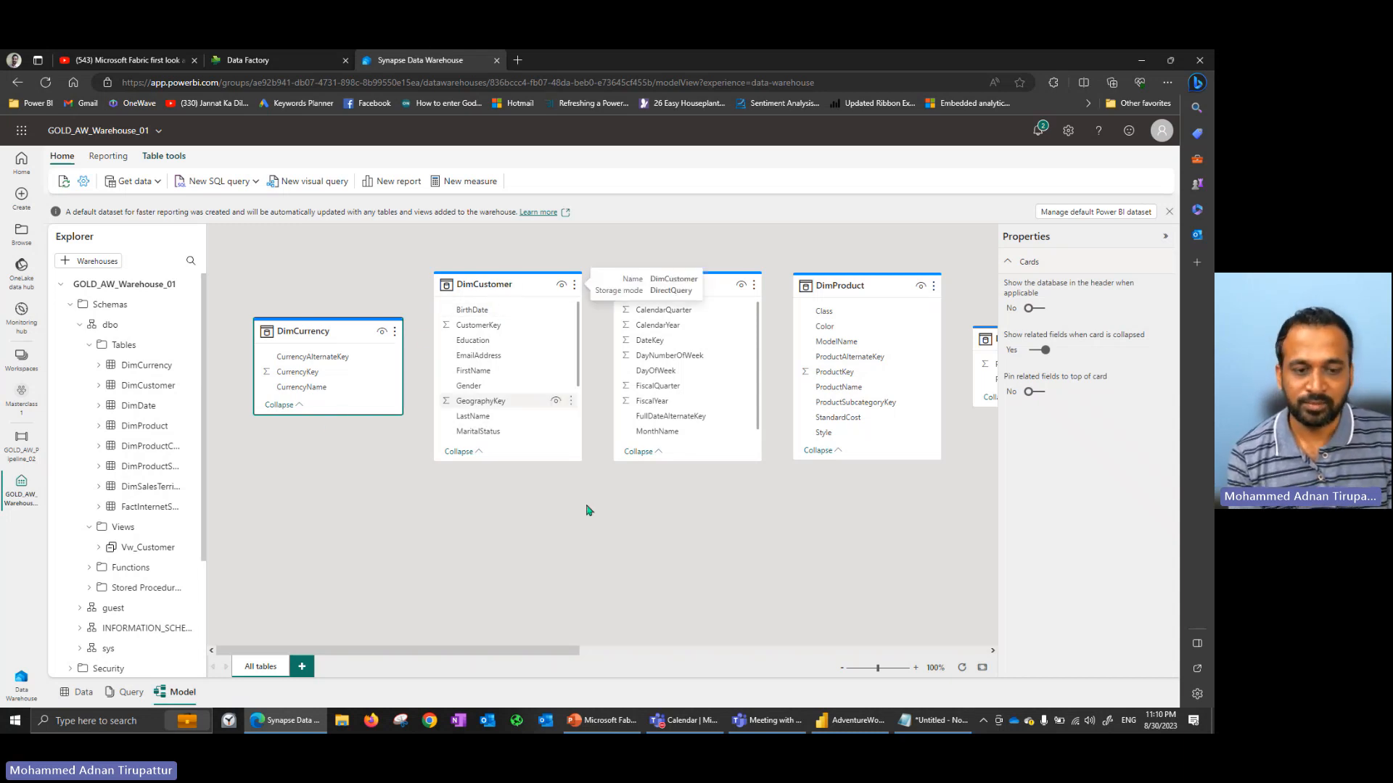
Switch to the AdventureWorks model in Power BI Desktop, examine the DimProduct to FactInternetSales relationship, and return to the warehouse model.
left_click(857, 731)
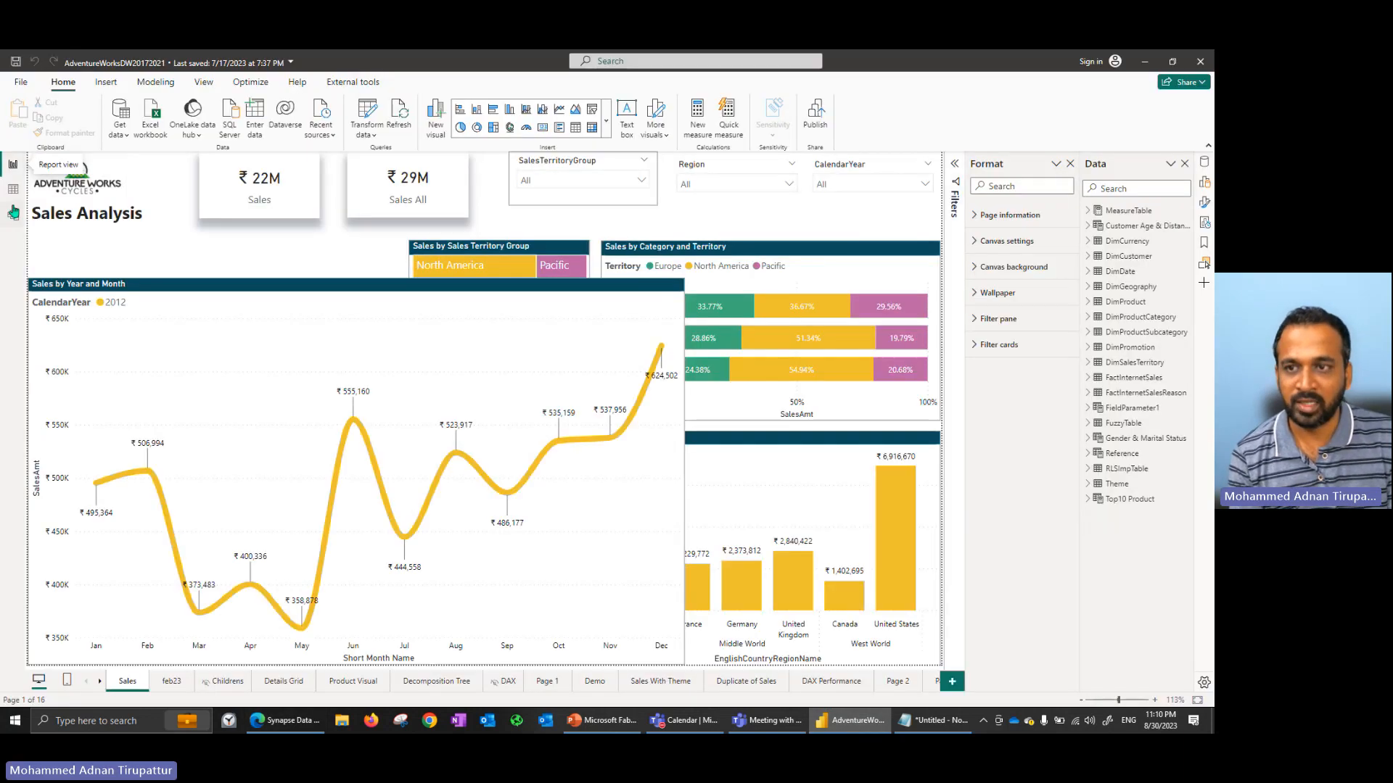
left_click(13, 211)
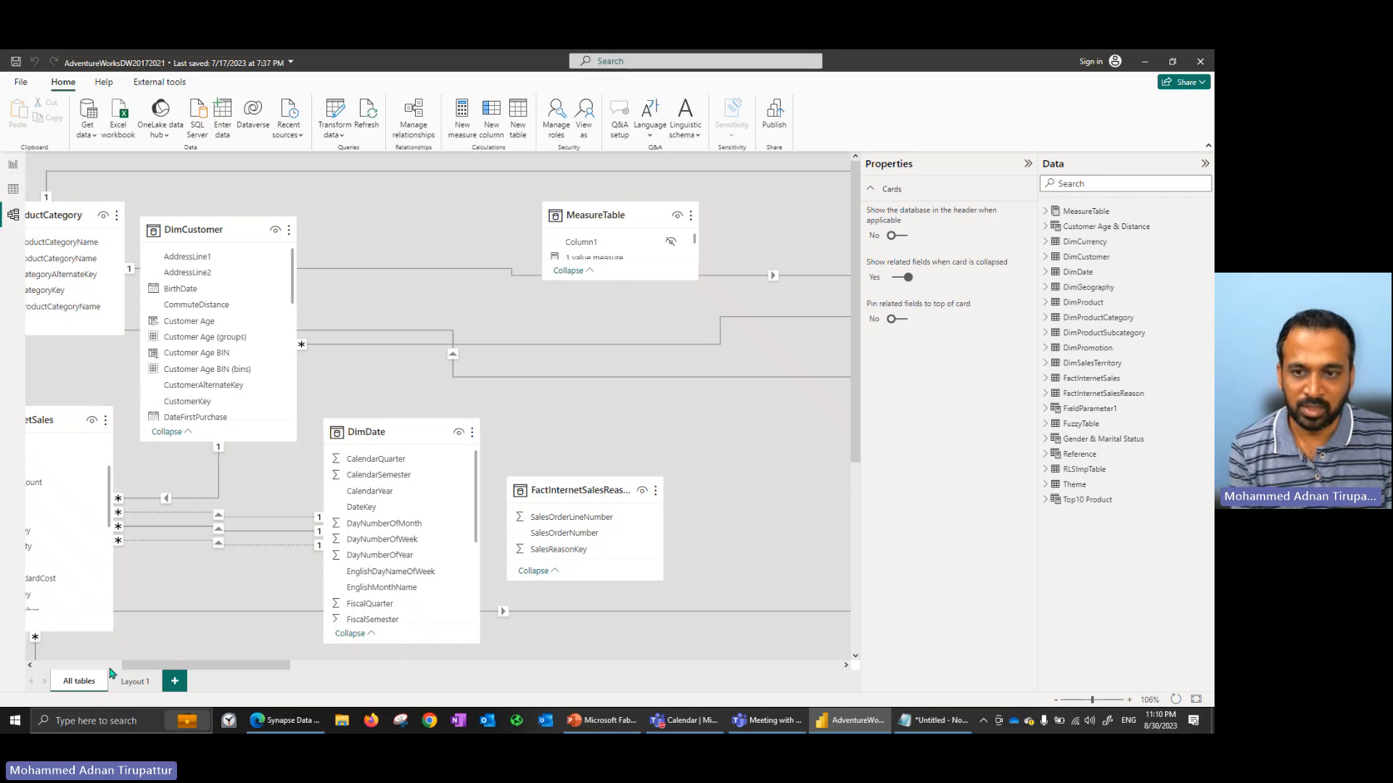
left_click(293, 472)
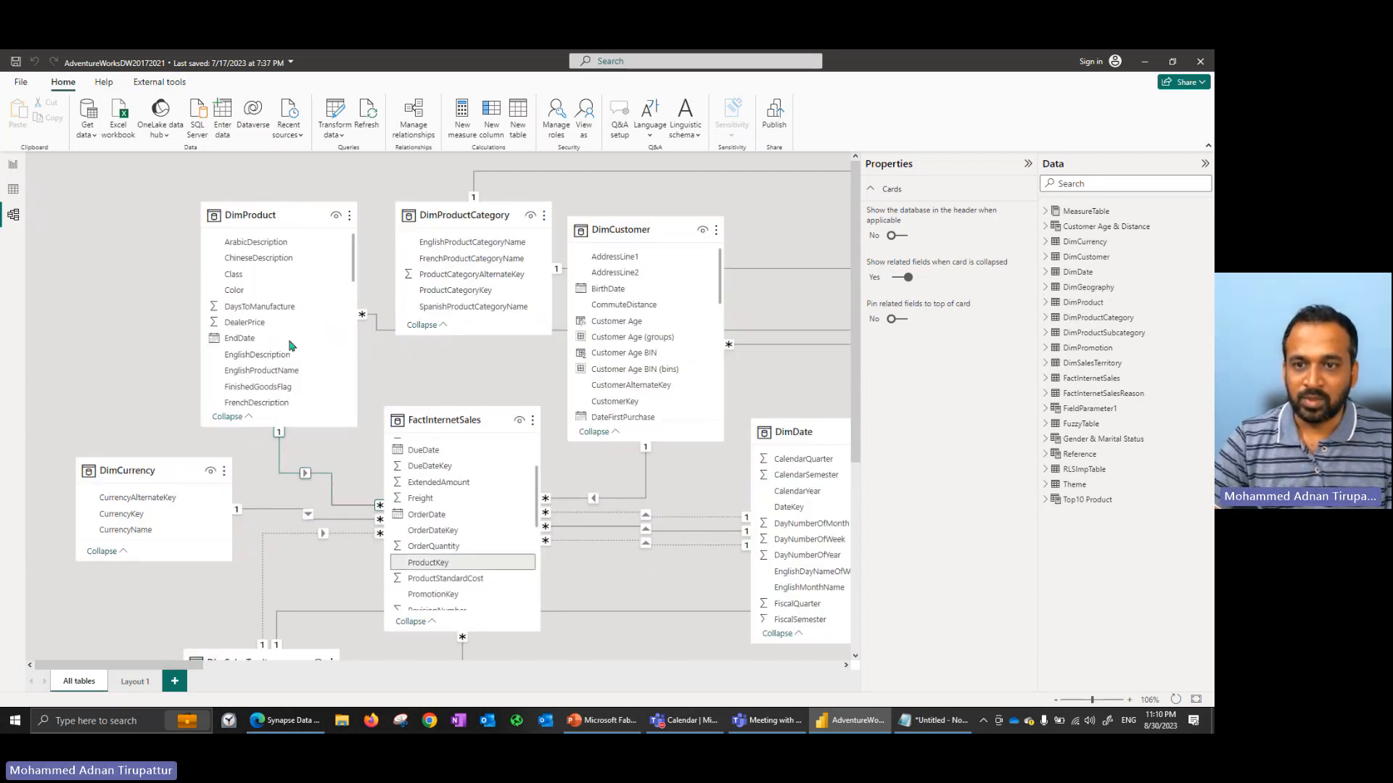
scroll(292, 356, "down", 10)
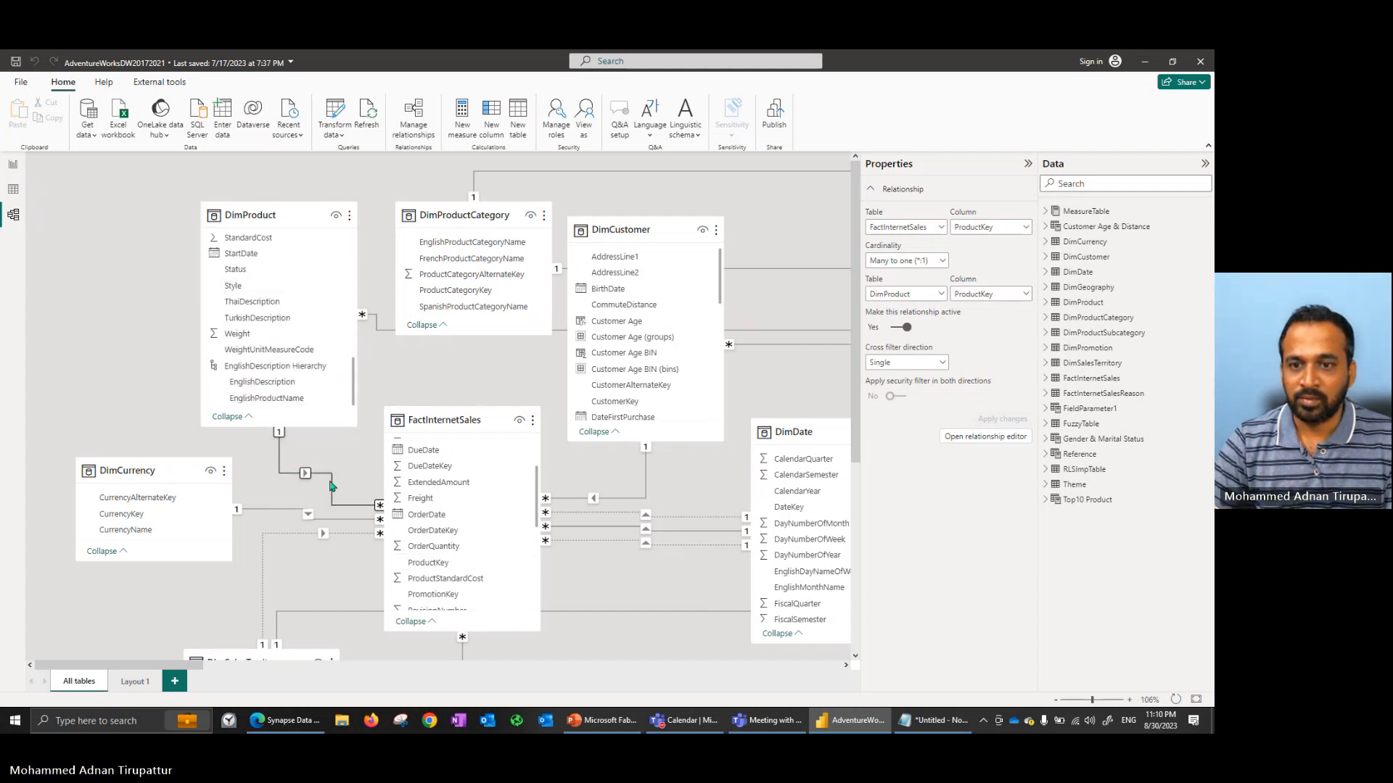
scroll(320, 311, "up", 10)
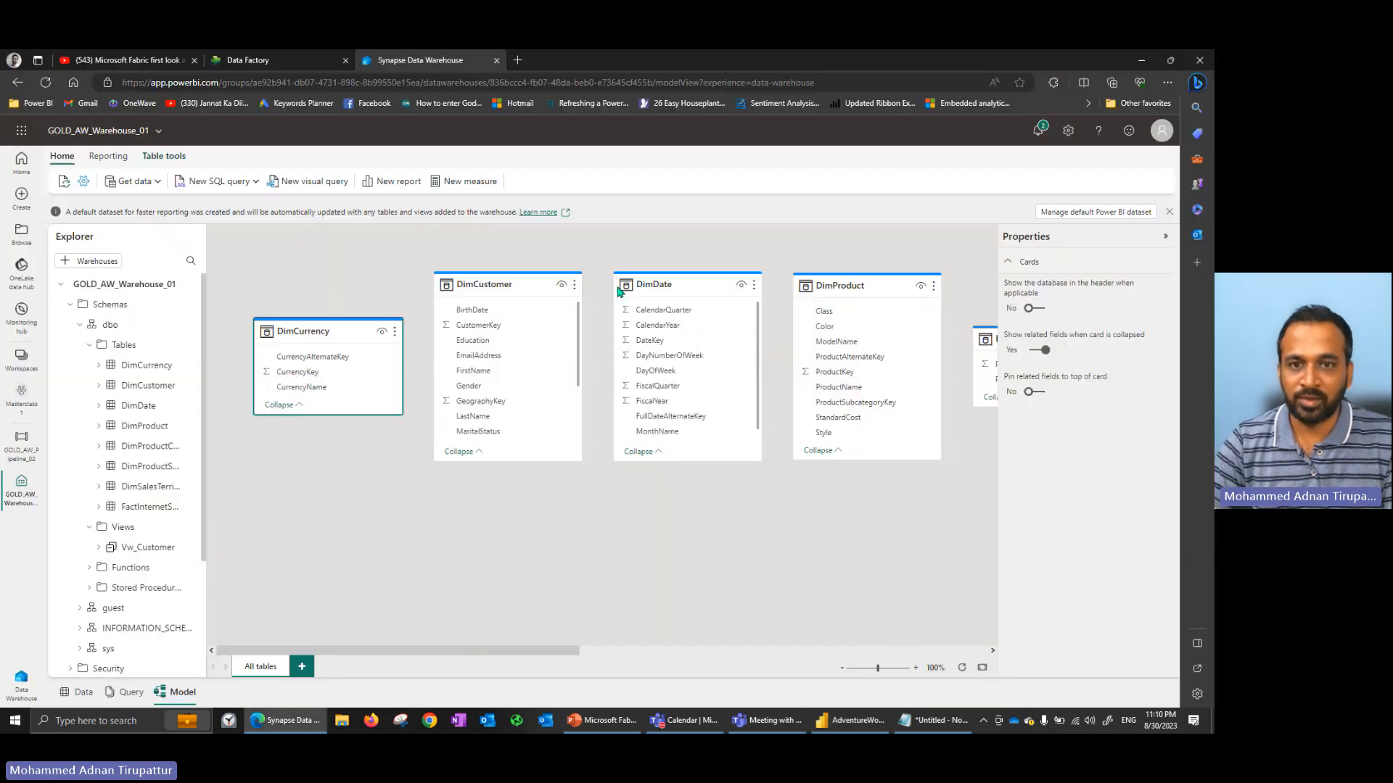
key("alt+Tab")
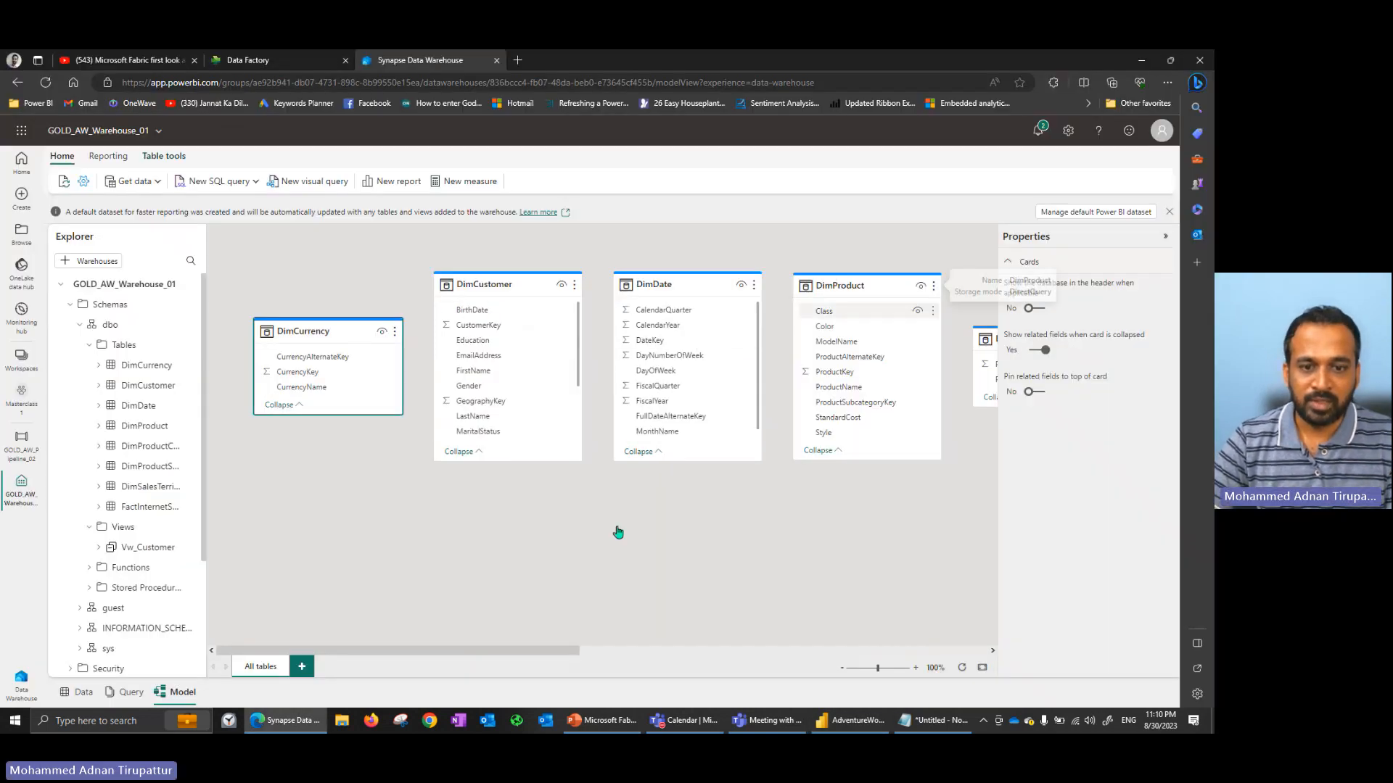
Move the FactInternetSales table below DimProductCategory and place DimProductSubcategory between DimProductCategory and DimSalesTerritory.
left_click_drag(539, 652, 961, 659)
left_click_drag(691, 290, 284, 468)
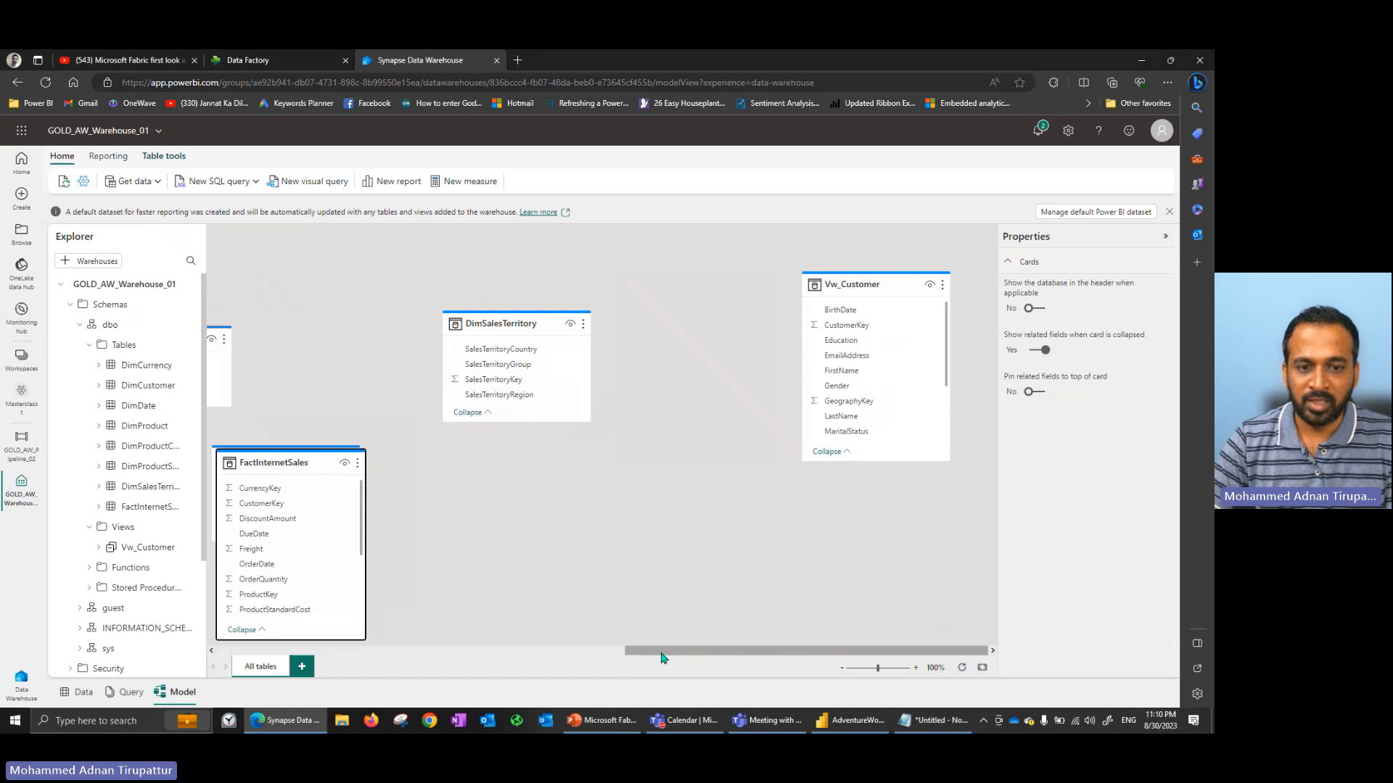
left_click_drag(660, 654, 508, 657)
left_click_drag(599, 465, 674, 322)
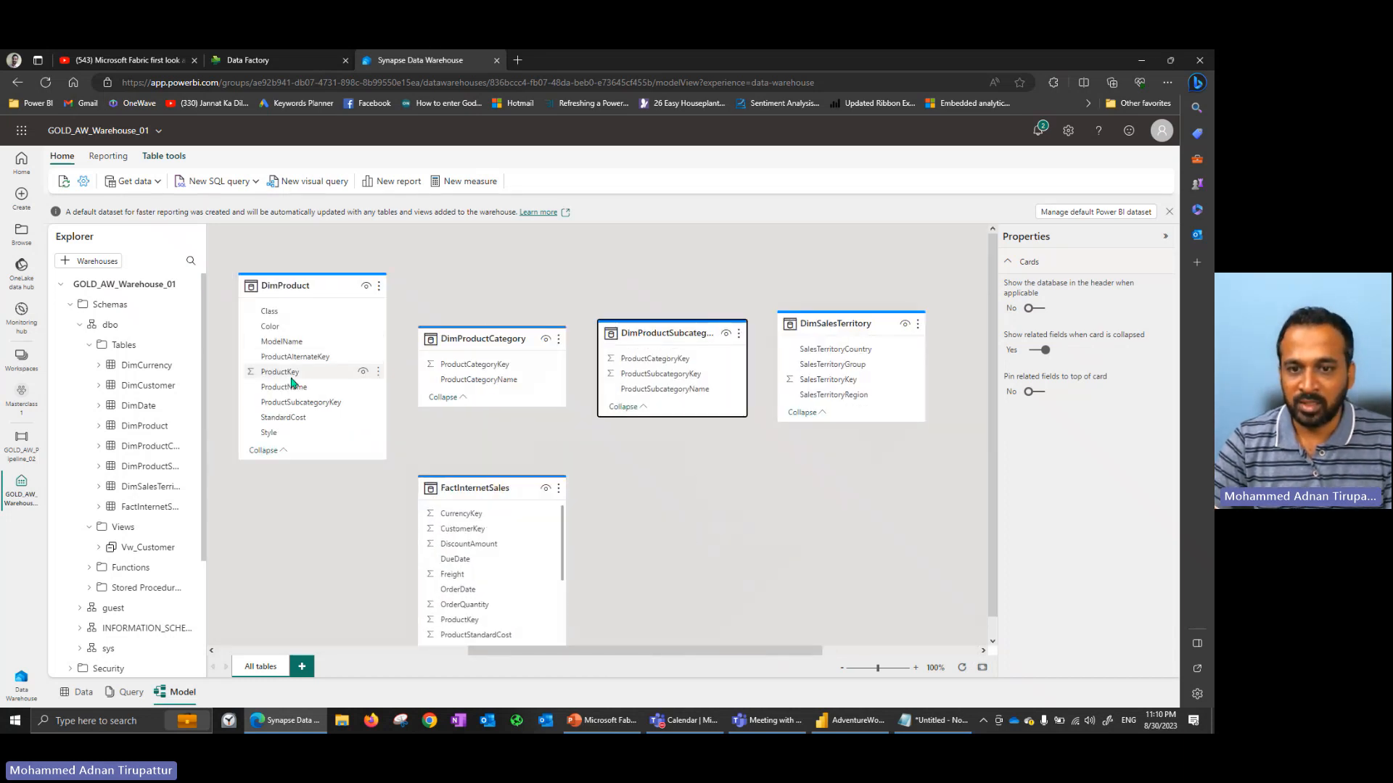
Create an active one-to-many relationship from DimProduct to FactInternetSales on ProductKey with single cross-filter direction.
scroll(705, 479, "down", 1)
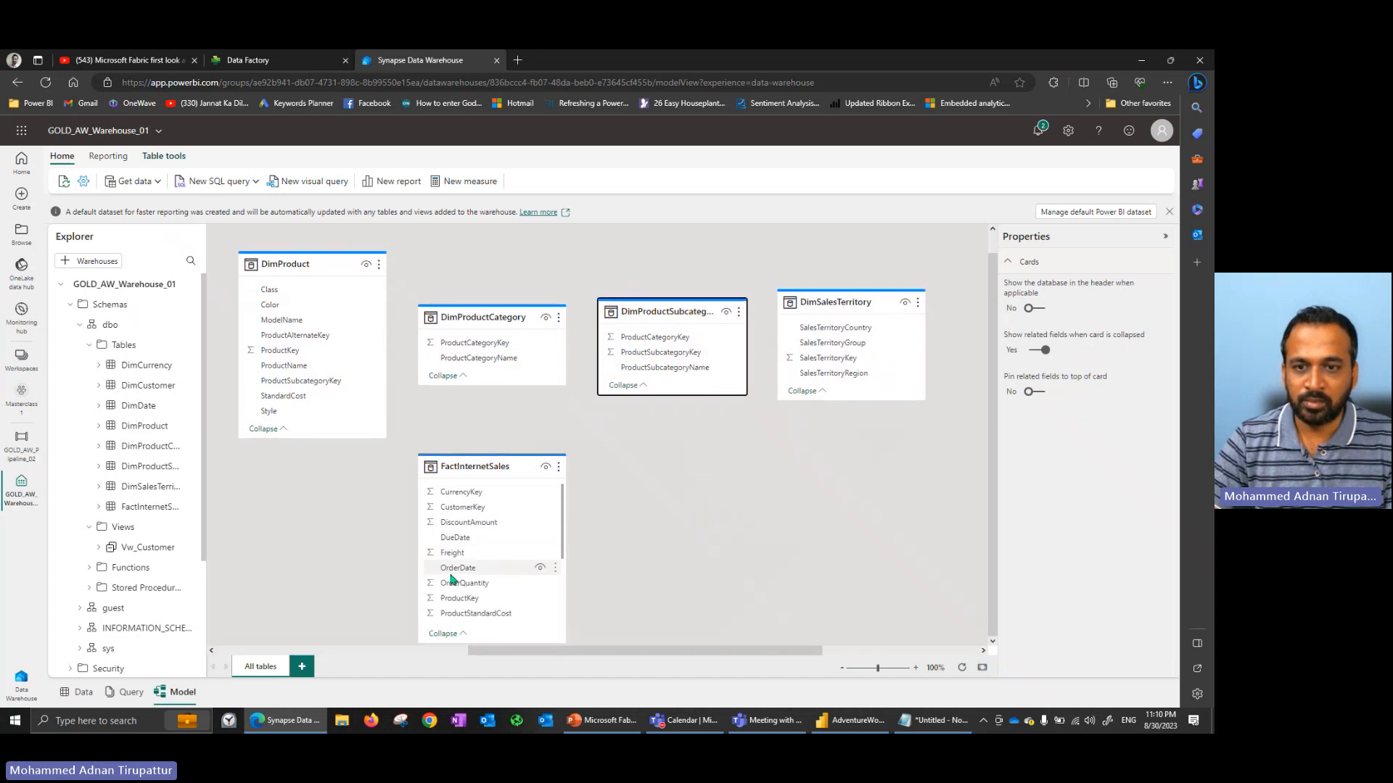
left_click_drag(275, 353, 465, 601)
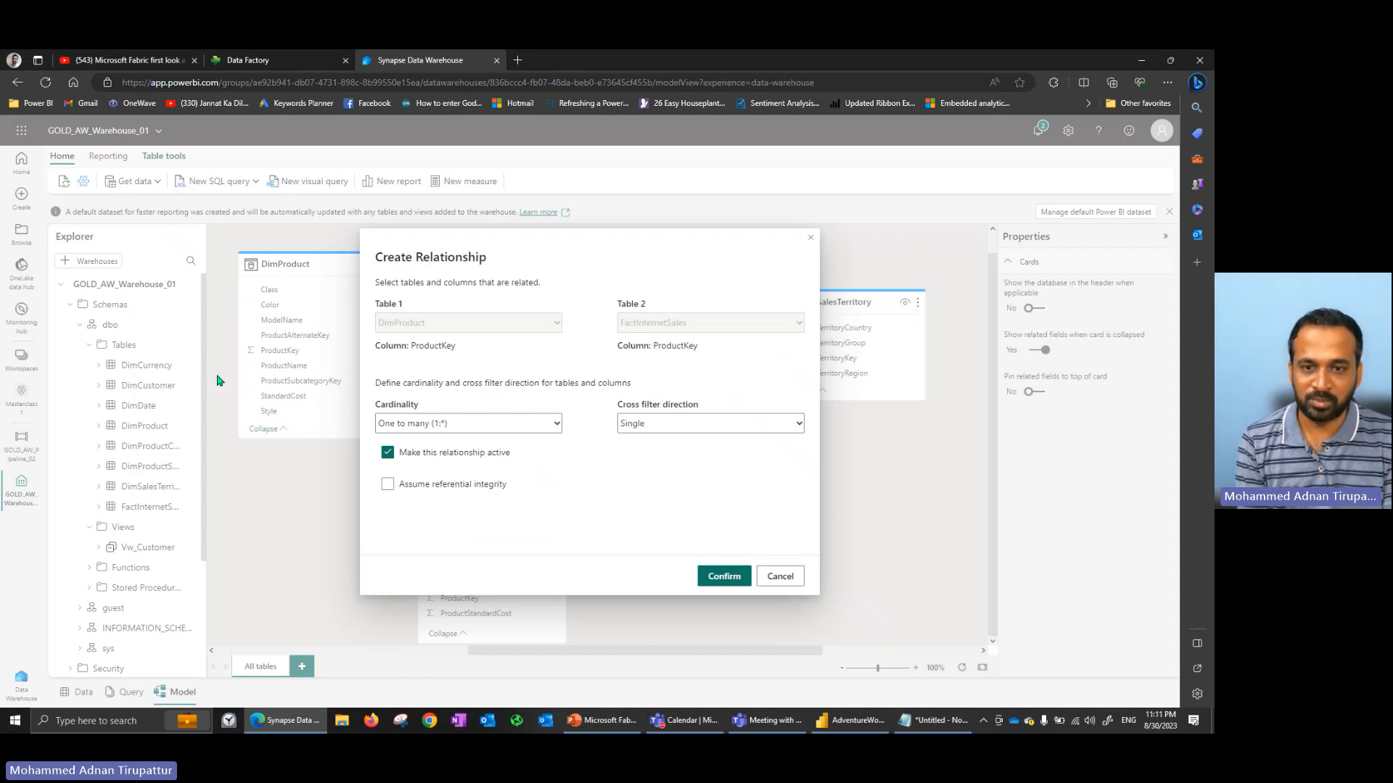
left_click(722, 577)
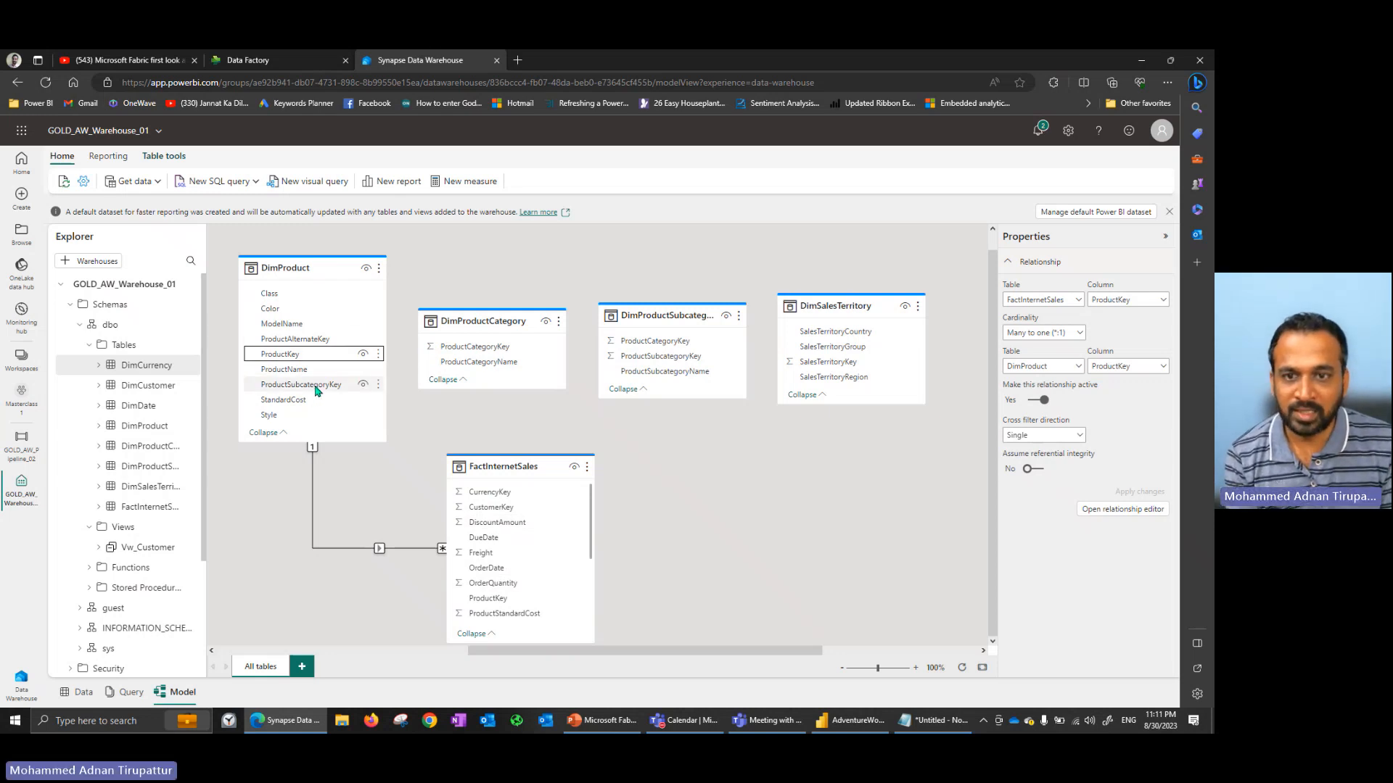
Create many-to-one relationships from DimProduct to DimProductSubcategory on ProductSubcategoryKey and from DimProductSubcategory to DimProductCategory on ProductCategoryKey.
left_click_drag(317, 392, 700, 359)
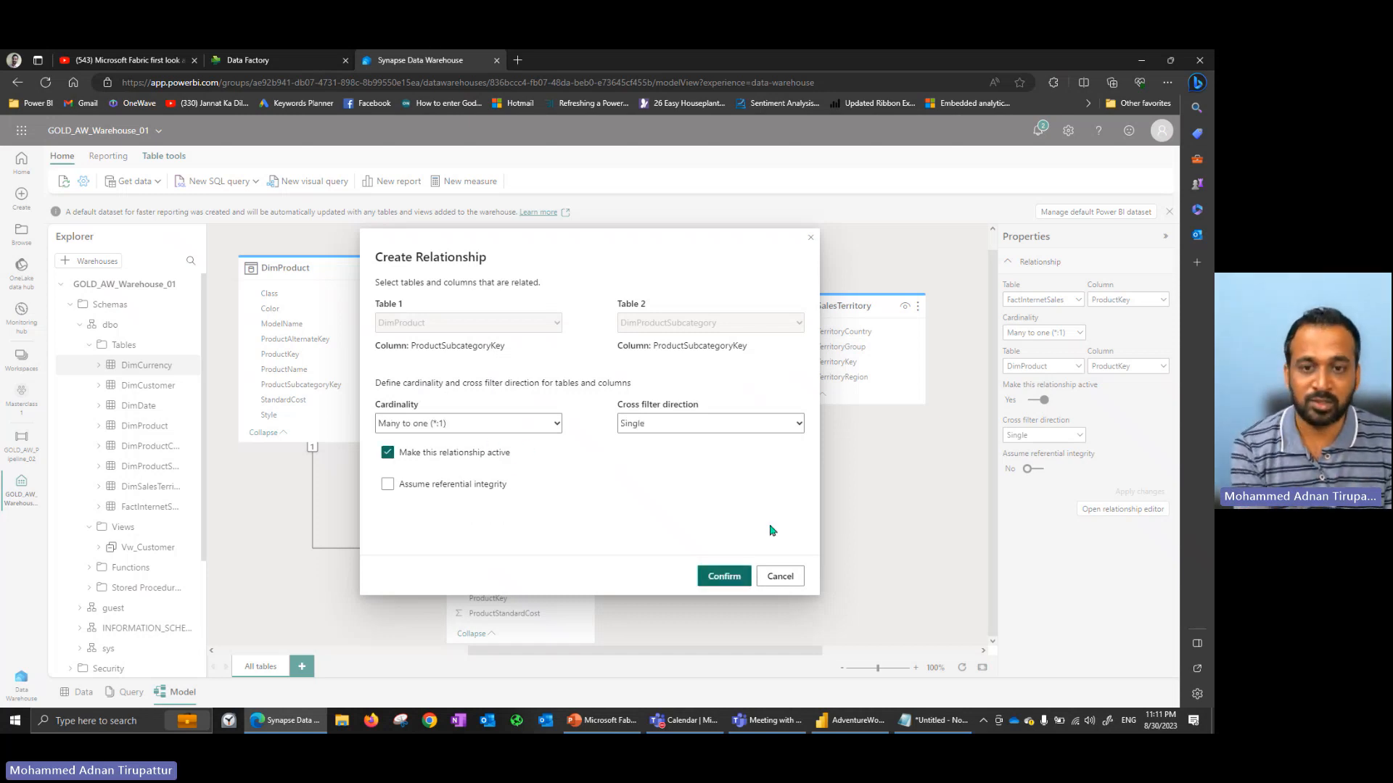
left_click(724, 577)
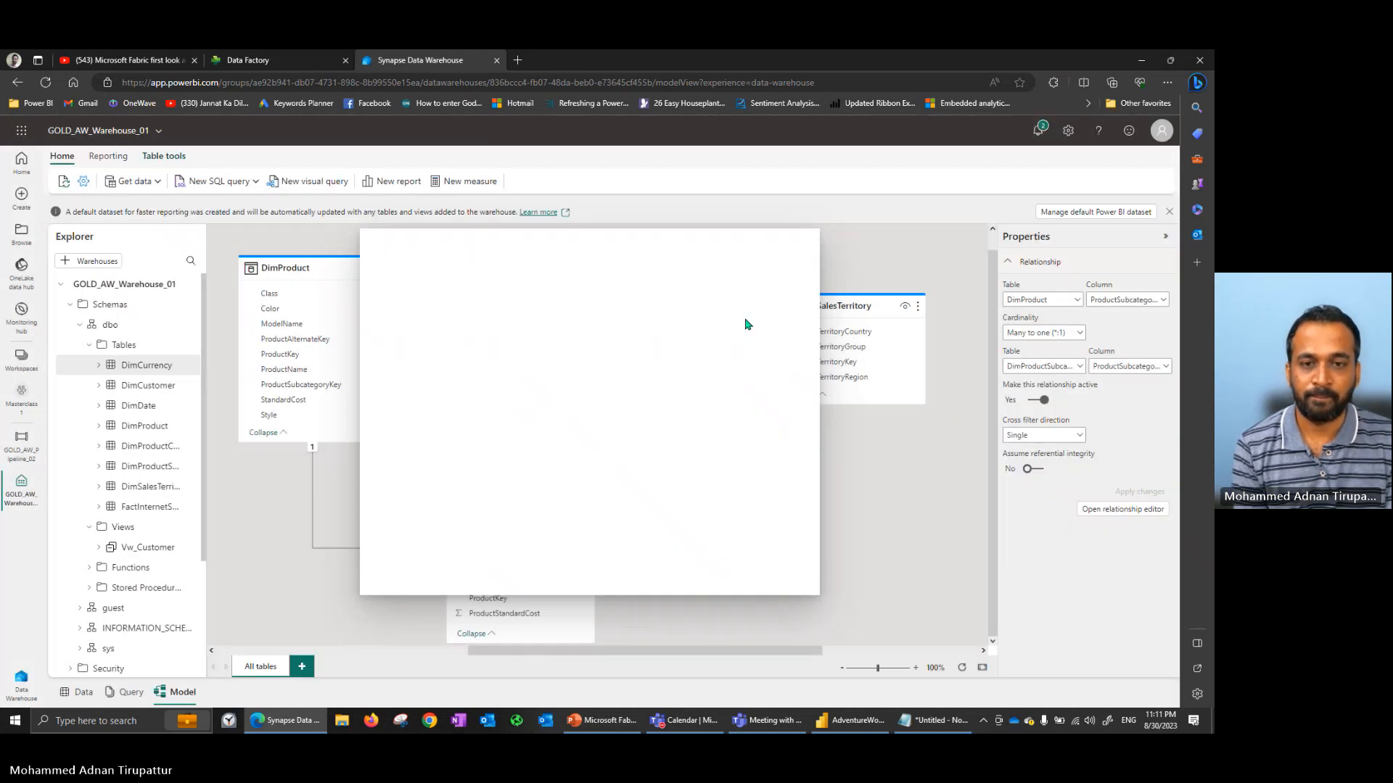
left_click_drag(666, 400, 659, 451)
left_click_drag(641, 346, 476, 348)
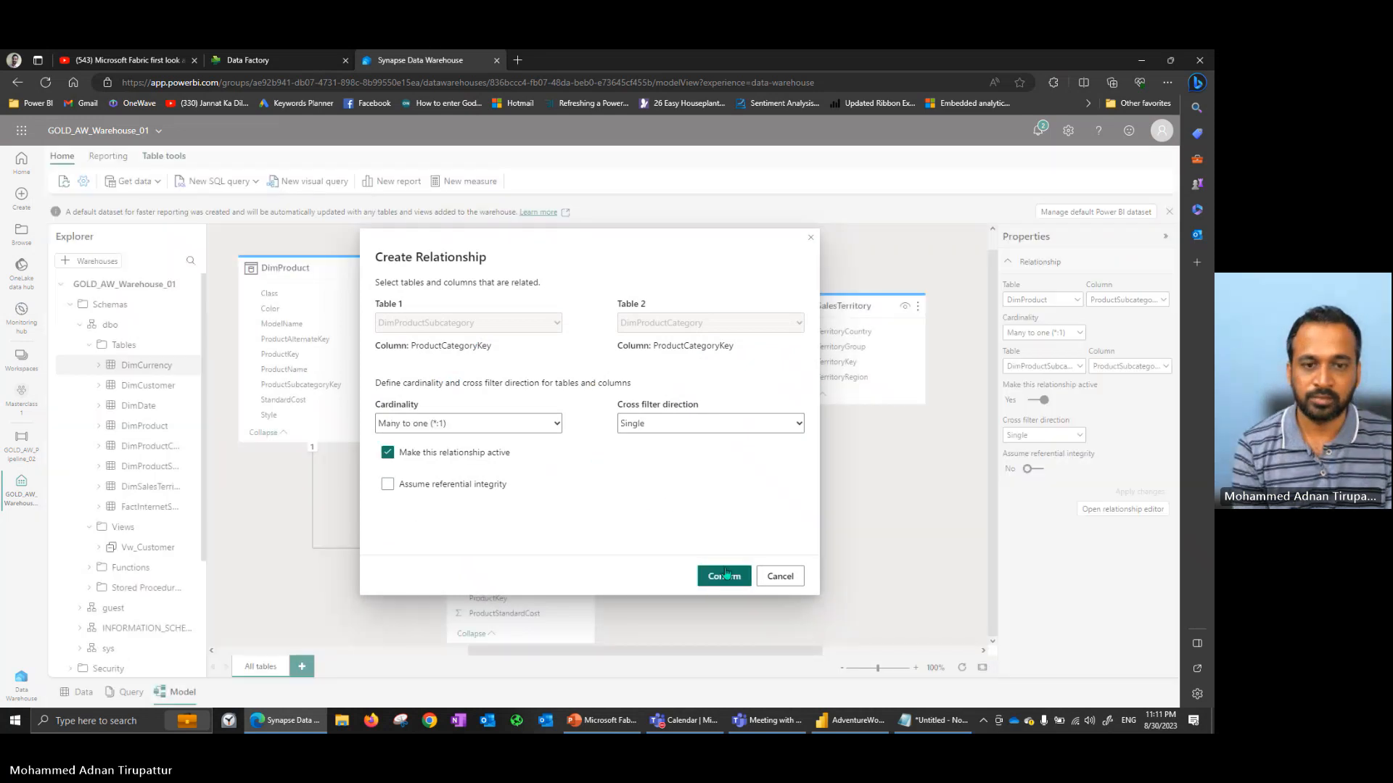
left_click(724, 577)
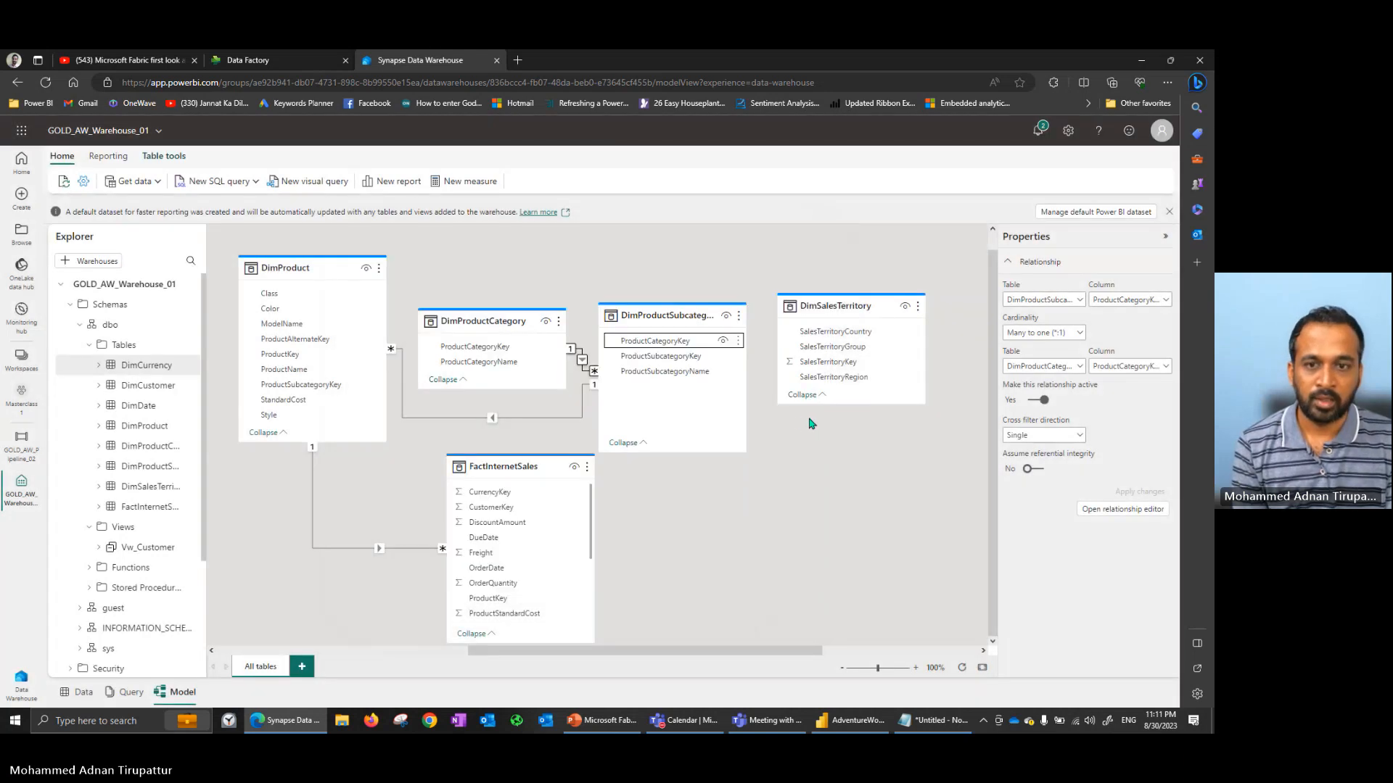
Switch to Power BI Desktop, examine how FactInternetSales relates to DimCustomer, and return to the warehouse model in the browser.
left_click(854, 725)
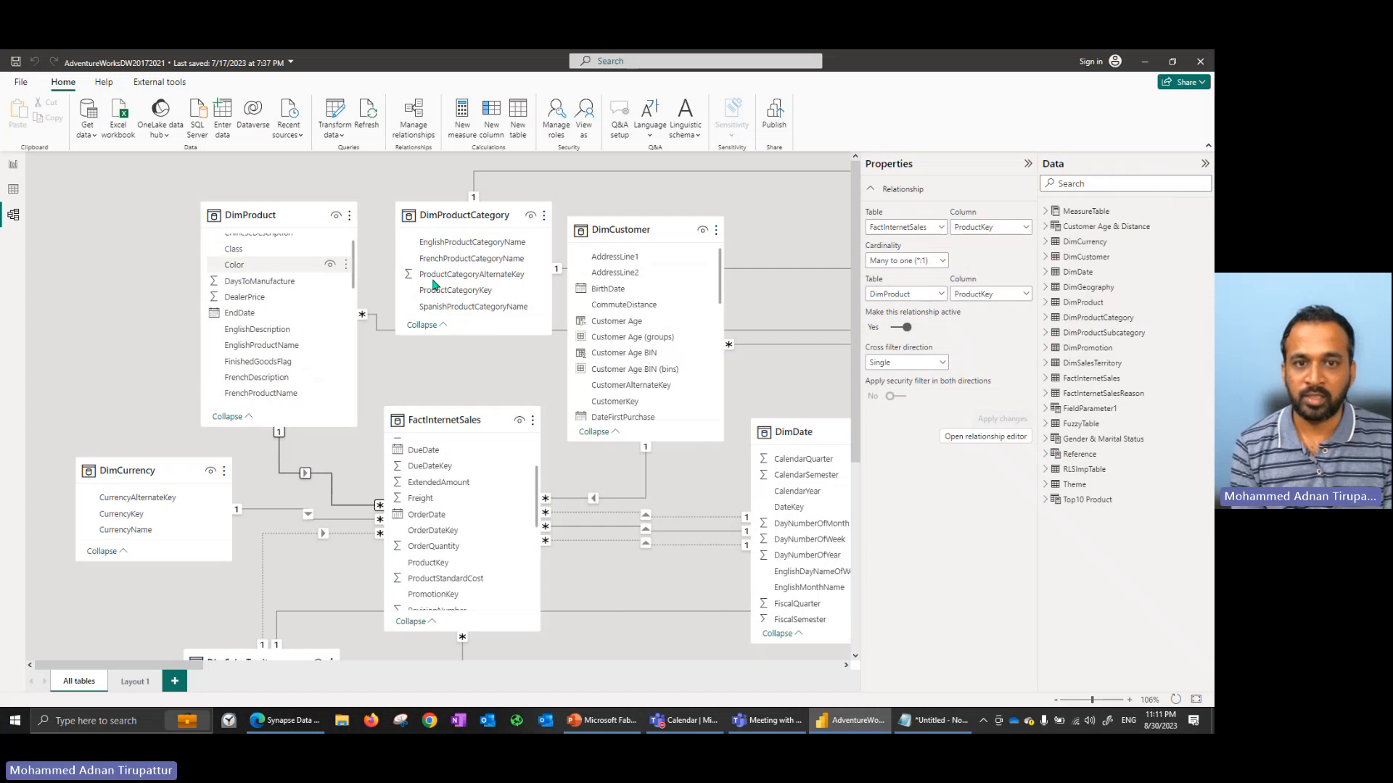
left_click(569, 501)
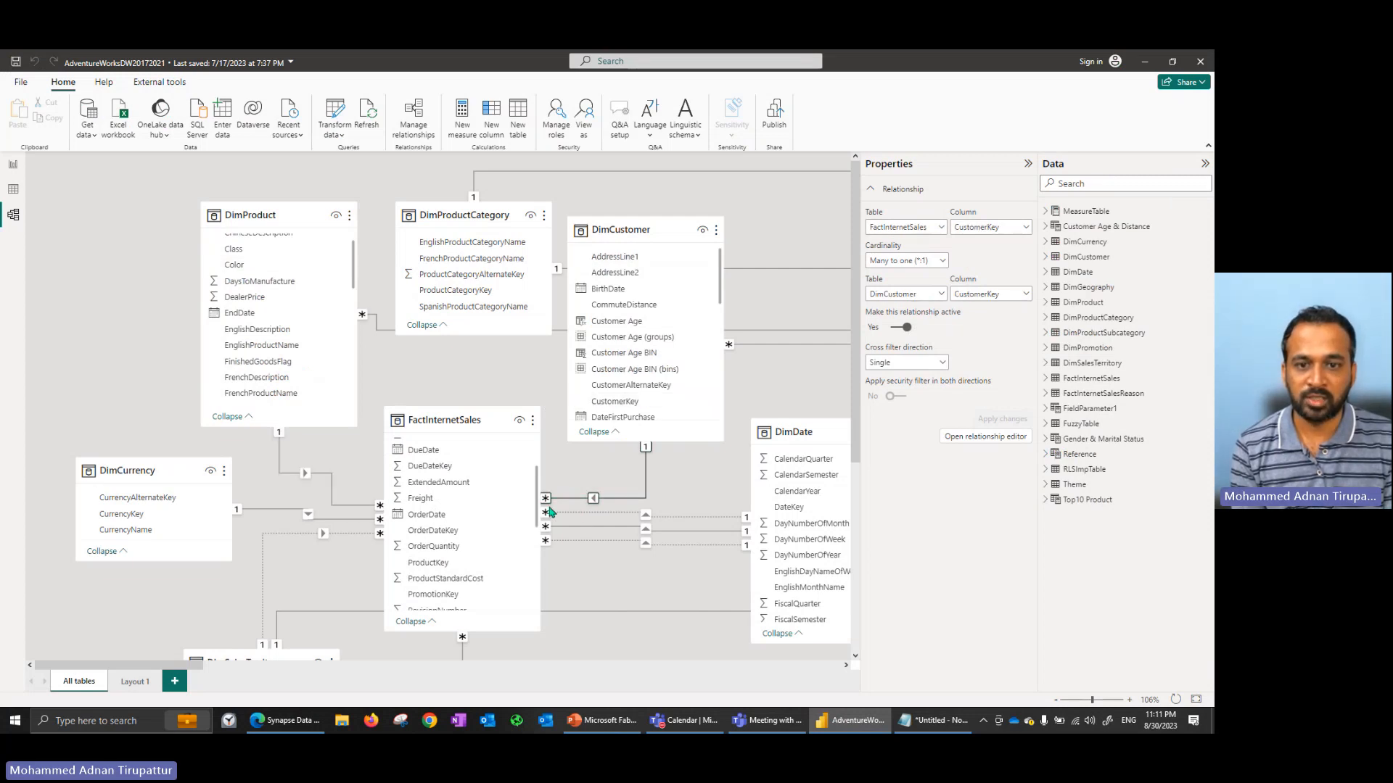
scroll(472, 517, "down", 2)
scroll(476, 520, "up", 5)
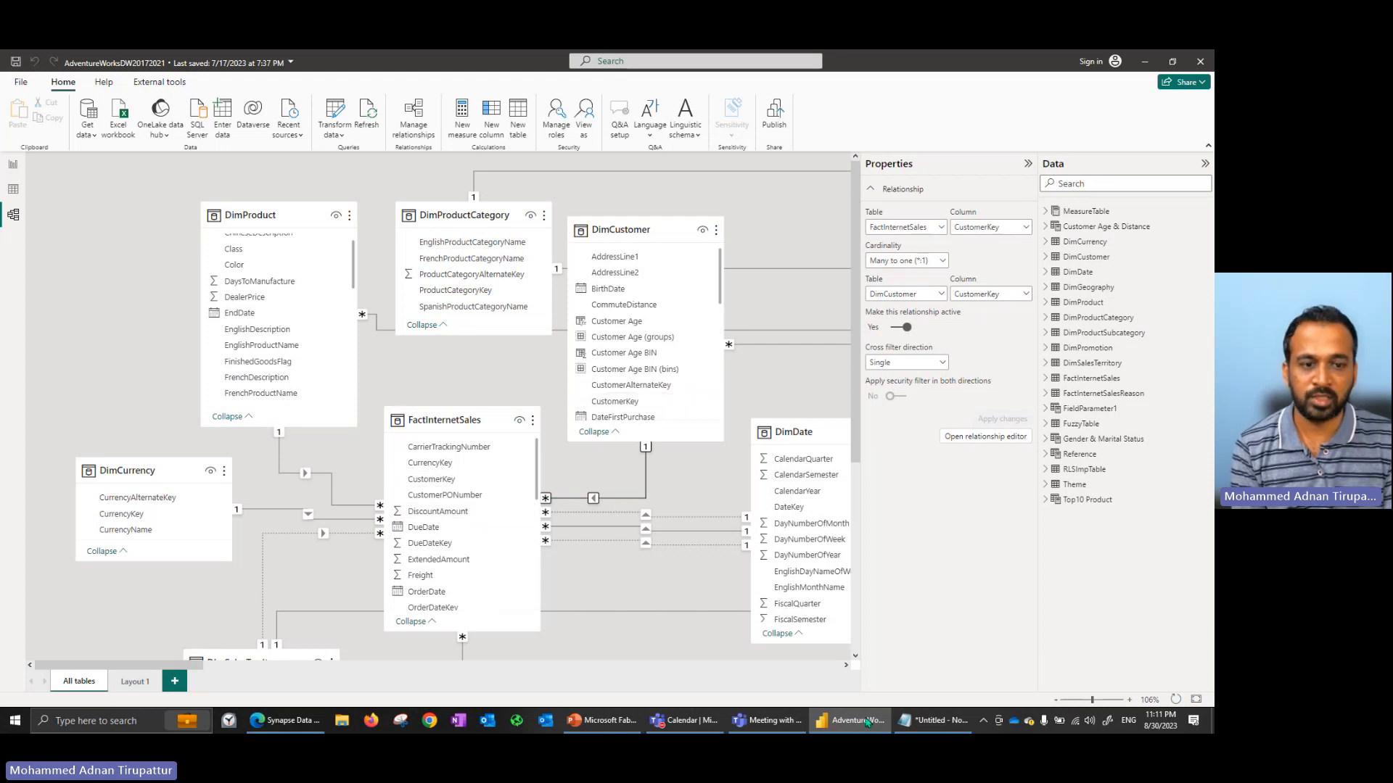
left_click(288, 721)
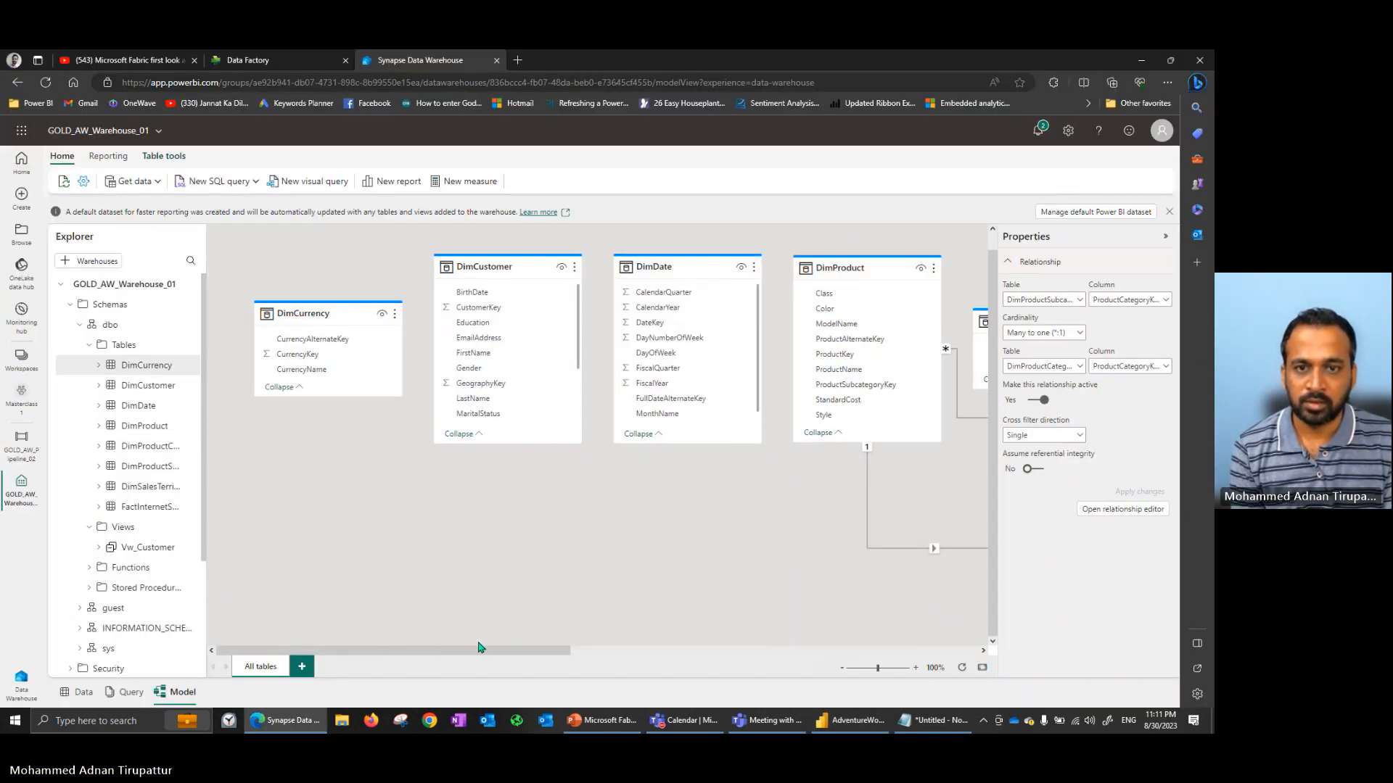
Move the DimCustomer table below DimDate and create a one-to-many relationship from it to FactInternetSales on CustomerKey.
left_click_drag(484, 656, 616, 658)
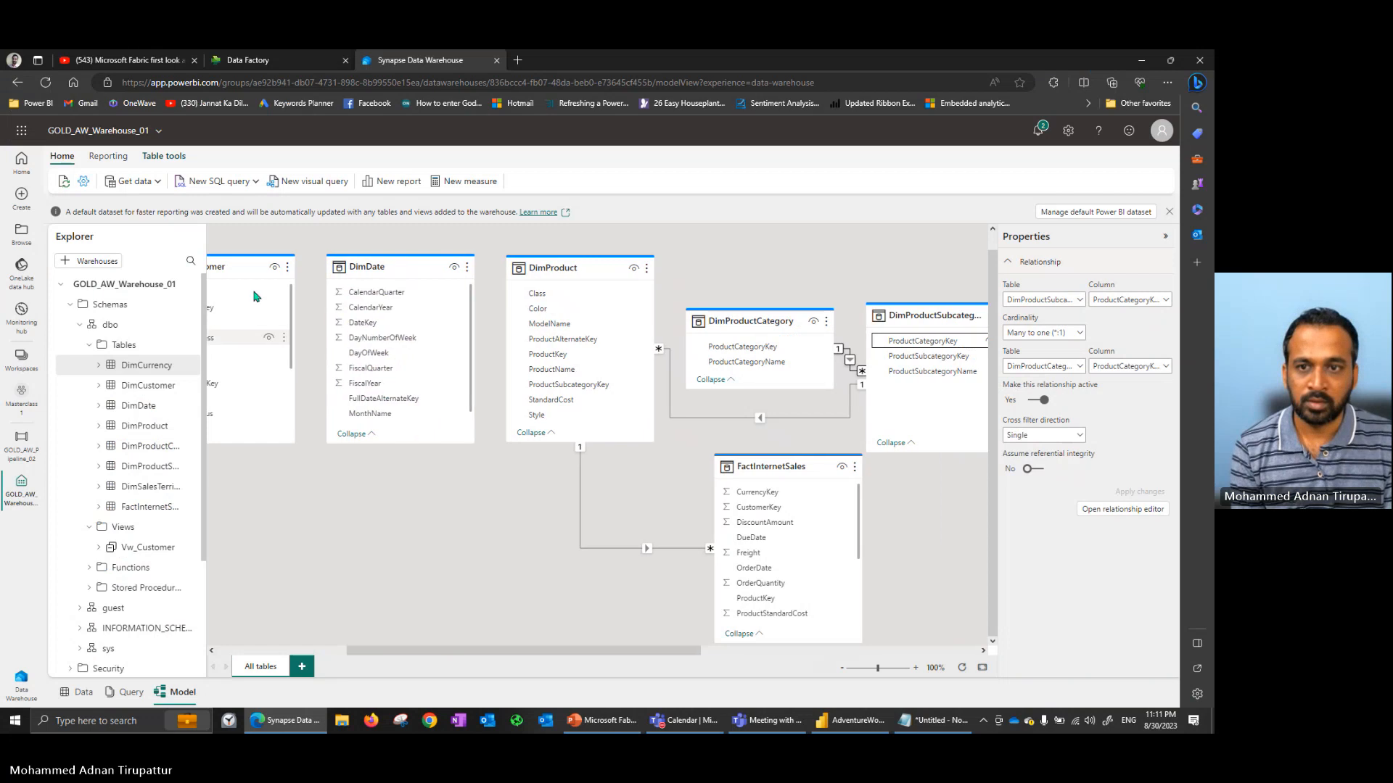
left_click_drag(236, 266, 439, 456)
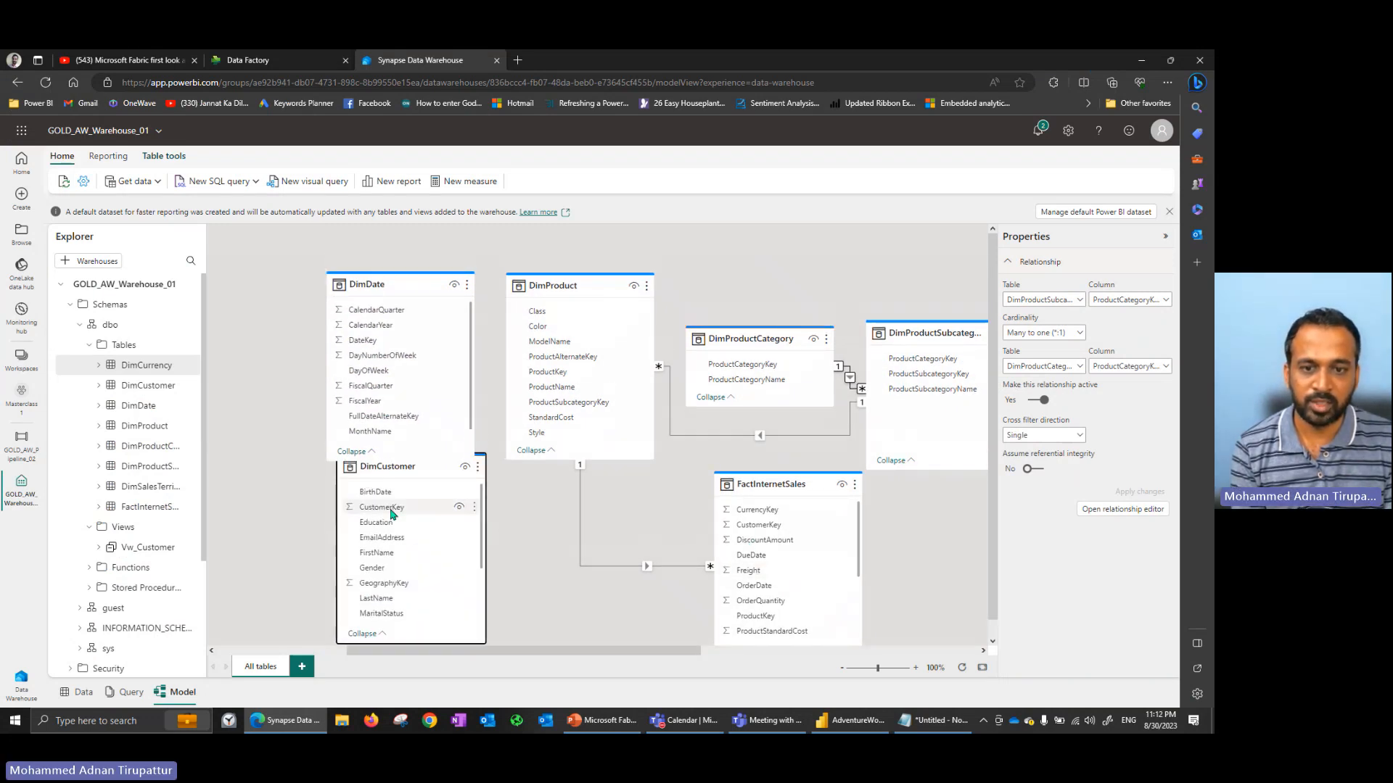
left_click_drag(392, 513, 743, 533)
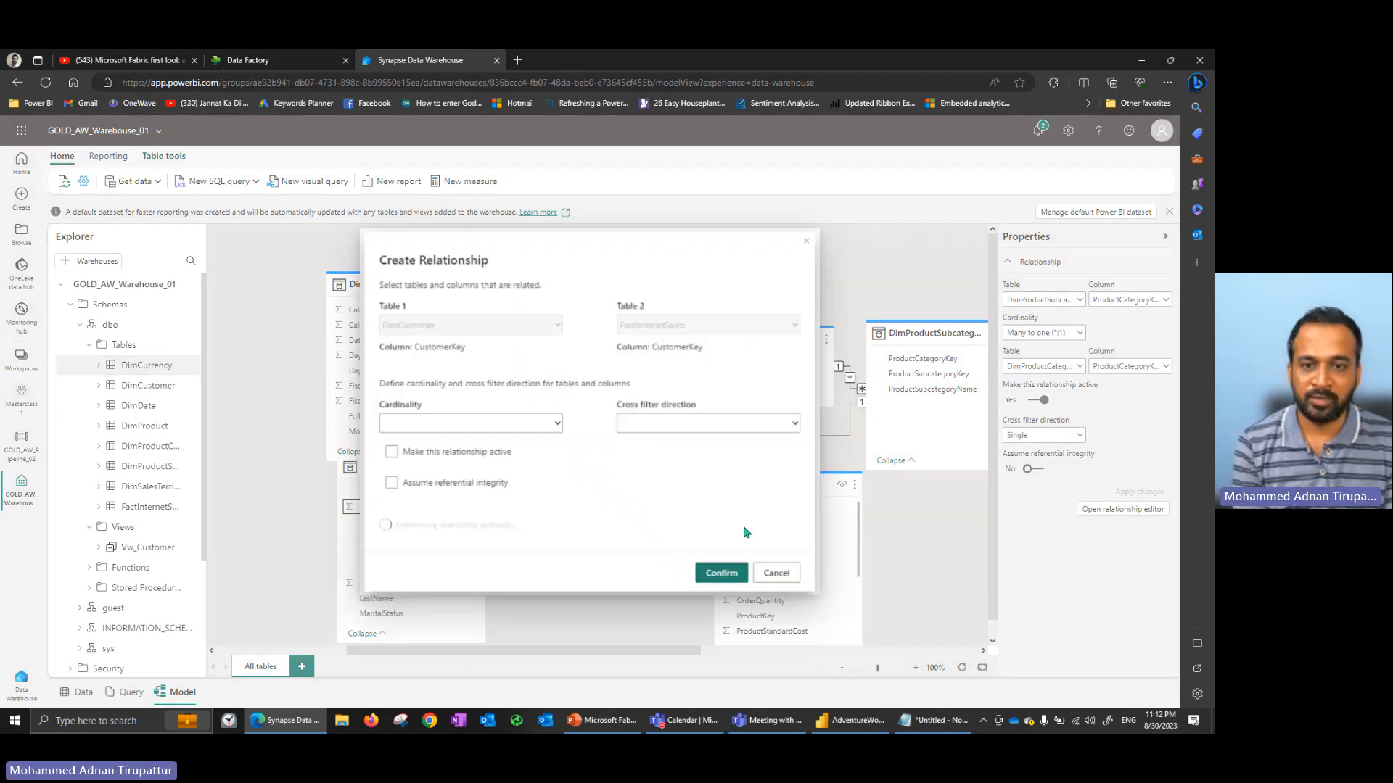
left_click(725, 577)
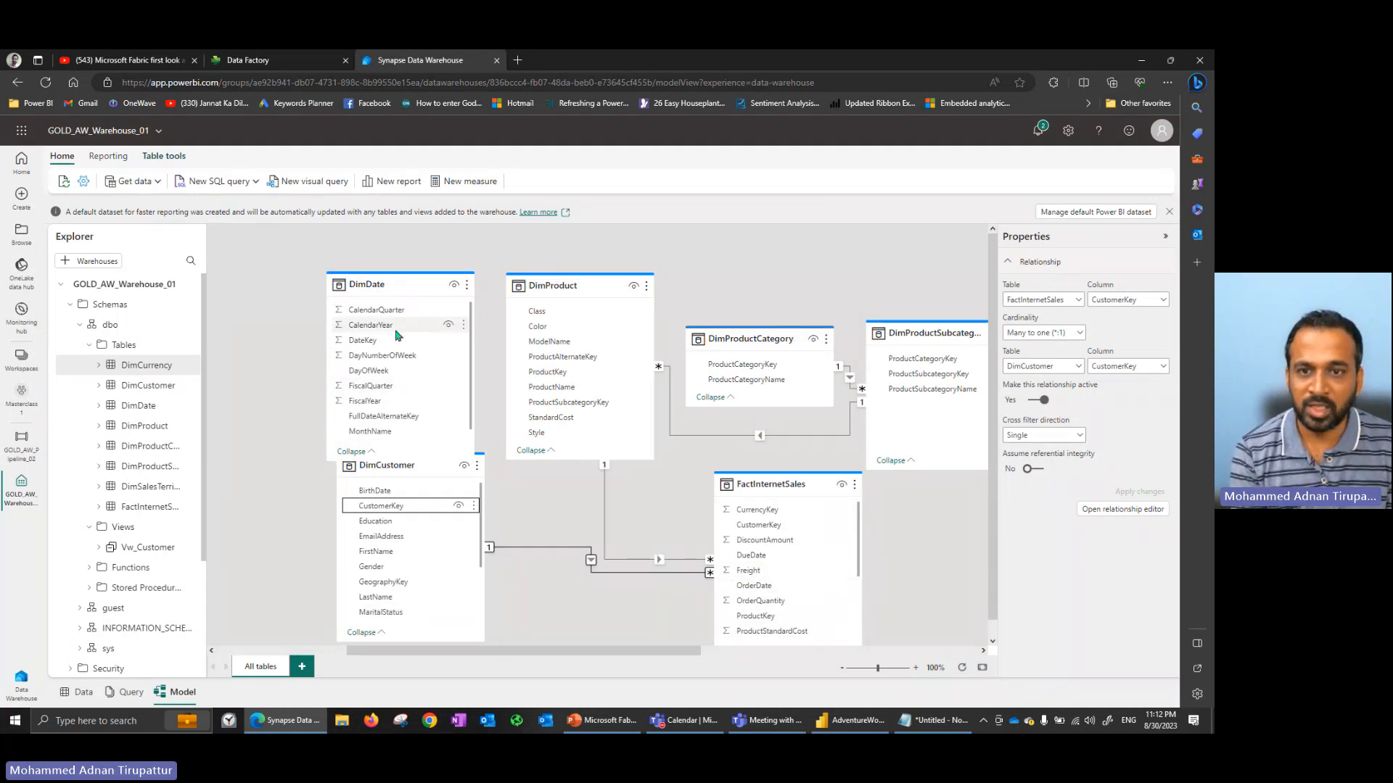
Check the DimDate fields, then switch to Power BI Desktop and examine the active relationship between FactInternetSales and DimDate.
scroll(395, 328, "down", 3)
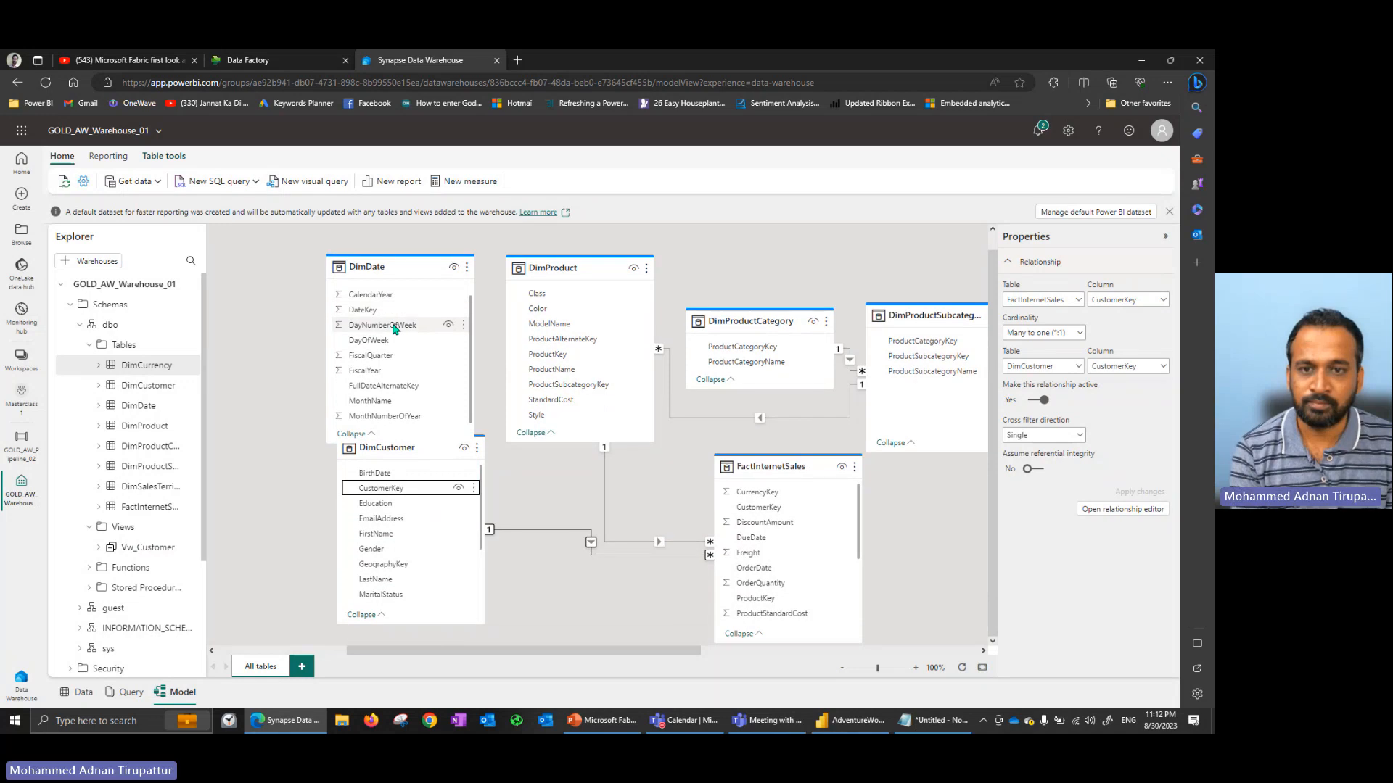
left_click(857, 728)
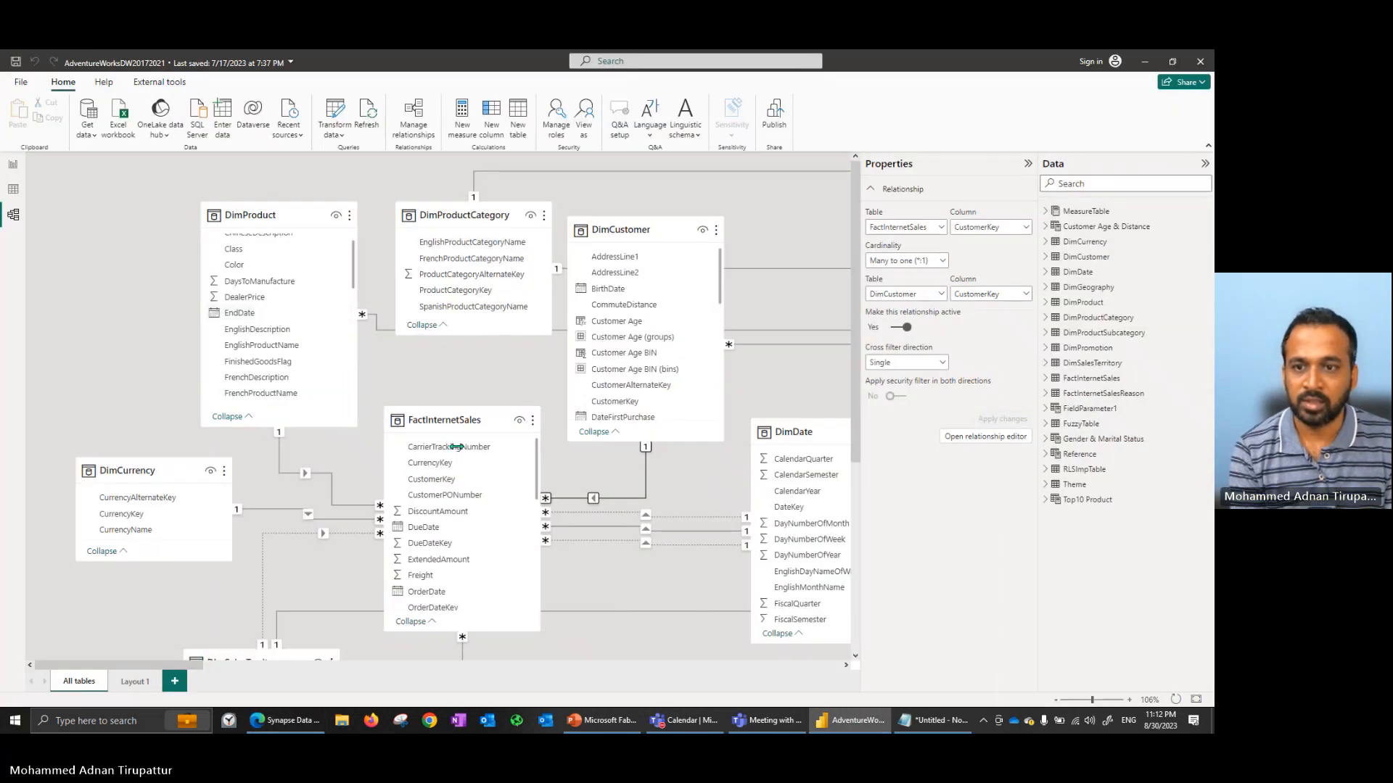
left_click(671, 536)
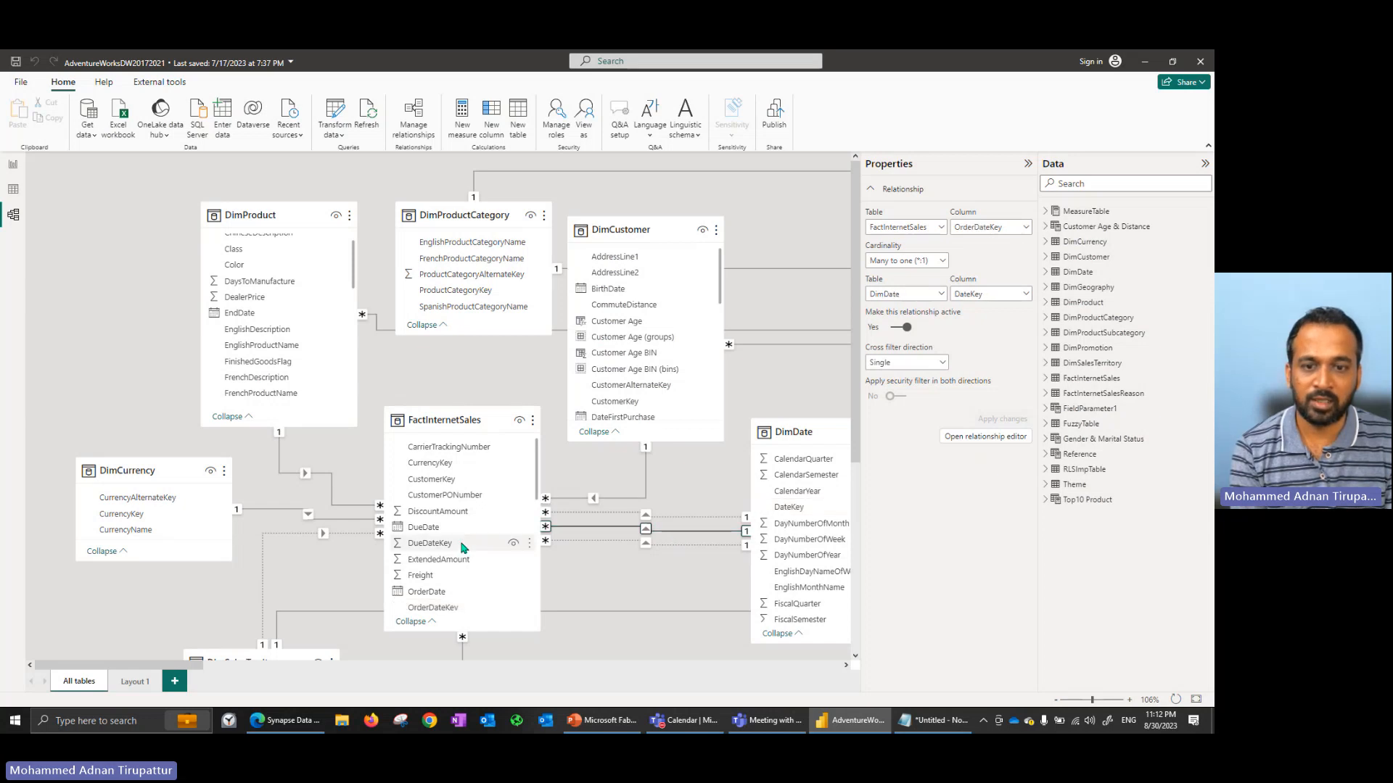
Return to the warehouse model in the browser and create an active one-to-many relationship from DimDate's FullDateAlternateKey to FactInternetSales' OrderDate.
left_click(842, 721)
scroll(775, 539, "up", 3)
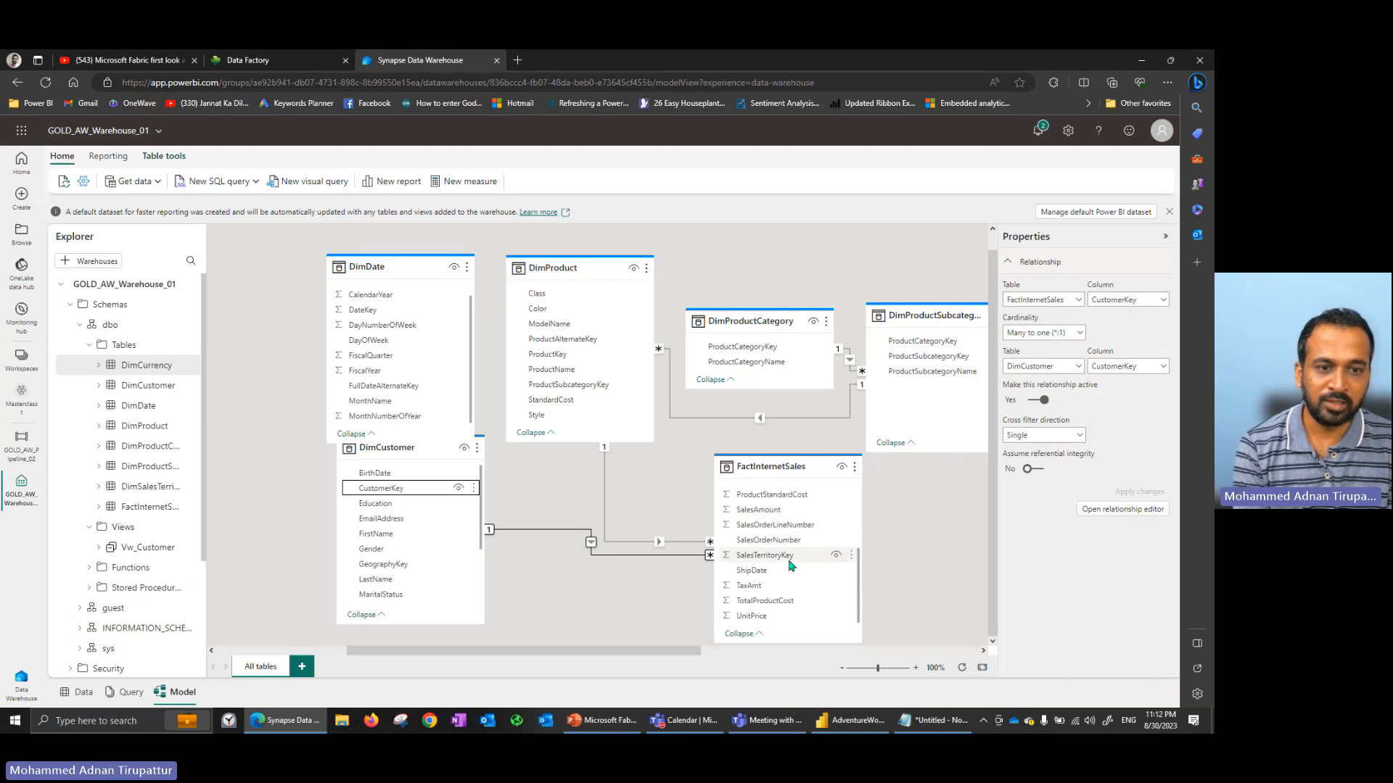
scroll(793, 565, "up", 2)
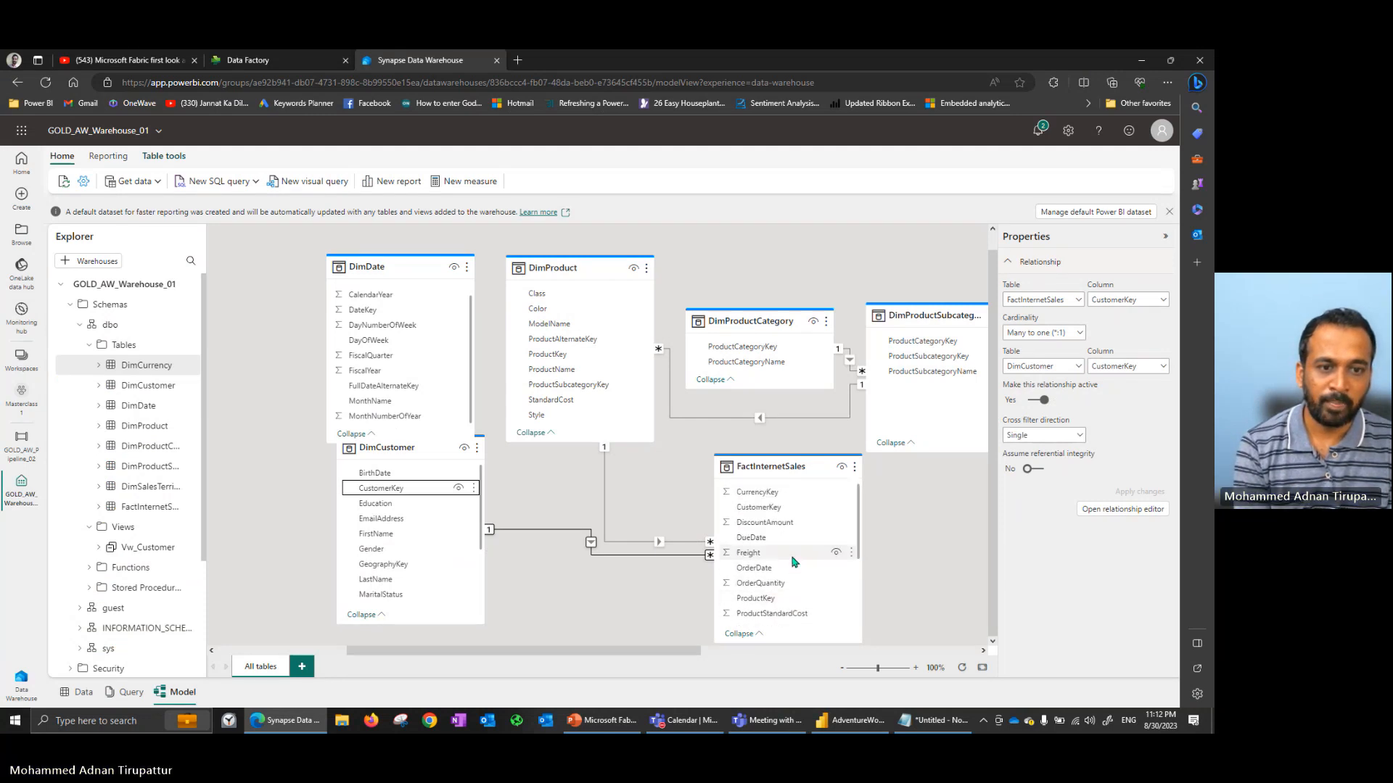
scroll(796, 525, "down", 9)
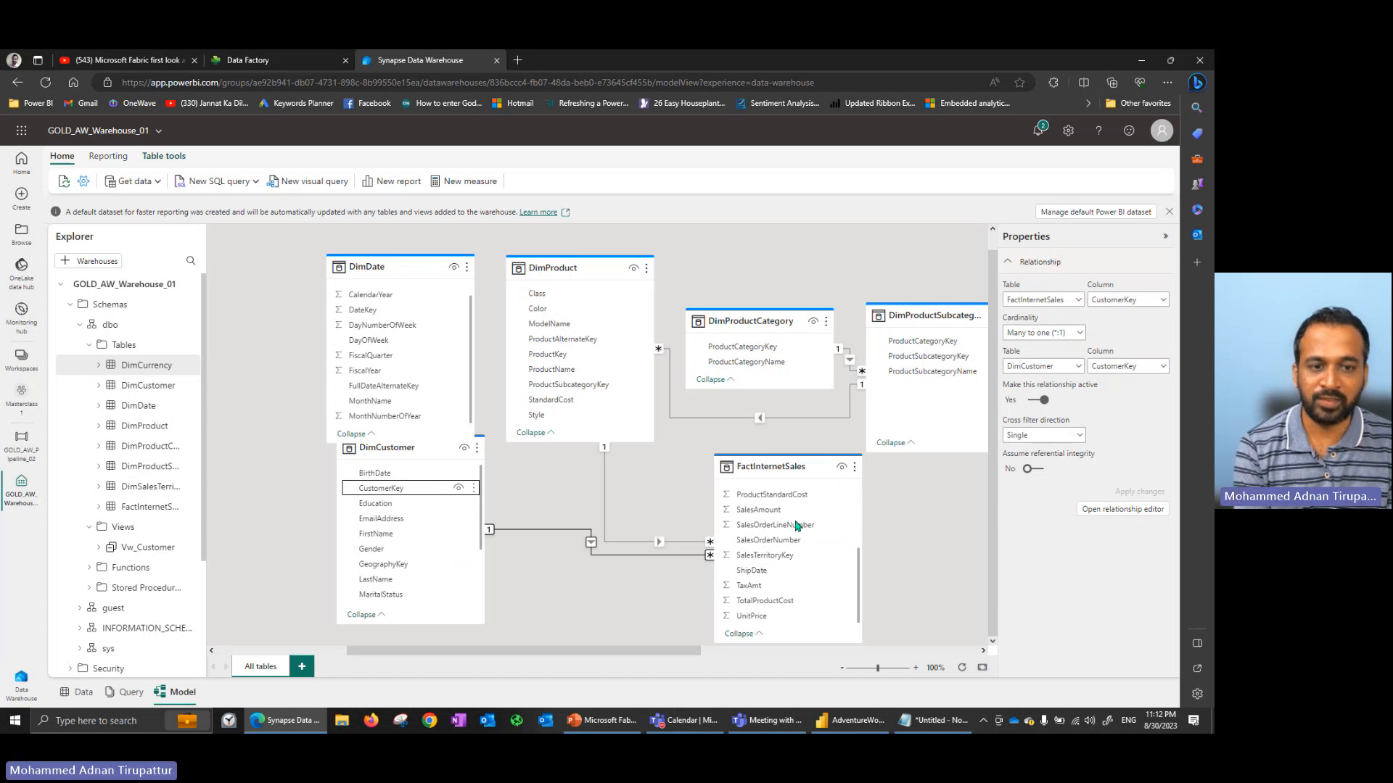
scroll(389, 341, "up", 1)
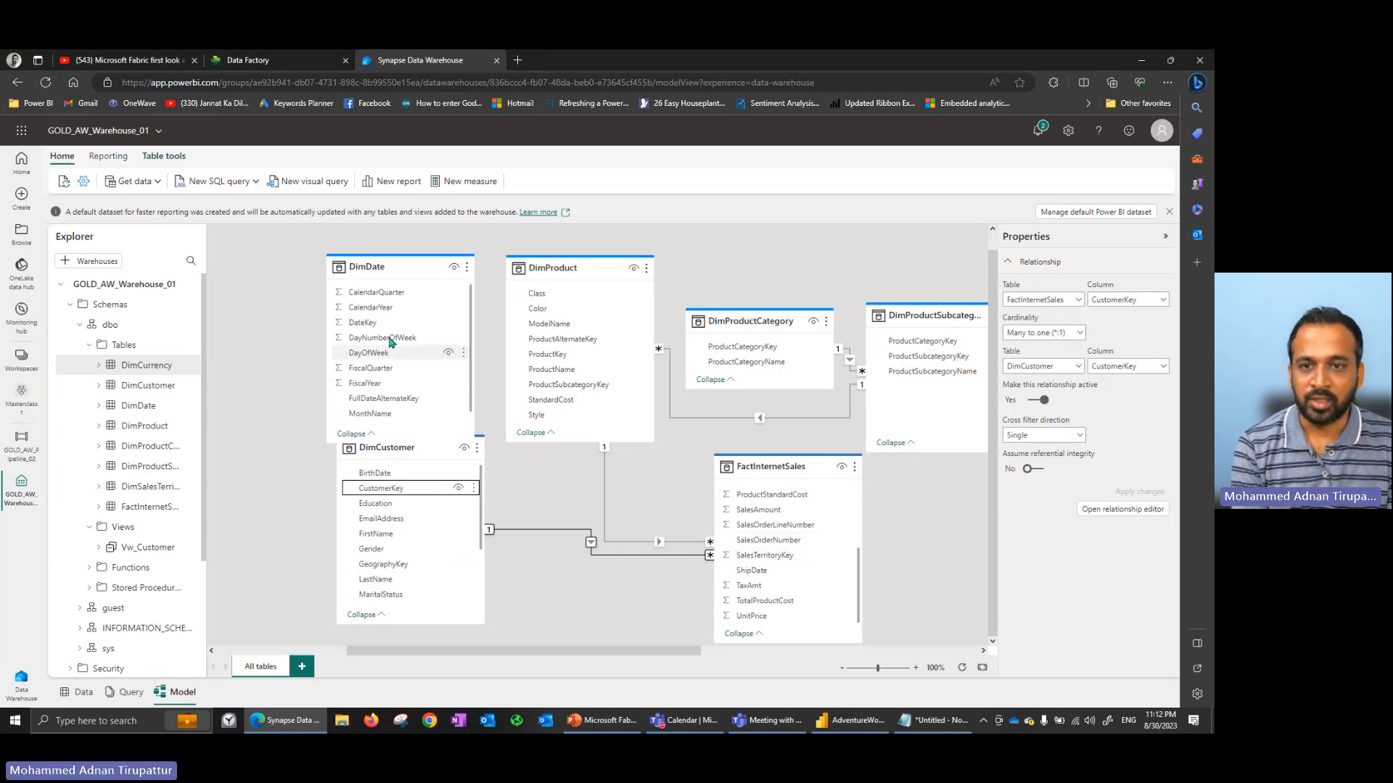
scroll(390, 341, "down", 1)
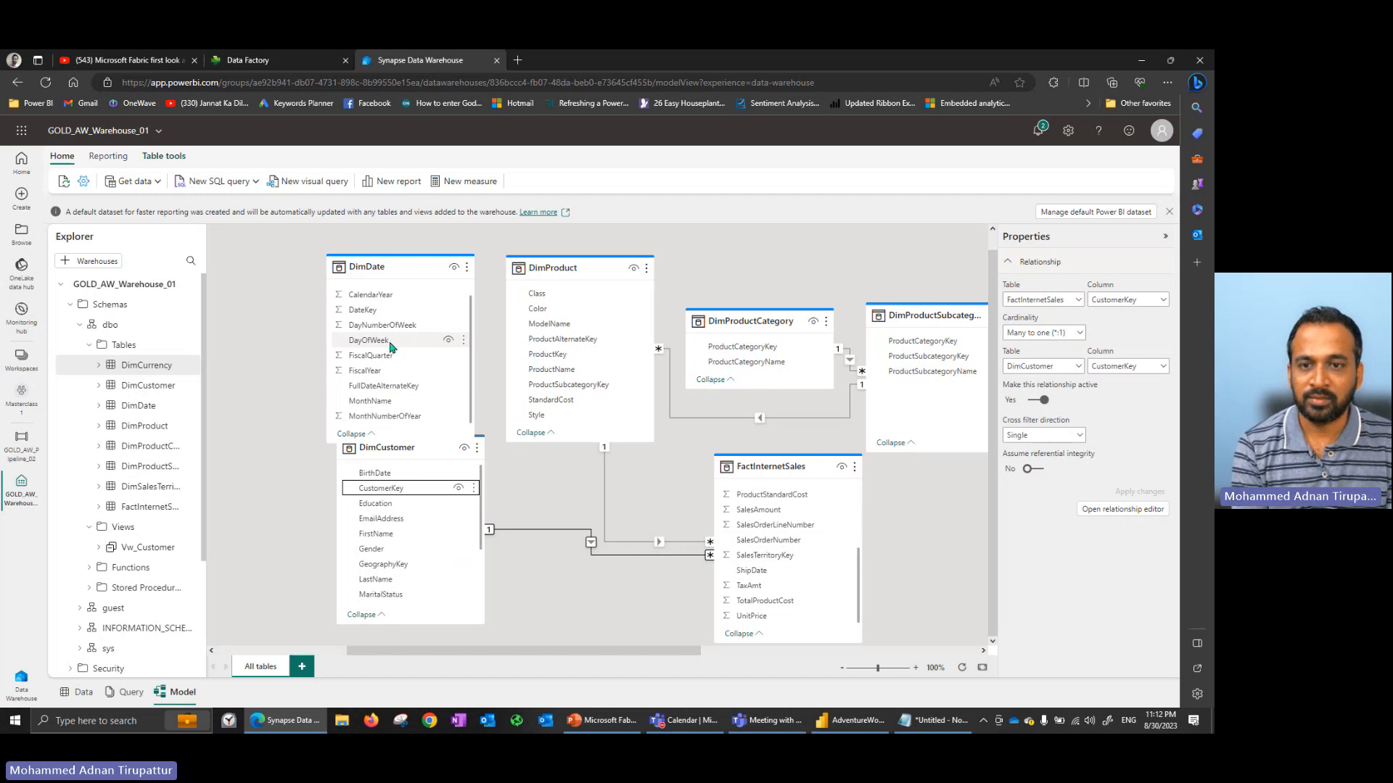
left_click(392, 388)
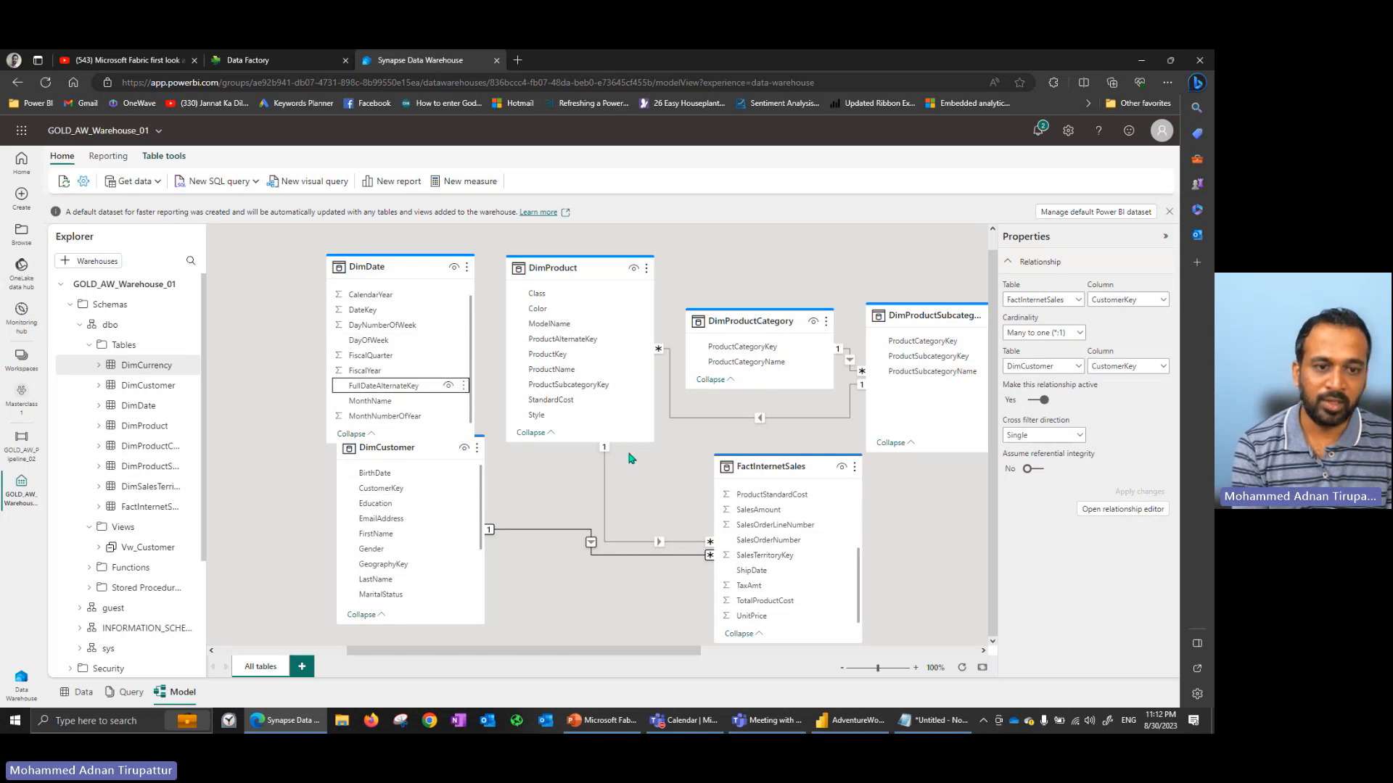
left_click(385, 386)
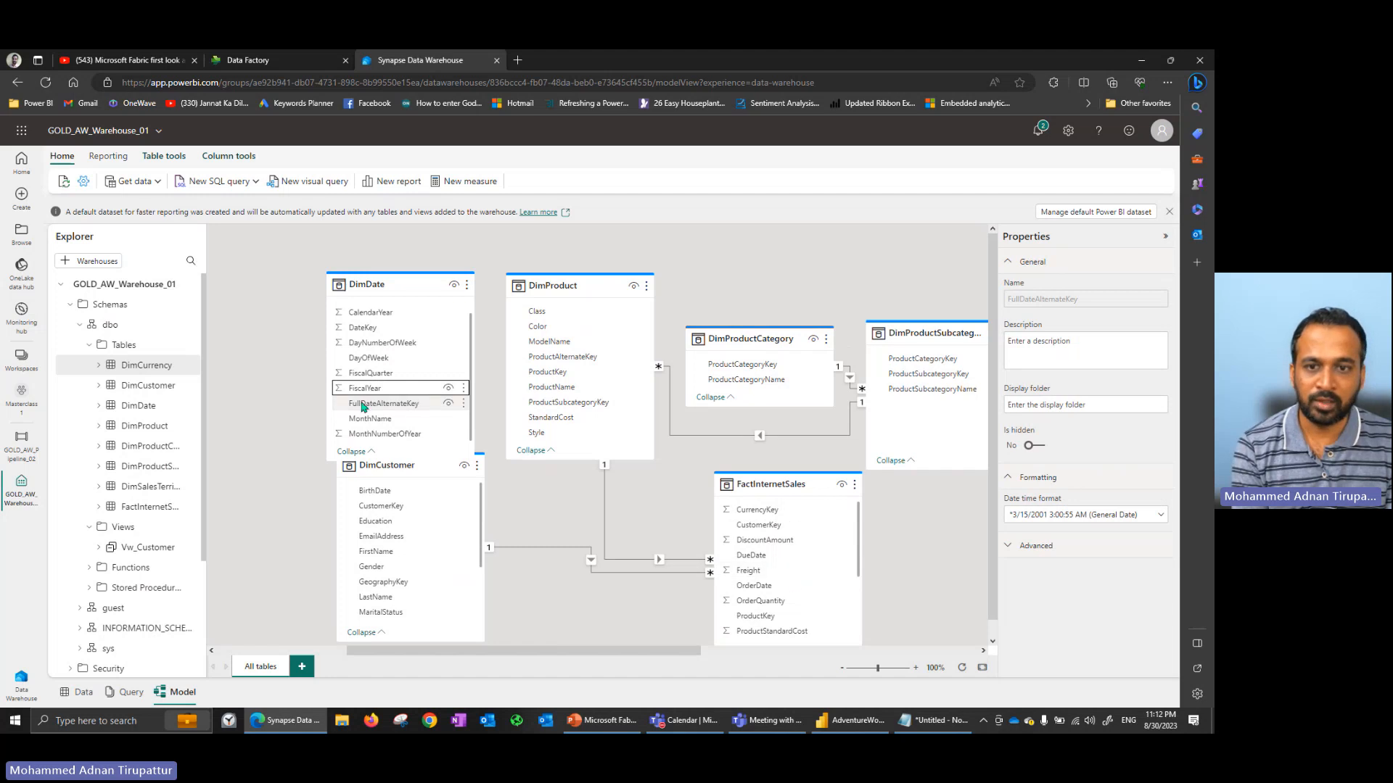
left_click_drag(368, 403, 754, 587)
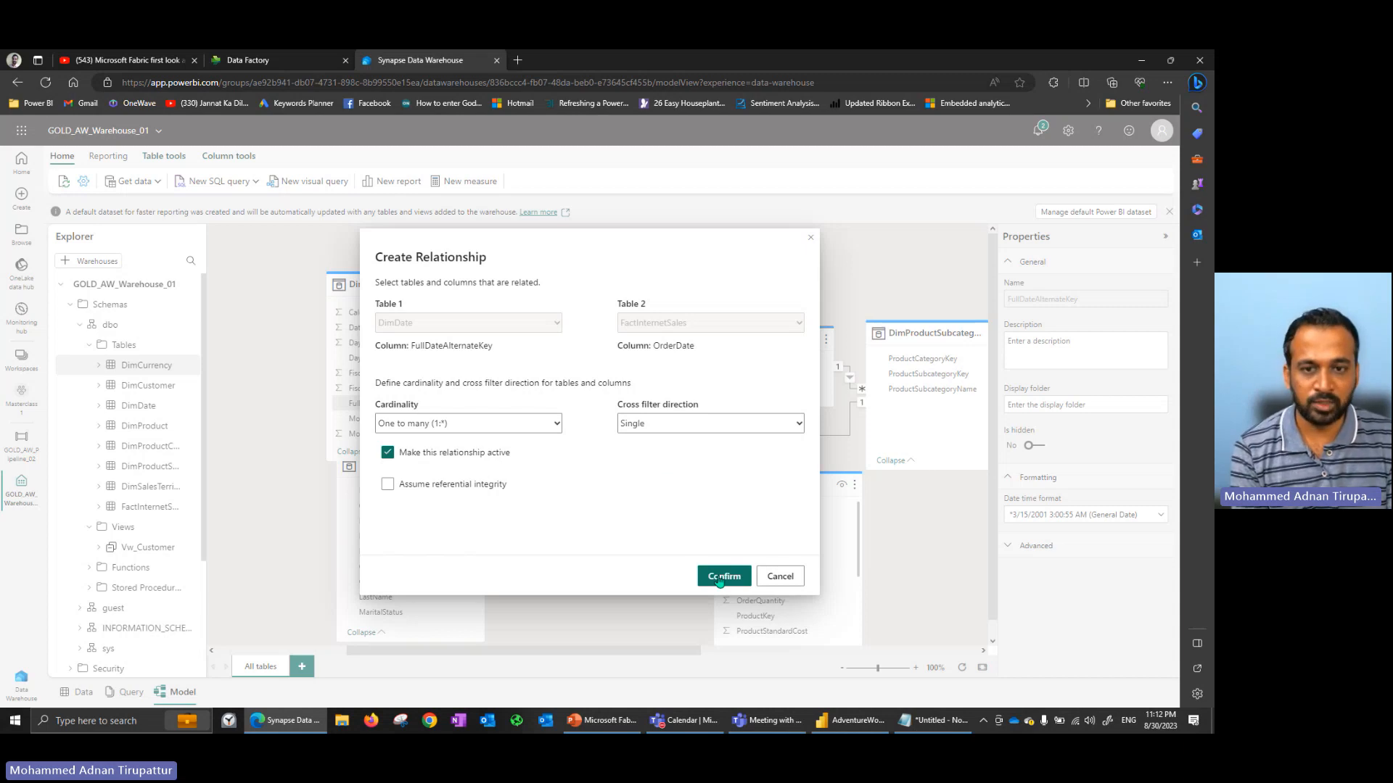
left_click(721, 578)
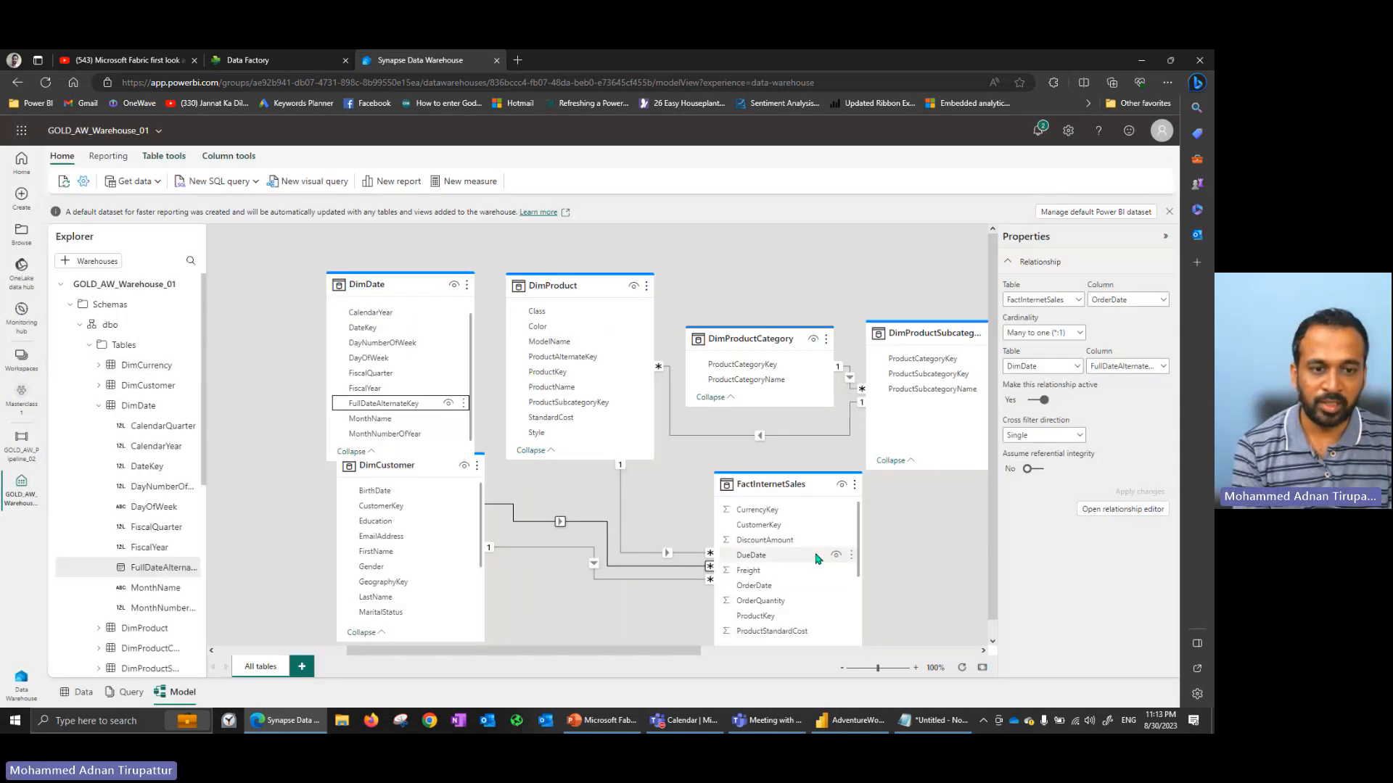
Create an inactive one-to-many relationship from DimDate's FullDateAlternateKey to FactInternetSales' ShipDate.
scroll(818, 559, "down", 3)
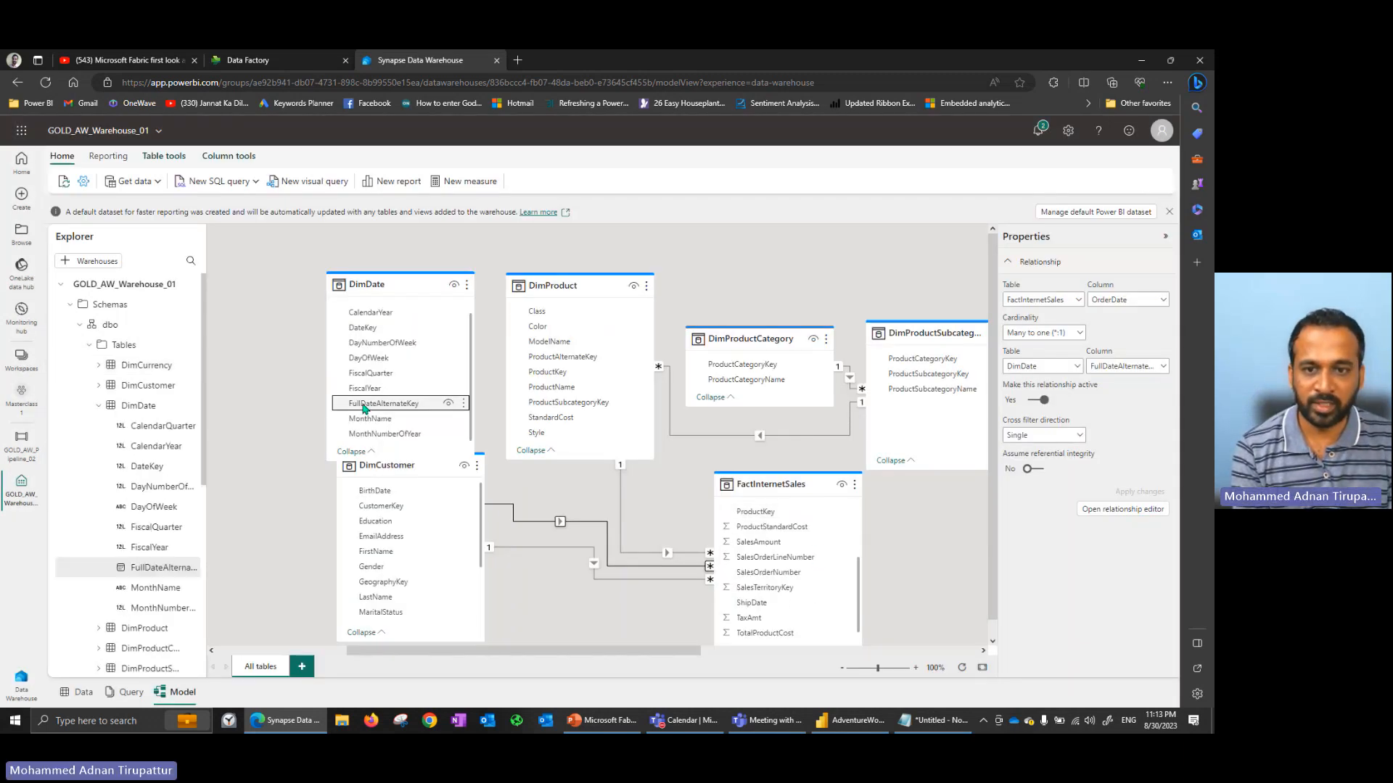
left_click_drag(364, 408, 749, 606)
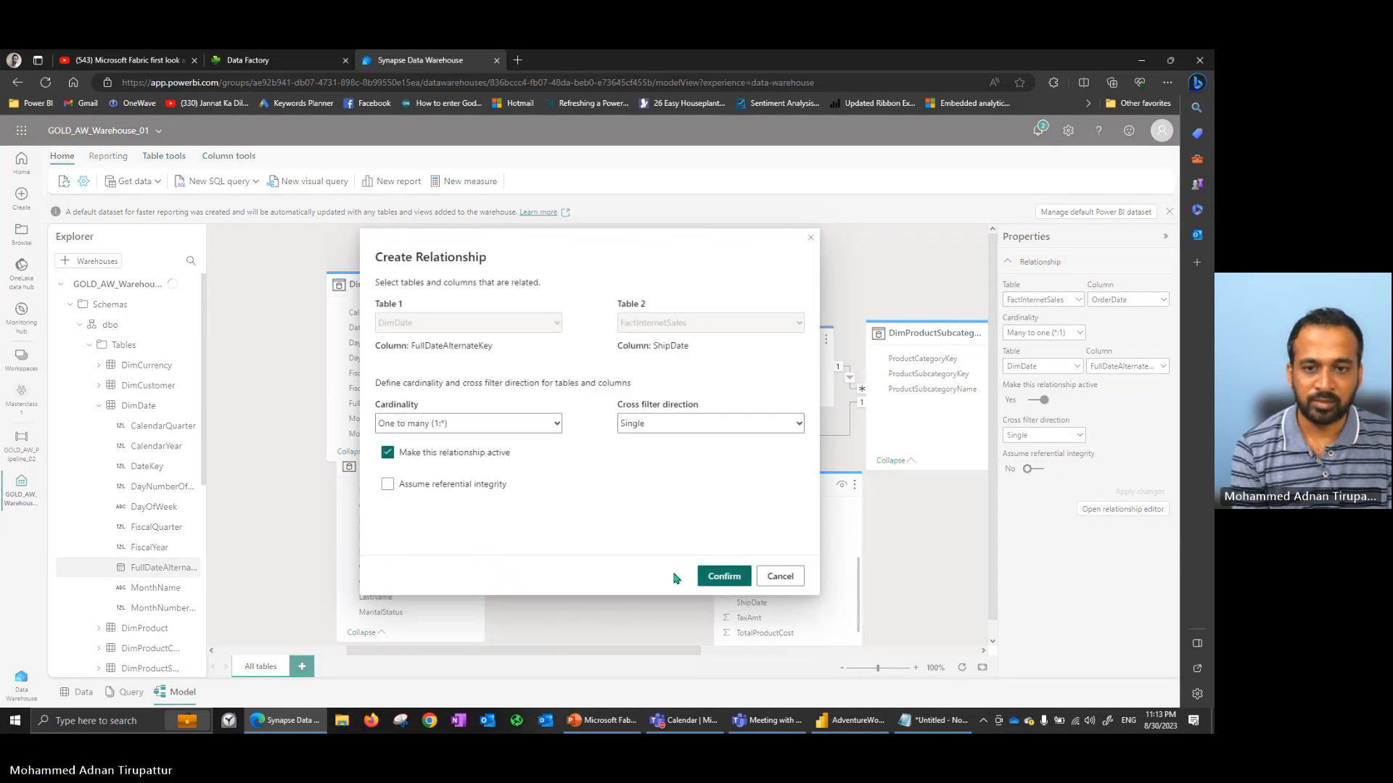
left_click(722, 579)
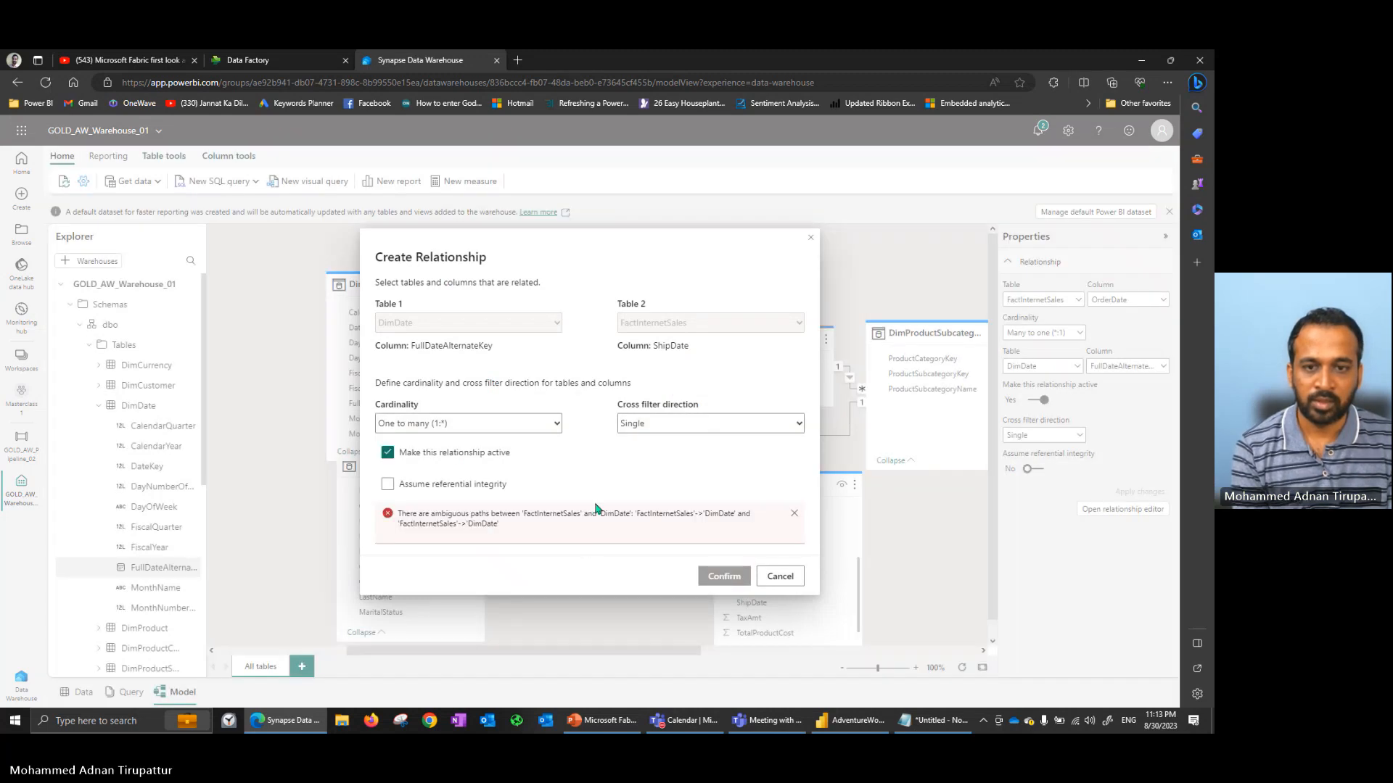
left_click(386, 452)
left_click(729, 580)
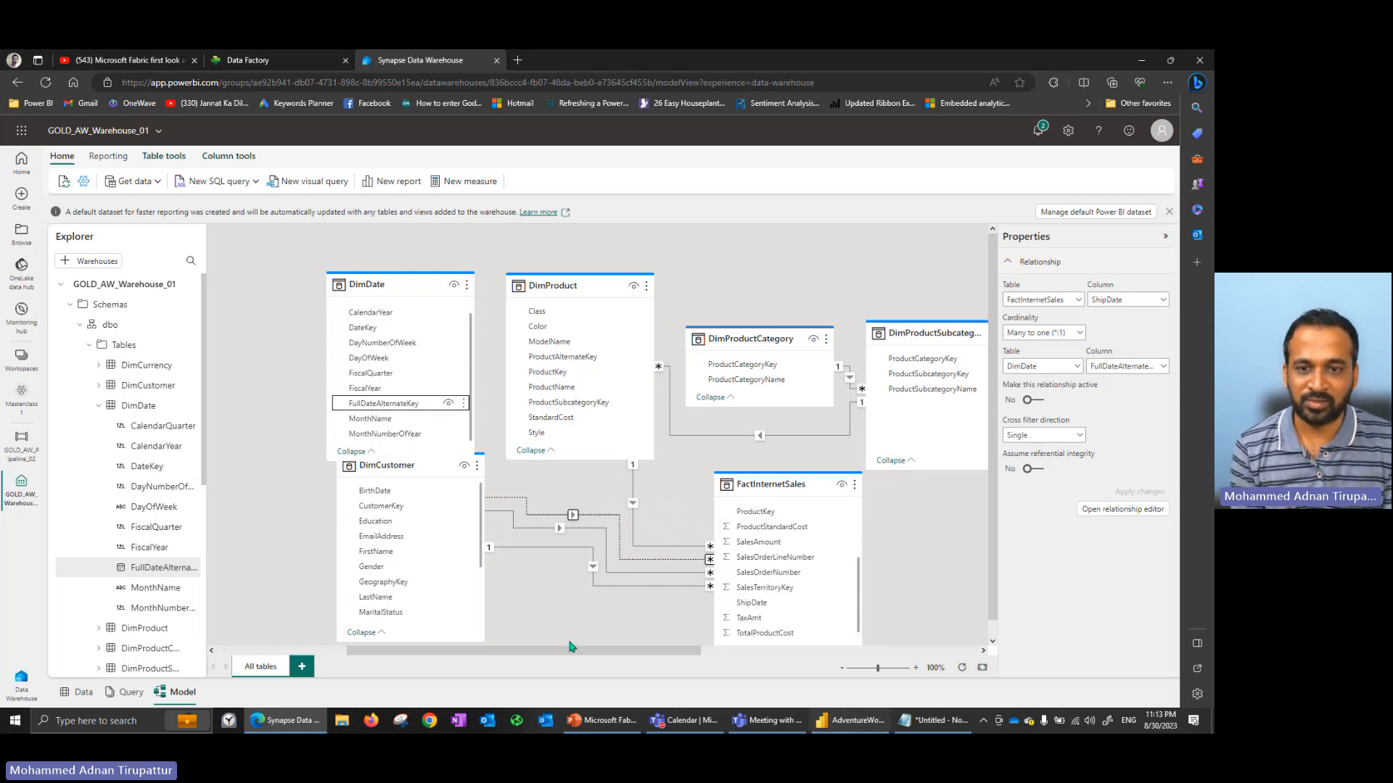
Move the DimCurrency table closer to DimDate and create an active one-to-many relationship from it to FactInternetSales on CurrencyKey.
left_click_drag(569, 649, 349, 649)
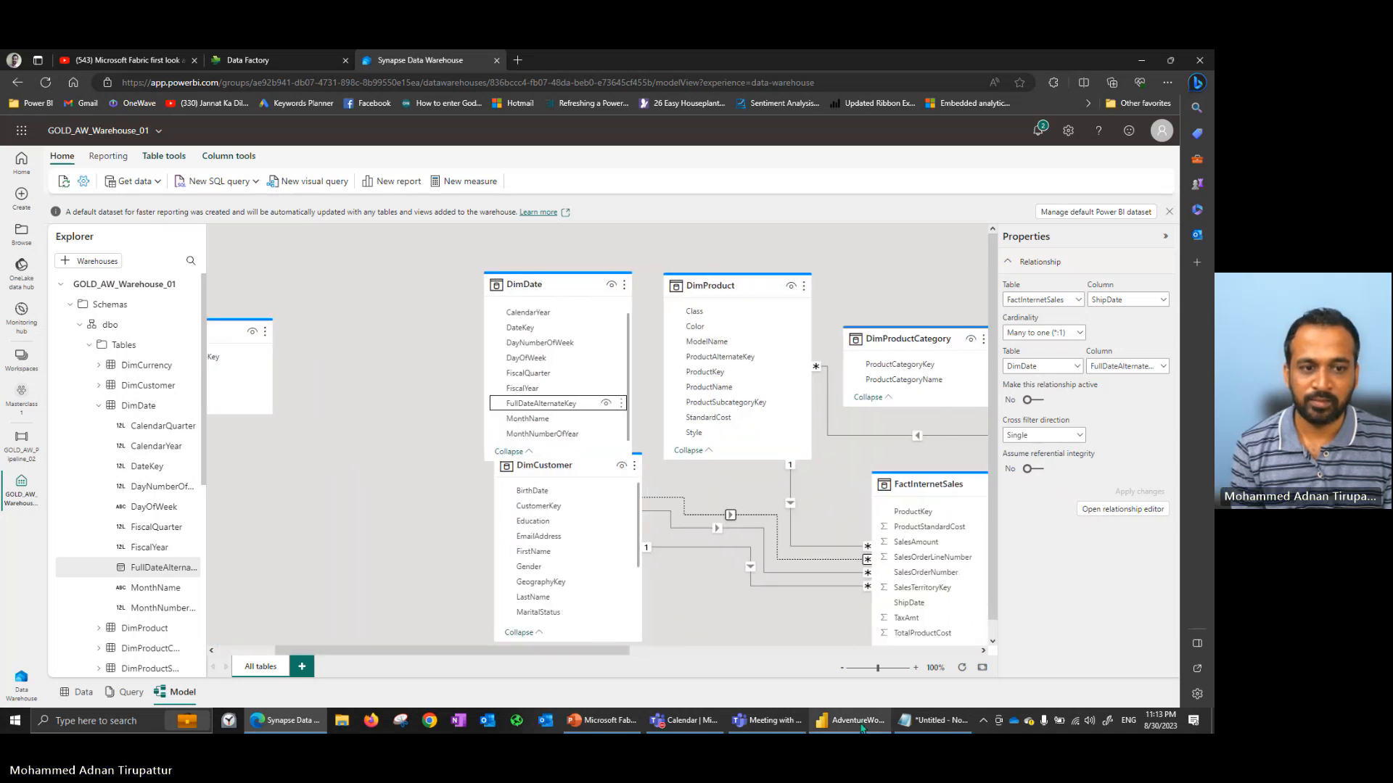
scroll(922, 591, "up", 3)
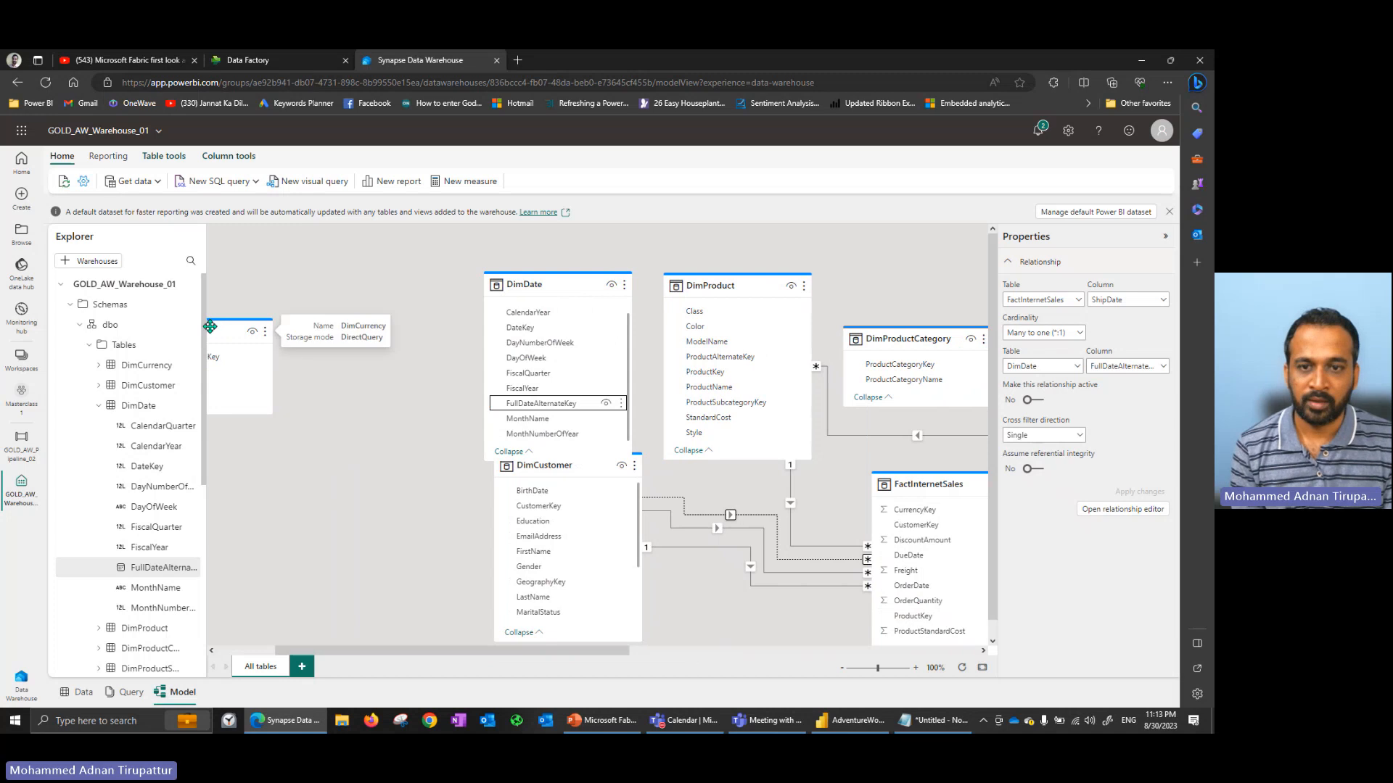
left_click_drag(218, 328, 365, 380)
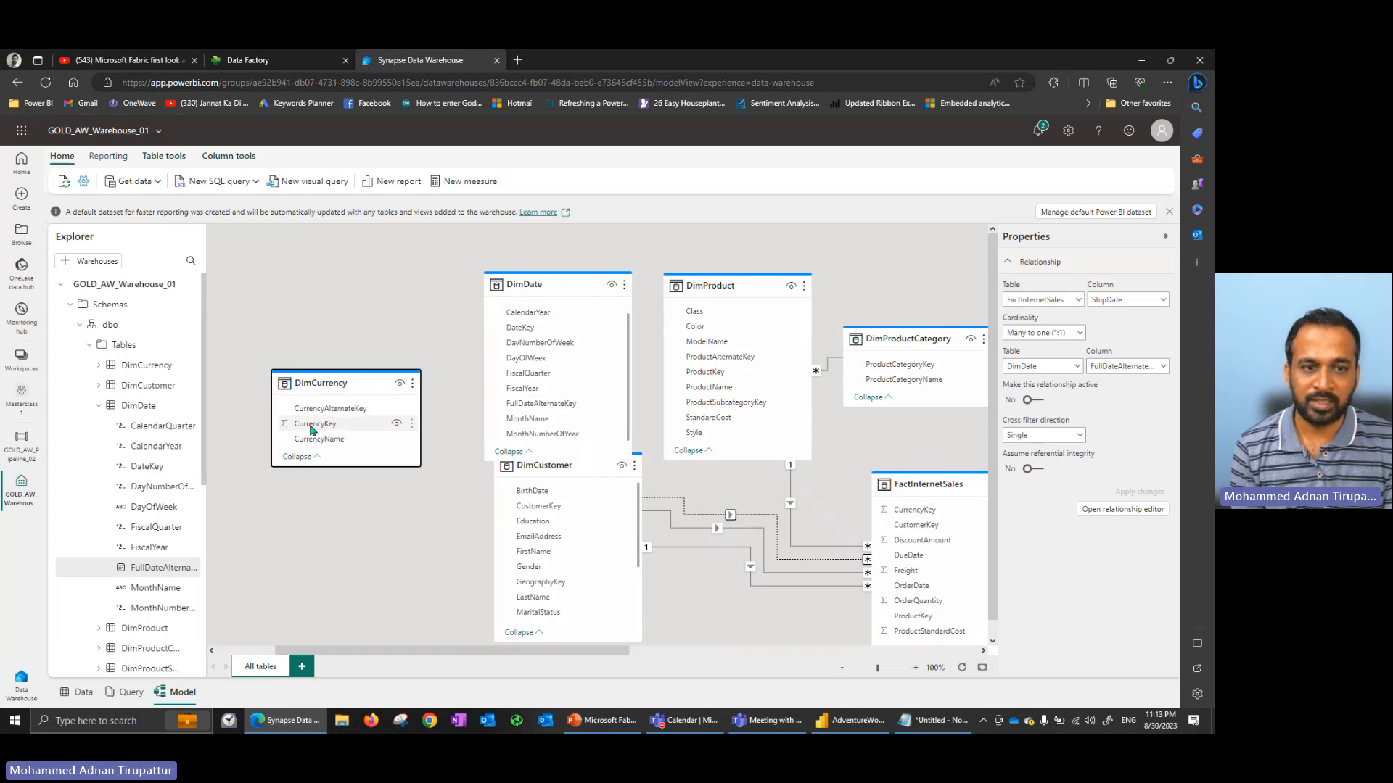
left_click_drag(312, 429, 912, 516)
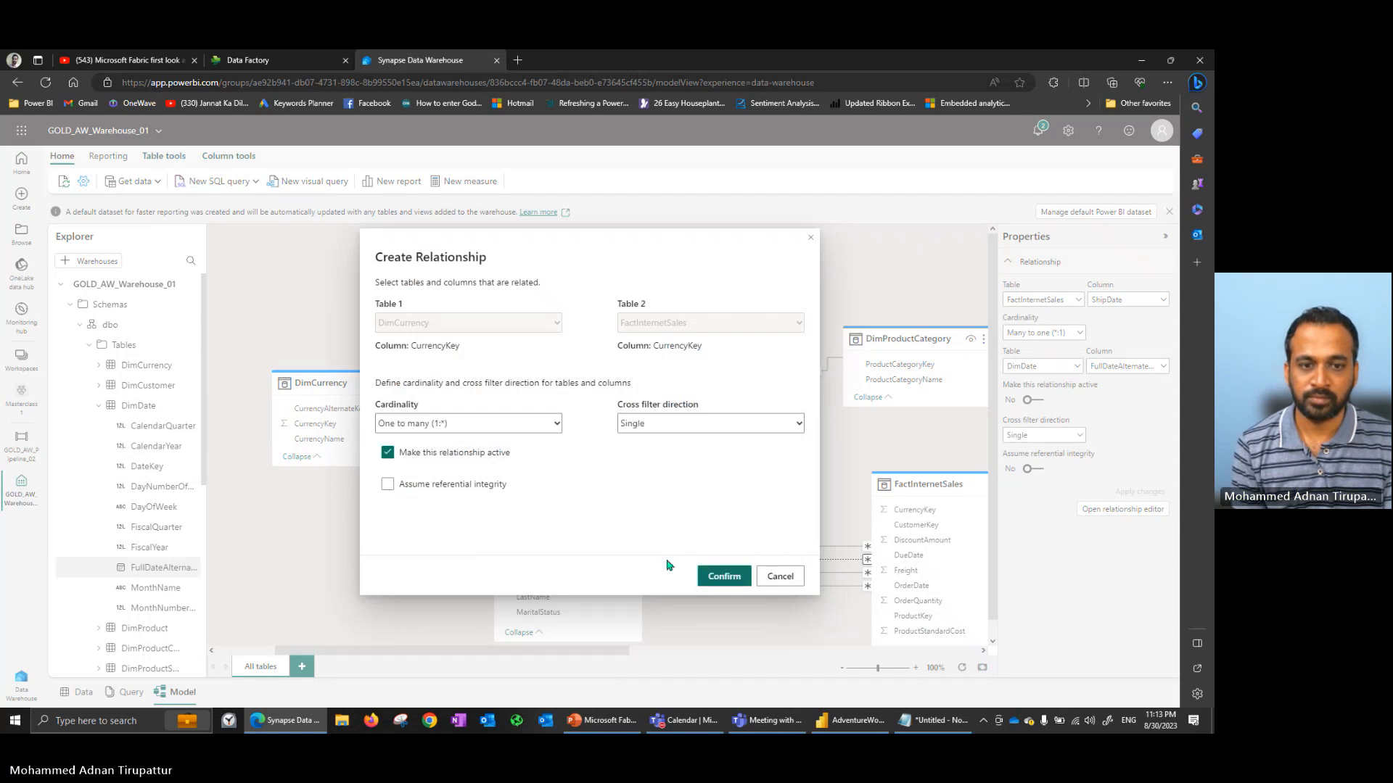
left_click(725, 578)
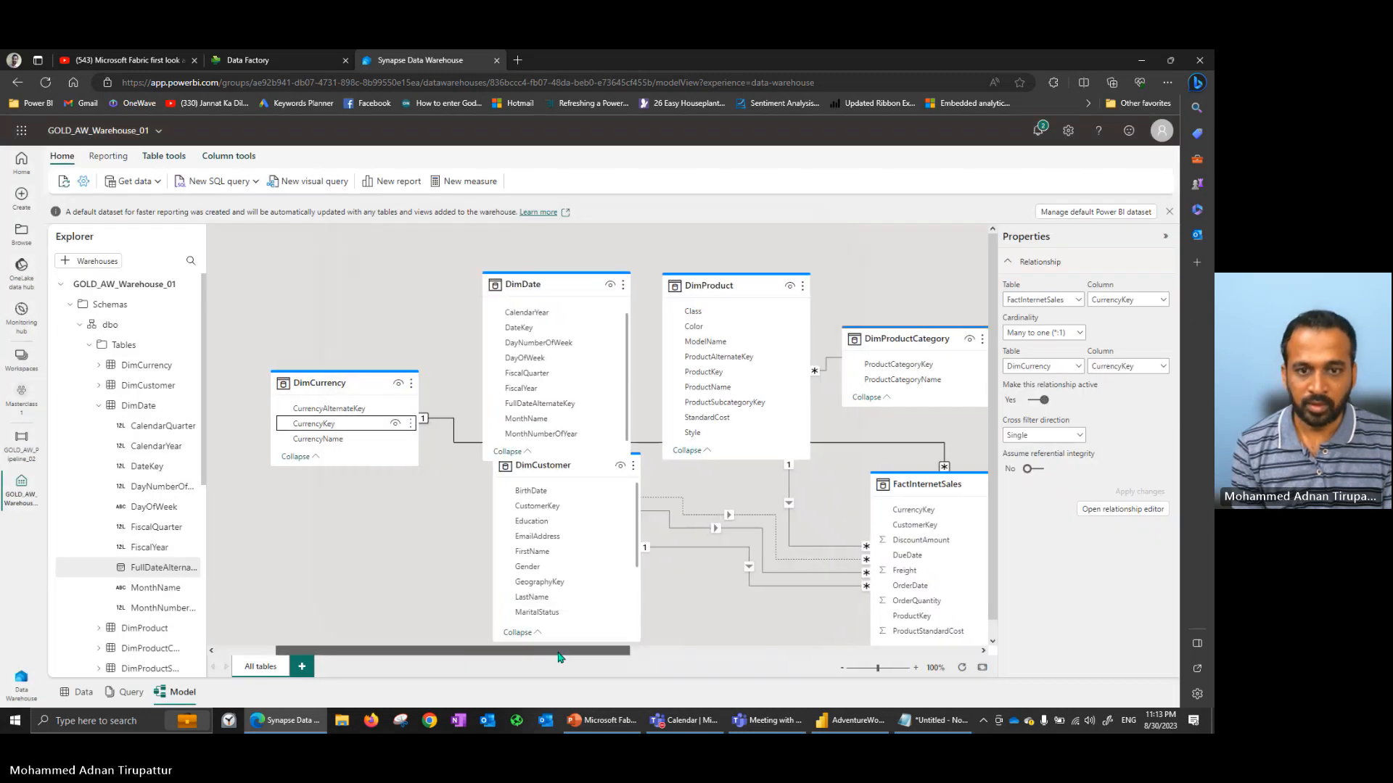
Switch to Power BI Desktop, examine how DimSalesTerritory is related, and move that table below DimDate.
left_click_drag(559, 650, 835, 656)
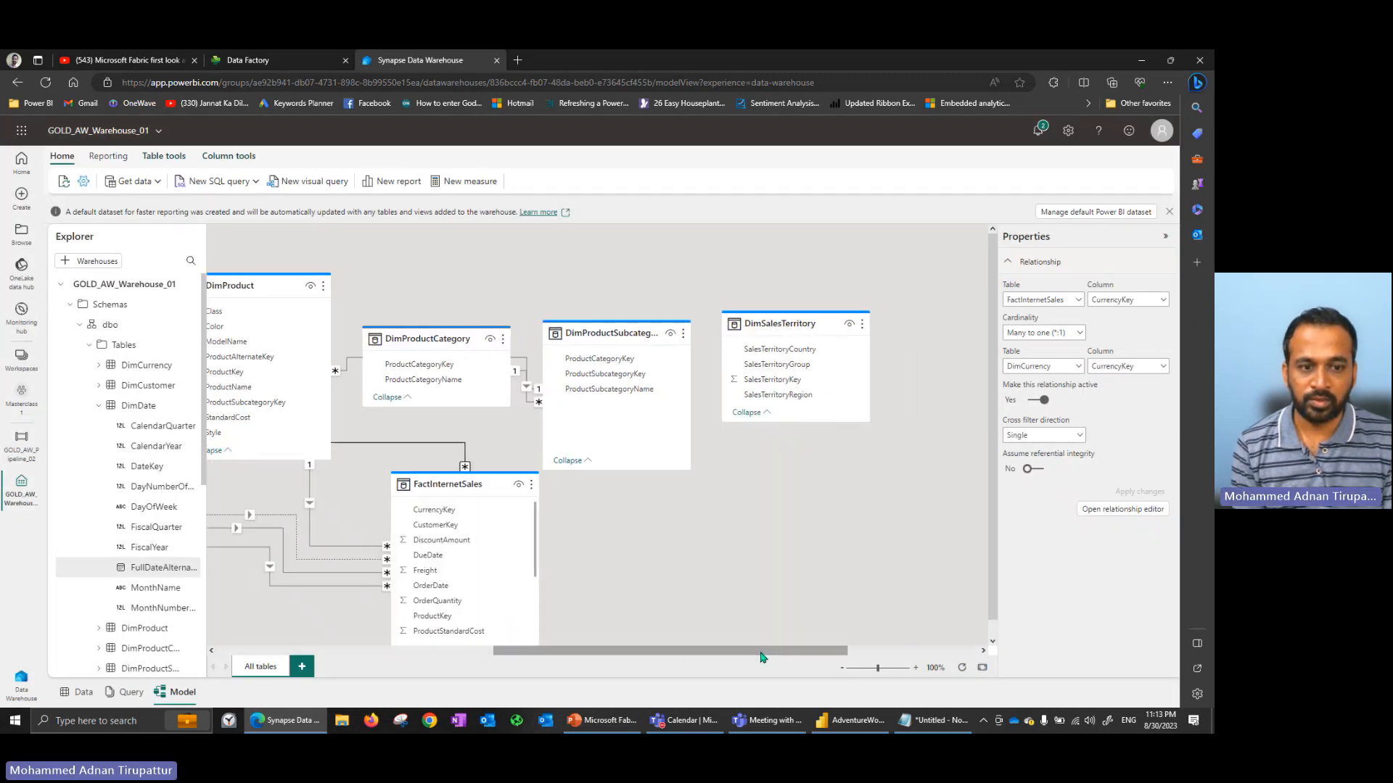
left_click(858, 730)
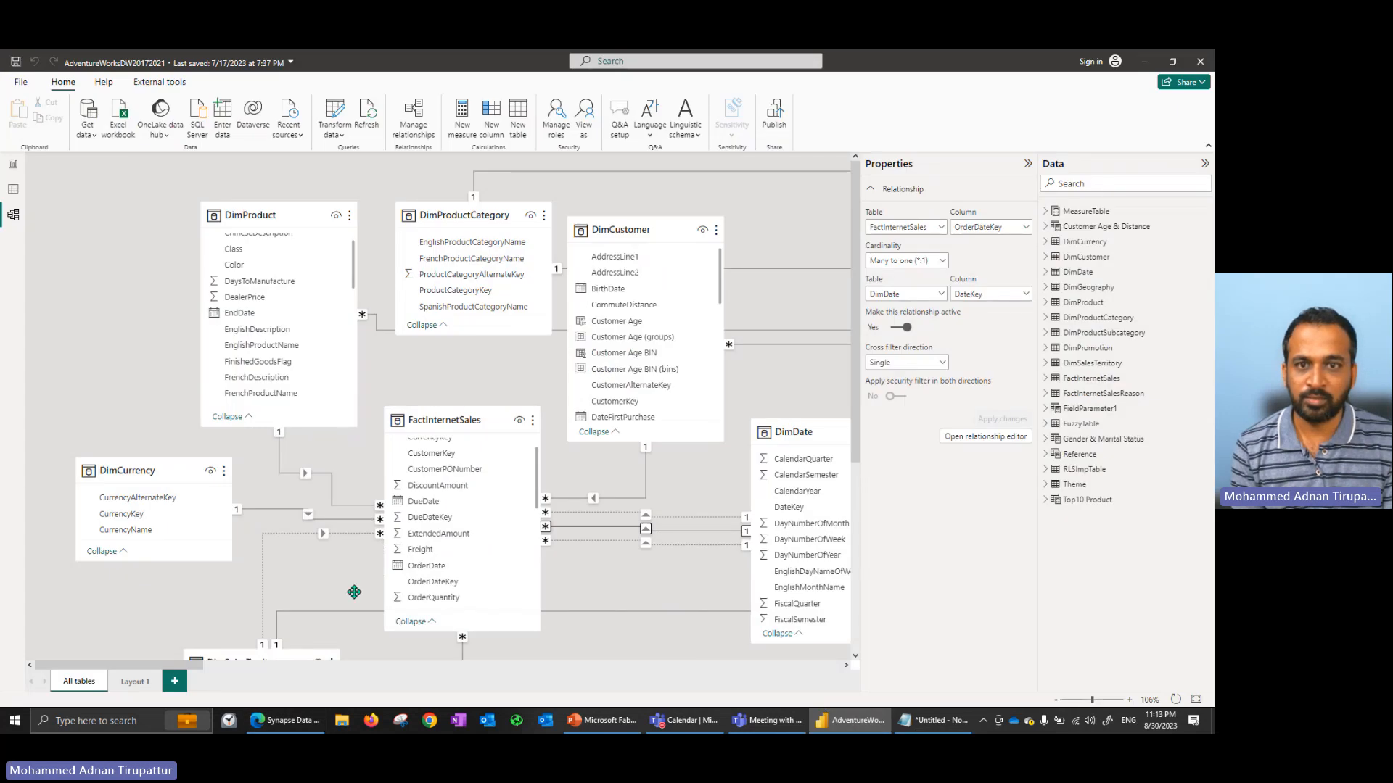
scroll(461, 464, "down", 2)
scroll(606, 544, "down", 3)
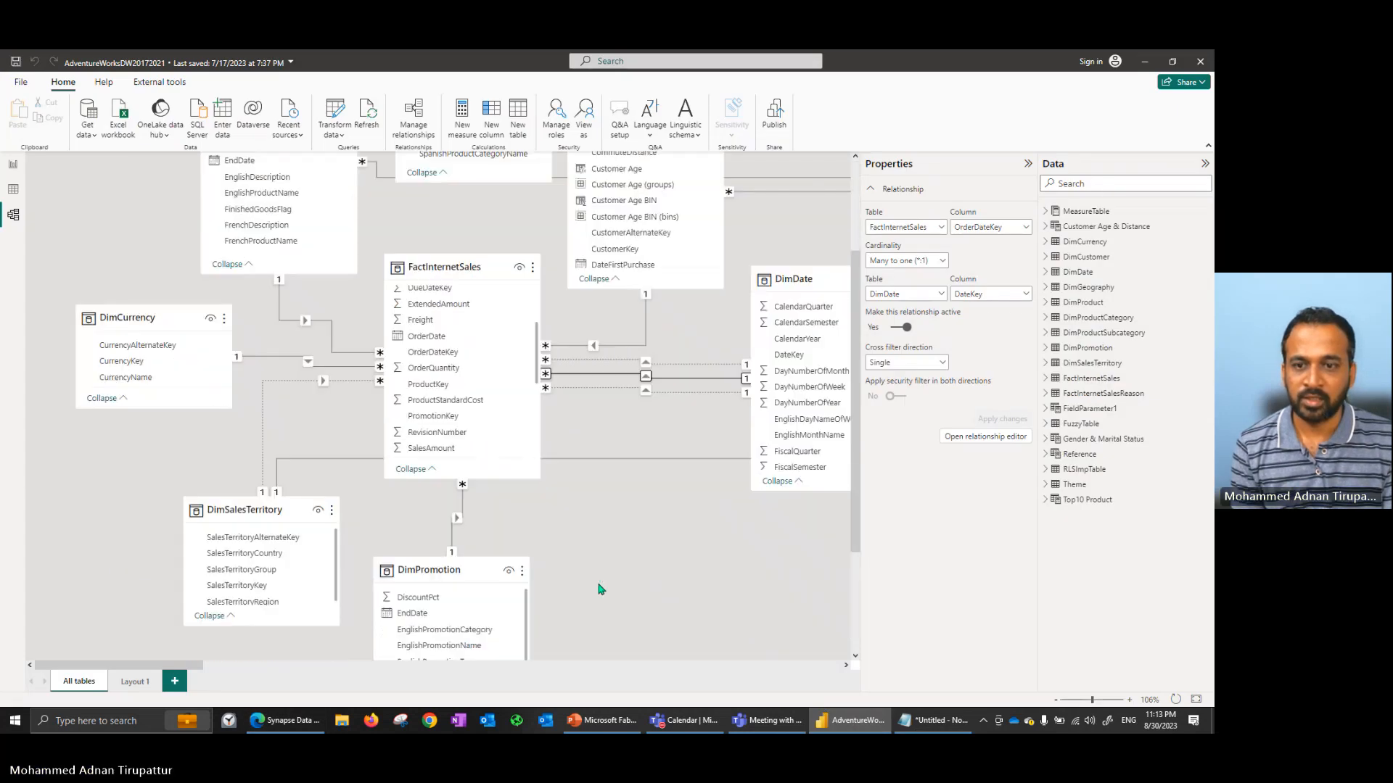
left_click(342, 459)
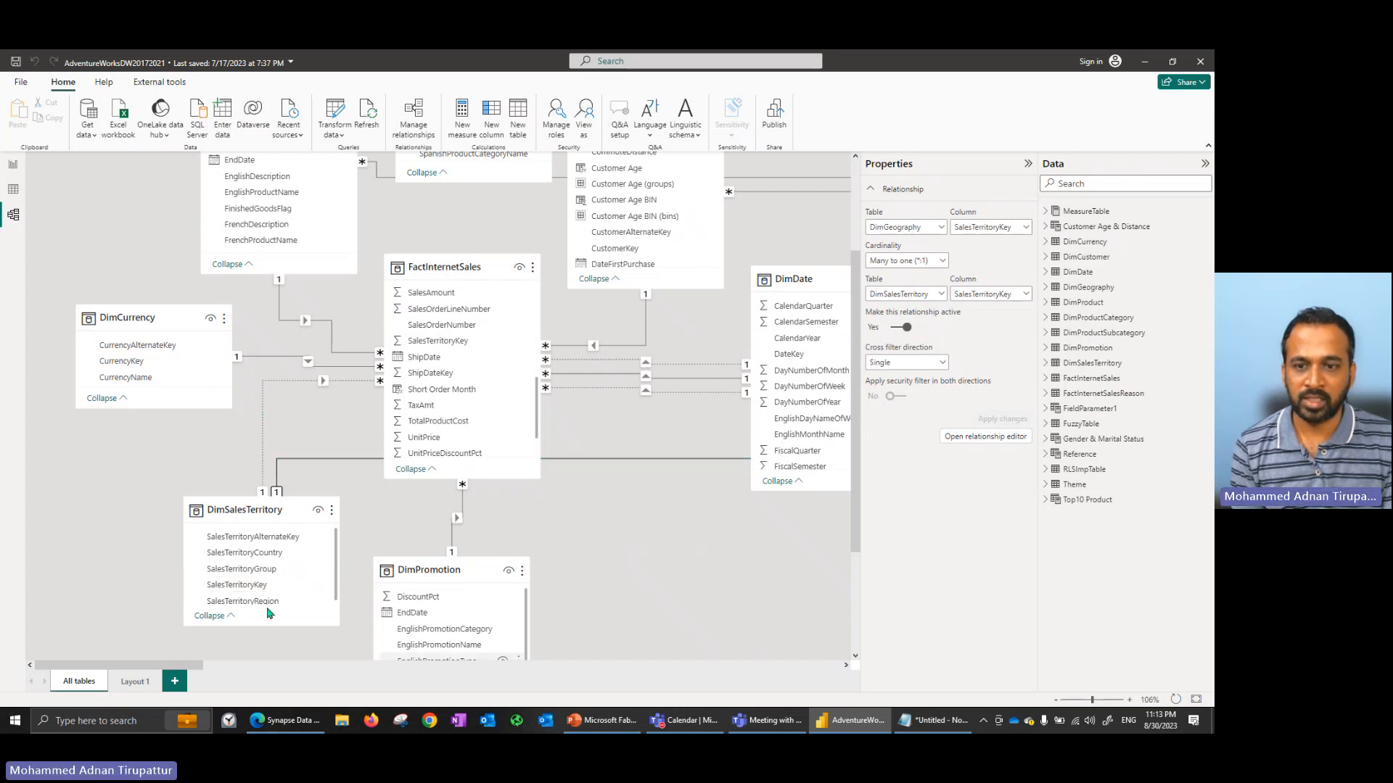
left_click_drag(275, 511, 770, 544)
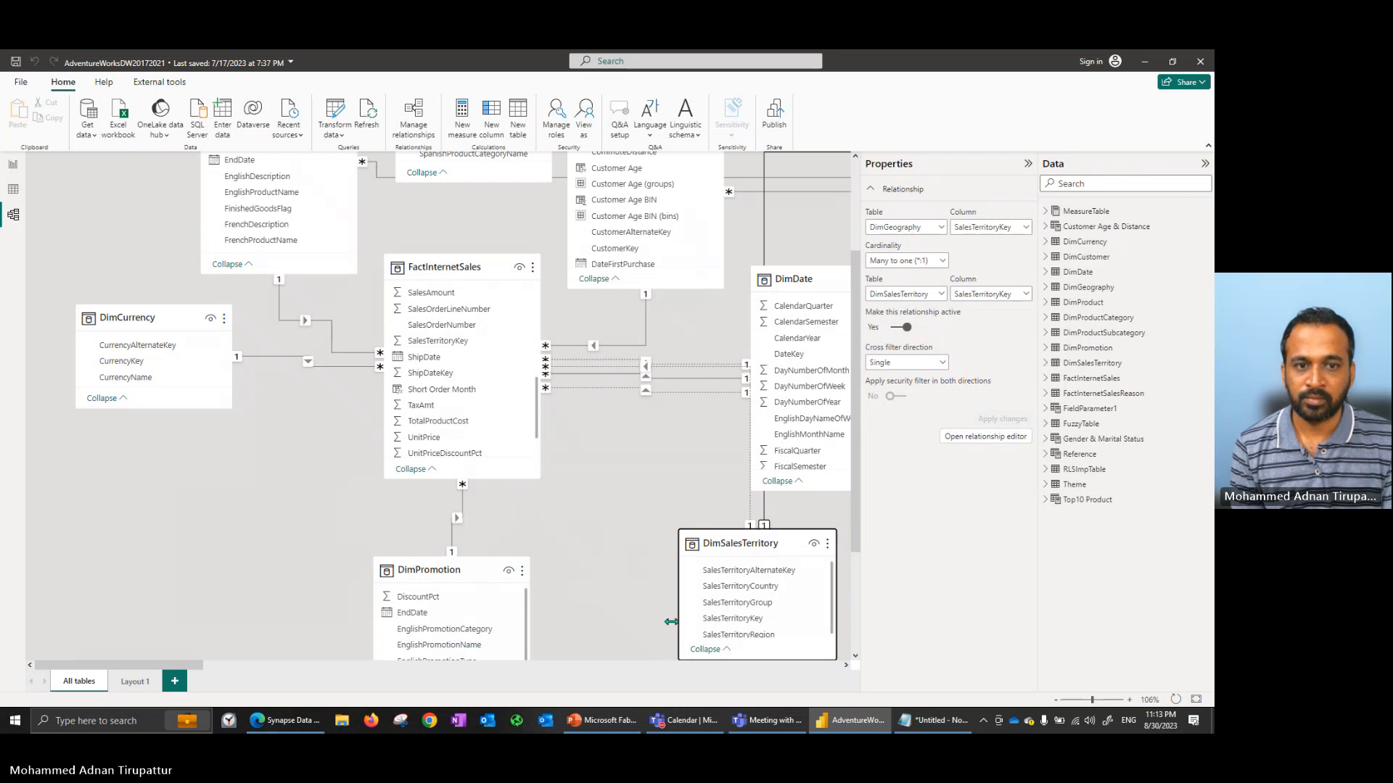
scroll(743, 447, "up", 2)
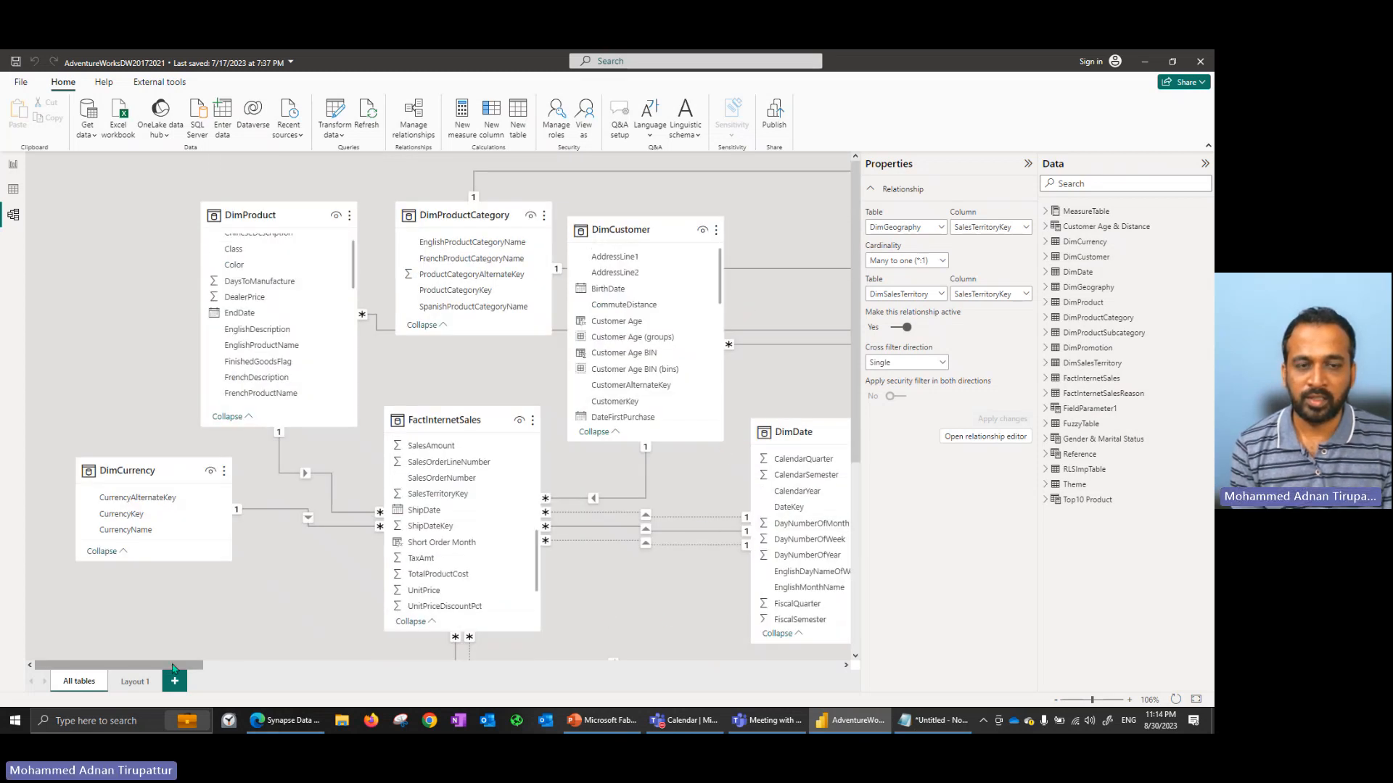
left_click_drag(173, 665, 276, 667)
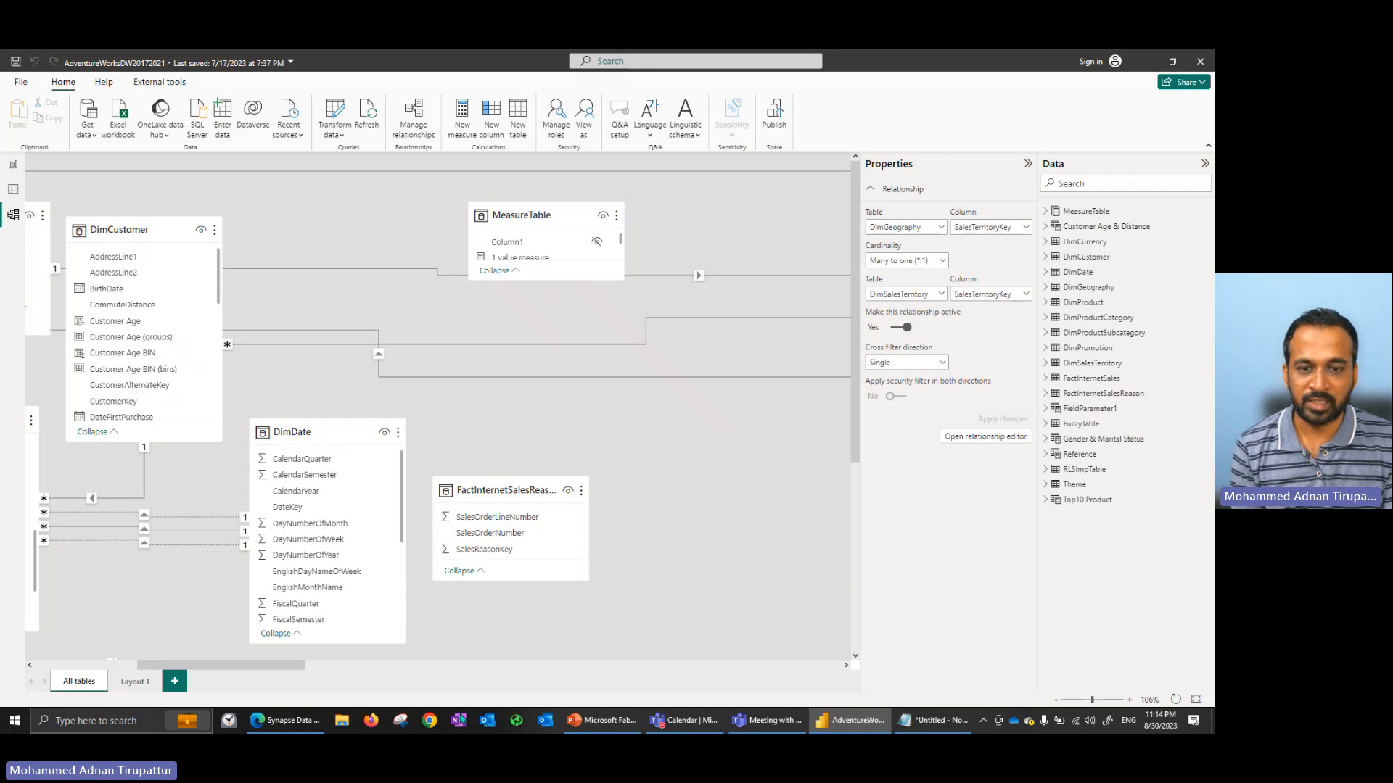
Back in the browser's warehouse model, move DimSalesTerritory beside FactInternetSales and create an active one-to-many relationship between them on SalesTerritoryKey.
left_click(288, 720)
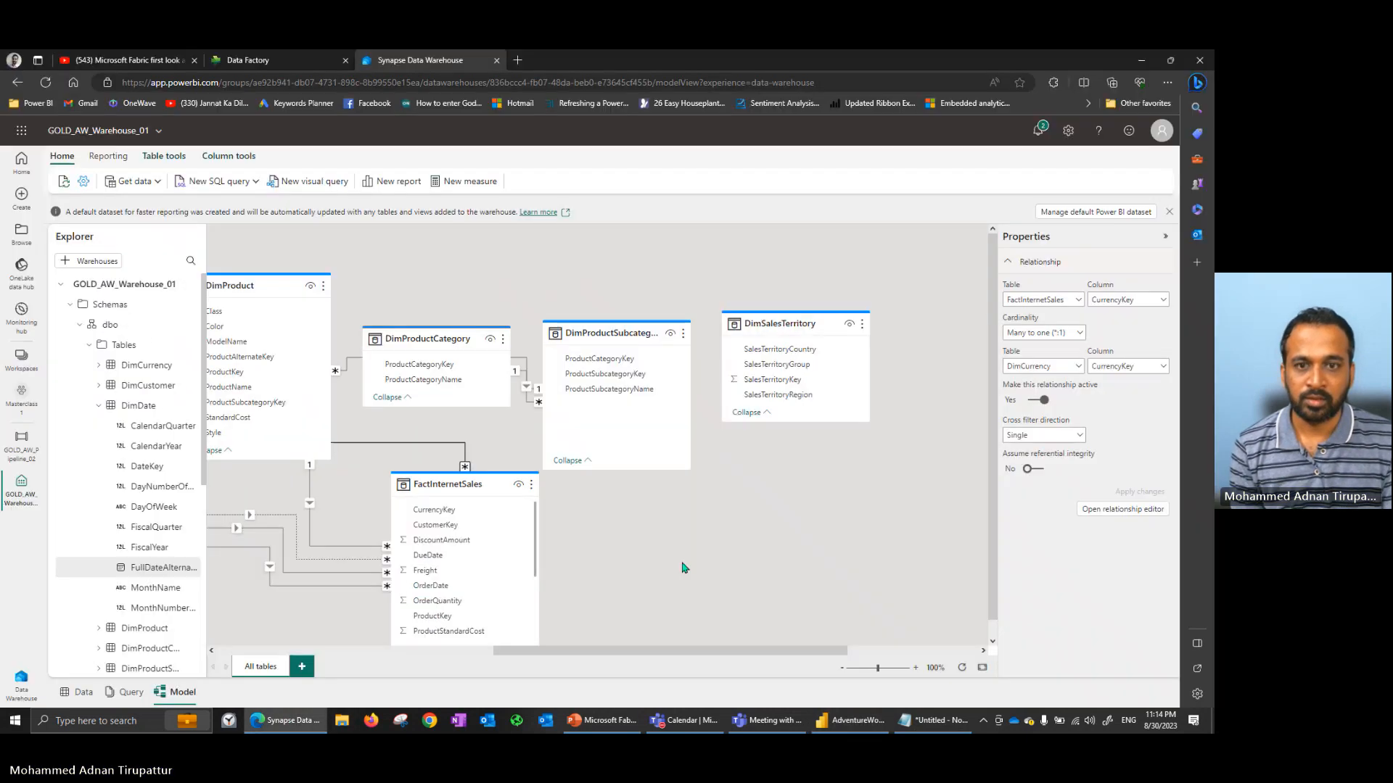
left_click_drag(610, 651, 319, 659)
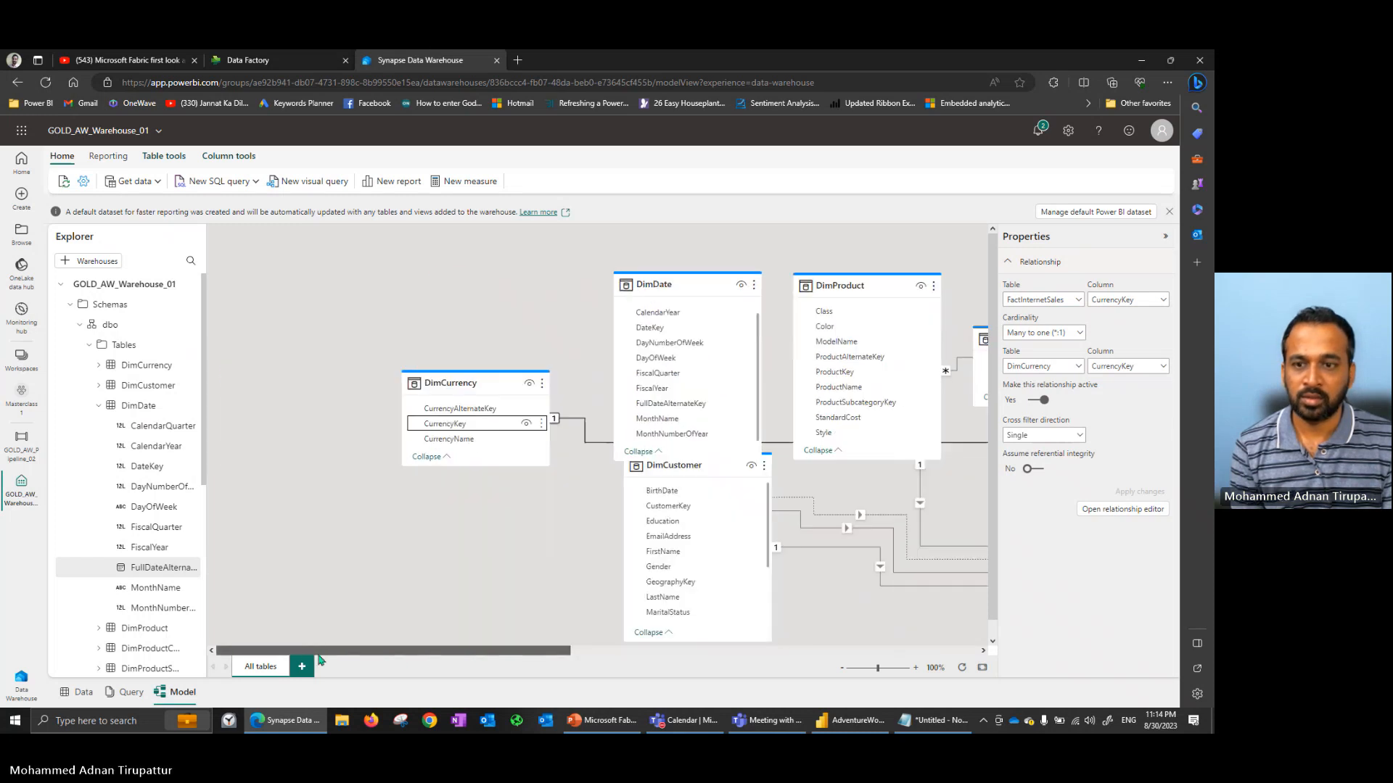
left_click(98, 412)
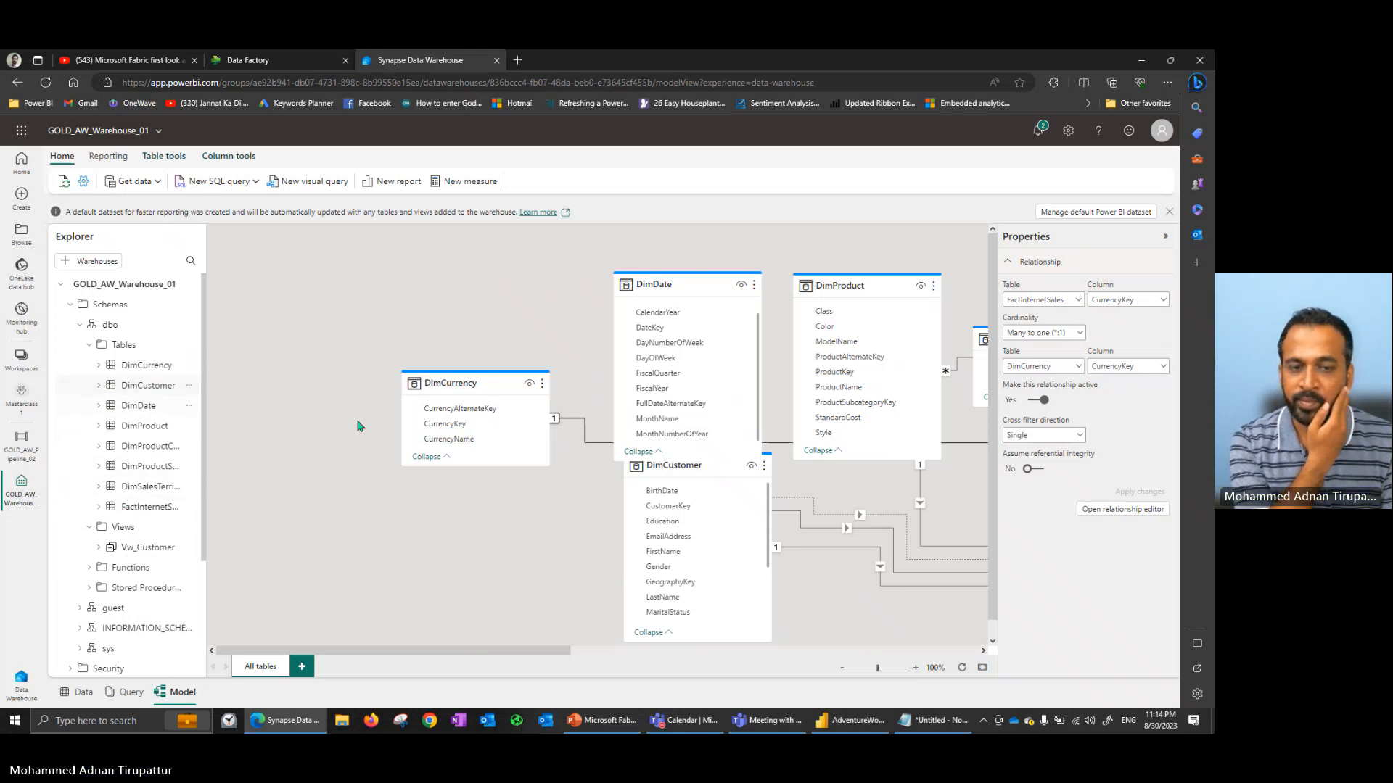
left_click_drag(546, 657, 737, 658)
scroll(653, 550, "down", 3)
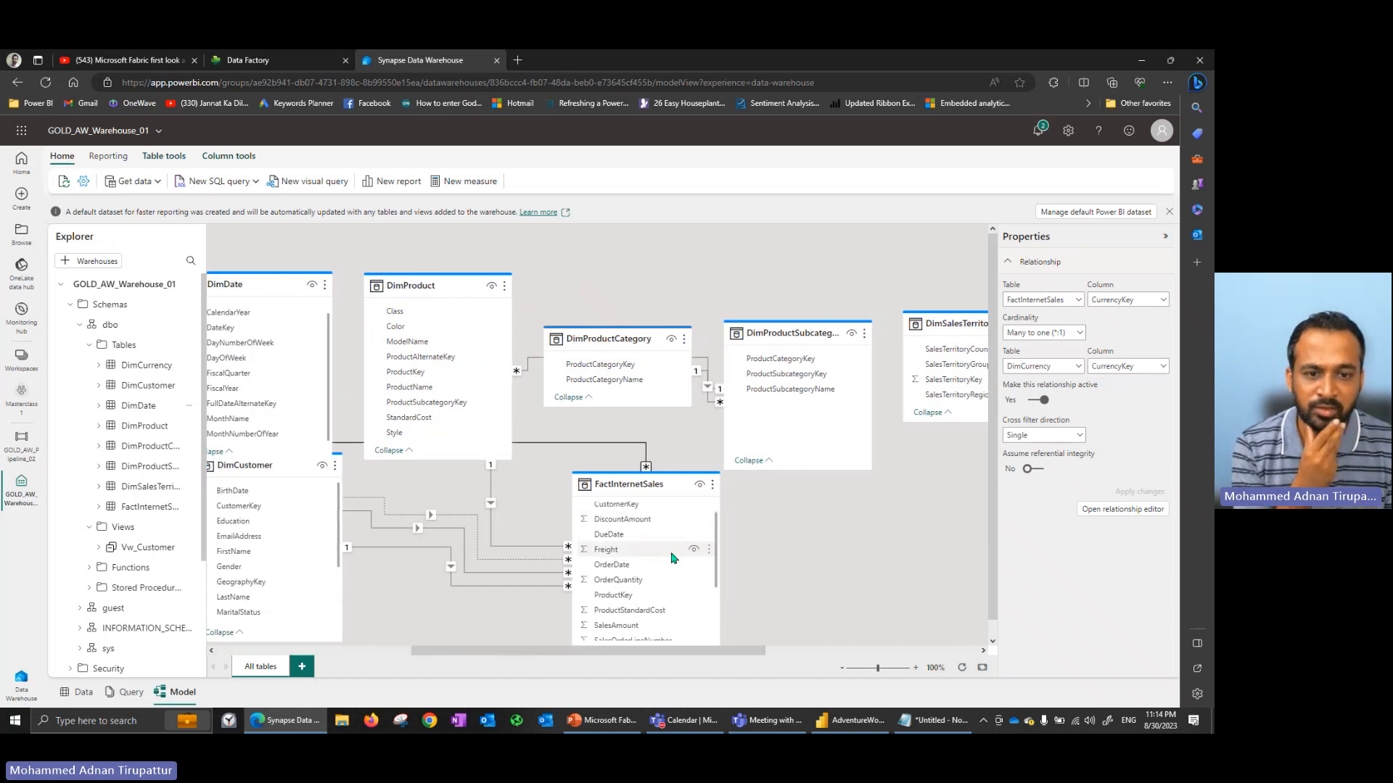
left_click_drag(963, 380, 856, 565)
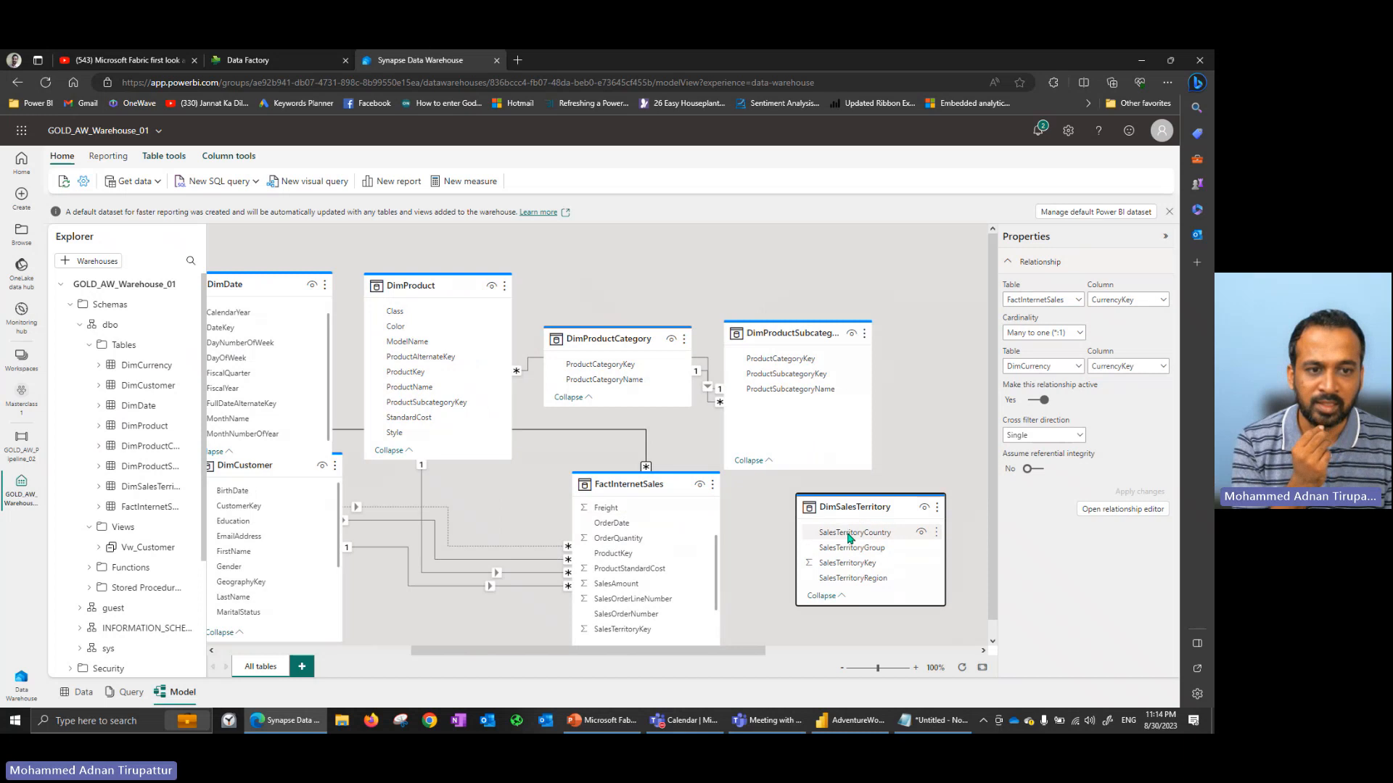
left_click_drag(852, 573, 639, 631)
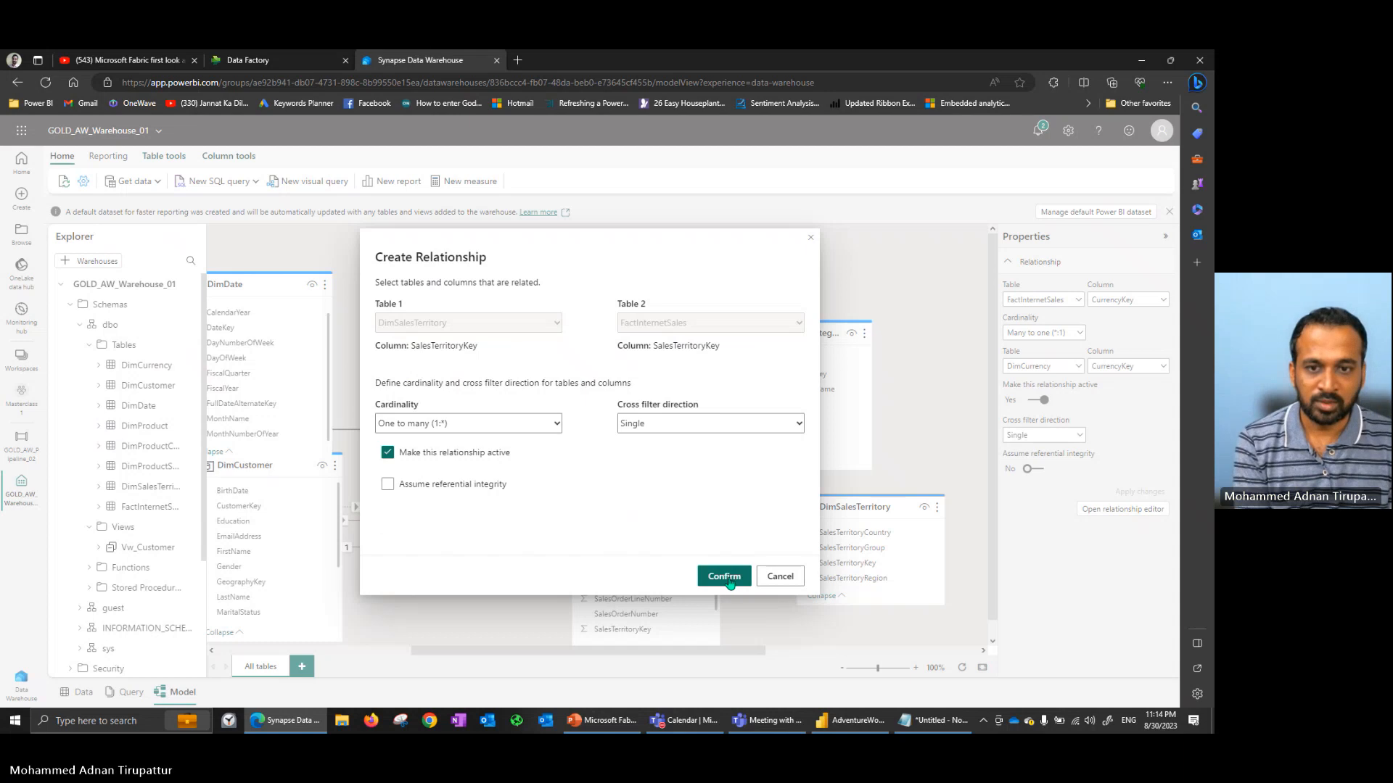
left_click(731, 579)
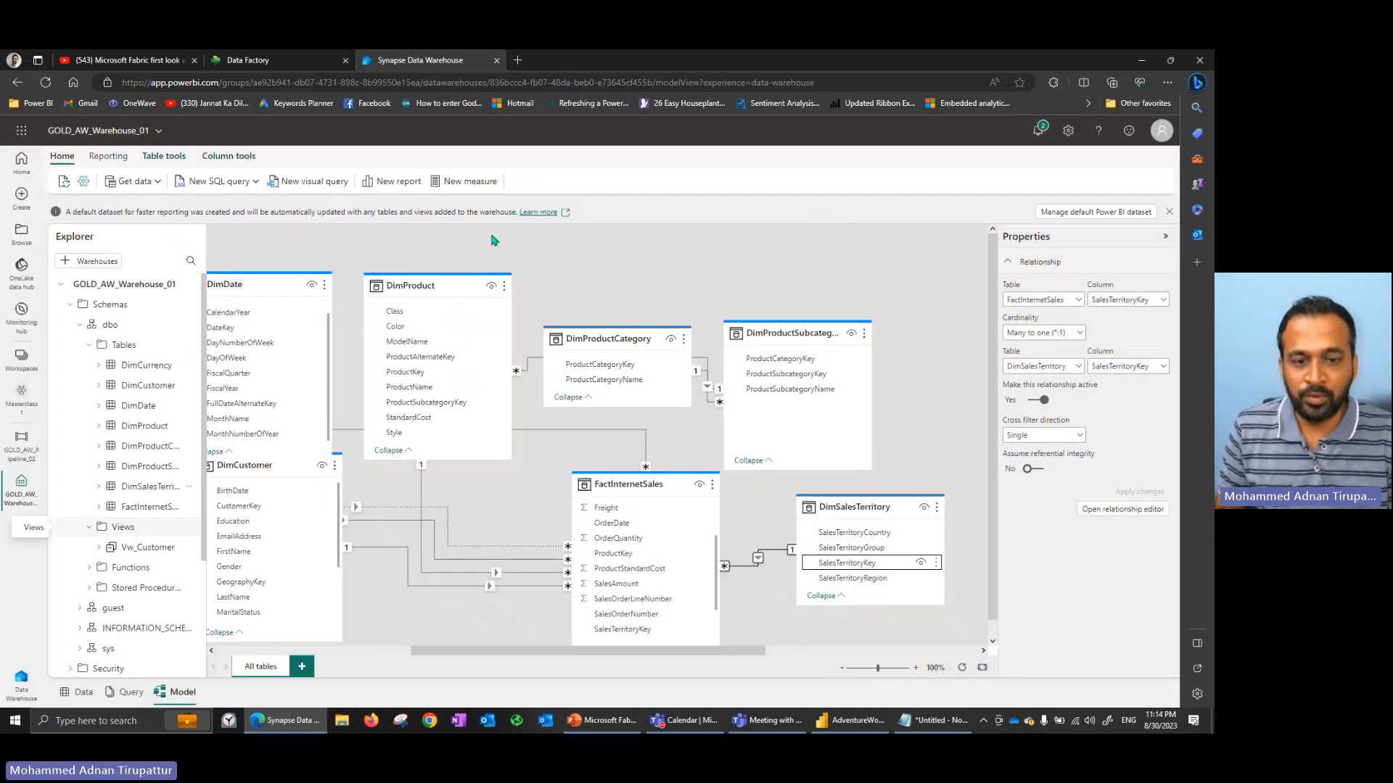
Hide the Vw_Customer view in the warehouse model.
left_click(797, 652)
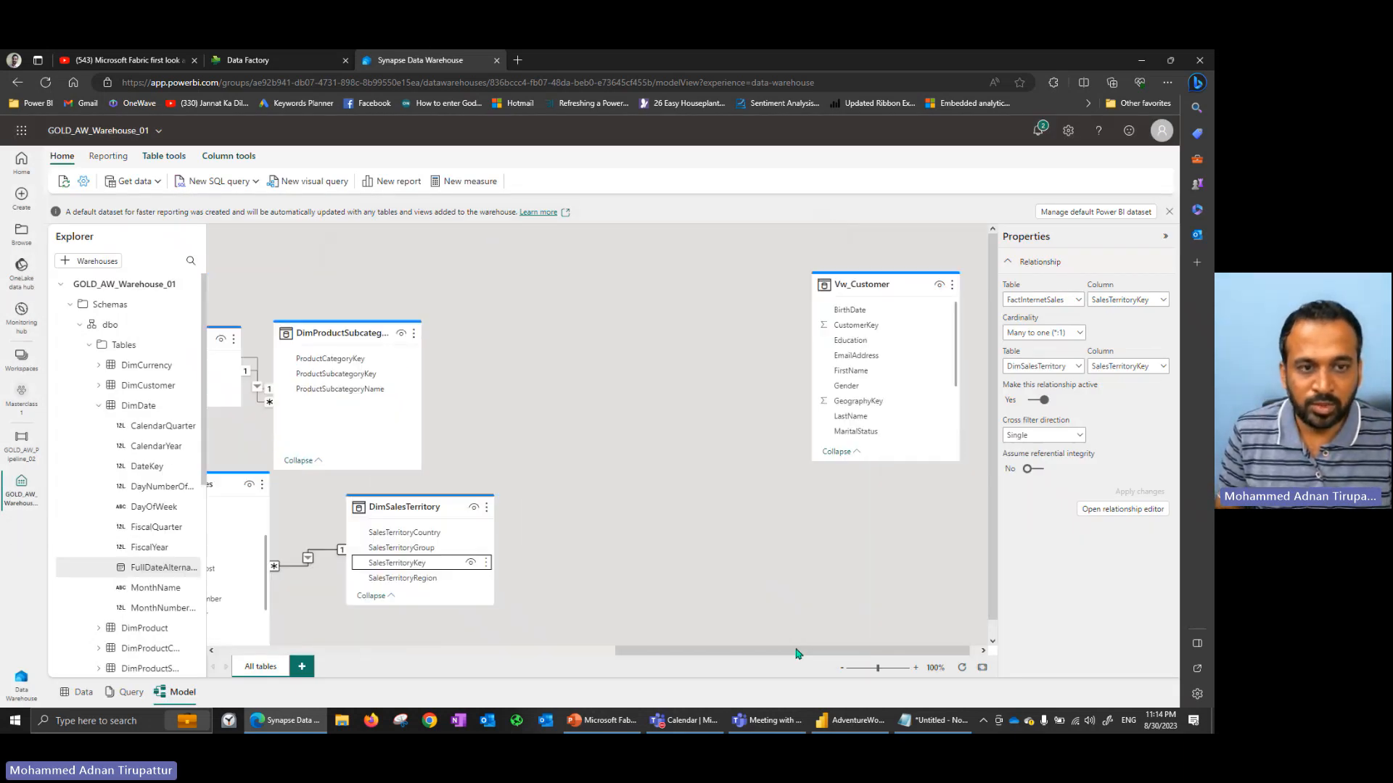
left_click(886, 281)
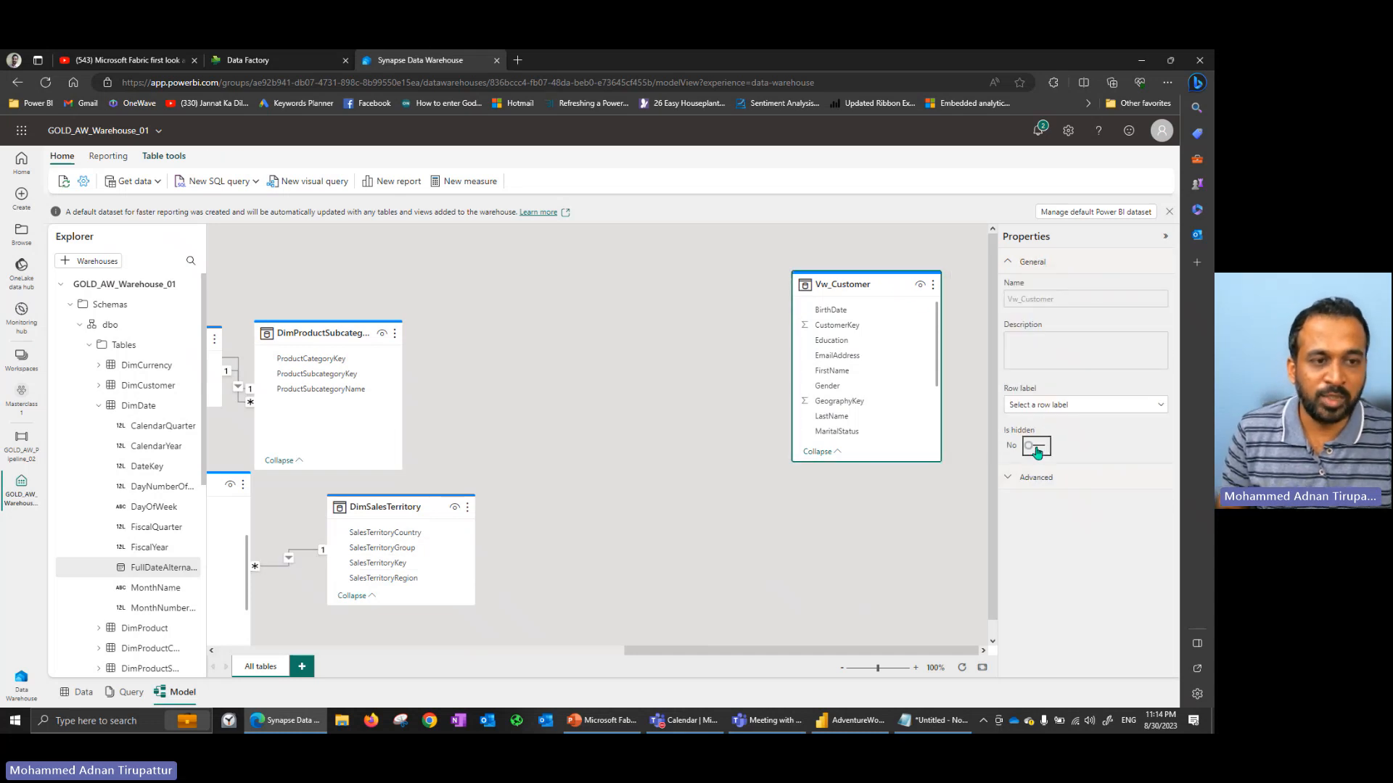
left_click(1036, 448)
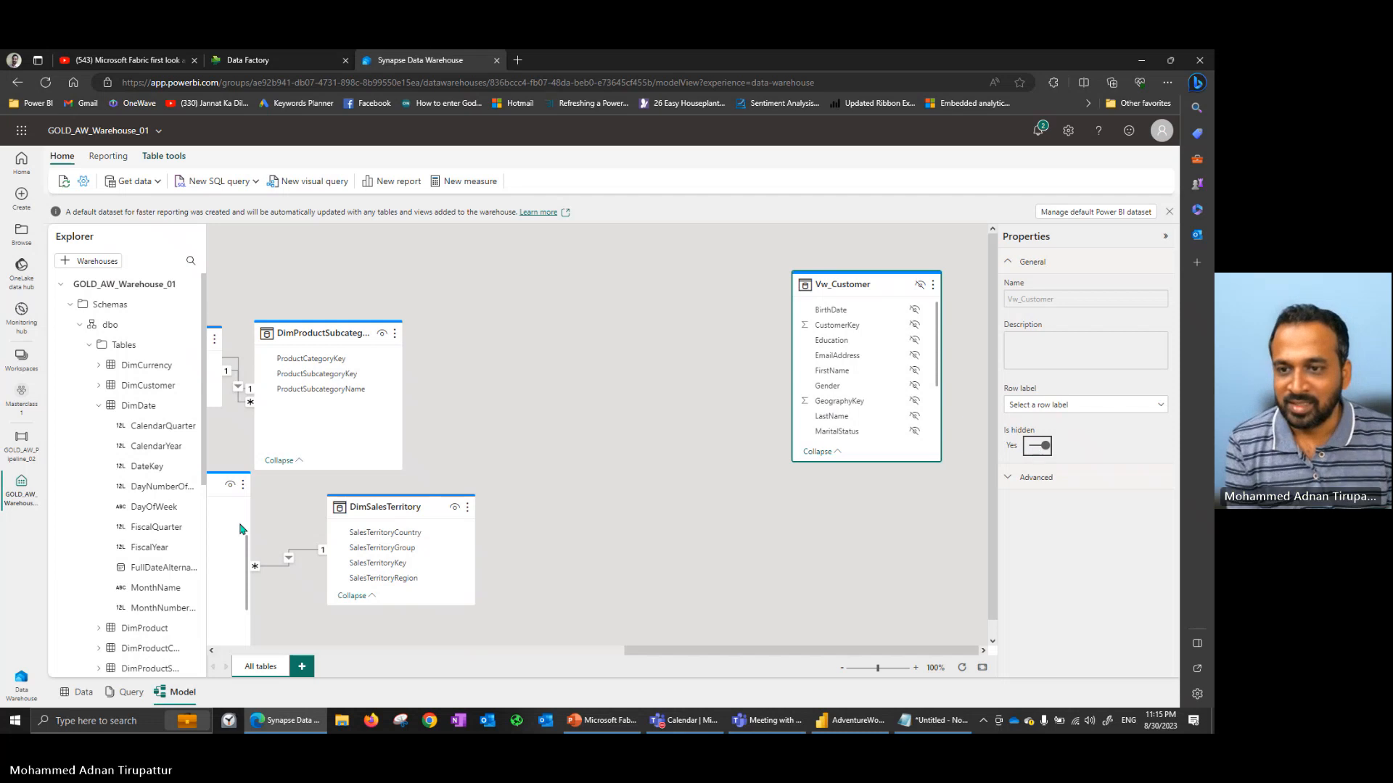
Collapse DimDate's column list in the explorer, then select the FactInternetSales table and add a new measure to it.
left_click(98, 405)
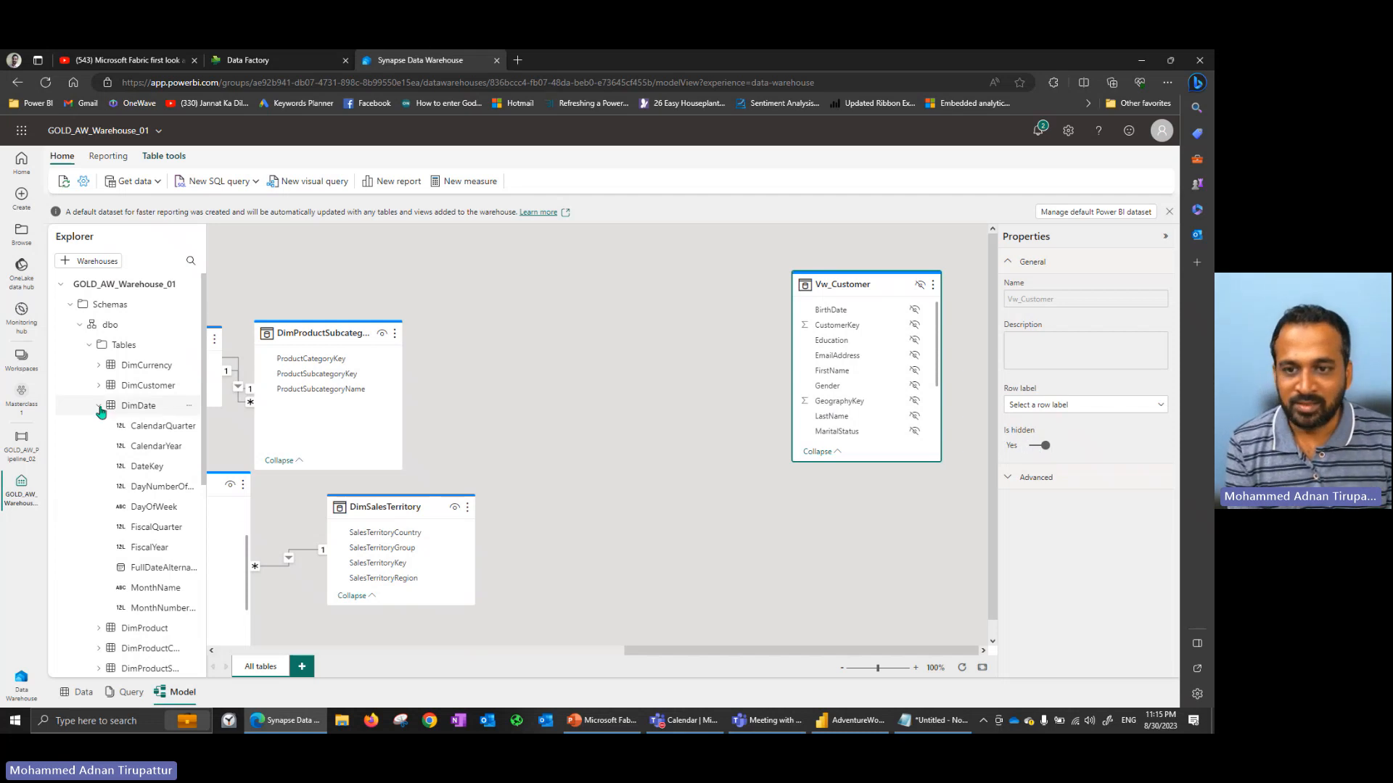
left_click(368, 652)
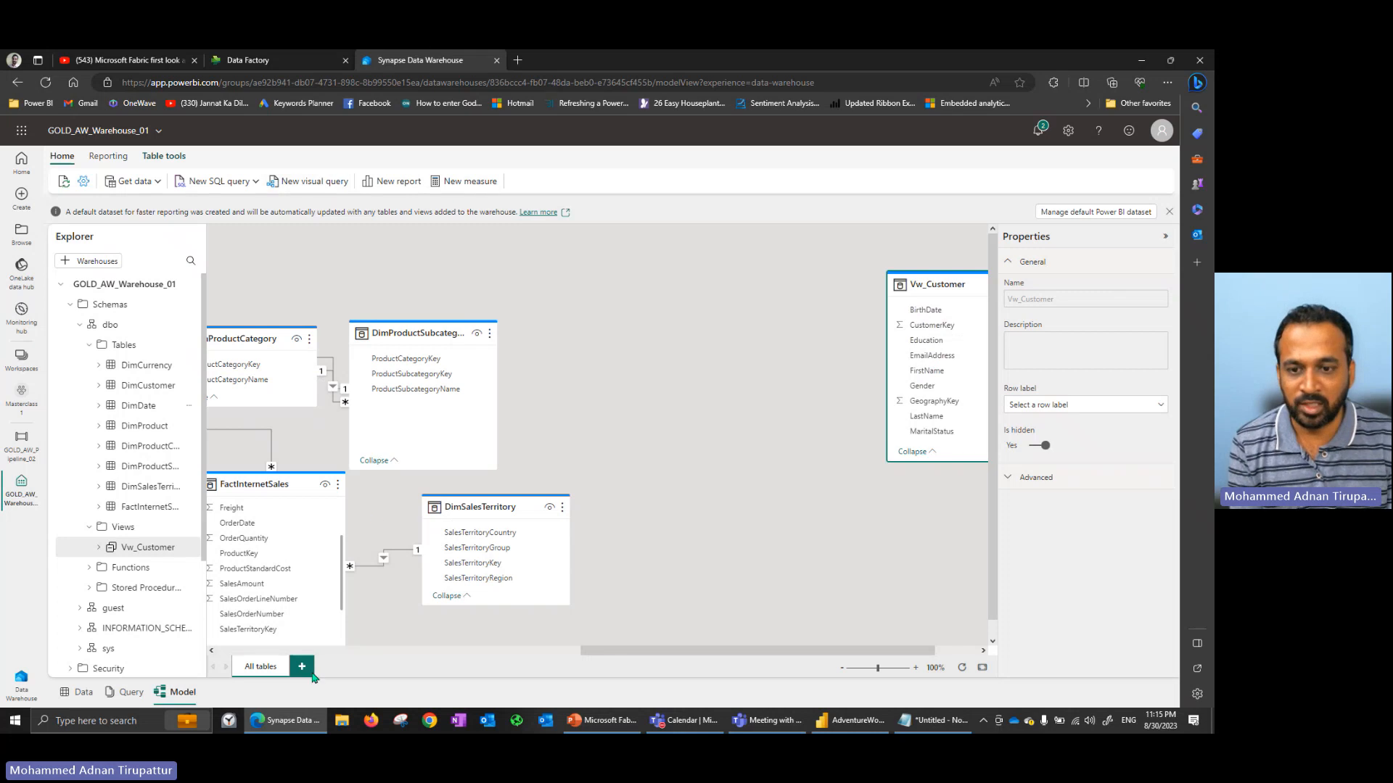
left_click(332, 652)
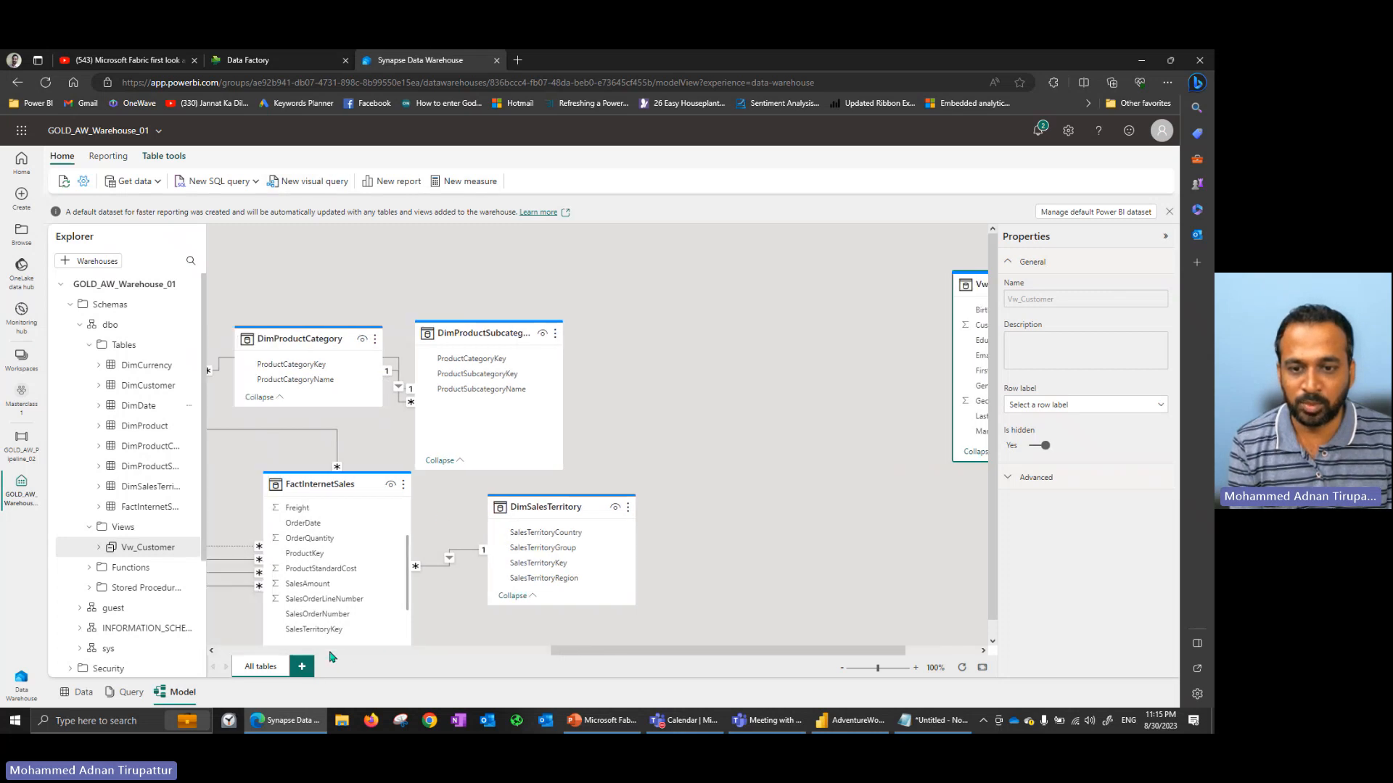
left_click(330, 652)
left_click(934, 485)
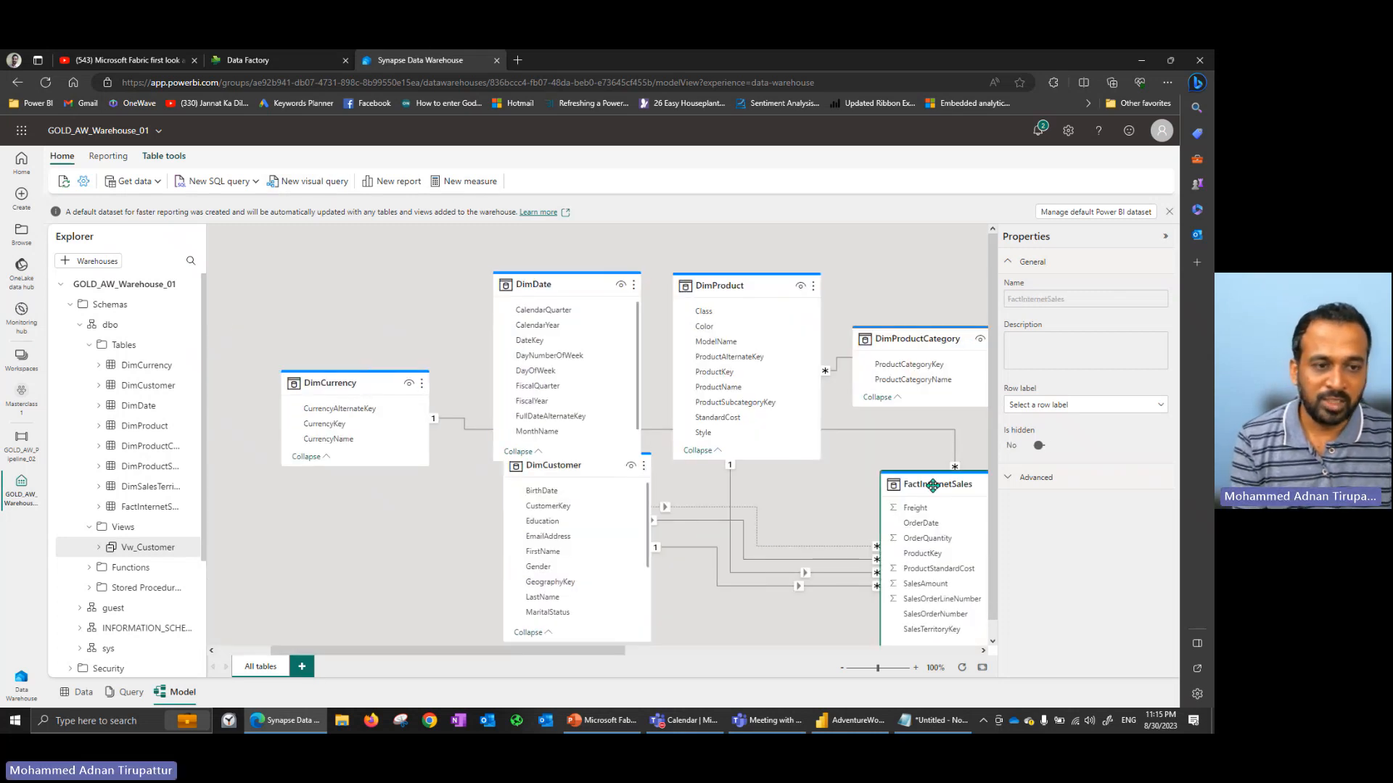
left_click_drag(618, 652, 771, 653)
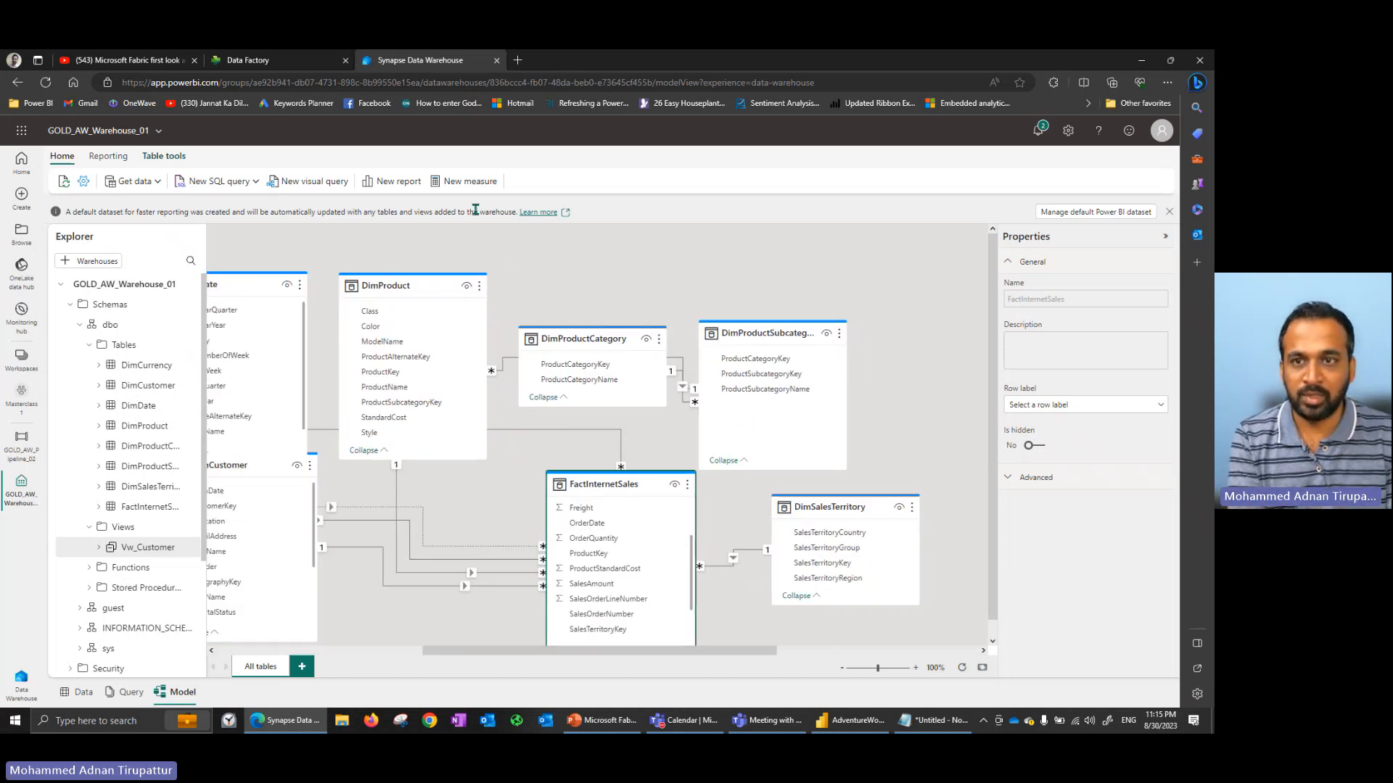
left_click(465, 187)
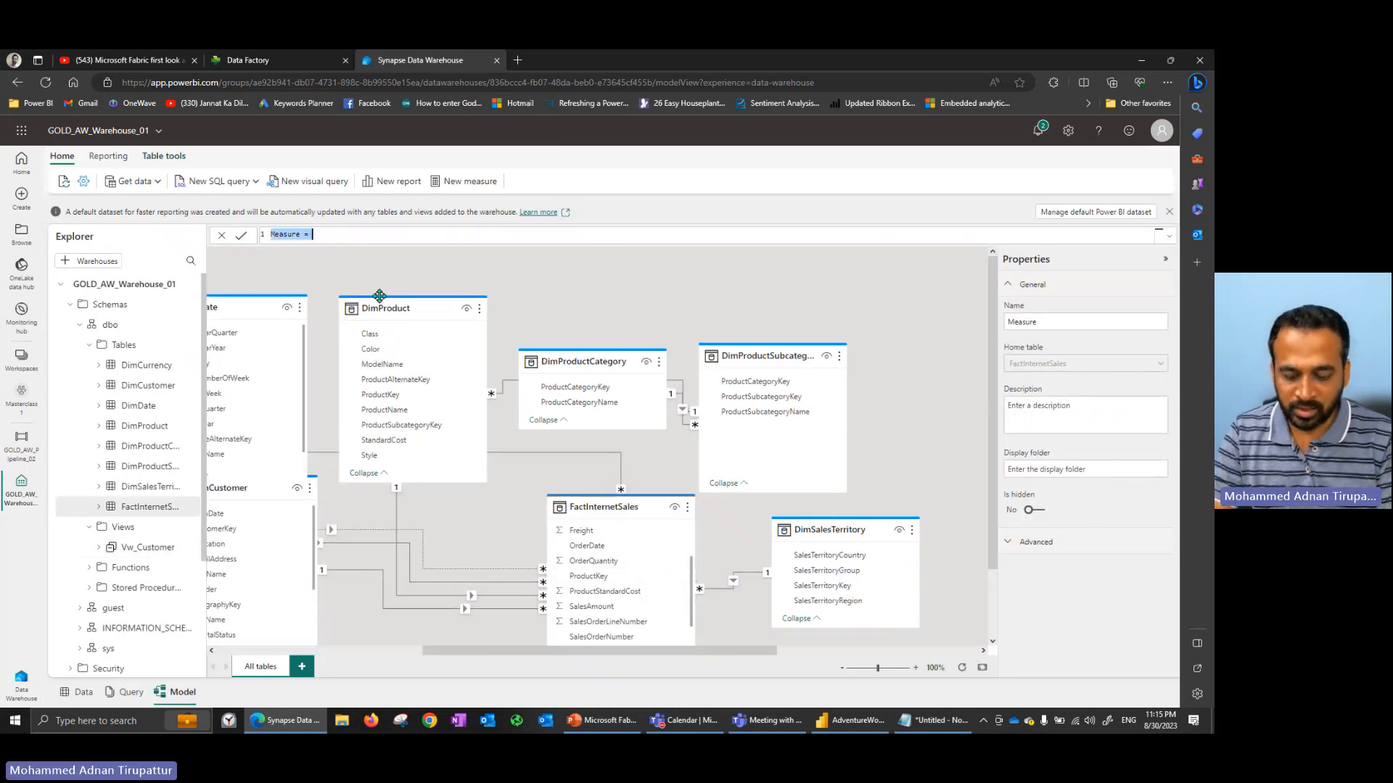
type("Su")
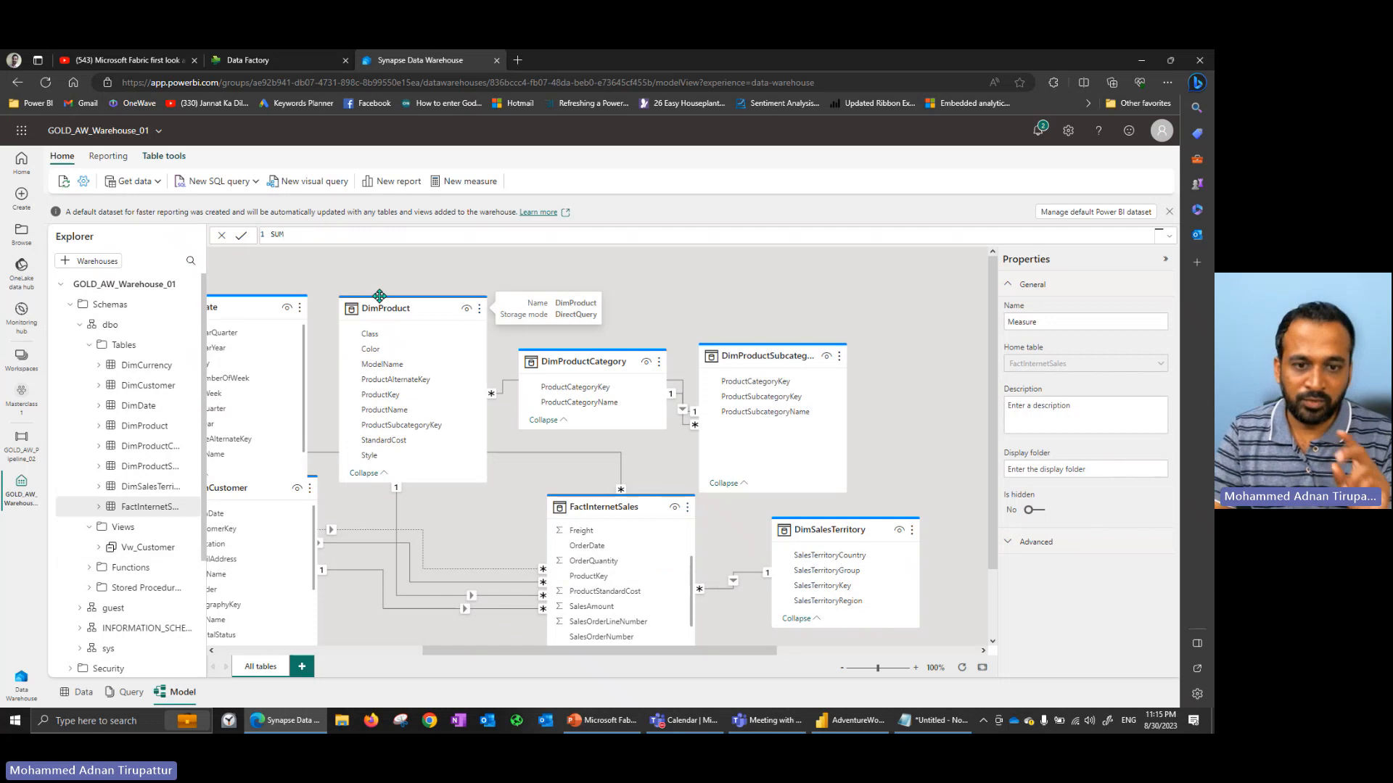
key("ctrl+a")
type("O")
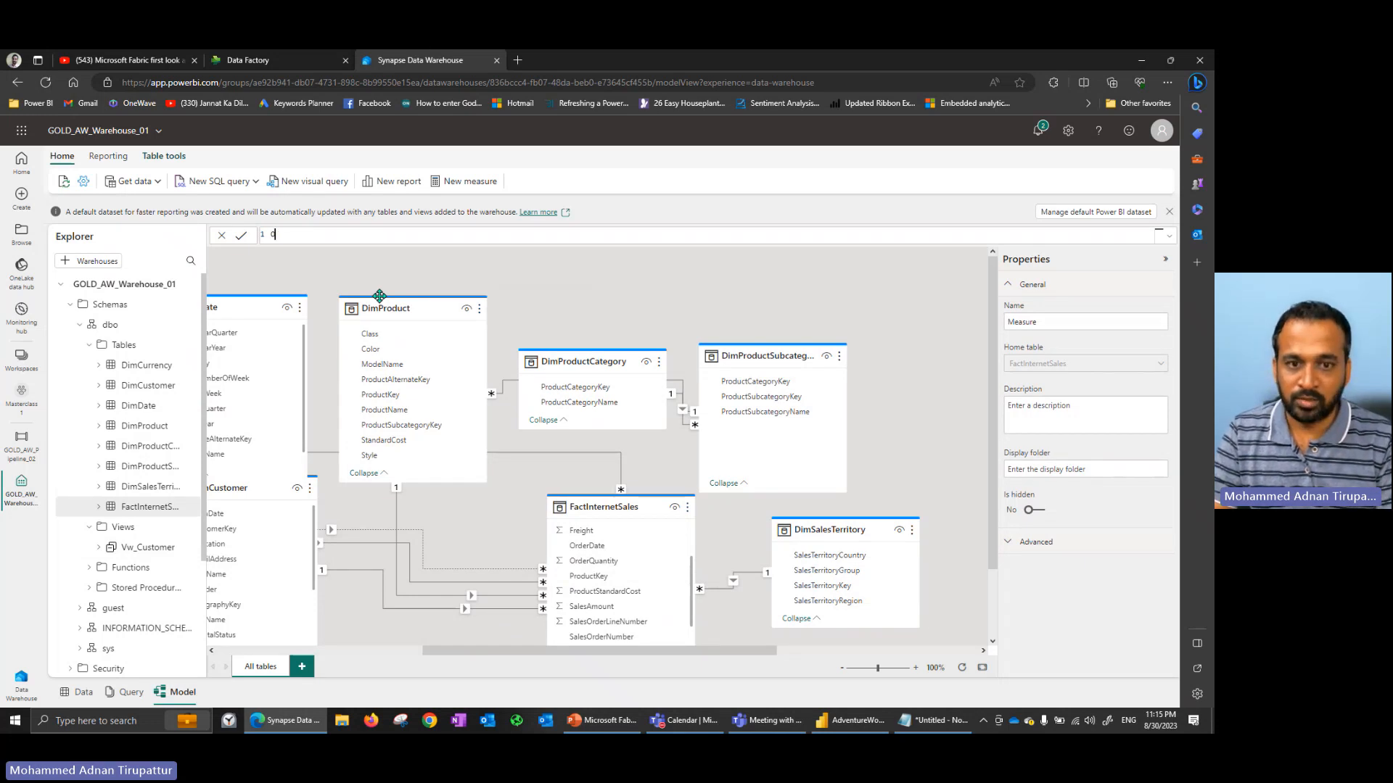
type("rderQuantit")
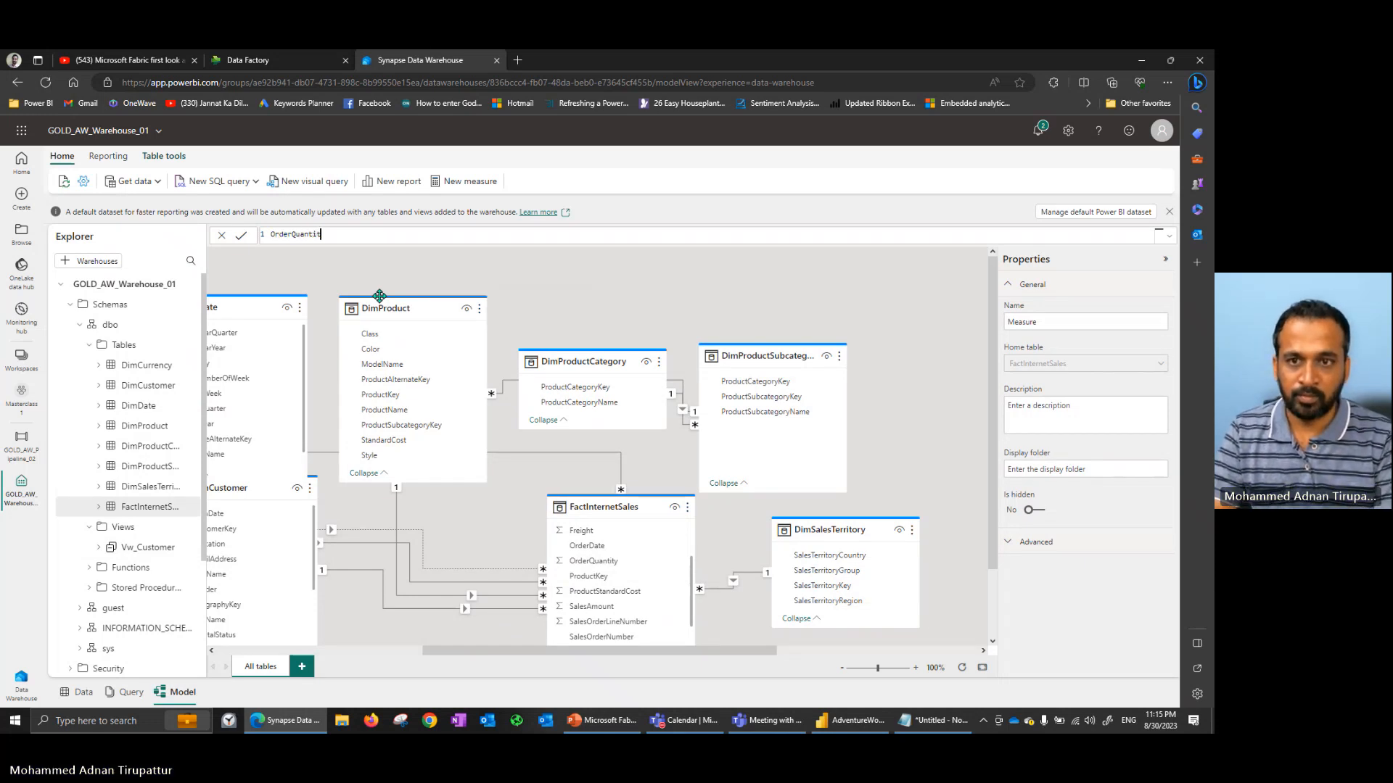
type("y = ")
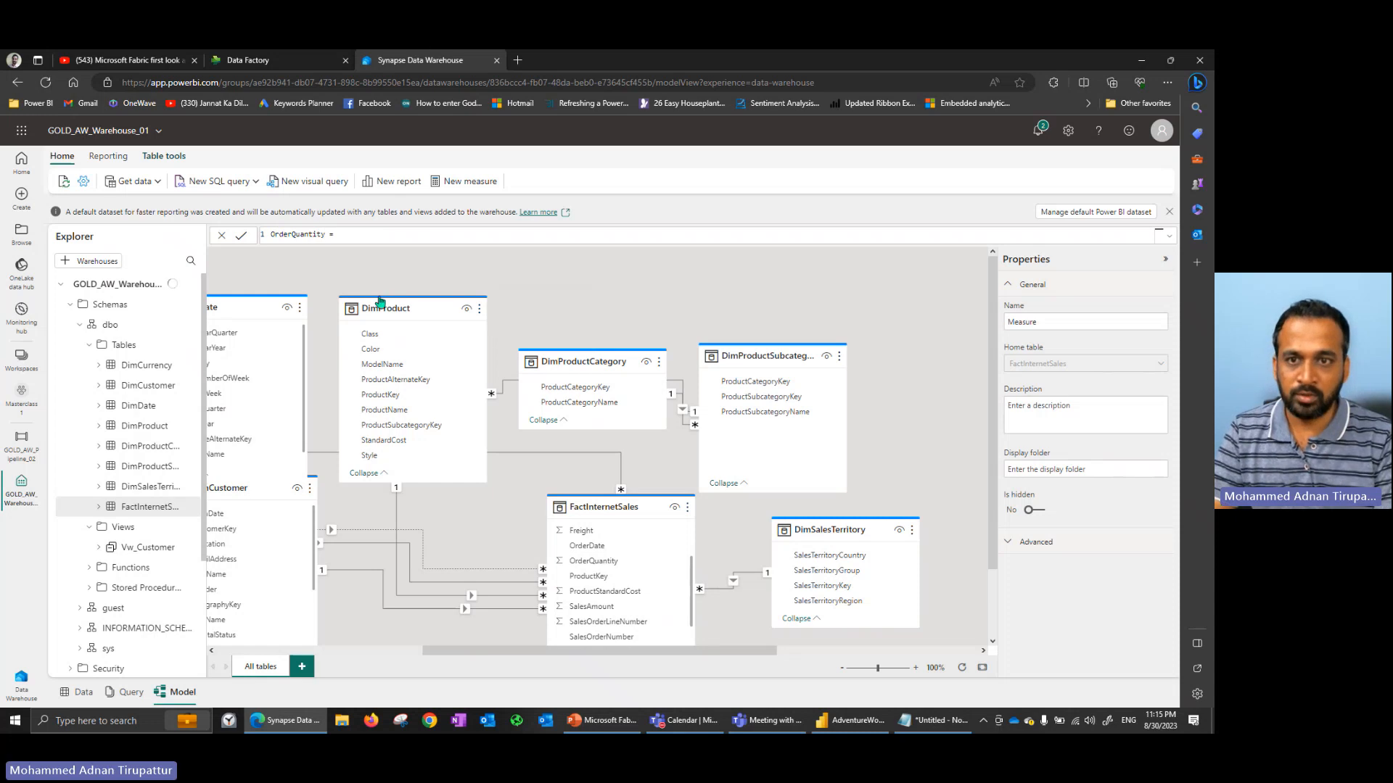
type("SUM(ORDER")
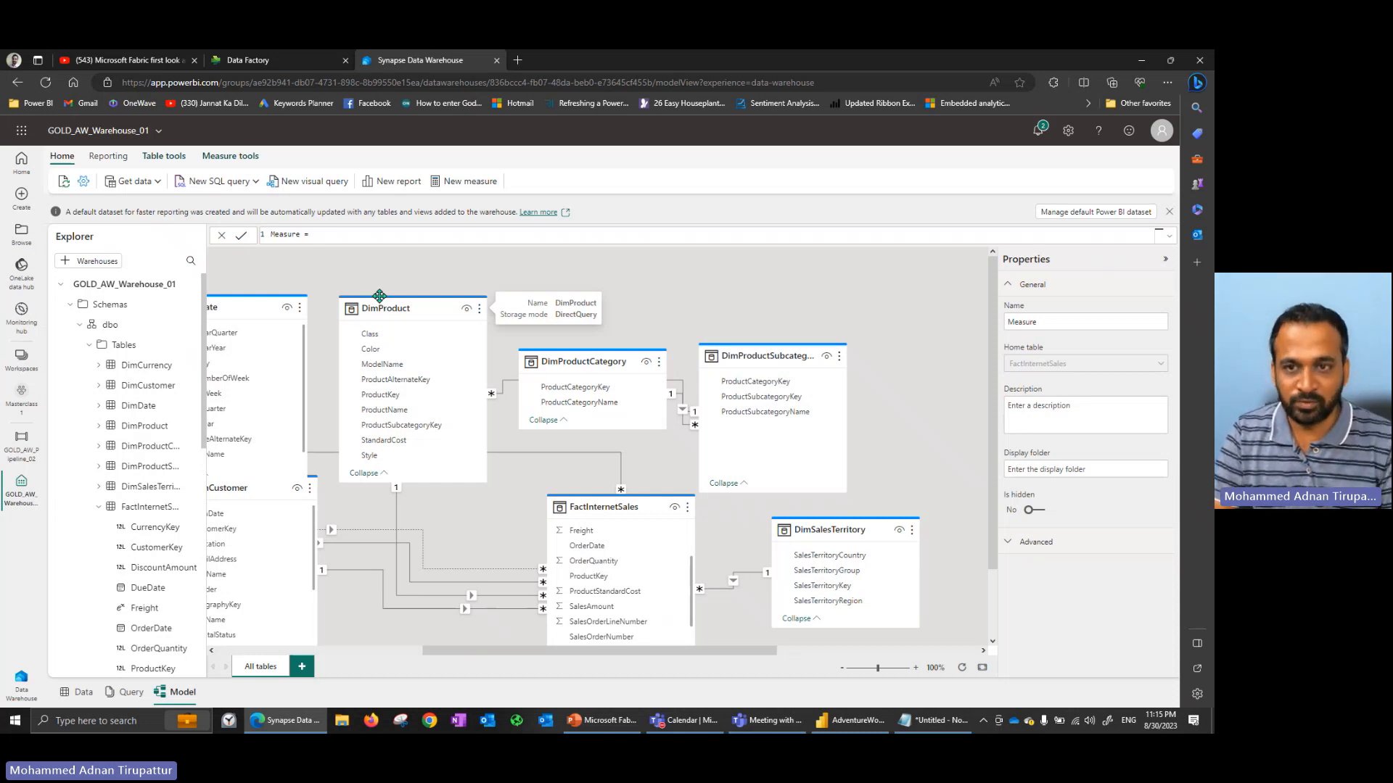
Define the new FactInternetSales measure as QrderQuantity = SUM(FactInternetSales[OrderQuantity]) and commit the formula.
key("ctrl+a")
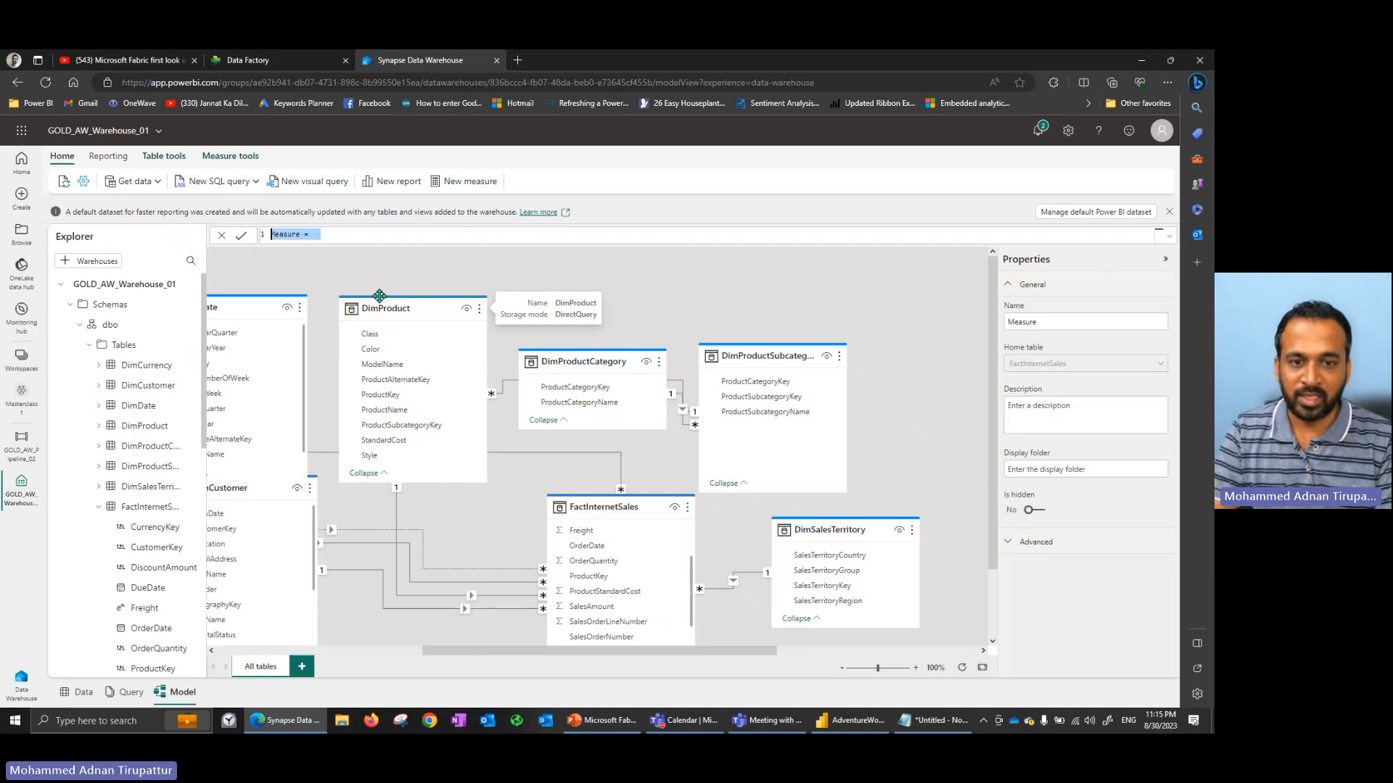
type("c")
key("BackSpace")
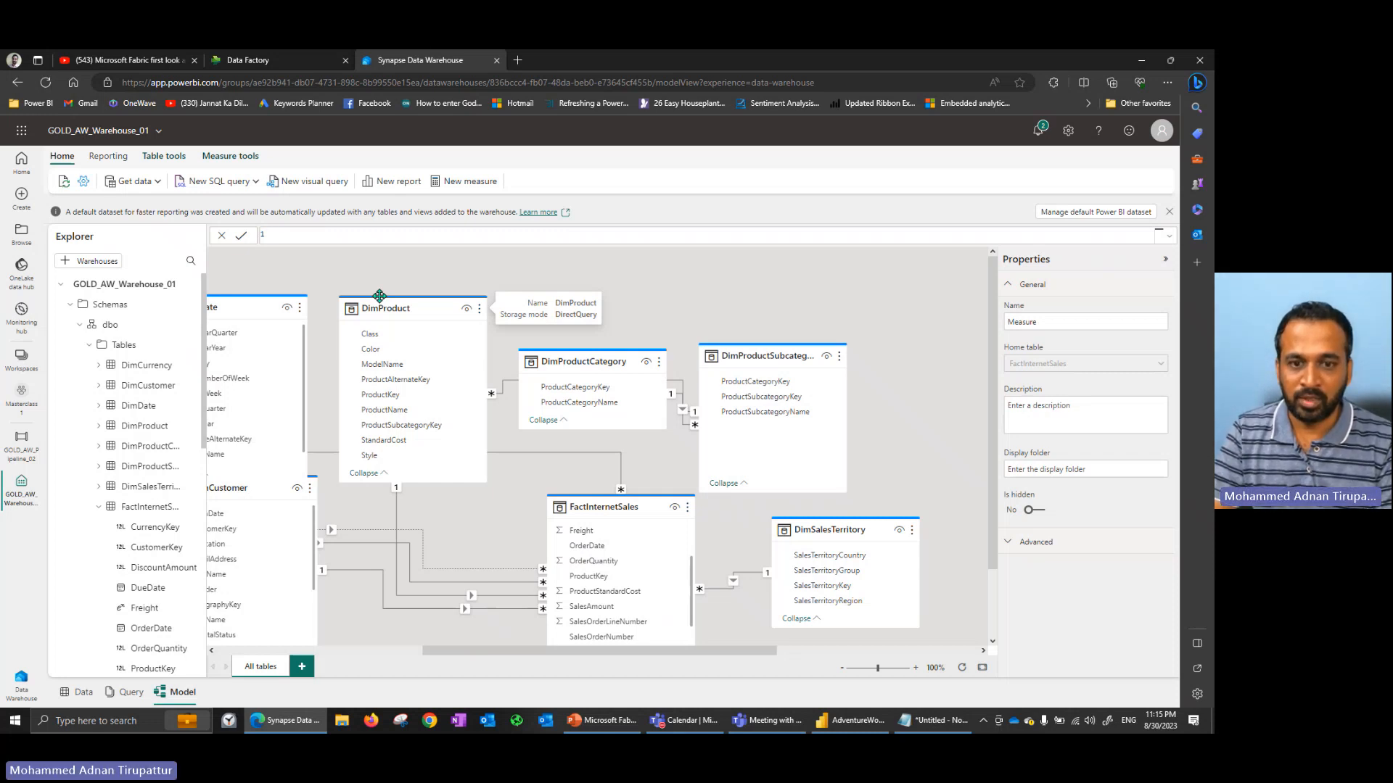
type("c")
type("rder")
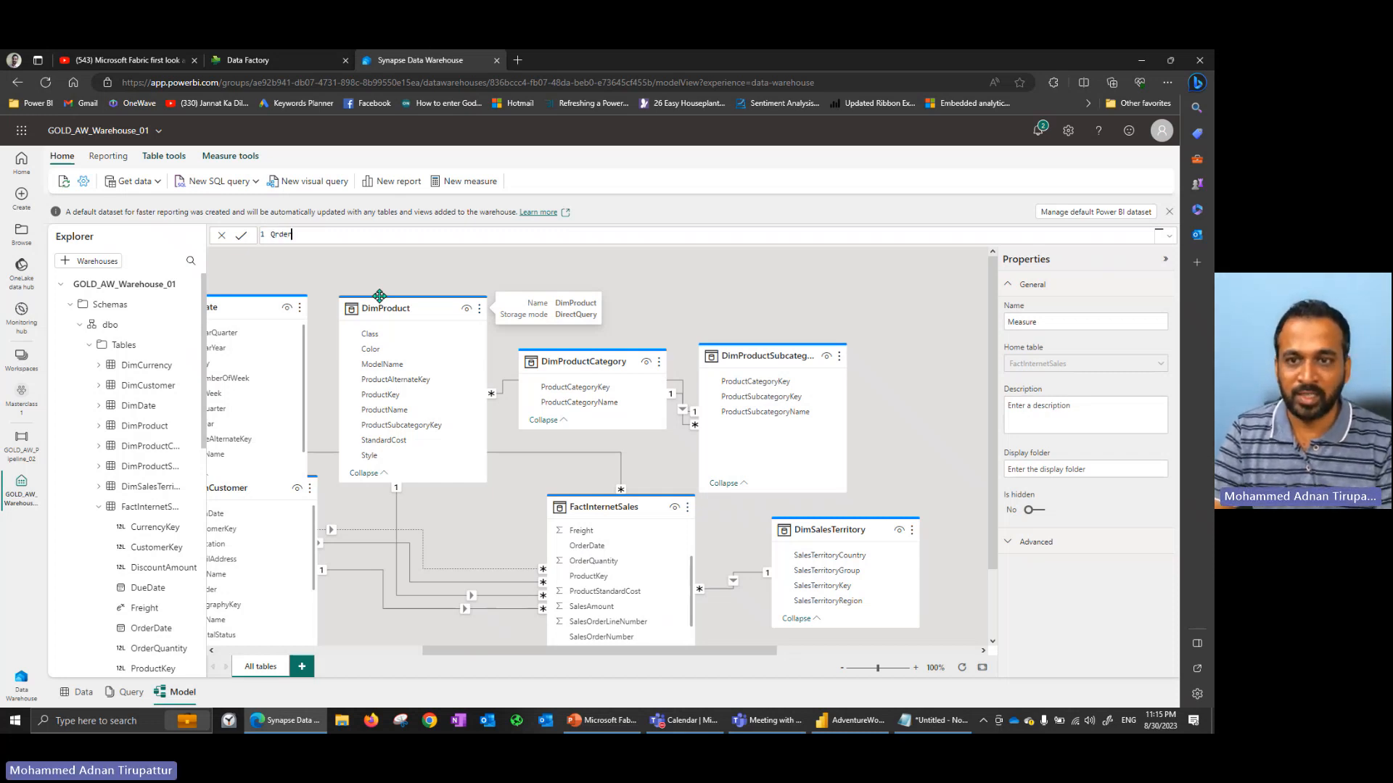
type("der")
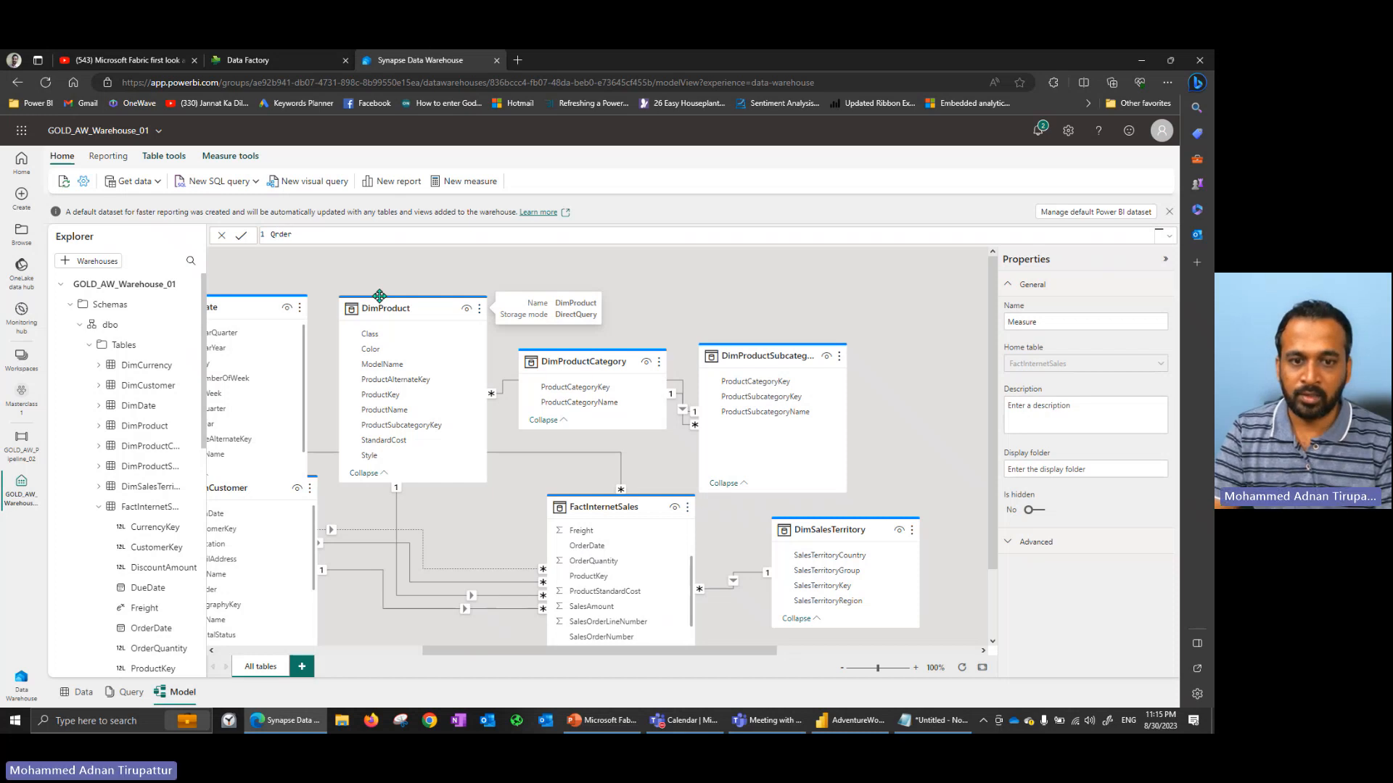
type("Quantity = ")
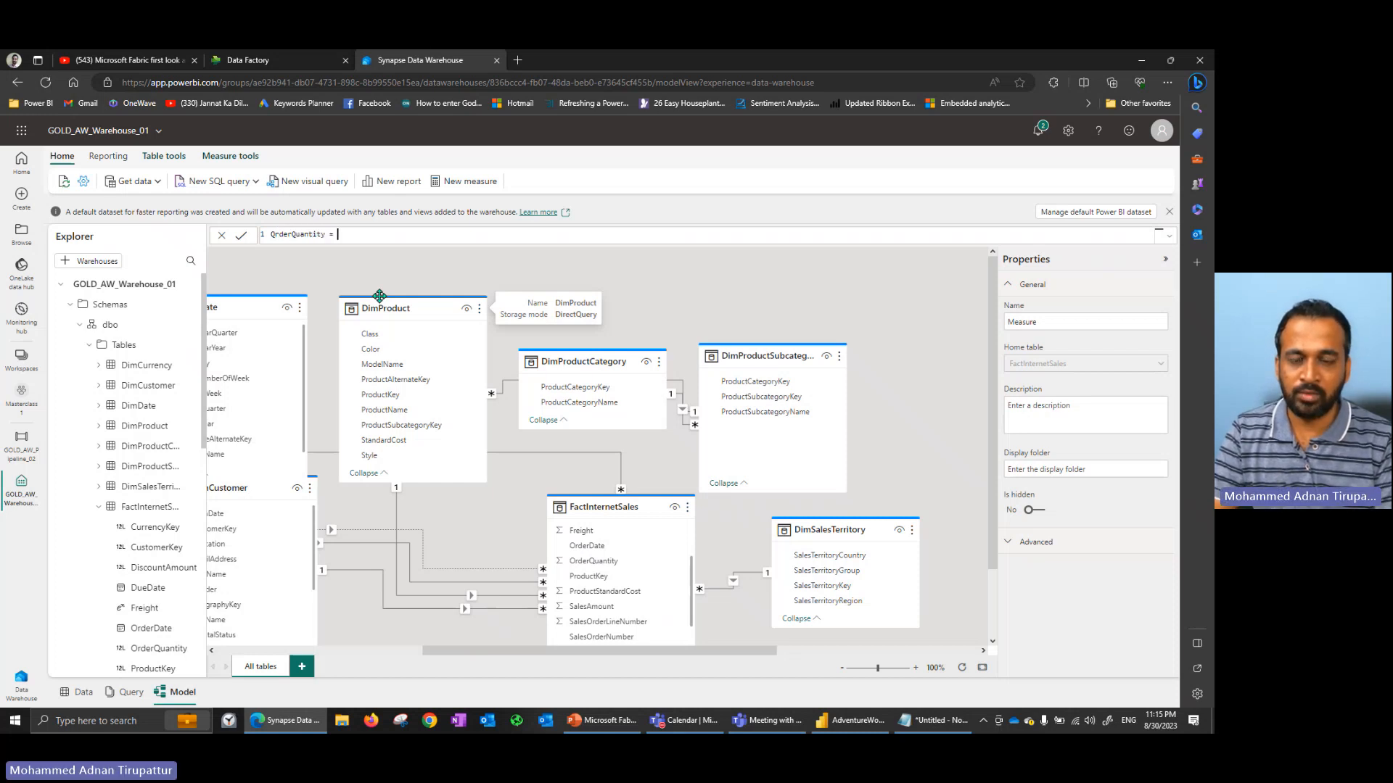
type("SUM(")
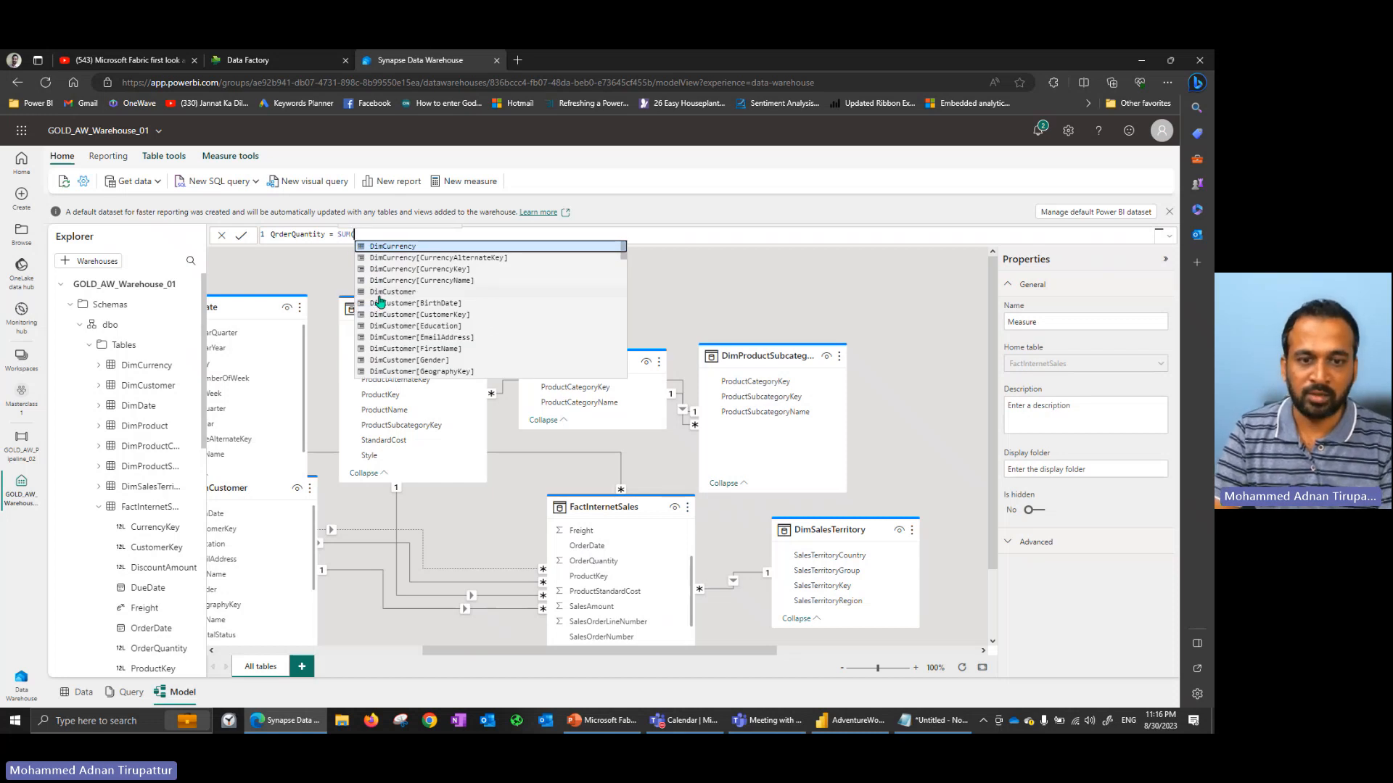
type("orderqu")
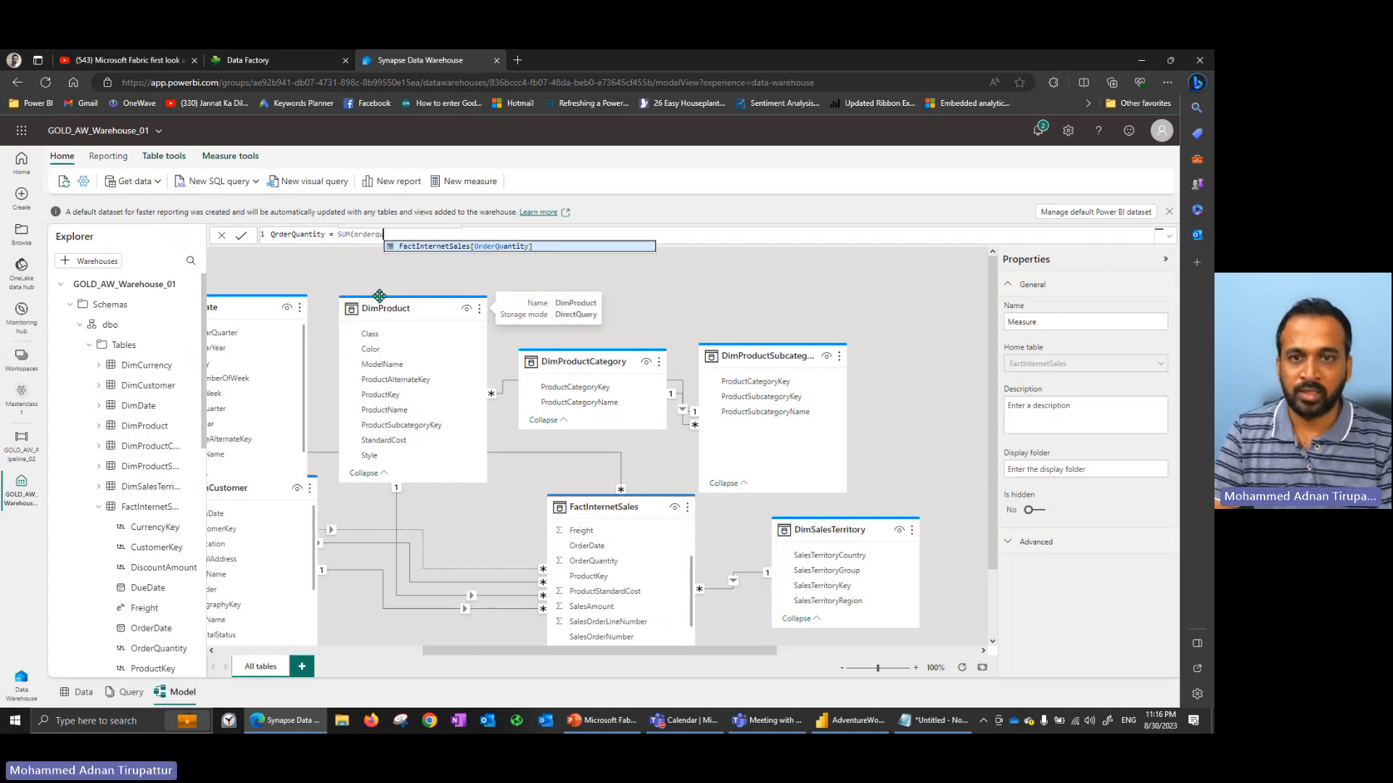
key("Tab")
type(")")
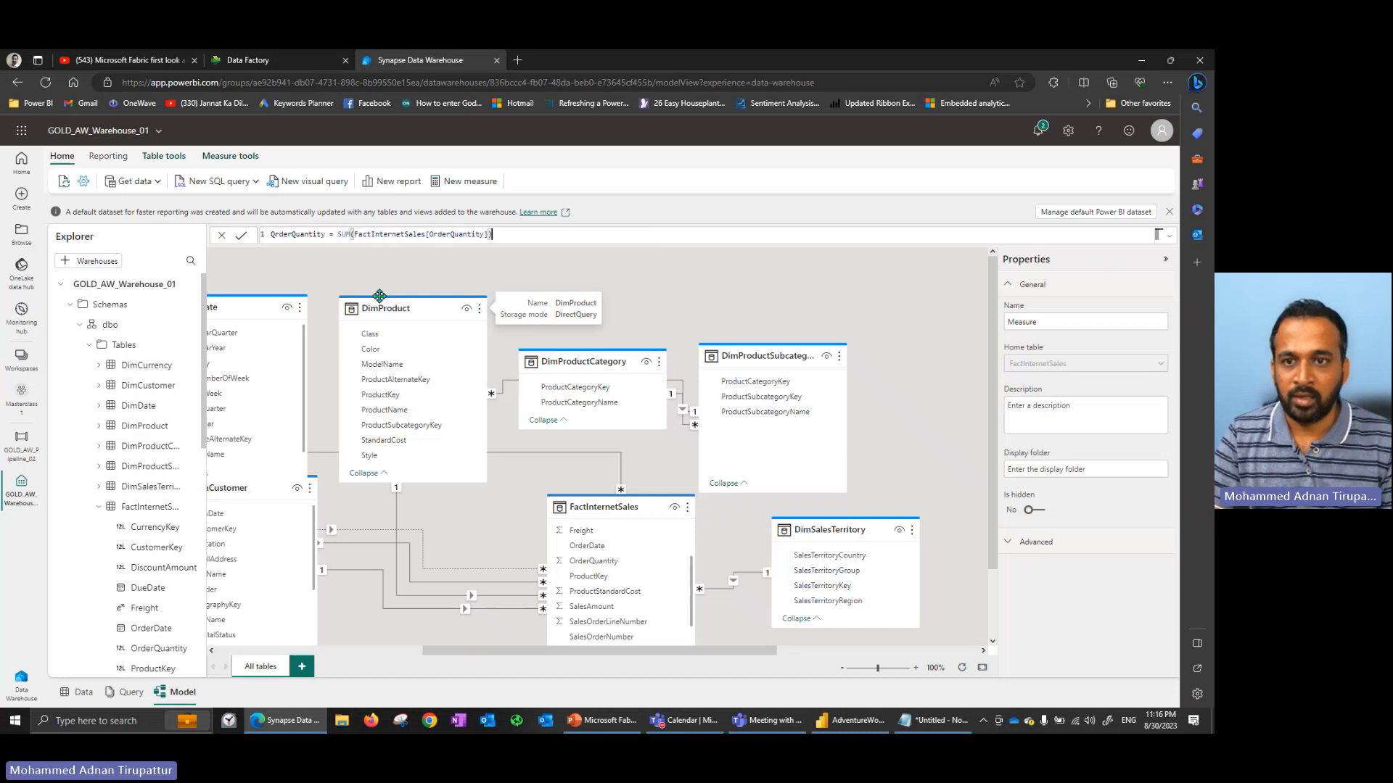
left_click(241, 236)
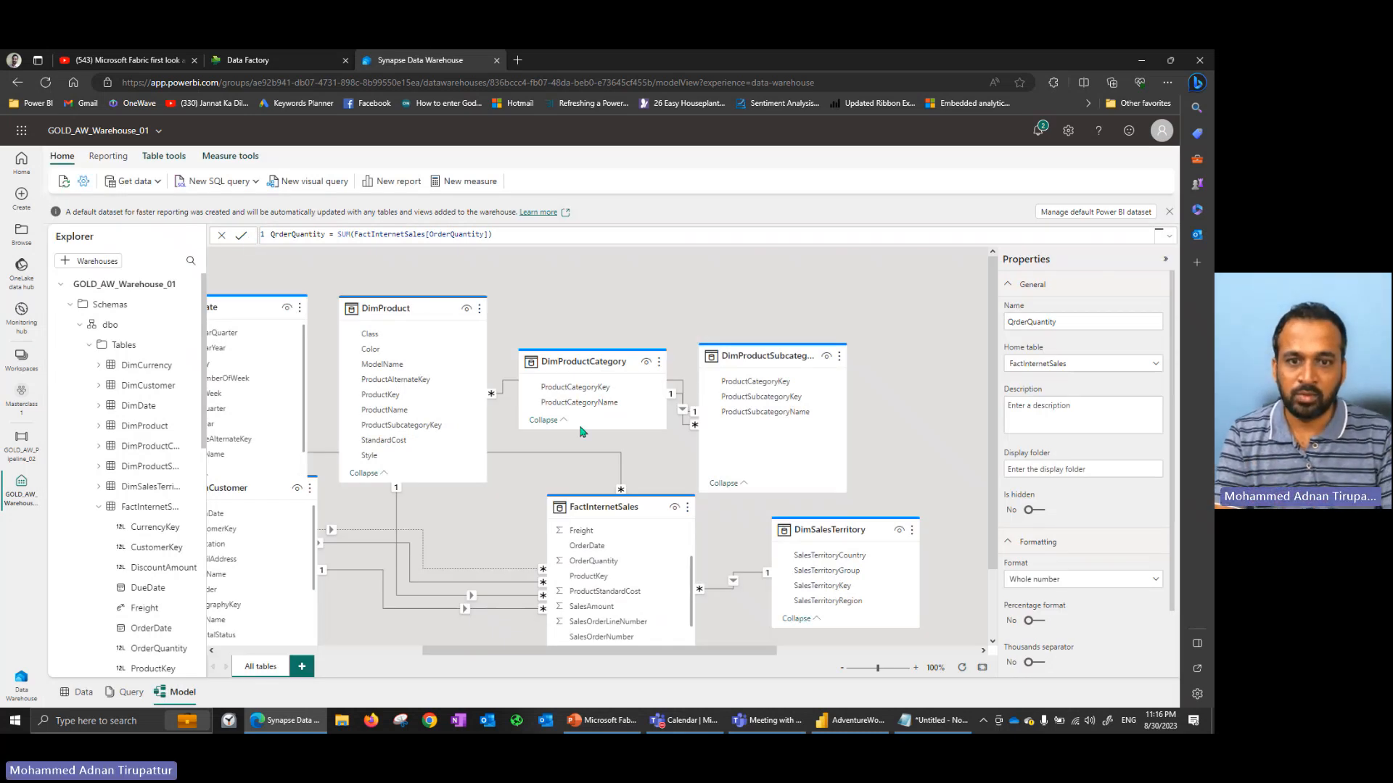
Try to correct the new measure's name to OrderQuantity.
scroll(675, 580, "down", 3)
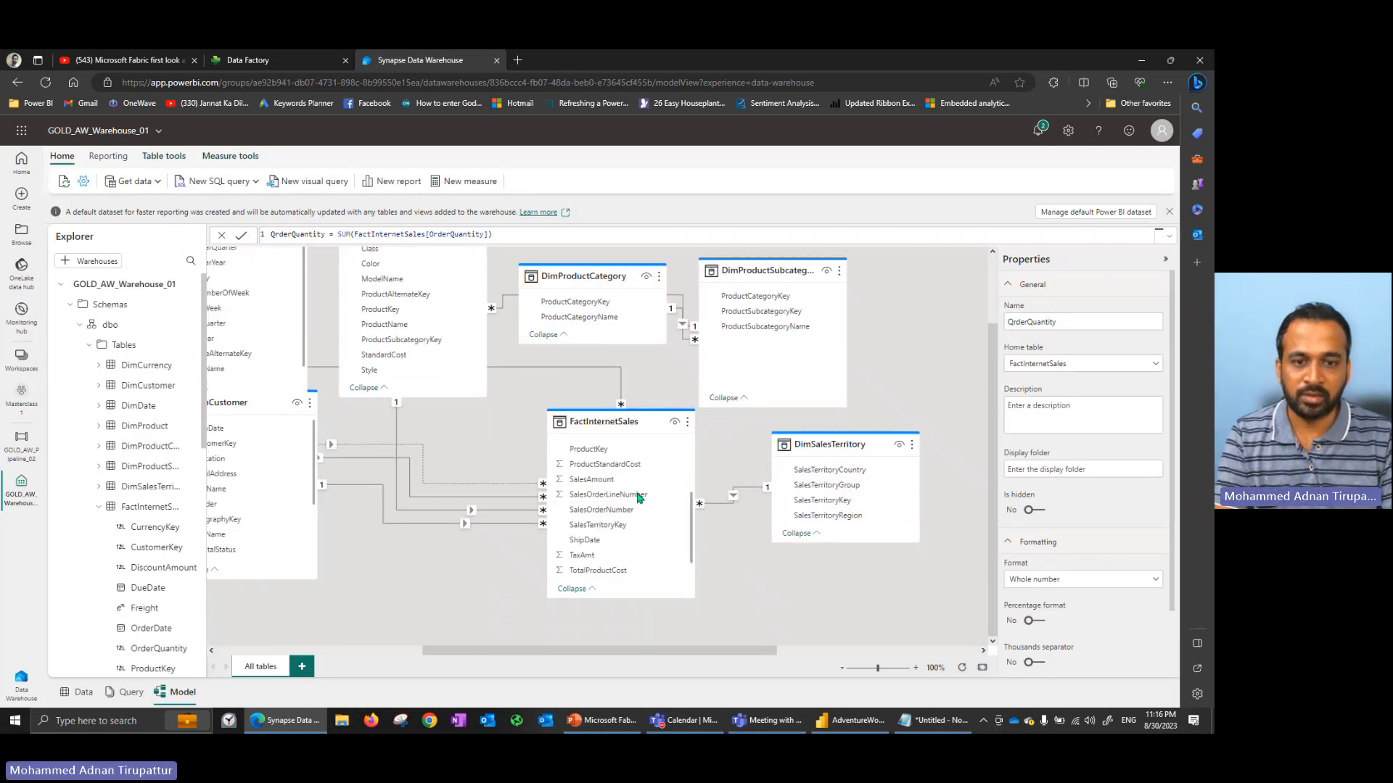
scroll(637, 499, "down", 2)
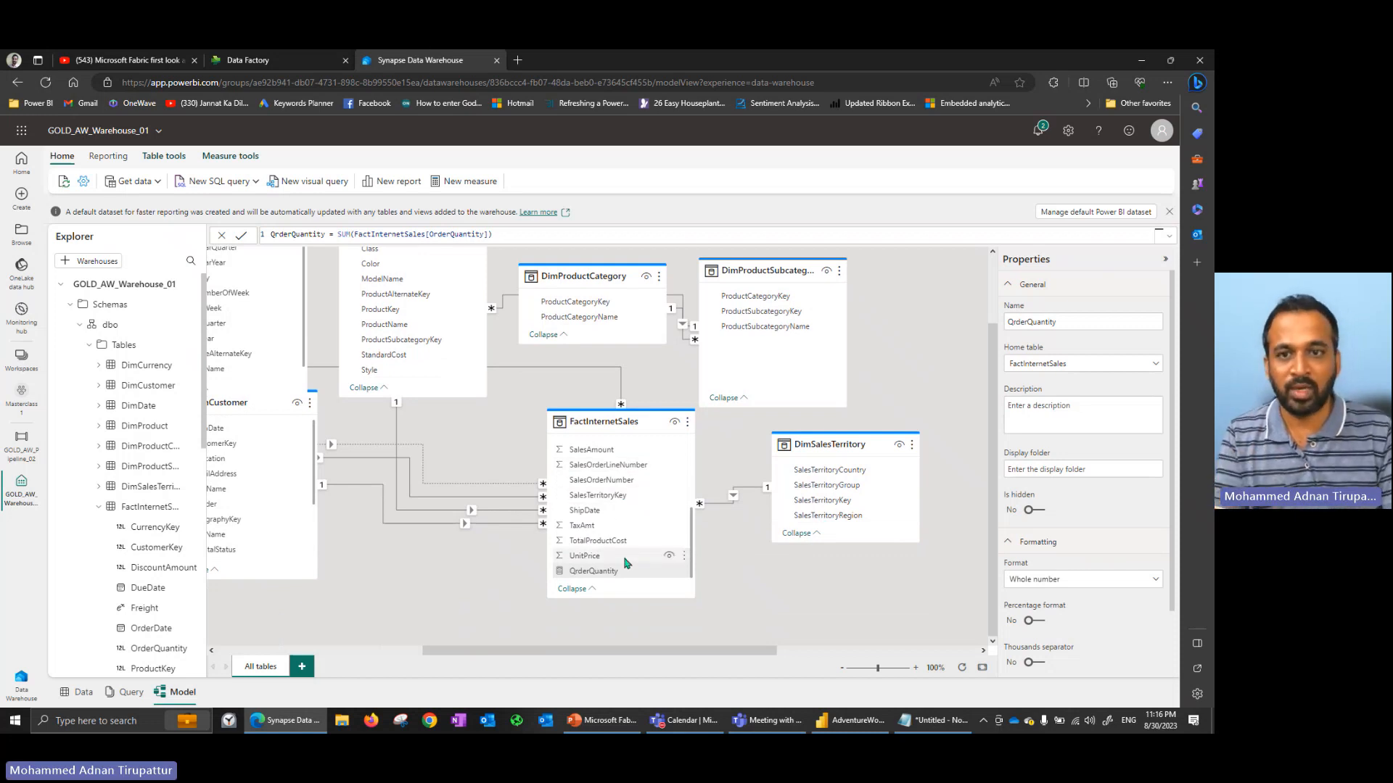
scroll(616, 548, "up", 1)
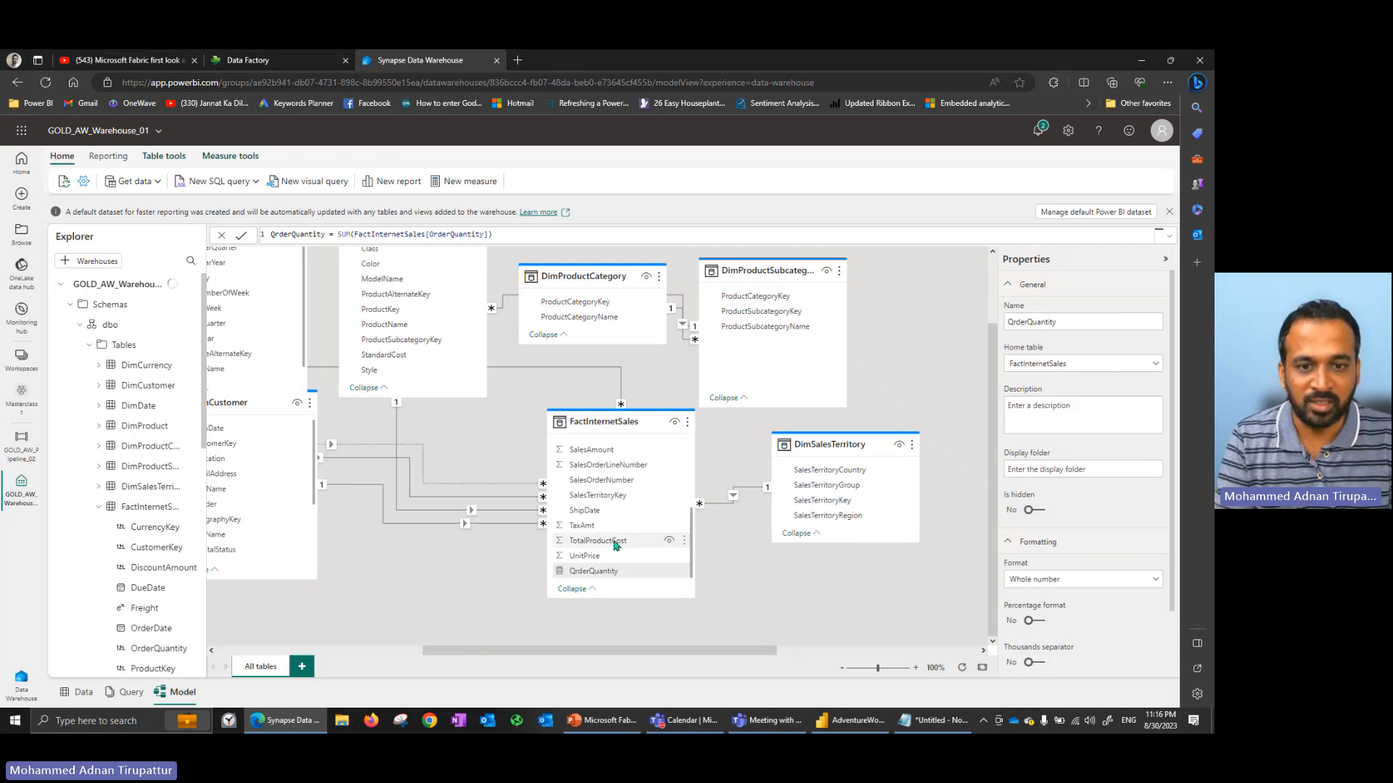
scroll(614, 546, "up", 2)
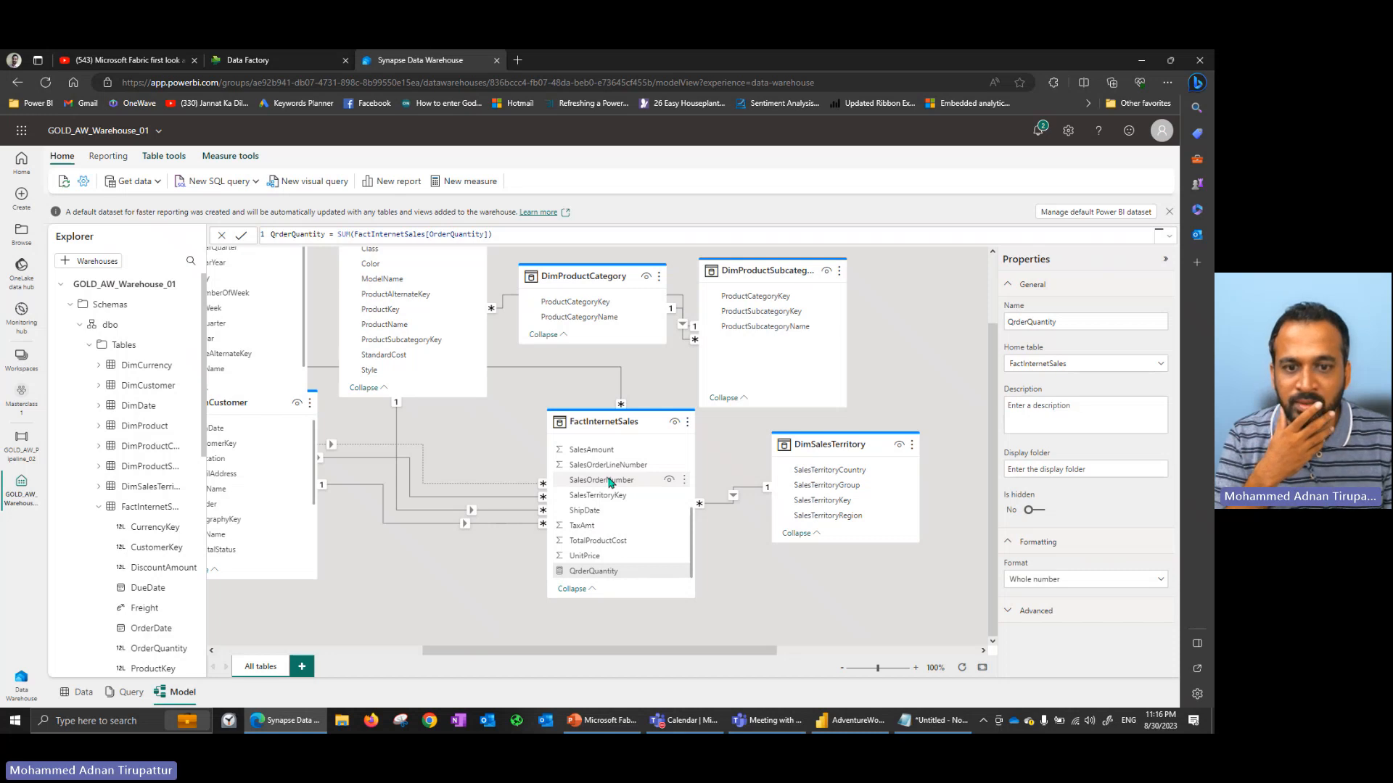
left_click(276, 234)
key("BackSpace")
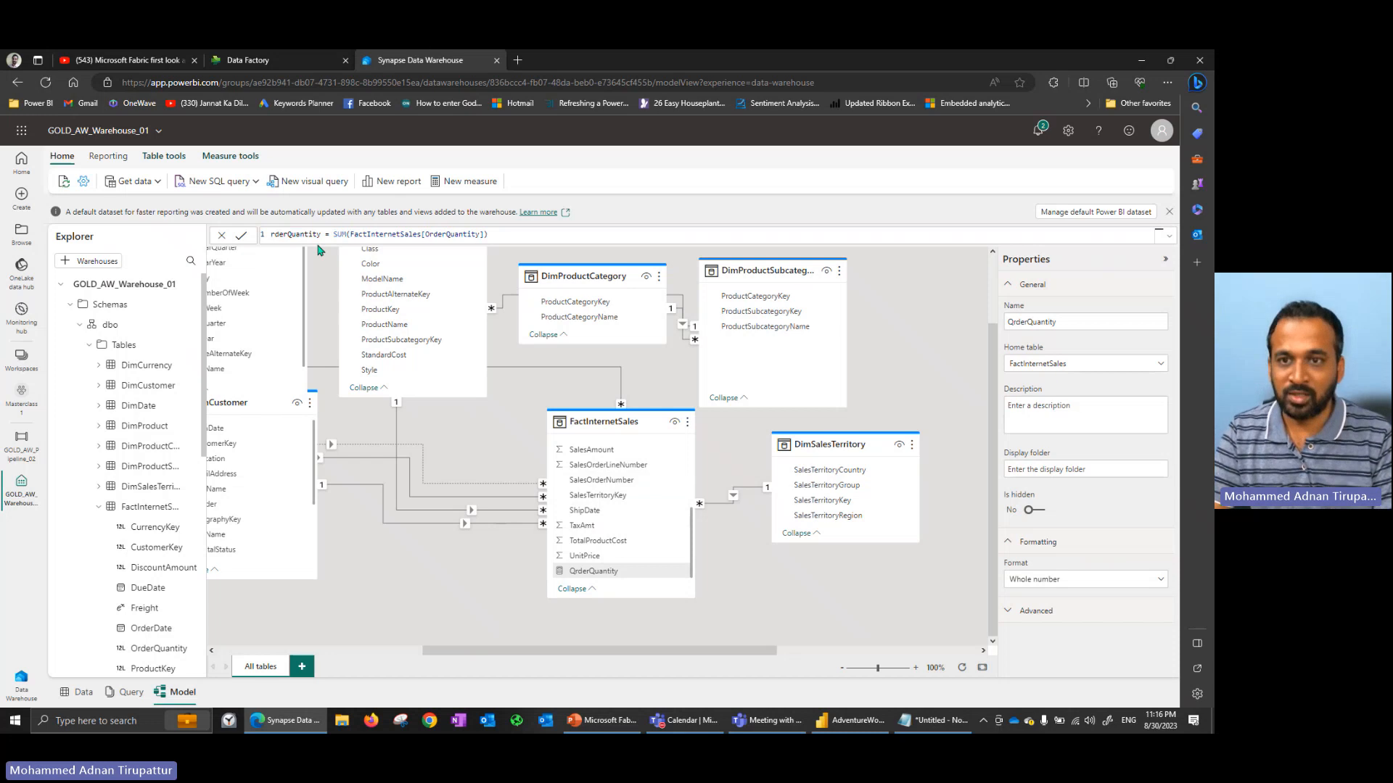
type("O")
key("Return")
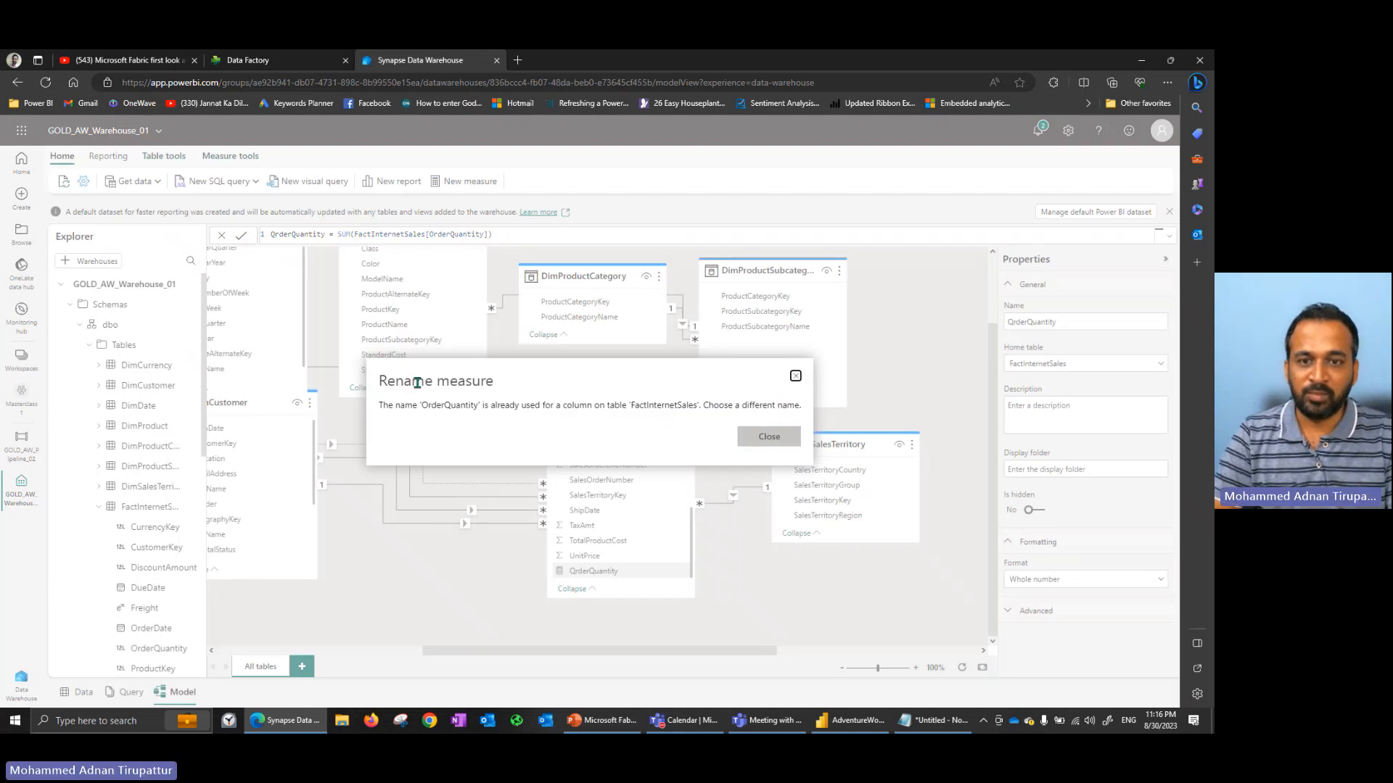
left_click_drag(427, 407, 755, 408)
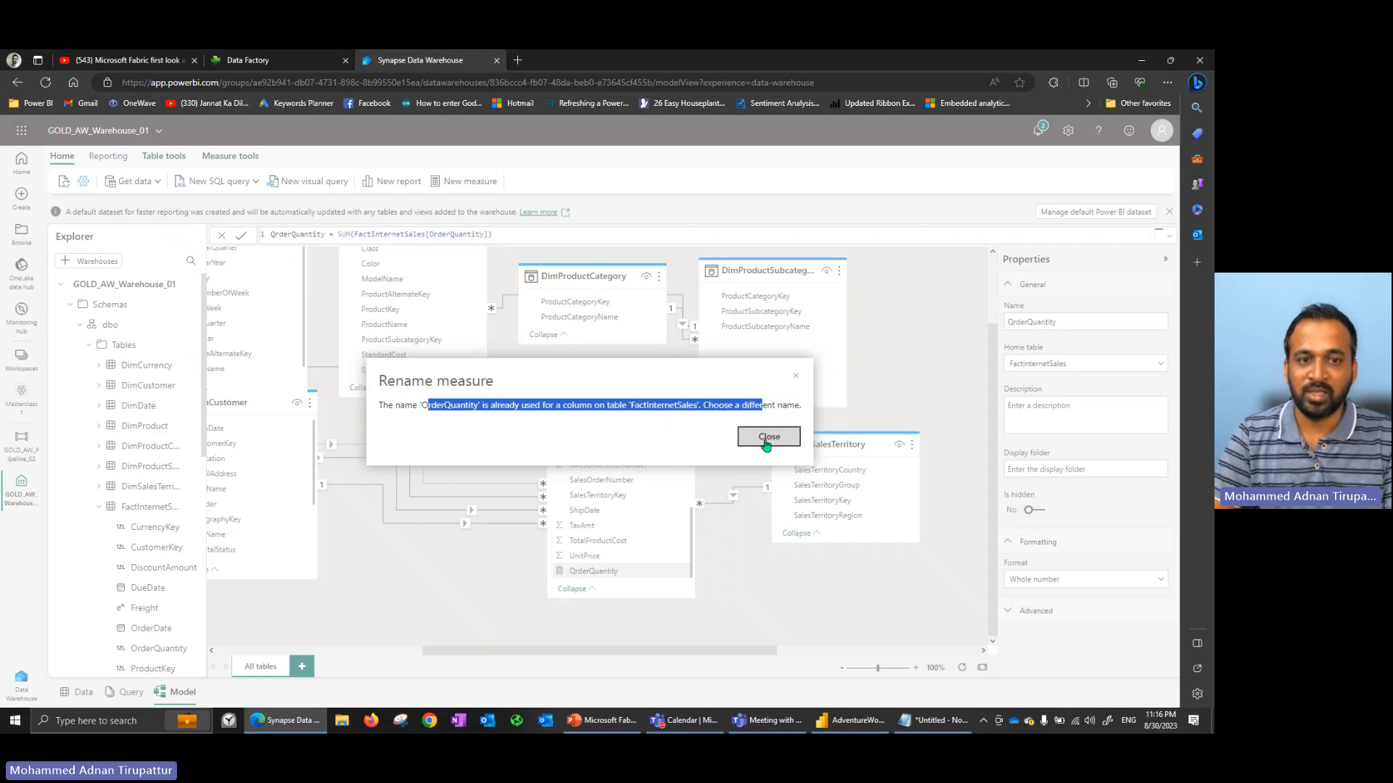
left_click(769, 436)
Rename the order quantity measure to SUM_OrderQuantity and commit the formula.
left_click(276, 234)
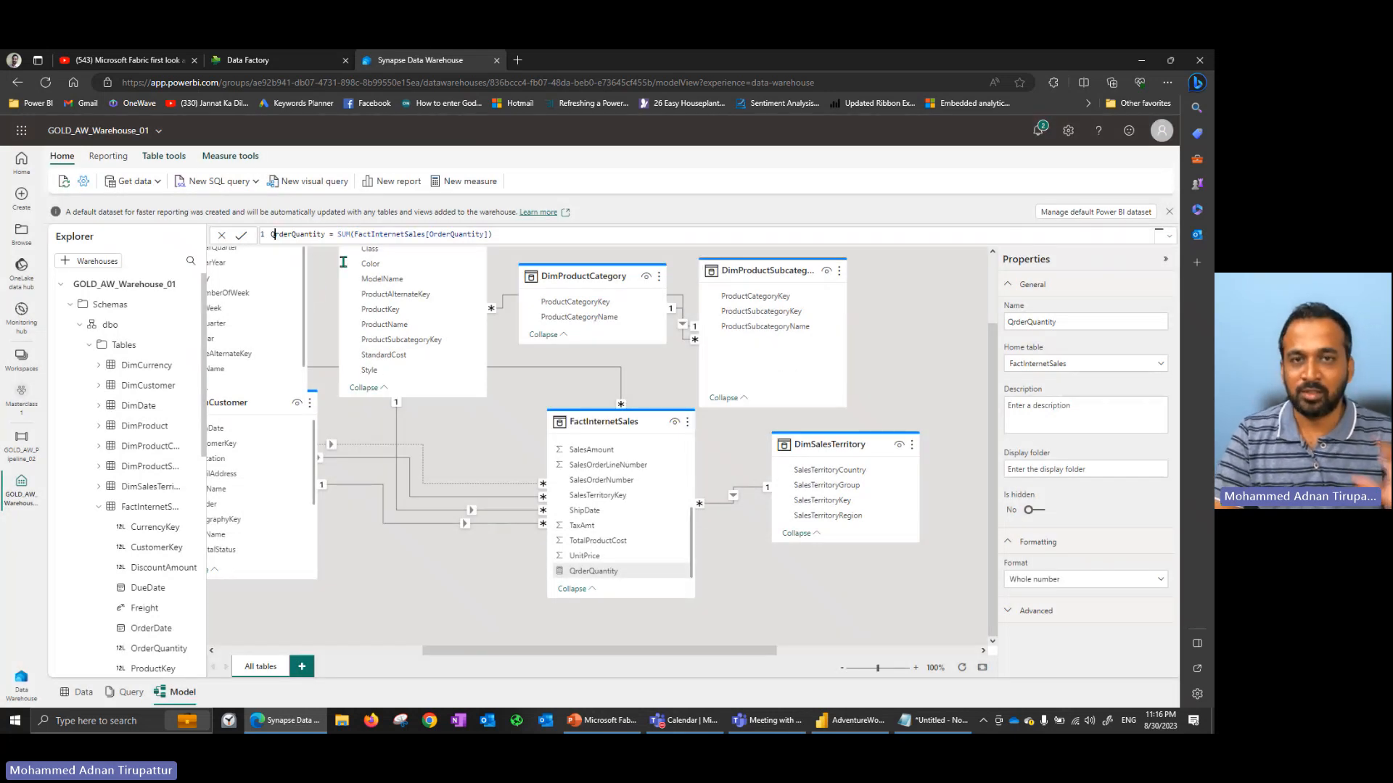
key("BackSpace")
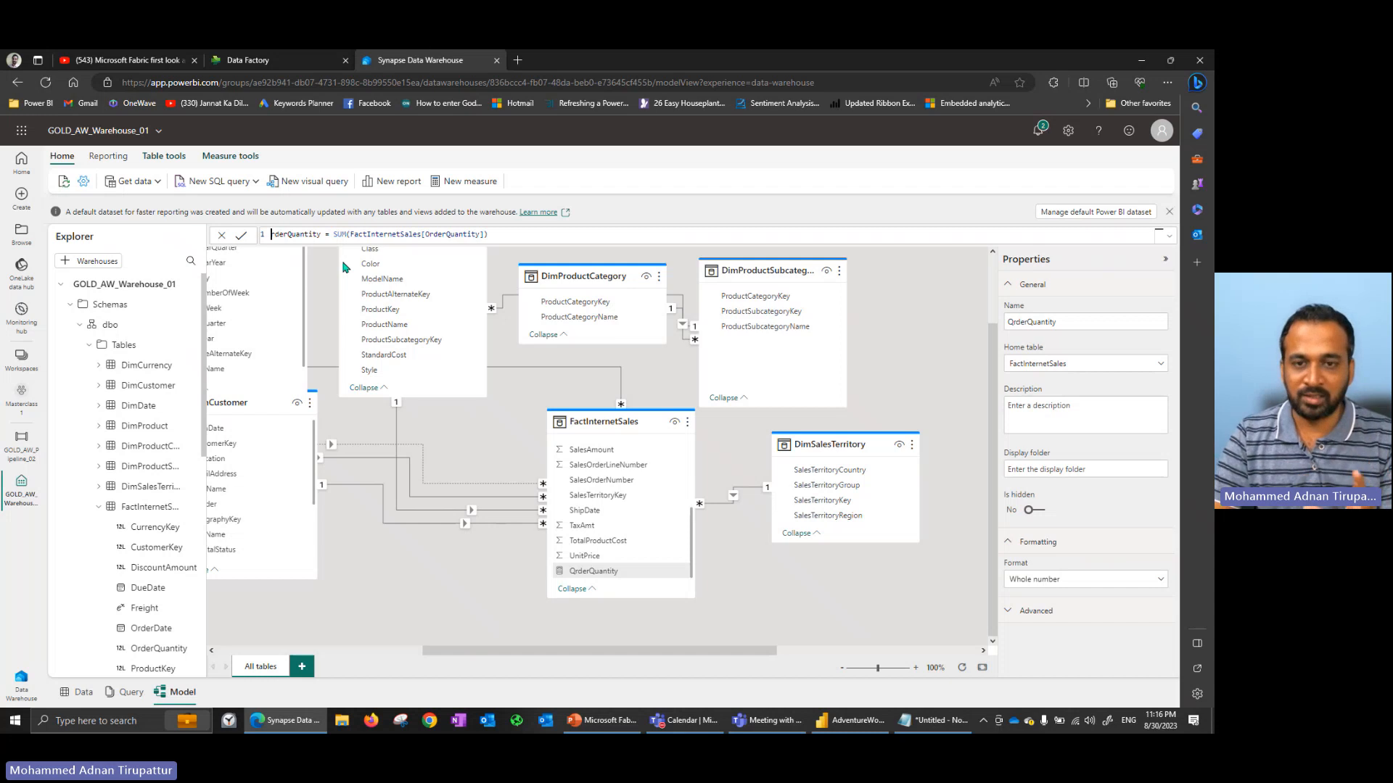
type("SUM")
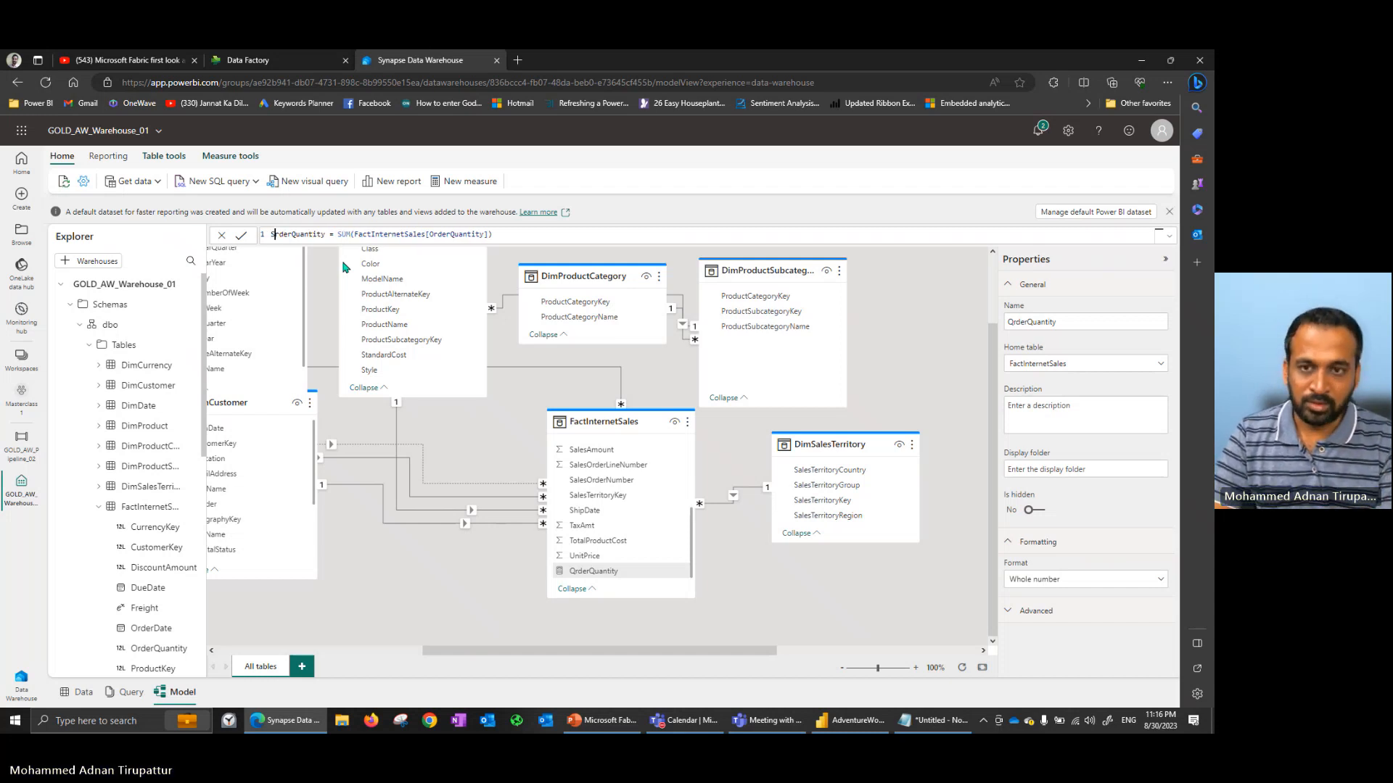
key("BackSpace")
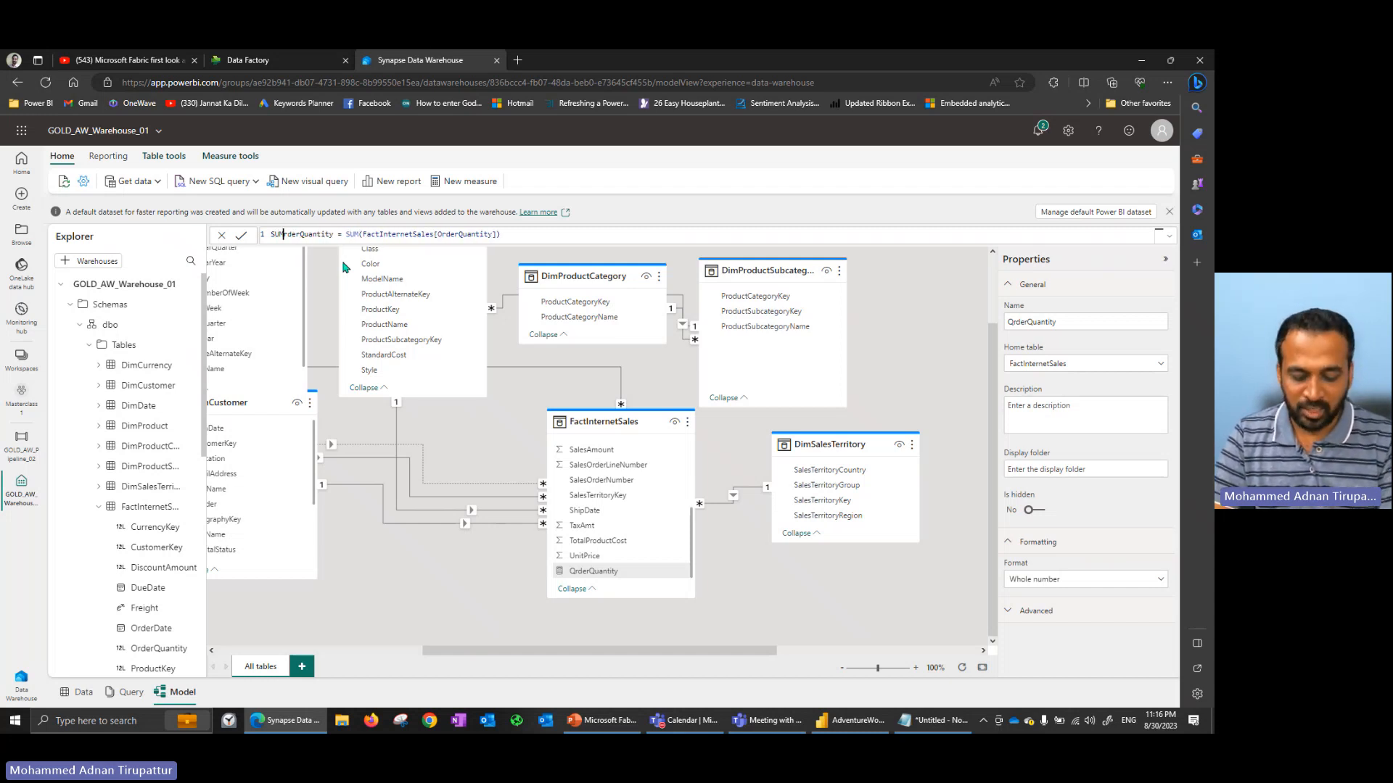
type("_O")
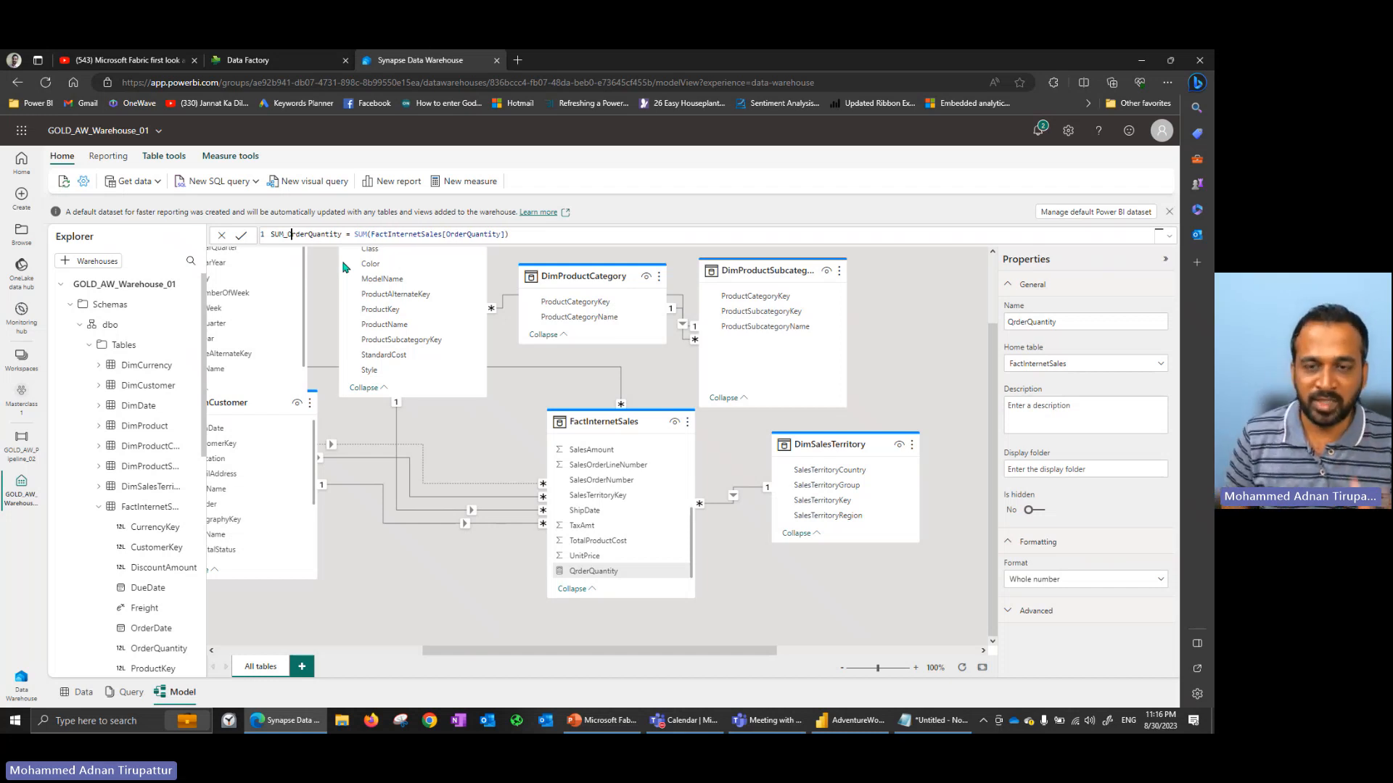
key("Return")
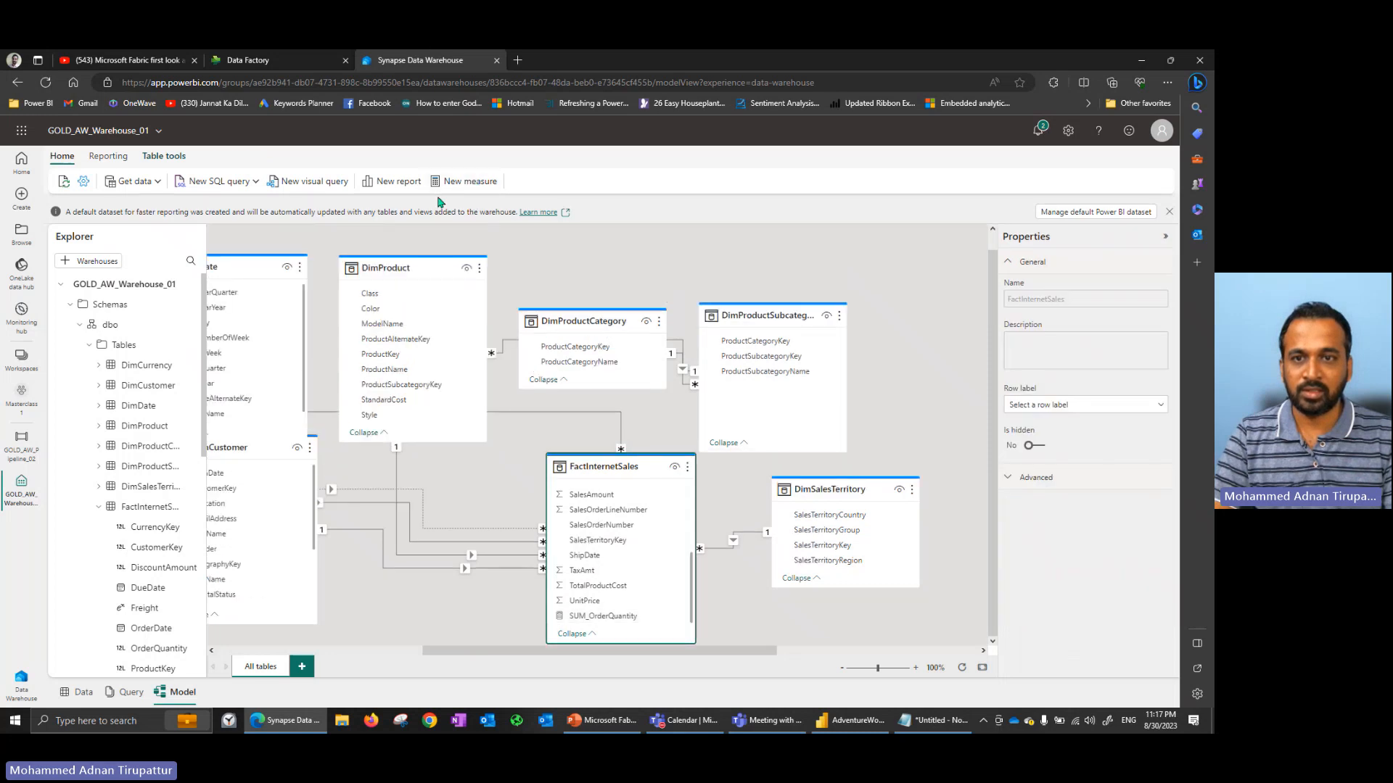
Add a new measure to FactInternetSales defined as SUM_SalesAmount = SUM(FactInternetSales[SalesAmount]) and commit the formula.
left_click(470, 182)
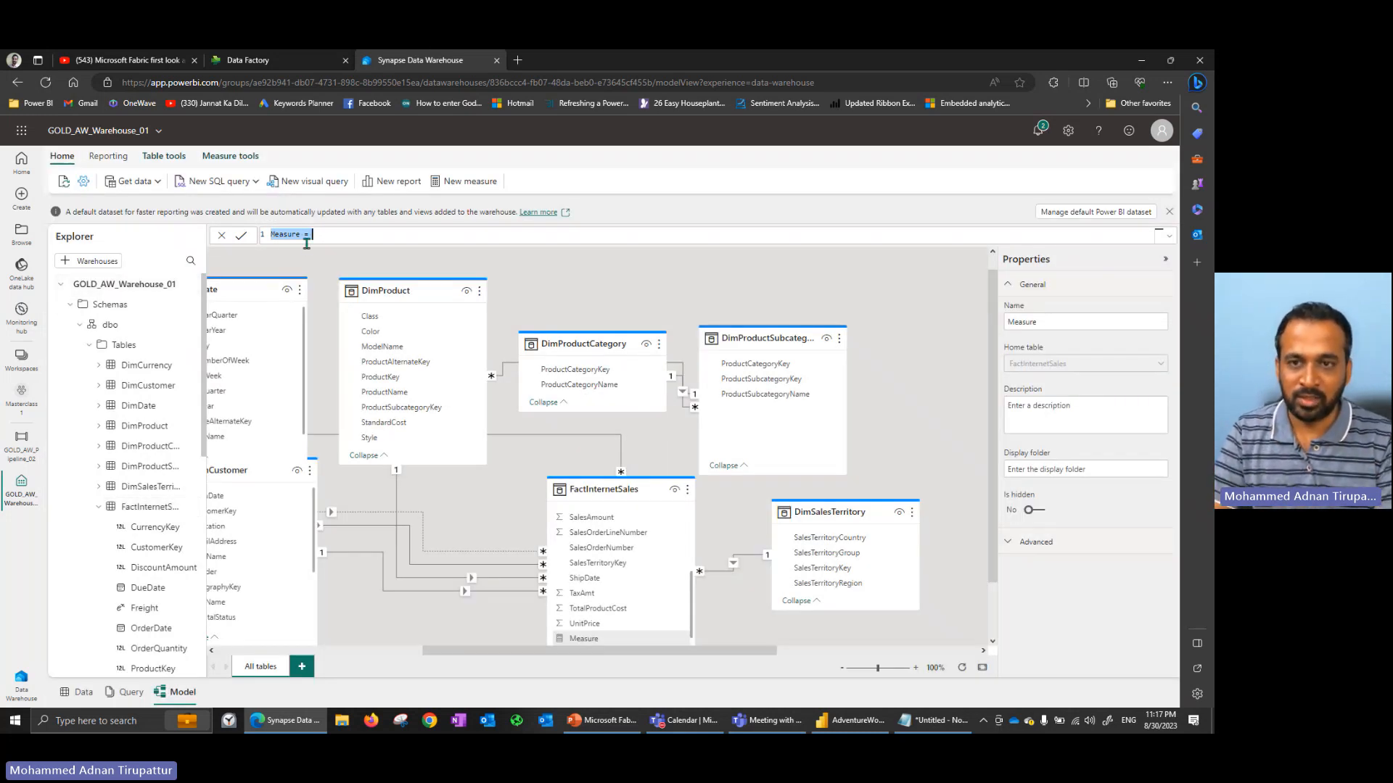
type("SUM")
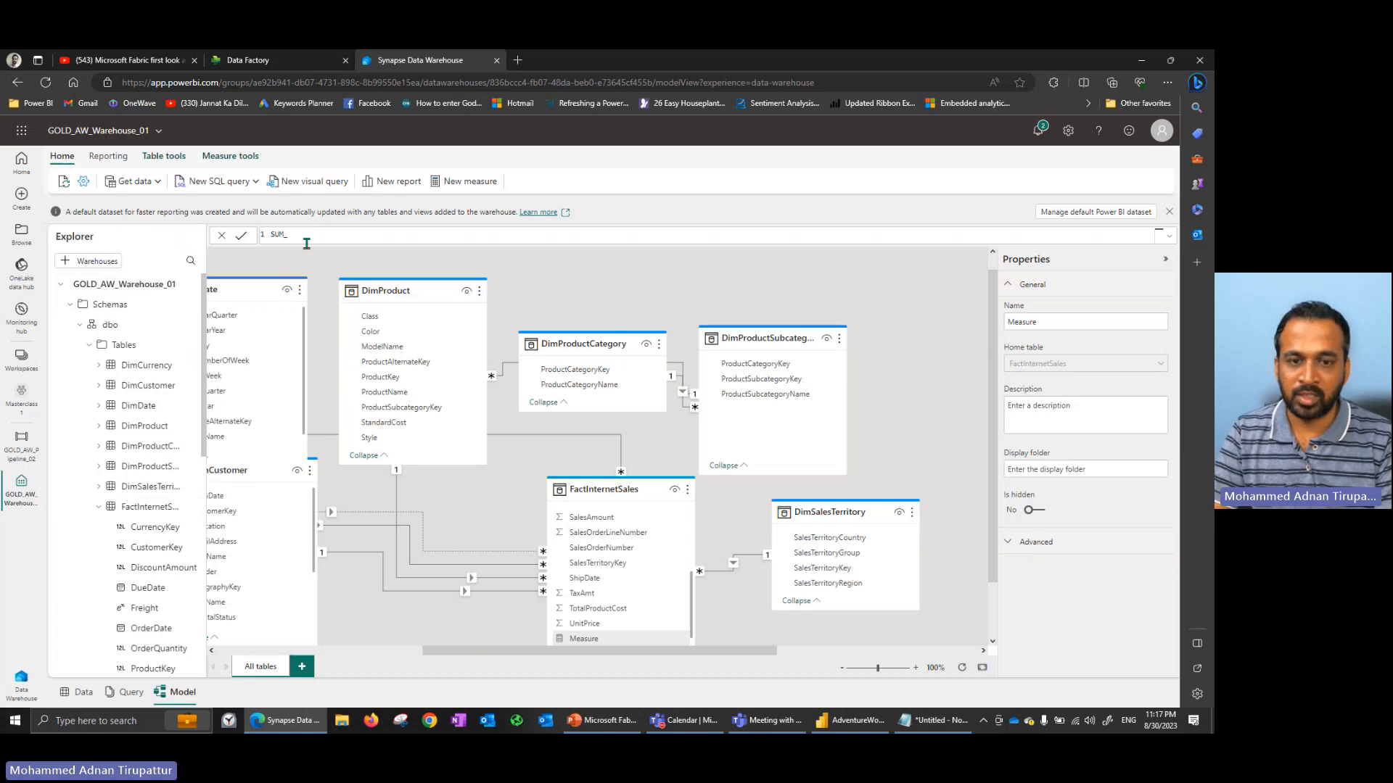
type("_SalesAmount")
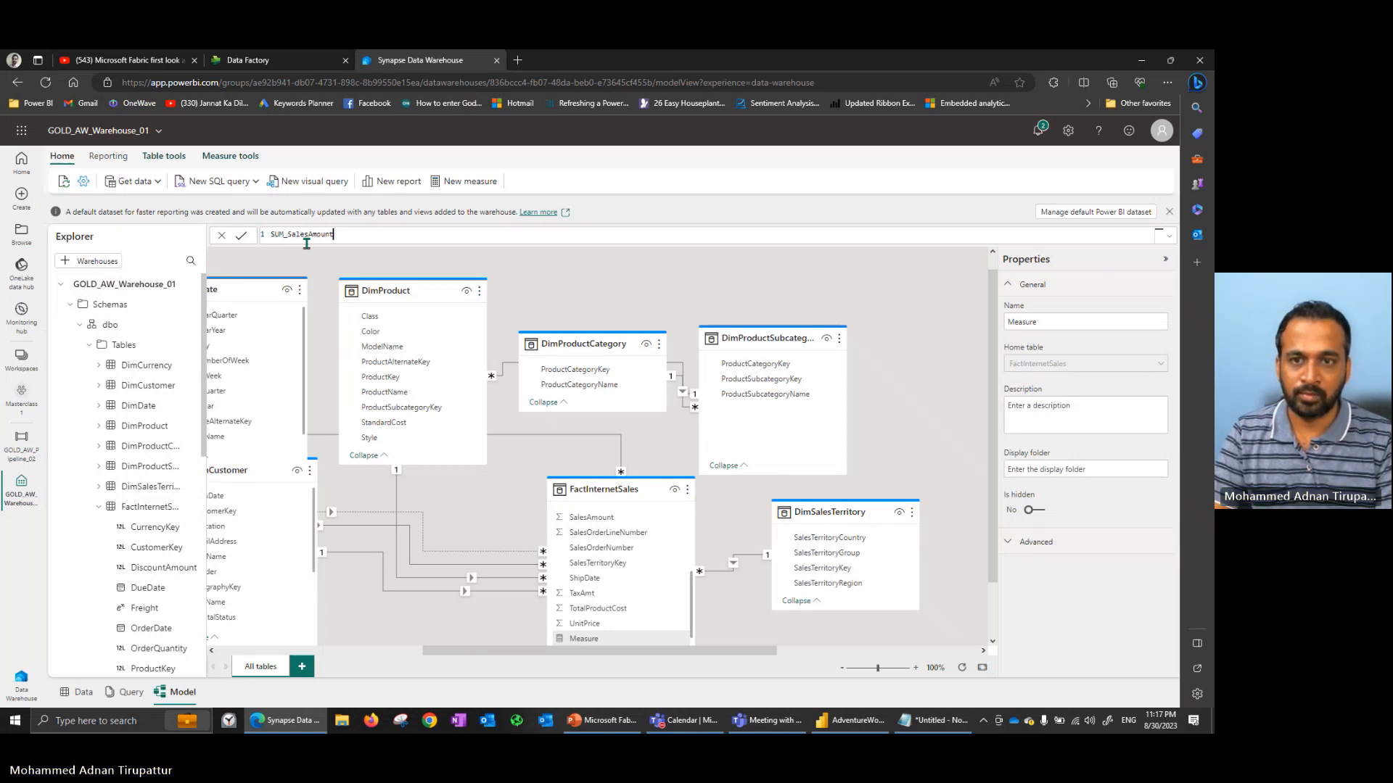
type(" = SUM(")
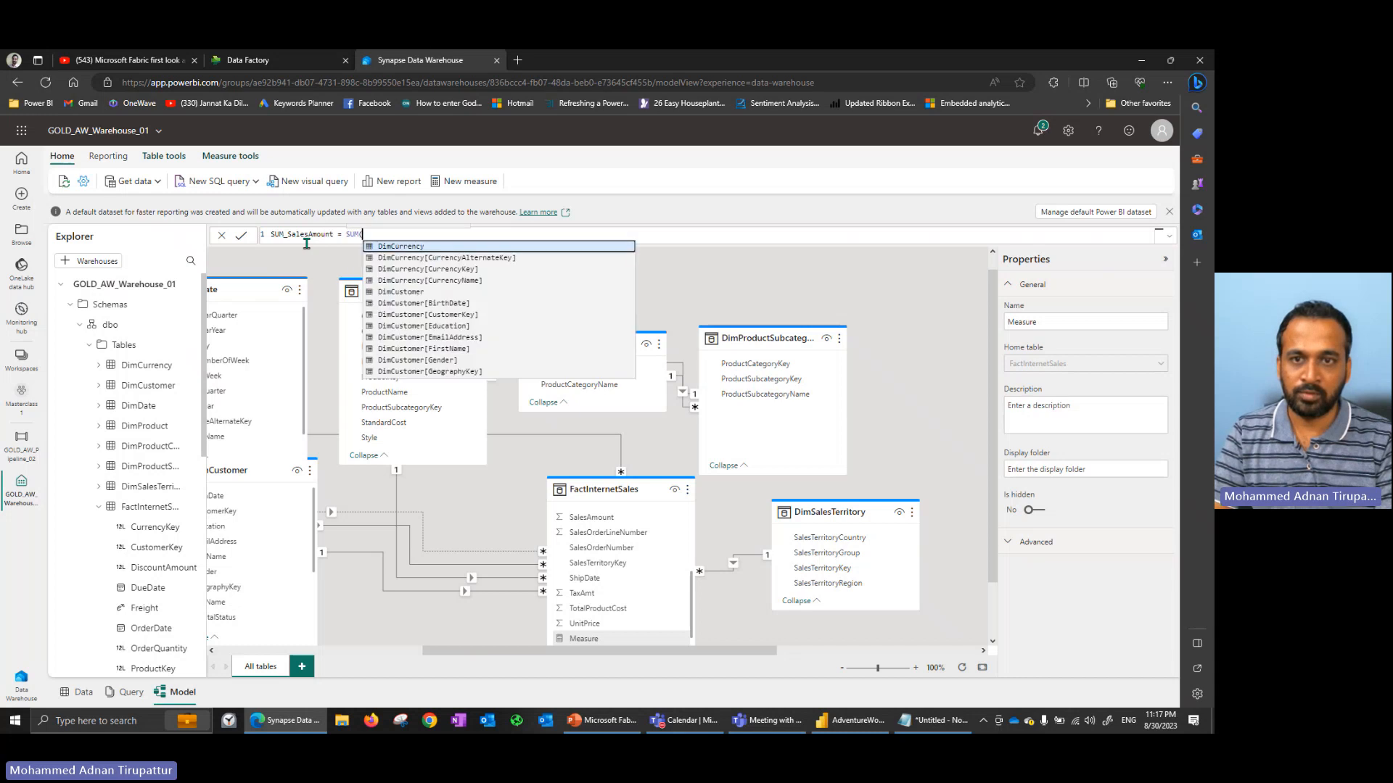
type("salesa")
key("Tab")
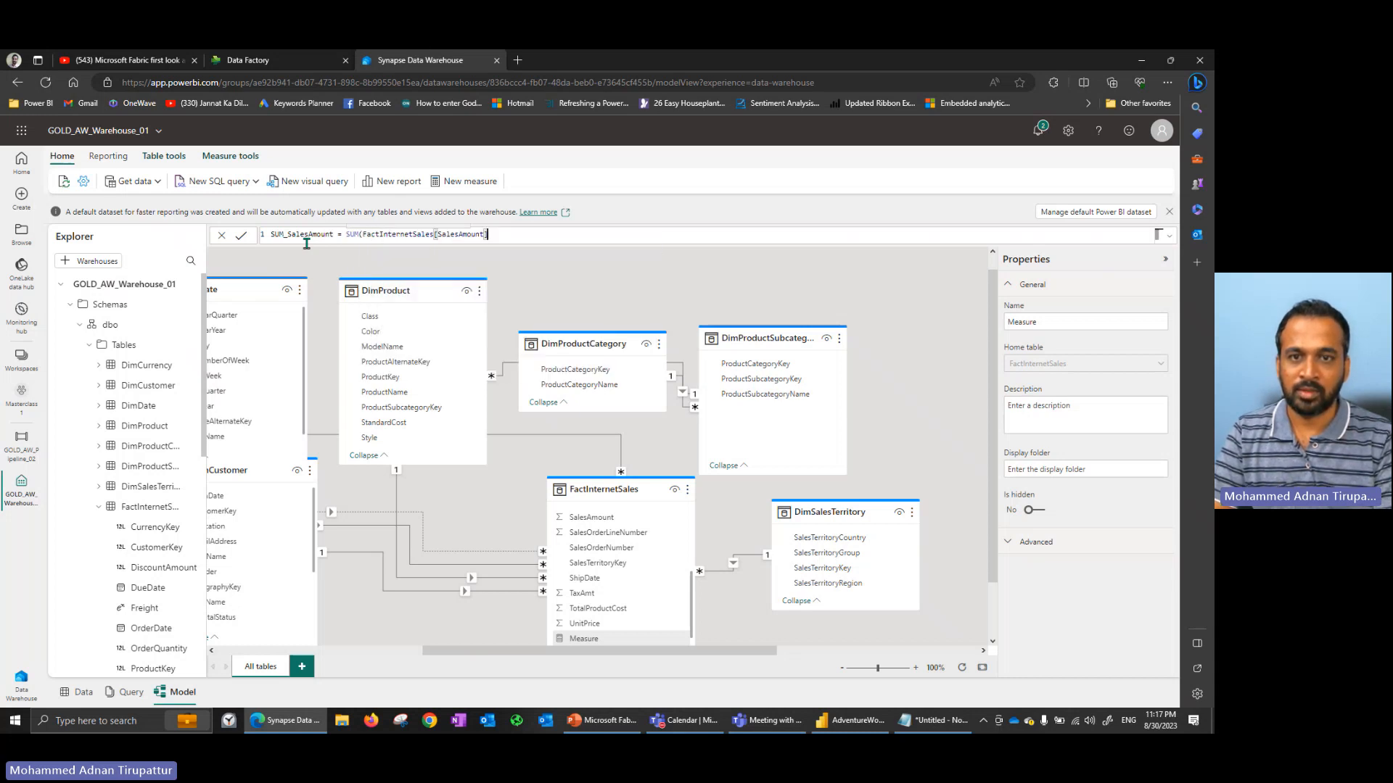
type(")")
key("Return")
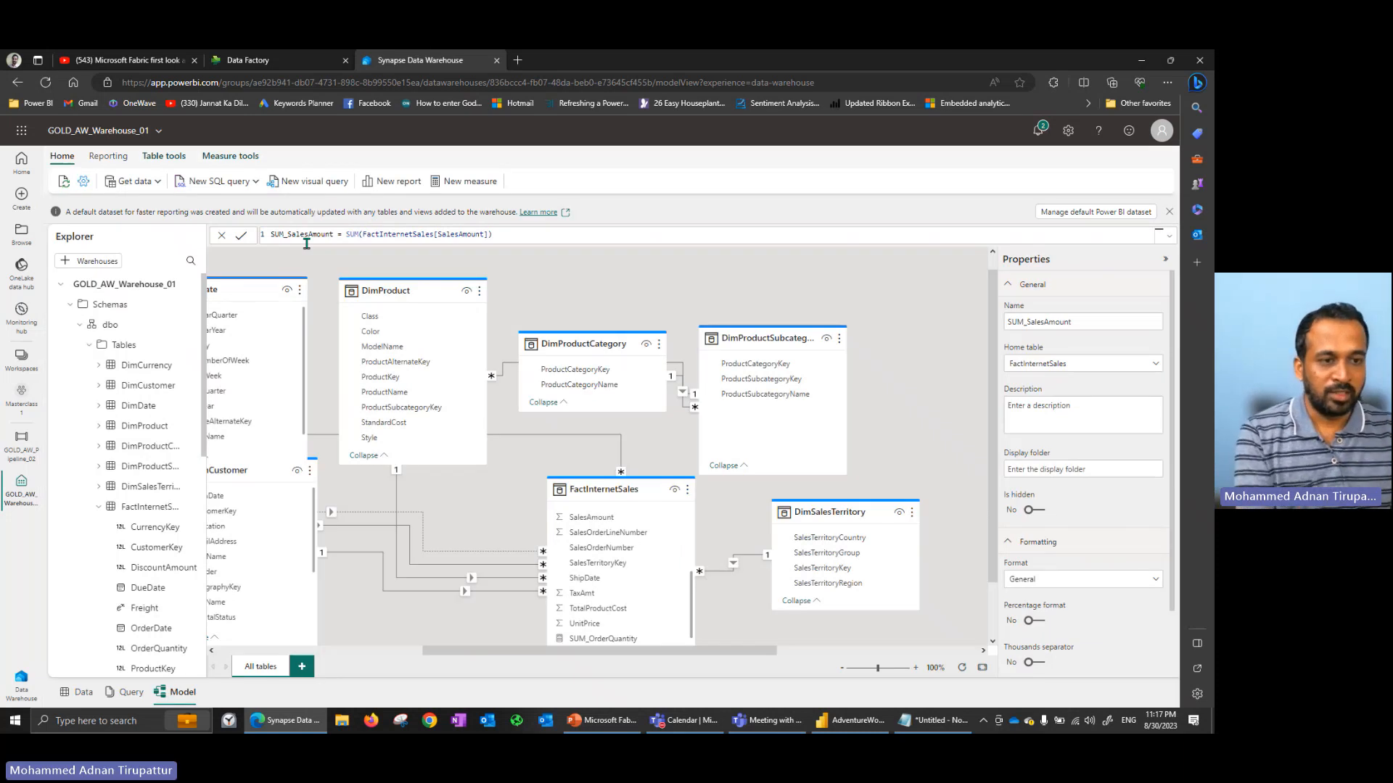
Try to turn on the thousands separator for the SUM_SalesAmount measure.
scroll(929, 457, "down", 1)
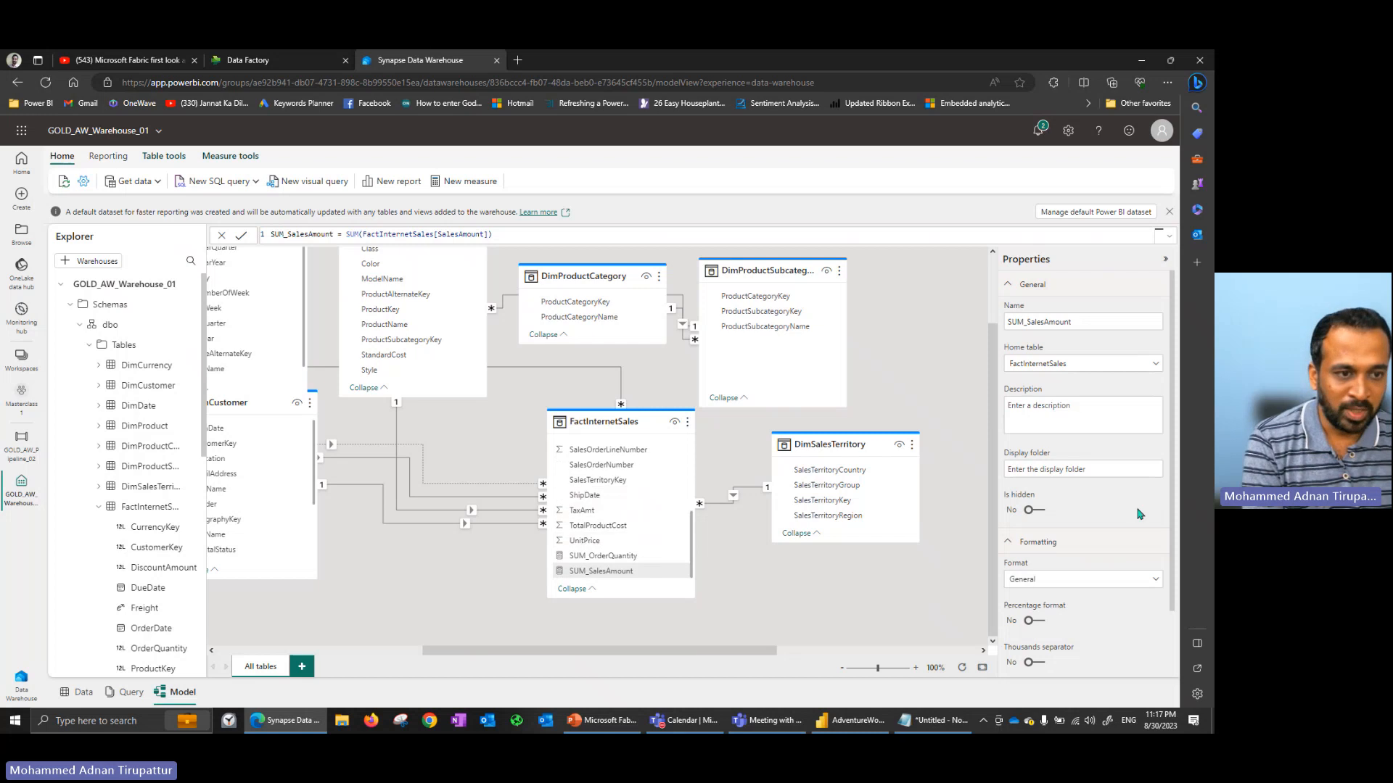
scroll(1064, 564, "down", 1)
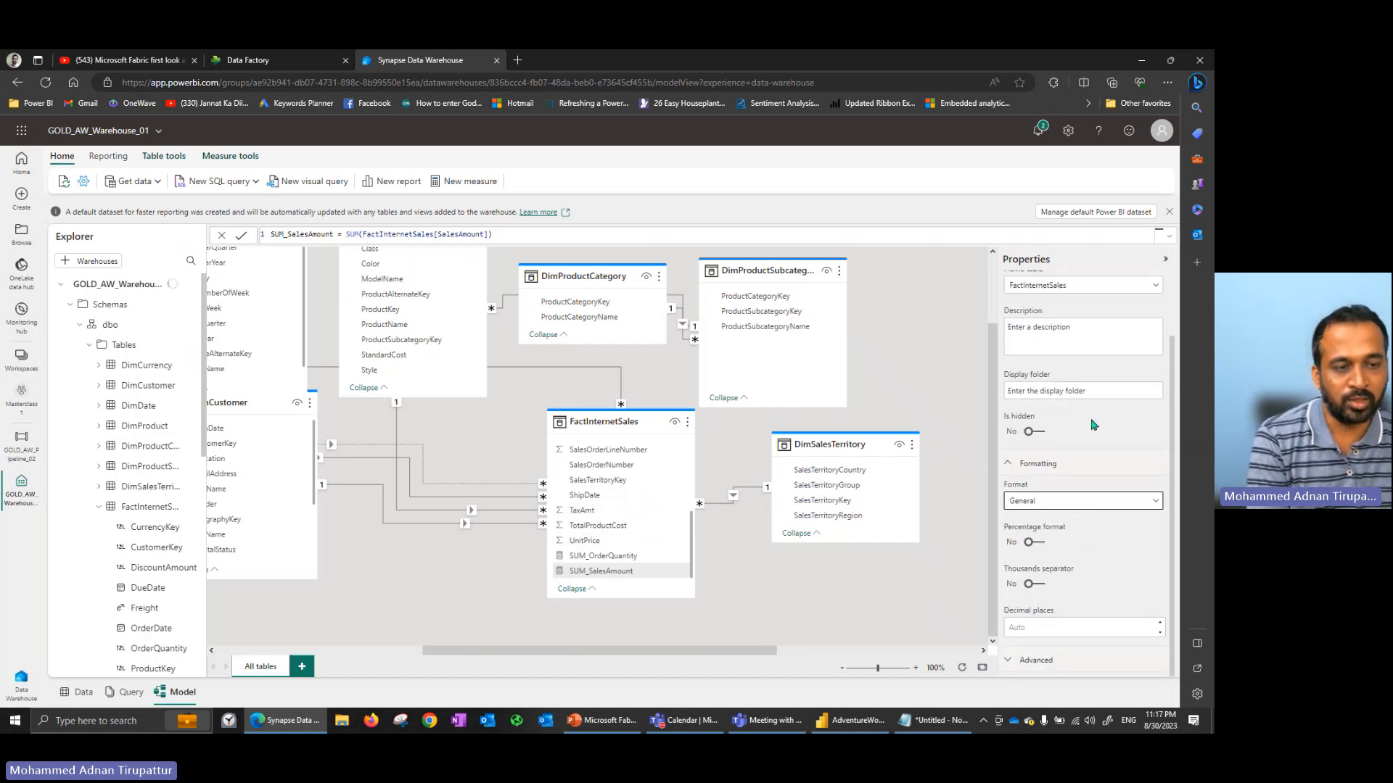
left_click(1044, 586)
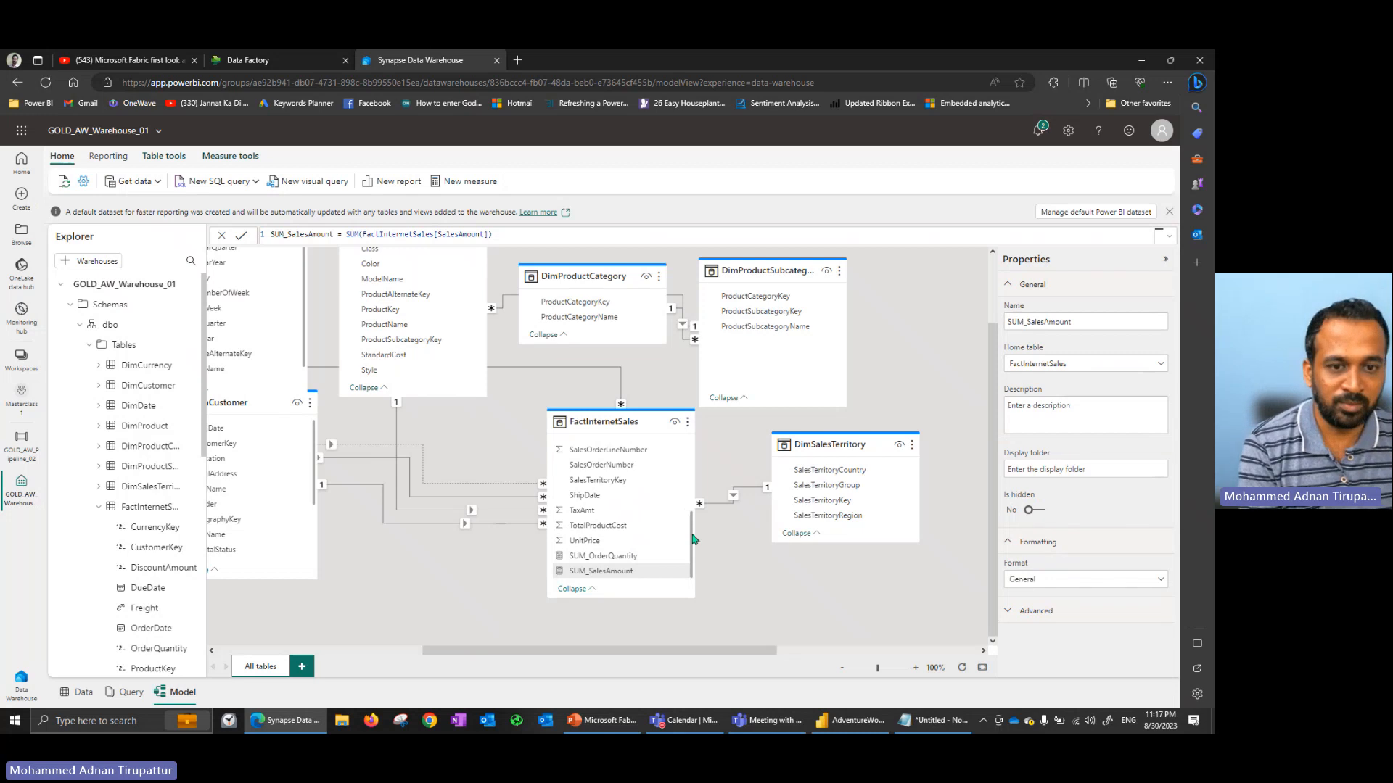
Compare the properties of the two sum measures and set SUM_SalesAmount's format to Decimal number.
left_click(585, 558)
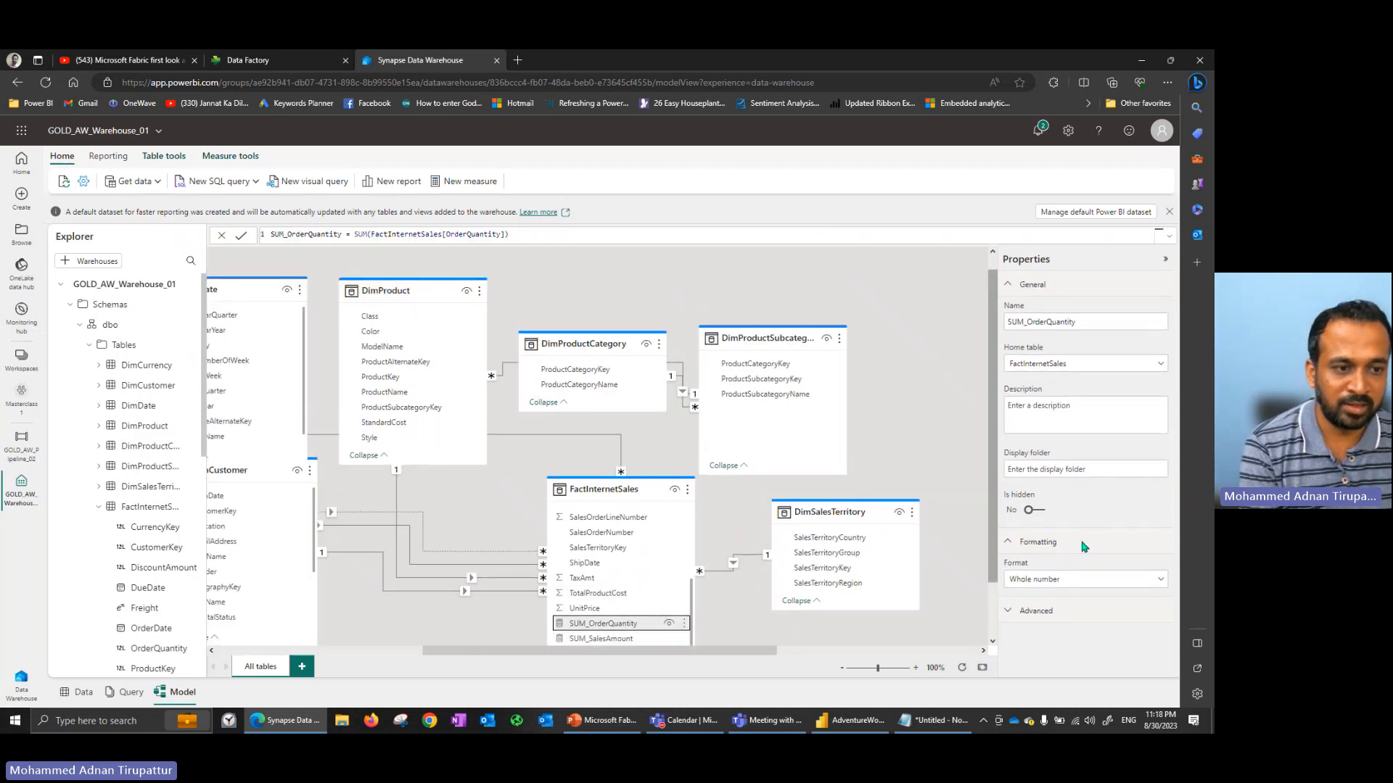
left_click(627, 641)
left_click(1043, 611)
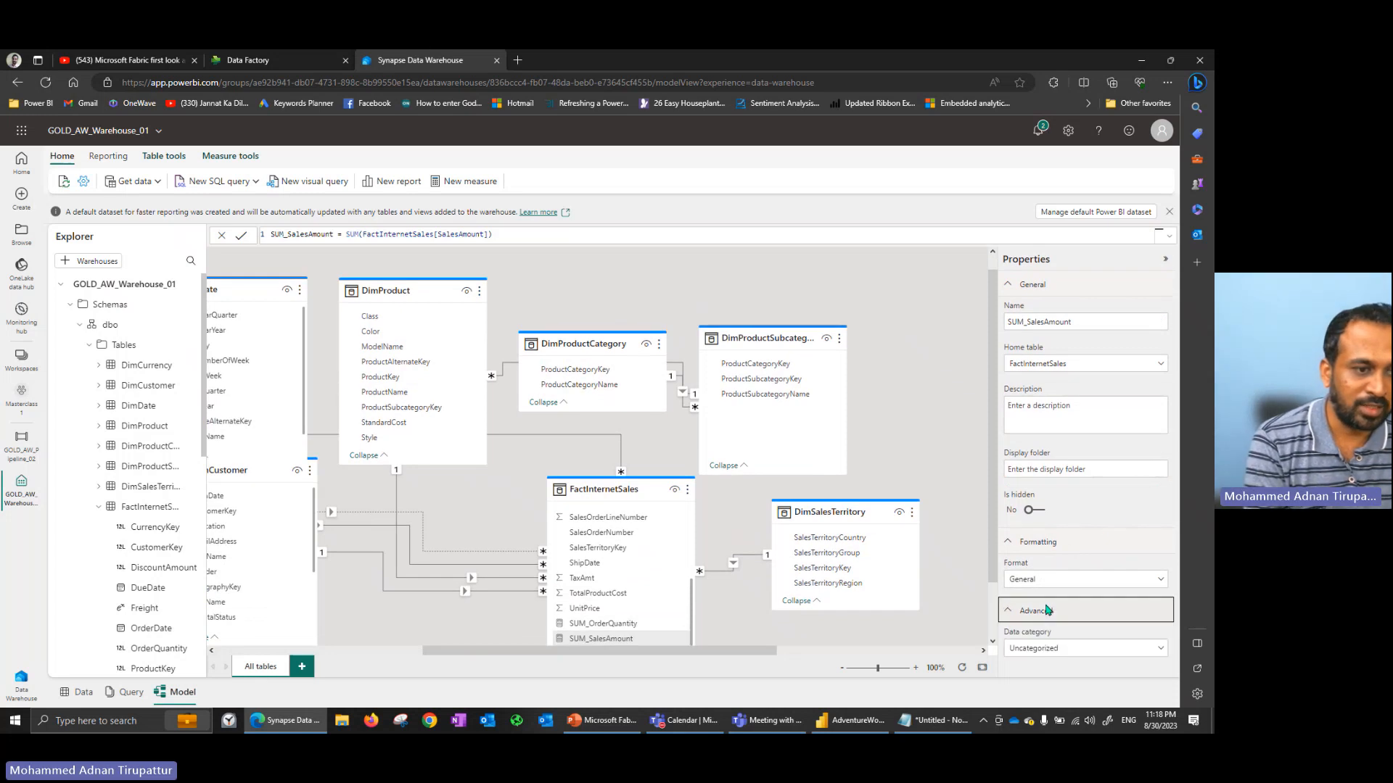
left_click(649, 629)
left_click(622, 640)
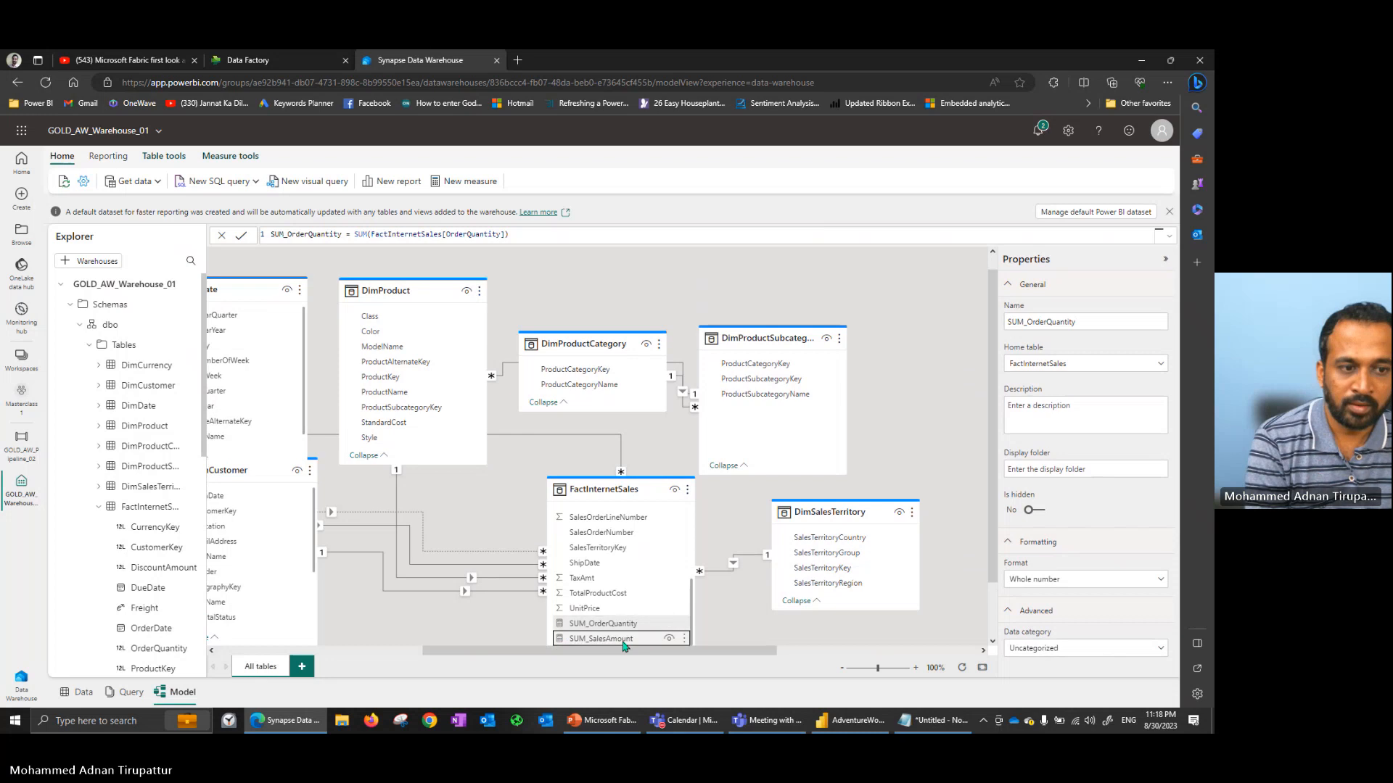
left_click(1060, 587)
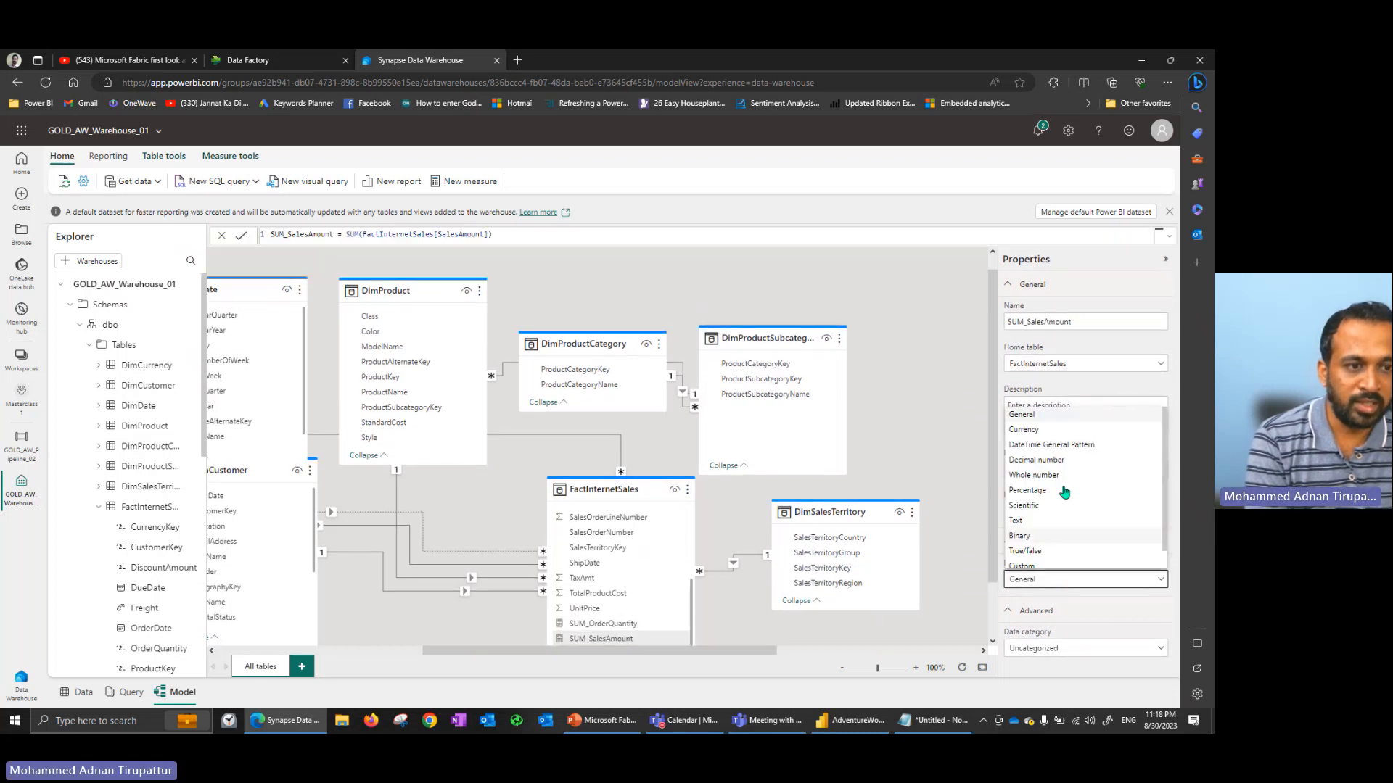
left_click(1059, 462)
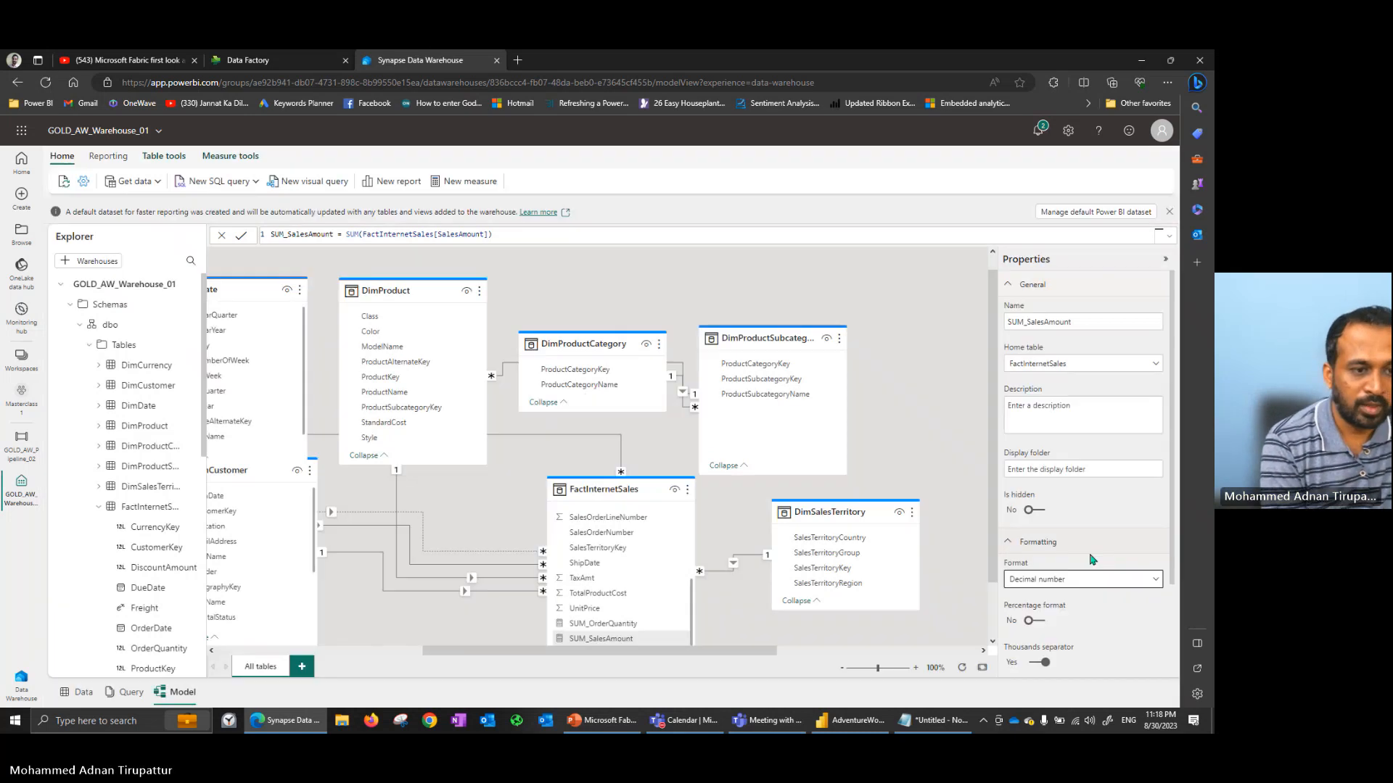
Set the SUM_SalesAmount measure's decimal places to 0.
scroll(1088, 566, "down", 1)
scroll(1081, 609, "down", 1)
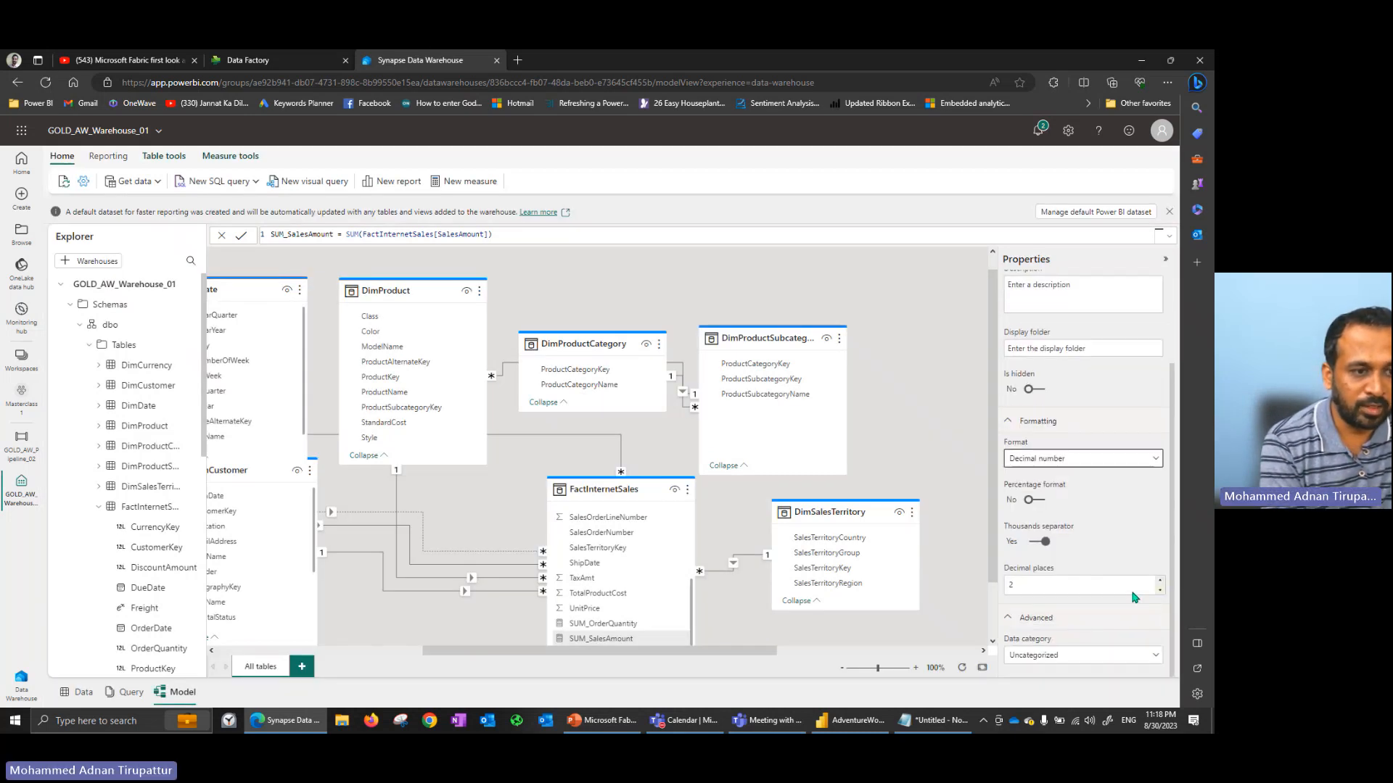
left_click(1105, 587)
key("BackSpace")
type("0")
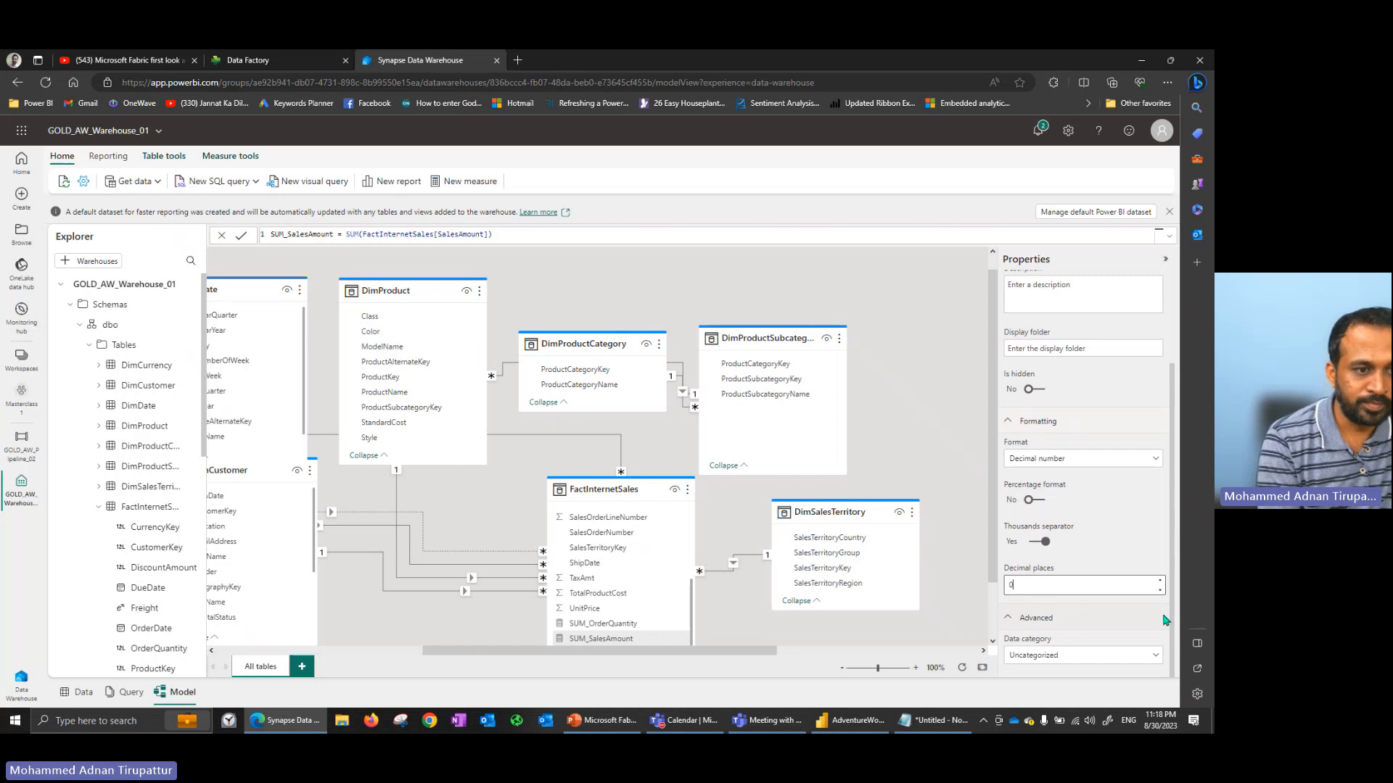
key("Return")
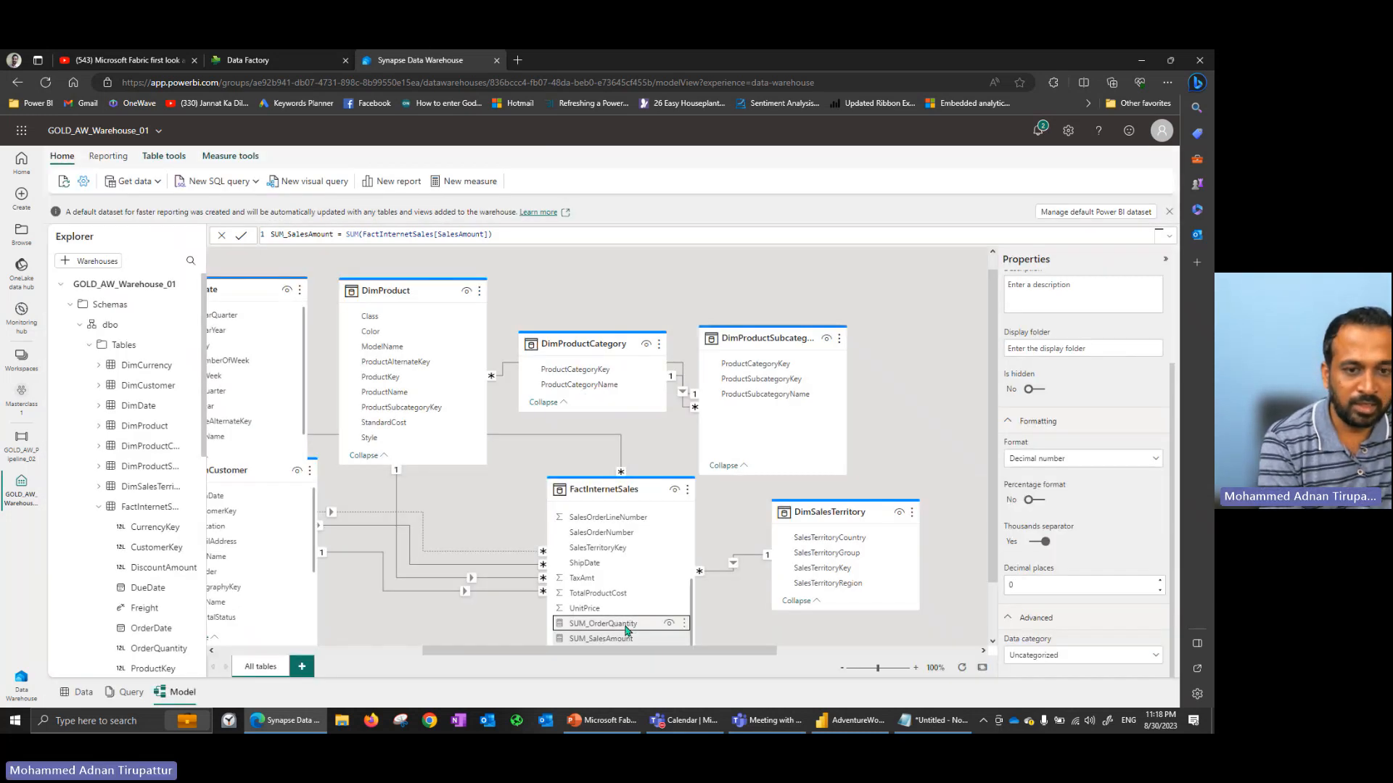
Review the available tools for the SUM_OrderQuantity measure and examine which objects the default Power BI dataset includes, without changing the selection.
left_click(624, 624)
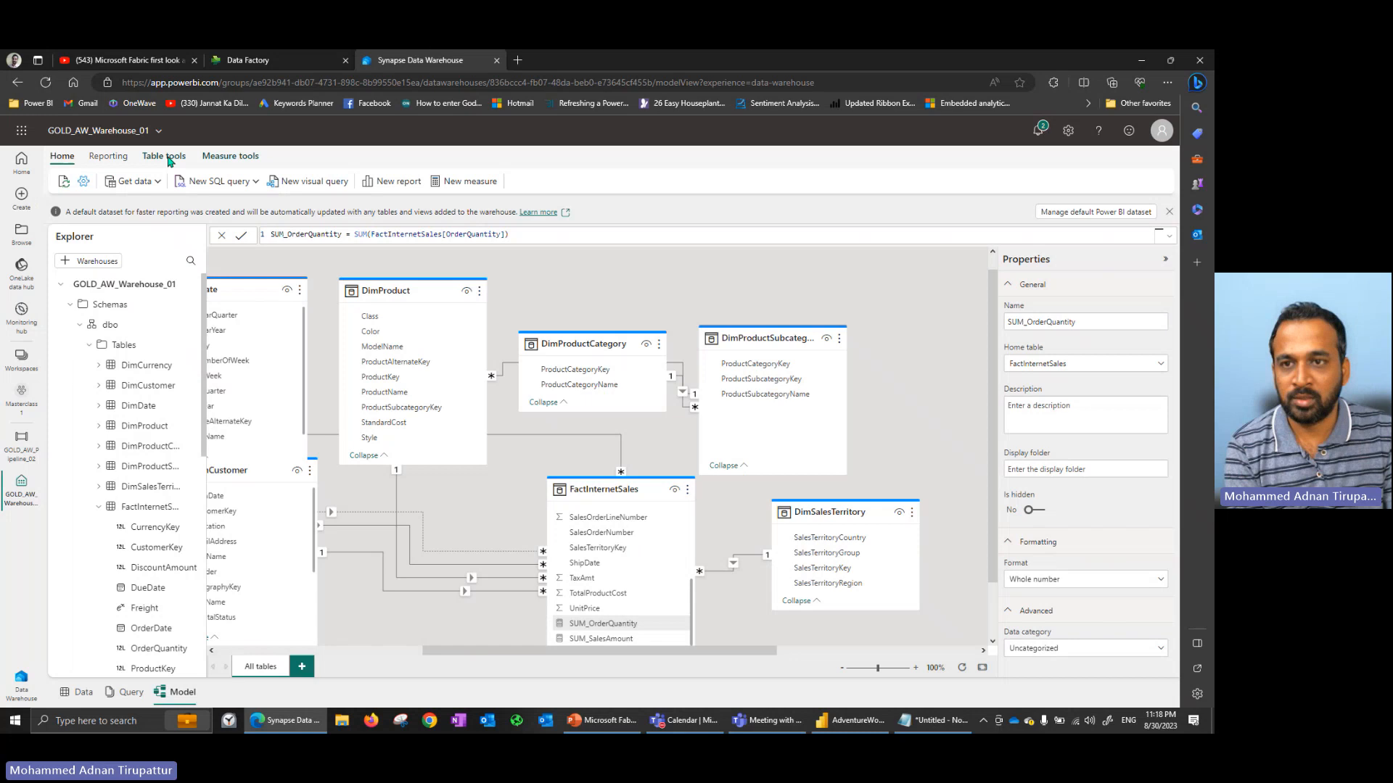
left_click(166, 158)
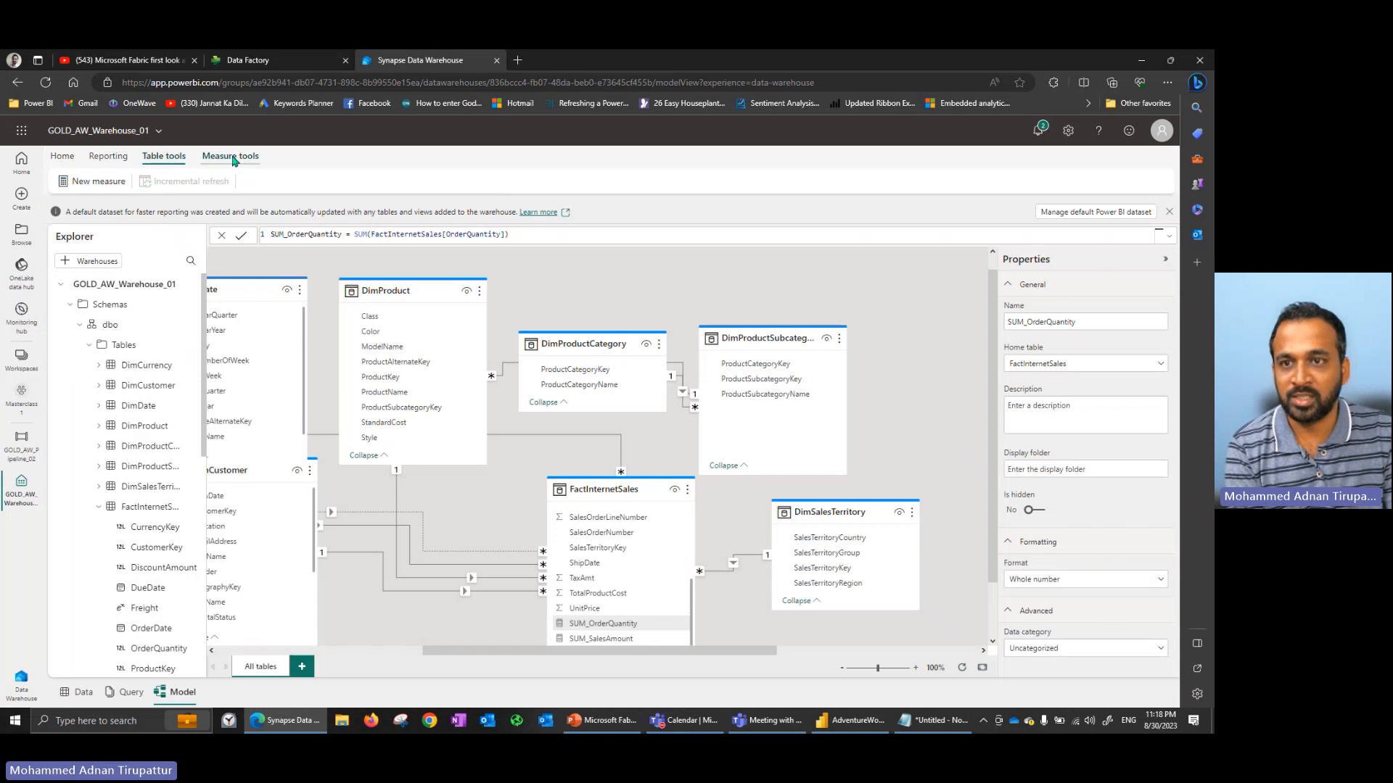
left_click(231, 157)
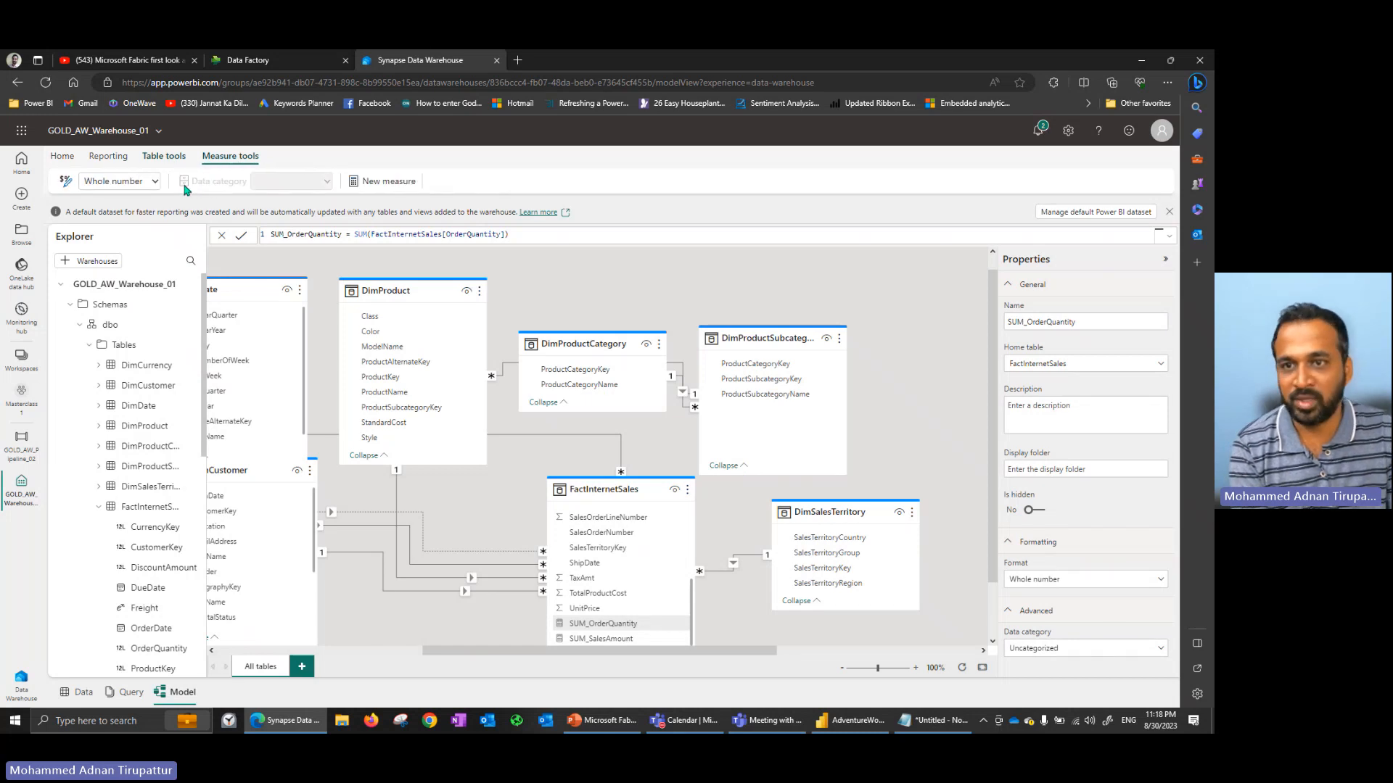
left_click(122, 158)
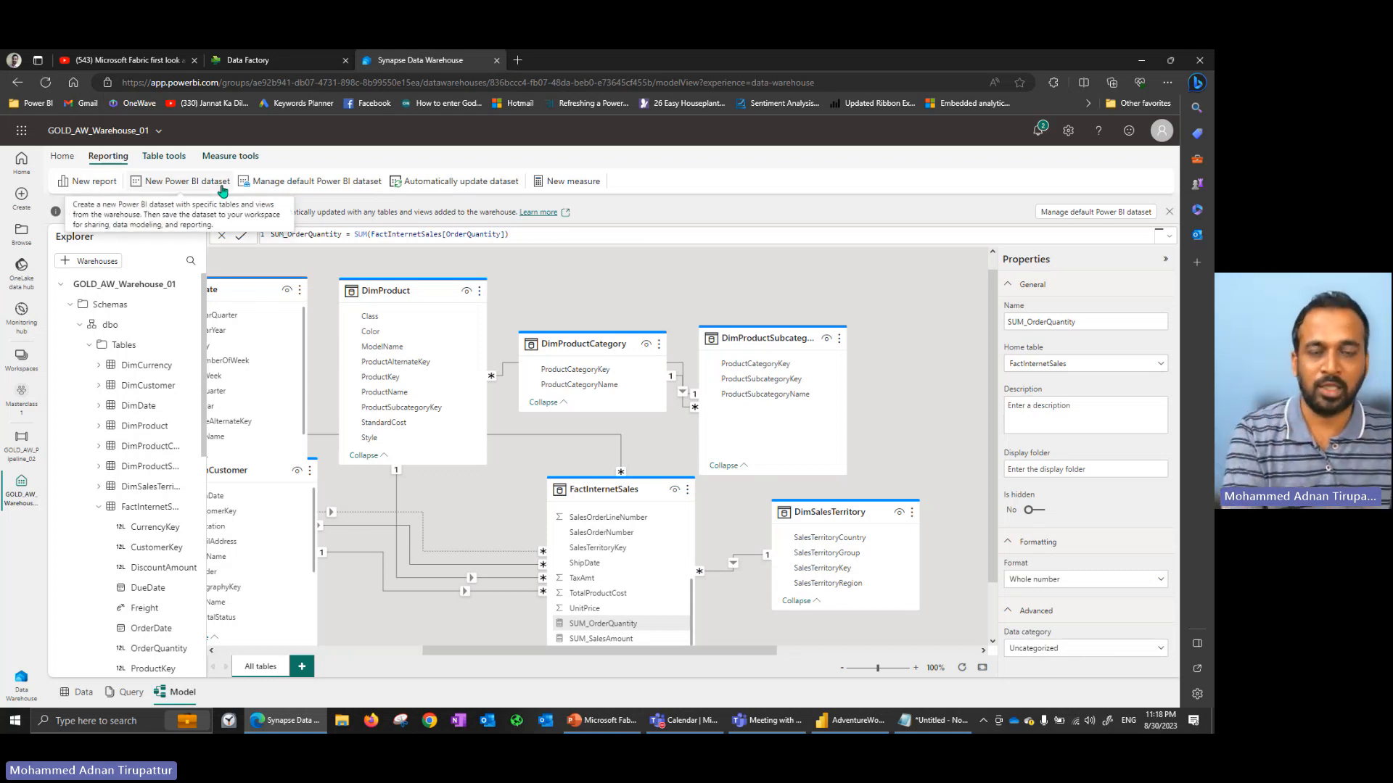
left_click(315, 182)
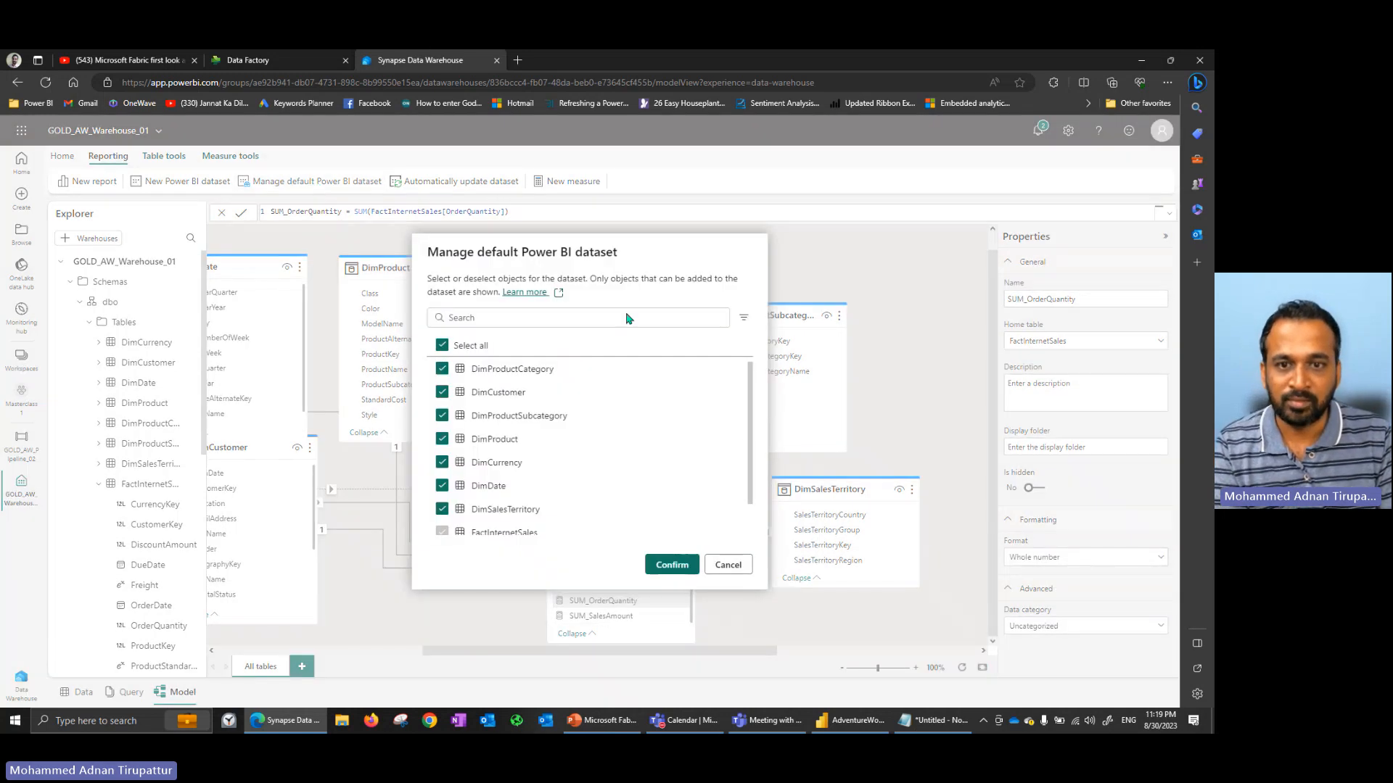
scroll(557, 390, "down", 1)
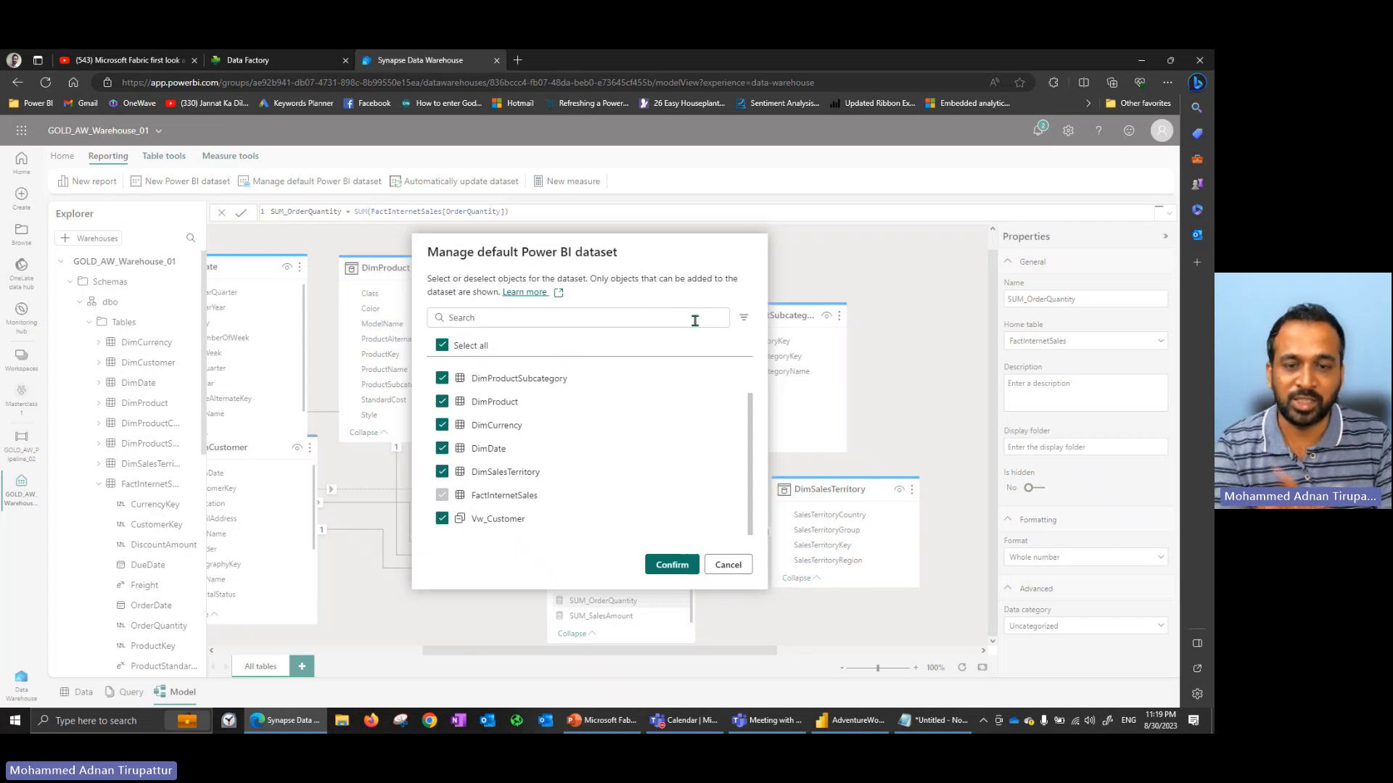
left_click(728, 566)
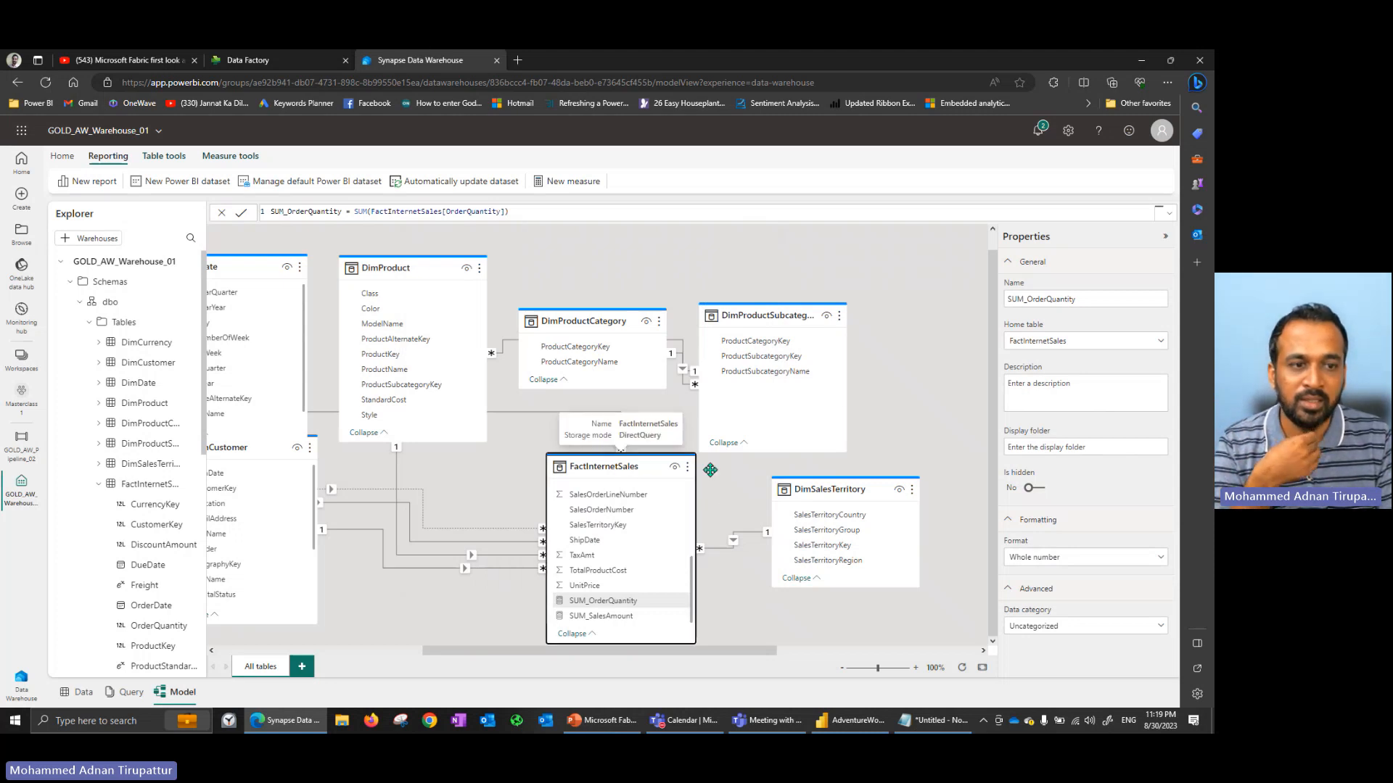
Update the default dataset automatically and return to the All tables layout of the model.
left_click(656, 465)
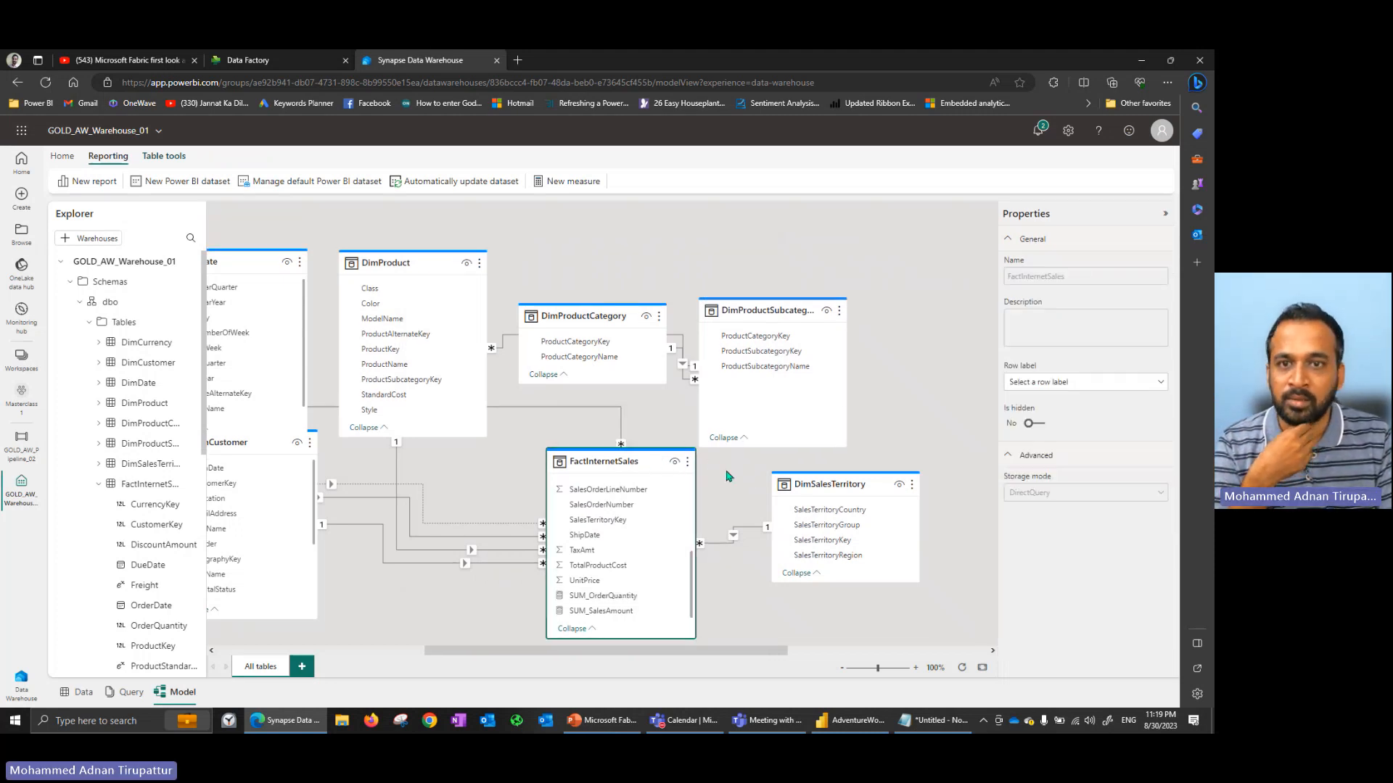
left_click(408, 210)
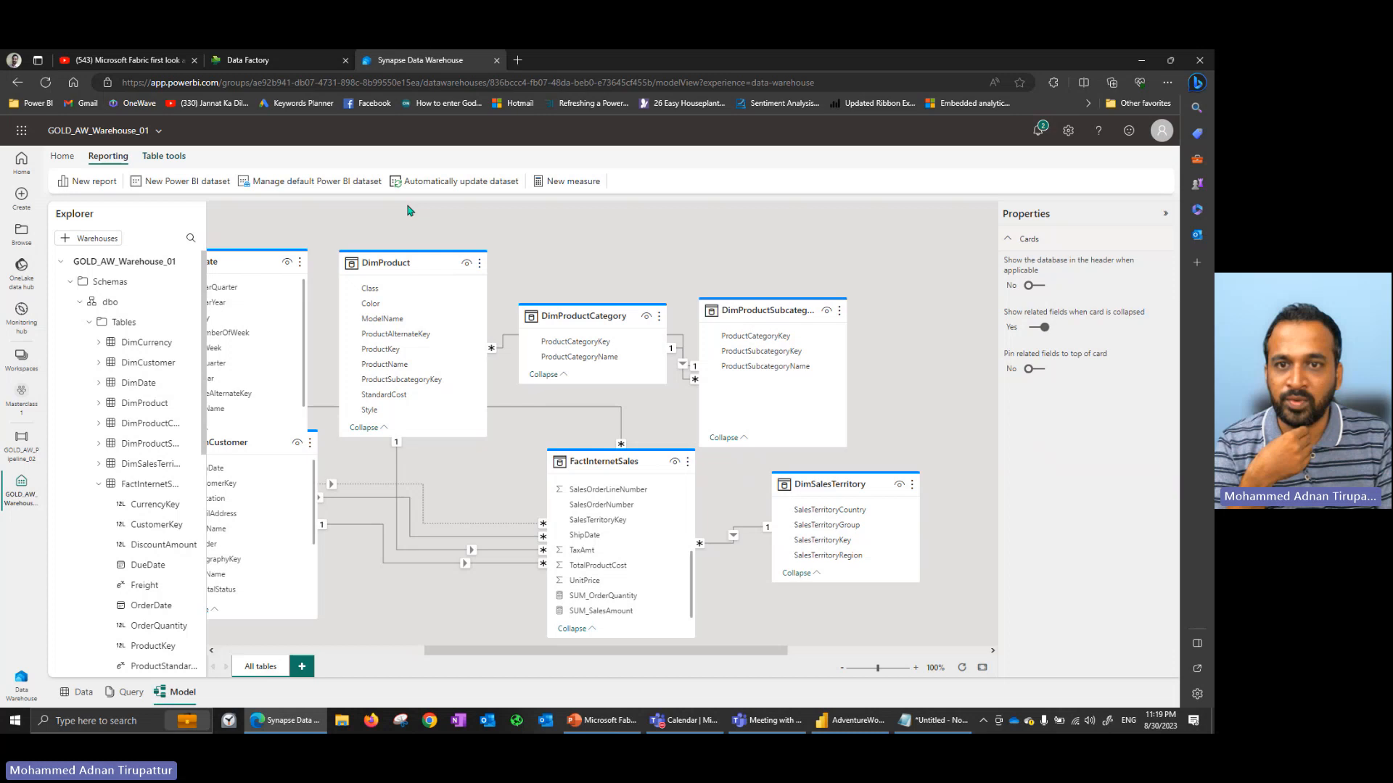
left_click(481, 187)
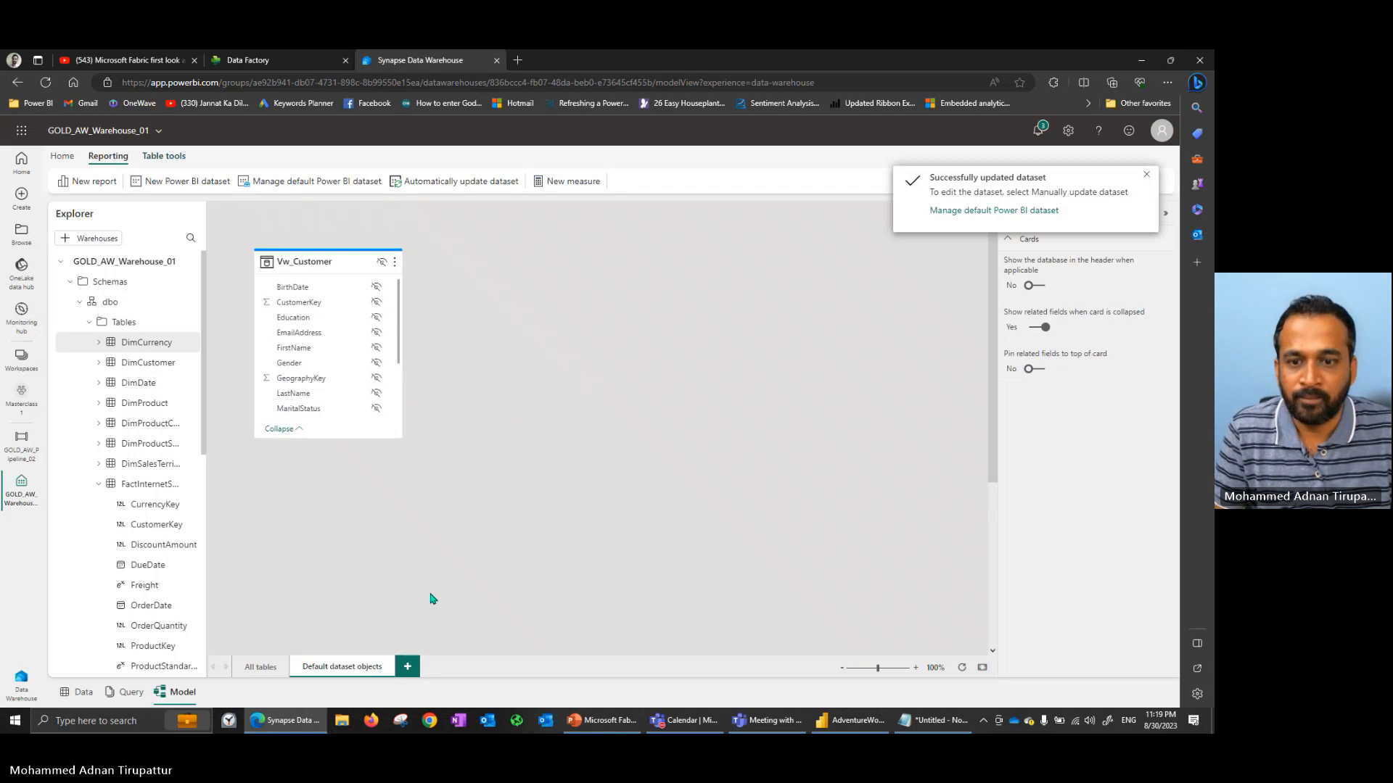
left_click(263, 672)
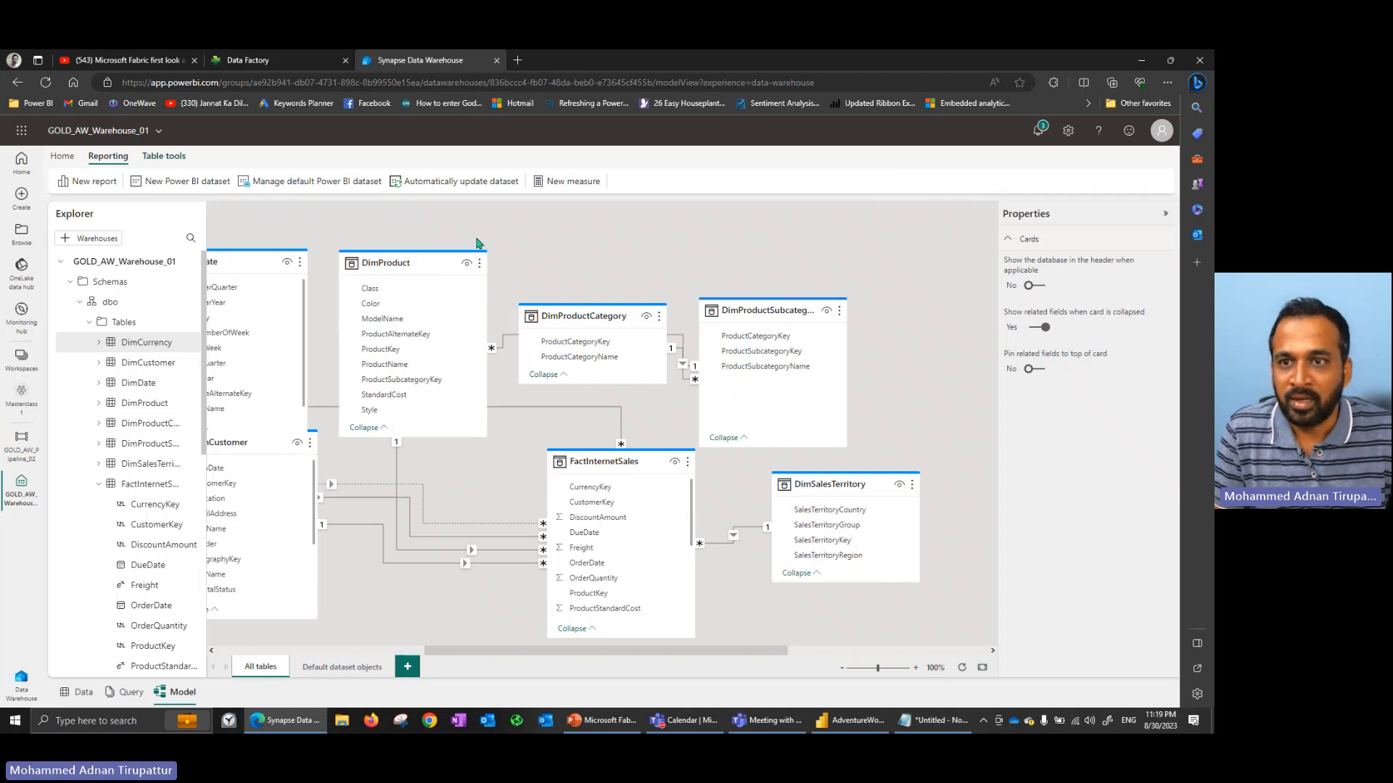
Examine the warehouse's general details and sensitivity label settings, then close the settings.
left_click(164, 156)
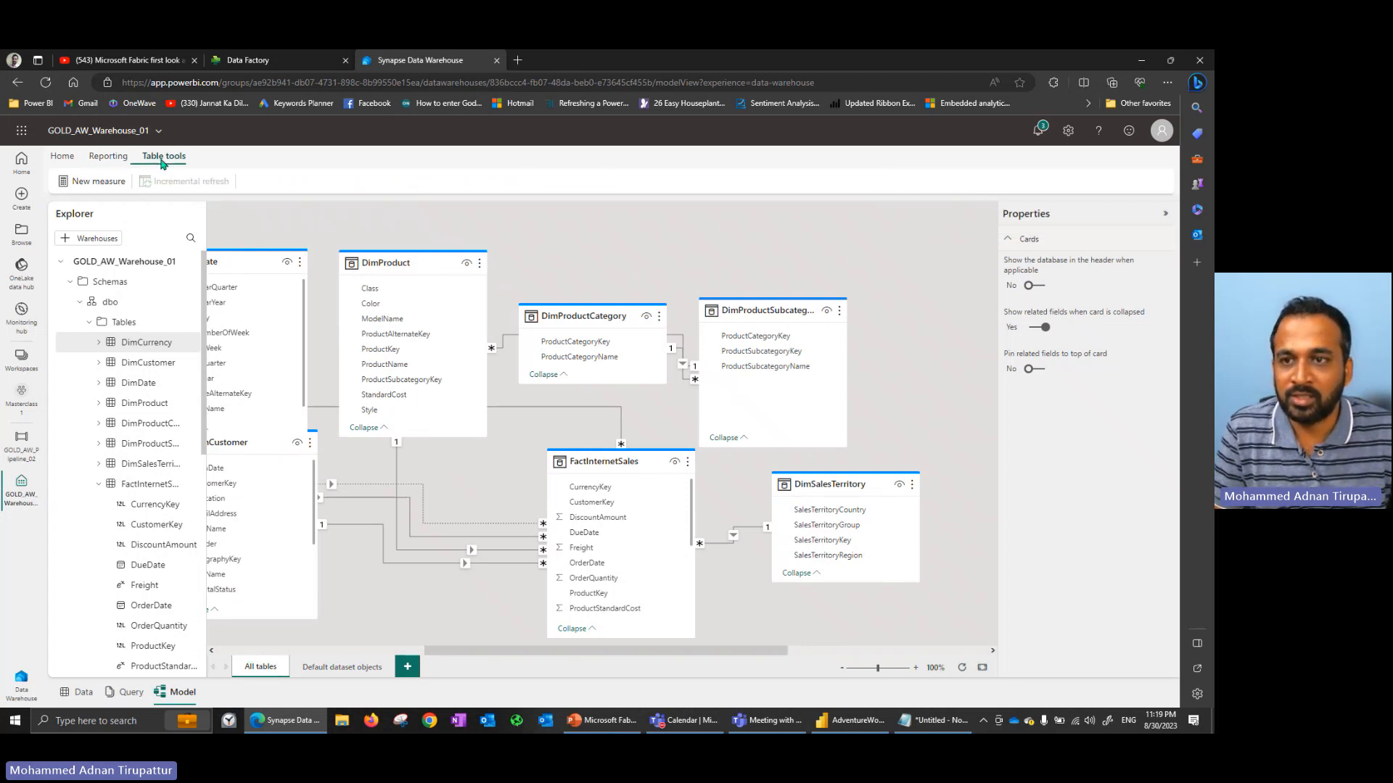
left_click(116, 158)
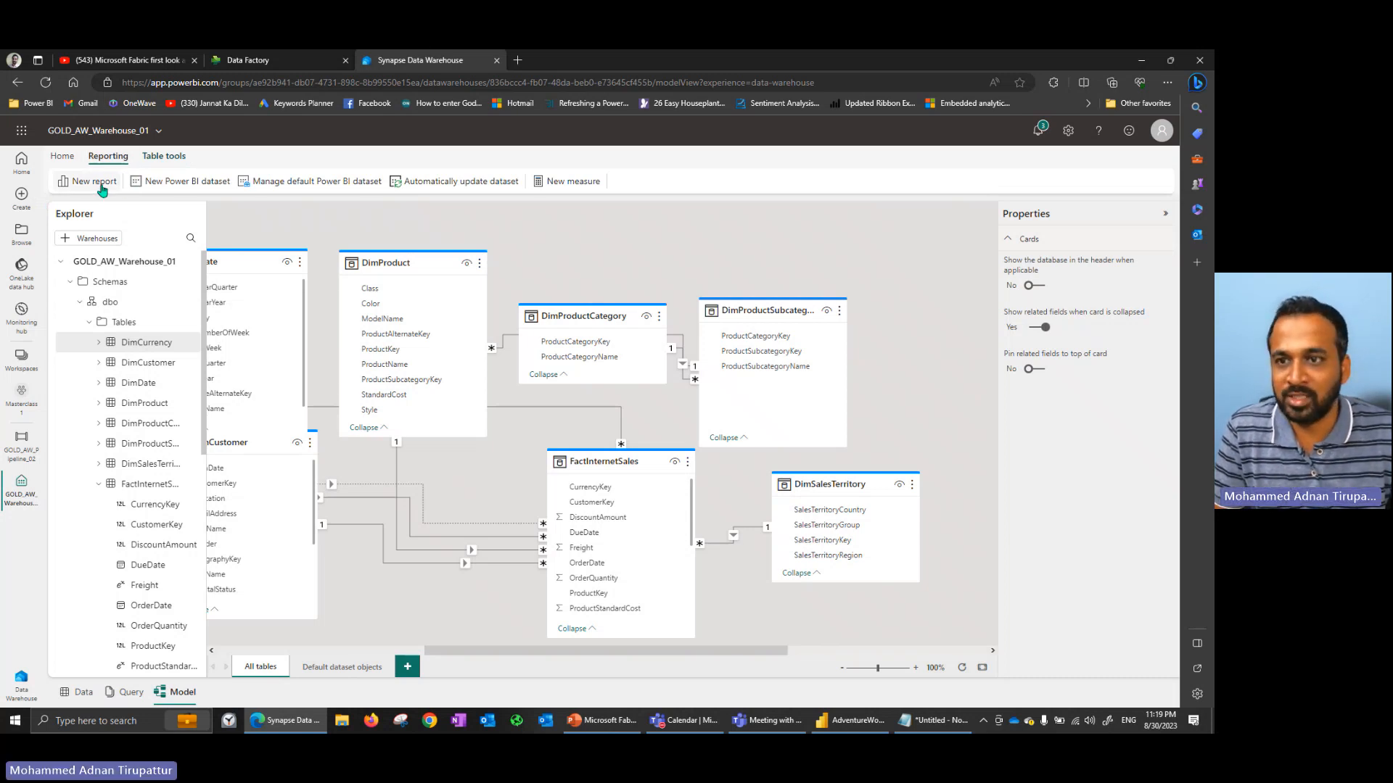
left_click(61, 157)
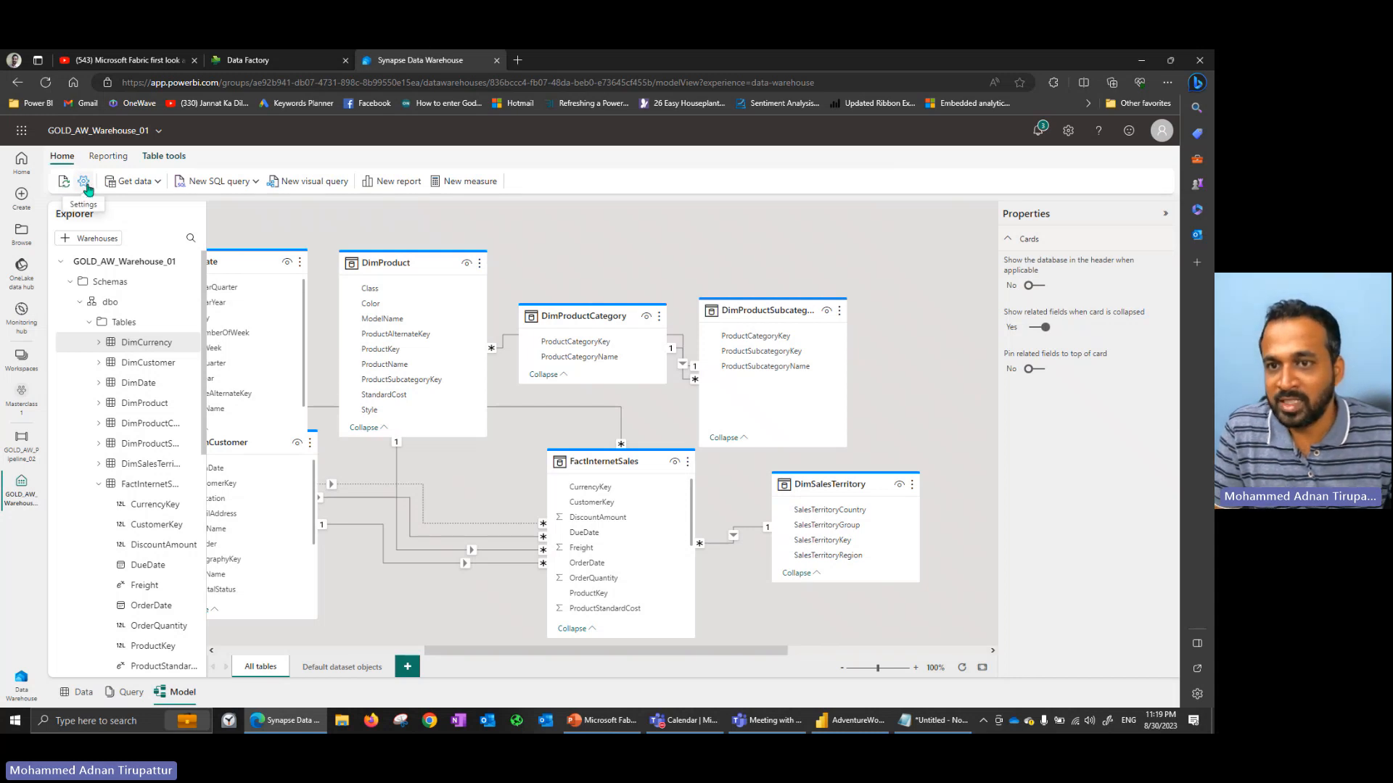
left_click(86, 185)
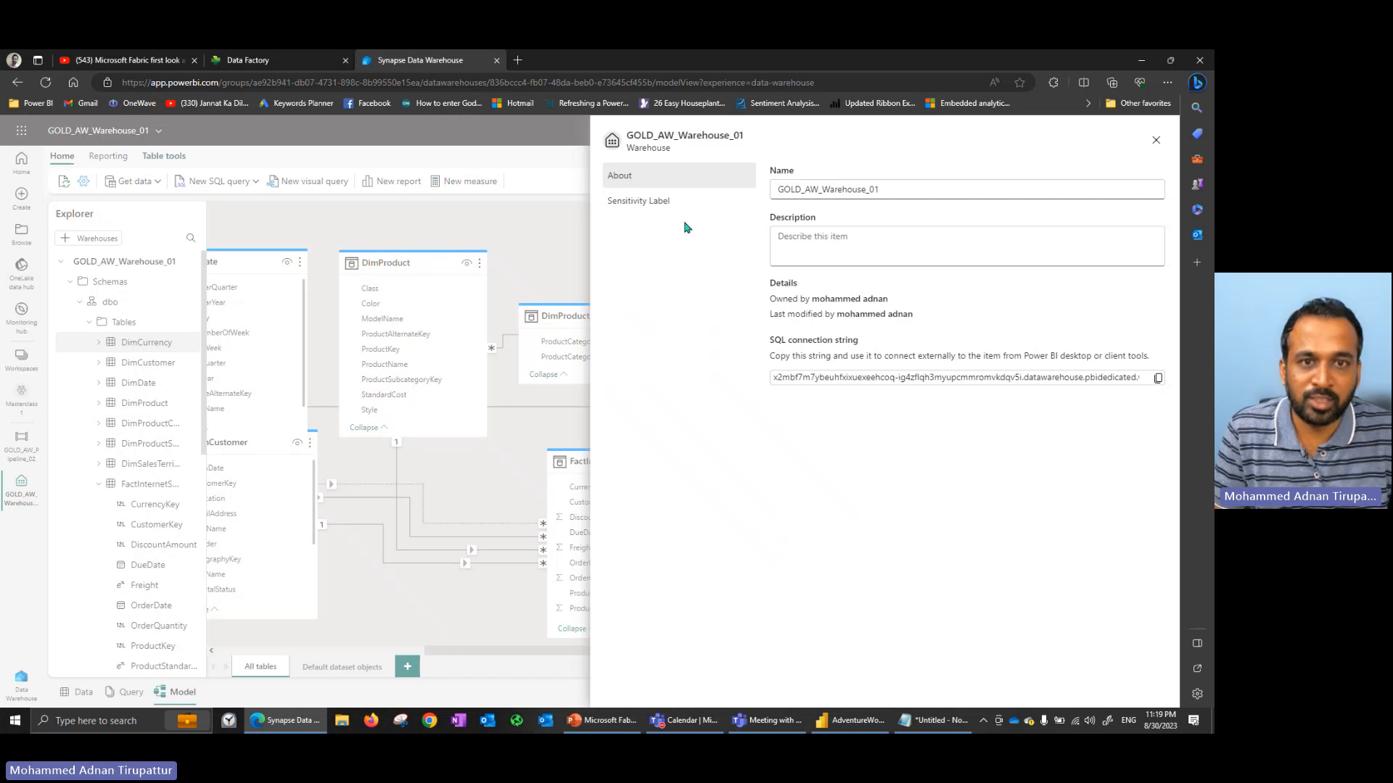
left_click(646, 202)
left_click(1156, 142)
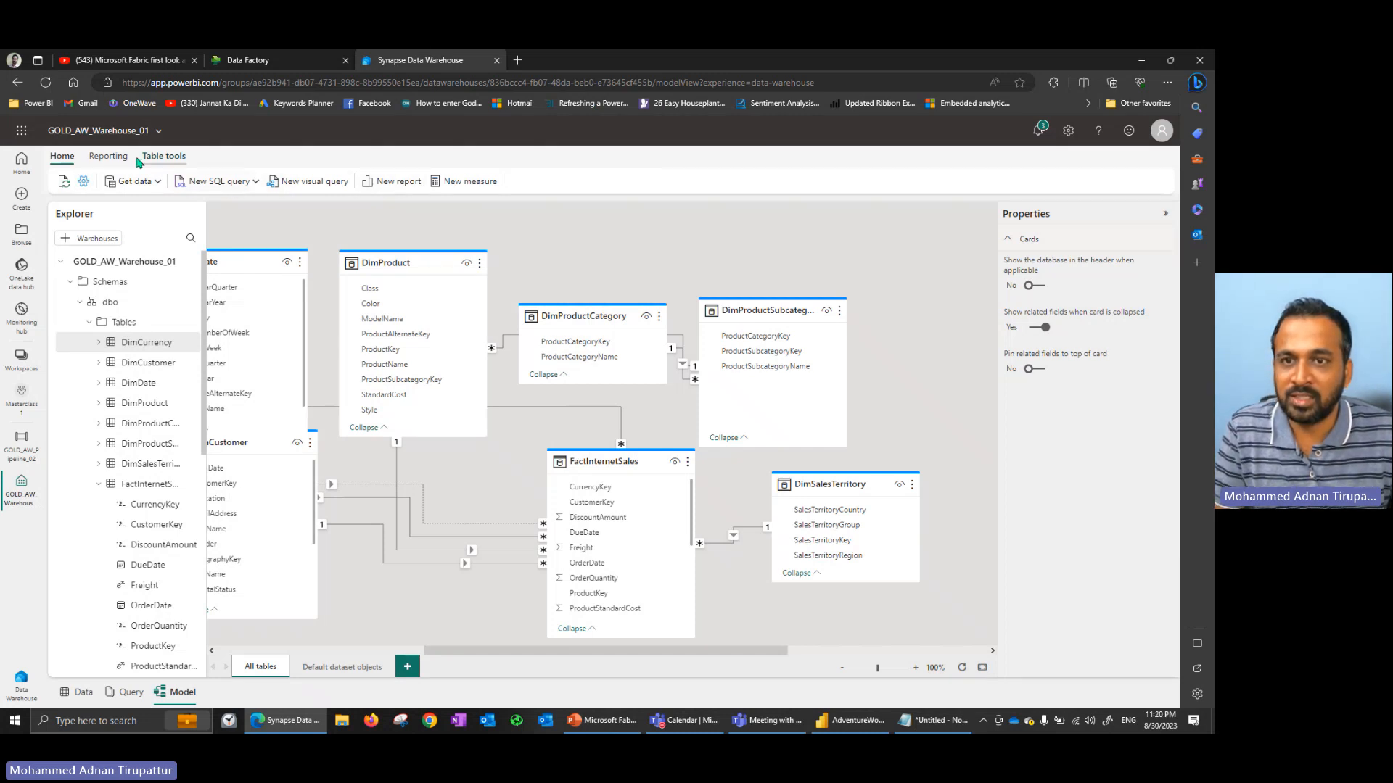
Create a new report from the warehouse's default dataset.
left_click(392, 182)
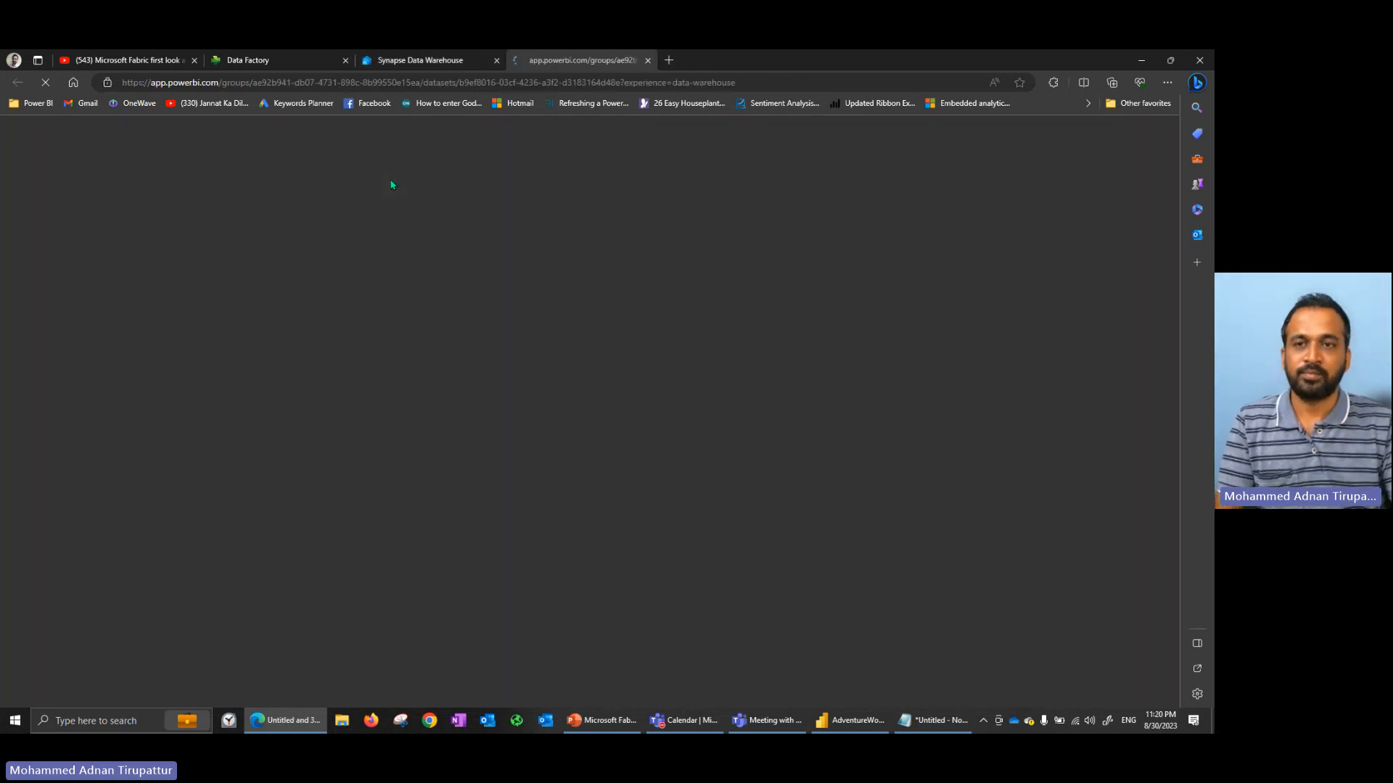
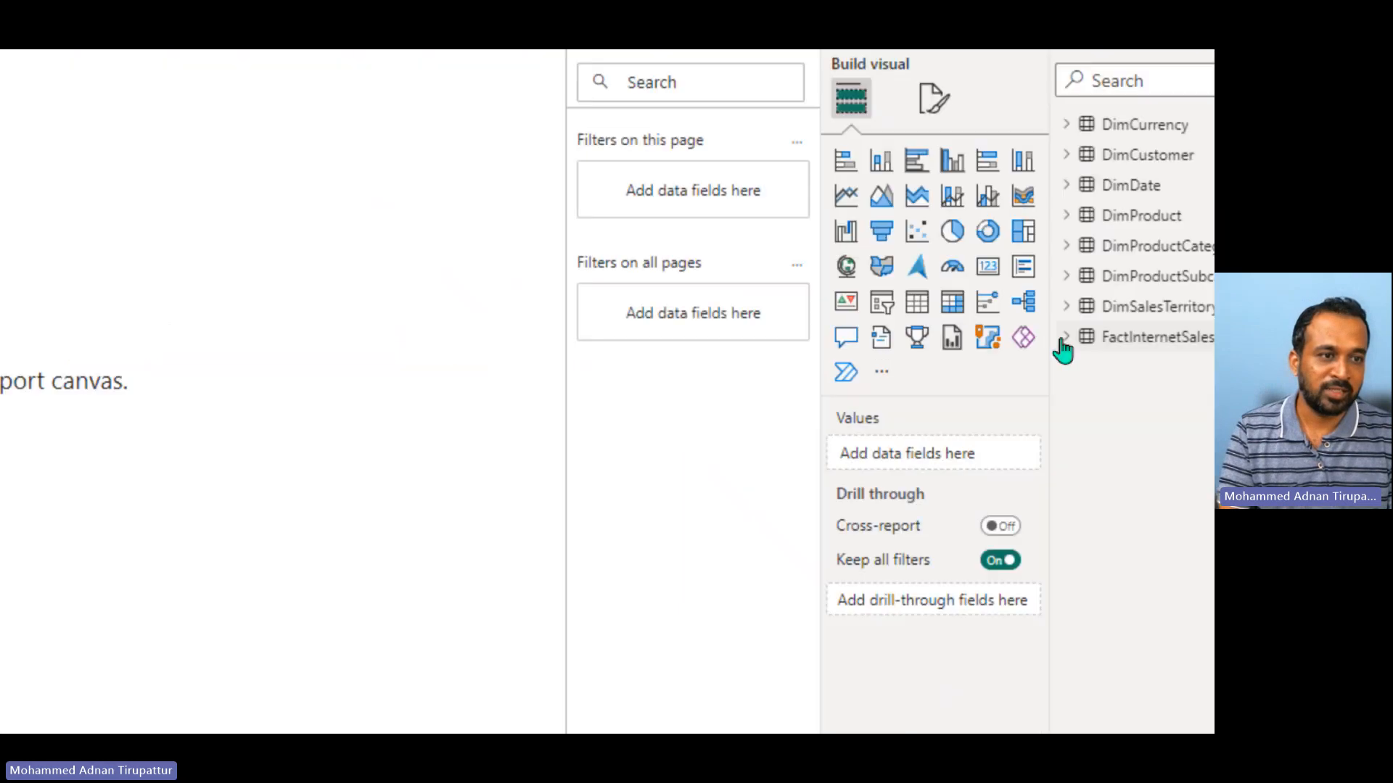
Add a visual of ProductCategoryKey from DimProductCategory and turn it into a clustered bar chart.
left_click(1063, 340)
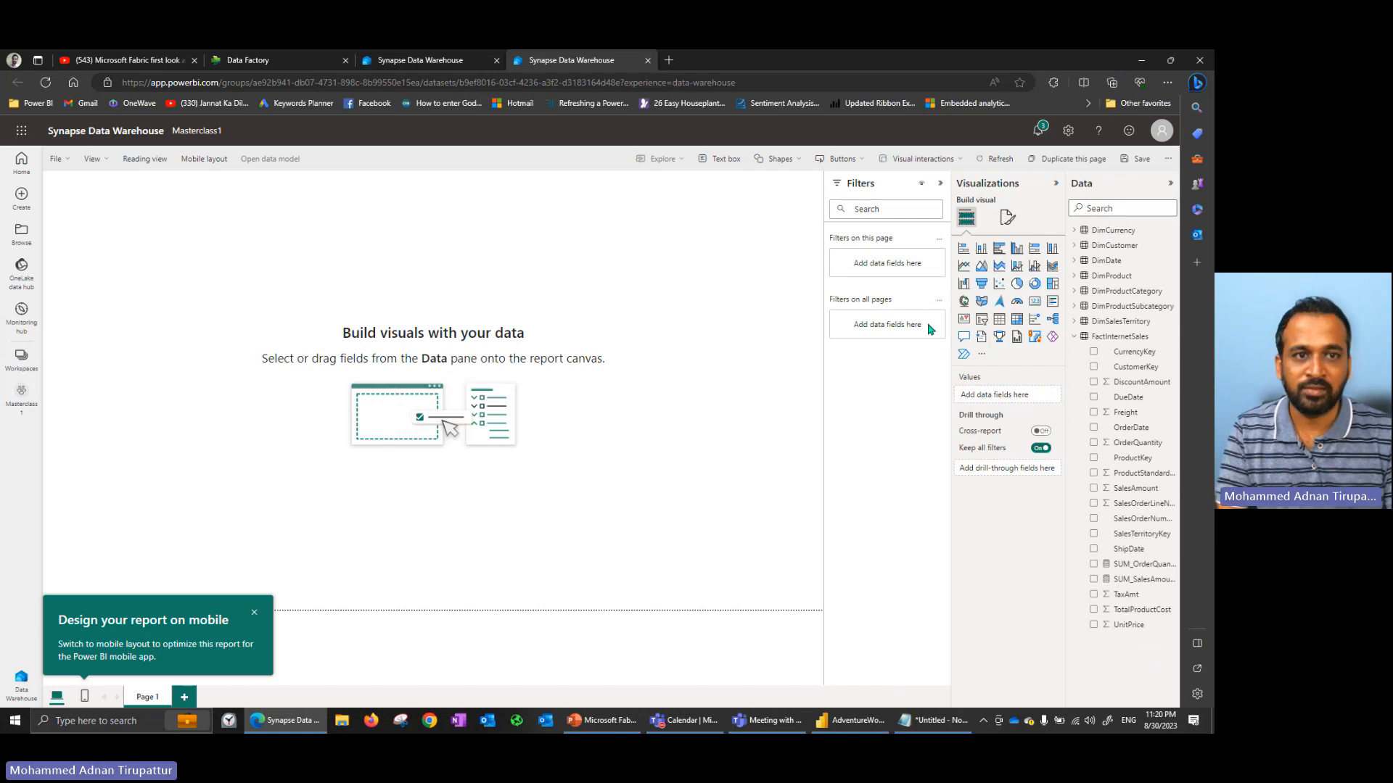
left_click(1074, 291)
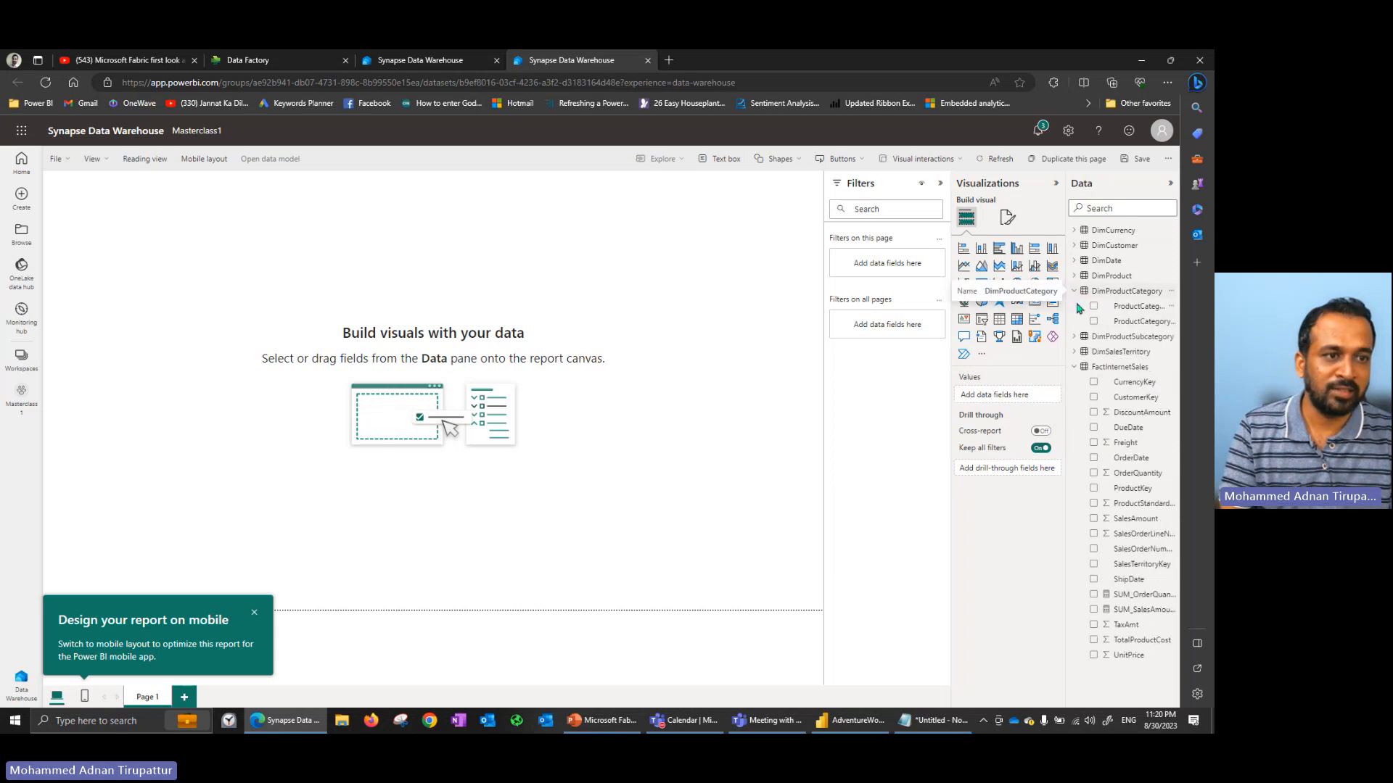
left_click(1093, 306)
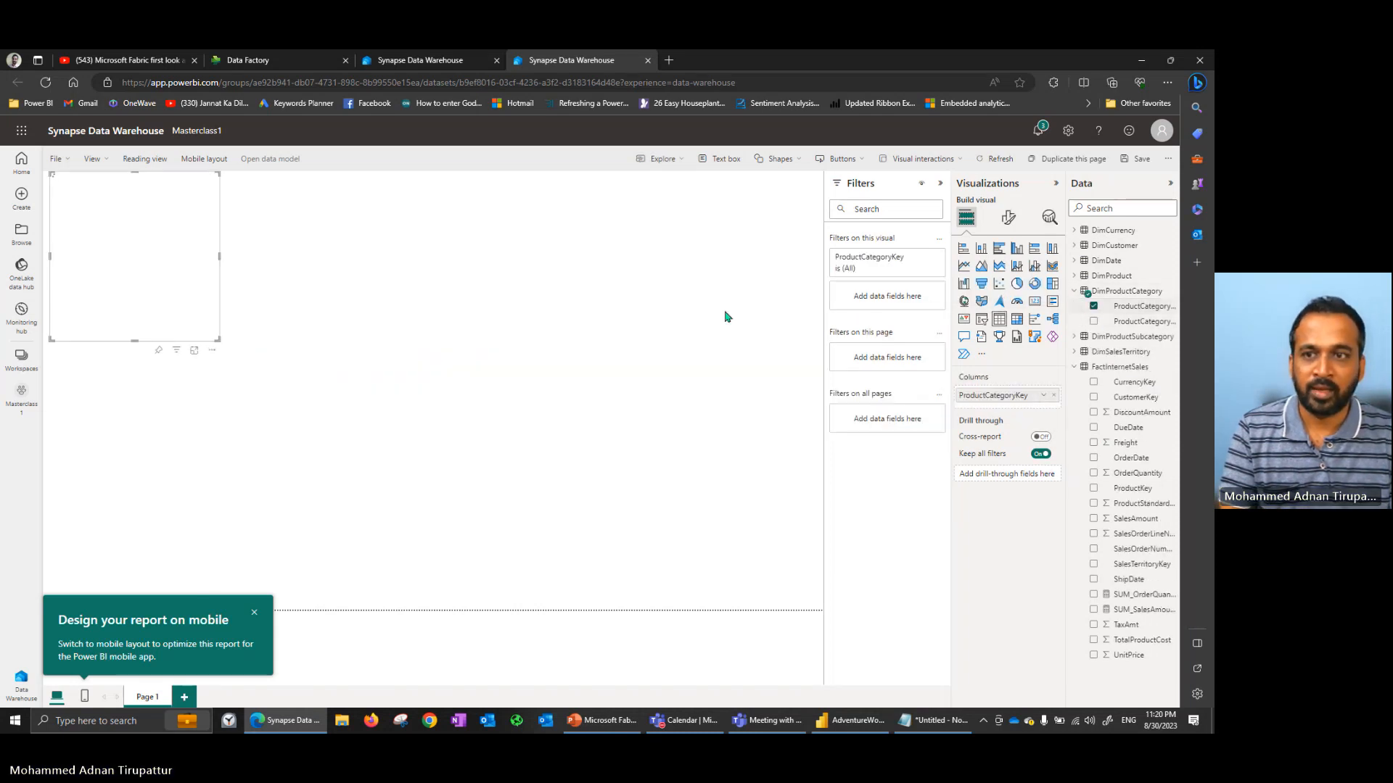
left_click(1017, 320)
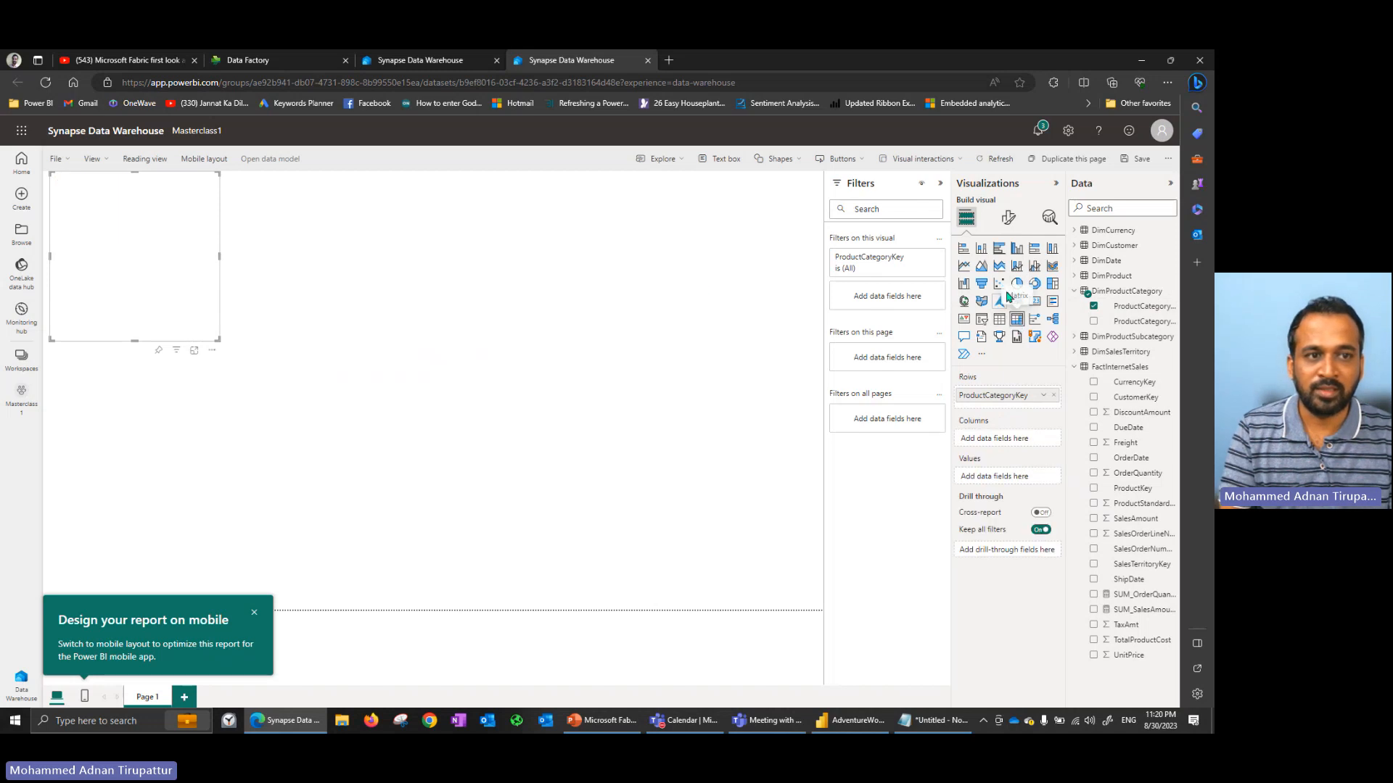
left_click(999, 248)
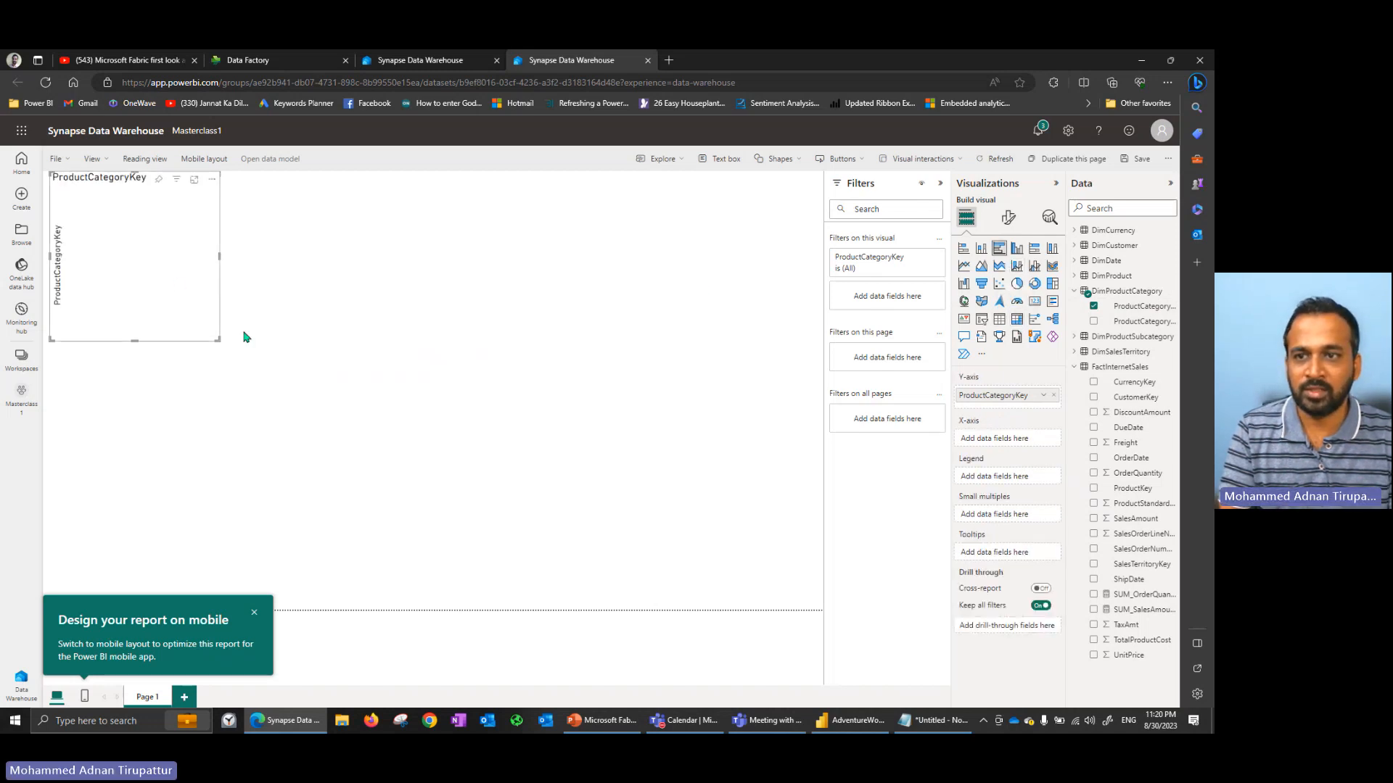
Replace ProductCategoryKey with ProductCategoryName, add SUM_SalesAmount from FactInternetSales, and enlarge the bar chart.
left_click(1054, 396)
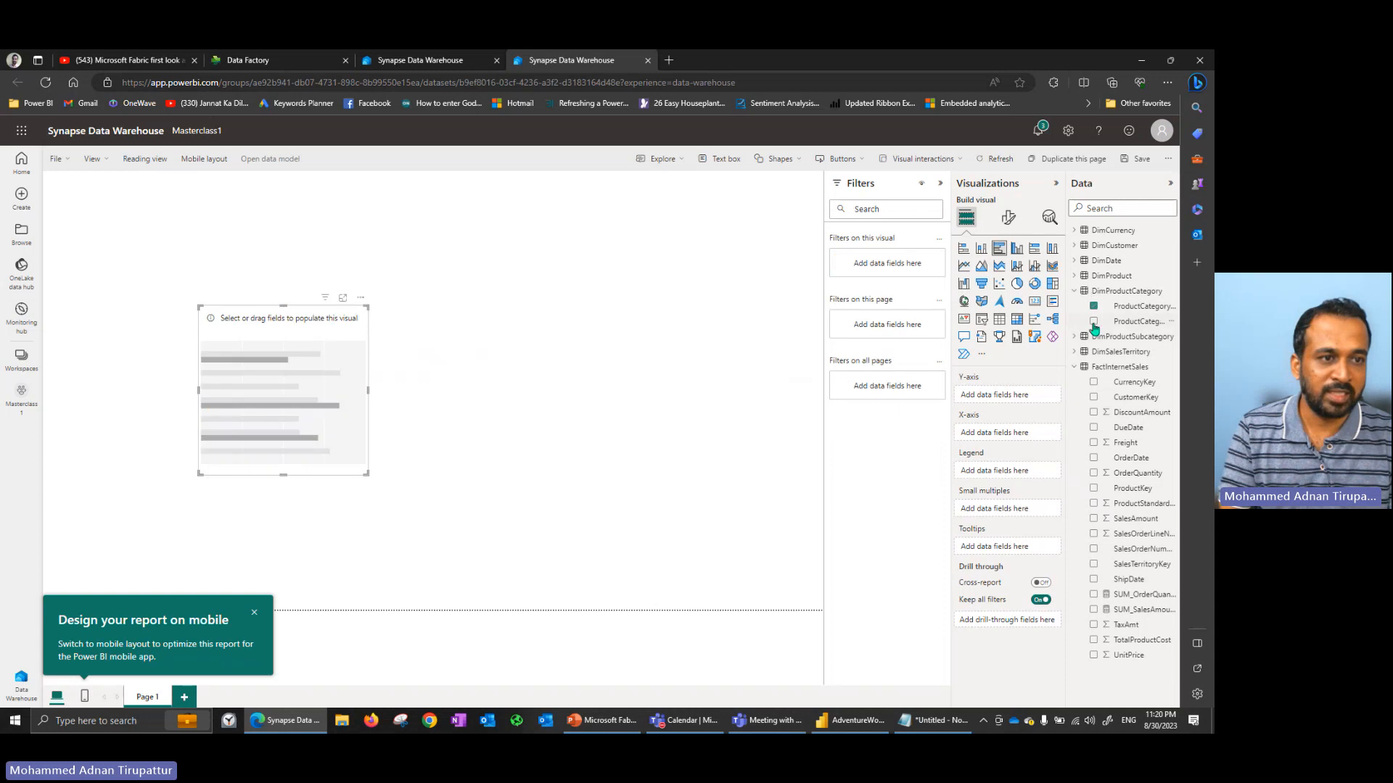
left_click(1093, 322)
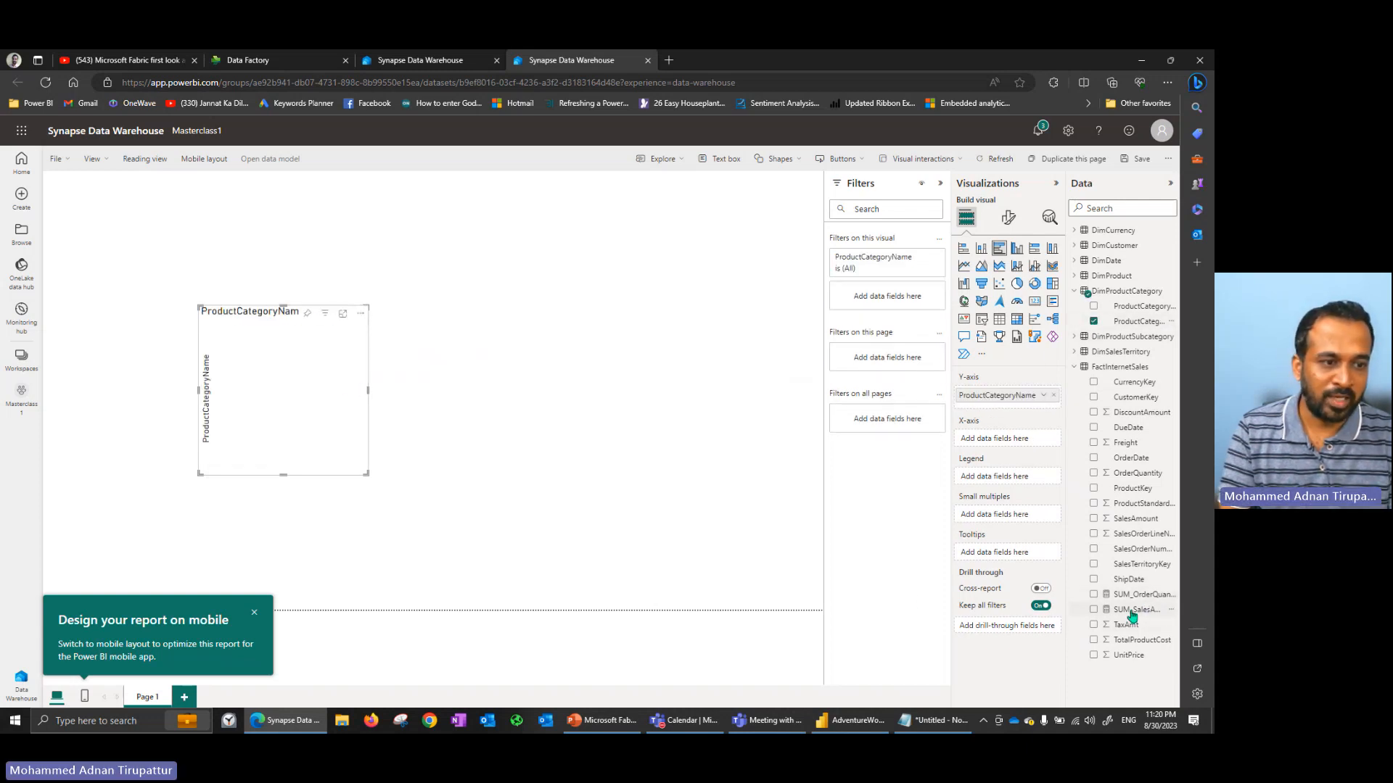
left_click(1094, 610)
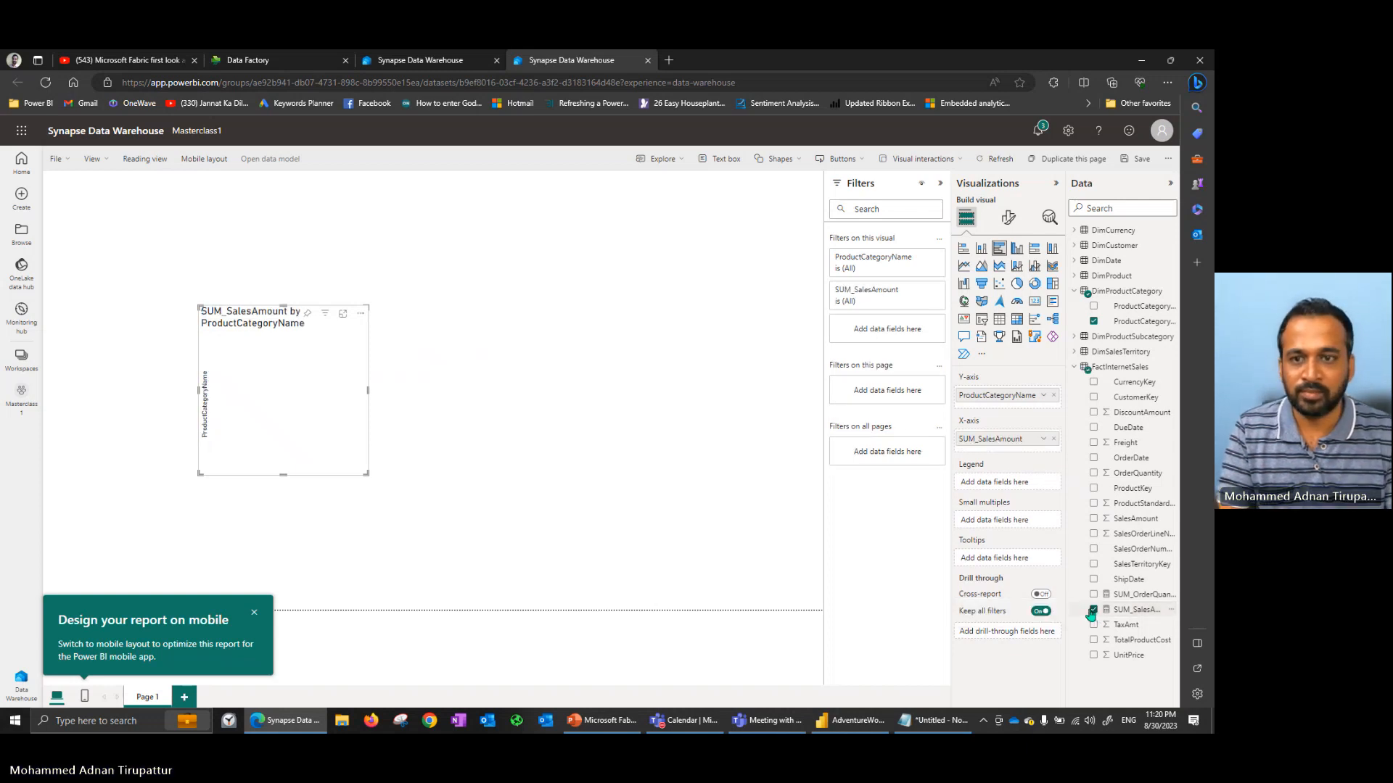
left_click_drag(368, 475, 485, 559)
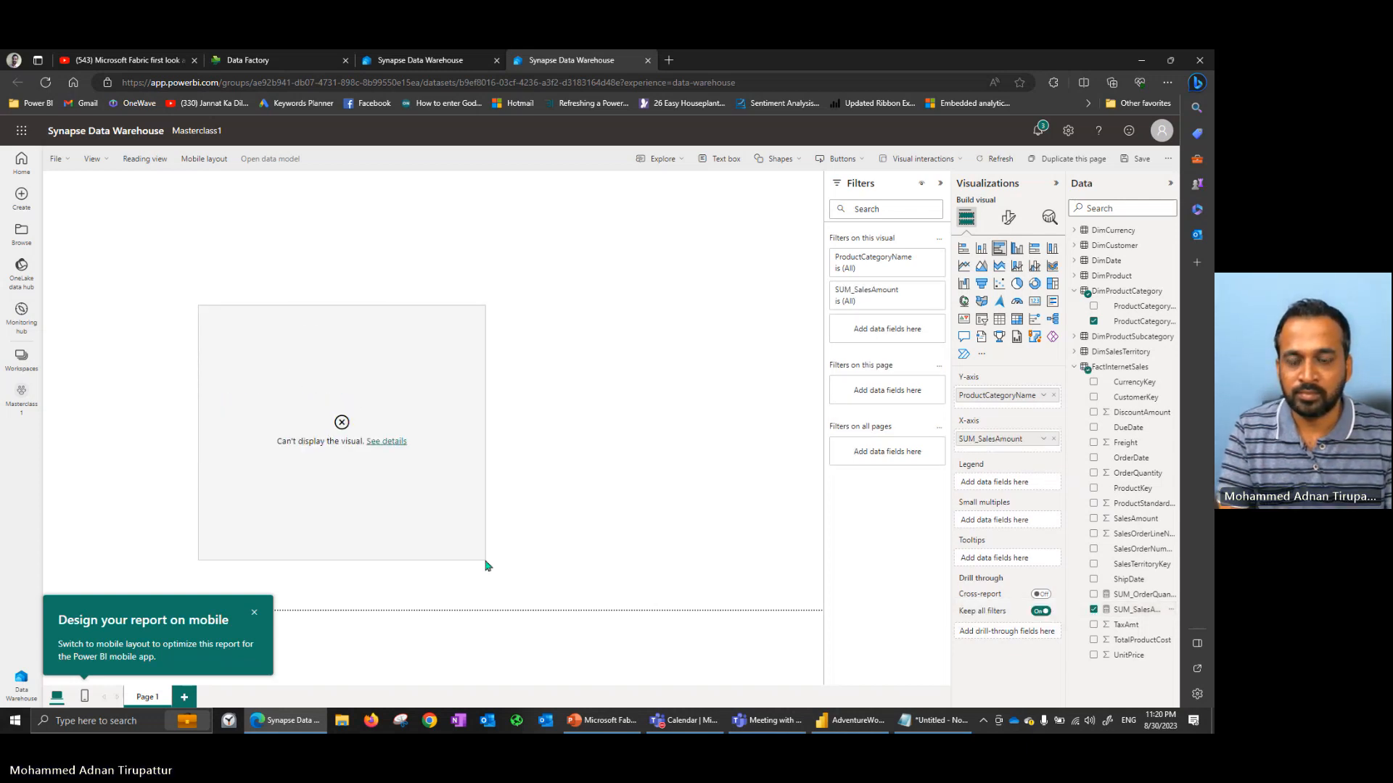
Examine the error details of the product category chart and close them.
left_click(394, 445)
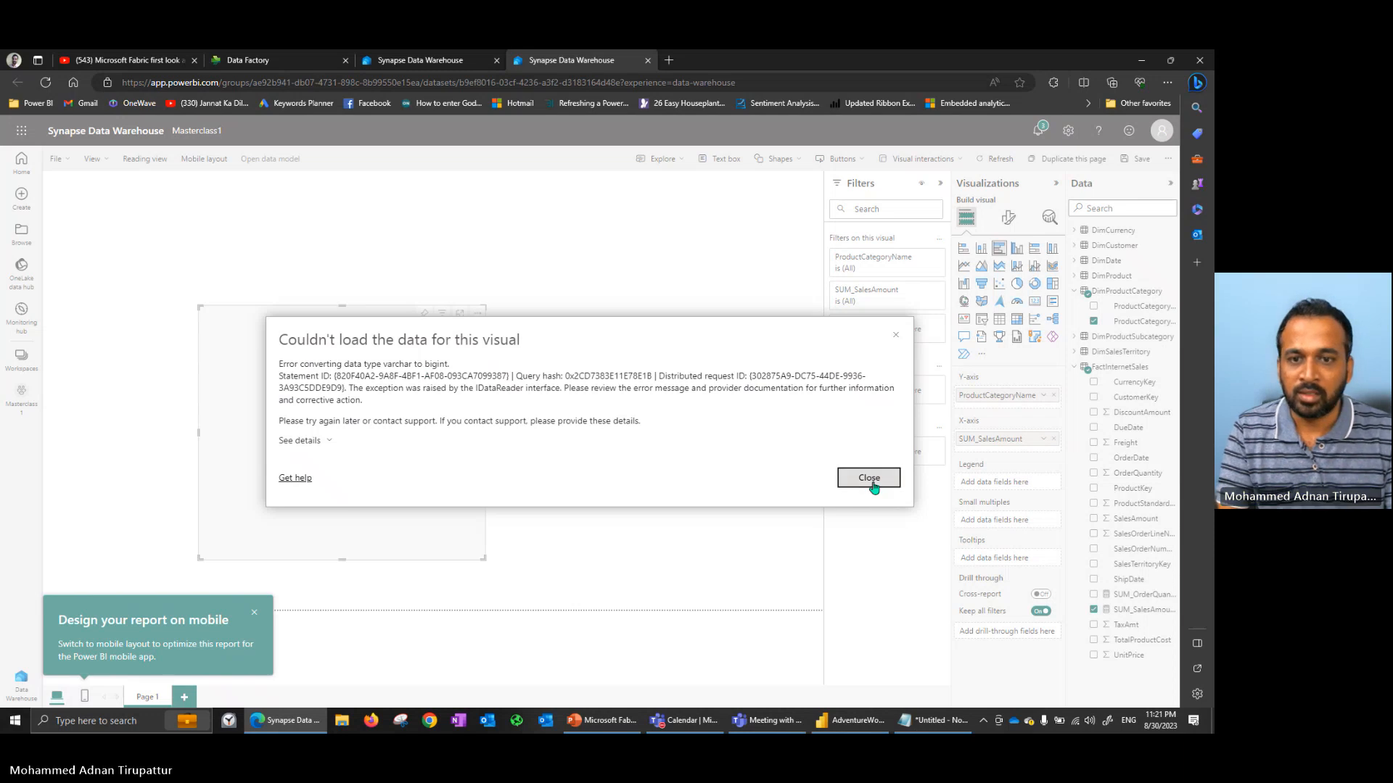
left_click(872, 484)
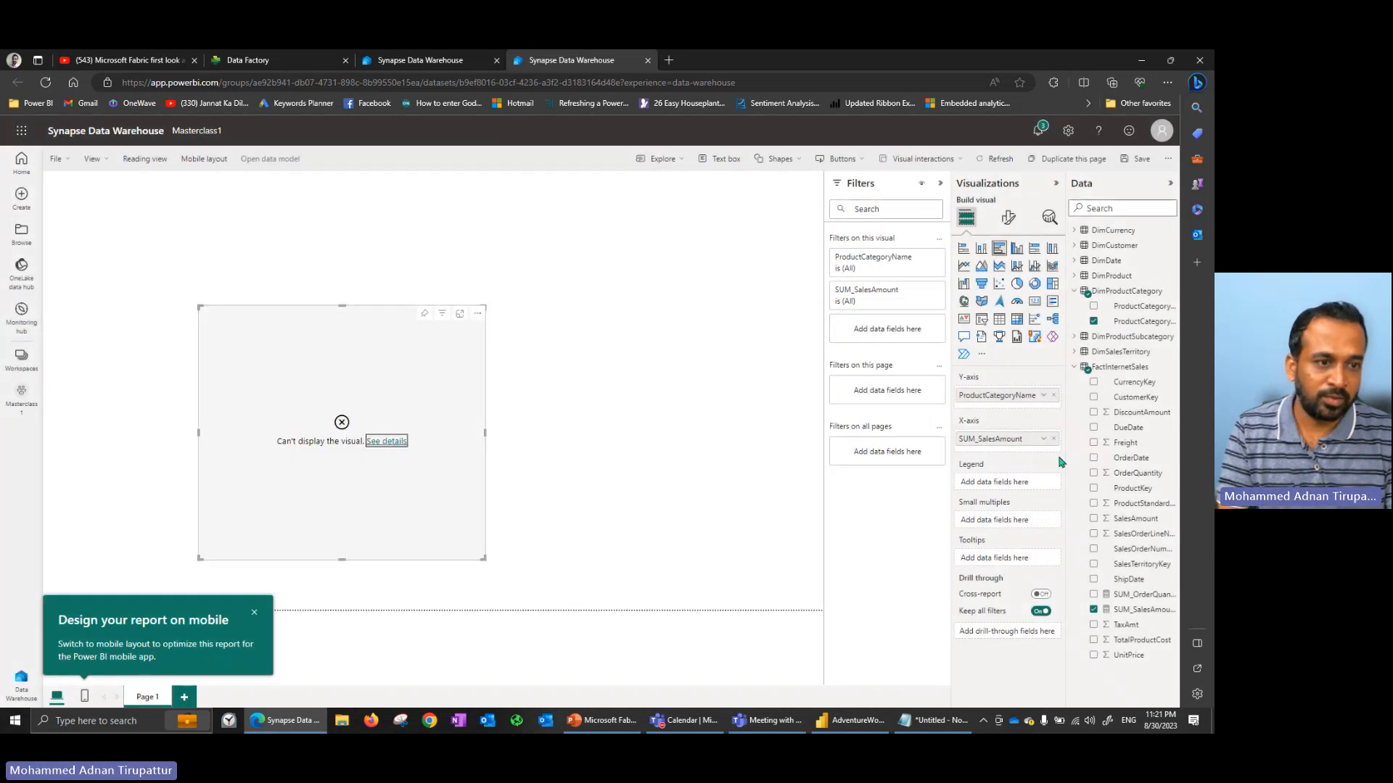
Change the visual to a matrix and remove both SUM_SalesAmount and ProductCategoryName from it.
left_click(1015, 320)
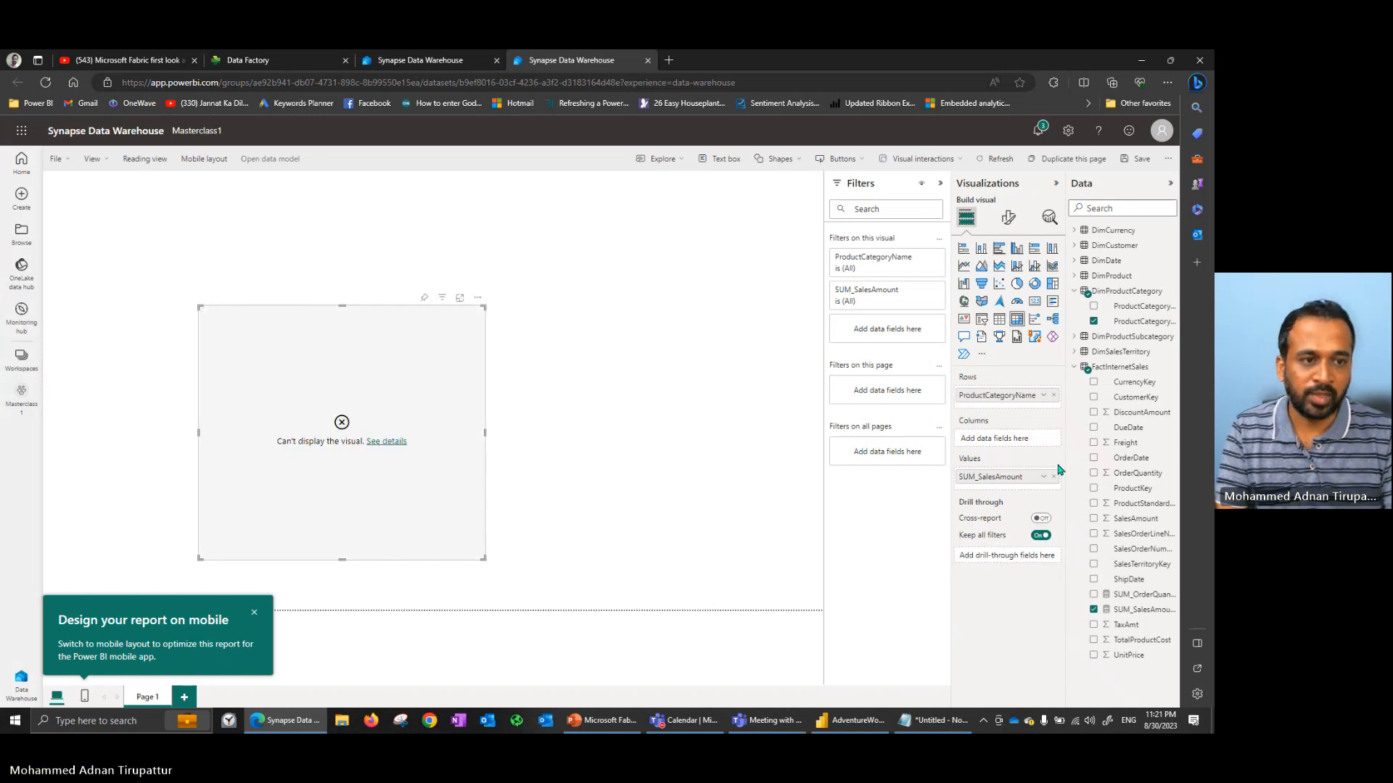
left_click(1053, 476)
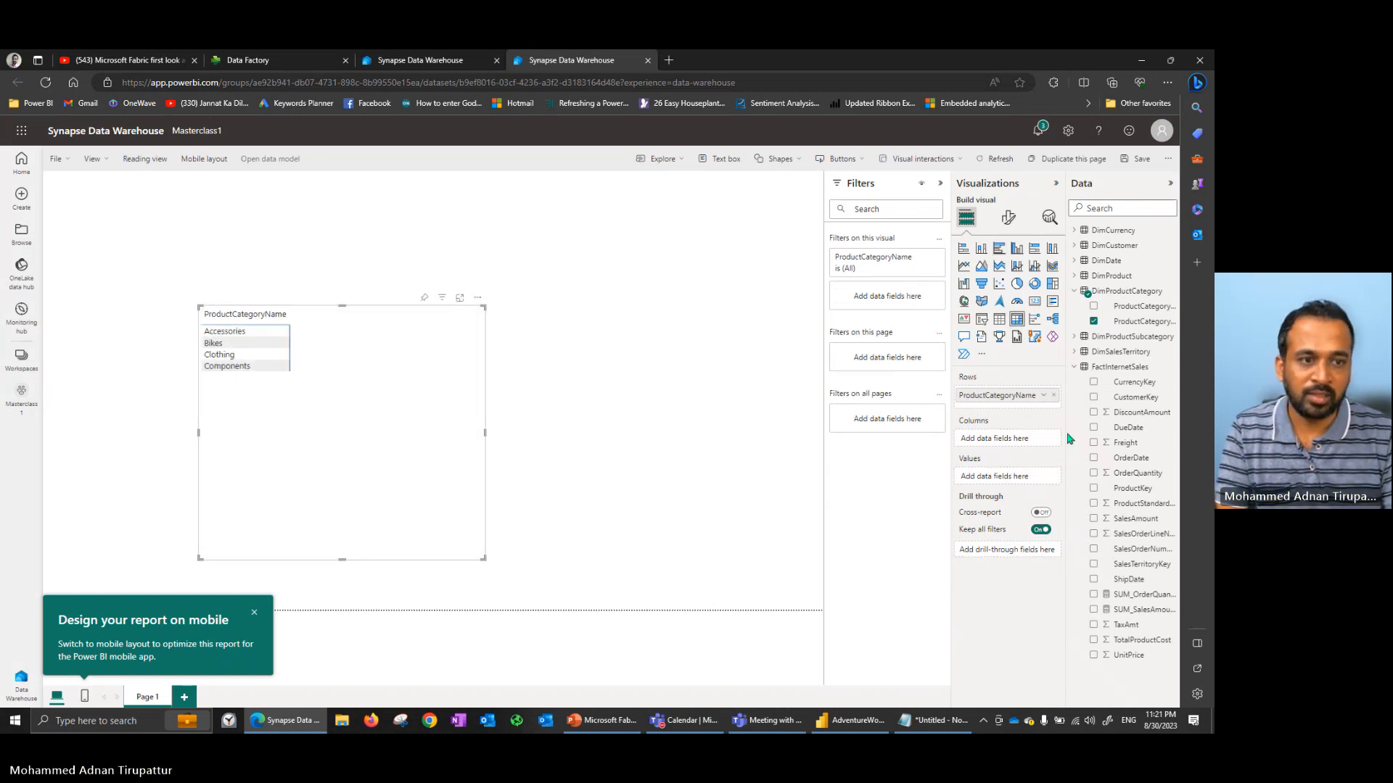
left_click(1053, 395)
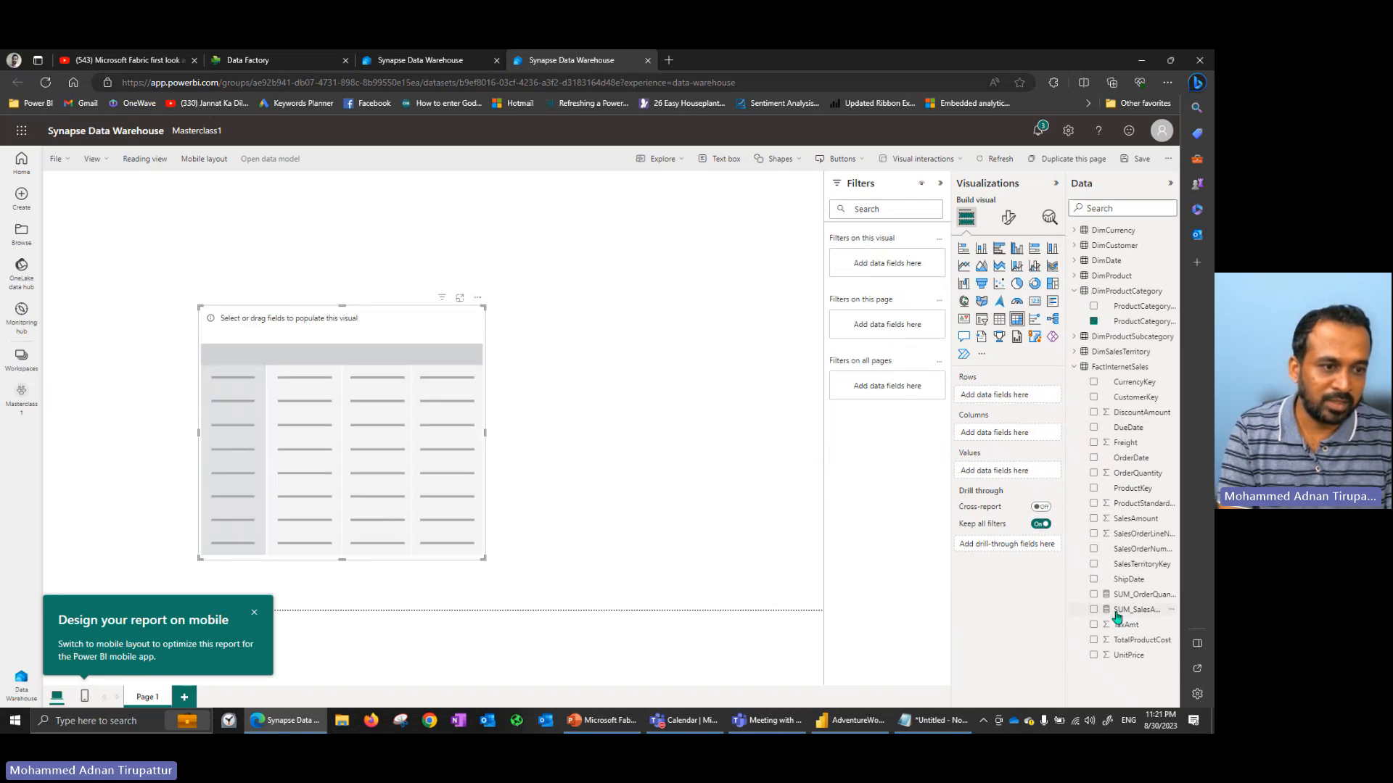
Test SUM_OrderQuantity as the matrix value, then replace it with SUM_SalesAmount.
left_click(1094, 595)
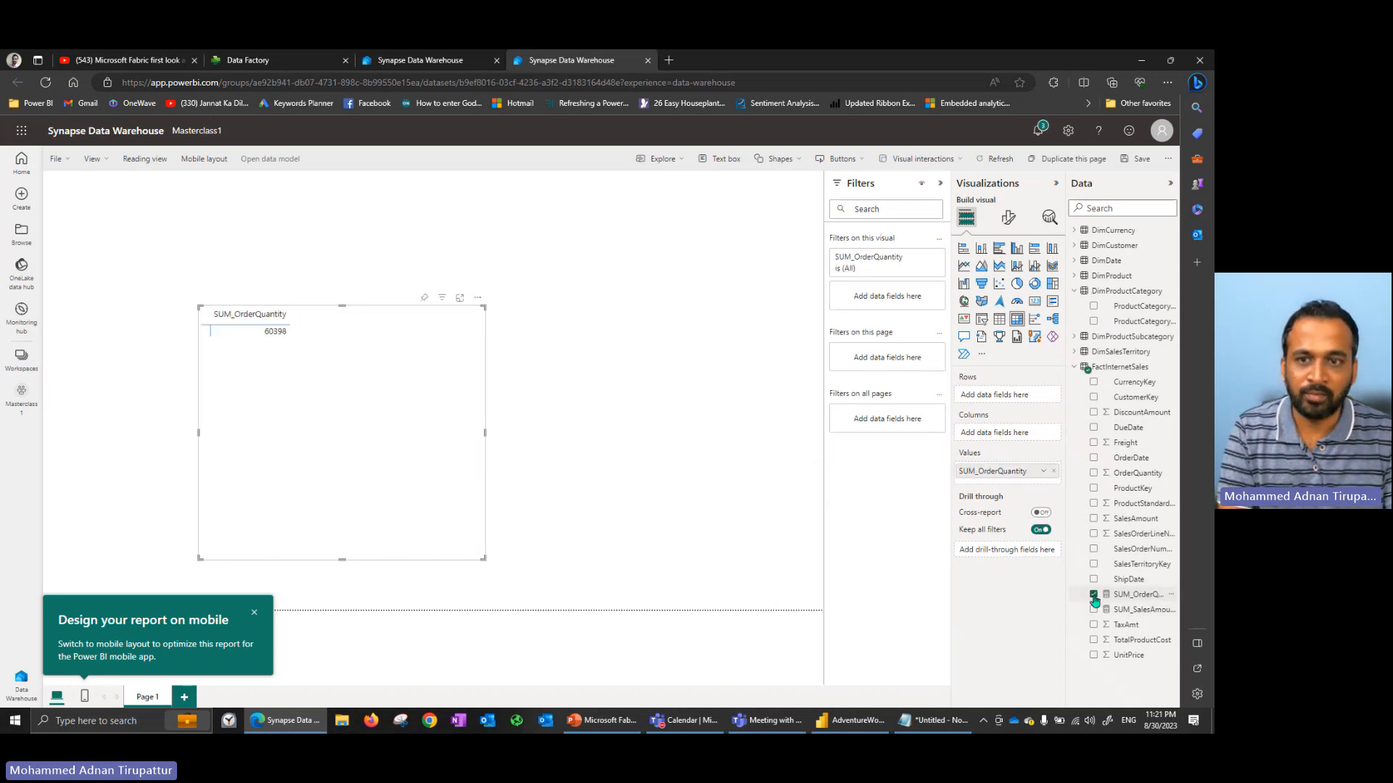
left_click(1094, 594)
left_click(1094, 610)
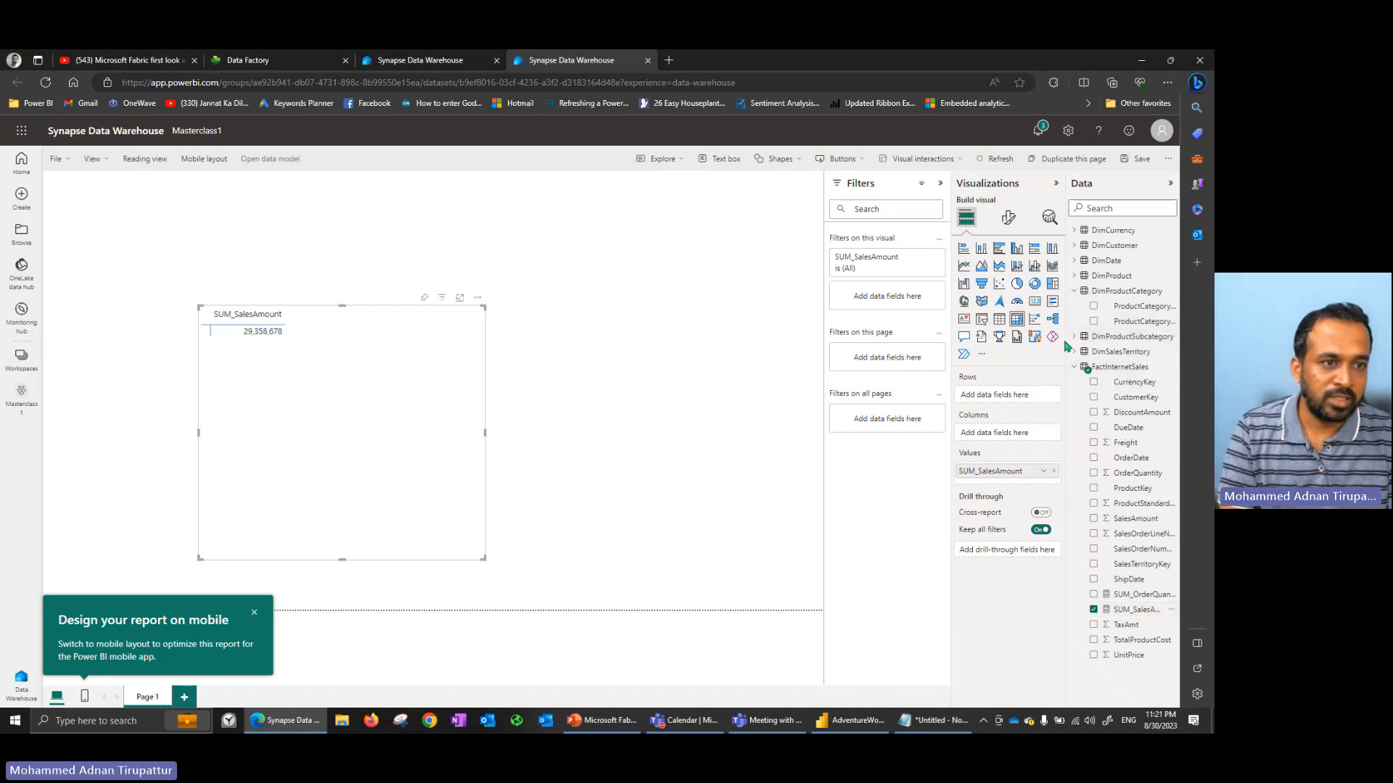
Try ProductKey and then ProductCategoryName as the matrix rows, and clear the rows again.
left_click_drag(1065, 346, 1022, 348)
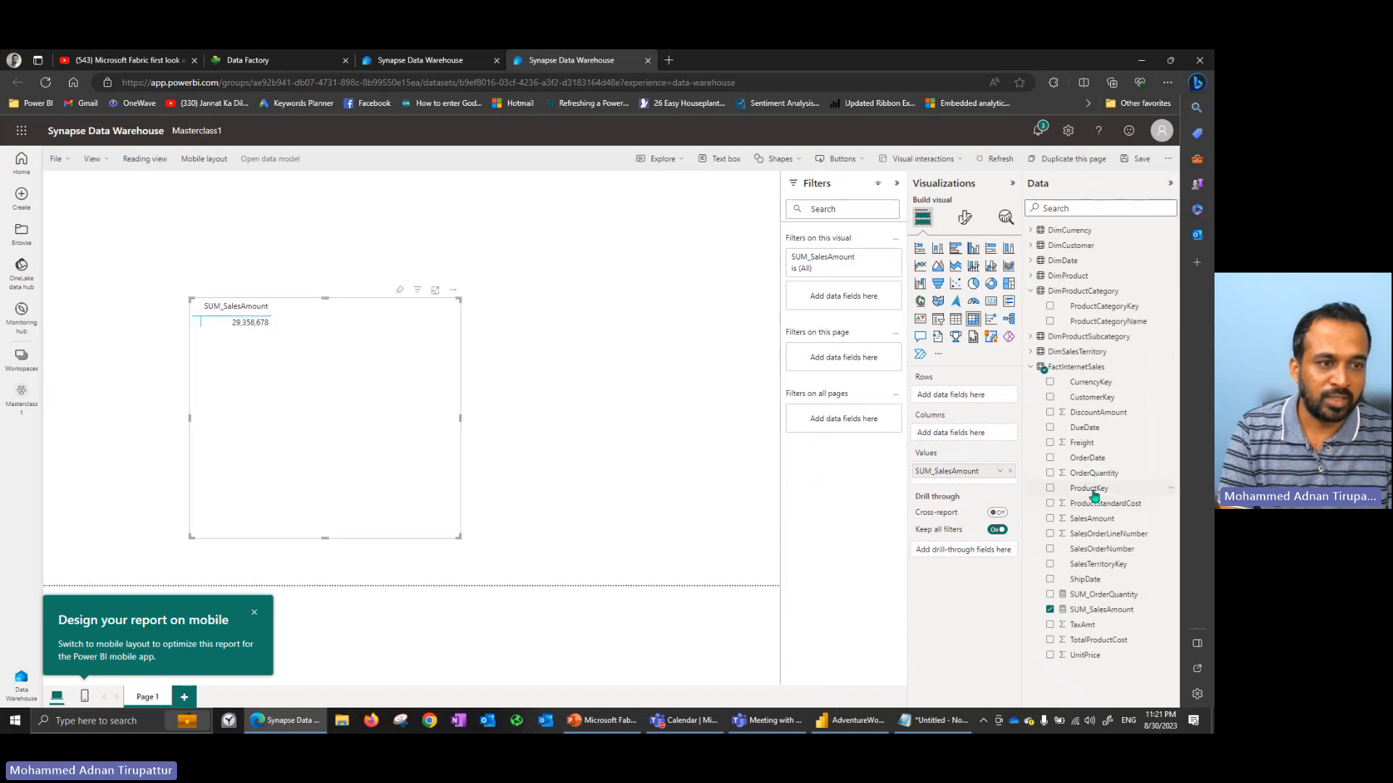
left_click_drag(1088, 473, 956, 402)
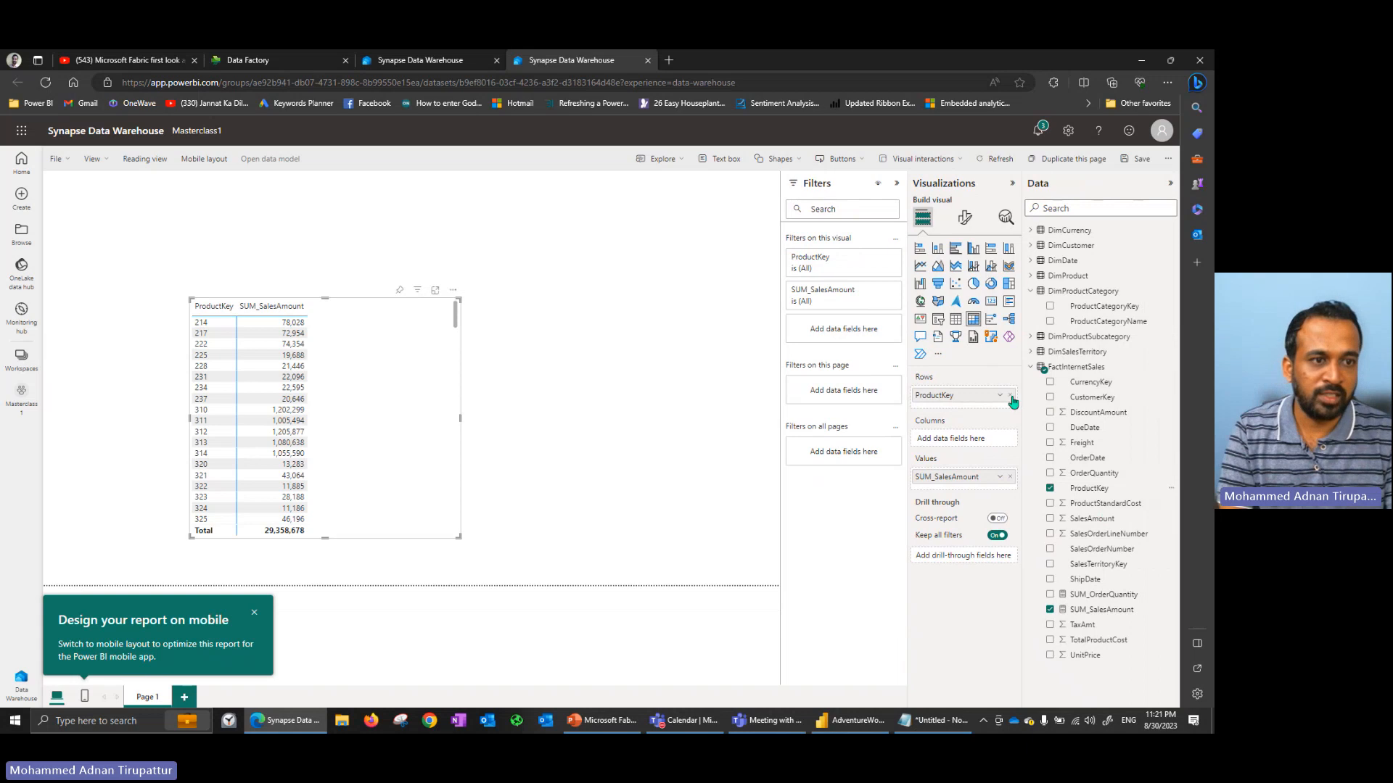
left_click(1010, 397)
left_click_drag(1102, 328, 970, 399)
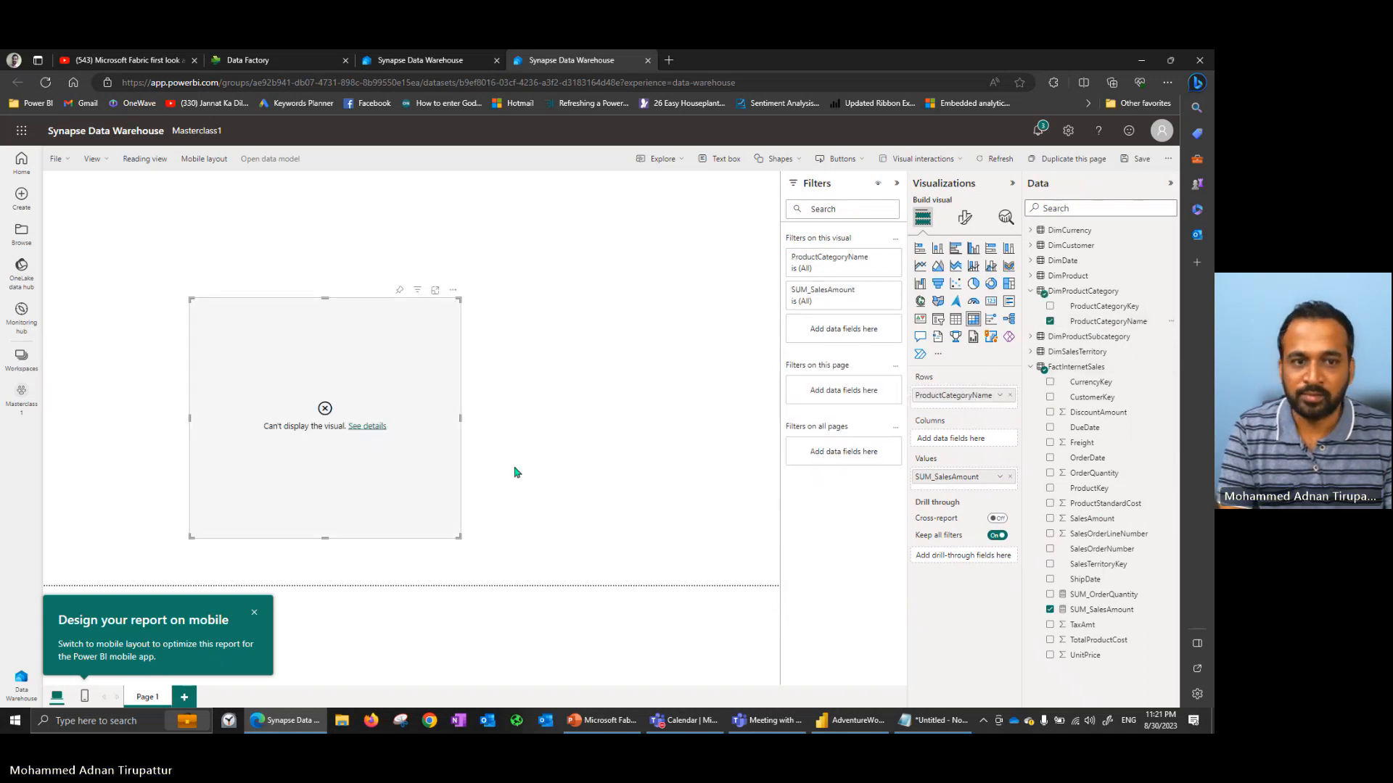
left_click(1010, 396)
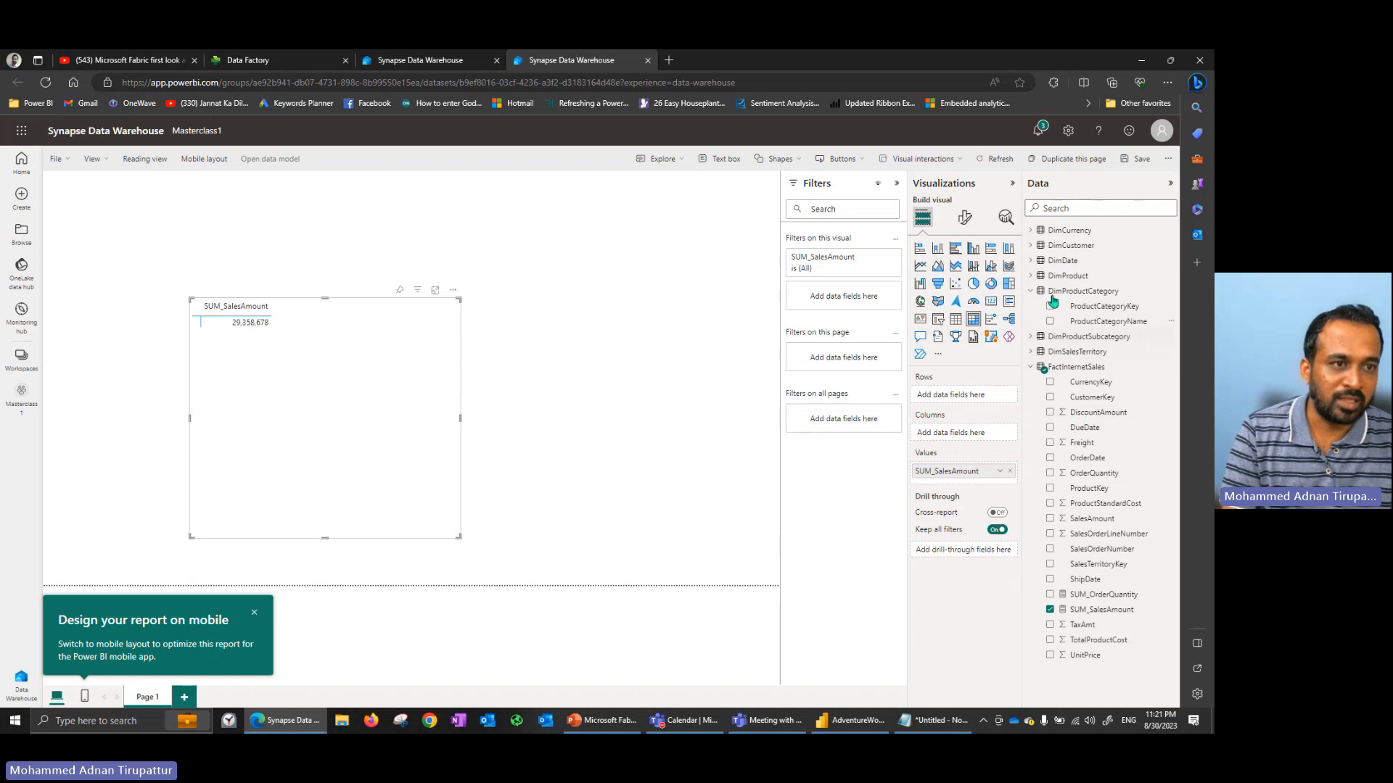
Break SUM_SalesAmount down by CalendarYear from DimDate and show it as a clustered bar chart.
left_click(1036, 264)
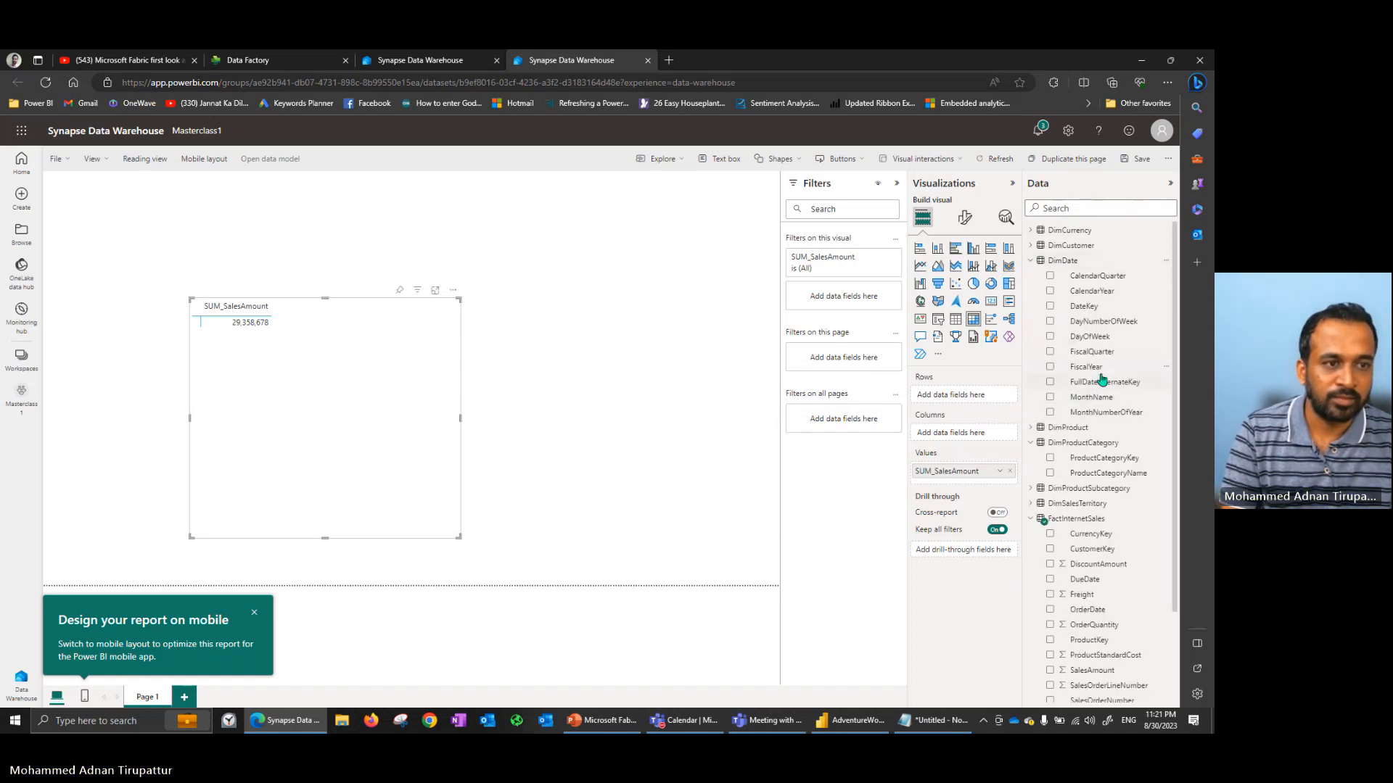
left_click_drag(1086, 291, 967, 397)
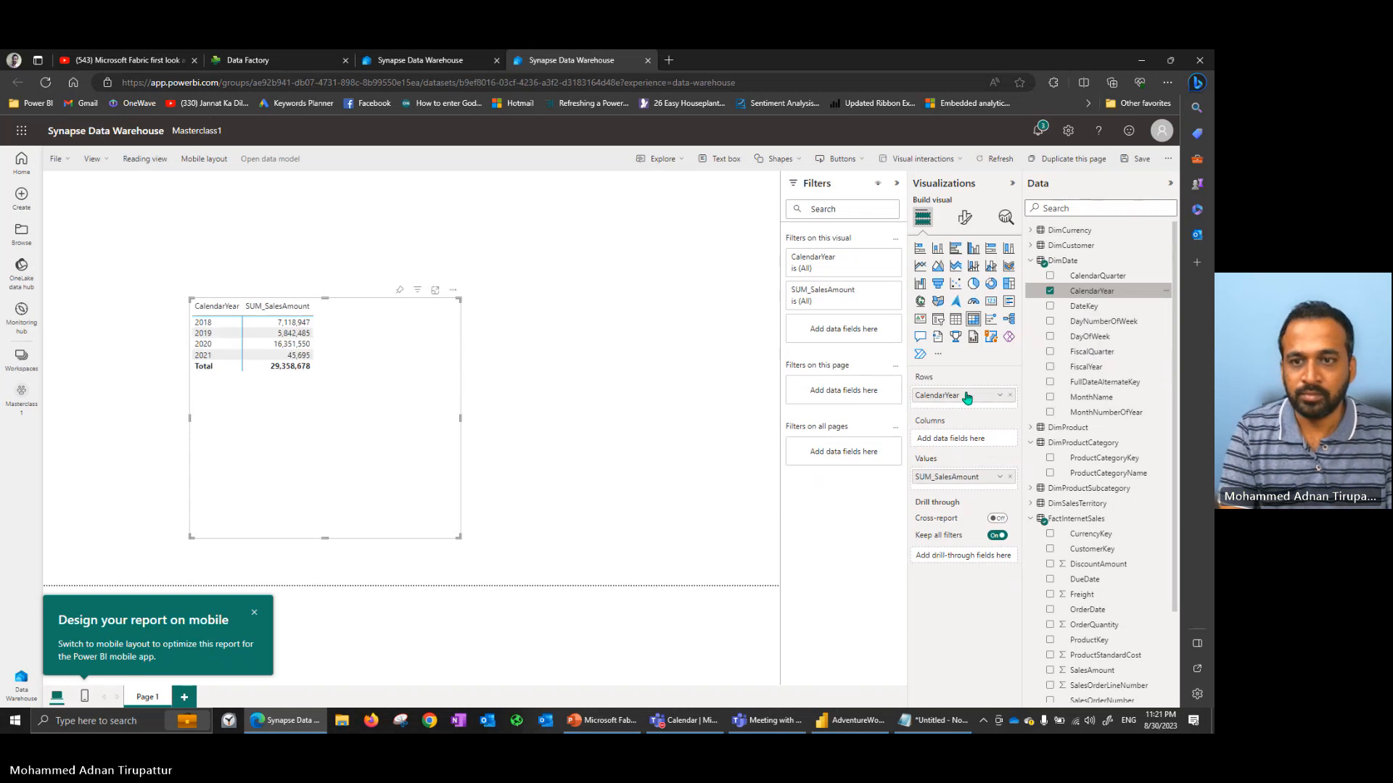
left_click(953, 254)
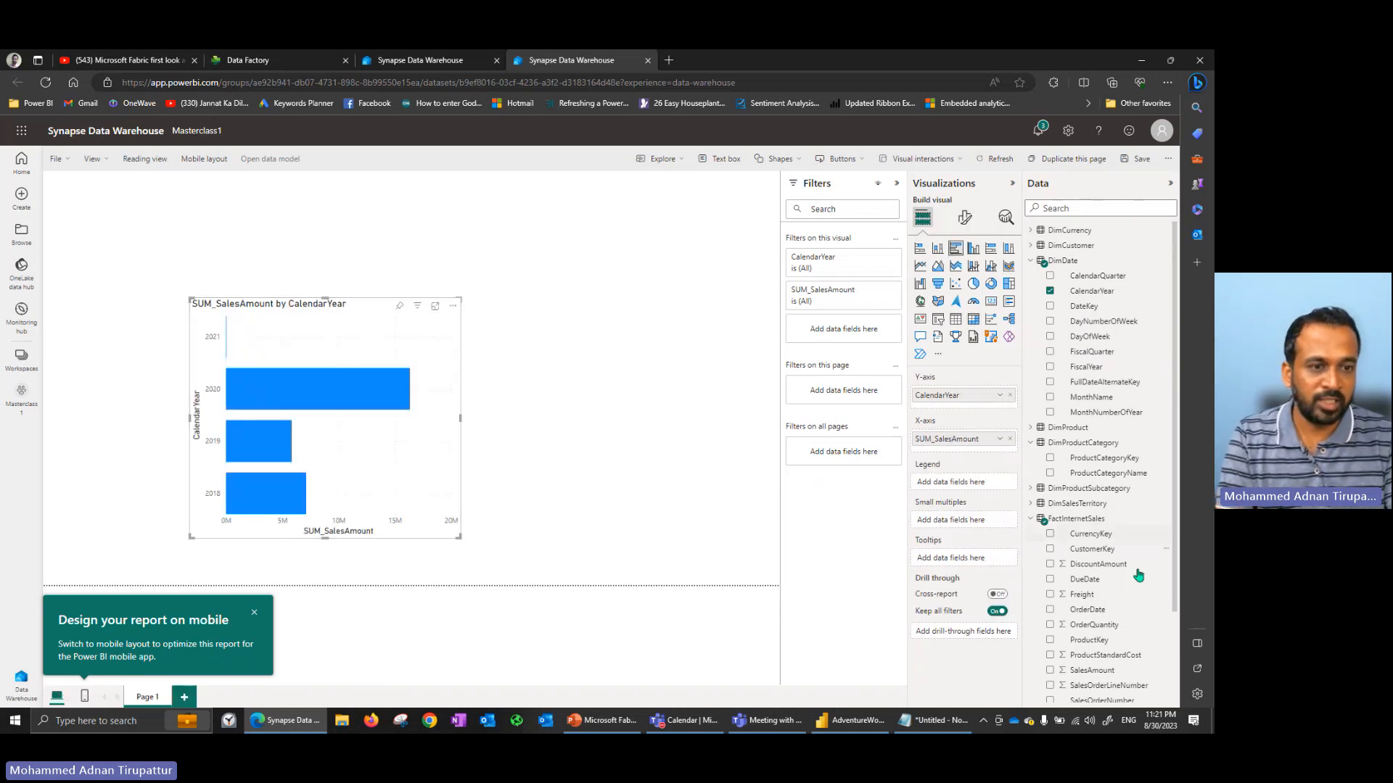
Add SUM_OrderQuantity and duplicate the chart, leaving only SUM_OrderQuantity by CalendarYear in the original and only SUM_SalesAmount in the copy.
scroll(1100, 578, "down", 3)
left_click_drag(1112, 635, 975, 451)
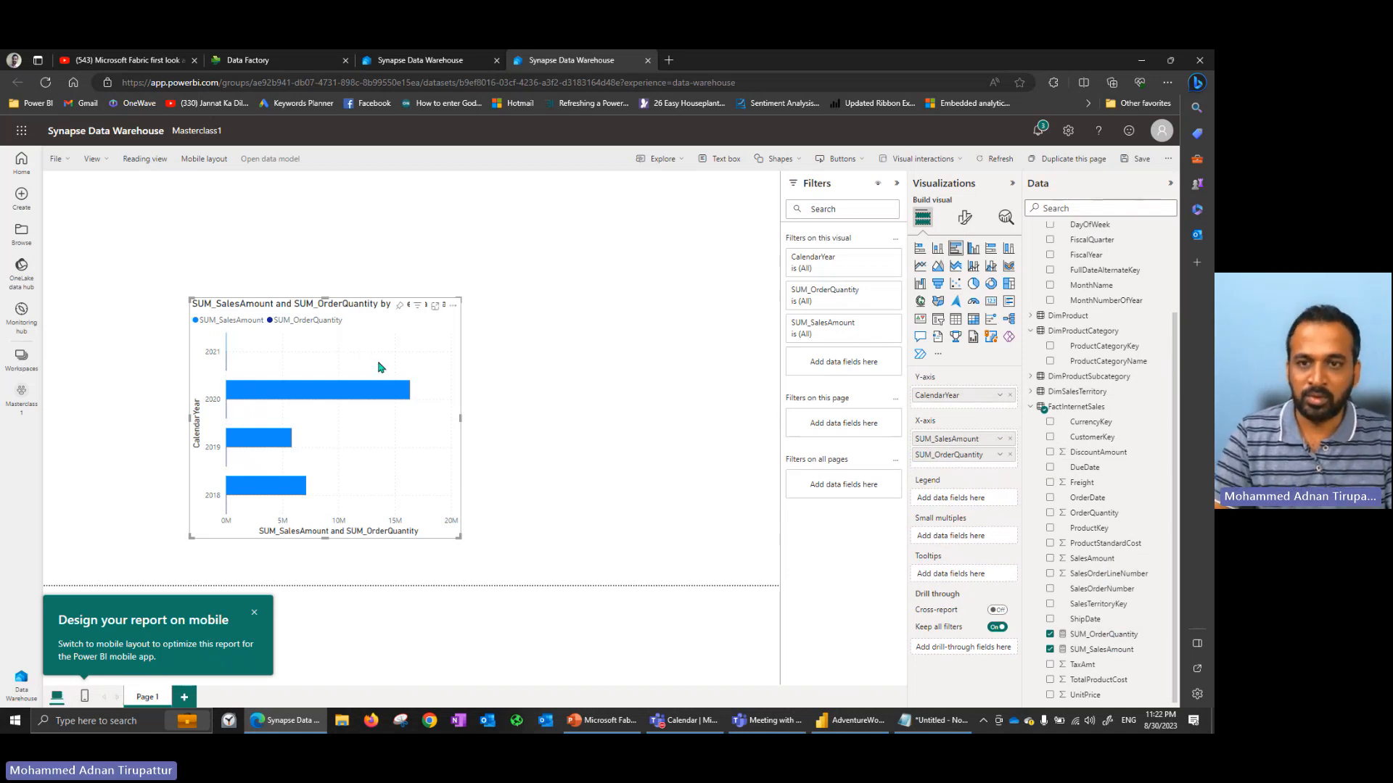
key("ctrl+c")
key("ctrl+v")
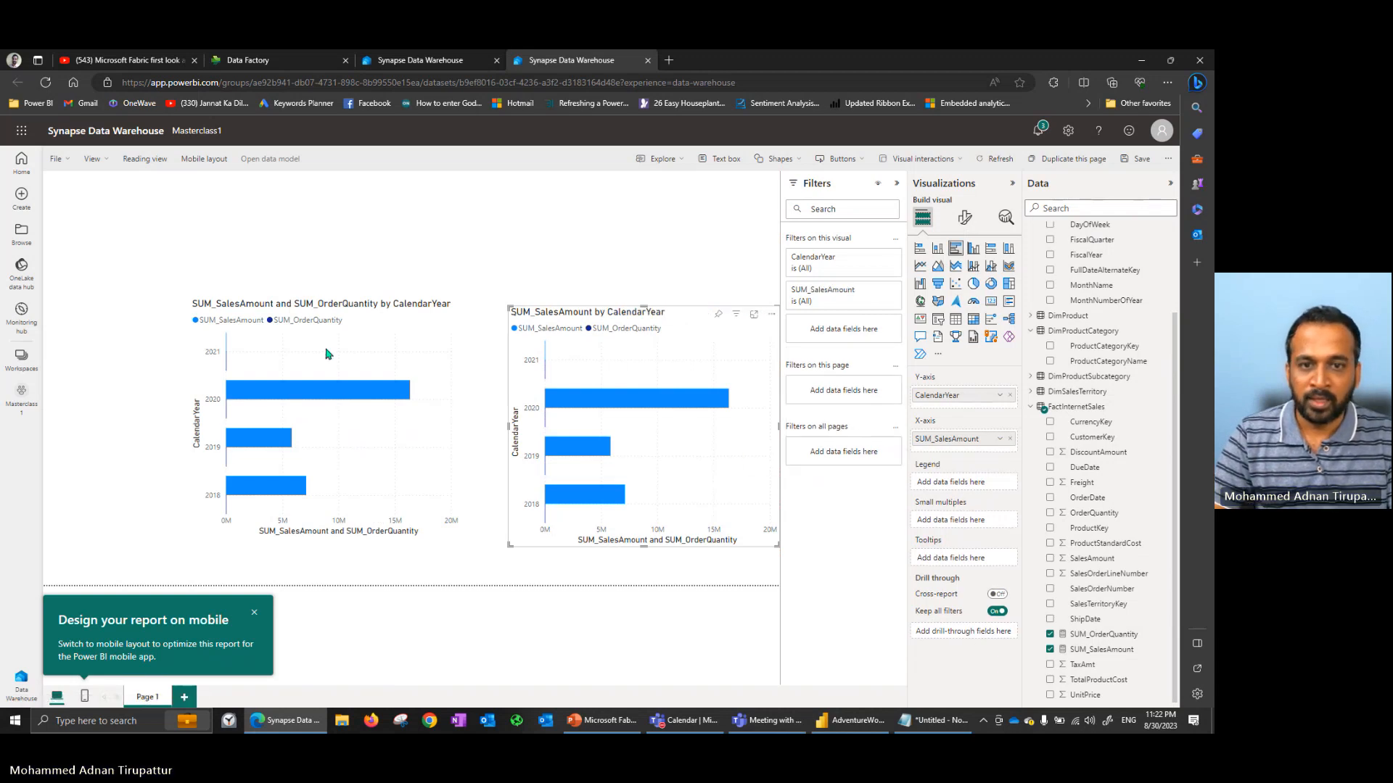
left_click(352, 345)
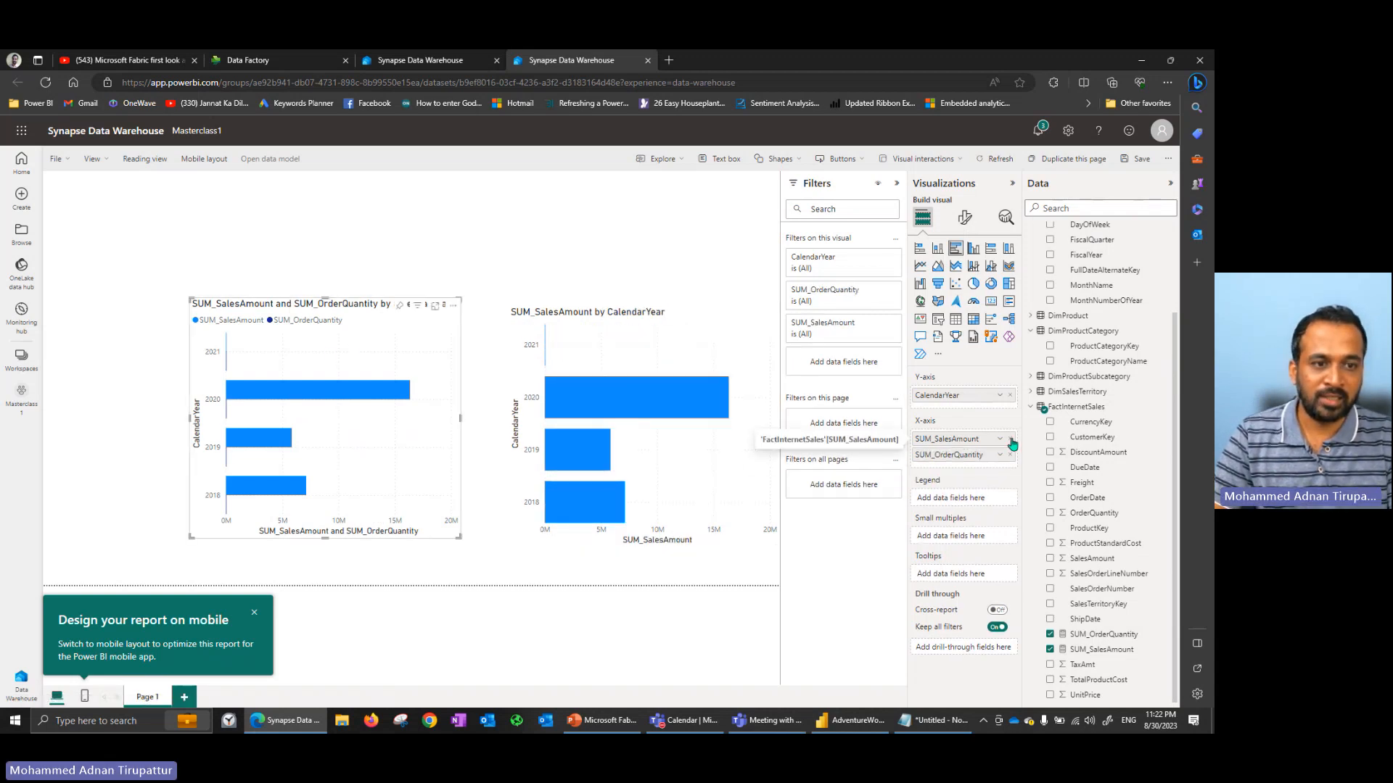
left_click(1010, 438)
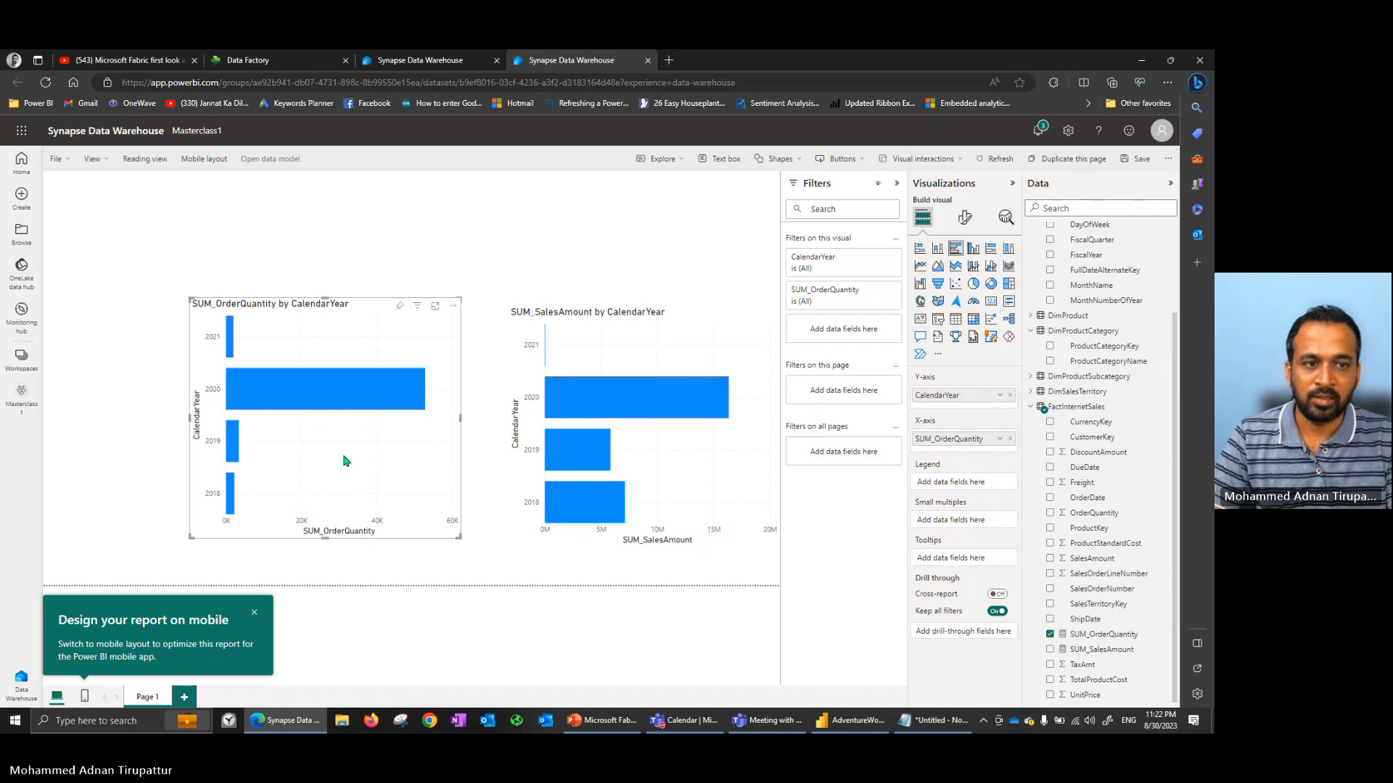
Change the SUM_SalesAmount by CalendarYear chart to a stacked column chart and deselect it.
left_click(657, 357)
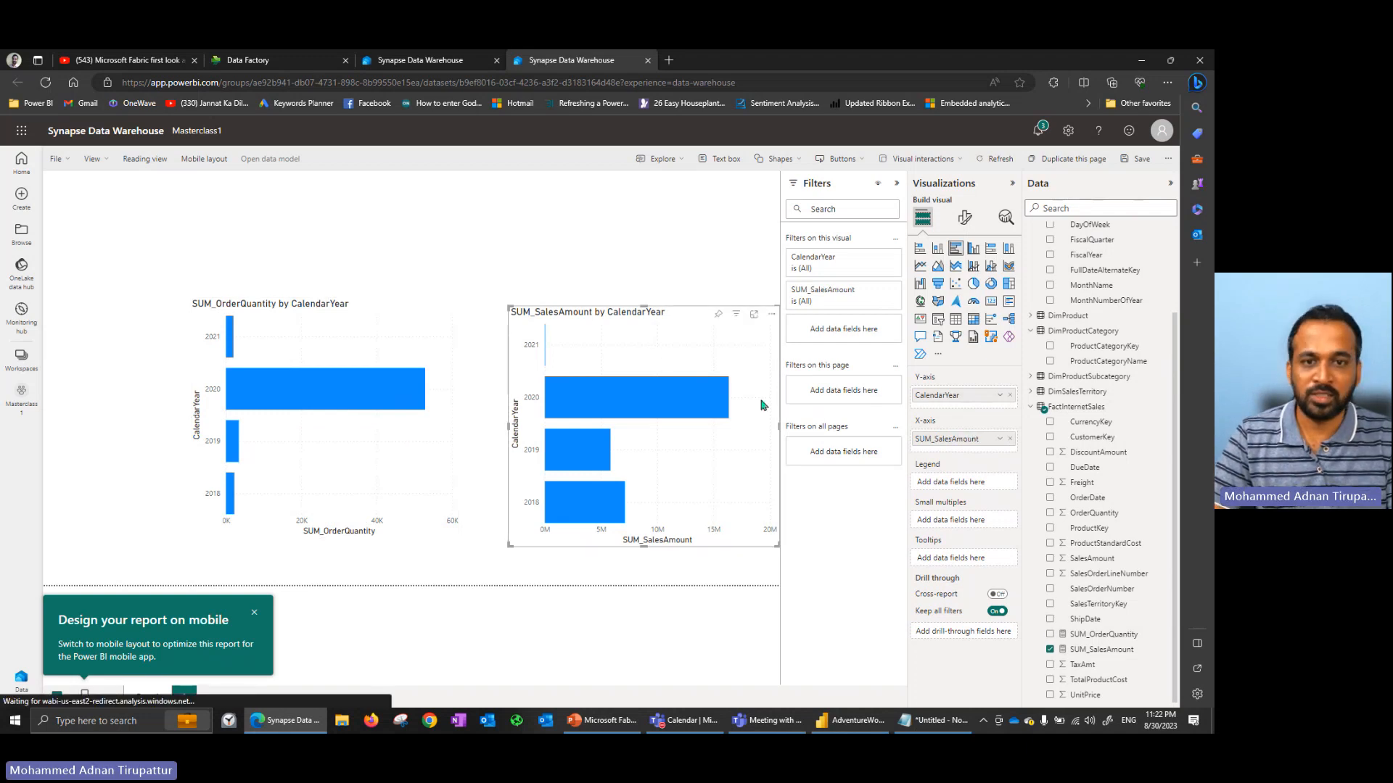
left_click(937, 249)
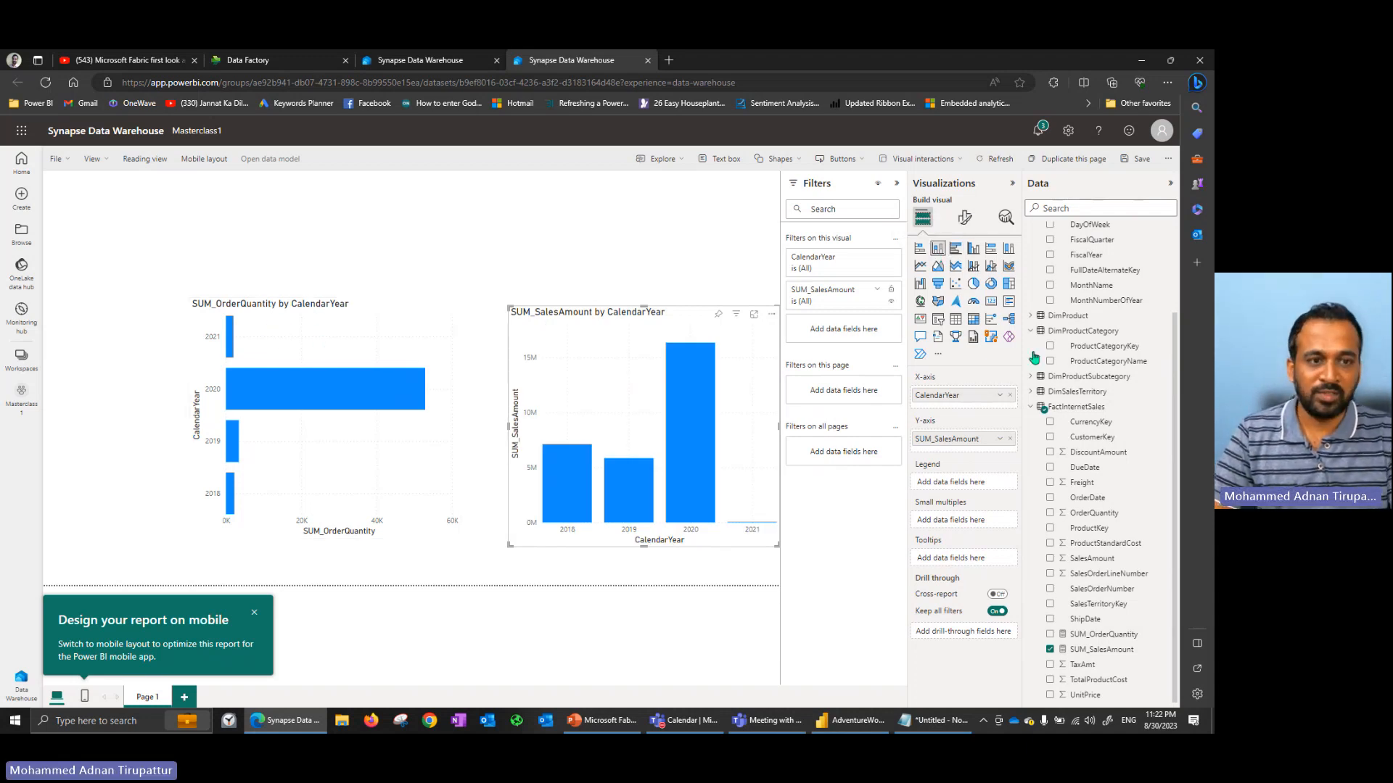
left_click(180, 234)
Save the report as GOLD_AW_Report_01 in the Masterclass1 workspace.
key("ctrl+s")
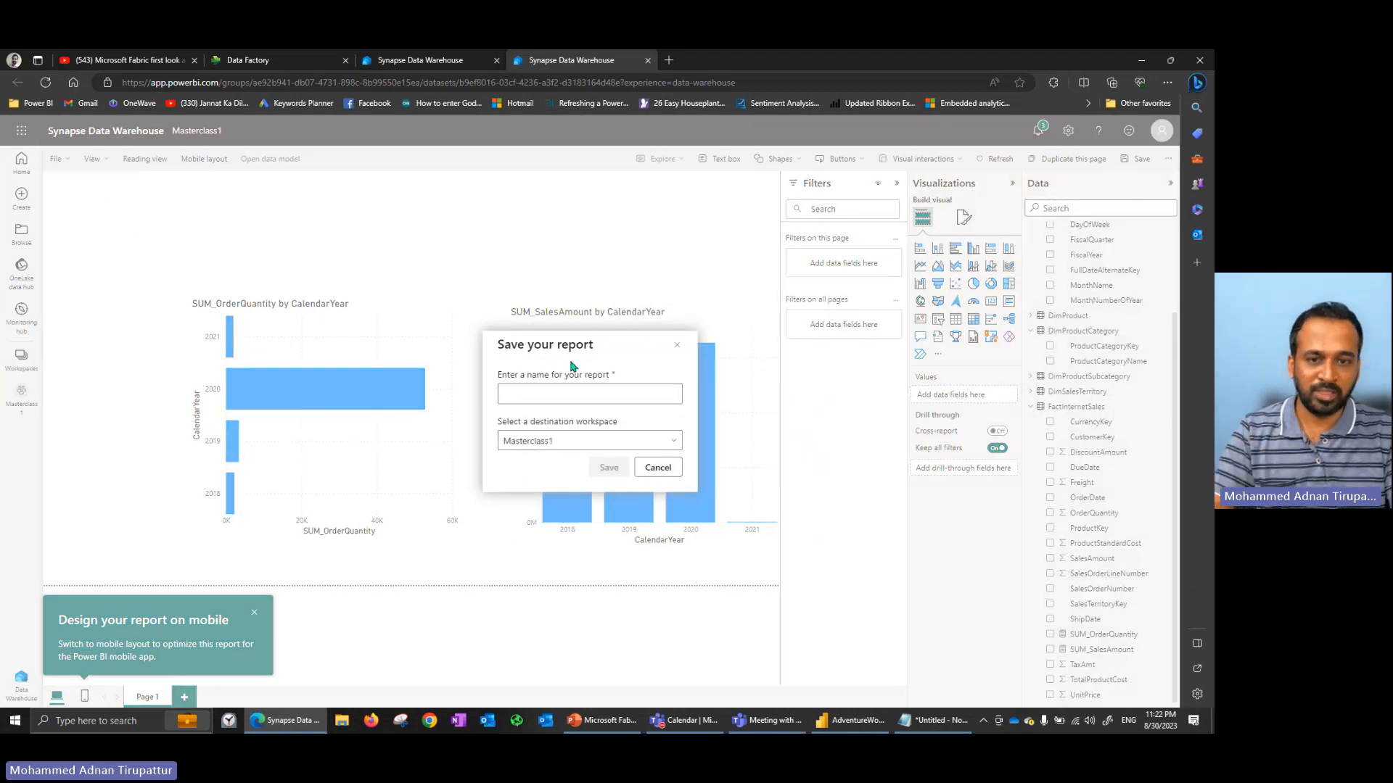
type("GOLD_")
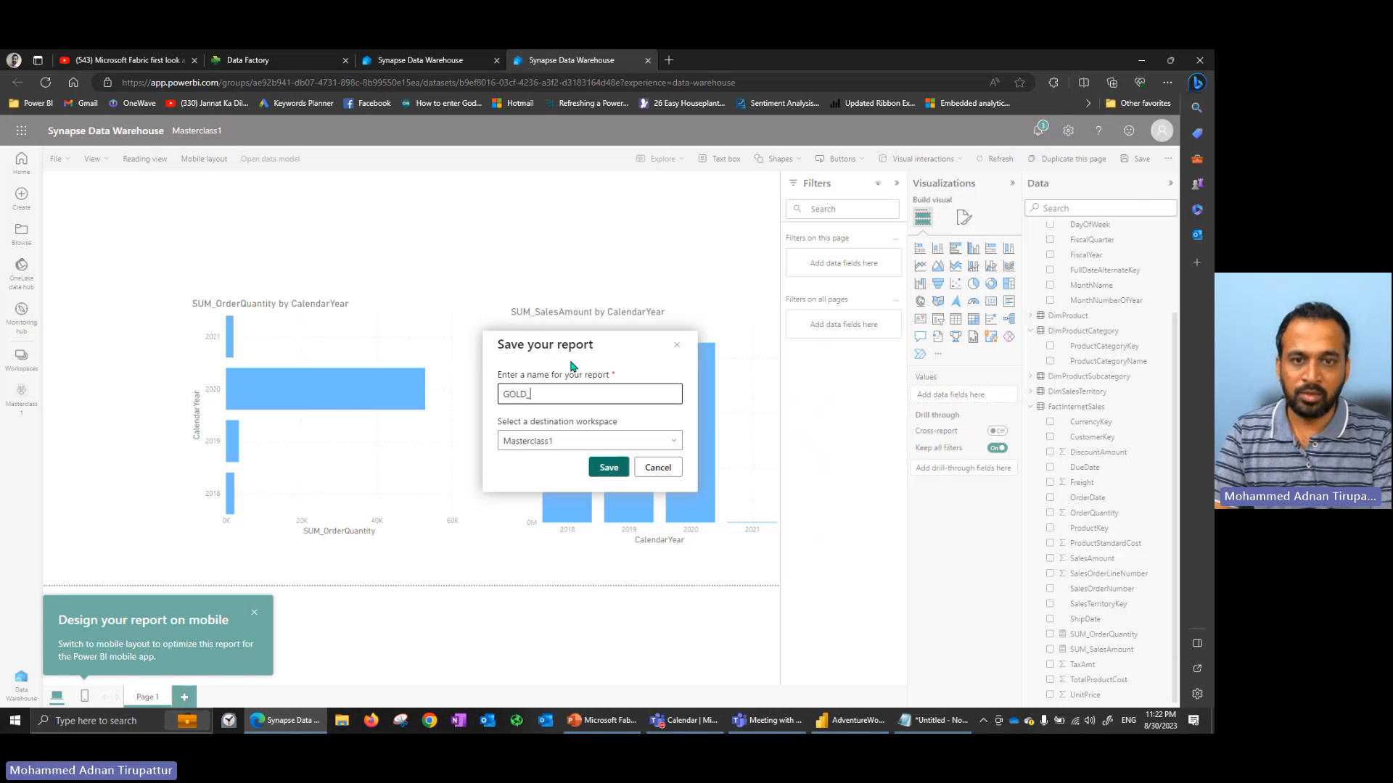
type("AWQ")
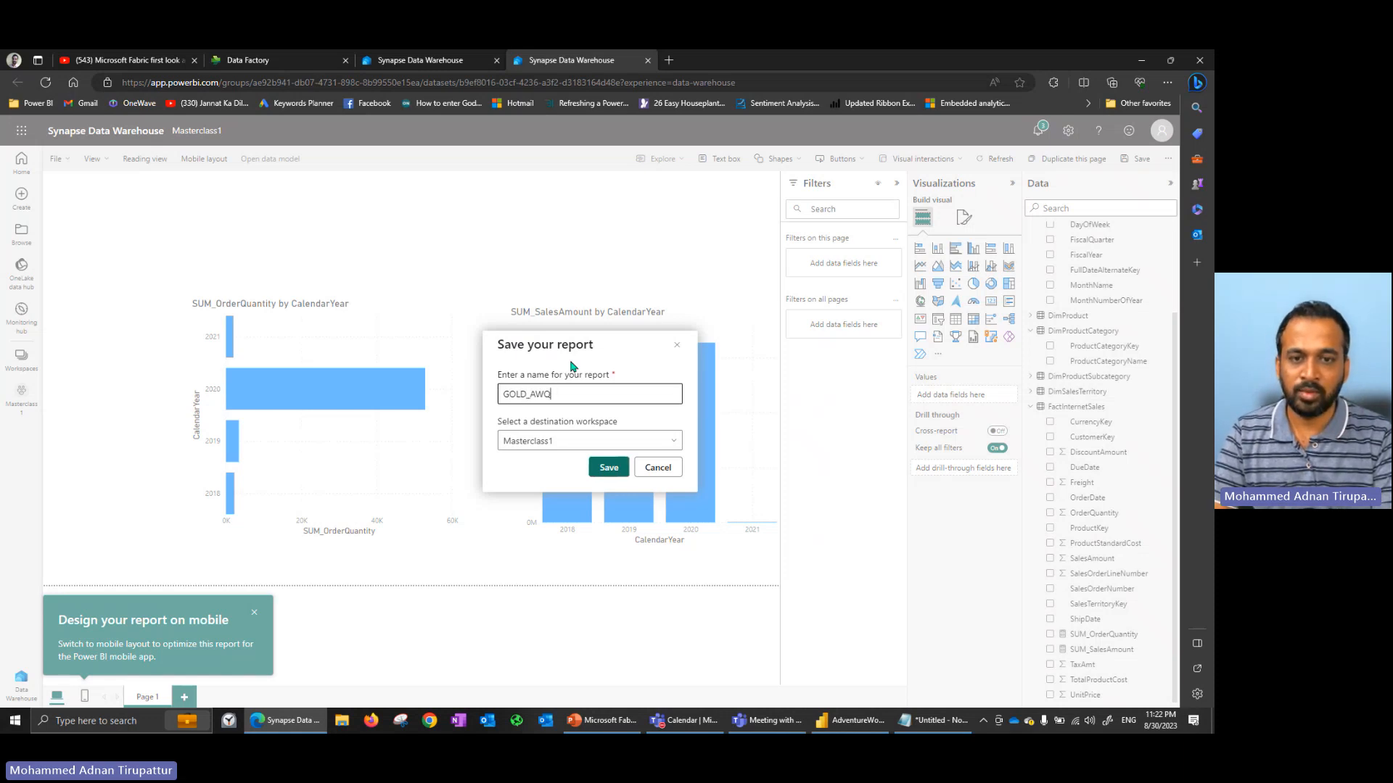
key("BackSpace")
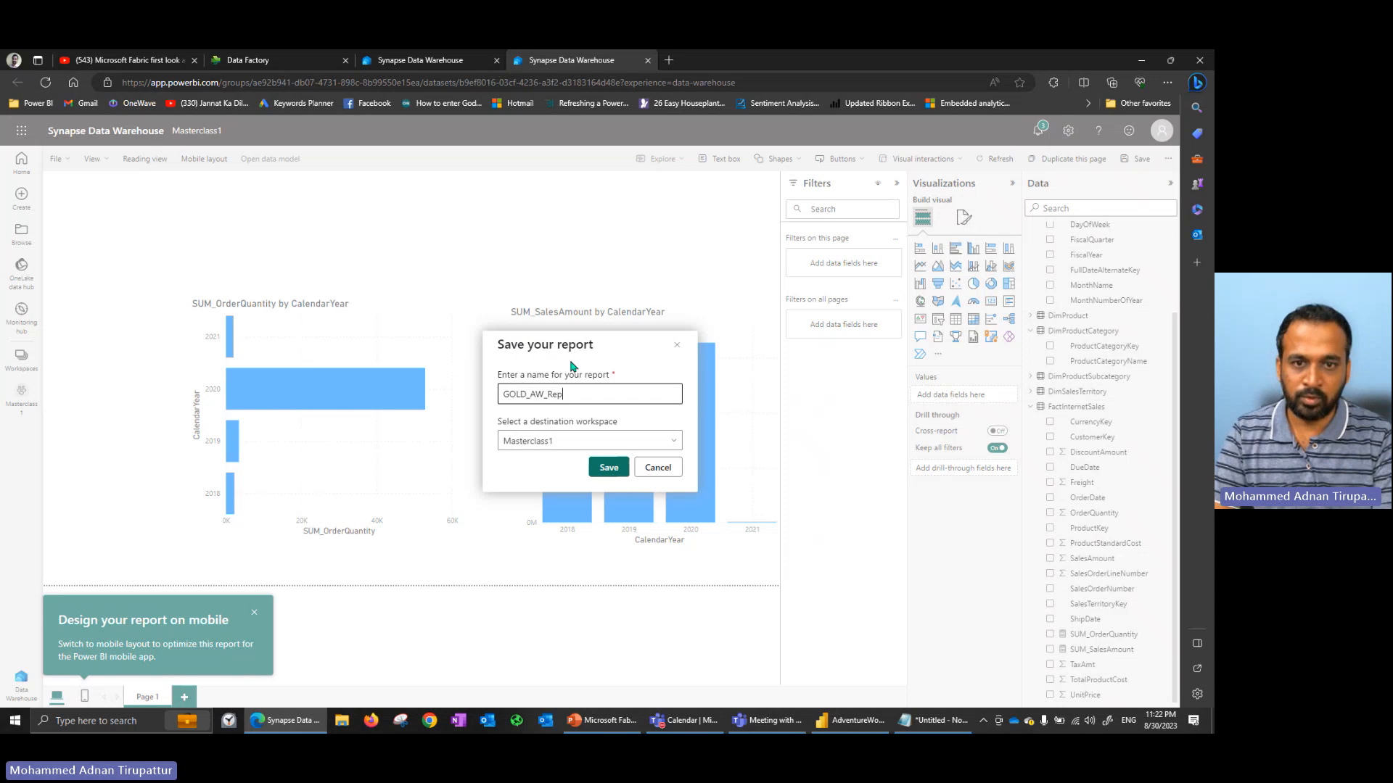
type("_Report_01")
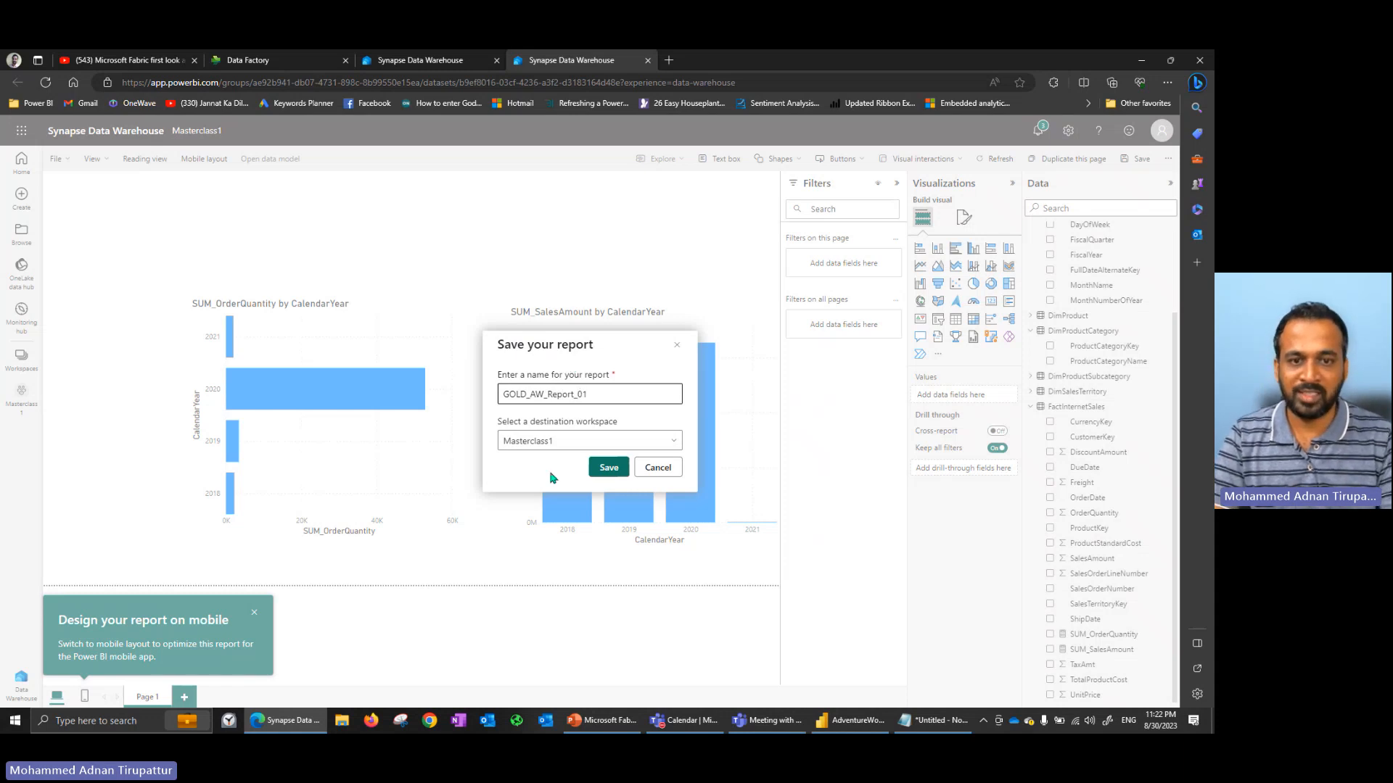
left_click(613, 468)
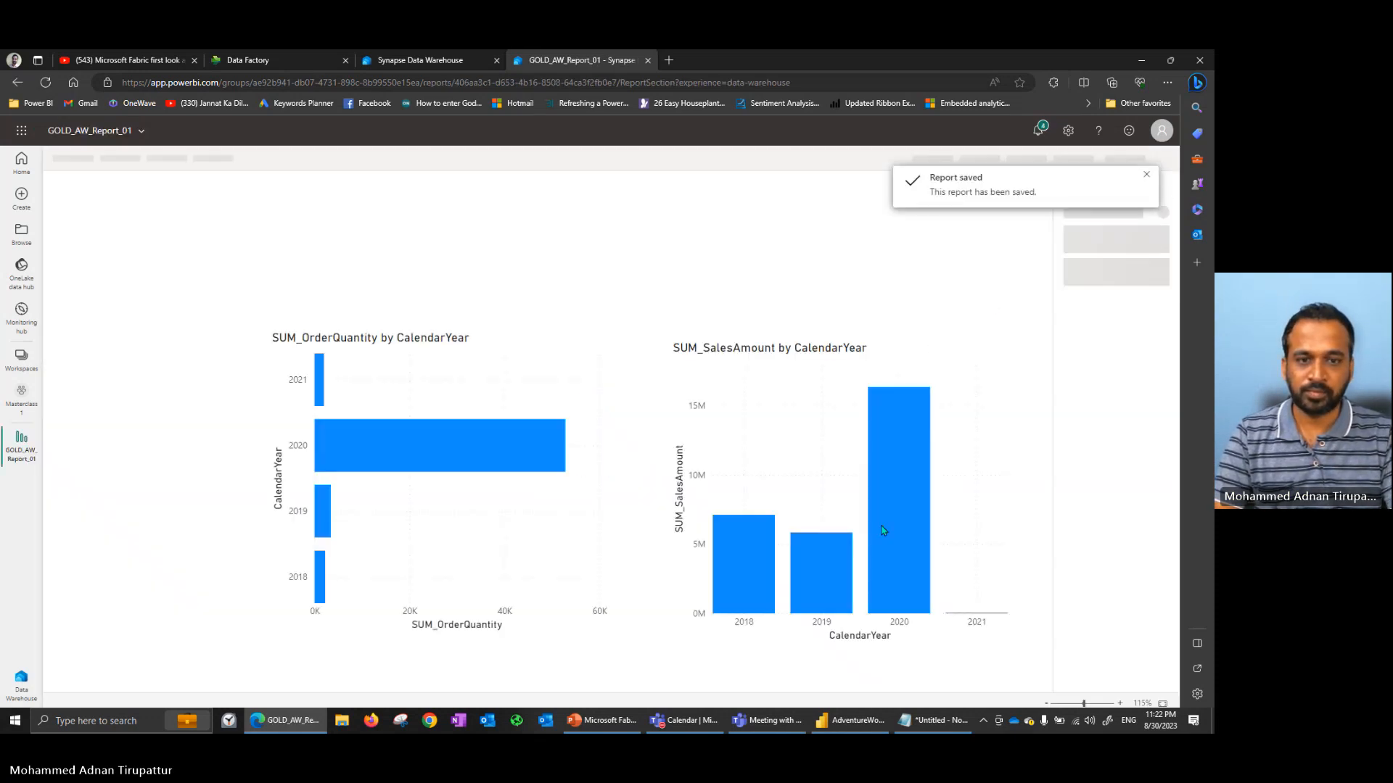
Return to the Masterclass1 workspace in the browser, filter its items by "gold", and check the item type of GOLD_AW_Report_01.
left_click(387, 58)
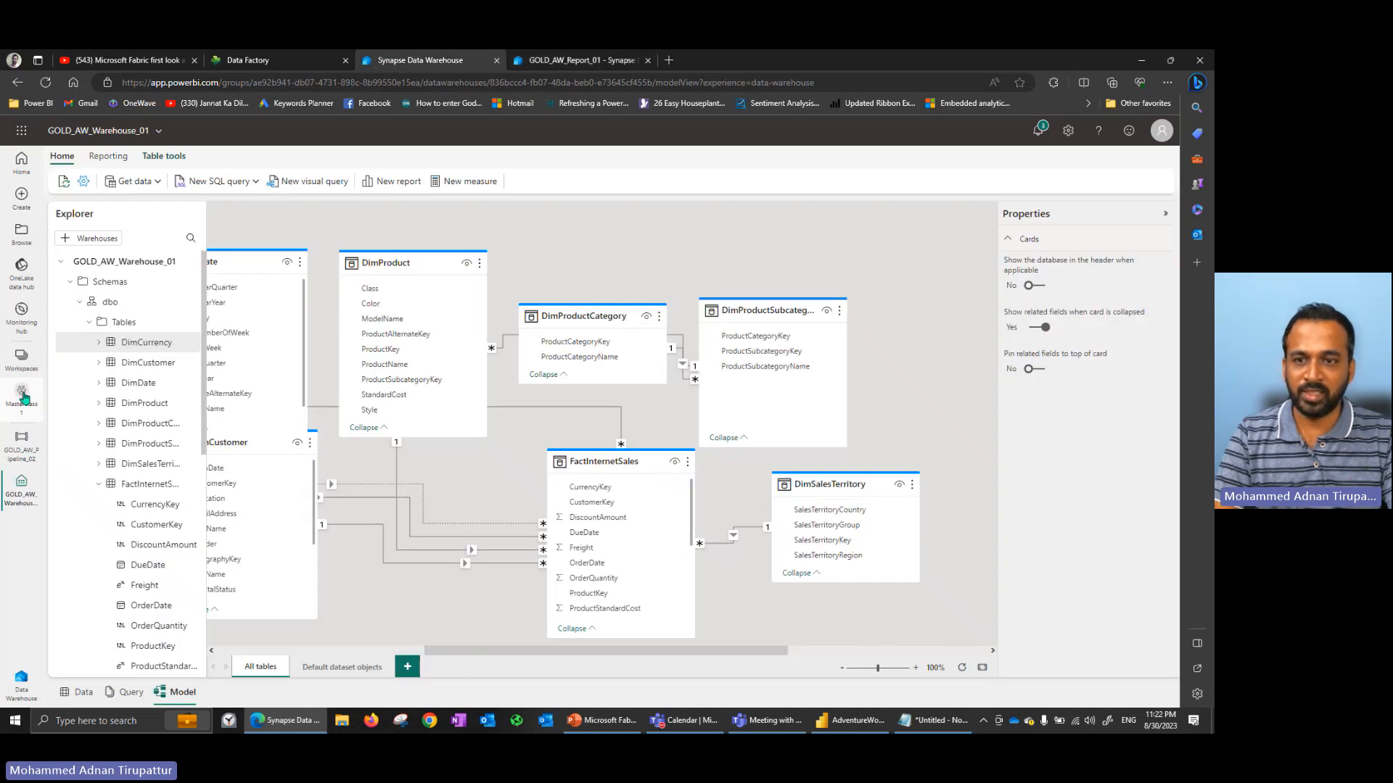
left_click(22, 395)
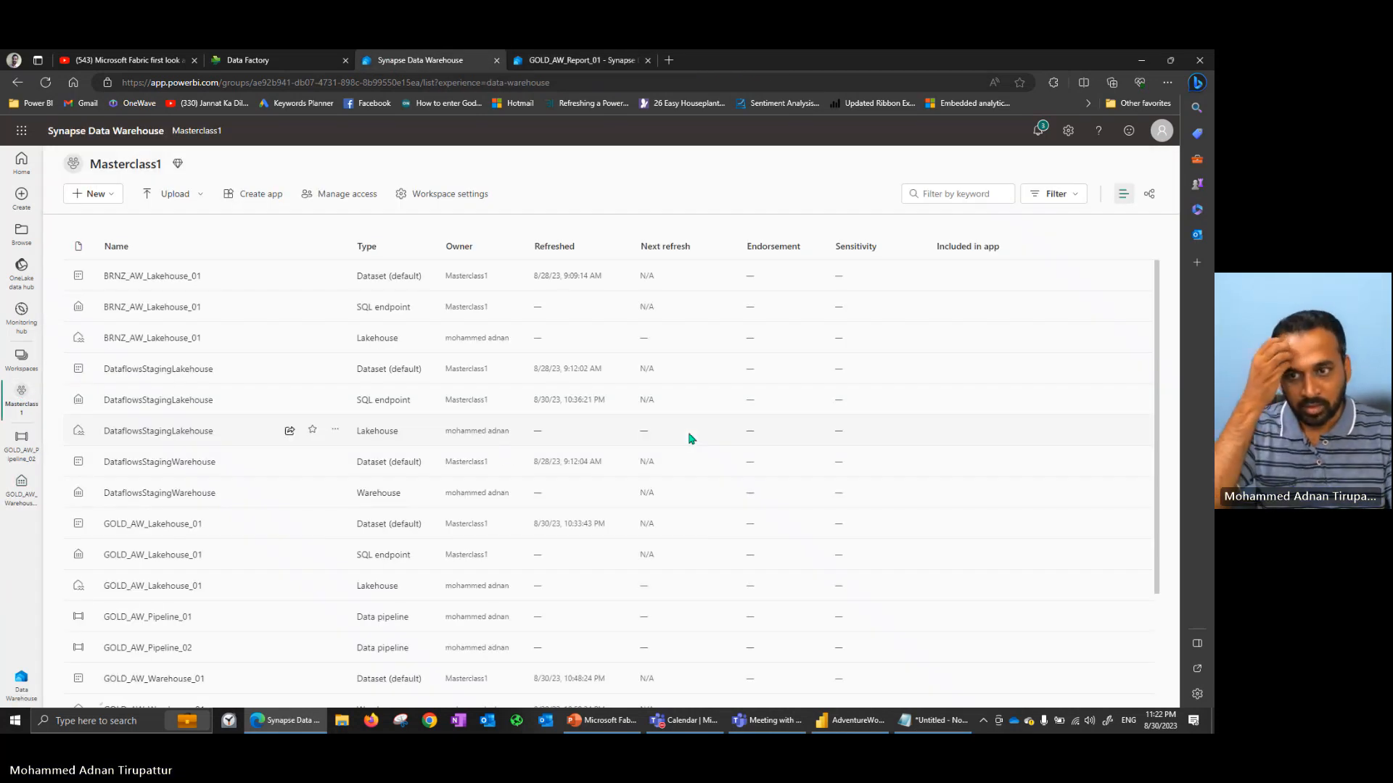
scroll(145, 493, "down", 2)
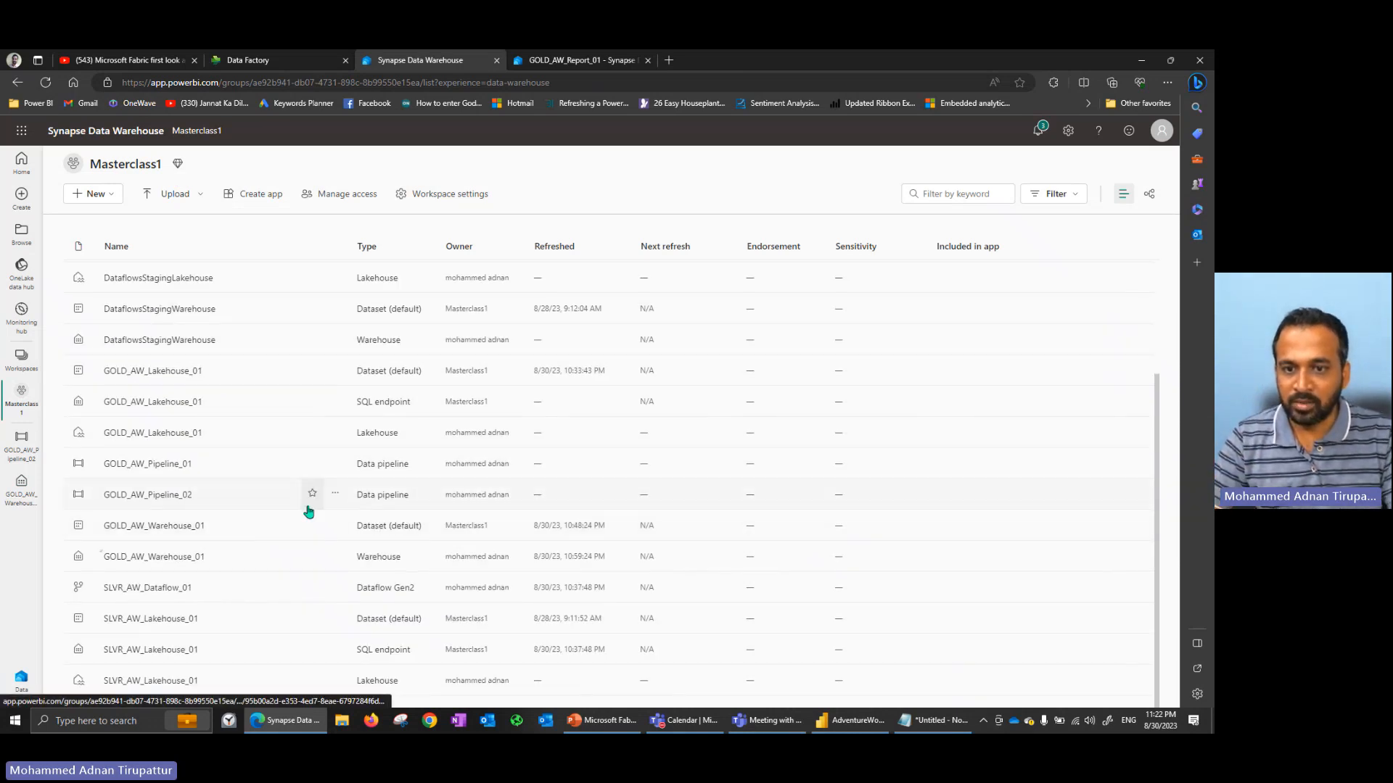
left_click(967, 201)
type("gold")
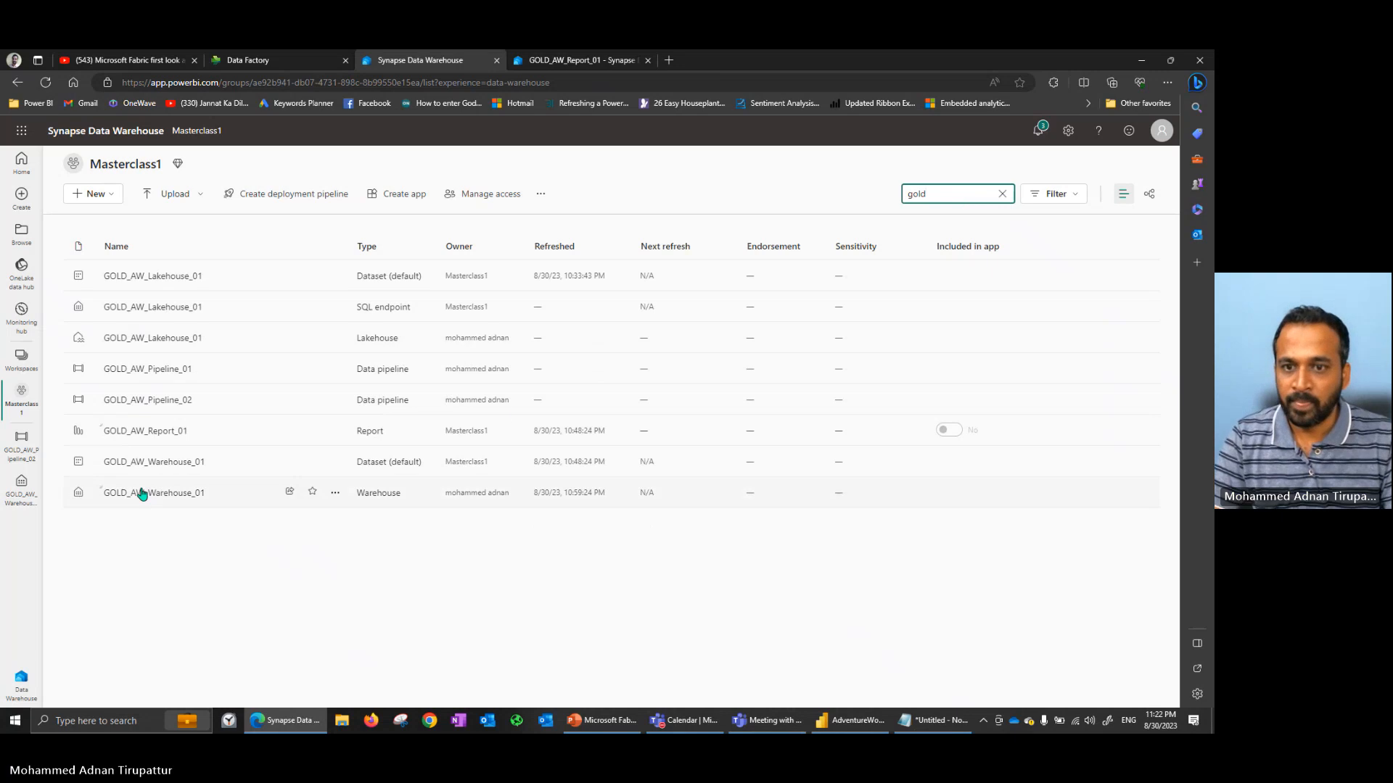
left_click_drag(434, 436, 336, 428)
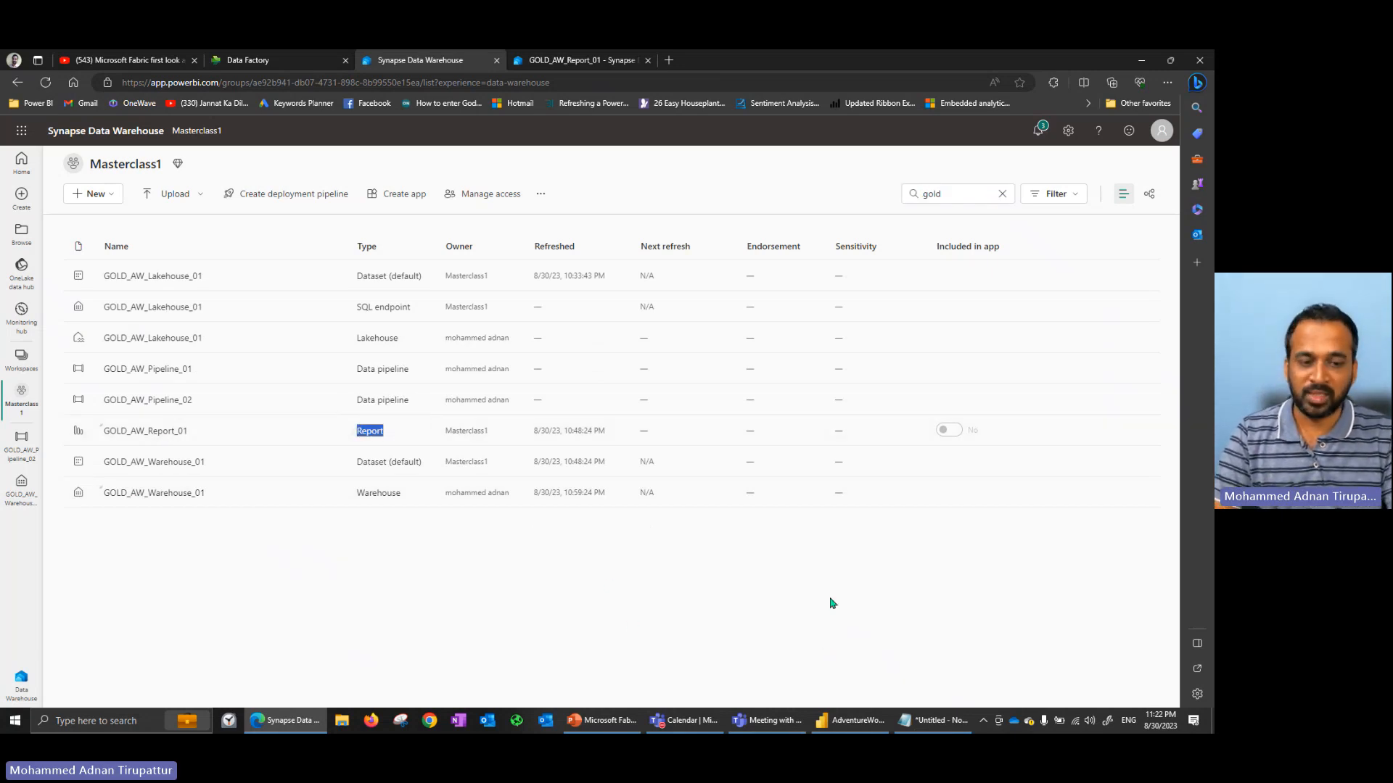
Switch to the Microsoft Fabric presentation in PowerPoint and draw green check marks above the last two stages of the gold flow.
left_click(605, 727)
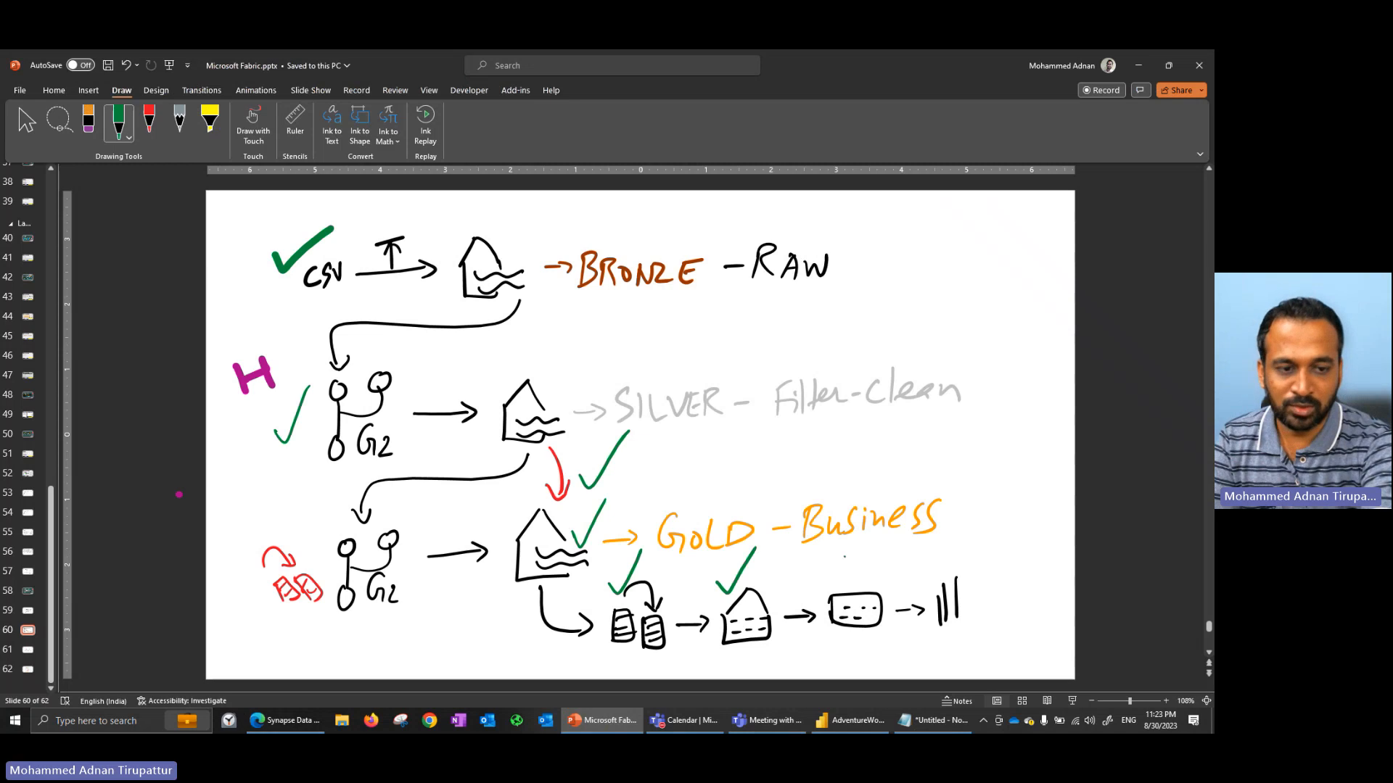
left_click_drag(832, 574, 882, 552)
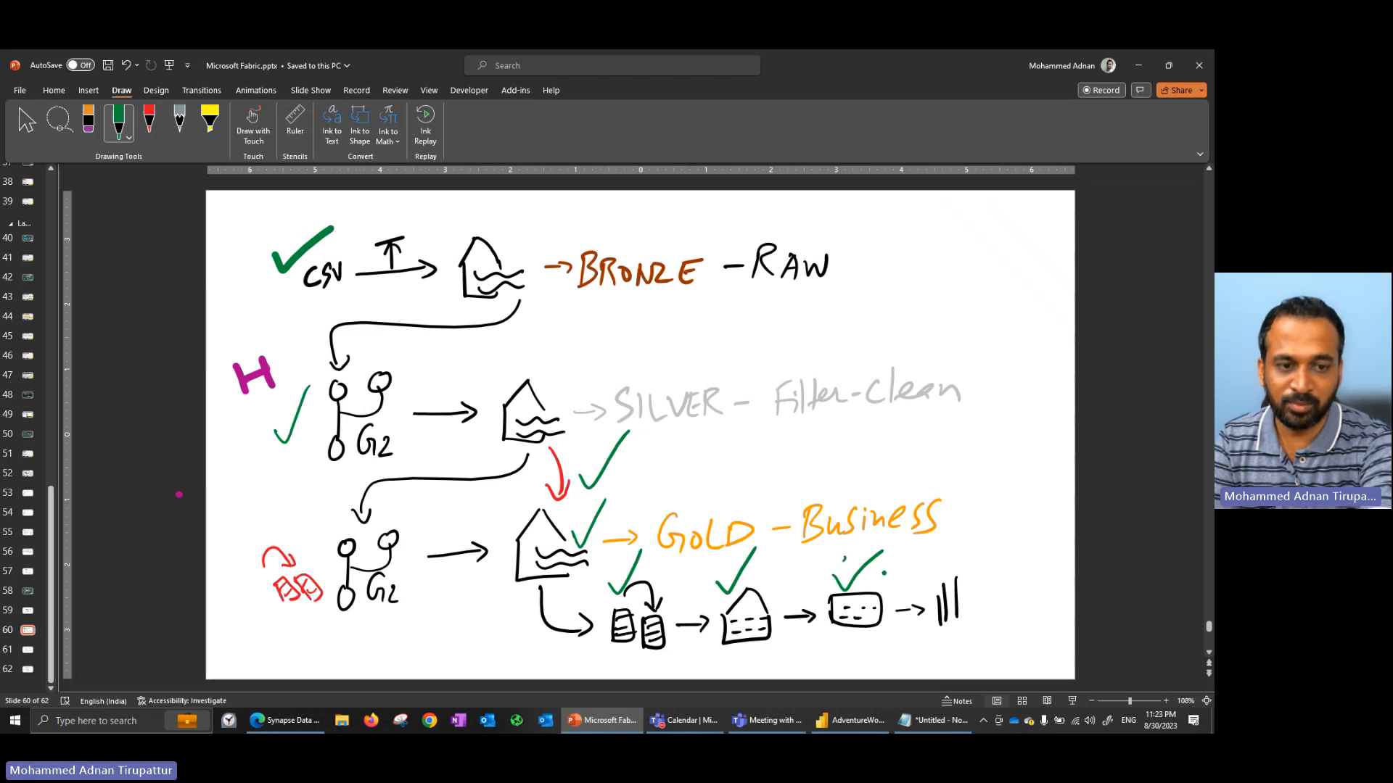
left_click_drag(939, 582, 986, 530)
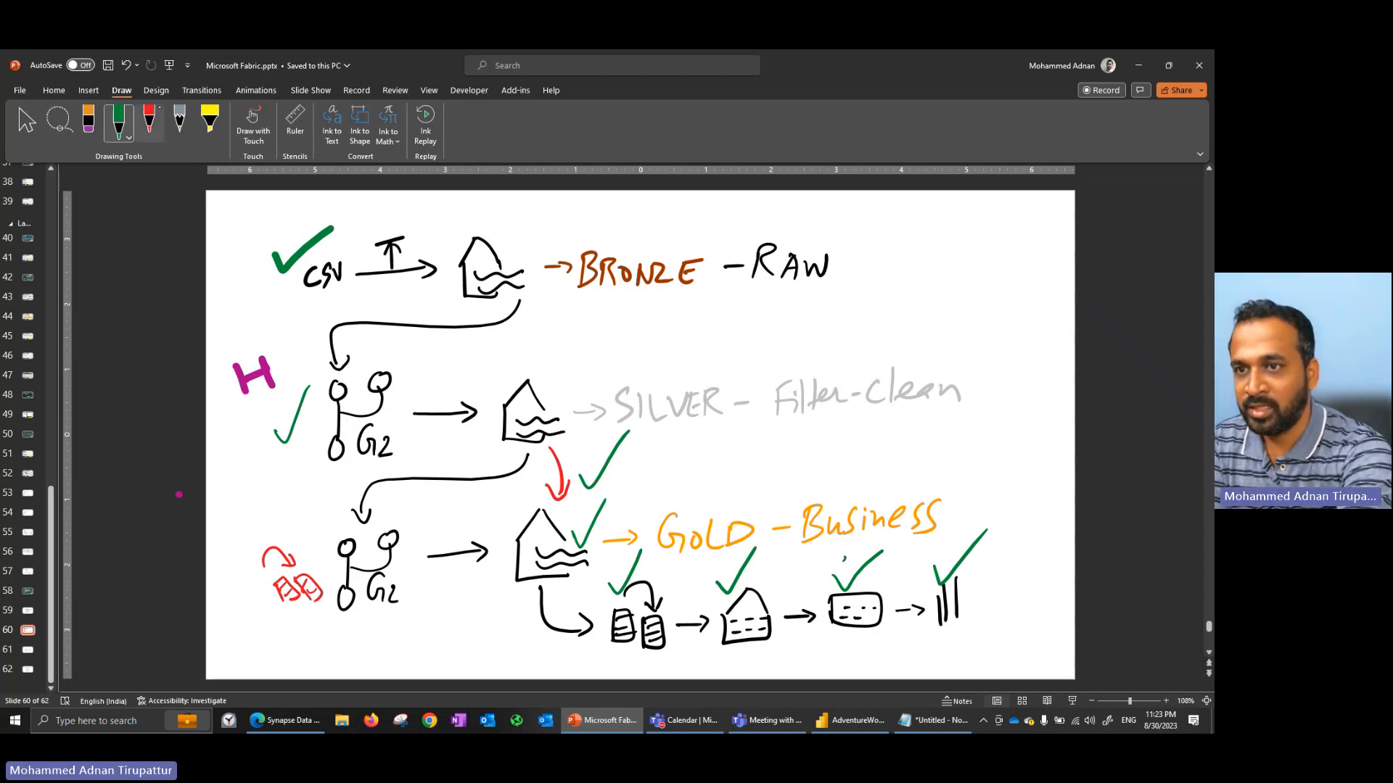
Handwrite question marks and a "Refresh" note in red on the slide beside the BRONZE – RAW line.
left_click(149, 120)
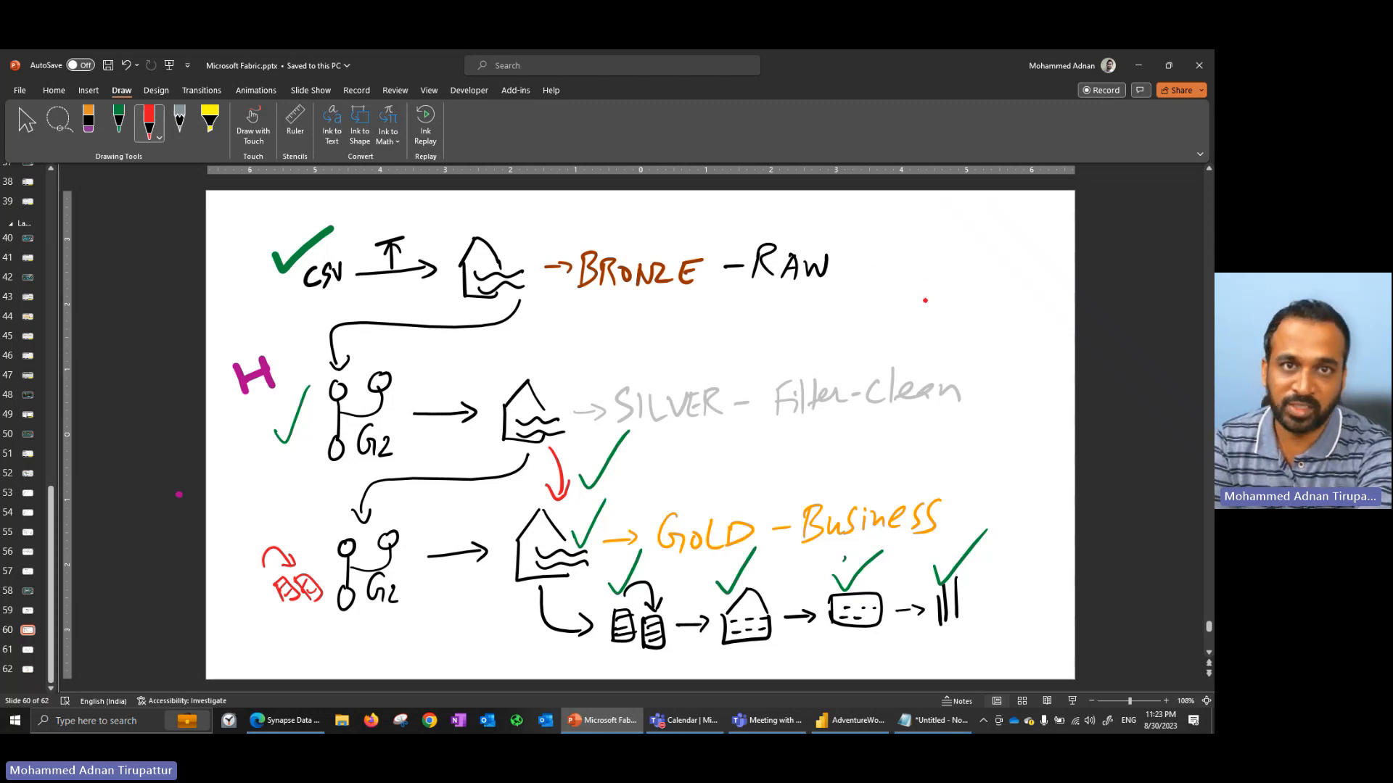
mouse_move(929, 290)
left_mouse_down()
mouse_move(932, 254)
mouse_move(924, 272)
mouse_move(986, 285)
mouse_move(950, 328)
mouse_move(1031, 314)
left_mouse_up()
left_click(990, 294)
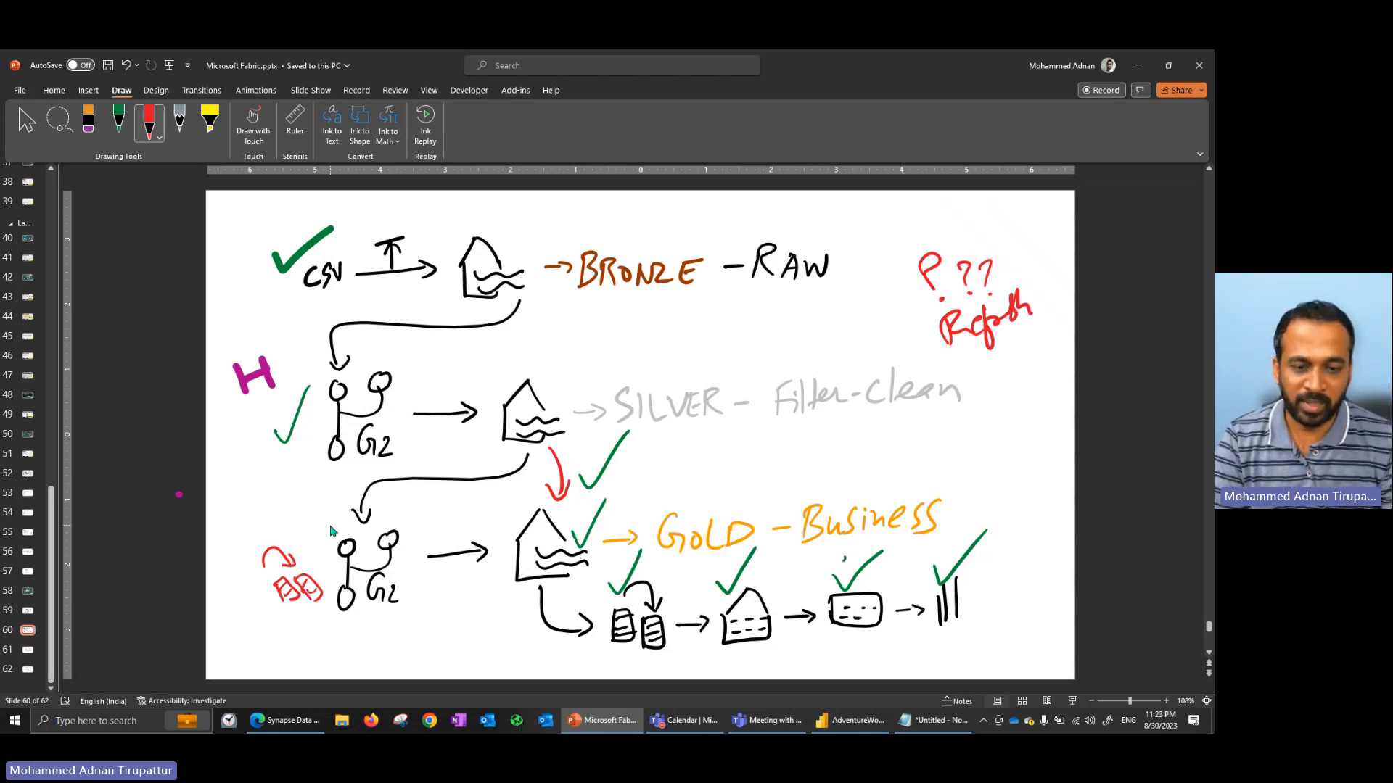
Switch back to the Fabric workspace in the browser and create a new data pipeline named MAIN_AW_Pipeline_01.
left_click(285, 721)
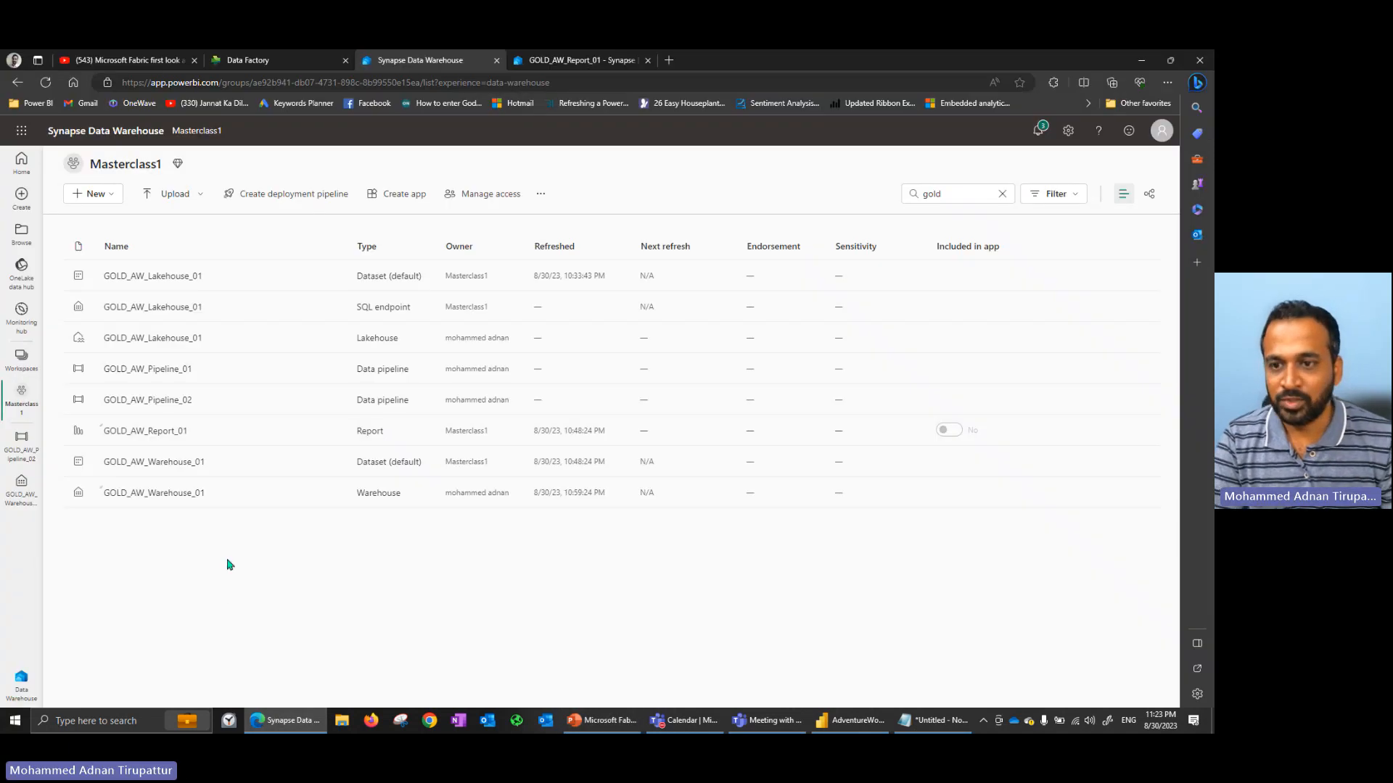
left_click(99, 197)
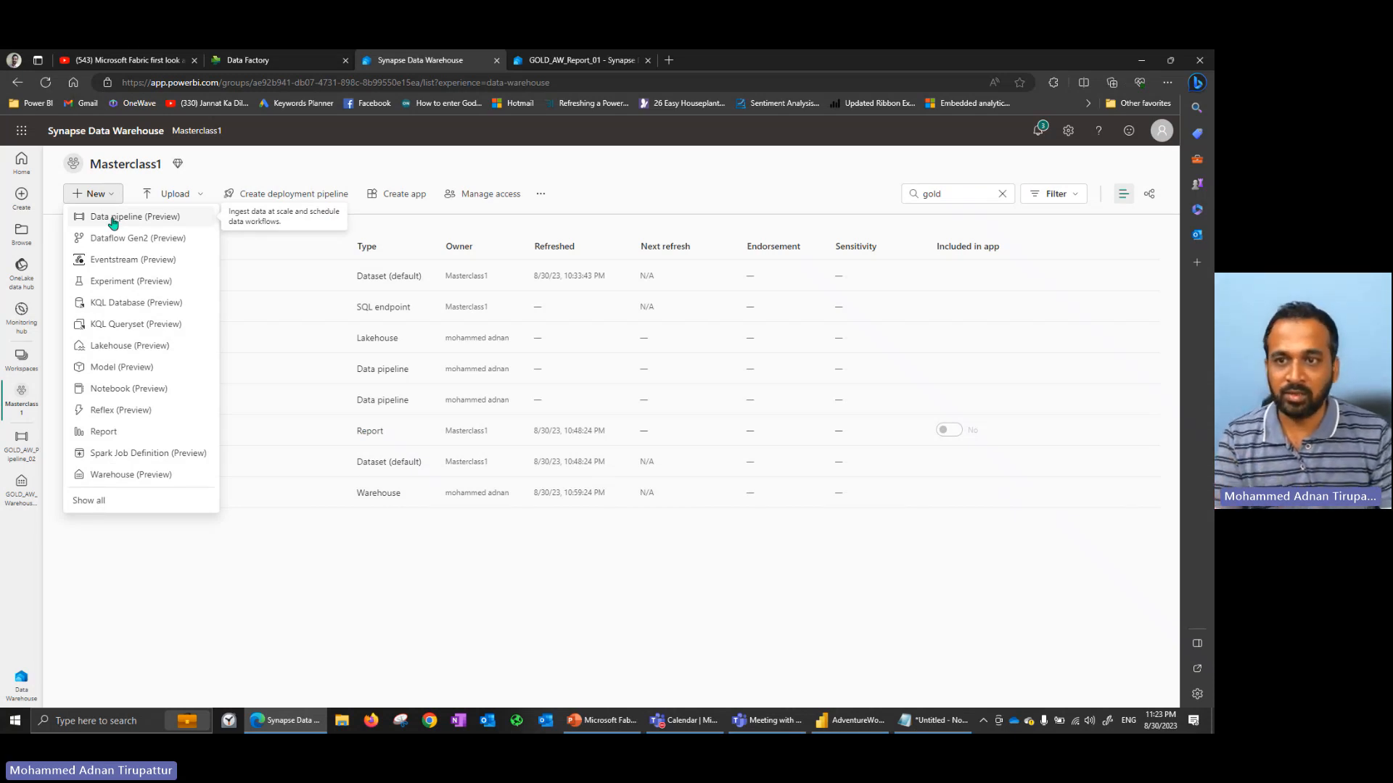
left_click(112, 218)
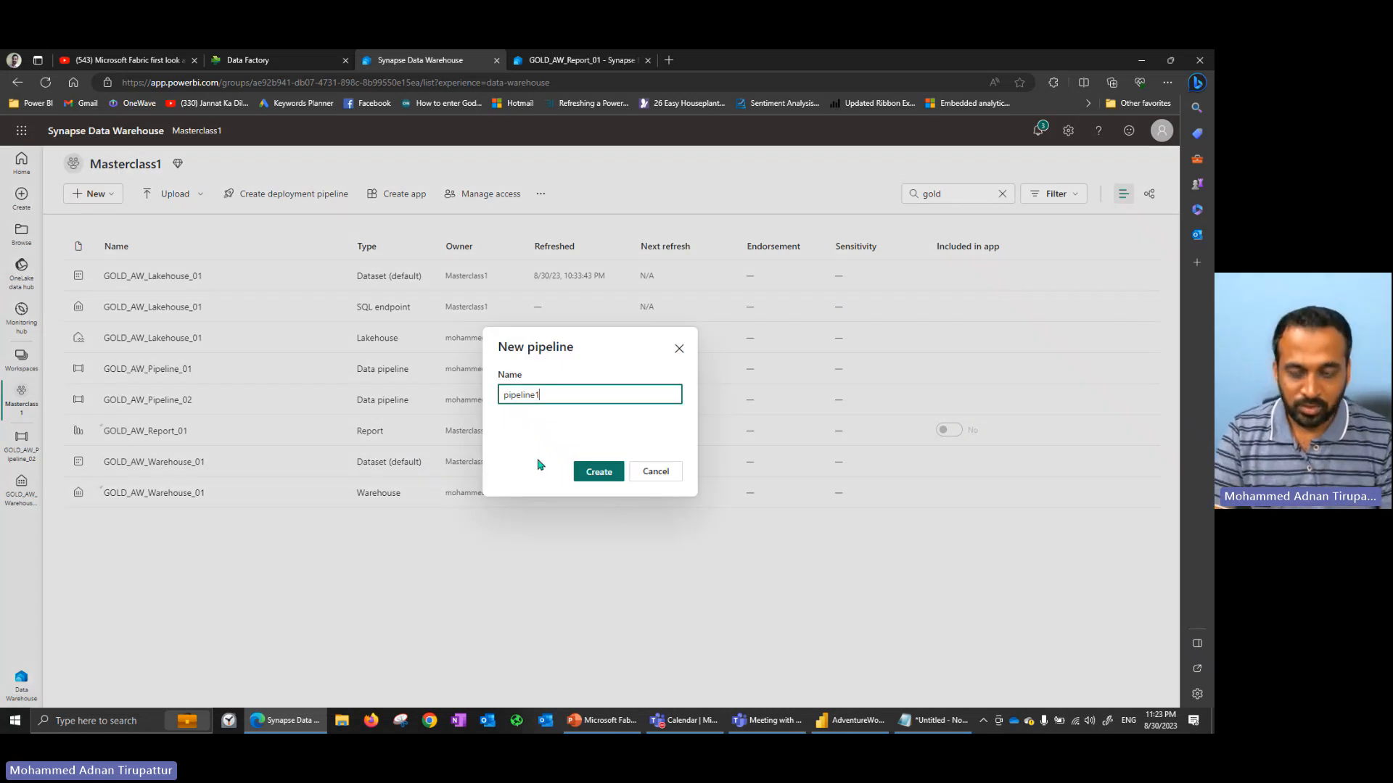
key("ctrl+a")
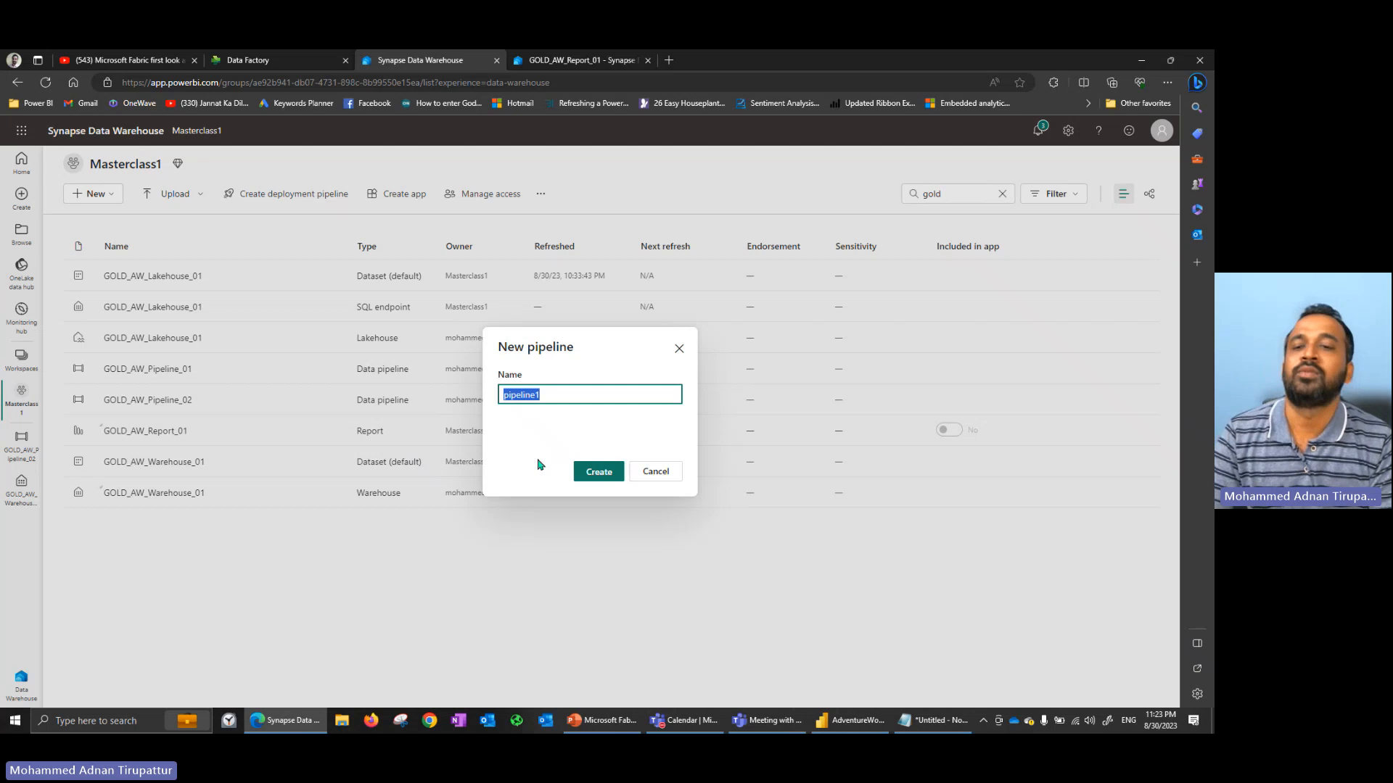
type("AIN_AQ_")
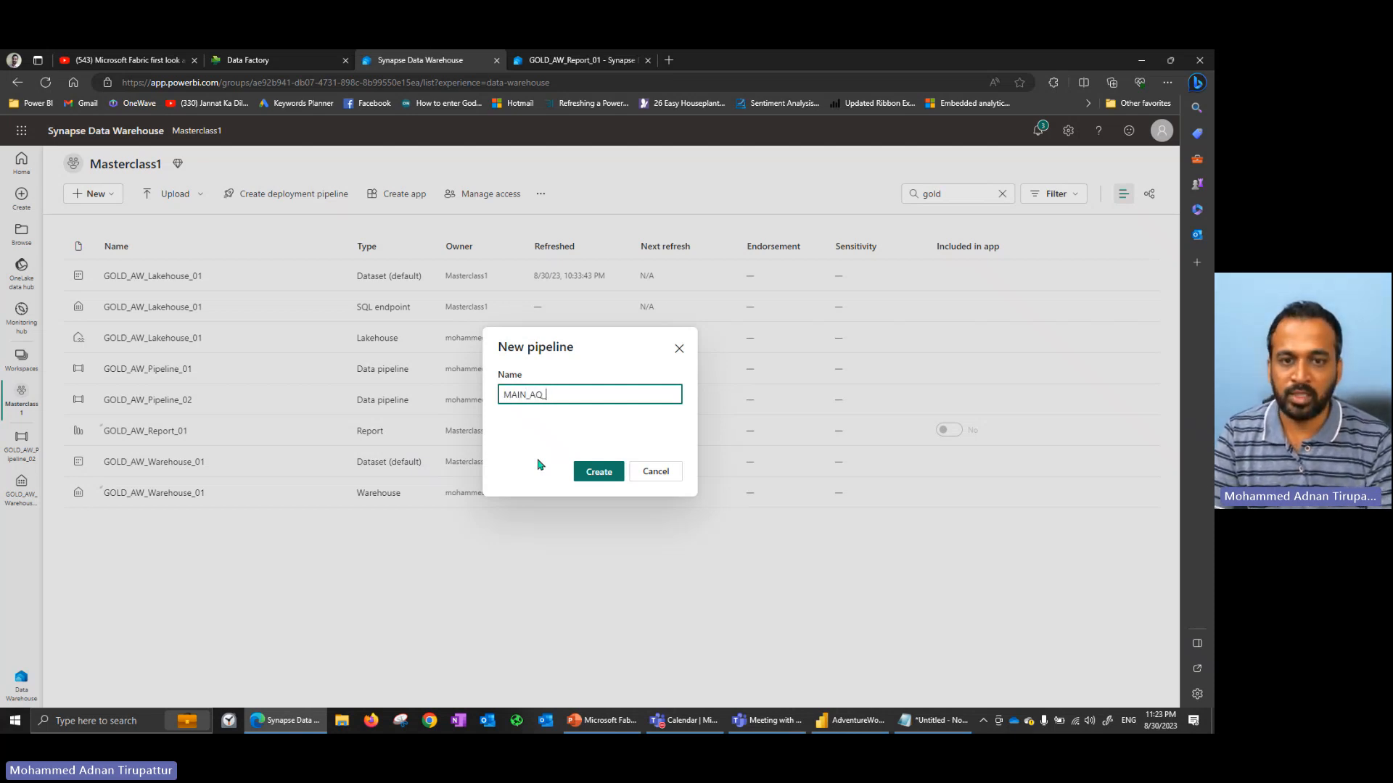
key("BackSpace")
key("BackSpace")
type("W_")
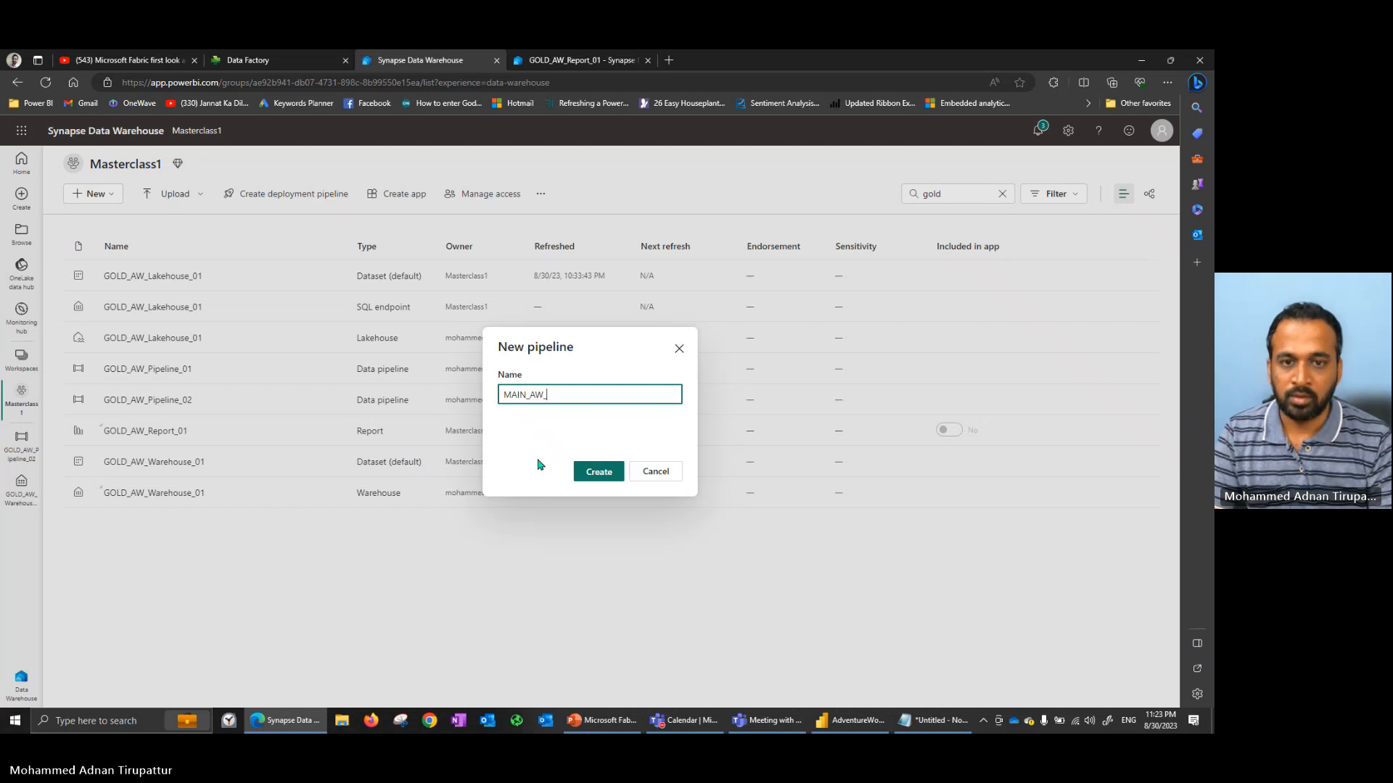
type("Pipeline_01")
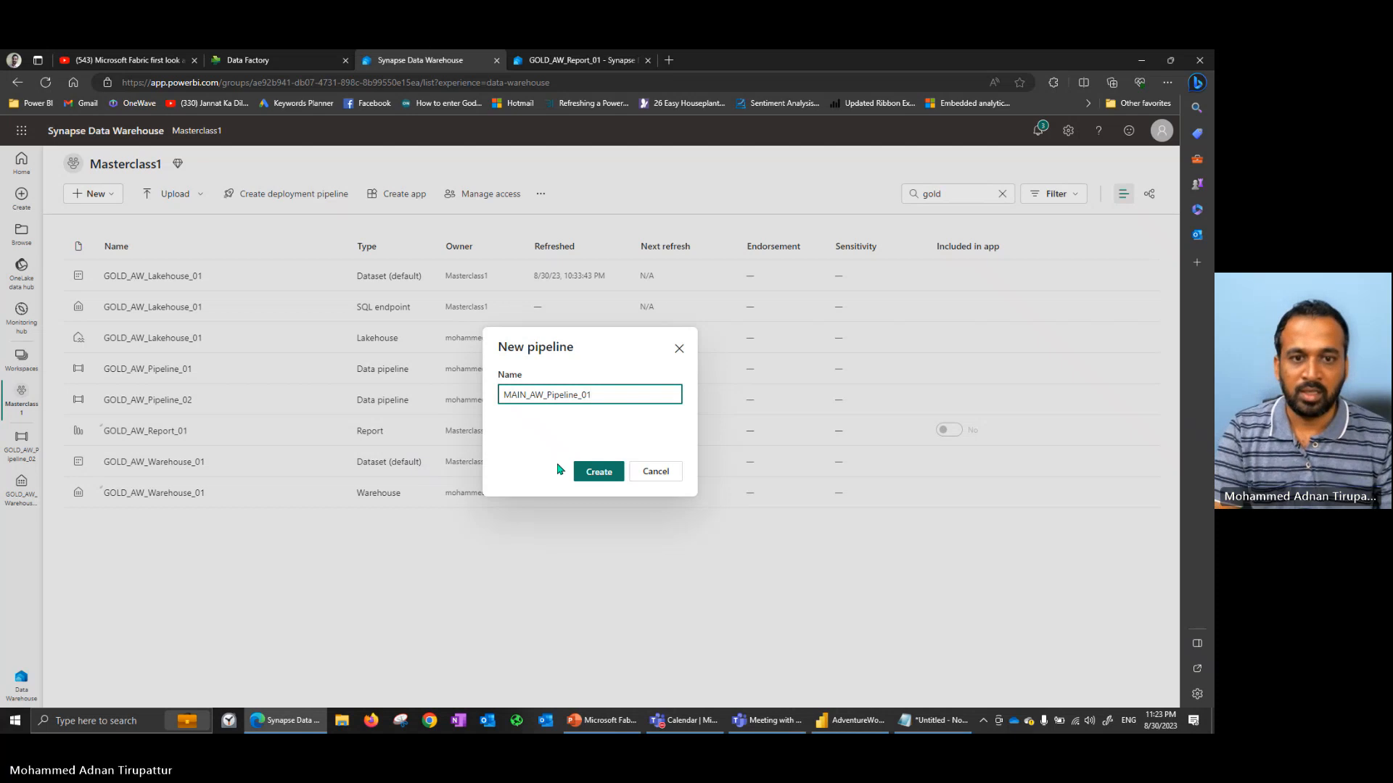
left_click(596, 476)
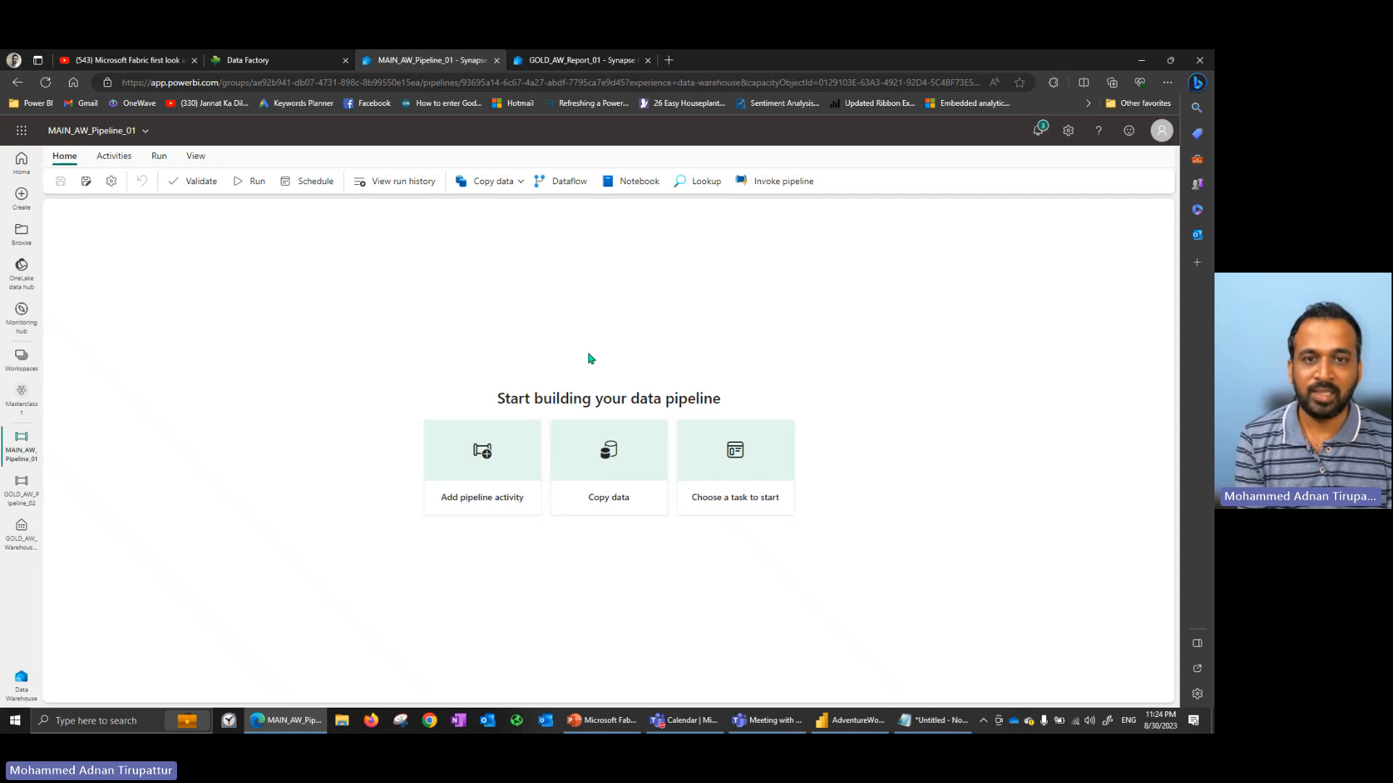
Add a Dataflow activity to the pipeline, name it BRNZ, and open its list of available dataflows.
left_click(561, 186)
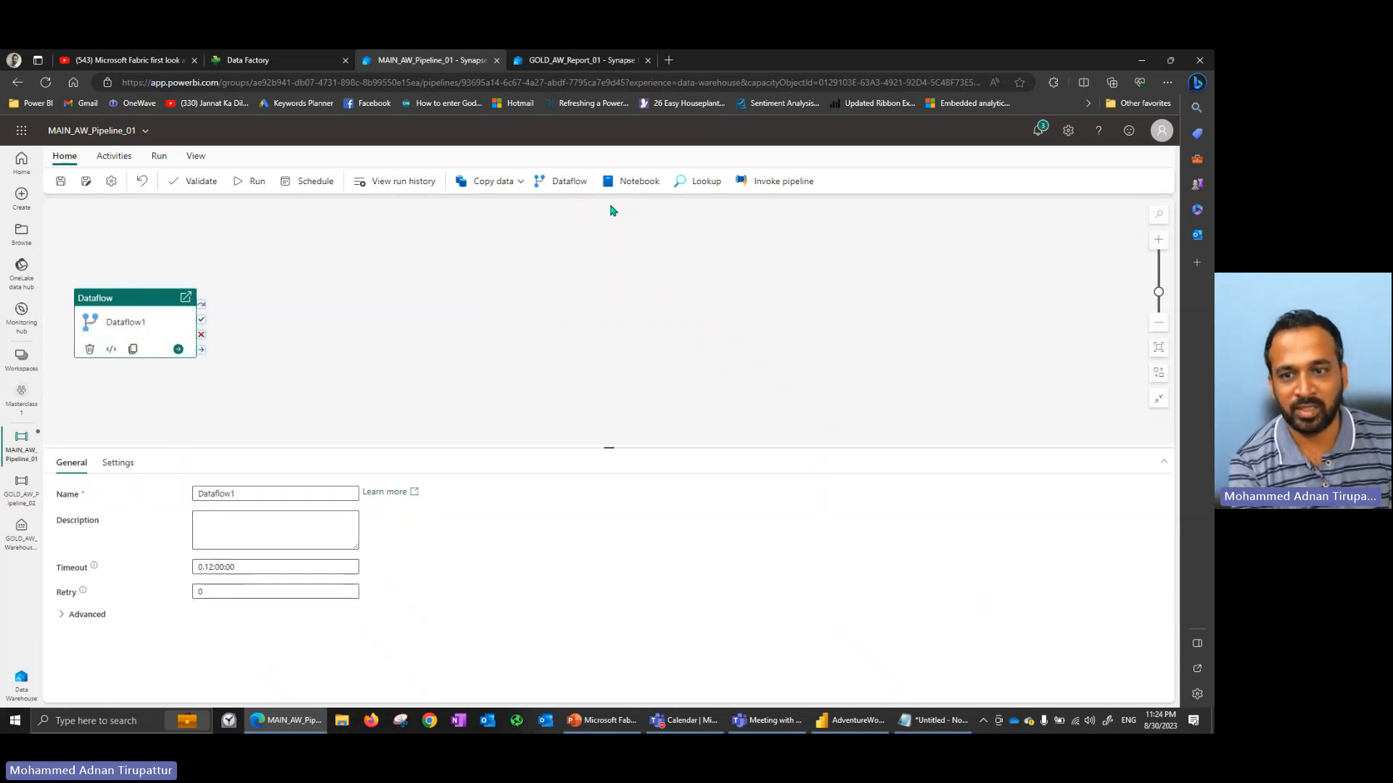
left_click_drag(261, 496, 115, 500)
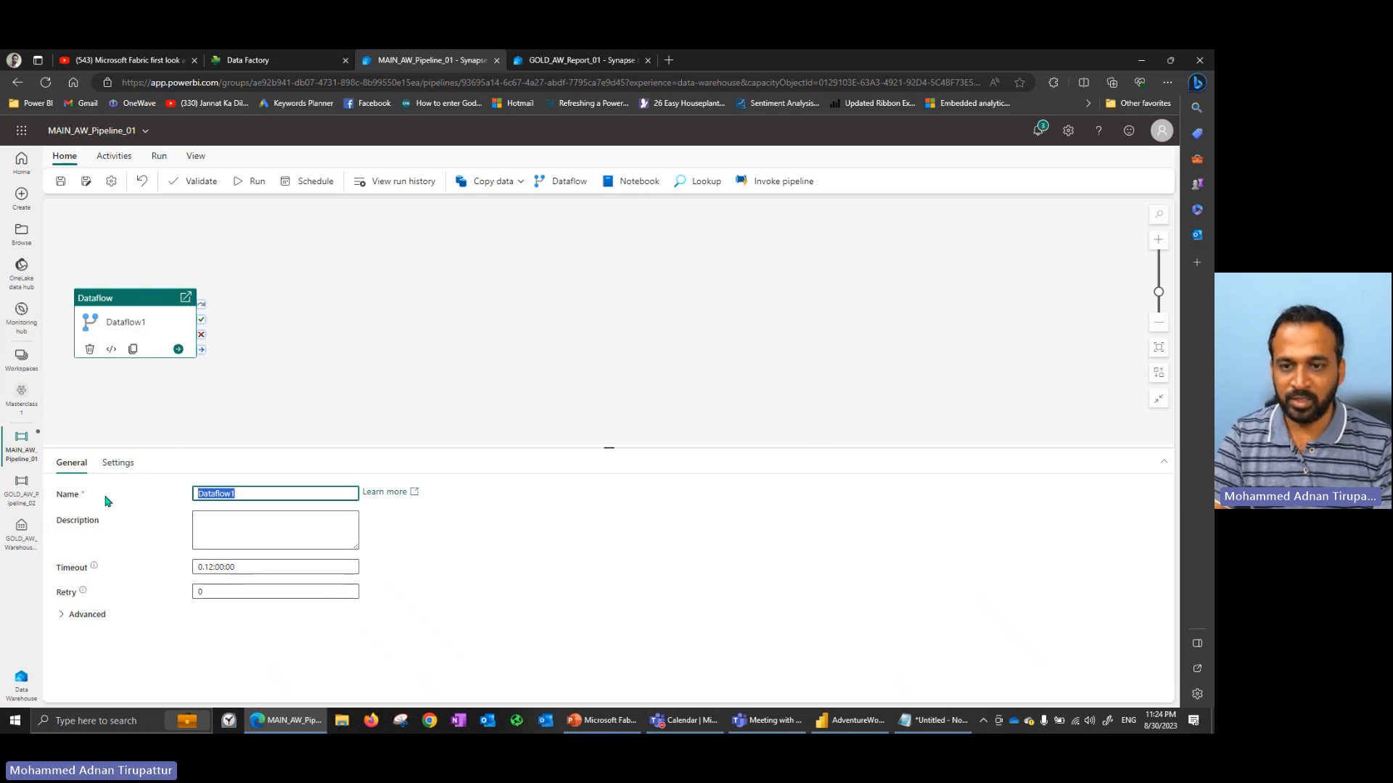
type("BRNZ")
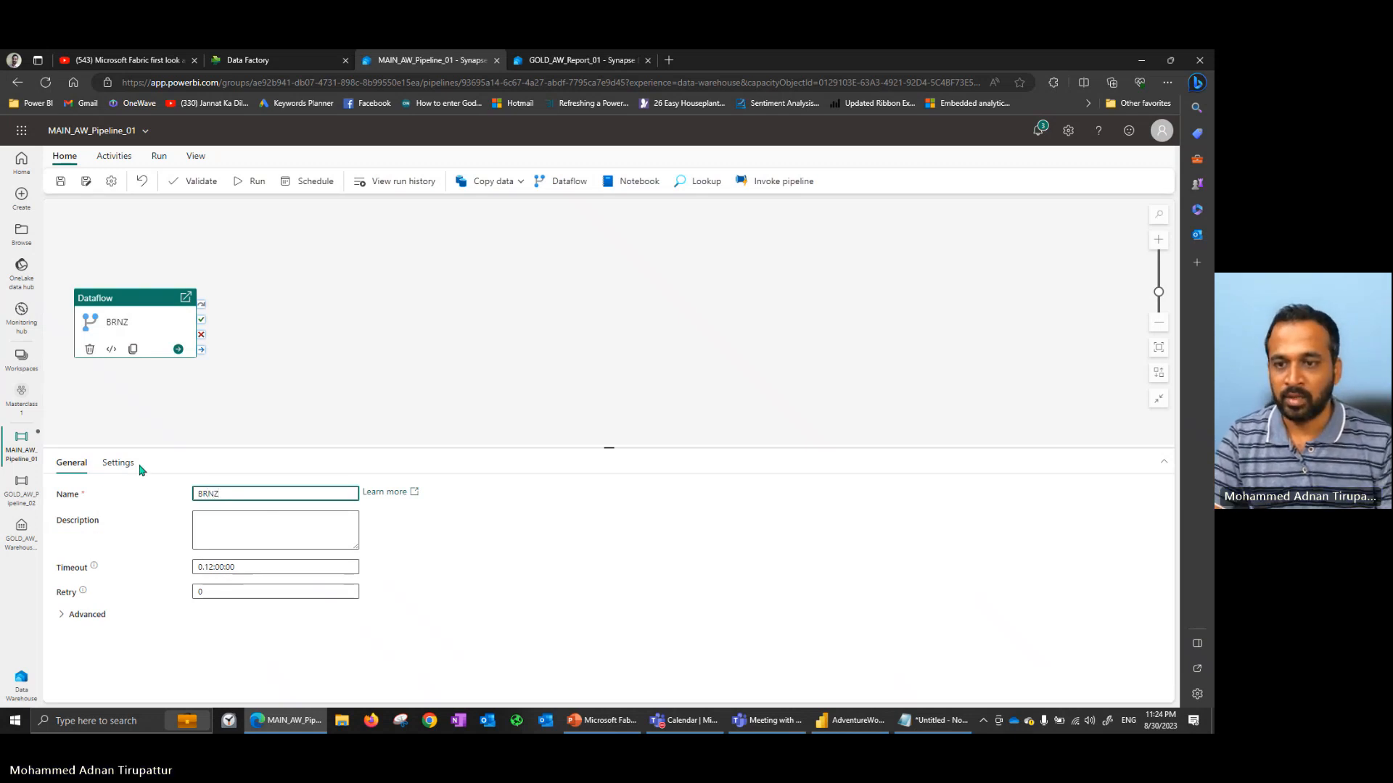
left_click(118, 462)
left_click(246, 497)
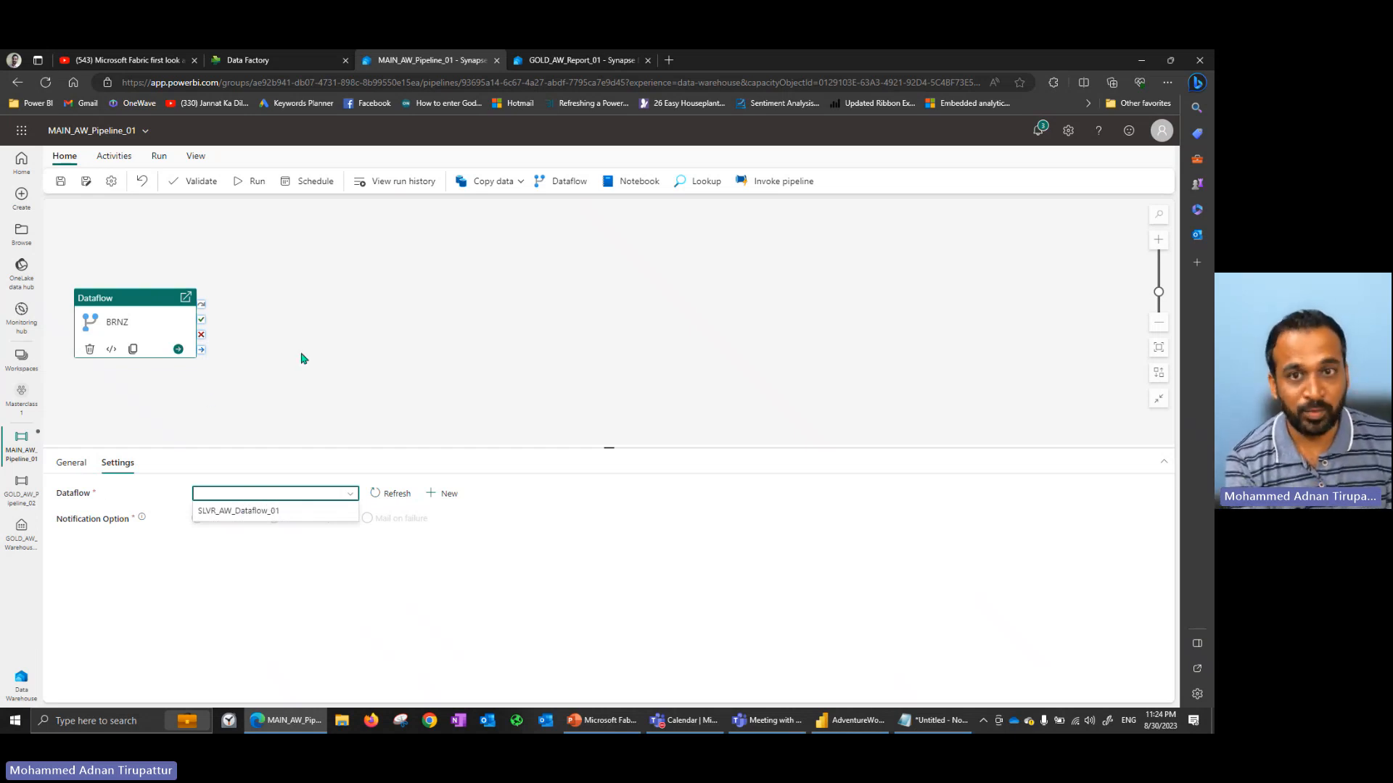
Move the BRNZ Dataflow activity to the middle of the pipeline canvas.
left_click(486, 186)
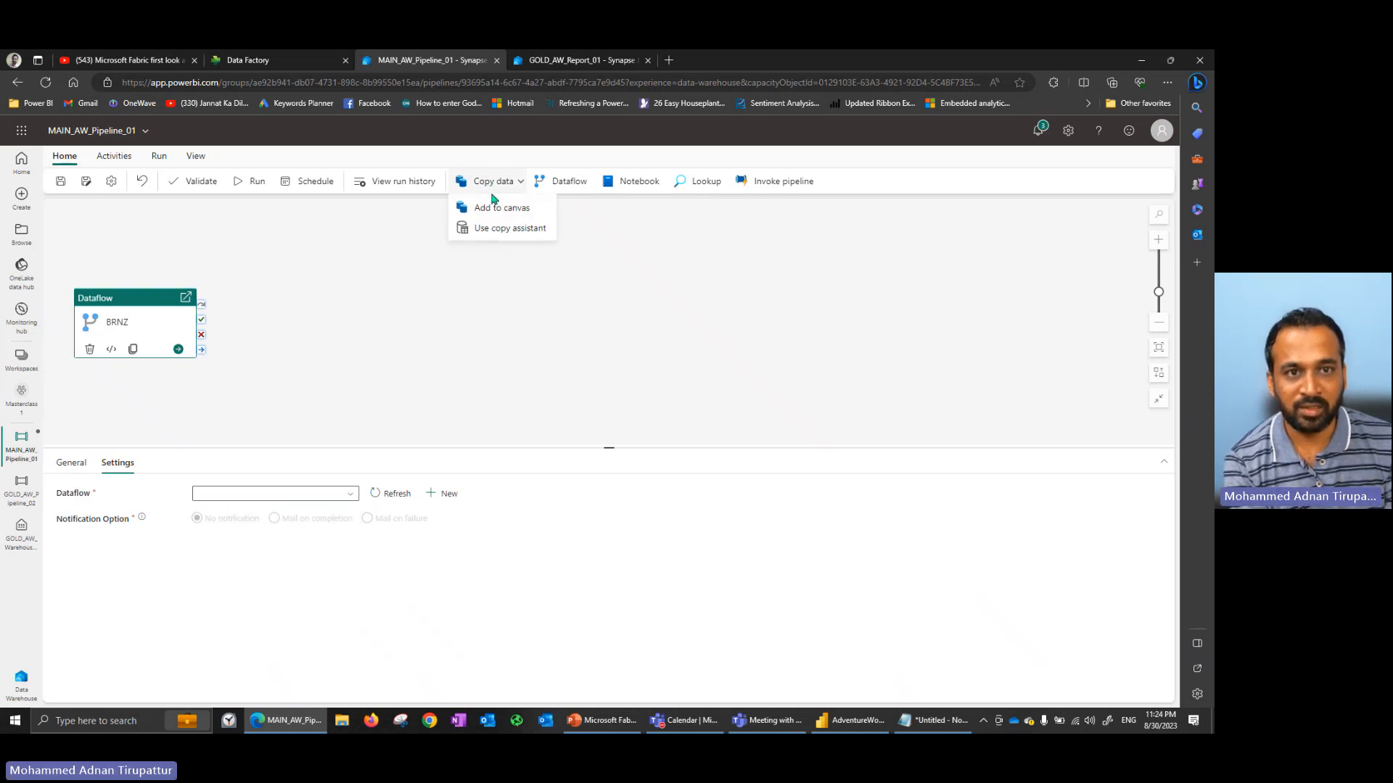
left_click(132, 307)
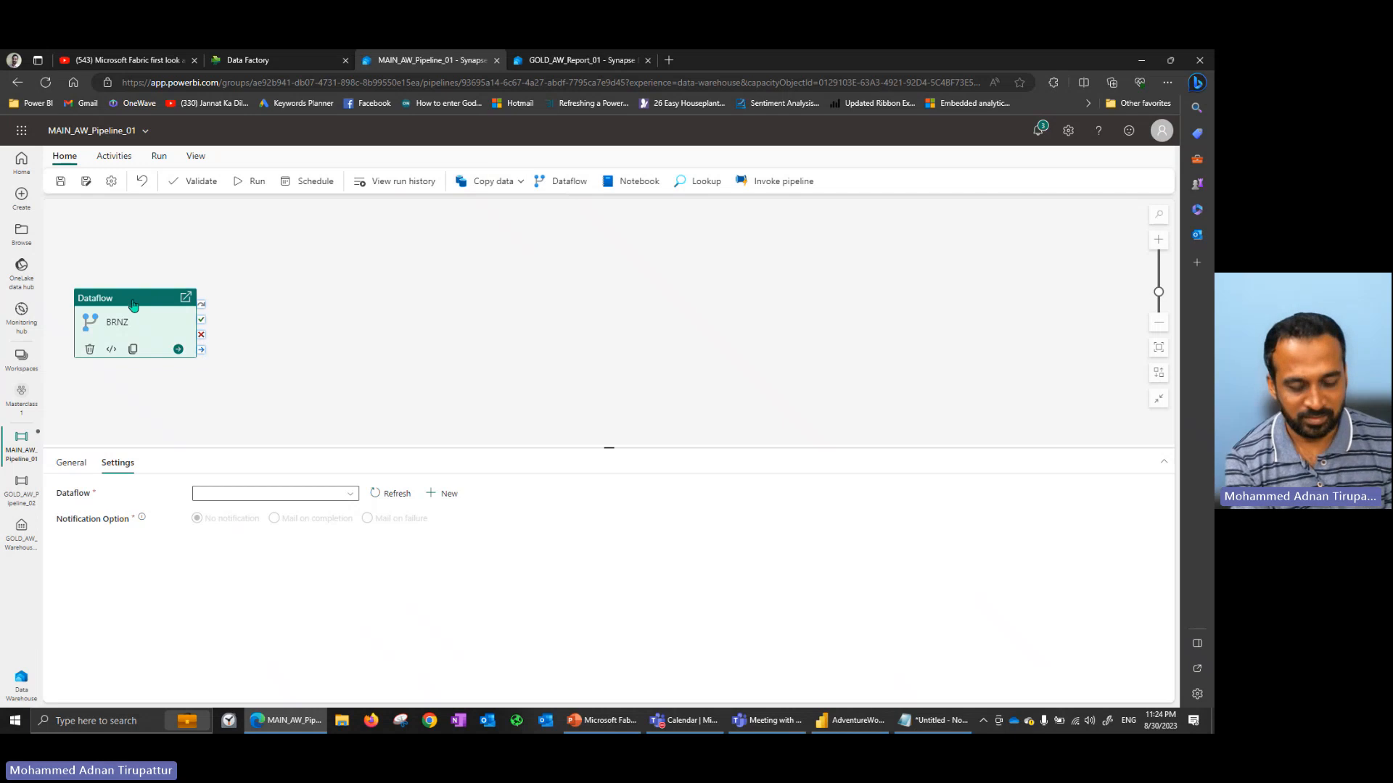
left_click_drag(149, 305, 647, 316)
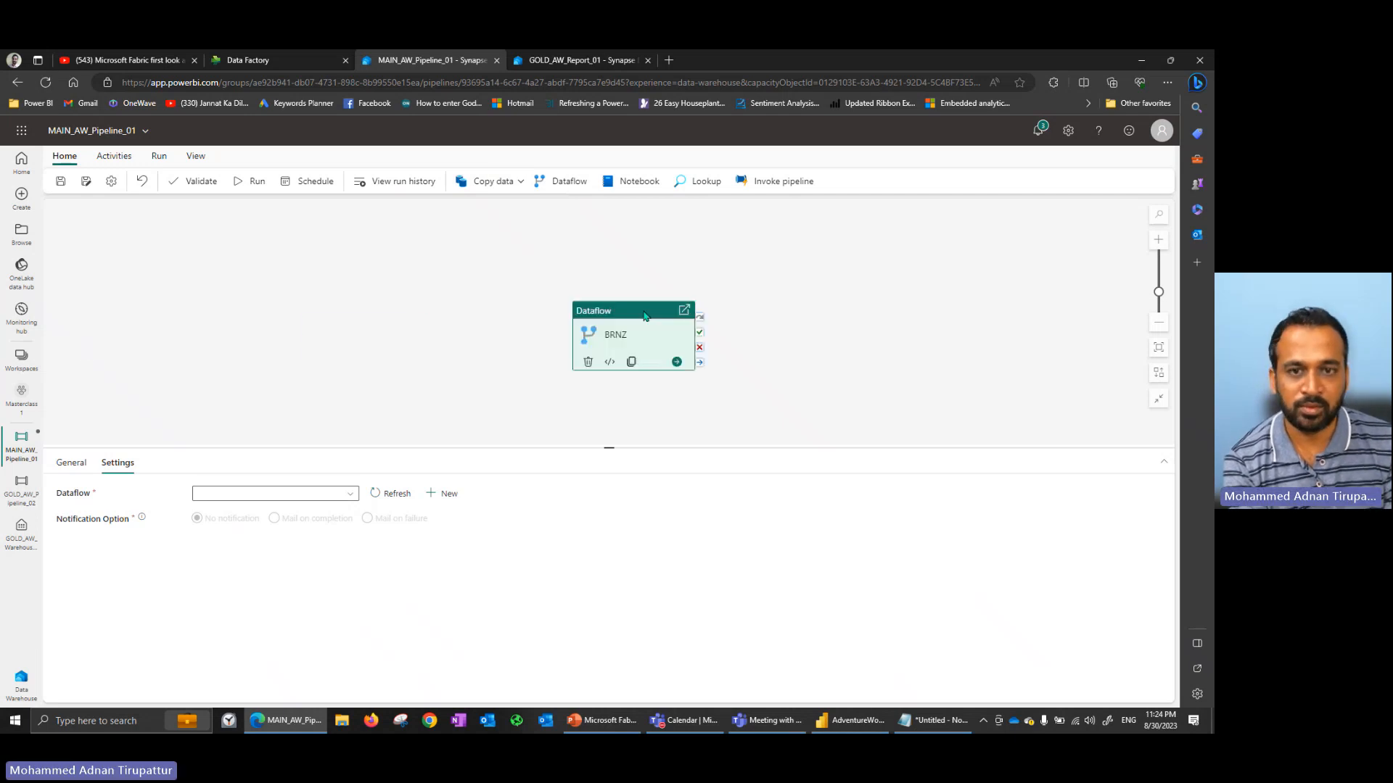
Add an Invoke pipeline activity before the BRNZ dataflow on the canvas and set its invoked pipeline to GOLD_AW_Pipeline_01.
left_click(780, 190)
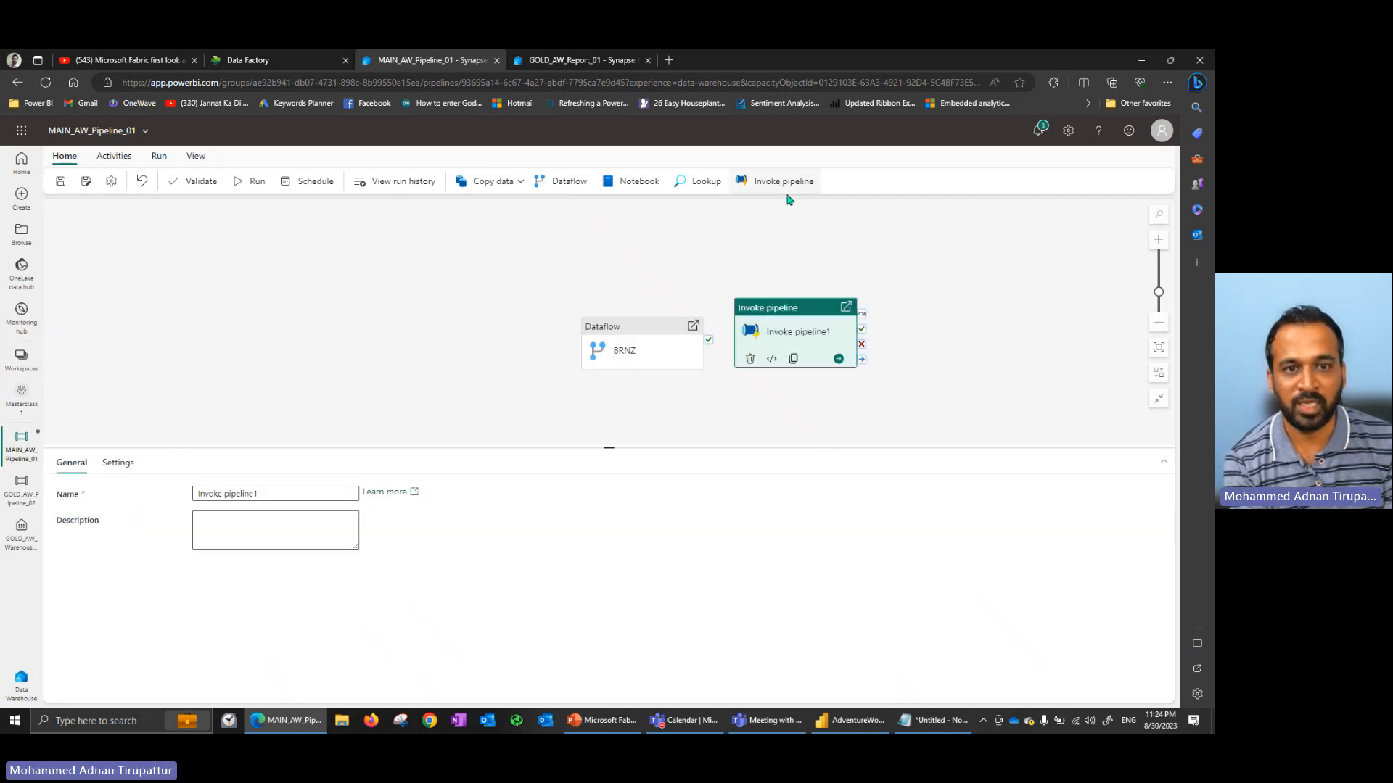
left_click_drag(784, 301, 288, 301)
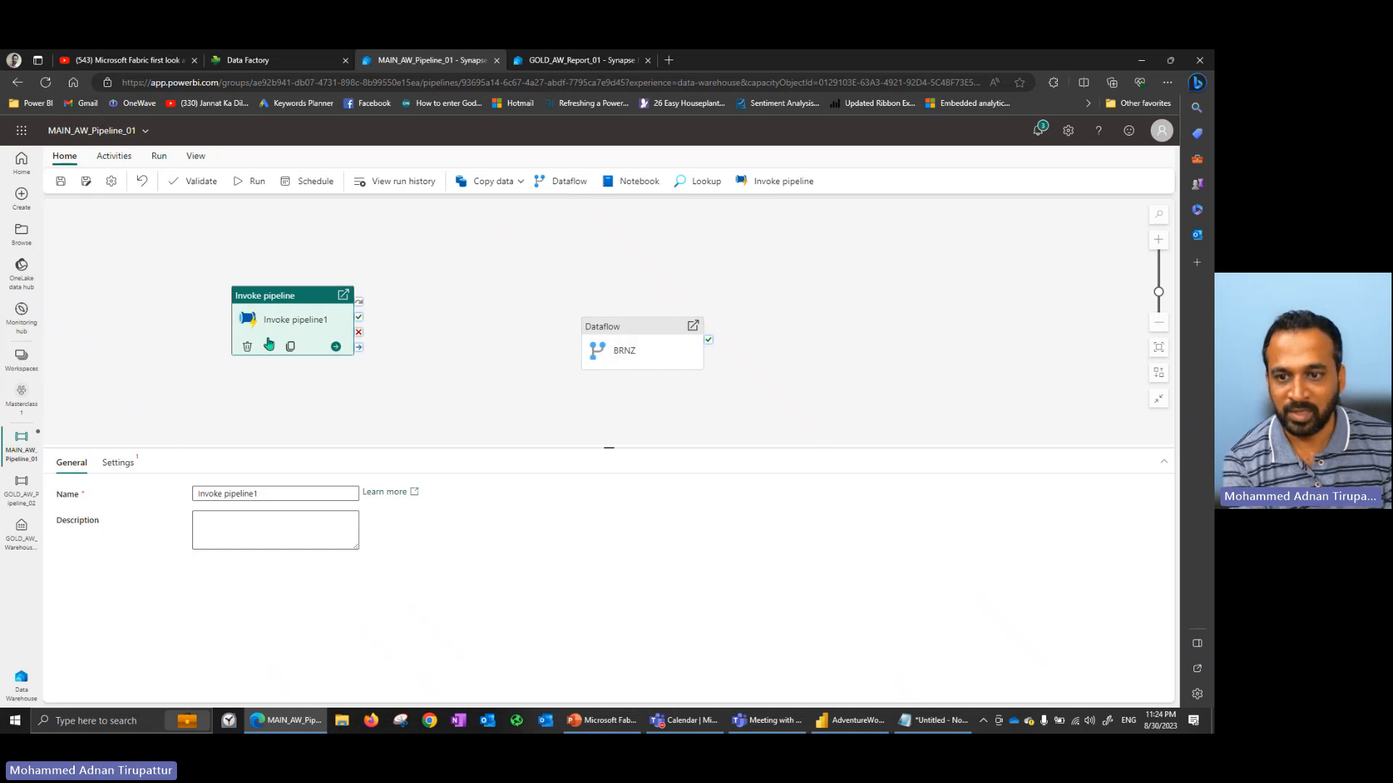
left_click(116, 462)
left_click(251, 497)
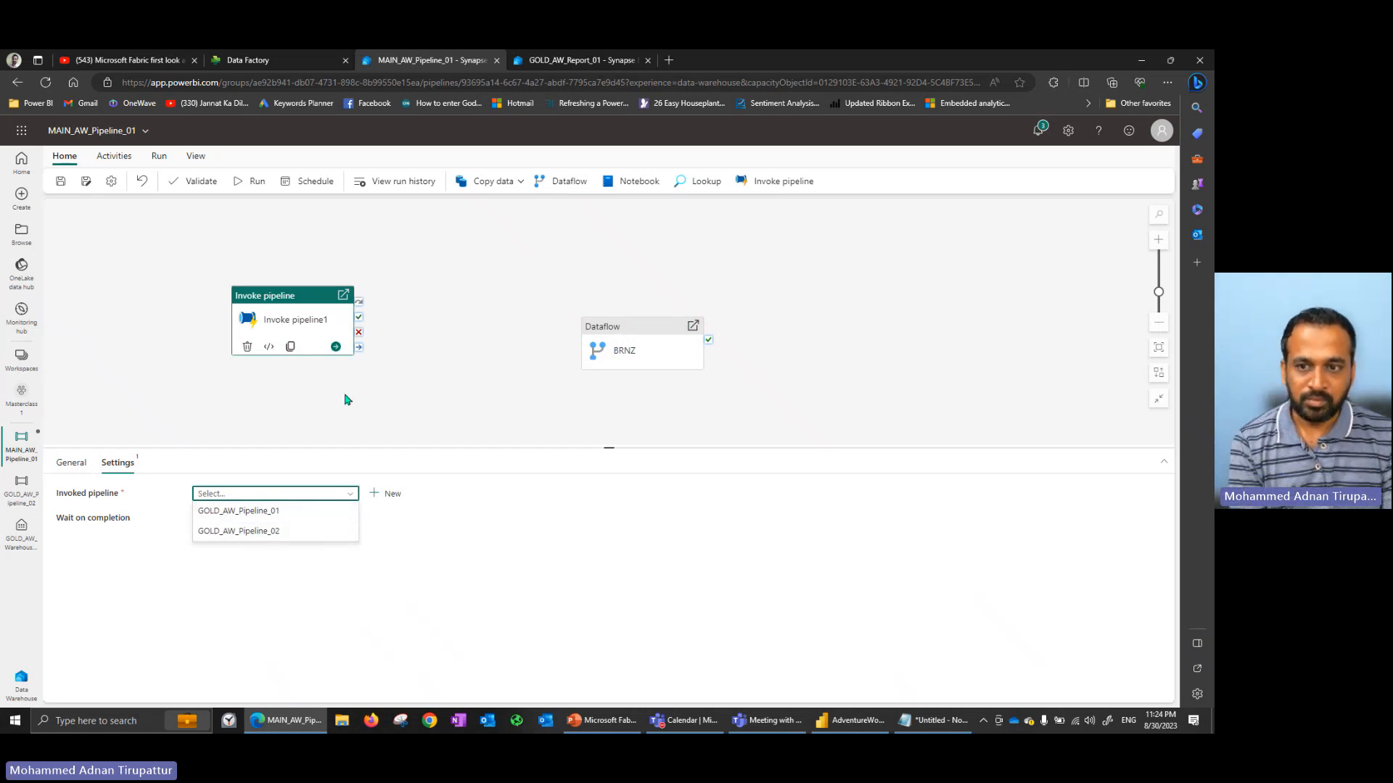
left_click(277, 511)
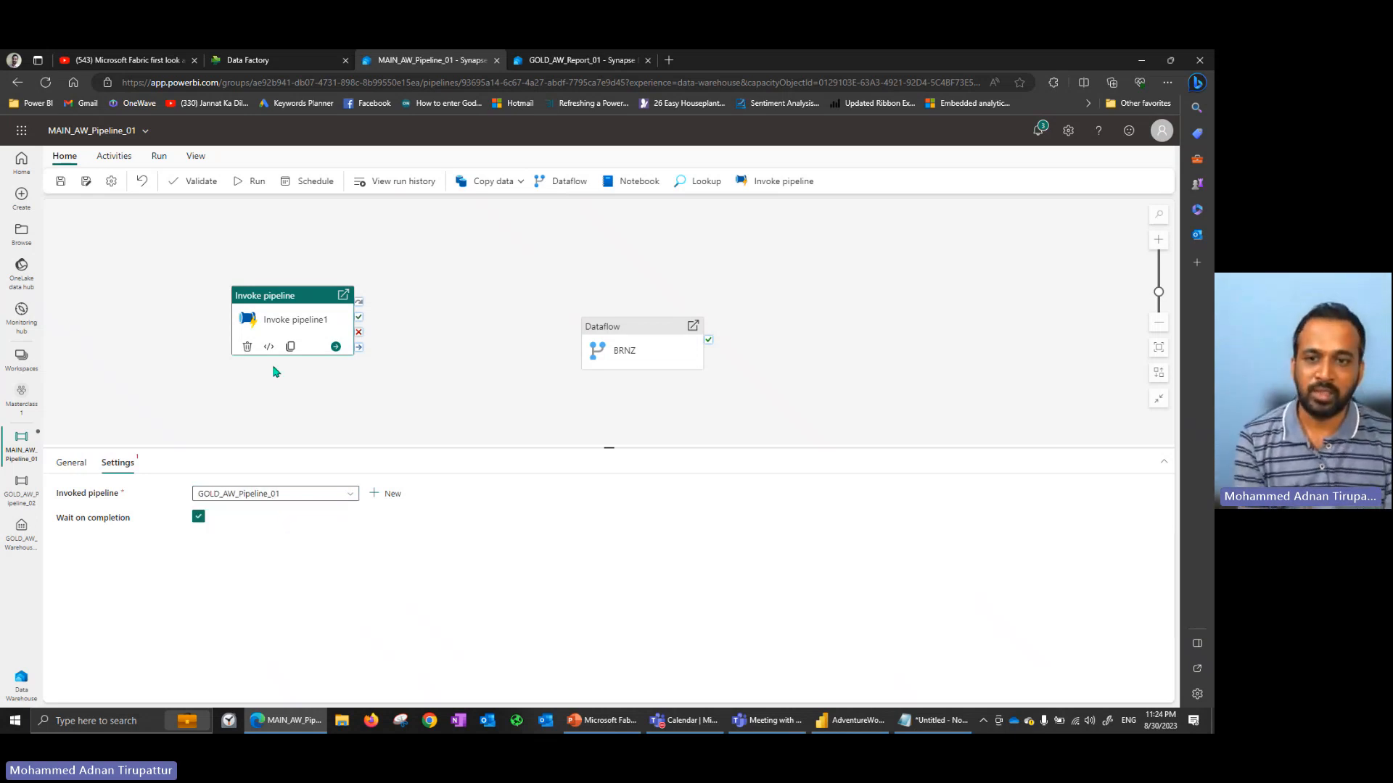
Rearrange the canvas so the BRNZ dataflow comes first and the Invoke pipeline activity sits just after it.
left_click_drag(290, 302, 812, 322)
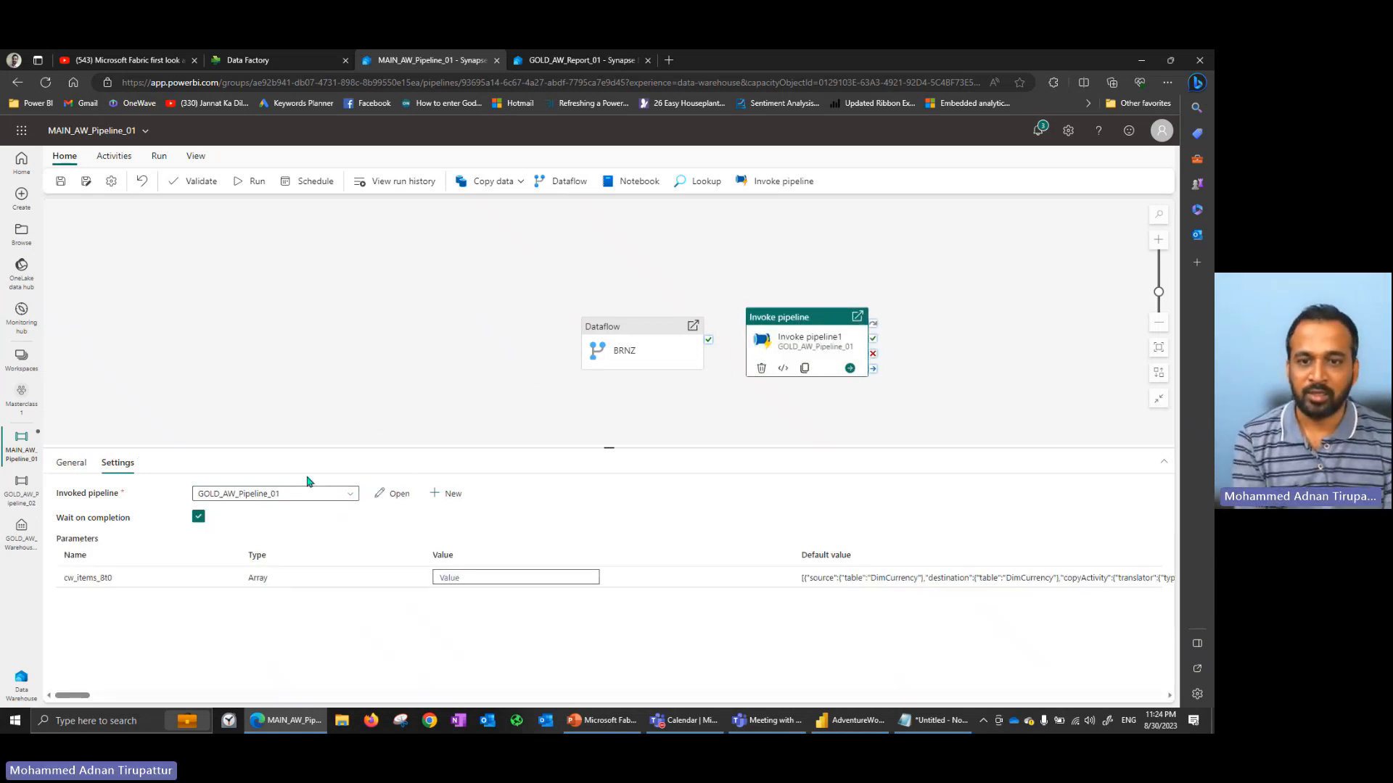
left_click_drag(616, 337, 429, 325)
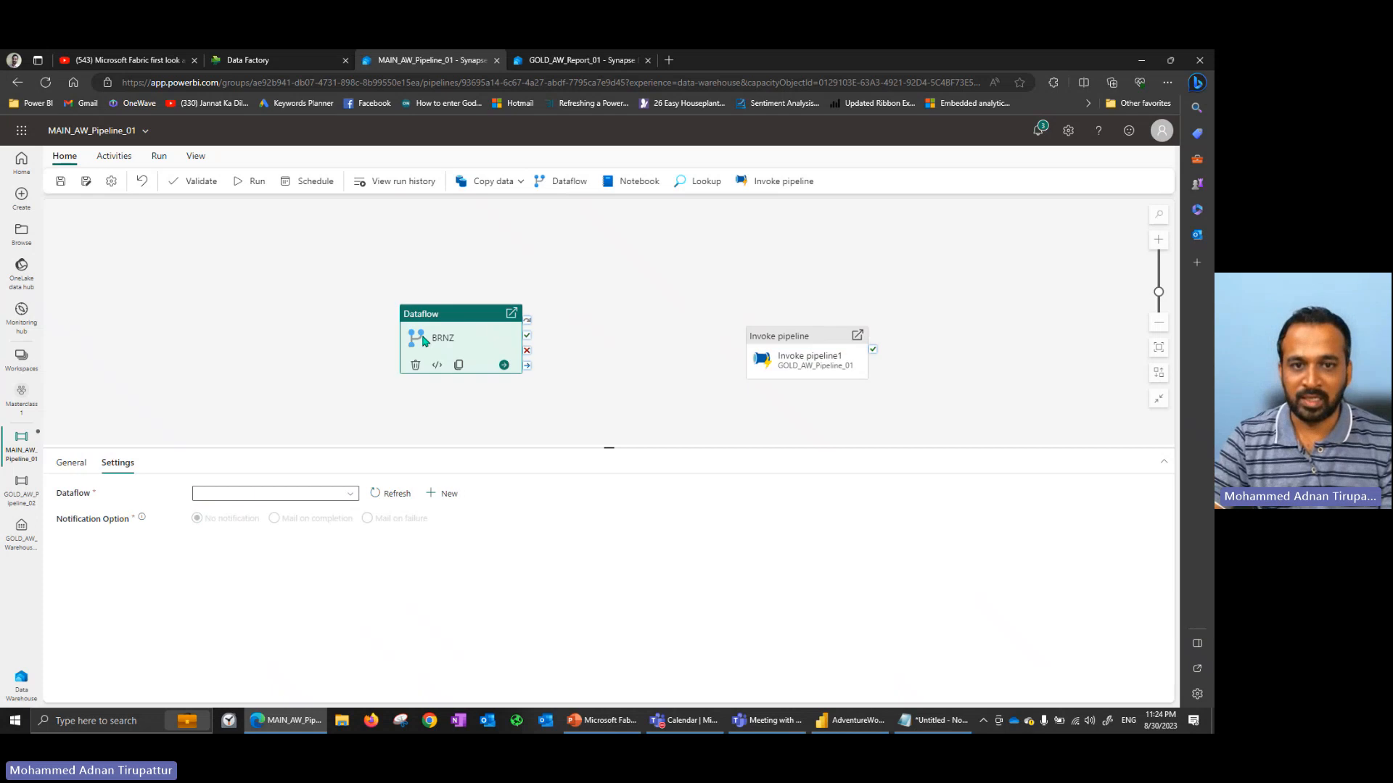
left_click_drag(793, 345, 618, 308)
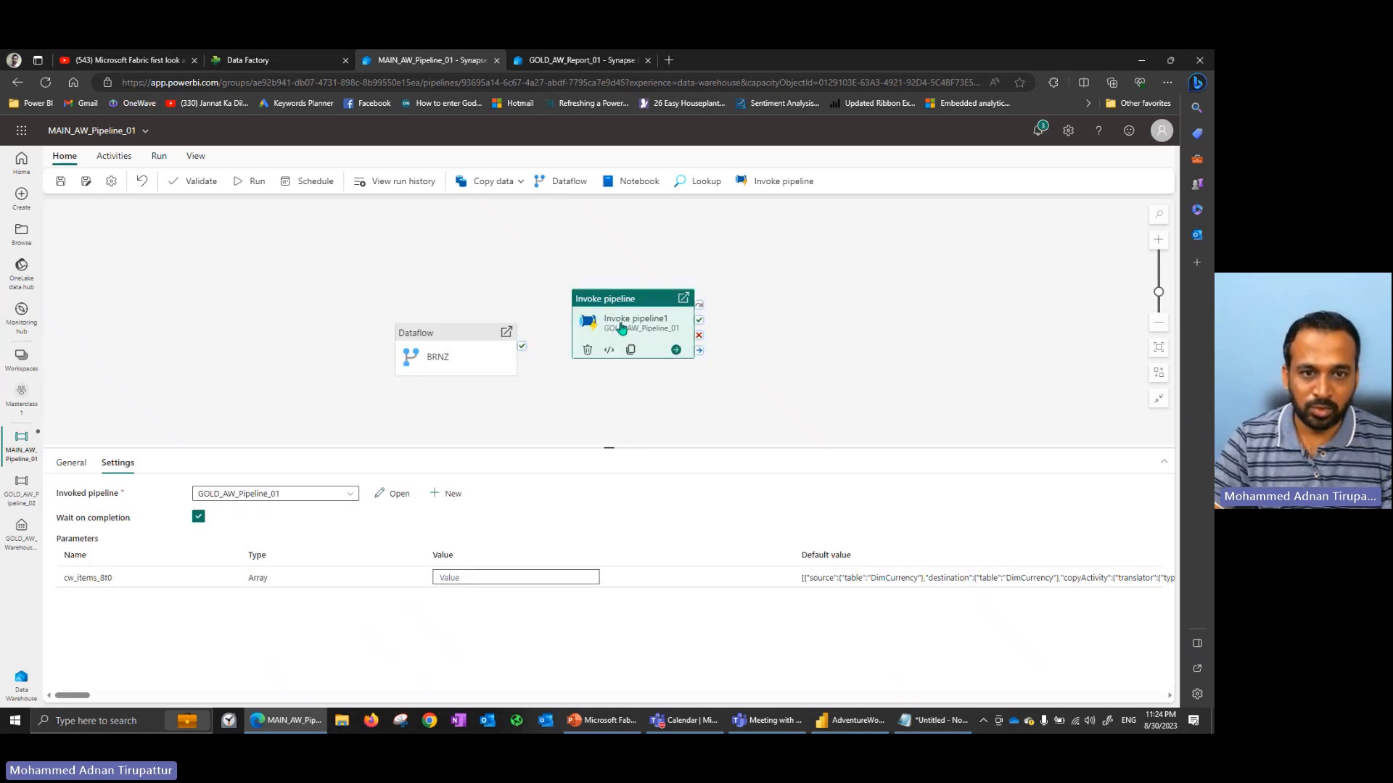
Duplicate the Invoke pipeline activity, set the copy's invoked pipeline to GOLD_AW_Pipeline_02, and open the copy's general properties.
left_click(631, 351)
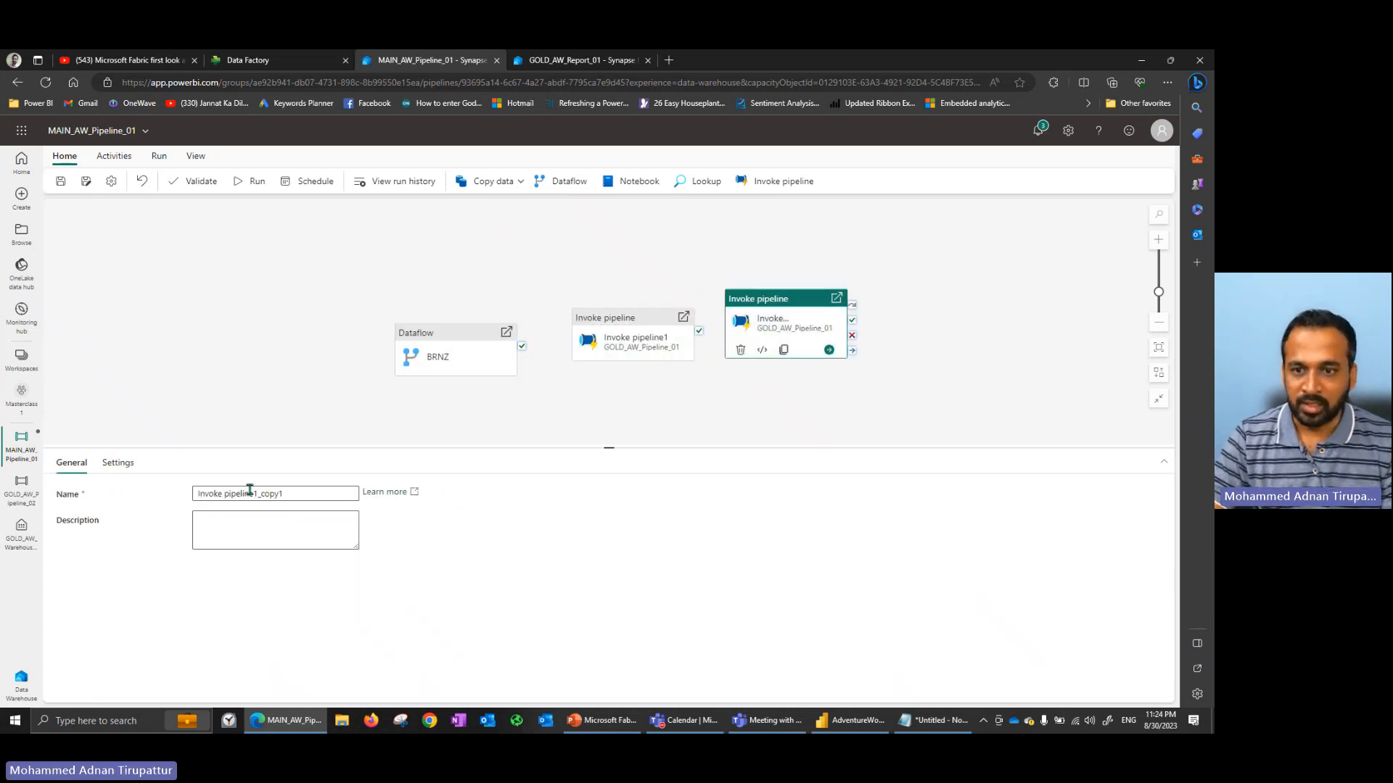
left_click(118, 463)
left_click(249, 493)
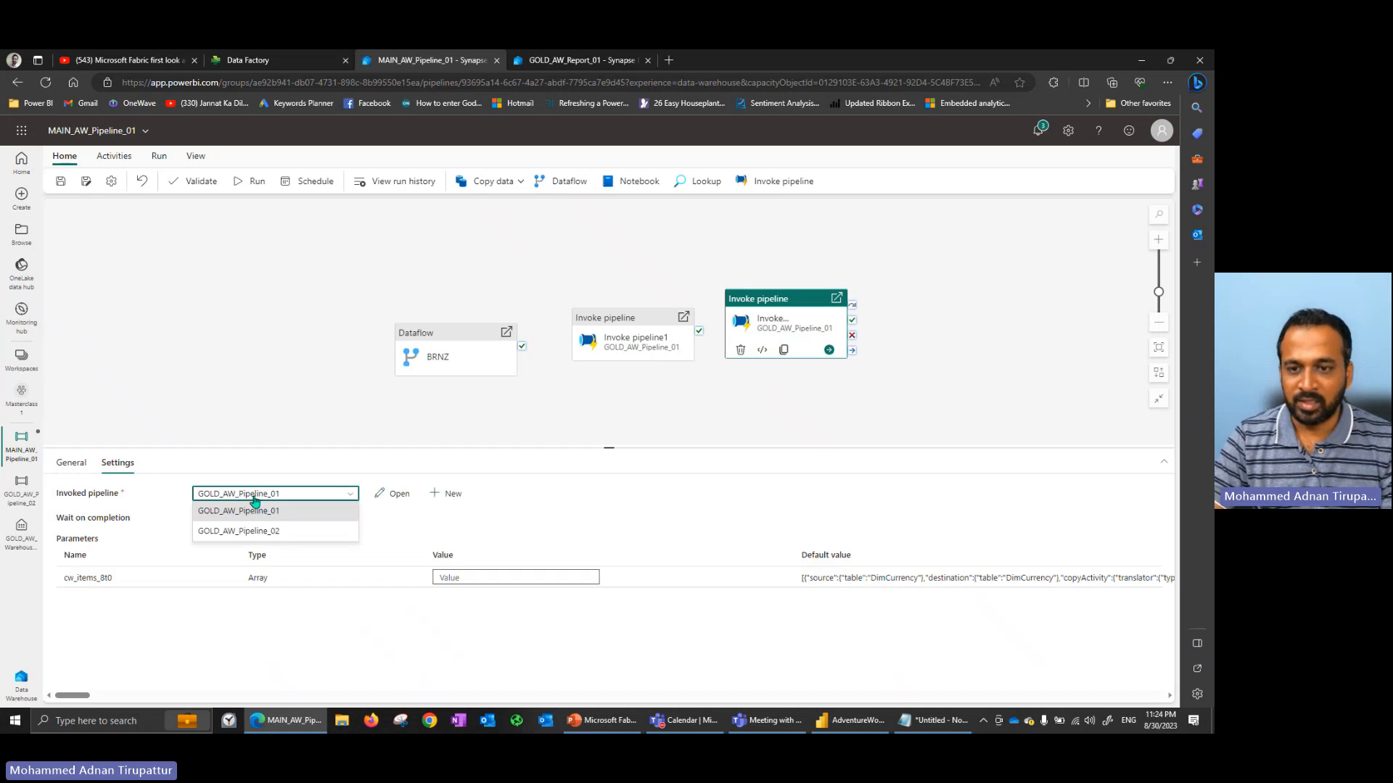
left_click(247, 532)
left_click(71, 463)
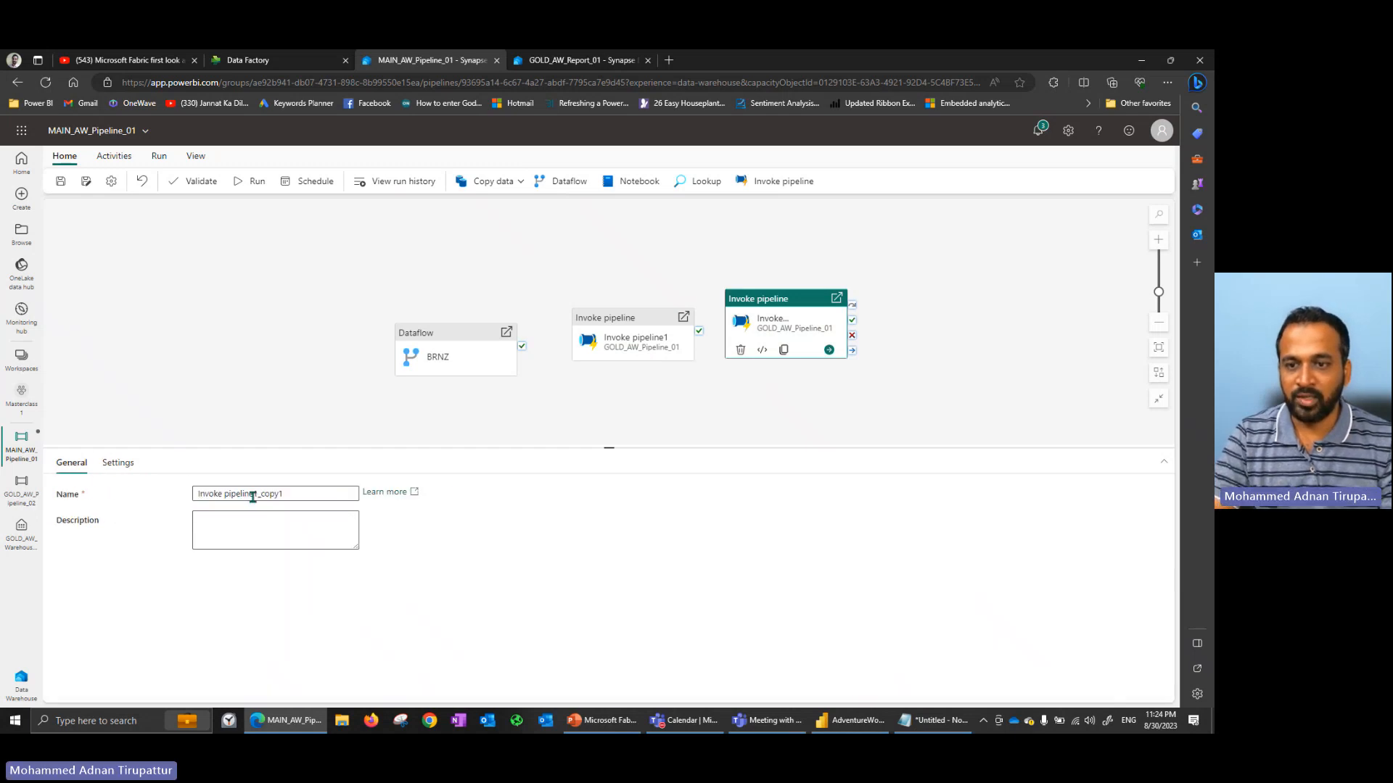
Rename the copied Invoke pipeline activity as Gold-02.
triple_click(306, 496)
type("Gold-02\\")
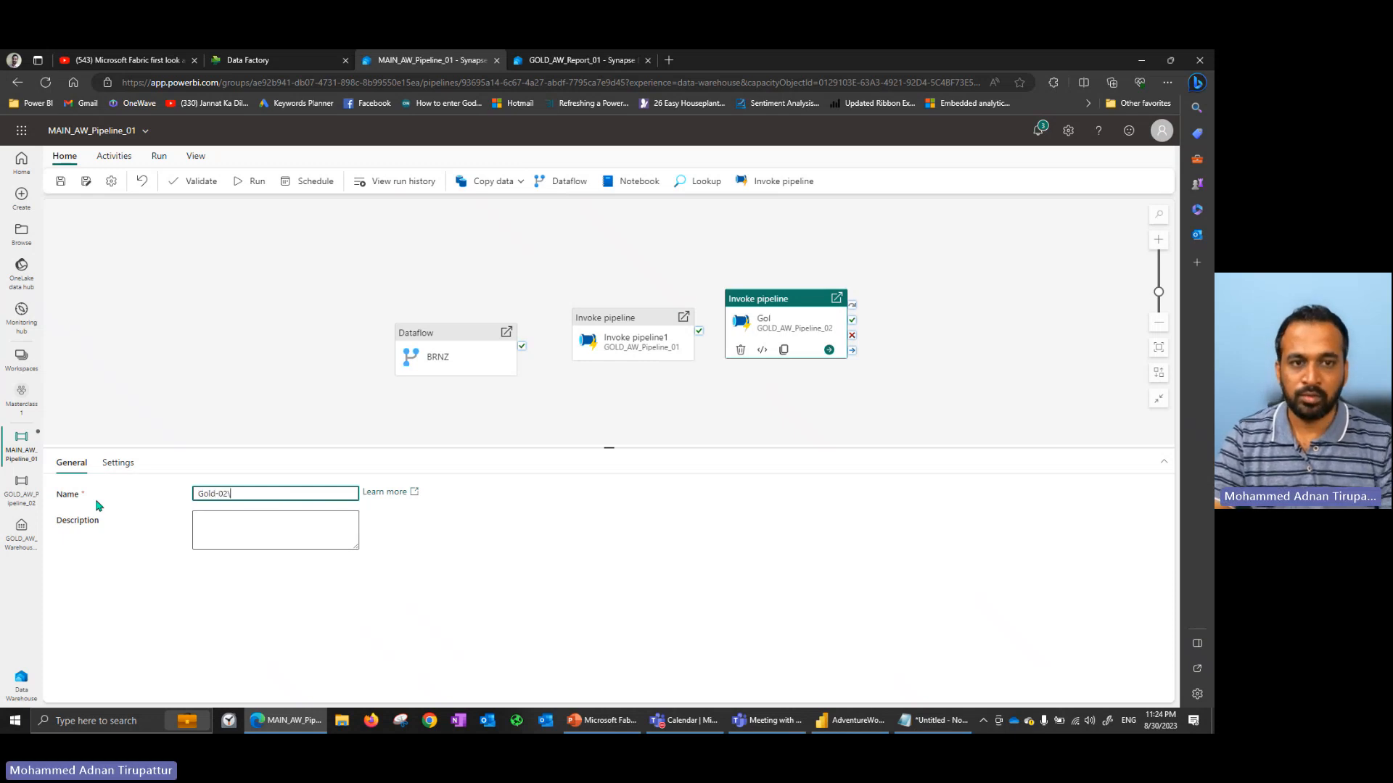
key("BackSpace")
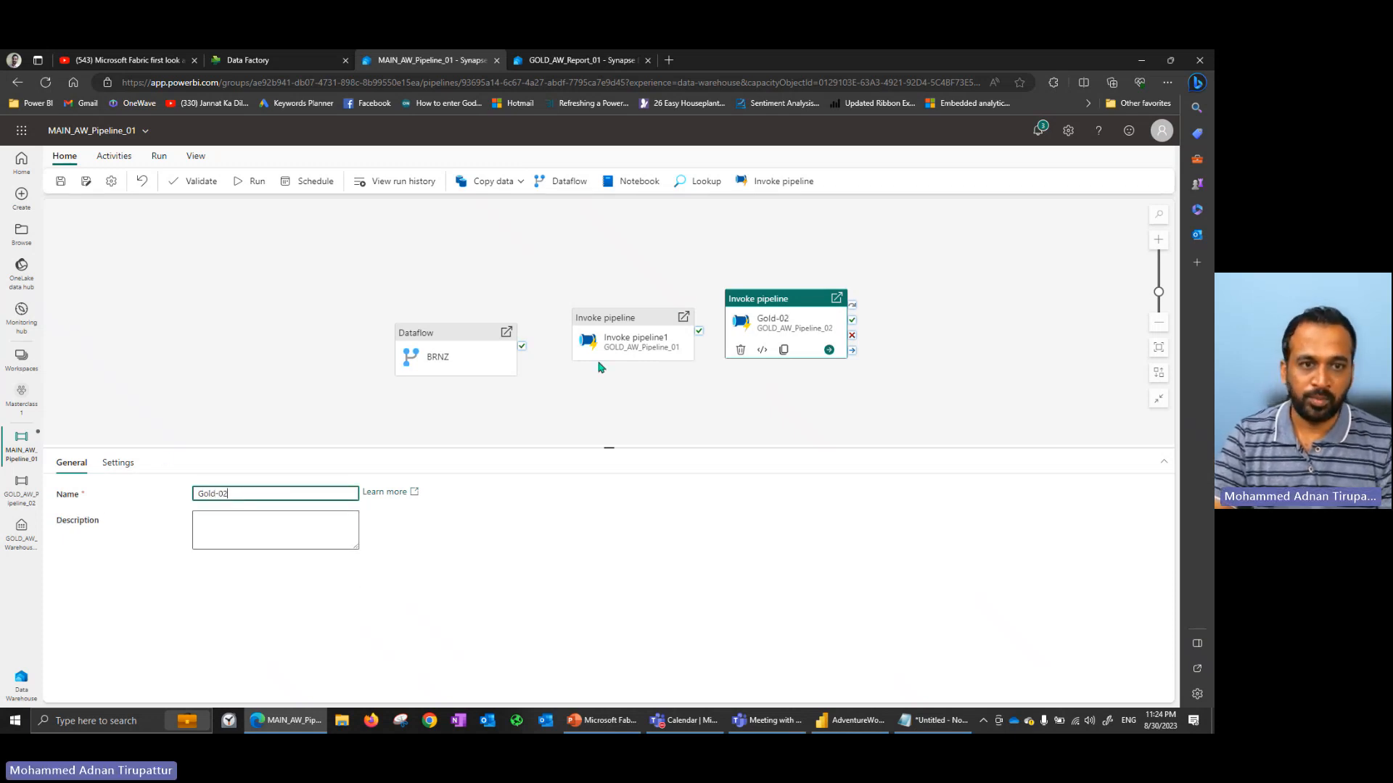
Rename the Invoke pipeline activity that runs GOLD_AW_Pipeline_01 as Gold_01.
left_click(631, 348)
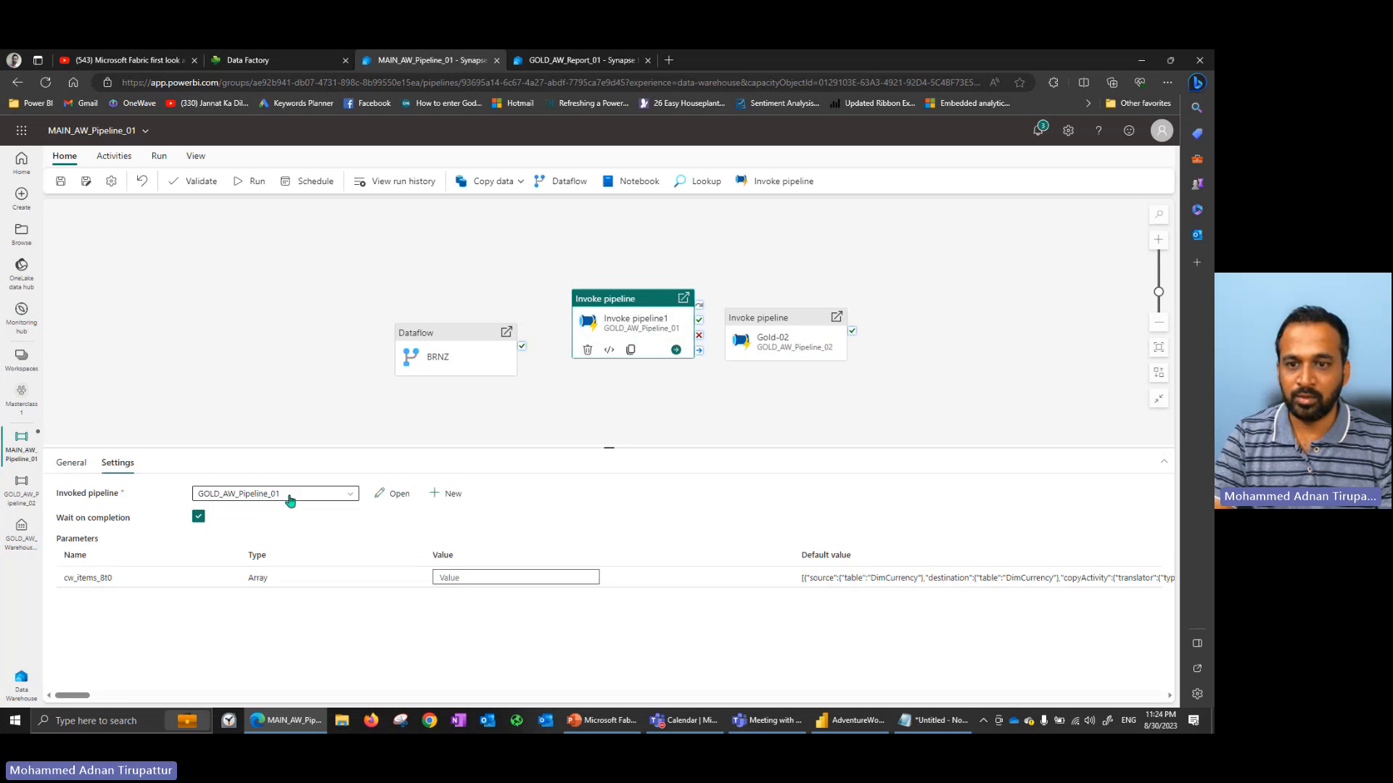
left_click_drag(288, 497, 140, 497)
left_click(71, 462)
left_click_drag(276, 494, 69, 503)
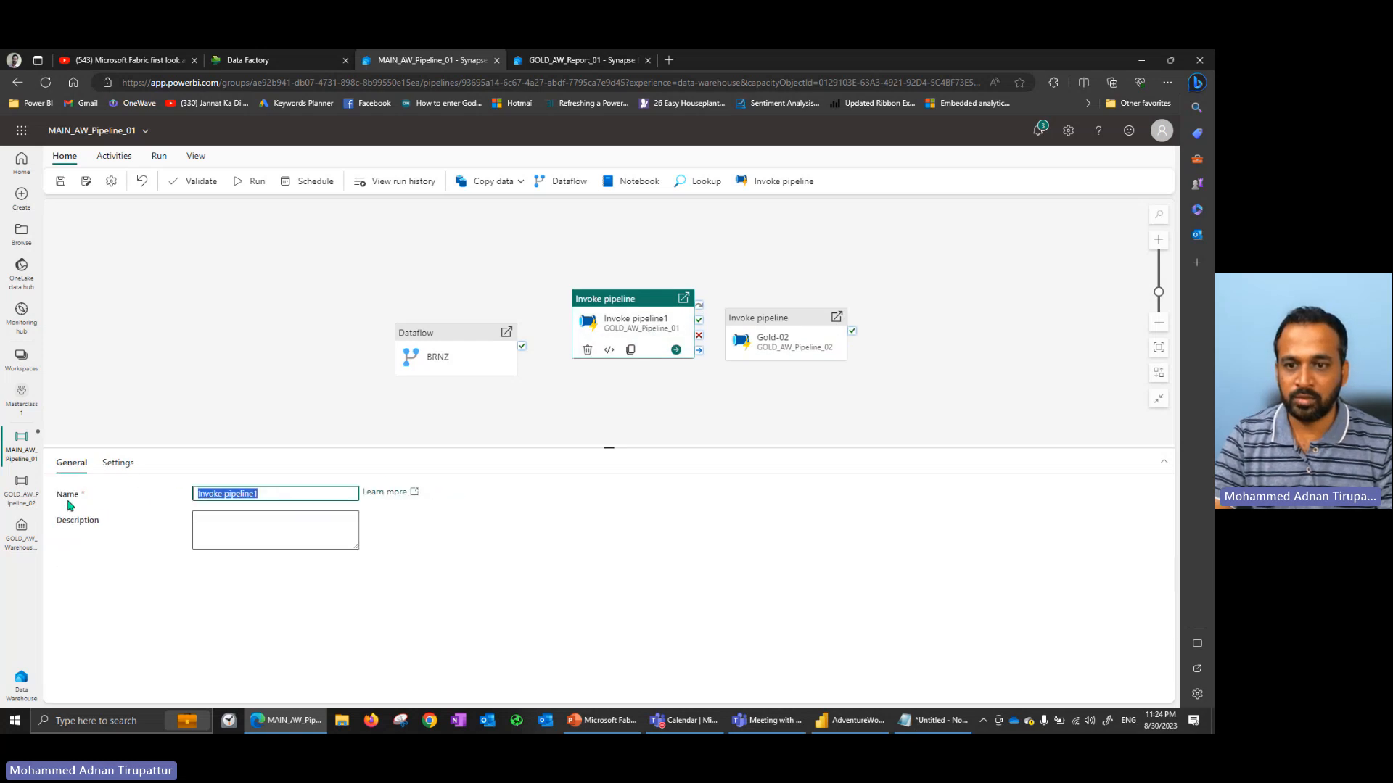
type("Gold_01")
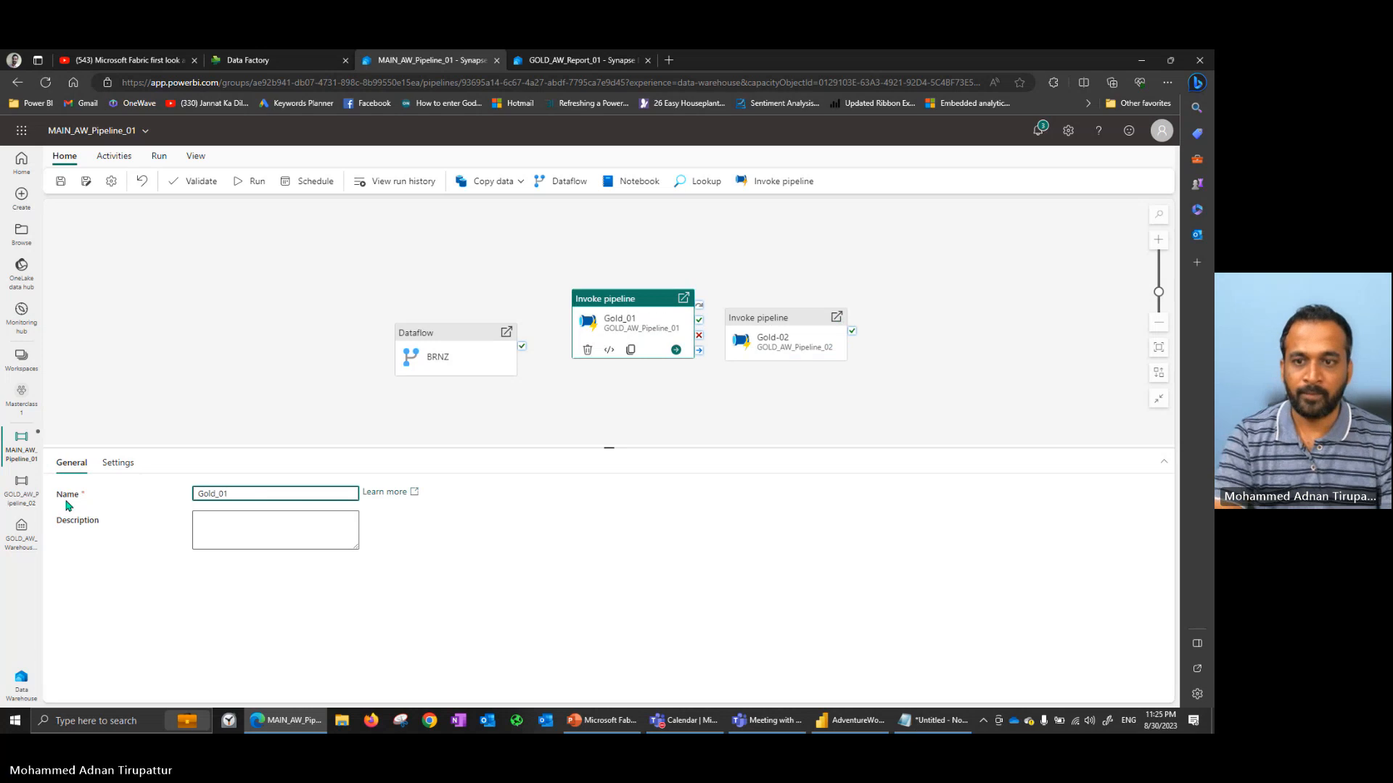
Rearrange the BRNZ, Gold_01 and Gold-02 activities into a roughly level, evenly spaced row on the canvas.
left_click_drag(451, 335, 434, 287)
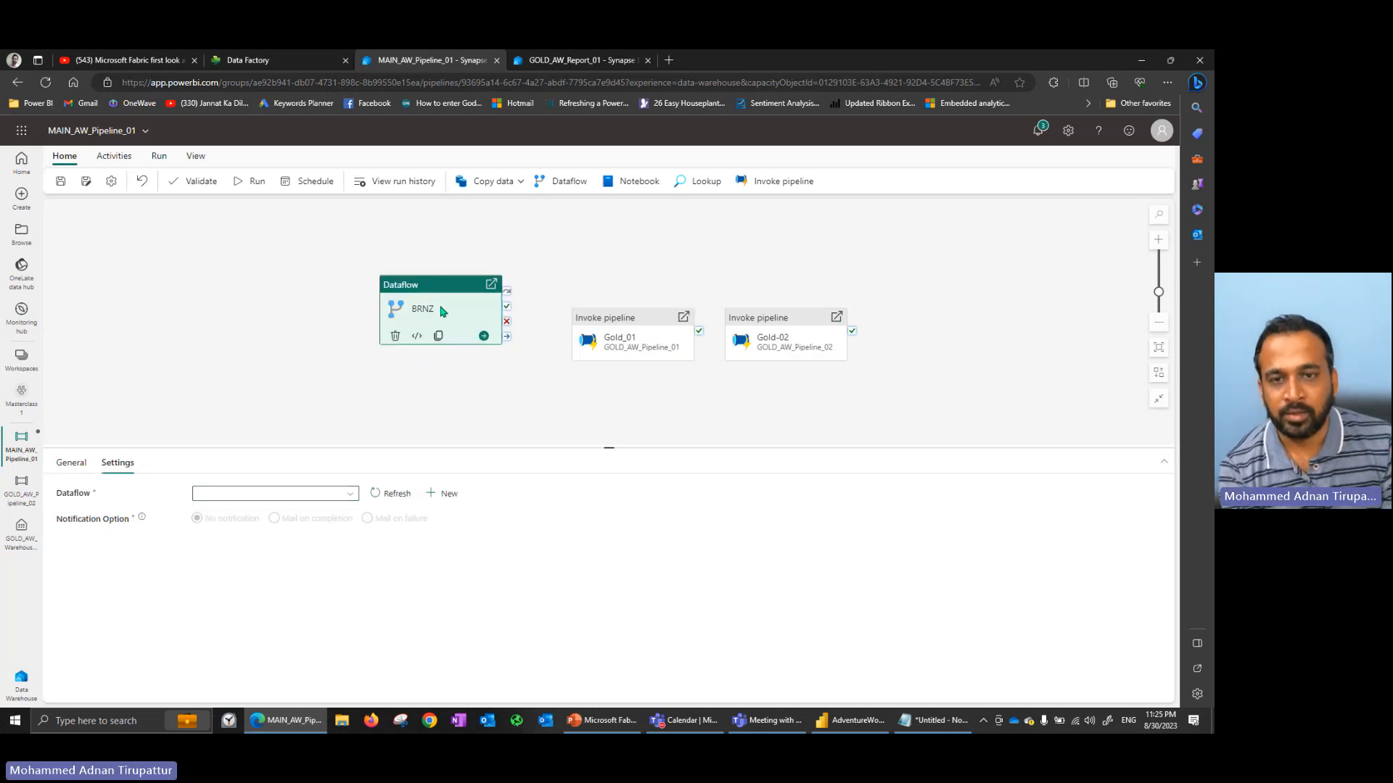
left_click(311, 335)
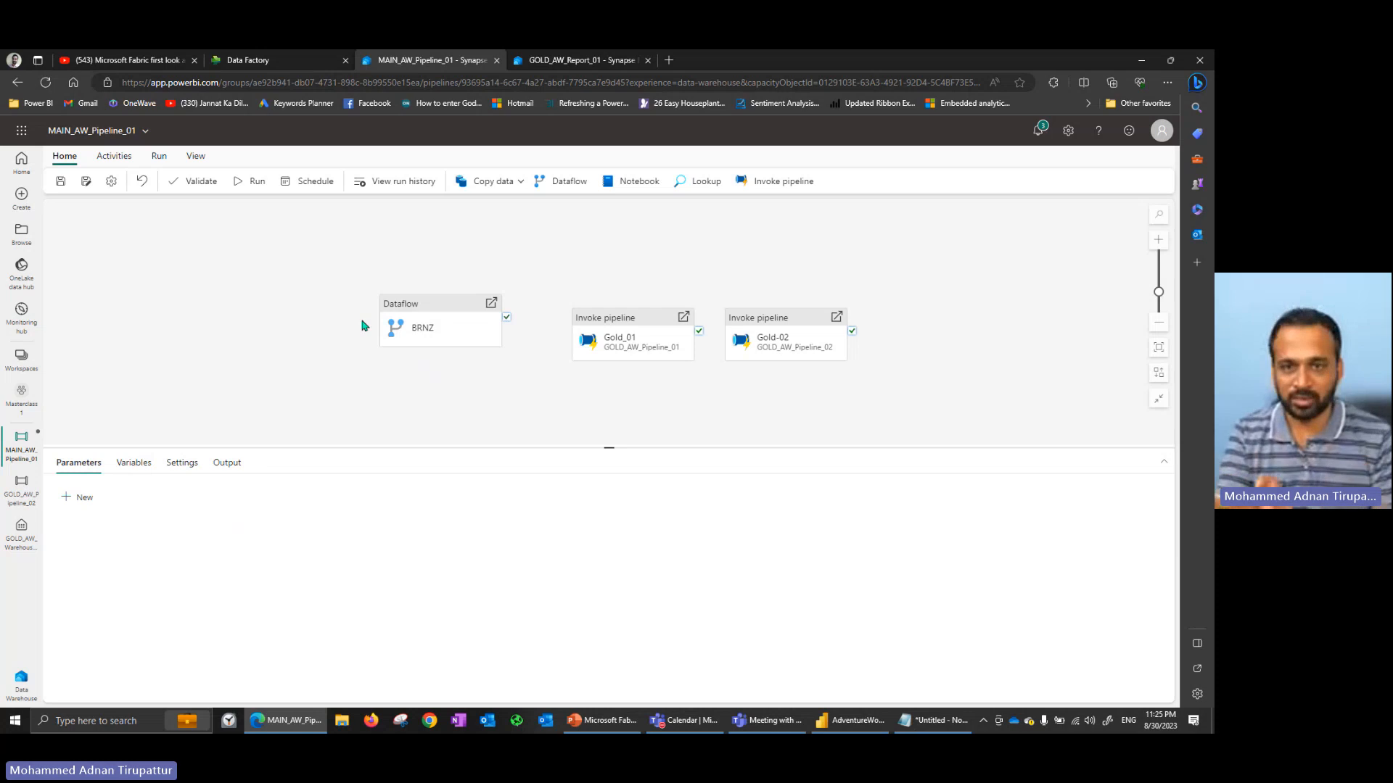
left_click(457, 316)
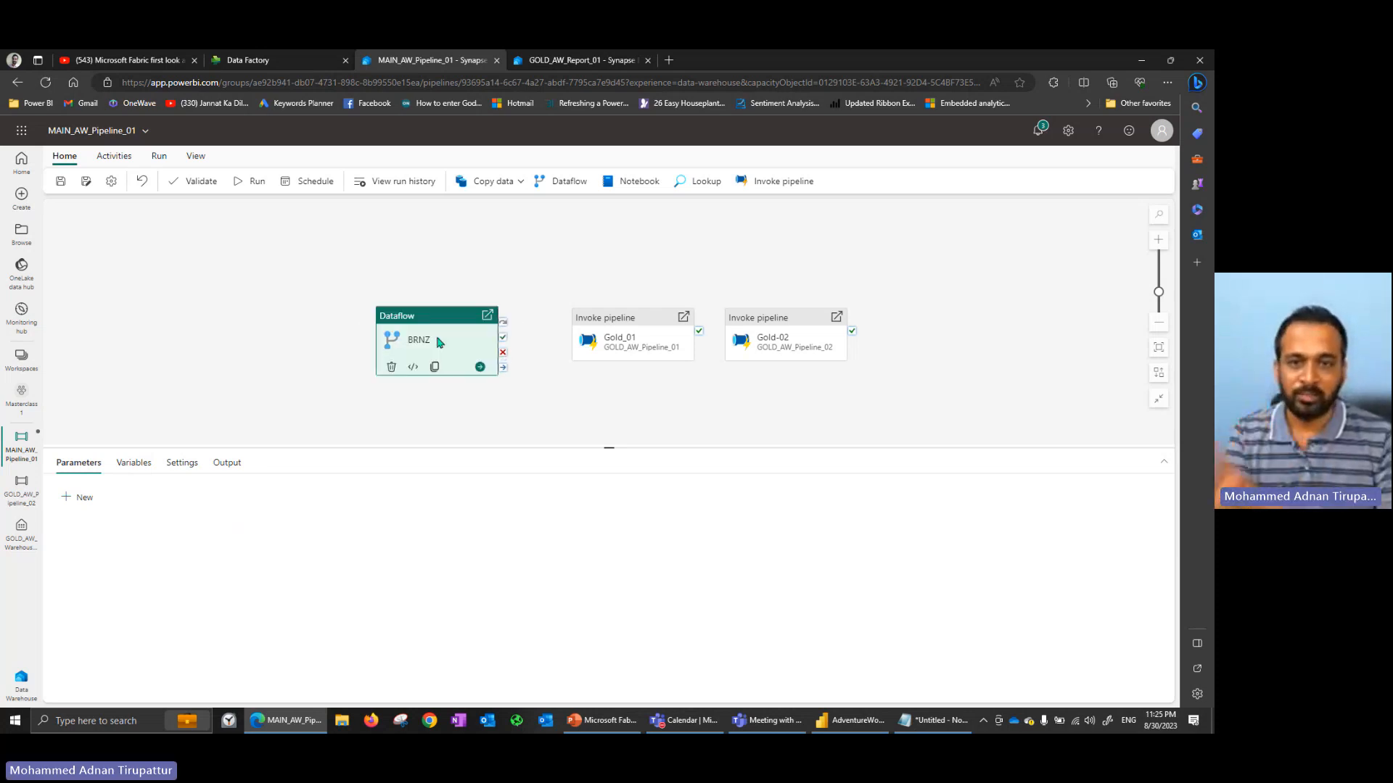
left_click(618, 335)
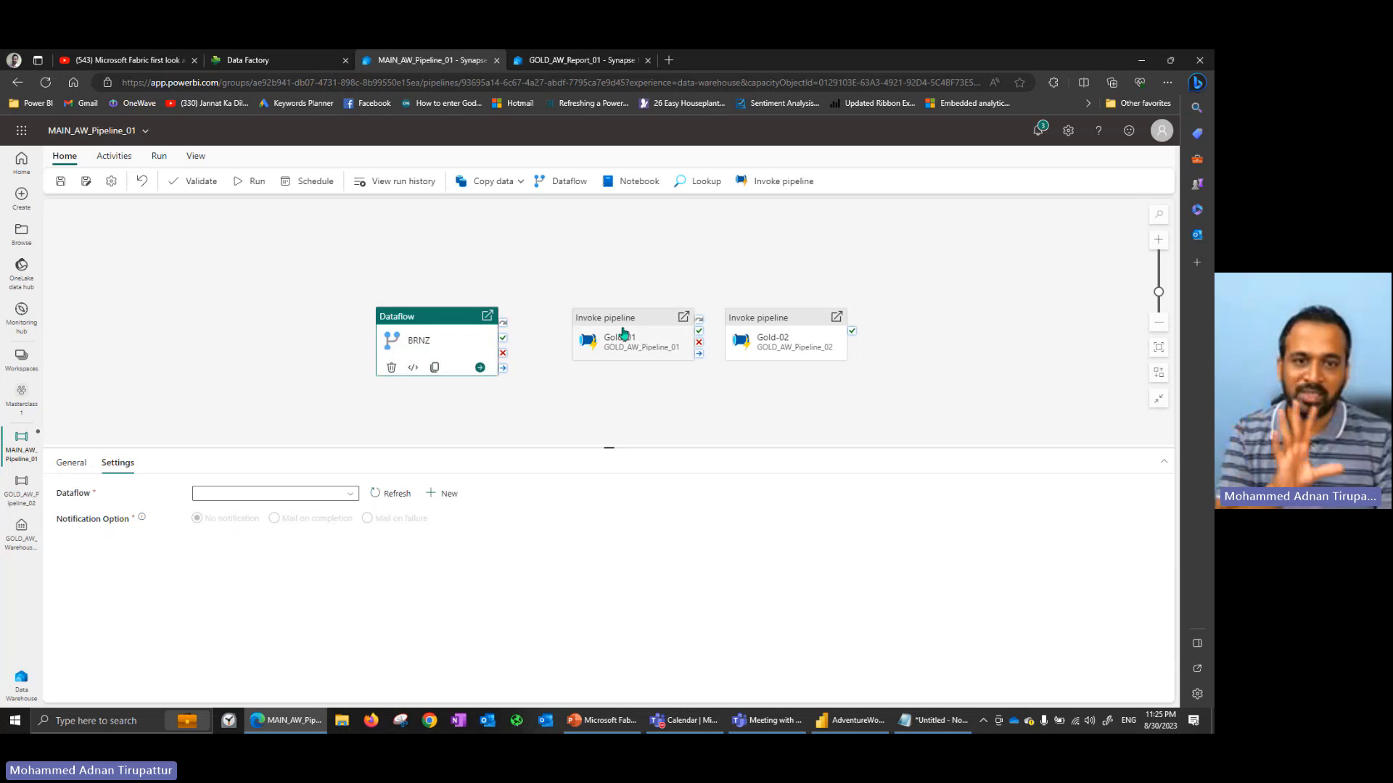
left_click(776, 332)
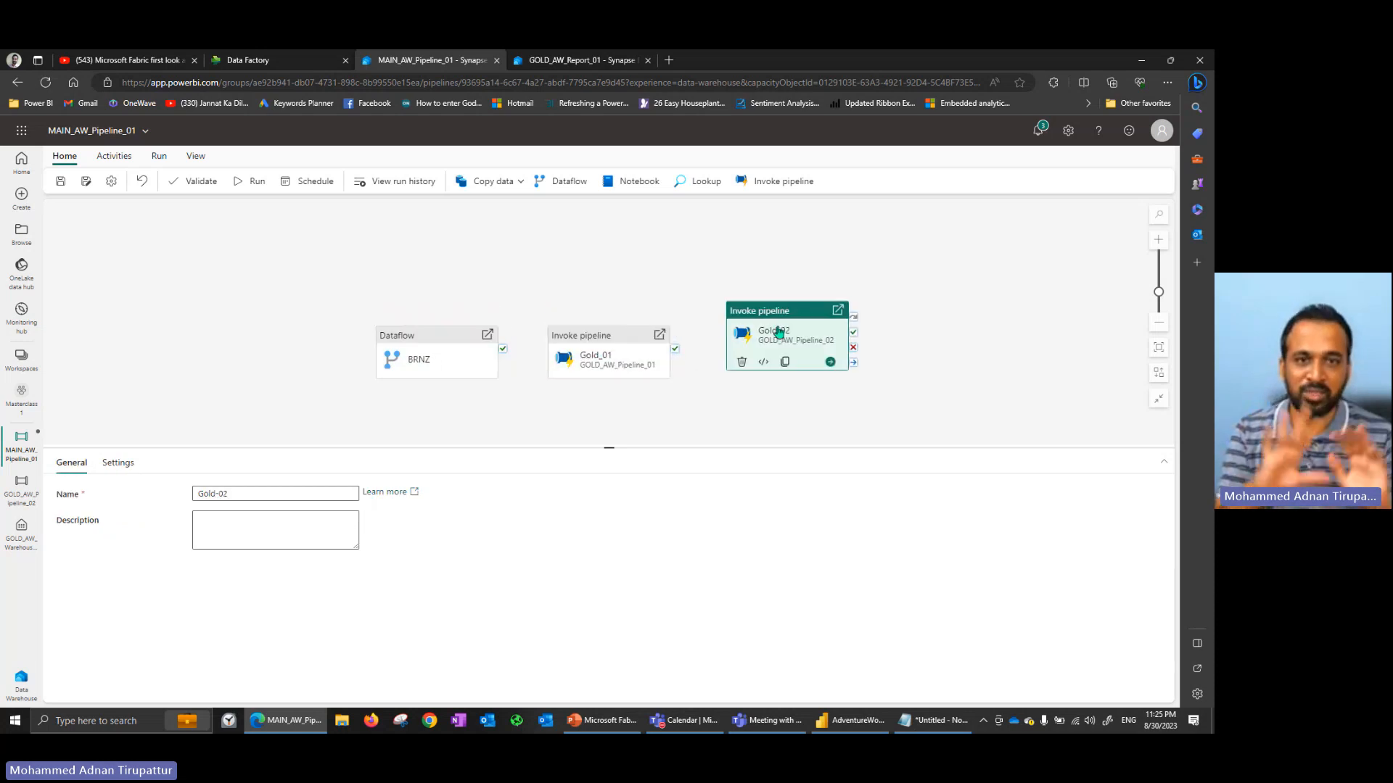
Set the BRNZ activity's dataflow to SLVR_AW_Dataflow_01 and chain BRNZ, Gold_01 and Gold-02 with on-success links.
left_click(407, 351)
left_click(231, 497)
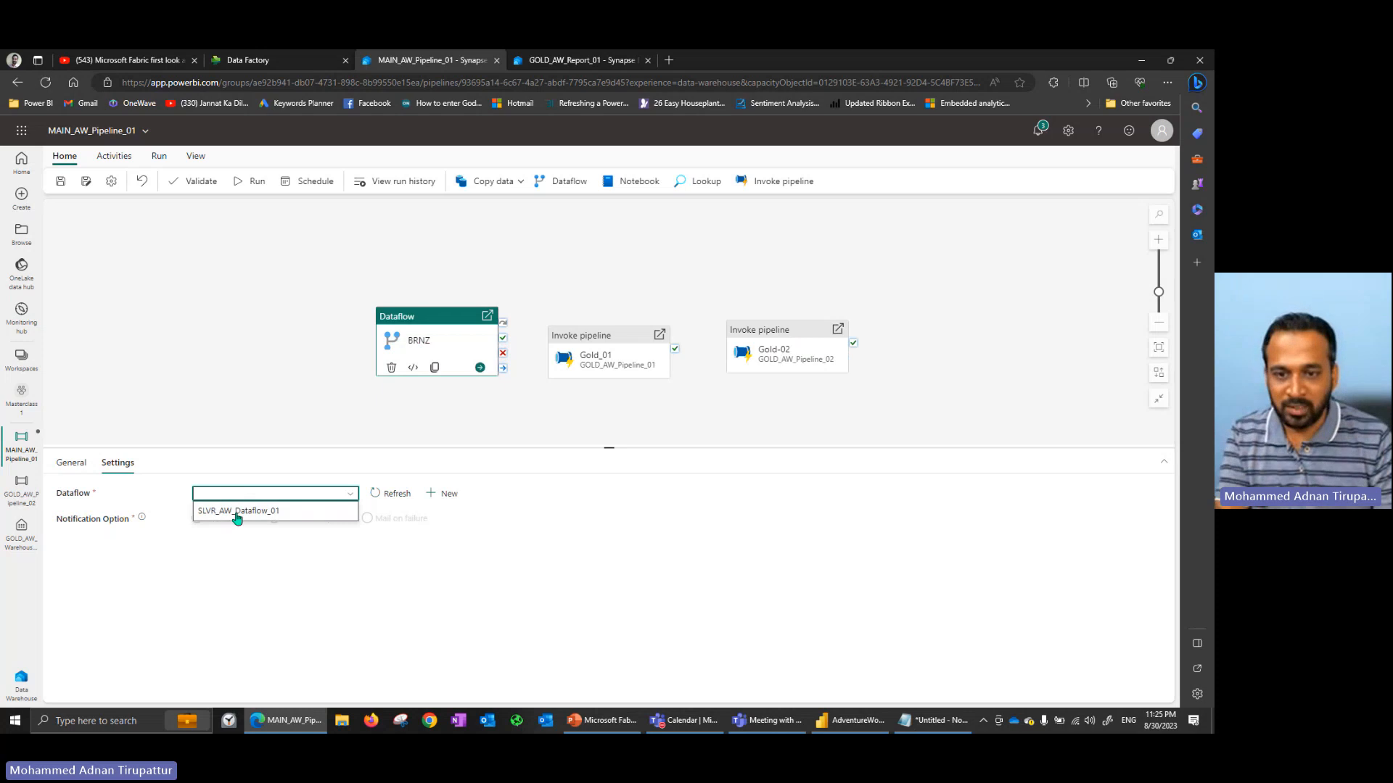
left_click(237, 514)
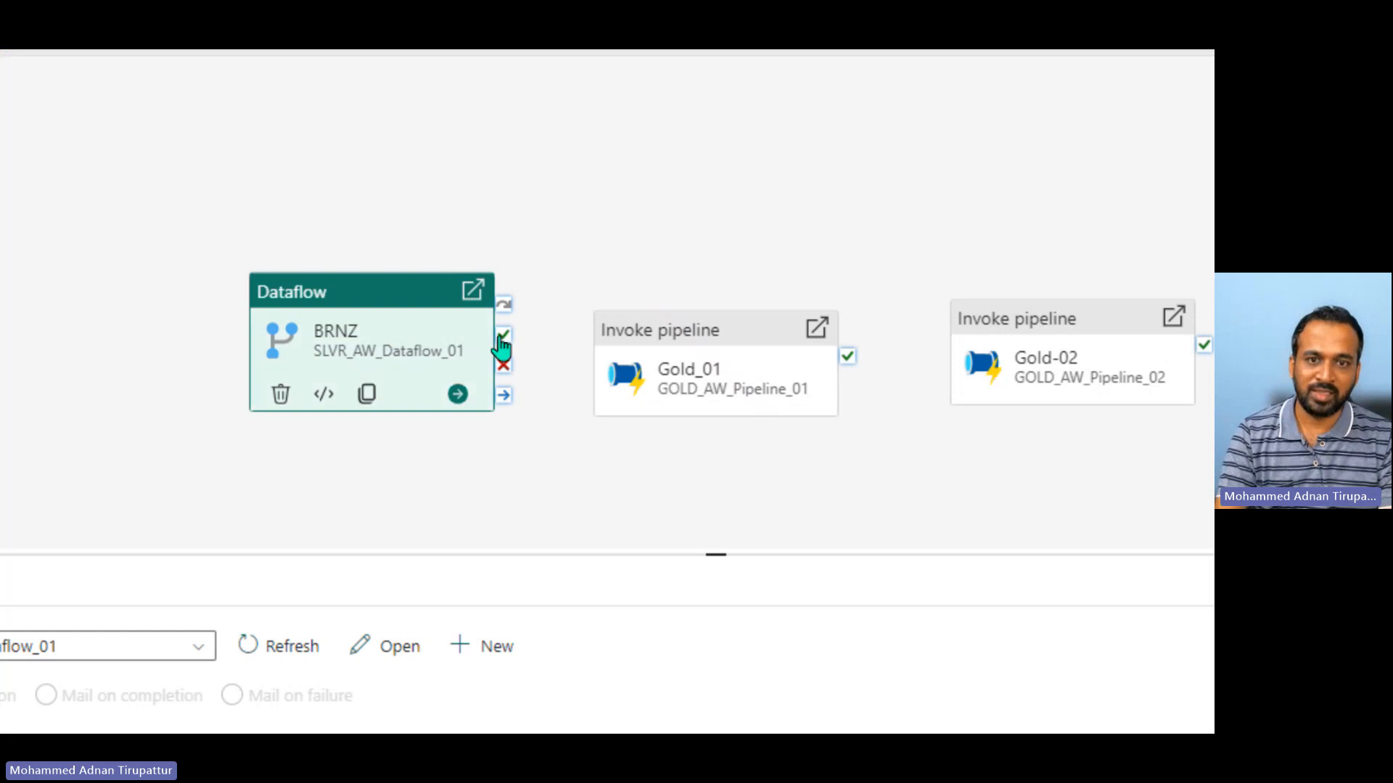
left_click_drag(504, 335, 727, 370)
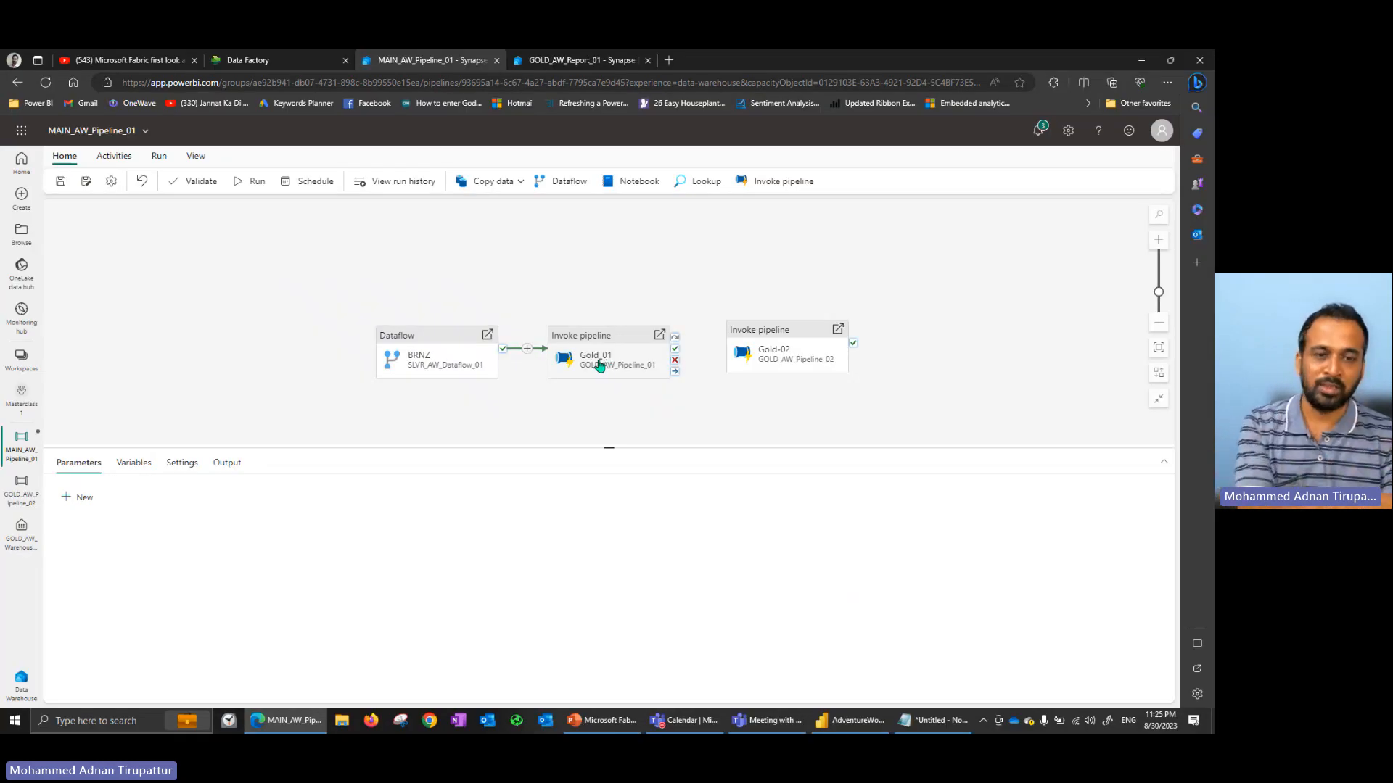
left_click_drag(676, 350, 759, 354)
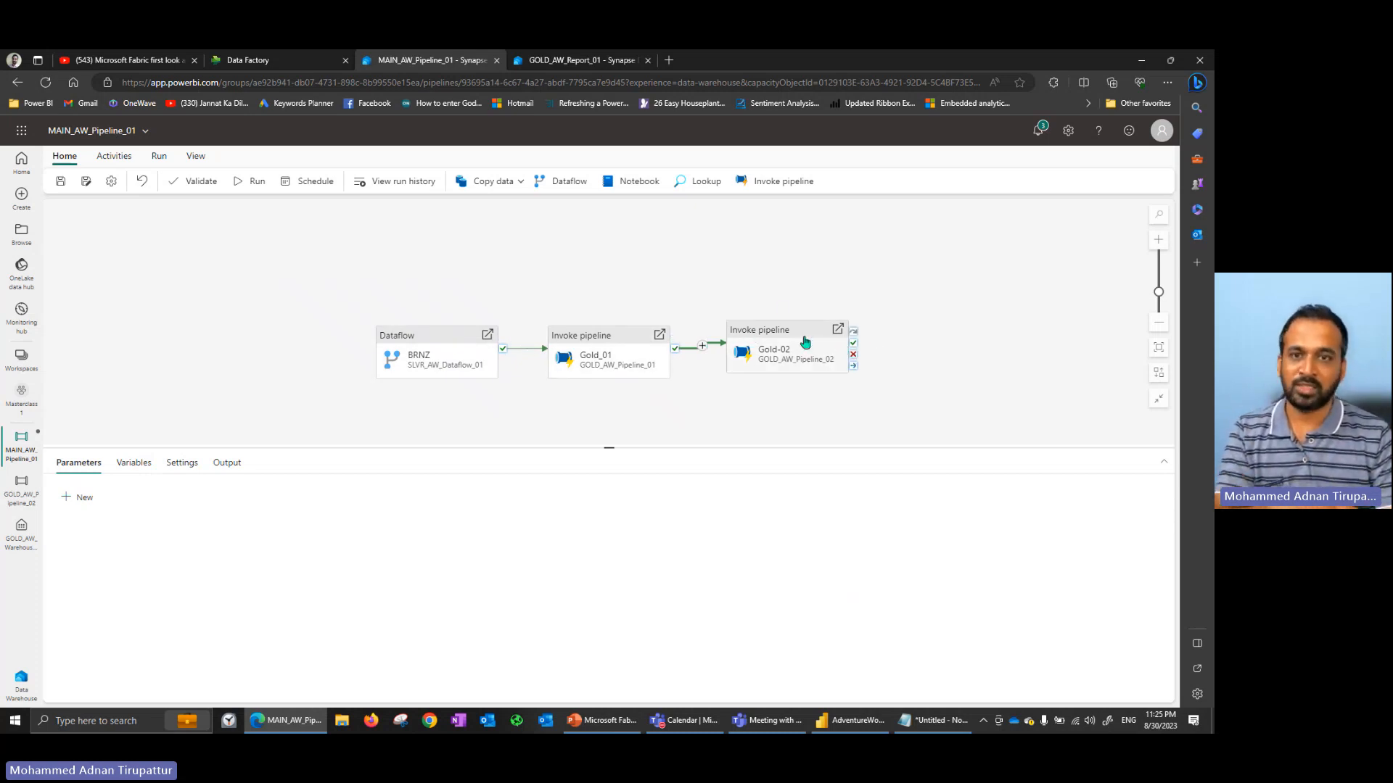
Add an Office 365 Outlook activity after Gold-02 and link Gold-02 to it on success.
left_click(116, 158)
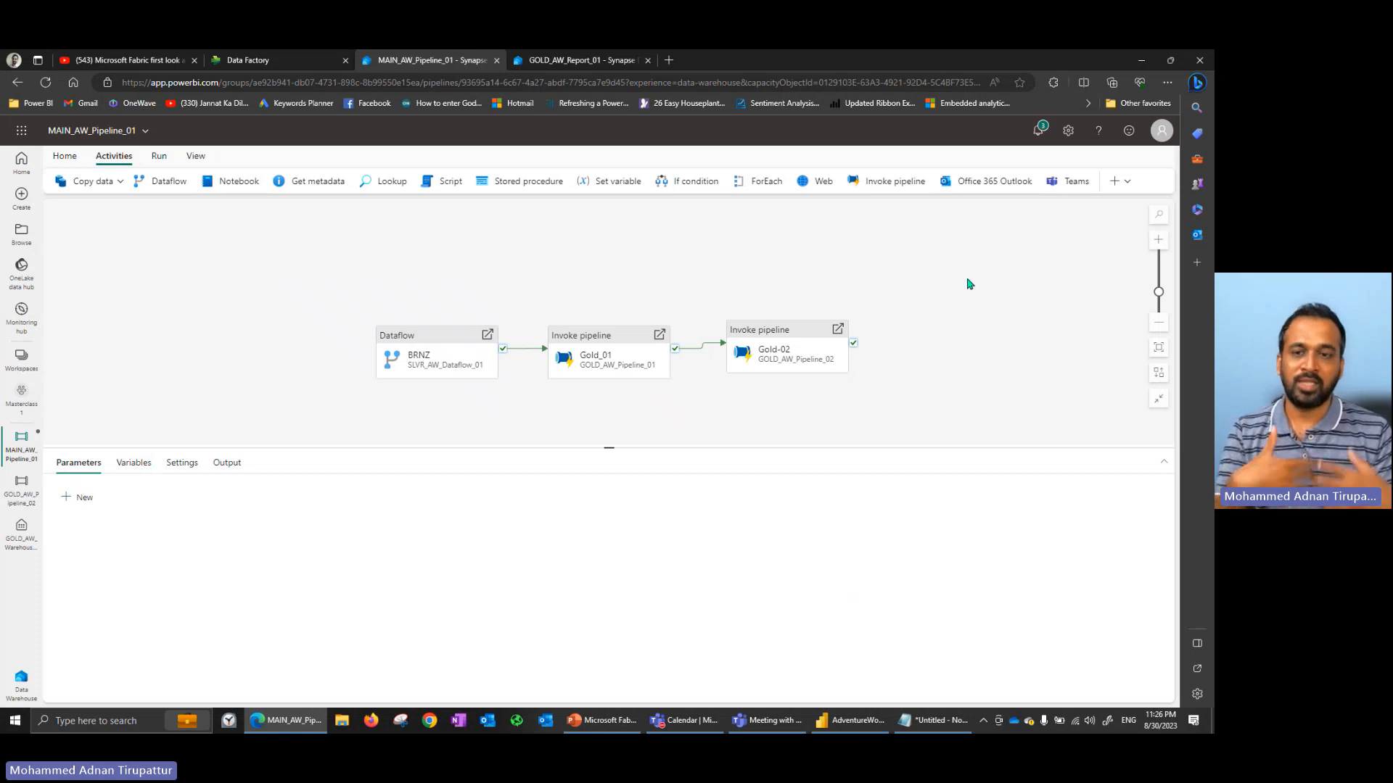
left_click(990, 190)
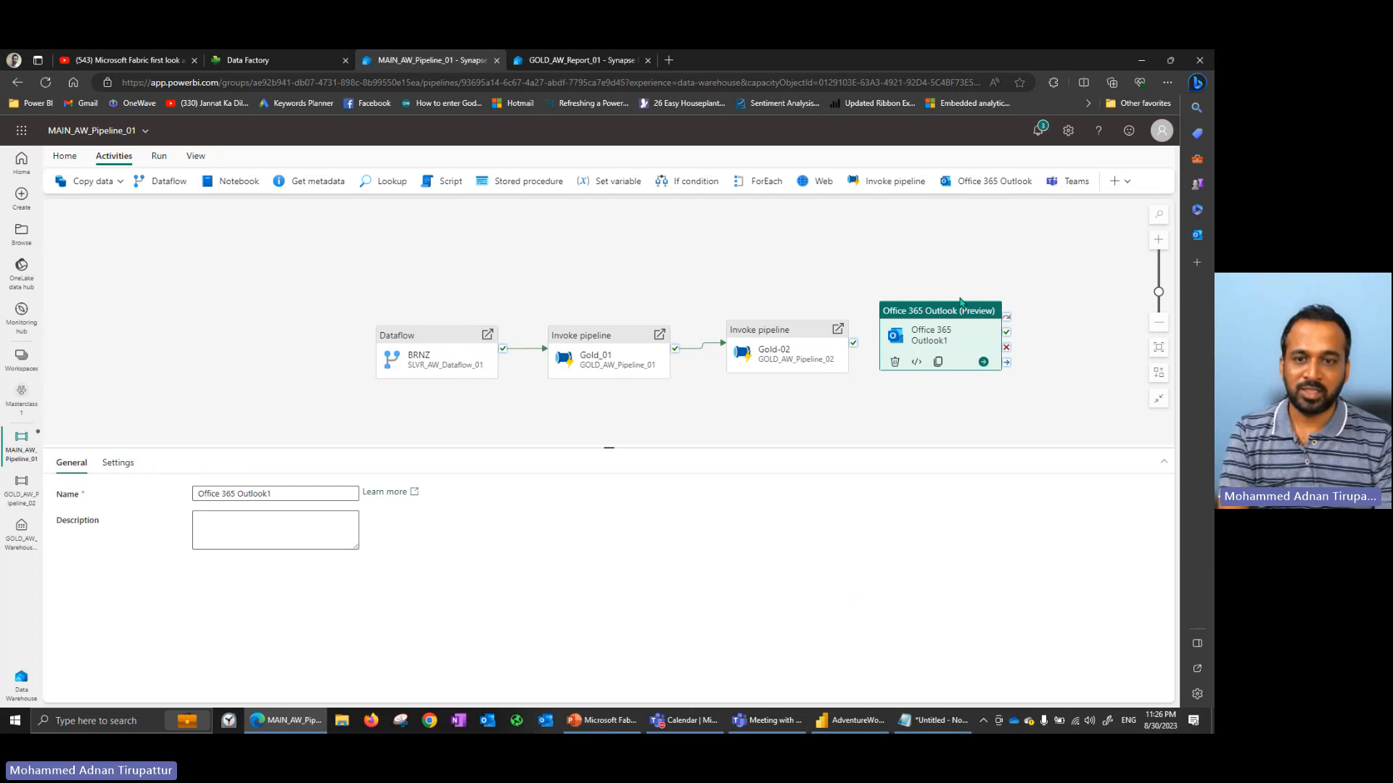
left_click(120, 462)
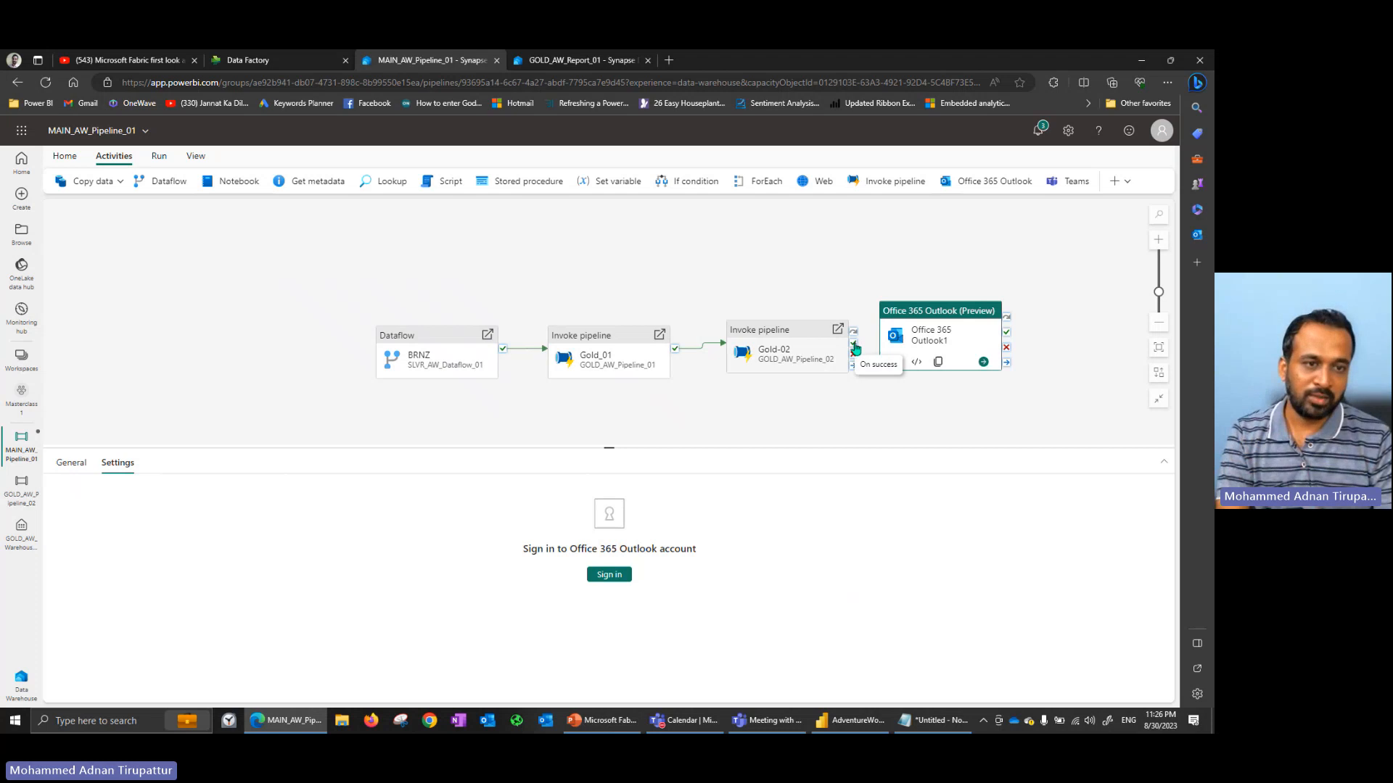
left_click_drag(854, 348, 950, 362)
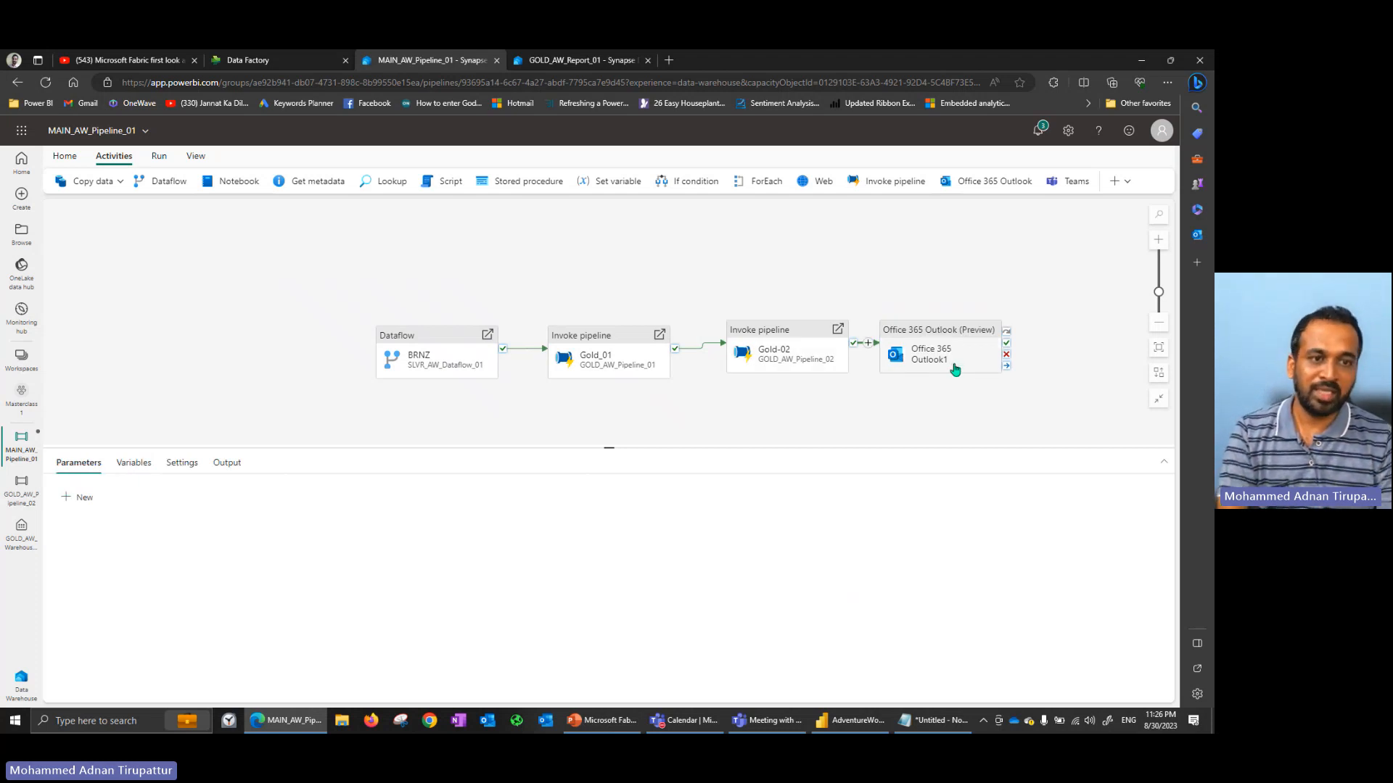
Duplicate the Office 365 Outlook activity and place the copy beneath the activity chain.
left_click(948, 338)
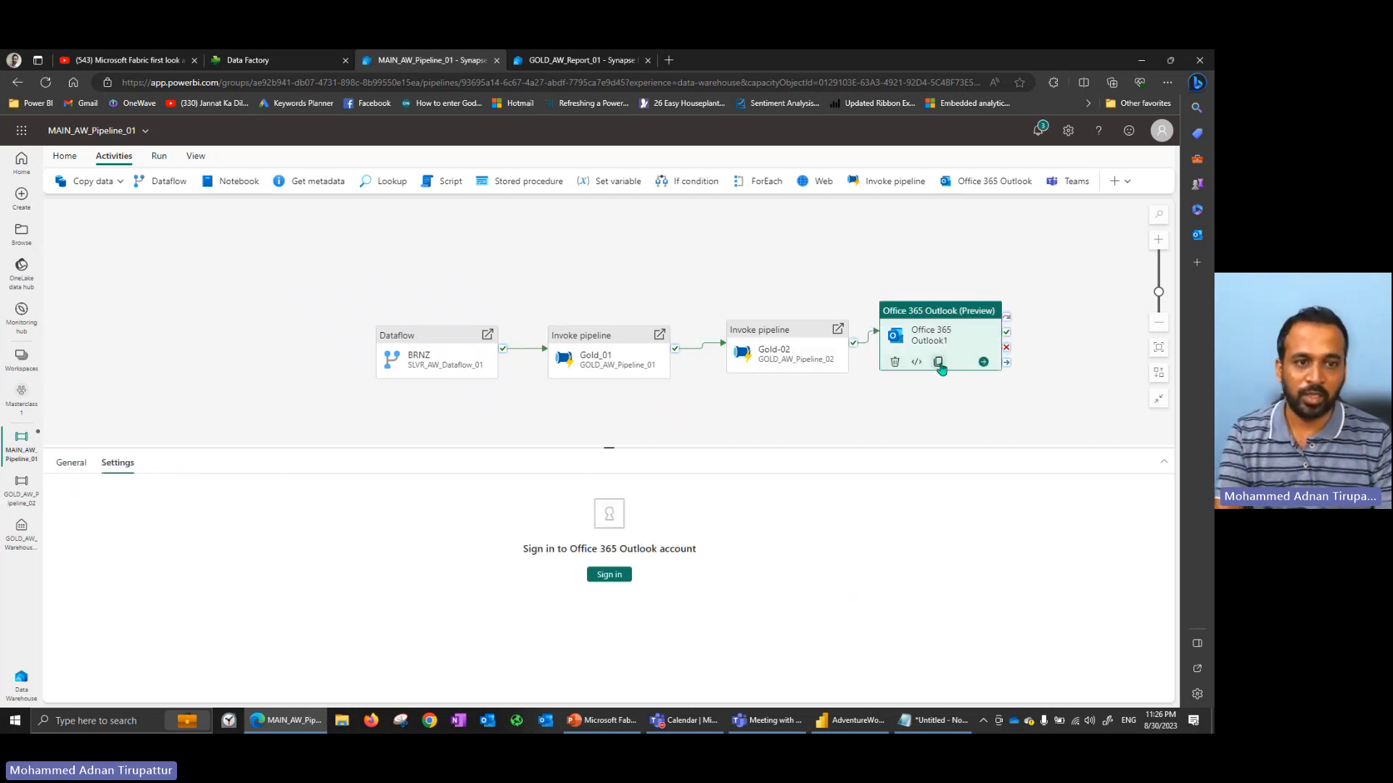
left_click(939, 362)
left_click_drag(1079, 311, 889, 396)
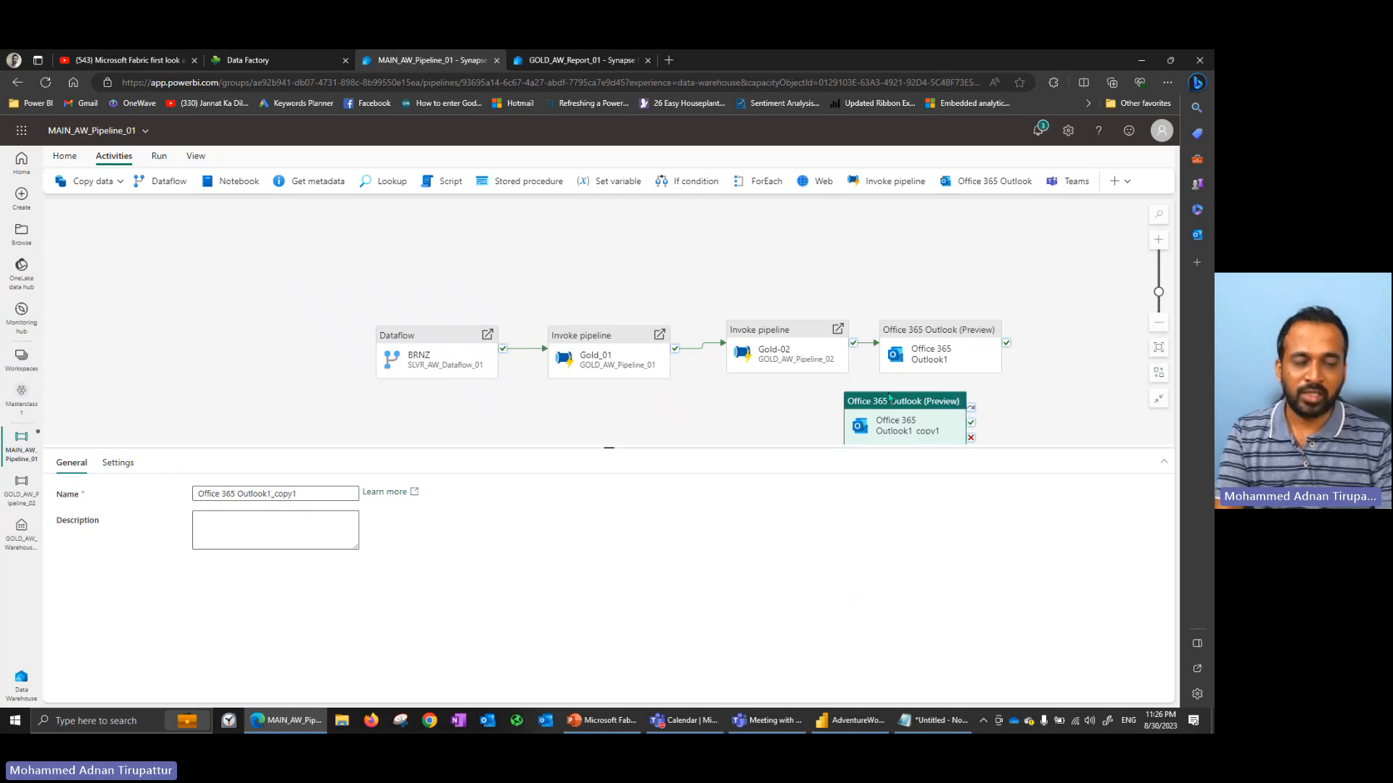
left_click_drag(704, 281, 541, 233)
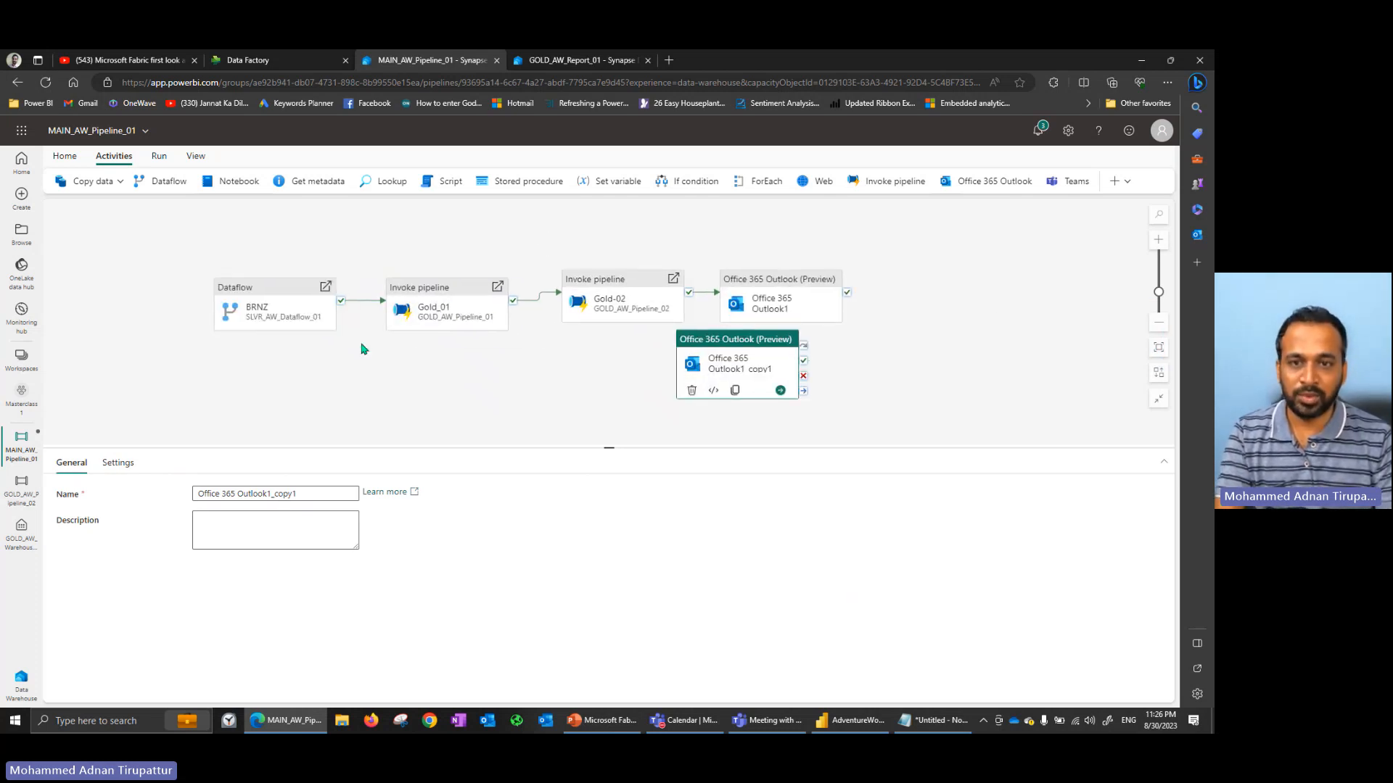
Link Outlook1 on success to its copy at the chain's end, and place a second Outlook copy beneath the chain.
key("super+plus")
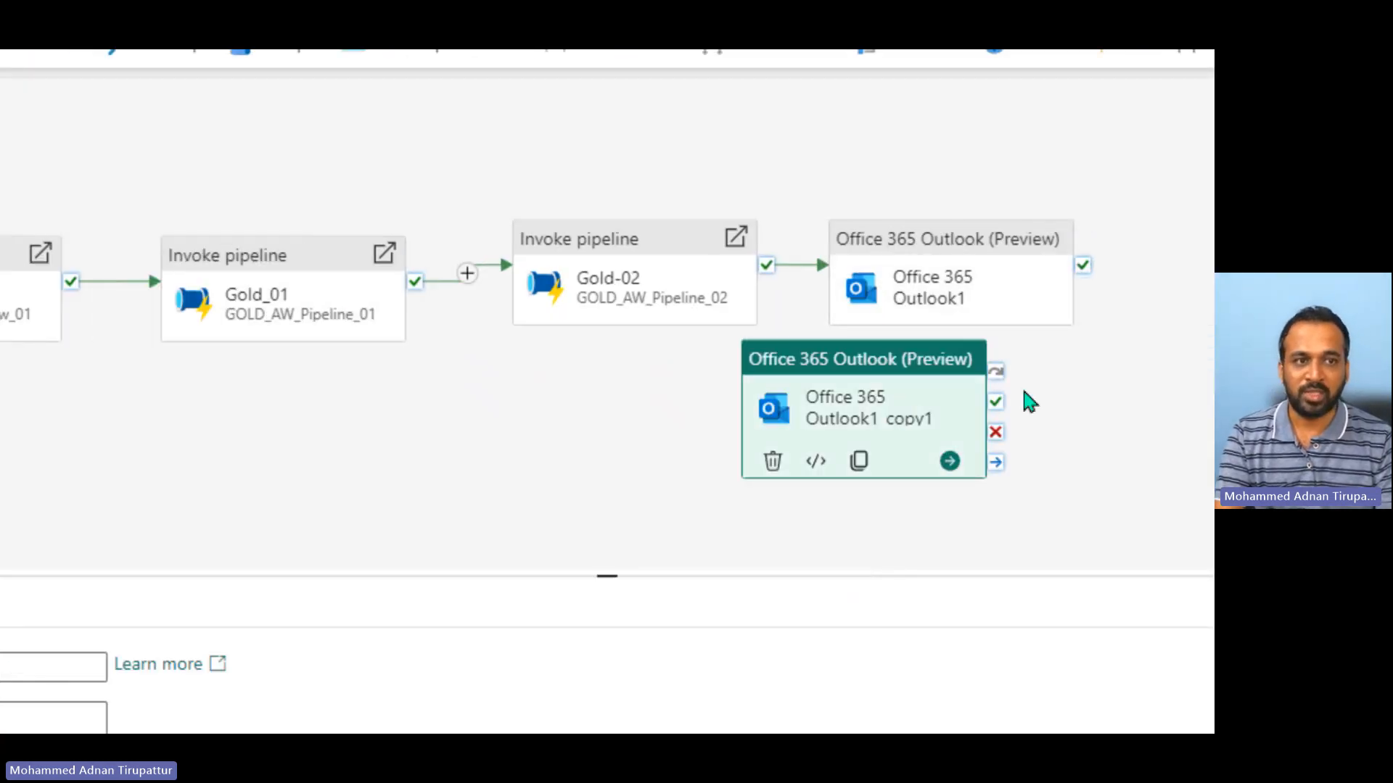
left_click_drag(497, 366, 645, 367)
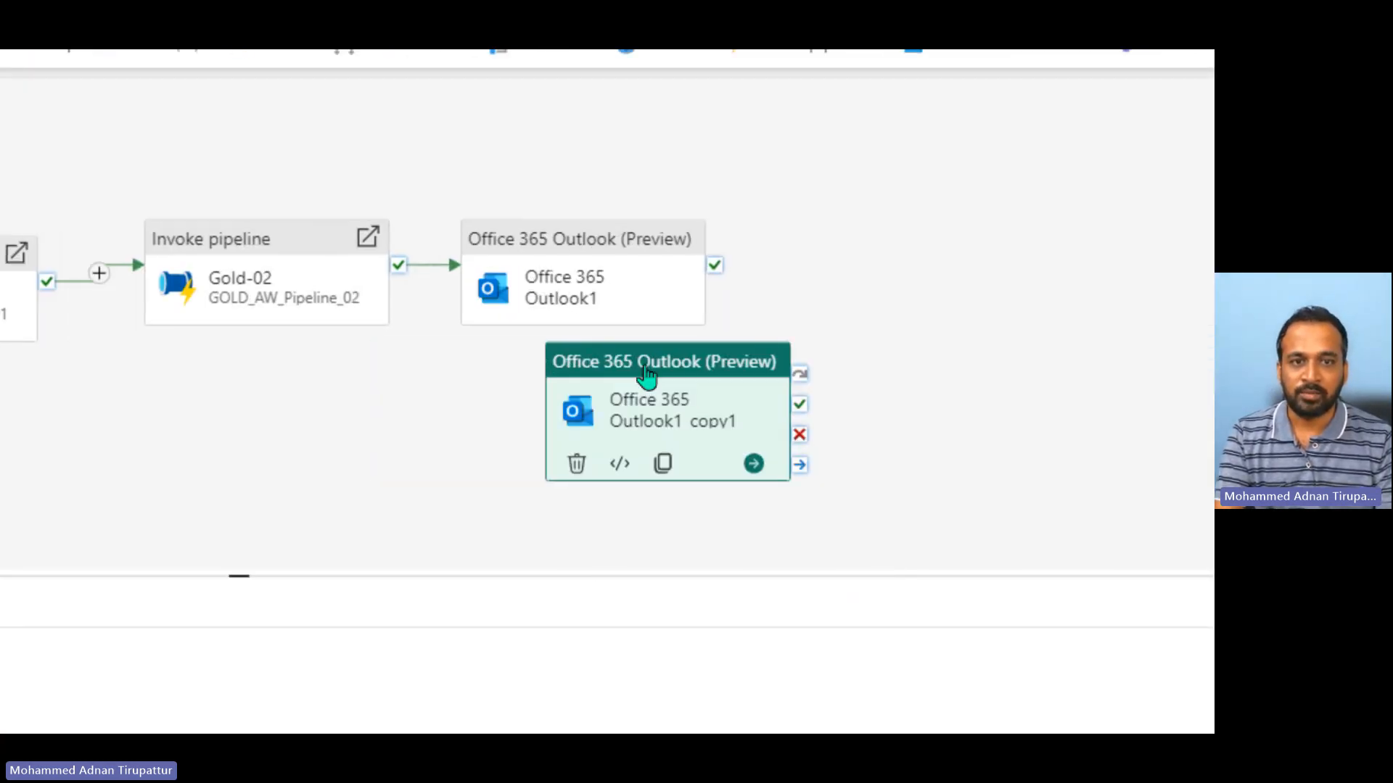
key("super+minus")
left_click_drag(846, 292, 738, 357)
left_click(929, 326)
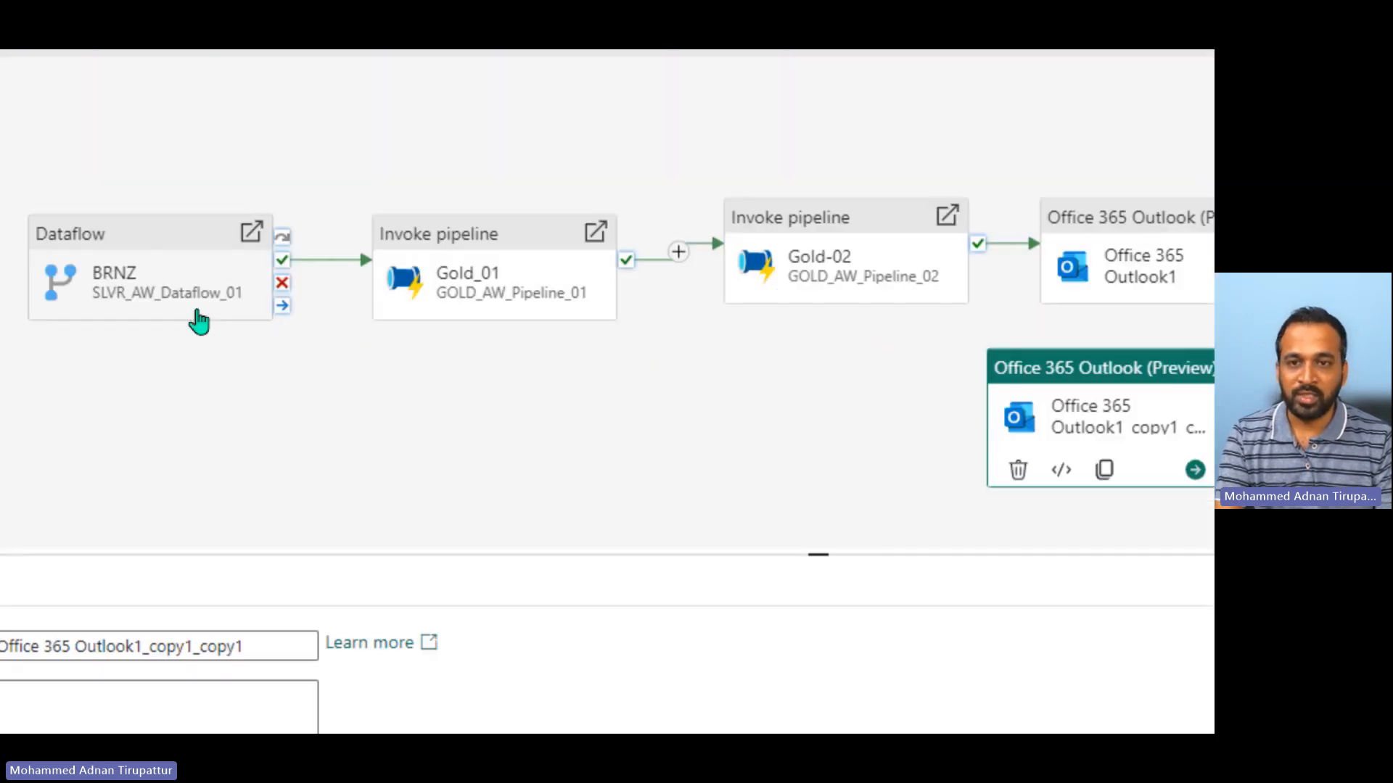
Link the on-failure outputs of BRNZ, Gold_01, Gold-02 and Outlook1 to the Outlook copy beneath the chain.
left_click_drag(282, 284, 1173, 429)
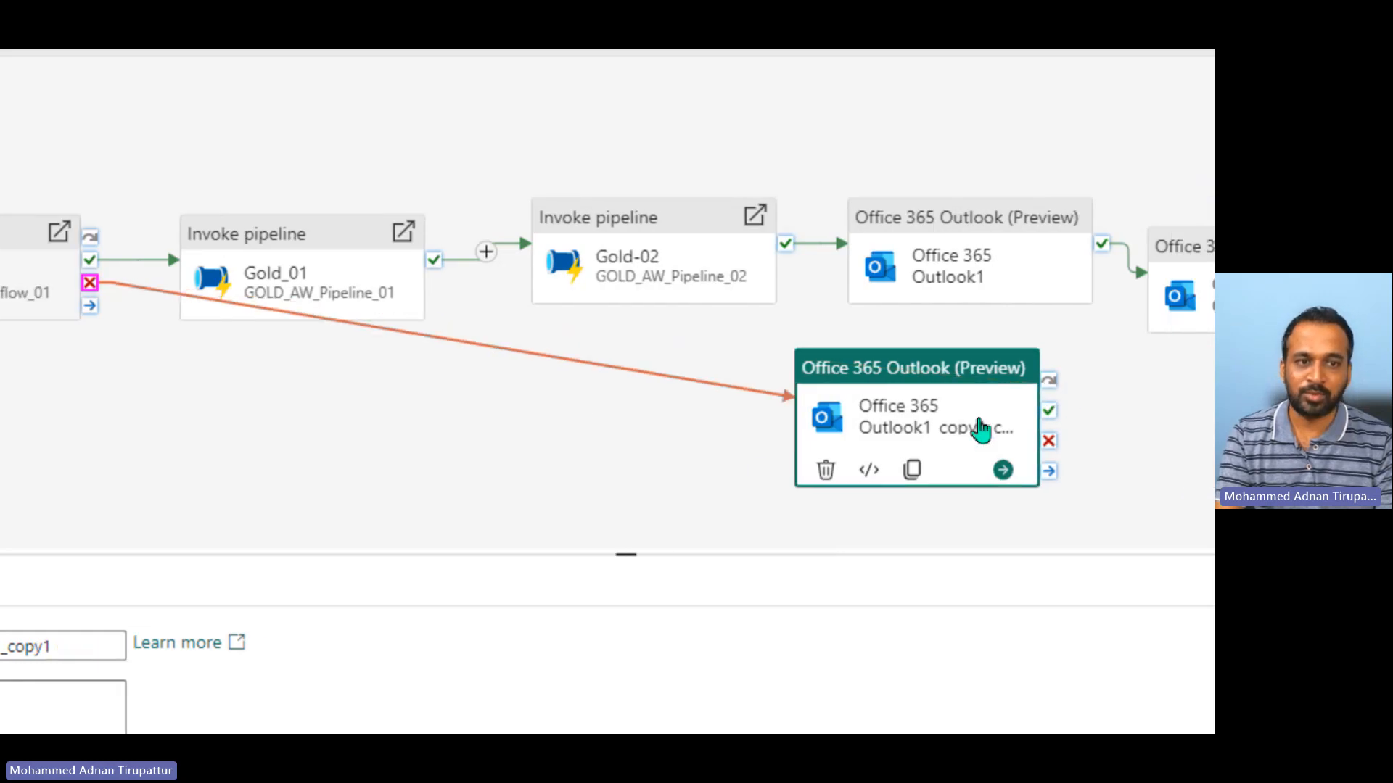
left_click(276, 428)
left_click_drag(438, 290, 921, 467)
left_click_drag(789, 267, 870, 467)
left_click_drag(1105, 266, 842, 446)
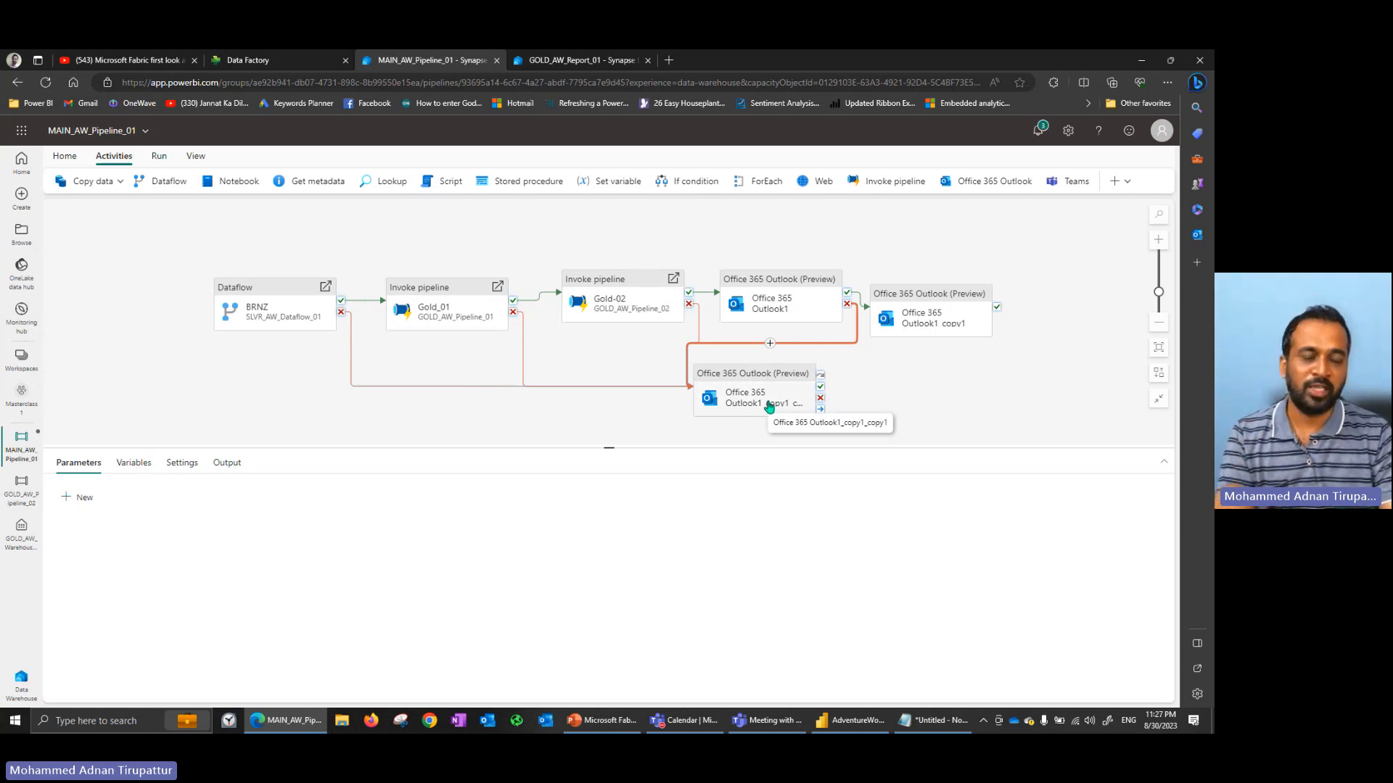
Delete the Outlook copy at the chain's end and the on-failure link from Outlook1.
left_click(923, 298)
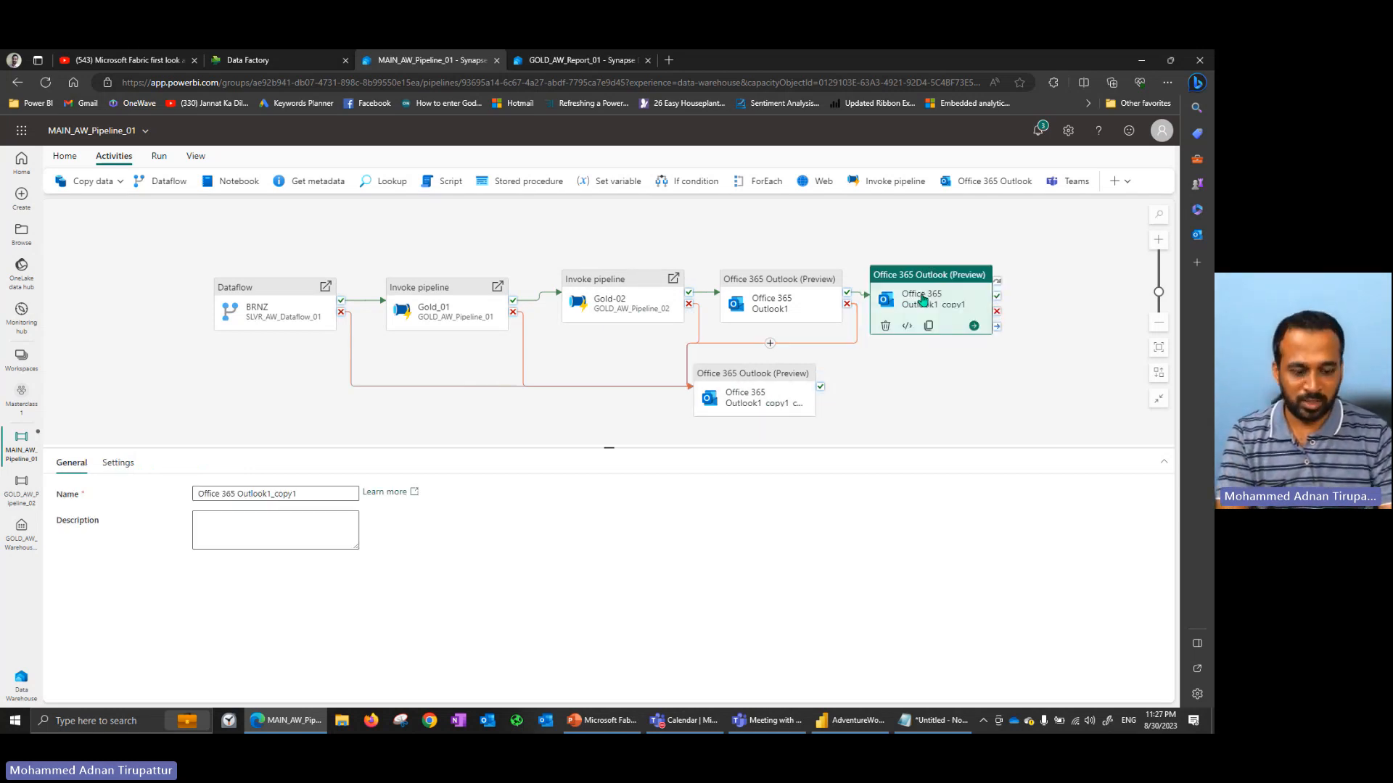
key("Delete")
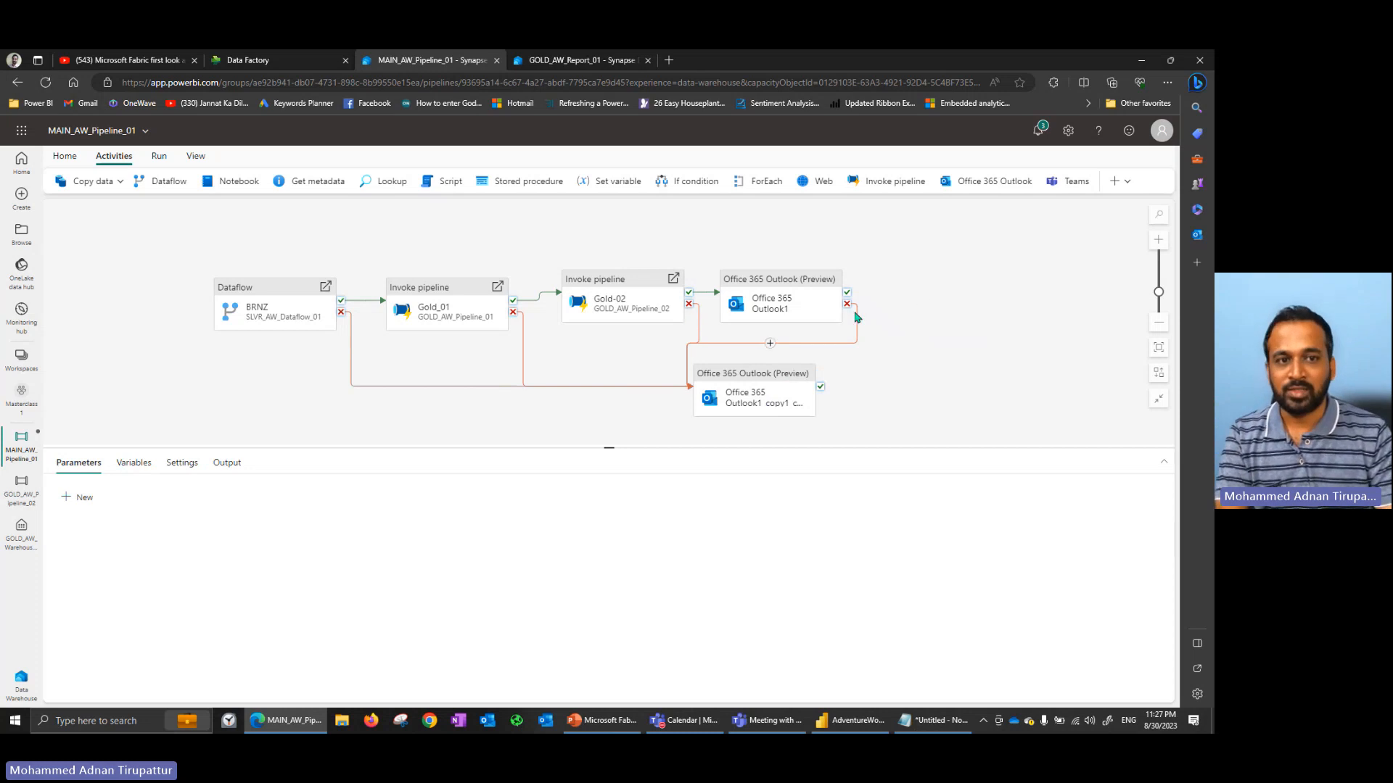
key("Delete")
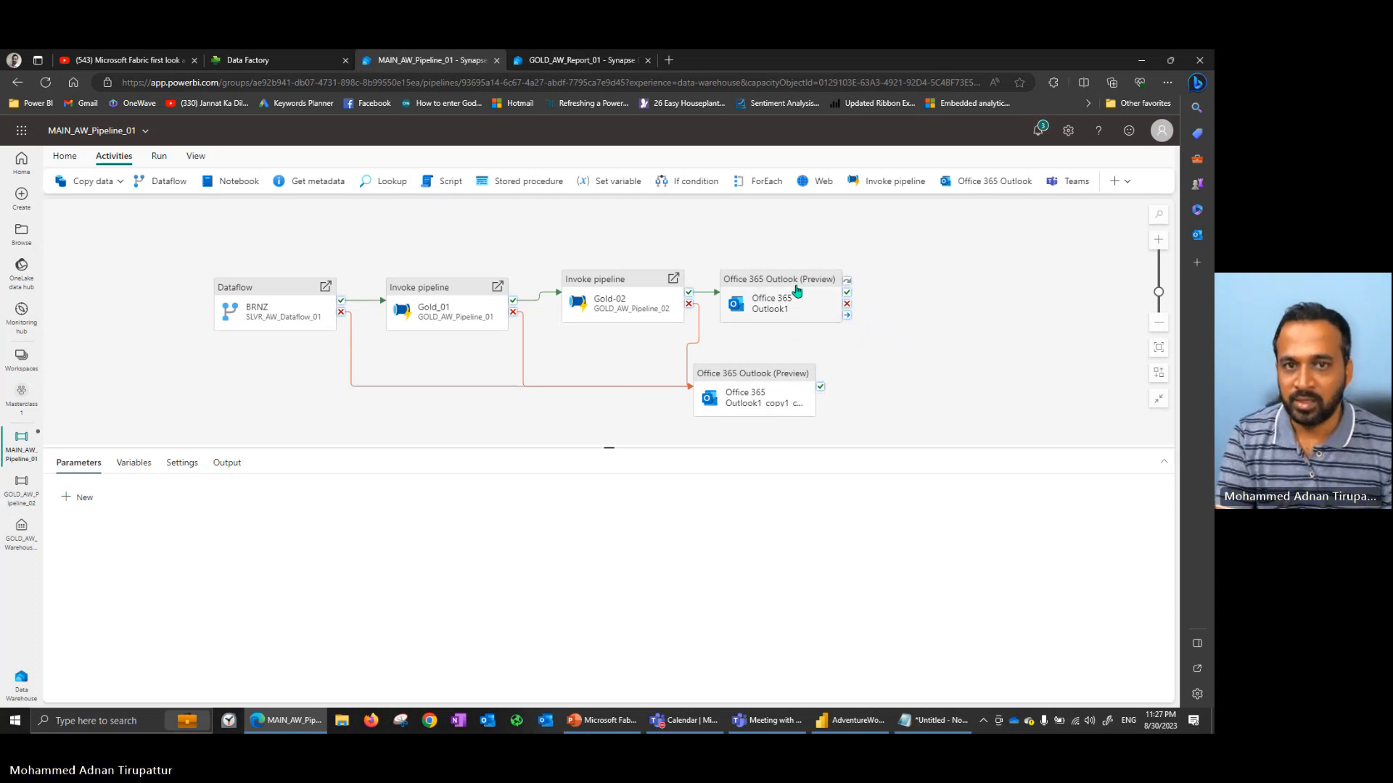
Save the main pipeline and open its schedule settings.
left_click(73, 159)
left_click(61, 182)
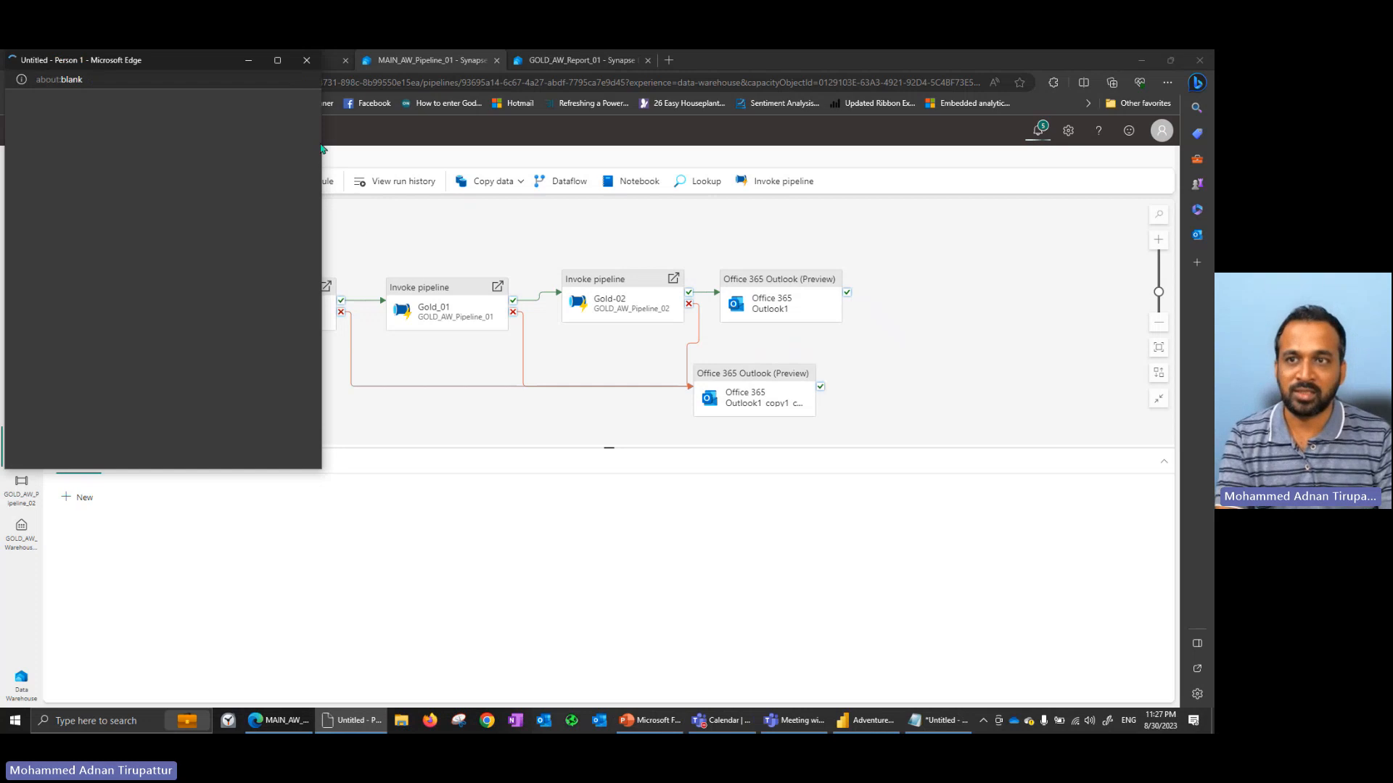
left_click(312, 183)
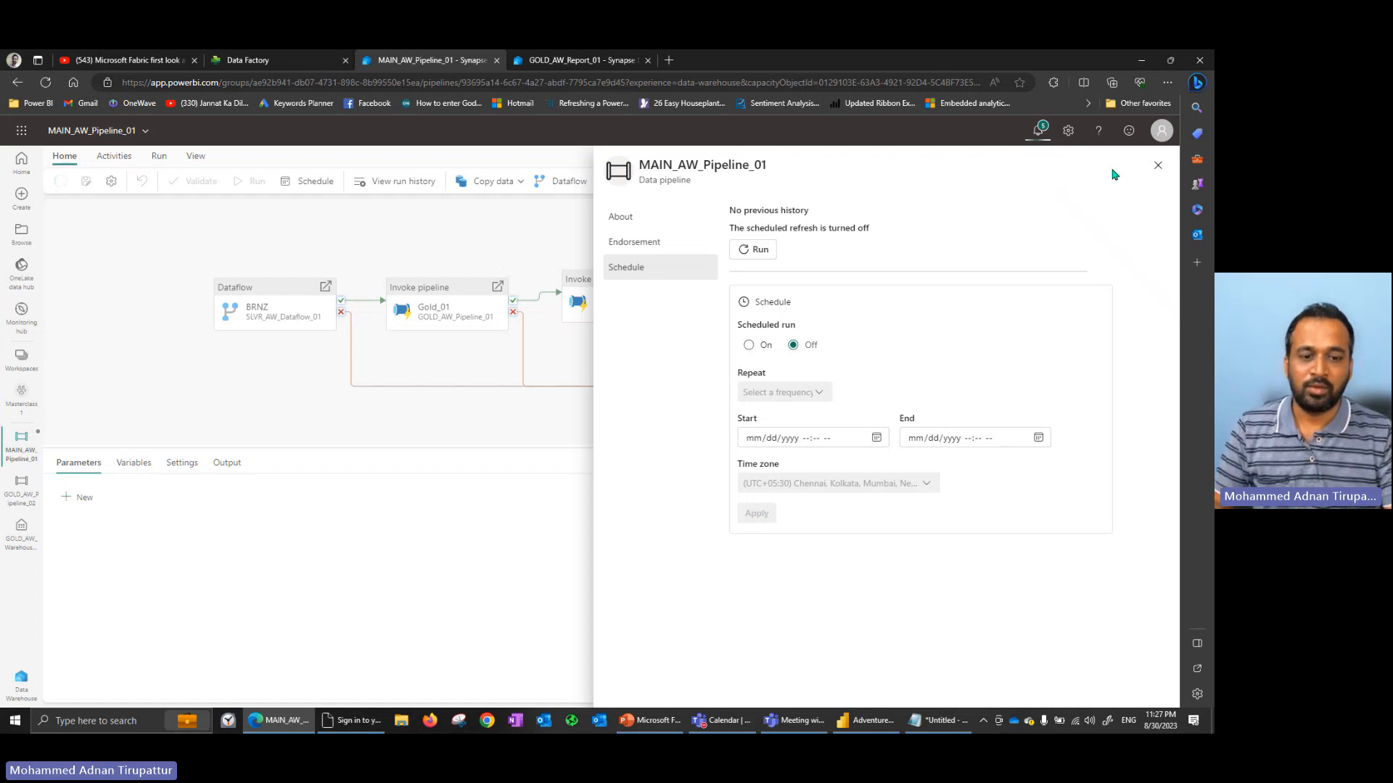
Switch to the PowerPoint architecture slide and draw red check marks at Bronze, Silver, Gold and the warehouse, model and report sketches.
left_click(668, 728)
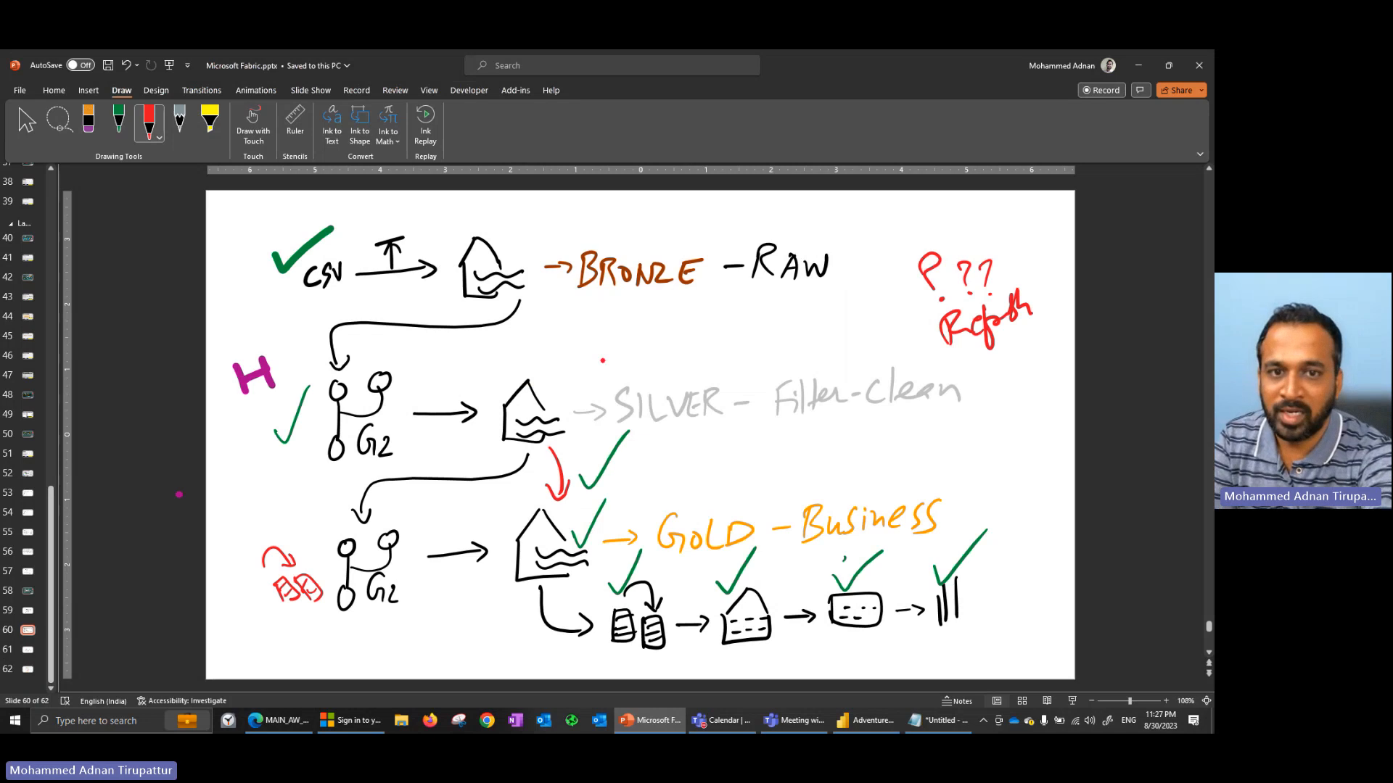
left_click_drag(623, 232, 661, 211)
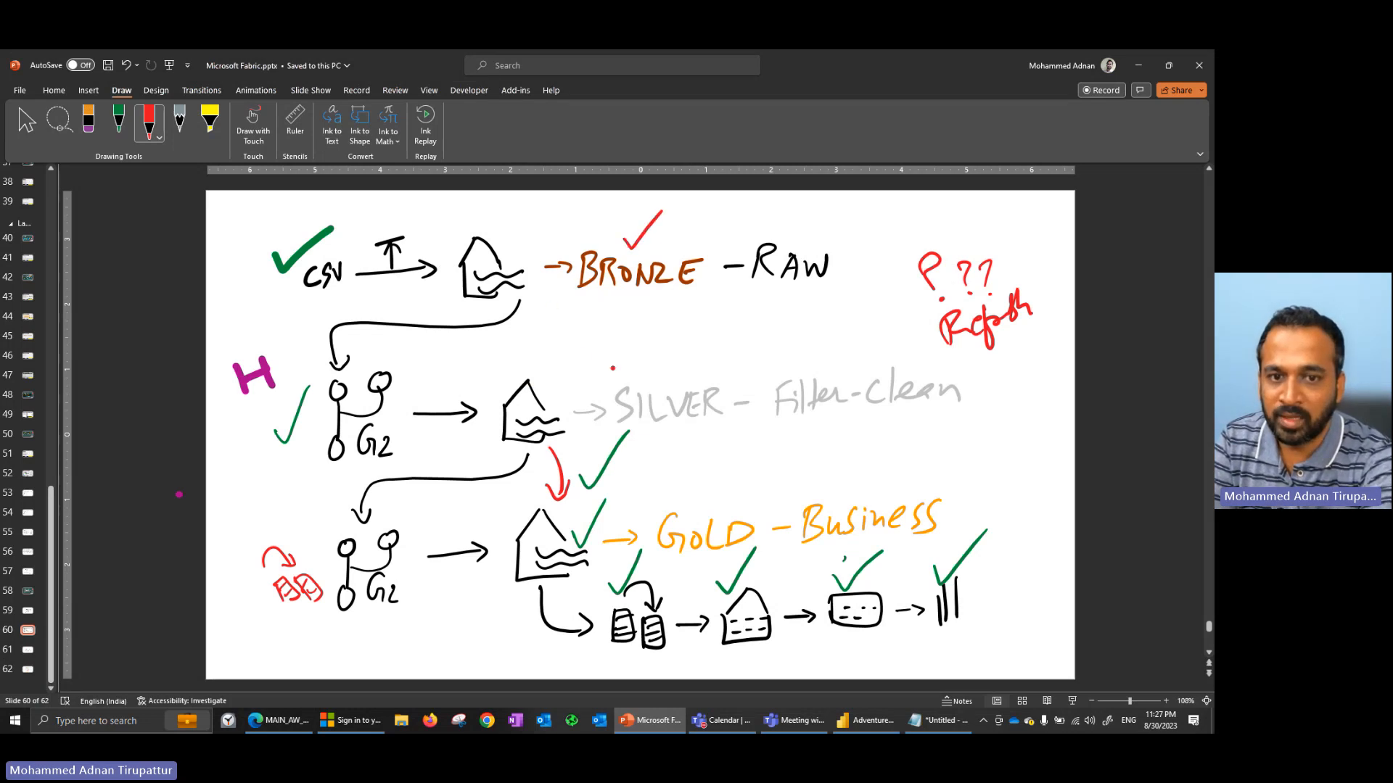
left_click_drag(634, 367, 681, 338)
left_click_drag(688, 484, 722, 480)
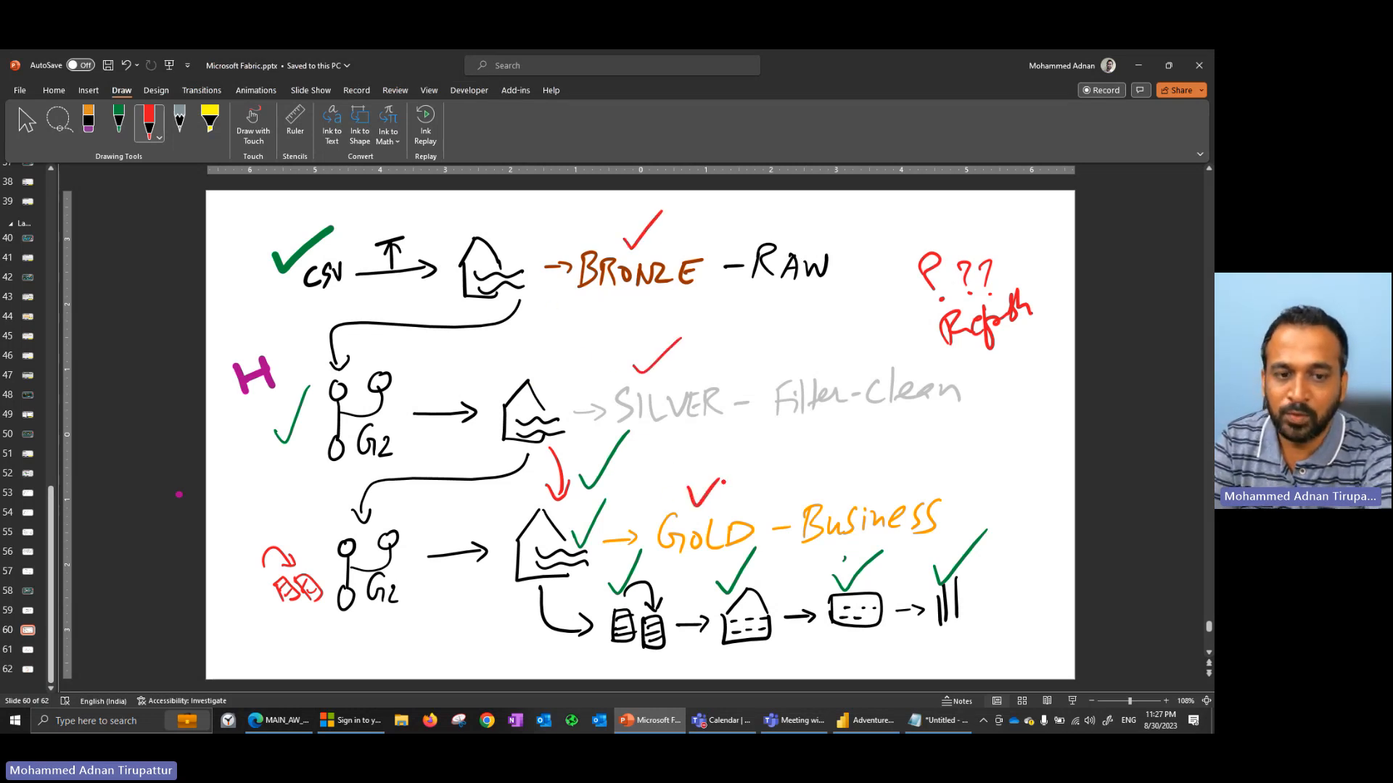
mouse_move(735, 655)
left_mouse_down()
mouse_move(770, 636)
mouse_move(881, 623)
left_mouse_up()
mouse_move(898, 622)
left_mouse_down()
mouse_move(920, 630)
mouse_move(942, 611)
left_mouse_up()
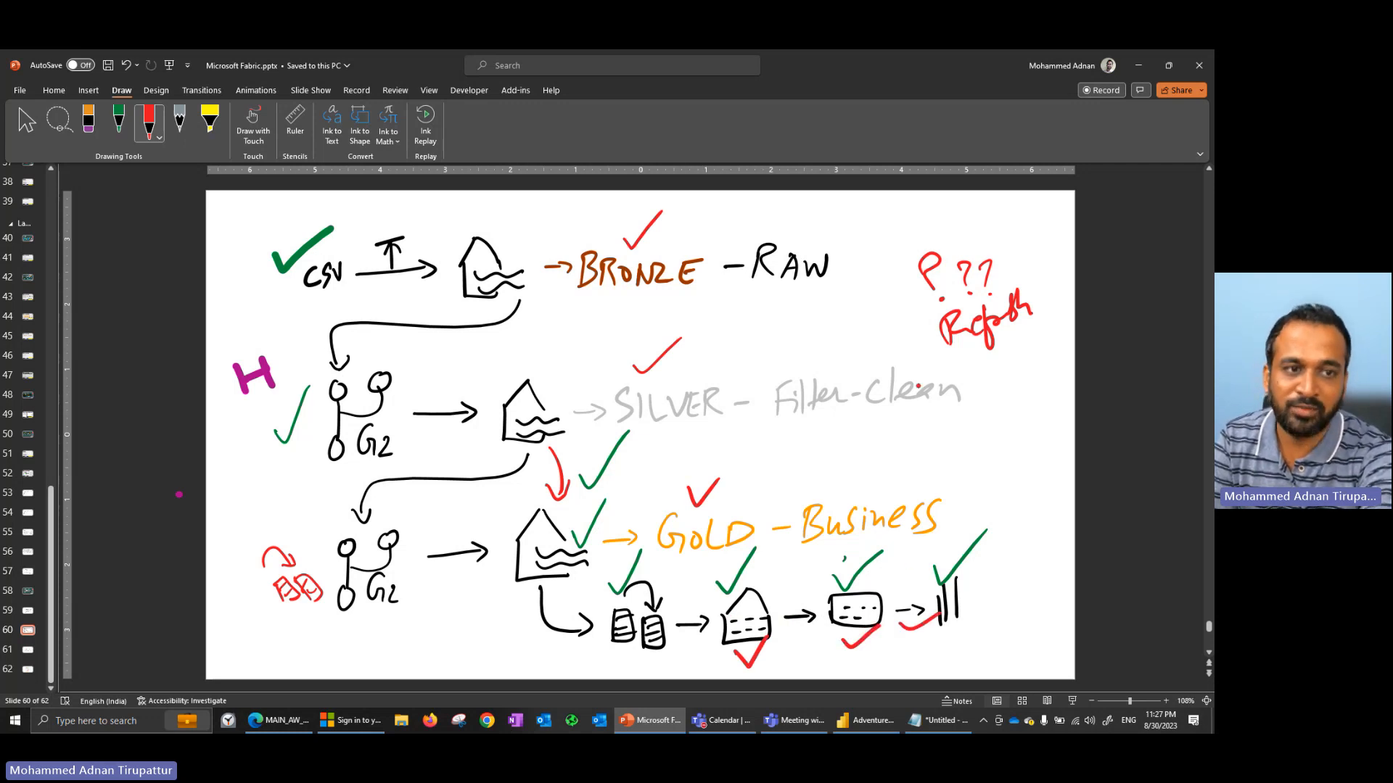
Handwrite "Pipeline" in red beneath the Filter-Clean note on the slide and switch to the Teams meeting window.
mouse_move(890, 437)
left_mouse_down()
mouse_move(894, 473)
mouse_move(897, 454)
mouse_move(912, 469)
left_mouse_up()
mouse_move(921, 445)
left_mouse_down()
mouse_move(923, 474)
mouse_move(933, 455)
left_mouse_up()
left_click_drag(934, 451, 1022, 428)
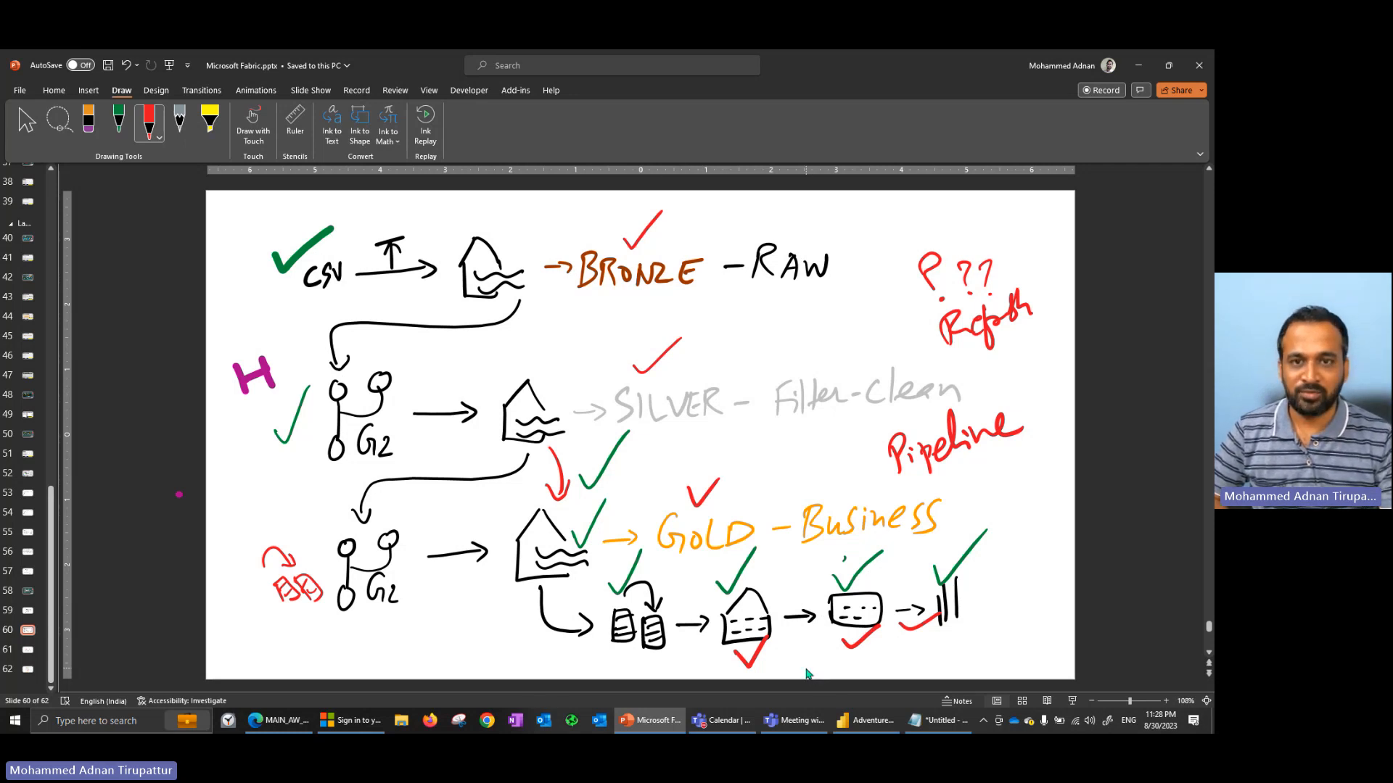
left_click(782, 721)
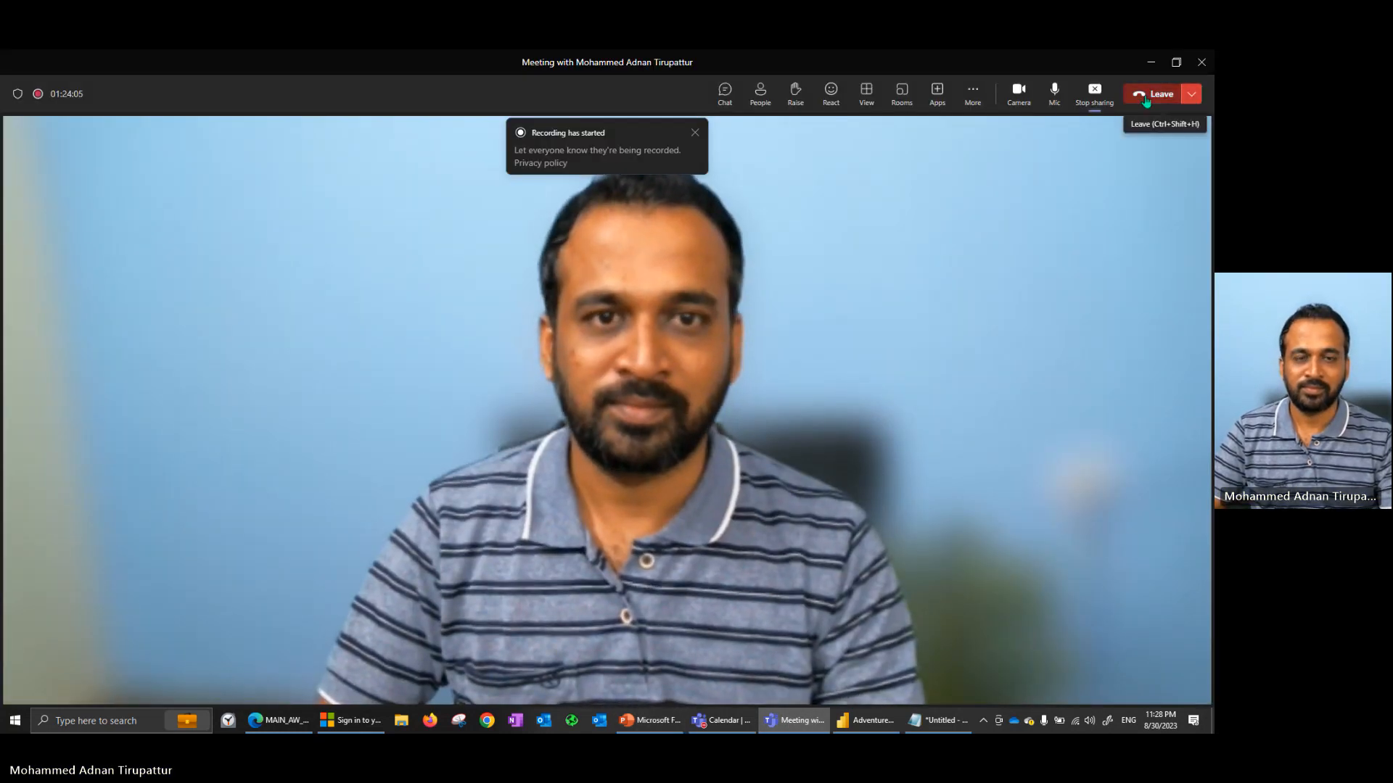